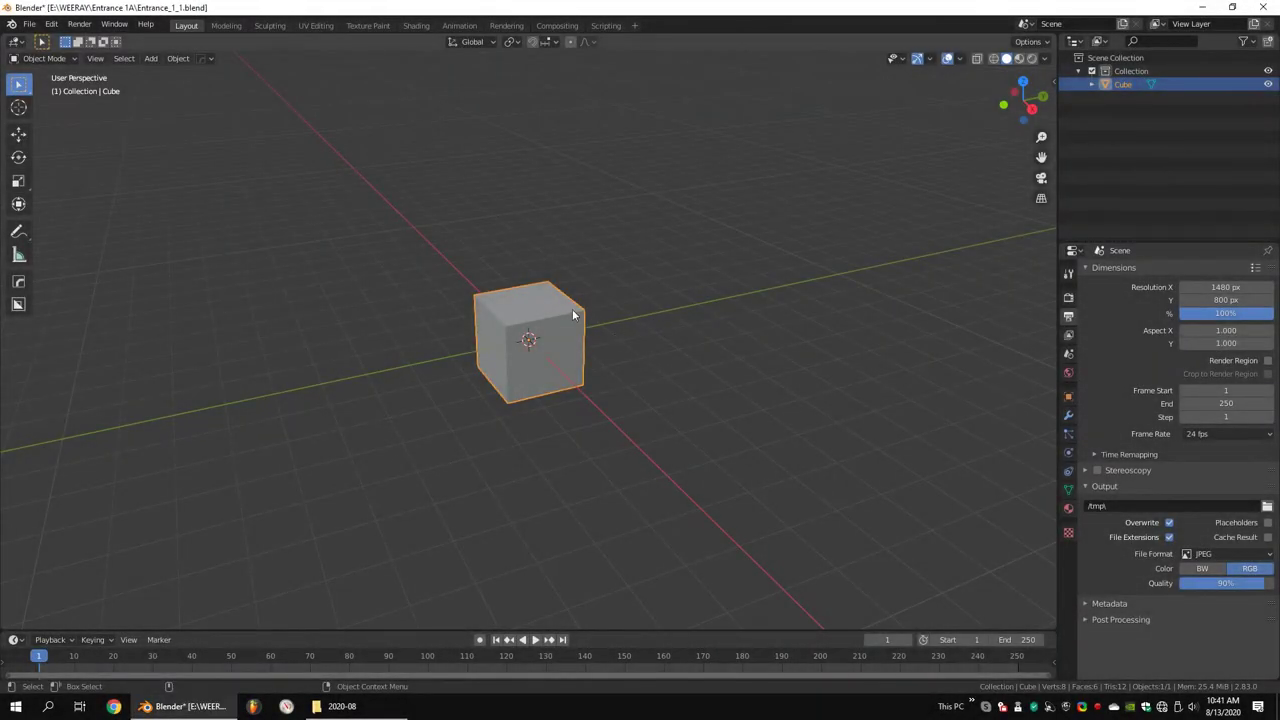
# Resize the default cube to 10 m wide and 5 m tall, shifted about 4.18 m along Y
pyautogui.click(1046, 95)
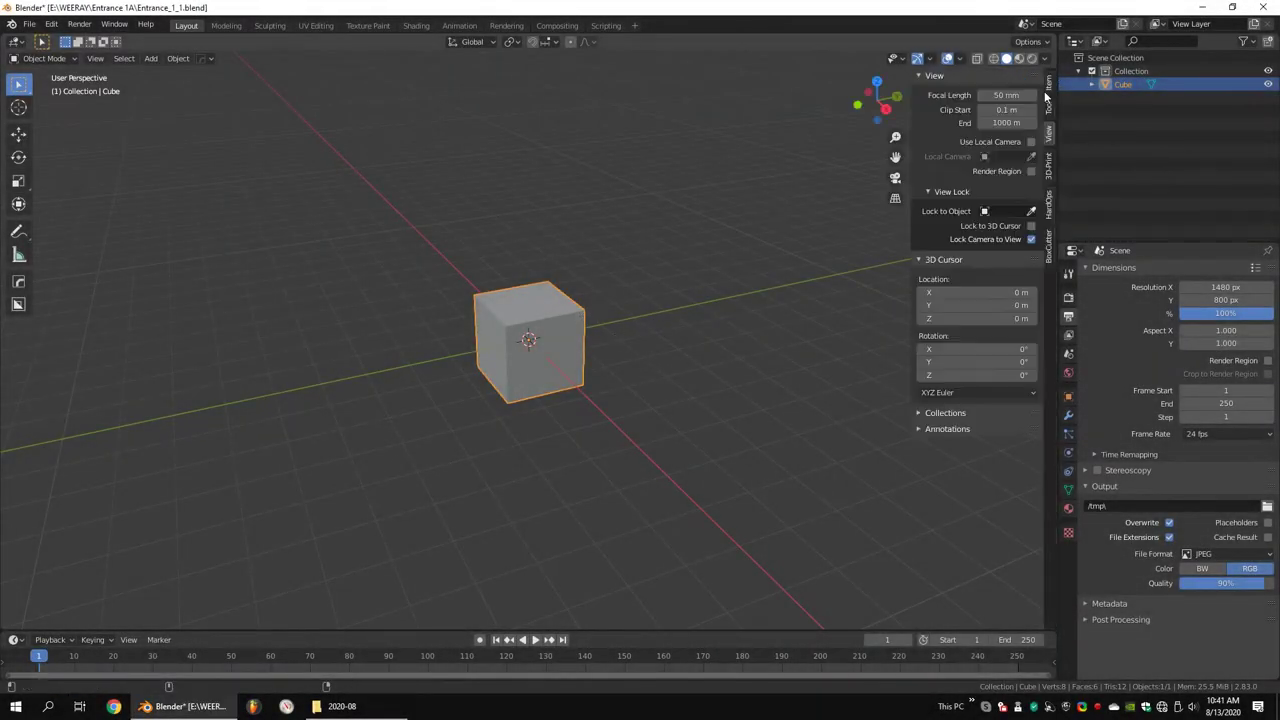
pyautogui.click(1049, 88)
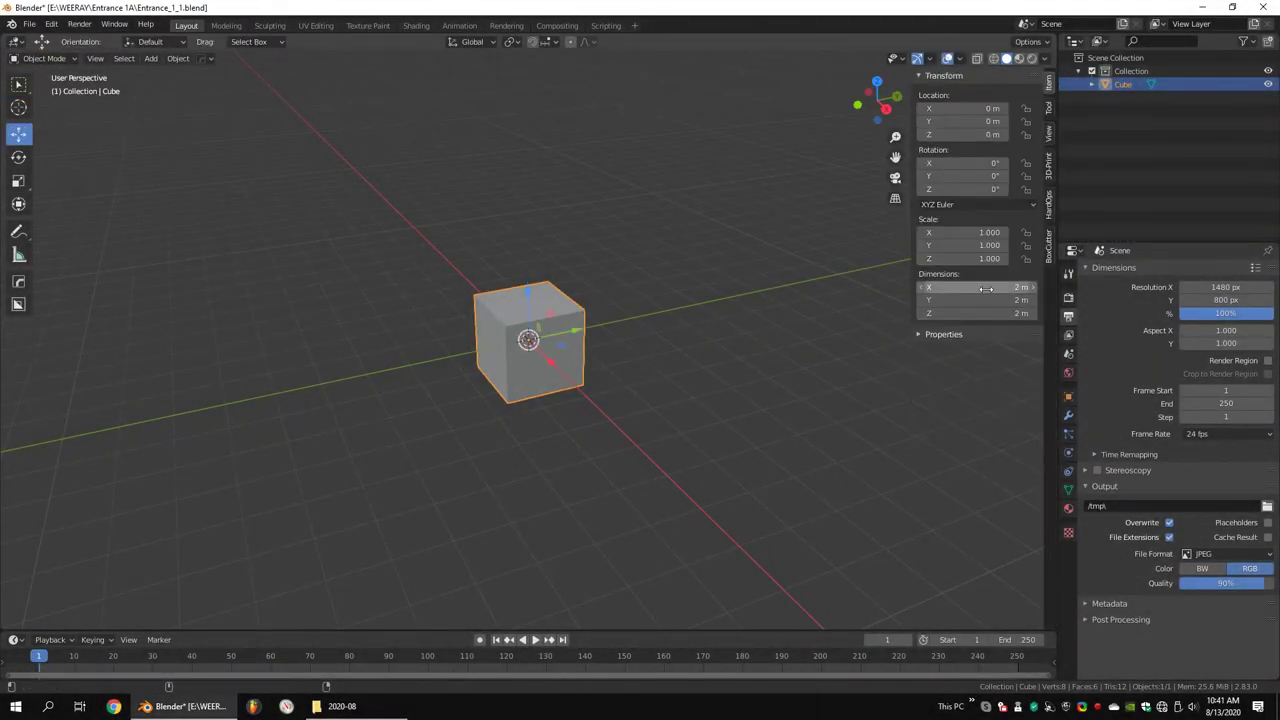
pyautogui.moveTo(985, 287)
pyautogui.mouseDown()
pyautogui.moveTo(989, 307)
pyautogui.moveTo(1010, 313)
pyautogui.mouseUp()
pyautogui.moveTo(575, 330); pyautogui.dragTo(700, 290)
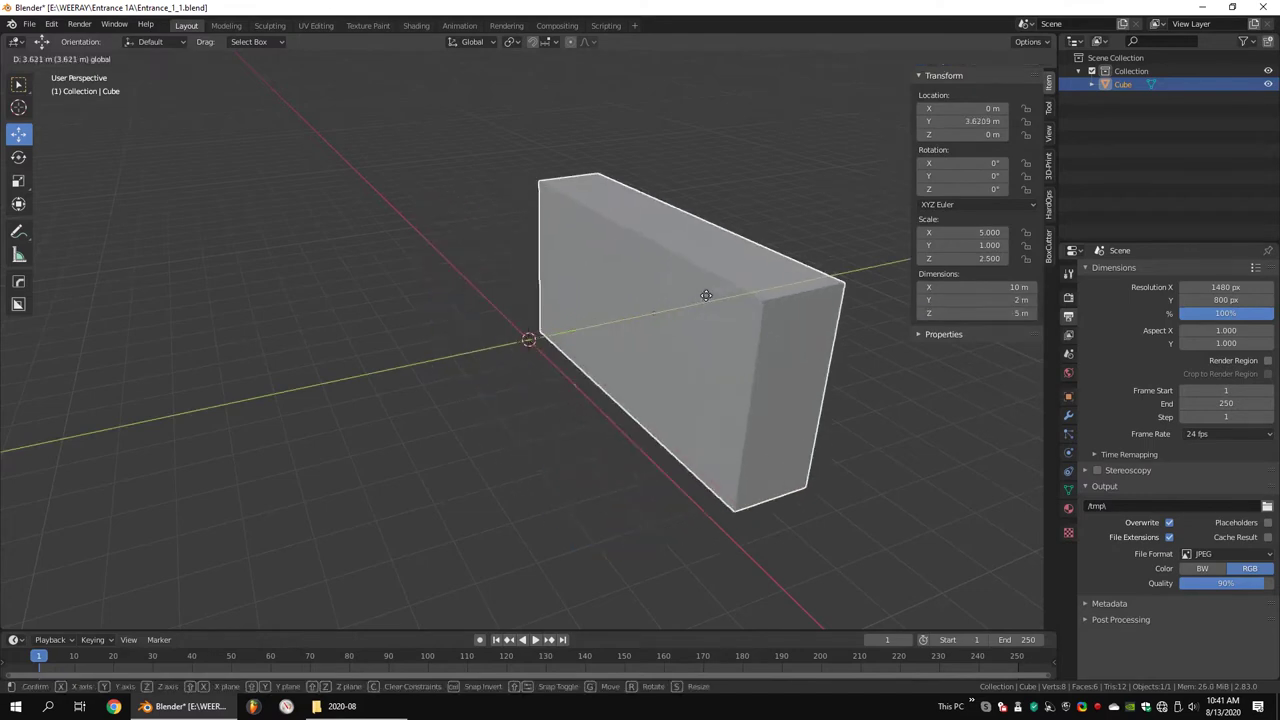
pyautogui.moveTo(700, 290); pyautogui.dragTo(686, 287, button='middle')
# Add a 16-vertex cylinder, shrink it, and offset it 0.4 m along X
pyautogui.press('q')
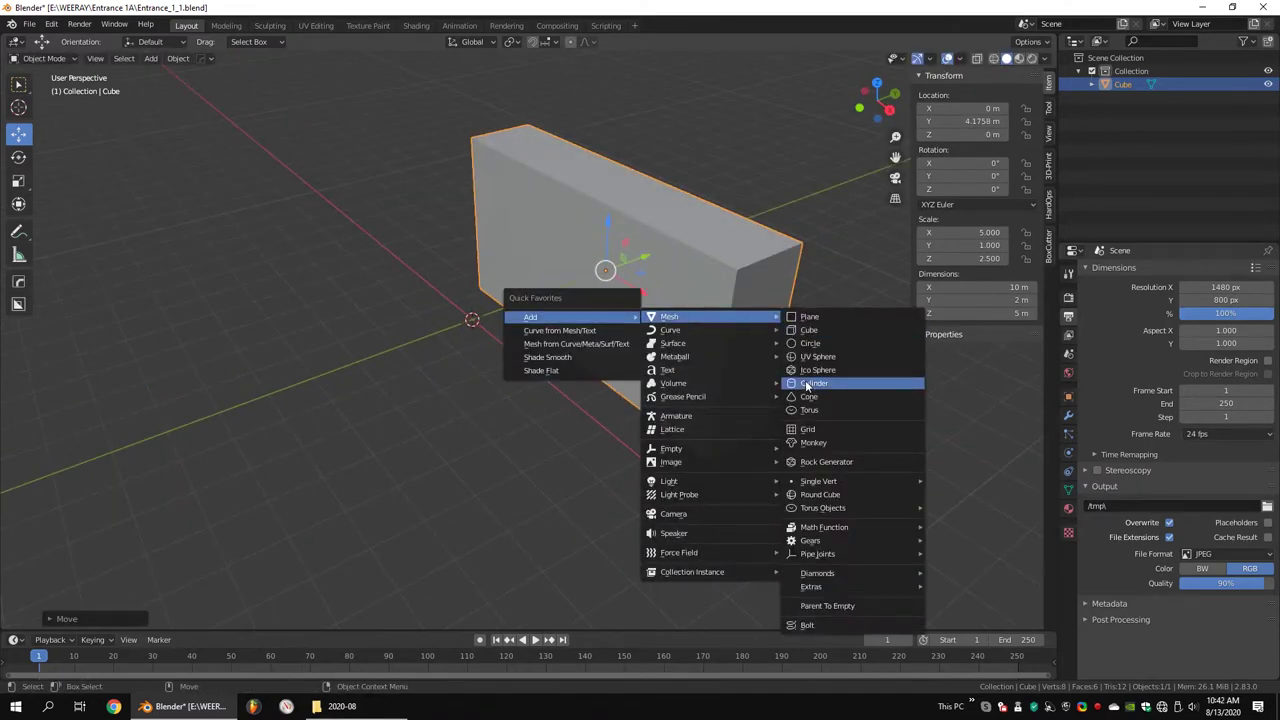
pyautogui.click(813, 383)
pyautogui.moveTo(210, 458); pyautogui.dragTo(180, 458)
pyautogui.press('Tab')
pyautogui.press('KP_1')
pyautogui.press('s')
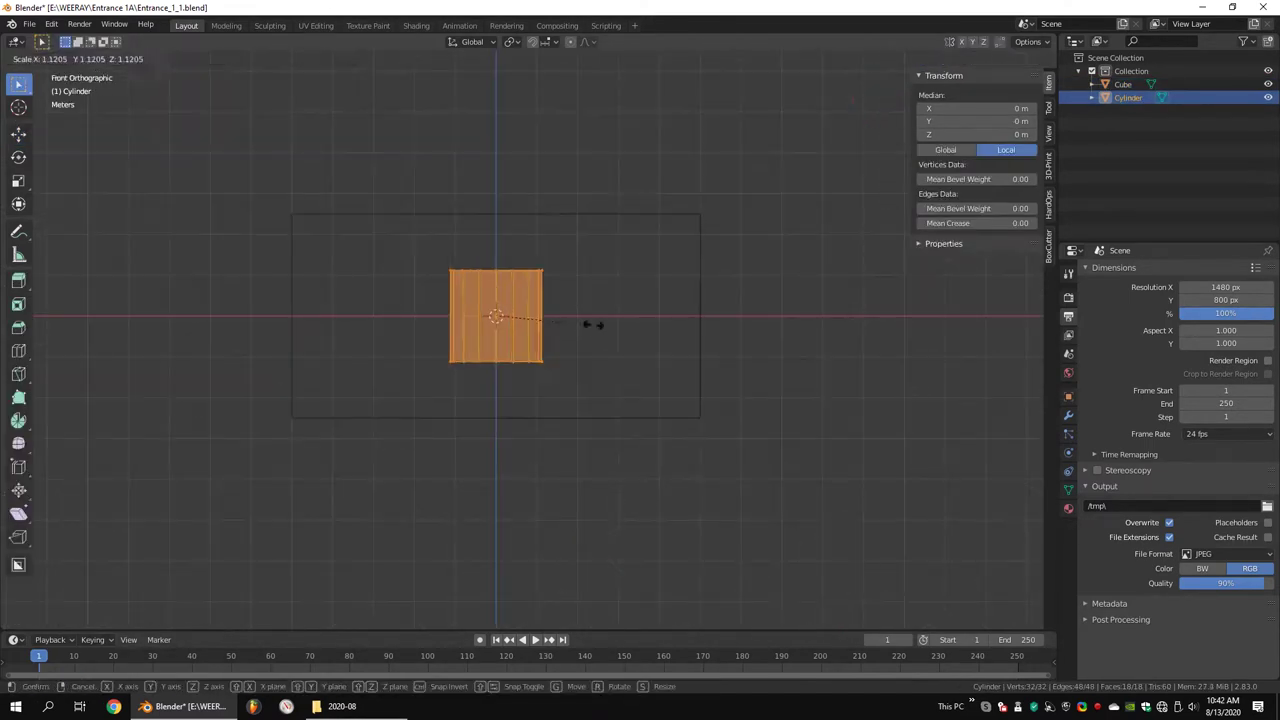
pyautogui.click(496, 320)
pyautogui.rightClick(512, 498)
pyautogui.keyDown('shift'); pyautogui.moveTo(523, 365); pyautogui.dragTo(580, 352, button='middle'); pyautogui.keyUp('shift')
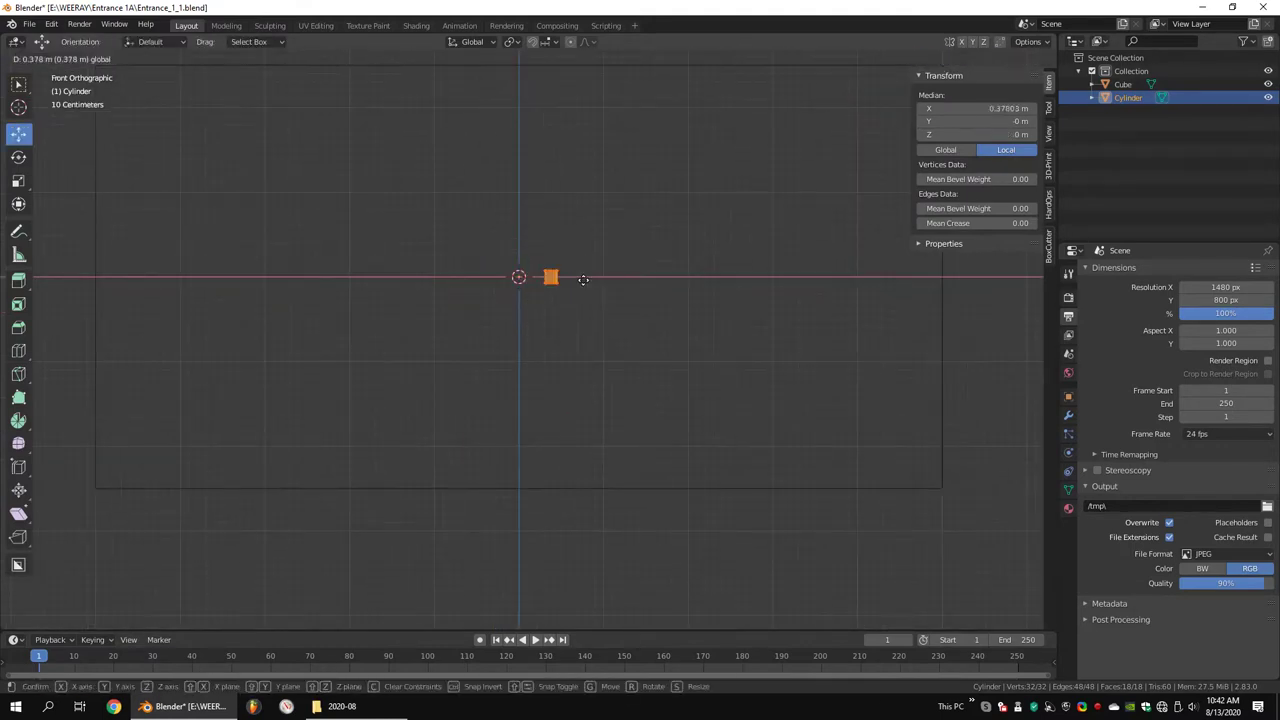
pyautogui.write('.4')
pyautogui.press('Return')
# Offset the cylinder 0.4 m along negative Y and add a Mirror modifier
pyautogui.moveTo(551, 258); pyautogui.dragTo(494, 323, button='middle')
pyautogui.press('g')
pyautogui.press('y')
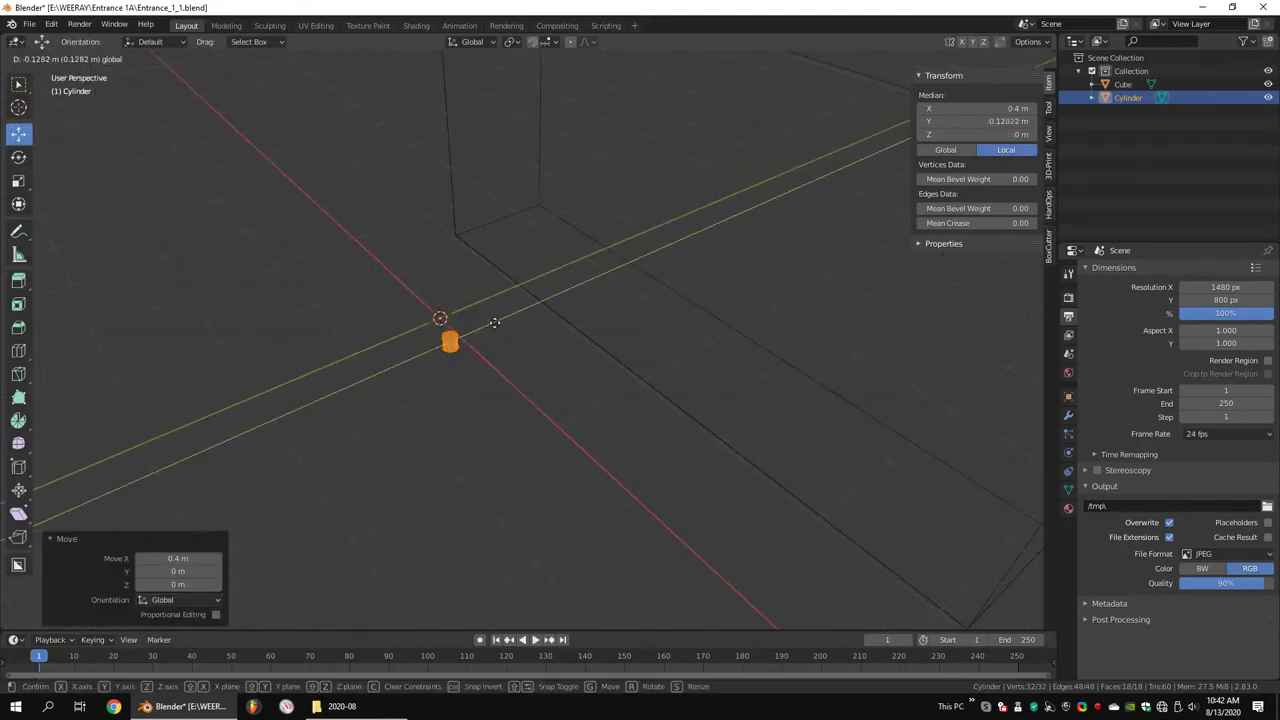
pyautogui.press('Return')
pyautogui.press('Tab')
pyautogui.click(1068, 415)
pyautogui.click(1110, 271)
pyautogui.click(1005, 430)
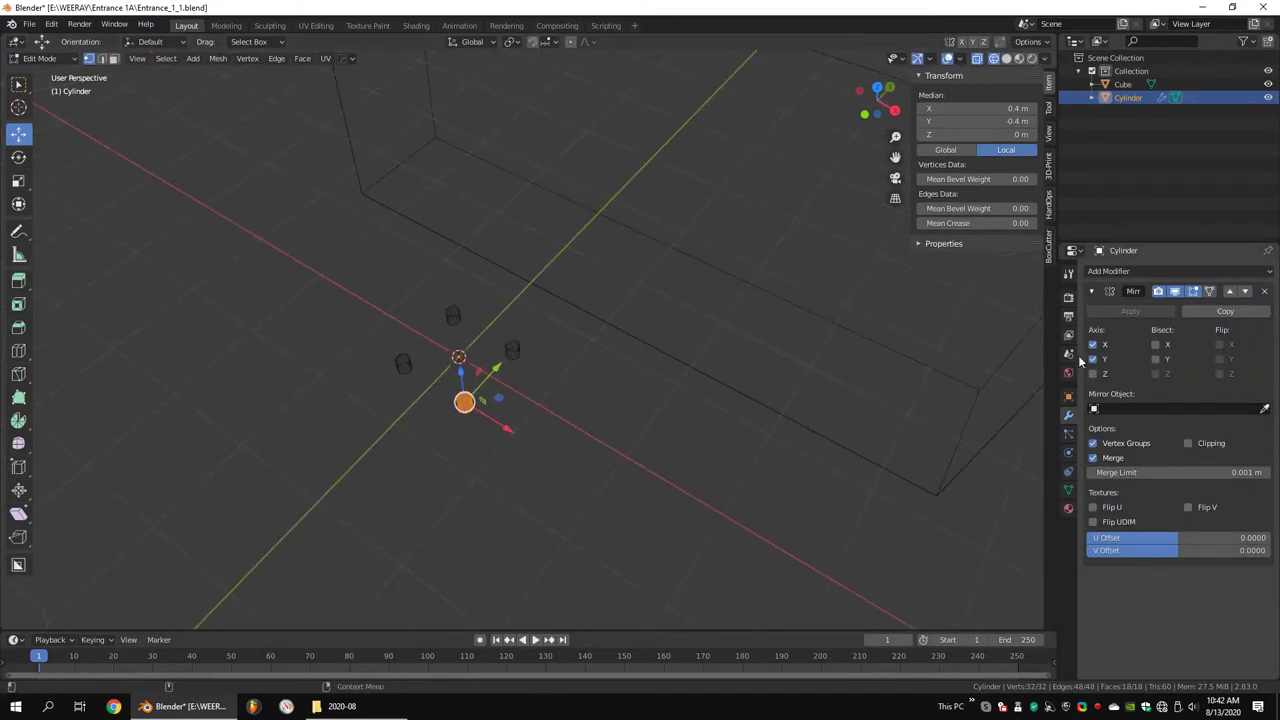
# Scale the mirrored posts down to 0.806
pyautogui.press('Tab')
pyautogui.moveTo(700, 330); pyautogui.dragTo(614, 357, button='middle')
pyautogui.press('KP_1')
pyautogui.press('s')
pyautogui.click(636, 281)
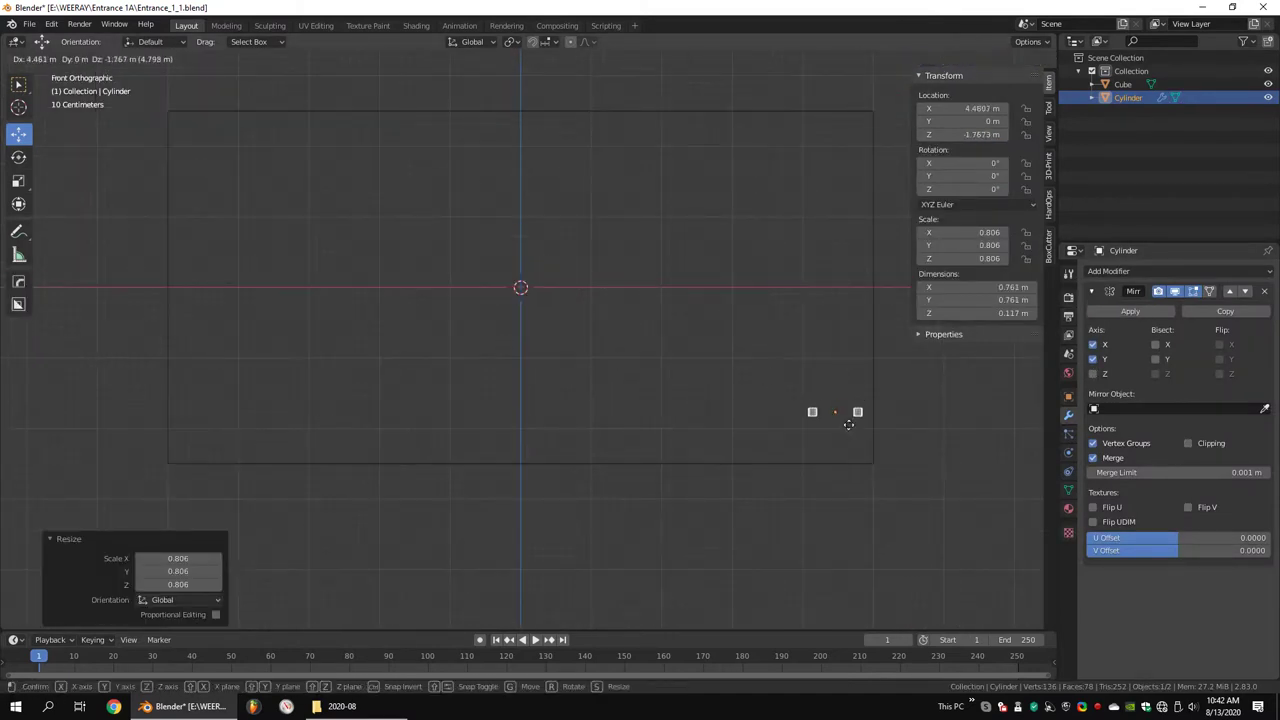
pyautogui.press('Escape')
pyautogui.moveTo(848, 436)
pyautogui.mouseDown(button='middle')
pyautogui.moveTo(607, 354)
pyautogui.moveTo(576, 315)
pyautogui.mouseUp(button='middle')
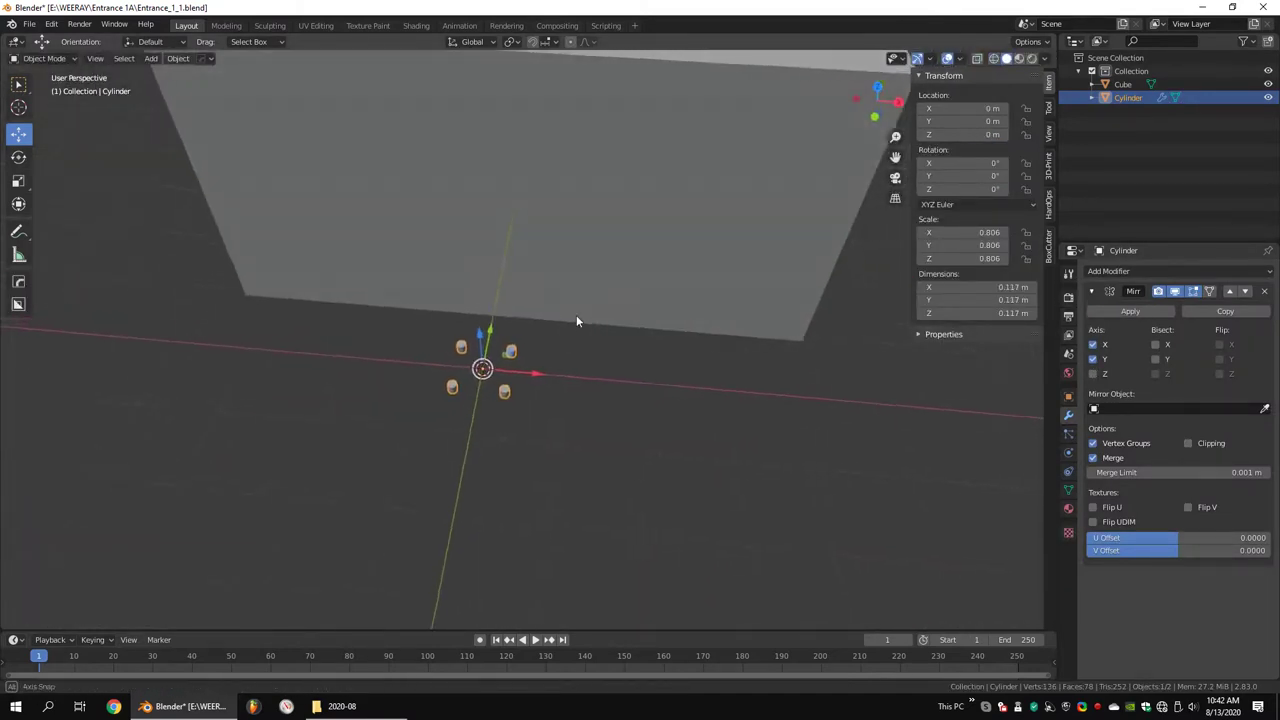
# Stretch the cylinder much taller and shift the post group about 3.26 m along X
pyautogui.press('Tab')
pyautogui.click(155, 570)
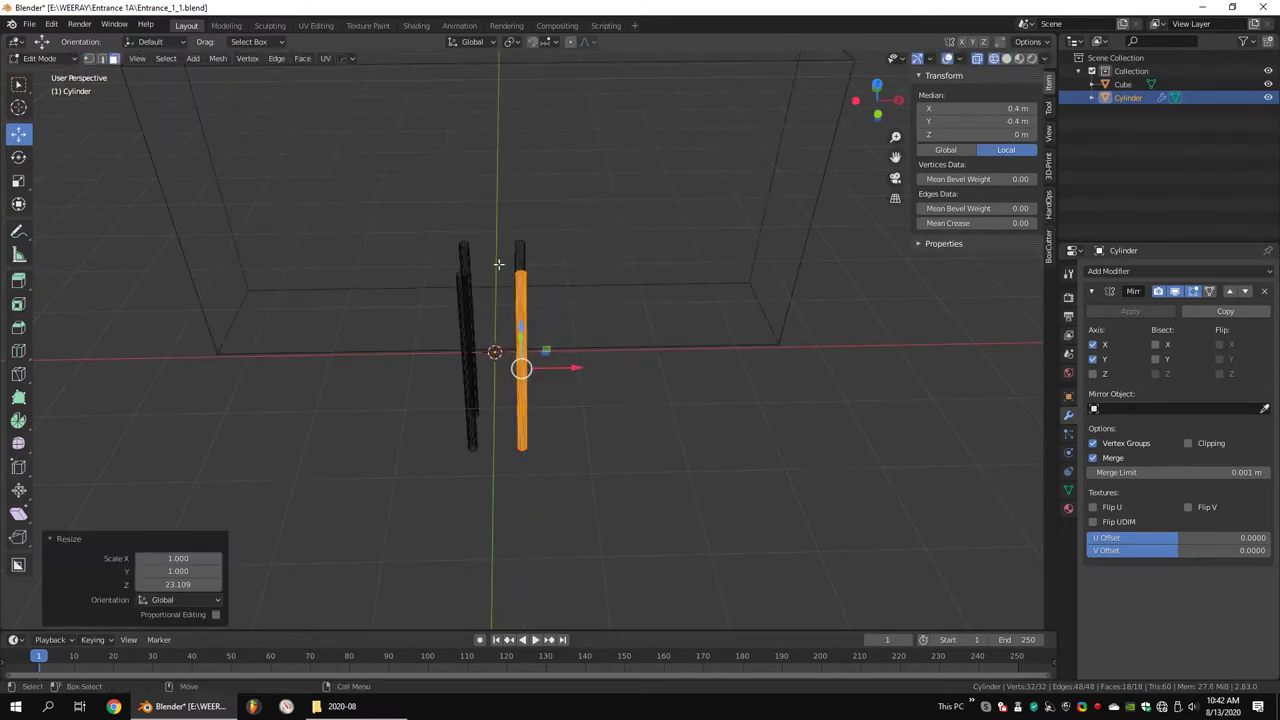
pyautogui.rightClick(650, 458)
pyautogui.click(650, 458)
pyautogui.press('Tab')
pyautogui.moveTo(551, 354); pyautogui.dragTo(817, 349)
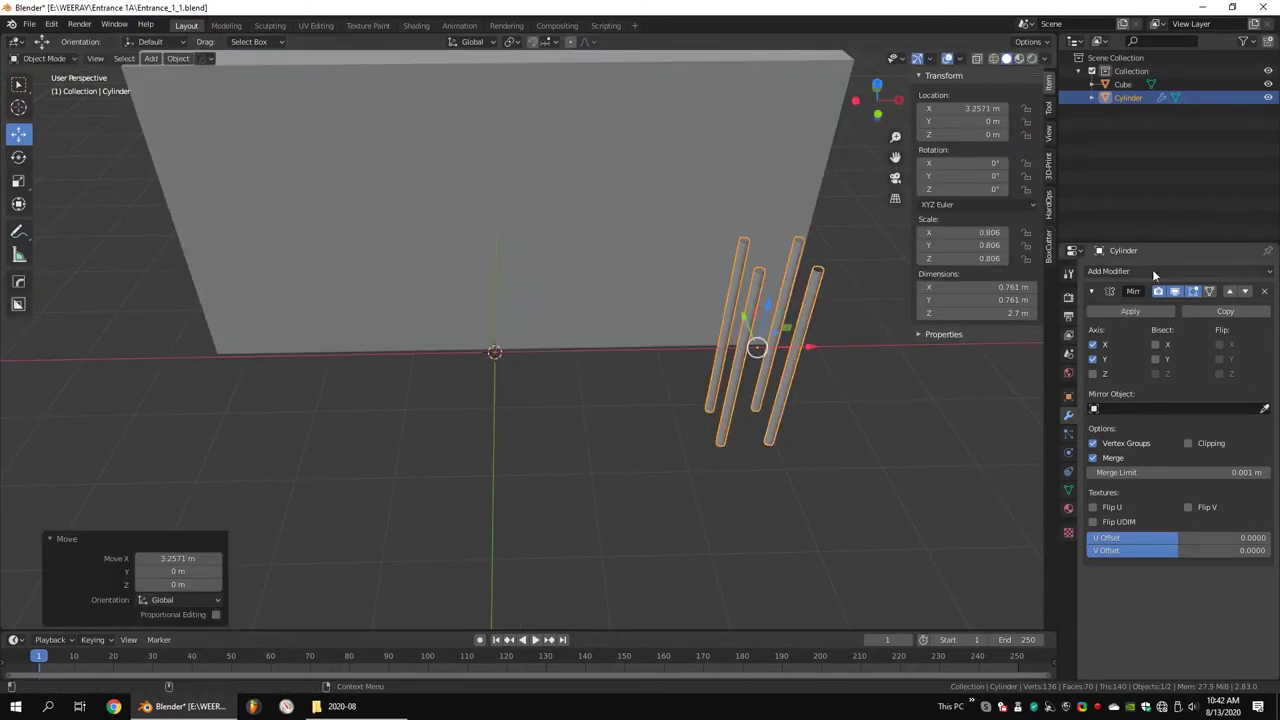
# Duplicate the Mirror modifier, mirror it around the Cube, and disable its Y axis
pyautogui.click(1225, 311)
pyautogui.click(1092, 291)
pyautogui.click(1264, 431)
pyautogui.click(774, 195)
pyautogui.moveTo(774, 195); pyautogui.dragTo(640, 231, button='middle')
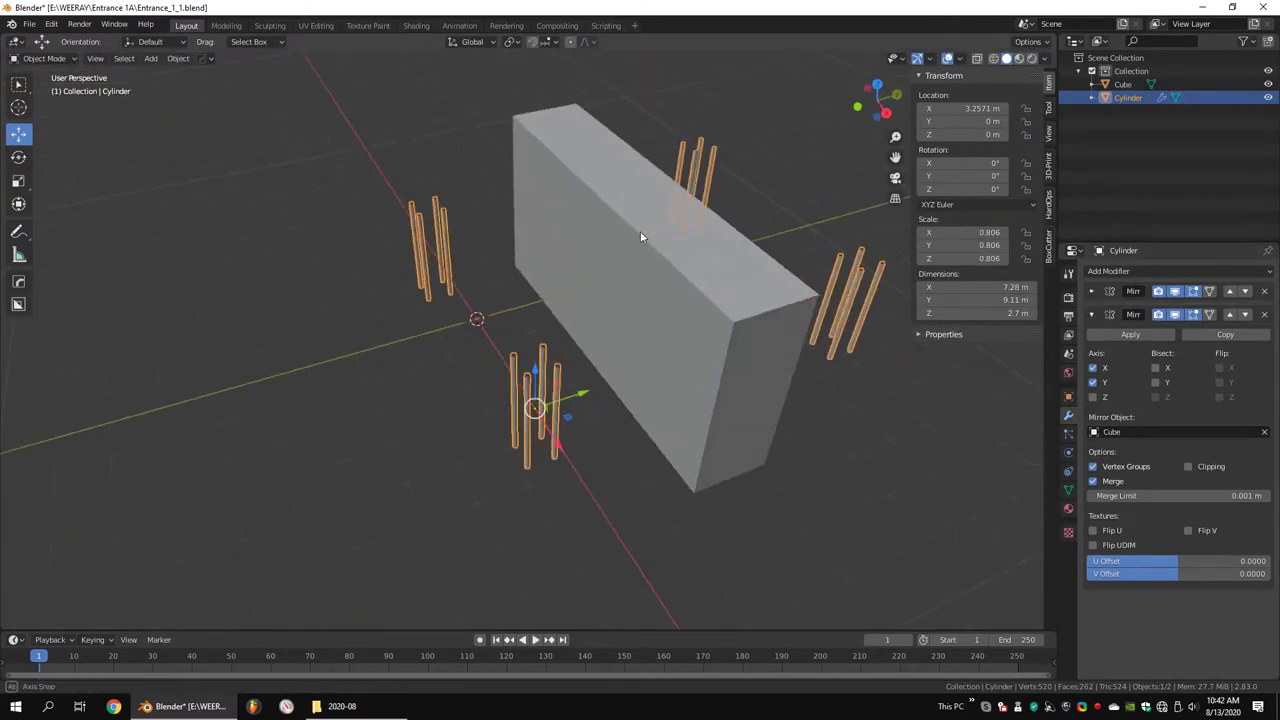
pyautogui.click(1094, 383)
# Reposition the posts along X and raise them, then enter edit mode
pyautogui.moveTo(658, 387); pyautogui.dragTo(630, 331, button='middle')
pyautogui.press('KP_1')
pyautogui.press('g')
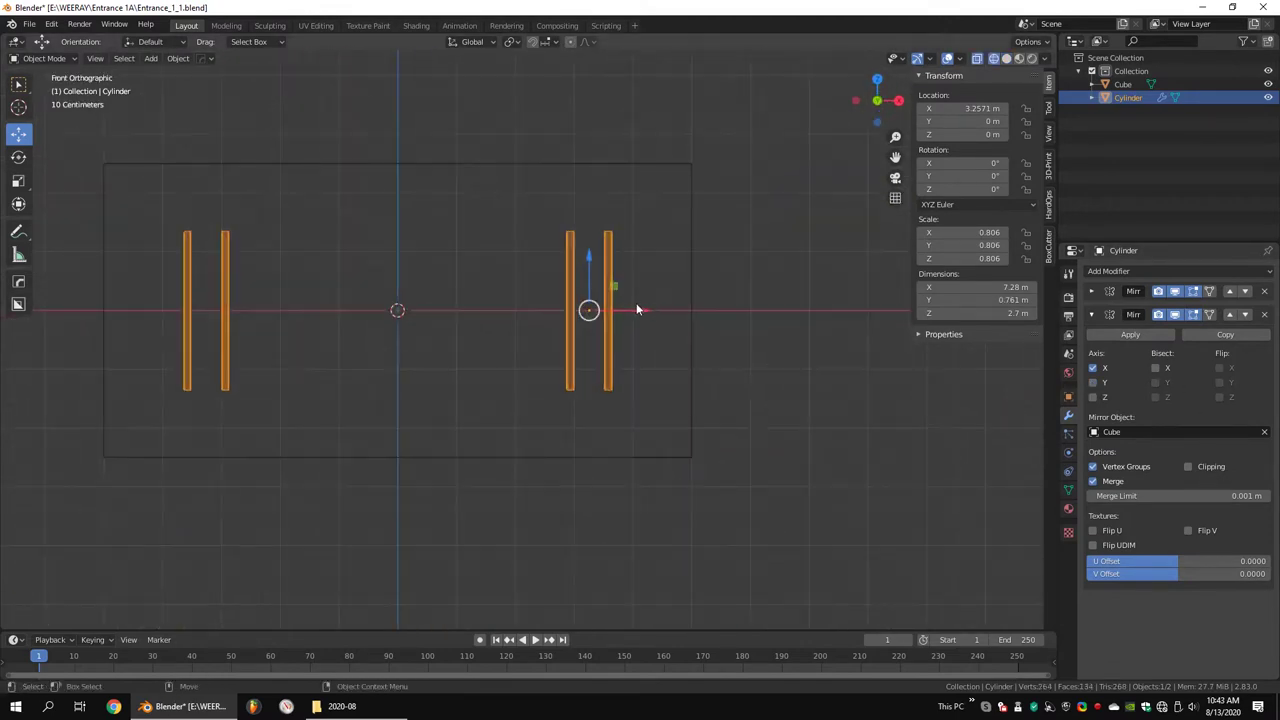
pyautogui.click(736, 314)
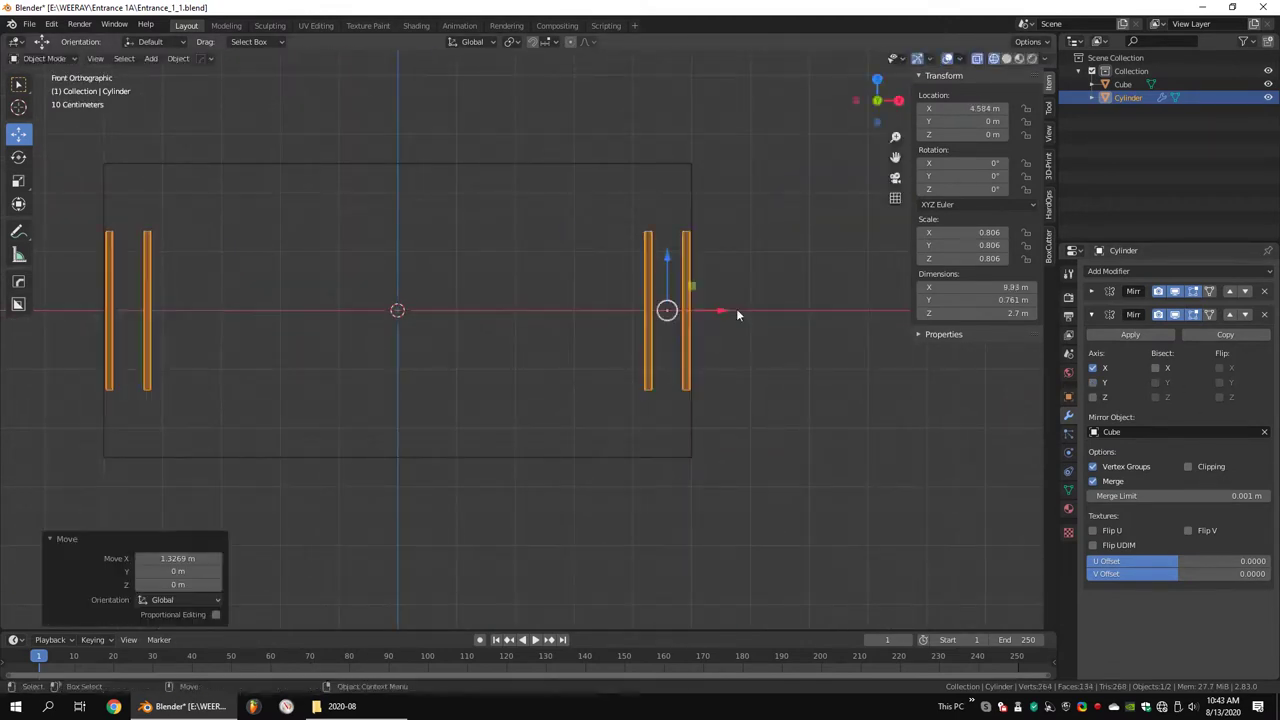
pyautogui.click(663, 218)
pyautogui.moveTo(660, 344)
pyautogui.mouseDown(button='middle')
pyautogui.moveTo(624, 344)
pyautogui.moveTo(540, 256)
pyautogui.moveTo(500, 237)
pyautogui.moveTo(424, 234)
pyautogui.mouseUp(button='middle')
pyautogui.scroll(5, 640, 360)
pyautogui.press('Tab')
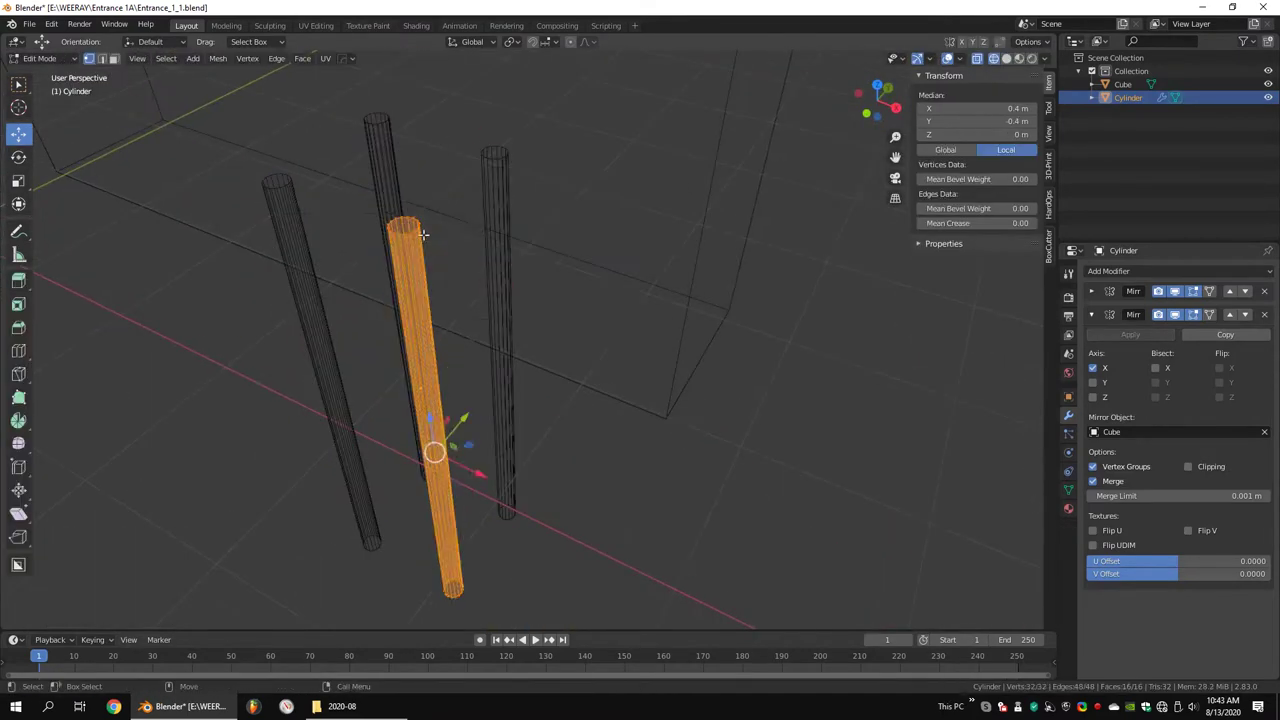
# Add a cylinder at the selected post and delete its two end caps
pyautogui.click(467, 331)
pyautogui.press('Tab')
pyautogui.hotkey('shift', 'a')
pyautogui.click(600, 400)
pyautogui.scroll(-5, 466, 300)
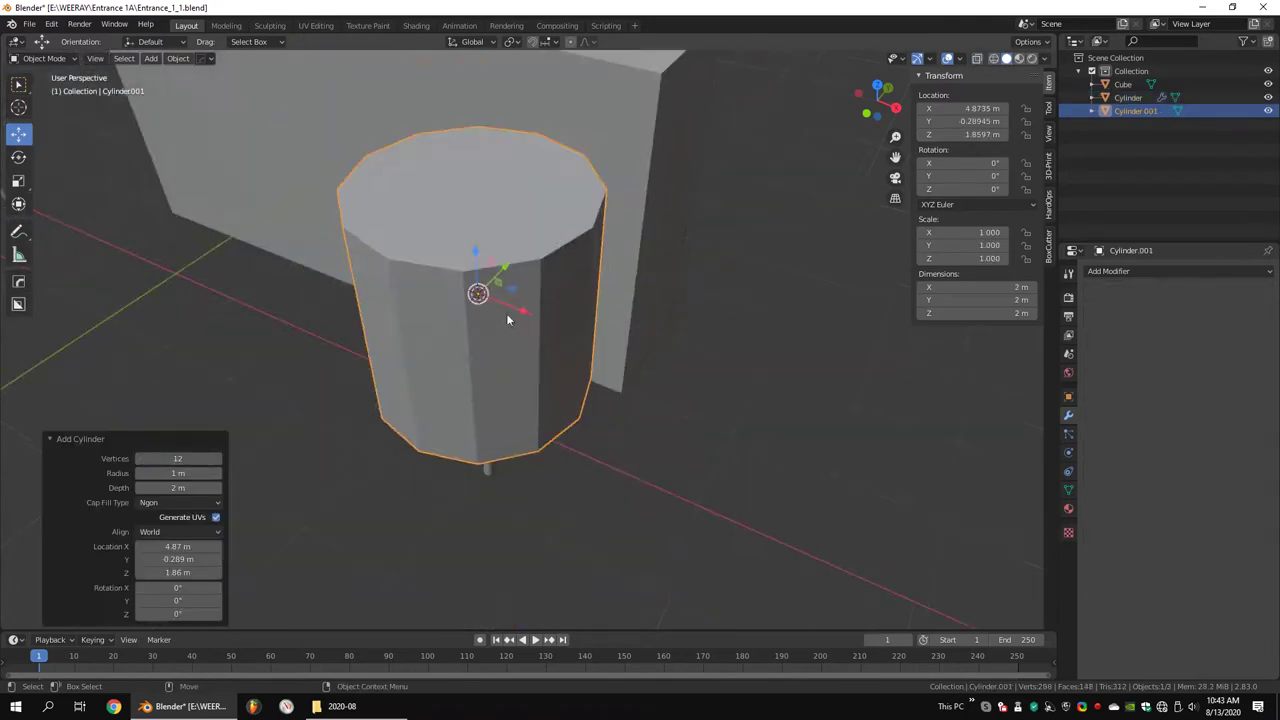
pyautogui.press('Tab')
pyautogui.hotkey('alt', 'z')
pyautogui.moveTo(465, 175); pyautogui.dragTo(553, 362)
pyautogui.click(542, 322)
# Rotate the open tube 90° around Y to lie horizontal and scale it down
pyautogui.moveTo(190, 110); pyautogui.dragTo(684, 530)
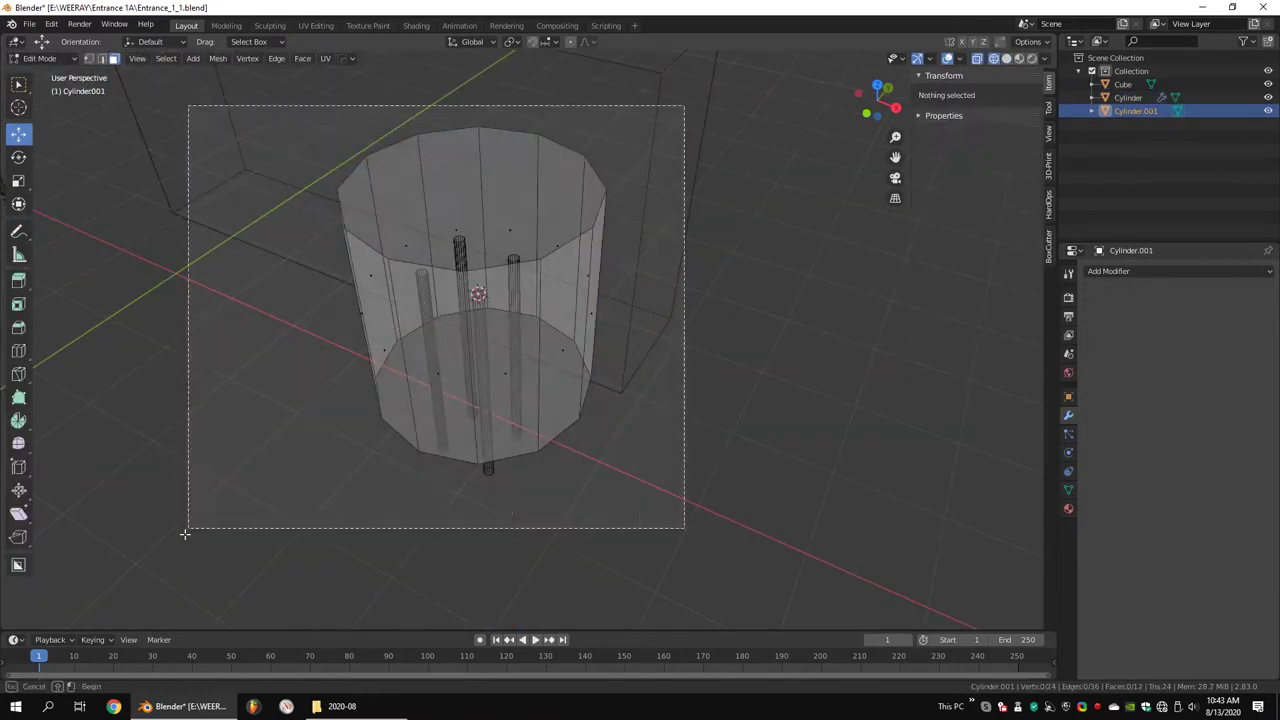
pyautogui.press('r')
pyautogui.press('y')
pyautogui.press('9')
pyautogui.press('0')
pyautogui.press('Return')
pyautogui.press('s')
pyautogui.click(493, 267)
# Join the tube into the post Cylinder object
pyautogui.press('Tab')
pyautogui.click(487, 373)
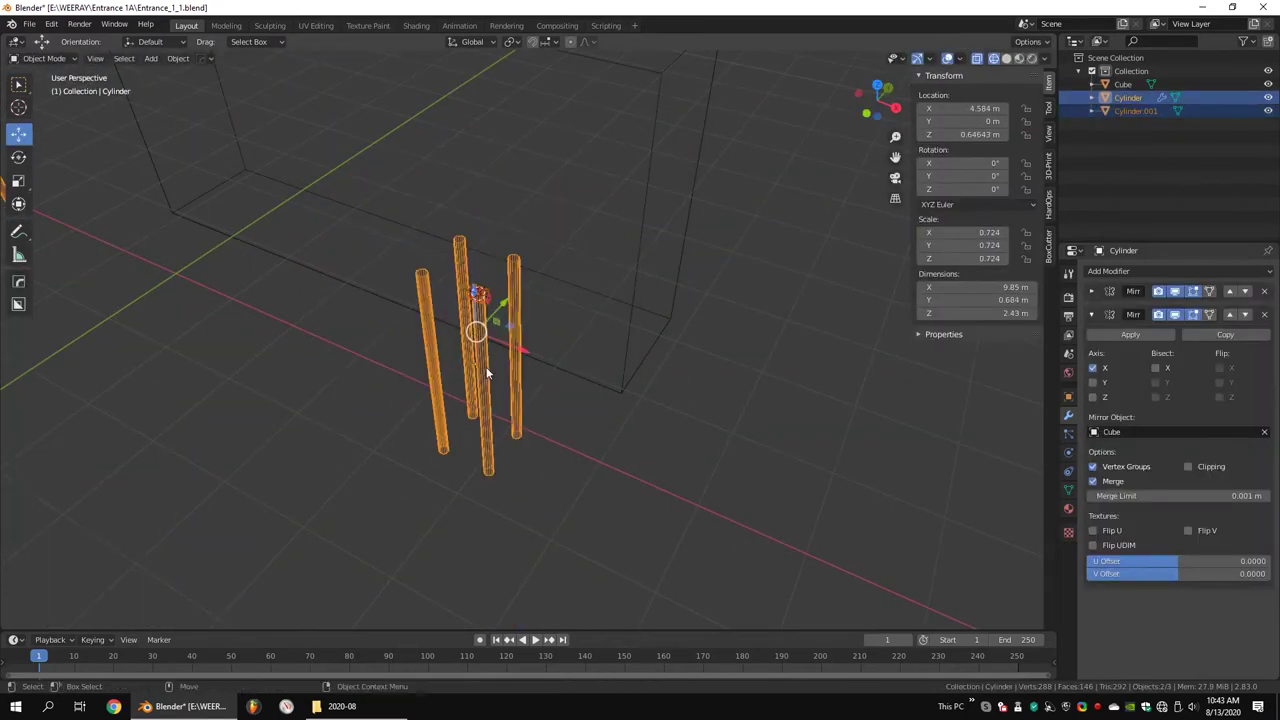
pyautogui.click(1091, 314)
pyautogui.press('Tab')
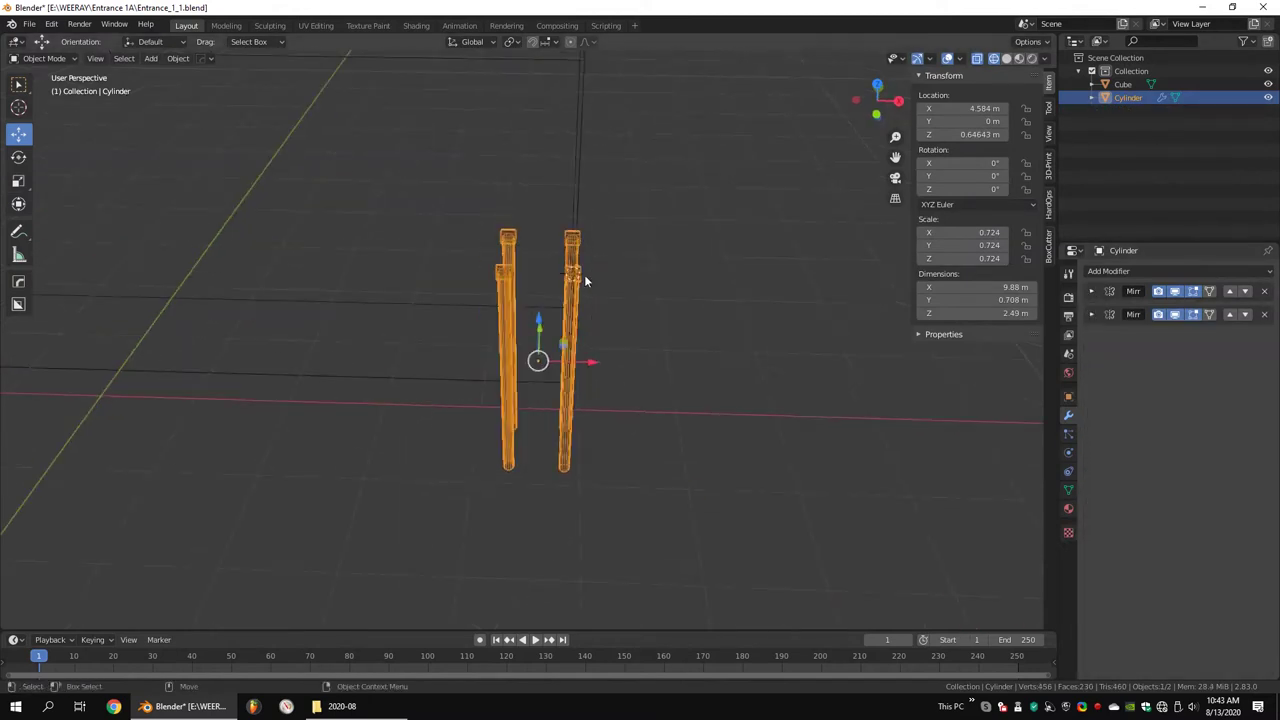
pyautogui.moveTo(584, 274); pyautogui.dragTo(587, 312, button='middle')
pyautogui.hotkey('alt', 'z')
# Lower the tube along Z and move the brace left between the posts
pyautogui.press('g')
pyautogui.press('z')
pyautogui.press('KP_1')
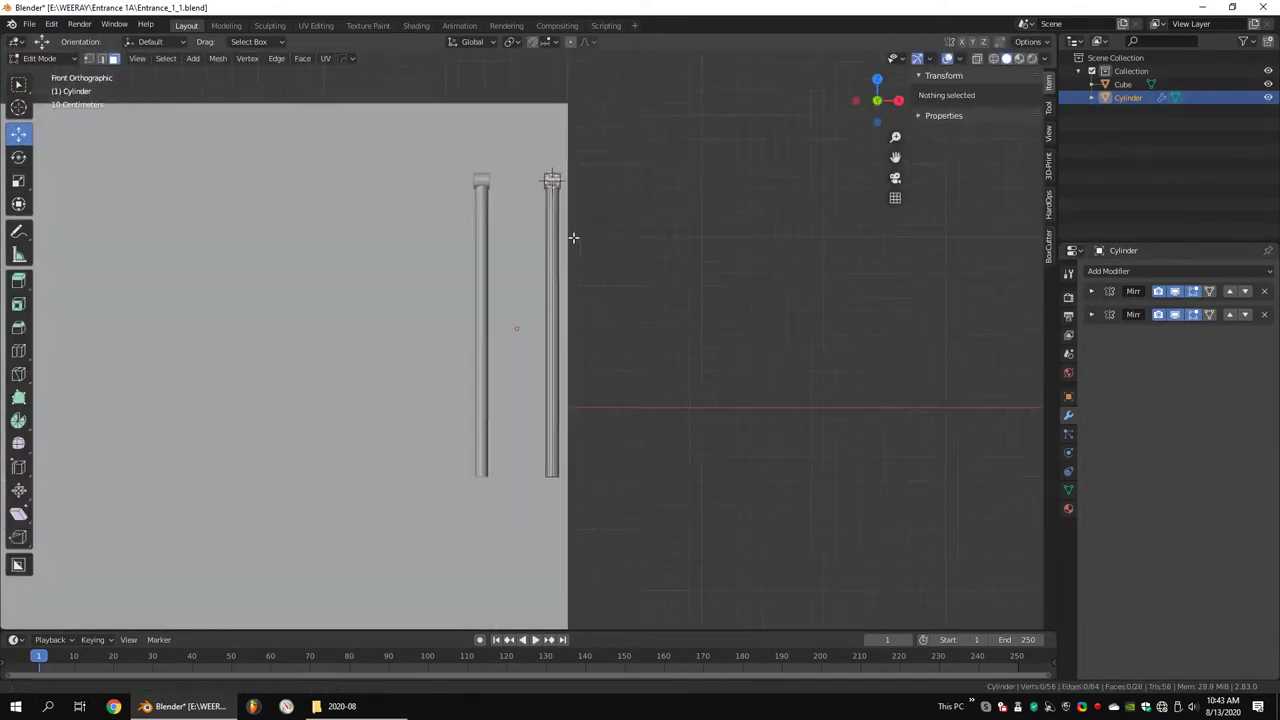
pyautogui.hotkey('alt', 'z')
pyautogui.press('g')
pyautogui.hotkey('shift', 'space')
pyautogui.press('t')
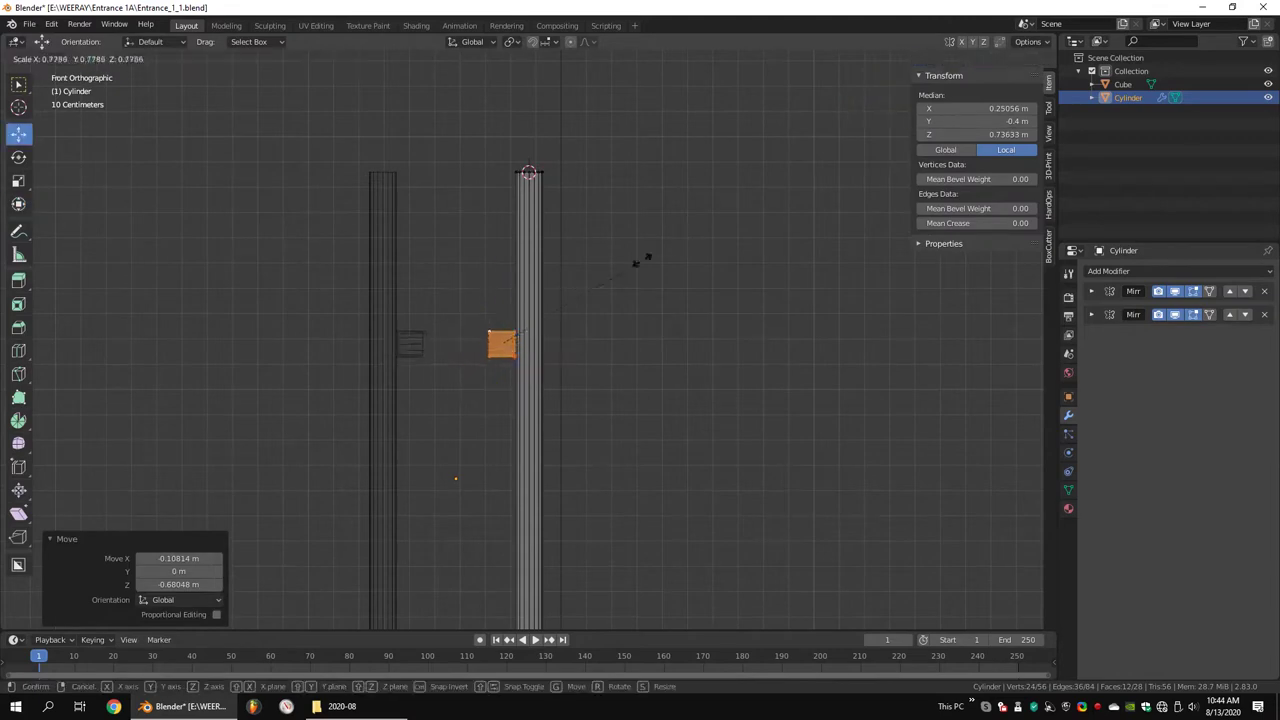
pyautogui.moveTo(562, 344); pyautogui.dragTo(502, 344)
pyautogui.moveTo(500, 344); pyautogui.dragTo(560, 300, button='middle')
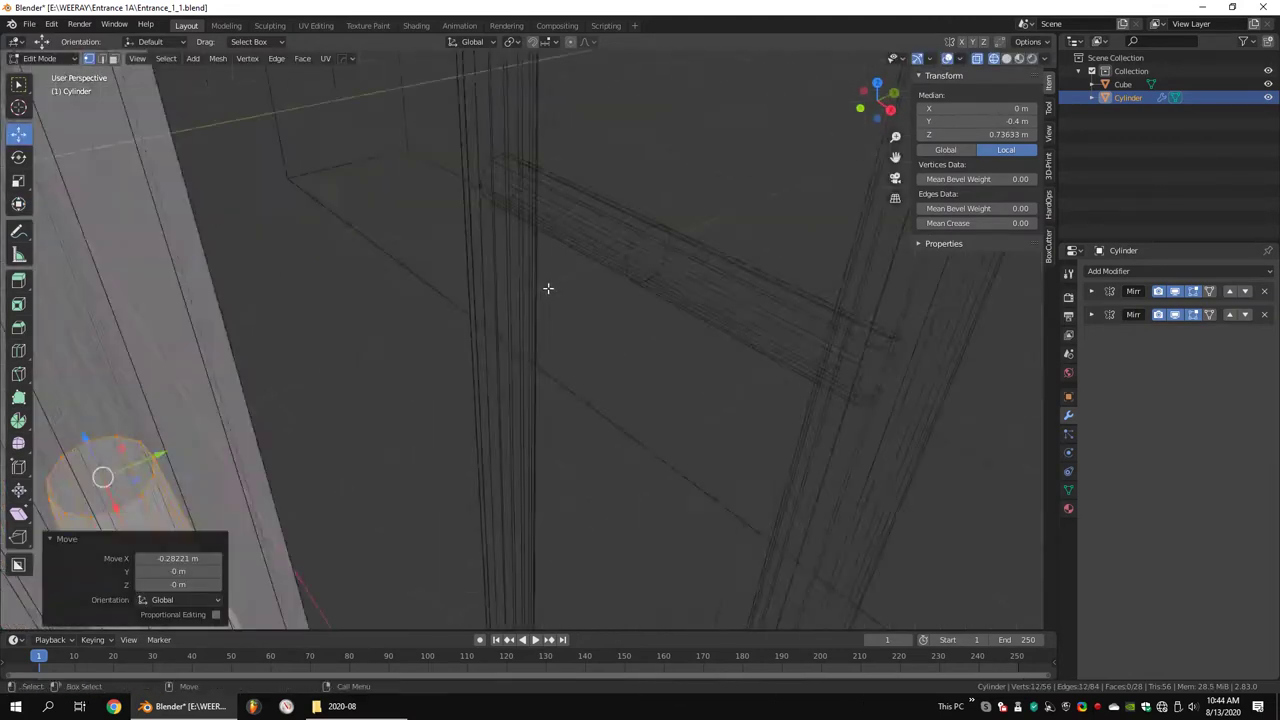
pyautogui.scroll(3, 540, 340)
# Slide the brace along X, adjusting its length so its end sits at X 0.4
pyautogui.press('g')
pyautogui.press('x')
pyautogui.click(521, 362)
pyautogui.hotkey('alt', 'z')
pyautogui.moveTo(521, 362)
pyautogui.mouseDown(button='middle')
pyautogui.moveTo(614, 349)
pyautogui.moveTo(603, 359)
pyautogui.mouseUp(button='middle')
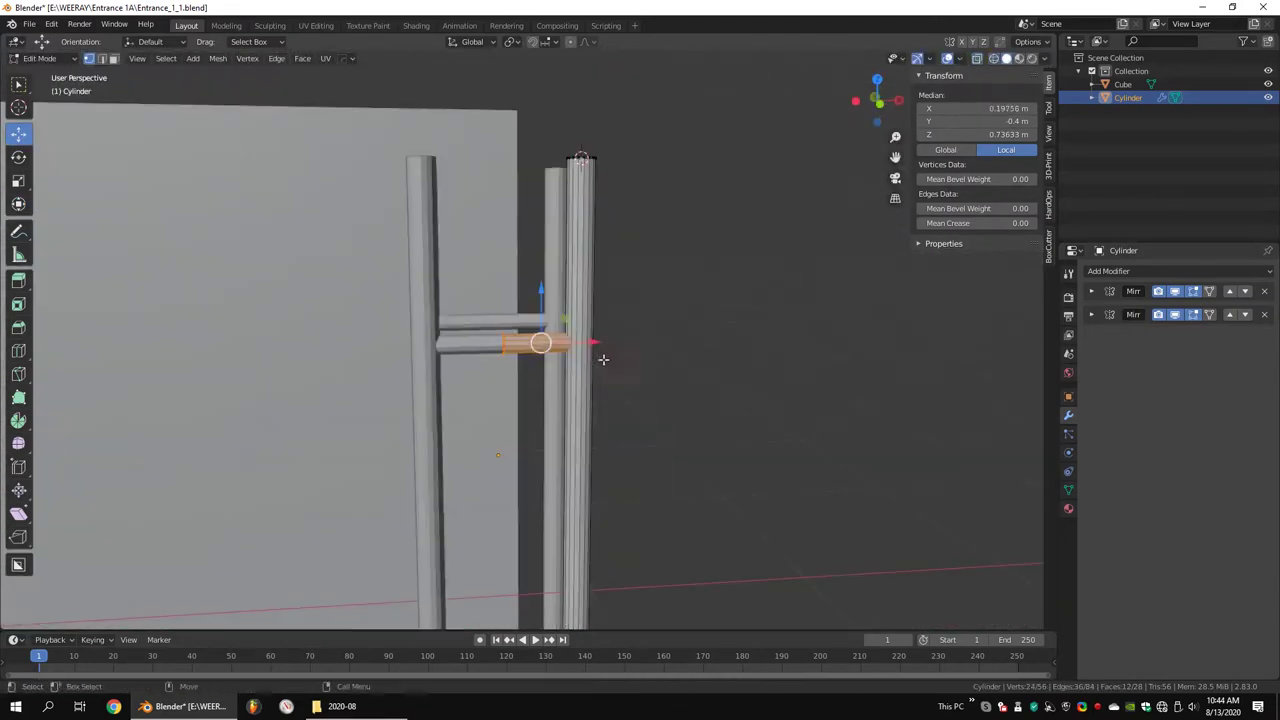
pyautogui.click(768, 292)
pyautogui.scroll(3, 665, 347)
pyautogui.click(657, 342)
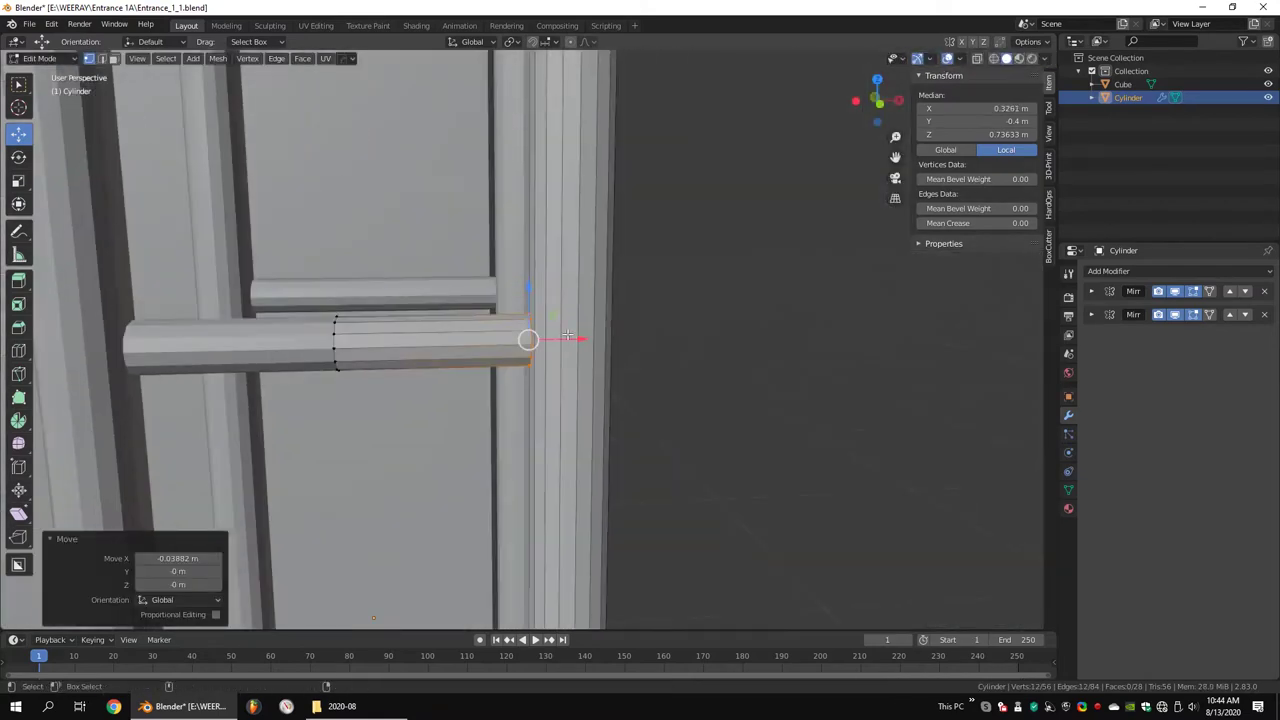
# With vertex snapping on, snap the brace end onto the post and bevel the post band
pyautogui.hotkey('shift', 'Tab')
pyautogui.click(510, 95)
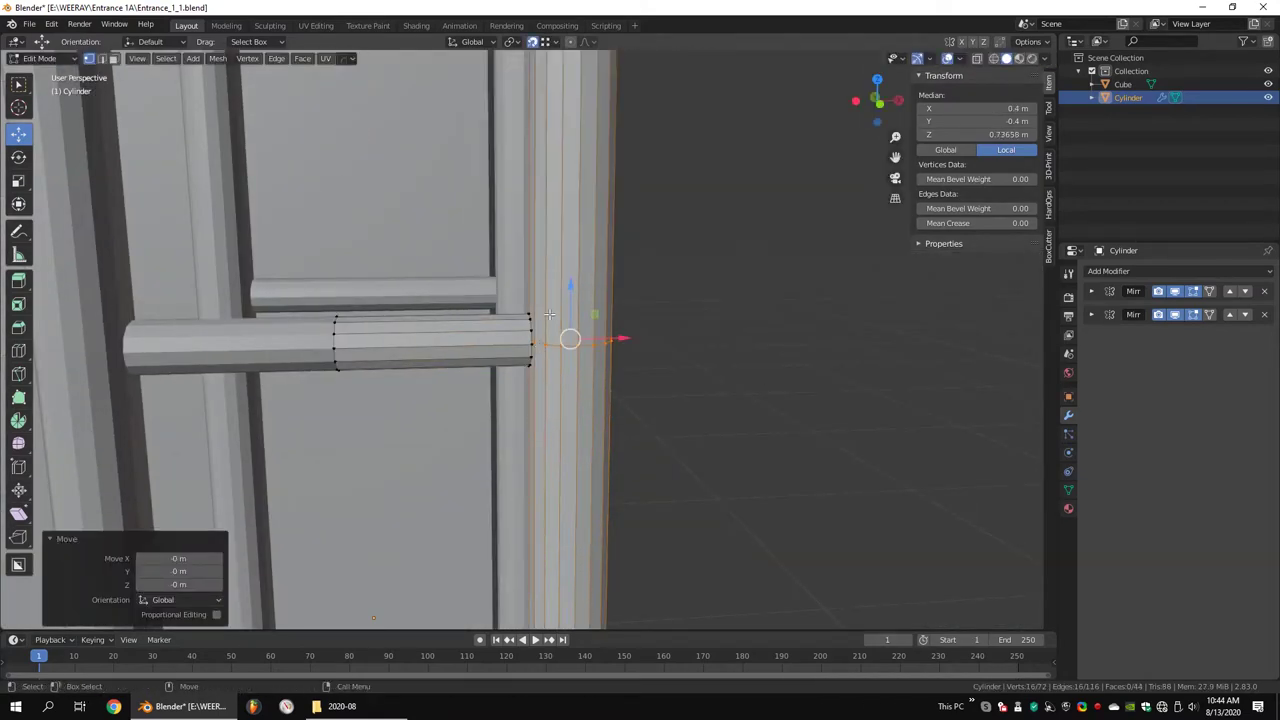
pyautogui.press('g')
pyautogui.click(656, 316)
pyautogui.click(700, 358)
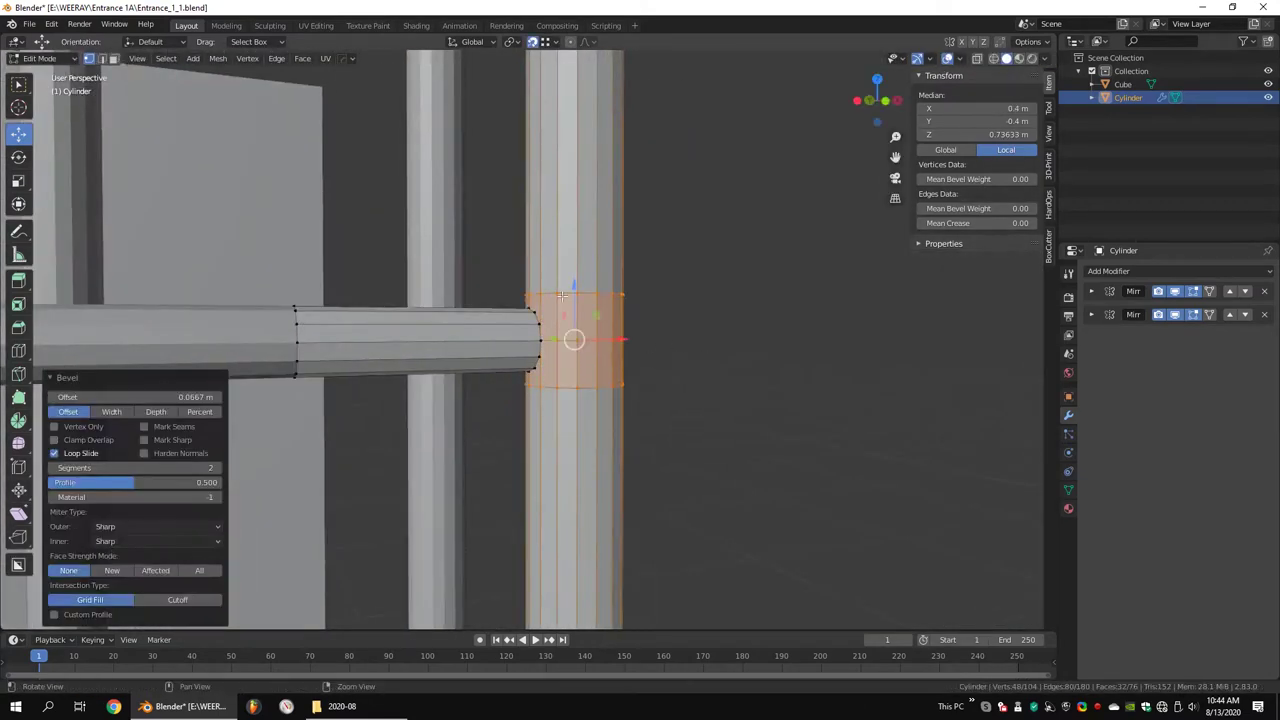
pyautogui.moveTo(700, 358)
pyautogui.mouseDown(button='middle')
pyautogui.moveTo(537, 260)
pyautogui.moveTo(550, 268)
pyautogui.moveTo(563, 249)
pyautogui.mouseUp(button='middle')
pyautogui.hotkey('alt', 'a')
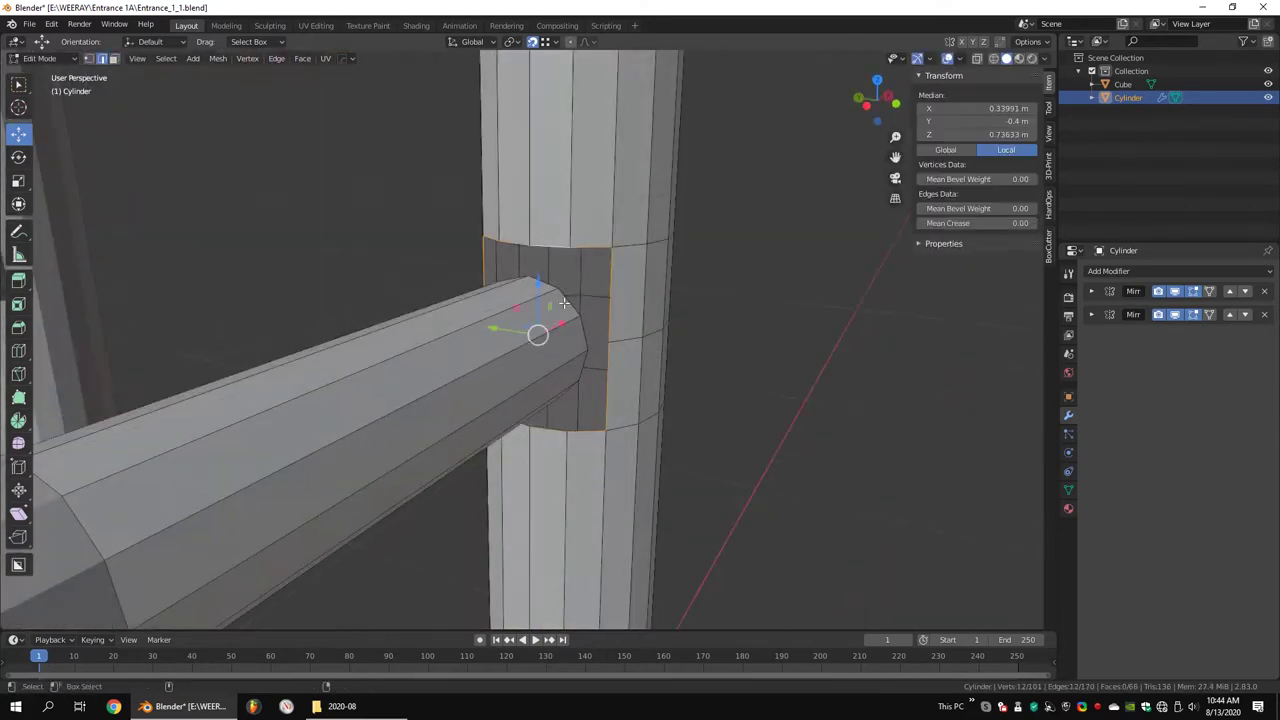
# Bridge the beam end to the post and adjust the joint loop
pyautogui.moveTo(564, 302); pyautogui.dragTo(579, 338, button='middle')
pyautogui.hotkey('ctrl', 'e')
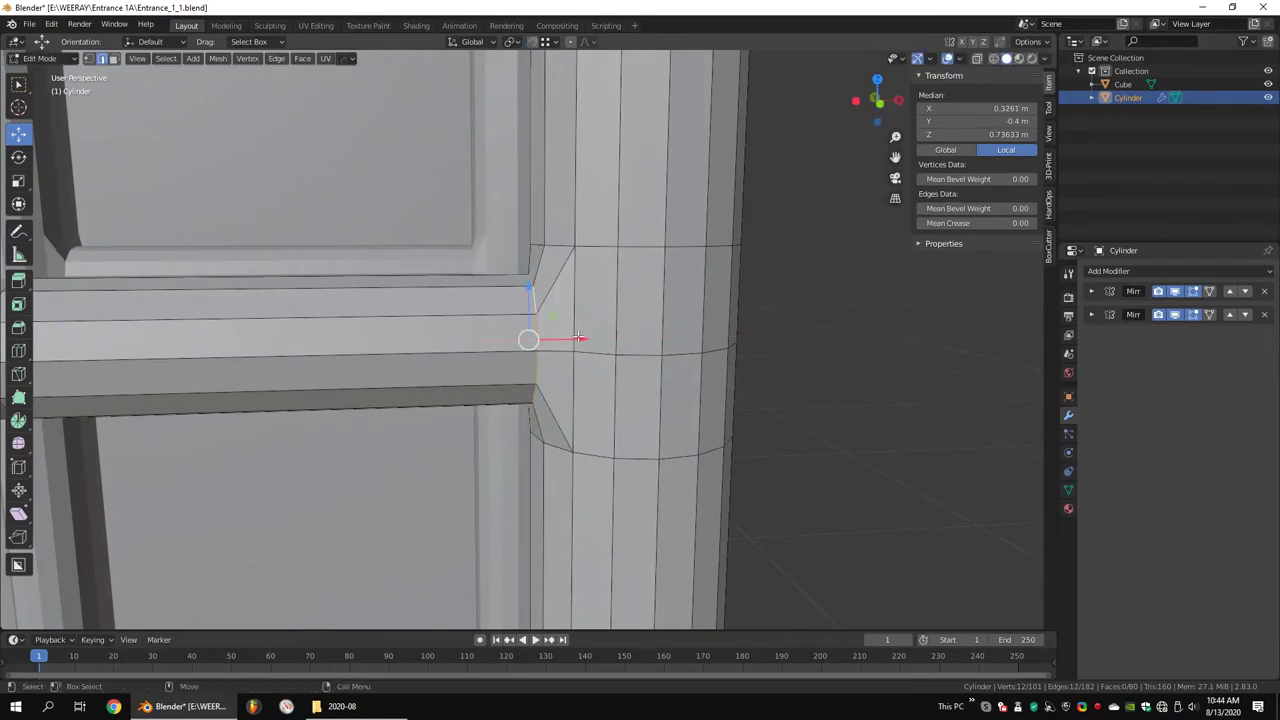
pyautogui.moveTo(579, 338); pyautogui.dragTo(568, 338)
pyautogui.moveTo(568, 338); pyautogui.dragTo(557, 284, button='middle')
pyautogui.hotkey('ctrl', 'r')
pyautogui.click(687, 243)
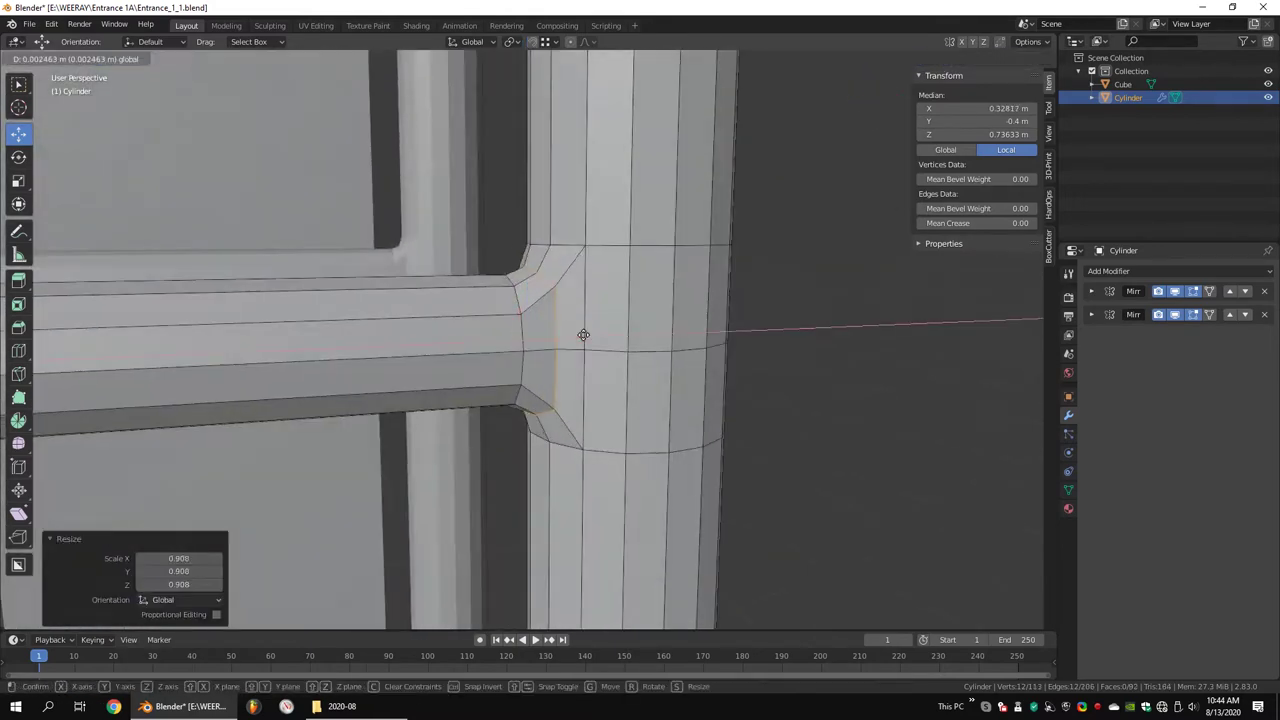
pyautogui.moveTo(687, 243); pyautogui.dragTo(676, 426, button='middle')
# In front view, stretch the post's edge loops vertically to wrap the brace end
pyautogui.press('KP_1')
pyautogui.hotkey('alt', 'z')
pyautogui.keyDown('alt'); pyautogui.click(700, 472); pyautogui.keyUp('alt')
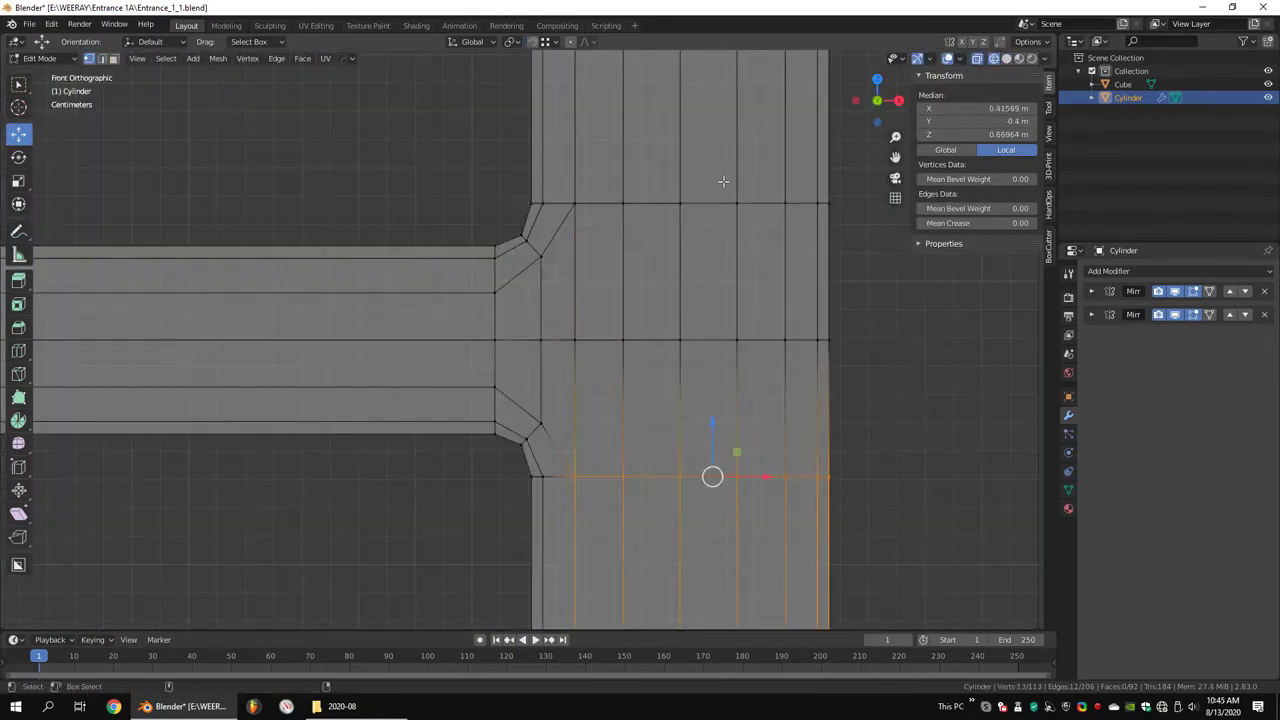
pyautogui.press('Escape')
pyautogui.keyDown('shift'); pyautogui.moveTo(683, 306); pyautogui.dragTo(642, 324, button='middle'); pyautogui.keyUp('shift')
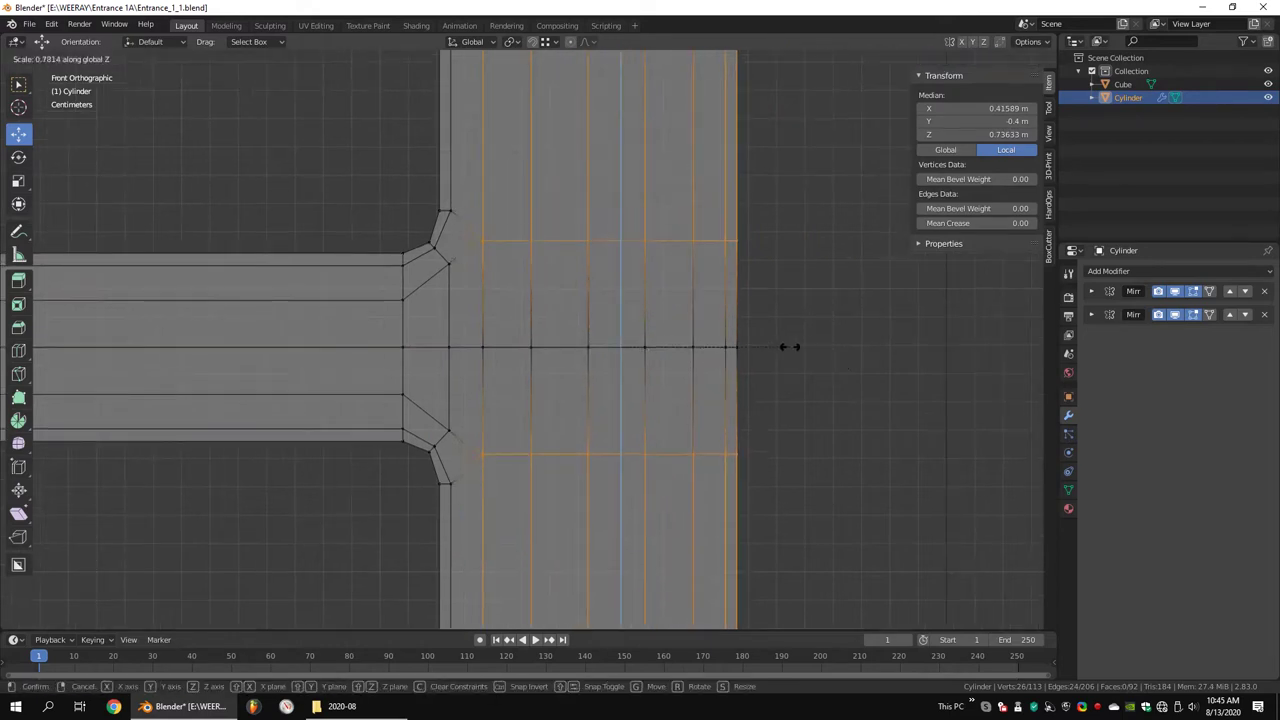
pyautogui.click(790, 347)
pyautogui.click(448, 430)
pyautogui.click(675, 361)
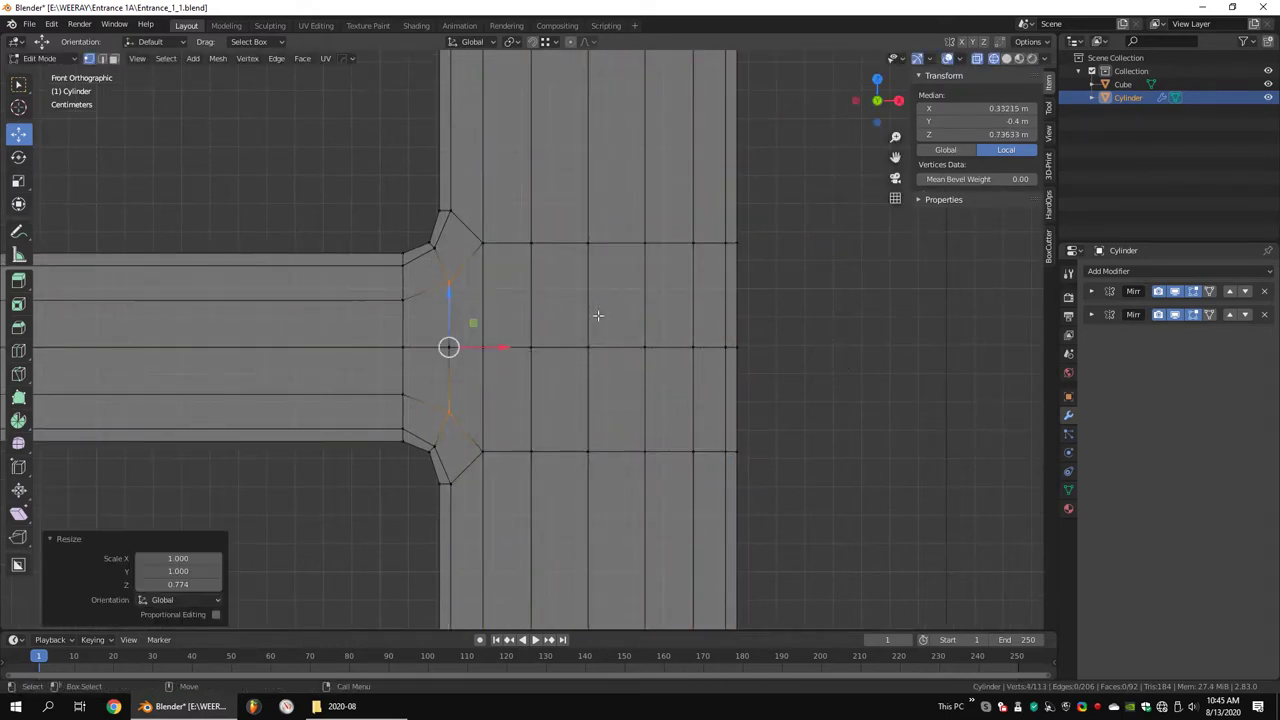
# Scale the junction edge loops vertically and sideways so they flare into the column
pyautogui.moveTo(594, 314)
pyautogui.mouseDown(button='middle')
pyautogui.moveTo(700, 340)
pyautogui.moveTo(591, 298)
pyautogui.moveTo(827, 287)
pyautogui.mouseUp(button='middle')
pyautogui.keyDown('alt'); pyautogui.click(608, 298); pyautogui.keyUp('alt')
pyautogui.press('s')
pyautogui.press('z')
pyautogui.click(910, 284)
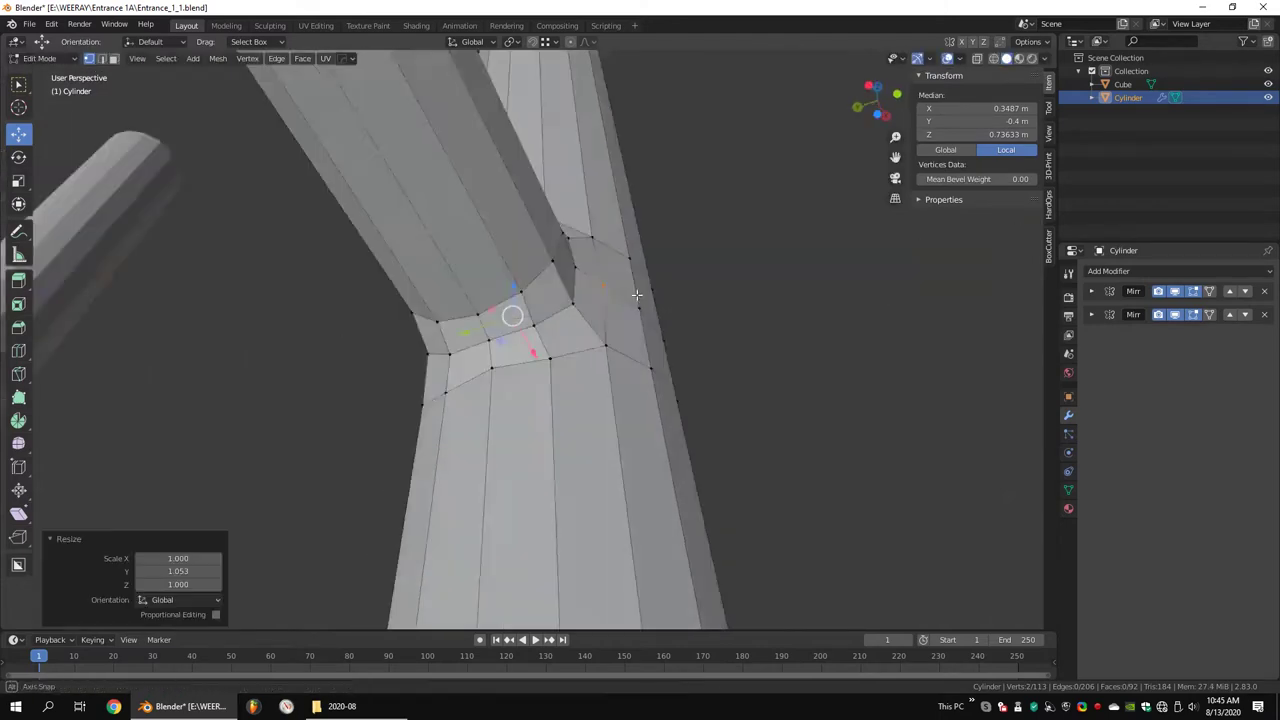
pyautogui.moveTo(910, 284)
pyautogui.mouseDown(button='middle')
pyautogui.moveTo(815, 275)
pyautogui.moveTo(797, 340)
pyautogui.moveTo(519, 273)
pyautogui.mouseUp(button='middle')
pyautogui.click(845, 259)
pyautogui.click(697, 312)
pyautogui.moveTo(697, 312); pyautogui.dragTo(453, 258, button='middle')
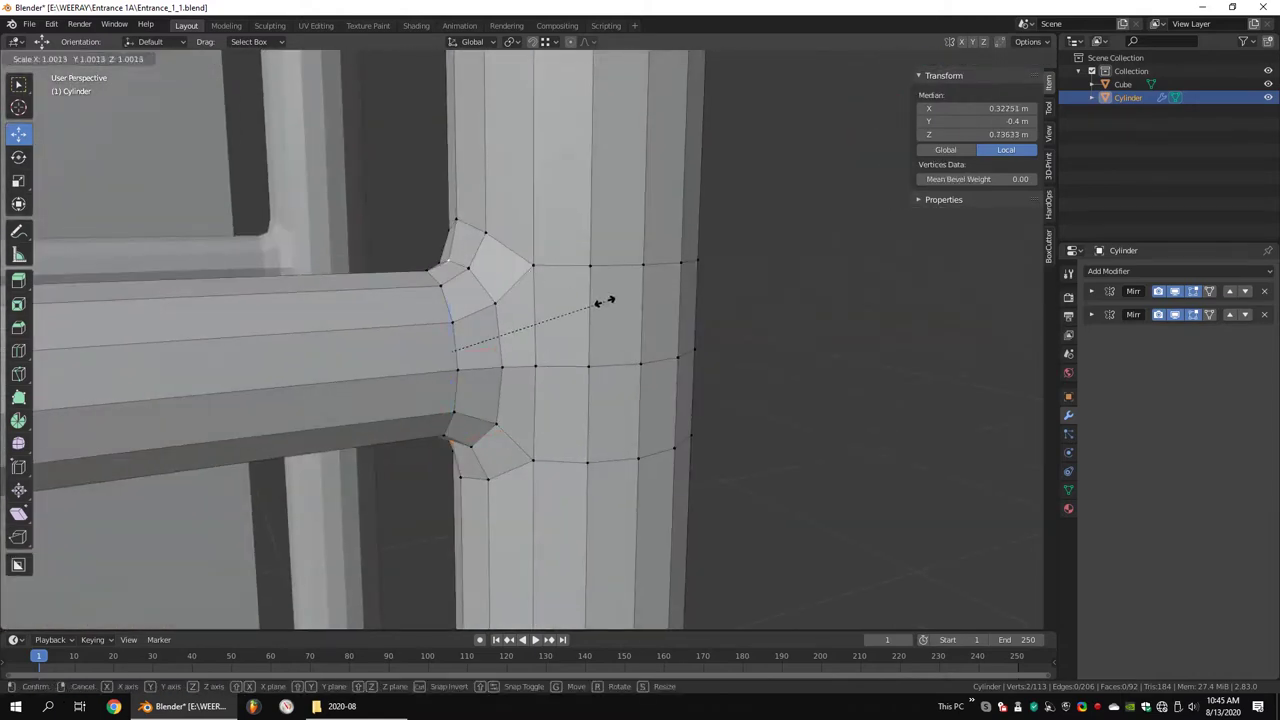
pyautogui.click(604, 301)
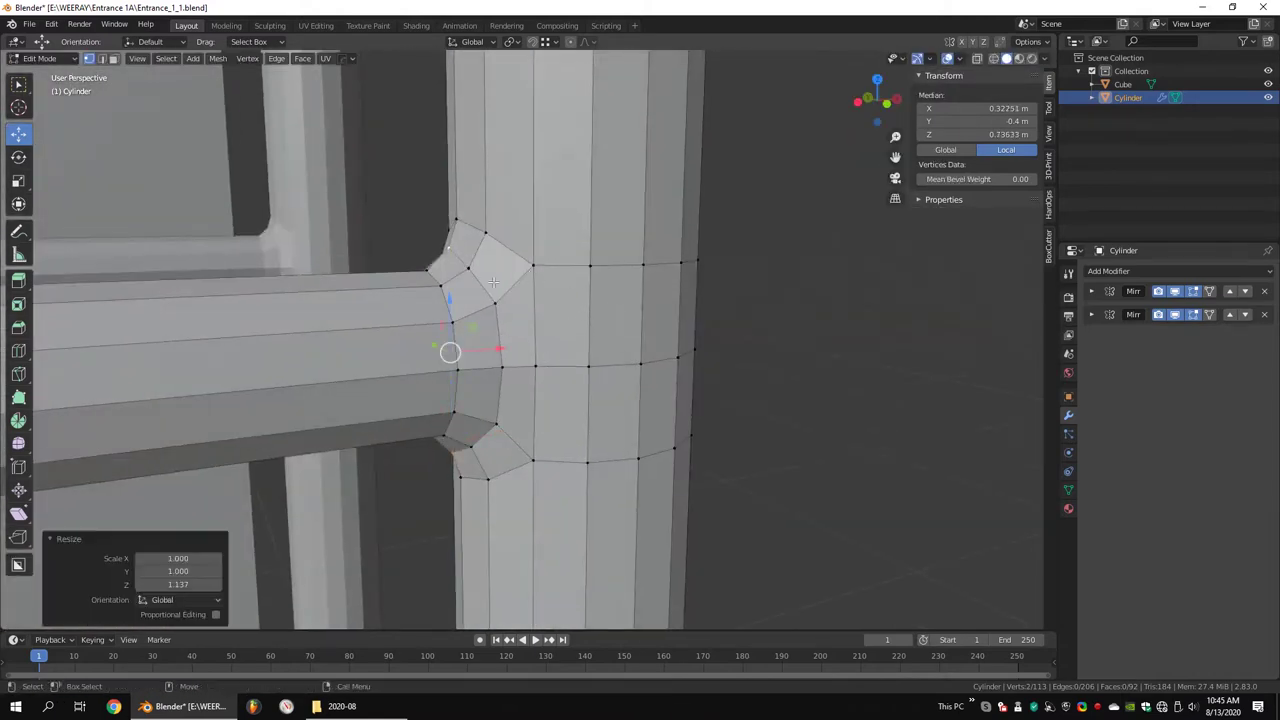
# Move the joint vertices into place from the front view
pyautogui.moveTo(449, 351)
pyautogui.mouseDown(button='middle')
pyautogui.moveTo(606, 251)
pyautogui.moveTo(443, 257)
pyautogui.mouseUp(button='middle')
pyautogui.press('KP_1')
pyautogui.click(449, 263)
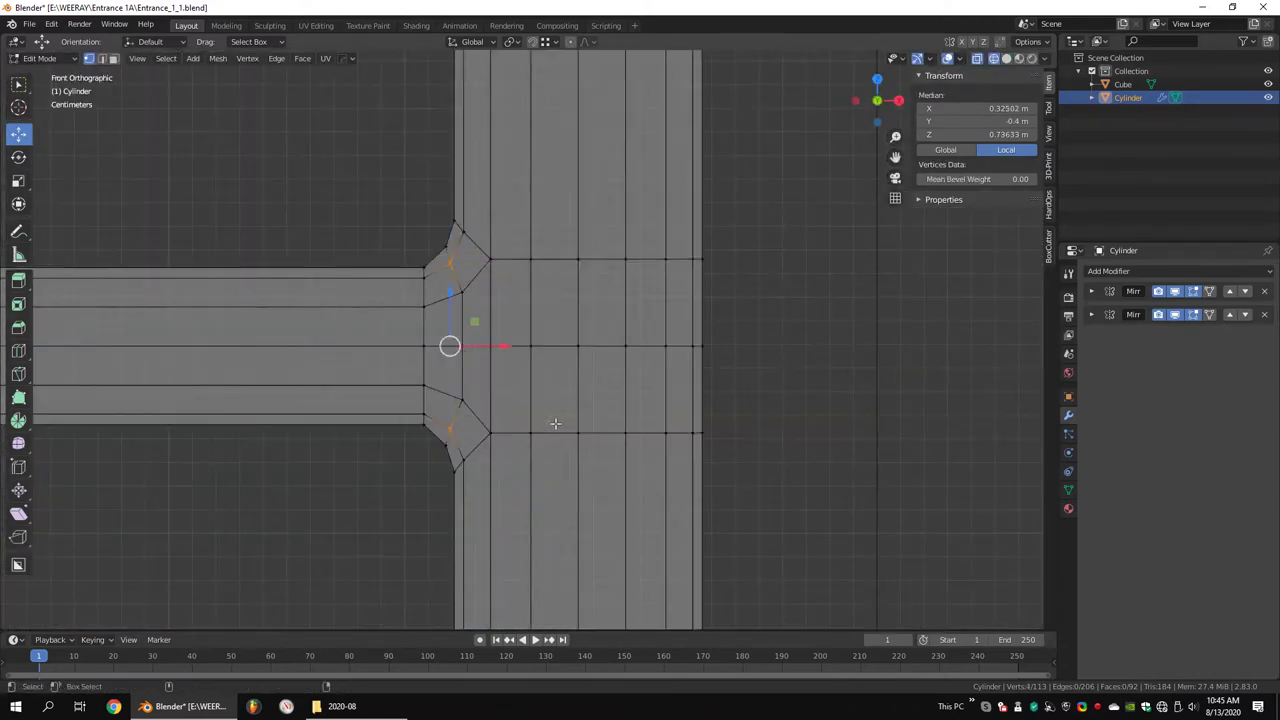
pyautogui.click(505, 345)
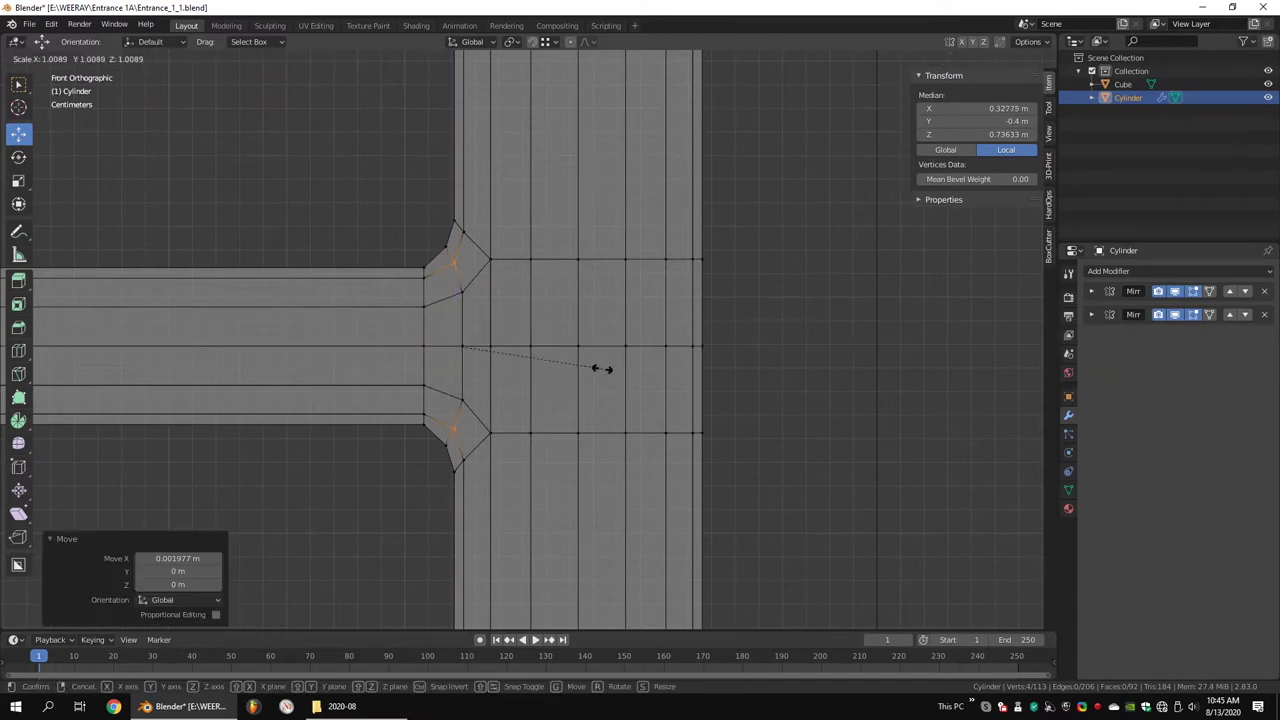
pyautogui.moveTo(600, 366)
pyautogui.mouseDown(button='middle')
pyautogui.moveTo(486, 343)
pyautogui.moveTo(803, 334)
pyautogui.moveTo(413, 385)
pyautogui.moveTo(760, 380)
pyautogui.moveTo(553, 330)
pyautogui.moveTo(640, 320)
pyautogui.moveTo(523, 200)
pyautogui.mouseUp(button='middle')
pyautogui.hotkey('alt', 'a')
# Select the horizontal connector, then the upper part of the post, as linked pieces
pyautogui.hotkey('alt', 'z')
pyautogui.scroll(3, 553, 330)
pyautogui.press('l')
pyautogui.hotkey('alt', 'a')
pyautogui.press('l')
pyautogui.moveTo(750, 243); pyautogui.dragTo(563, 294, button='middle')
# Duplicate the horizontal connector and rotate the copy -90° around the post
pyautogui.hotkey('alt', 'a')
pyautogui.scroll(3, 563, 294)
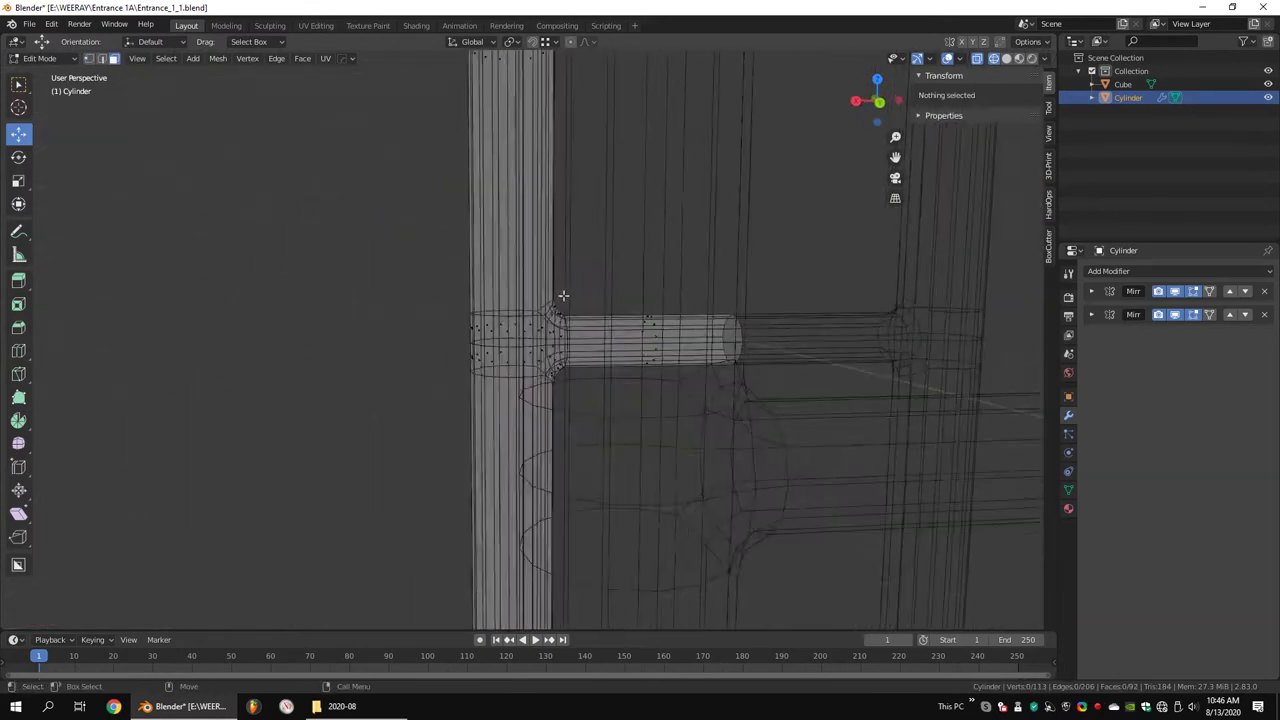
pyautogui.moveTo(766, 251); pyautogui.dragTo(537, 423)
pyautogui.moveTo(586, 325)
pyautogui.mouseDown(button='middle')
pyautogui.moveTo(620, 300)
pyautogui.moveTo(629, 271)
pyautogui.mouseUp(button='middle')
pyautogui.hotkey('alt', 'z')
pyautogui.hotkey('shift', 'd')
pyautogui.press('Escape')
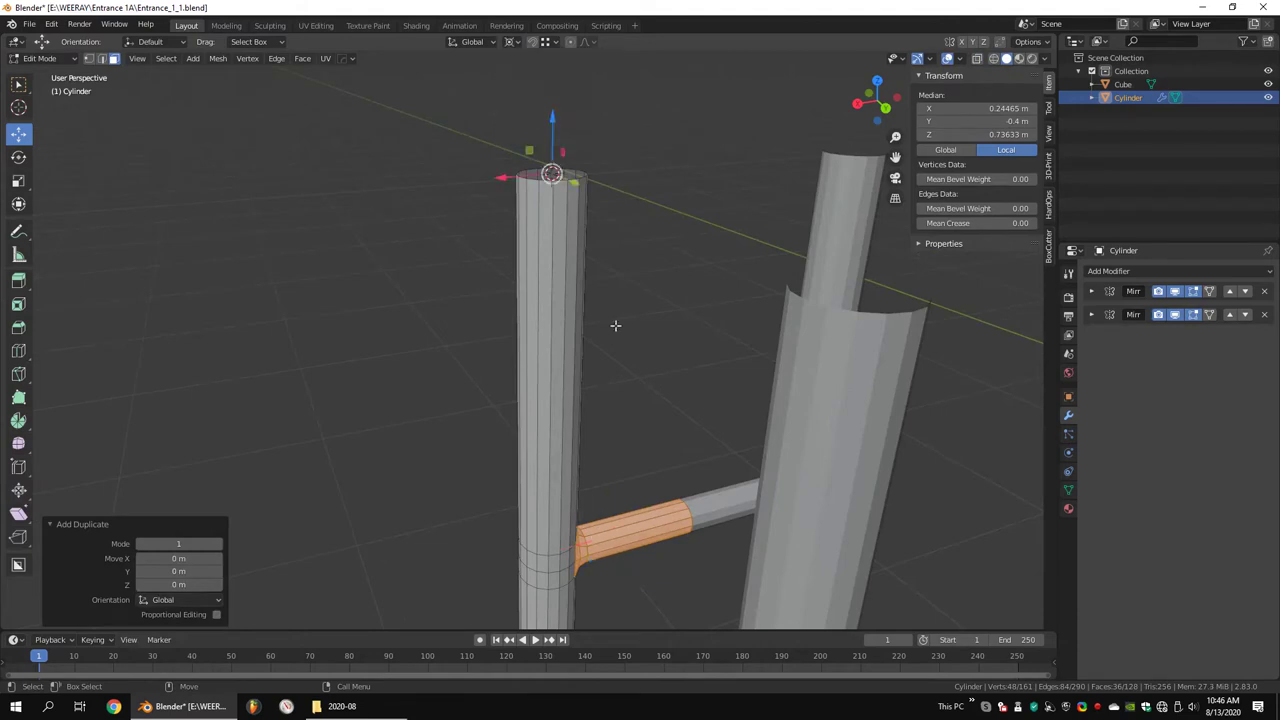
pyautogui.hotkey('shift', 'space')
pyautogui.press('r')
pyautogui.moveTo(615, 325); pyautogui.dragTo(434, 206, button='middle')
pyautogui.click(1091, 291)
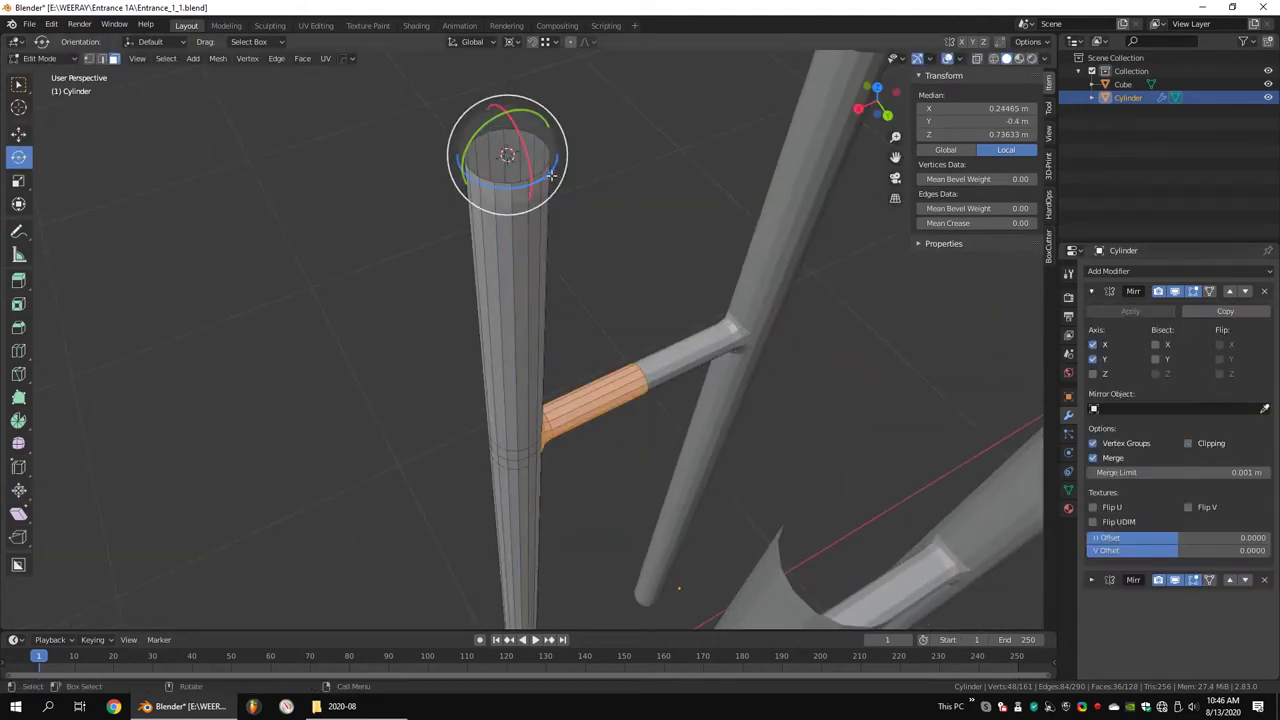
pyautogui.moveTo(551, 175); pyautogui.dragTo(480, 215)
# Enable Clipping on the first Mirror modifier
pyautogui.click(1188, 443)
pyautogui.moveTo(600, 300)
pyautogui.mouseDown(button='middle')
pyautogui.moveTo(560, 228)
pyautogui.moveTo(660, 290)
pyautogui.mouseUp(button='middle')
pyautogui.scroll(5, 560, 228)
pyautogui.scroll(3, 560, 228)
# Move a joint vertex of the new connector along Z to line it up with the post
pyautogui.hotkey('alt', 'a')
pyautogui.hotkey('shift', 'z')
pyautogui.click(658, 291)
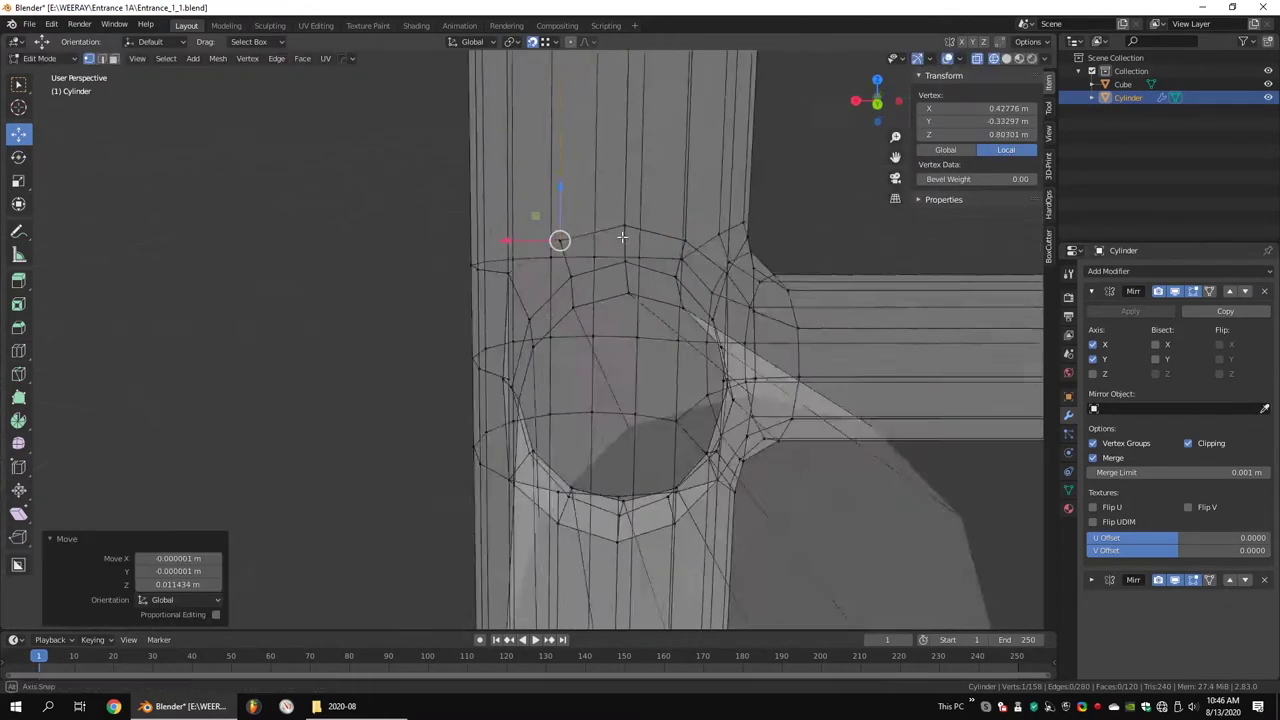
pyautogui.moveTo(728, 305); pyautogui.dragTo(520, 274, button='middle')
pyautogui.click(521, 385)
pyautogui.press('g')
pyautogui.press('z')
pyautogui.click(521, 385)
pyautogui.moveTo(521, 385)
pyautogui.mouseDown(button='middle')
pyautogui.moveTo(606, 366)
pyautogui.moveTo(600, 330)
pyautogui.mouseUp(button='middle')
pyautogui.scroll(2, 606, 366)
pyautogui.scroll(-4, 600, 330)
# Merge the overlapping joint vertices by distance
pyautogui.moveTo(740, 197); pyautogui.dragTo(412, 417)
pyautogui.rightClick(740, 277)
pyautogui.click(860, 348)
pyautogui.moveTo(860, 348)
pyautogui.mouseDown(button='middle')
pyautogui.moveTo(640, 300)
pyautogui.moveTo(743, 143)
pyautogui.moveTo(972, 291)
pyautogui.mouseUp(button='middle')
pyautogui.hotkey('alt', 'a')
pyautogui.scroll(3, 641, 306)
# Weld the remaining joint vertices together, merging at centre and at the last selected vertex
pyautogui.click(640, 305)
pyautogui.hotkey('alt', 'z')
pyautogui.press('m')
pyautogui.click(650, 300)
pyautogui.keyDown('shift'); pyautogui.click(563, 280); pyautogui.keyUp('shift')
pyautogui.press('m')
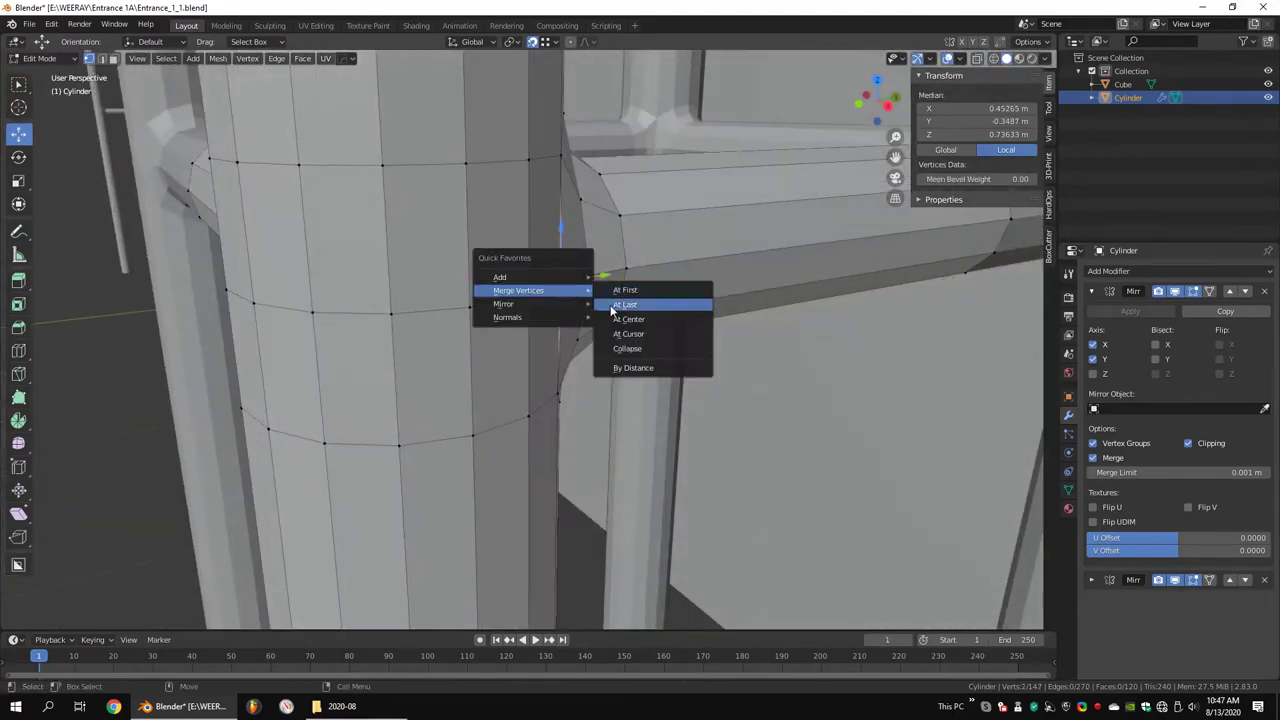
pyautogui.click(586, 303)
pyautogui.moveTo(586, 303)
pyautogui.mouseDown(button='middle')
pyautogui.moveTo(846, 232)
pyautogui.moveTo(700, 300)
pyautogui.moveTo(640, 300)
pyautogui.mouseUp(button='middle')
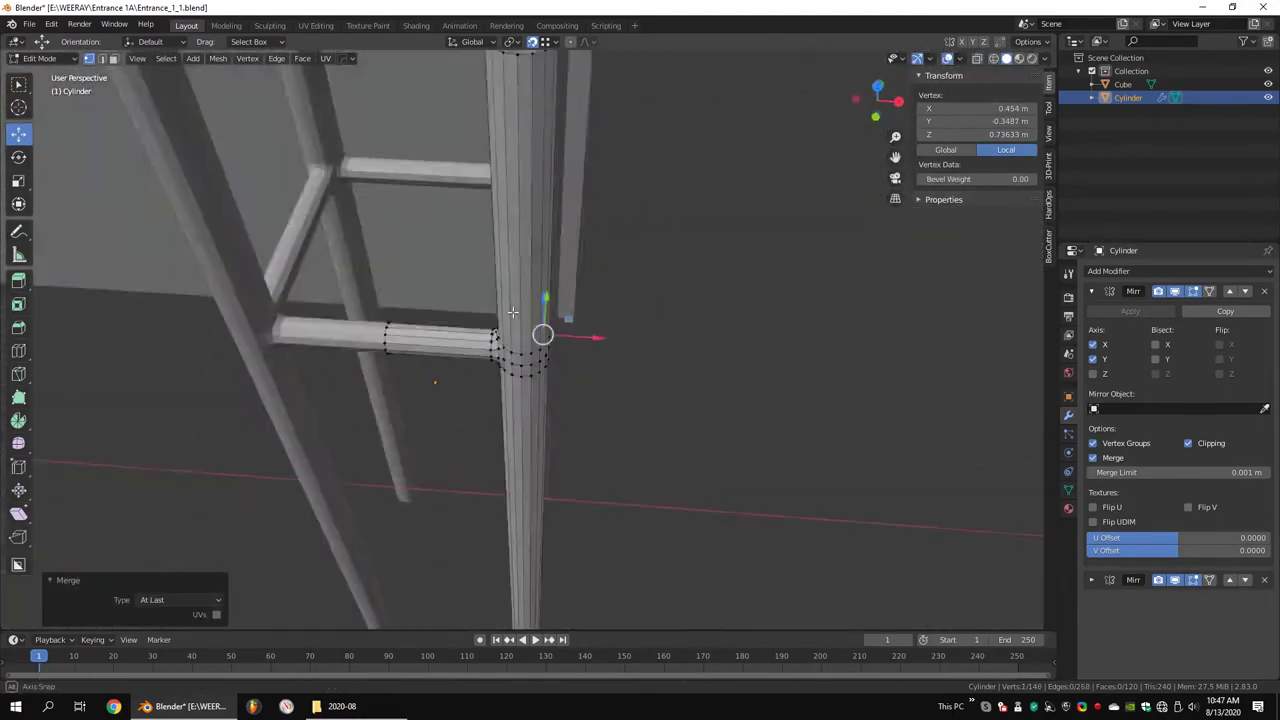
pyautogui.scroll(-3, 640, 300)
pyautogui.press('KP_1')
pyautogui.hotkey('alt', 'z')
pyautogui.scroll(-3, 640, 298)
# Add an Array modifier to the pillar with relative offset Z set to -1
pyautogui.press('Tab')
pyautogui.press('Tab')
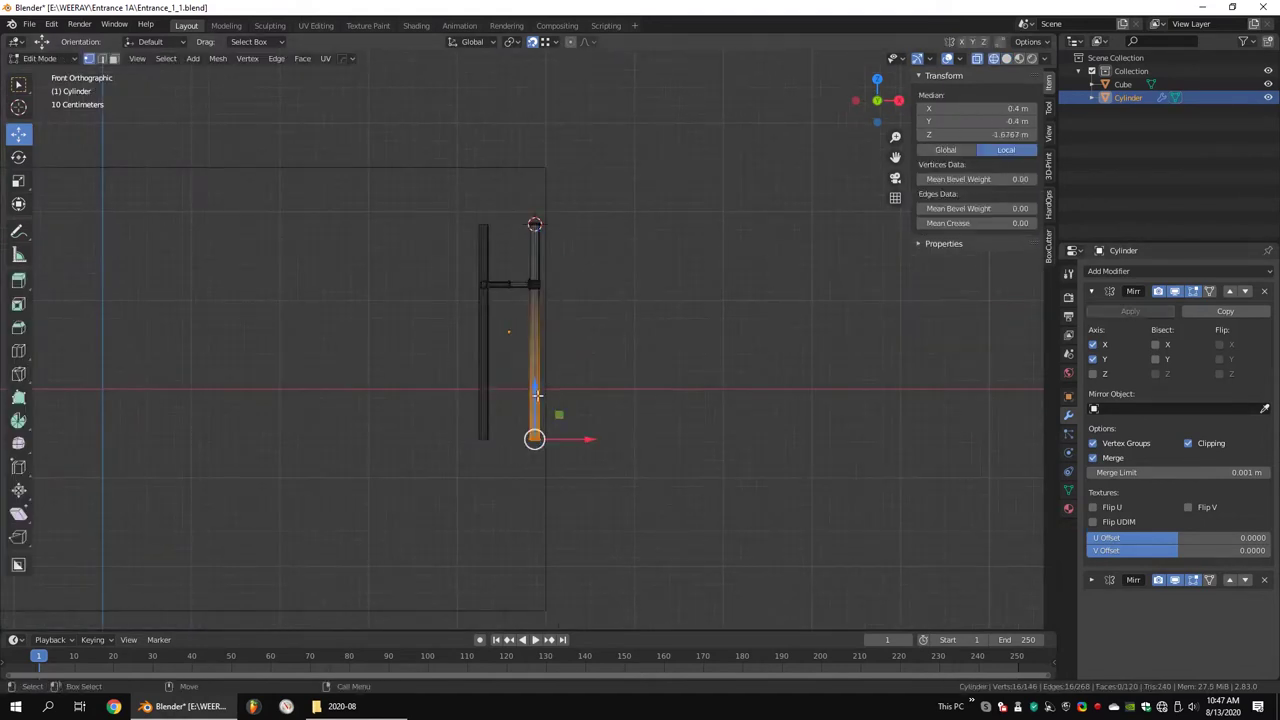
pyautogui.press('Tab')
pyautogui.click(1110, 291)
pyautogui.click(1109, 270)
pyautogui.click(1000, 297)
pyautogui.click(1203, 450)
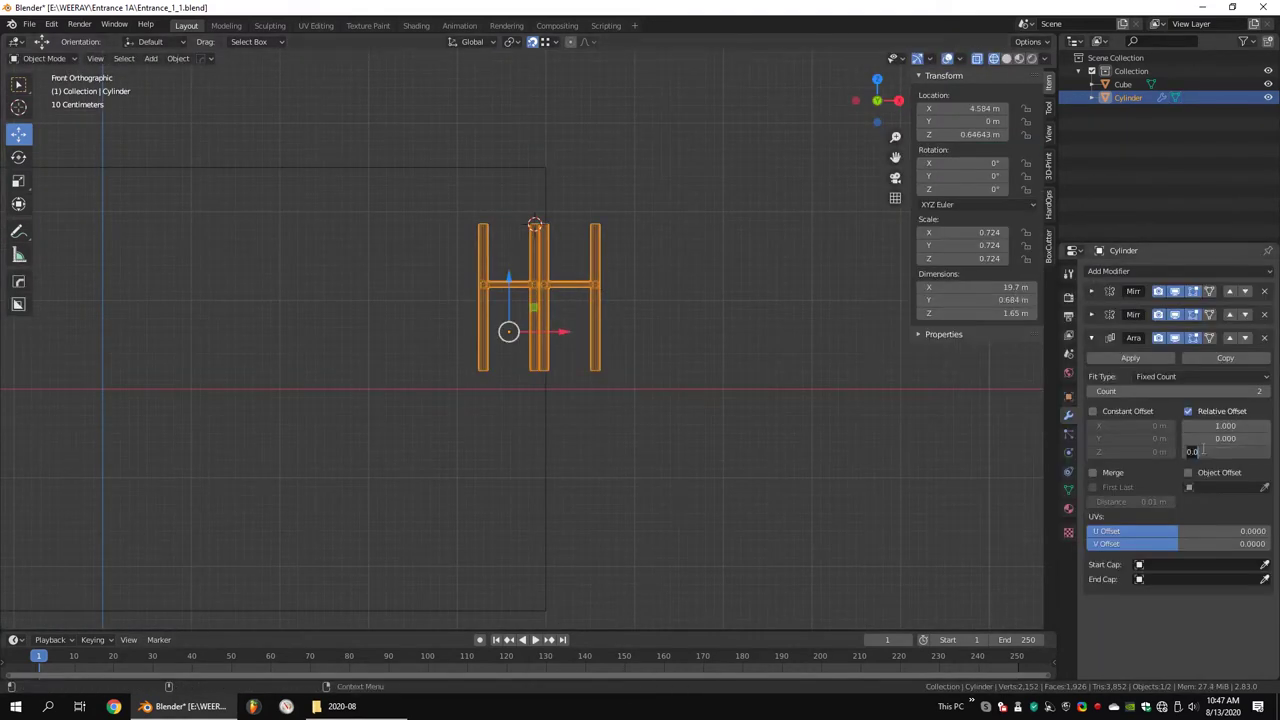
pyautogui.click(1180, 391)
# Set the Array count to 4 and nudge the upper rung end into place
pyautogui.write('4')
pyautogui.press('Return')
pyautogui.press('Tab')
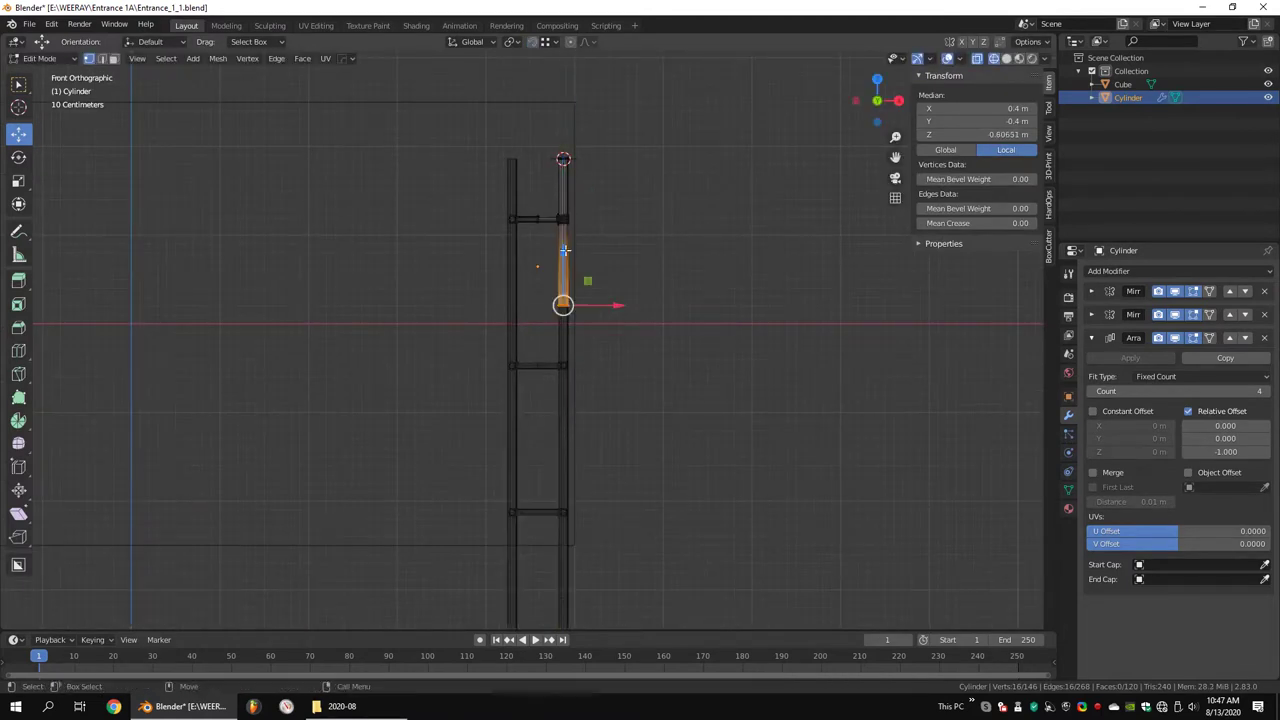
pyautogui.press('Escape')
pyautogui.press('a')
pyautogui.click(560, 215)
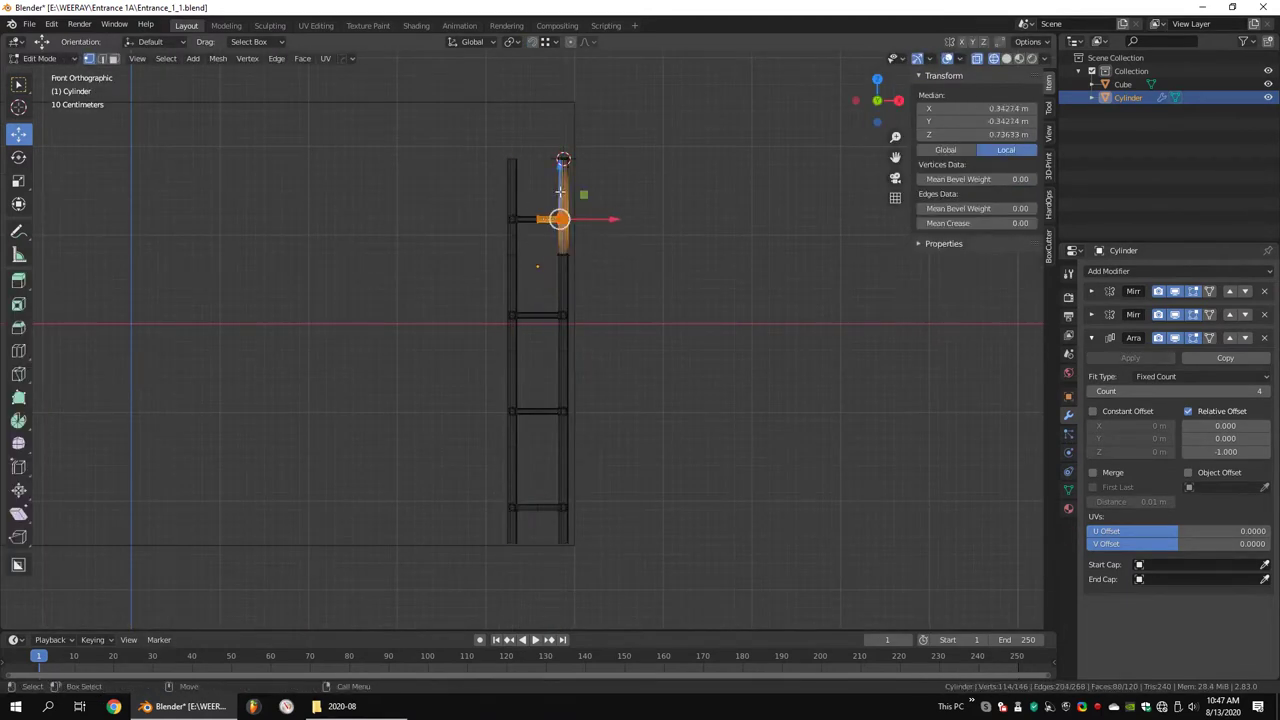
pyautogui.click(566, 162)
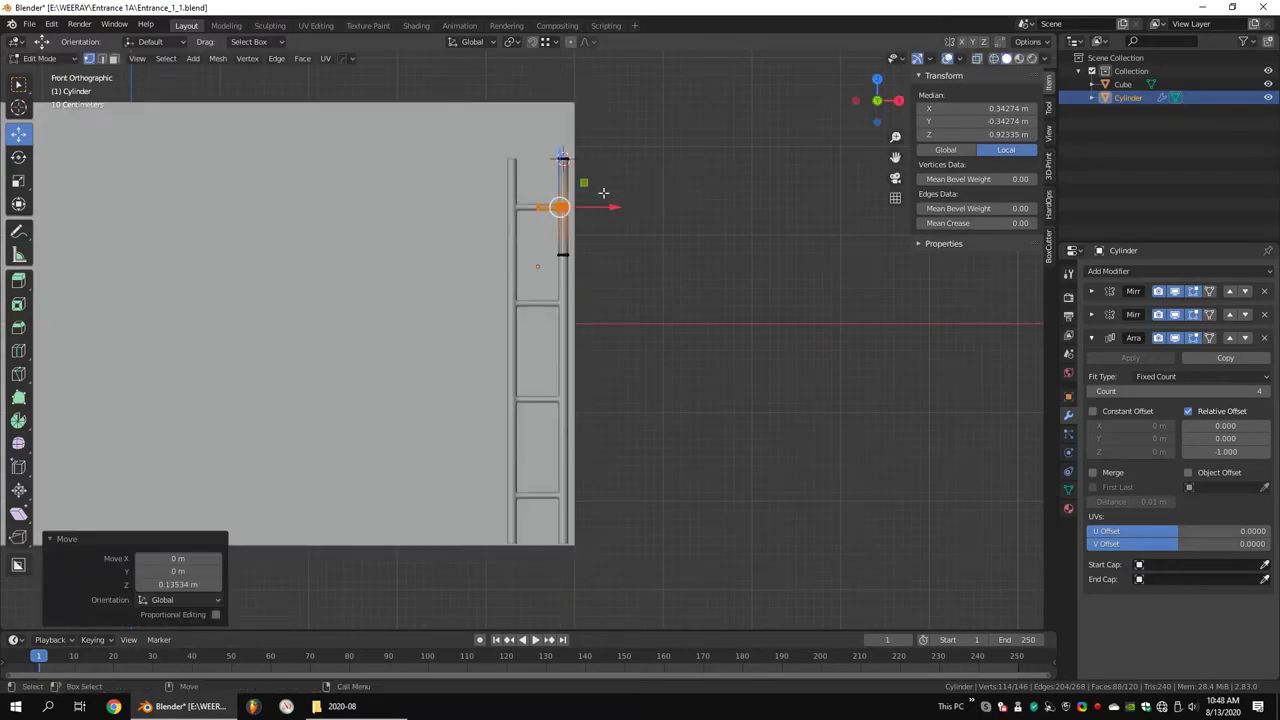
pyautogui.press('Tab')
pyautogui.moveTo(616, 208)
pyautogui.mouseDown(button='middle')
pyautogui.moveTo(666, 261)
pyautogui.moveTo(440, 270)
pyautogui.moveTo(573, 252)
pyautogui.moveTo(326, 258)
pyautogui.moveTo(478, 247)
pyautogui.moveTo(493, 308)
pyautogui.moveTo(531, 317)
pyautogui.mouseUp(button='middle')
pyautogui.scroll(5, 480, 270)
# Move the rung joint ends into position
pyautogui.press('Tab')
pyautogui.scroll(4, 480, 290)
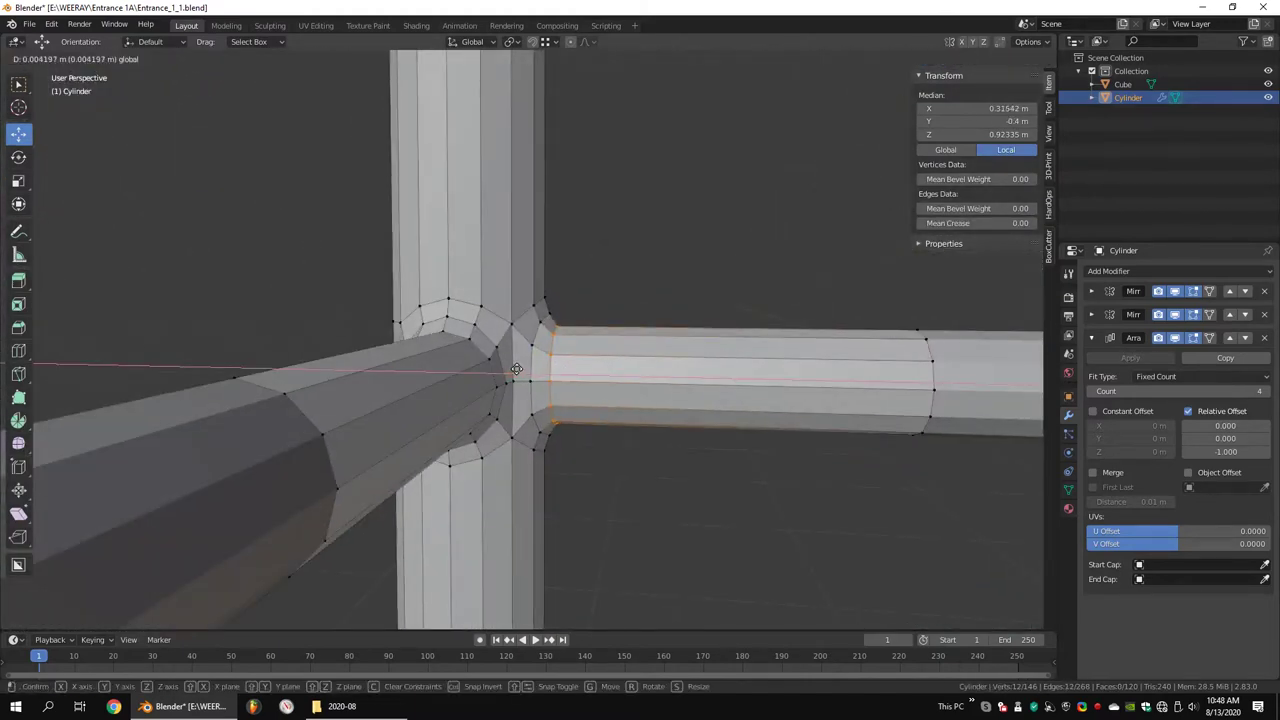
pyautogui.click(516, 369)
pyautogui.moveTo(516, 369)
pyautogui.mouseDown(button='middle')
pyautogui.moveTo(509, 413)
pyautogui.moveTo(532, 297)
pyautogui.mouseUp(button='middle')
pyautogui.click(540, 414)
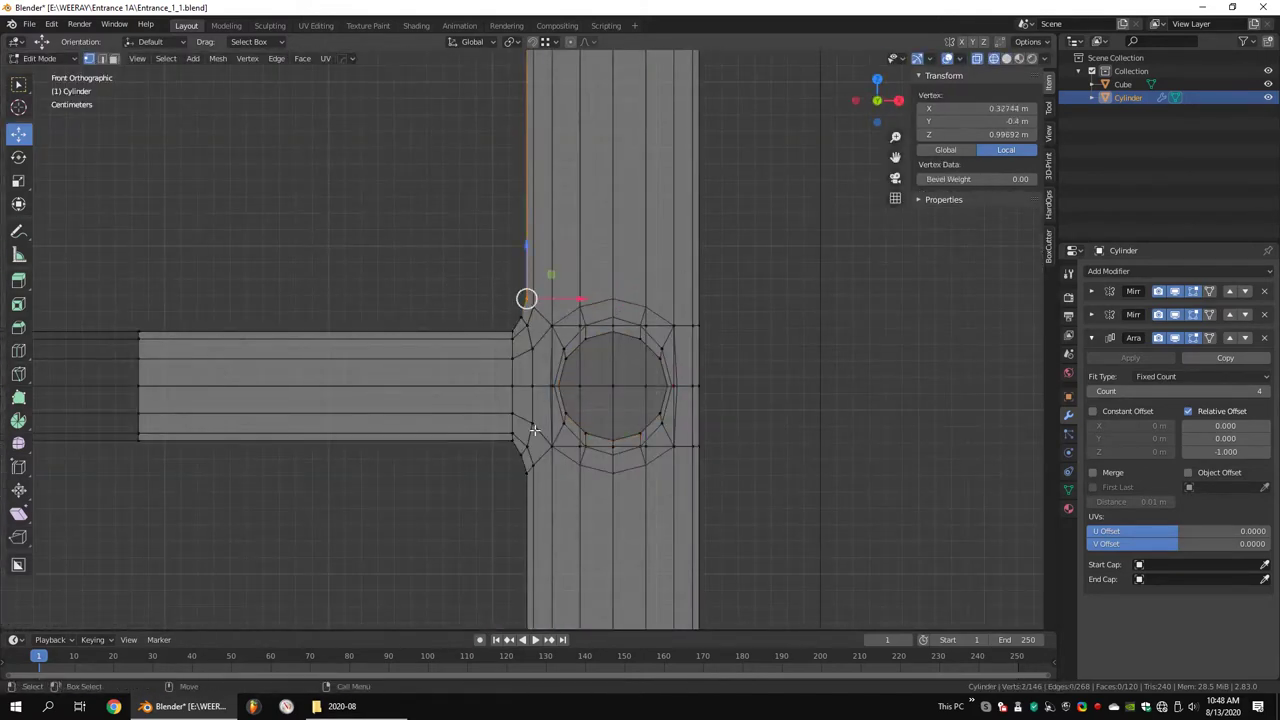
# Rescale two joint vertex loops along Z and save the file as Entrance_1_2.blend
pyautogui.moveTo(528, 305); pyautogui.dragTo(547, 331)
pyautogui.press('KP_3')
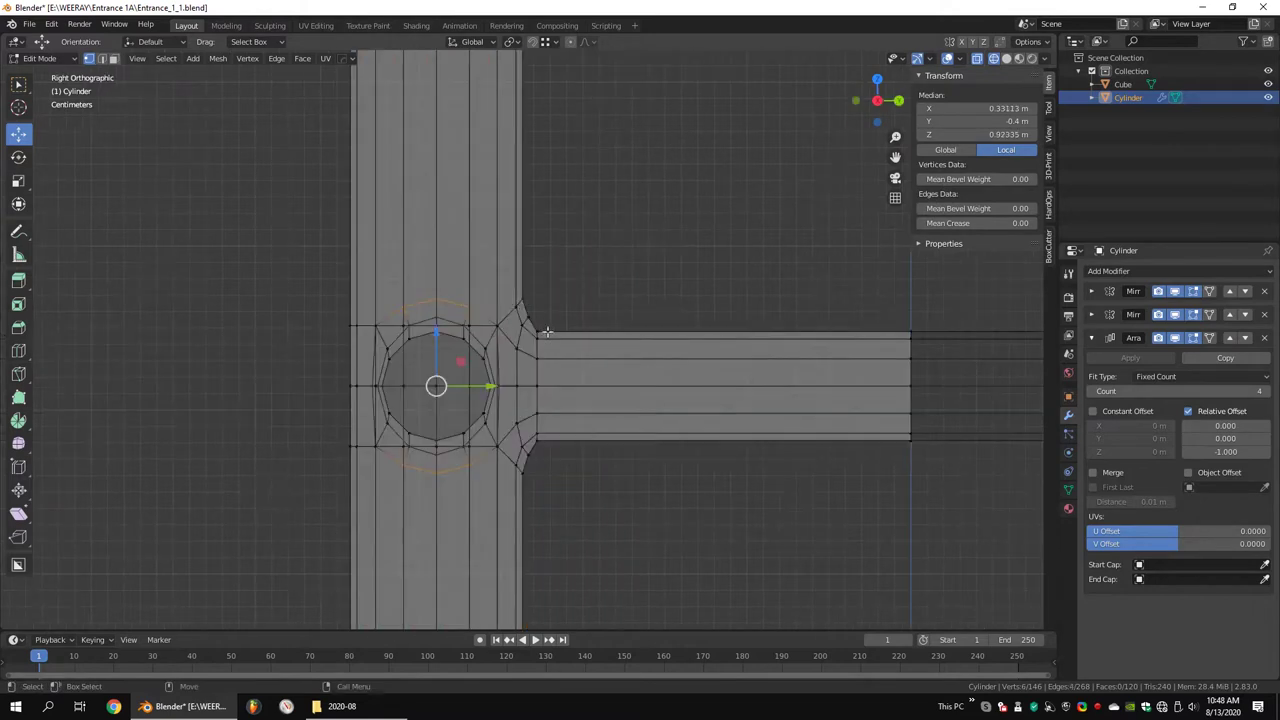
pyautogui.click(655, 474)
pyautogui.keyDown('shift'); pyautogui.click(480, 340); pyautogui.keyUp('shift')
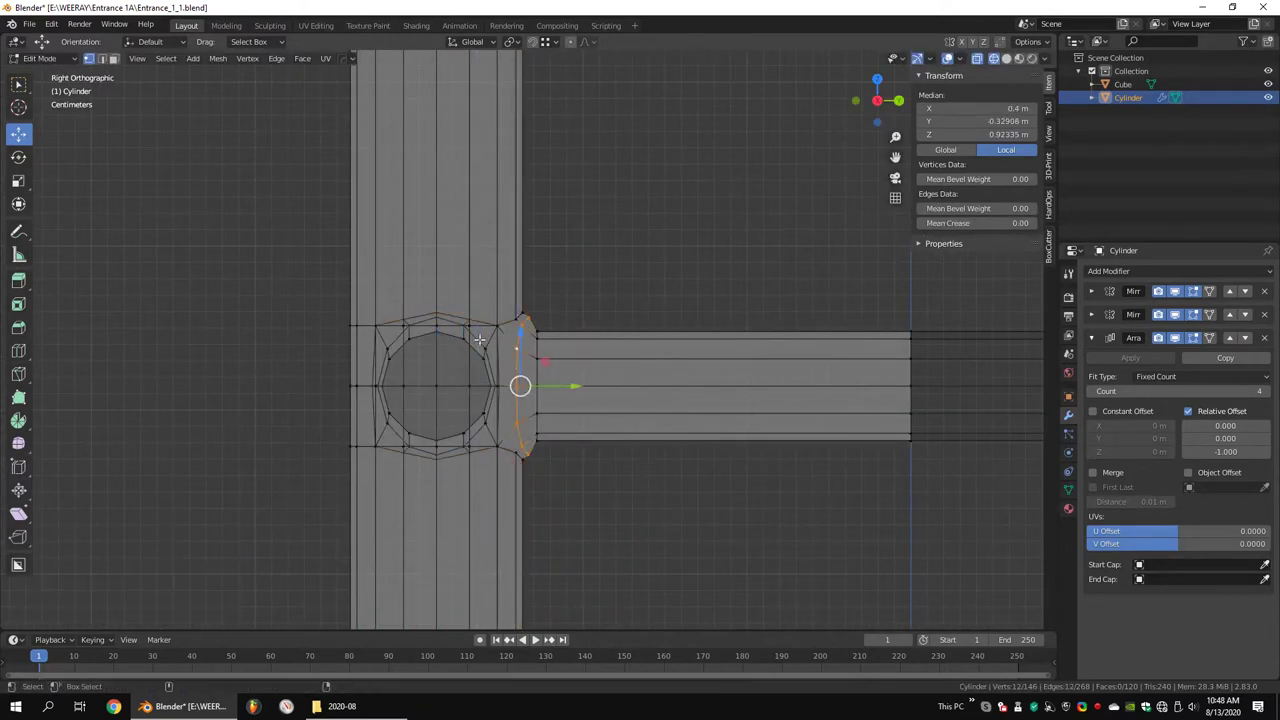
pyautogui.click(680, 381)
pyautogui.moveTo(680, 381)
pyautogui.mouseDown(button='middle')
pyautogui.moveTo(651, 329)
pyautogui.moveTo(663, 363)
pyautogui.moveTo(676, 349)
pyautogui.moveTo(843, 354)
pyautogui.moveTo(597, 357)
pyautogui.moveTo(634, 346)
pyautogui.moveTo(66, 8)
pyautogui.mouseUp(button='middle')
pyautogui.press('Tab')
pyautogui.scroll(-5, 620, 373)
pyautogui.click(29, 22)
pyautogui.click(60, 146)
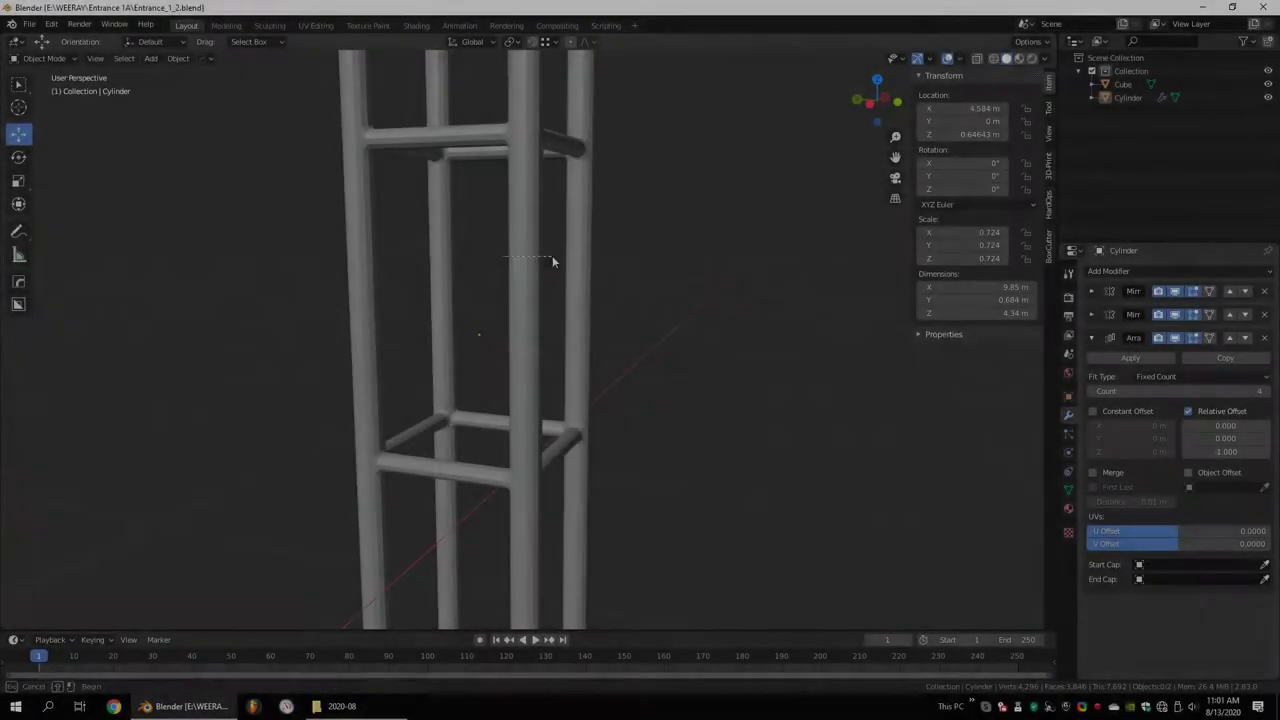
# Separate the beams into their own object, remove copied modifiers, and set origin to geometry
pyautogui.press('Tab')
pyautogui.moveTo(503, 200); pyautogui.dragTo(520, 249, button='middle')
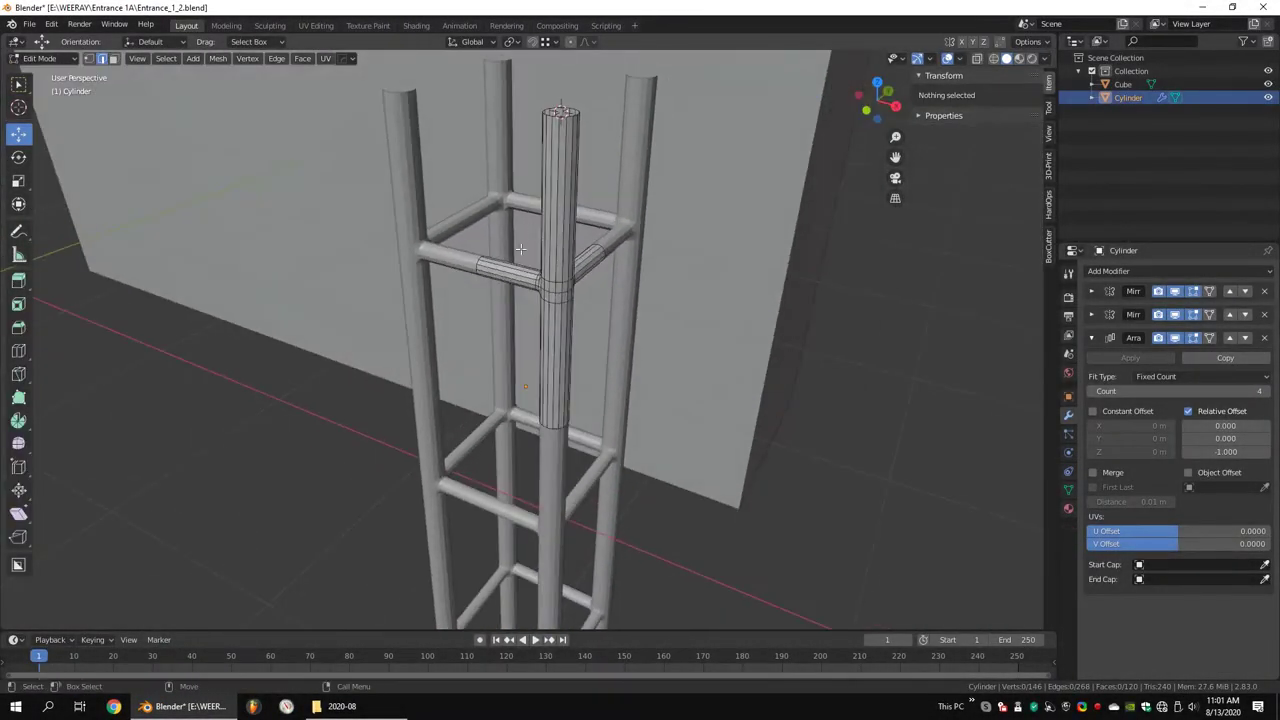
pyautogui.rightClick(520, 249)
pyautogui.click(1135, 111)
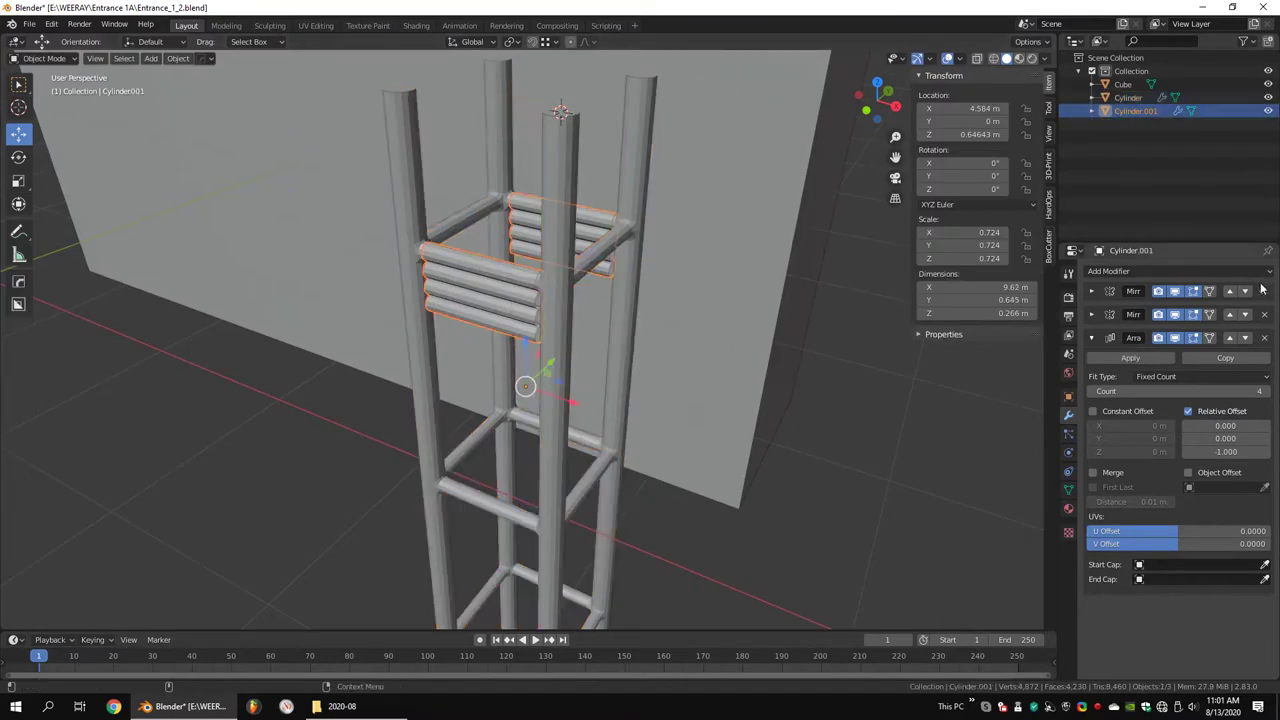
pyautogui.tripleClick(1262, 289)
pyautogui.press('KP_1')
pyautogui.hotkey('shift', 'z')
pyautogui.click(178, 58)
pyautogui.click(330, 100)
# With Local orientation, stretch the brace along its length and tilt it
pyautogui.press('r')
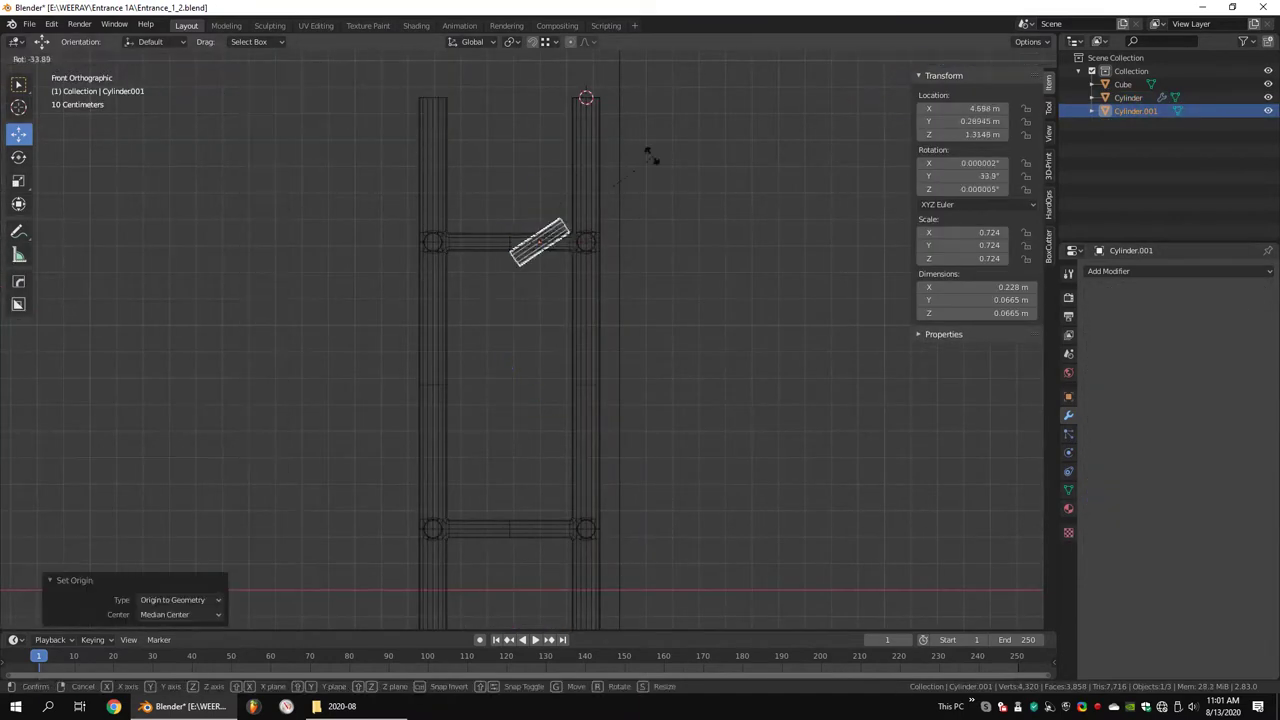
pyautogui.click(489, 47)
pyautogui.click(470, 80)
pyautogui.click(291, 344)
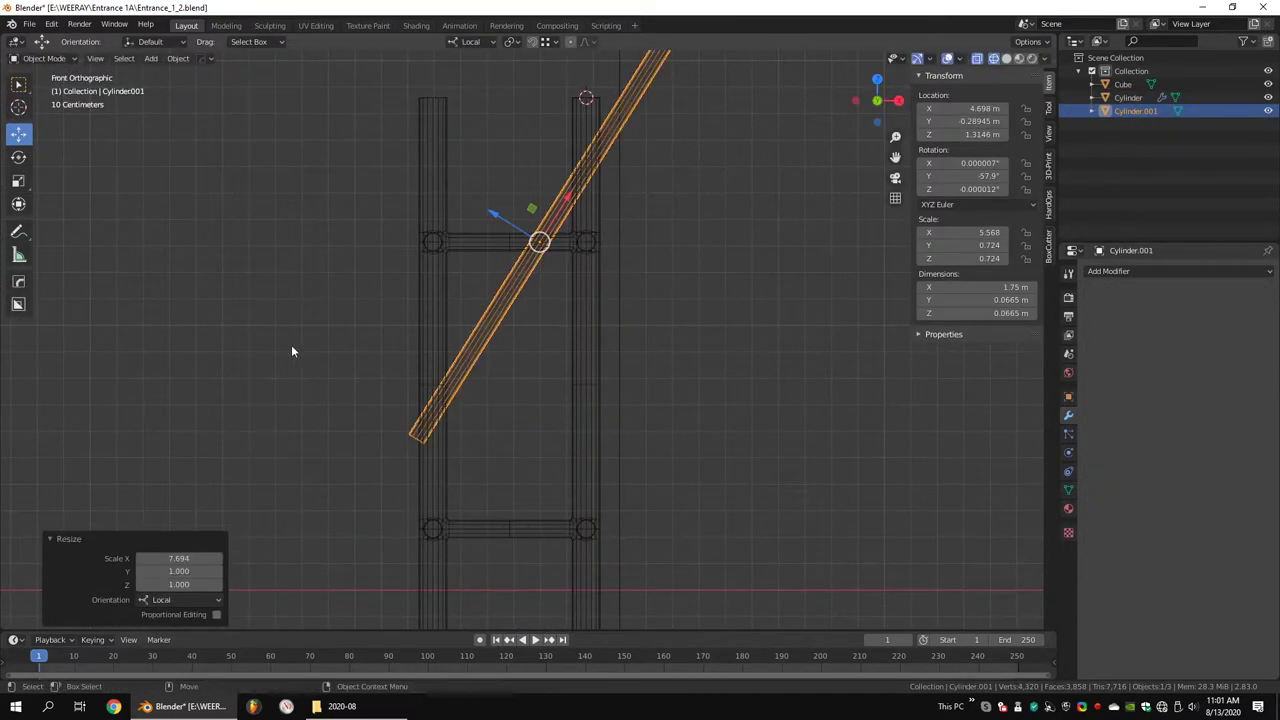
pyautogui.press('g')
pyautogui.click(652, 224)
pyautogui.scroll(2, 690, 240)
pyautogui.press('s')
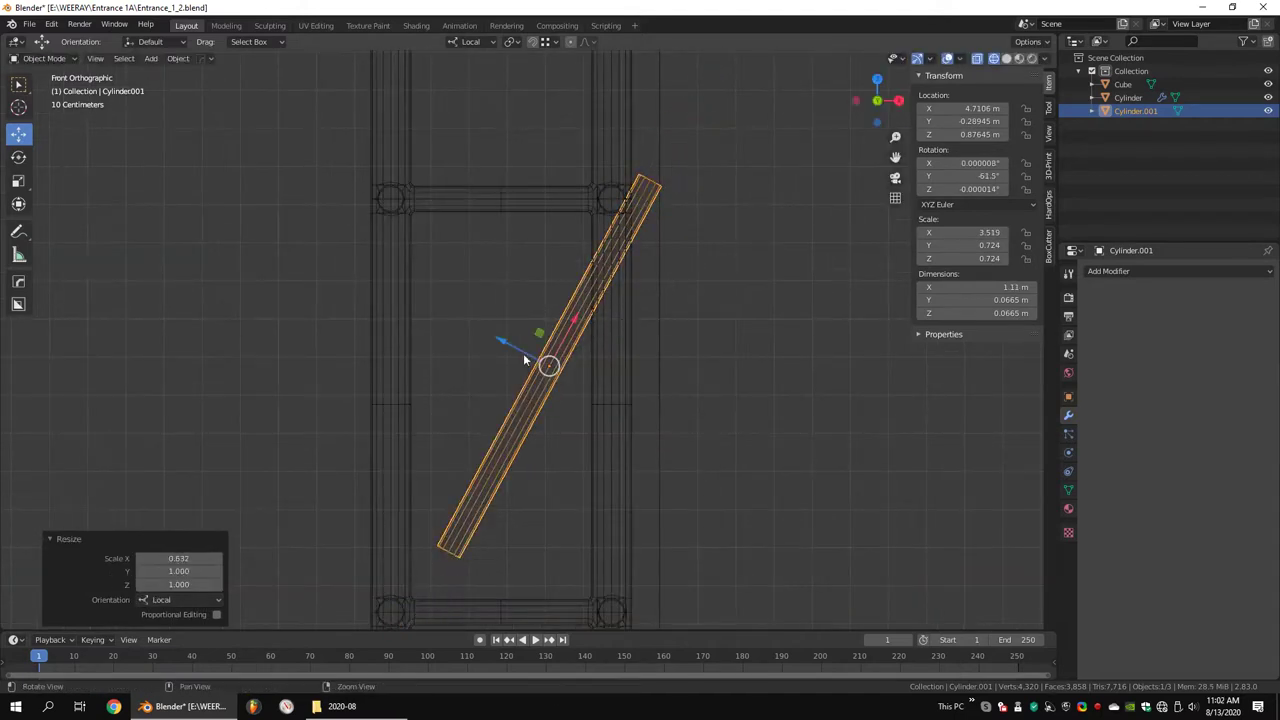
pyautogui.keyDown('shift'); pyautogui.moveTo(524, 360); pyautogui.dragTo(557, 273, button='middle'); pyautogui.keyUp('shift')
pyautogui.press('g')
pyautogui.rightClick(624, 183)
pyautogui.scroll(2, 624, 183)
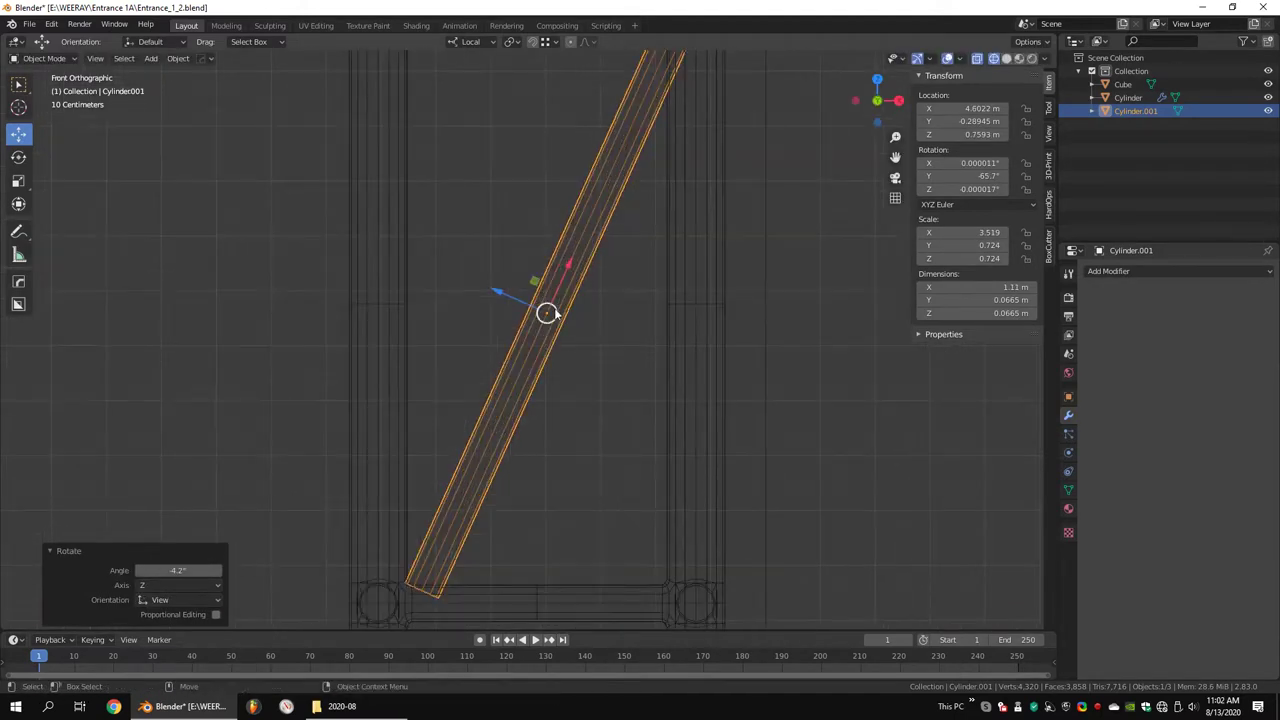
# Shift and lengthen the brace, checking its ends against the crossbar in wireframe
pyautogui.press('g')
pyautogui.click(526, 313)
pyautogui.hotkey('shift', 'z')
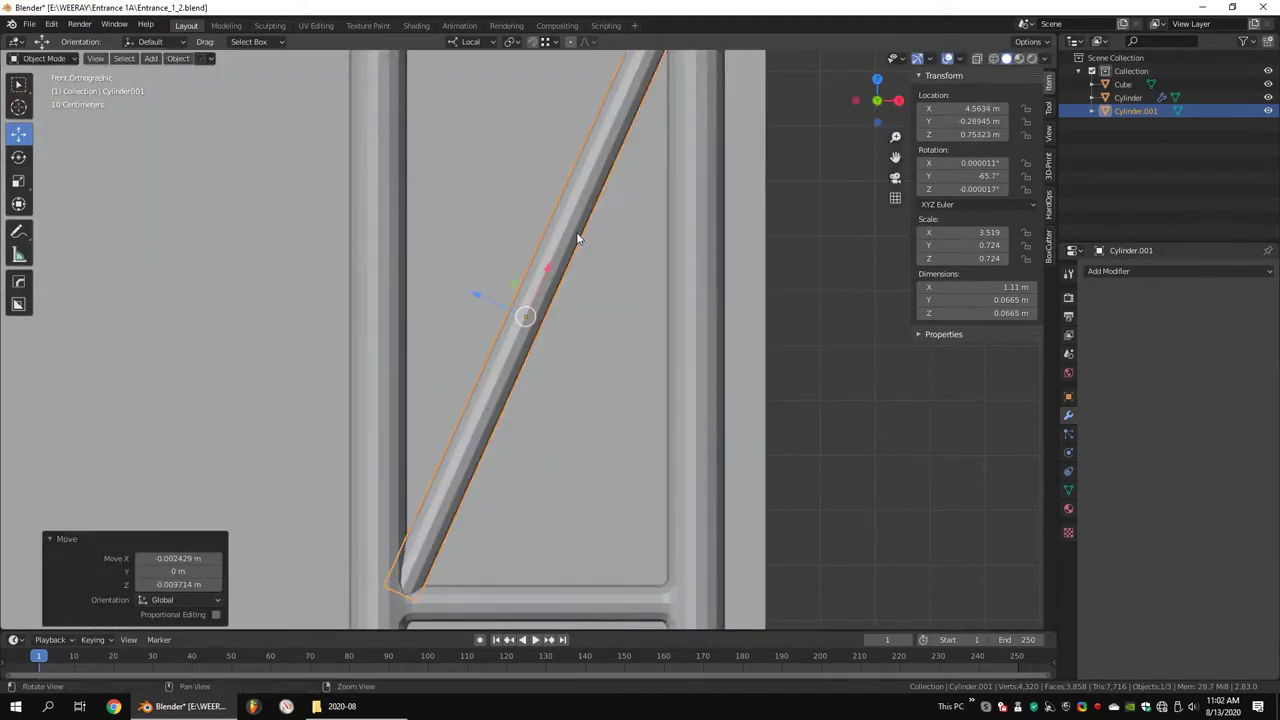
pyautogui.scroll(-3, 577, 238)
pyautogui.hotkey('shift', 'z')
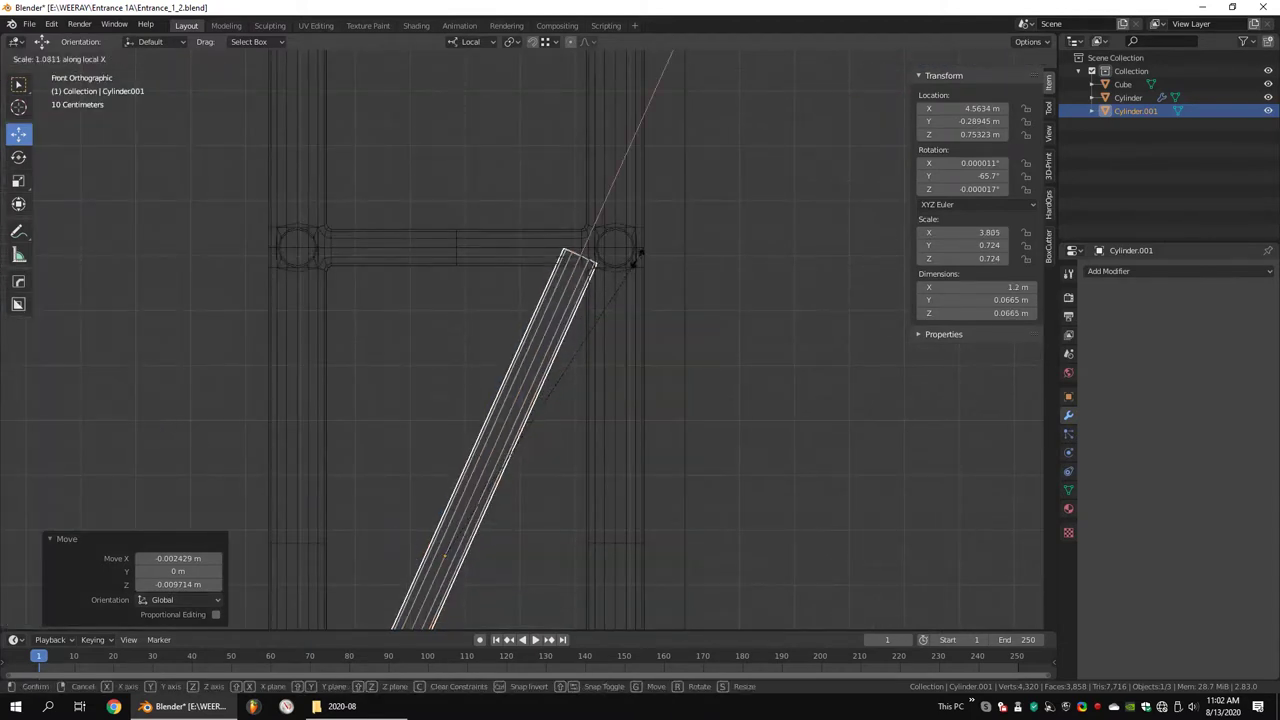
pyautogui.click(638, 256)
pyautogui.hotkey('shift', 'z')
pyautogui.scroll(1, 700, 190)
# Fine-tune the brace to 65.2° tilt and 1.24 m length, seated on the crossbar
pyautogui.press('s')
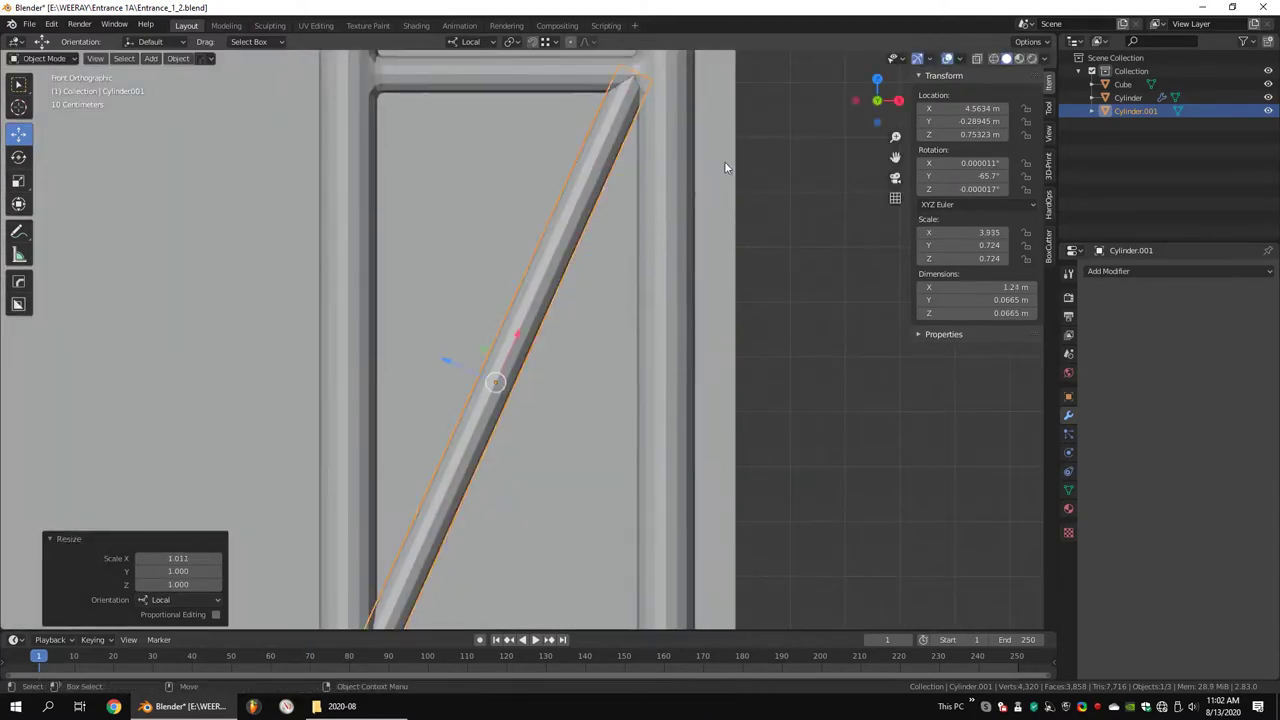
pyautogui.press('r')
pyautogui.click(446, 366)
pyautogui.press('g')
pyautogui.click(448, 363)
pyautogui.keyDown('shift'); pyautogui.moveTo(448, 363); pyautogui.dragTo(570, 197, button='middle'); pyautogui.keyUp('shift')
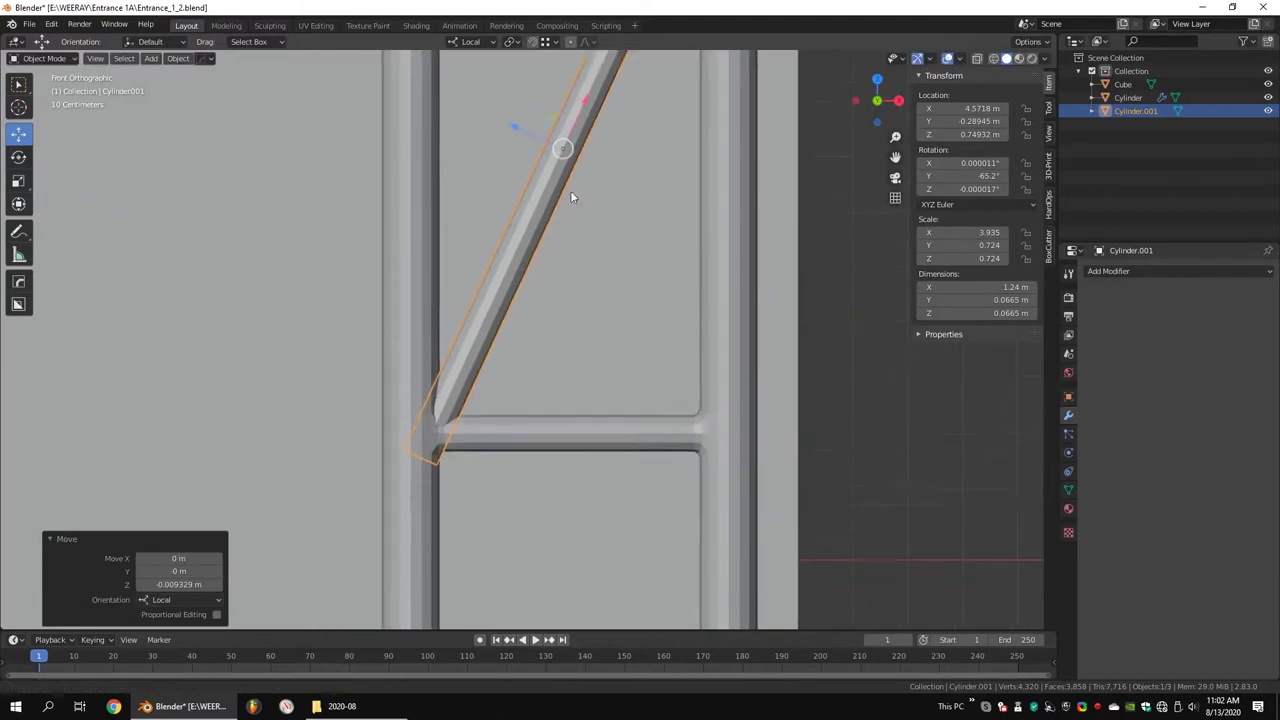
pyautogui.scroll(-2, 600, 180)
pyautogui.hotkey('shift', 'z')
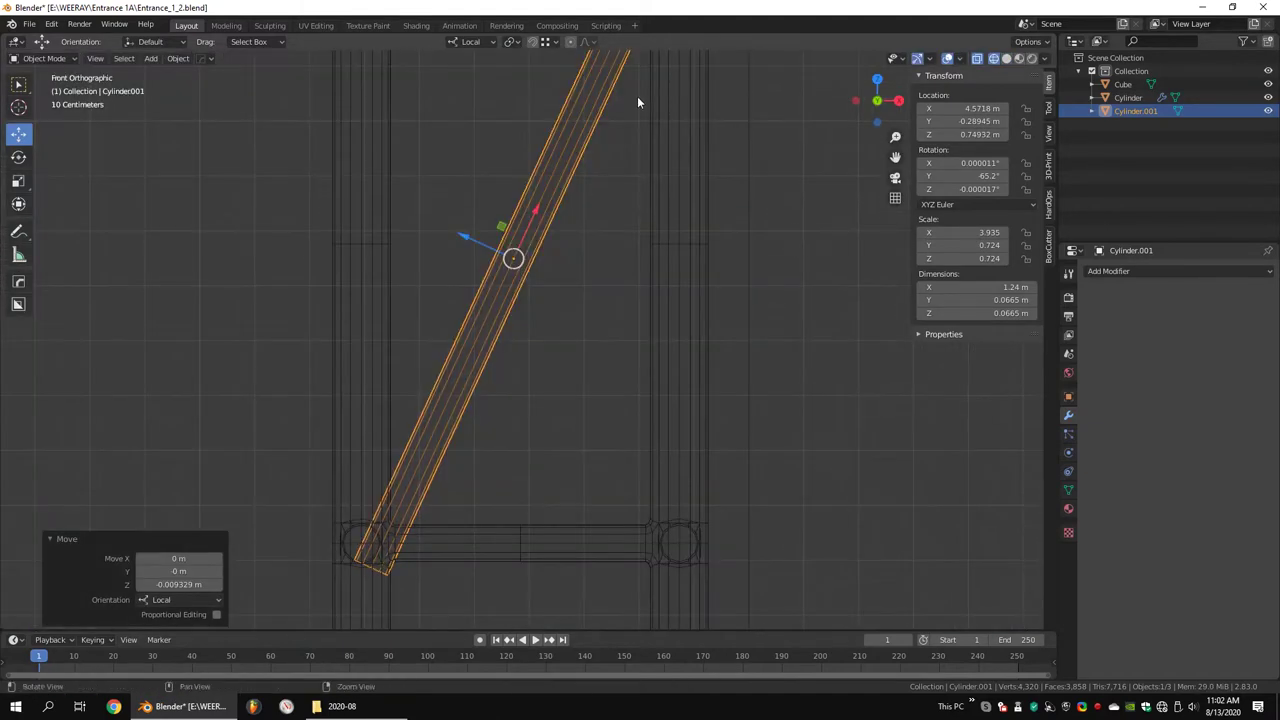
pyautogui.moveTo(637, 101)
pyautogui.keyDown('shift'); pyautogui.mouseDown(button='middle')
pyautogui.moveTo(560, 289)
pyautogui.moveTo(573, 266)
pyautogui.mouseUp(button='middle'); pyautogui.keyUp('shift')
pyautogui.moveTo(830, 260)
pyautogui.mouseDown(button='middle')
pyautogui.moveTo(747, 318)
pyautogui.moveTo(702, 278)
pyautogui.mouseUp(button='middle')
pyautogui.hotkey('shift', 'z')
# Apply the tower frame's Array modifier
pyautogui.click(604, 213)
pyautogui.click(631, 202)
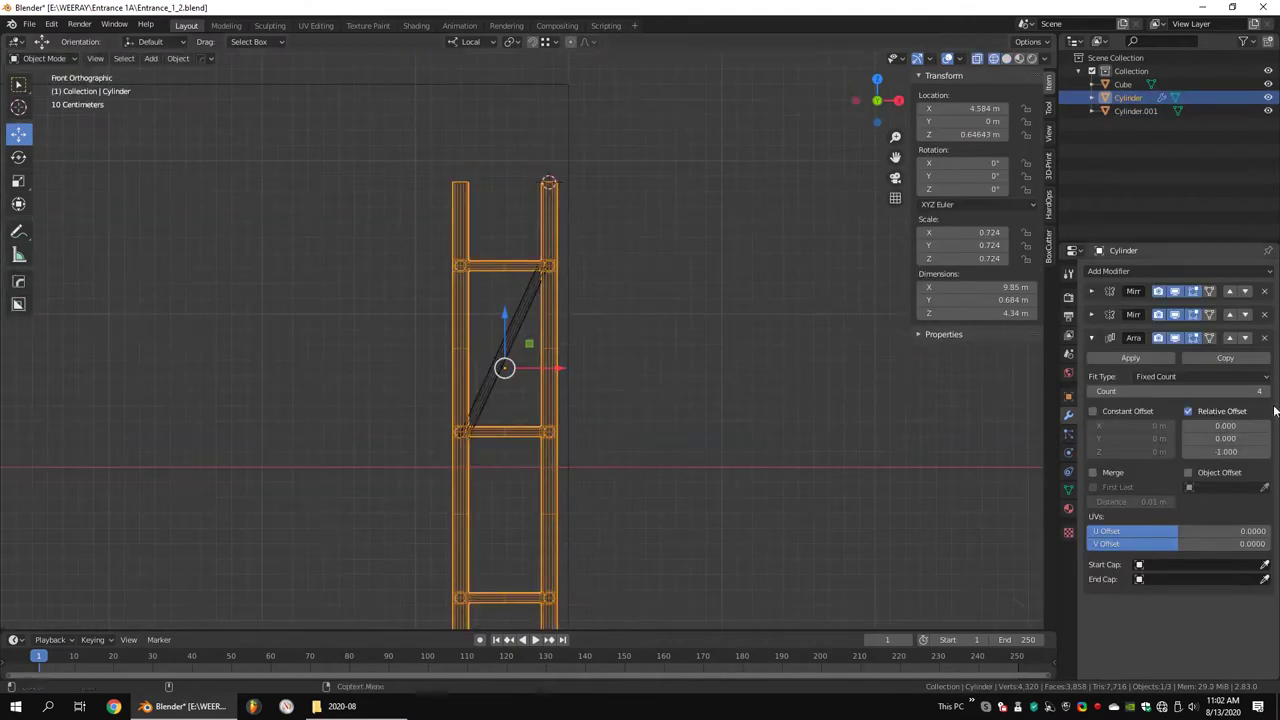
pyautogui.click(1111, 360)
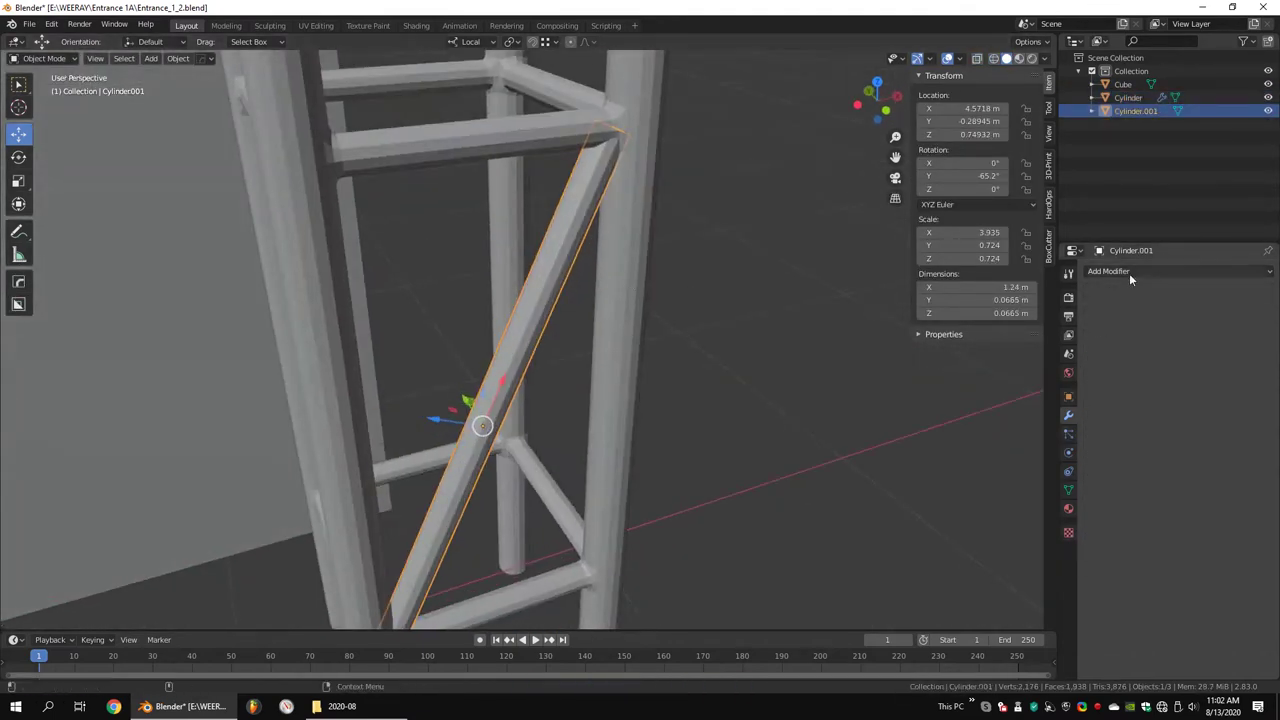
# Add a Boolean union with Cylinder.001 to the tower frame
pyautogui.click(627, 310)
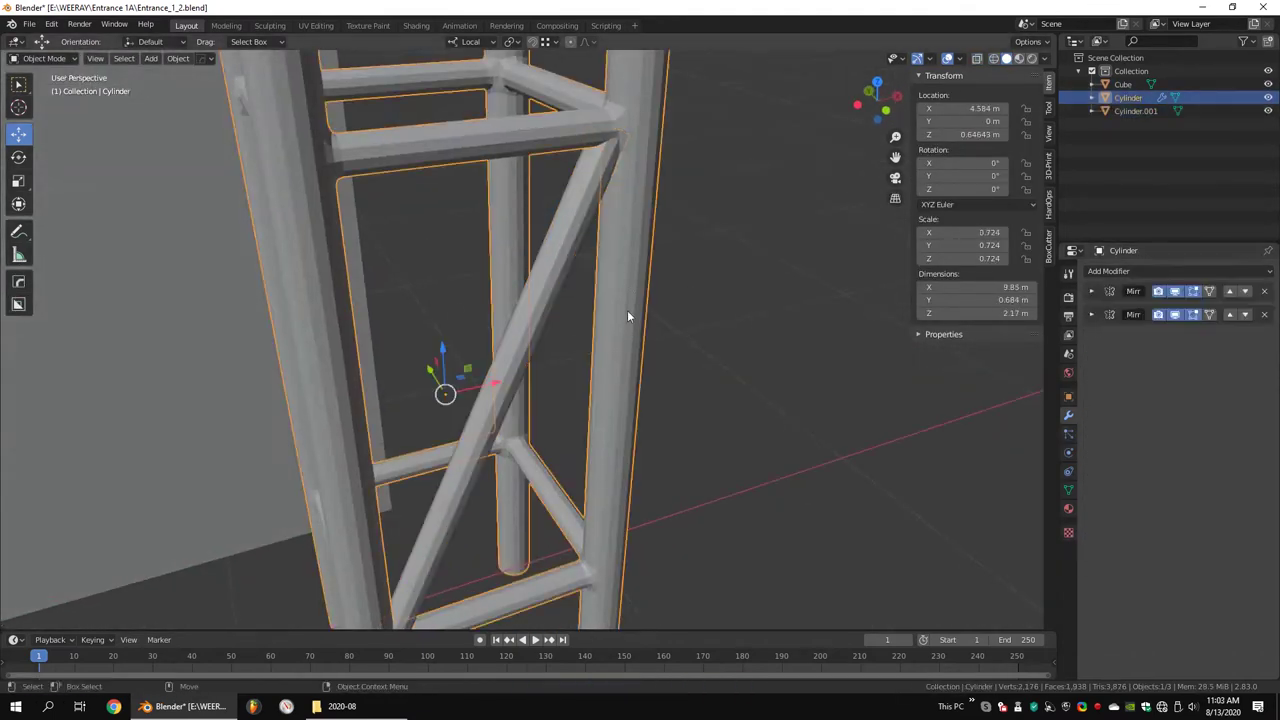
pyautogui.click(1100, 272)
pyautogui.click(1008, 478)
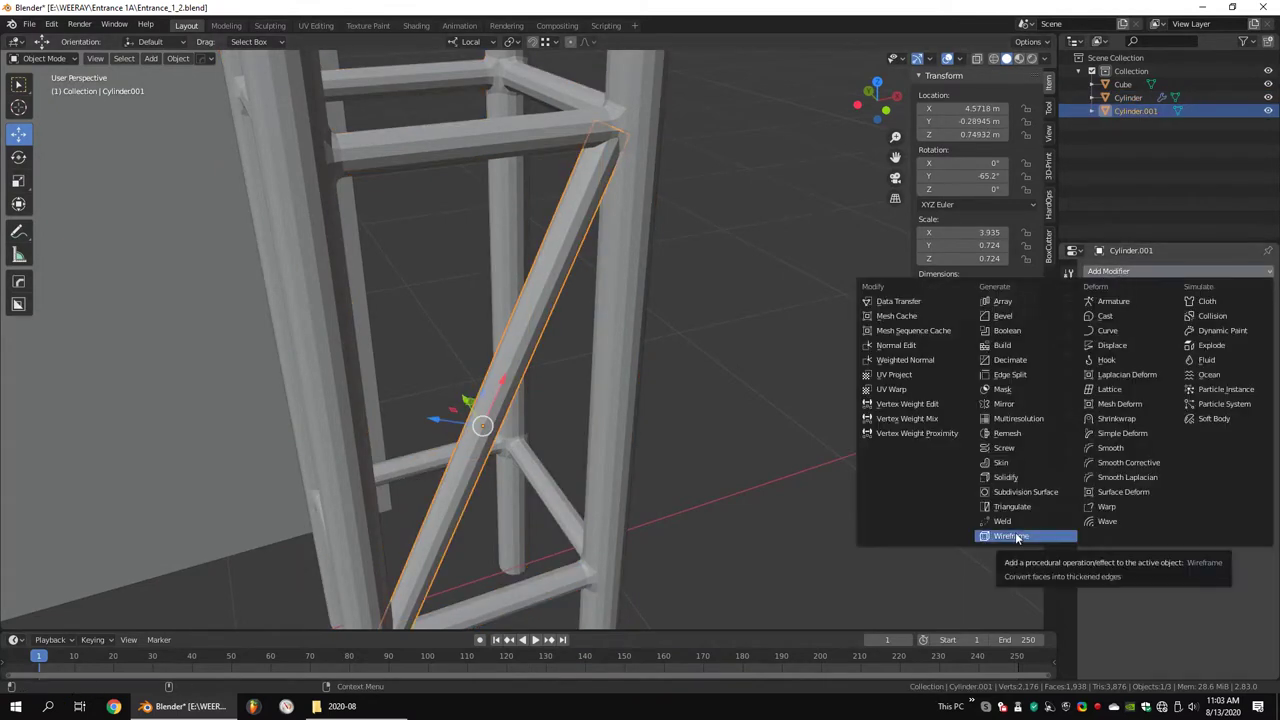
pyautogui.click(1015, 537)
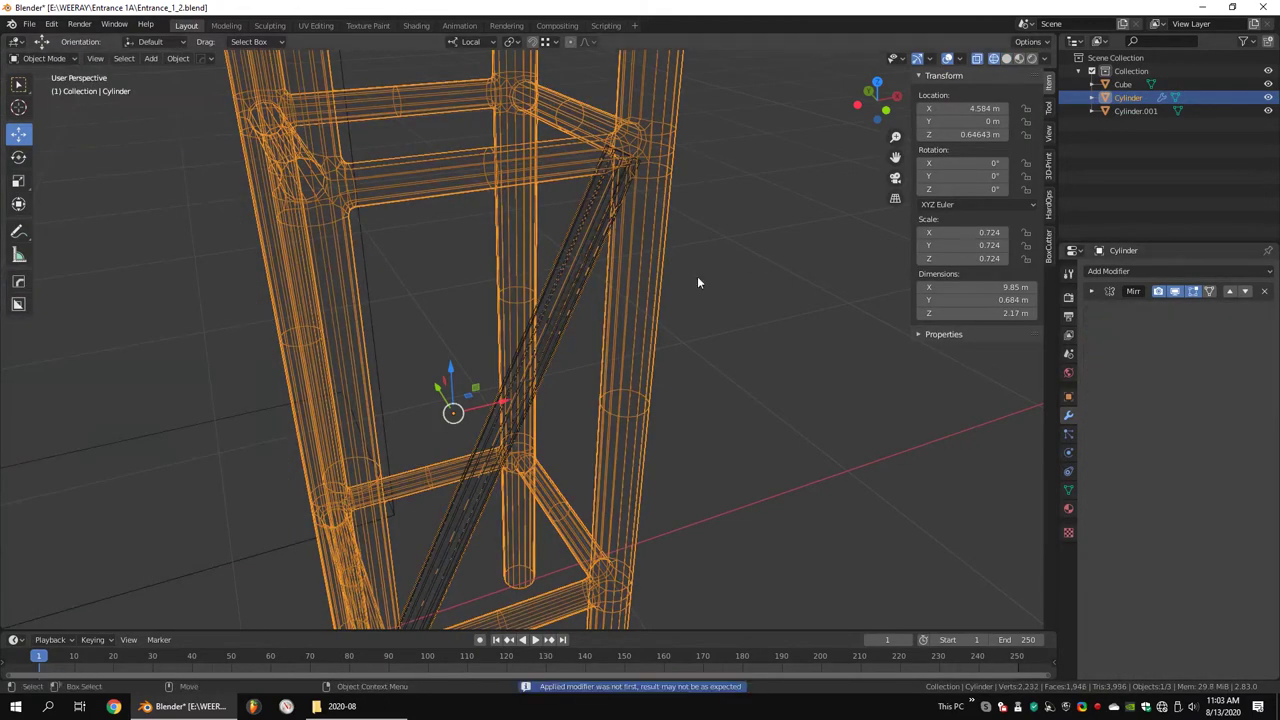
# In Edit Mode on the tower frame, select and bevel an edge at the diagonal brace joint
pyautogui.press('Tab')
pyautogui.scroll(5, 581, 333)
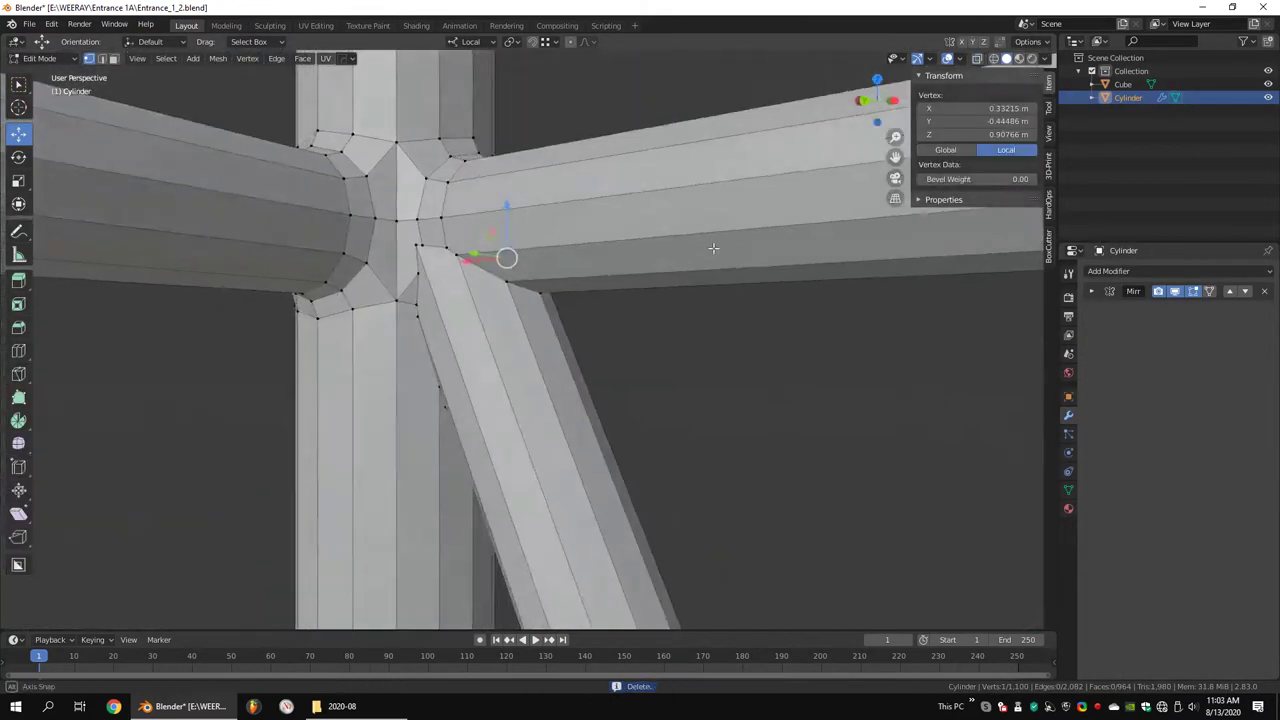
pyautogui.moveTo(581, 333); pyautogui.dragTo(600, 189, button='middle')
pyautogui.keyDown('shift'); pyautogui.click(622, 186); pyautogui.keyUp('shift')
pyautogui.moveTo(706, 210)
pyautogui.mouseDown(button='middle')
pyautogui.moveTo(441, 252)
pyautogui.moveTo(620, 258)
pyautogui.moveTo(465, 230)
pyautogui.moveTo(622, 263)
pyautogui.moveTo(540, 300)
pyautogui.mouseUp(button='middle')
pyautogui.click(650, 259)
# Merge the stray vertices at the brace joint and knife-cut new edges across it
pyautogui.rightClick(545, 270)
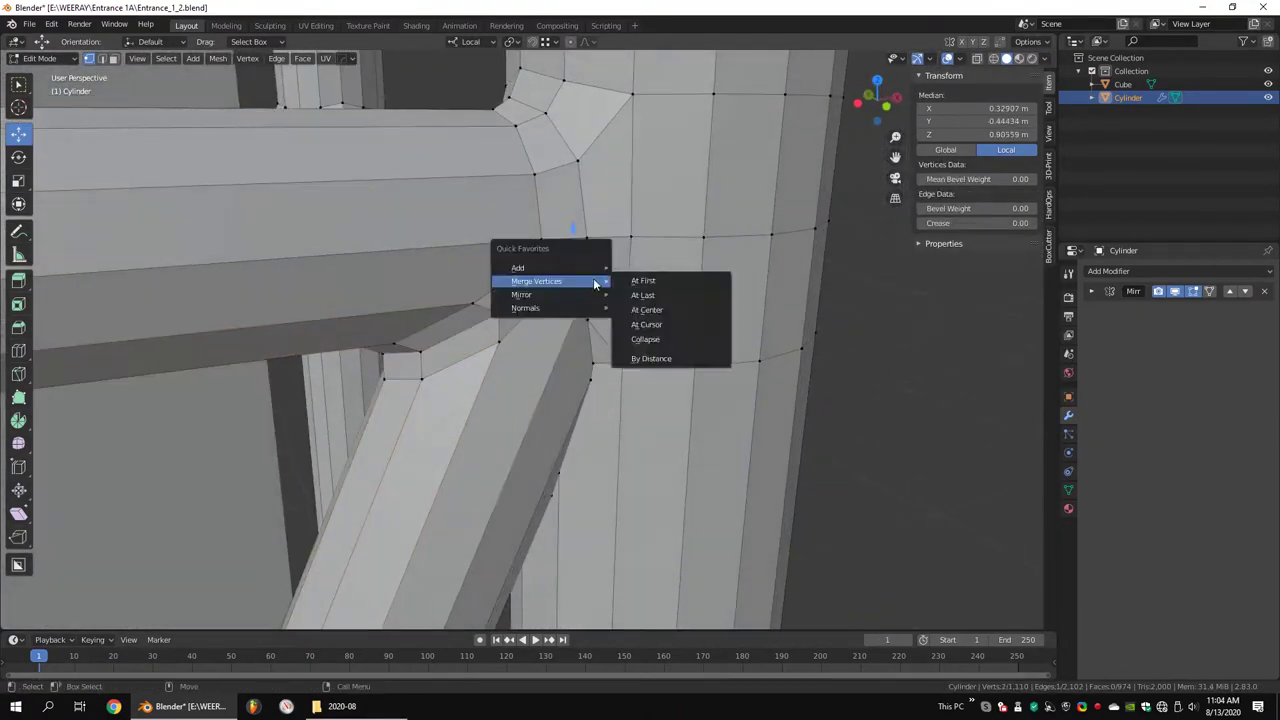
pyautogui.press('Escape')
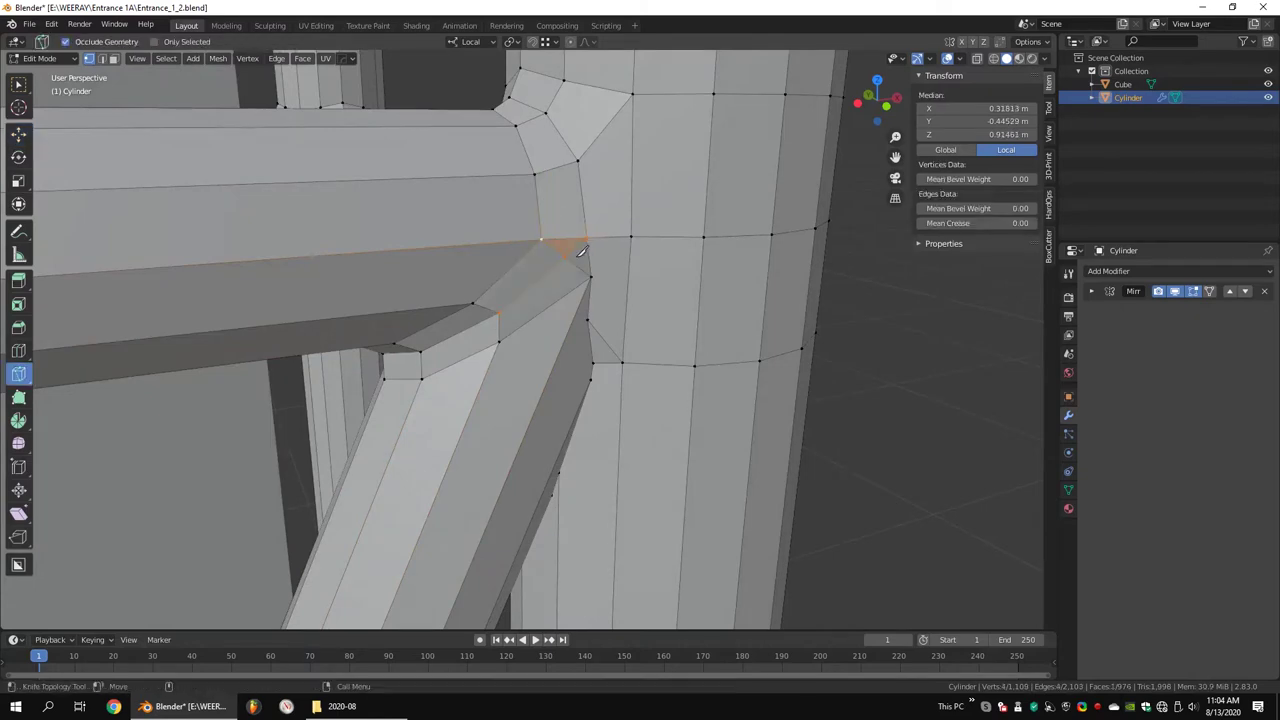
pyautogui.click(640, 241)
pyautogui.moveTo(640, 241); pyautogui.dragTo(436, 233, button='middle')
pyautogui.press('k')
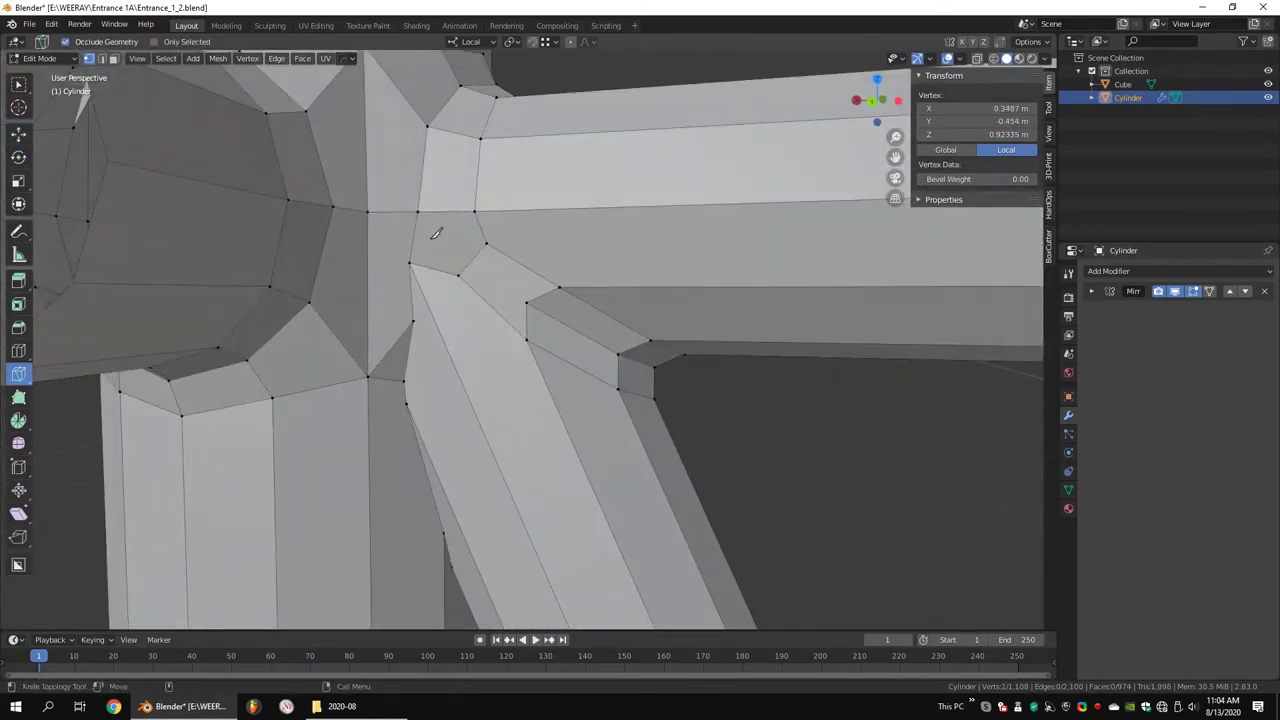
pyautogui.click(531, 245)
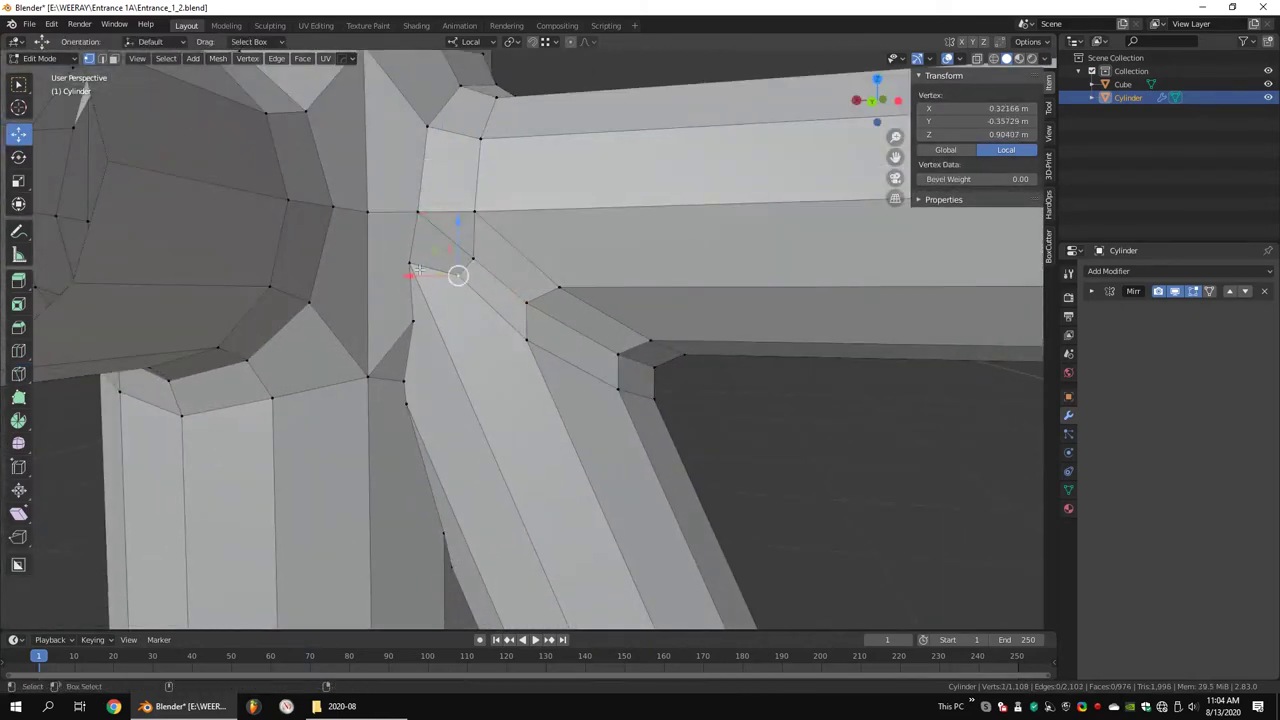
pyautogui.moveTo(461, 256)
pyautogui.mouseDown(button='middle')
pyautogui.moveTo(658, 337)
pyautogui.moveTo(455, 335)
pyautogui.mouseUp(button='middle')
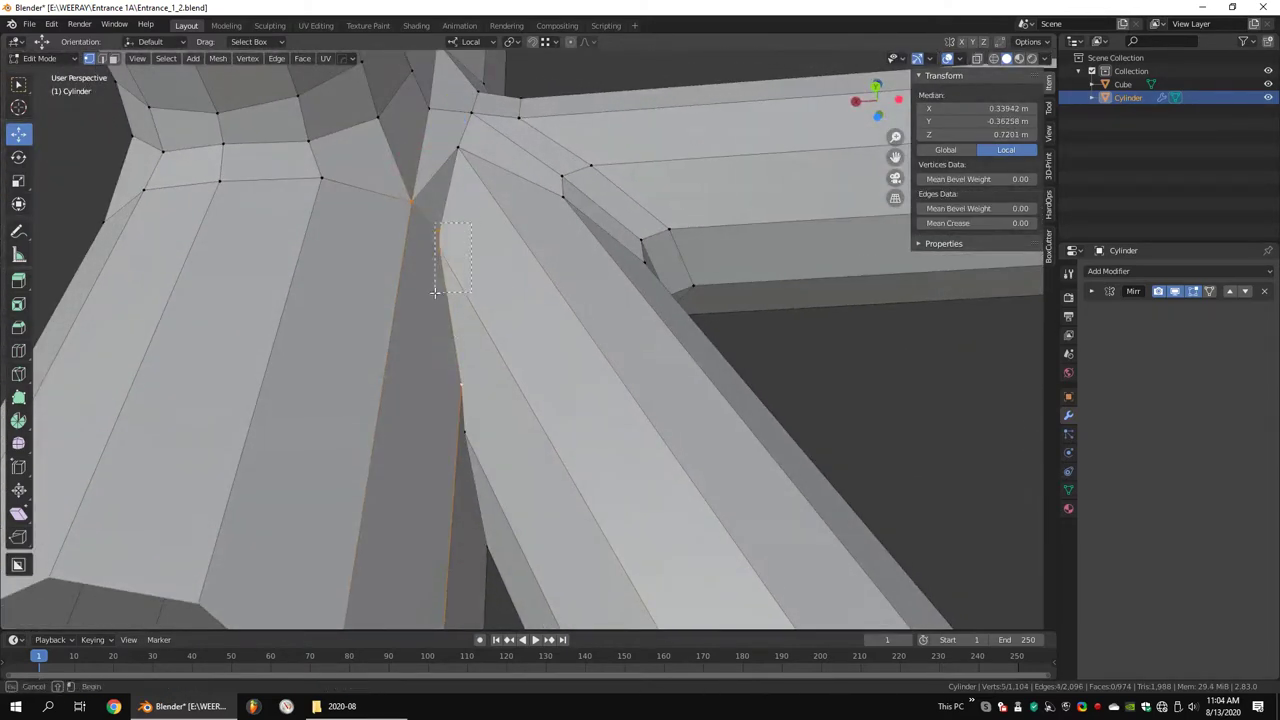
pyautogui.moveTo(434, 292); pyautogui.dragTo(434, 292)
pyautogui.moveTo(434, 292)
pyautogui.mouseDown(button='middle')
pyautogui.moveTo(561, 428)
pyautogui.moveTo(722, 326)
pyautogui.mouseUp(button='middle')
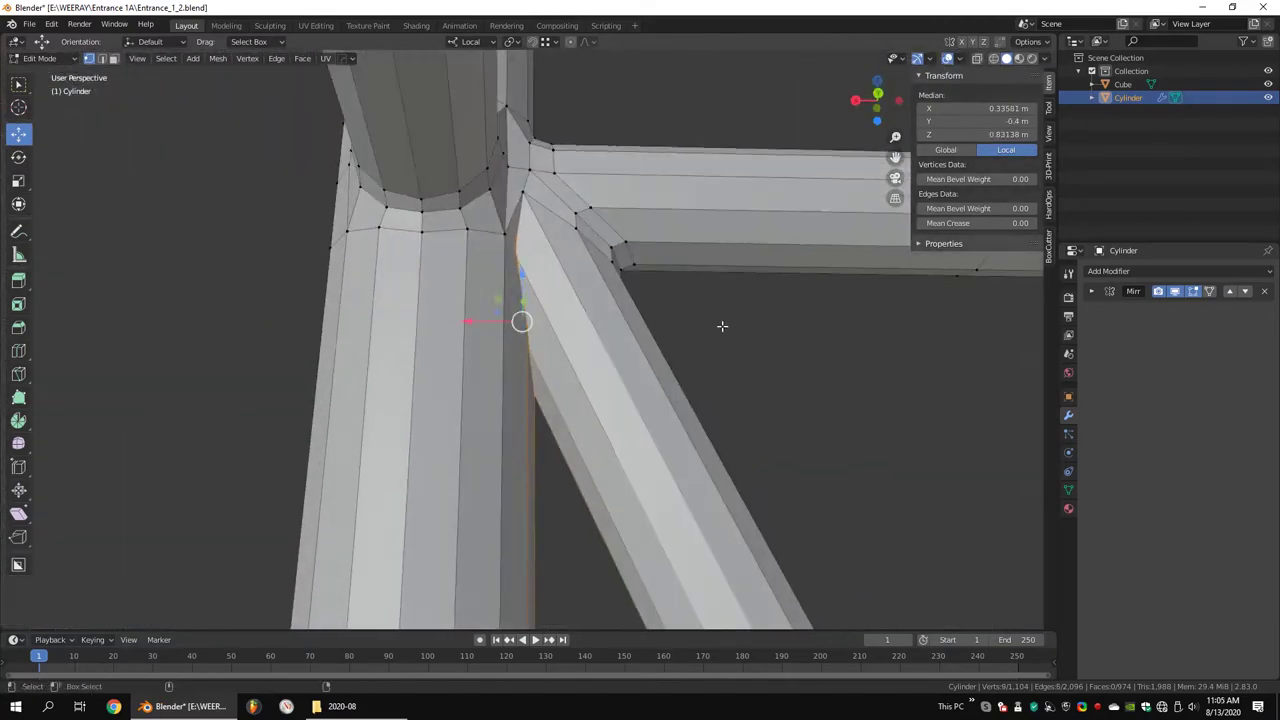
# Bevel the selected brace–pillar junction edges with 2 segments
pyautogui.click(762, 337)
pyautogui.moveTo(523, 334)
pyautogui.mouseDown(button='middle')
pyautogui.moveTo(576, 323)
pyautogui.moveTo(570, 247)
pyautogui.mouseUp(button='middle')
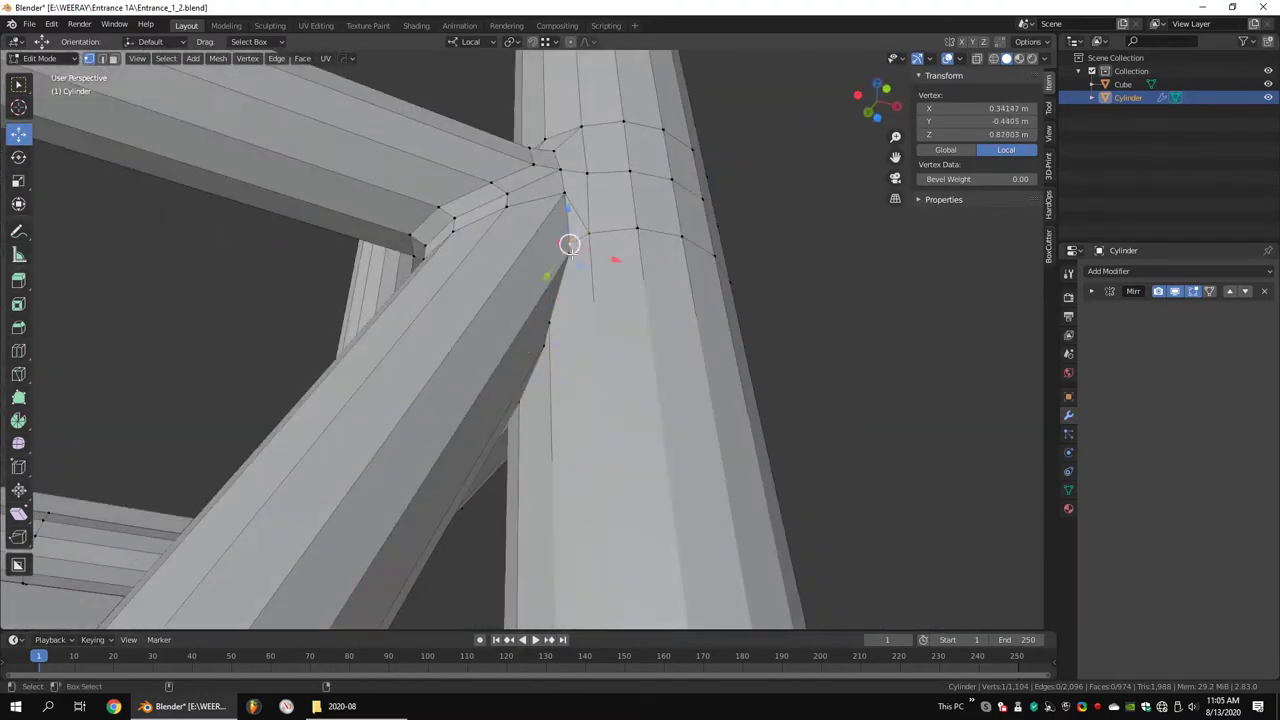
pyautogui.moveTo(554, 305)
pyautogui.mouseDown(button='middle')
pyautogui.moveTo(472, 238)
pyautogui.moveTo(493, 300)
pyautogui.moveTo(537, 341)
pyautogui.moveTo(581, 283)
pyautogui.moveTo(572, 350)
pyautogui.moveTo(540, 422)
pyautogui.mouseUp(button='middle')
pyautogui.keyDown('ctrl'); pyautogui.click(501, 318); pyautogui.keyUp('ctrl')
pyautogui.click(647, 268)
# Add a new edge loop around the post with Ctrl+R
pyautogui.hotkey('ctrl', 'r')
pyautogui.click(596, 170)
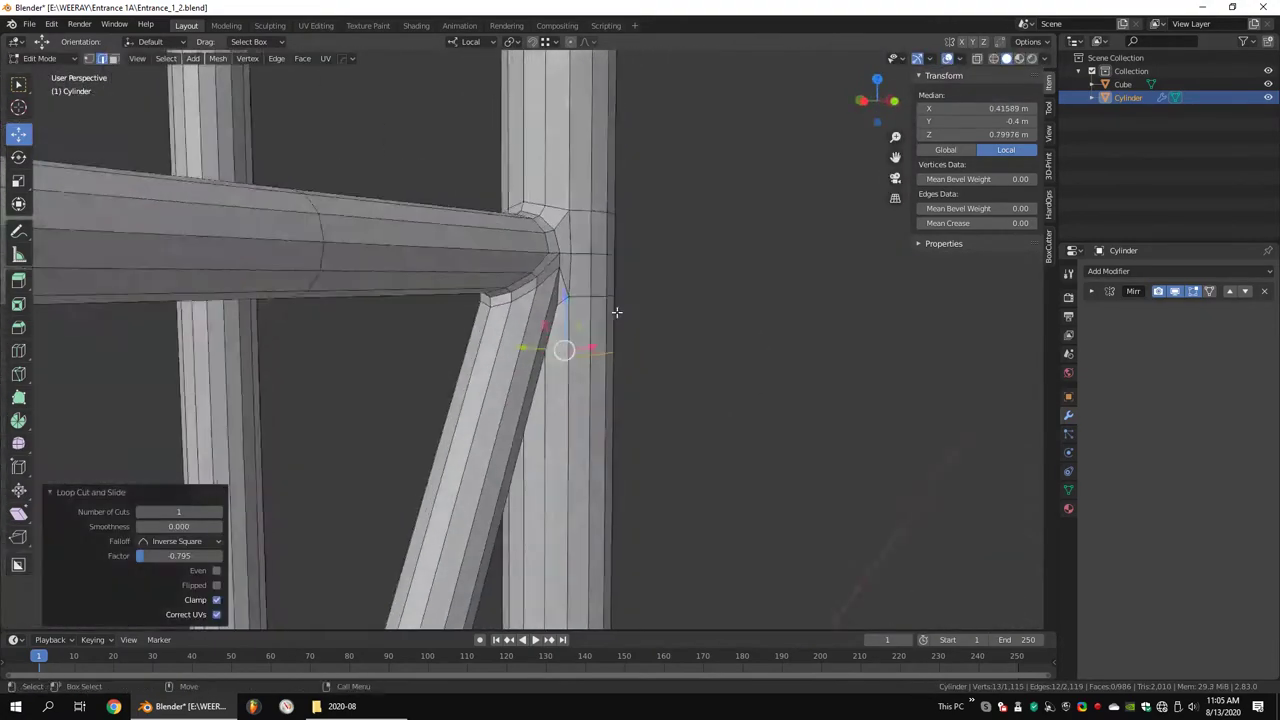
pyautogui.scroll(-5, 557, 320)
# From Top view, box-select the mirrored half of the frame and delete its faces
pyautogui.press('KP_7')
pyautogui.scroll(3, 500, 300)
pyautogui.moveTo(584, 190); pyautogui.dragTo(377, 290)
pyautogui.press('x')
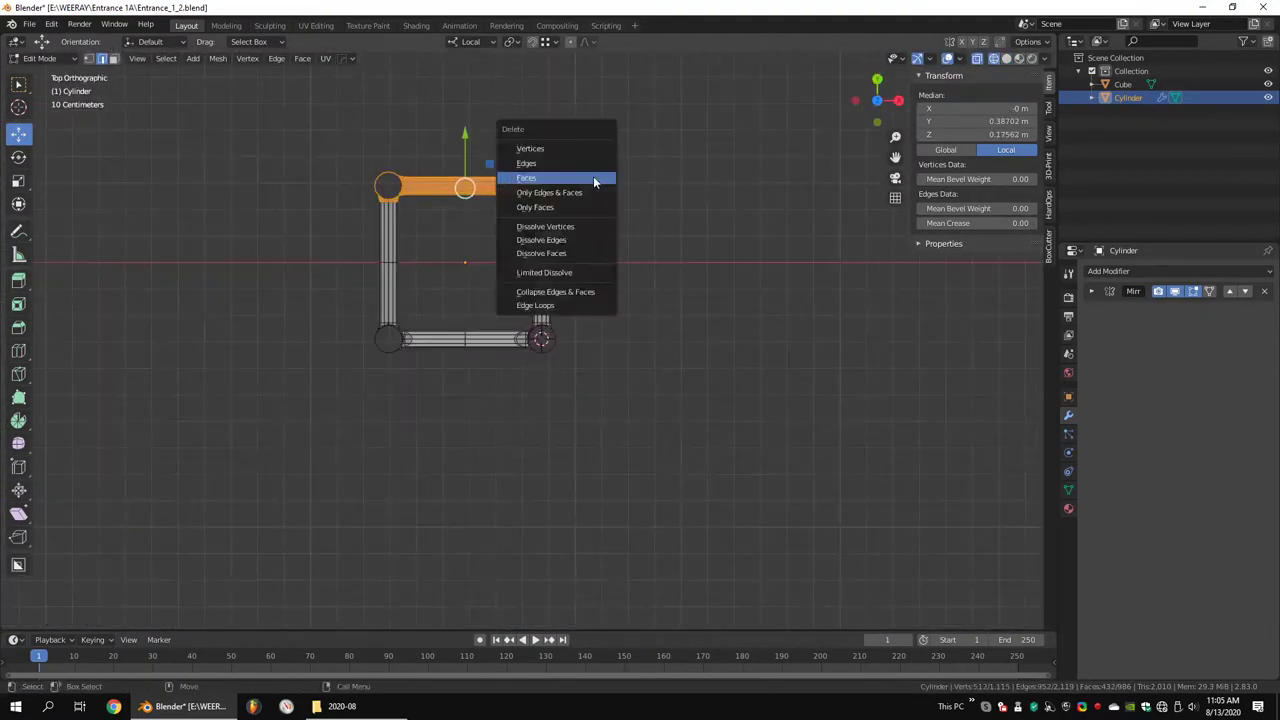
pyautogui.hotkey('shift', 'z')
pyautogui.scroll(4, 541, 321)
pyautogui.scroll(3, 500, 320)
# Knife-cut new edges along the brace junction on the post and grab a vertex into place
pyautogui.click(526, 337)
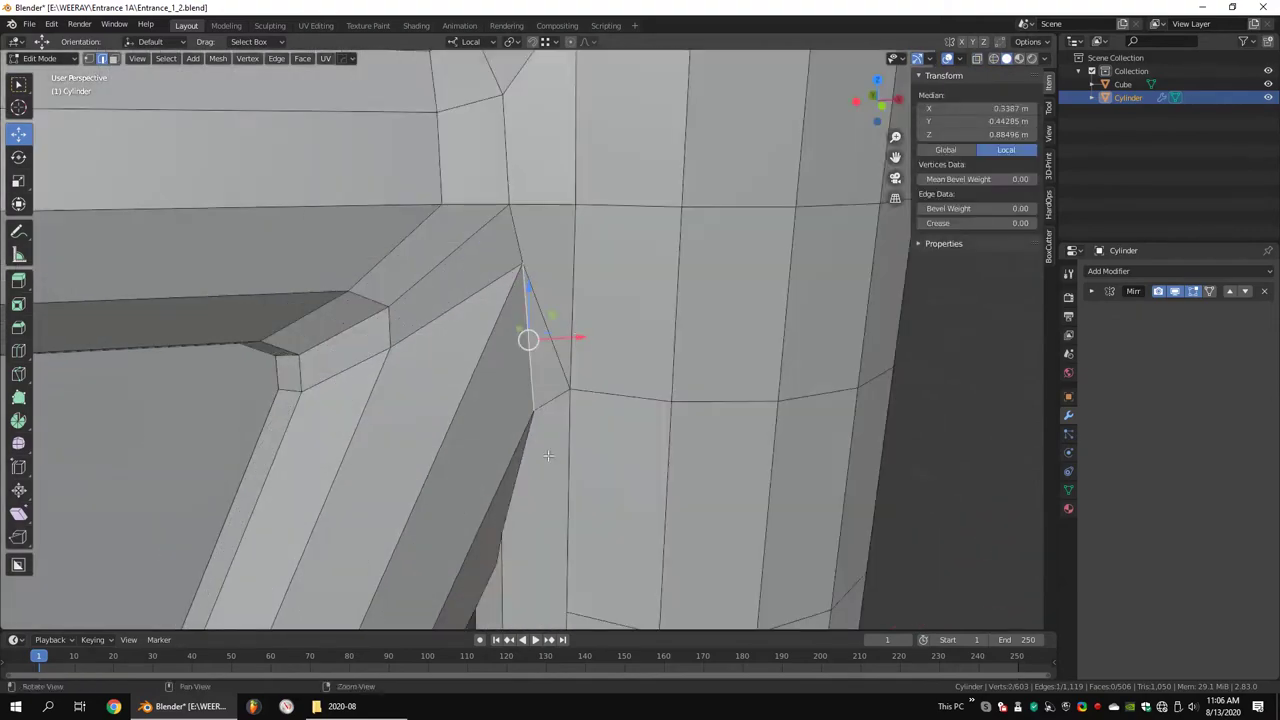
pyautogui.scroll(2, 517, 229)
pyautogui.moveTo(395, 344); pyautogui.dragTo(520, 380, button='middle')
pyautogui.hotkey('ctrl', 'z')
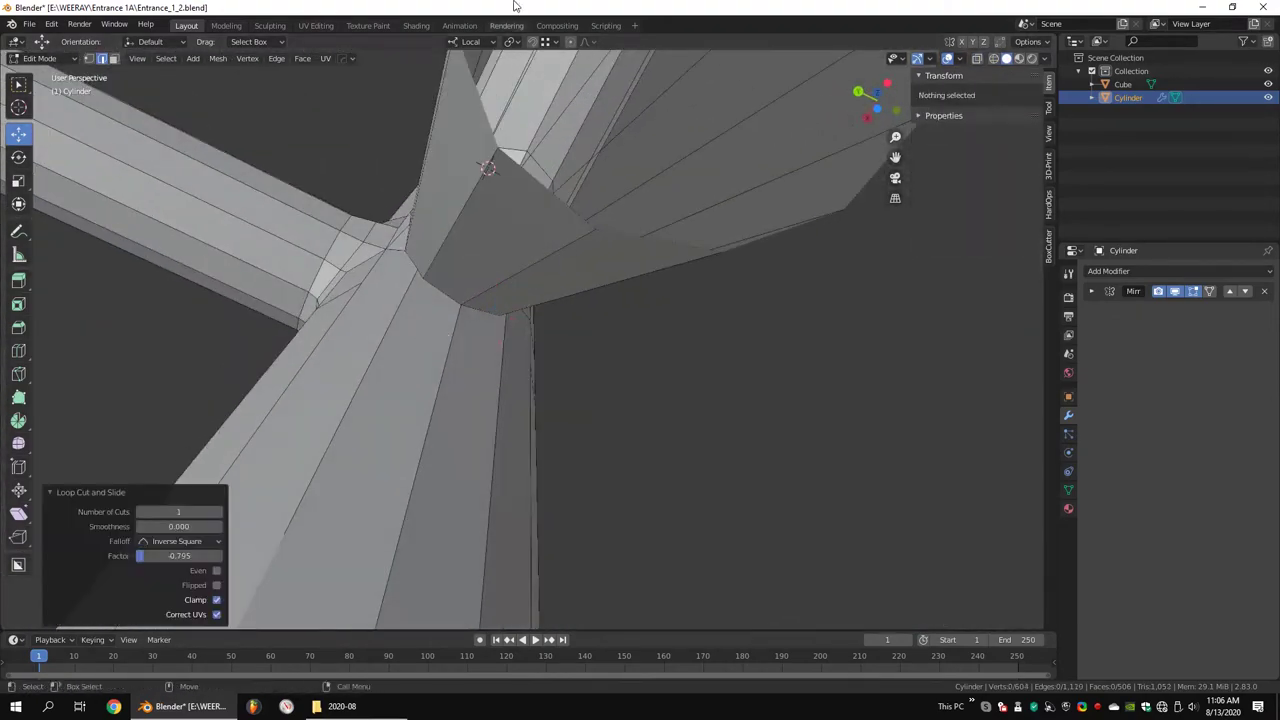
pyautogui.scroll(-4, 528, 388)
pyautogui.scroll(3, 528, 388)
pyautogui.scroll(3, 528, 395)
pyautogui.scroll(2, 526, 405)
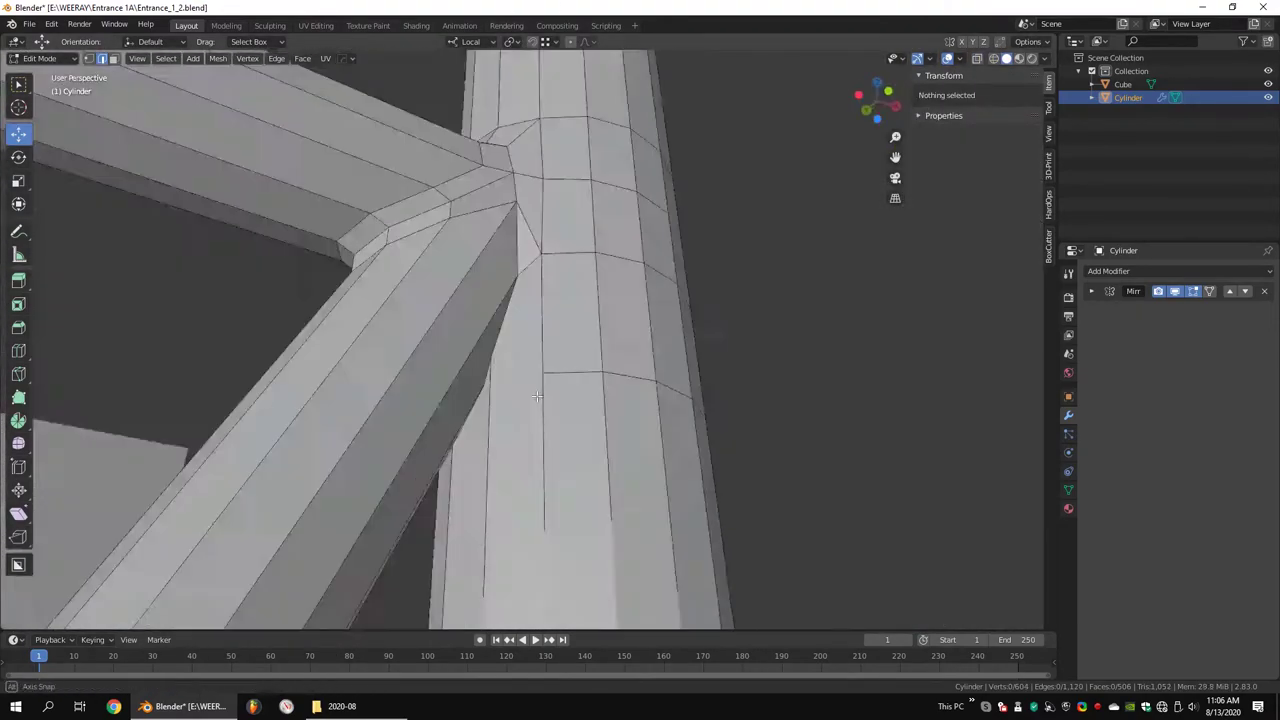
pyautogui.keyDown('alt'); pyautogui.moveTo(526, 405); pyautogui.dragTo(524, 415, button='middle'); pyautogui.keyUp('alt')
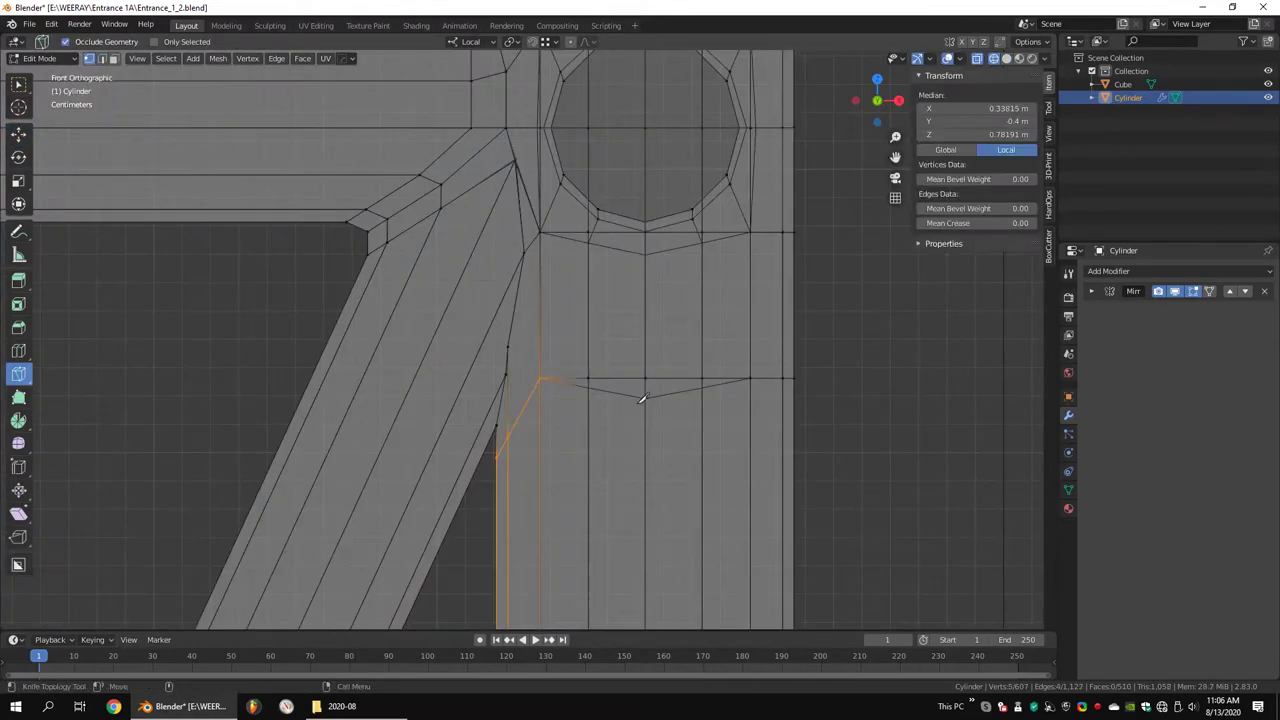
pyautogui.moveTo(645, 399)
pyautogui.mouseDown(button='middle')
pyautogui.moveTo(403, 391)
pyautogui.moveTo(620, 366)
pyautogui.moveTo(543, 334)
pyautogui.moveTo(420, 330)
pyautogui.moveTo(468, 419)
pyautogui.moveTo(512, 328)
pyautogui.moveTo(540, 345)
pyautogui.moveTo(620, 294)
pyautogui.moveTo(540, 350)
pyautogui.moveTo(491, 417)
pyautogui.mouseUp(button='middle')
pyautogui.scroll(-3, 500, 380)
pyautogui.press('g')
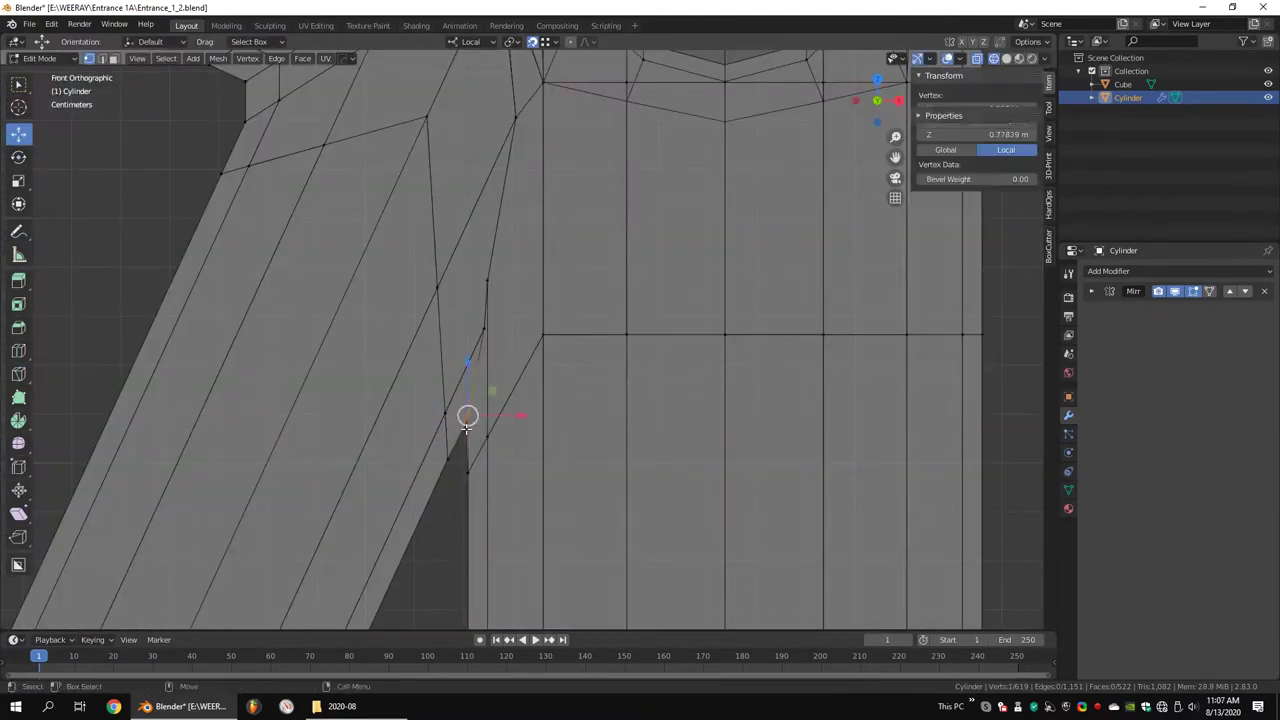
# Merge stray vertex pairs at the brace junction into the last selected vertex
pyautogui.scroll(-1, 497, 259)
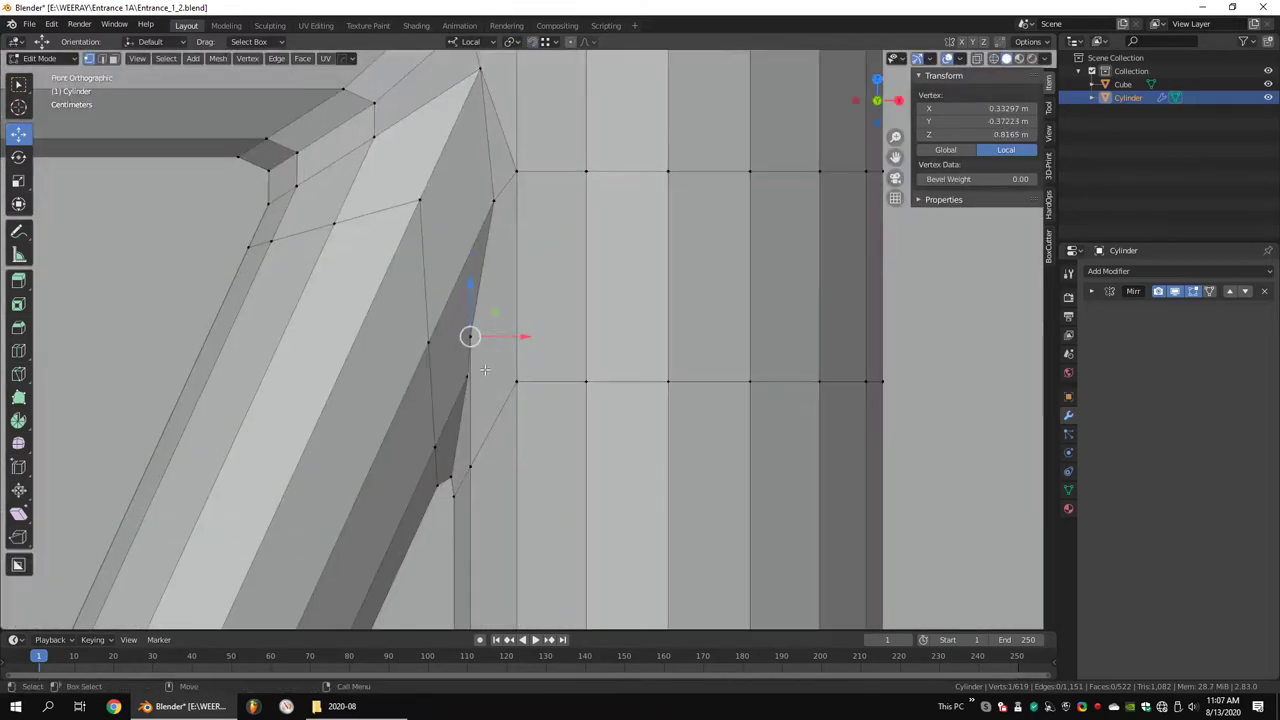
pyautogui.press('g')
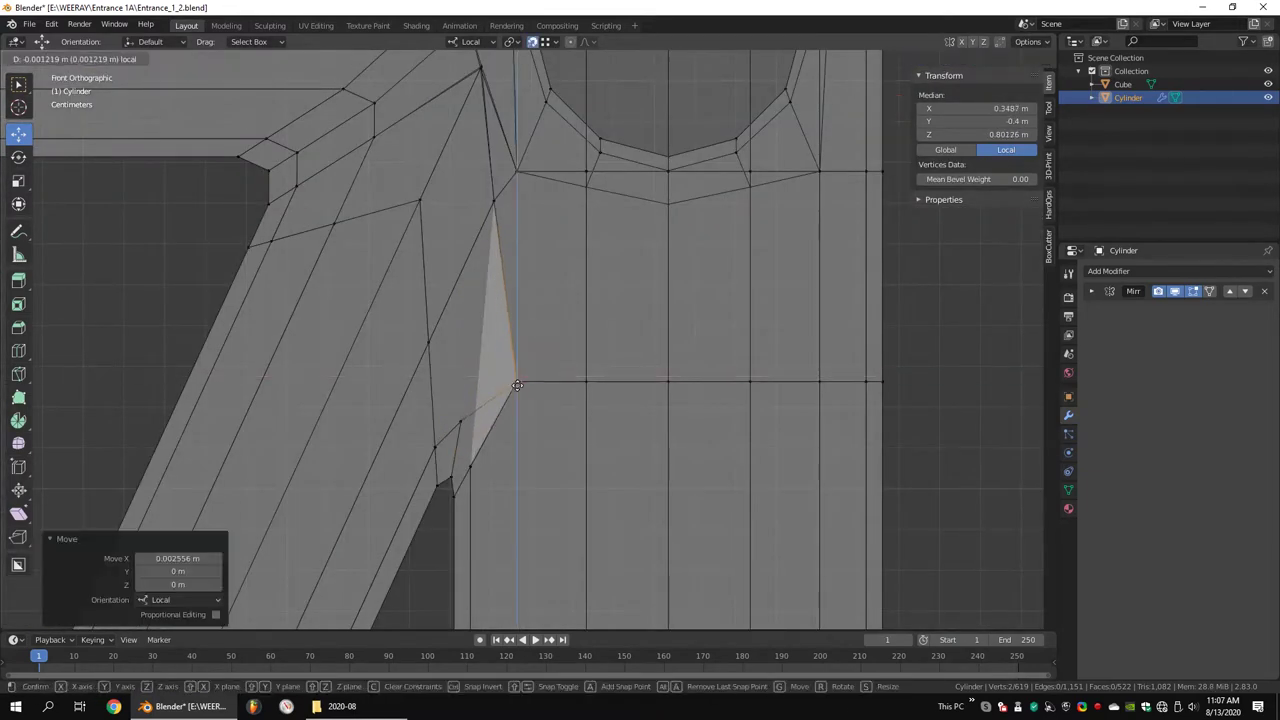
pyautogui.moveTo(533, 377)
pyautogui.mouseDown(button='middle')
pyautogui.moveTo(491, 380)
pyautogui.moveTo(557, 325)
pyautogui.mouseUp(button='middle')
pyautogui.click(633, 322)
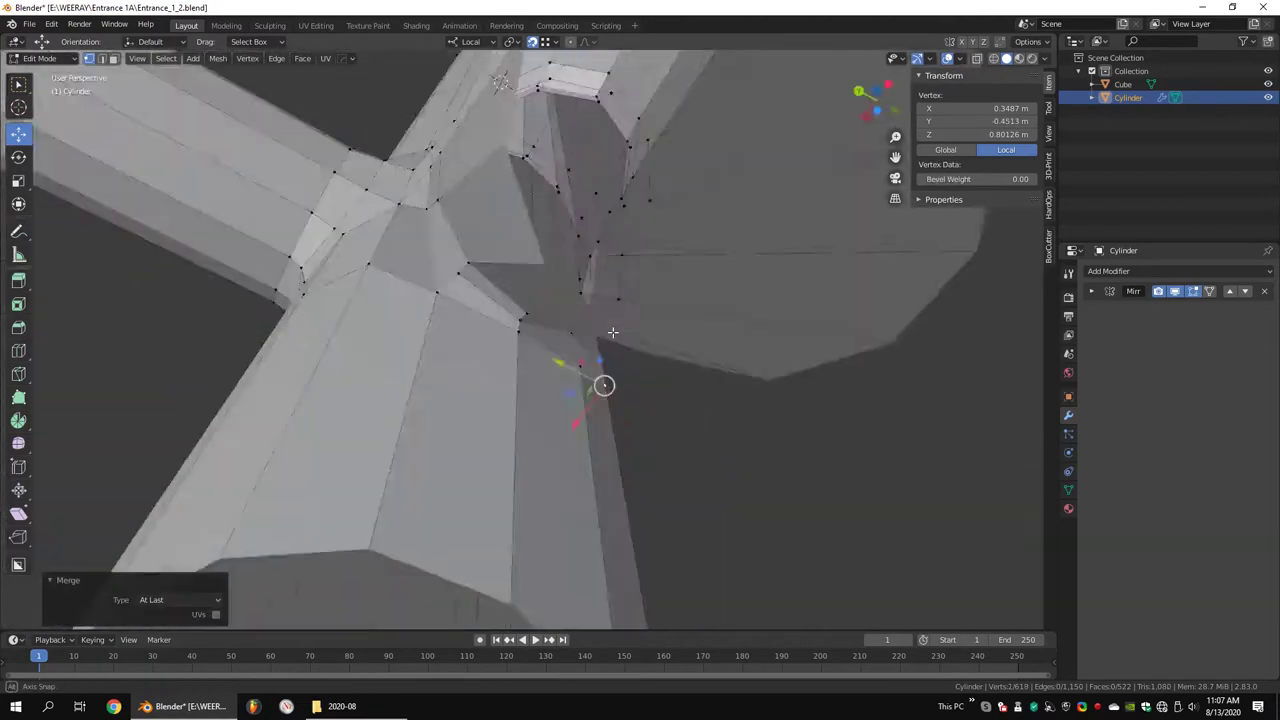
pyautogui.moveTo(600, 380)
pyautogui.mouseDown(button='middle')
pyautogui.moveTo(430, 285)
pyautogui.moveTo(522, 305)
pyautogui.moveTo(473, 254)
pyautogui.mouseUp(button='middle')
pyautogui.click(533, 322)
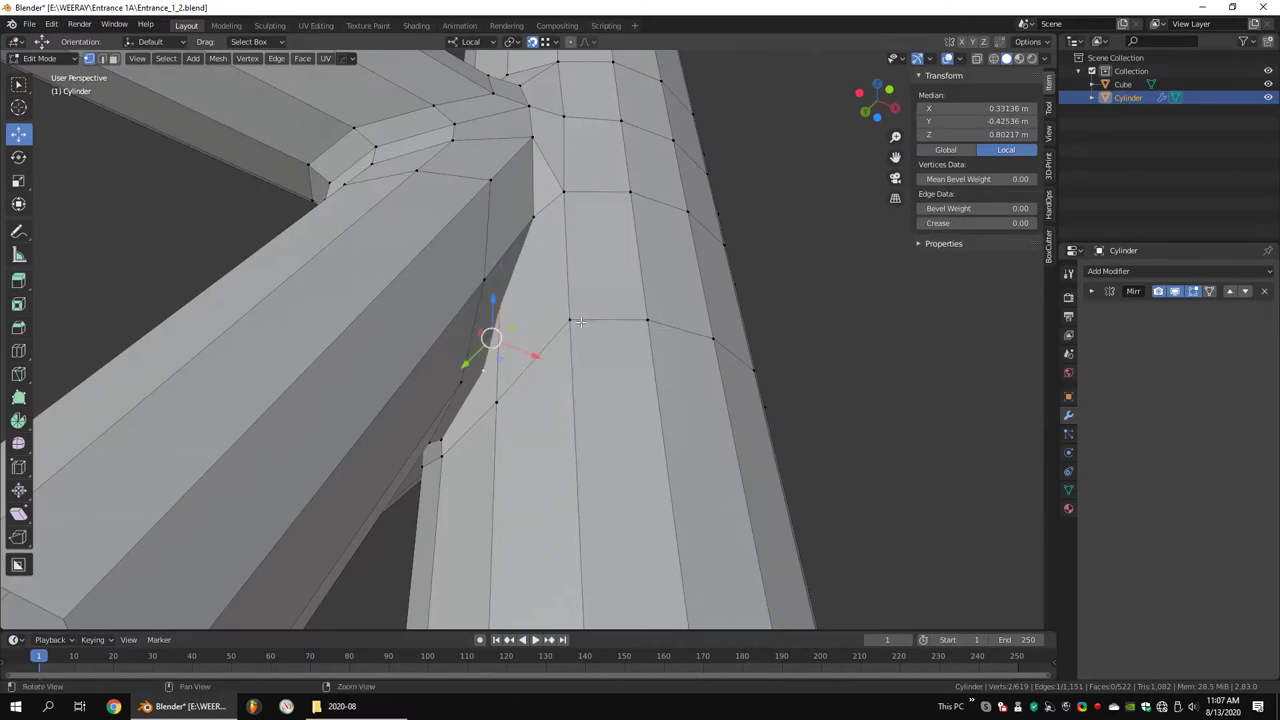
pyautogui.press('m')
pyautogui.click(580, 321)
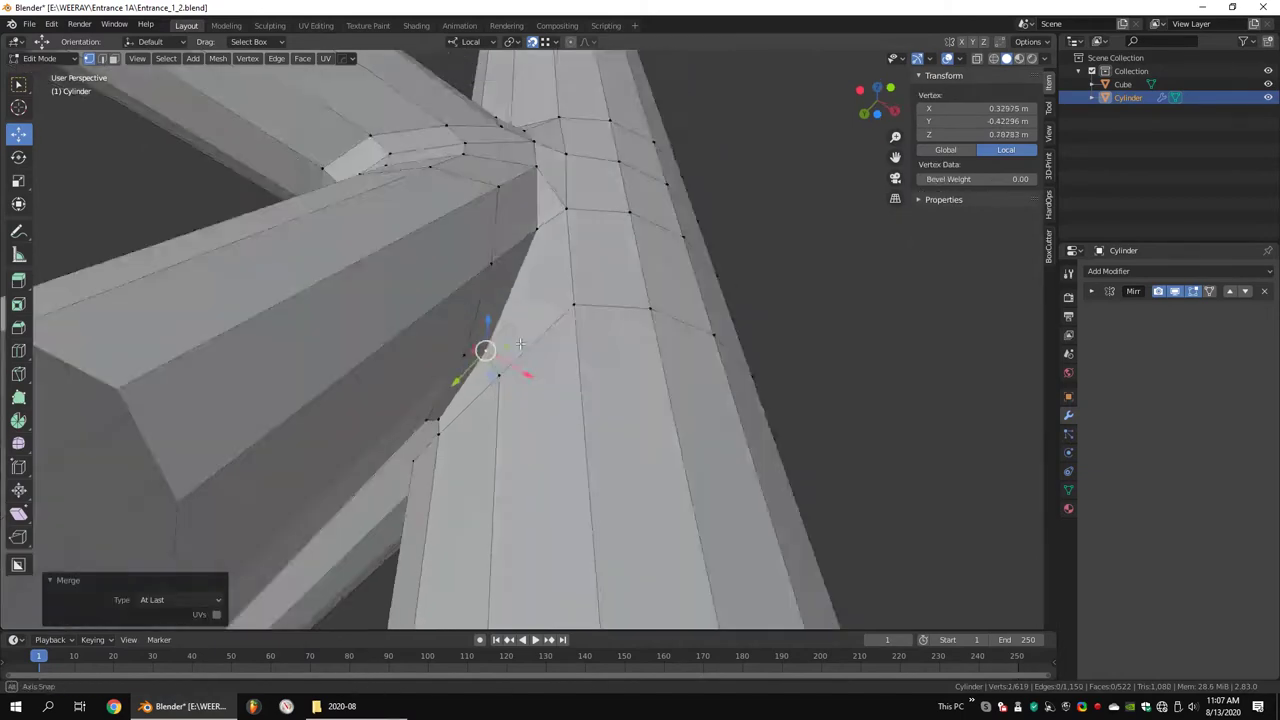
pyautogui.moveTo(580, 321)
pyautogui.mouseDown(button='middle')
pyautogui.moveTo(528, 263)
pyautogui.moveTo(540, 266)
pyautogui.moveTo(480, 285)
pyautogui.mouseUp(button='middle')
pyautogui.press('g')
# Place a horizontal edge loop around the post and merge more vertices at the joint
pyautogui.hotkey('ctrl', 'r')
pyautogui.click(518, 266)
pyautogui.moveTo(565, 288); pyautogui.dragTo(370, 295, button='middle')
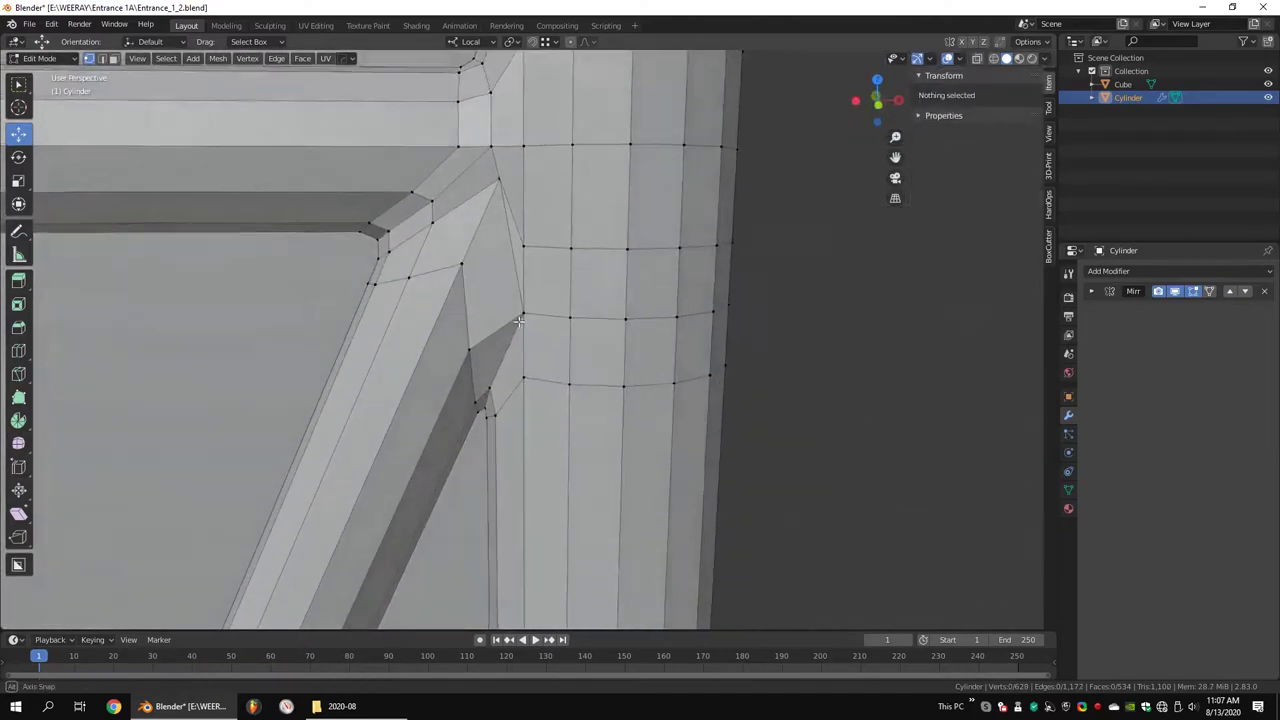
pyautogui.press('m')
pyautogui.click(493, 251)
pyautogui.moveTo(493, 251)
pyautogui.mouseDown(button='middle')
pyautogui.moveTo(551, 276)
pyautogui.moveTo(546, 289)
pyautogui.mouseUp(button='middle')
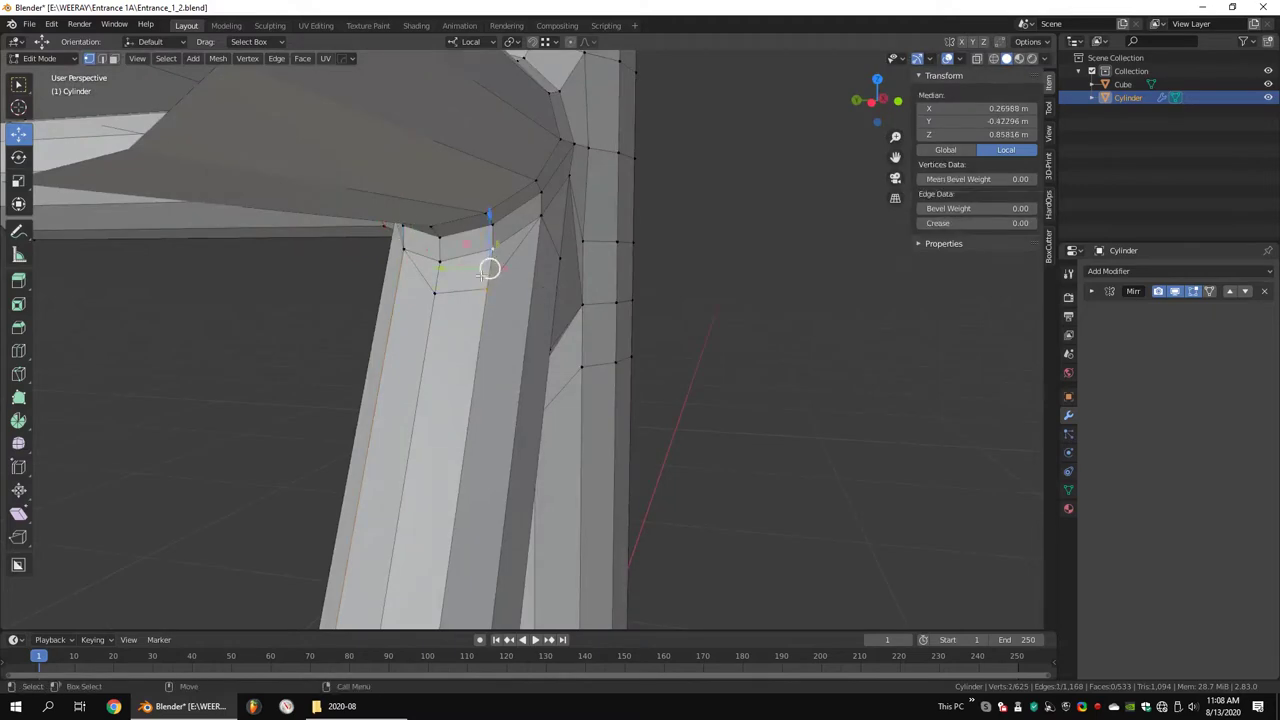
pyautogui.press('m')
pyautogui.keyDown('alt'); pyautogui.moveTo(466, 274); pyautogui.dragTo(483, 259, button='middle'); pyautogui.keyUp('alt')
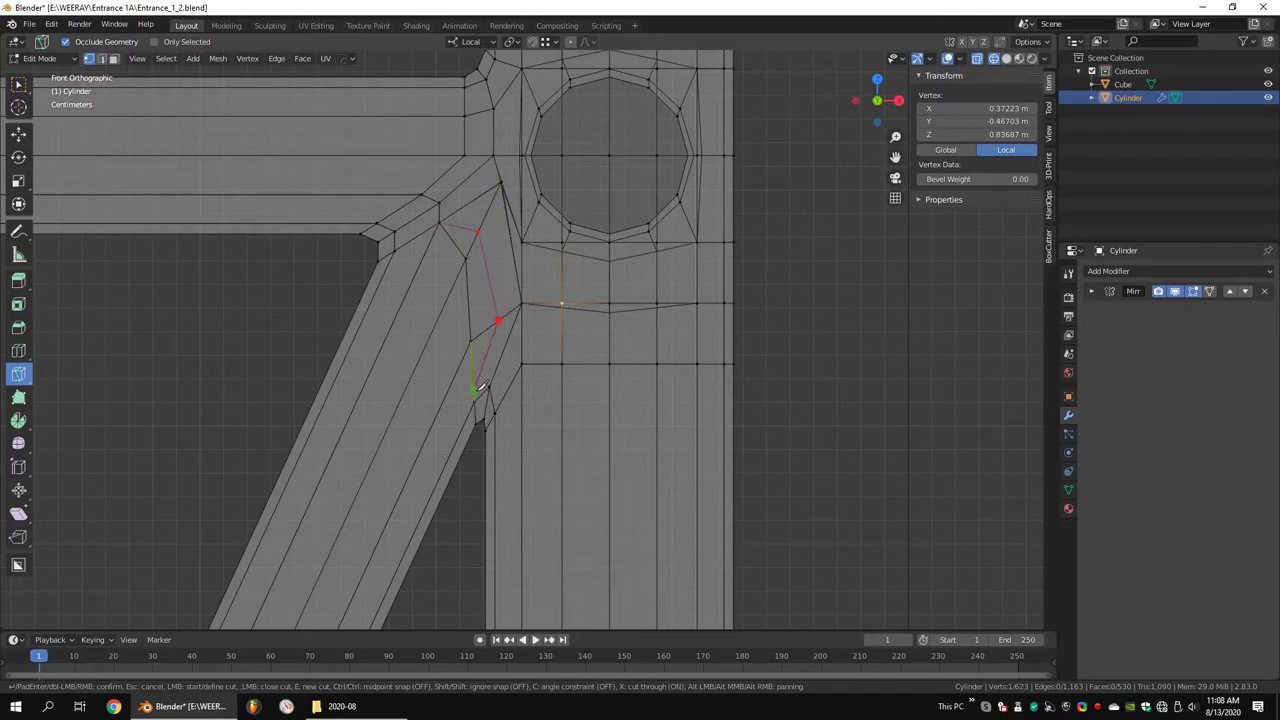
# Undo the knife cut, delete the extra edge loop and reposition a junction vertex
pyautogui.hotkey('ctrl', 'z')
pyautogui.moveTo(479, 398); pyautogui.dragTo(581, 291, button='middle')
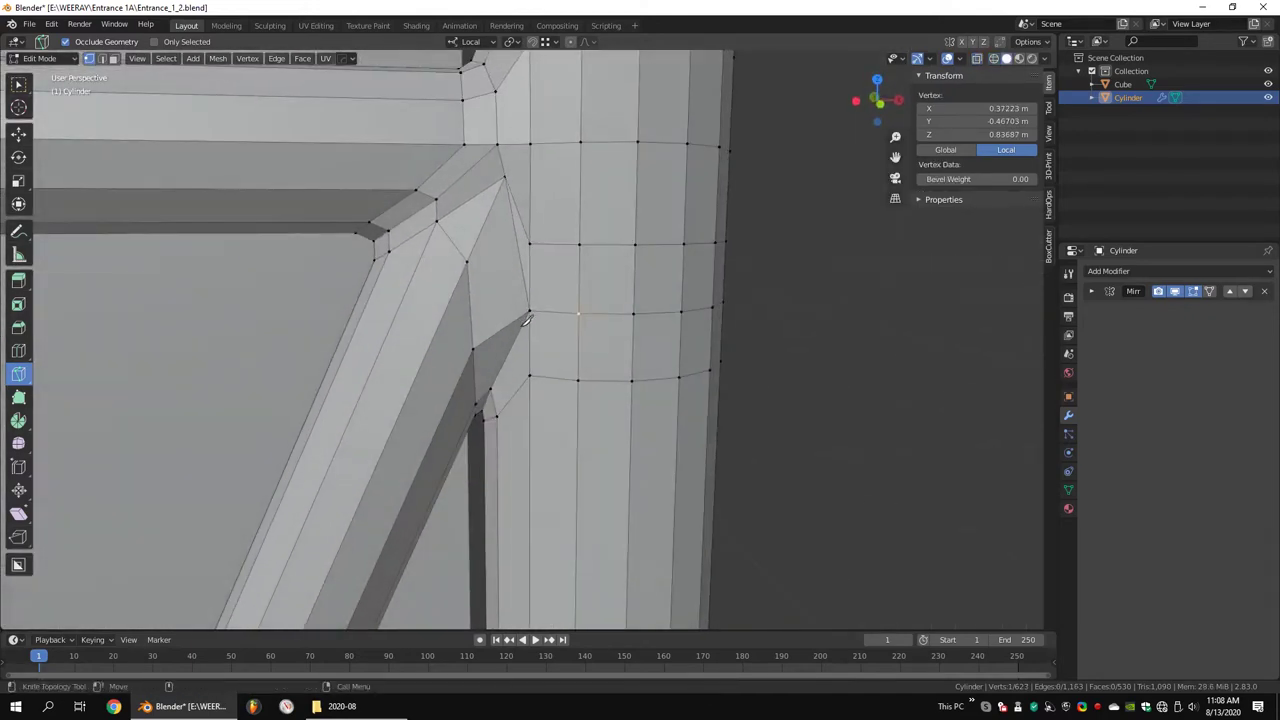
pyautogui.press('x')
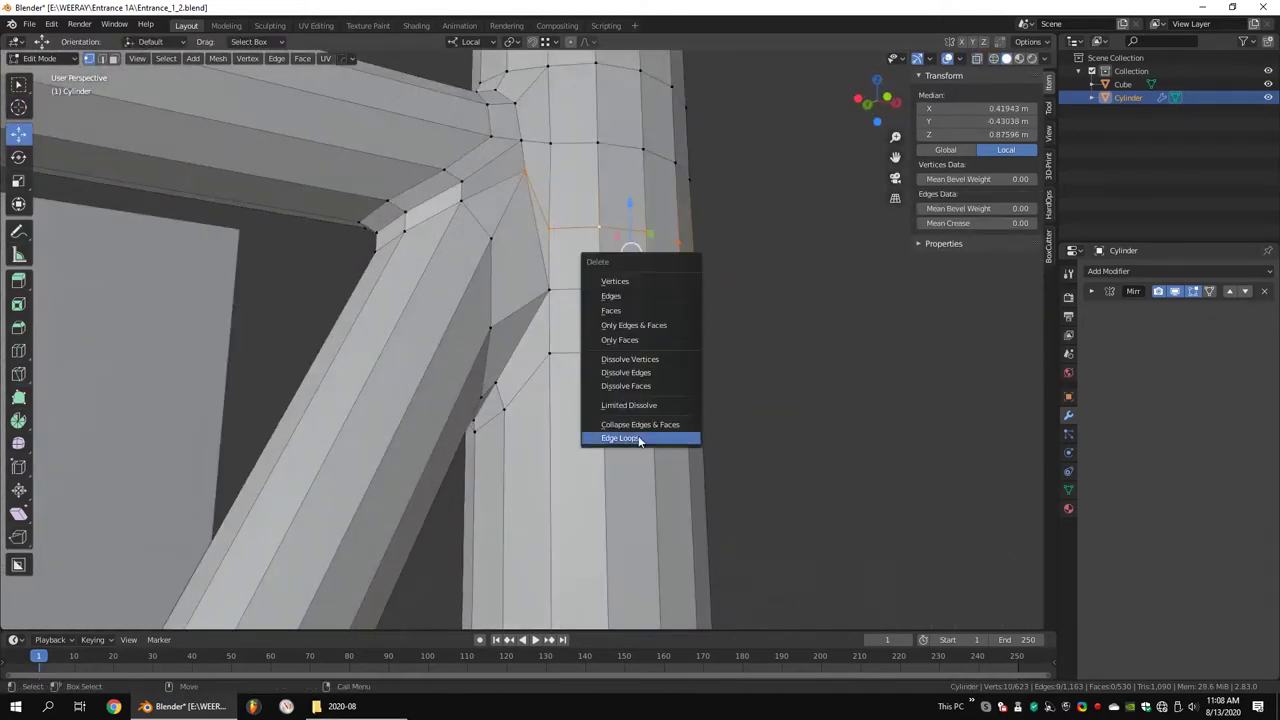
pyautogui.click(638, 435)
pyautogui.press('g')
pyautogui.click(499, 182)
pyautogui.moveTo(499, 182)
pyautogui.mouseDown(button='middle')
pyautogui.moveTo(674, 229)
pyautogui.moveTo(634, 263)
pyautogui.mouseUp(button='middle')
# In front view, adjust a junction vertex vertically, select the post's vertex row, and leave Edit Mode
pyautogui.press('KP_1')
pyautogui.click(501, 194)
pyautogui.press('g')
pyautogui.press('z')
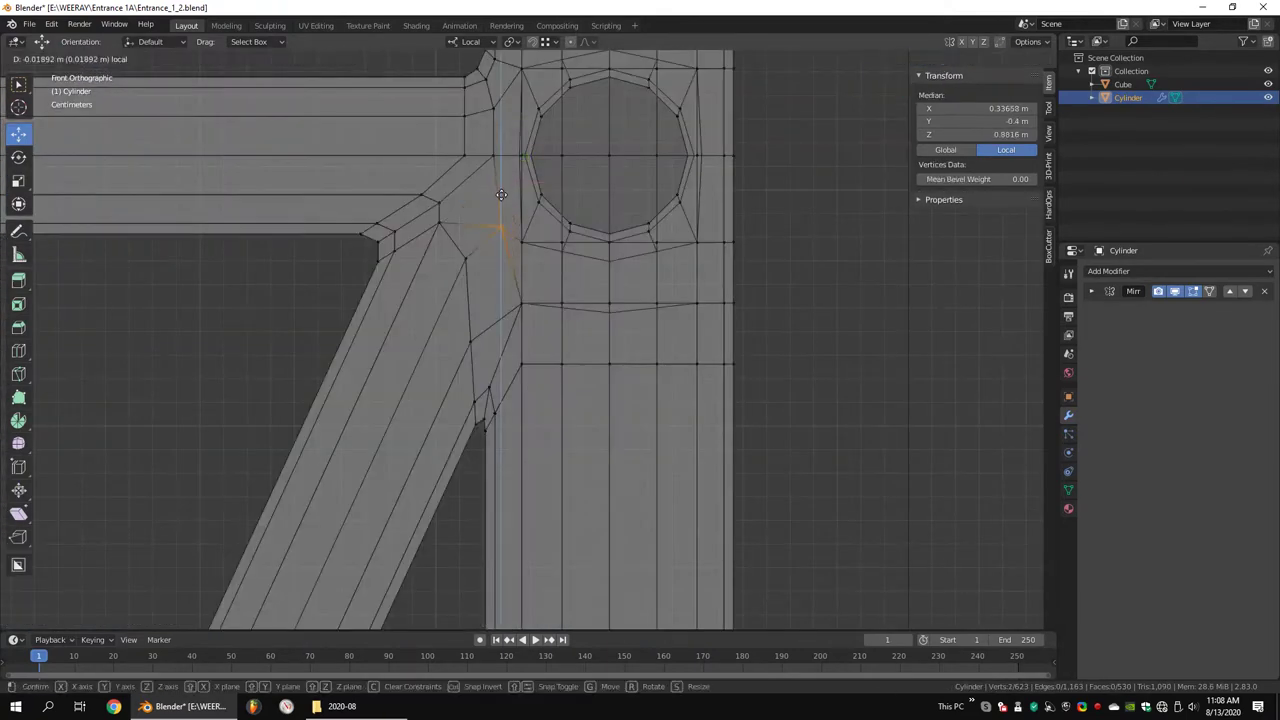
pyautogui.press('Escape')
pyautogui.hotkey('alt', 'z')
pyautogui.click(581, 202)
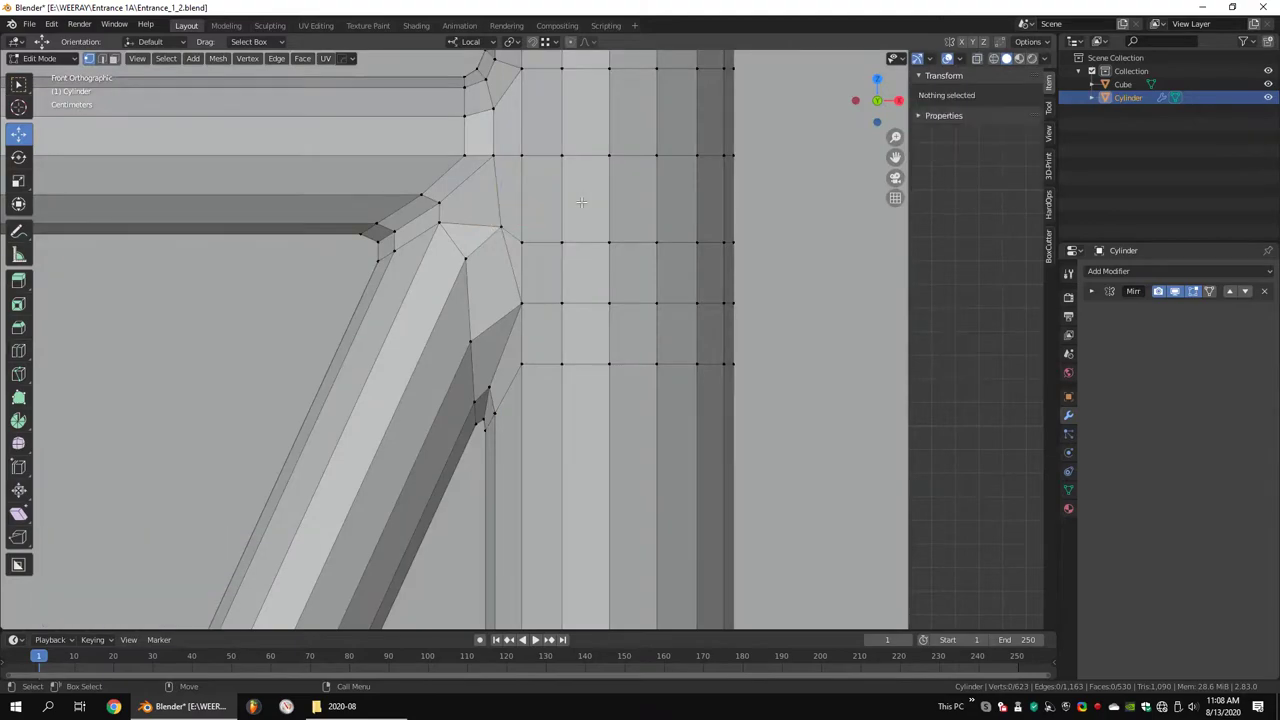
pyautogui.moveTo(731, 239); pyautogui.dragTo(588, 242)
pyautogui.moveTo(499, 228)
pyautogui.mouseDown(button='middle')
pyautogui.moveTo(377, 259)
pyautogui.moveTo(572, 256)
pyautogui.moveTo(555, 335)
pyautogui.moveTo(530, 240)
pyautogui.moveTo(530, 300)
pyautogui.moveTo(504, 342)
pyautogui.moveTo(537, 374)
pyautogui.mouseUp(button='middle')
pyautogui.press('Tab')
pyautogui.press('Tab')
# Try merging two vertices near the brace joint, undo it, and raise the vertex instead
pyautogui.keyDown('shift'); pyautogui.click(528, 223); pyautogui.keyUp('shift')
pyautogui.press('m')
pyautogui.click(547, 270)
pyautogui.hotkey('ctrl', 'z')
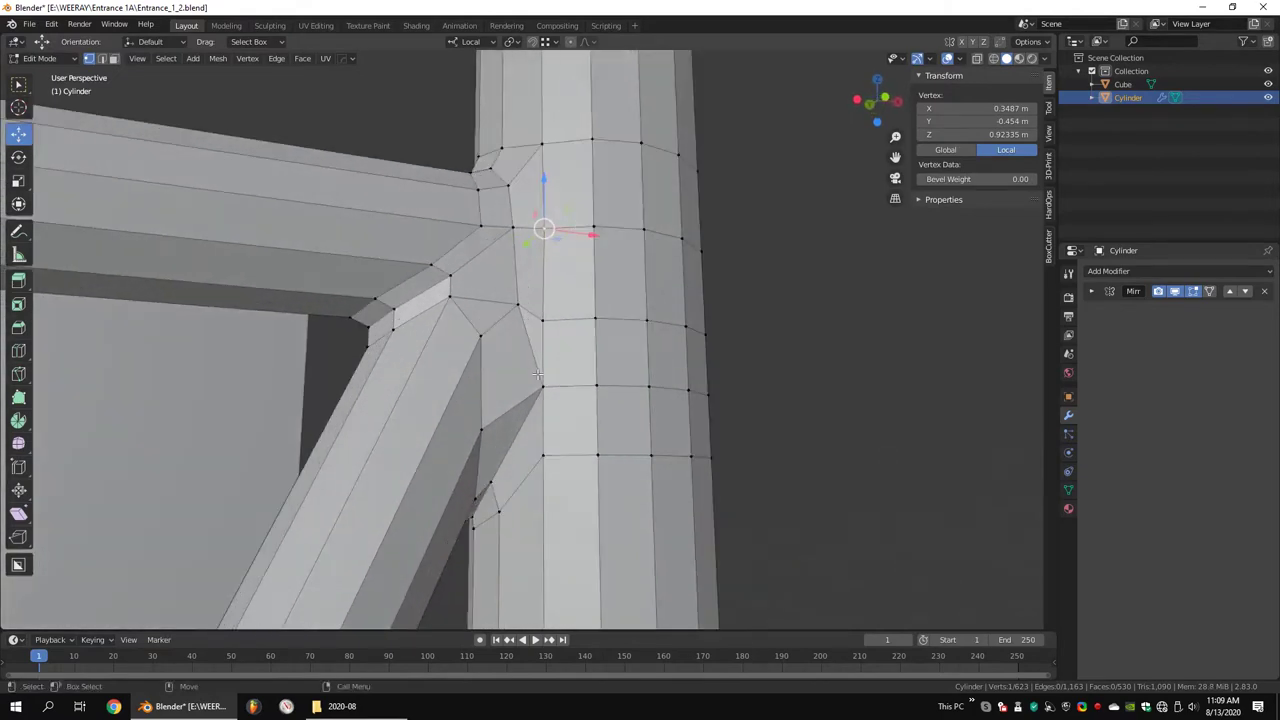
pyautogui.moveTo(530, 430)
pyautogui.mouseDown(button='middle')
pyautogui.moveTo(514, 323)
pyautogui.moveTo(520, 337)
pyautogui.moveTo(749, 374)
pyautogui.mouseUp(button='middle')
pyautogui.click(505, 360)
# Select the horizontal loop around the post and move a post vertex along Z
pyautogui.hotkey('alt', 'z')
pyautogui.keyDown('alt'); pyautogui.click(712, 407); pyautogui.keyUp('alt')
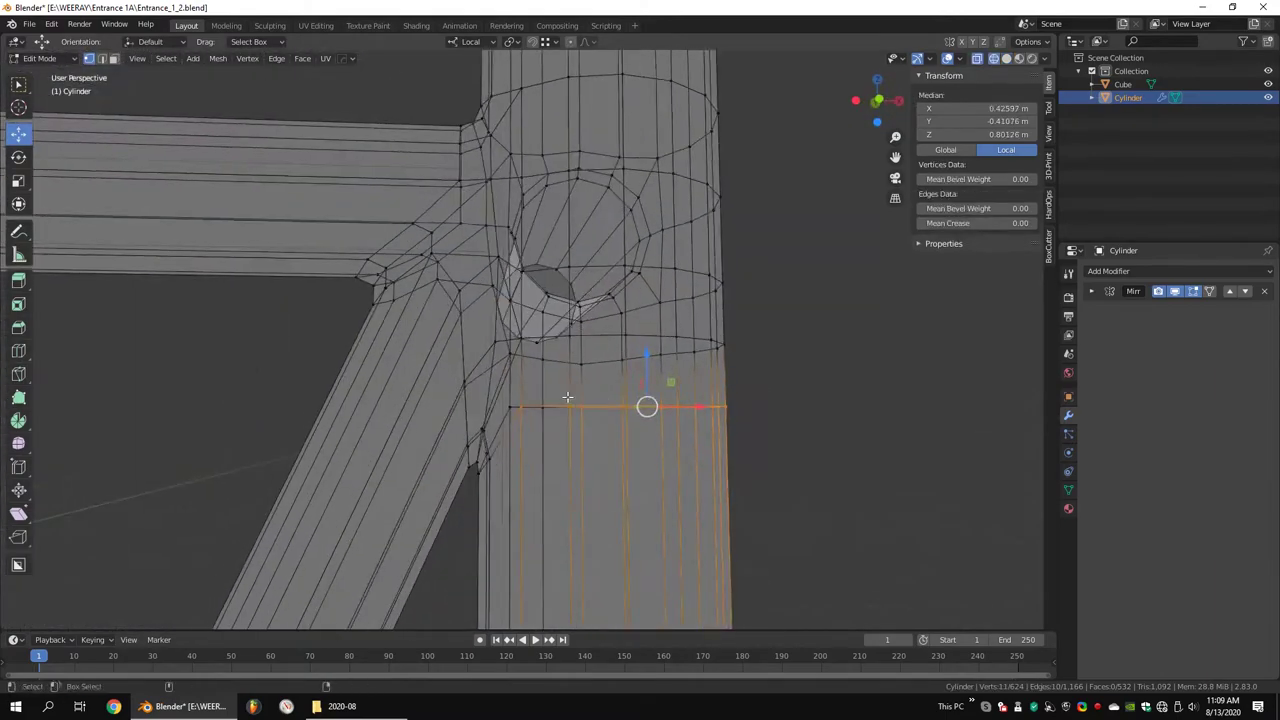
pyautogui.hotkey('alt', 'z')
pyautogui.moveTo(551, 354)
pyautogui.mouseDown(button='middle')
pyautogui.moveTo(674, 354)
pyautogui.moveTo(428, 343)
pyautogui.mouseUp(button='middle')
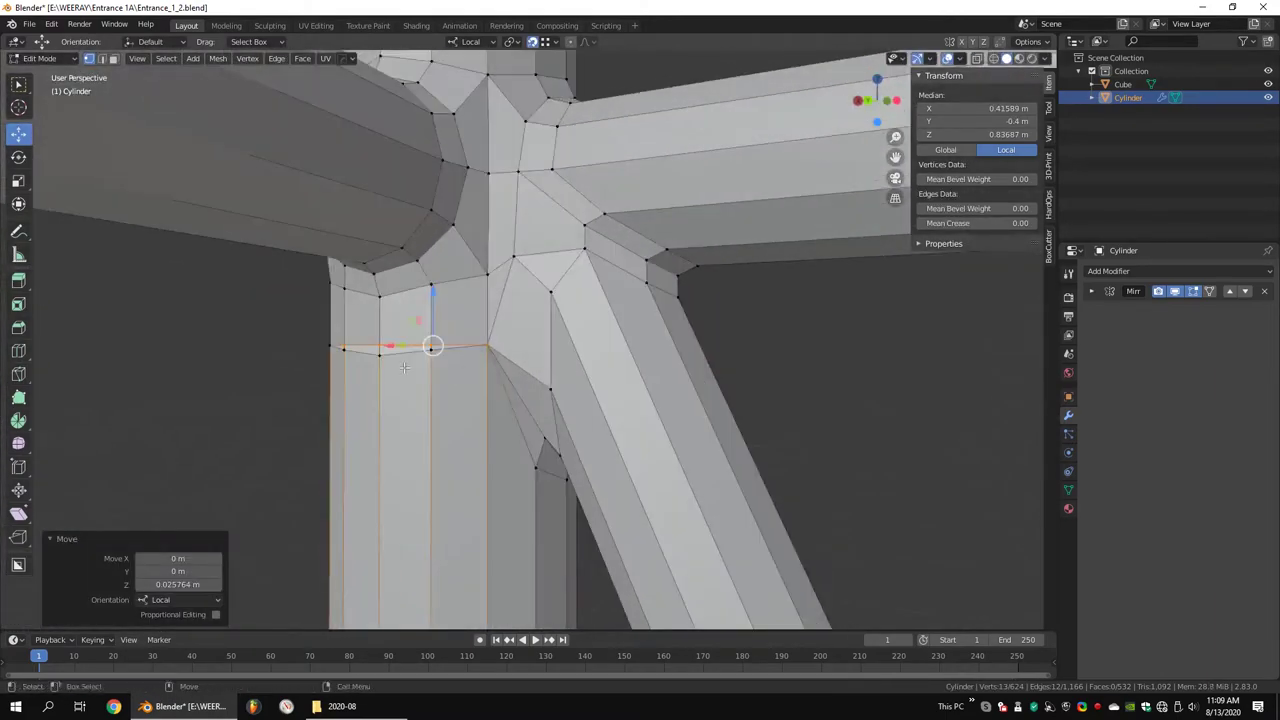
pyautogui.hotkey('alt', 'z')
pyautogui.click(398, 366)
pyautogui.press('g')
pyautogui.press('z')
pyautogui.press('z')
# Select the whole mesh and run Merge by Distance to remove overlapping vertices
pyautogui.press('a')
pyautogui.rightClick(605, 325)
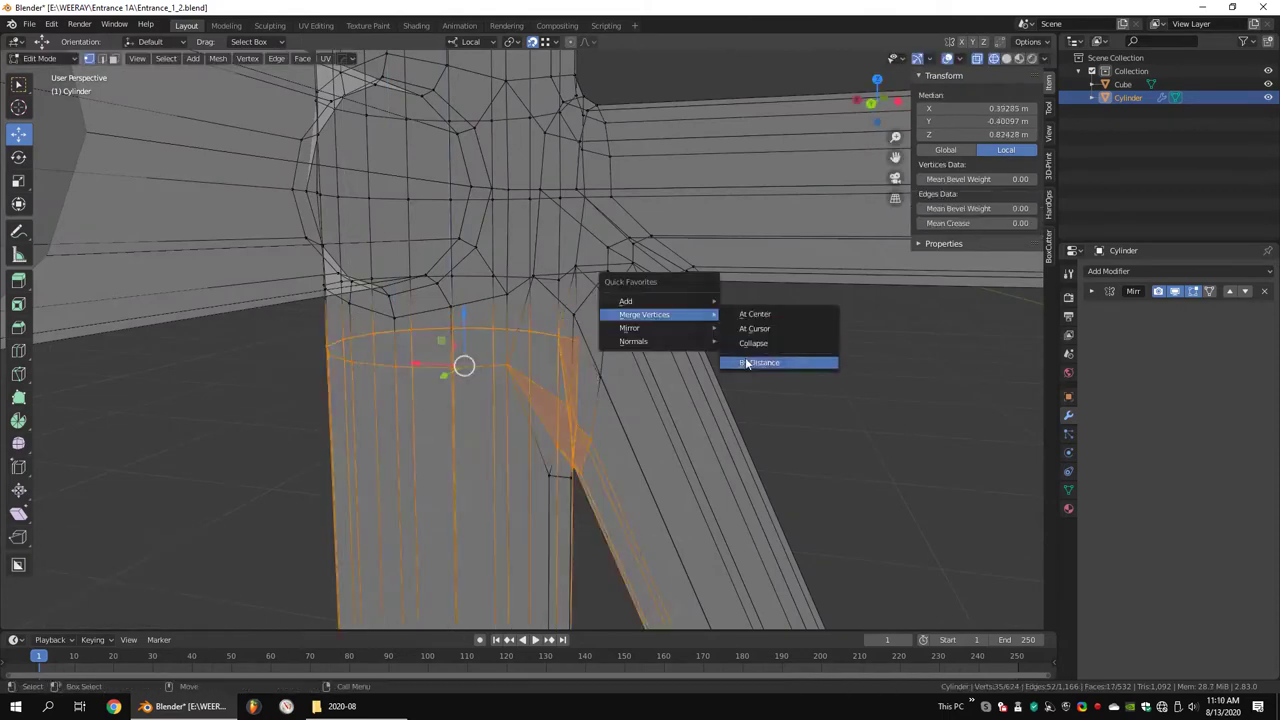
pyautogui.click(745, 357)
pyautogui.hotkey('alt', 'z')
pyautogui.moveTo(745, 357)
pyautogui.mouseDown(button='middle')
pyautogui.moveTo(545, 345)
pyautogui.moveTo(763, 309)
pyautogui.moveTo(557, 452)
pyautogui.mouseUp(button='middle')
# Knife-cut a new edge across the junction and move a vertex onto it
pyautogui.press('k')
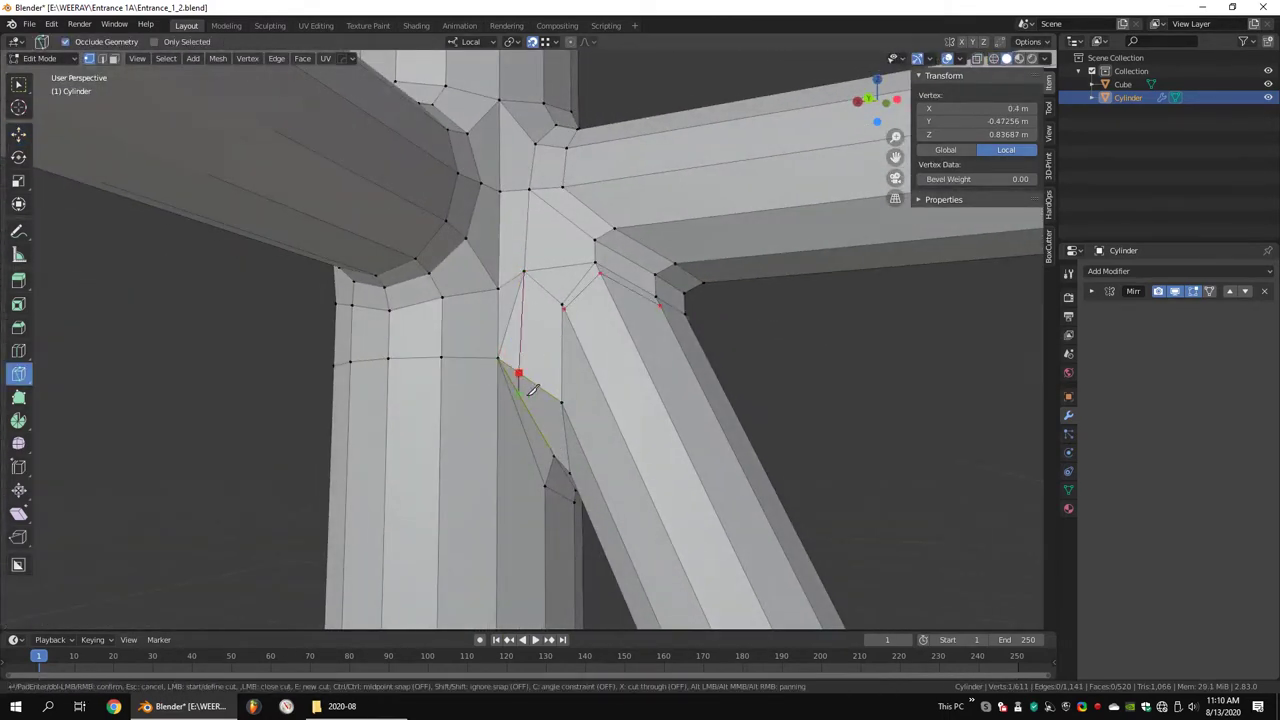
pyautogui.hotkey('ctrl', 'z')
pyautogui.moveTo(540, 376); pyautogui.dragTo(578, 268, button='middle')
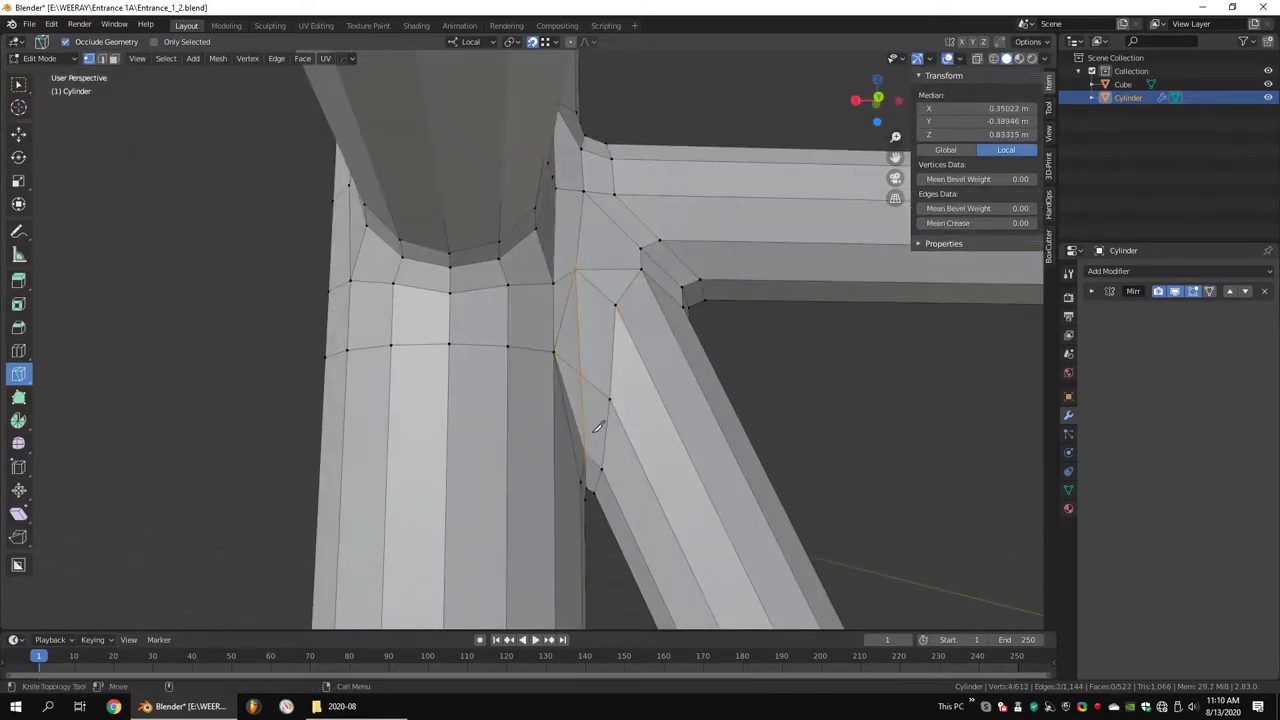
pyautogui.press('Return')
pyautogui.moveTo(598, 427)
pyautogui.mouseDown(button='middle')
pyautogui.moveTo(500, 390)
pyautogui.moveTo(540, 330)
pyautogui.mouseUp(button='middle')
pyautogui.press('KP_1')
pyautogui.click(464, 395)
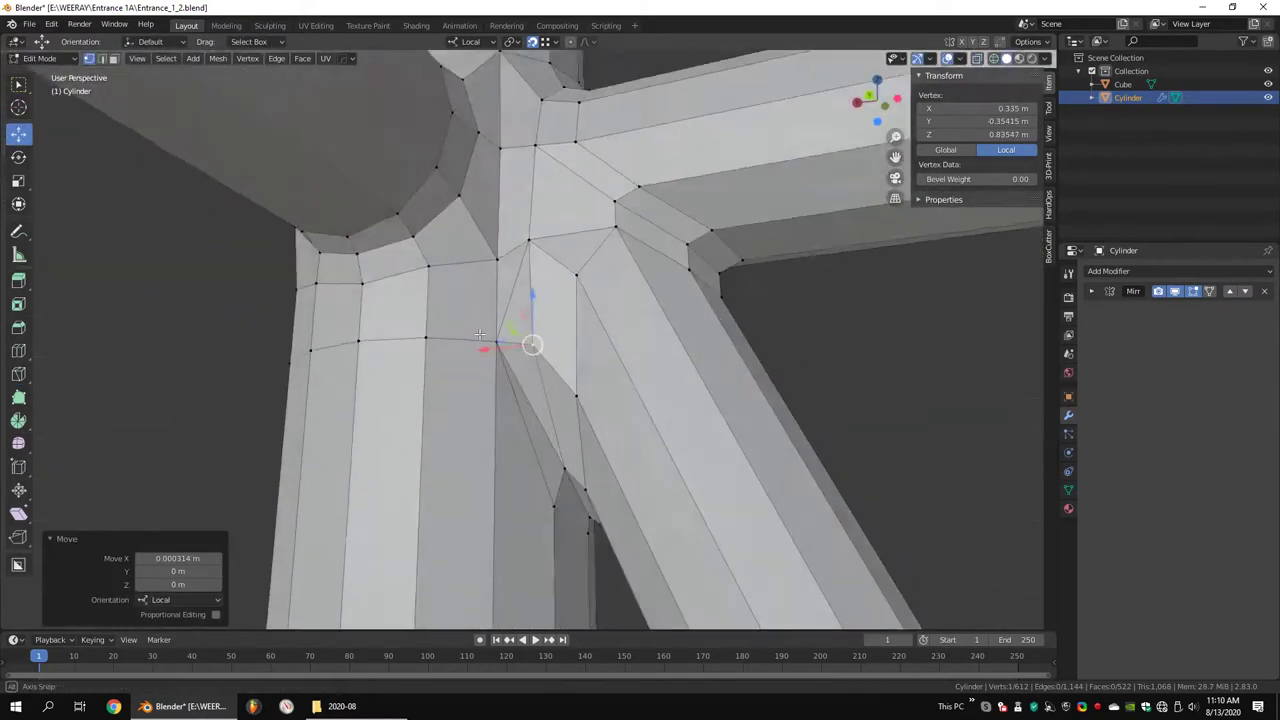
# Select the sliver face at the junction, then return to vertex selection in front view
pyautogui.press('3')
pyautogui.rightClick(559, 311)
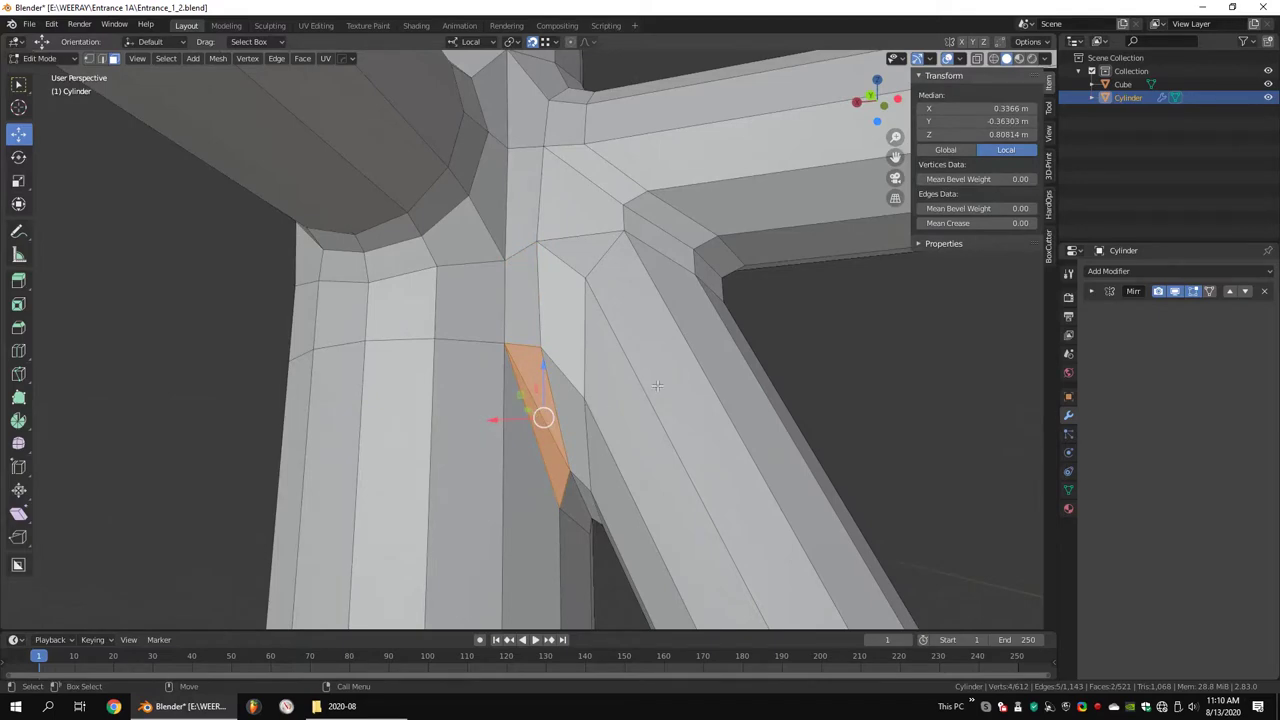
pyautogui.moveTo(657, 385)
pyautogui.mouseDown(button='middle')
pyautogui.moveTo(560, 400)
pyautogui.moveTo(683, 316)
pyautogui.moveTo(511, 290)
pyautogui.mouseUp(button='middle')
pyautogui.click(530, 390)
pyautogui.press('1')
pyautogui.press('KP_1')
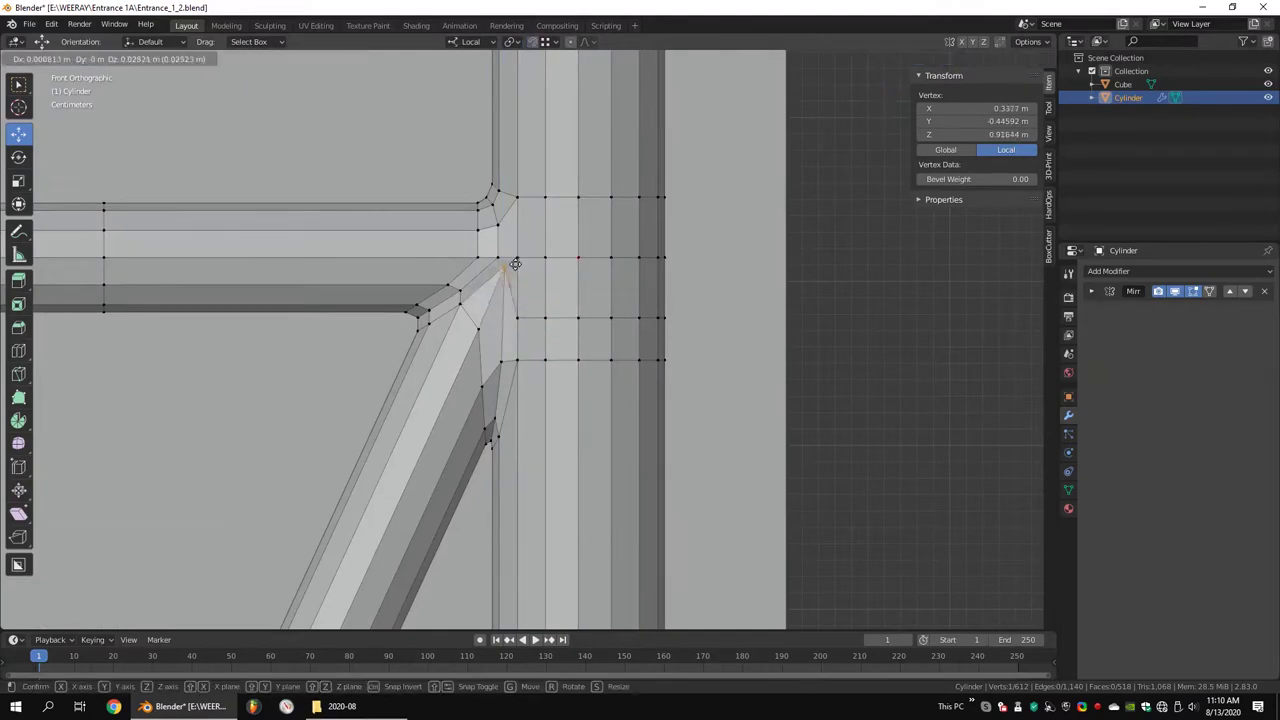
pyautogui.moveTo(539, 337); pyautogui.dragTo(545, 382, button='middle')
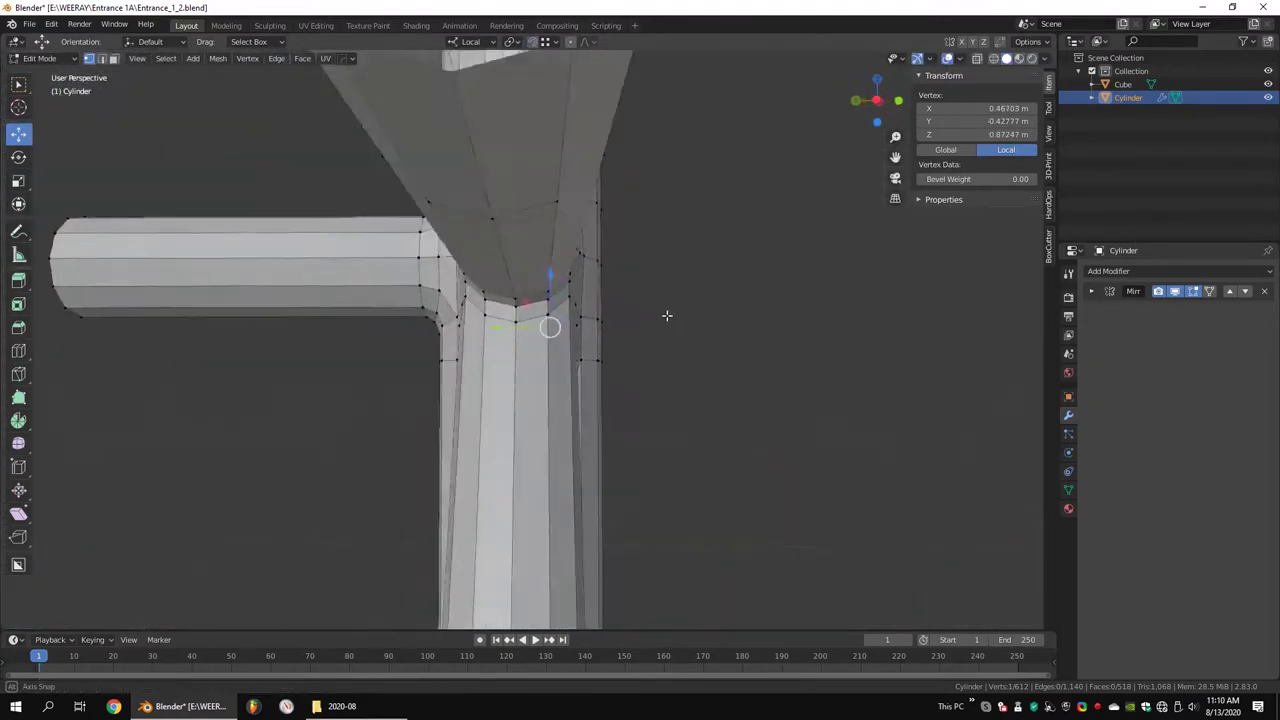
pyautogui.scroll(-5, 548, 390)
# Move a junction vertex into place, then return to front view with nothing selected
pyautogui.scroll(3, 566, 305)
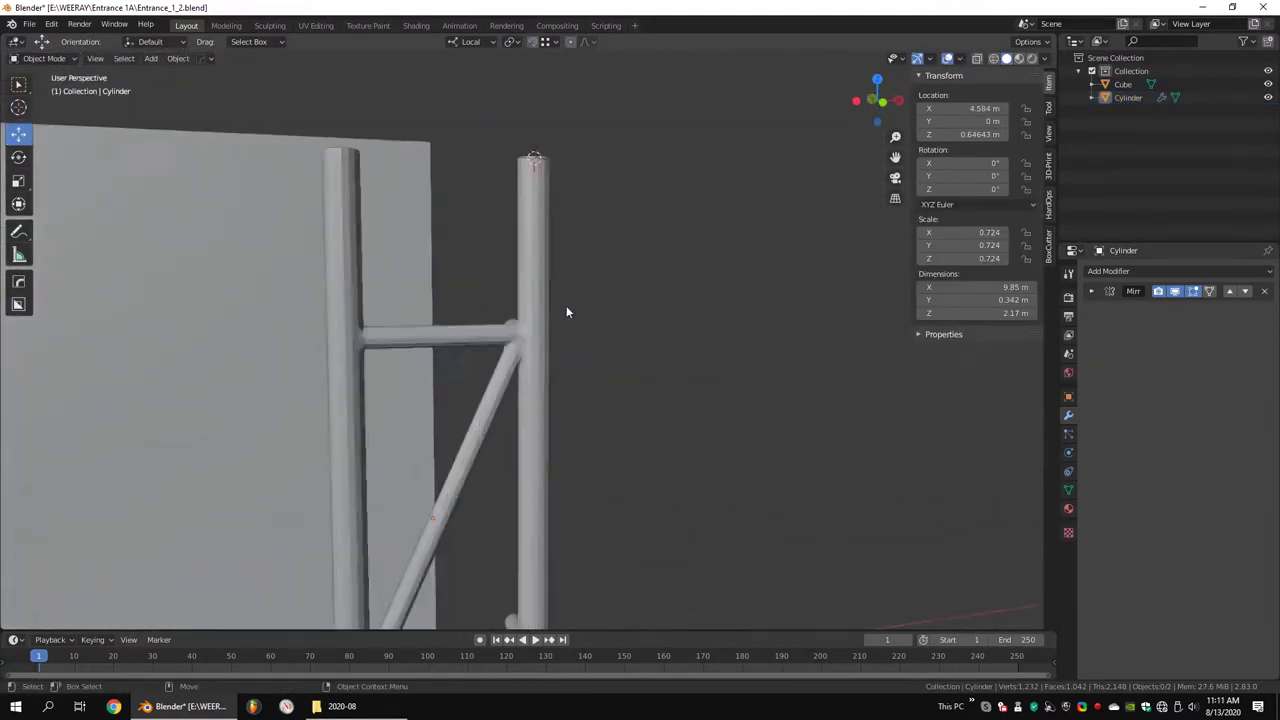
pyautogui.scroll(3, 566, 305)
pyautogui.moveTo(566, 305)
pyautogui.mouseDown(button='middle')
pyautogui.moveTo(589, 320)
pyautogui.moveTo(549, 288)
pyautogui.moveTo(586, 280)
pyautogui.mouseUp(button='middle')
pyautogui.keyDown('shift'); pyautogui.click(549, 288); pyautogui.keyUp('shift')
pyautogui.click(538, 306)
pyautogui.scroll(-5, 586, 280)
pyautogui.moveTo(606, 349); pyautogui.dragTo(537, 355, button='middle')
pyautogui.press('KP_1')
pyautogui.hotkey('alt', 'a')
pyautogui.scroll(2, 525, 320)
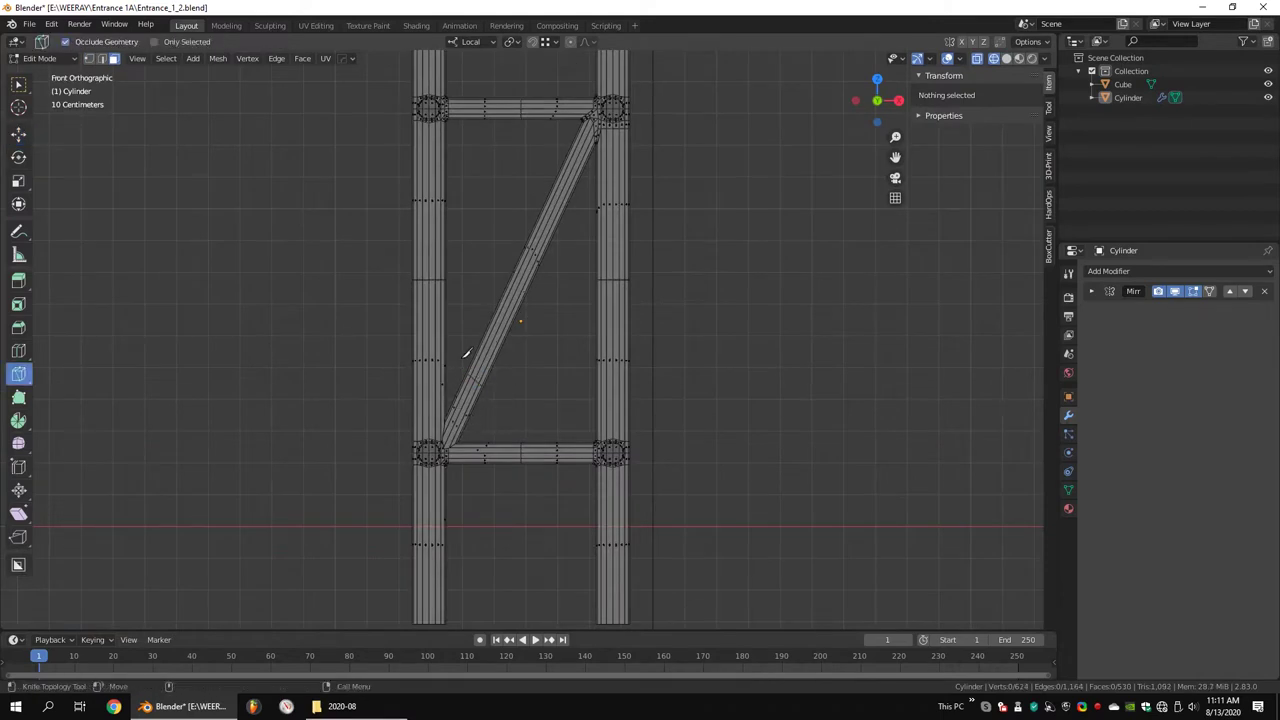
# Select the lower-left post and joint and delete their faces
pyautogui.hotkey('shift', 'space')
pyautogui.press('g')
pyautogui.moveTo(330, 320); pyautogui.dragTo(495, 612)
pyautogui.scroll(-3, 553, 380)
pyautogui.click(558, 124)
pyautogui.keyDown('shift'); pyautogui.moveTo(558, 124); pyautogui.dragTo(533, 264, button='middle'); pyautogui.keyUp('shift')
# Duplicate the right post's top, beam stub and brace, and flip the copy upside down
pyautogui.moveTo(613, 205); pyautogui.dragTo(510, 408)
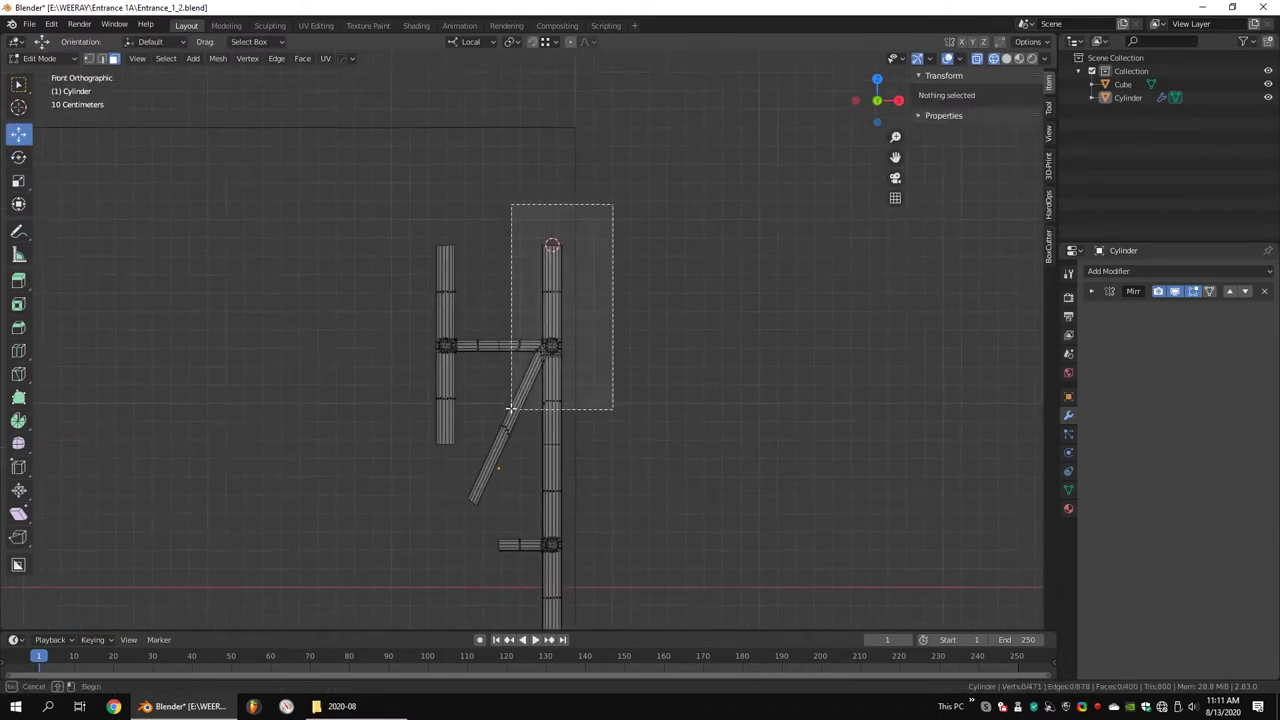
pyautogui.scroll(3, 524, 416)
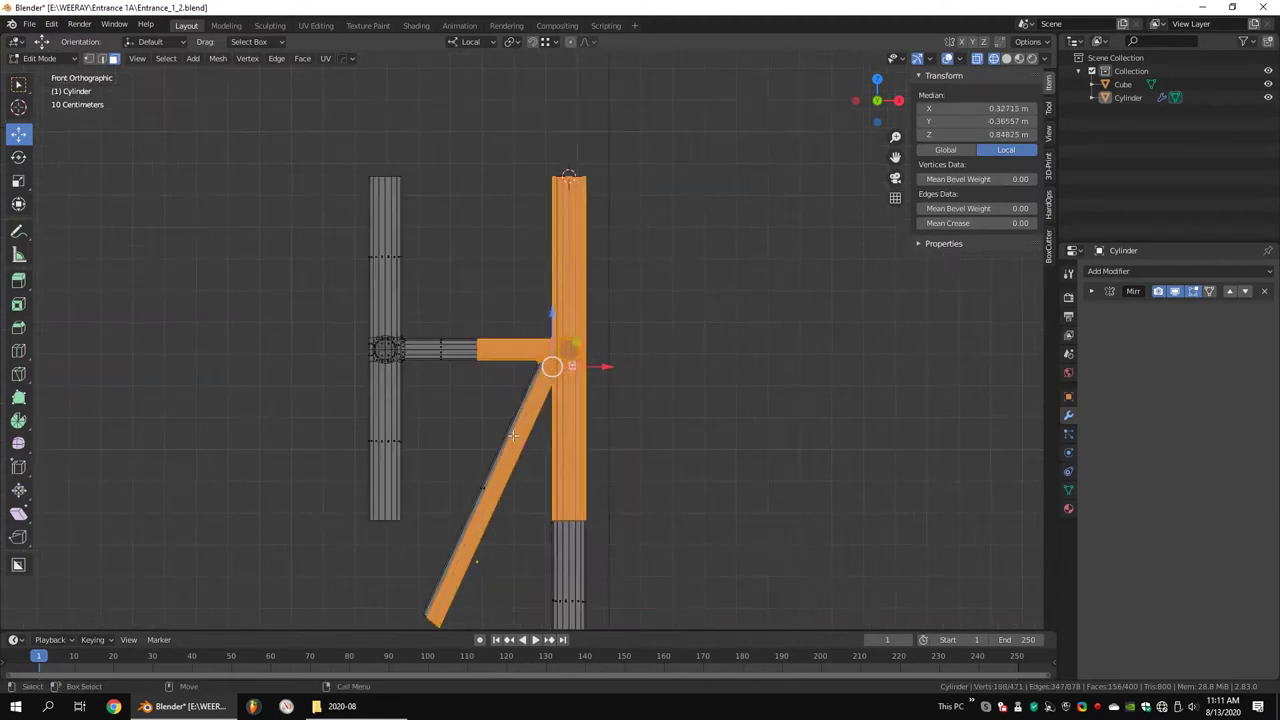
pyautogui.scroll(1, 519, 422)
pyautogui.scroll(-2, 556, 405)
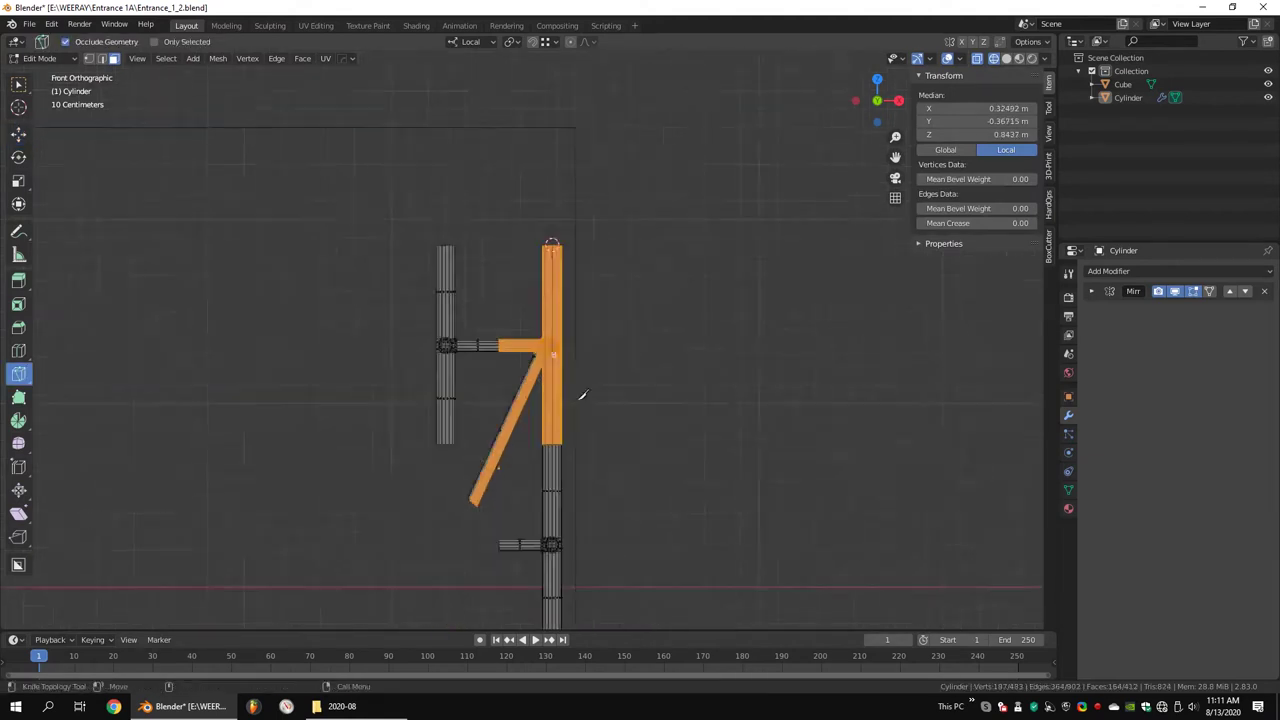
pyautogui.moveTo(556, 405); pyautogui.dragTo(600, 380, button='middle')
pyautogui.press('KP_1')
pyautogui.hotkey('shift', 'space')
pyautogui.press('g')
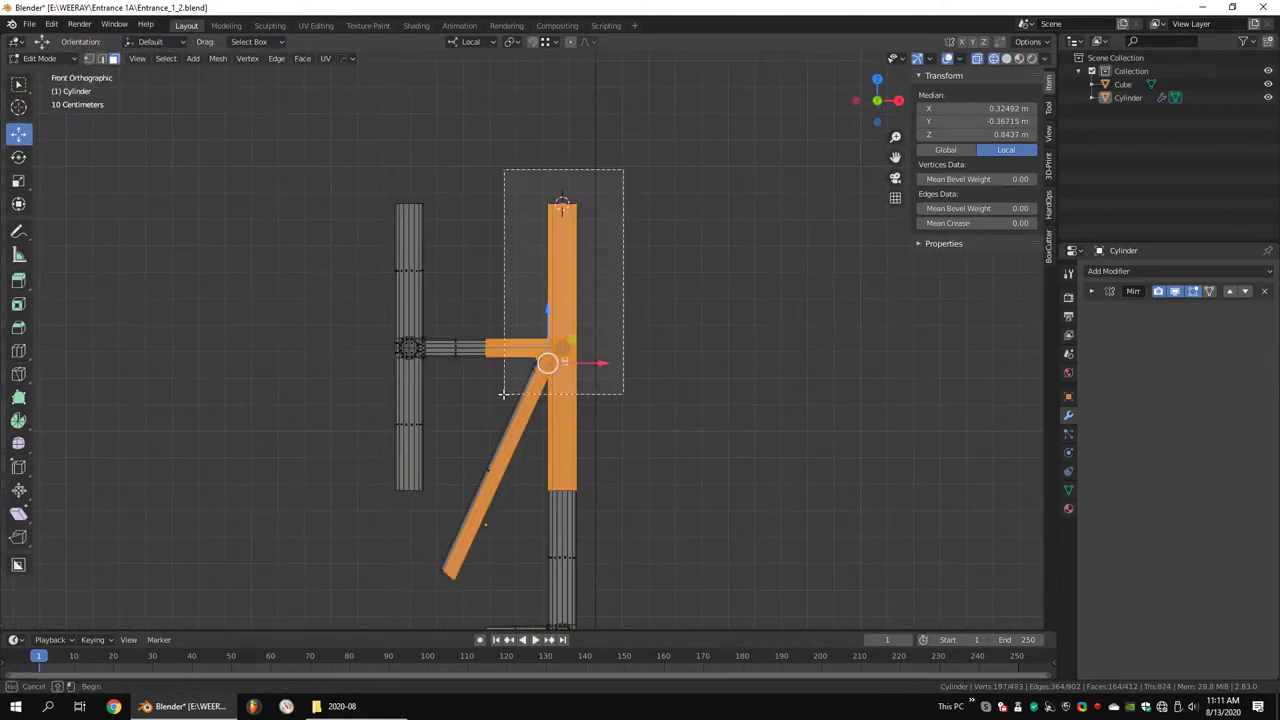
pyautogui.moveTo(534, 451); pyautogui.dragTo(536, 450)
pyautogui.hotkey('shift', 'd')
pyautogui.click(599, 434)
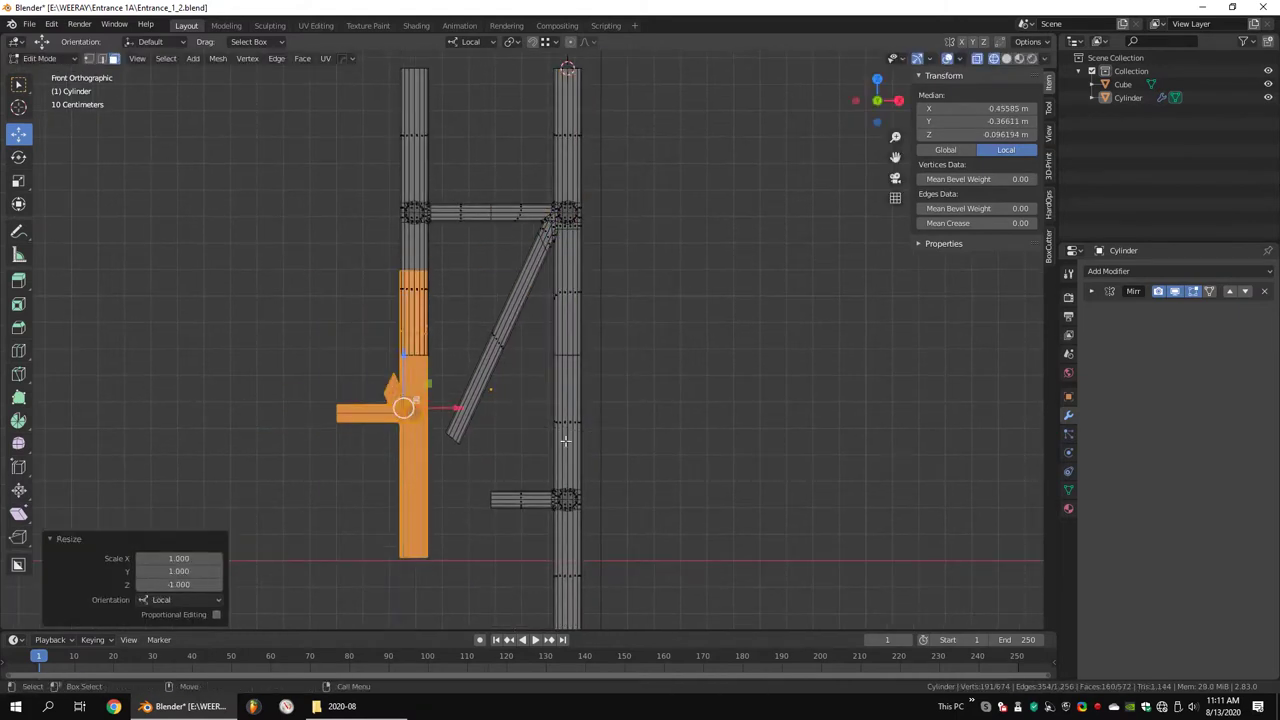
pyautogui.click(469, 410)
# Lower the flipped junction copy into place at the crossbar
pyautogui.scroll(2, 469, 410)
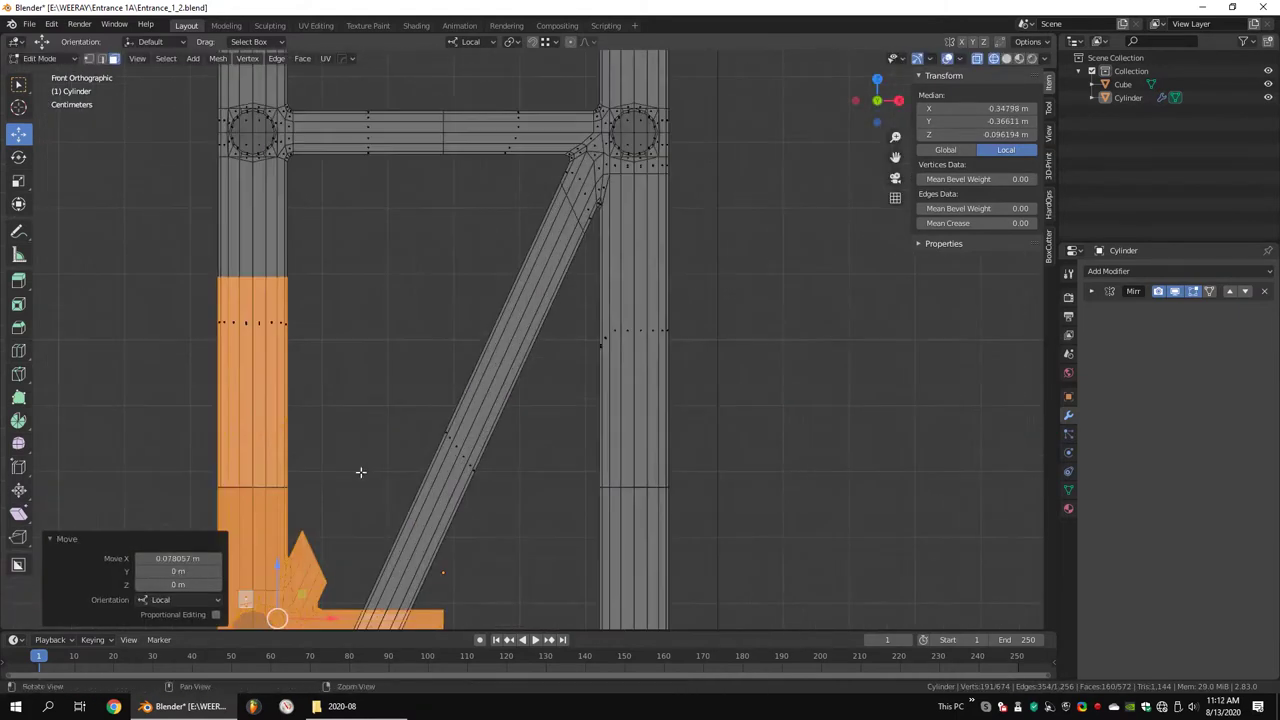
pyautogui.keyDown('shift'); pyautogui.moveTo(400, 490); pyautogui.dragTo(409, 300, button='middle'); pyautogui.keyUp('shift')
pyautogui.press('g')
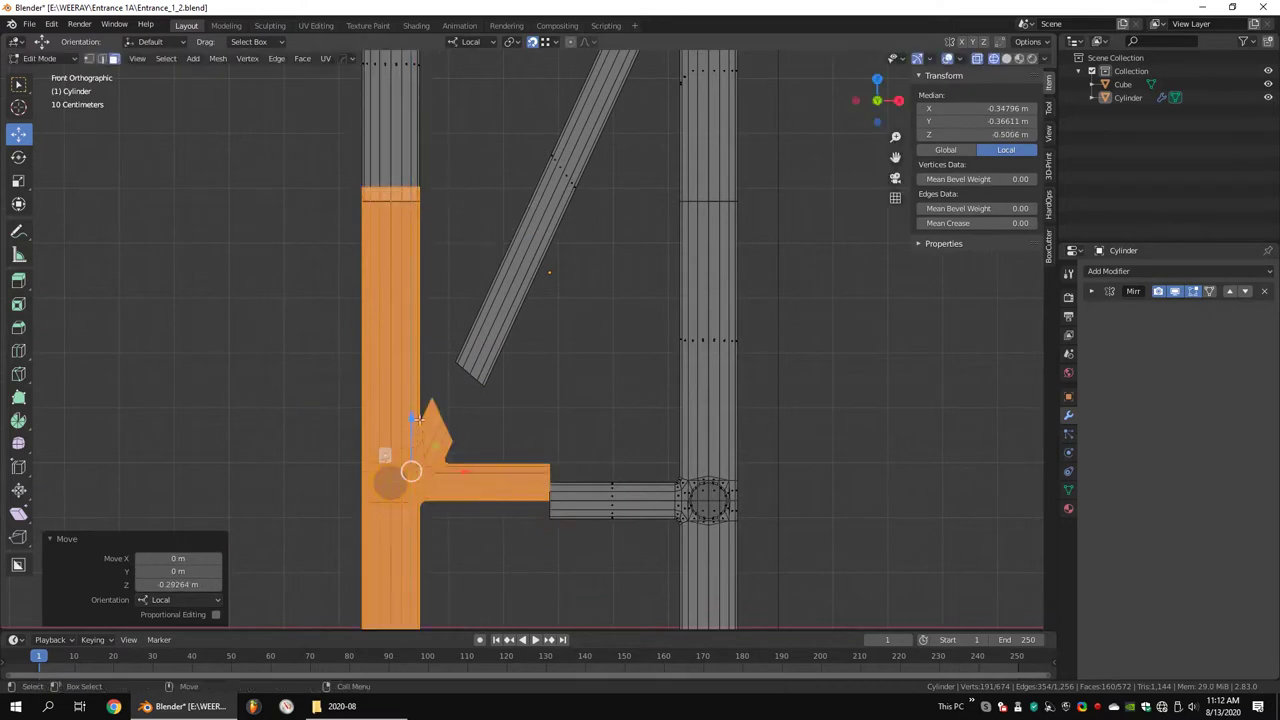
pyautogui.click(553, 517)
pyautogui.scroll(-3, 560, 394)
pyautogui.scroll(4, 494, 349)
pyautogui.scroll(-2, 494, 349)
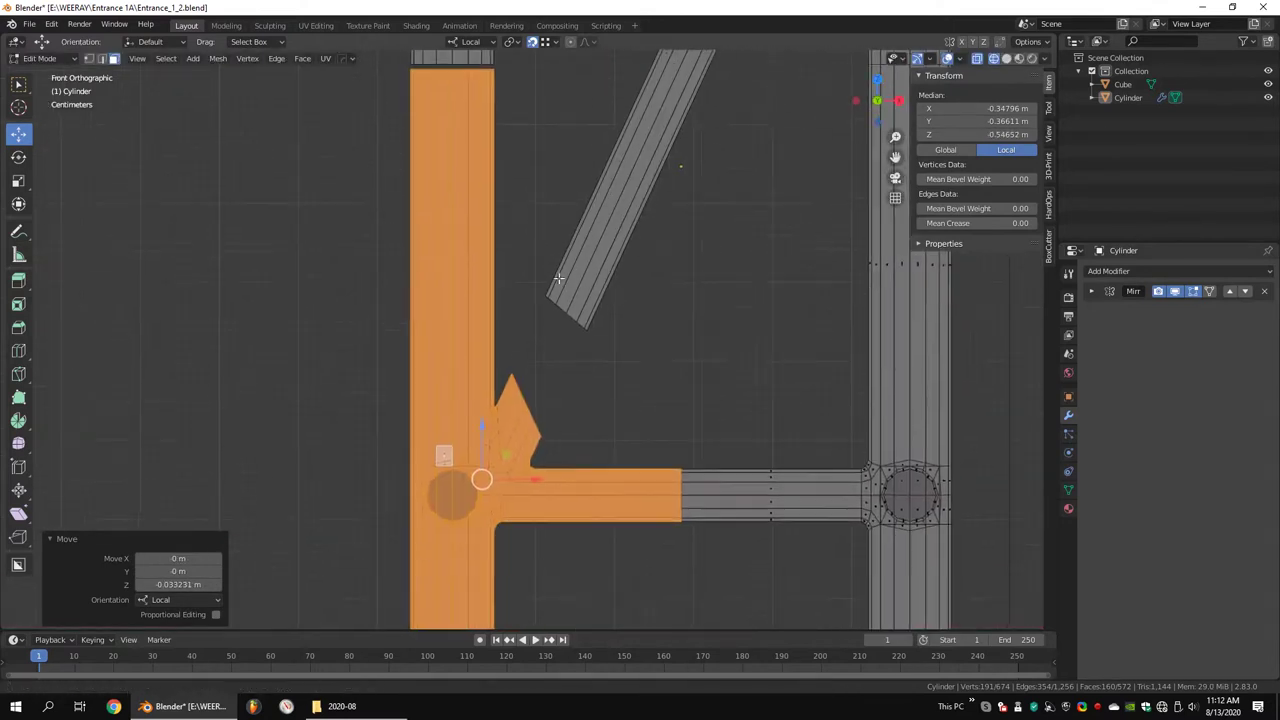
# Bridge the diagonal brace strip to the junction and delete the leftover faces
pyautogui.keyDown('alt'); pyautogui.click(578, 312); pyautogui.keyUp('alt')
pyautogui.hotkey('ctrl', 'e')
pyautogui.click(604, 371)
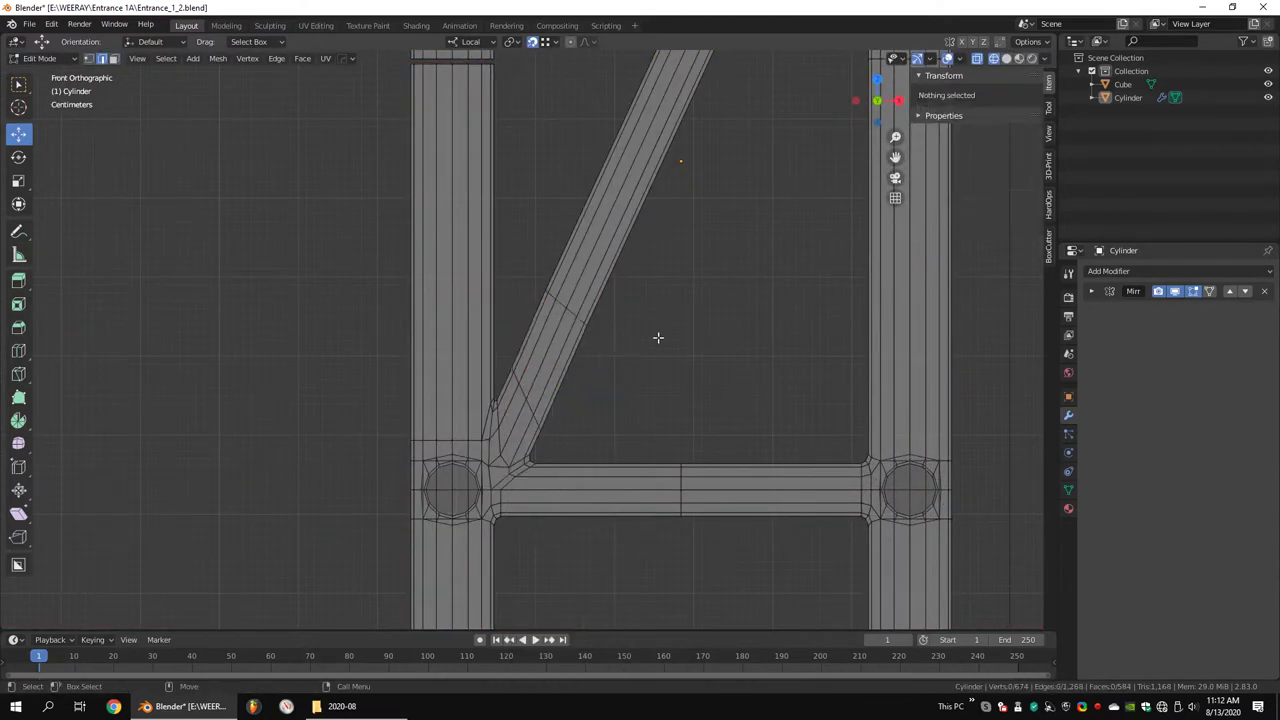
pyautogui.press('x')
pyautogui.click(697, 342)
pyautogui.scroll(-3, 645, 274)
pyautogui.keyDown('shift'); pyautogui.moveTo(688, 96); pyautogui.dragTo(605, 303, button='middle'); pyautogui.keyUp('shift')
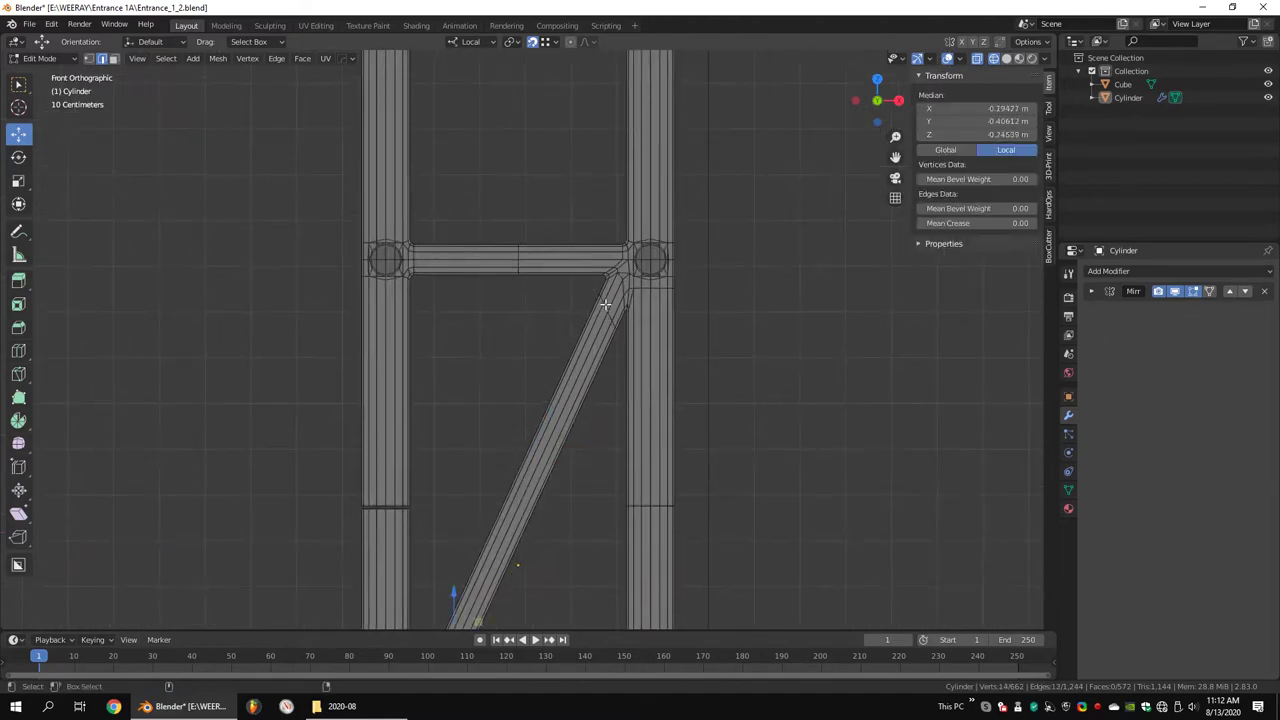
pyautogui.click(560, 403)
# Scale the pillar edge loops together and merge by distance, removing 32 duplicate vertices
pyautogui.moveTo(553, 414); pyautogui.dragTo(700, 420, button='middle')
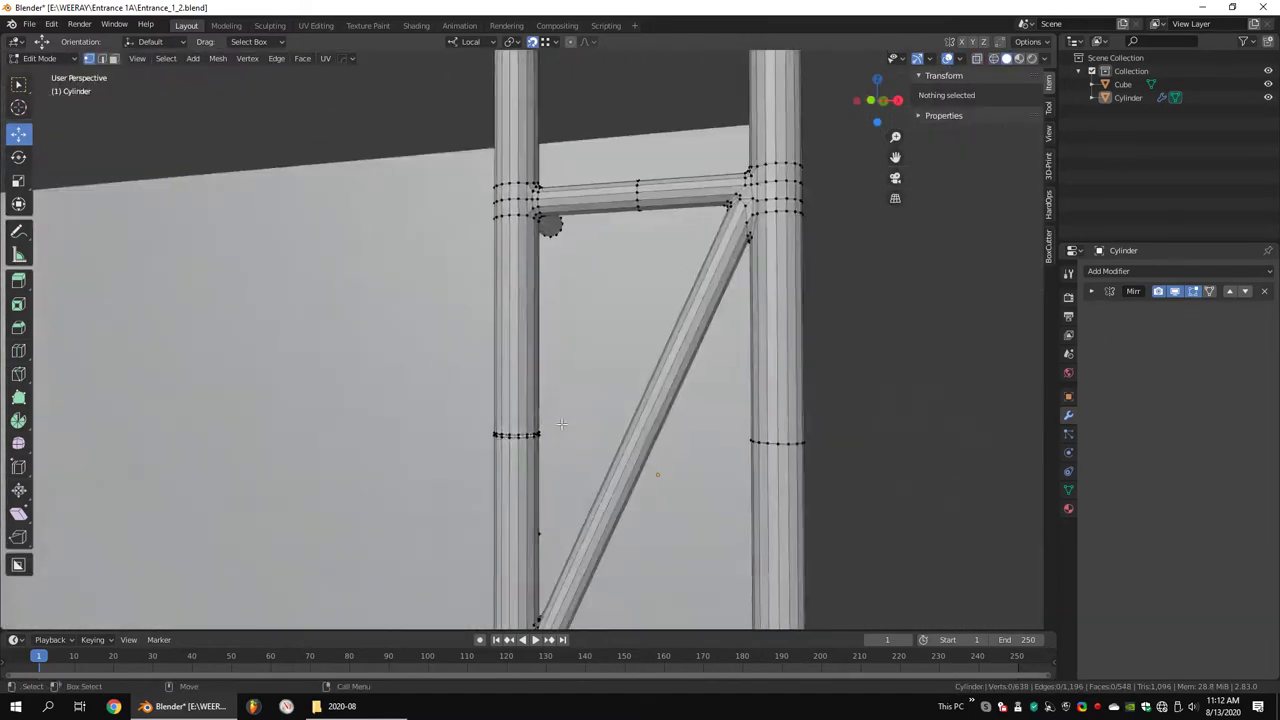
pyautogui.press('KP_1')
pyautogui.press('0')
pyautogui.press('Return')
pyautogui.press('m')
pyautogui.click(872, 469)
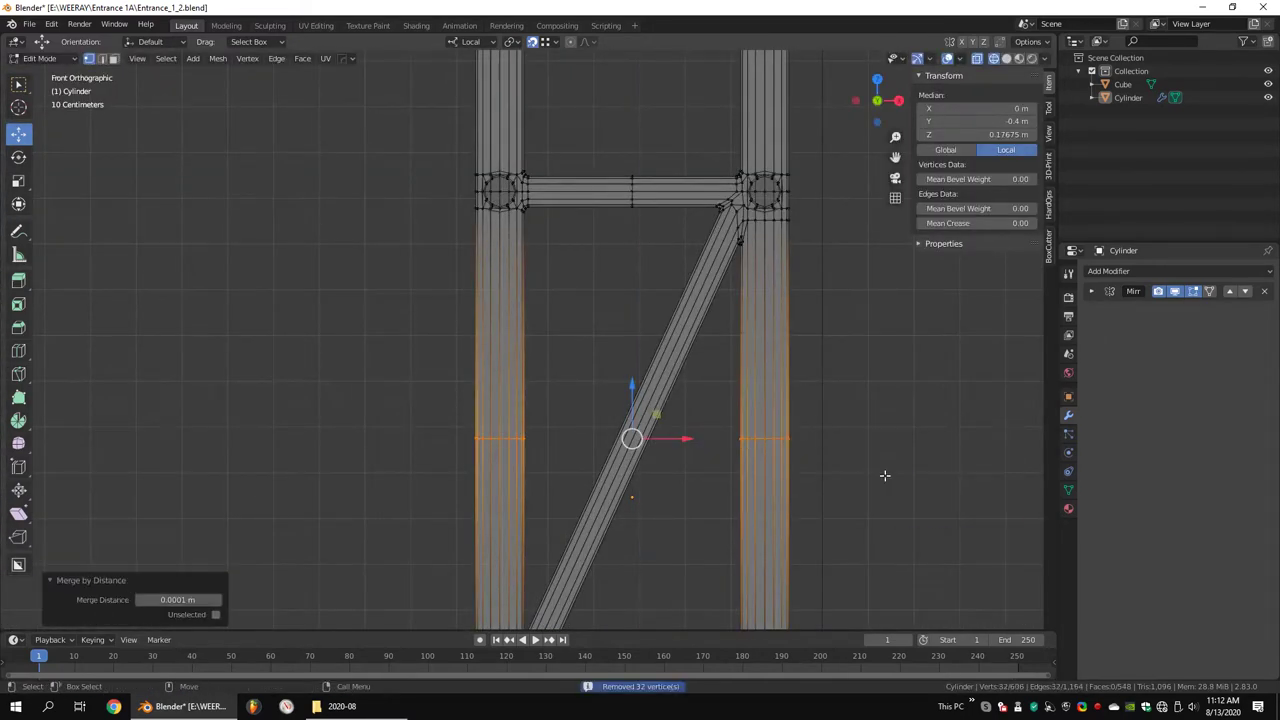
pyautogui.scroll(-5, 763, 446)
pyautogui.hotkey('alt', 'a')
# Dissolve the stray vertex on the pillar
pyautogui.moveTo(625, 441)
pyautogui.mouseDown(button='middle')
pyautogui.moveTo(611, 429)
pyautogui.moveTo(737, 434)
pyautogui.mouseUp(button='middle')
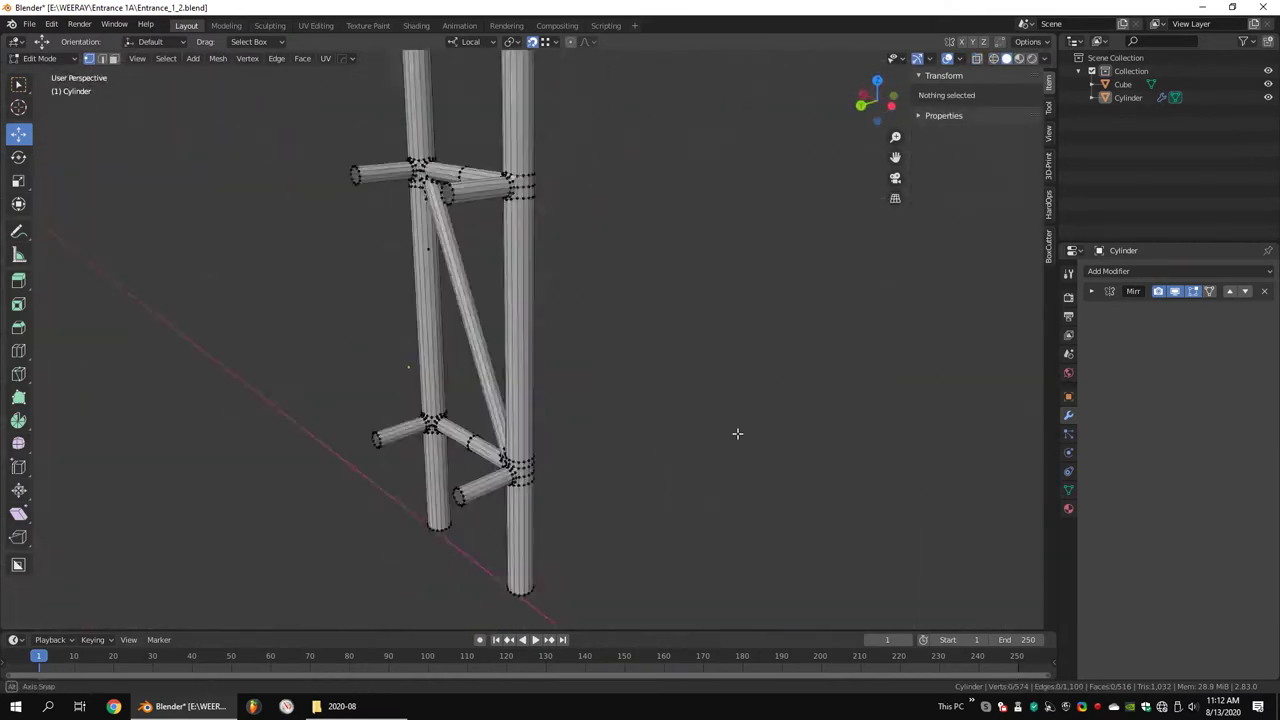
pyautogui.scroll(5, 670, 407)
pyautogui.click(588, 458)
pyautogui.press('x')
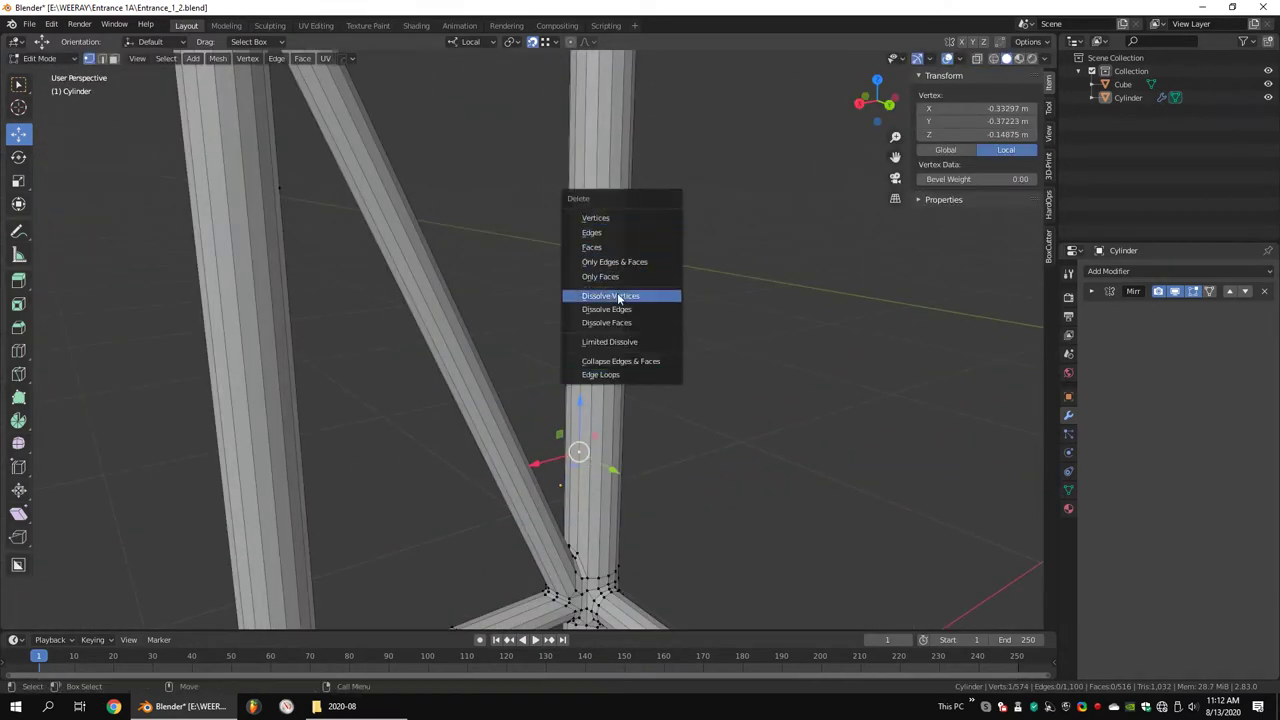
pyautogui.click(619, 298)
pyautogui.scroll(-4, 614, 374)
# Dissolve the extra loop on the upper horizontal bar using wireframe view
pyautogui.moveTo(614, 374)
pyautogui.mouseDown(button='middle')
pyautogui.moveTo(390, 256)
pyautogui.moveTo(480, 377)
pyautogui.moveTo(812, 318)
pyautogui.moveTo(517, 400)
pyautogui.moveTo(573, 483)
pyautogui.mouseUp(button='middle')
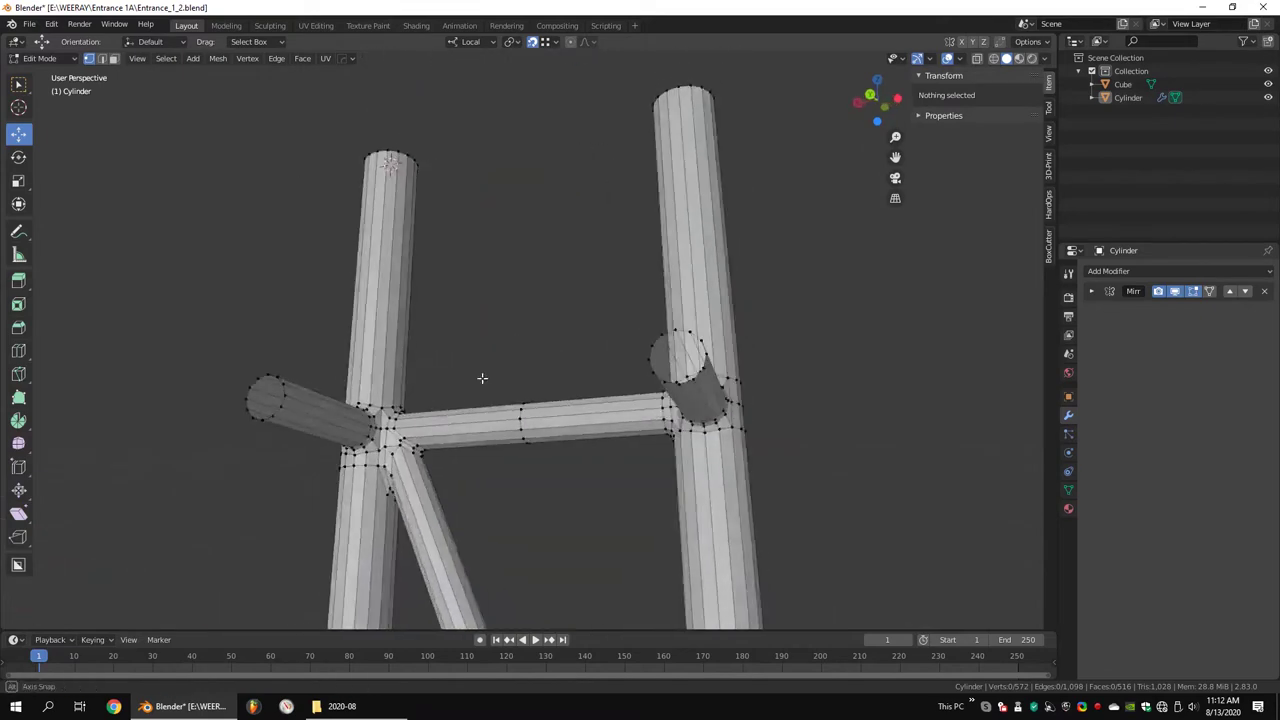
pyautogui.scroll(-5, 520, 360)
pyautogui.hotkey('shift', 'z')
pyautogui.keyDown('alt'); pyautogui.click(512, 212); pyautogui.keyUp('alt')
pyautogui.click(636, 374)
pyautogui.scroll(3, 577, 389)
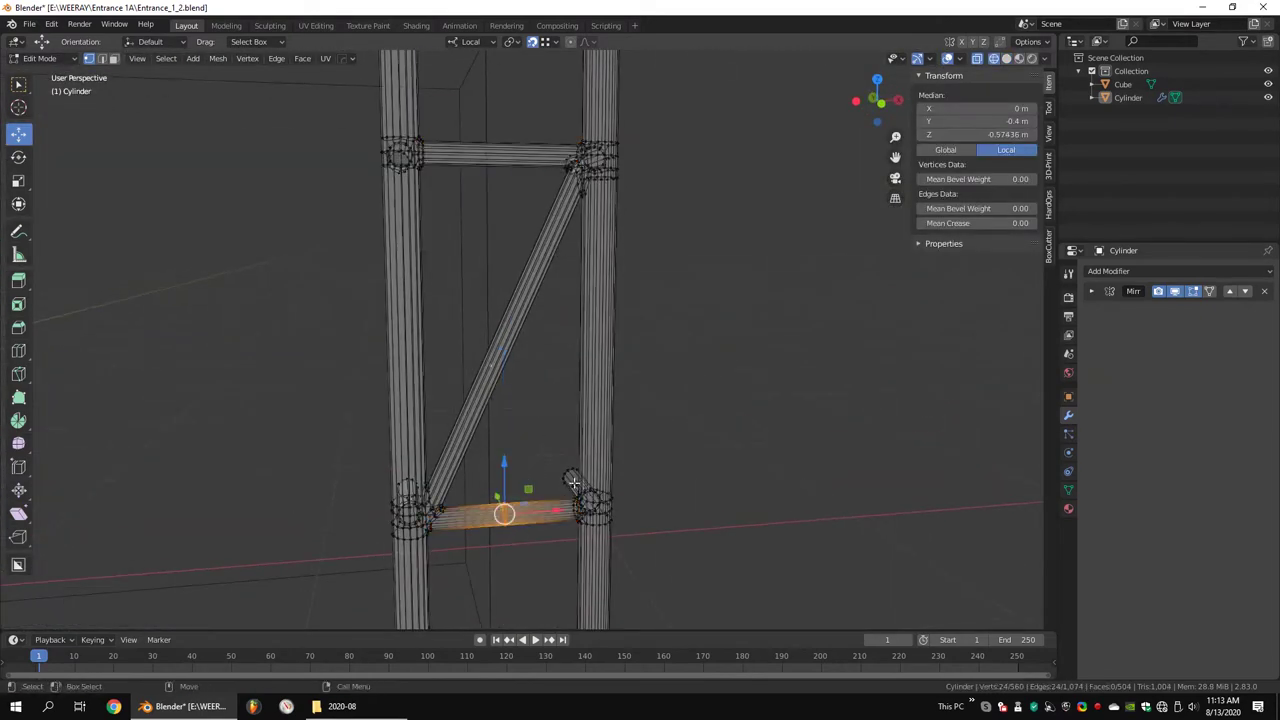
pyautogui.hotkey('shift', 'z')
pyautogui.hotkey('alt', 'a')
pyautogui.scroll(-5, 690, 455)
pyautogui.moveTo(643, 434)
pyautogui.mouseDown(button='middle')
pyautogui.moveTo(666, 569)
pyautogui.moveTo(657, 365)
pyautogui.mouseUp(button='middle')
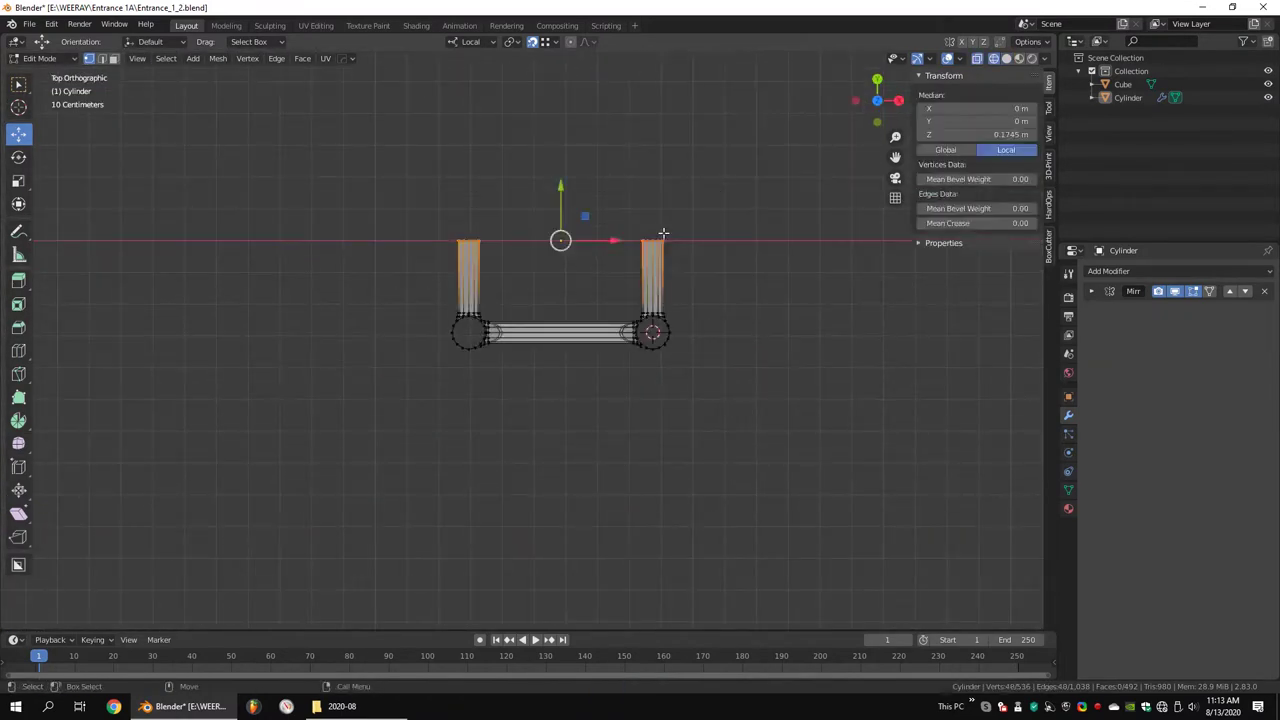
# Duplicate the braced frame, mirror it to the opposite side, and merge away 48 duplicate vertices
pyautogui.scroll(3, 671, 241)
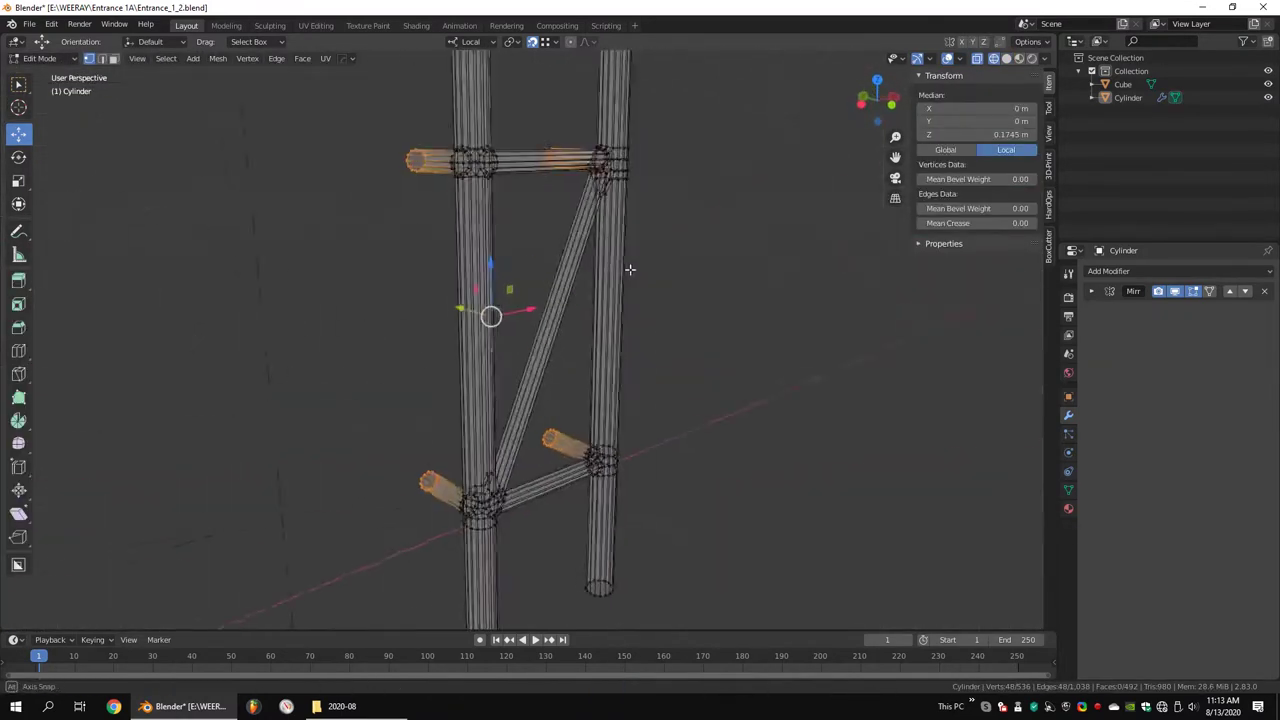
pyautogui.moveTo(629, 266); pyautogui.dragTo(594, 303, button='middle')
pyautogui.scroll(-3, 649, 147)
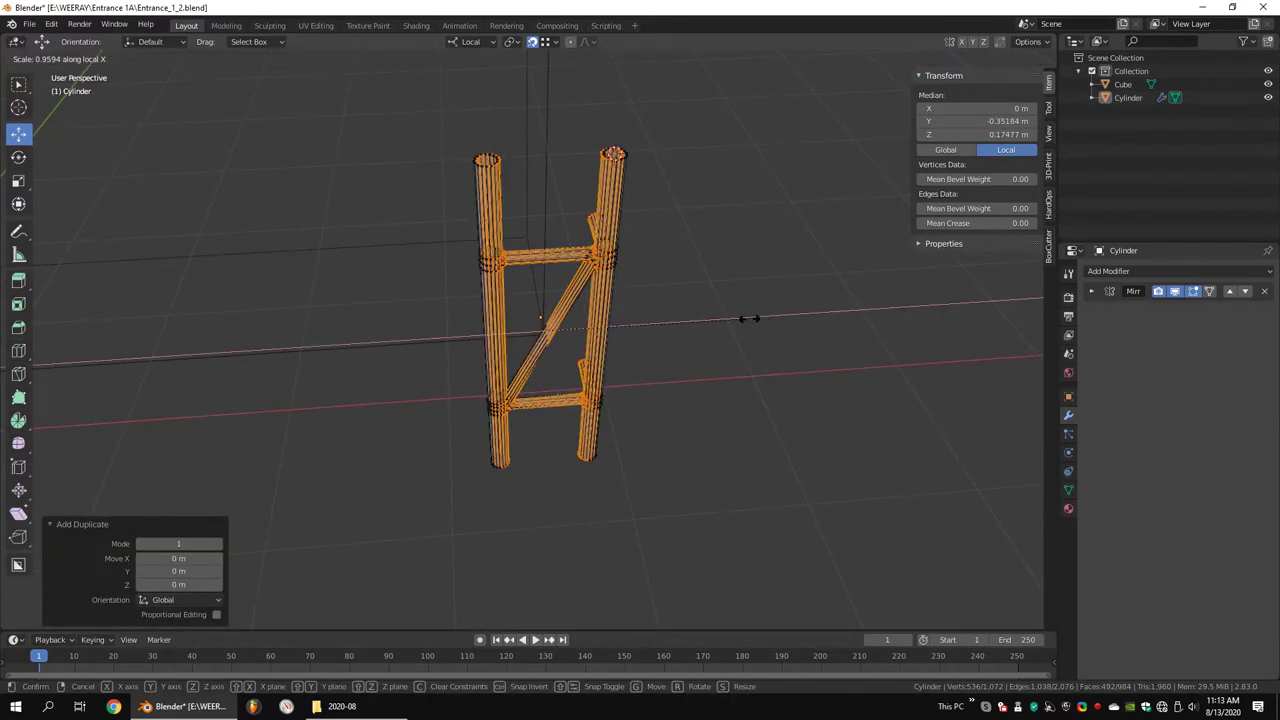
pyautogui.click(478, 147)
pyautogui.moveTo(478, 147); pyautogui.dragTo(512, 315, button='middle')
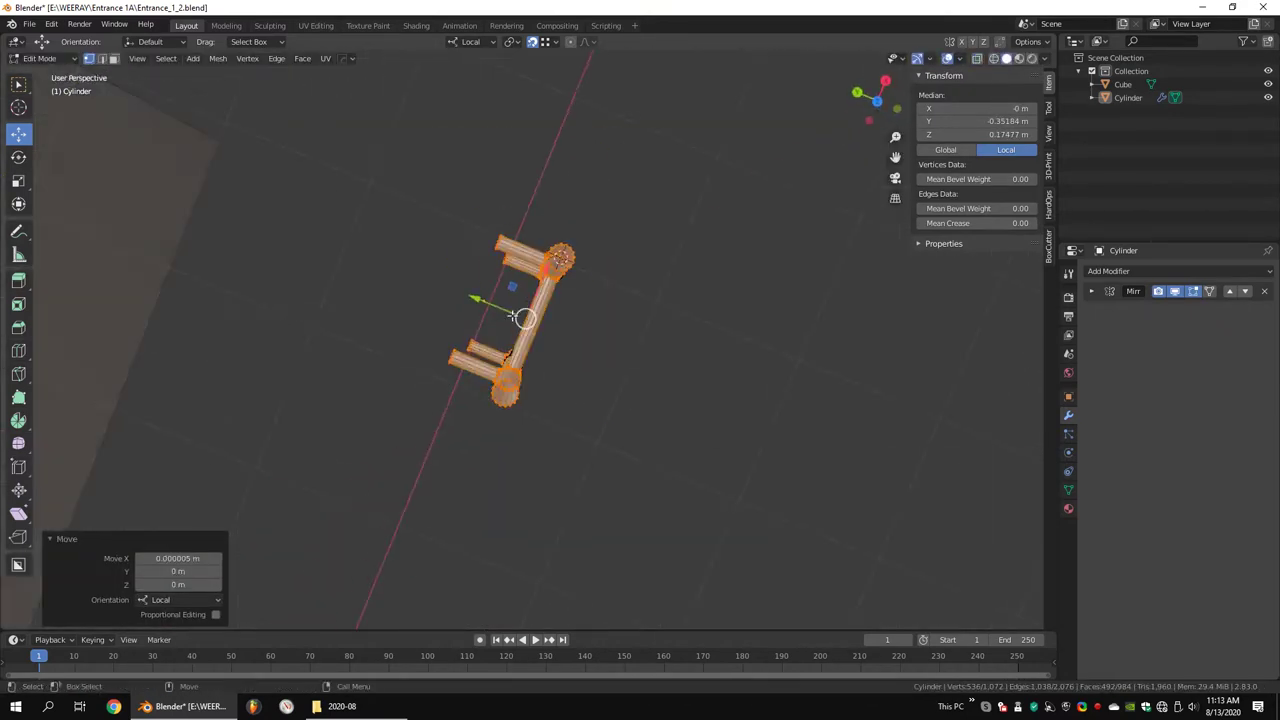
pyautogui.scroll(4, 740, 308)
pyautogui.press('s')
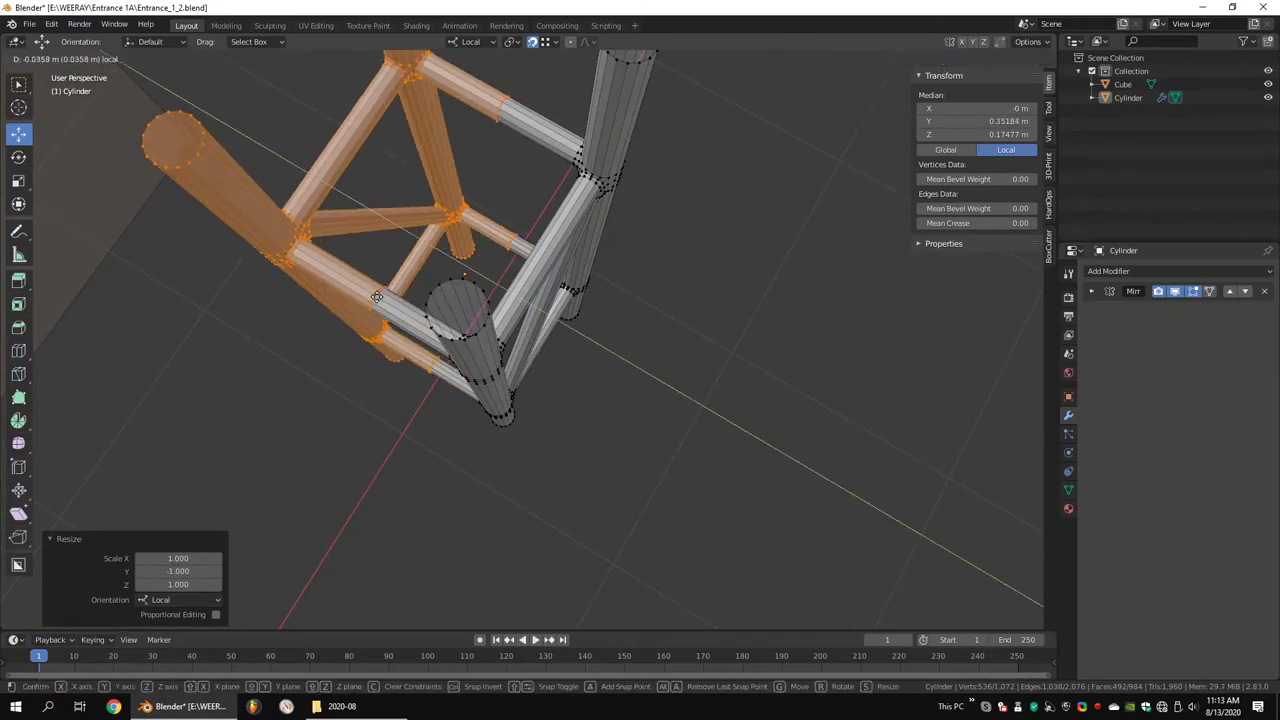
pyautogui.click(377, 297)
pyautogui.moveTo(377, 297)
pyautogui.keyDown('alt'); pyautogui.mouseDown(button='middle')
pyautogui.moveTo(560, 337)
pyautogui.moveTo(708, 337)
pyautogui.moveTo(650, 400)
pyautogui.moveTo(635, 313)
pyautogui.mouseUp(button='middle'); pyautogui.keyUp('alt')
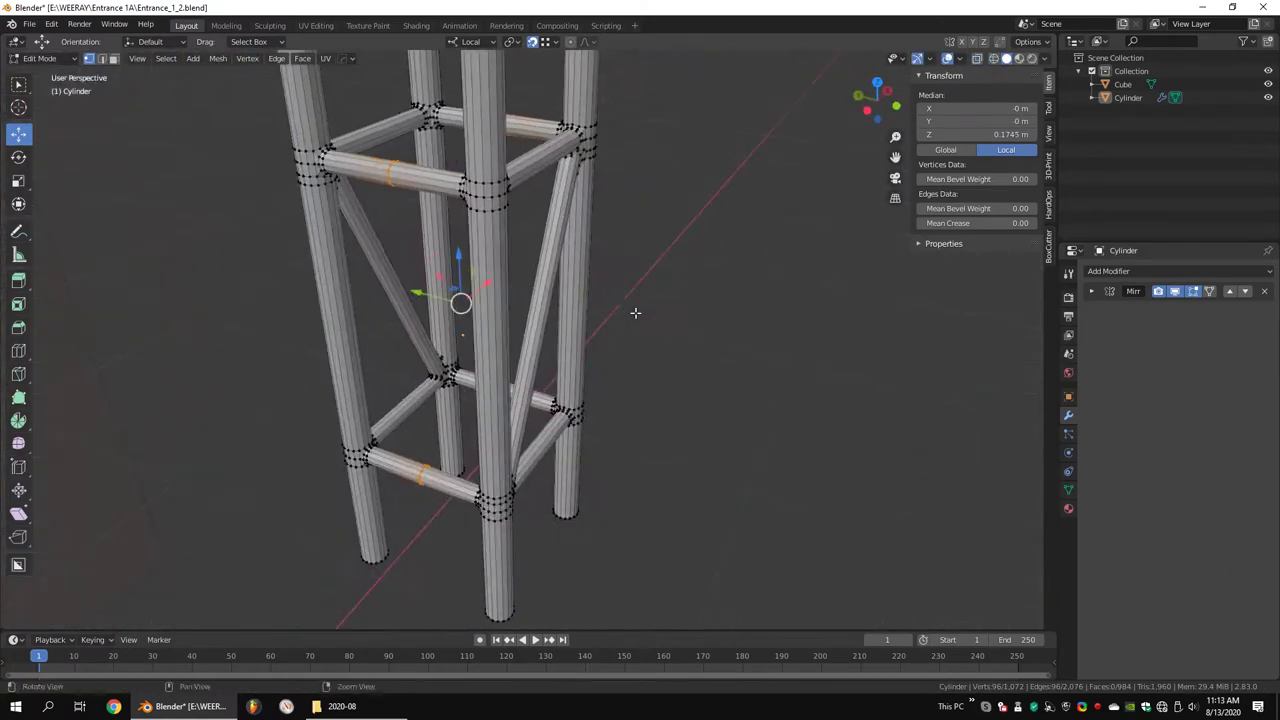
pyautogui.click(737, 286)
pyautogui.hotkey('alt', 'a')
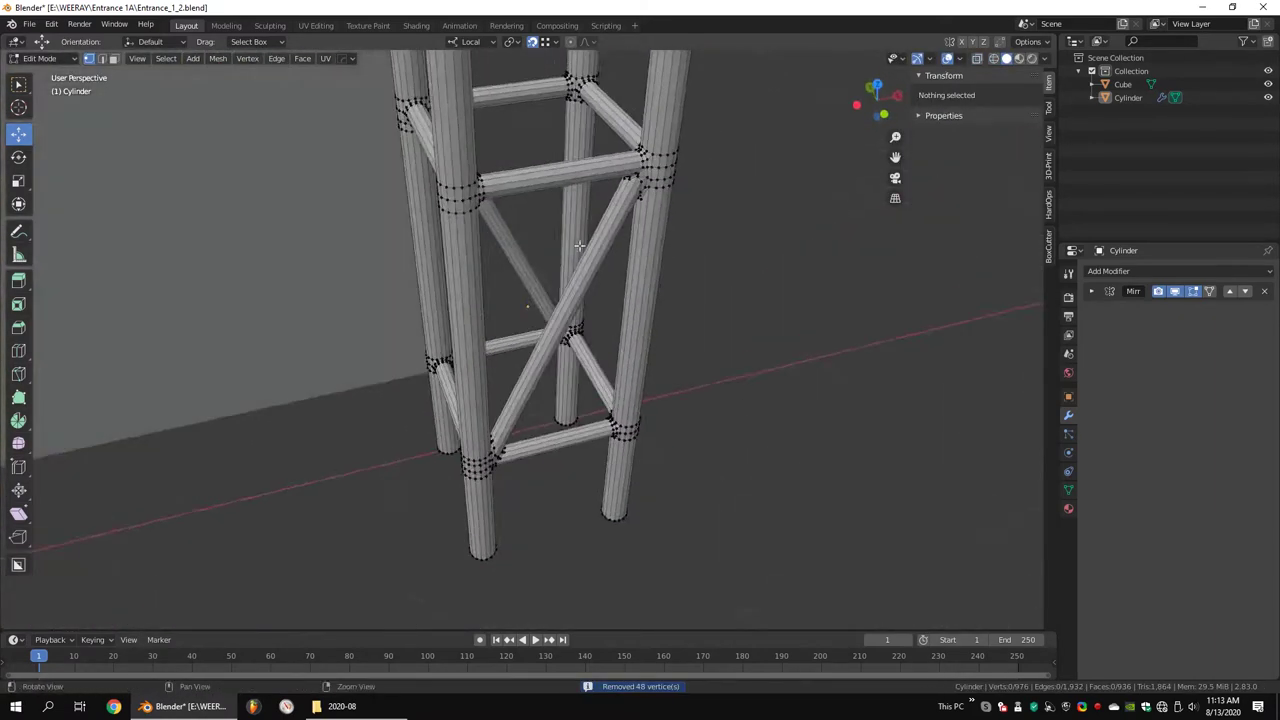
pyautogui.moveTo(737, 286)
pyautogui.mouseDown(button='middle')
pyautogui.moveTo(356, 244)
pyautogui.moveTo(714, 300)
pyautogui.moveTo(647, 300)
pyautogui.mouseUp(button='middle')
# Select the braced side frame and make a duplicate of it
pyautogui.scroll(6, 647, 300)
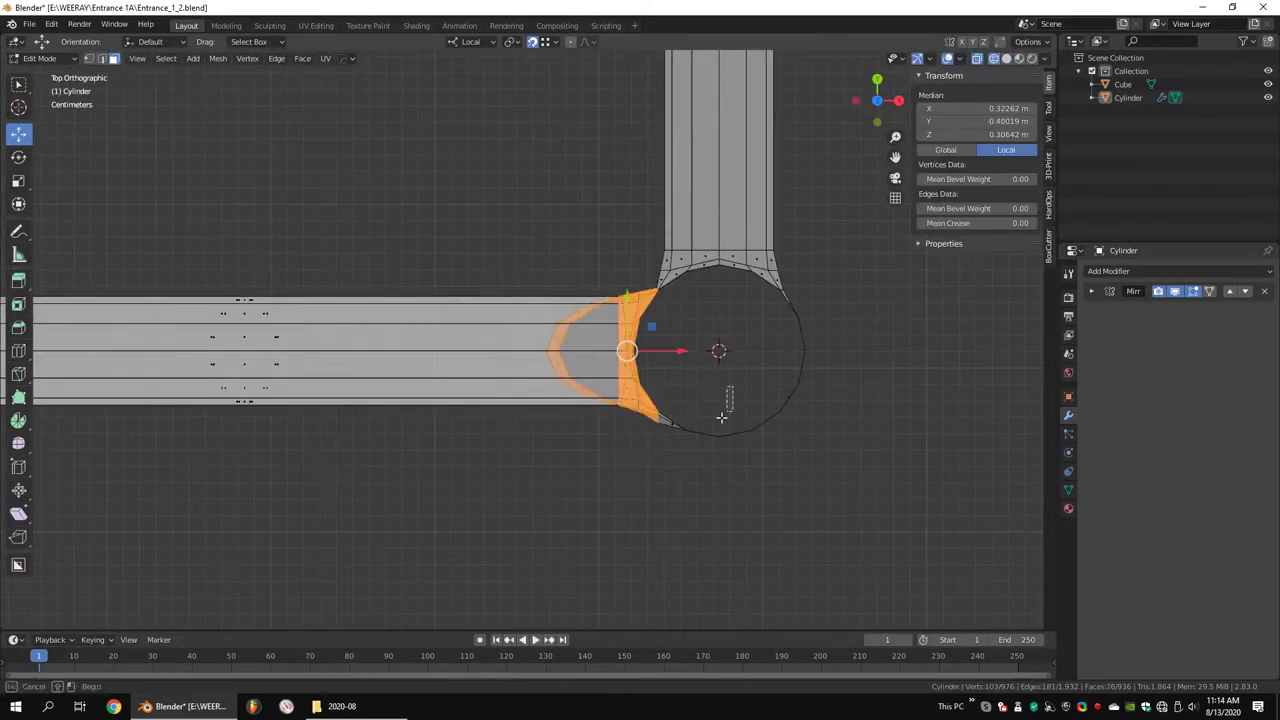
pyautogui.scroll(-5, 714, 382)
pyautogui.moveTo(563, 294); pyautogui.dragTo(314, 409)
pyautogui.scroll(5, 413, 313)
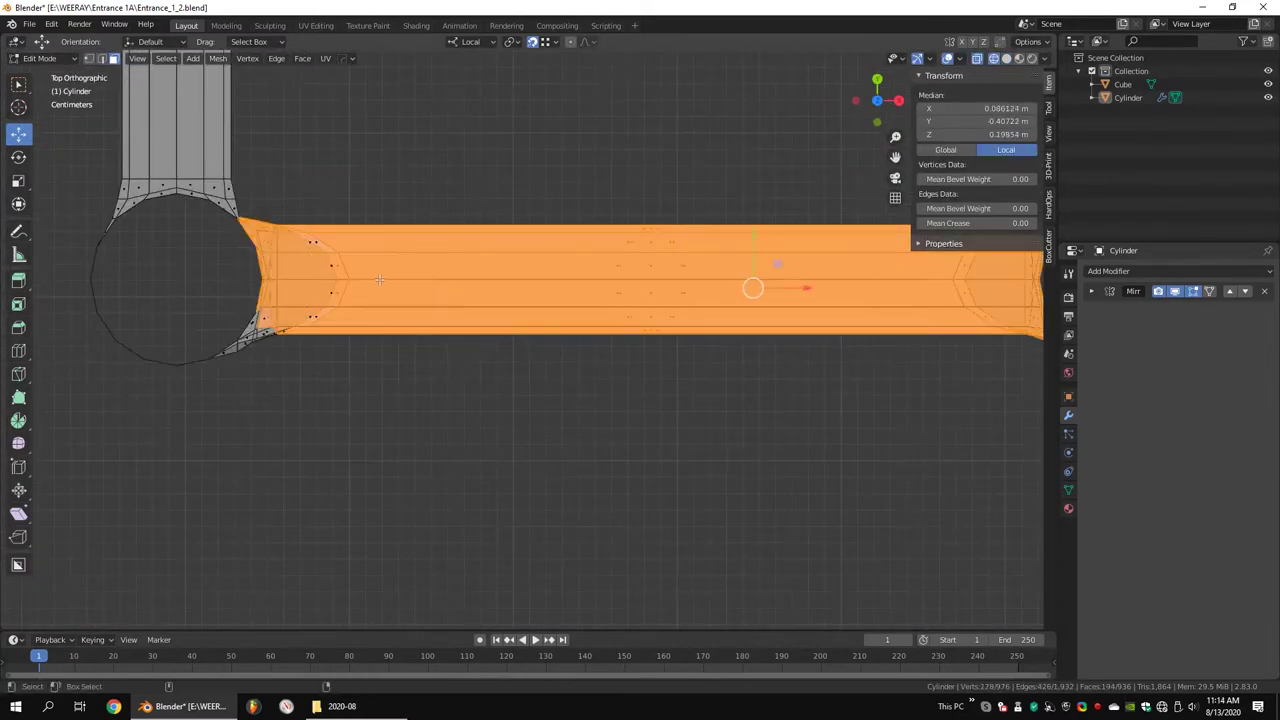
pyautogui.scroll(-5, 750, 251)
pyautogui.hotkey('alt', 'a')
pyautogui.moveTo(823, 234)
pyautogui.mouseDown(button='middle')
pyautogui.moveTo(623, 303)
pyautogui.moveTo(651, 289)
pyautogui.moveTo(634, 277)
pyautogui.moveTo(619, 286)
pyautogui.moveTo(642, 300)
pyautogui.mouseUp(button='middle')
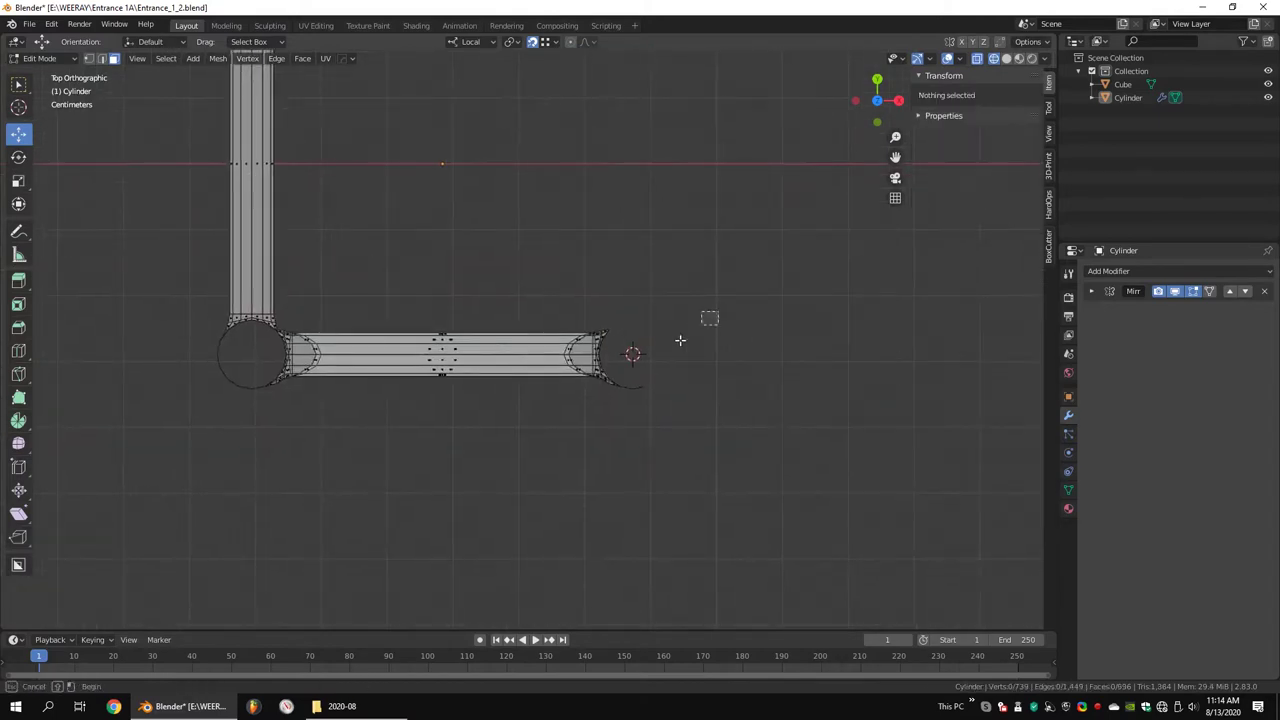
pyautogui.hotkey('shift', 'd')
pyautogui.press('Escape')
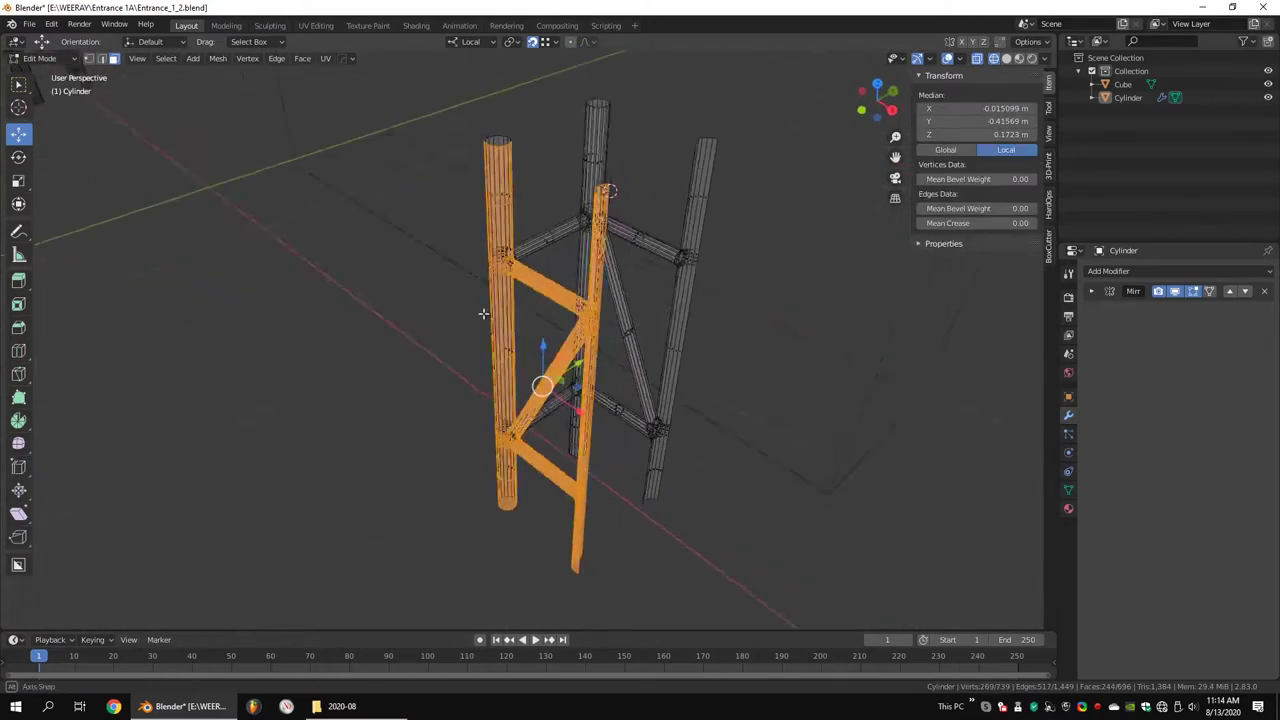
pyautogui.moveTo(284, 440); pyautogui.dragTo(784, 374, button='middle')
# Rotate the copied frame 90 degrees about the vertical Z axis
pyautogui.press('r')
pyautogui.press('z')
pyautogui.press('z')
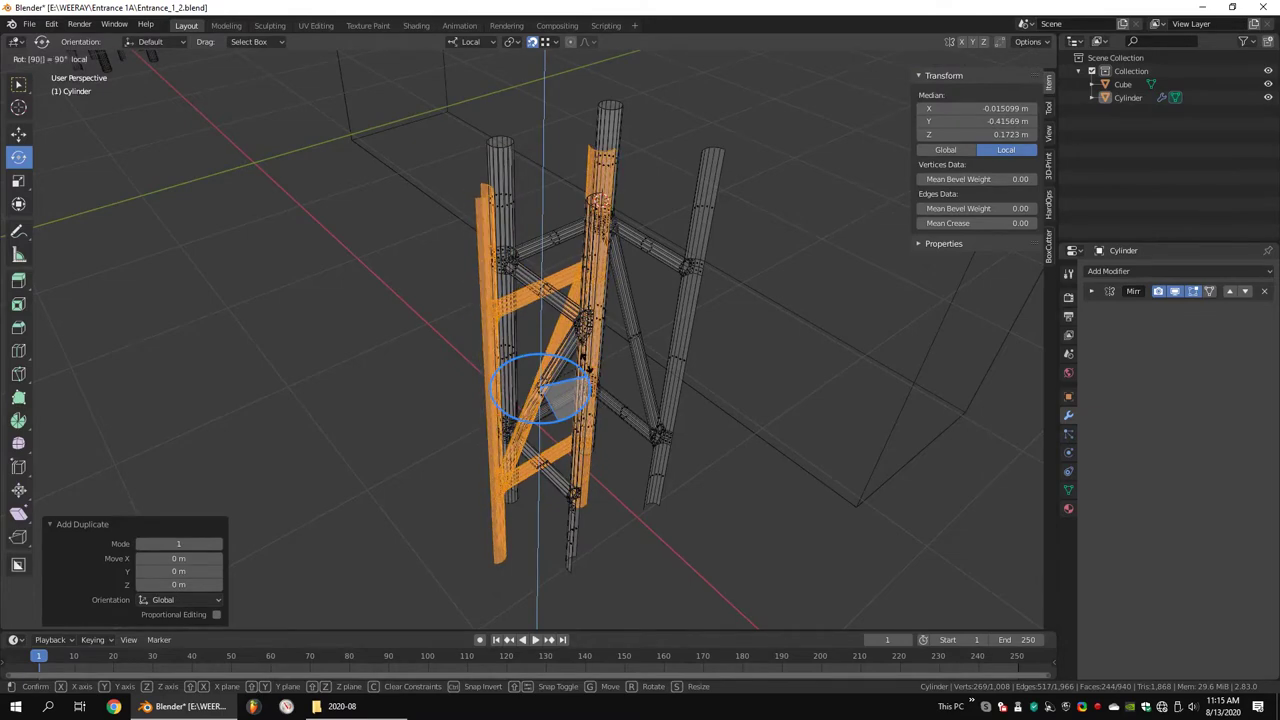
pyautogui.hotkey('shift', 'z')
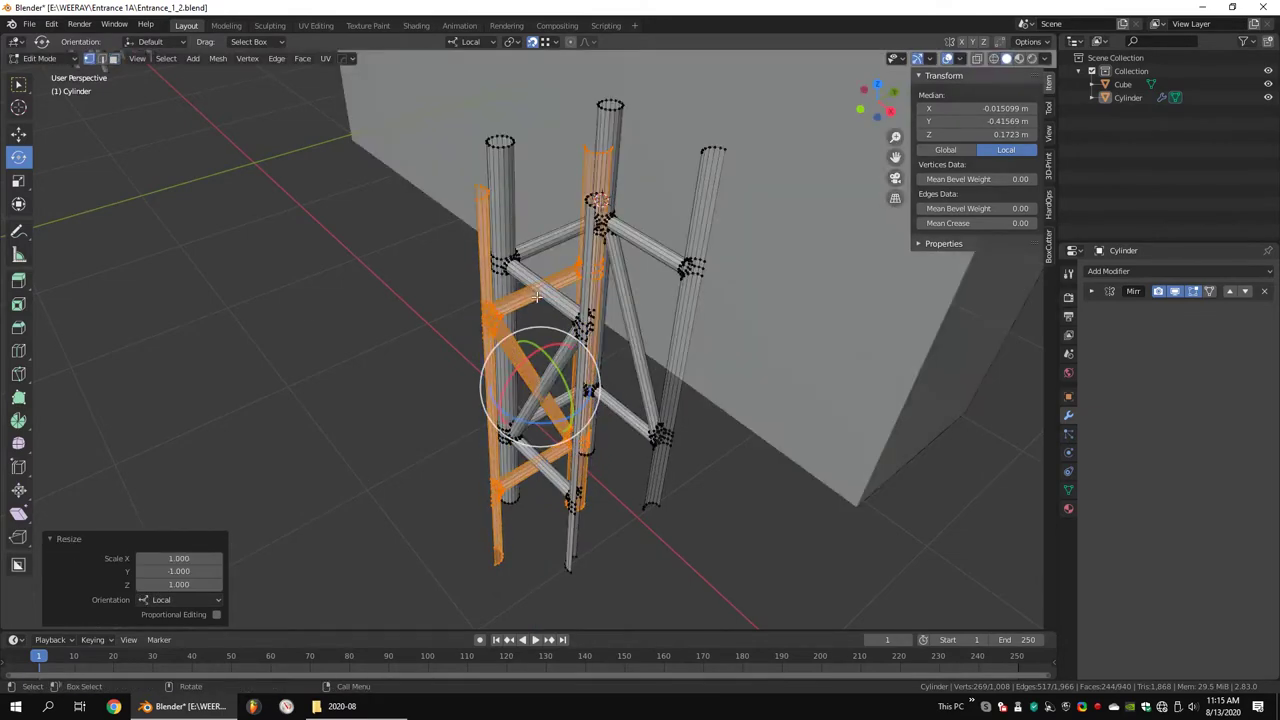
pyautogui.press('Escape')
pyautogui.hotkey('shift', 'z')
pyautogui.moveTo(617, 354); pyautogui.dragTo(640, 300, button='middle')
# From top view, slide the rotated copy sideways onto the corner posts
pyautogui.press('KP_7')
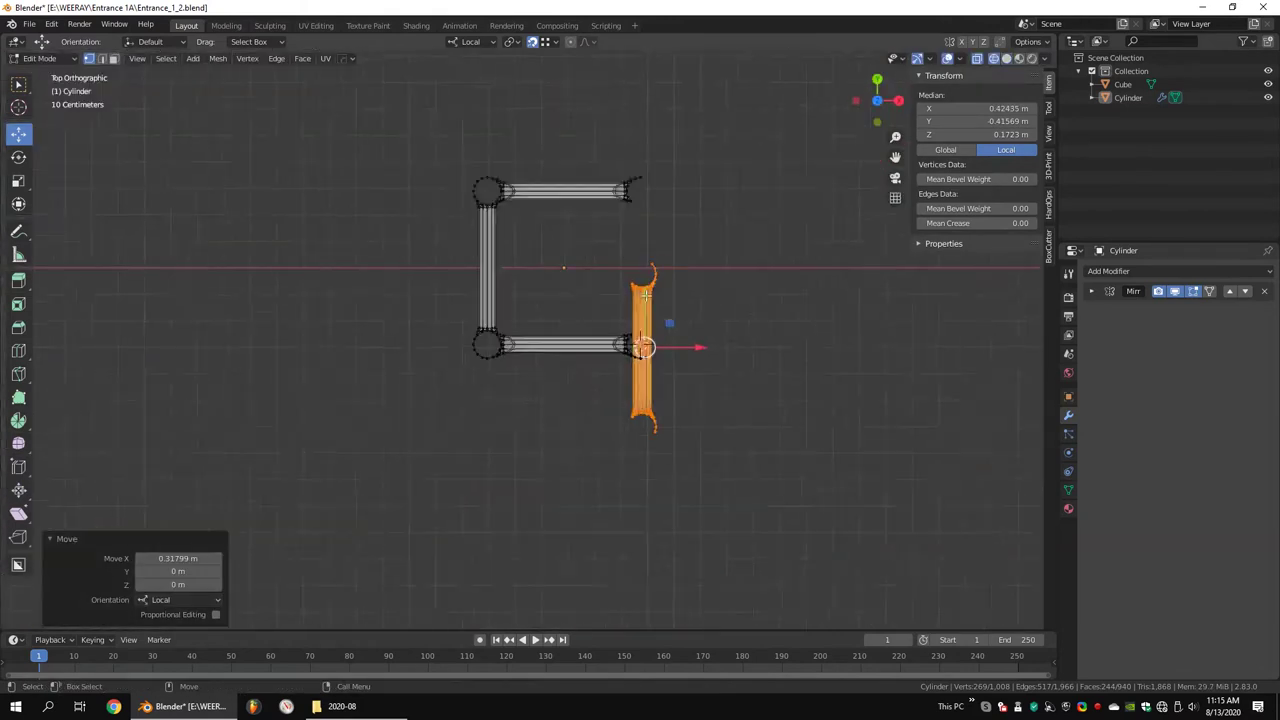
pyautogui.press('g')
pyautogui.press('y')
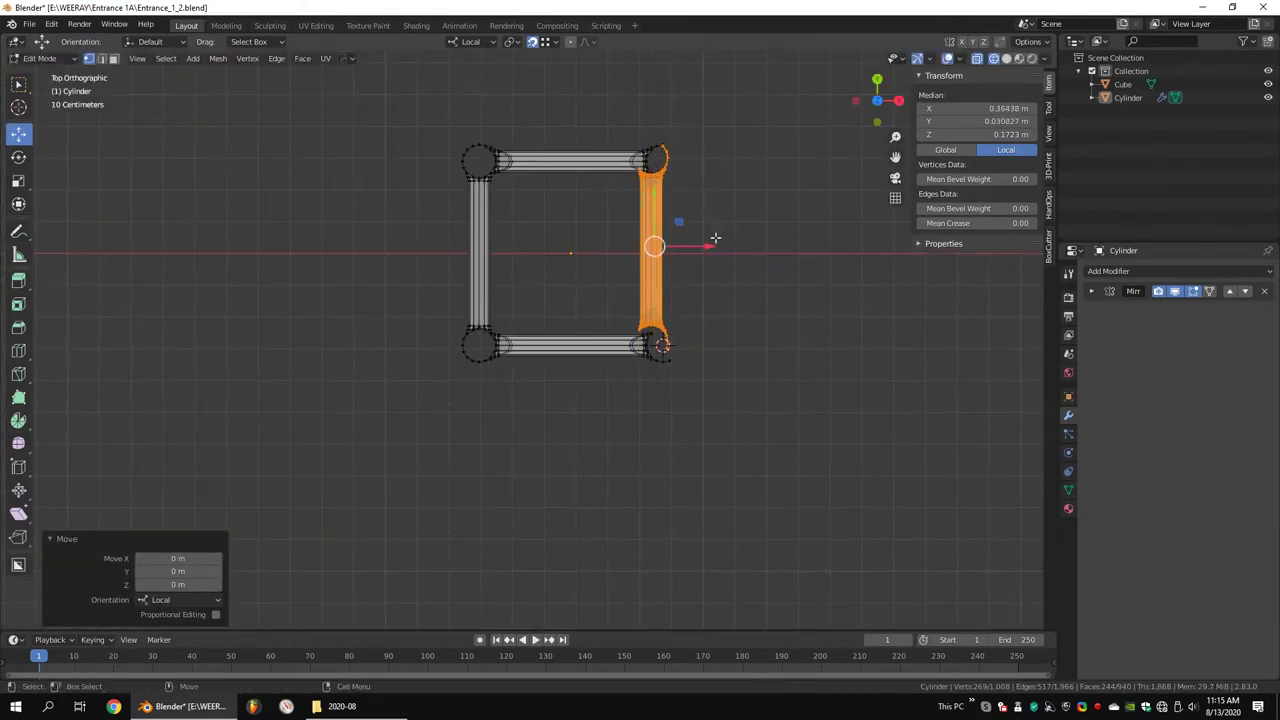
pyautogui.click(729, 251)
pyautogui.scroll(4, 700, 200)
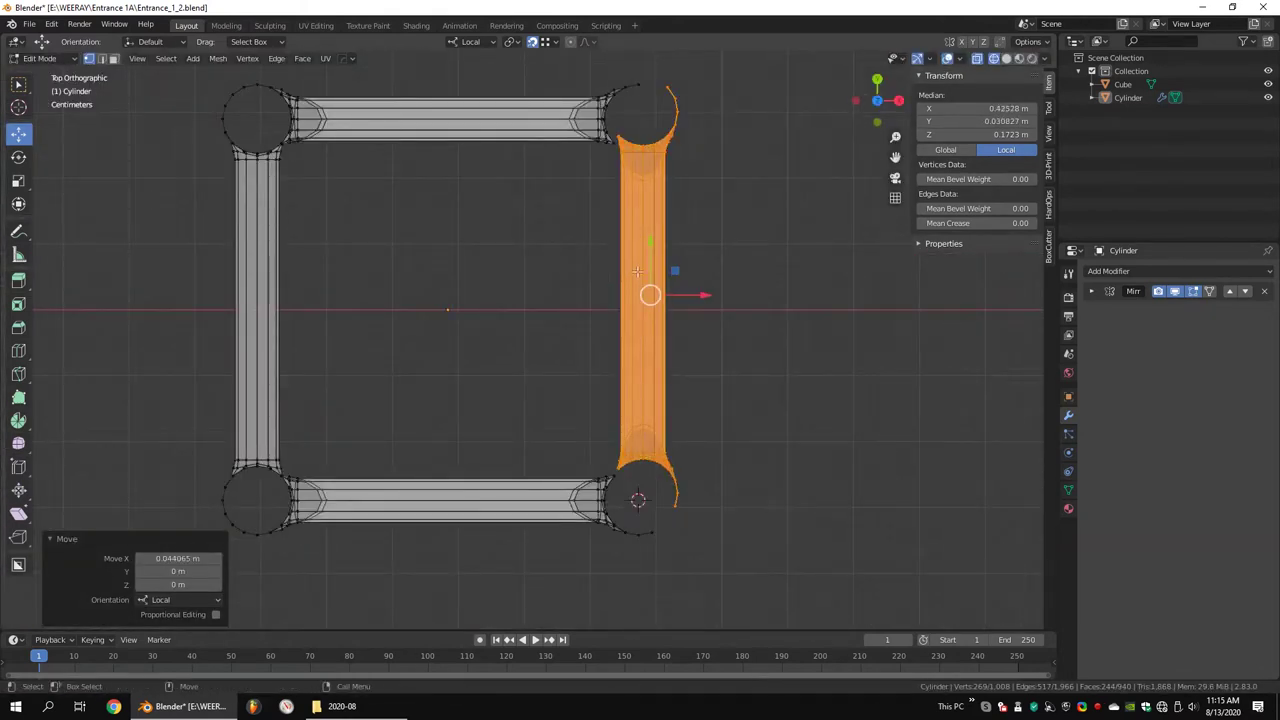
pyautogui.click(622, 482)
pyautogui.scroll(6, 624, 490)
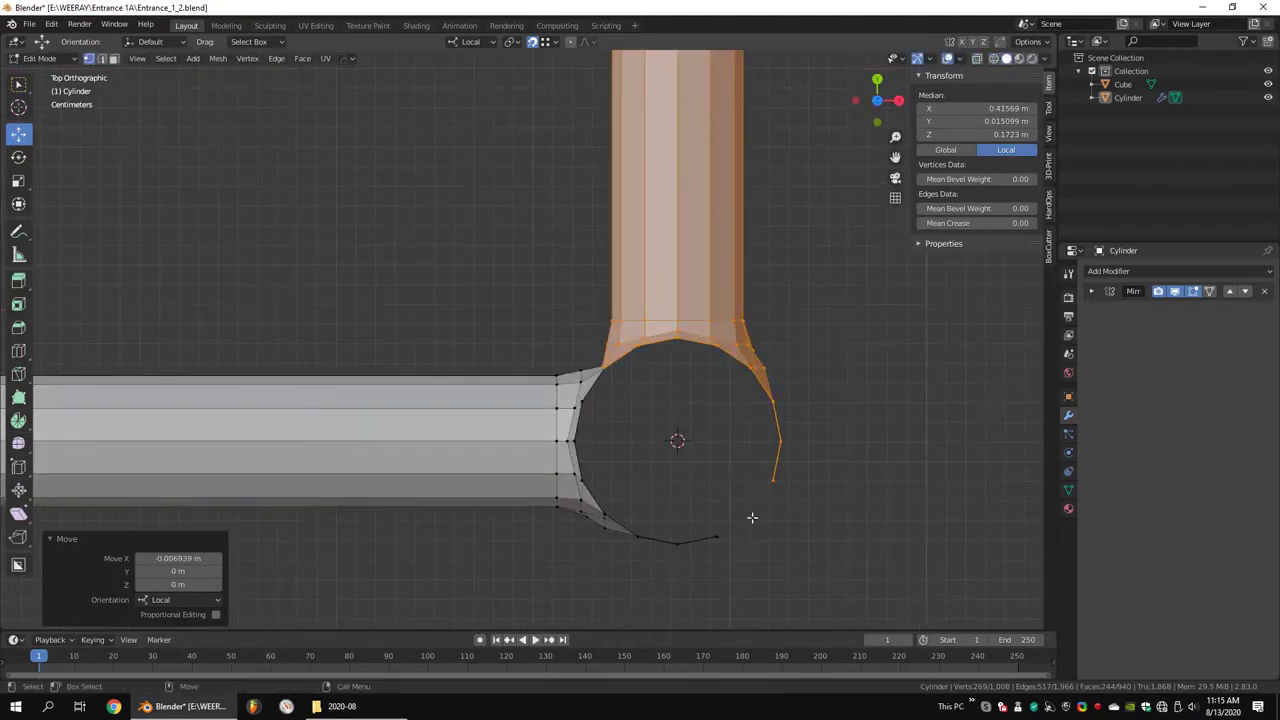
# Inspect the truss from the top and undo the trial edits on the right pillar
pyautogui.scroll(-5, 755, 470)
pyautogui.moveTo(763, 417); pyautogui.dragTo(614, 363, button='middle')
pyautogui.scroll(-4, 614, 363)
pyautogui.hotkey('alt', 'a')
pyautogui.moveTo(649, 309)
pyautogui.mouseDown(button='middle')
pyautogui.moveTo(617, 337)
pyautogui.moveTo(627, 288)
pyautogui.mouseUp(button='middle')
pyautogui.hotkey('ctrl', 'z')
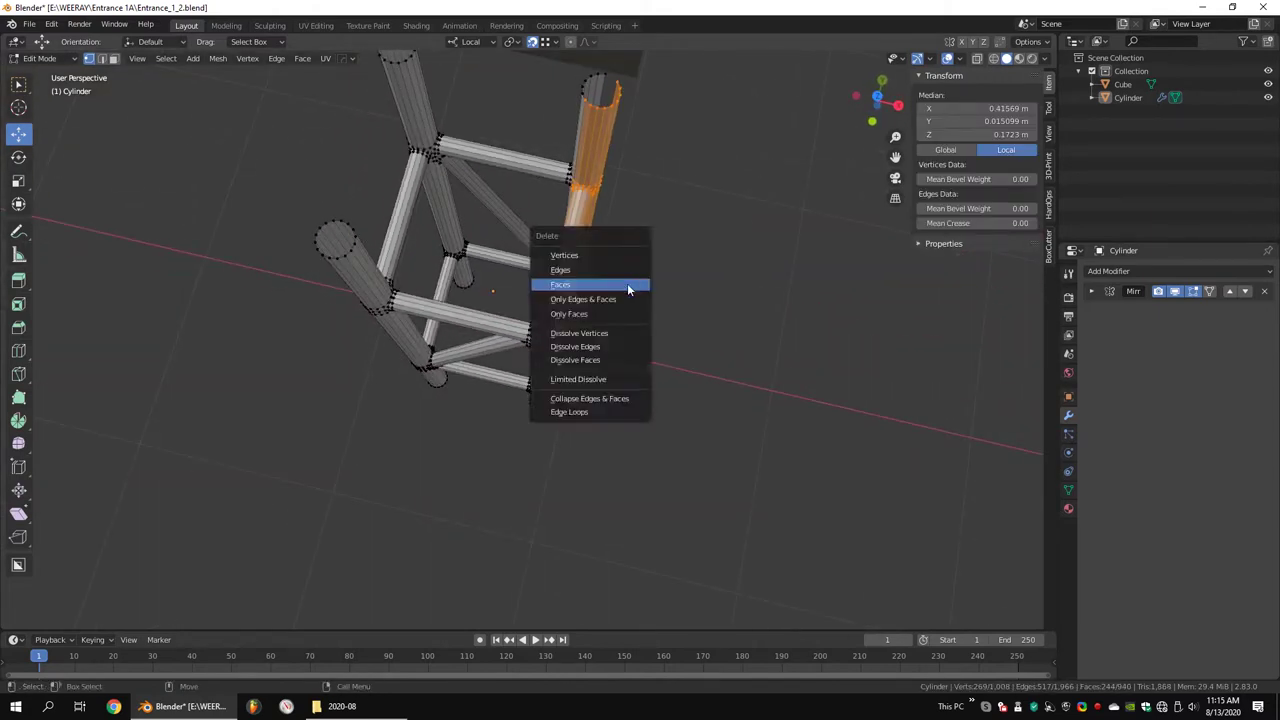
pyautogui.click(628, 289)
pyautogui.moveTo(505, 380); pyautogui.dragTo(505, 380)
pyautogui.press('KP_7')
pyautogui.scroll(6, 553, 359)
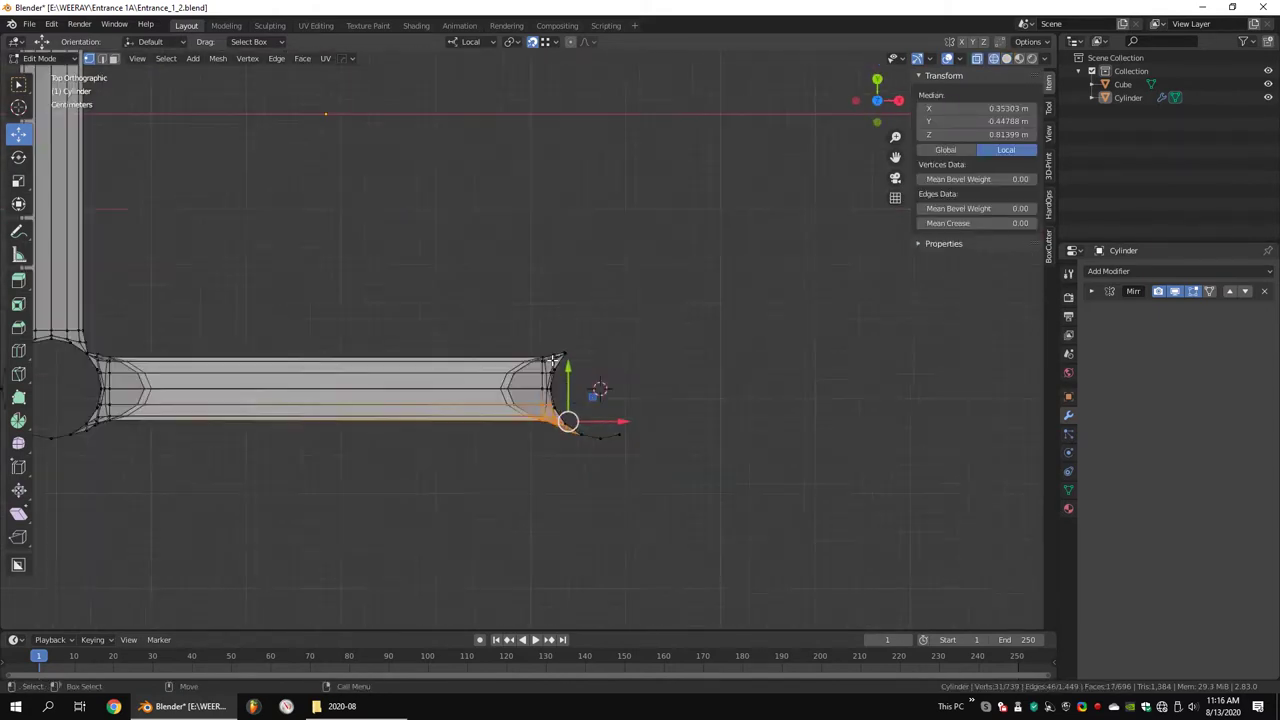
pyautogui.hotkey('ctrl', 'z')
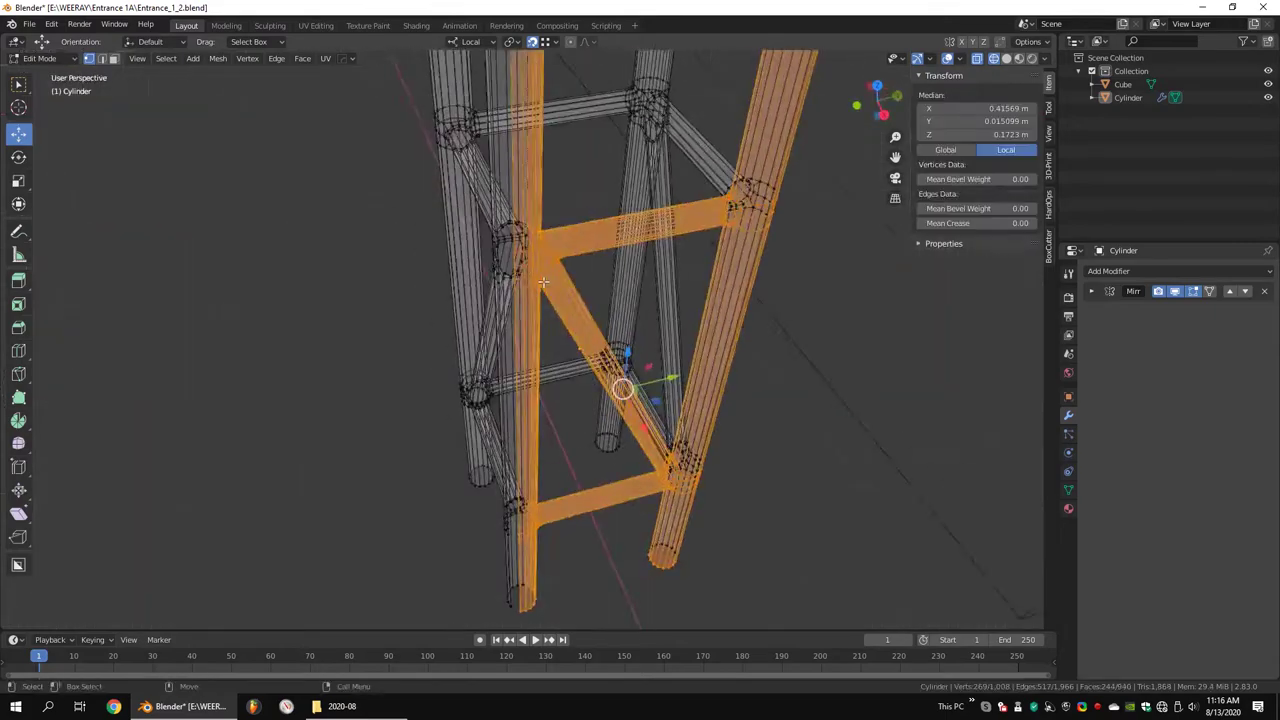
pyautogui.moveTo(634, 416); pyautogui.dragTo(580, 380, button='middle')
# Box-select the broken pillar and merge its overlapping vertices by distance
pyautogui.moveTo(661, 105); pyautogui.dragTo(505, 615)
pyautogui.rightClick(640, 271)
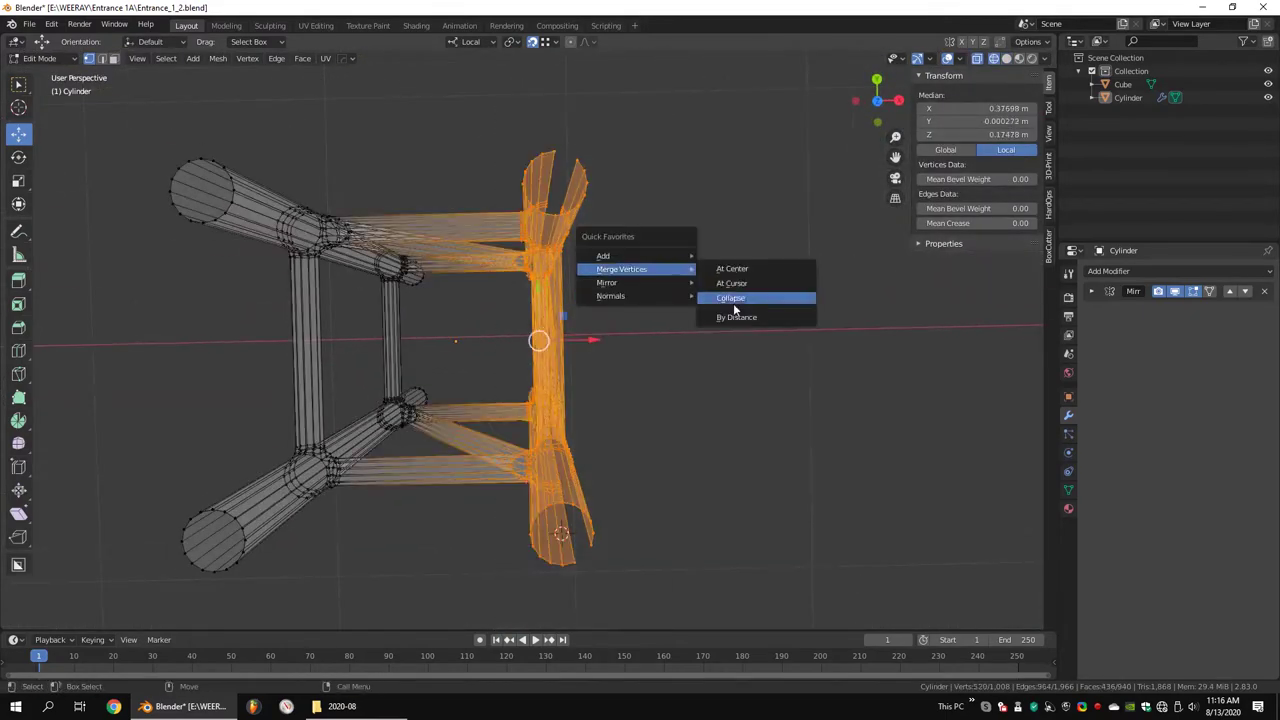
pyautogui.click(733, 303)
pyautogui.moveTo(733, 303)
pyautogui.mouseDown(button='middle')
pyautogui.moveTo(560, 350)
pyautogui.moveTo(528, 314)
pyautogui.mouseUp(button='middle')
pyautogui.click(598, 368)
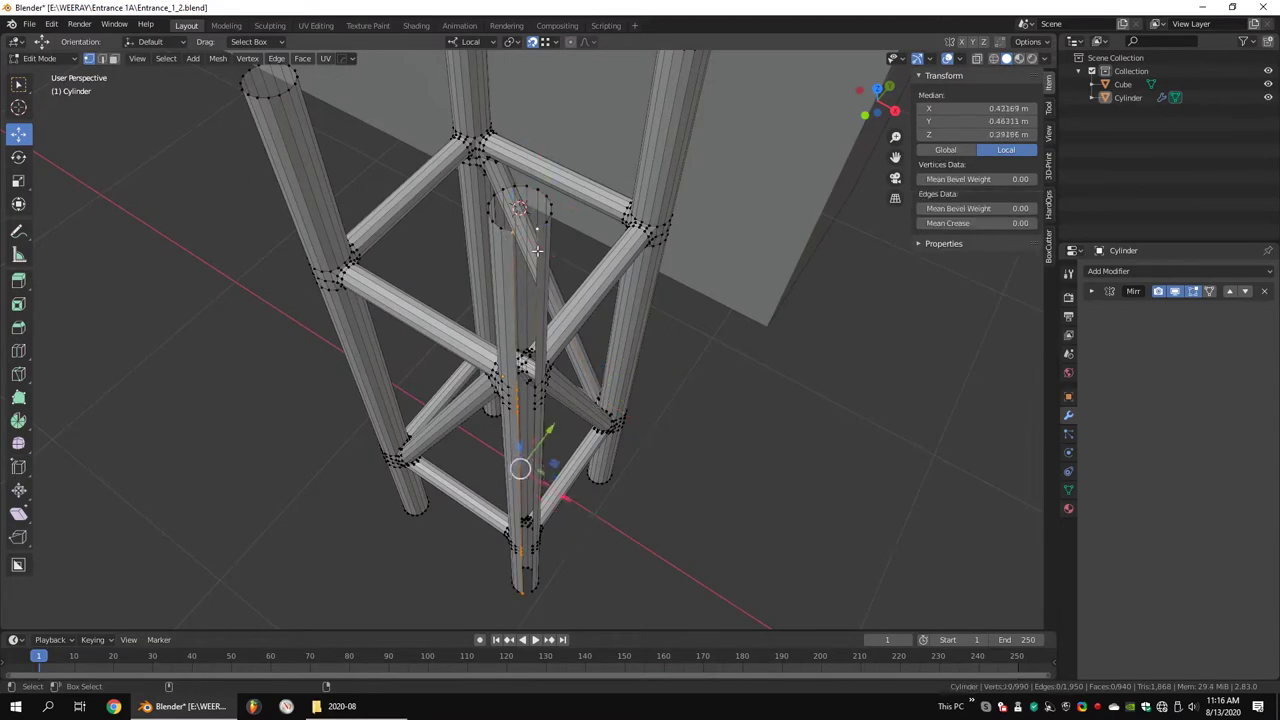
# Bridge the pillar's two open edge loops in edge select mode
pyautogui.moveTo(537, 251)
pyautogui.mouseDown(button='middle')
pyautogui.moveTo(667, 313)
pyautogui.moveTo(681, 354)
pyautogui.moveTo(557, 549)
pyautogui.moveTo(700, 314)
pyautogui.moveTo(555, 236)
pyautogui.mouseUp(button='middle')
pyautogui.press('2')
pyautogui.rightClick(667, 313)
pyautogui.click(667, 310)
# Select another pillar's top loop and view it straight down from above
pyautogui.click(557, 549)
pyautogui.click(555, 236)
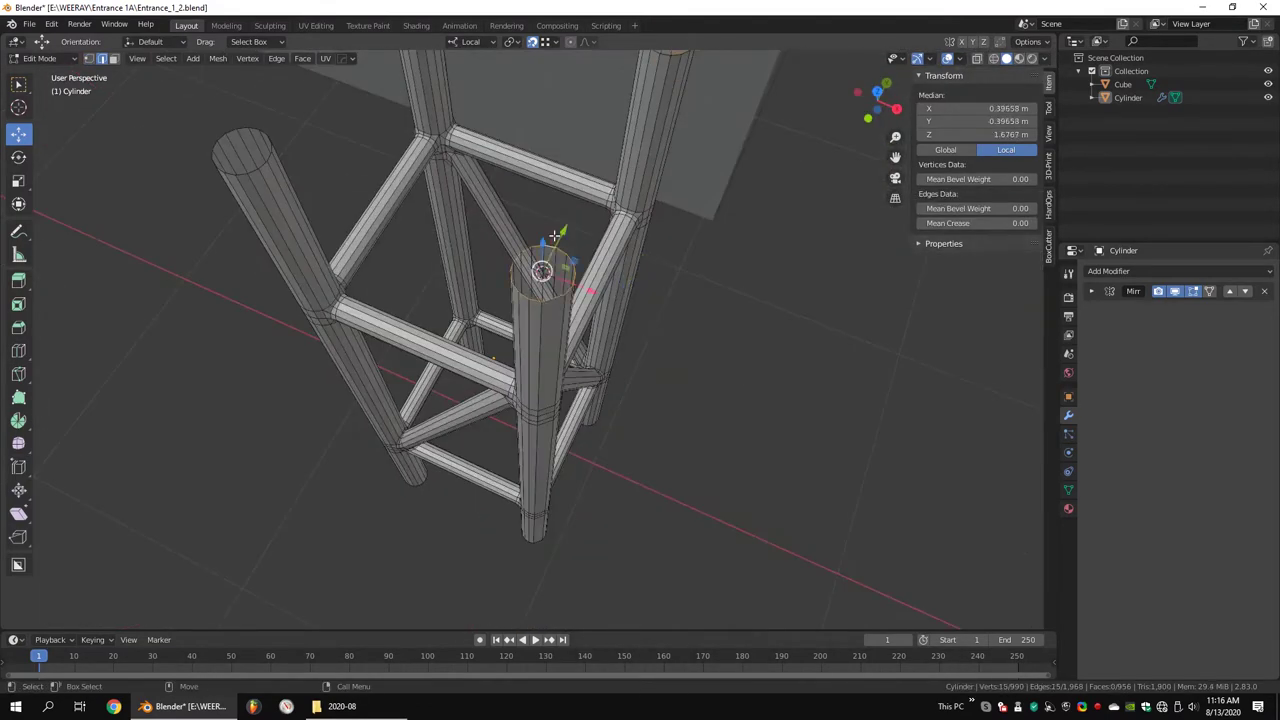
pyautogui.press('KP_Decimal')
pyautogui.press('KP_1')
pyautogui.press('KP_7')
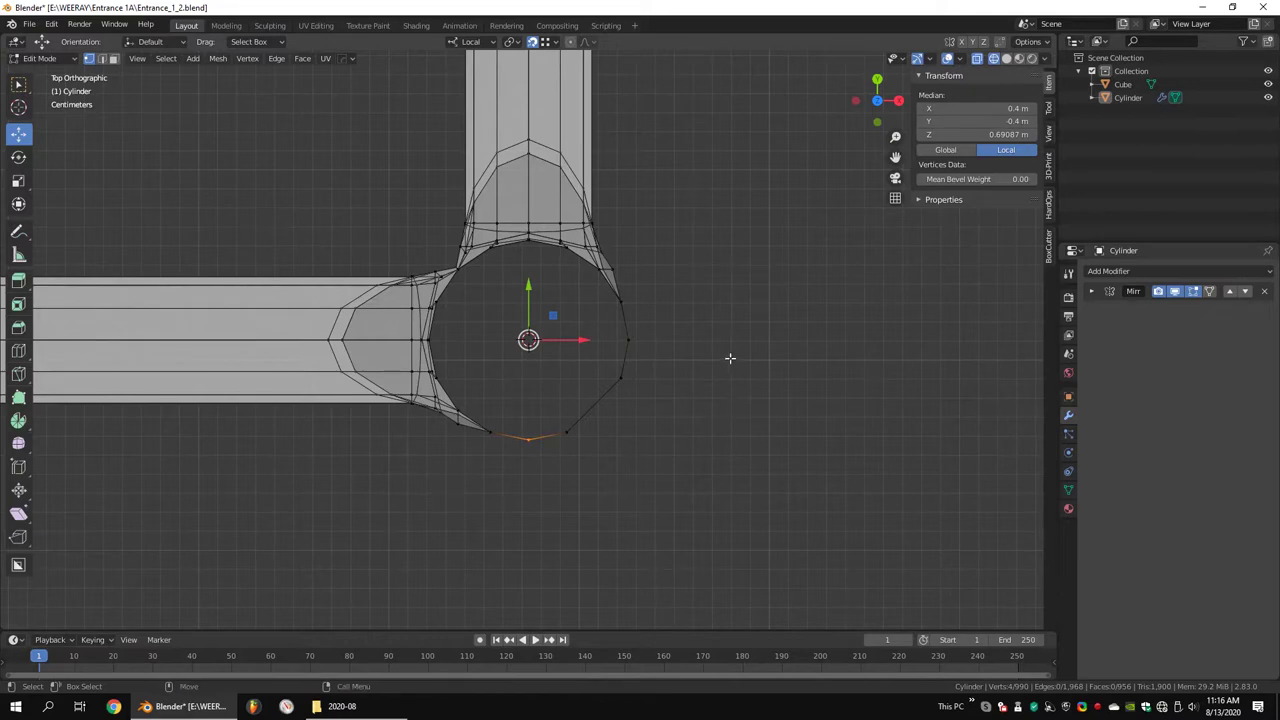
pyautogui.moveTo(730, 358)
pyautogui.mouseDown(button='middle')
pyautogui.moveTo(574, 337)
pyautogui.moveTo(551, 366)
pyautogui.moveTo(586, 354)
pyautogui.moveTo(306, 308)
pyautogui.moveTo(362, 267)
pyautogui.mouseUp(button='middle')
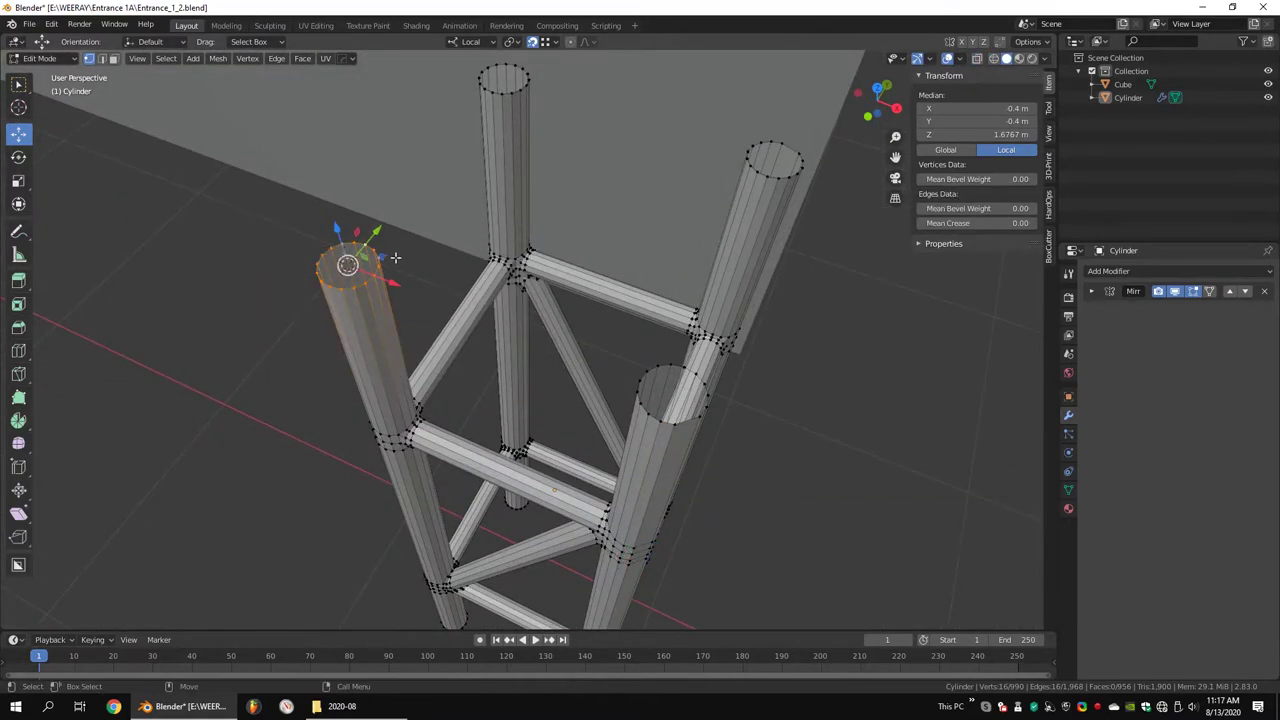
# Separate the selected cap into its own object and give it a Mirror modifier
pyautogui.rightClick(399, 175)
pyautogui.click(471, 449)
pyautogui.click(1135, 111)
pyautogui.click(1110, 271)
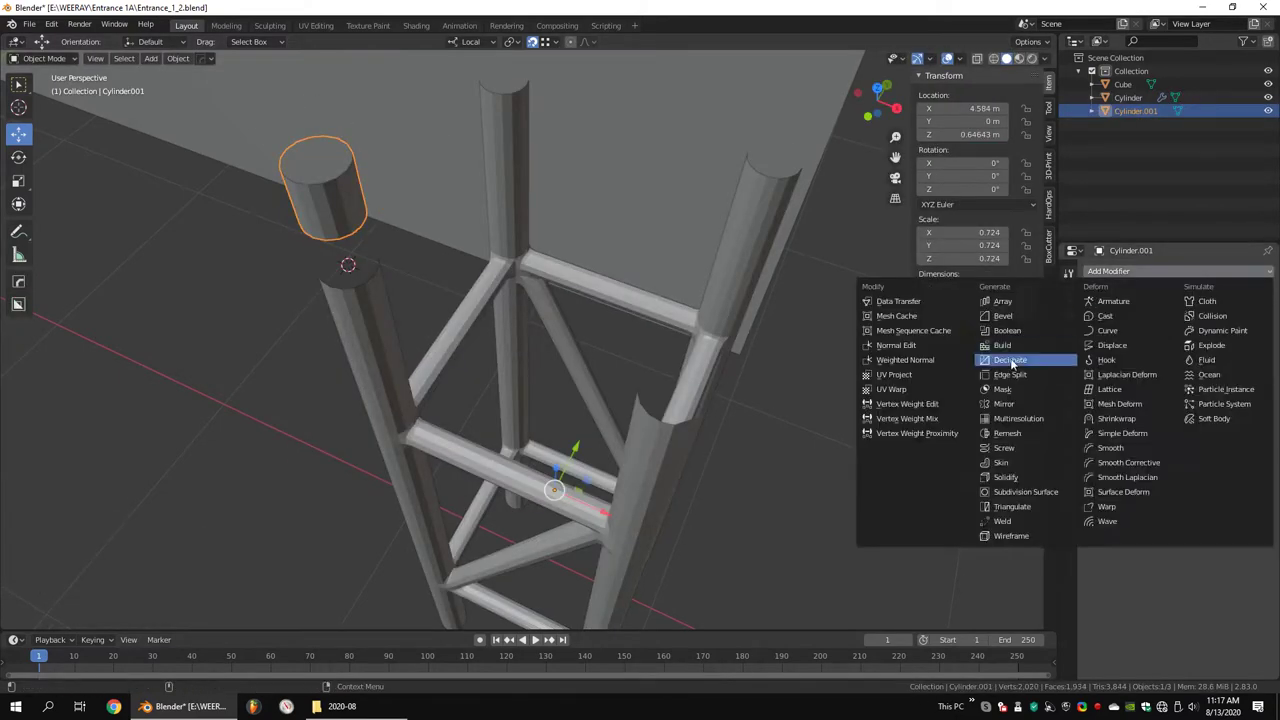
pyautogui.click(1010, 407)
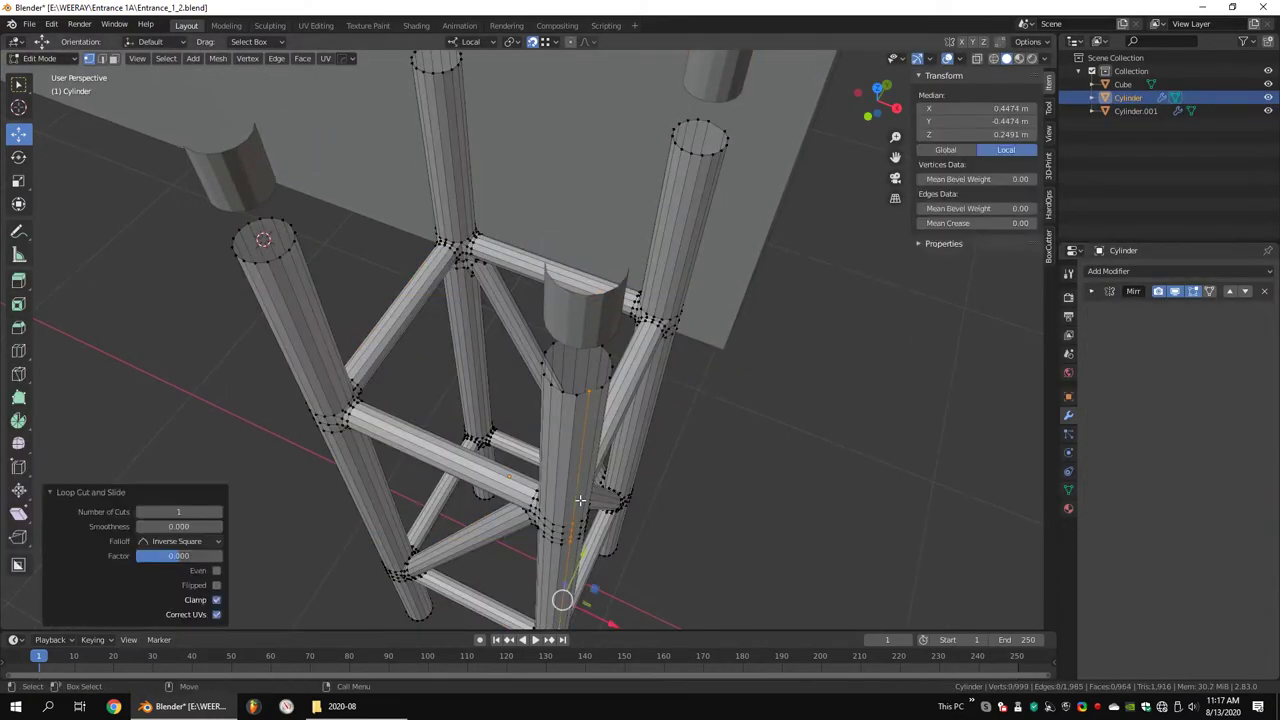
# Nudge the selected geometry slightly along the X axis
pyautogui.moveTo(500, 330); pyautogui.dragTo(556, 285, button='middle')
pyautogui.press('g')
pyautogui.press('x')
pyautogui.click(582, 311)
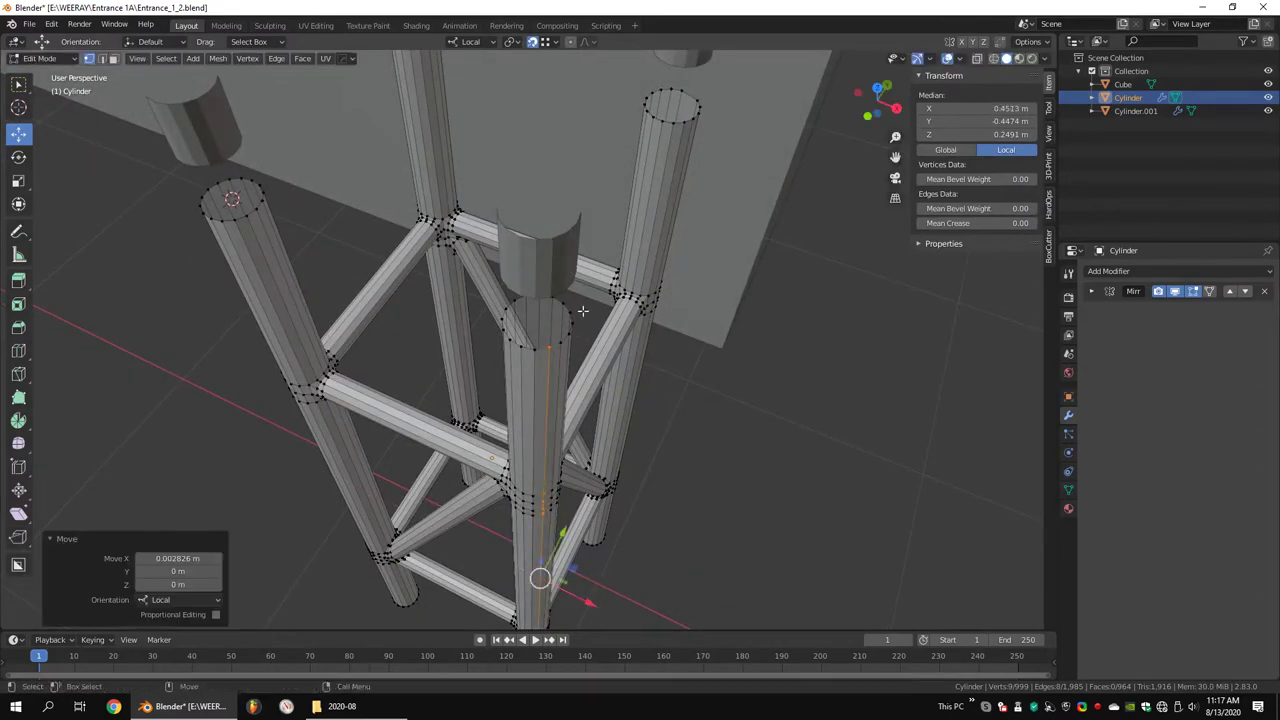
# Add a loop cut around the central pillar
pyautogui.moveTo(553, 240); pyautogui.dragTo(351, 457, button='middle')
pyautogui.hotkey('ctrl', 'r')
pyautogui.click(560, 360)
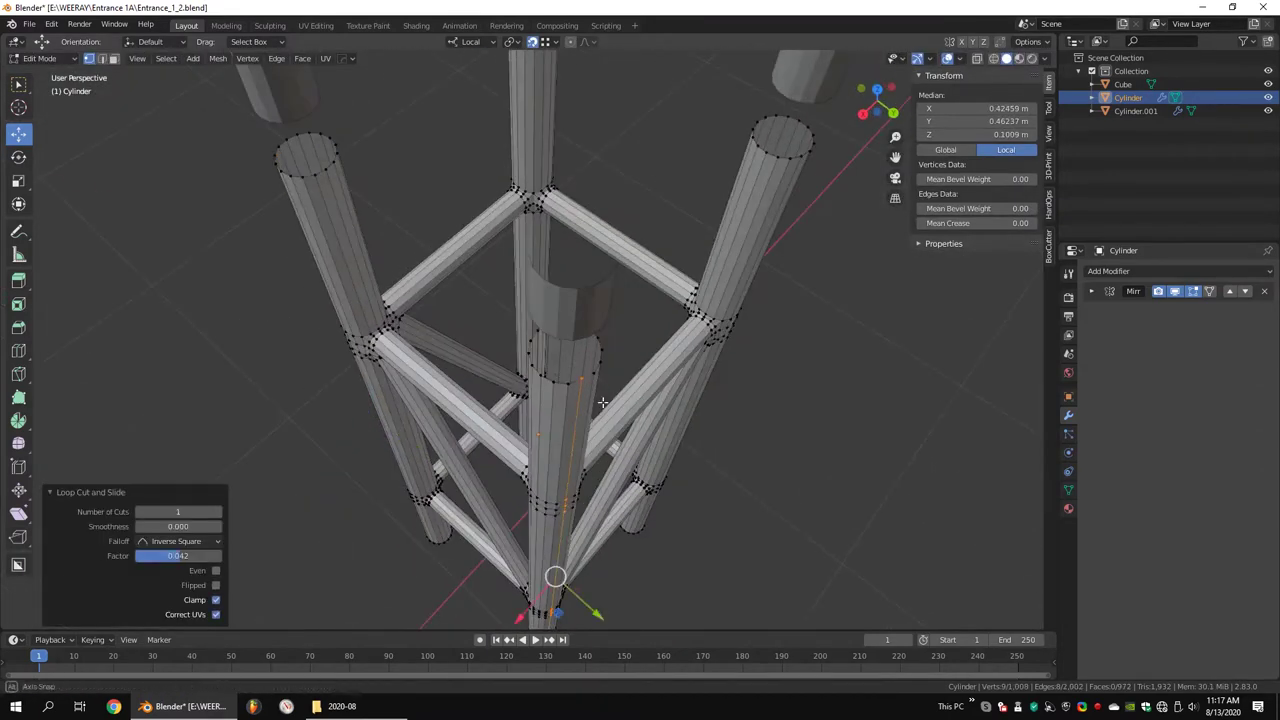
pyautogui.click(592, 338)
# In Object Mode, delete the separated cap piece Cylinder.001
pyautogui.moveTo(592, 338); pyautogui.dragTo(580, 220, button='middle')
pyautogui.press('Tab')
pyautogui.click(580, 222)
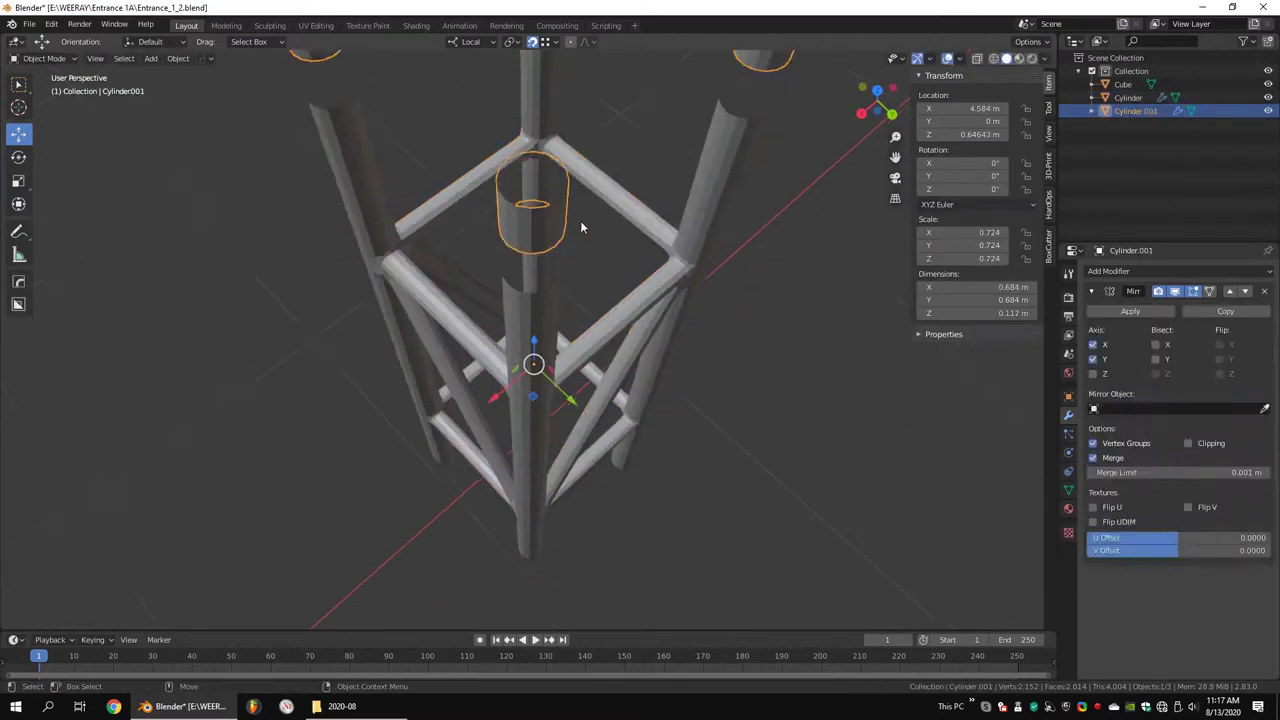
pyautogui.press('Delete')
# Select and frame the truss cylinder, then edit it from the top view
pyautogui.click(502, 328)
pyautogui.press('KP_Decimal')
pyautogui.press('Tab')
pyautogui.press('KP_7')
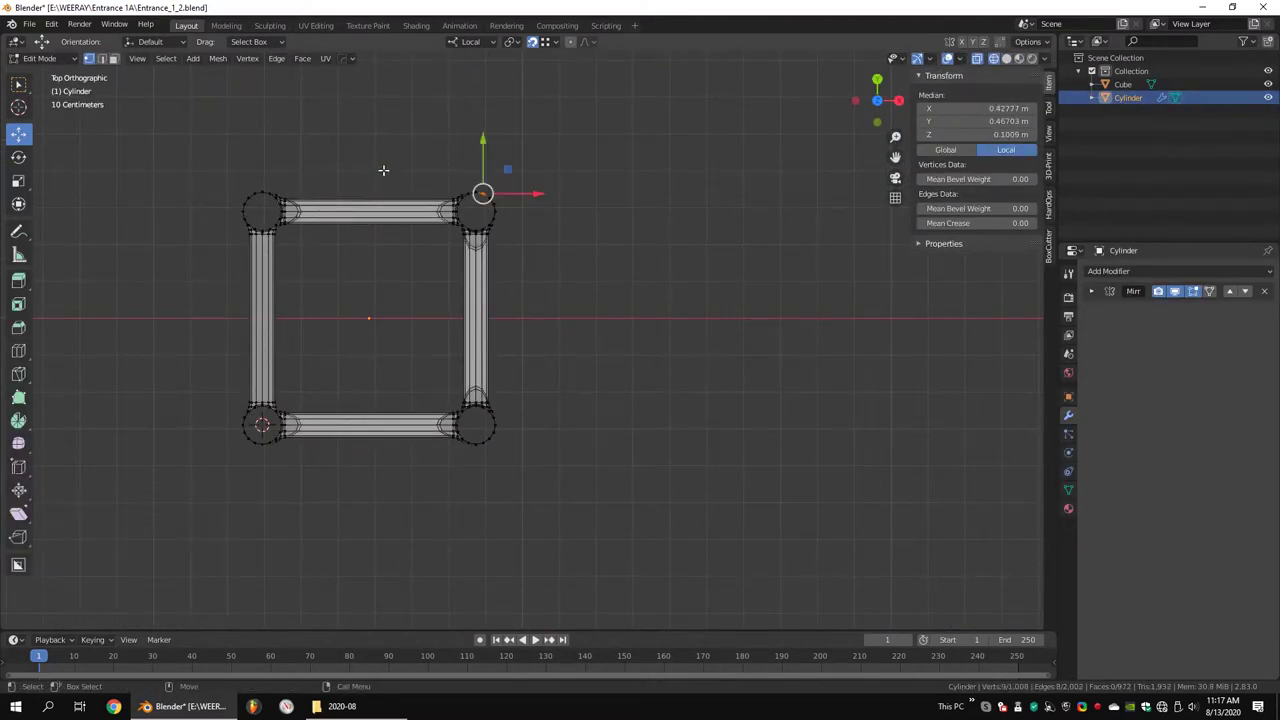
pyautogui.keyDown('shift'); pyautogui.moveTo(383, 170); pyautogui.dragTo(440, 173, button='middle'); pyautogui.keyUp('shift')
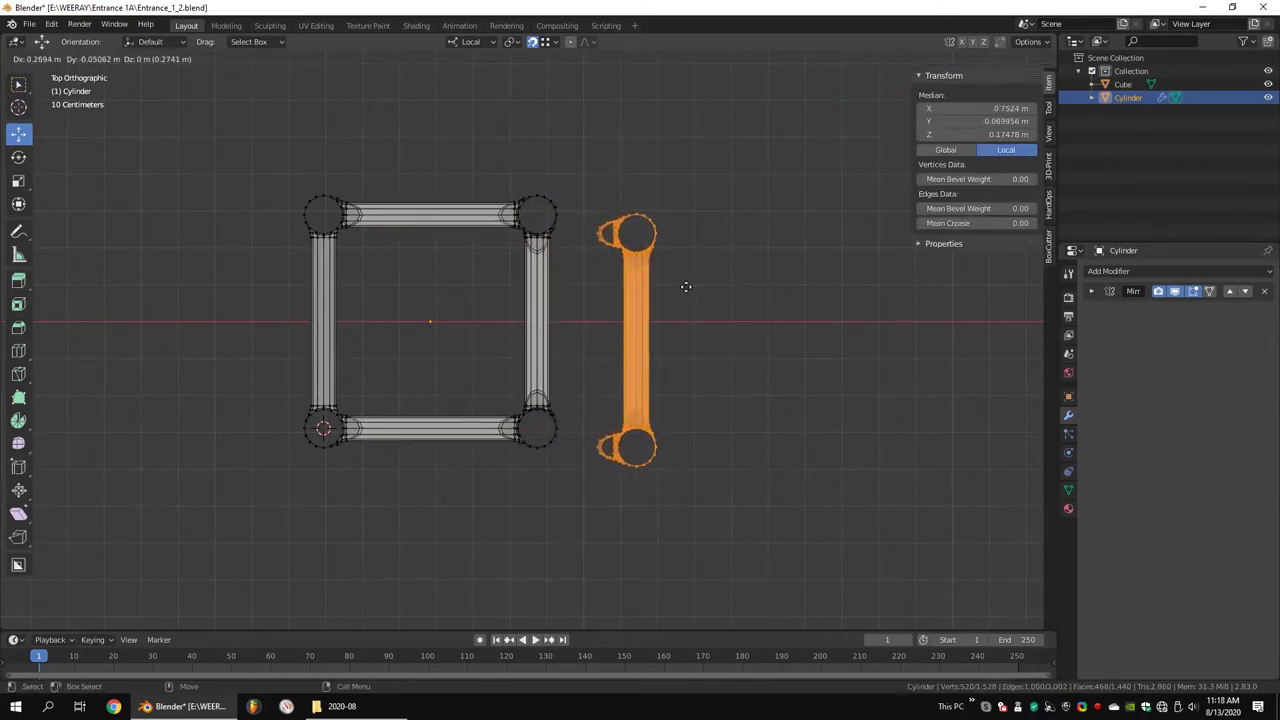
# Place the copied side frame along X, then cancel the pending resize
pyautogui.press('x')
pyautogui.click(694, 323)
pyautogui.moveTo(694, 323); pyautogui.dragTo(686, 280, button='middle')
pyautogui.scroll(3, 770, 305)
pyautogui.press('s')
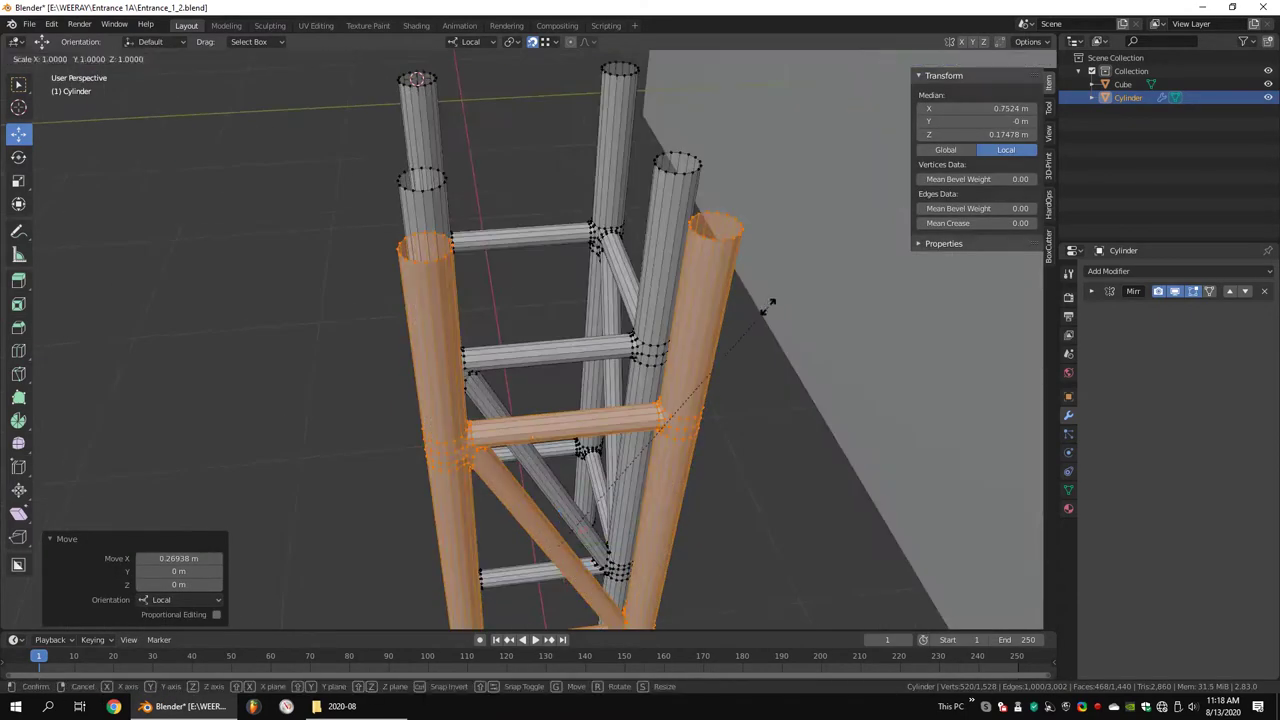
pyautogui.moveTo(768, 307); pyautogui.dragTo(751, 380, button='middle')
pyautogui.rightClick(643, 423)
pyautogui.click(643, 423)
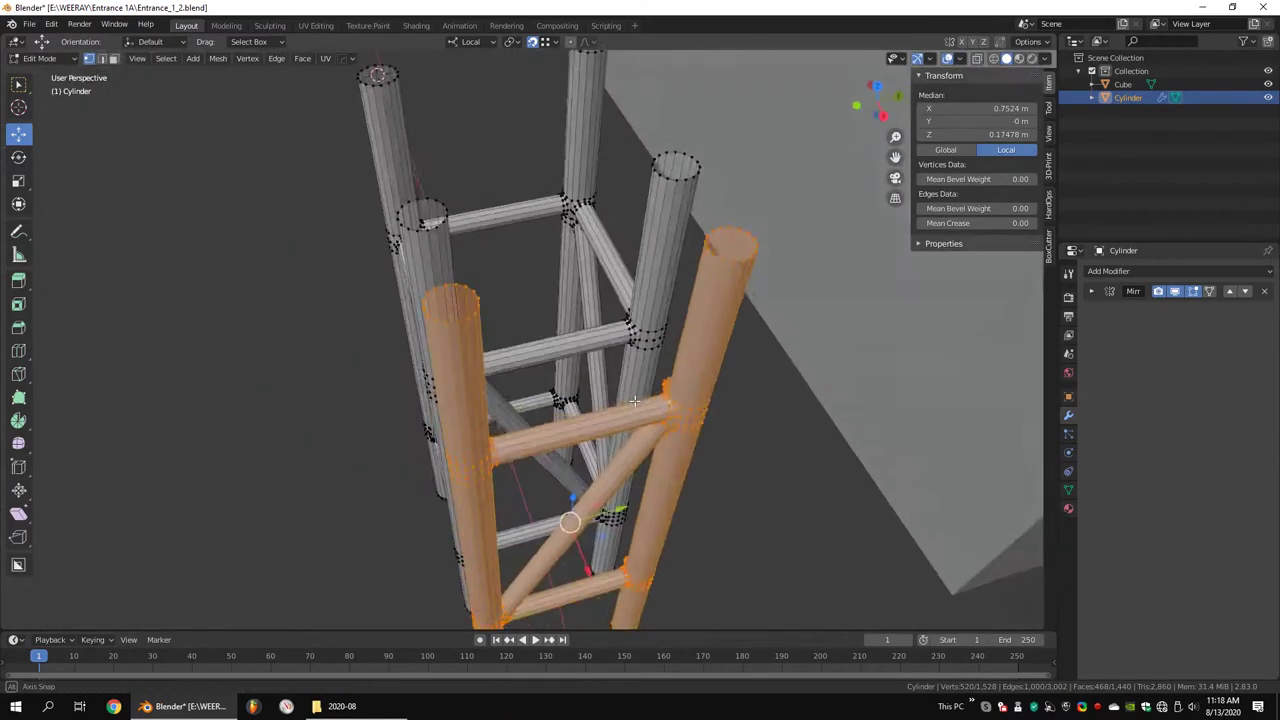
pyautogui.moveTo(643, 423)
pyautogui.mouseDown(button='middle')
pyautogui.moveTo(719, 405)
pyautogui.moveTo(649, 289)
pyautogui.moveTo(598, 277)
pyautogui.moveTo(669, 361)
pyautogui.moveTo(520, 420)
pyautogui.mouseUp(button='middle')
# Move the copied side frame along X and flip it with an X scale of -1
pyautogui.press('g')
pyautogui.press('x')
pyautogui.click(660, 400)
pyautogui.write('sx-1')
pyautogui.press('Return')
# Slide the mirrored side frame along X to line up with the existing joints
pyautogui.hotkey('alt', 'z')
pyautogui.scroll(-3, 560, 400)
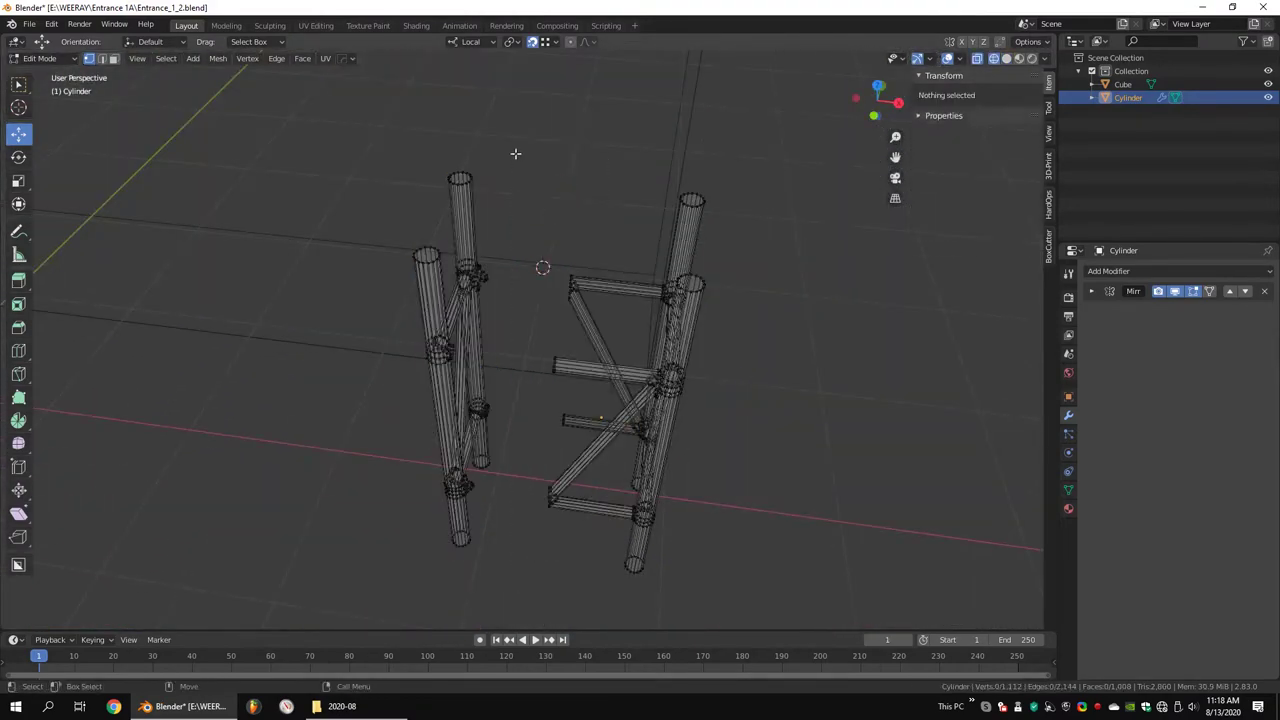
pyautogui.scroll(3, 485, 416)
pyautogui.moveTo(485, 416); pyautogui.dragTo(545, 412)
pyautogui.hotkey('alt', 'z')
pyautogui.scroll(3, 545, 412)
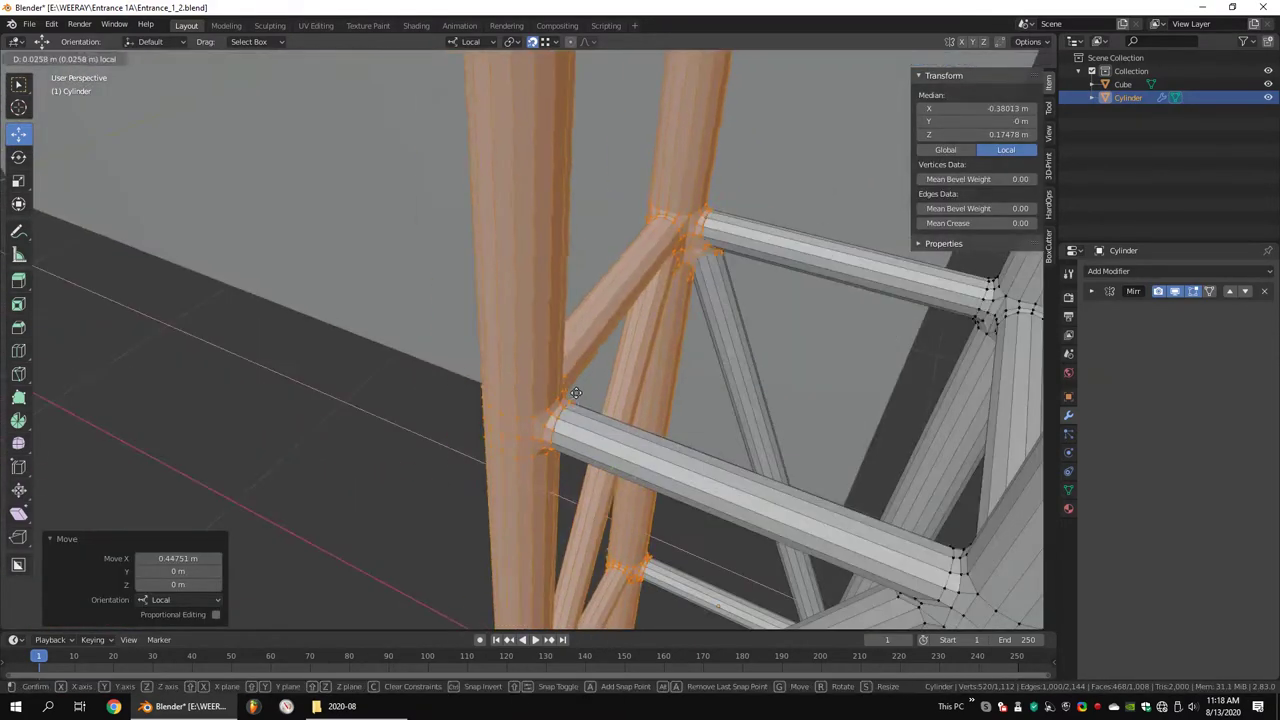
pyautogui.moveTo(545, 412)
pyautogui.mouseDown(button='middle')
pyautogui.moveTo(580, 241)
pyautogui.moveTo(508, 301)
pyautogui.mouseUp(button='middle')
# Select all truss geometry and Merge by Distance to weld overlapping vertices
pyautogui.hotkey('alt', 'z')
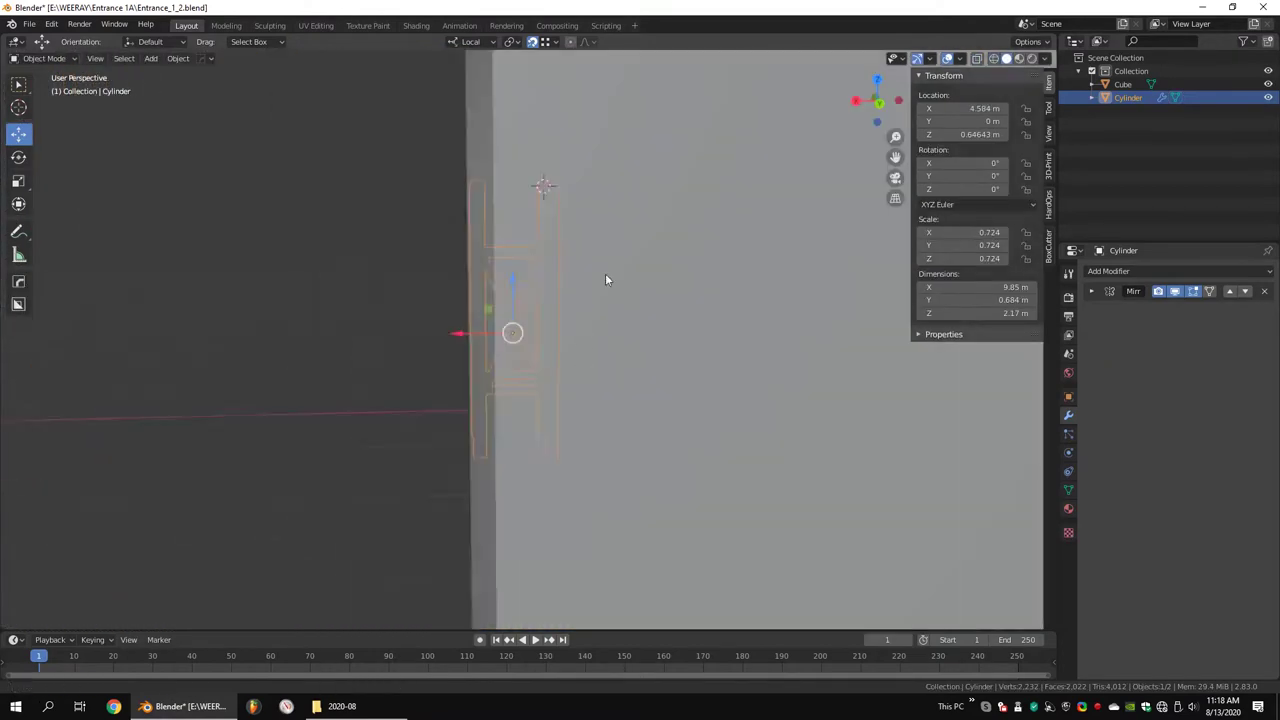
pyautogui.scroll(-5, 605, 273)
pyautogui.moveTo(631, 98); pyautogui.dragTo(420, 487)
pyautogui.hotkey('alt', 'z')
pyautogui.scroll(5, 420, 487)
pyautogui.rightClick(571, 220)
pyautogui.click(700, 260)
pyautogui.press('Tab')
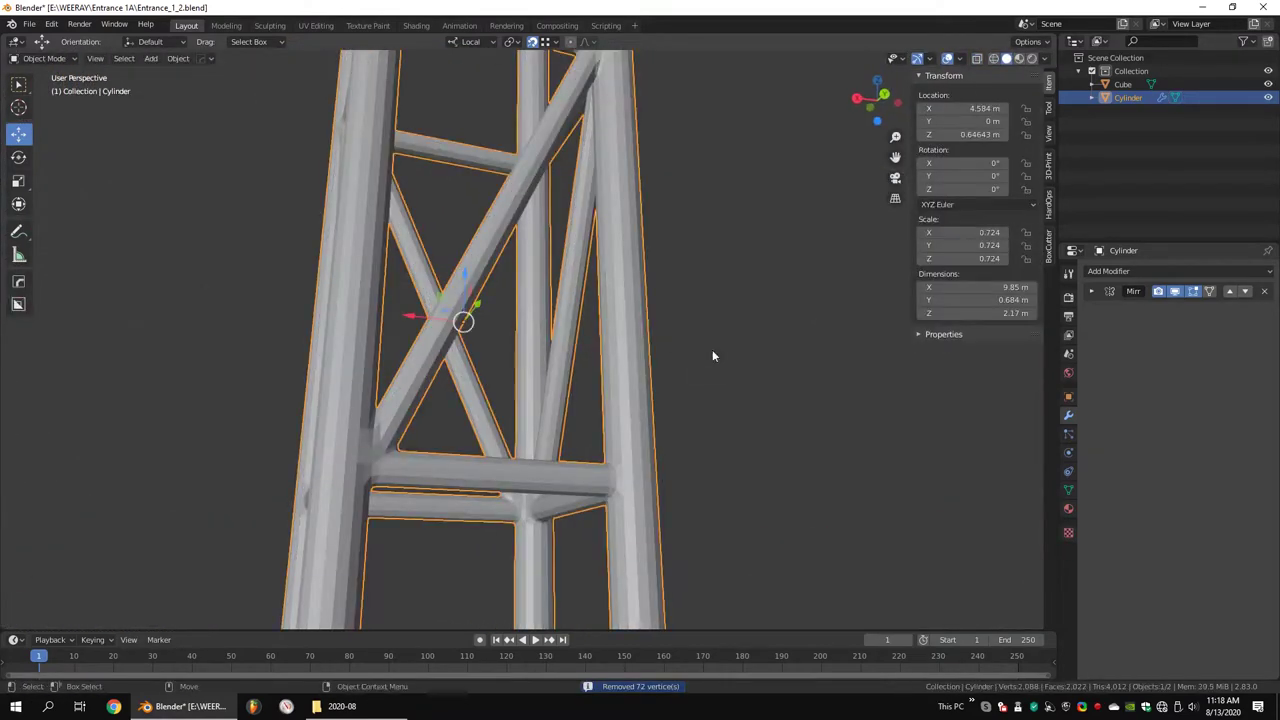
# Add a Subdivision Surface modifier to the truss
pyautogui.click(1150, 271)
pyautogui.click(1012, 492)
pyautogui.scroll(3, 632, 436)
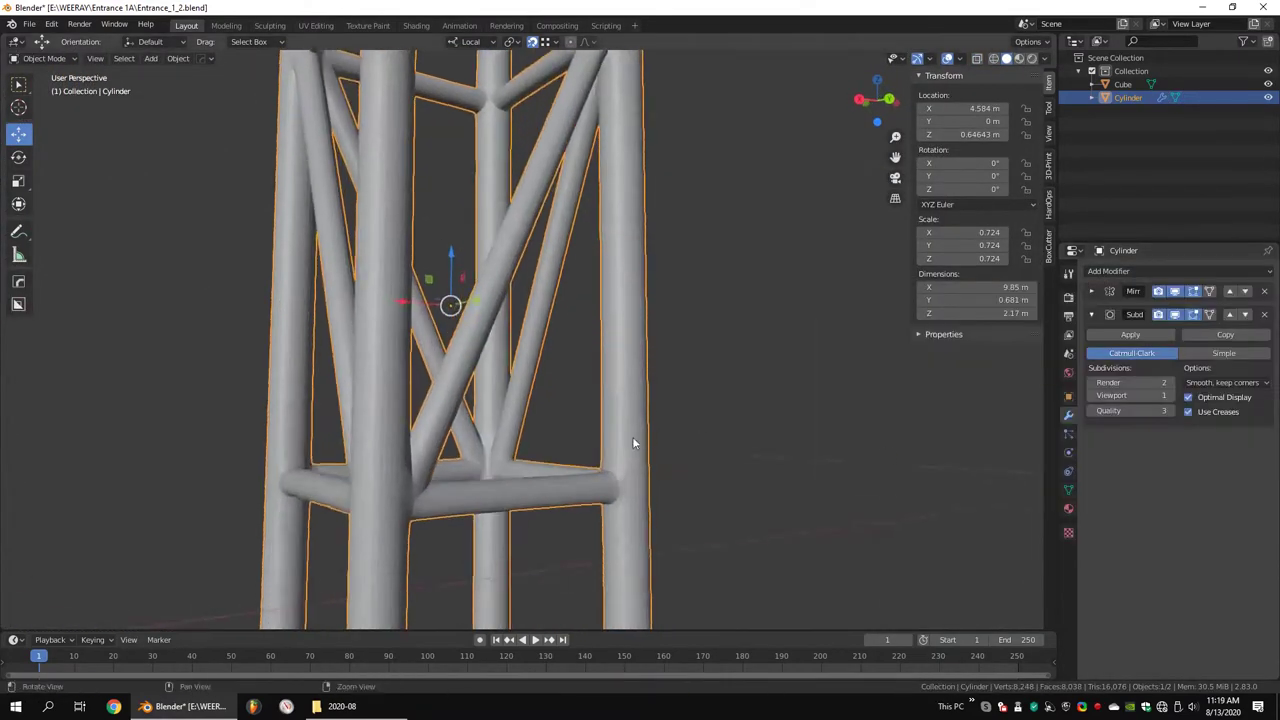
pyautogui.press('Tab')
pyautogui.scroll(4, 627, 301)
# Move a joint's geometry slightly in Edit Mode, then return to Object Mode
pyautogui.scroll(-4, 622, 321)
pyautogui.moveTo(622, 321)
pyautogui.mouseDown(button='middle')
pyautogui.moveTo(351, 300)
pyautogui.moveTo(411, 346)
pyautogui.moveTo(263, 429)
pyautogui.moveTo(738, 293)
pyautogui.moveTo(451, 409)
pyautogui.mouseUp(button='middle')
pyautogui.scroll(2, 411, 346)
pyautogui.press('g')
pyautogui.click(351, 371)
pyautogui.press('Tab')
# Raise the viewport subdivision level to 2, then remove the Subdivision Surface modifier
pyautogui.scroll(3, 556, 424)
pyautogui.scroll(-3, 556, 424)
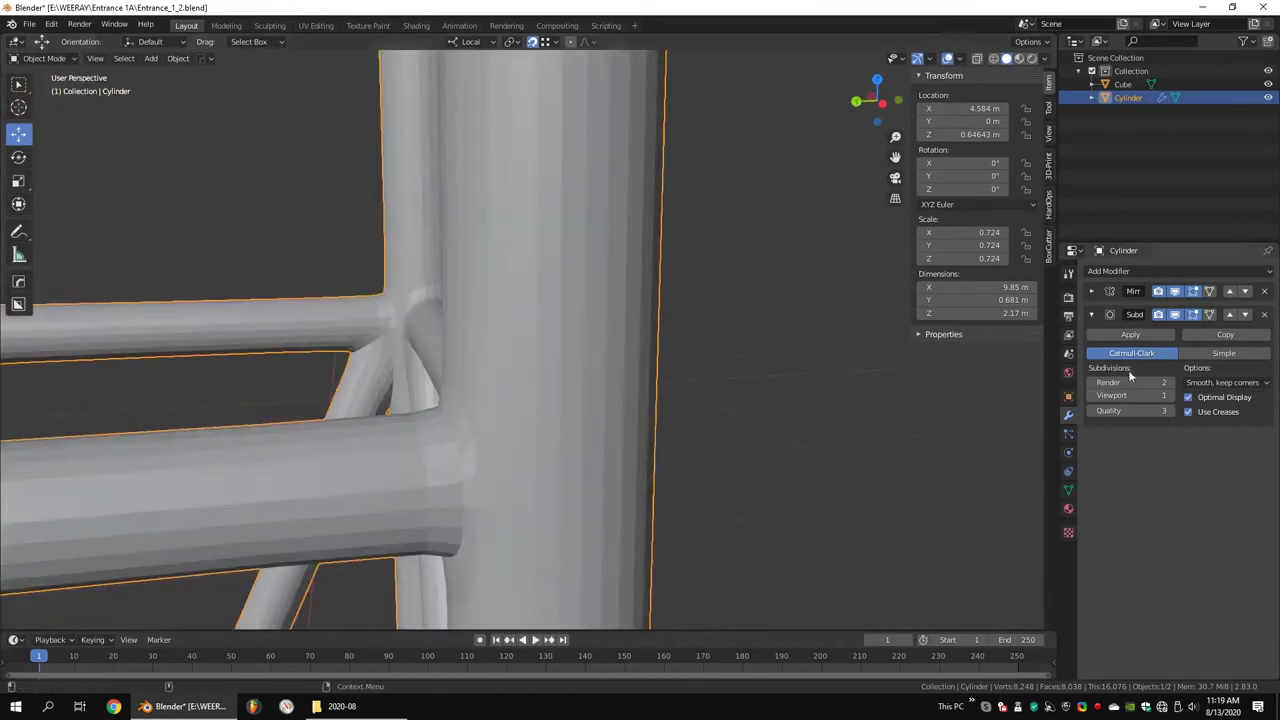
pyautogui.hotkey('ctrl', '2')
pyautogui.scroll(-3, 674, 349)
pyautogui.moveTo(674, 349)
pyautogui.mouseDown(button='middle')
pyautogui.moveTo(665, 382)
pyautogui.moveTo(586, 305)
pyautogui.mouseUp(button='middle')
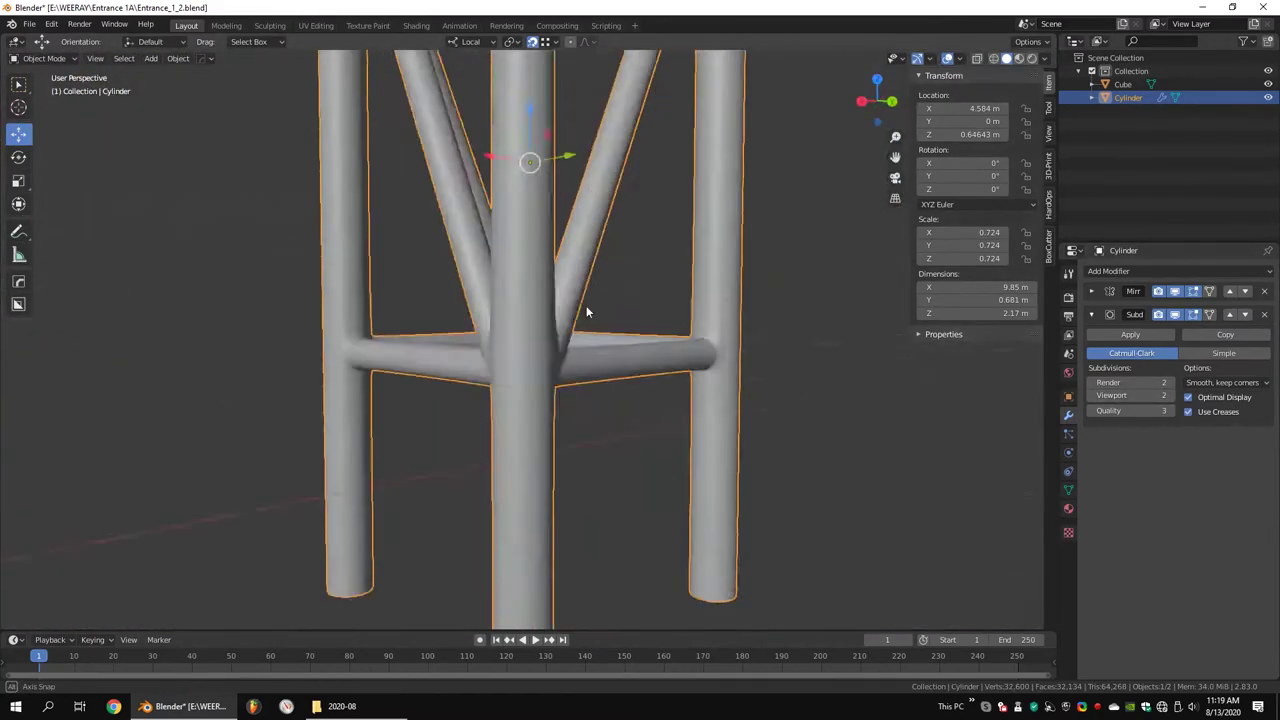
pyautogui.scroll(-2, 586, 305)
pyautogui.click(1264, 314)
# Add an Array modifier with count 2 and Z relative offset -1
pyautogui.scroll(-3, 753, 370)
pyautogui.moveTo(753, 370)
pyautogui.mouseDown(button='middle')
pyautogui.moveTo(746, 330)
pyautogui.moveTo(643, 334)
pyautogui.moveTo(684, 335)
pyautogui.mouseUp(button='middle')
pyautogui.scroll(3, 803, 314)
pyautogui.click(1108, 271)
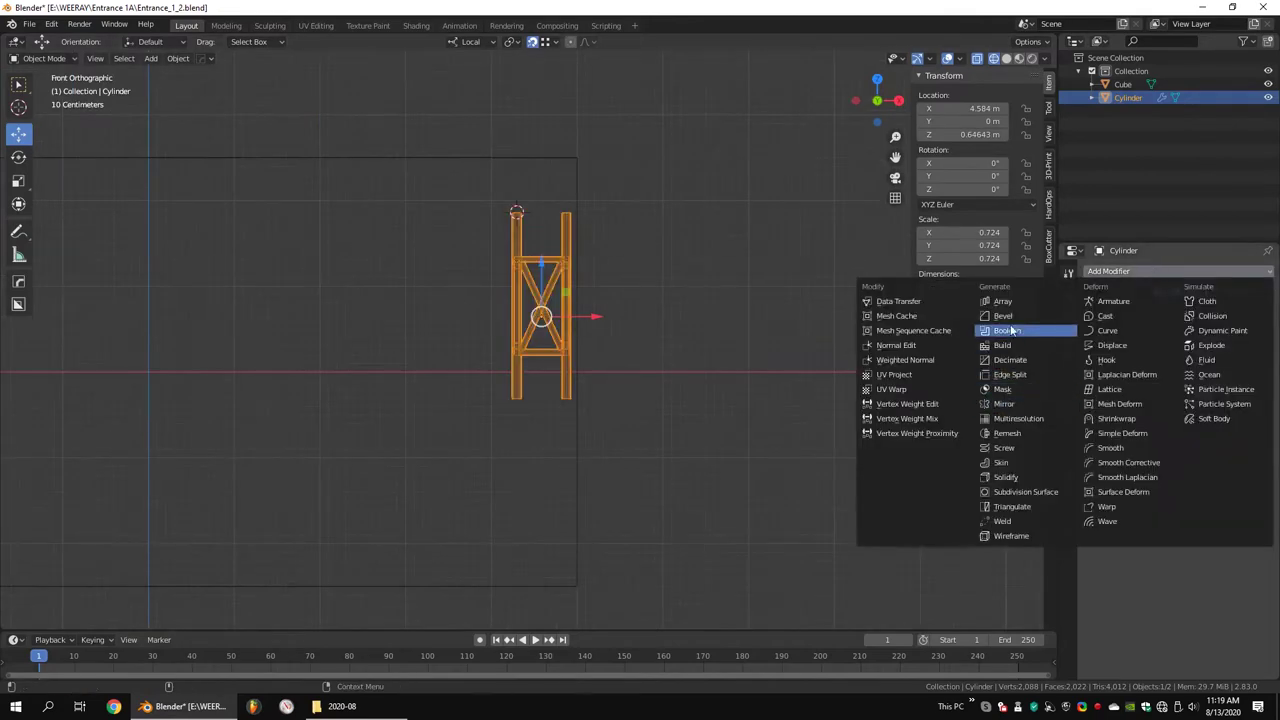
pyautogui.click(1010, 331)
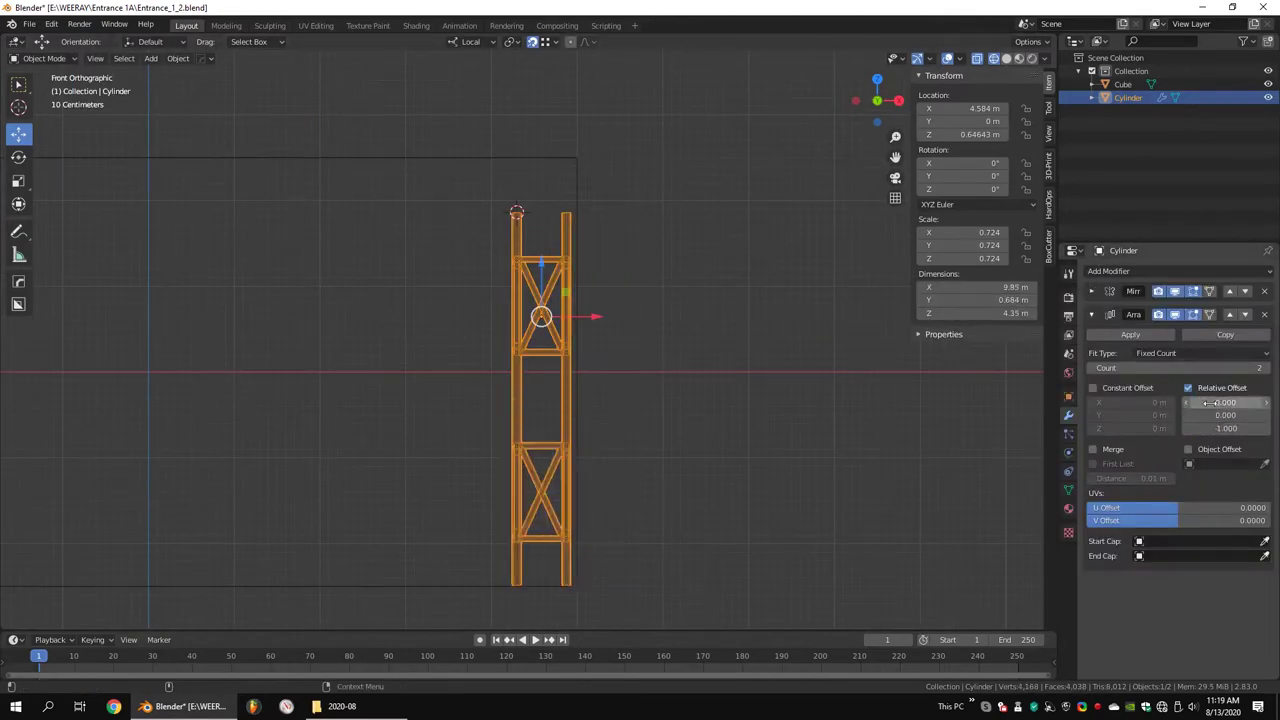
pyautogui.click(560, 340)
pyautogui.moveTo(612, 250)
pyautogui.mouseDown(button='middle')
pyautogui.moveTo(556, 231)
pyautogui.moveTo(631, 286)
pyautogui.mouseUp(button='middle')
# Select the upper segments of the truss legs and move them along Z
pyautogui.press('Tab')
pyautogui.moveTo(337, 246); pyautogui.dragTo(671, 312)
pyautogui.scroll(5, 586, 310)
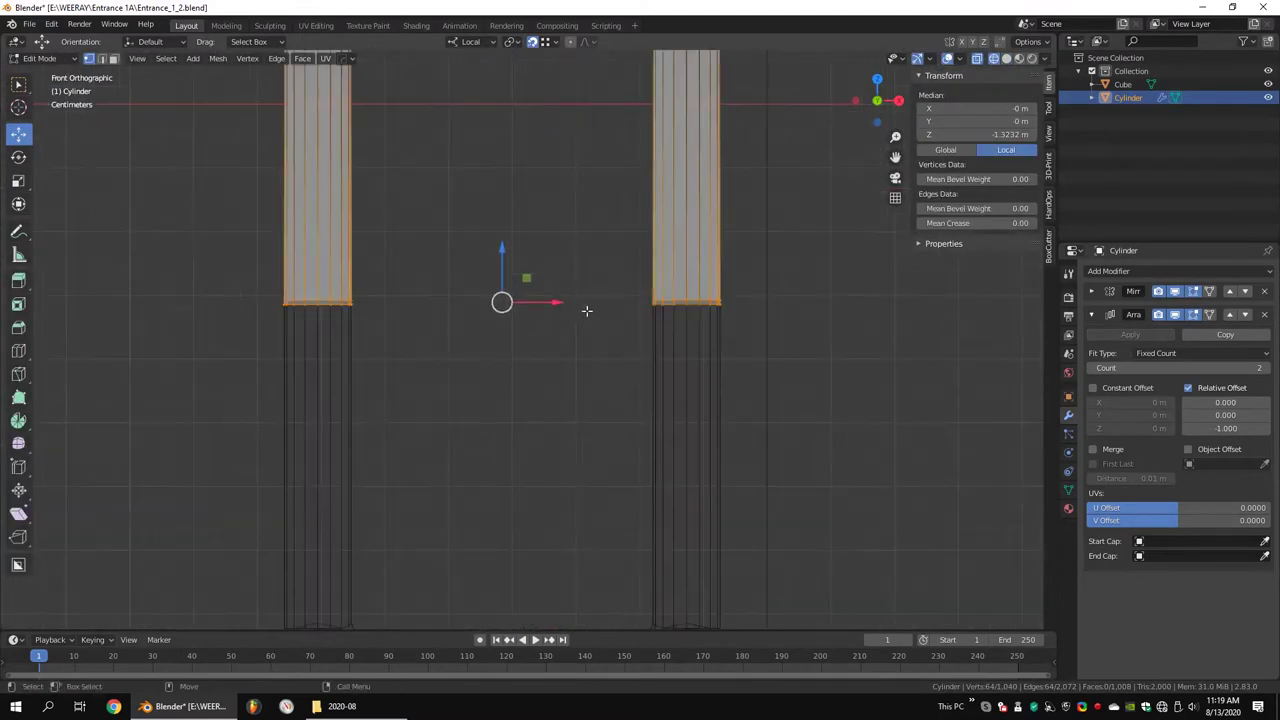
pyautogui.scroll(-3, 810, 355)
pyautogui.scroll(-3, 794, 347)
pyautogui.press('Tab')
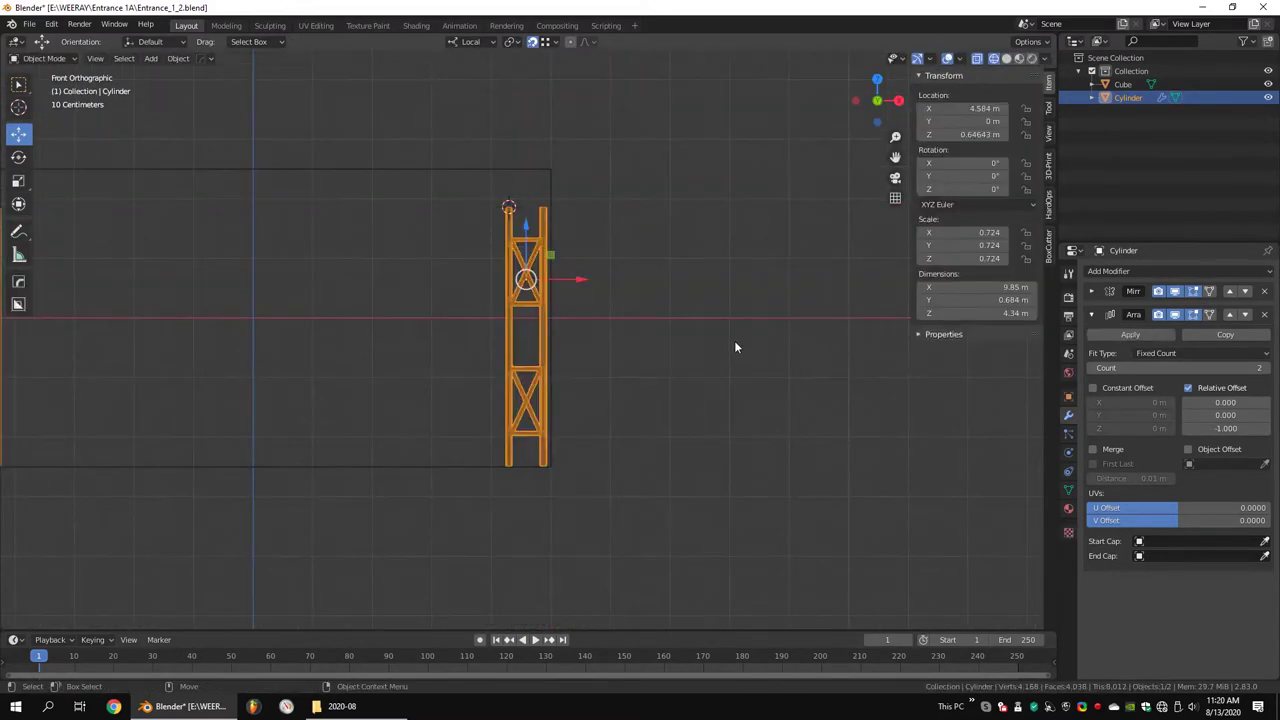
pyautogui.moveTo(734, 340); pyautogui.dragTo(623, 325, button='middle')
pyautogui.press('Tab')
pyautogui.moveTo(530, 311); pyautogui.dragTo(419, 287, button='middle')
pyautogui.moveTo(419, 287); pyautogui.dragTo(359, 321)
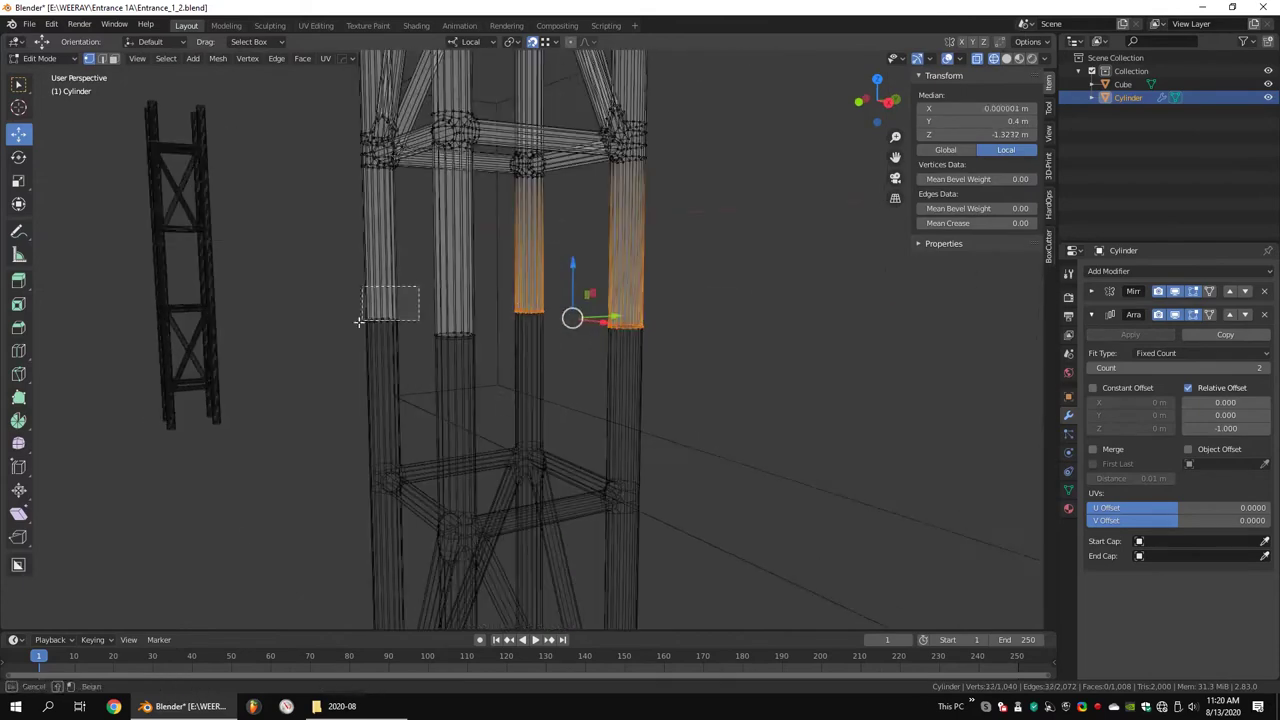
pyautogui.moveTo(494, 270); pyautogui.dragTo(502, 335)
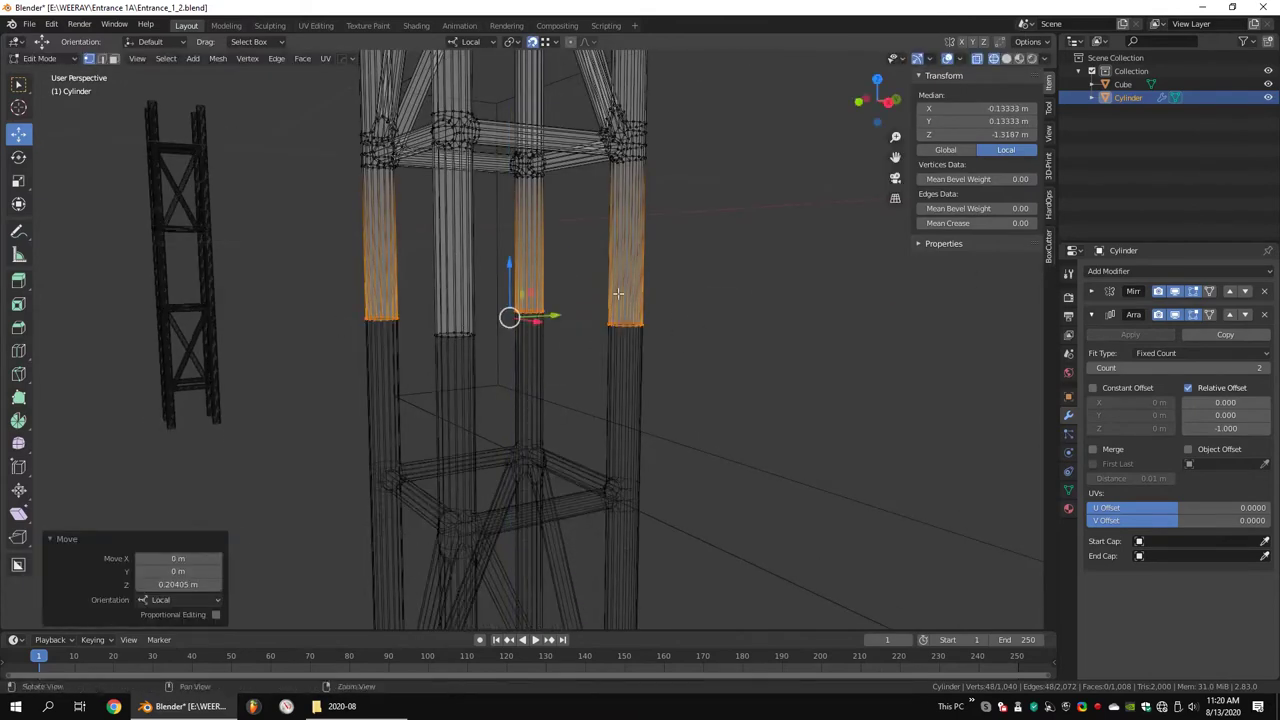
pyautogui.press('Tab')
# Check the truss from the front, then undo back to the single truss section
pyautogui.press('KP_1')
pyautogui.scroll(-3, 638, 312)
pyautogui.scroll(4, 626, 309)
pyautogui.scroll(2, 622, 321)
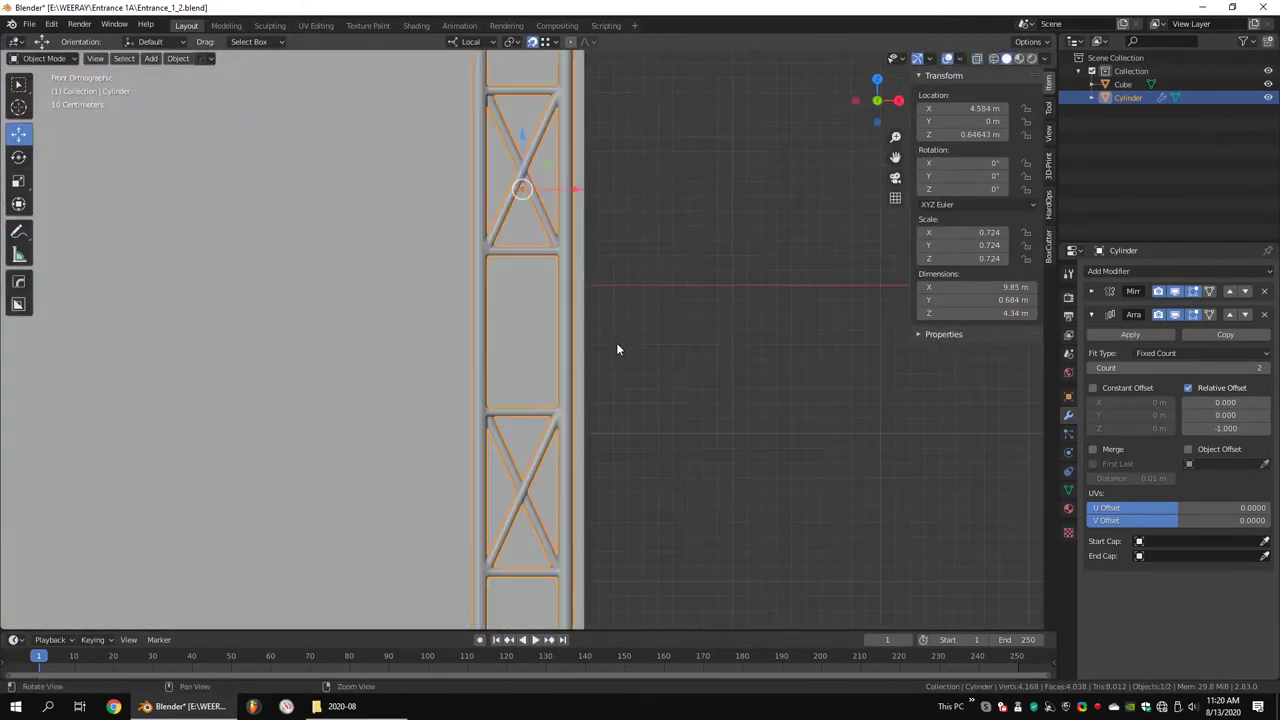
pyautogui.moveTo(617, 346); pyautogui.dragTo(557, 349, button='middle')
pyautogui.hotkey('ctrl', 'z')
pyautogui.hotkey('ctrl', 'z')
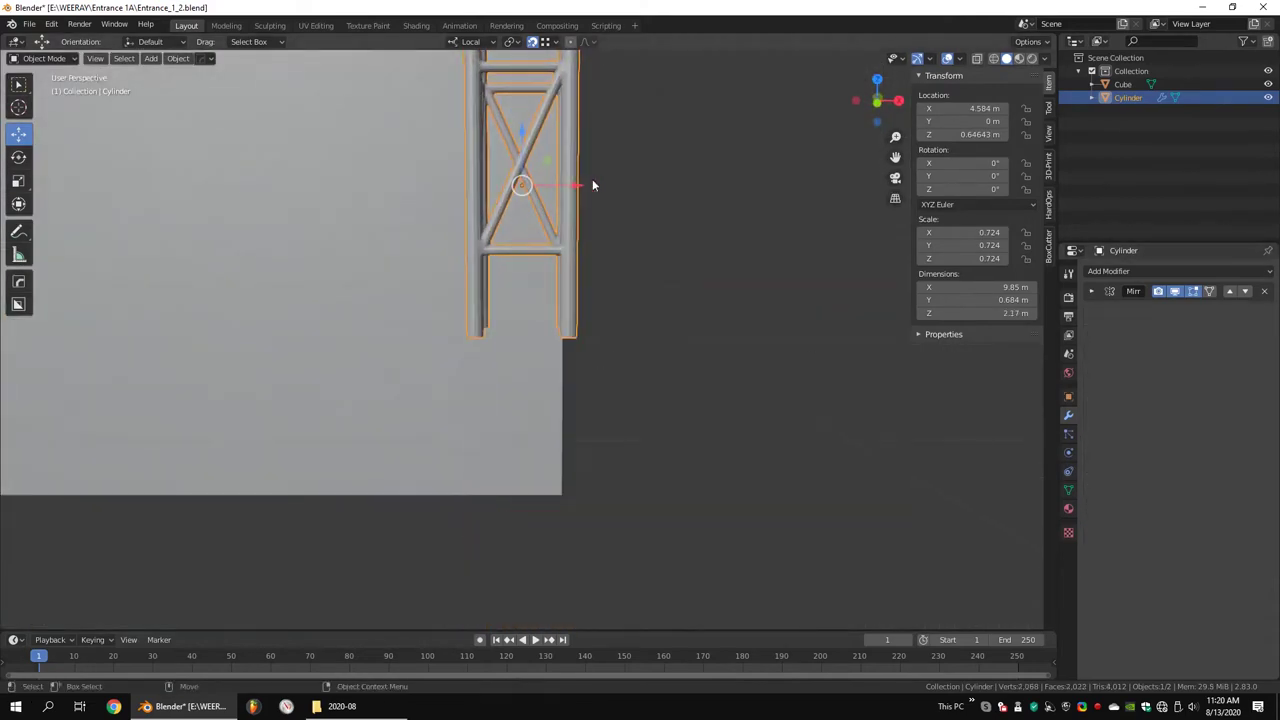
# Inspect the truss section in wireframe, then return to solid shading in Edit Mode
pyautogui.scroll(1, 592, 179)
pyautogui.scroll(-2, 600, 310)
pyautogui.hotkey('shift', 'z')
pyautogui.scroll(-3, 625, 330)
pyautogui.press('Tab')
pyautogui.scroll(3, 607, 297)
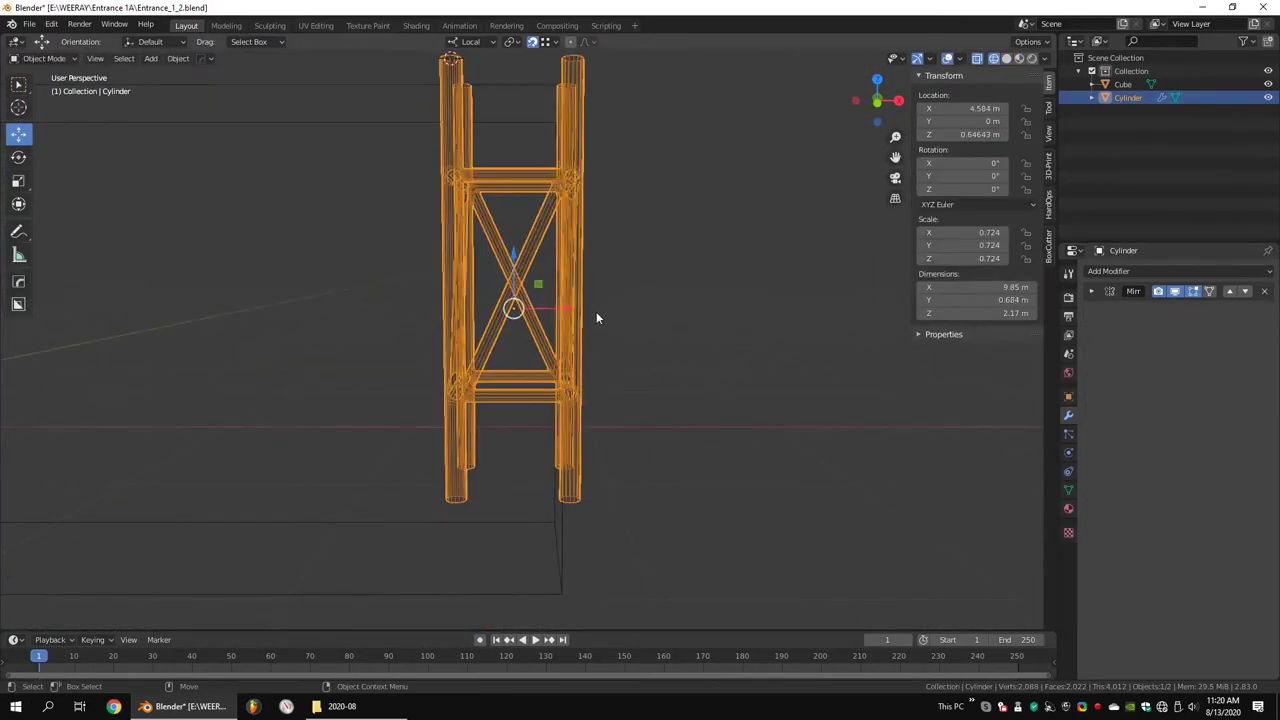
pyautogui.press('Tab')
pyautogui.hotkey('shift', 'z')
# Invert the selection to the truss frame and duplicate it in place
pyautogui.hotkey('ctrl', 'i')
pyautogui.moveTo(614, 194); pyautogui.dragTo(491, 286, button='middle')
pyautogui.scroll(4, 737, 374)
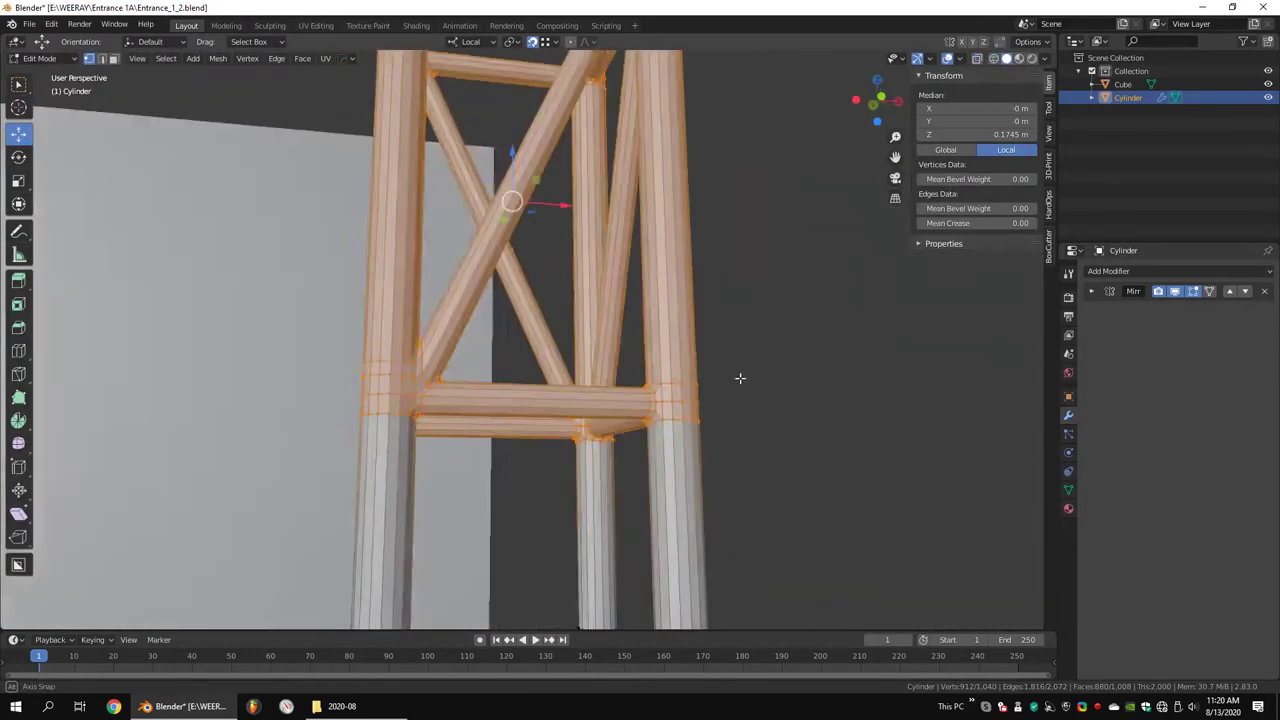
pyautogui.scroll(-3, 627, 365)
pyautogui.moveTo(626, 365); pyautogui.dragTo(540, 250, button='middle')
pyautogui.scroll(1, 540, 250)
pyautogui.scroll(-1, 517, 168)
pyautogui.hotkey('shift', 'd')
pyautogui.rightClick(517, 168)
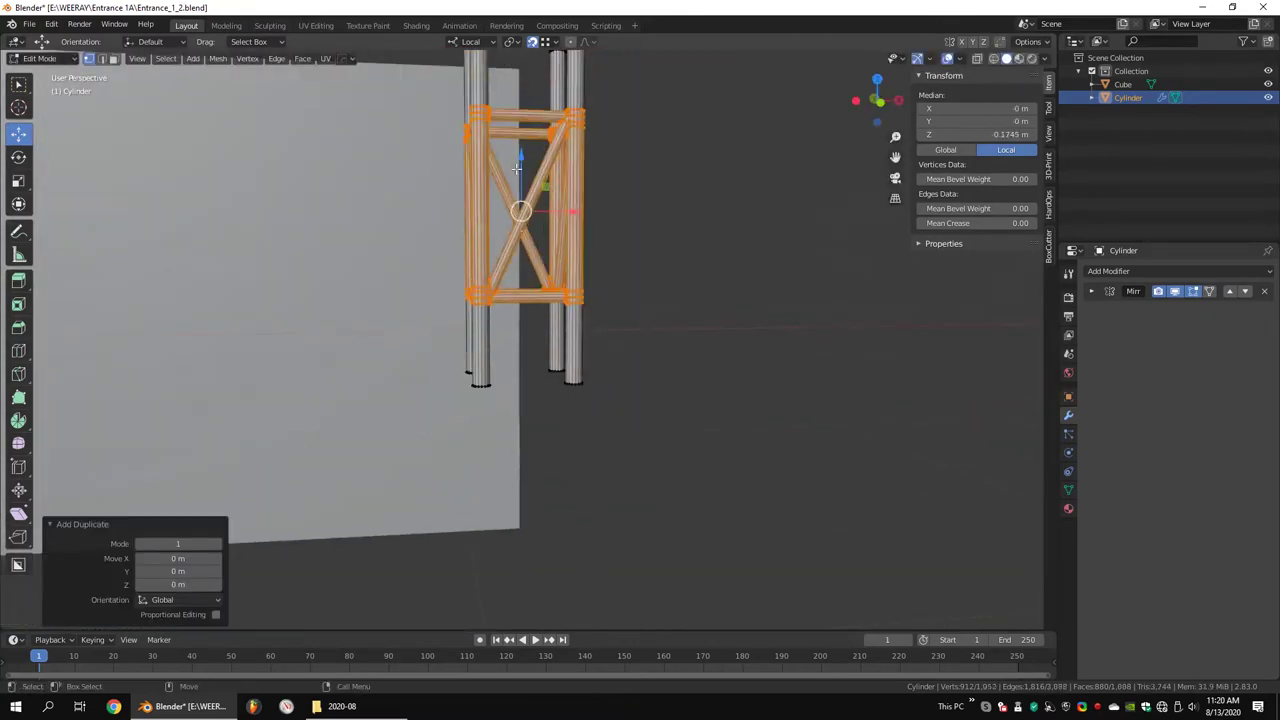
# Mirror the duplicated frame across its local X with a scale of -1
pyautogui.moveTo(593, 449); pyautogui.dragTo(640, 410, button='middle')
pyautogui.scroll(2, 694, 377)
pyautogui.moveTo(694, 377)
pyautogui.mouseDown(button='middle')
pyautogui.moveTo(752, 371)
pyautogui.moveTo(714, 326)
pyautogui.moveTo(586, 394)
pyautogui.moveTo(588, 333)
pyautogui.moveTo(548, 400)
pyautogui.mouseUp(button='middle')
pyautogui.write('-1')
pyautogui.press('Return')
# Switch to the front orthographic view and delete the selected faces
pyautogui.press('q')
pyautogui.click(690, 430)
pyautogui.scroll(-3, 593, 327)
pyautogui.click(621, 308)
# Select the whole truss mesh and duplicate it to stack a copy
pyautogui.press('a')
pyautogui.hotkey('shift', 'd')
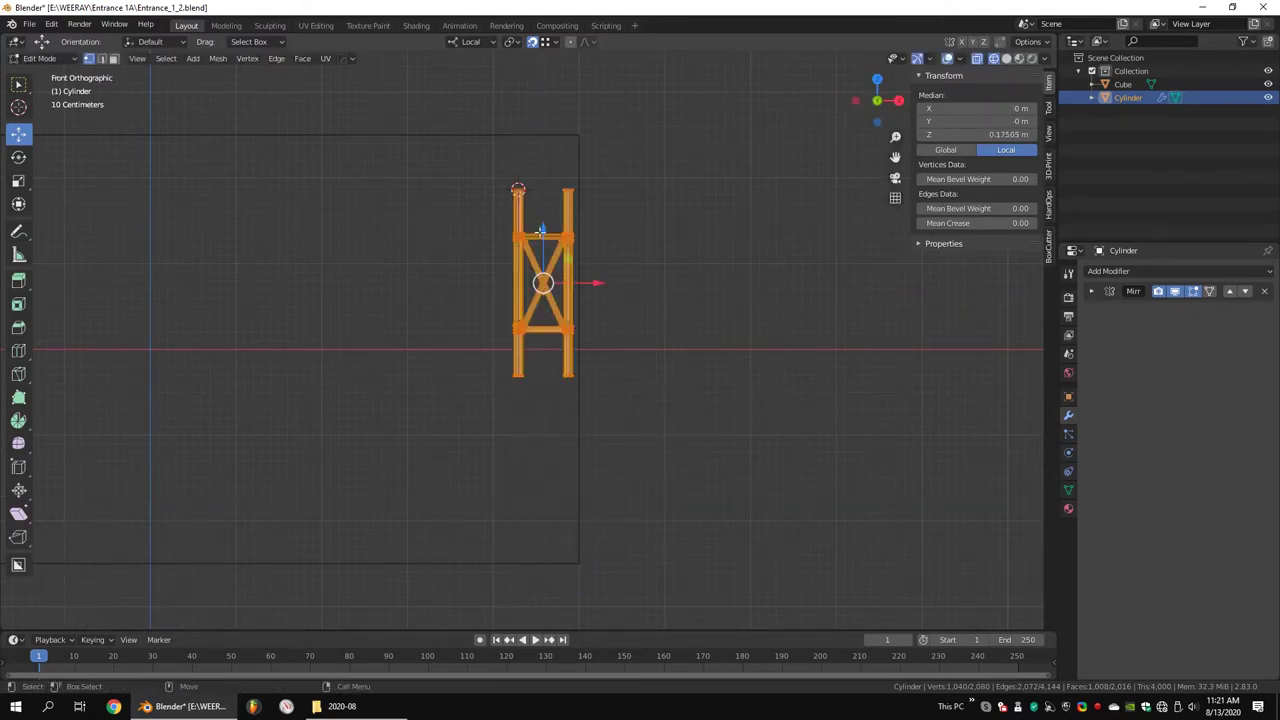
pyautogui.hotkey('shift', 'z')
pyautogui.moveTo(713, 412); pyautogui.dragTo(650, 370, button='middle')
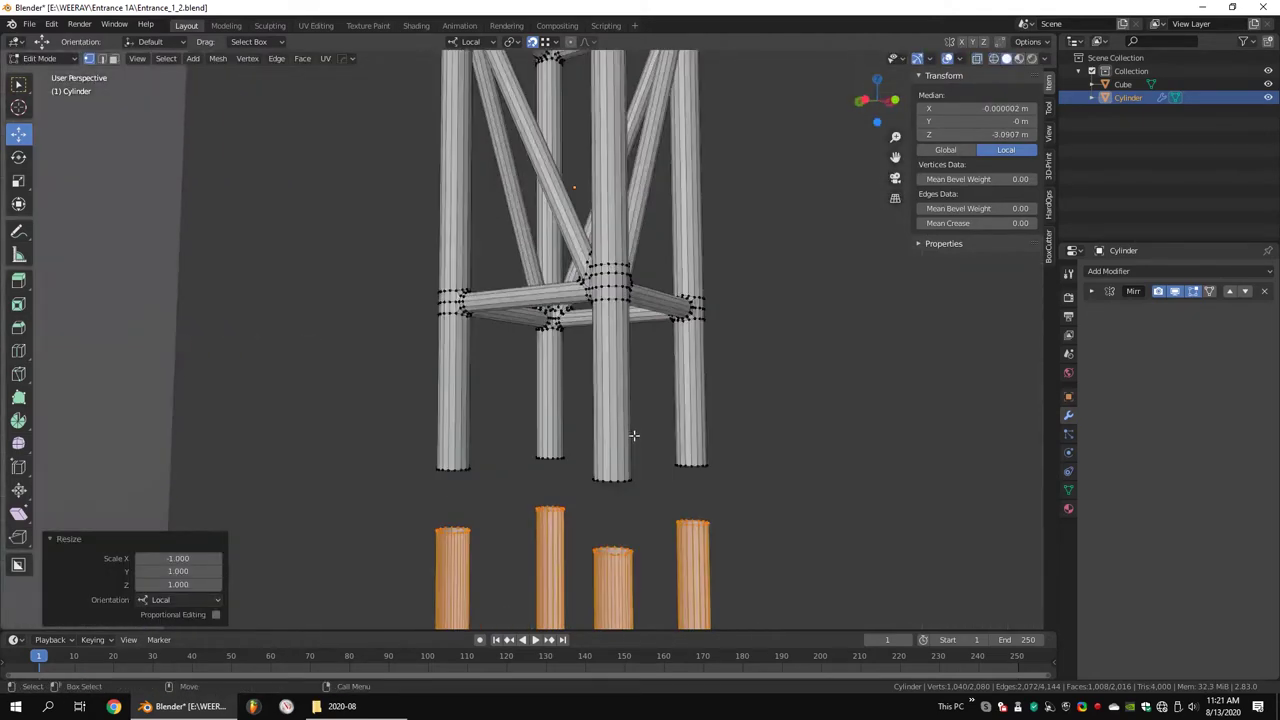
pyautogui.press('q')
pyautogui.click(647, 367)
pyautogui.hotkey('shift', 'z')
pyautogui.scroll(-3, 567, 349)
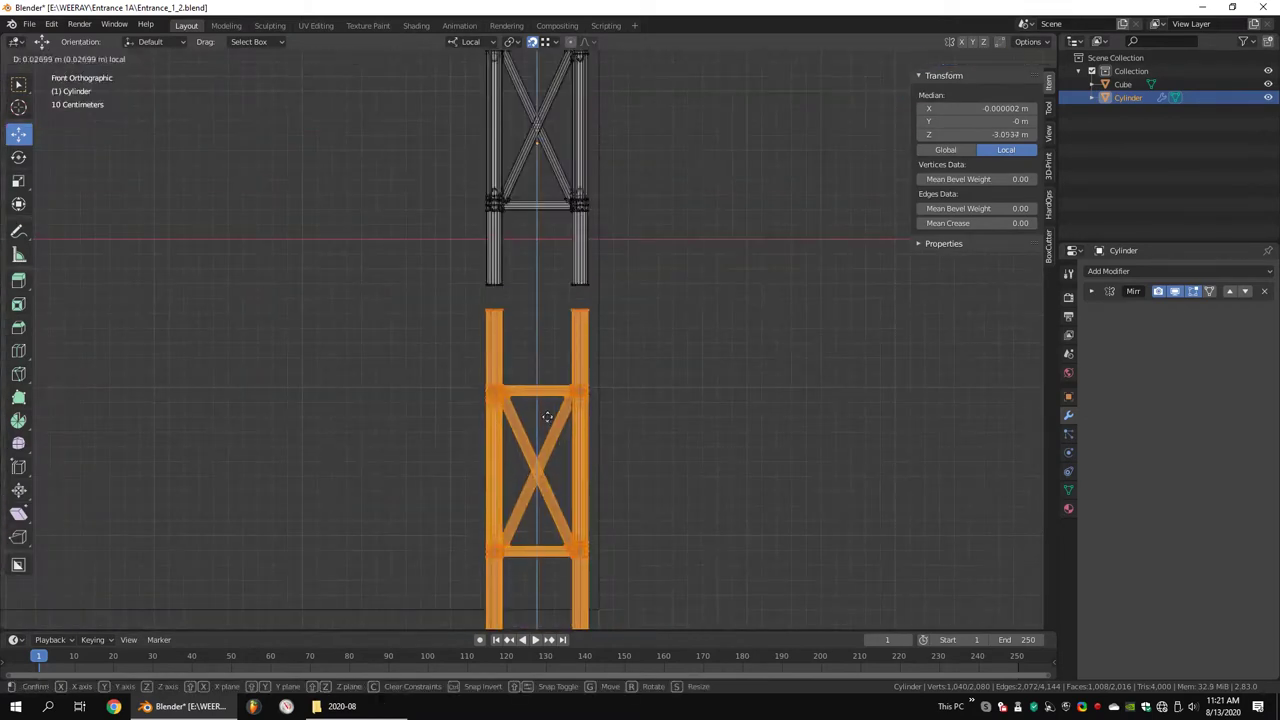
# Move the copied section vertically and separate it into its own object
pyautogui.press('g')
pyautogui.press('z')
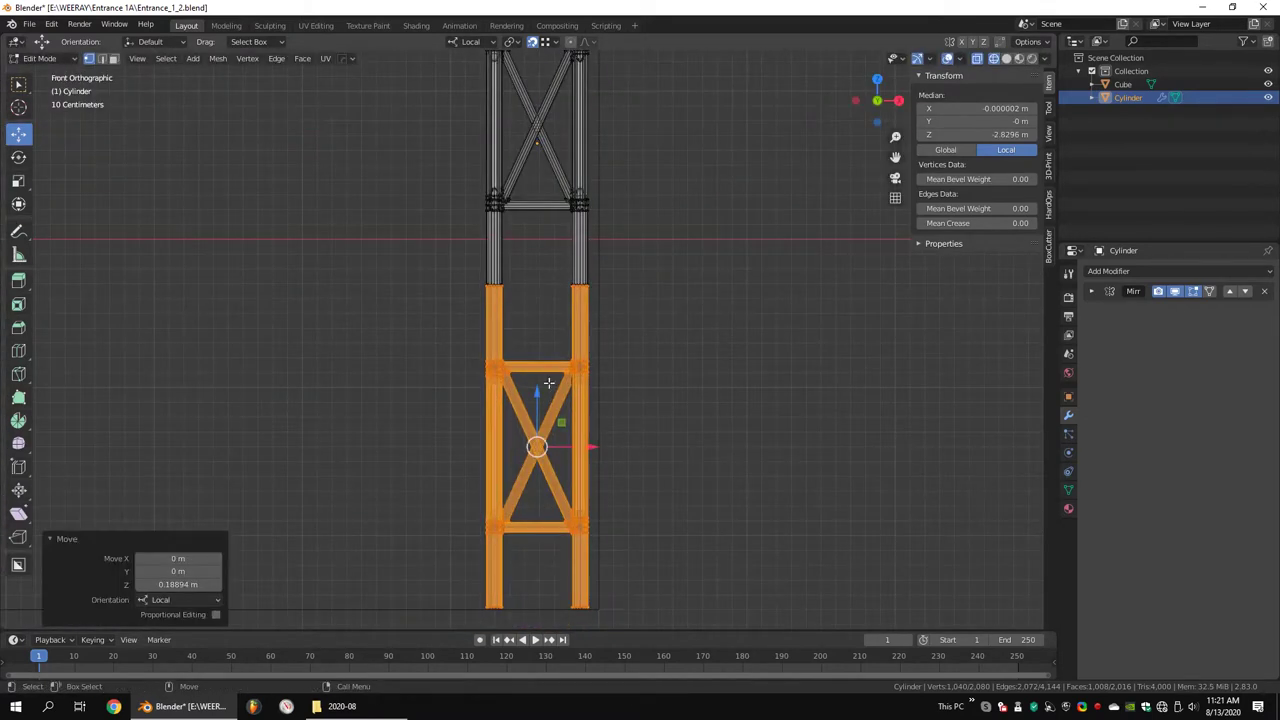
pyautogui.press('g')
pyautogui.press('z')
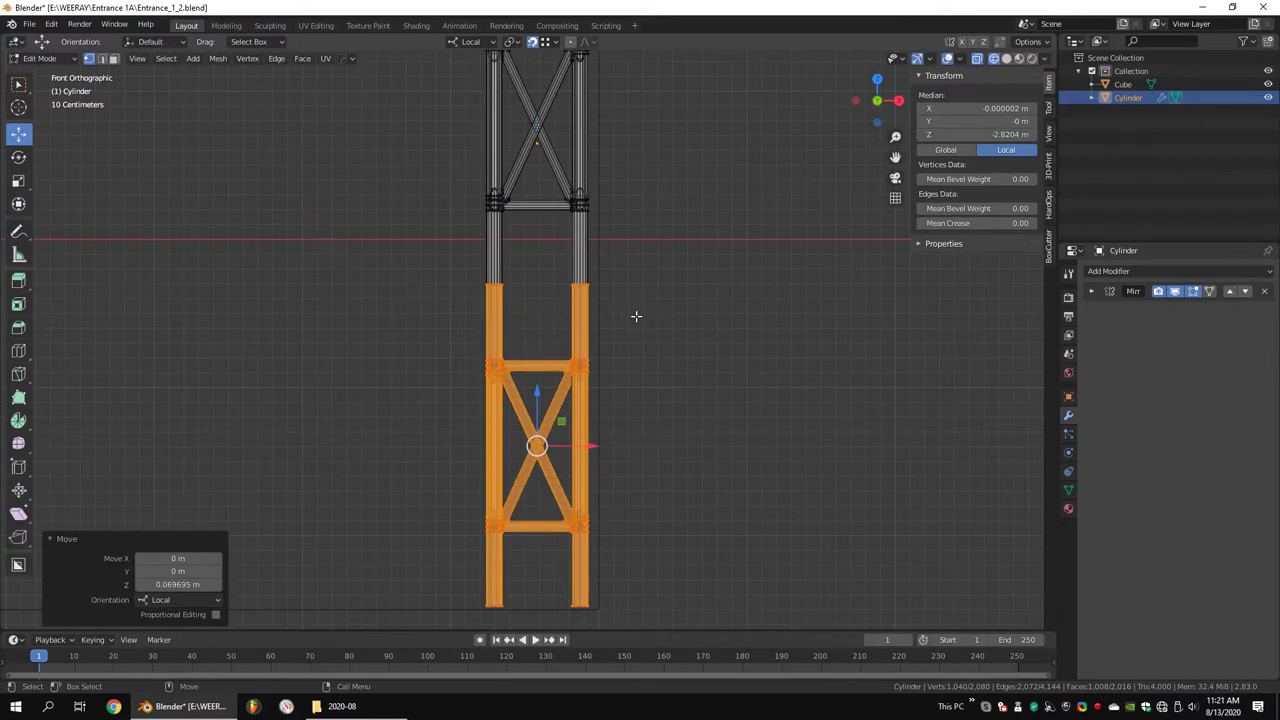
pyautogui.rightClick(636, 316)
pyautogui.click(720, 340)
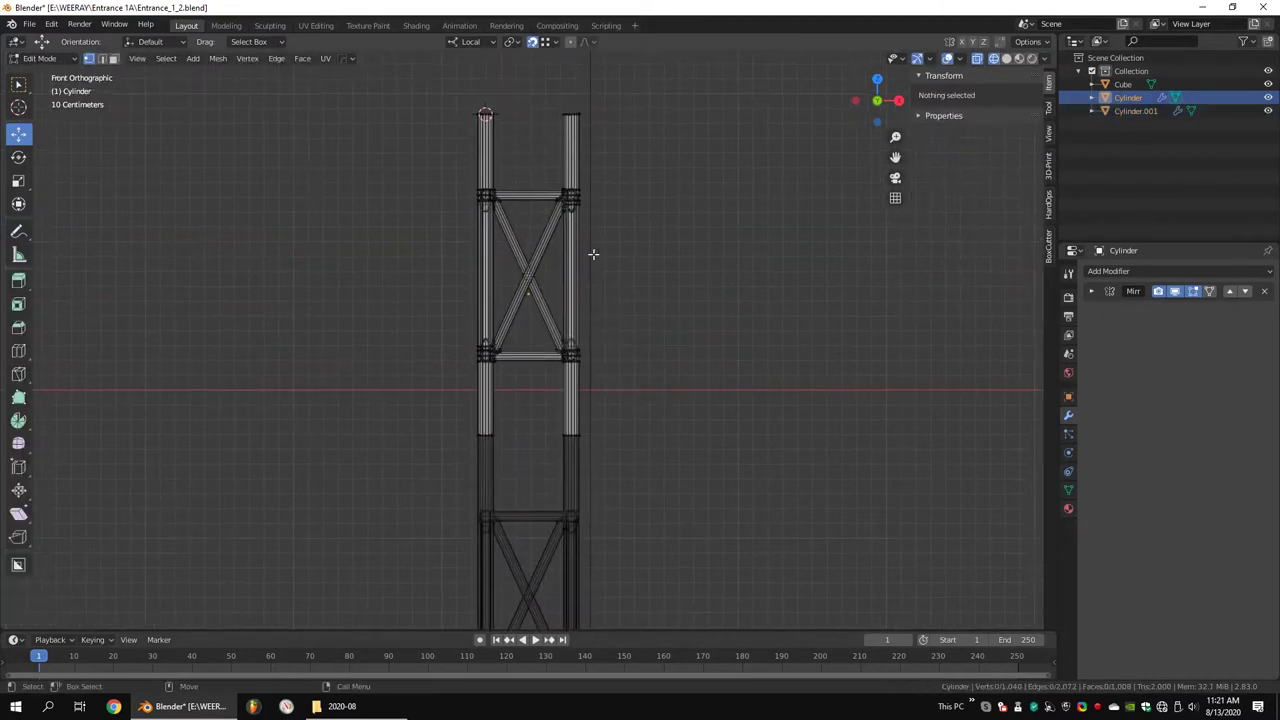
pyautogui.moveTo(590, 188); pyautogui.dragTo(462, 337)
pyautogui.scroll(4, 619, 222)
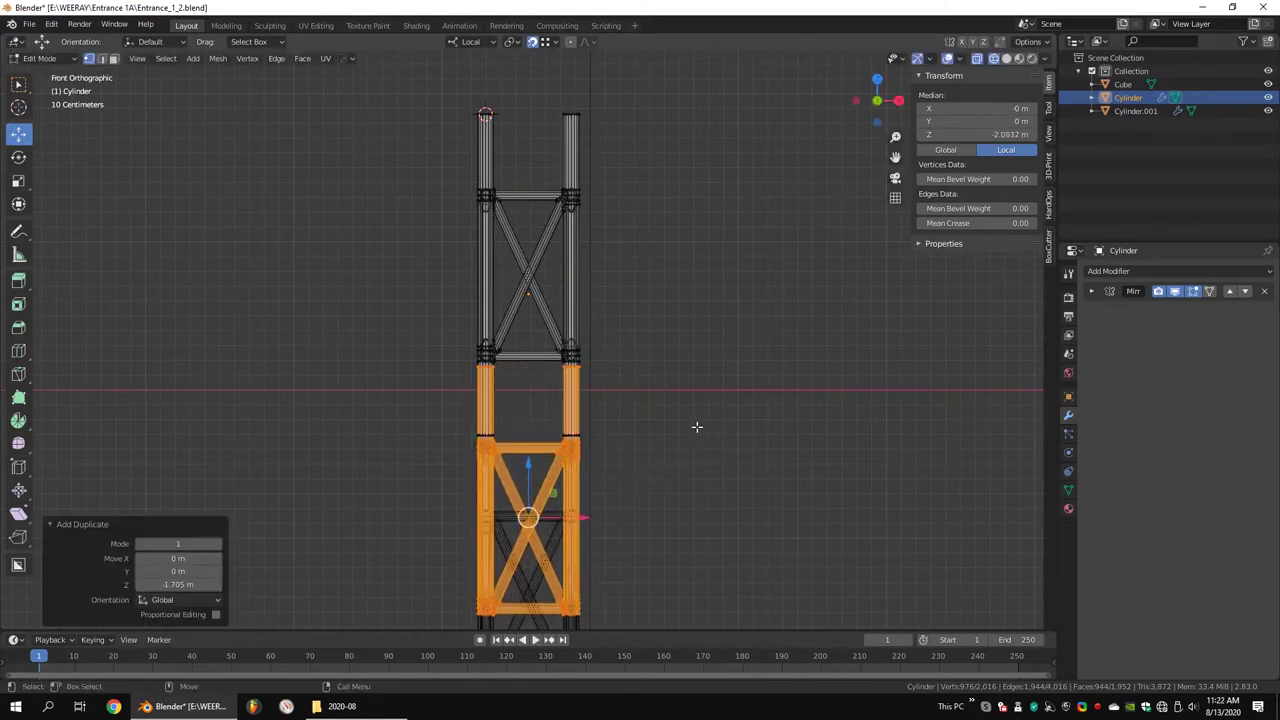
pyautogui.moveTo(773, 383); pyautogui.dragTo(522, 370, button='middle')
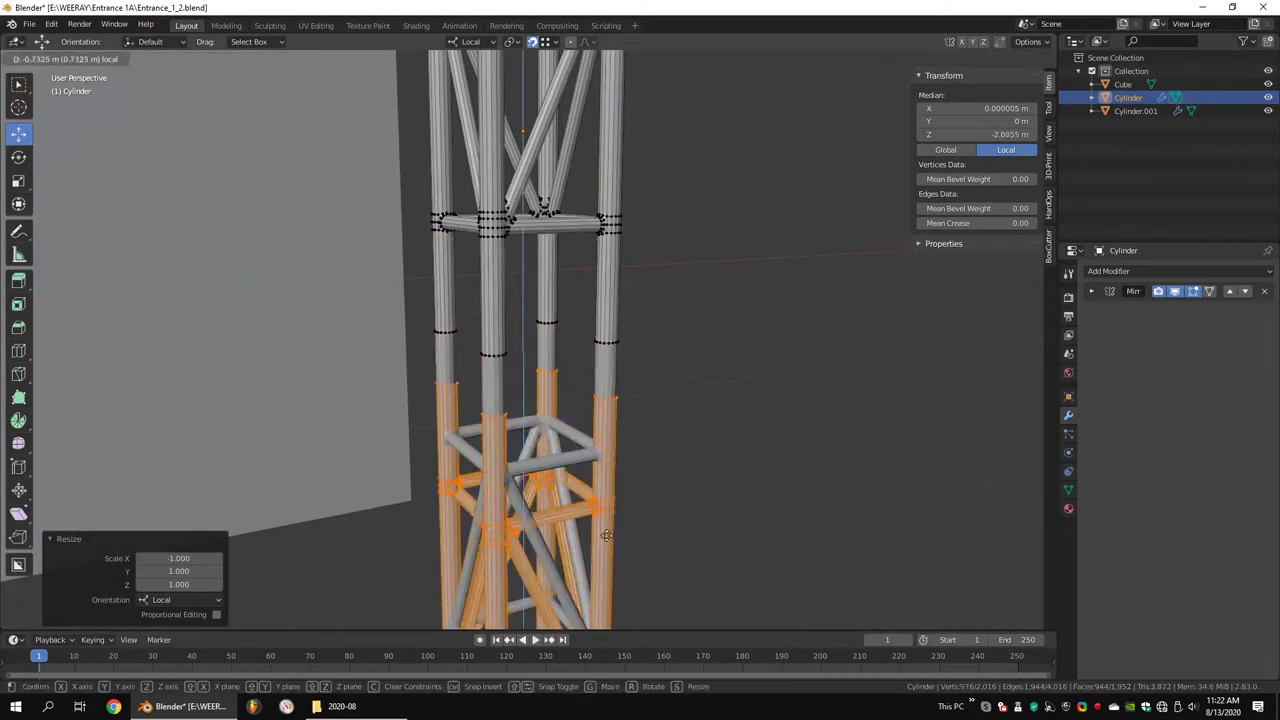
pyautogui.click(606, 535)
# Raise the lower truss toward the upper one in see-through view
pyautogui.hotkey('alt', 'z')
pyautogui.scroll(3, 523, 337)
pyautogui.rightClick(692, 290)
pyautogui.scroll(-3, 558, 430)
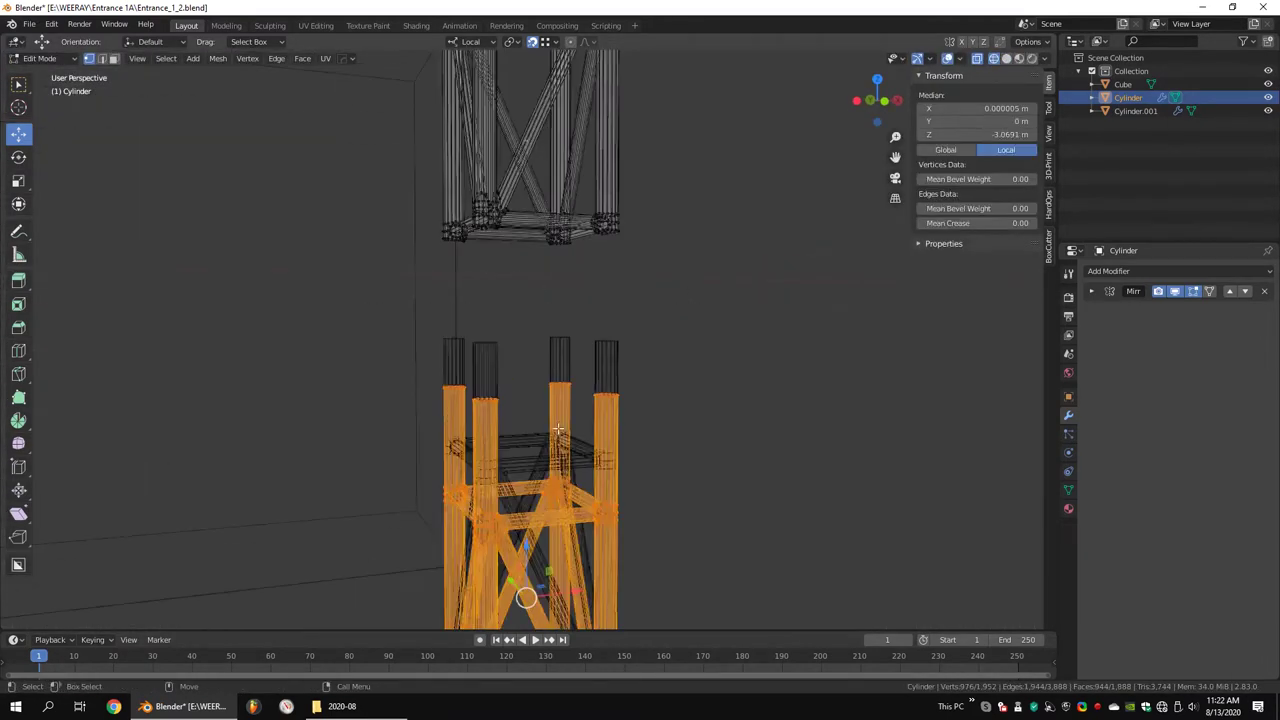
pyautogui.hotkey('alt', 'z')
pyautogui.moveTo(525, 540); pyautogui.dragTo(525, 440)
pyautogui.scroll(3, 558, 400)
# Recalculate the normals to point outside and clear the selection
pyautogui.press('q')
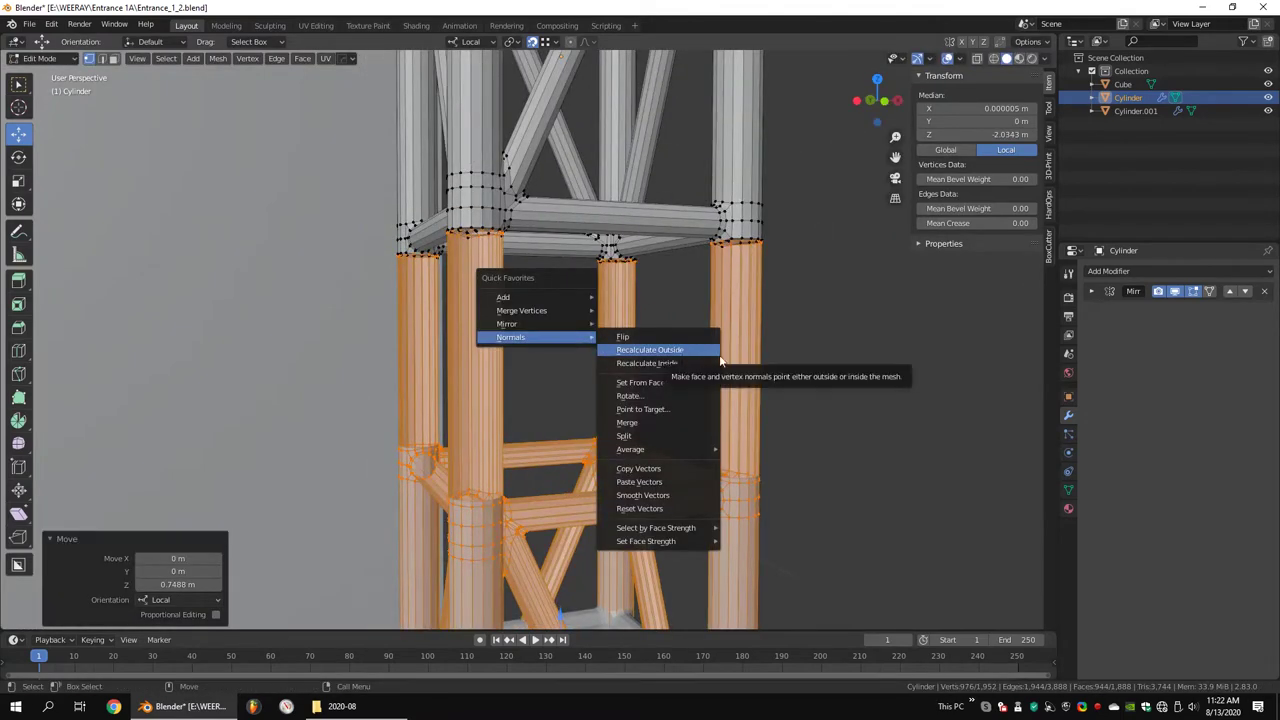
pyautogui.click(720, 360)
pyautogui.scroll(-3, 677, 371)
pyautogui.scroll(3, 634, 314)
pyautogui.hotkey('alt', 'z')
pyautogui.hotkey('alt', 'a')
pyautogui.scroll(-4, 706, 310)
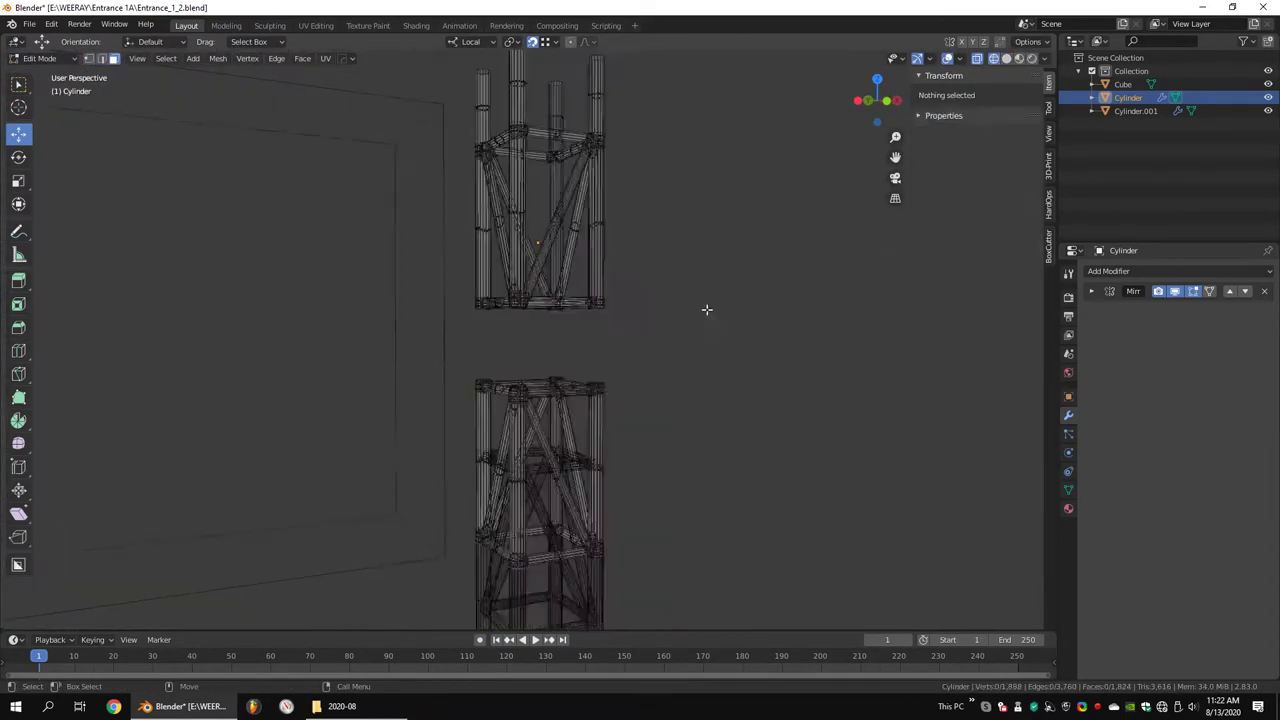
pyautogui.moveTo(706, 310); pyautogui.dragTo(669, 306, button='middle')
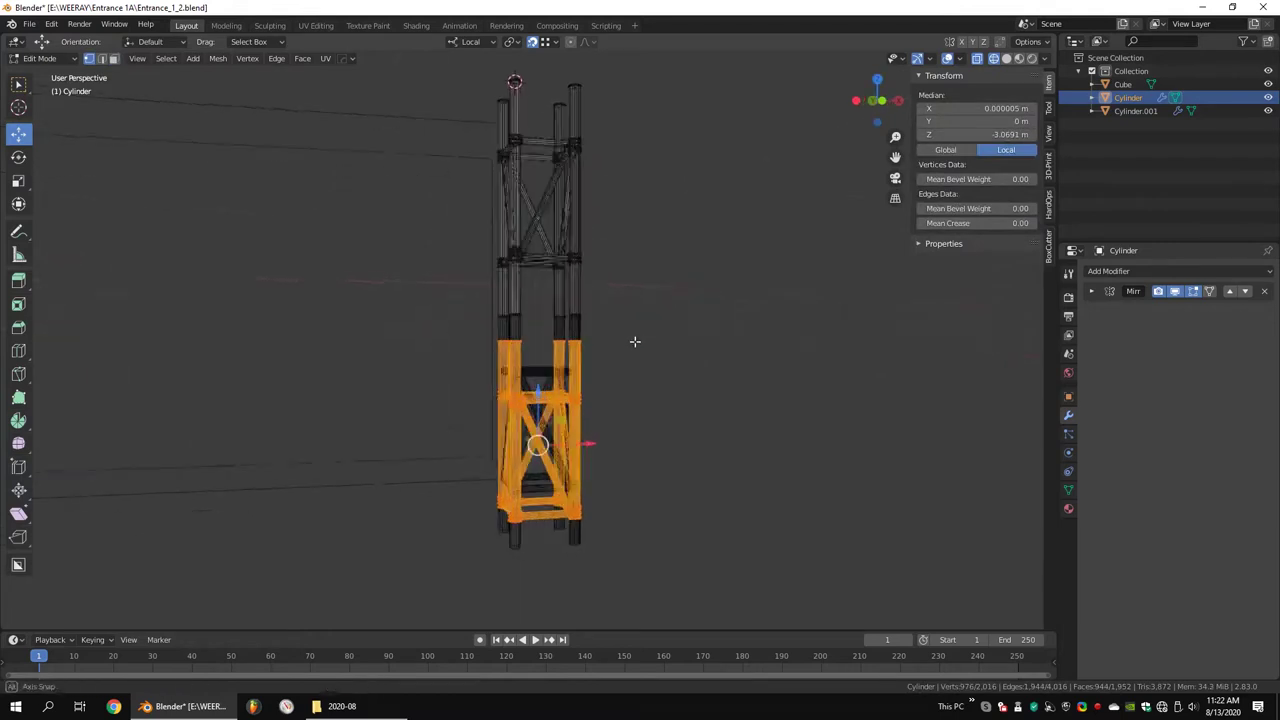
# Delete the separated lower truss object and review the modifier list
pyautogui.press('Tab')
pyautogui.press('Delete')
pyautogui.click(1090, 271)
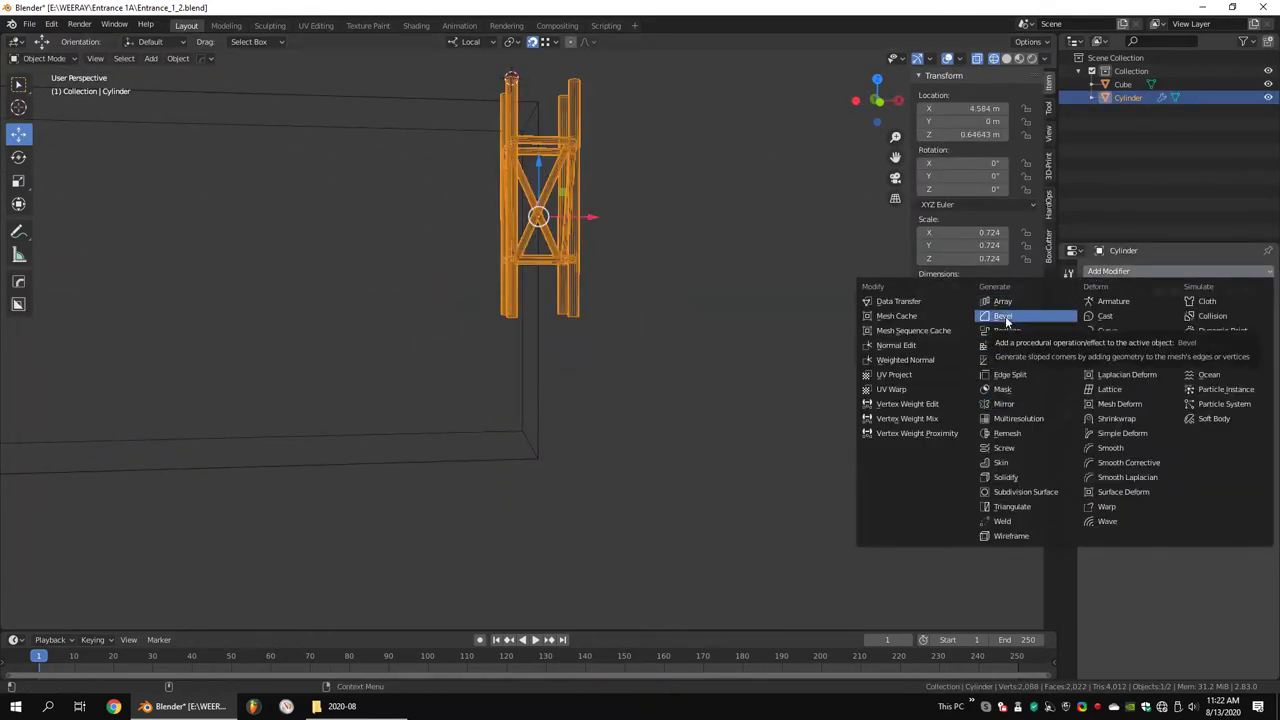
pyautogui.click(1003, 403)
pyautogui.hotkey('alt', 'z')
# Lower the truss mesh about 2 m along Z in Edit Mode
pyautogui.press('Tab')
pyautogui.hotkey('alt', 'z')
pyautogui.press('g')
pyautogui.press('z')
pyautogui.hotkey('alt', 'z')
pyautogui.scroll(3, 726, 285)
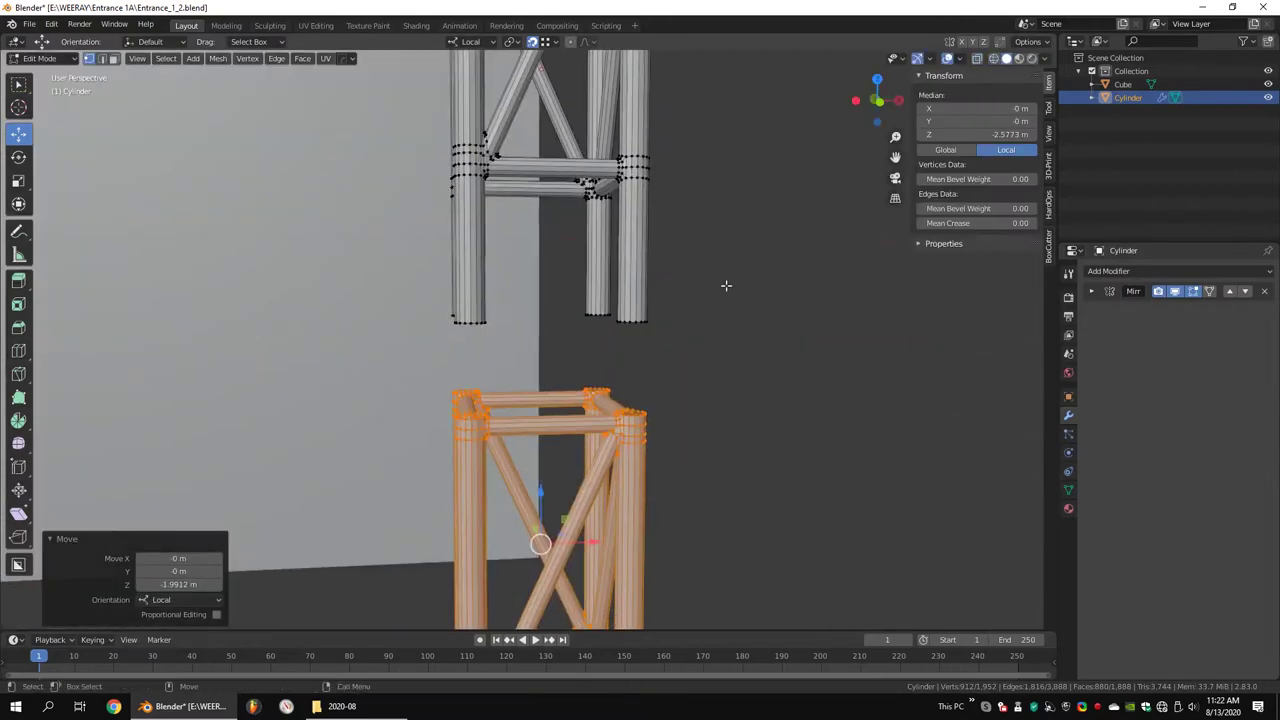
pyautogui.moveTo(690, 338)
pyautogui.mouseDown(button='middle')
pyautogui.moveTo(560, 420)
pyautogui.moveTo(540, 450)
pyautogui.moveTo(574, 380)
pyautogui.moveTo(640, 340)
pyautogui.mouseUp(button='middle')
pyautogui.scroll(3, 581, 454)
pyautogui.hotkey('alt', 'z')
pyautogui.hotkey('alt', 'z')
# Box-select the bottom ends of the upper legs from the front and delete them
pyautogui.moveTo(420, 290); pyautogui.dragTo(672, 326)
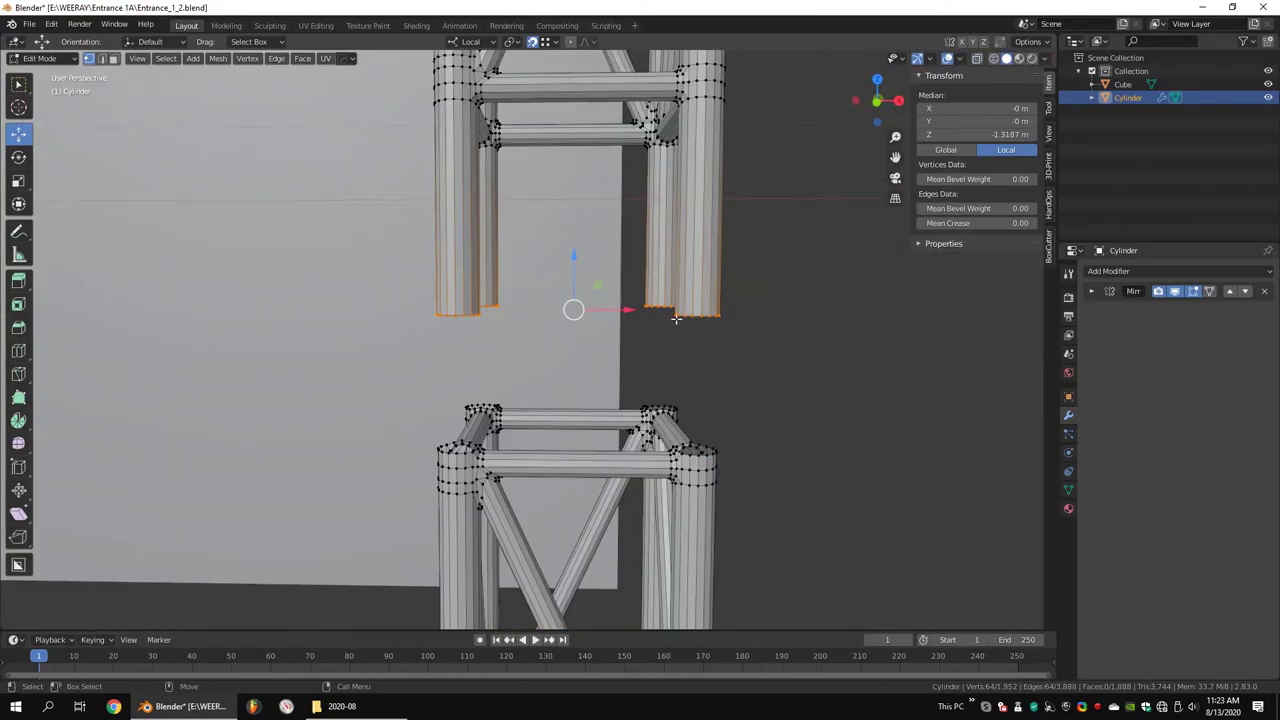
pyautogui.press('KP_1')
pyautogui.hotkey('alt', 'z')
pyautogui.moveTo(650, 238); pyautogui.dragTo(340, 380)
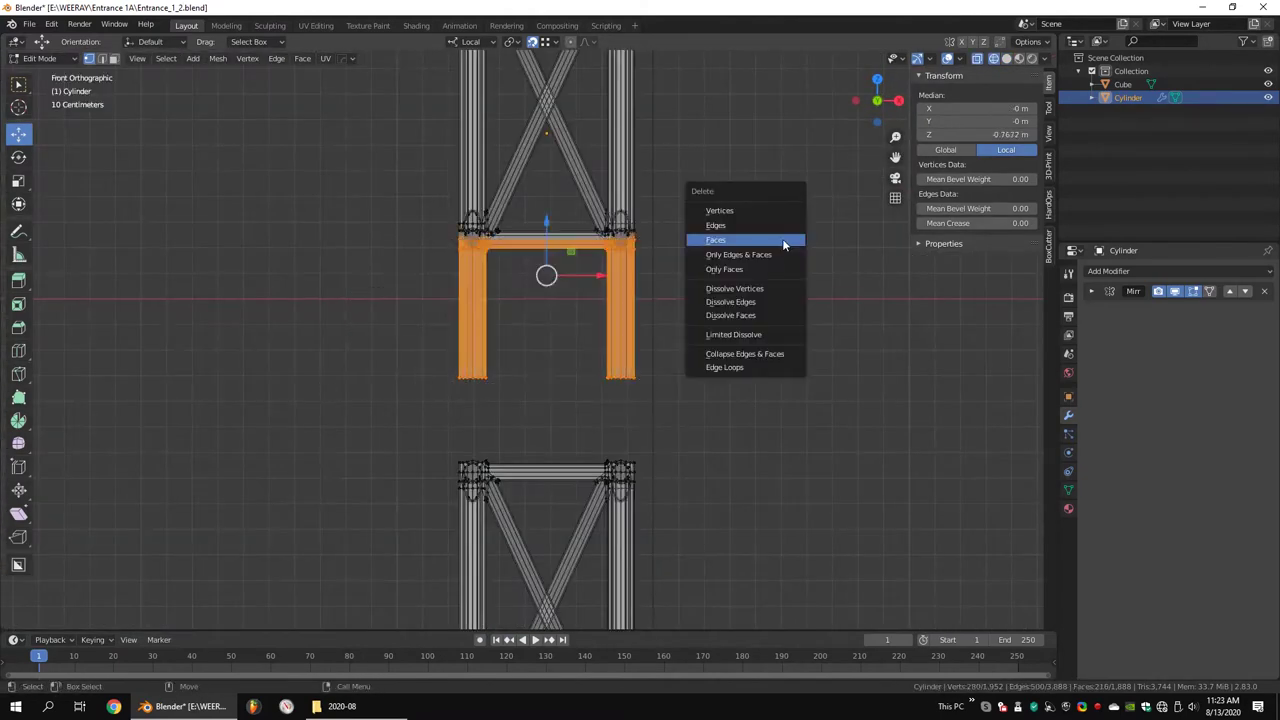
pyautogui.click(716, 240)
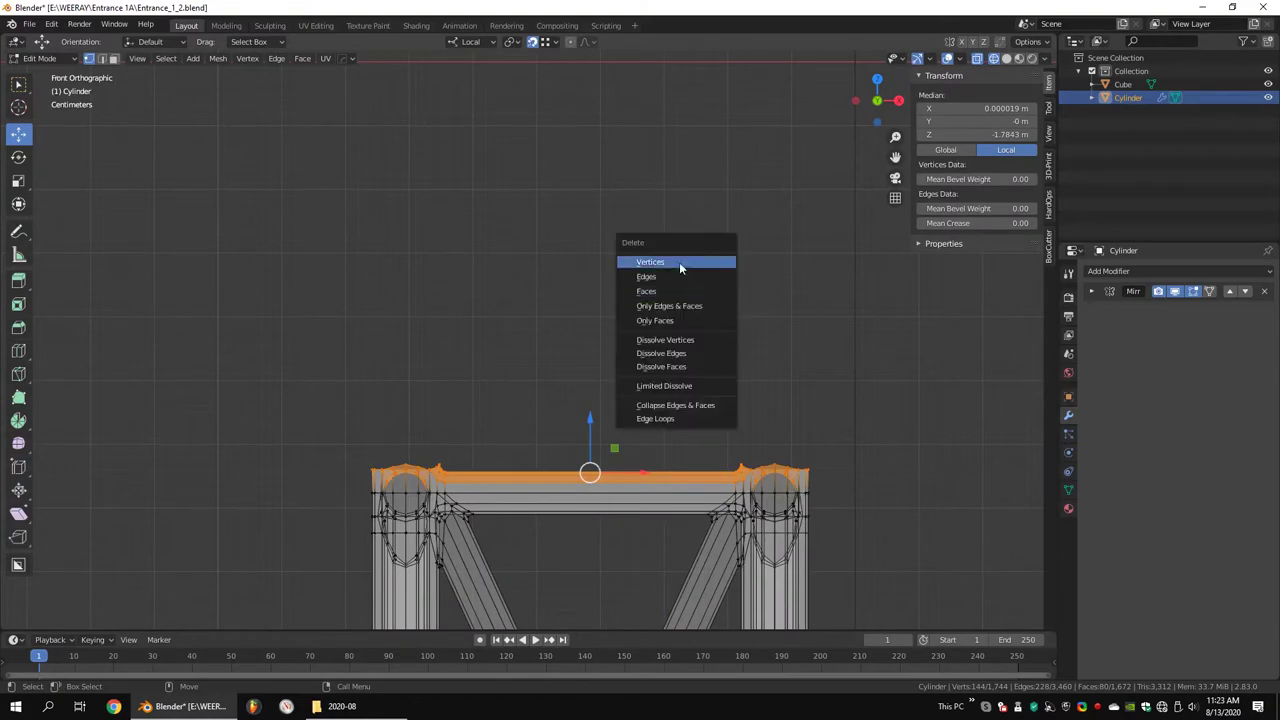
pyautogui.click(679, 262)
pyautogui.scroll(-5, 680, 300)
# Raise the lower truss section to meet the upper one and merge the joint vertices
pyautogui.moveTo(734, 371); pyautogui.dragTo(700, 330, button='middle')
pyautogui.moveTo(520, 460); pyautogui.dragTo(520, 330)
pyautogui.scroll(5, 587, 322)
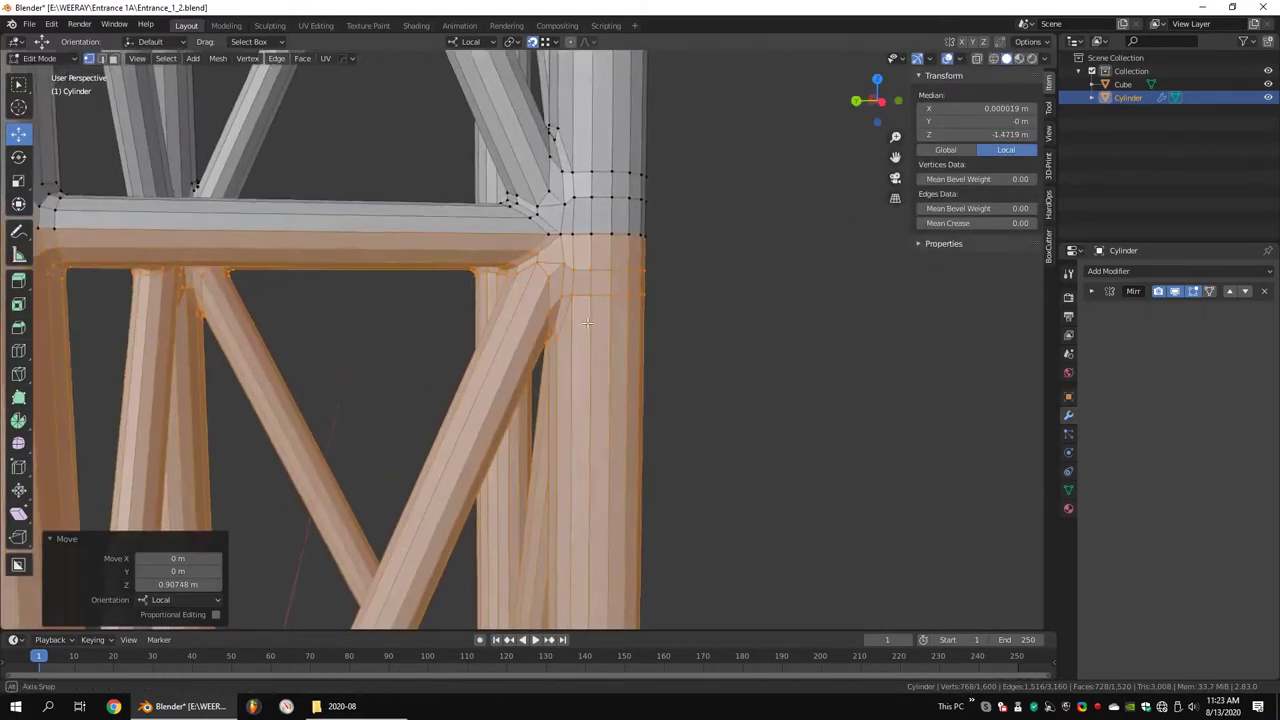
pyautogui.moveTo(587, 322)
pyautogui.mouseDown(button='middle')
pyautogui.moveTo(586, 306)
pyautogui.moveTo(674, 274)
pyautogui.moveTo(479, 313)
pyautogui.mouseUp(button='middle')
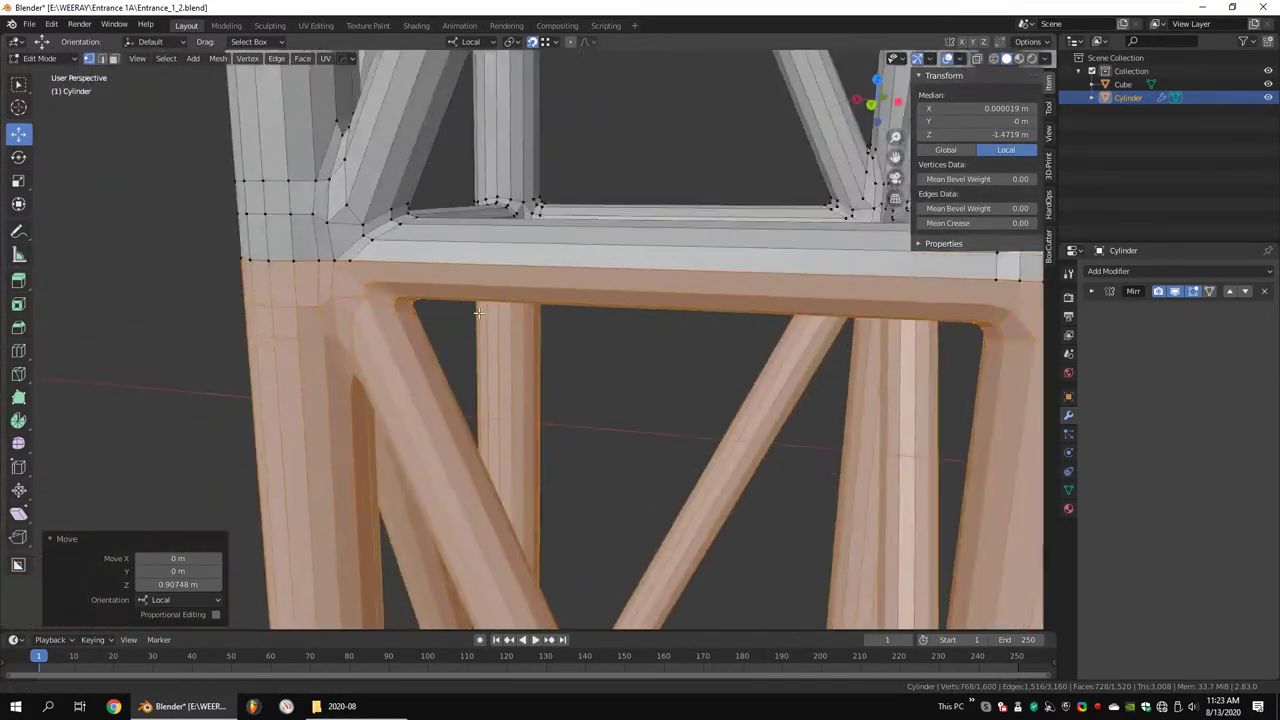
pyautogui.scroll(-5, 706, 337)
pyautogui.moveTo(706, 337); pyautogui.dragTo(729, 251, button='middle')
pyautogui.press('m')
pyautogui.click(771, 283)
# Reselect the lower truss section and move it down into place
pyautogui.hotkey('alt', 'a')
pyautogui.moveTo(777, 329); pyautogui.dragTo(571, 407, button='middle')
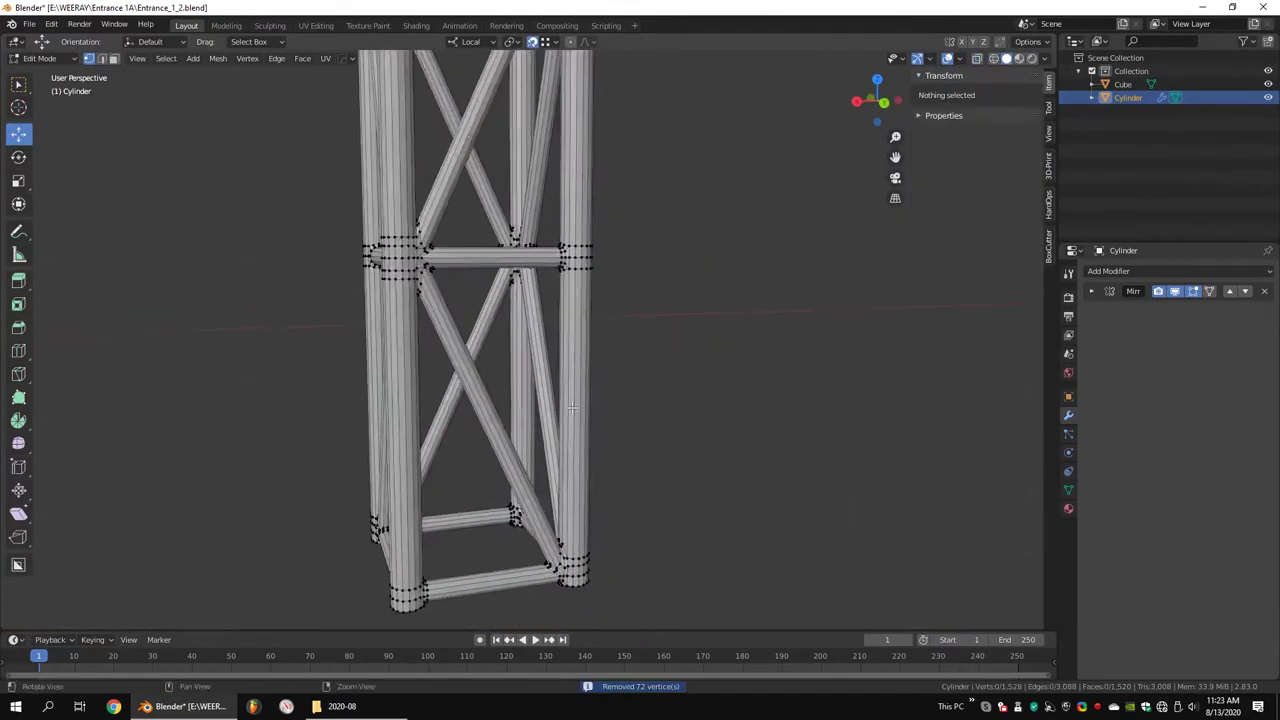
pyautogui.scroll(-5, 571, 407)
pyautogui.moveTo(646, 329); pyautogui.dragTo(589, 307, button='middle')
pyautogui.moveTo(614, 207); pyautogui.dragTo(245, 551)
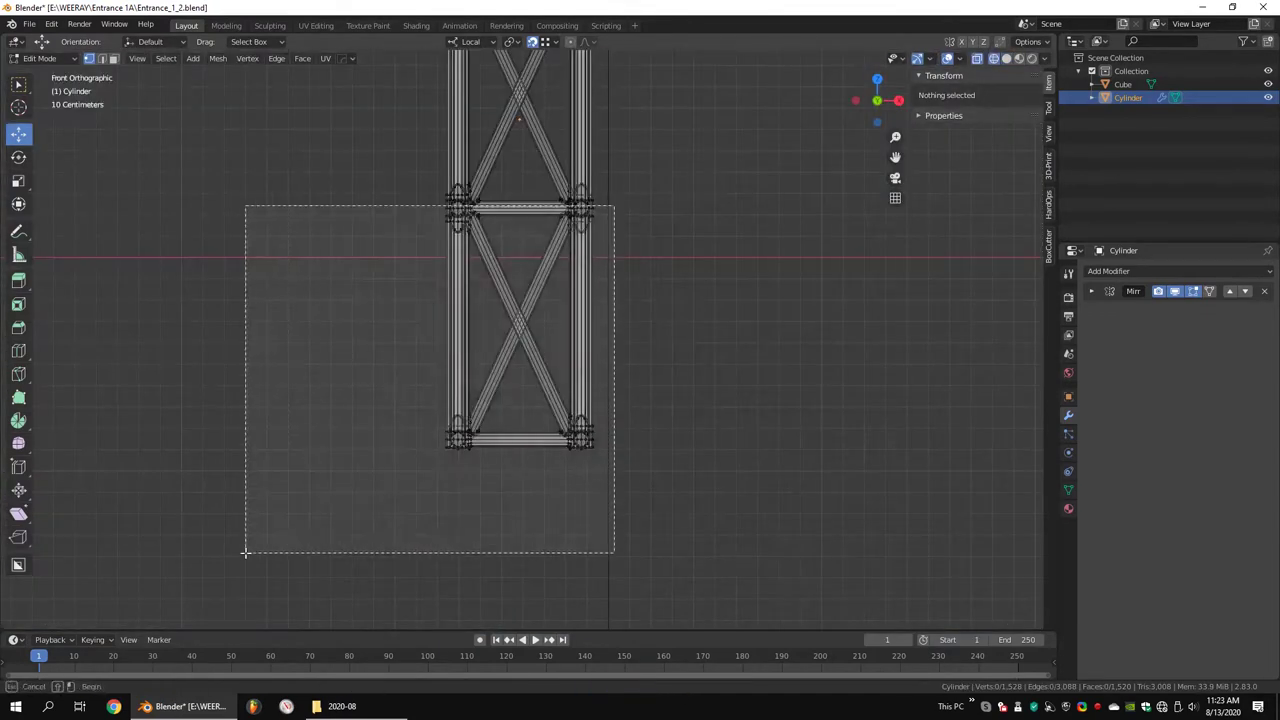
pyautogui.click(528, 571)
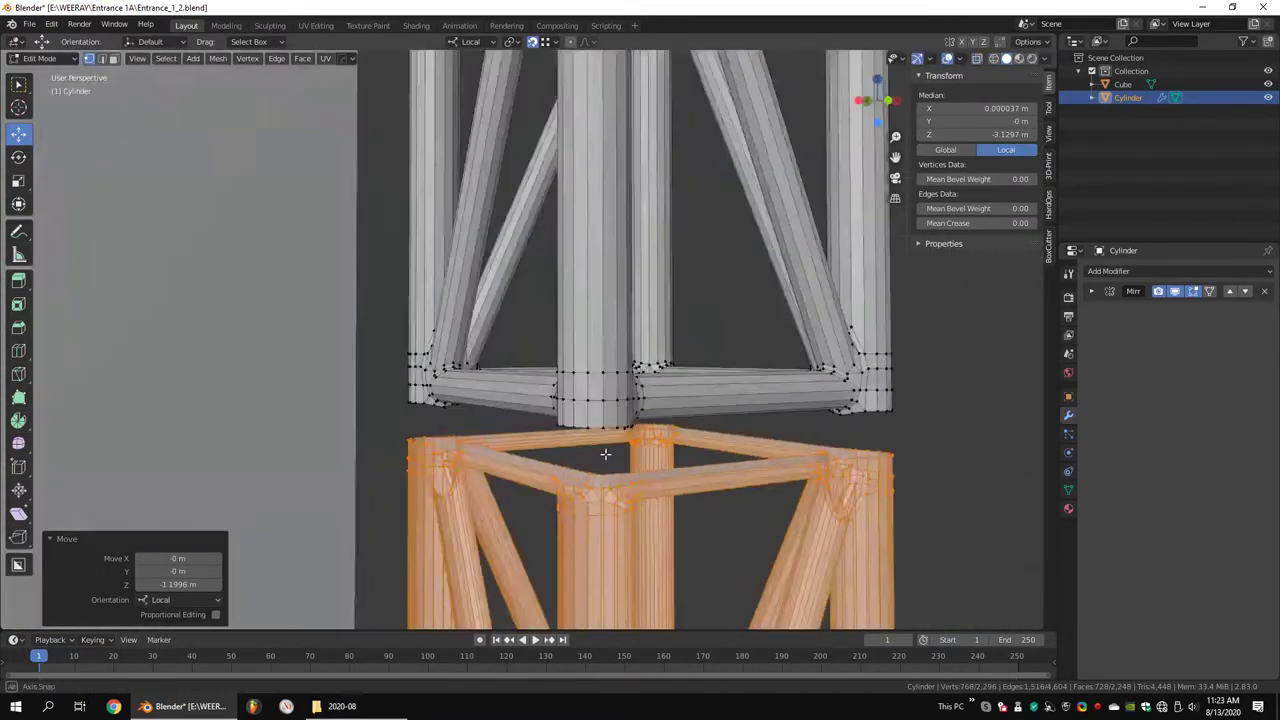
pyautogui.scroll(-5, 575, 336)
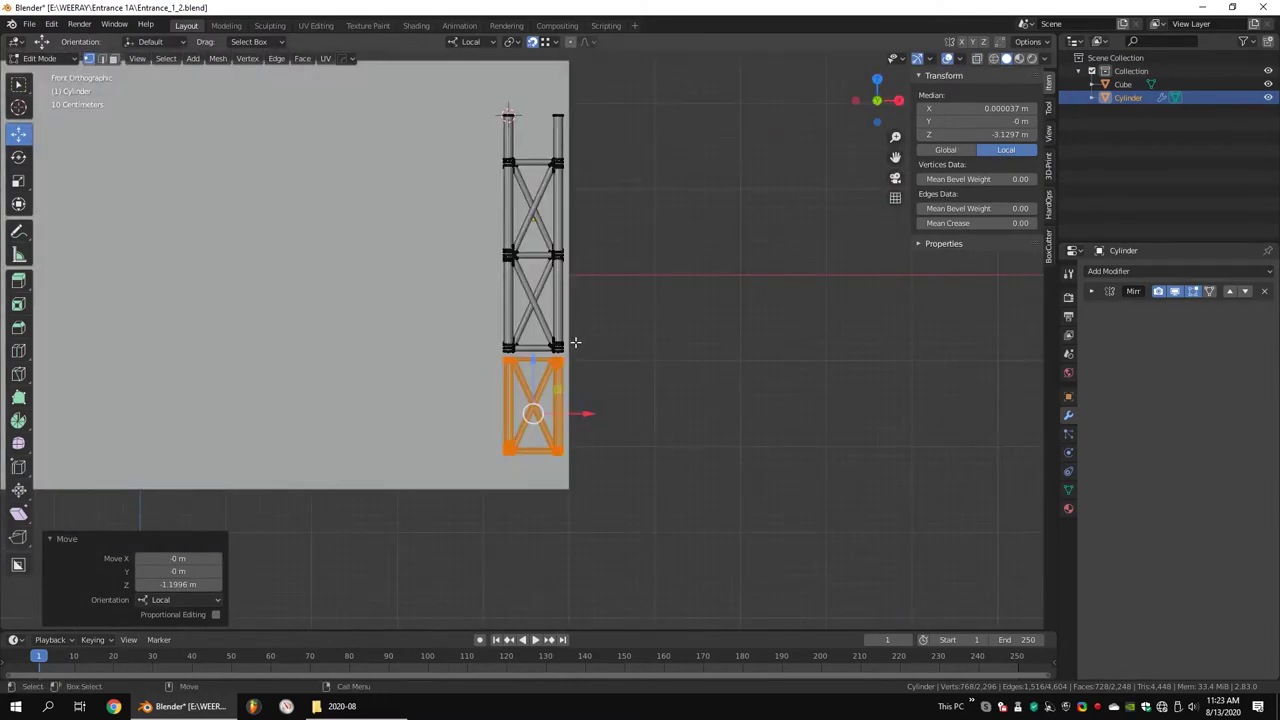
pyautogui.scroll(5, 538, 378)
pyautogui.scroll(-2, 670, 305)
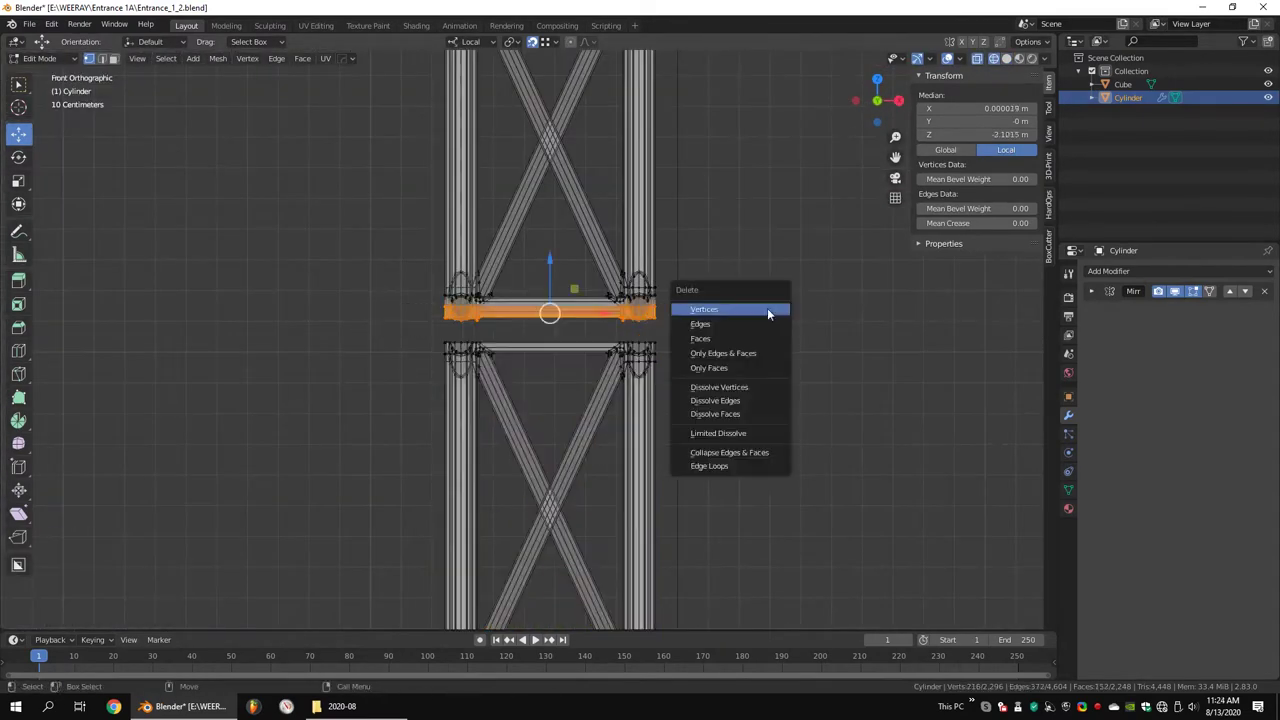
pyautogui.press('l')
pyautogui.hotkey('ctrl', 'z')
pyautogui.moveTo(706, 122); pyautogui.dragTo(686, 250, button='middle')
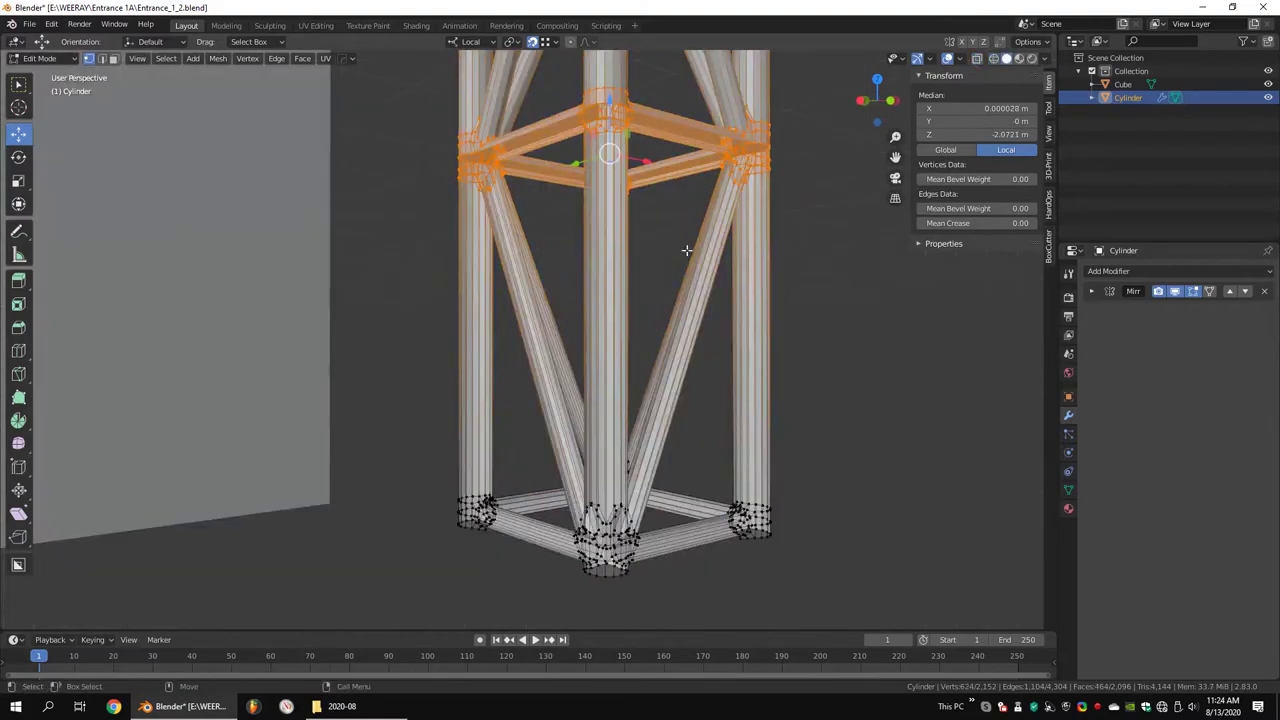
# Merge by distance to remove the 72 duplicate joint vertices, then return to Object Mode
pyautogui.click(779, 323)
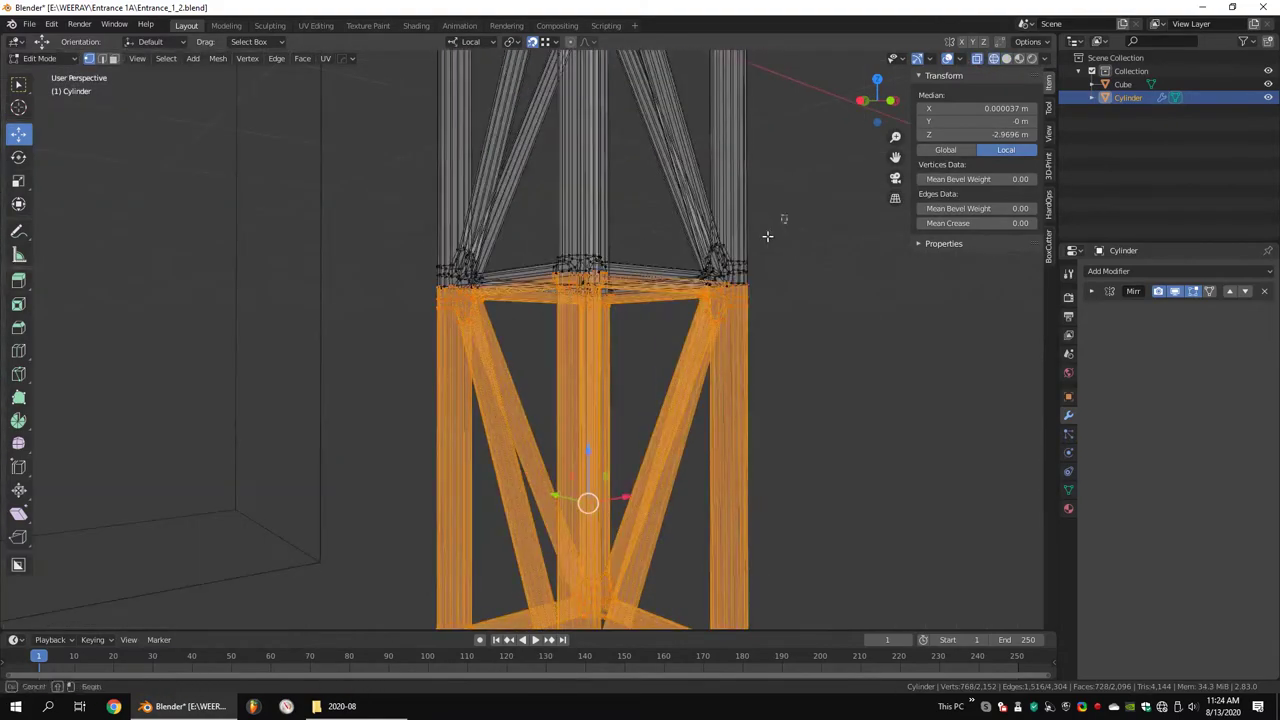
pyautogui.press('m')
pyautogui.click(752, 252)
pyautogui.moveTo(752, 252)
pyautogui.mouseDown(button='middle')
pyautogui.moveTo(655, 348)
pyautogui.moveTo(626, 358)
pyautogui.mouseUp(button='middle')
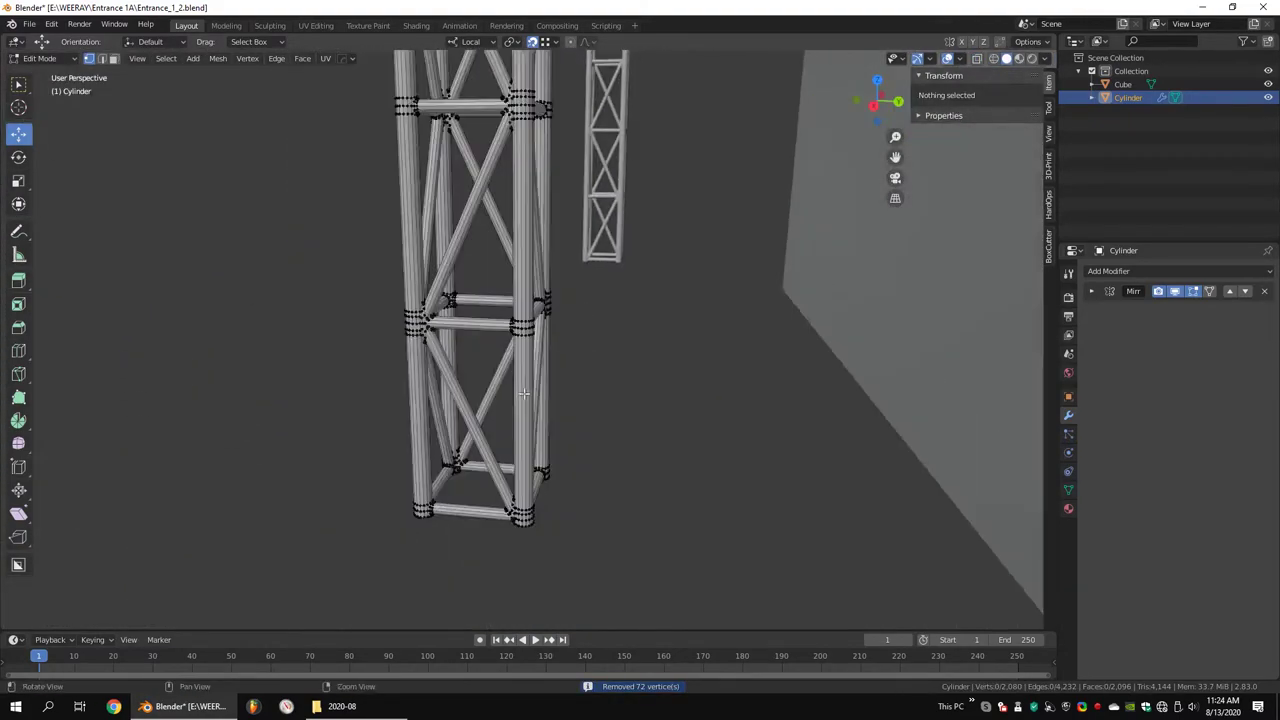
pyautogui.scroll(5, 626, 358)
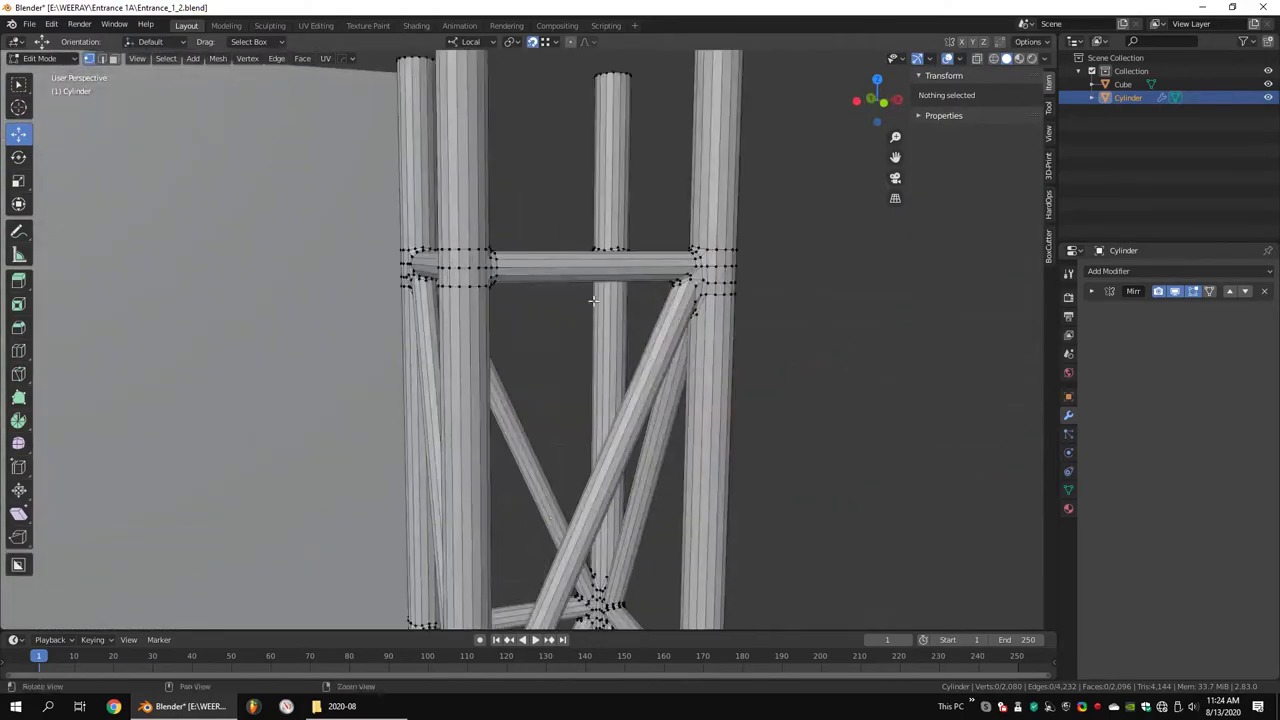
pyautogui.moveTo(626, 358)
pyautogui.mouseDown(button='middle')
pyautogui.moveTo(618, 374)
pyautogui.moveTo(597, 286)
pyautogui.moveTo(563, 390)
pyautogui.moveTo(676, 325)
pyautogui.mouseUp(button='middle')
pyautogui.scroll(-5, 618, 374)
pyautogui.press('Tab')
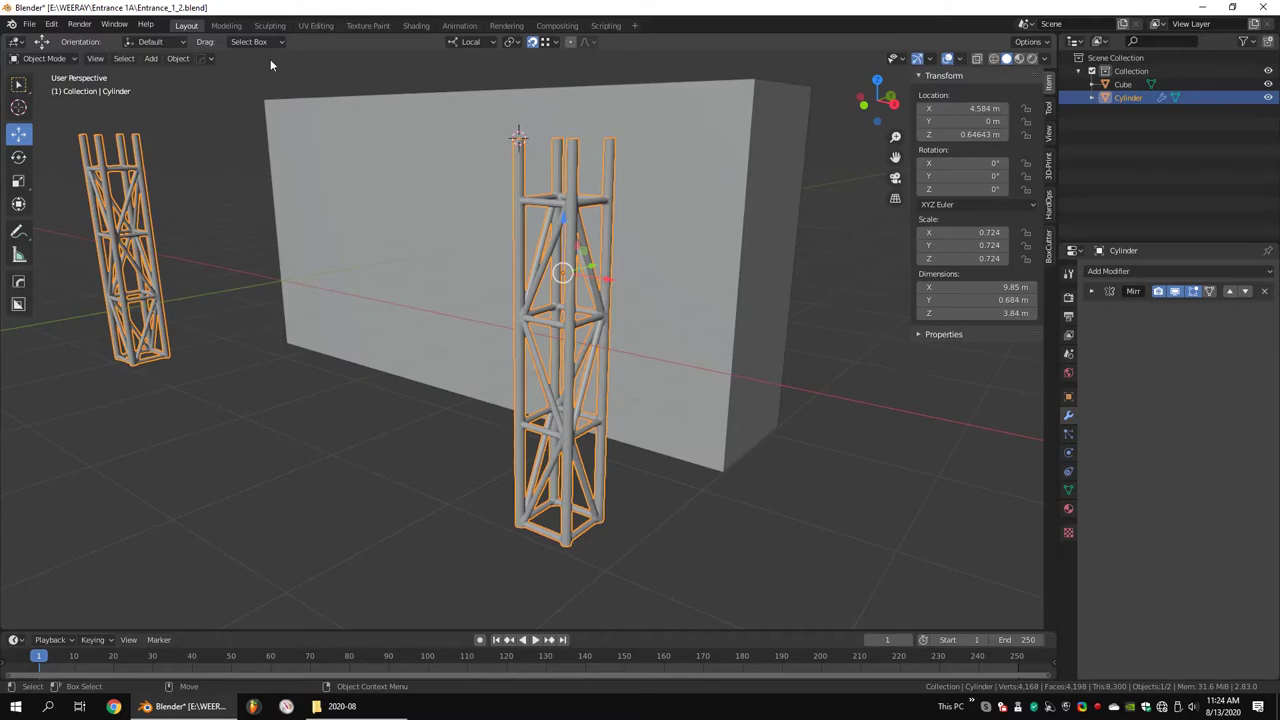
# Lower the truss tower's leg-end loops so the tower stands 4.35 m tall
pyautogui.press('Tab')
pyautogui.scroll(3, 685, 262)
pyautogui.scroll(3, 526, 276)
pyautogui.scroll(4, 630, 340)
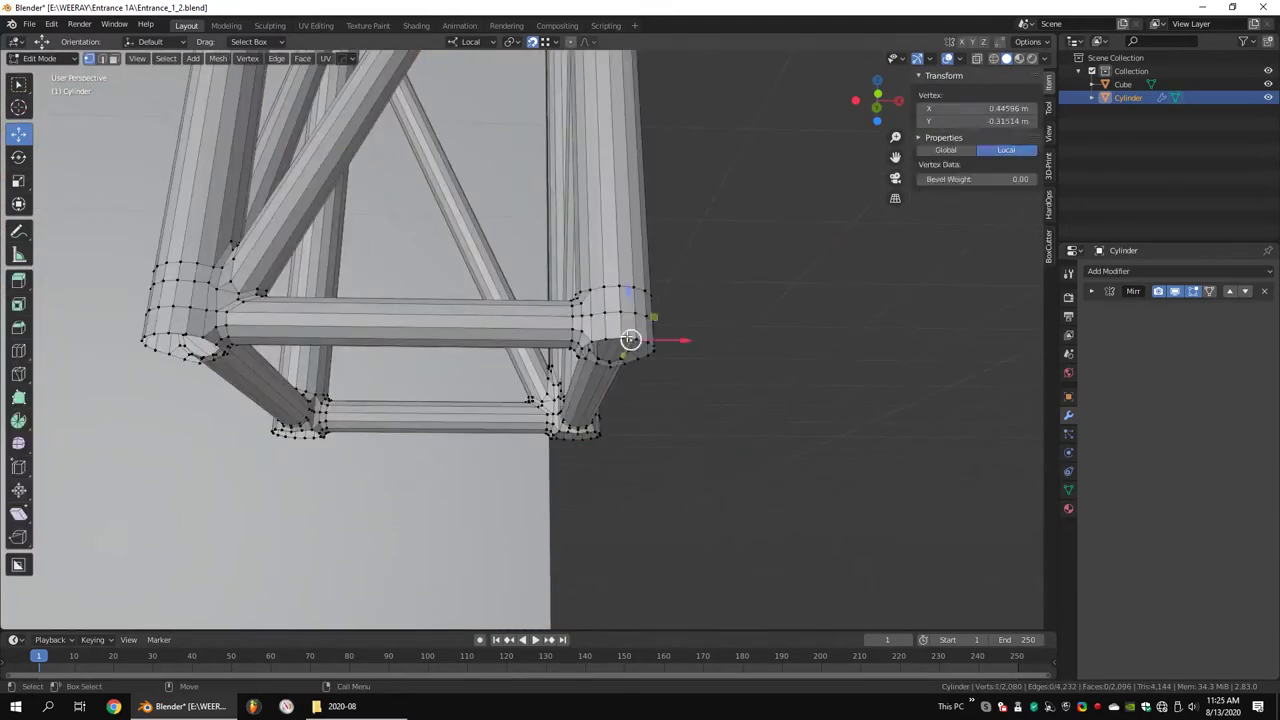
pyautogui.keyDown('alt'); pyautogui.keyDown('shift'); pyautogui.click(175, 360); pyautogui.keyUp('shift'); pyautogui.keyUp('alt')
pyautogui.moveTo(175, 360); pyautogui.dragTo(300, 432, button='middle')
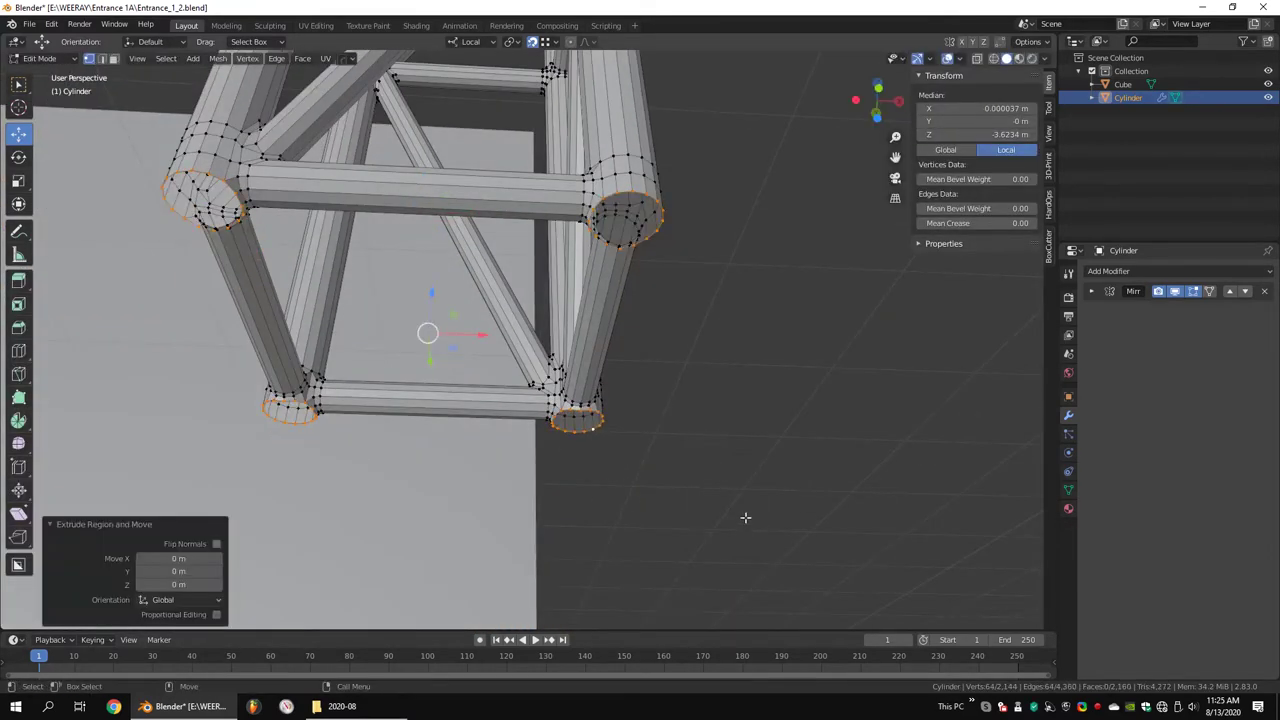
pyautogui.rightClick(600, 330)
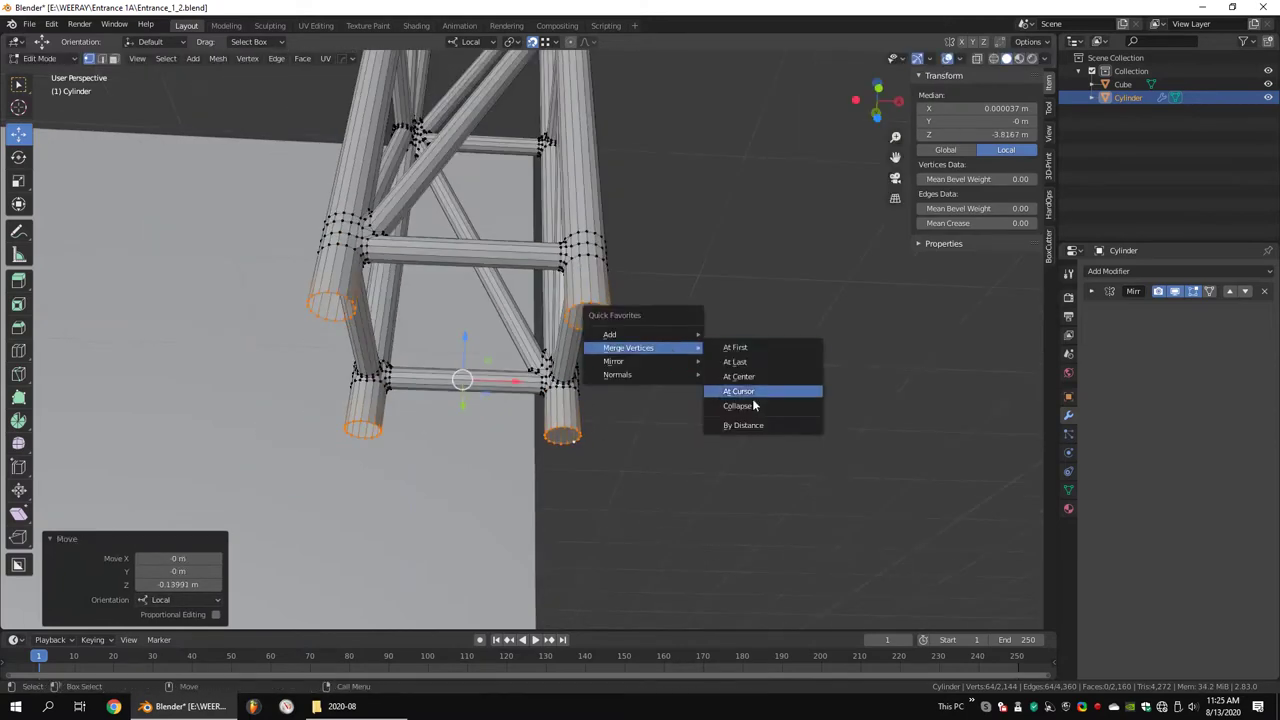
pyautogui.click(757, 391)
pyautogui.press('KP_1')
pyautogui.hotkey('alt', 'a')
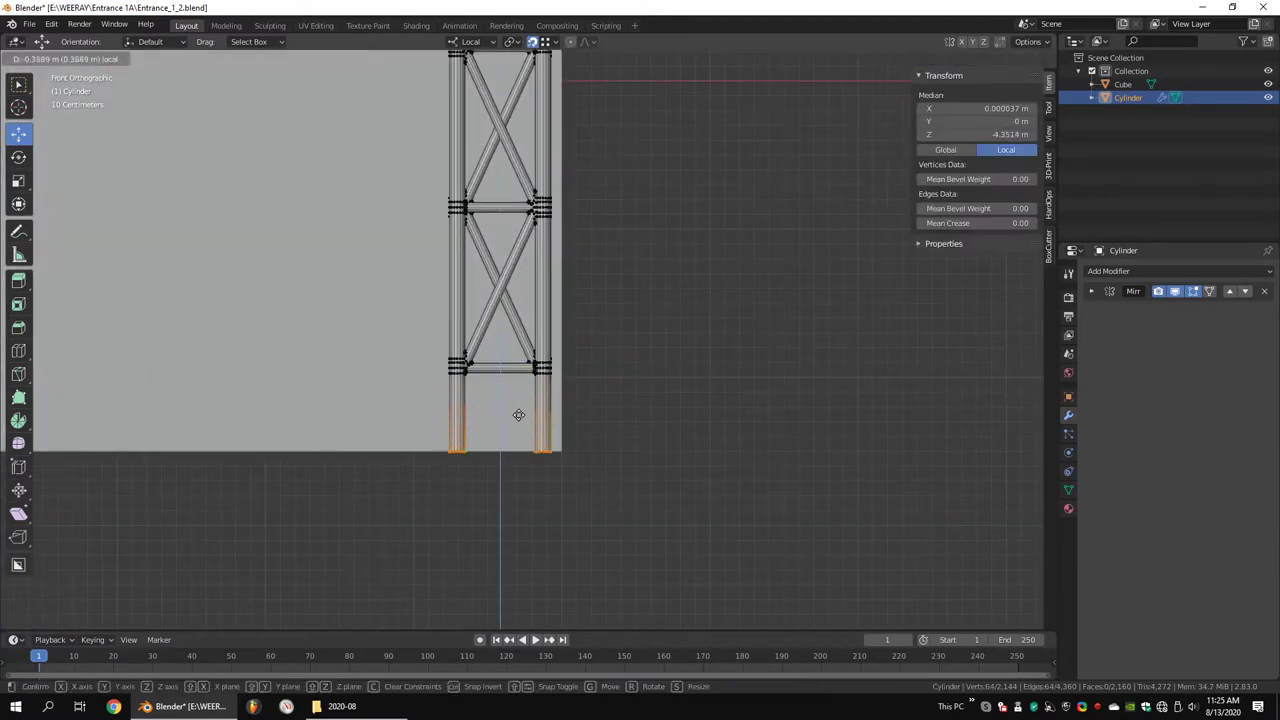
pyautogui.click(518, 415)
pyautogui.press('Tab')
pyautogui.moveTo(637, 380)
pyautogui.mouseDown(button='middle')
pyautogui.moveTo(640, 333)
pyautogui.moveTo(542, 324)
pyautogui.mouseUp(button='middle')
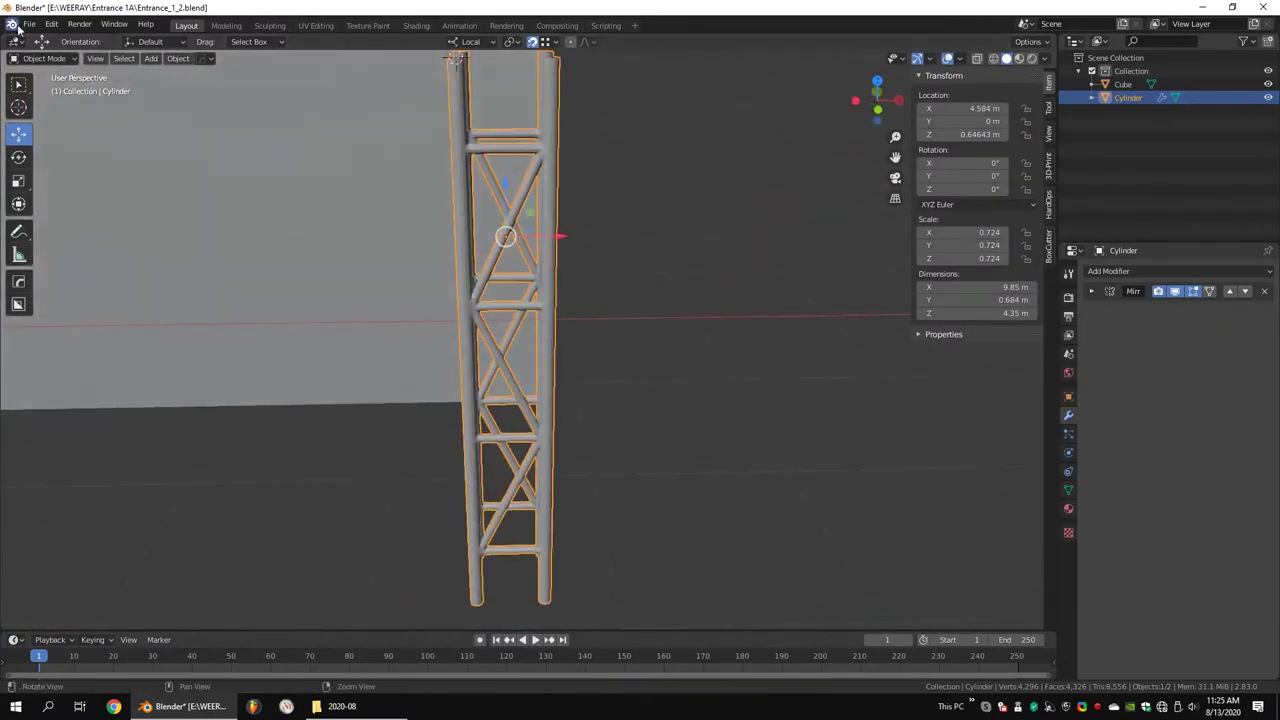
# Save the file as Entrance_1_3.blend
pyautogui.click(18, 28)
pyautogui.click(60, 155)
pyautogui.click(838, 561)
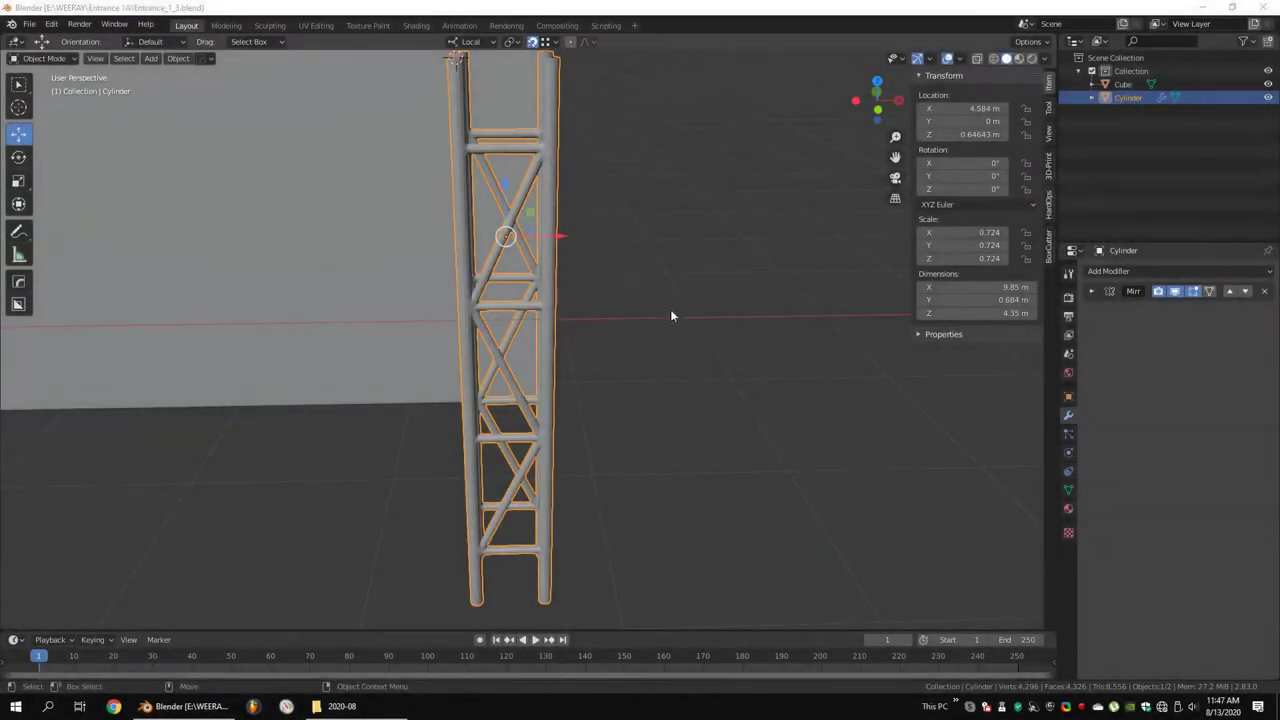
# Duplicate the truss, rotate it 90° and place it as an 11.6 m beam above the towers
pyautogui.click(670, 316)
pyautogui.moveTo(670, 316)
pyautogui.mouseDown(button='middle')
pyautogui.moveTo(591, 260)
pyautogui.moveTo(596, 343)
pyautogui.moveTo(708, 284)
pyautogui.moveTo(558, 307)
pyautogui.moveTo(560, 293)
pyautogui.mouseUp(button='middle')
pyautogui.click(560, 293)
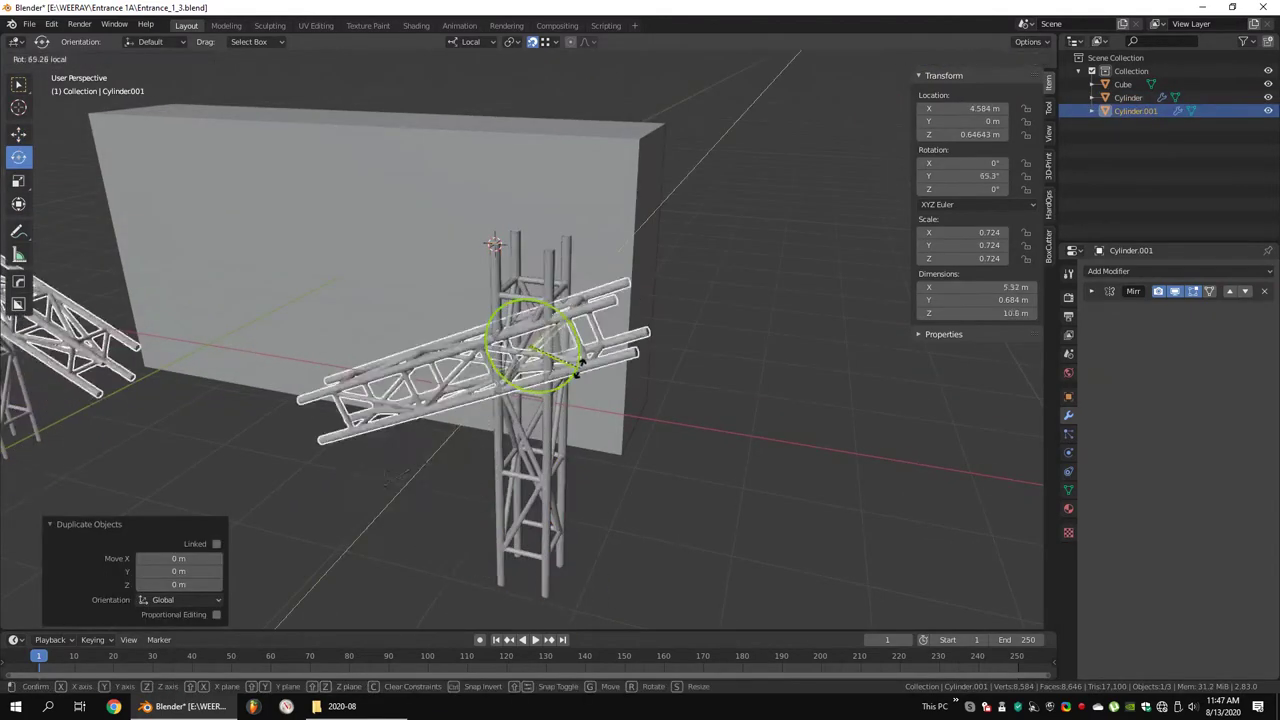
pyautogui.click(487, 211)
pyautogui.moveTo(487, 211); pyautogui.dragTo(789, 301, button='middle')
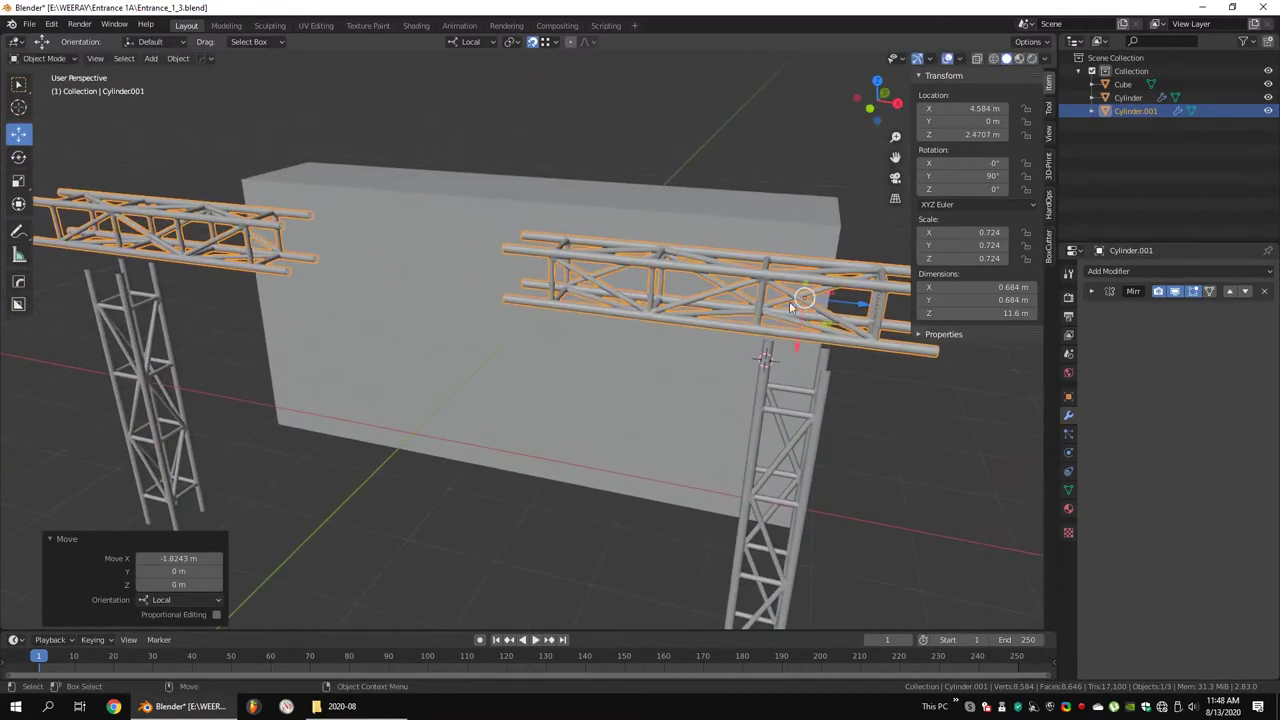
pyautogui.click(714, 287)
pyautogui.moveTo(566, 284)
pyautogui.mouseDown(button='middle')
pyautogui.moveTo(390, 290)
pyautogui.moveTo(463, 314)
pyautogui.mouseUp(button='middle')
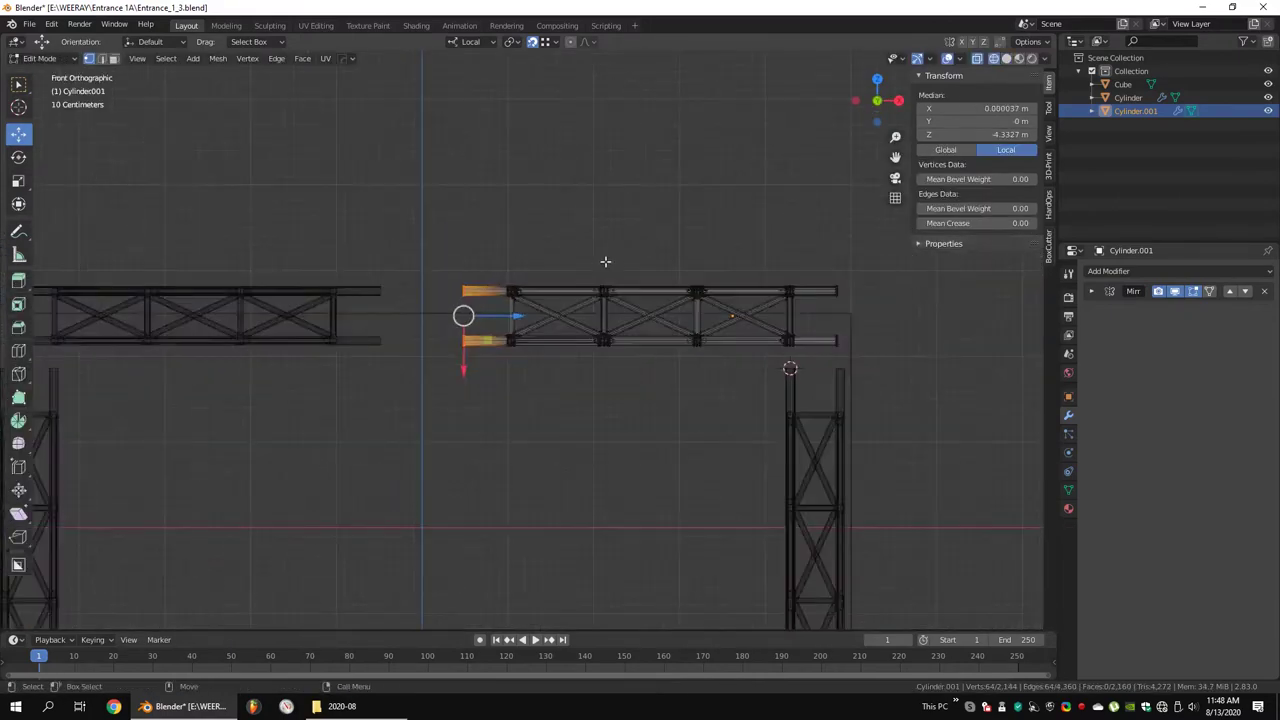
# Isolate the tower truss in Local view
pyautogui.scroll(-4, 655, 381)
pyautogui.click(655, 381)
pyautogui.press('KP_Divide')
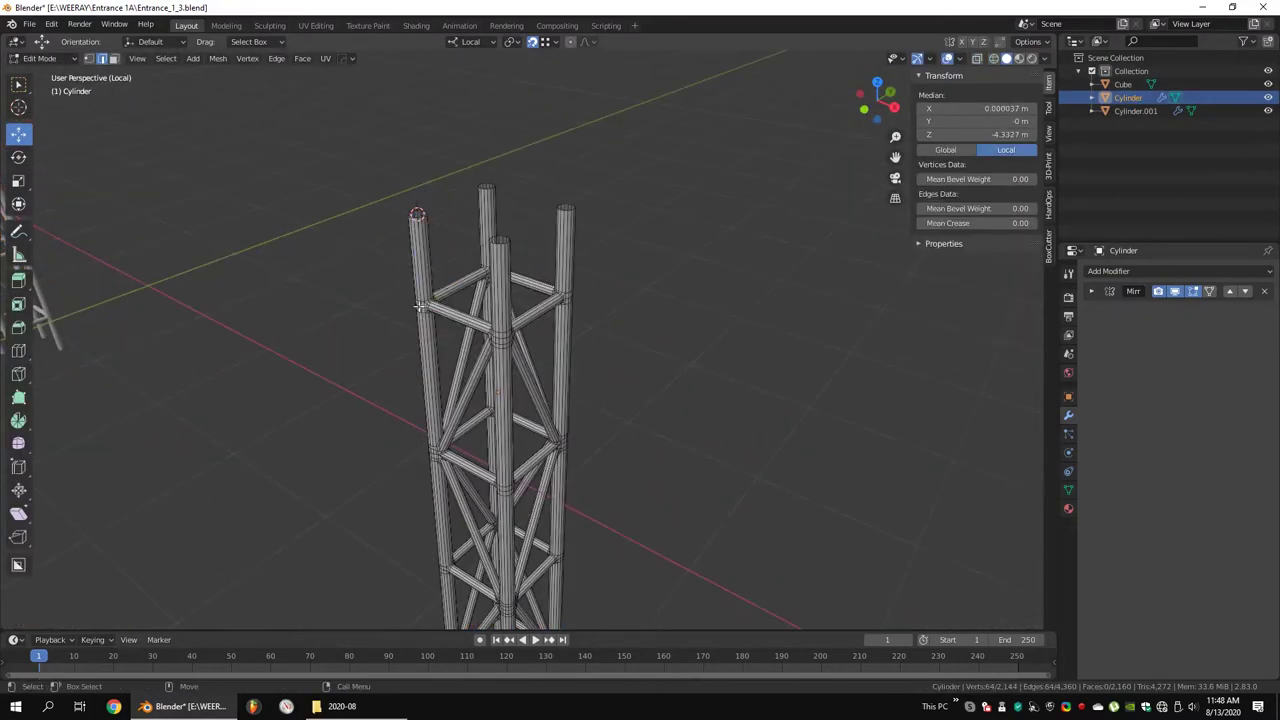
# Mark UV seams along the edge paths of the left and top bars
pyautogui.press('l')
pyautogui.press('KP_Decimal')
pyautogui.moveTo(709, 300)
pyautogui.mouseDown(button='middle')
pyautogui.moveTo(646, 366)
pyautogui.moveTo(606, 371)
pyautogui.moveTo(583, 273)
pyautogui.mouseUp(button='middle')
pyautogui.scroll(-3, 606, 371)
pyautogui.keyDown('ctrl'); pyautogui.click(583, 273); pyautogui.keyUp('ctrl')
pyautogui.press('KP_Decimal')
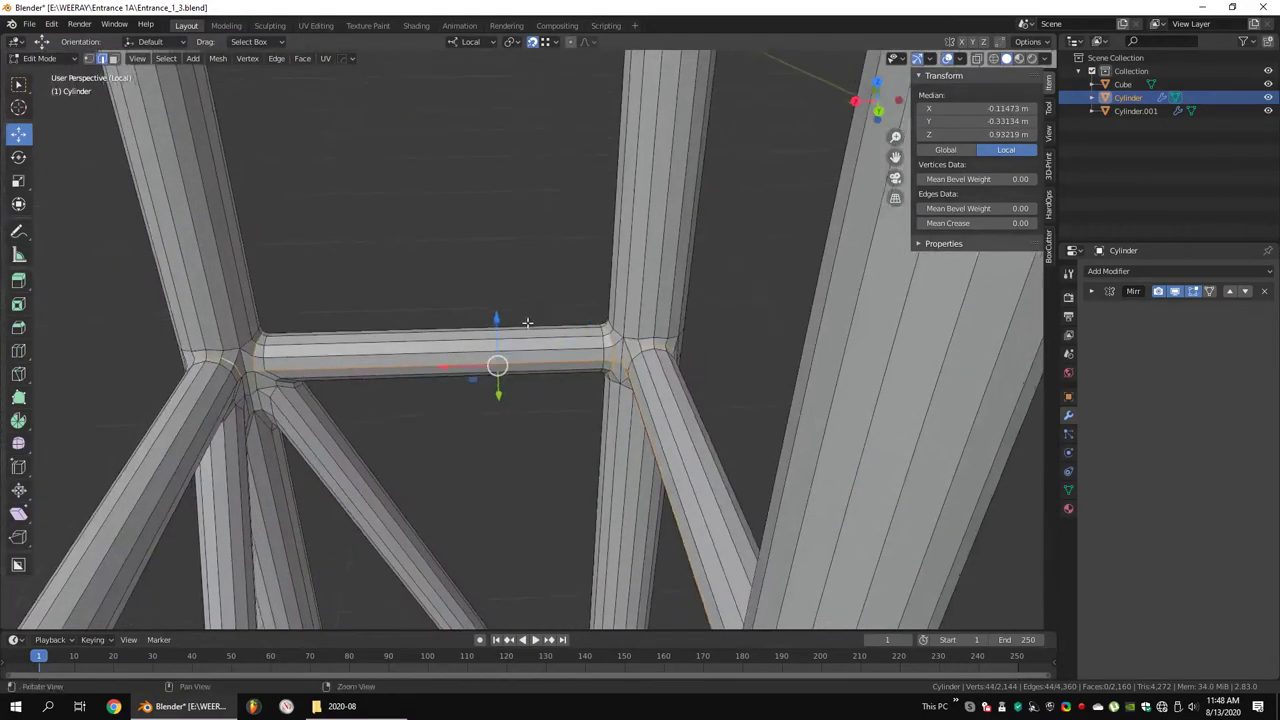
pyautogui.moveTo(720, 390)
pyautogui.mouseDown(button='middle')
pyautogui.moveTo(385, 285)
pyautogui.moveTo(340, 298)
pyautogui.moveTo(361, 255)
pyautogui.moveTo(676, 254)
pyautogui.moveTo(773, 313)
pyautogui.moveTo(517, 283)
pyautogui.moveTo(688, 302)
pyautogui.moveTo(547, 257)
pyautogui.mouseUp(button='middle')
pyautogui.keyDown('ctrl'); pyautogui.click(494, 352); pyautogui.keyUp('ctrl')
pyautogui.keyDown('ctrl'); pyautogui.click(340, 298); pyautogui.keyUp('ctrl')
pyautogui.rightClick(773, 313)
pyautogui.click(773, 313)
# Select the edge loops encircling the first brace joint
pyautogui.click(645, 292)
pyautogui.keyDown('shift'); pyautogui.click(547, 257); pyautogui.keyUp('shift')
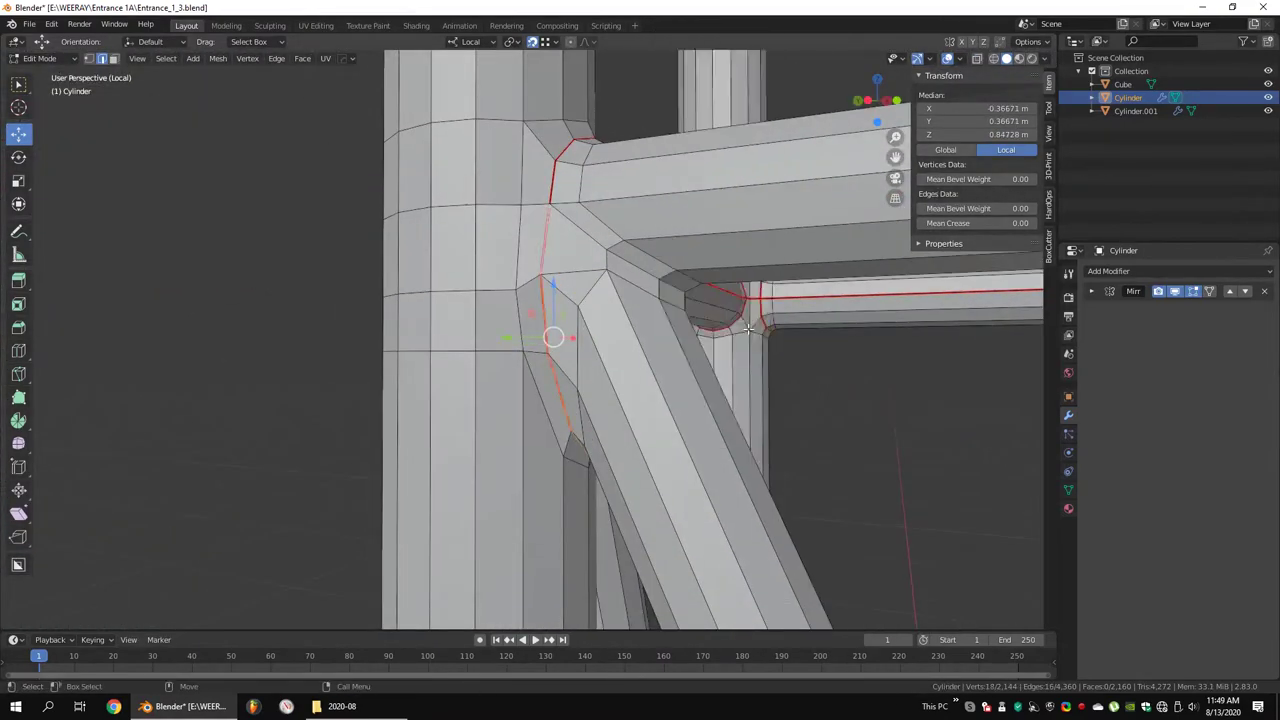
pyautogui.scroll(-4, 748, 328)
pyautogui.scroll(-3, 854, 374)
pyautogui.scroll(5, 559, 430)
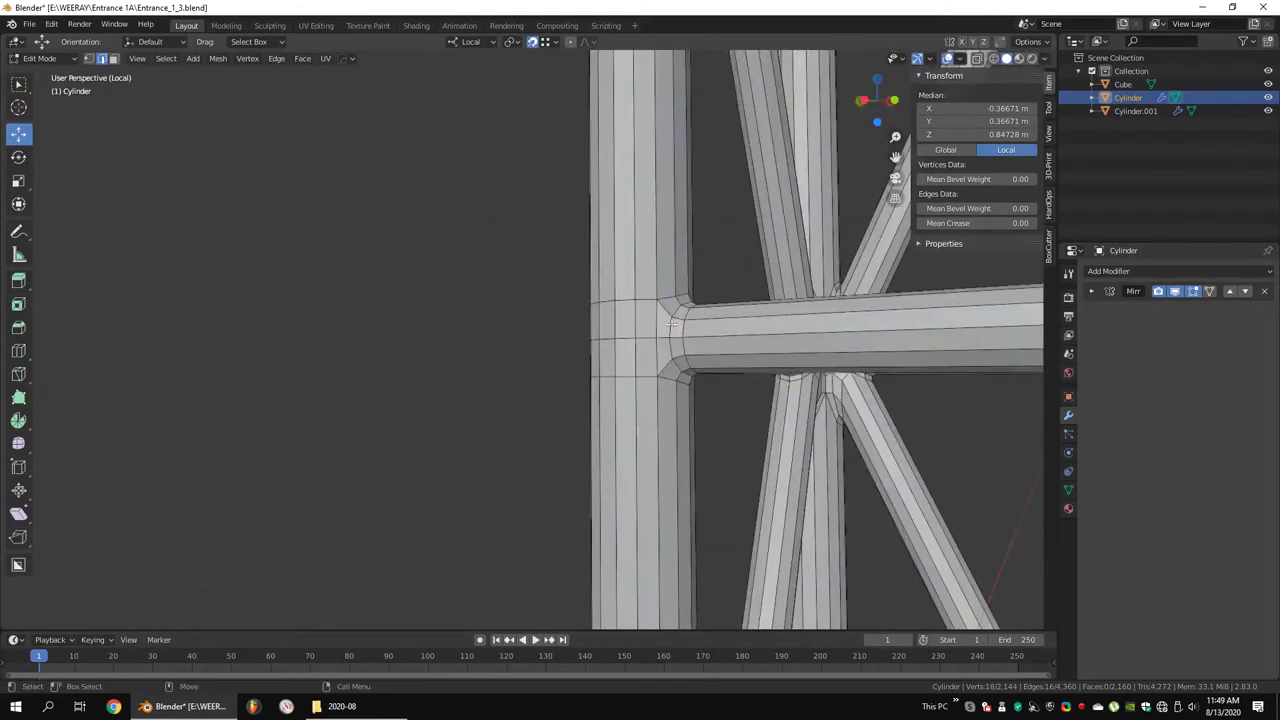
pyautogui.click(620, 387)
pyautogui.moveTo(559, 430)
pyautogui.mouseDown(button='middle')
pyautogui.moveTo(620, 387)
pyautogui.moveTo(544, 229)
pyautogui.mouseUp(button='middle')
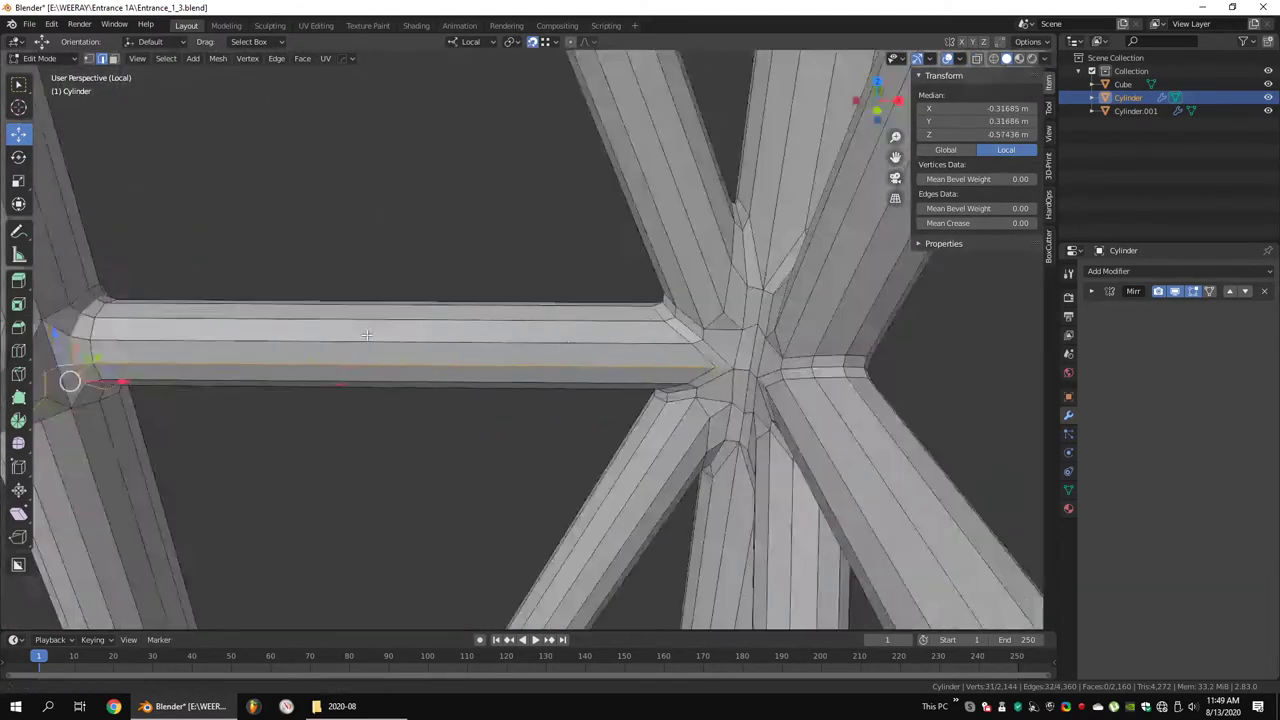
pyautogui.keyDown('shift'); pyautogui.click(544, 229); pyautogui.keyUp('shift')
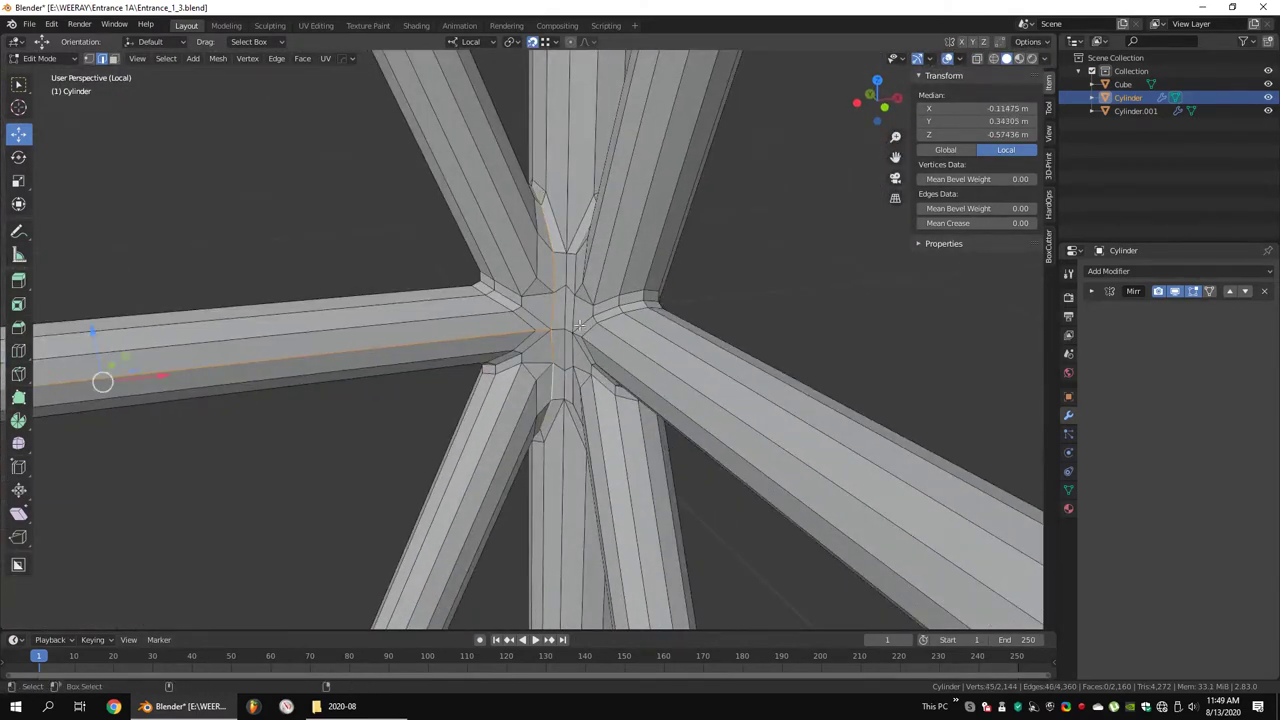
pyautogui.moveTo(579, 325); pyautogui.dragTo(627, 248, button='middle')
pyautogui.keyDown('alt'); pyautogui.keyDown('shift'); pyautogui.click(627, 248); pyautogui.keyUp('shift'); pyautogui.keyUp('alt')
pyautogui.moveTo(643, 331)
pyautogui.mouseDown(button='middle')
pyautogui.moveTo(569, 268)
pyautogui.moveTo(578, 285)
pyautogui.mouseUp(button='middle')
pyautogui.keyDown('alt'); pyautogui.keyDown('shift'); pyautogui.click(569, 268); pyautogui.keyUp('shift'); pyautogui.keyUp('alt')
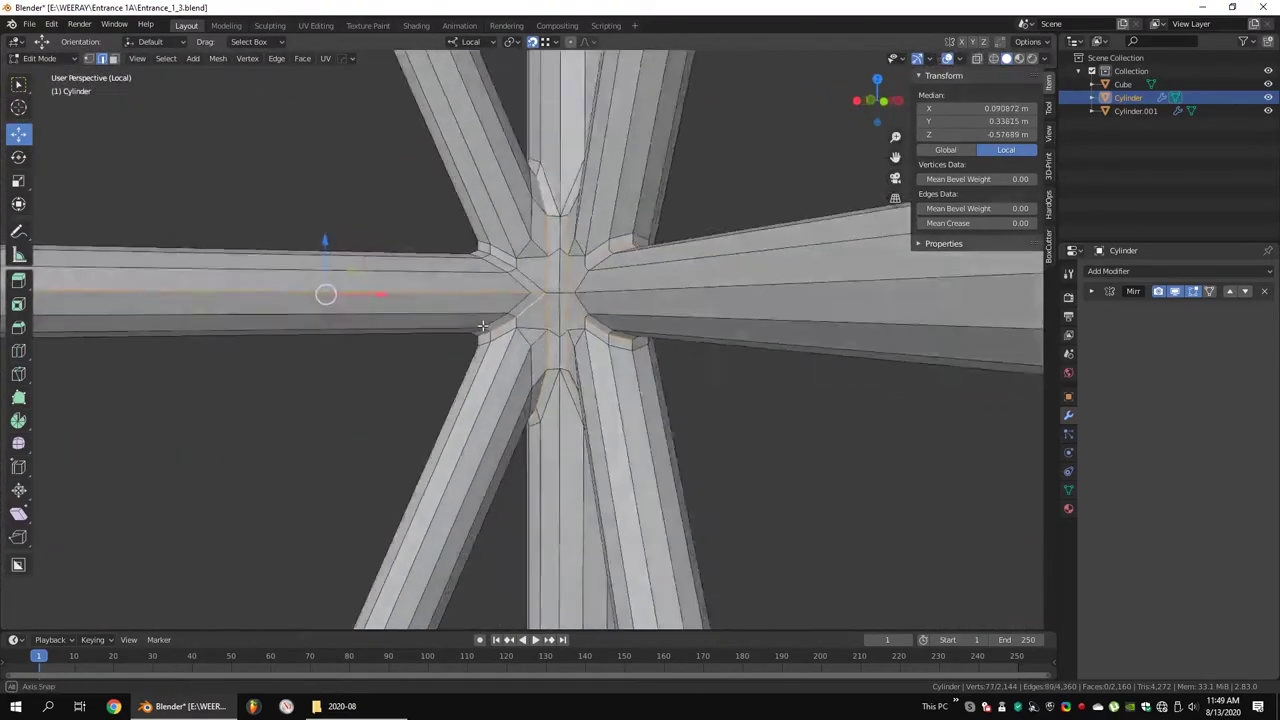
pyautogui.keyDown('alt'); pyautogui.keyDown('shift'); pyautogui.click(578, 285); pyautogui.keyUp('shift'); pyautogui.keyUp('alt')
# Add the crossbar joint's edge loops and mark the whole selection as seams
pyautogui.moveTo(693, 280)
pyautogui.mouseDown(button='middle')
pyautogui.moveTo(598, 287)
pyautogui.moveTo(343, 345)
pyautogui.mouseUp(button='middle')
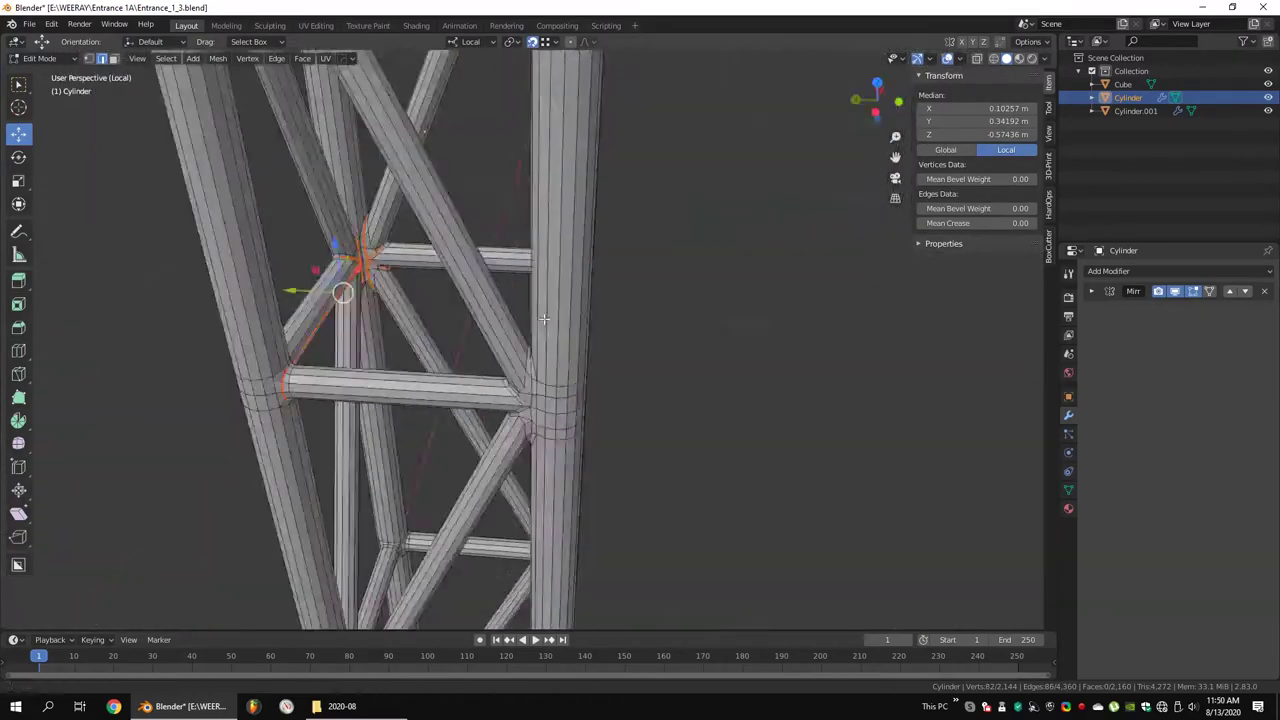
pyautogui.scroll(5, 343, 345)
pyautogui.keyDown('alt'); pyautogui.click(322, 231); pyautogui.keyUp('alt')
pyautogui.moveTo(341, 264)
pyautogui.mouseDown(button='middle')
pyautogui.moveTo(703, 258)
pyautogui.moveTo(700, 272)
pyautogui.mouseUp(button='middle')
pyautogui.keyDown('alt'); pyautogui.keyDown('shift'); pyautogui.click(703, 258); pyautogui.keyUp('shift'); pyautogui.keyUp('alt')
pyautogui.rightClick(700, 272)
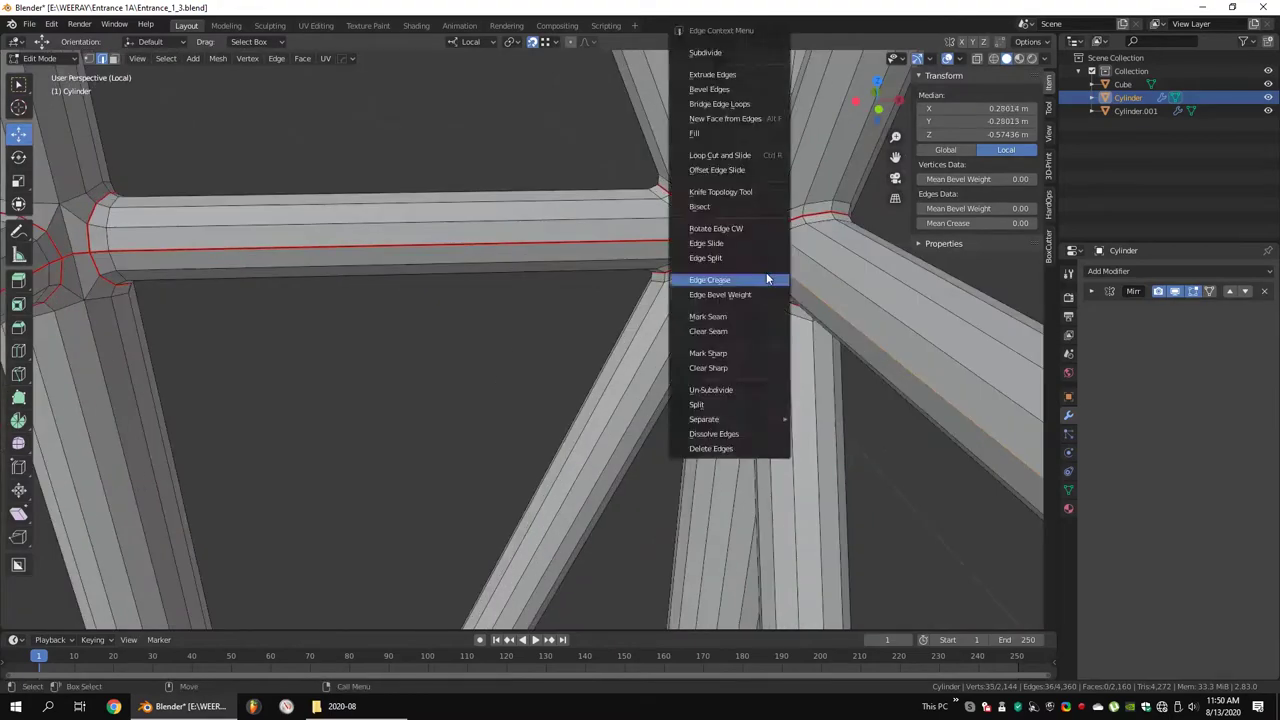
pyautogui.click(700, 317)
# Mark seams around the edge loops of another brace joint
pyautogui.moveTo(700, 317); pyautogui.dragTo(551, 216, button='middle')
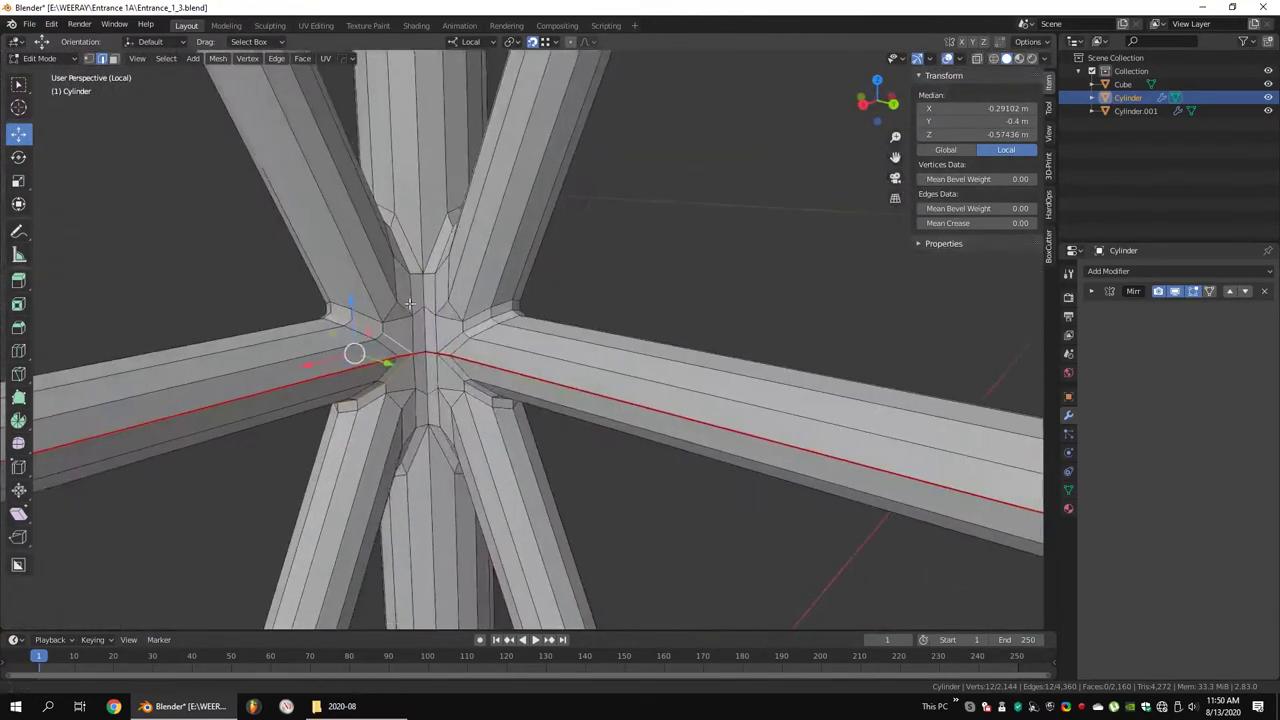
pyautogui.moveTo(953, 303); pyautogui.dragTo(601, 265, button='middle')
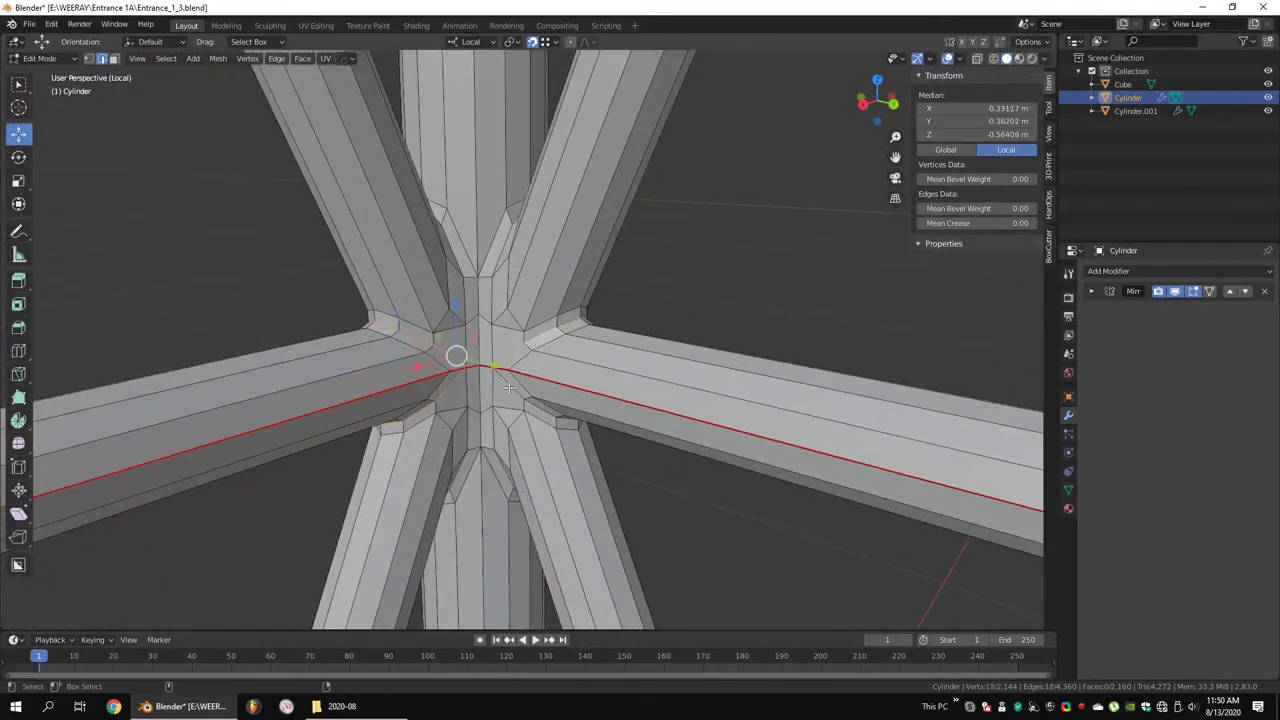
pyautogui.keyDown('alt'); pyautogui.keyDown('shift'); pyautogui.click(601, 265); pyautogui.keyUp('shift'); pyautogui.keyUp('alt')
pyautogui.keyDown('alt'); pyautogui.keyDown('shift'); pyautogui.click(604, 350); pyautogui.keyUp('shift'); pyautogui.keyUp('alt')
pyautogui.moveTo(604, 350); pyautogui.dragTo(744, 350, button='middle')
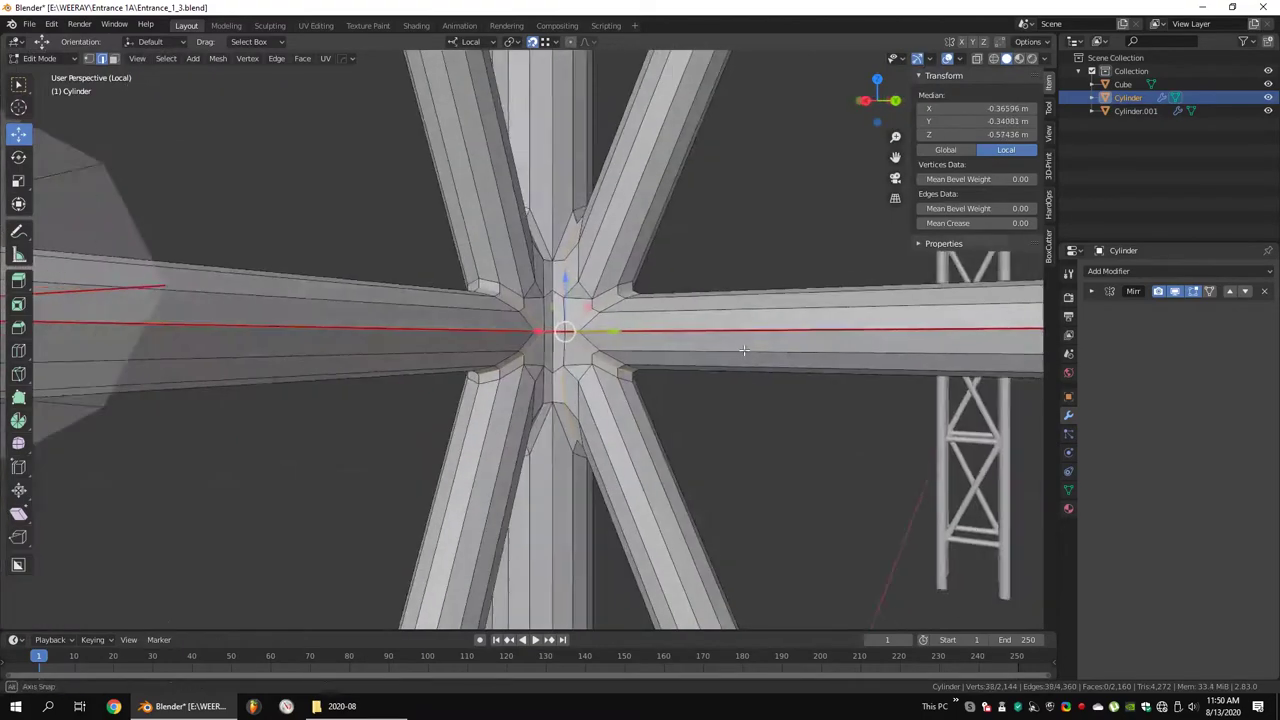
pyautogui.click(623, 318)
# Mark seams around a further joint, then clear the selection
pyautogui.moveTo(623, 318); pyautogui.dragTo(589, 382, button='middle')
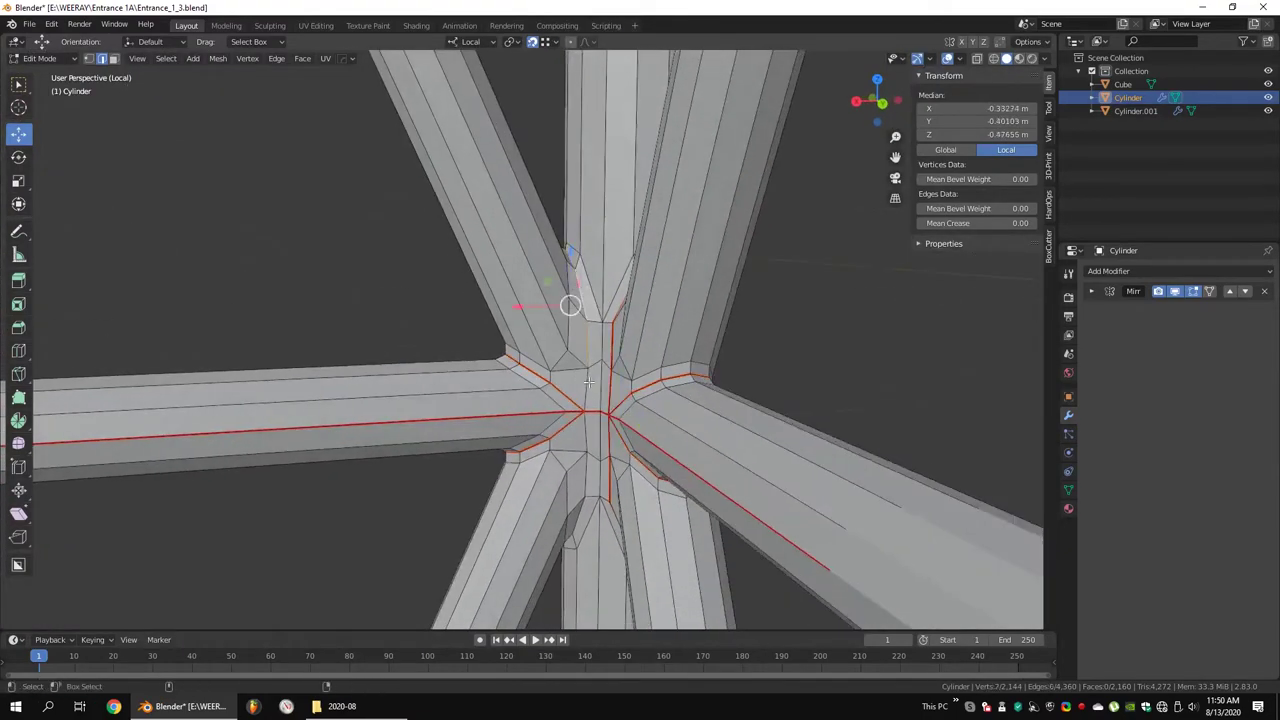
pyautogui.moveTo(588, 463)
pyautogui.mouseDown(button='middle')
pyautogui.moveTo(751, 343)
pyautogui.moveTo(421, 396)
pyautogui.mouseUp(button='middle')
pyautogui.keyDown('alt'); pyautogui.keyDown('shift'); pyautogui.click(421, 396); pyautogui.keyUp('shift'); pyautogui.keyUp('alt')
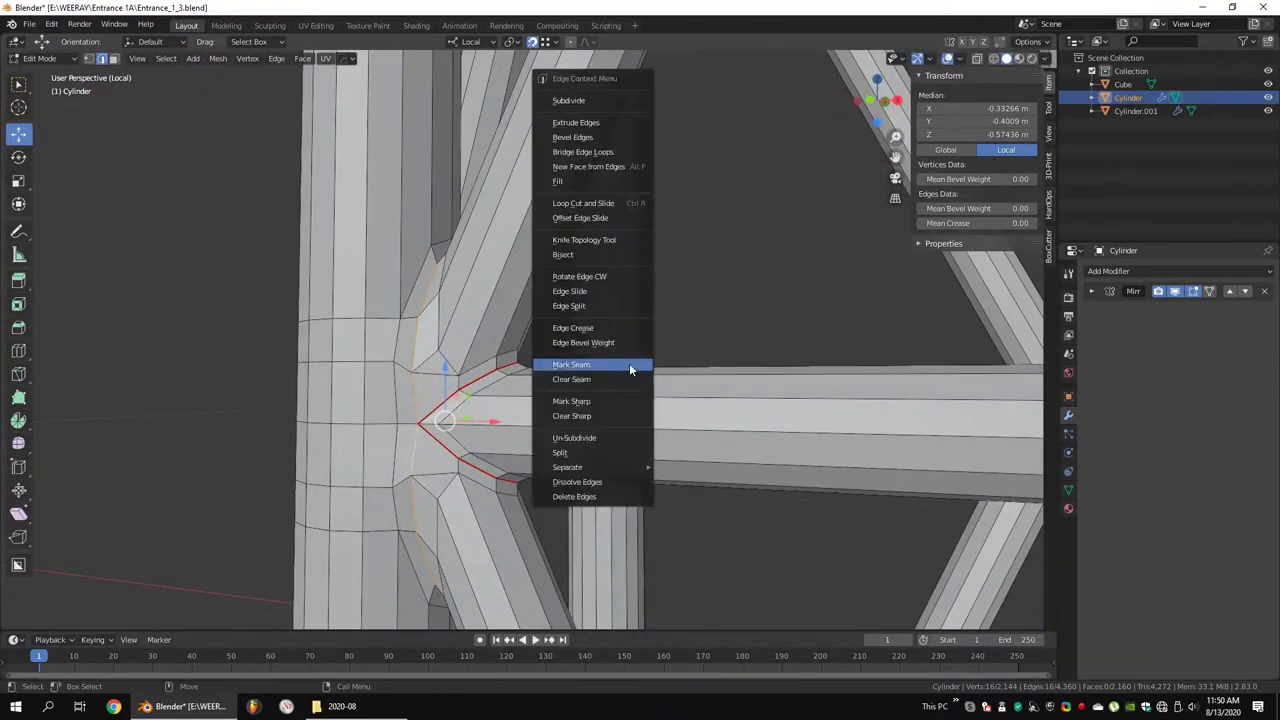
pyautogui.click(630, 370)
pyautogui.hotkey('alt', 'a')
# Select an edge loop at the next joint and bring up the edge menu
pyautogui.moveTo(630, 370)
pyautogui.mouseDown(button='middle')
pyautogui.moveTo(600, 350)
pyautogui.moveTo(662, 304)
pyautogui.moveTo(529, 357)
pyautogui.moveTo(543, 318)
pyautogui.moveTo(514, 329)
pyautogui.moveTo(442, 273)
pyautogui.mouseUp(button='middle')
pyautogui.scroll(-4, 600, 330)
pyautogui.scroll(4, 529, 357)
pyautogui.keyDown('alt'); pyautogui.click(514, 329); pyautogui.keyUp('alt')
pyautogui.moveTo(783, 311)
pyautogui.mouseDown(button='middle')
pyautogui.moveTo(586, 323)
pyautogui.moveTo(792, 237)
pyautogui.mouseUp(button='middle')
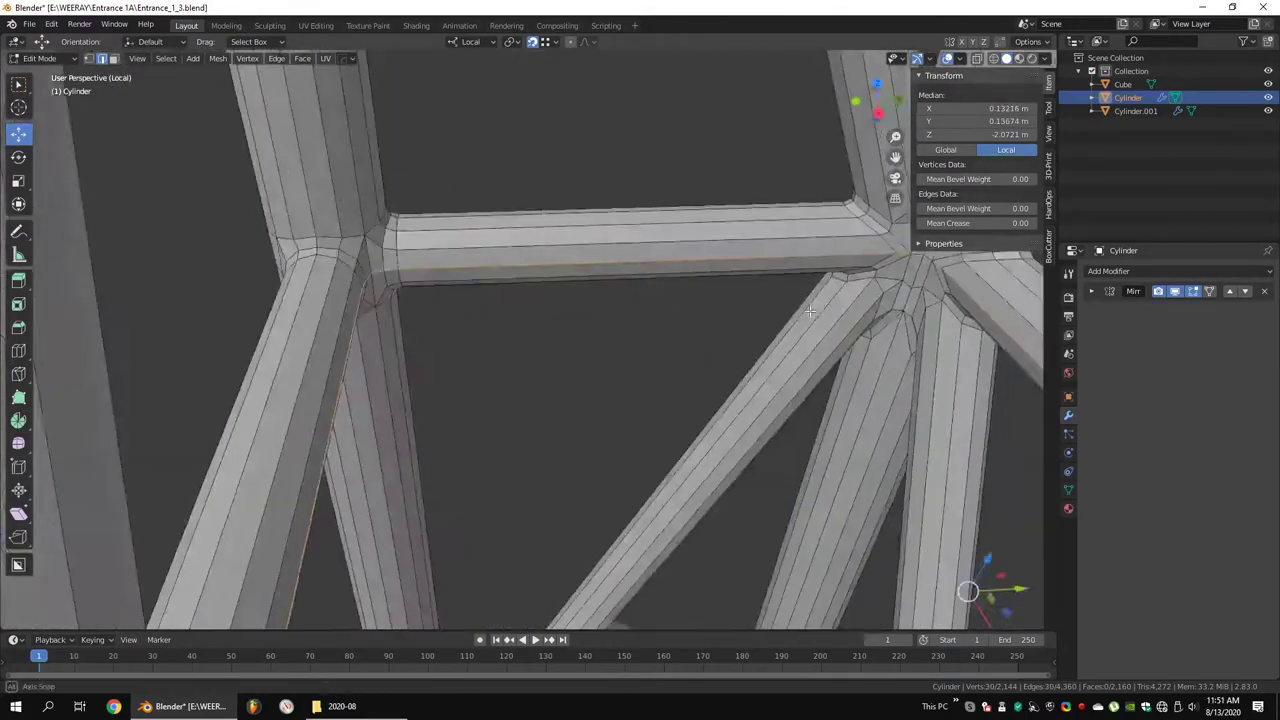
pyautogui.moveTo(305, 305); pyautogui.dragTo(663, 317, button='middle')
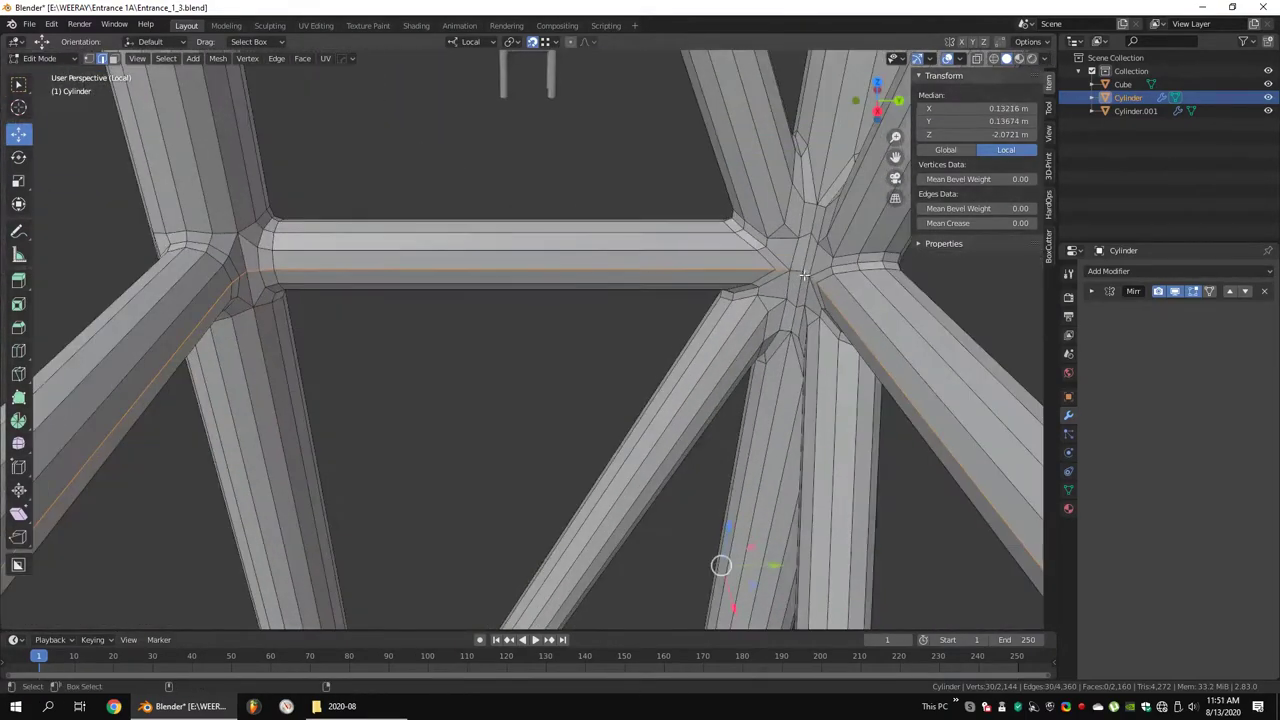
pyautogui.rightClick(663, 317)
pyautogui.moveTo(291, 215); pyautogui.dragTo(418, 365, button='middle')
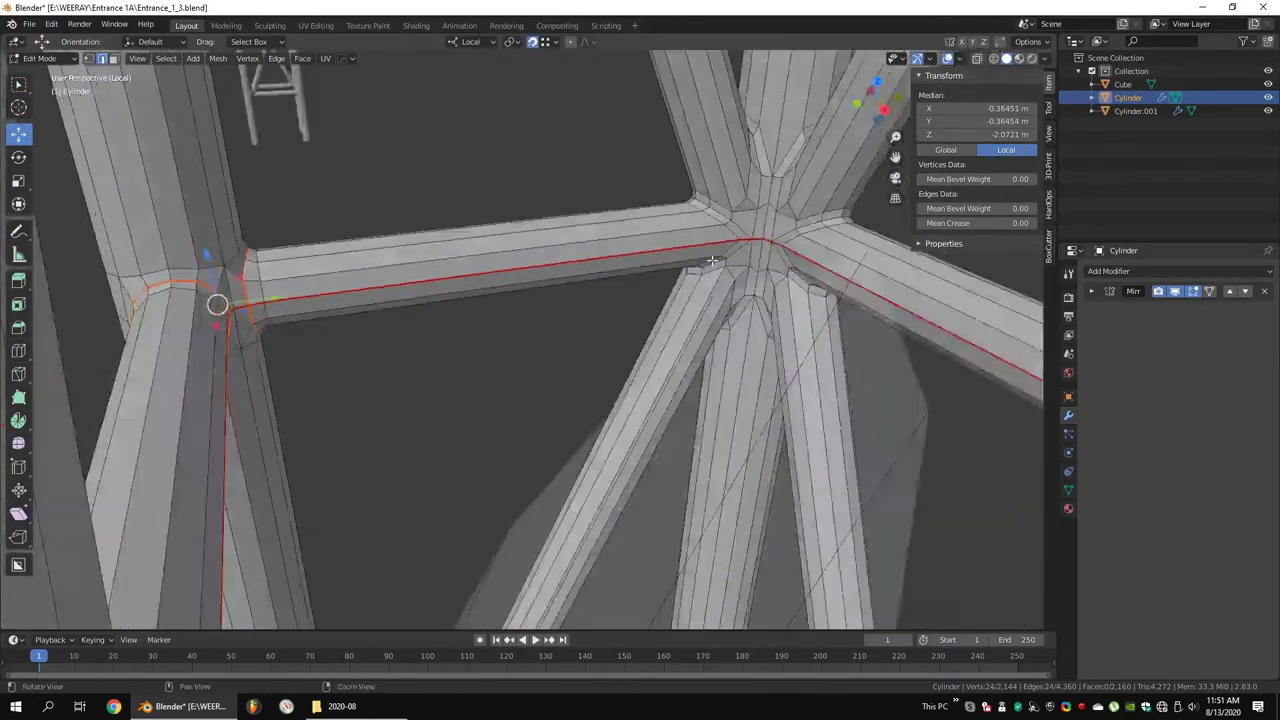
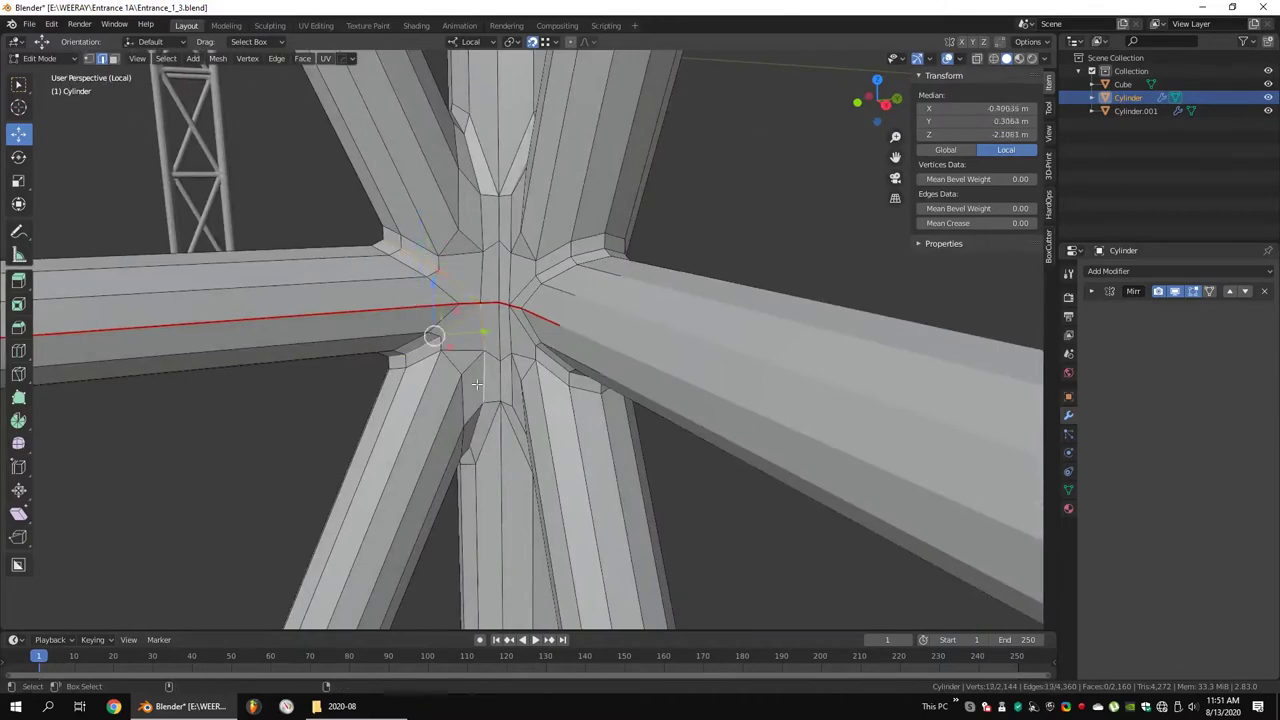
# Select an edge at the first truss joint and mark it as a seam
pyautogui.moveTo(505, 212); pyautogui.dragTo(497, 170, button='middle')
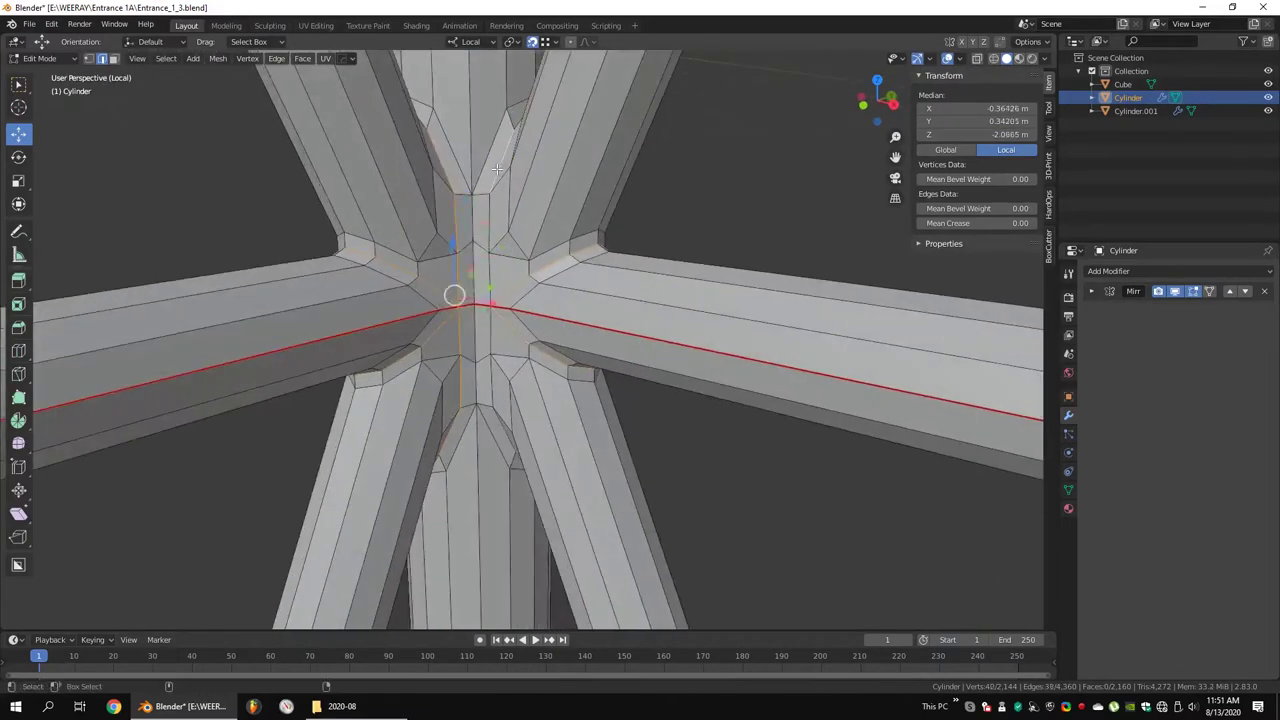
pyautogui.click(493, 390)
pyautogui.moveTo(493, 390)
pyautogui.mouseDown(button='middle')
pyautogui.moveTo(583, 328)
pyautogui.moveTo(309, 314)
pyautogui.moveTo(541, 236)
pyautogui.mouseUp(button='middle')
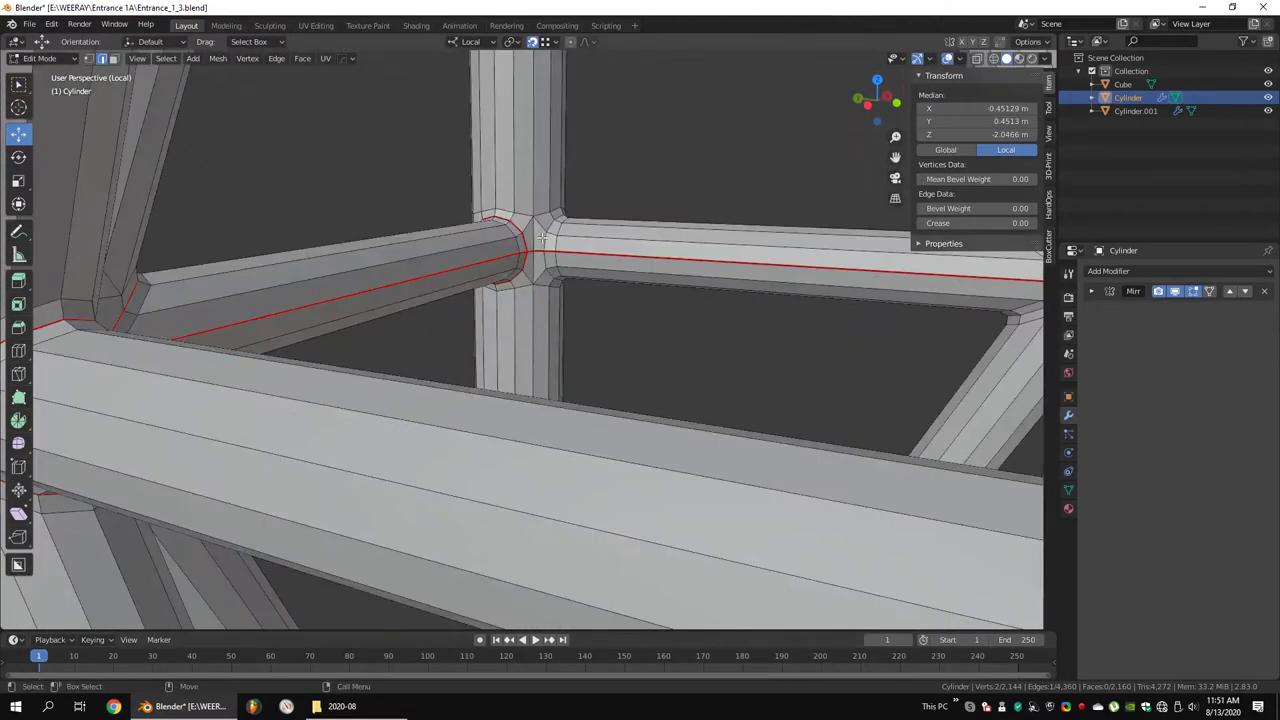
pyautogui.click(615, 316)
# Add more edges at the joint and mark them as seams with Ctrl+E
pyautogui.moveTo(615, 316)
pyautogui.mouseDown(button='middle')
pyautogui.moveTo(620, 286)
pyautogui.moveTo(694, 317)
pyautogui.moveTo(405, 266)
pyautogui.moveTo(606, 279)
pyautogui.mouseUp(button='middle')
pyautogui.keyDown('alt'); pyautogui.keyDown('shift'); pyautogui.click(405, 266); pyautogui.keyUp('shift'); pyautogui.keyUp('alt')
pyautogui.moveTo(591, 322); pyautogui.dragTo(620, 205, button='middle')
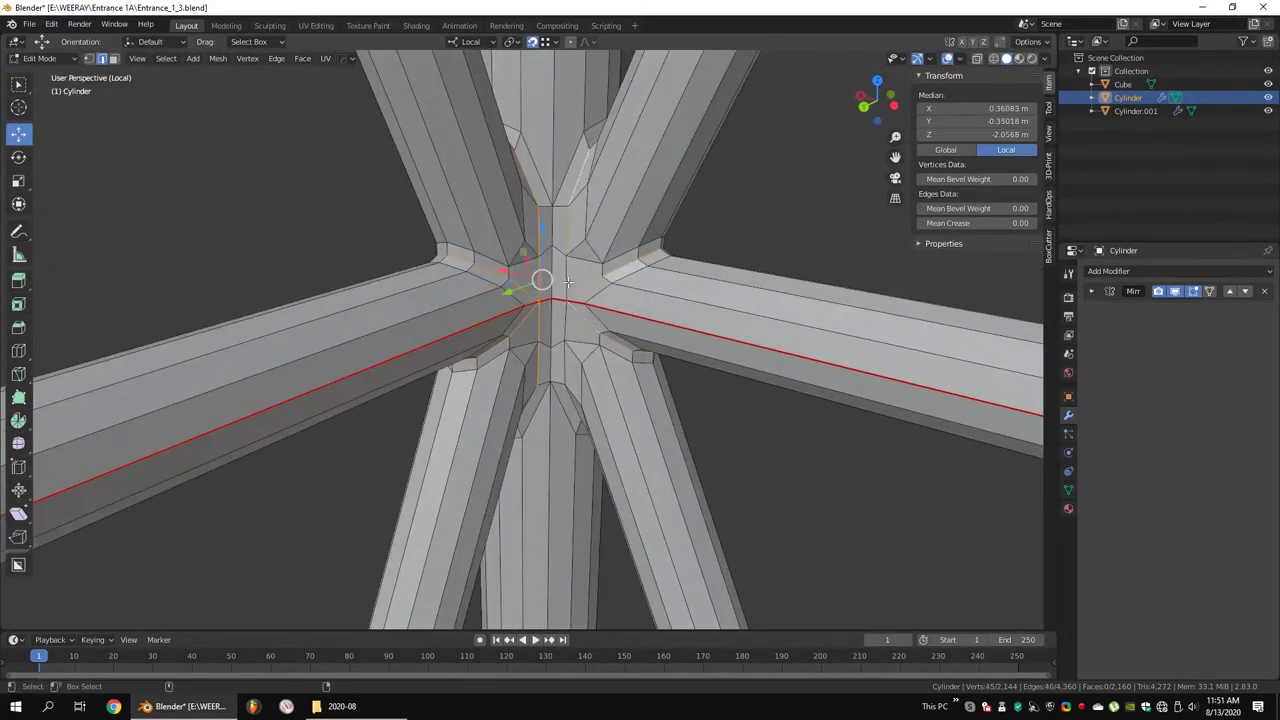
pyautogui.moveTo(607, 357)
pyautogui.mouseDown(button='middle')
pyautogui.moveTo(623, 323)
pyautogui.moveTo(687, 328)
pyautogui.moveTo(600, 300)
pyautogui.mouseUp(button='middle')
pyautogui.hotkey('ctrl', 'e')
pyautogui.click(623, 323)
# Select the brace edges meeting at the star-shaped post joint
pyautogui.click(371, 286)
pyautogui.moveTo(371, 286); pyautogui.dragTo(460, 400, button='middle')
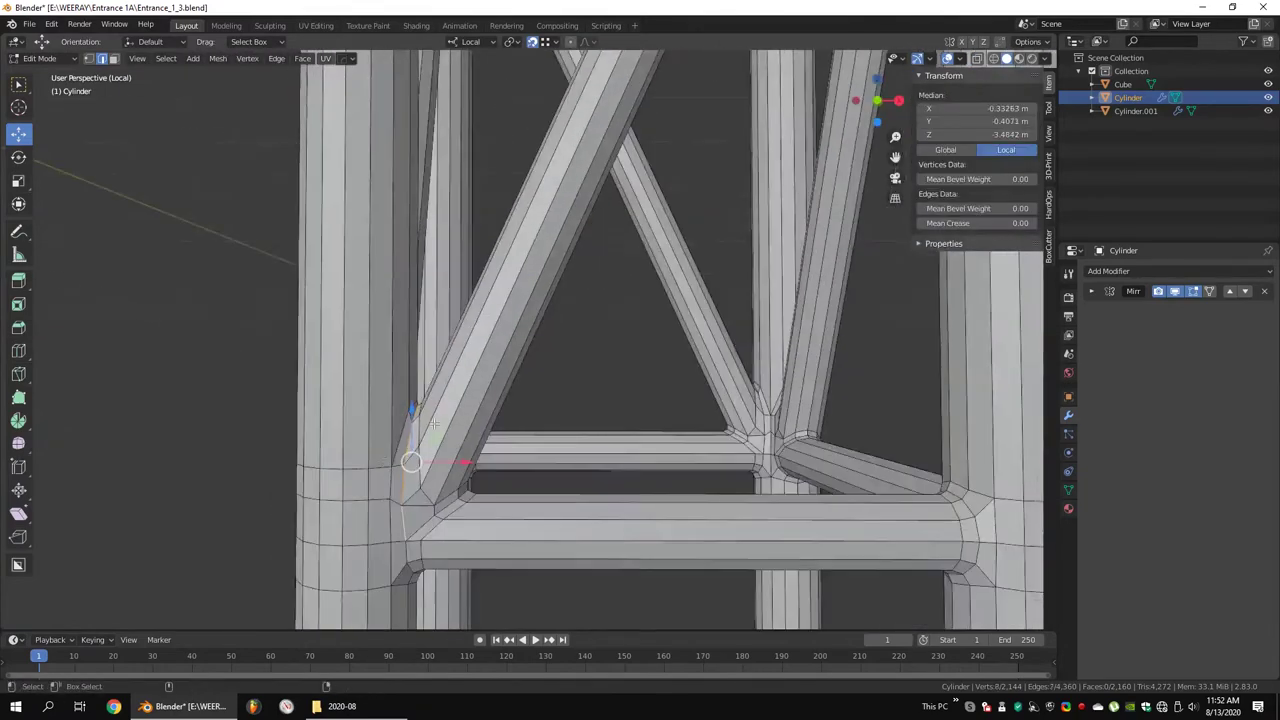
pyautogui.scroll(3, 585, 370)
pyautogui.moveTo(530, 427); pyautogui.dragTo(583, 413, button='middle')
pyautogui.keyDown('shift'); pyautogui.click(583, 413); pyautogui.keyUp('shift')
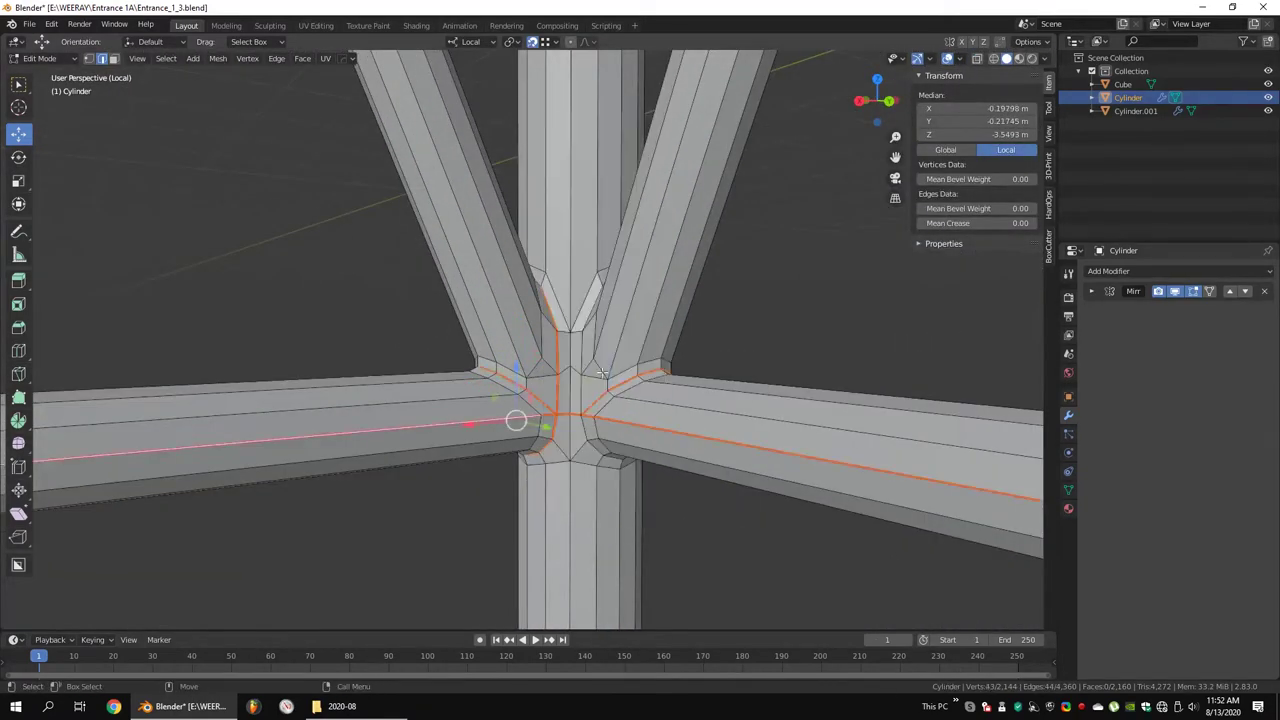
pyautogui.keyDown('ctrl'); pyautogui.click(583, 430); pyautogui.keyUp('ctrl')
pyautogui.moveTo(583, 430)
pyautogui.mouseDown(button='middle')
pyautogui.moveTo(571, 400)
pyautogui.moveTo(634, 469)
pyautogui.moveTo(726, 363)
pyautogui.moveTo(688, 377)
pyautogui.mouseUp(button='middle')
# Refine the edge selection around the post joint and mark it as seams
pyautogui.click(688, 377)
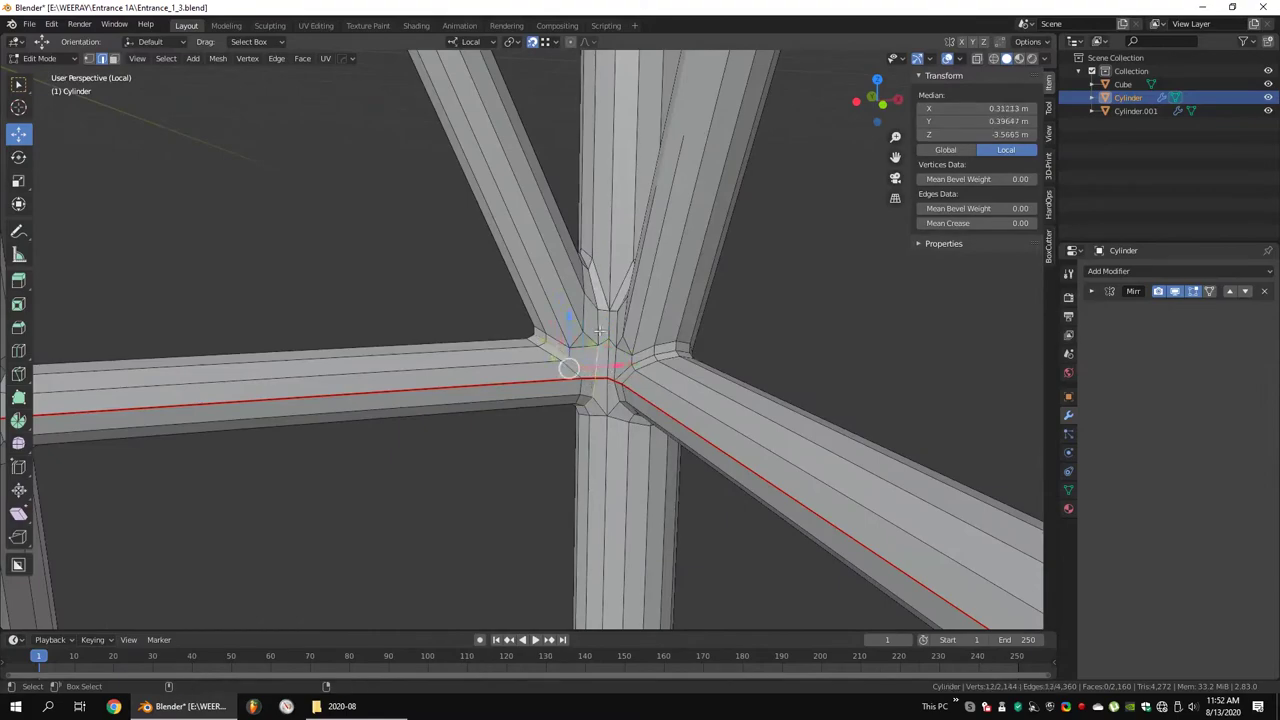
pyautogui.moveTo(633, 323); pyautogui.dragTo(613, 397, button='middle')
pyautogui.keyDown('ctrl'); pyautogui.click(613, 397); pyautogui.keyUp('ctrl')
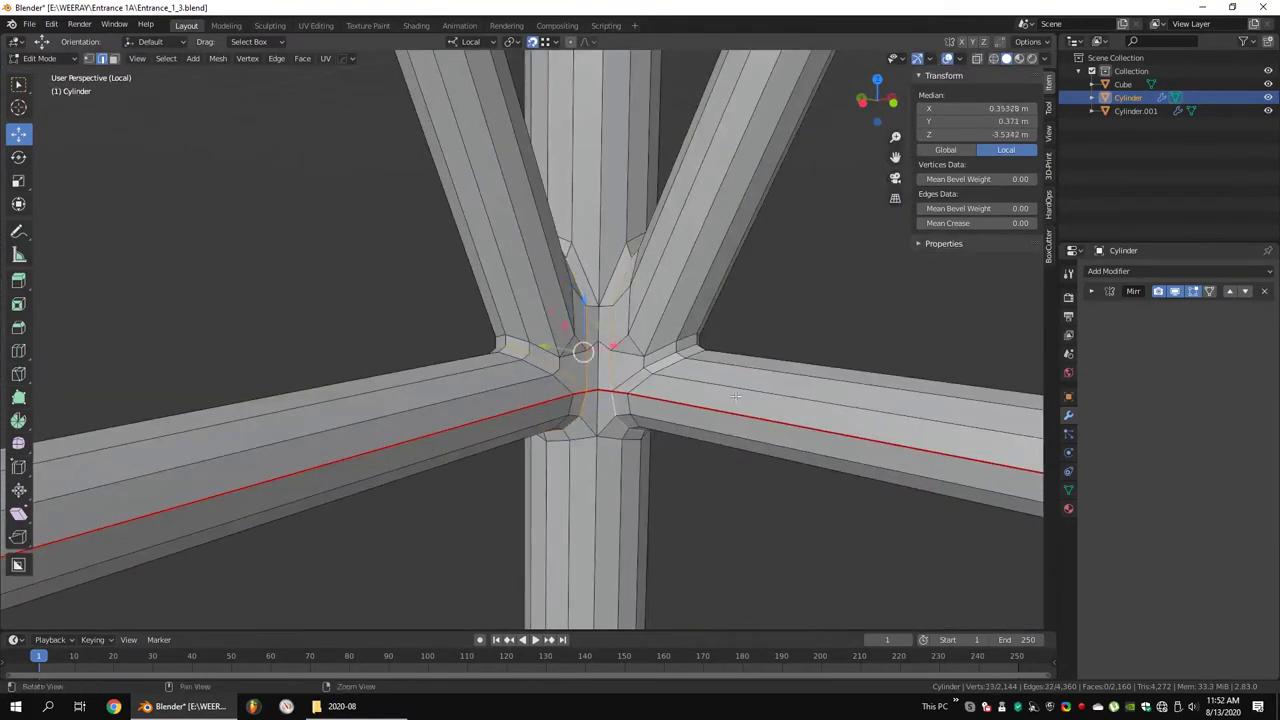
pyautogui.keyDown('ctrl'); pyautogui.click(491, 349); pyautogui.keyUp('ctrl')
pyautogui.moveTo(735, 397)
pyautogui.mouseDown(button='middle')
pyautogui.moveTo(491, 349)
pyautogui.moveTo(783, 320)
pyautogui.moveTo(668, 355)
pyautogui.moveTo(532, 335)
pyautogui.moveTo(320, 240)
pyautogui.moveTo(479, 334)
pyautogui.mouseUp(button='middle')
pyautogui.rightClick(740, 349)
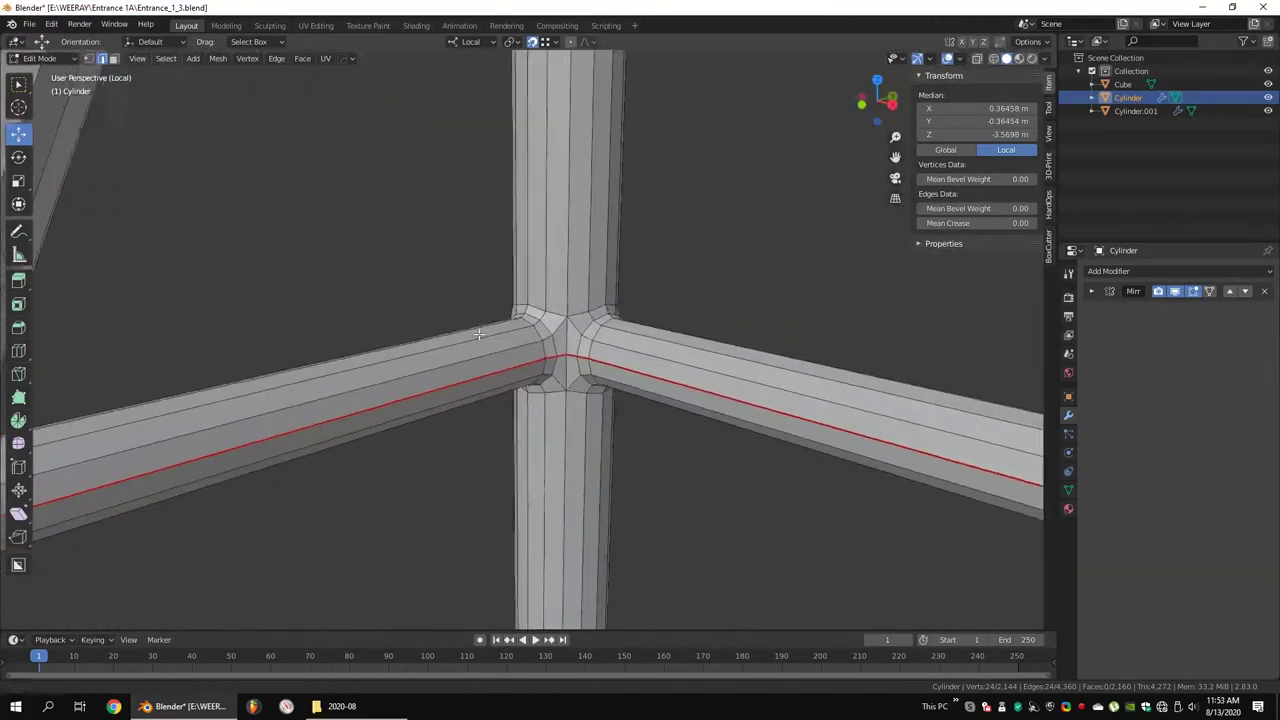
pyautogui.click(718, 337)
# Mark seams on the joint edges running up the vertical column
pyautogui.scroll(-5, 409, 360)
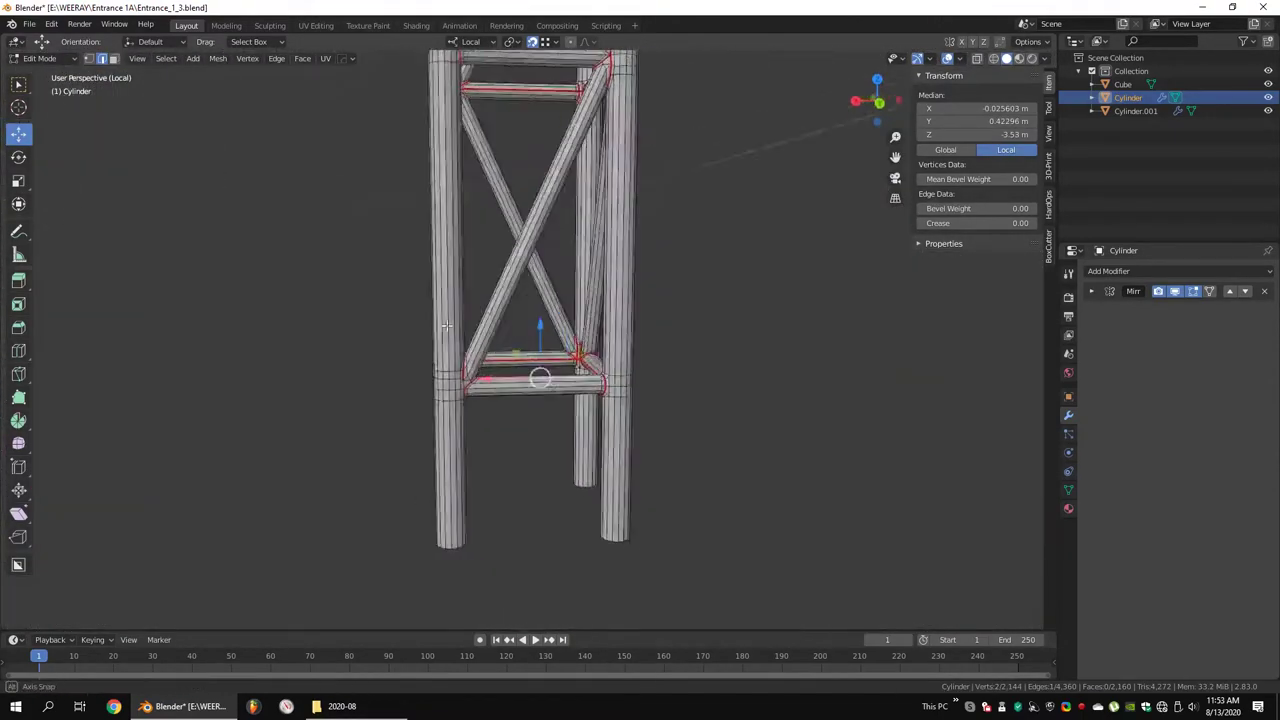
pyautogui.scroll(5, 409, 360)
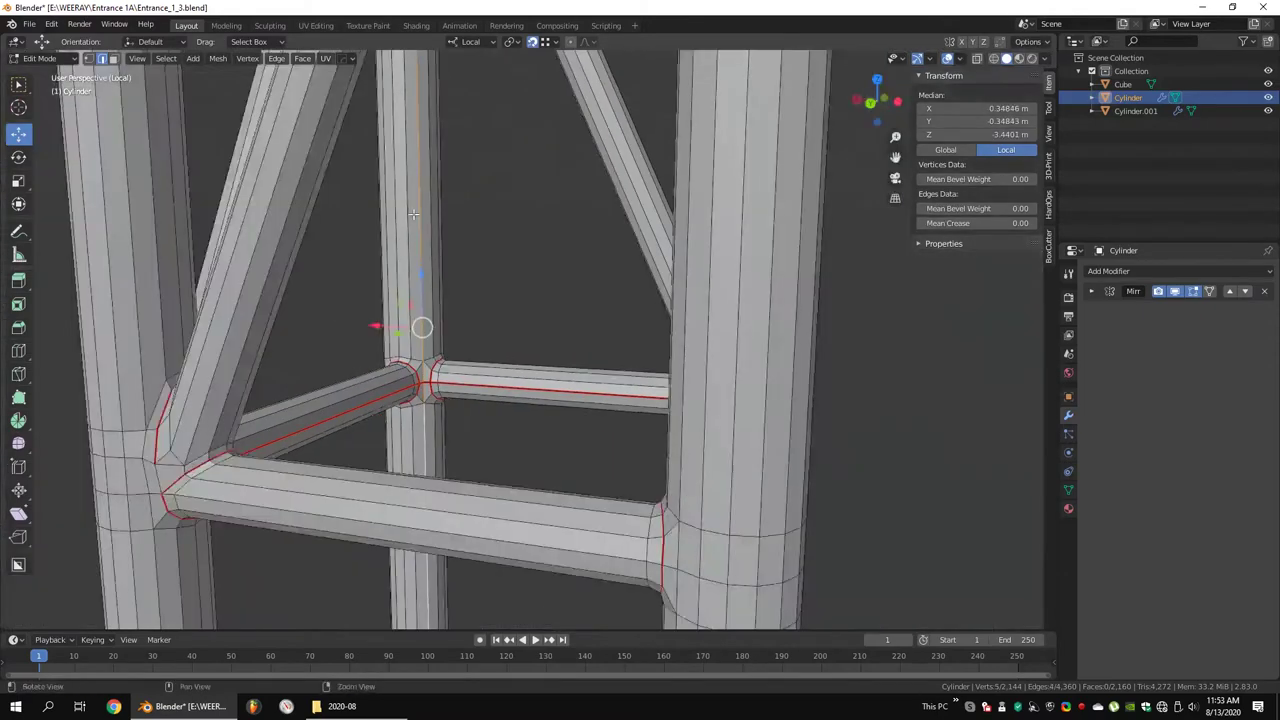
pyautogui.moveTo(397, 355)
pyautogui.mouseDown(button='middle')
pyautogui.moveTo(478, 376)
pyautogui.moveTo(523, 157)
pyautogui.moveTo(463, 300)
pyautogui.moveTo(480, 200)
pyautogui.moveTo(462, 122)
pyautogui.moveTo(473, 413)
pyautogui.mouseUp(button='middle')
pyautogui.keyDown('shift'); pyautogui.click(478, 376); pyautogui.keyUp('shift')
pyautogui.keyDown('ctrl'); pyautogui.click(463, 300); pyautogui.keyUp('ctrl')
pyautogui.hotkey('ctrl', 'e')
pyautogui.click(478, 318)
# Select a column edge and orbit around the truss to survey the remaining joints
pyautogui.click(473, 413)
pyautogui.moveTo(481, 497)
pyautogui.mouseDown(button='middle')
pyautogui.moveTo(571, 166)
pyautogui.moveTo(496, 318)
pyautogui.mouseUp(button='middle')
pyautogui.moveTo(496, 392)
pyautogui.mouseDown(button='middle')
pyautogui.moveTo(471, 406)
pyautogui.moveTo(642, 338)
pyautogui.mouseUp(button='middle')
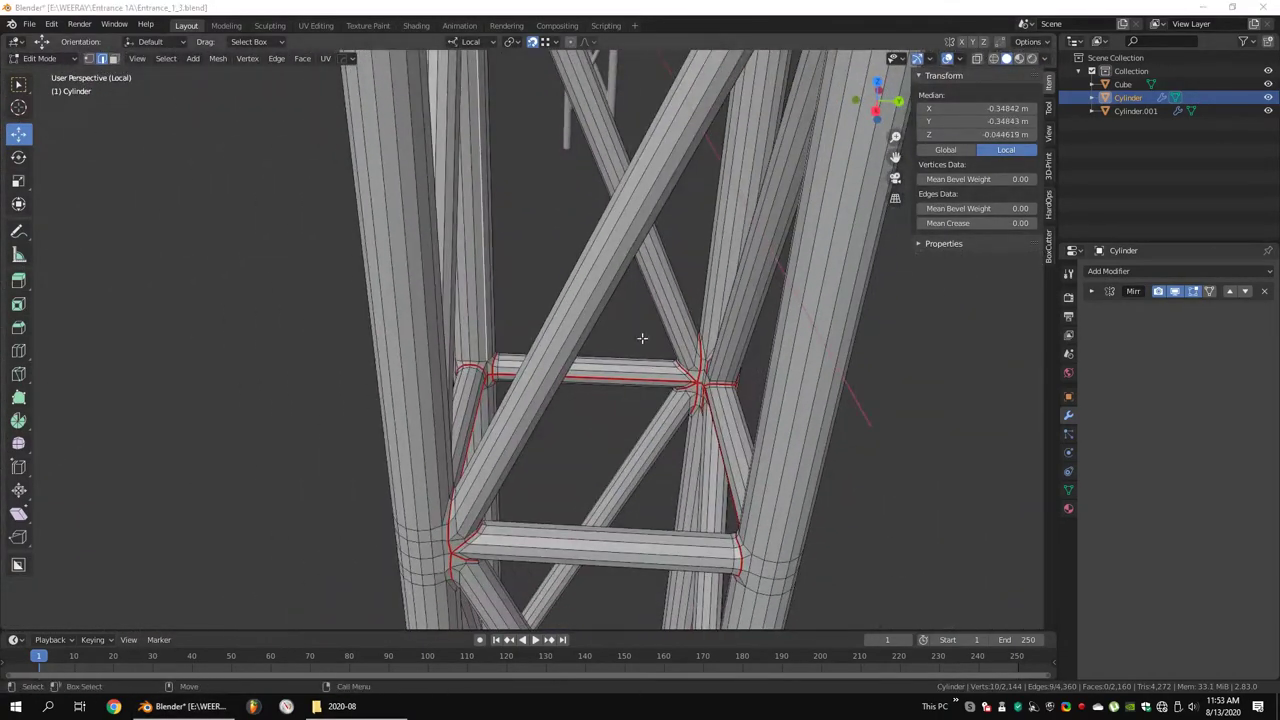
pyautogui.moveTo(525, 275); pyautogui.dragTo(677, 459, button='middle')
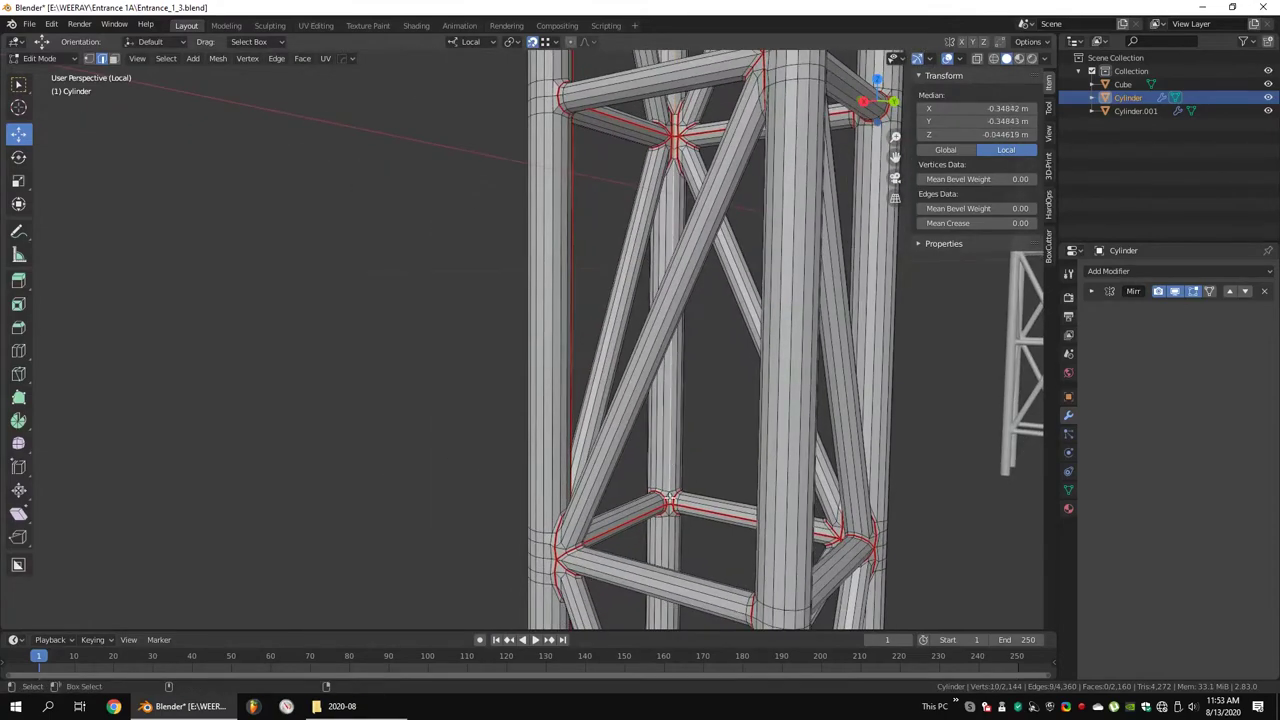
pyautogui.moveTo(706, 559); pyautogui.dragTo(661, 244, button='middle')
pyautogui.moveTo(648, 350); pyautogui.dragTo(701, 341, button='middle')
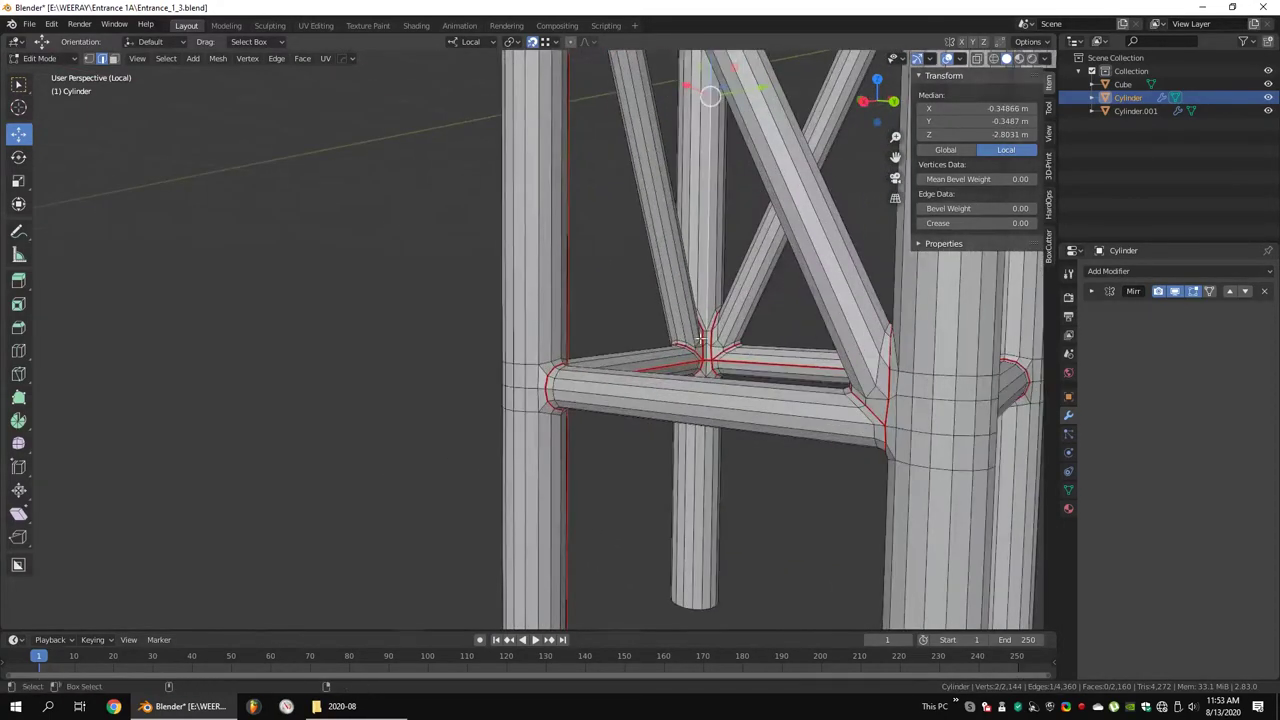
pyautogui.moveTo(720, 432); pyautogui.dragTo(700, 380, button='middle')
pyautogui.scroll(-3, 749, 314)
pyautogui.moveTo(749, 314)
pyautogui.mouseDown(button='middle')
pyautogui.moveTo(650, 330)
pyautogui.moveTo(604, 358)
pyautogui.moveTo(508, 243)
pyautogui.moveTo(577, 389)
pyautogui.moveTo(544, 318)
pyautogui.mouseUp(button='middle')
pyautogui.scroll(5, 604, 358)
# Select the edges at the remaining upper and lower joints, then switch to UV Editing
pyautogui.keyDown('shift'); pyautogui.click(544, 318); pyautogui.keyUp('shift')
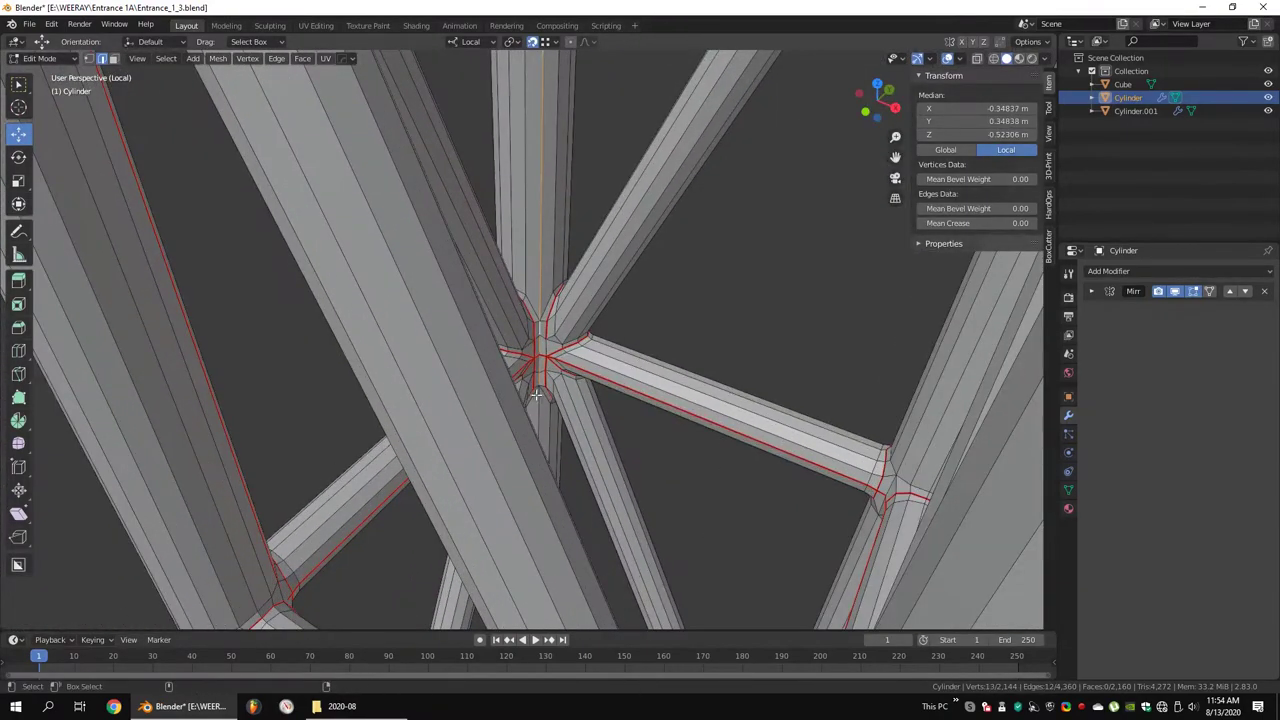
pyautogui.scroll(-5, 536, 395)
pyautogui.moveTo(536, 395); pyautogui.dragTo(566, 306, button='middle')
pyautogui.scroll(4, 566, 306)
pyautogui.keyDown('shift'); pyautogui.click(634, 352); pyautogui.keyUp('shift')
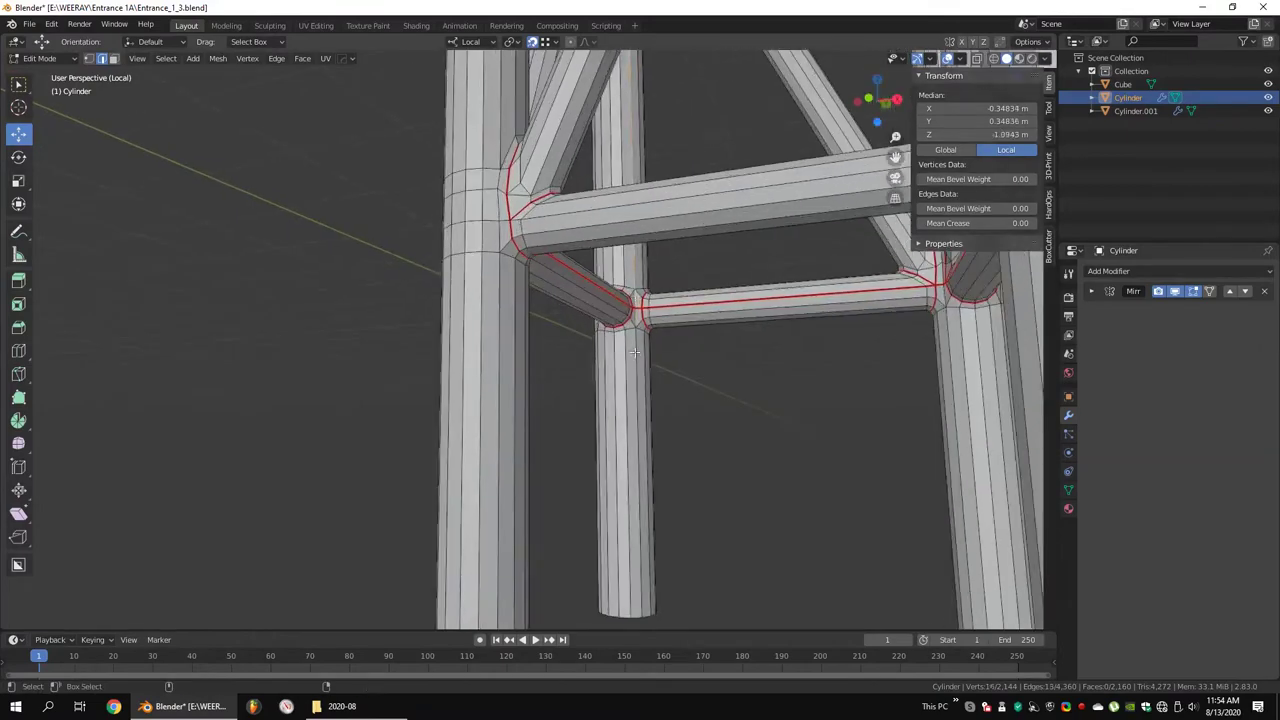
pyautogui.scroll(-5, 837, 379)
pyautogui.scroll(3, 606, 349)
pyautogui.scroll(4, 651, 397)
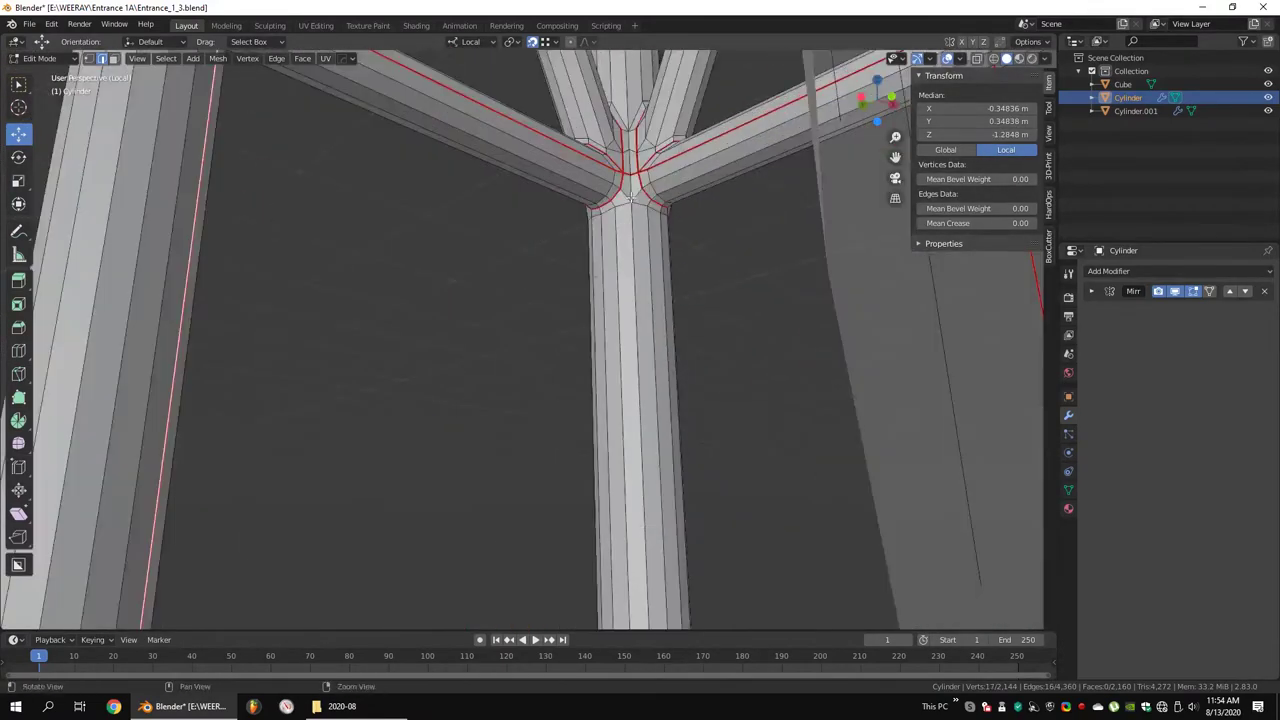
pyautogui.click(643, 151)
pyautogui.scroll(-5, 652, 244)
pyautogui.scroll(4, 571, 249)
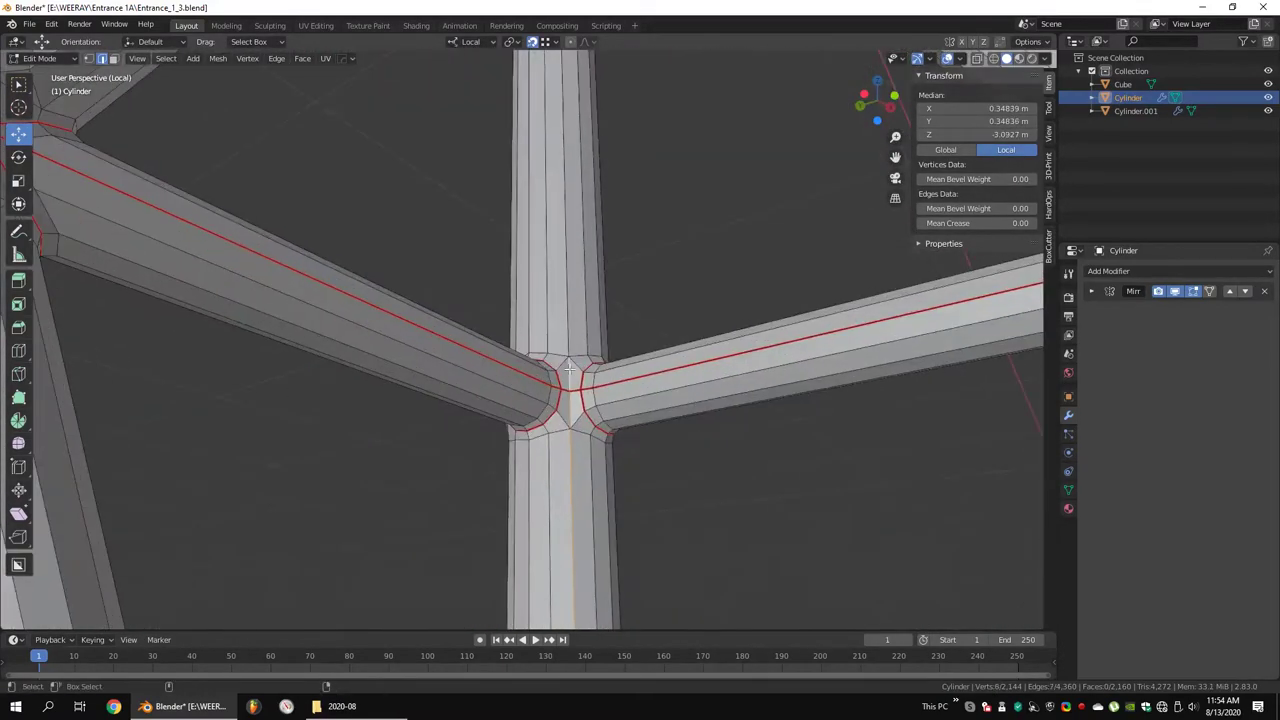
pyautogui.scroll(-4, 560, 240)
pyautogui.scroll(4, 553, 212)
pyautogui.keyDown('shift'); pyautogui.click(553, 212); pyautogui.keyUp('shift')
pyautogui.scroll(-5, 545, 185)
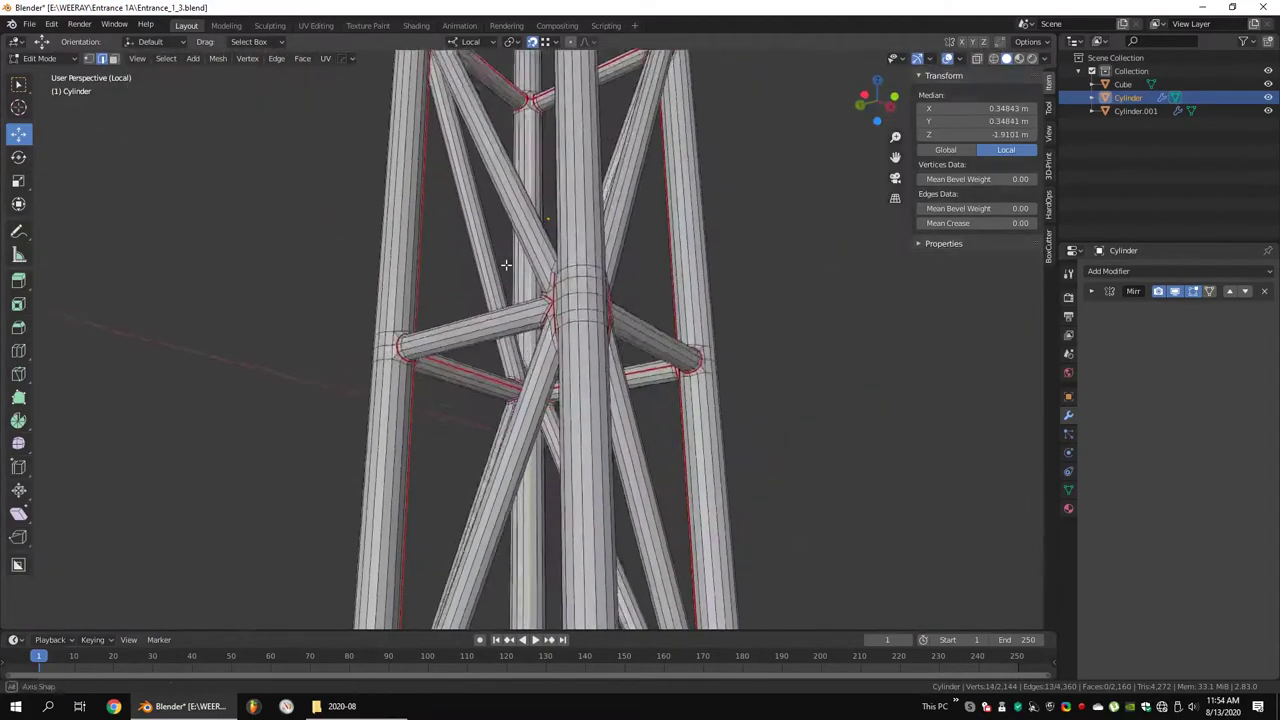
pyautogui.scroll(4, 600, 330)
pyautogui.keyDown('shift'); pyautogui.click(622, 352); pyautogui.keyUp('shift')
pyautogui.scroll(-5, 622, 352)
pyautogui.moveTo(622, 352); pyautogui.dragTo(502, 333, button='middle')
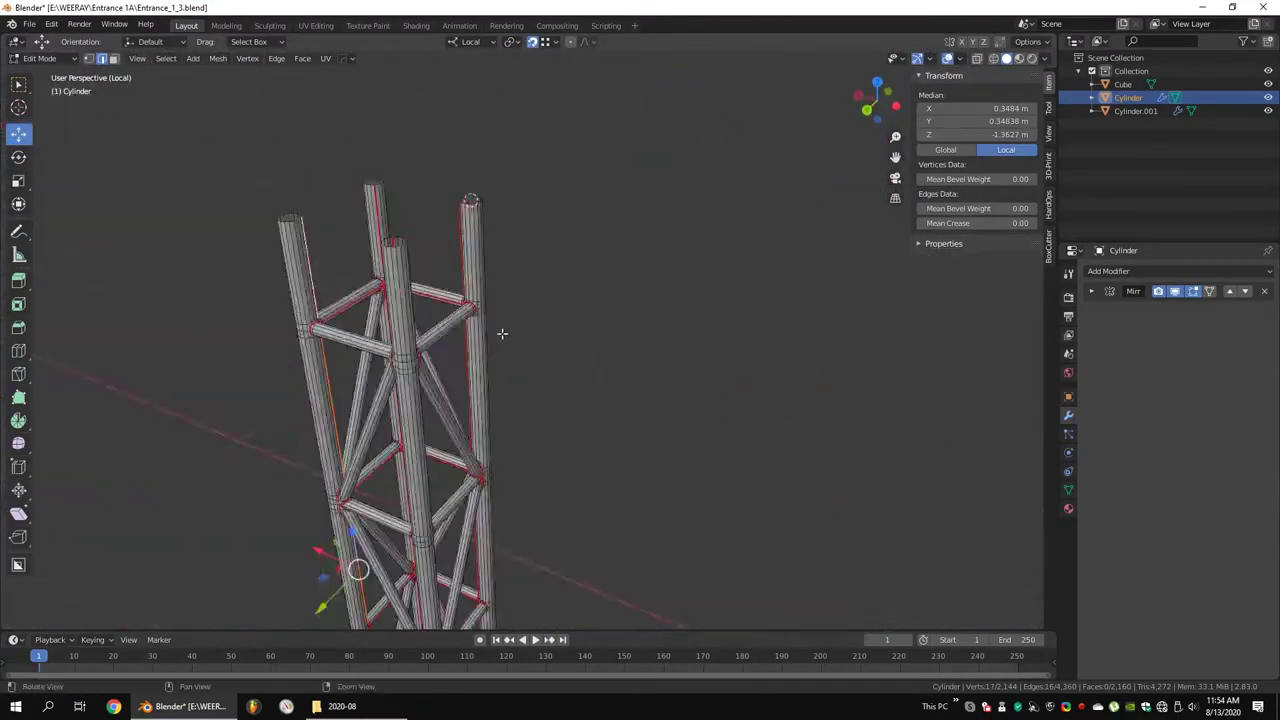
pyautogui.click(318, 26)
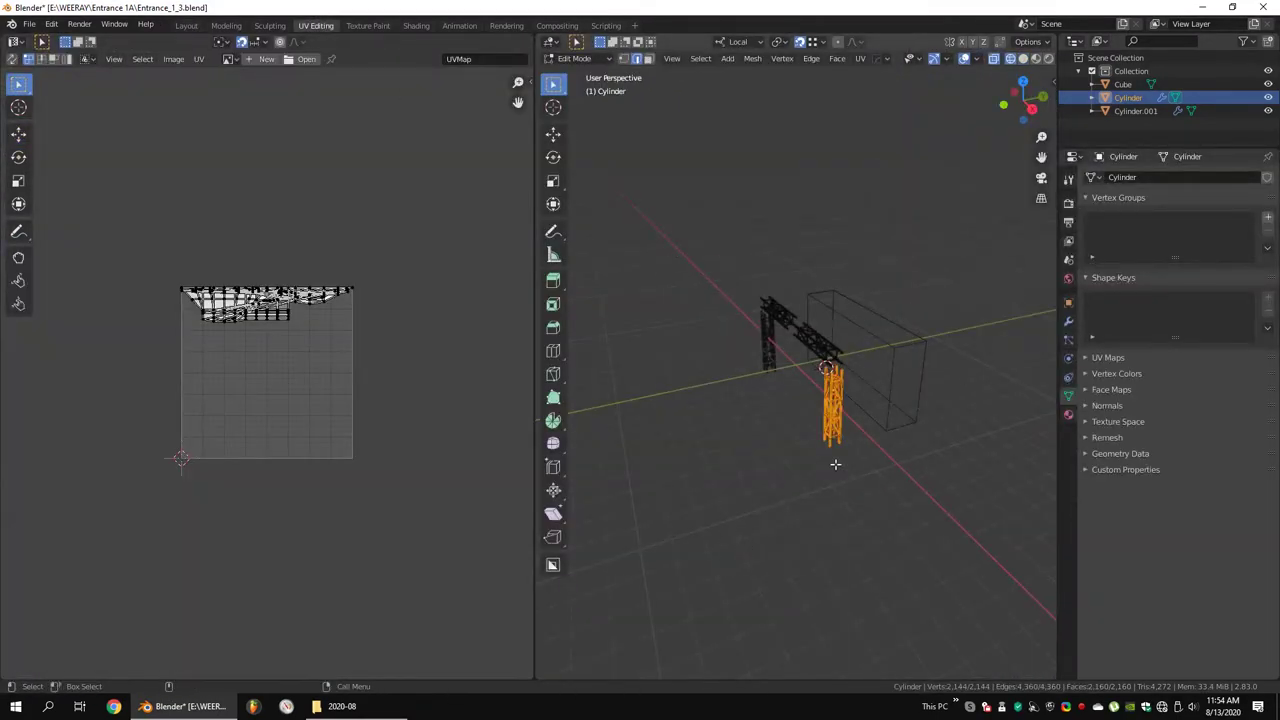
# Unwrap the tower mesh with the margin reduced to 0.137
pyautogui.press('u')
pyautogui.click(835, 464)
pyautogui.scroll(5, 263, 401)
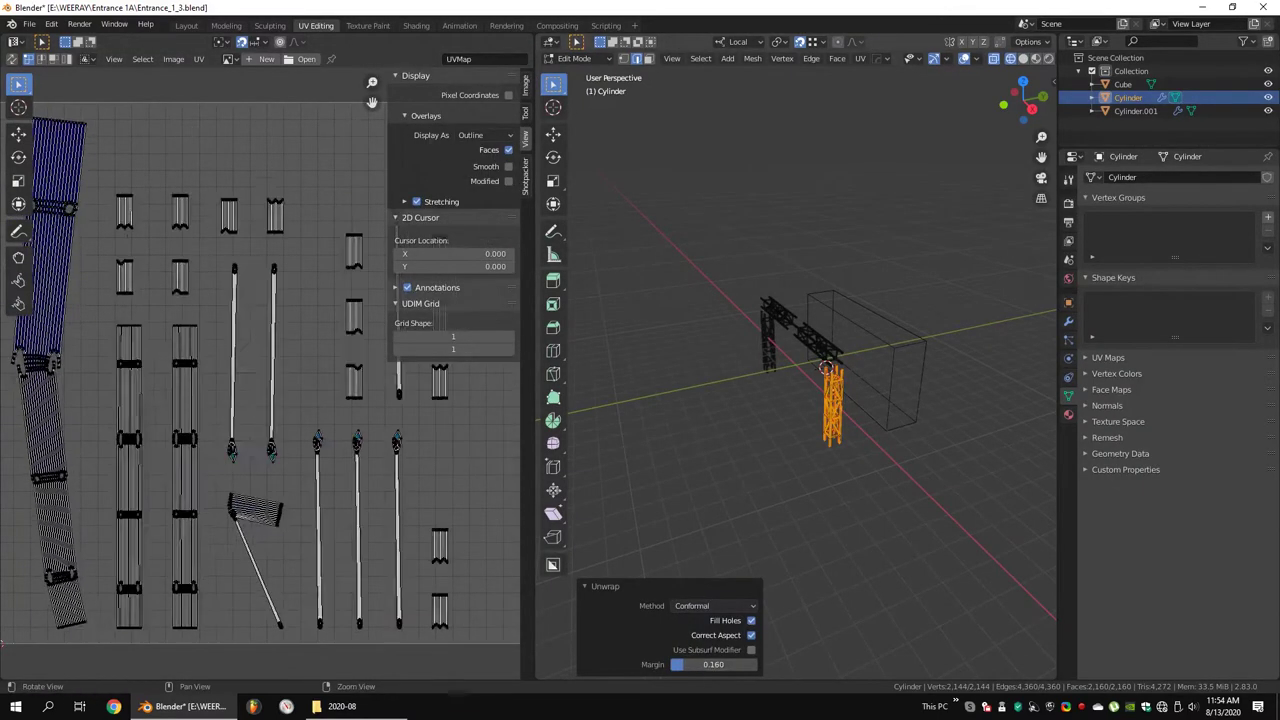
pyautogui.moveTo(713, 664); pyautogui.dragTo(705, 664)
pyautogui.scroll(1, 215, 398)
pyautogui.scroll(5, 215, 400)
pyautogui.scroll(4, 215, 410)
pyautogui.scroll(3, 216, 418)
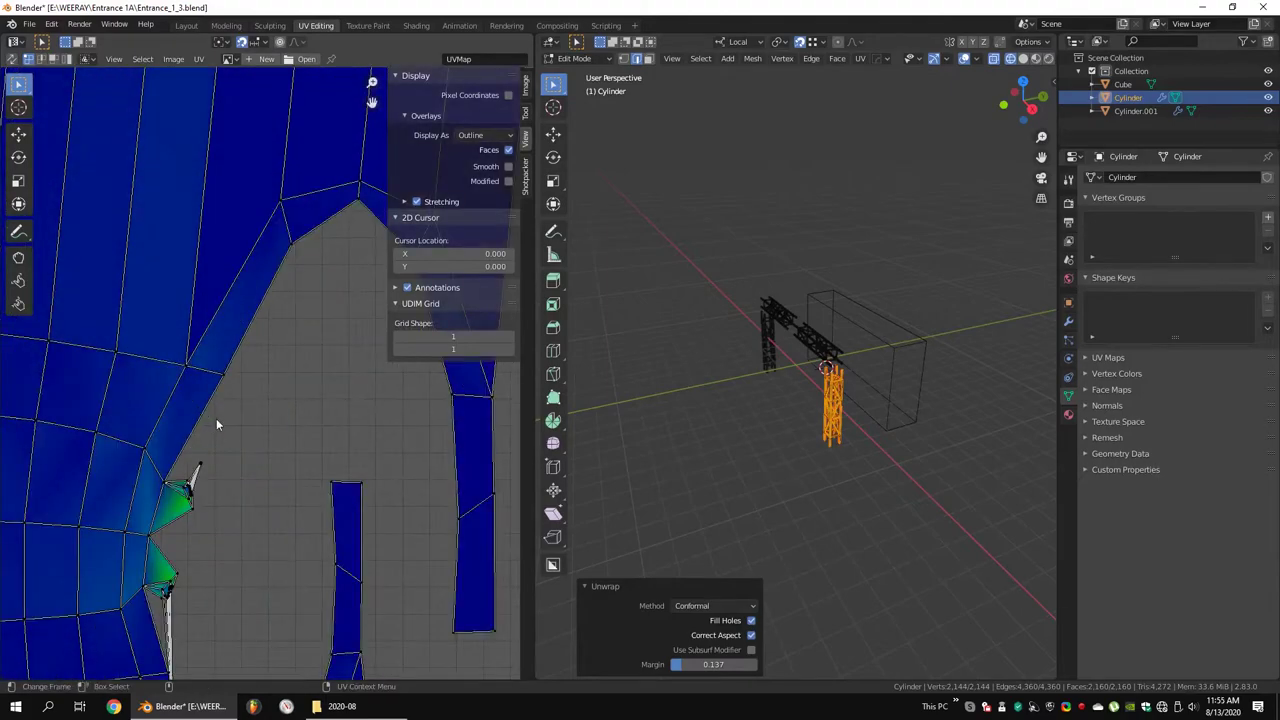
# Widen the 3D view and mark the missing cross-brace edges as seams
pyautogui.moveTo(535, 428); pyautogui.dragTo(360, 428)
pyautogui.scroll(8, 760, 380)
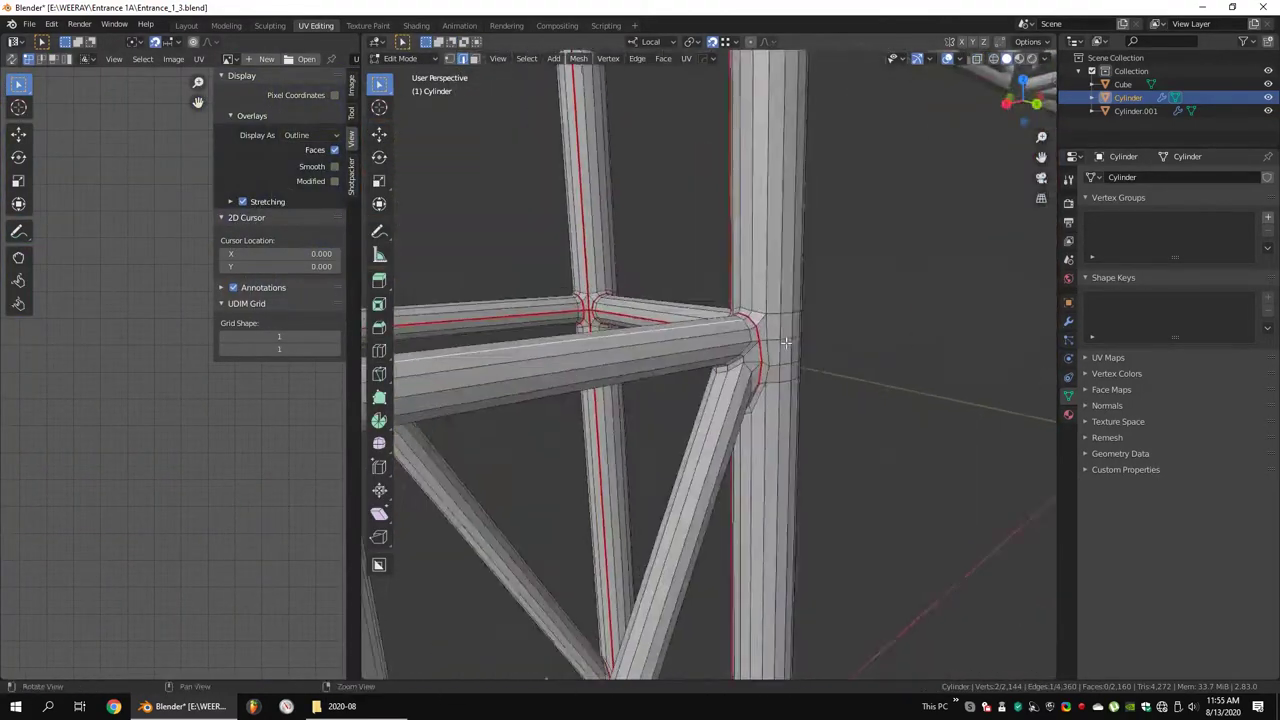
pyautogui.moveTo(900, 350)
pyautogui.mouseDown(button='middle')
pyautogui.moveTo(996, 287)
pyautogui.moveTo(647, 313)
pyautogui.mouseUp(button='middle')
pyautogui.scroll(4, 647, 313)
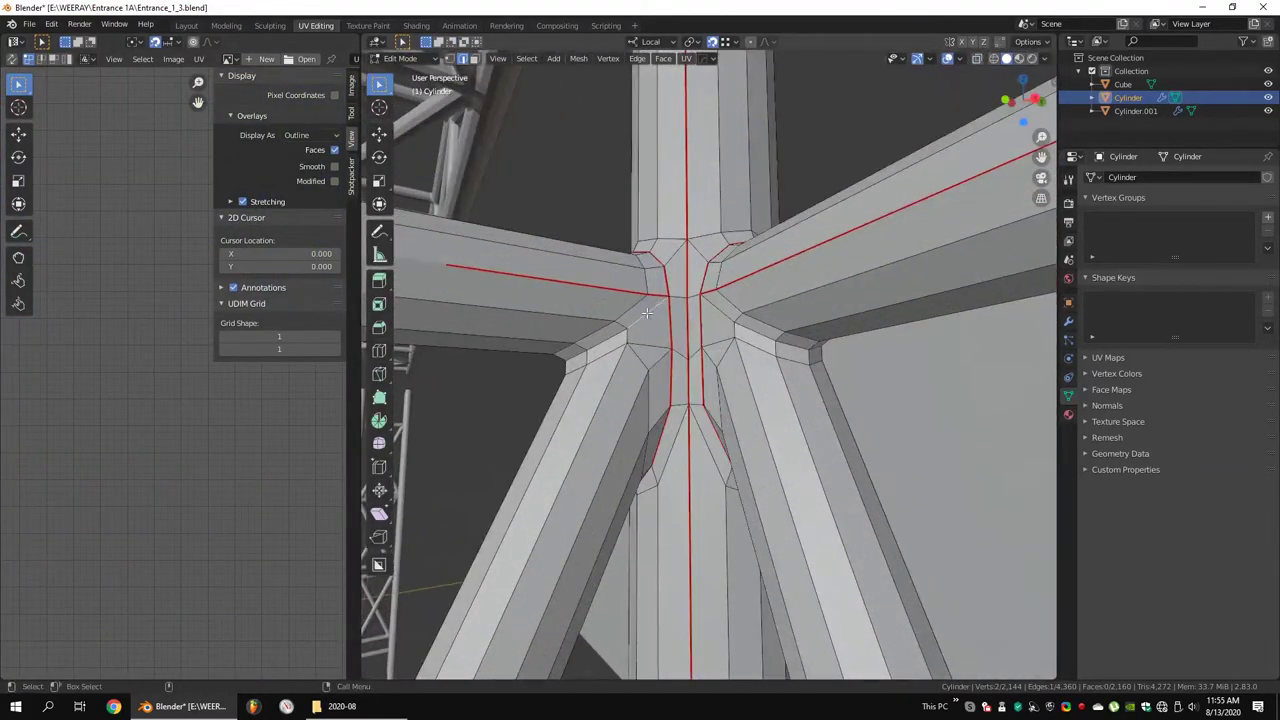
pyautogui.moveTo(356, 289); pyautogui.dragTo(231, 295)
pyautogui.moveTo(450, 320)
pyautogui.mouseDown(button='middle')
pyautogui.moveTo(493, 343)
pyautogui.moveTo(477, 363)
pyautogui.moveTo(506, 309)
pyautogui.moveTo(766, 323)
pyautogui.moveTo(655, 398)
pyautogui.moveTo(453, 273)
pyautogui.mouseUp(button='middle')
pyautogui.moveTo(505, 320); pyautogui.dragTo(663, 271, button='middle')
pyautogui.rightClick(807, 360)
pyautogui.click(807, 360)
pyautogui.moveTo(807, 360)
pyautogui.mouseDown(button='middle')
pyautogui.moveTo(646, 340)
pyautogui.moveTo(743, 357)
pyautogui.moveTo(662, 343)
pyautogui.moveTo(520, 523)
pyautogui.mouseUp(button='middle')
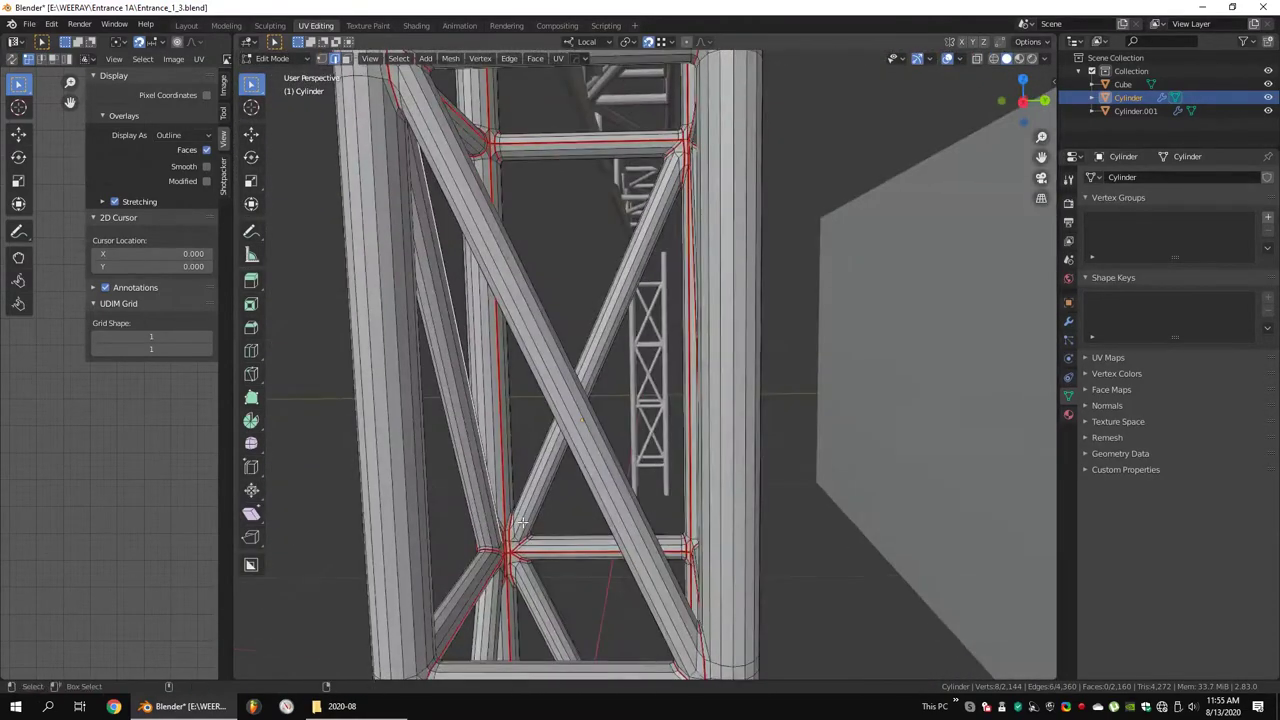
pyautogui.click(618, 513)
pyautogui.moveTo(618, 513); pyautogui.dragTo(565, 387, button='middle')
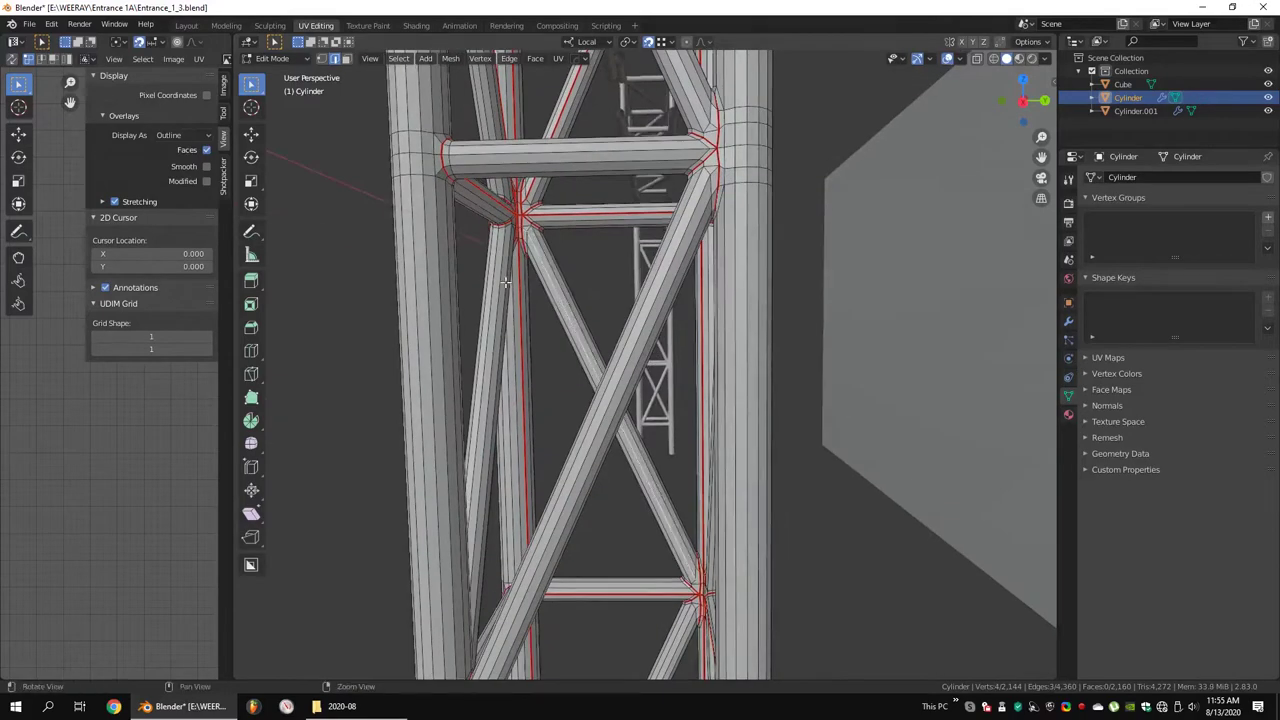
# Inspect the beams in close-up, opening and dismissing the edge menu
pyautogui.moveTo(506, 283)
pyautogui.mouseDown(button='middle')
pyautogui.moveTo(641, 291)
pyautogui.moveTo(650, 262)
pyautogui.mouseUp(button='middle')
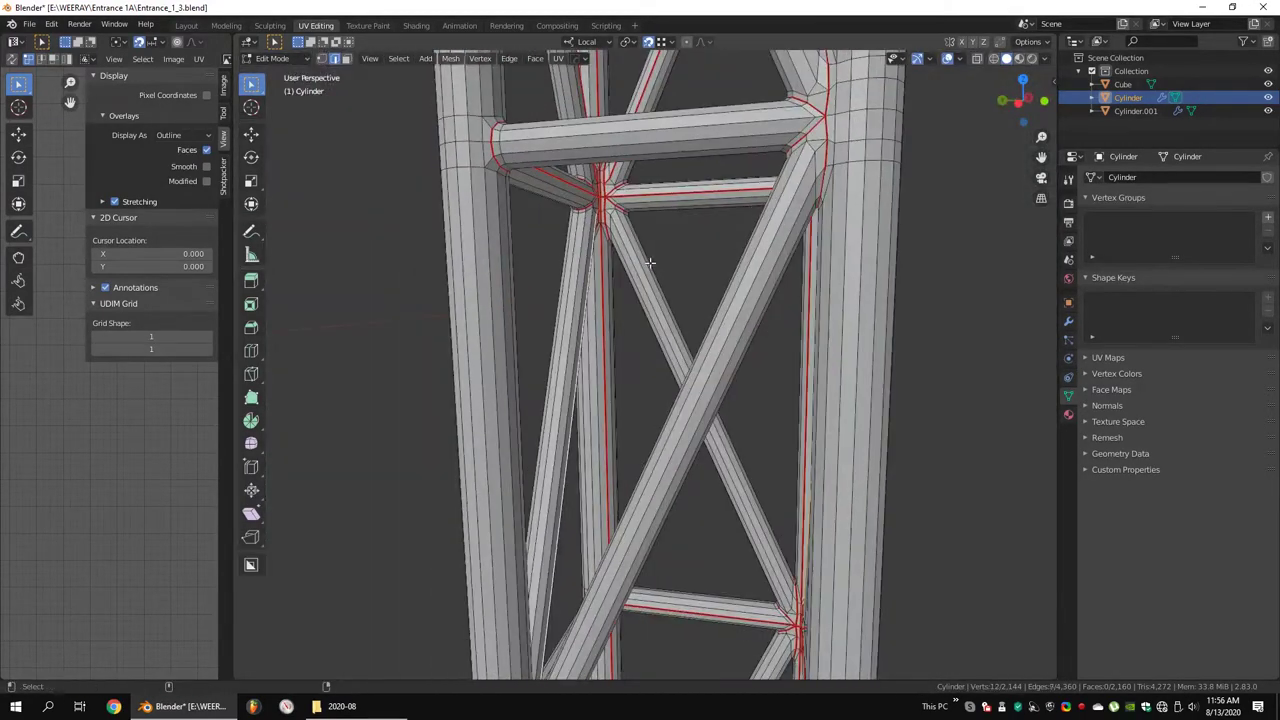
pyautogui.scroll(6, 653, 287)
pyautogui.moveTo(700, 330); pyautogui.dragTo(755, 370, button='middle')
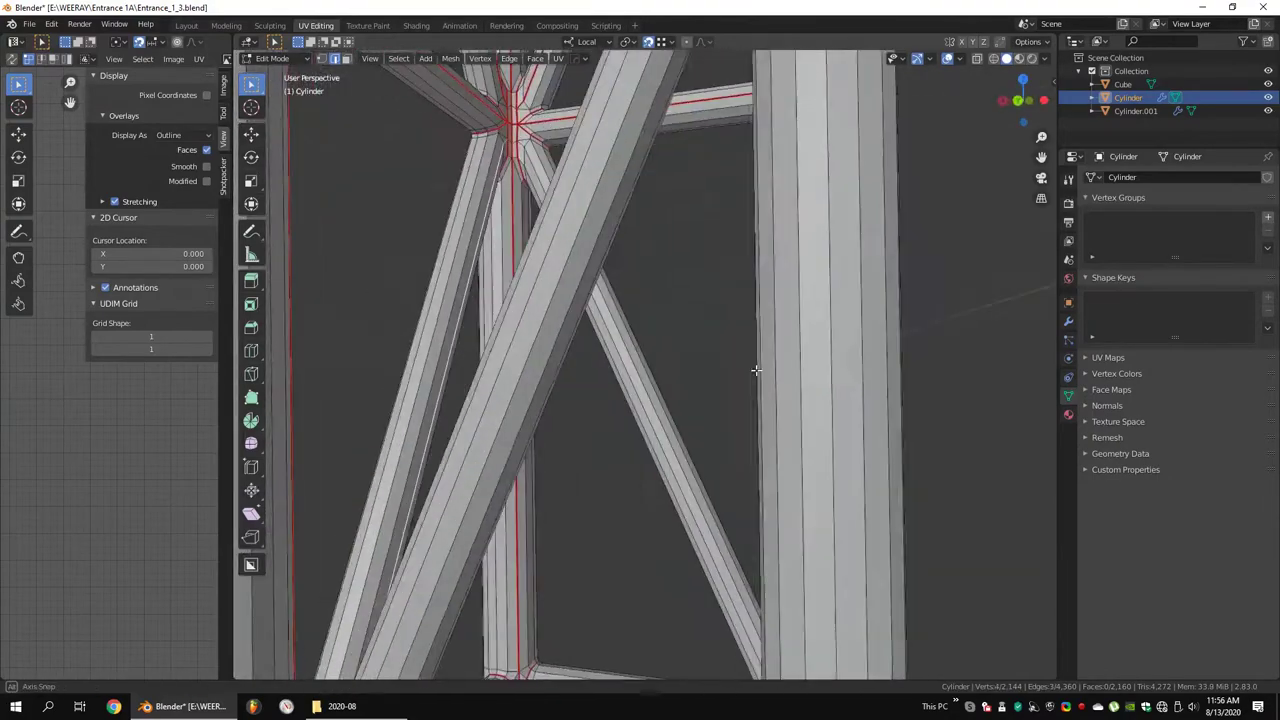
pyautogui.moveTo(576, 222); pyautogui.dragTo(726, 277, button='middle')
pyautogui.scroll(-4, 726, 277)
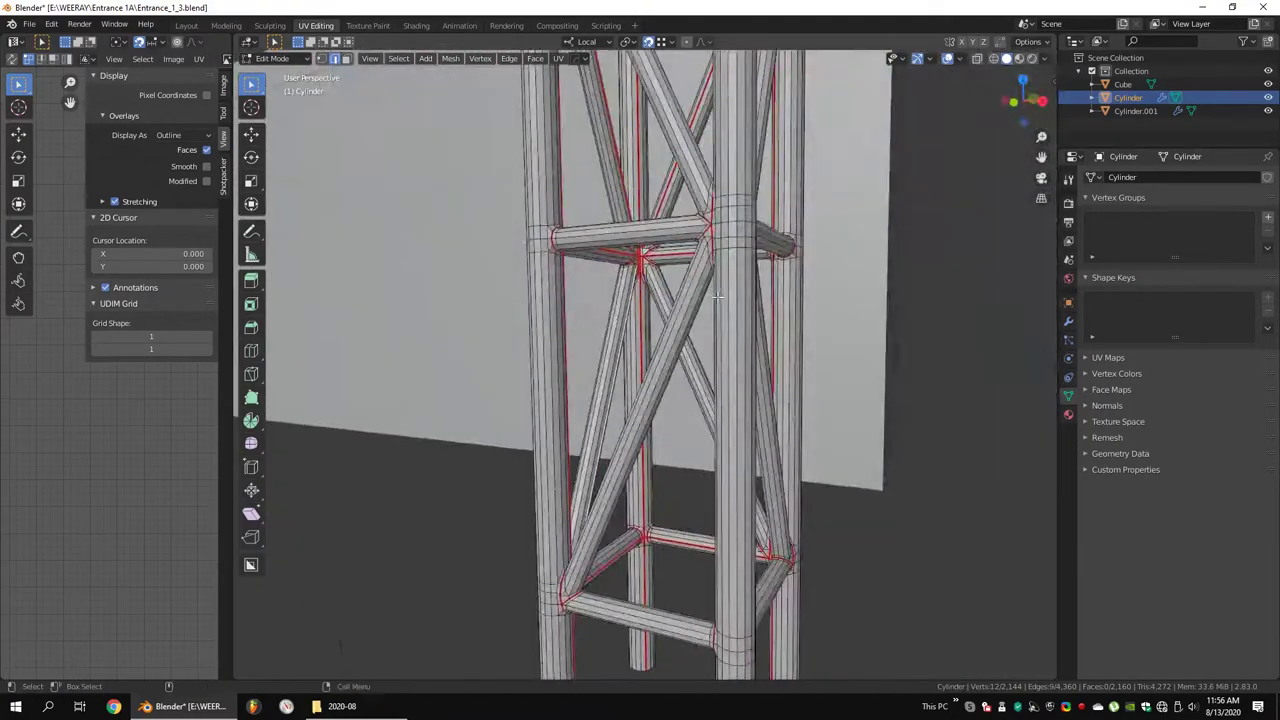
pyautogui.scroll(4, 710, 277)
pyautogui.rightClick(710, 277)
pyautogui.press('Escape')
pyautogui.scroll(-4, 710, 277)
pyautogui.scroll(4, 700, 270)
# Select the whole tower mesh and unwrap it again
pyautogui.moveTo(700, 270); pyautogui.dragTo(693, 267, button='middle')
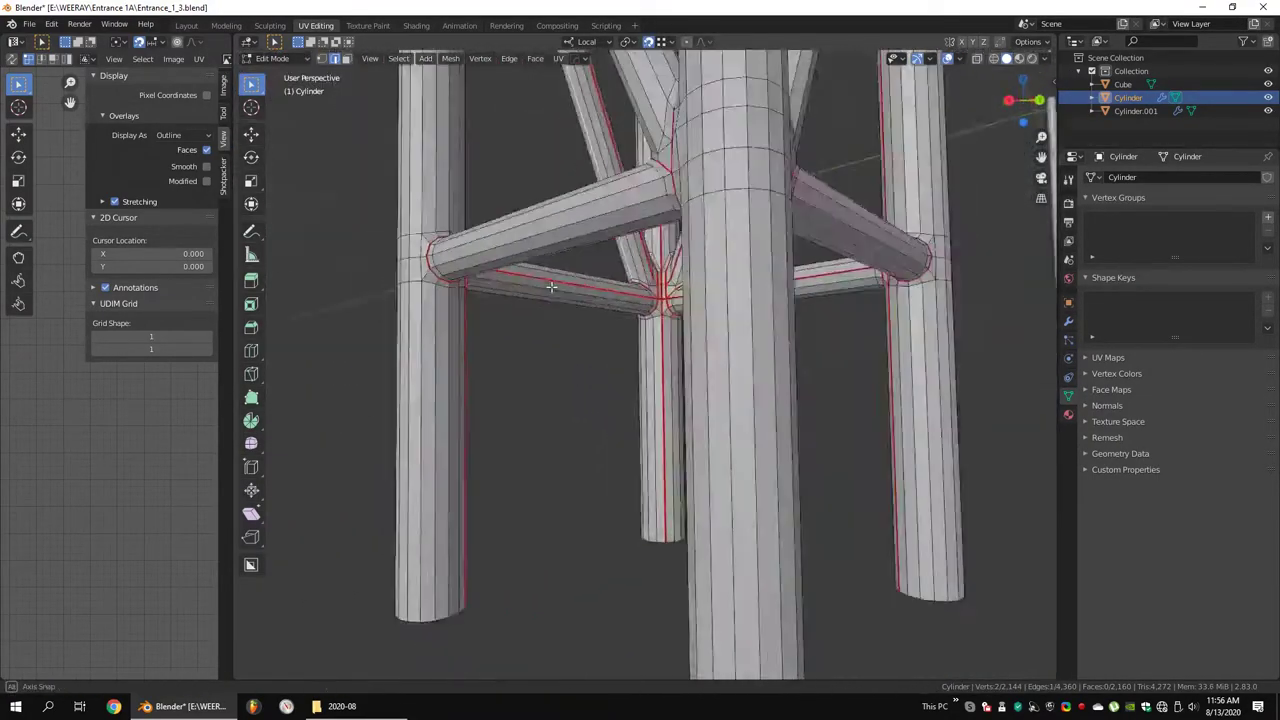
pyautogui.scroll(-6, 693, 267)
pyautogui.scroll(-5, 693, 267)
pyautogui.press('a')
pyautogui.press('u')
pyautogui.click(686, 351)
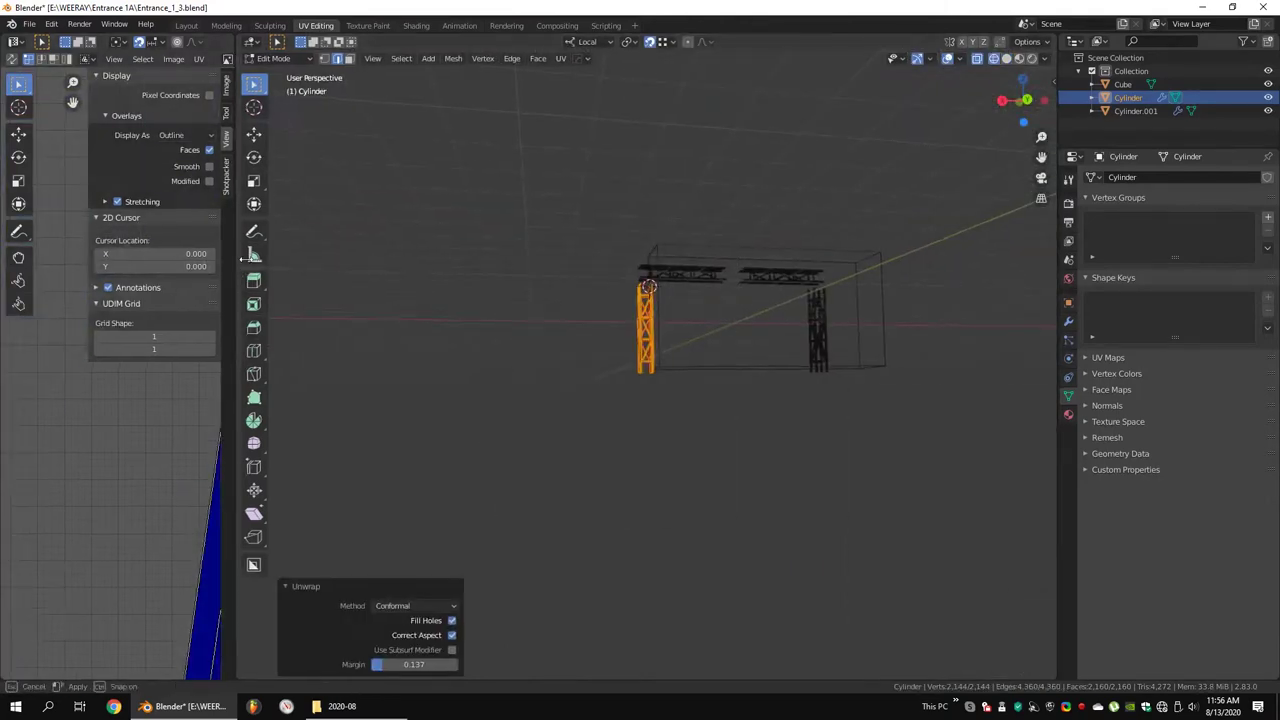
# Mark the selected truss edges as seams and orbit around the tower to check them
pyautogui.moveTo(233, 264)
pyautogui.mouseDown()
pyautogui.moveTo(600, 264)
pyautogui.moveTo(419, 240)
pyautogui.mouseUp()
pyautogui.scroll(-5, 343, 228)
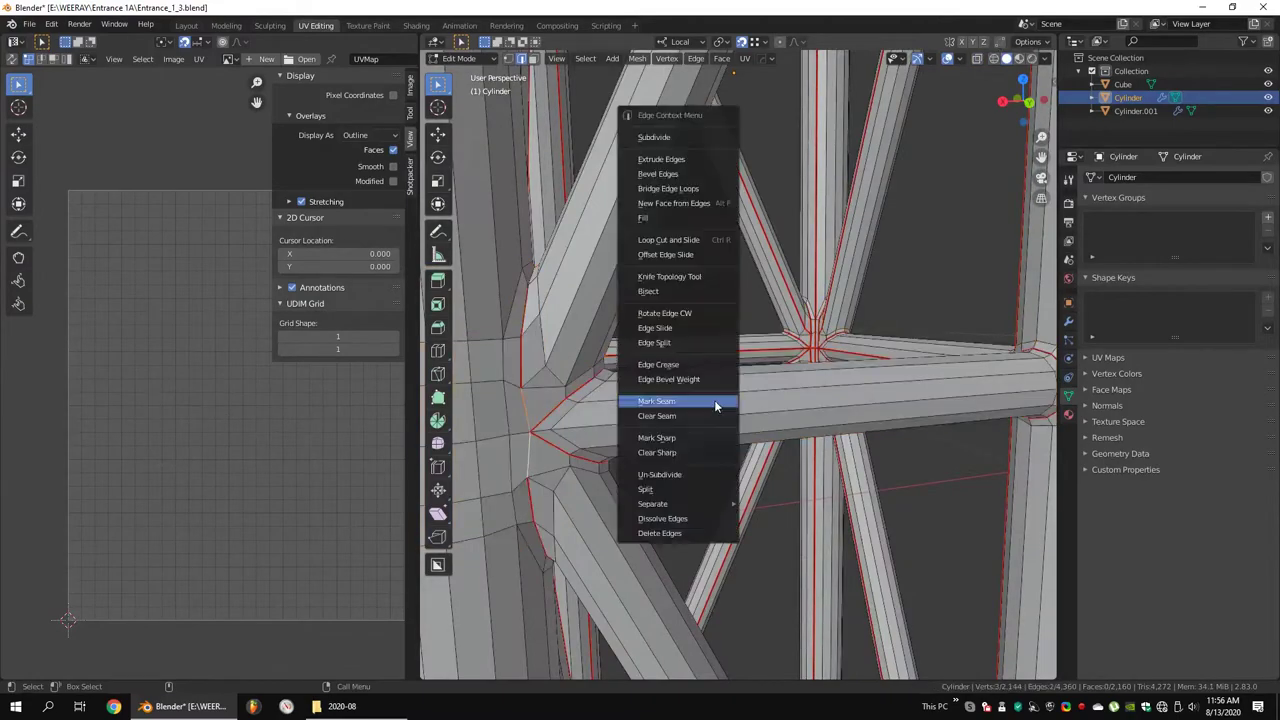
pyautogui.click(716, 405)
pyautogui.moveTo(716, 405); pyautogui.dragTo(960, 355, button='middle')
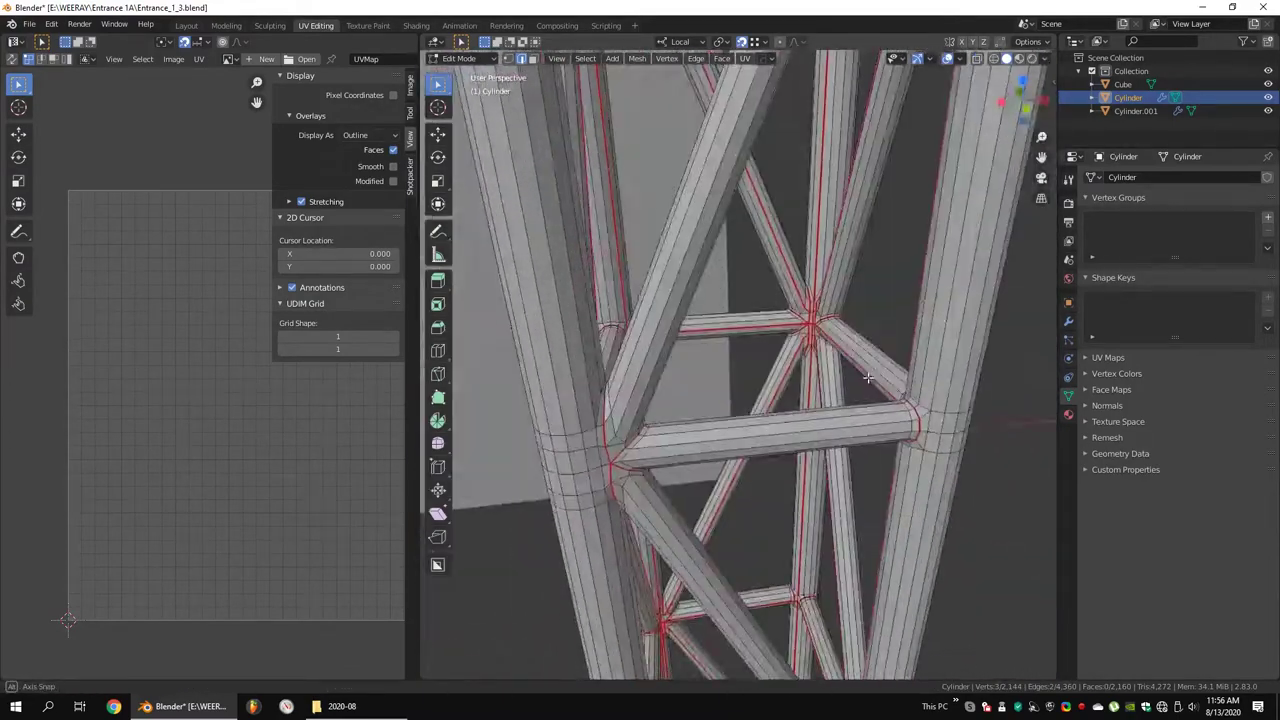
pyautogui.moveTo(868, 377)
pyautogui.mouseDown(button='middle')
pyautogui.moveTo(789, 236)
pyautogui.moveTo(740, 230)
pyautogui.moveTo(631, 258)
pyautogui.mouseUp(button='middle')
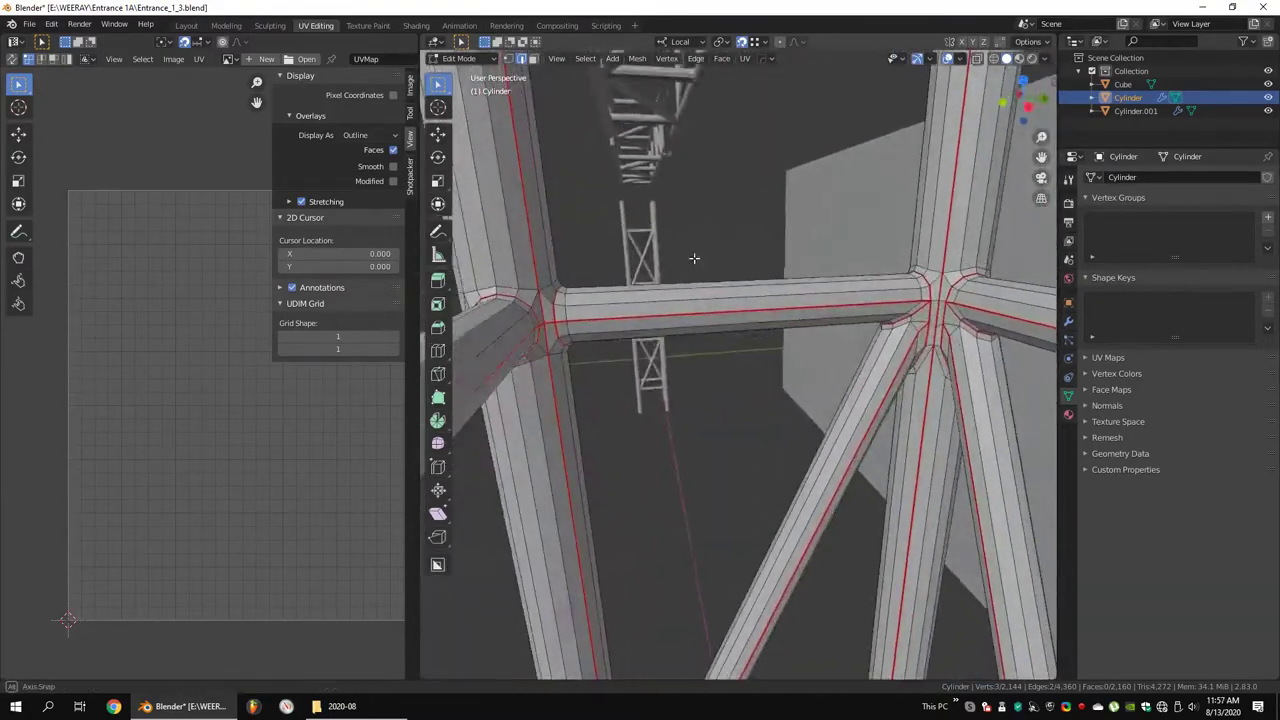
pyautogui.moveTo(631, 258); pyautogui.dragTo(903, 307, button='middle')
pyautogui.moveTo(827, 434); pyautogui.dragTo(655, 253, button='middle')
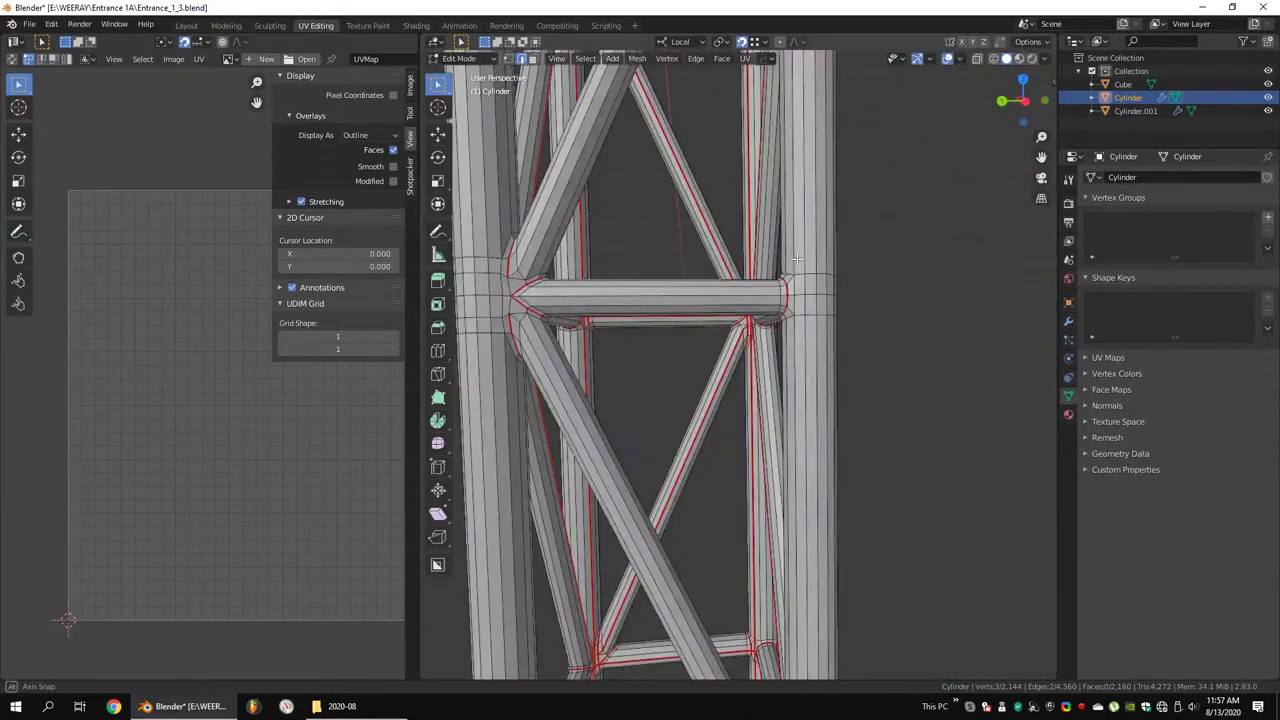
# Select the entire tower cylinder and unwrap it into UV islands
pyautogui.moveTo(552, 301); pyautogui.dragTo(790, 246, button='middle')
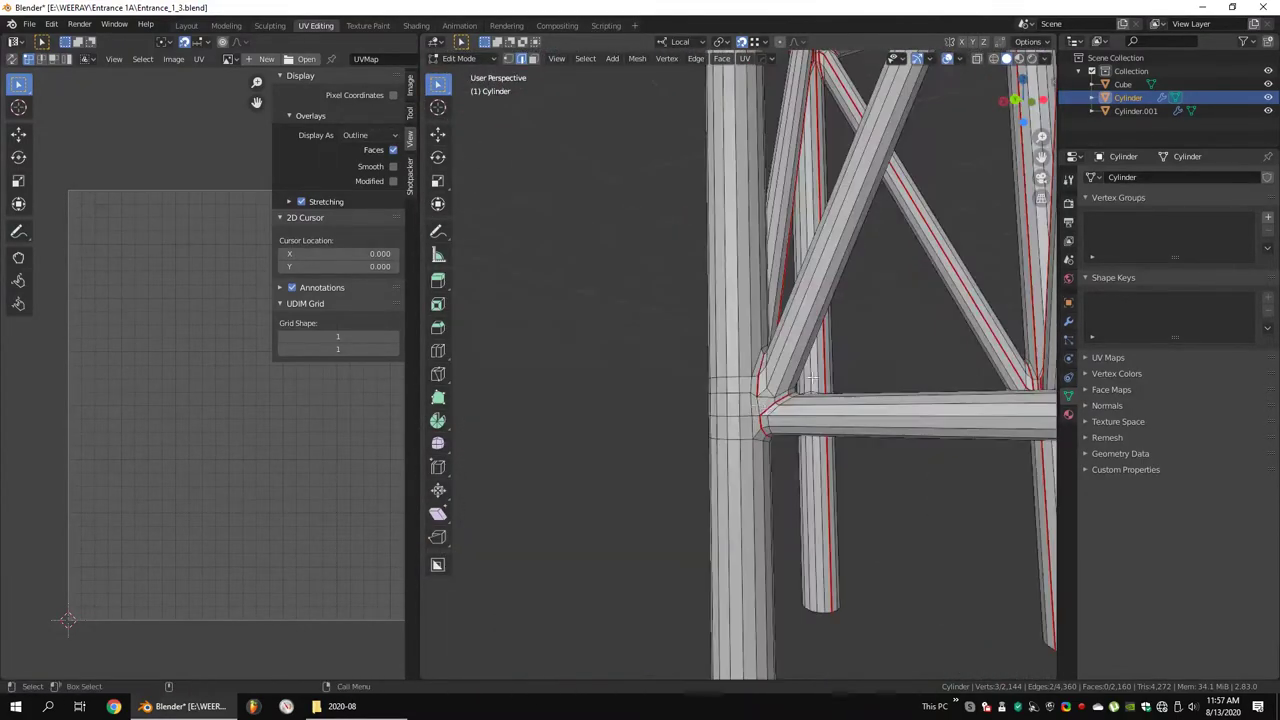
pyautogui.moveTo(900, 375); pyautogui.dragTo(890, 371, button='middle')
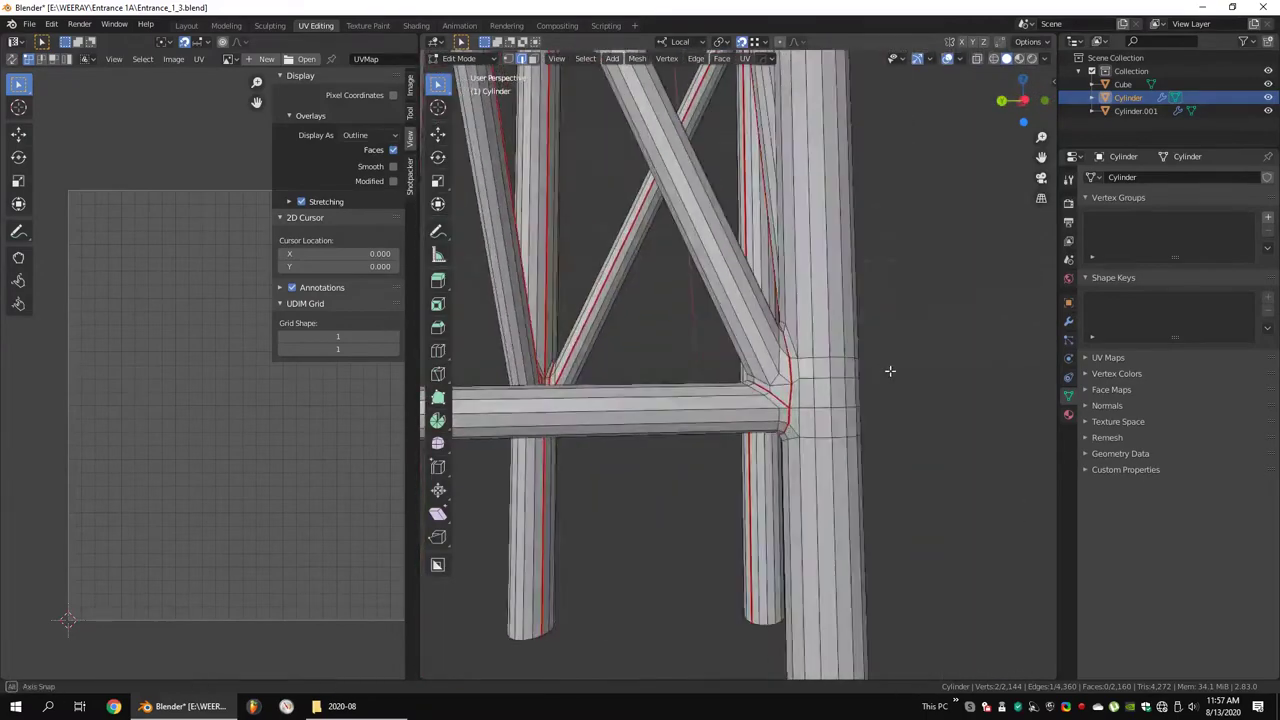
pyautogui.press('a')
pyautogui.press('u')
pyautogui.click(738, 348)
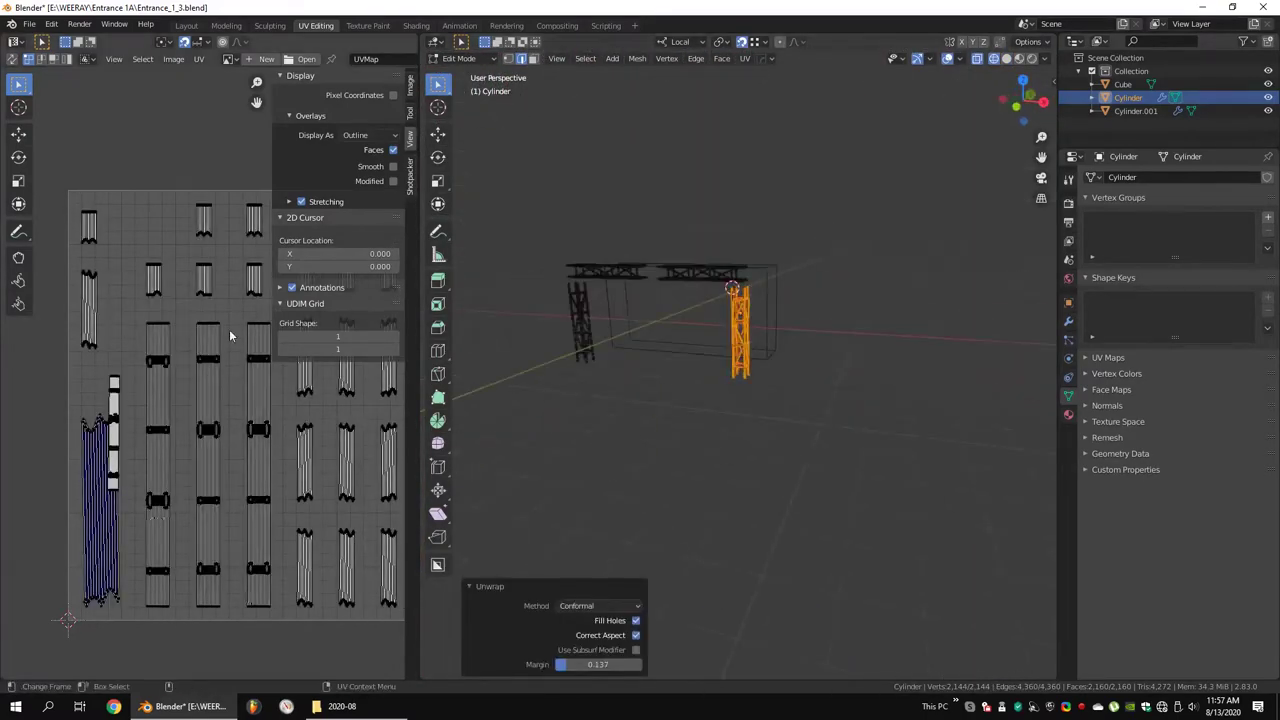
# Widen the UV editor, select the small odd island, and frame it in the 3D view
pyautogui.moveTo(418, 330); pyautogui.dragTo(786, 330)
pyautogui.scroll(3, 489, 322)
pyautogui.scroll(-3, 324, 268)
pyautogui.scroll(5, 558, 431)
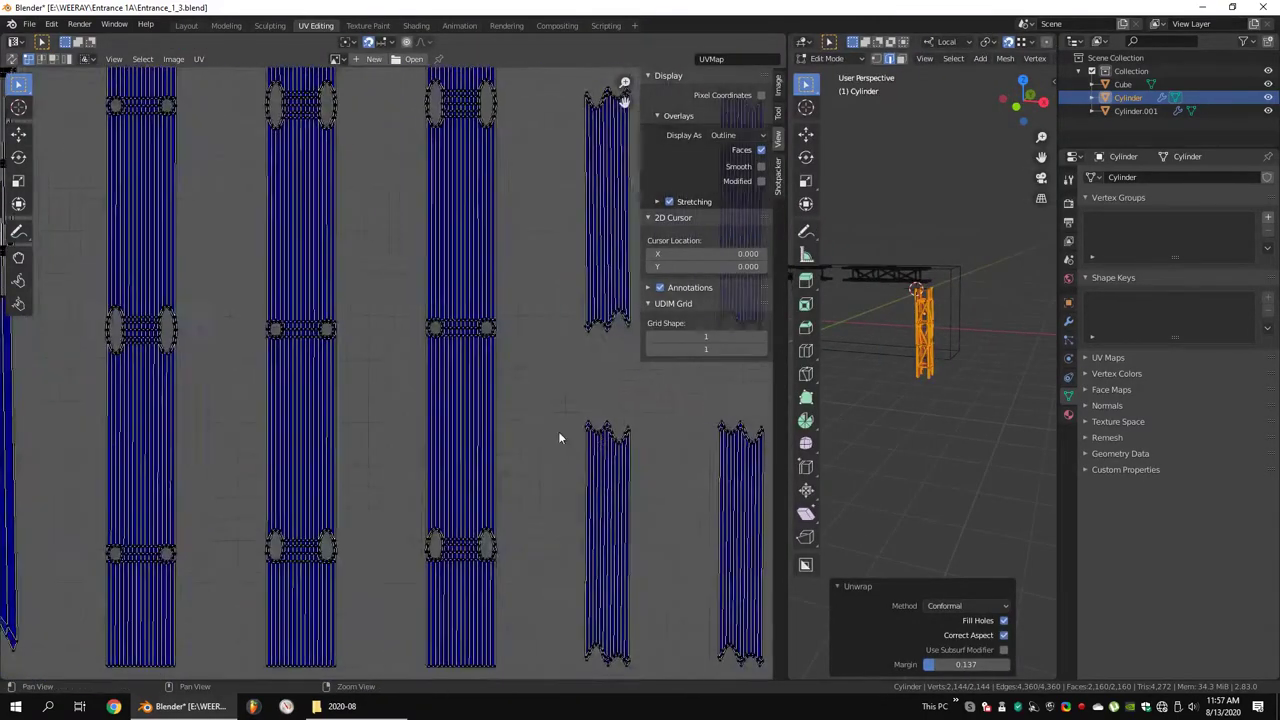
pyautogui.scroll(3, 558, 431)
pyautogui.scroll(1, 348, 382)
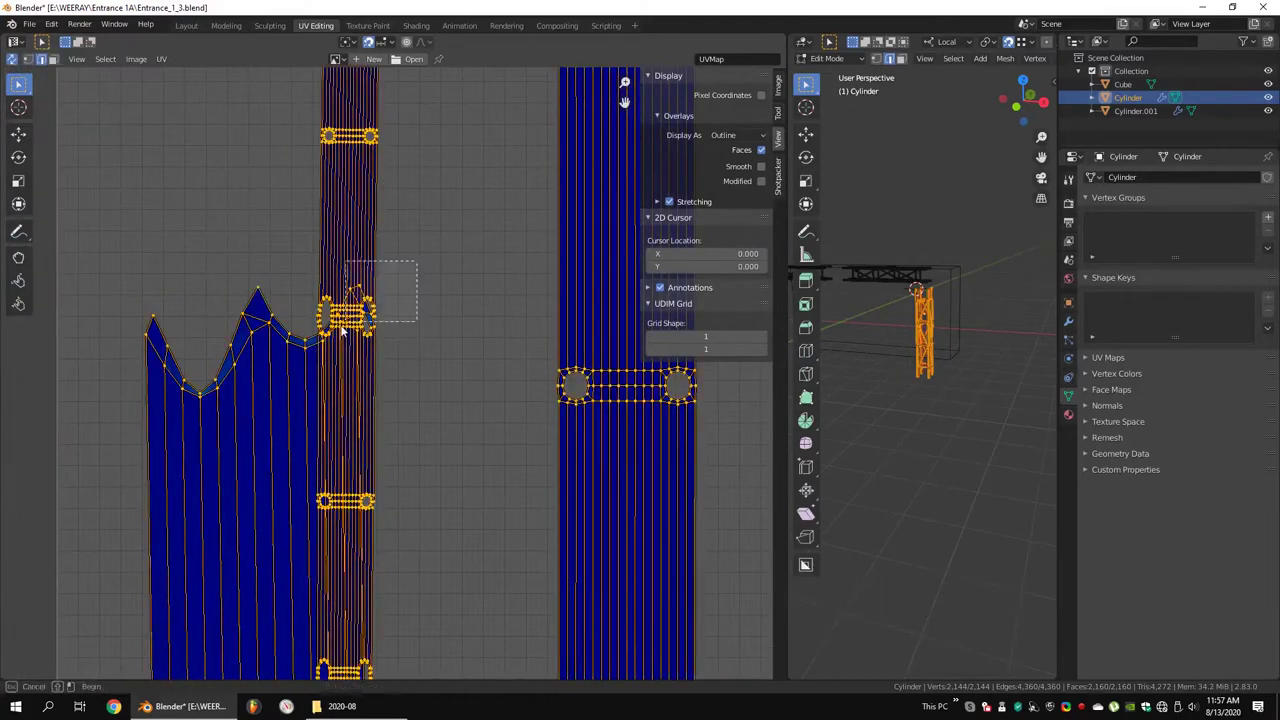
pyautogui.moveTo(340, 330); pyautogui.dragTo(342, 328)
pyautogui.press('KP_Decimal')
# Select the linked edges around that joint, frame them, and pick the joint edges needing seams
pyautogui.moveTo(930, 330); pyautogui.dragTo(983, 322, button='middle')
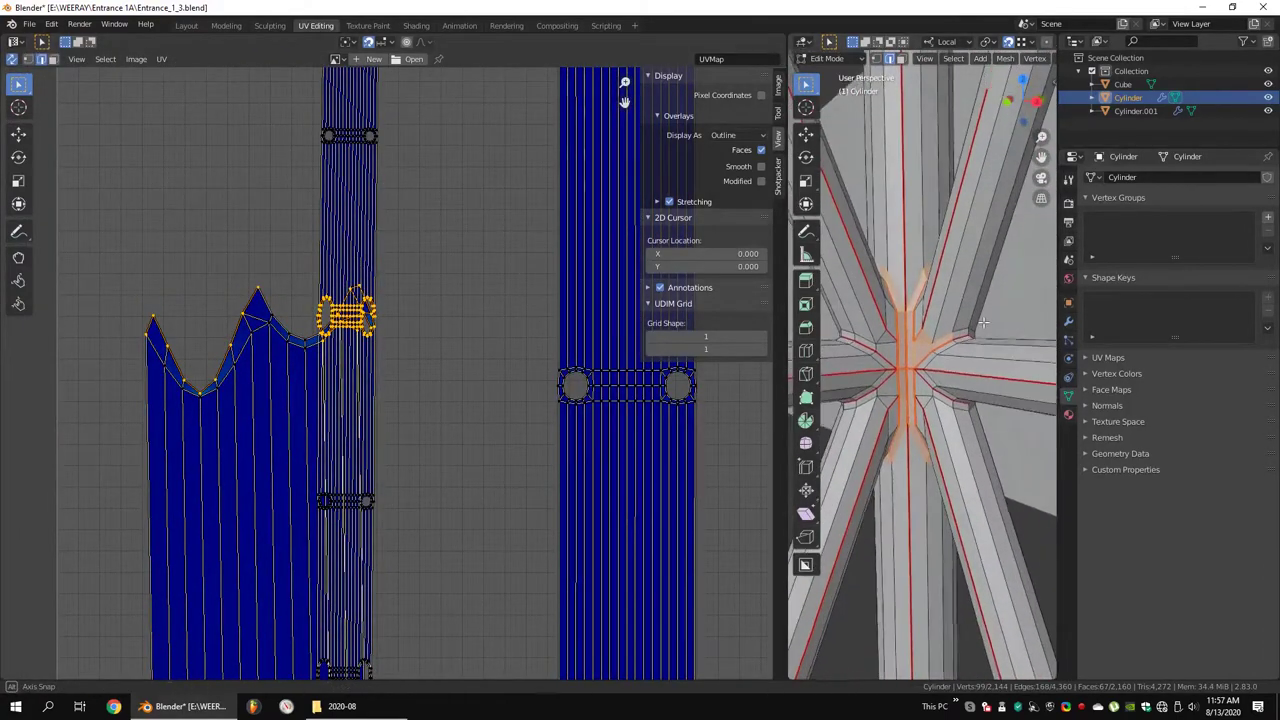
pyautogui.moveTo(790, 325); pyautogui.dragTo(457, 325)
pyautogui.click(750, 345)
pyautogui.moveTo(750, 345)
pyautogui.mouseDown(button='middle')
pyautogui.moveTo(818, 303)
pyautogui.moveTo(780, 330)
pyautogui.mouseUp(button='middle')
pyautogui.hotkey('ctrl', 'l')
pyautogui.scroll(-5, 770, 340)
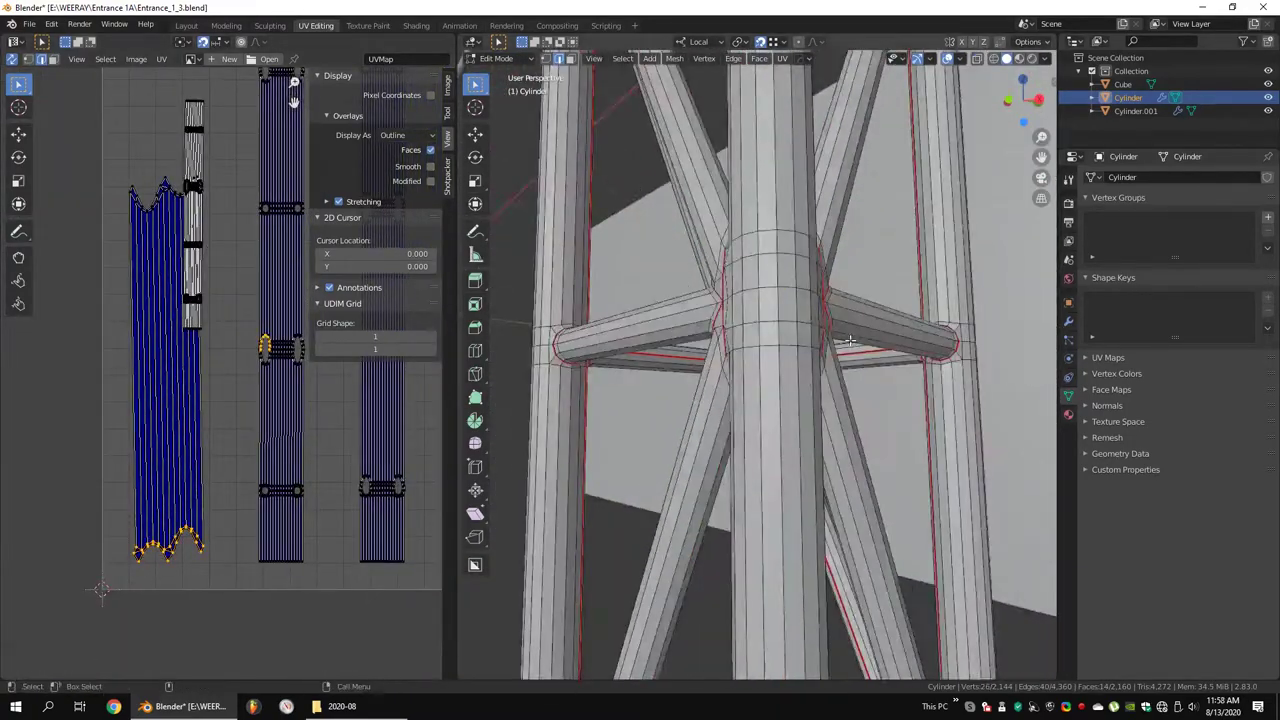
pyautogui.hotkey('shift', 'space')
pyautogui.press('g')
pyautogui.press('KP_Decimal')
pyautogui.scroll(-3, 740, 354)
pyautogui.moveTo(740, 354)
pyautogui.mouseDown(button='middle')
pyautogui.moveTo(820, 375)
pyautogui.moveTo(921, 356)
pyautogui.mouseUp(button='middle')
pyautogui.keyDown('alt'); pyautogui.click(820, 375); pyautogui.keyUp('alt')
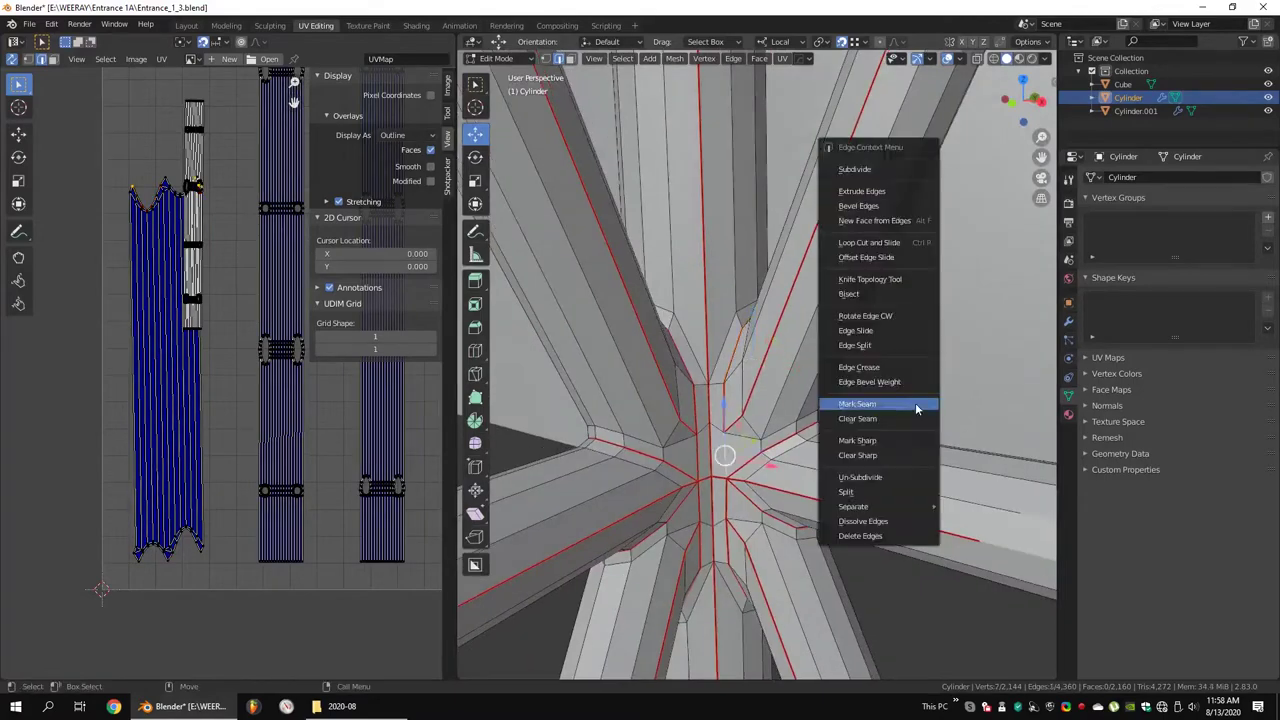
# Mark the joint edges as seams and re-unwrap the whole tower mesh
pyautogui.click(916, 404)
pyautogui.scroll(-10, 868, 314)
pyautogui.press('u')
pyautogui.click(810, 372)
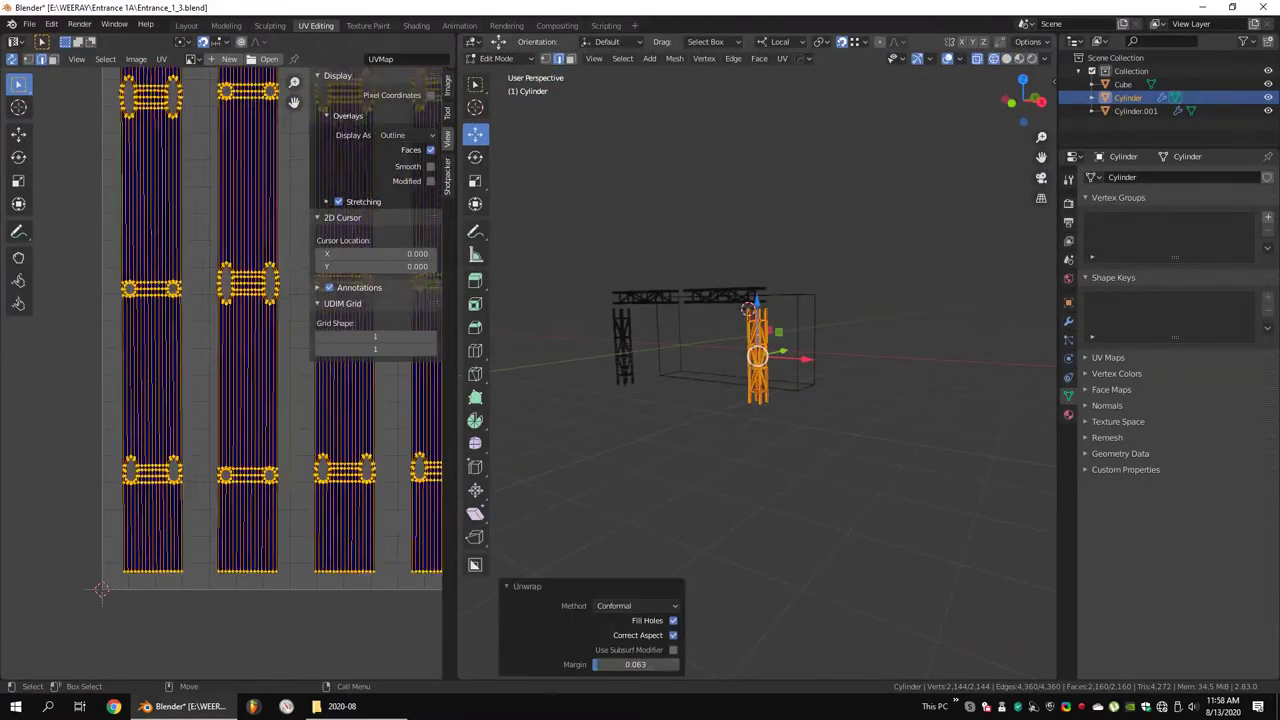
pyautogui.moveTo(455, 186); pyautogui.dragTo(843, 186)
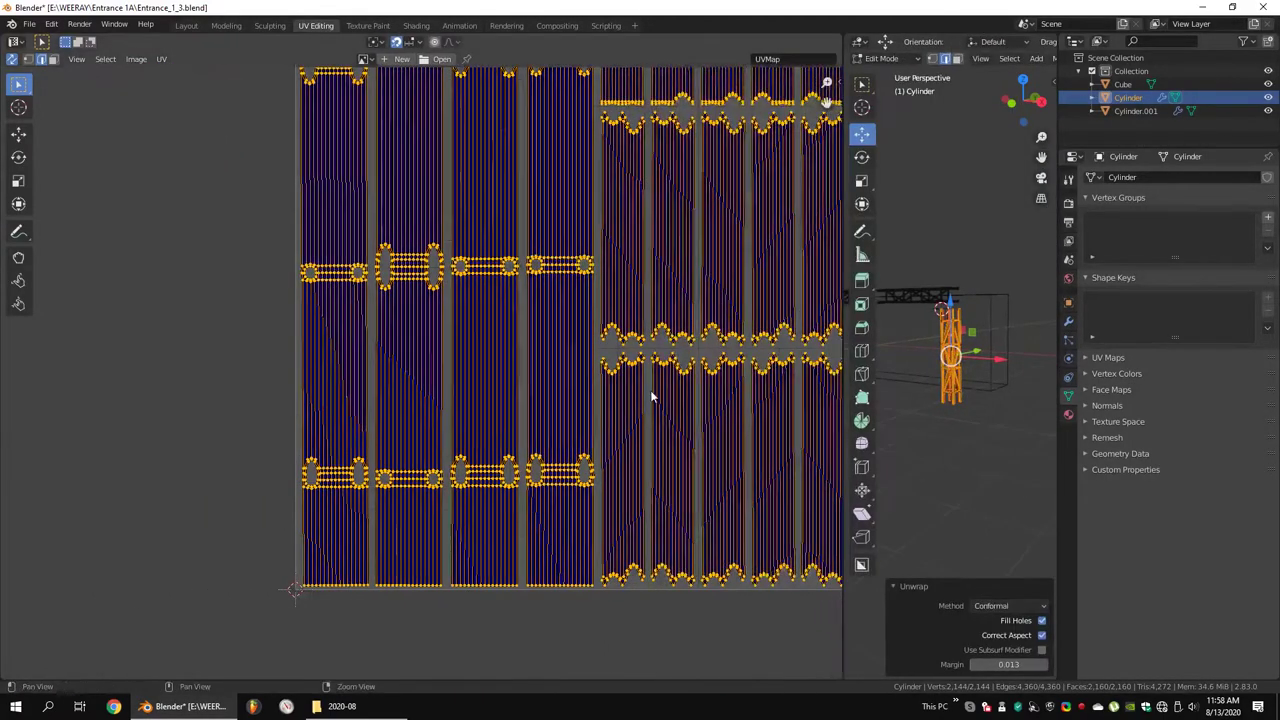
pyautogui.scroll(5, 766, 409)
pyautogui.scroll(5, 486, 371)
pyautogui.scroll(3, 381, 368)
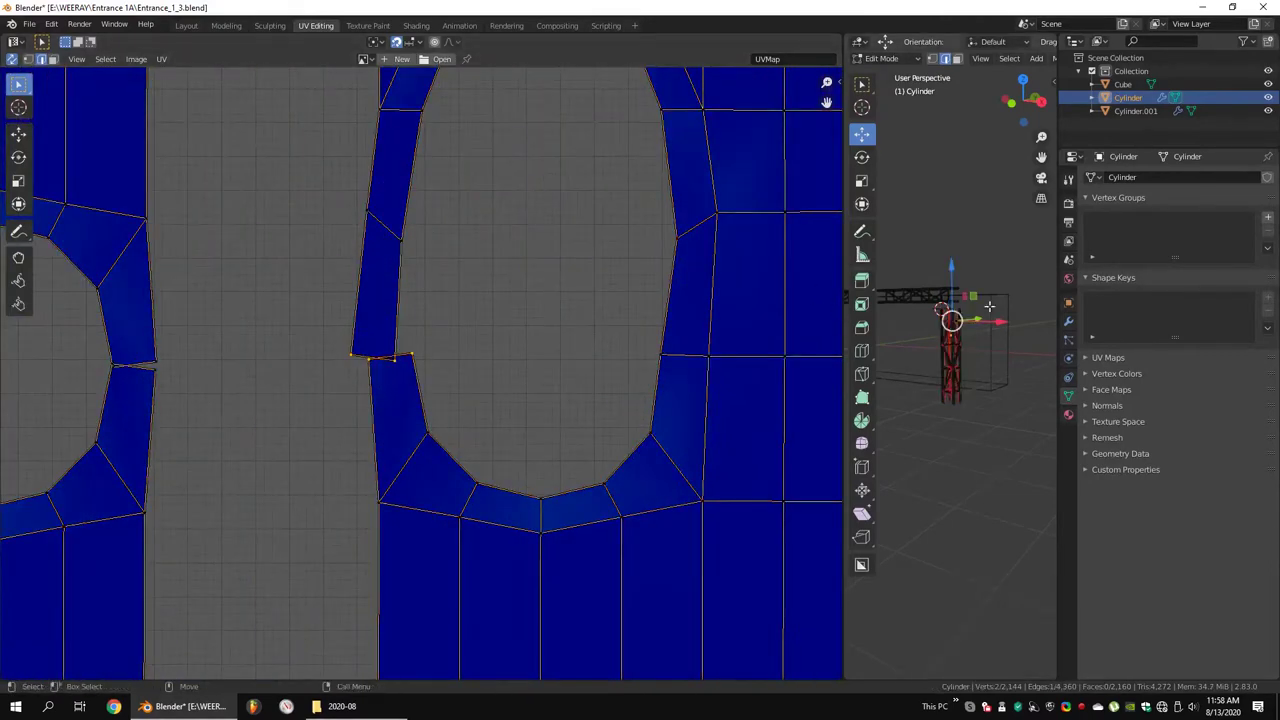
pyautogui.scroll(10, 988, 306)
# Orbit around the cylinder junction to inspect its seams from several angles
pyautogui.moveTo(988, 306)
pyautogui.mouseDown(button='middle')
pyautogui.moveTo(944, 410)
pyautogui.moveTo(942, 373)
pyautogui.mouseUp(button='middle')
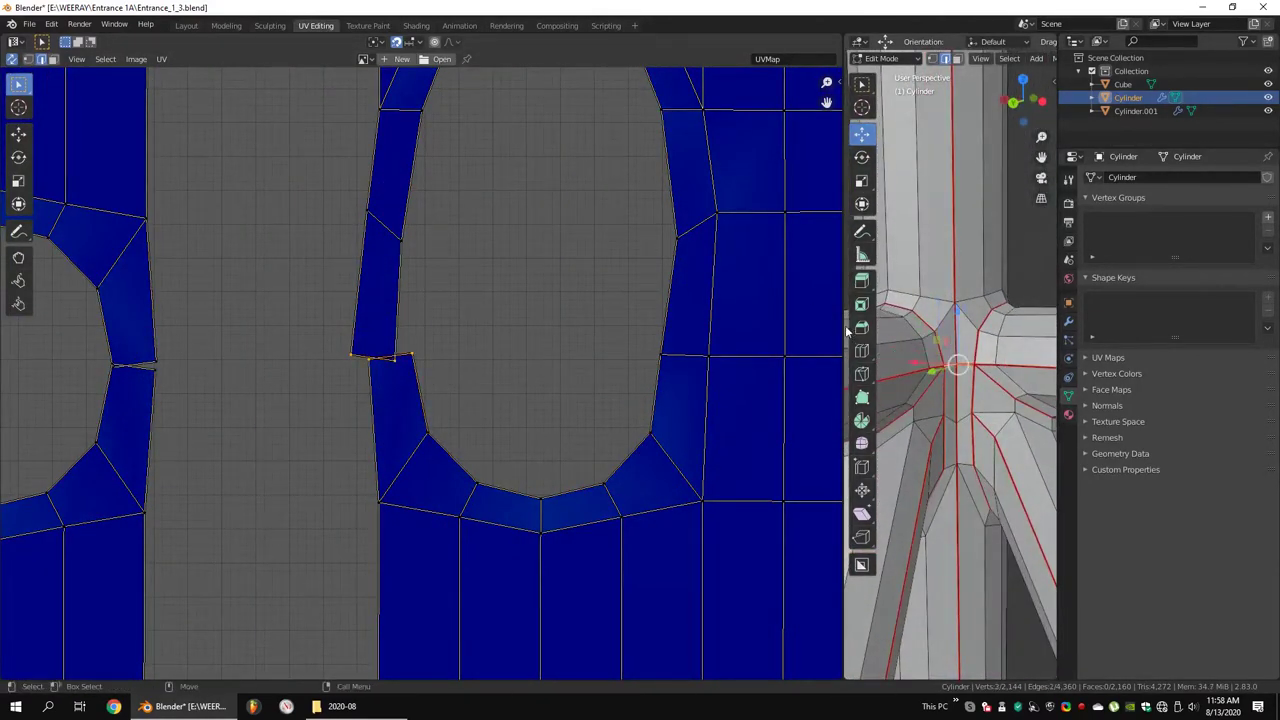
pyautogui.moveTo(823, 318); pyautogui.dragTo(533, 320)
pyautogui.moveTo(855, 347); pyautogui.dragTo(780, 352, button='middle')
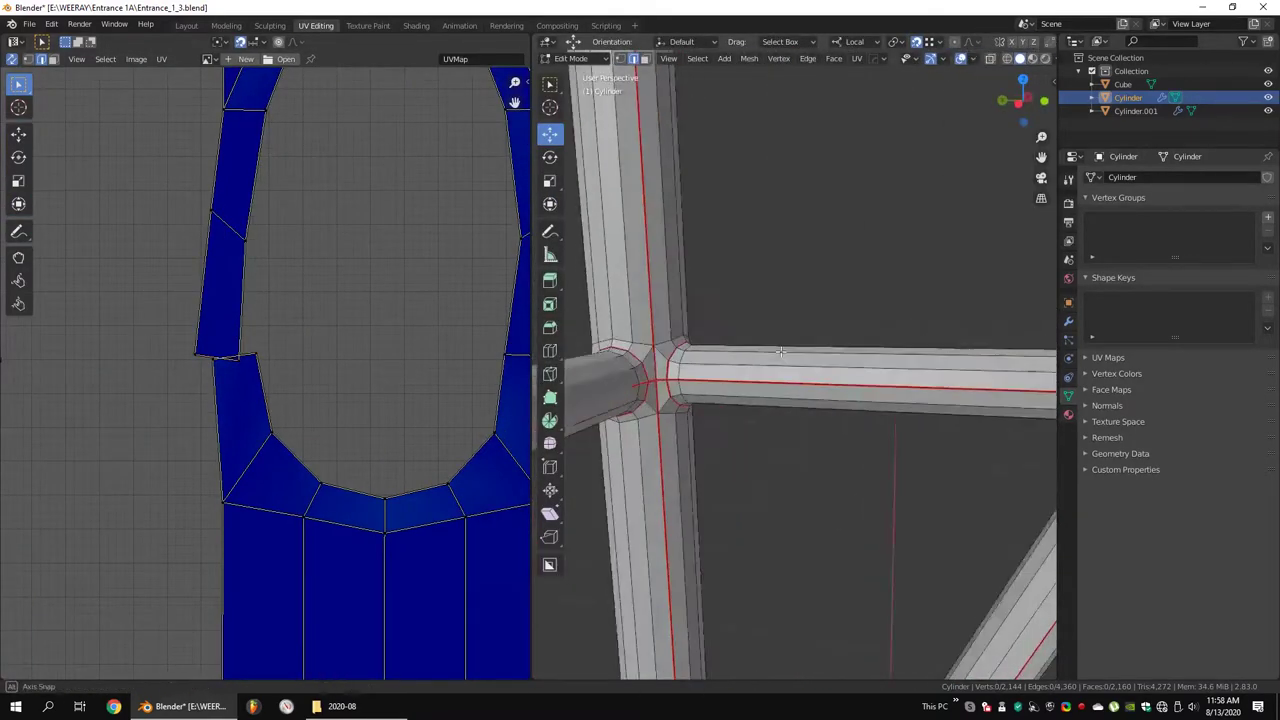
pyautogui.scroll(-3, 784, 318)
pyautogui.scroll(4, 636, 385)
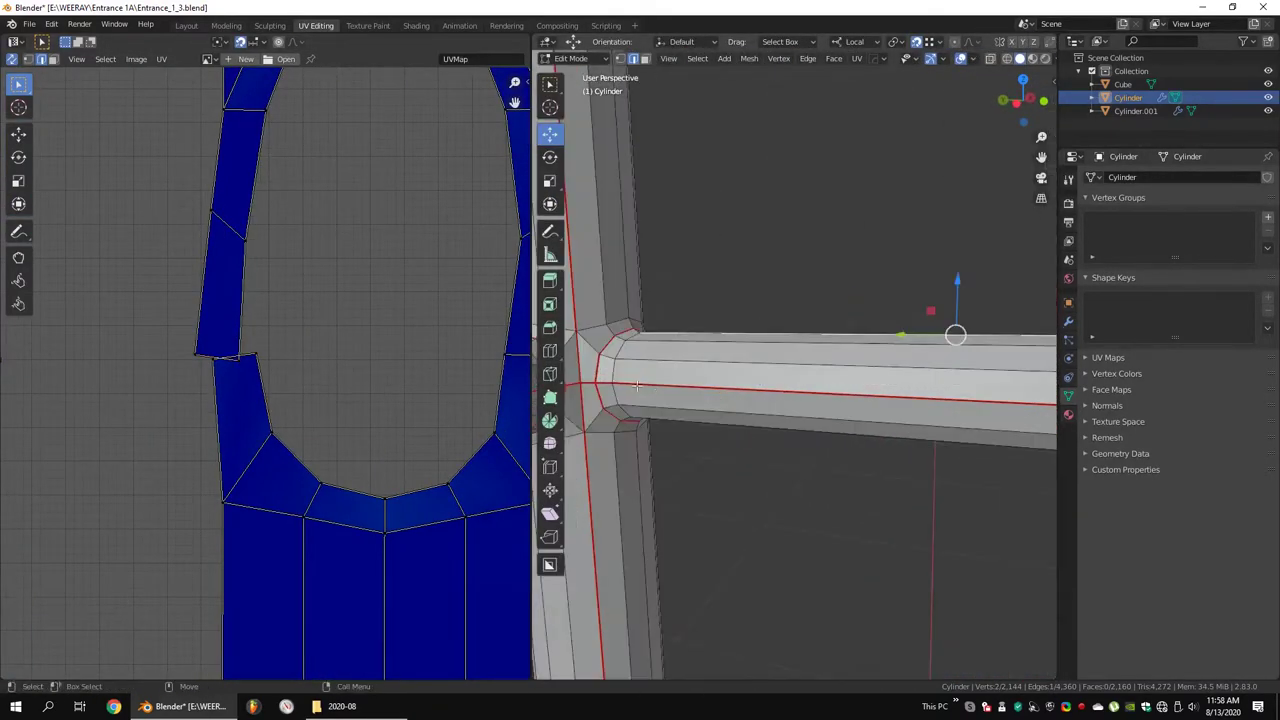
pyautogui.moveTo(751, 309)
pyautogui.mouseDown(button='middle')
pyautogui.moveTo(868, 321)
pyautogui.moveTo(656, 309)
pyautogui.mouseUp(button='middle')
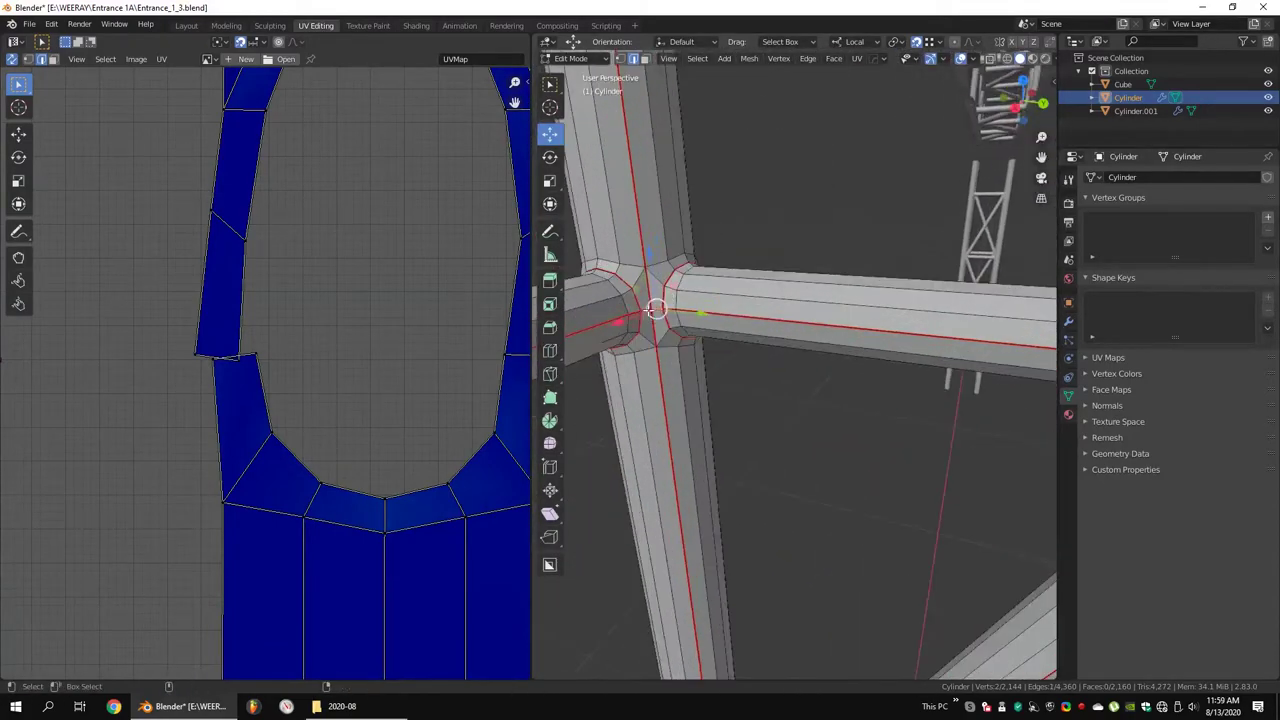
pyautogui.scroll(-4, 777, 266)
pyautogui.scroll(4, 700, 320)
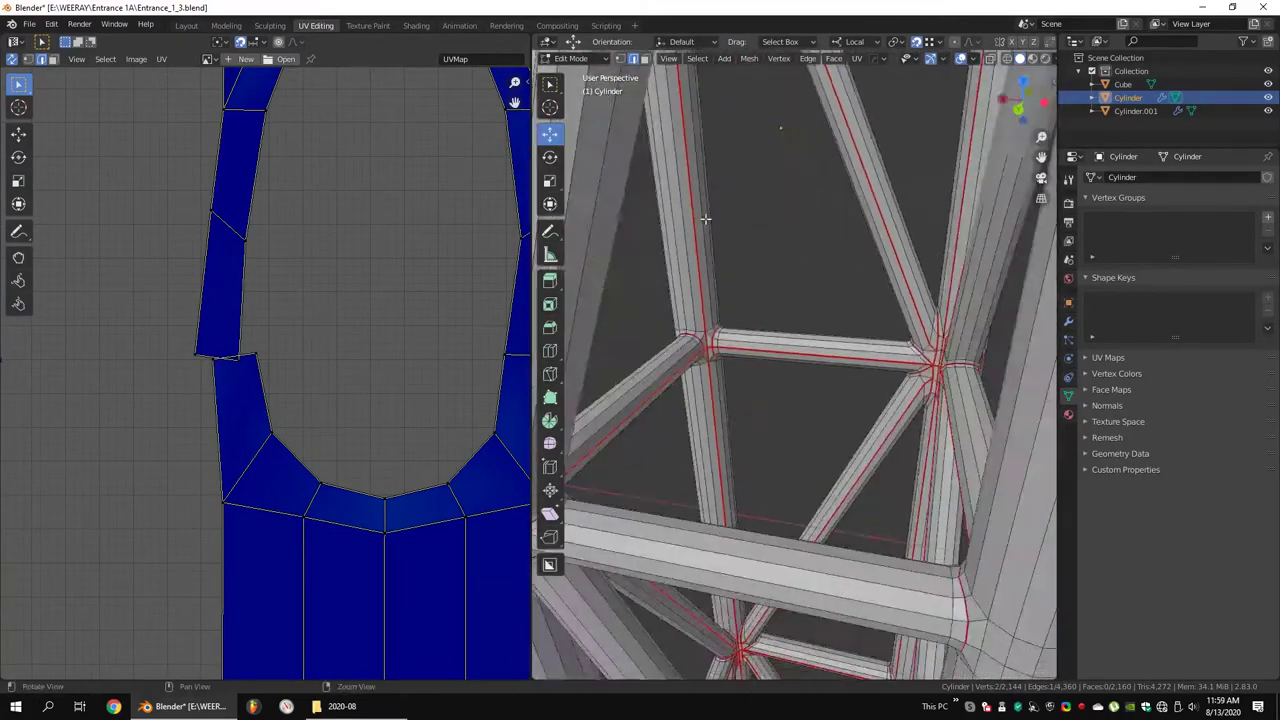
pyautogui.moveTo(700, 320); pyautogui.dragTo(665, 338, button='middle')
pyautogui.scroll(4, 665, 338)
# Clear the seams at the brace junction
pyautogui.rightClick(842, 352)
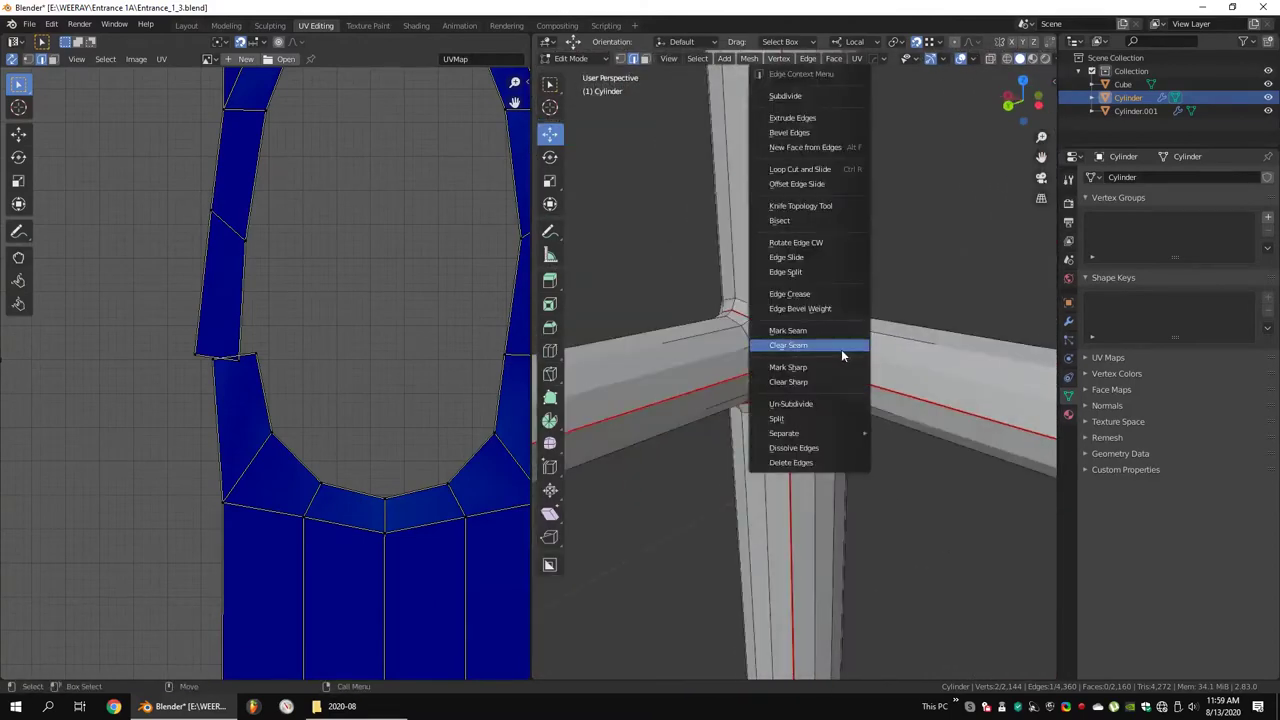
pyautogui.moveTo(840, 370)
pyautogui.mouseDown(button='middle')
pyautogui.moveTo(937, 337)
pyautogui.moveTo(912, 344)
pyautogui.moveTo(859, 320)
pyautogui.moveTo(909, 366)
pyautogui.moveTo(914, 309)
pyautogui.moveTo(744, 356)
pyautogui.mouseUp(button='middle')
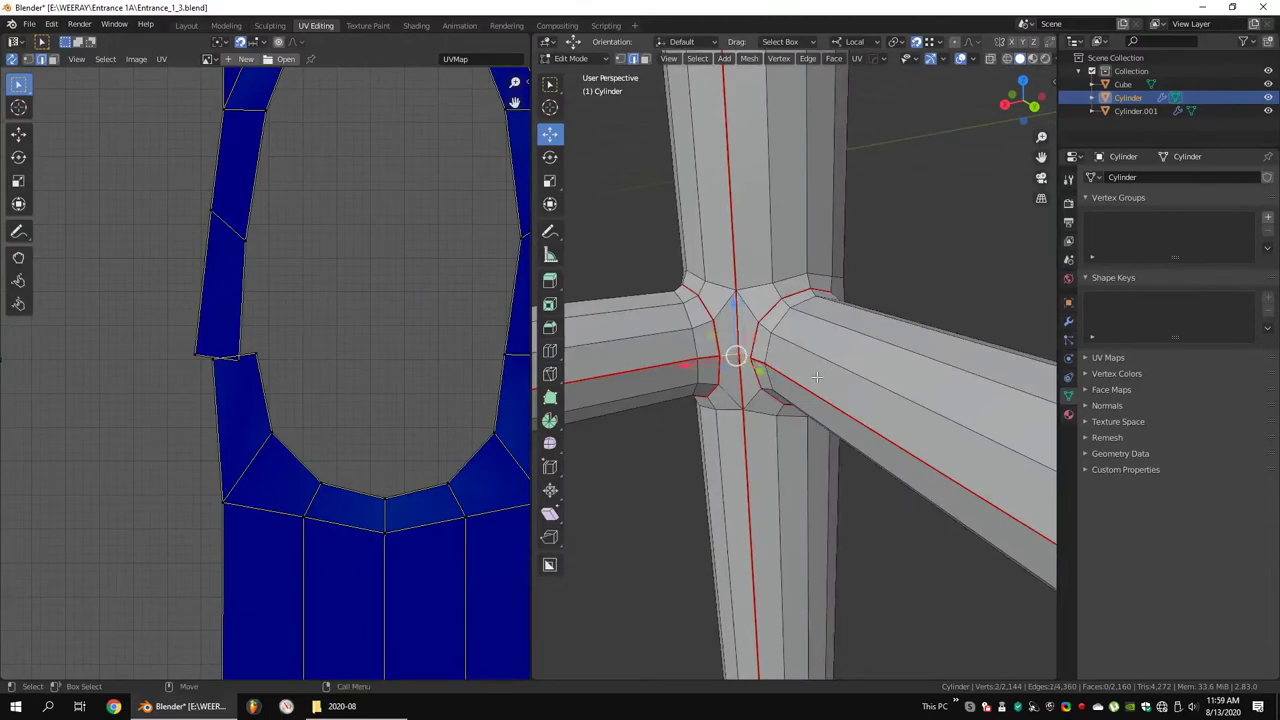
pyautogui.moveTo(816, 377)
pyautogui.mouseDown(button='middle')
pyautogui.moveTo(889, 344)
pyautogui.moveTo(833, 295)
pyautogui.moveTo(896, 346)
pyautogui.moveTo(848, 355)
pyautogui.moveTo(906, 362)
pyautogui.moveTo(1014, 334)
pyautogui.moveTo(890, 303)
pyautogui.mouseUp(button='middle')
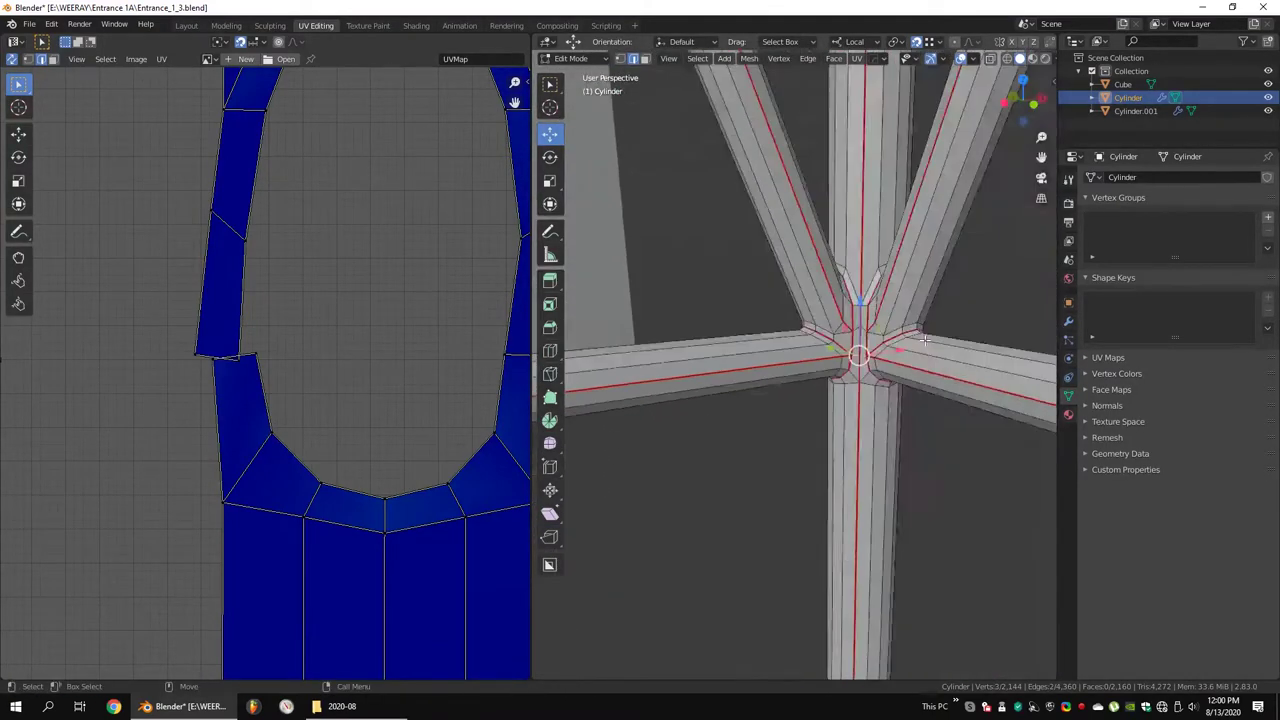
pyautogui.scroll(-6, 890, 303)
# Unwrap the entire tower mesh again with the corrected seams
pyautogui.press('u')
pyautogui.click(876, 284)
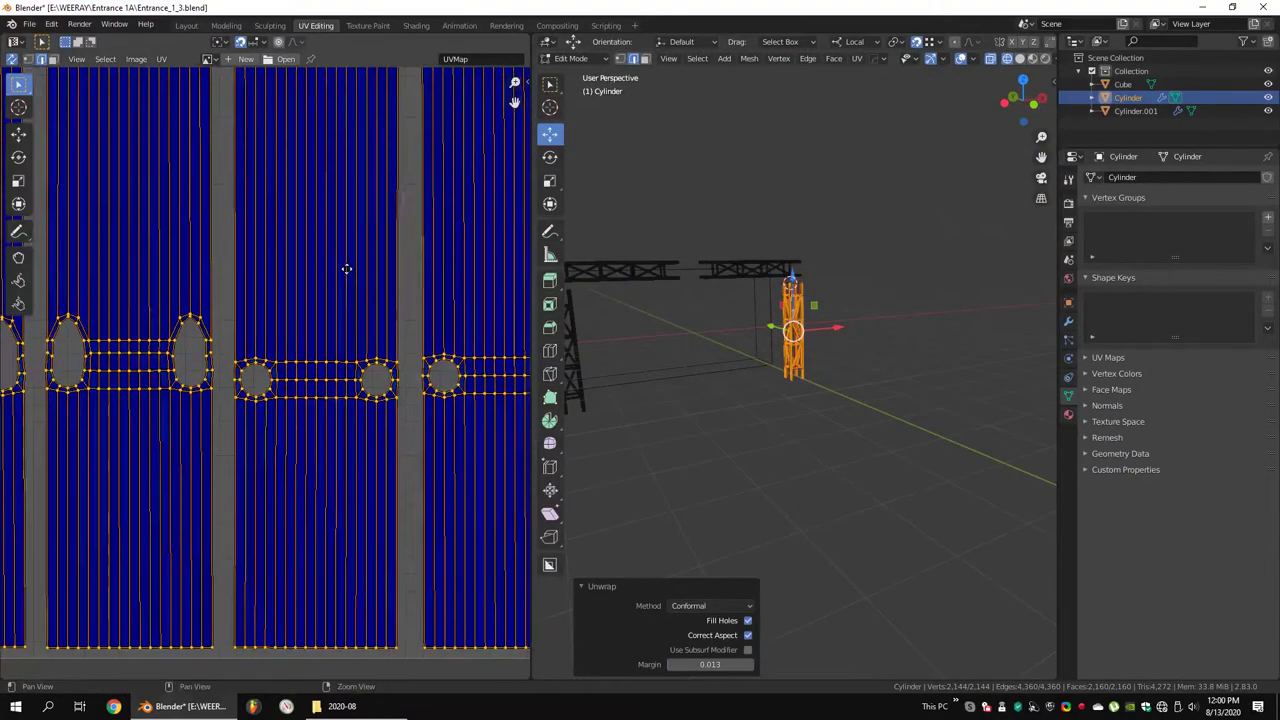
pyautogui.moveTo(283, 229); pyautogui.dragTo(143, 295, button='middle')
pyautogui.scroll(-2, 86, 266)
pyautogui.scroll(-3, 480, 286)
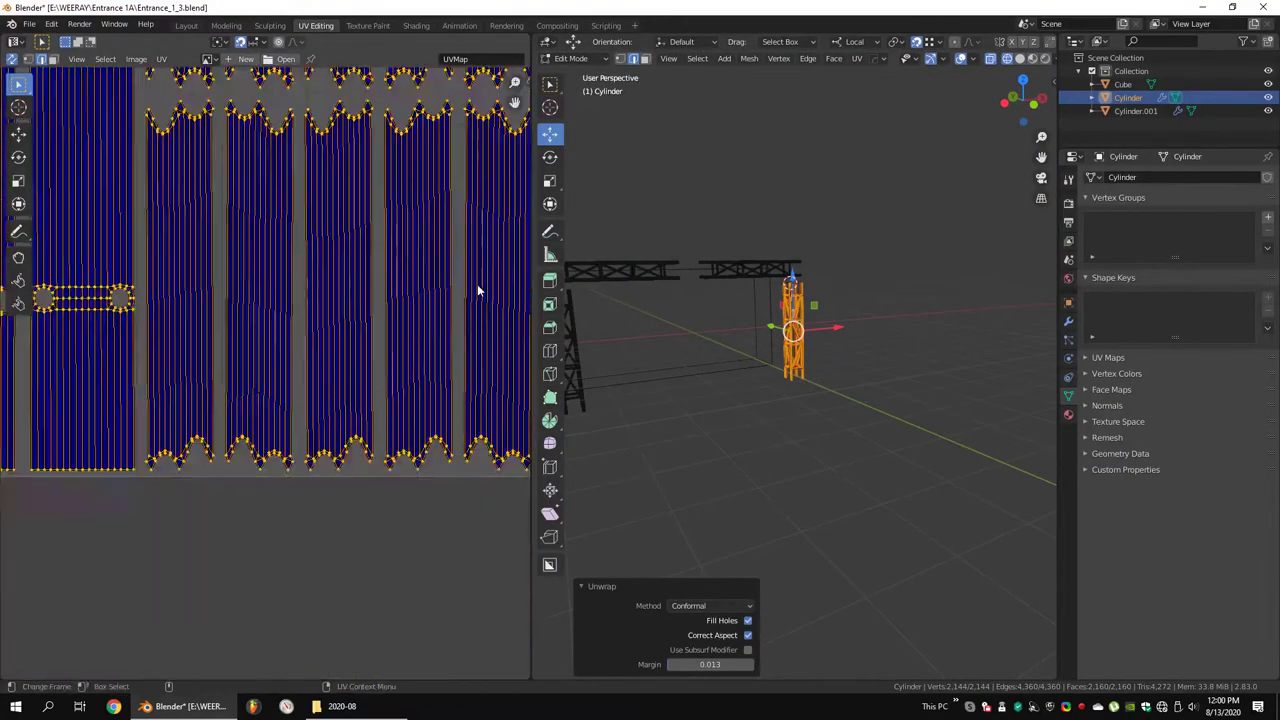
pyautogui.scroll(3, 206, 263)
pyautogui.scroll(2, 283, 330)
pyautogui.scroll(-2, 281, 331)
pyautogui.scroll(-1, 217, 332)
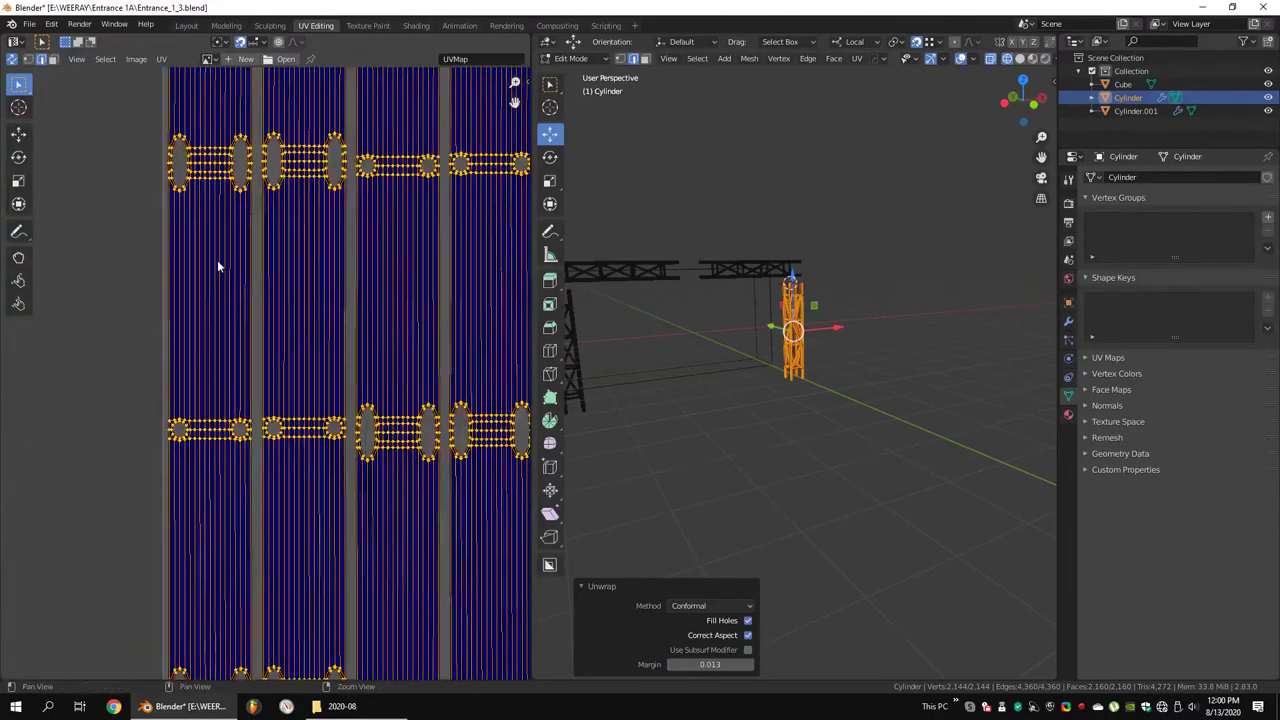
pyautogui.scroll(3, 217, 332)
pyautogui.scroll(-1, 110, 387)
pyautogui.scroll(-2, 110, 387)
pyautogui.scroll(2, 186, 423)
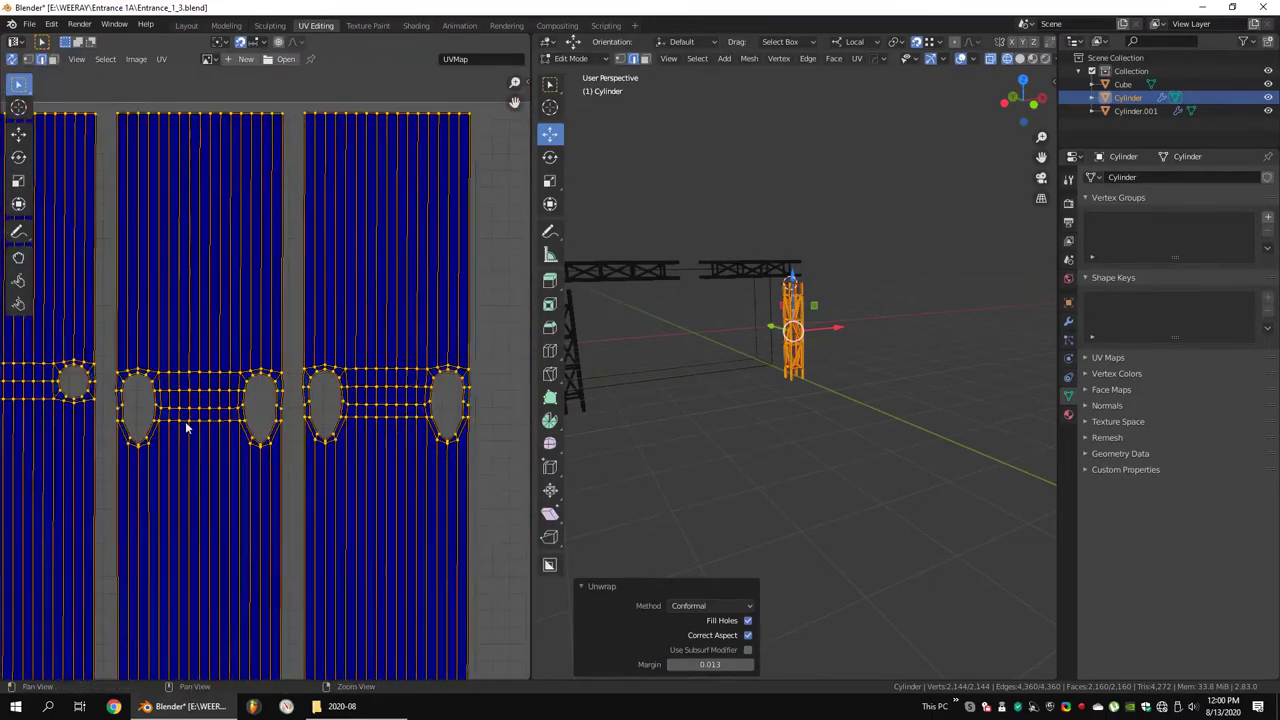
pyautogui.scroll(-1, 300, 380)
pyautogui.scroll(-2, 363, 400)
# Review the resulting UV islands, then return to Object Mode
pyautogui.moveTo(533, 400); pyautogui.dragTo(905, 400)
pyautogui.scroll(3, 657, 314)
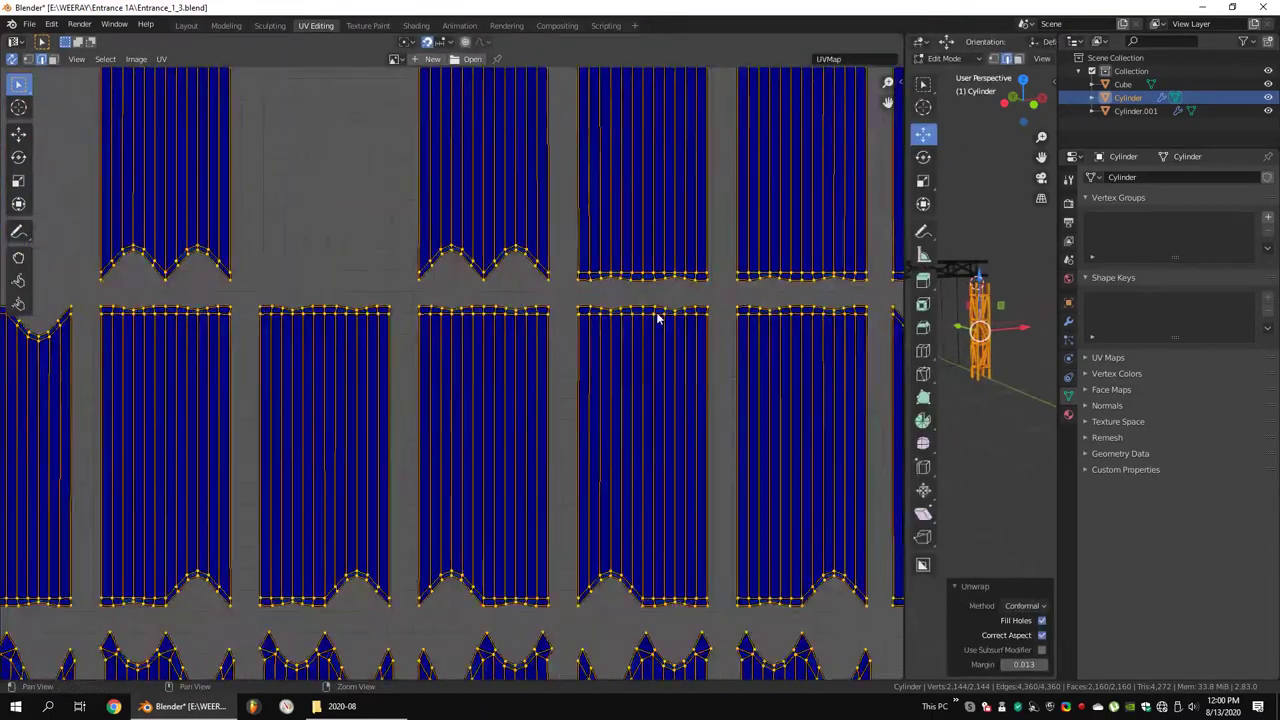
pyautogui.scroll(-1, 588, 383)
pyautogui.scroll(-2, 588, 383)
pyautogui.scroll(-2, 608, 323)
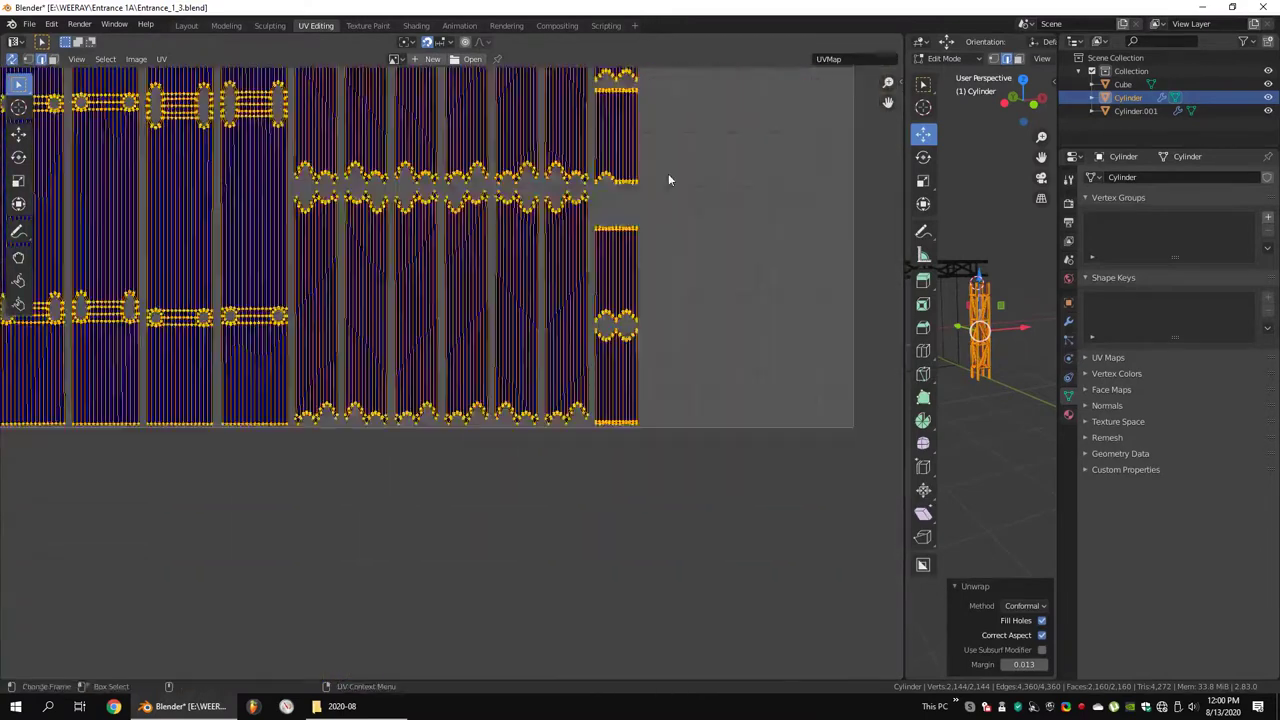
pyautogui.scroll(-1, 671, 180)
pyautogui.moveTo(905, 243); pyautogui.dragTo(432, 243)
pyautogui.press('Tab')
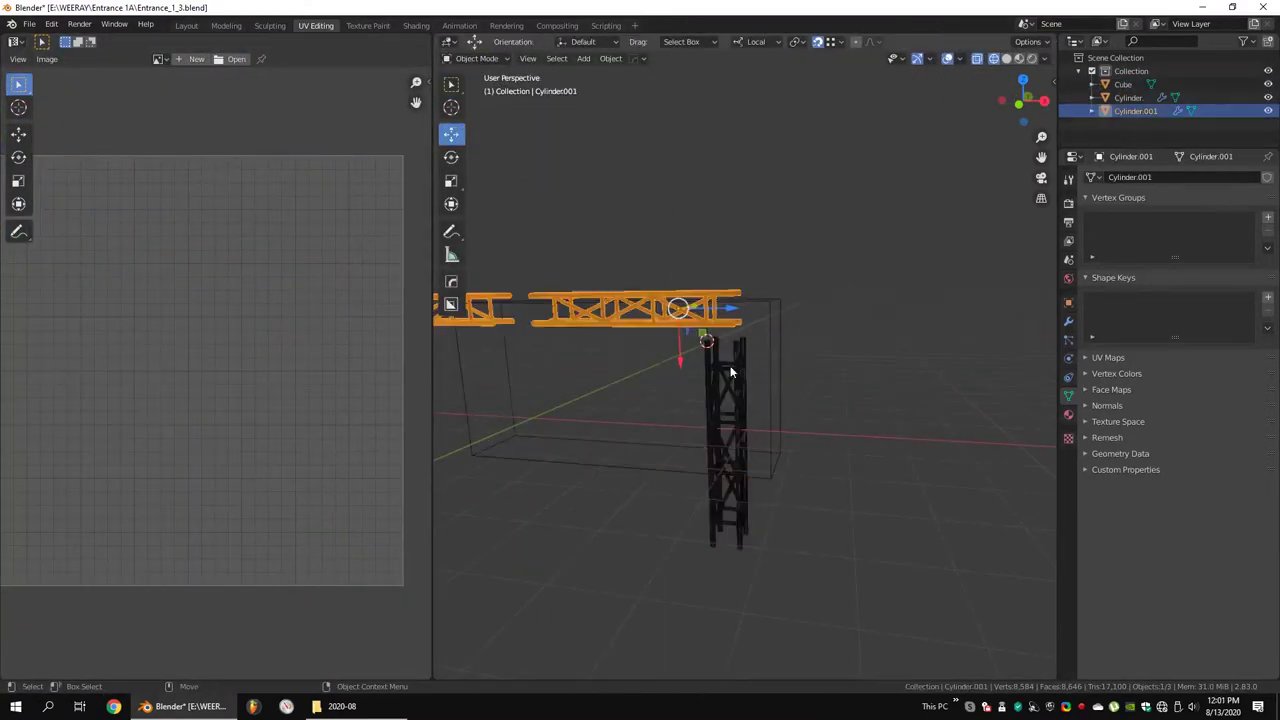
# Enter Edit Mode on the tower and frame the truss in front view
pyautogui.click(732, 398)
pyautogui.press('Tab')
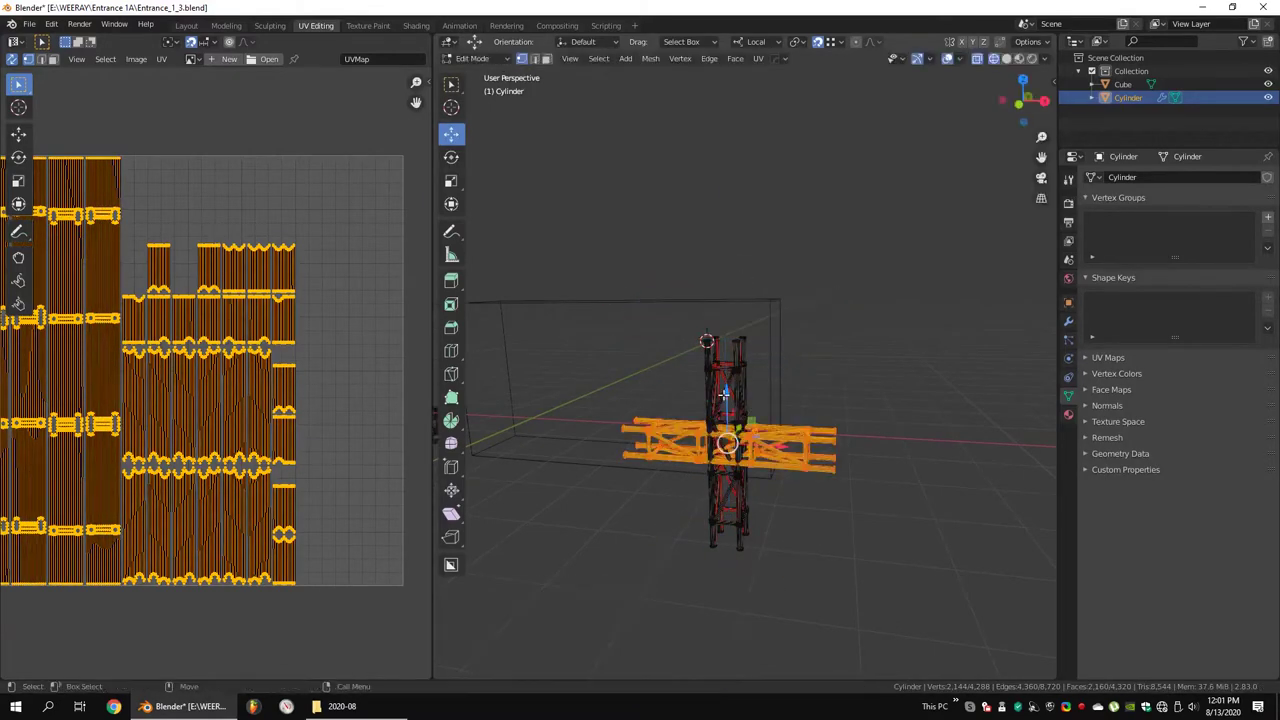
pyautogui.moveTo(750, 303); pyautogui.dragTo(844, 325, button='middle')
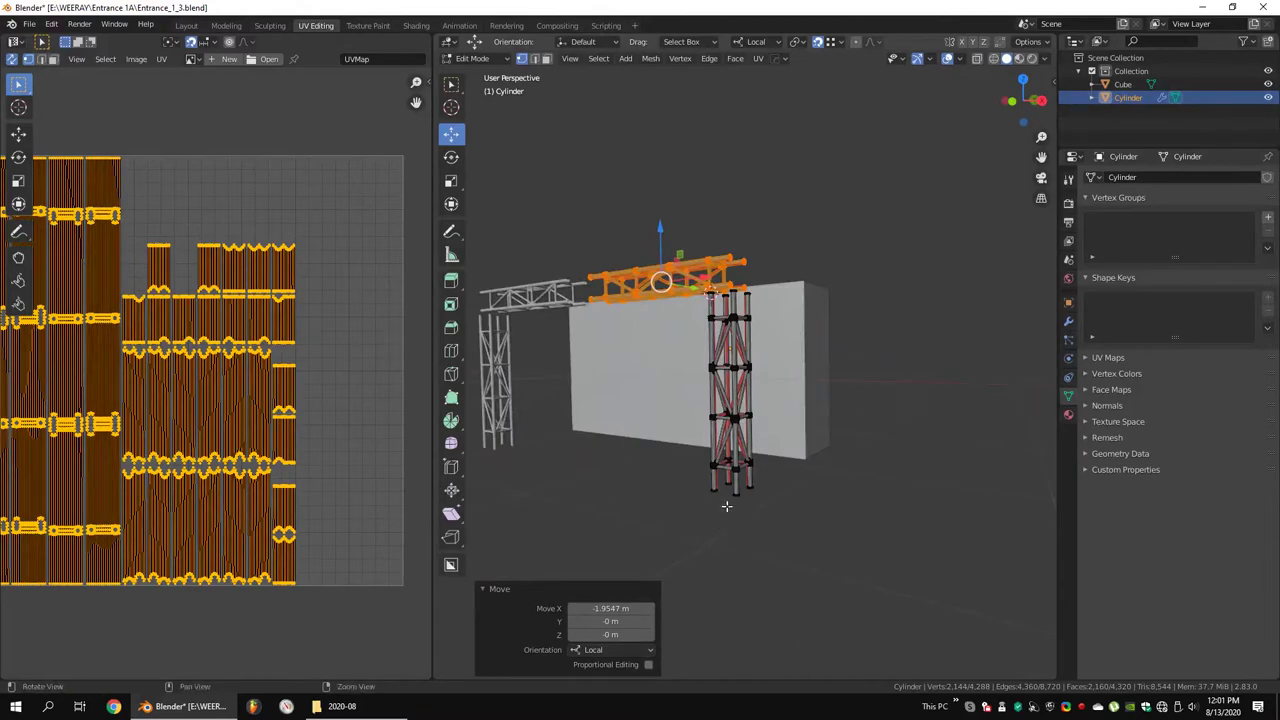
pyautogui.keyDown('alt'); pyautogui.moveTo(727, 507); pyautogui.dragTo(871, 292, button='middle'); pyautogui.keyUp('alt')
pyautogui.scroll(2, 871, 292)
pyautogui.hotkey('alt', 'a')
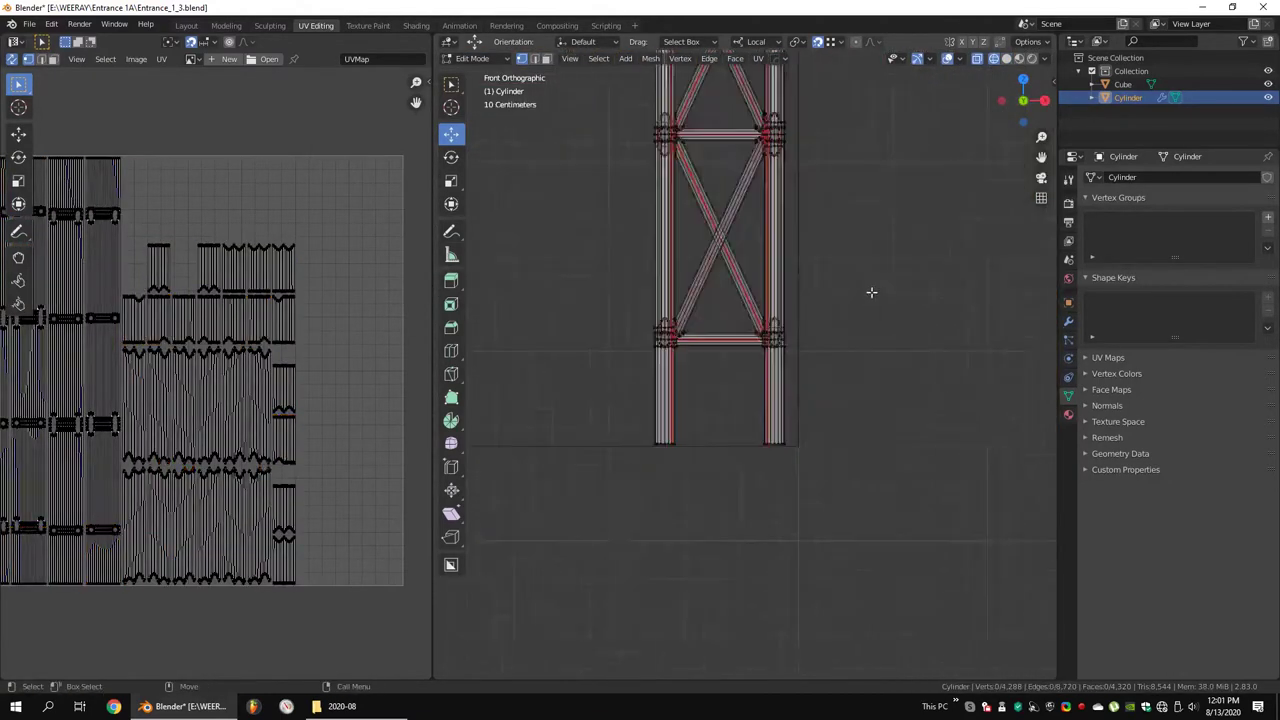
pyautogui.scroll(-5, 871, 292)
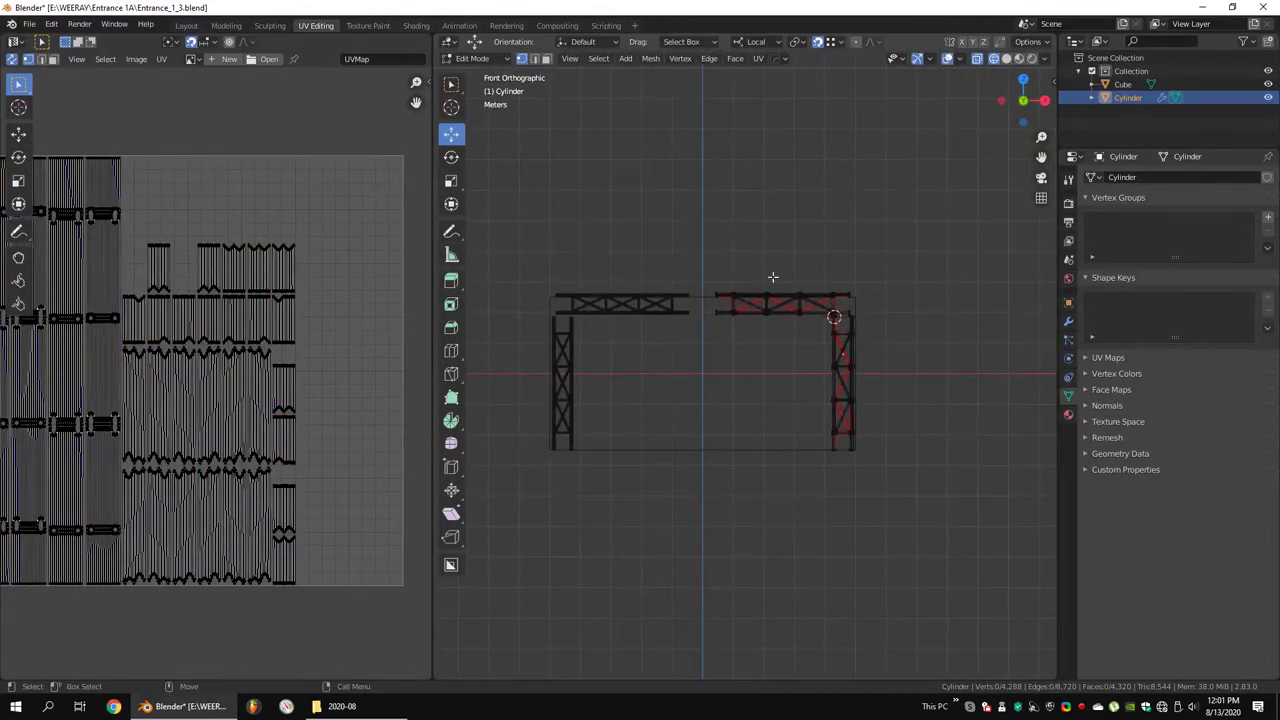
pyautogui.moveTo(759, 343); pyautogui.dragTo(775, 287, button='middle')
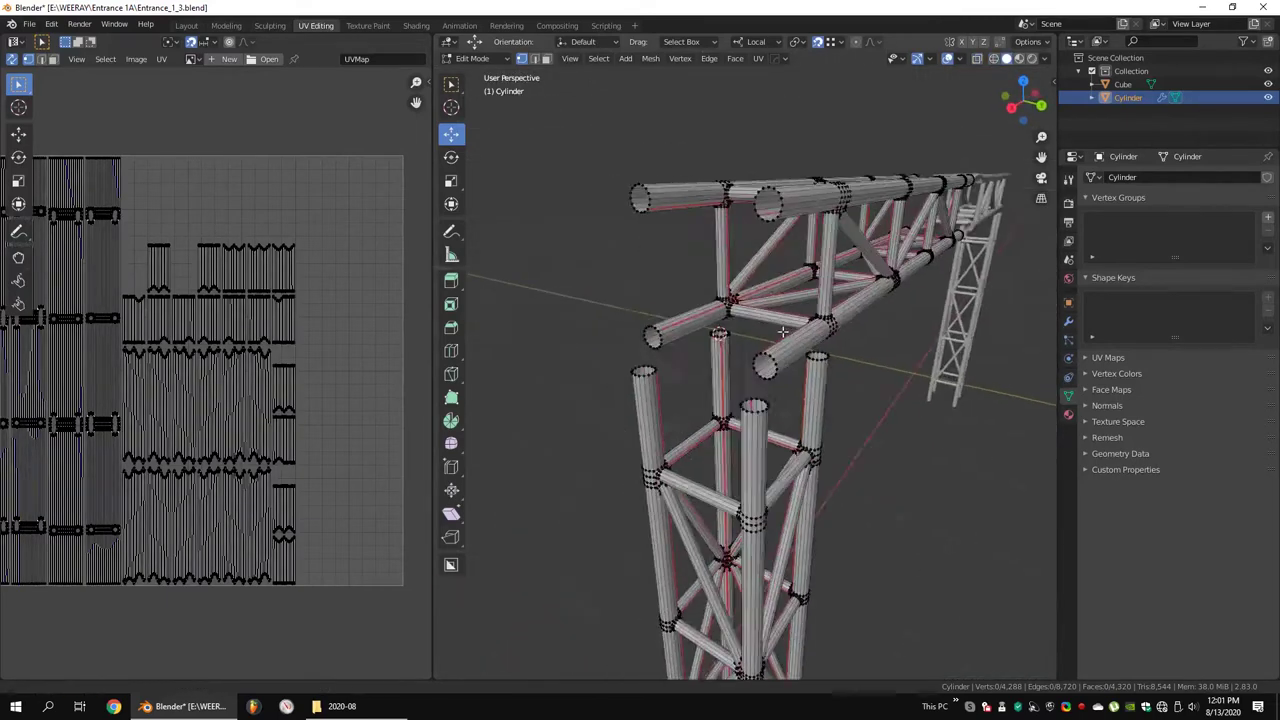
pyautogui.press('KP_1')
# Select the linked horizontal truss and separate it into Cylinder.001
pyautogui.hotkey('ctrl', 'l')
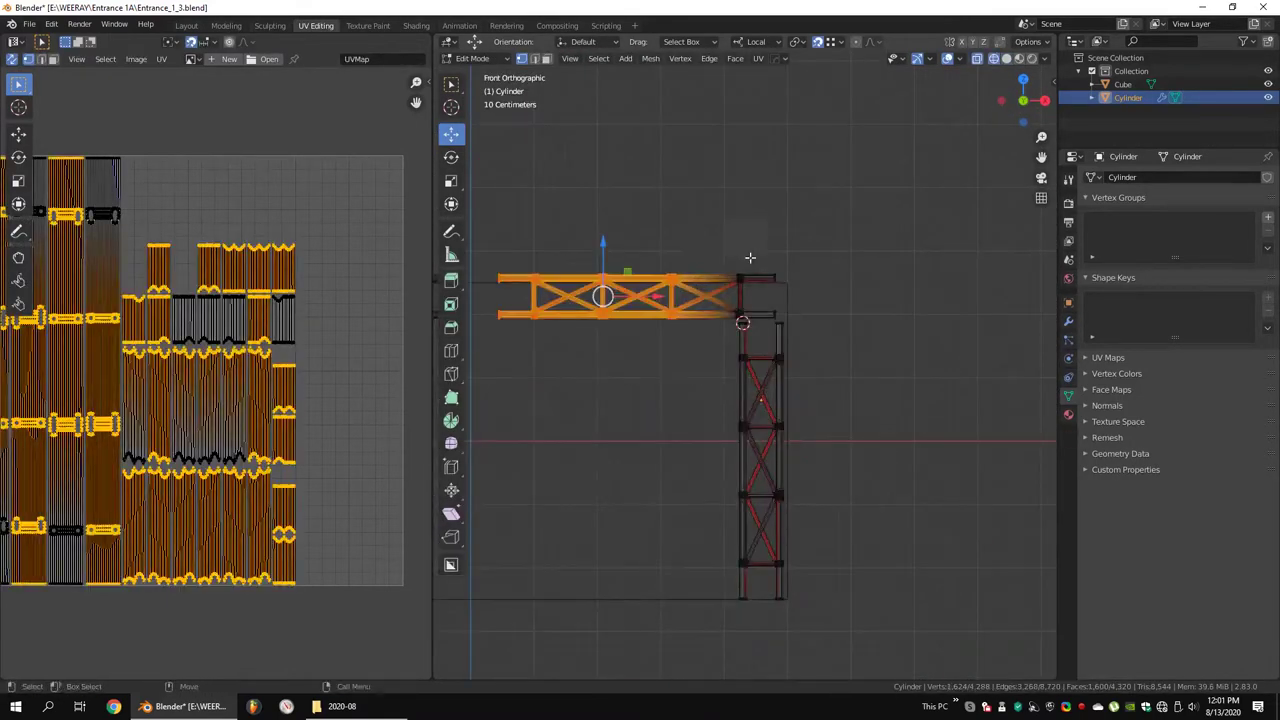
pyautogui.rightClick(871, 265)
pyautogui.click(935, 549)
# Snap the 3D cursor to the top of the truss leg
pyautogui.press('Tab')
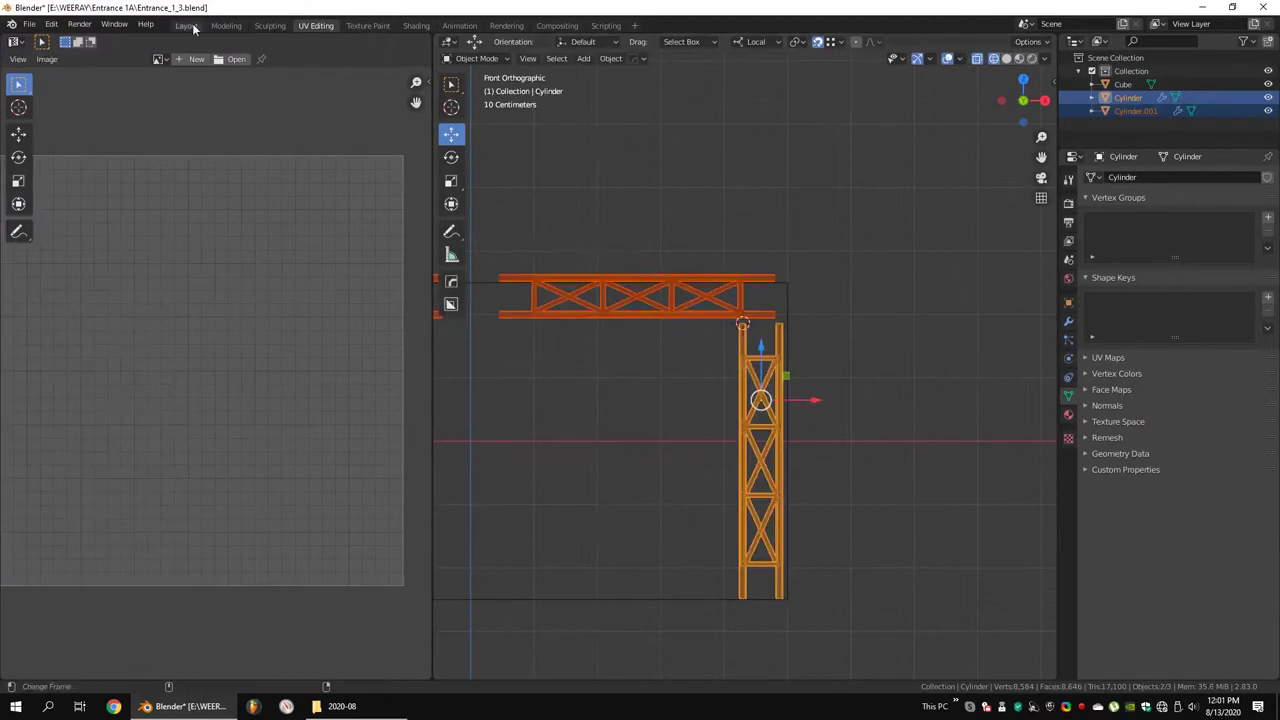
pyautogui.click(186, 25)
pyautogui.press('Tab')
pyautogui.press('KP_1')
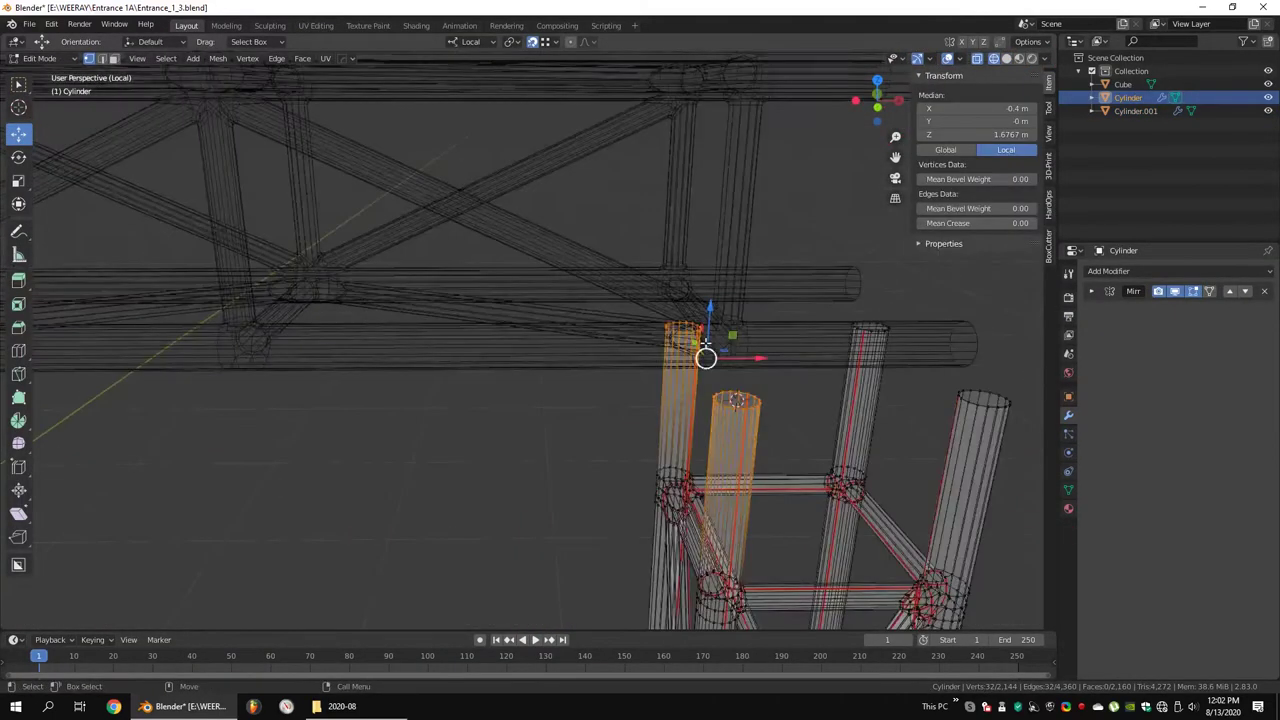
pyautogui.moveTo(567, 330); pyautogui.dragTo(528, 345, button='middle')
pyautogui.hotkey('shift', 's')
# Add a cube at the cursor and scale it into a thin flat plate
pyautogui.press('Tab')
pyautogui.hotkey('shift', 'a')
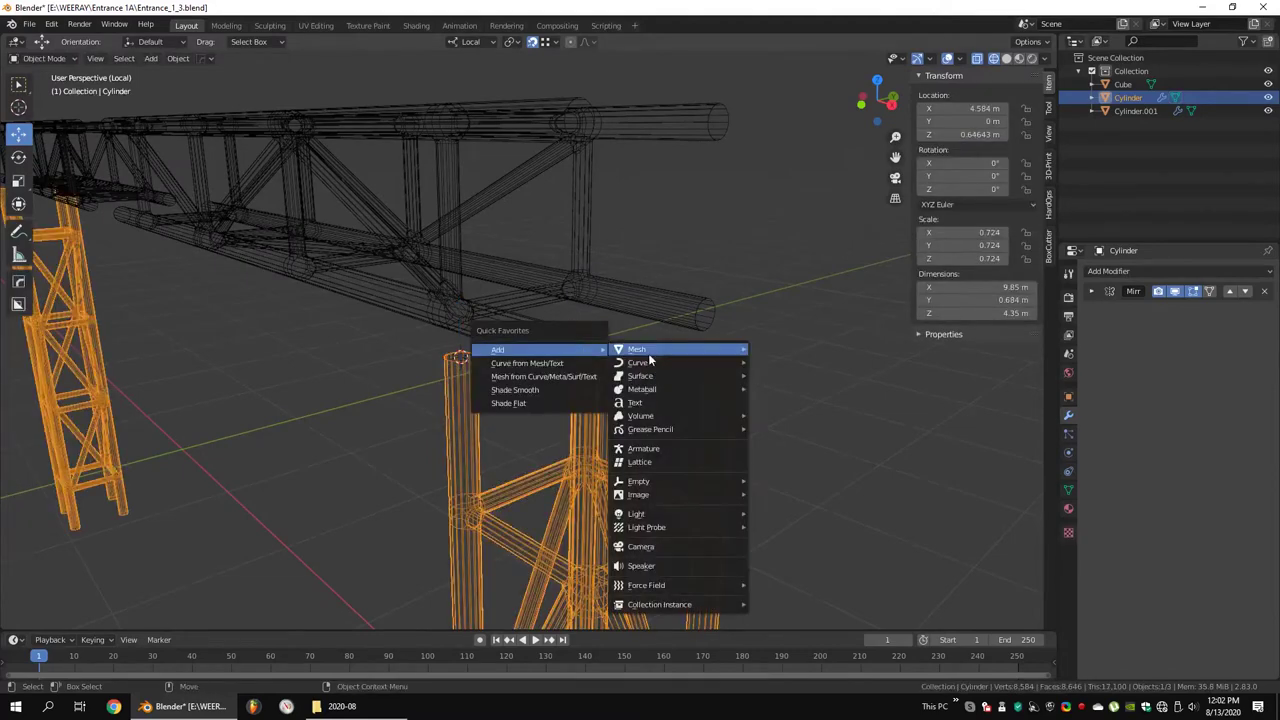
pyautogui.click(755, 360)
pyautogui.press('KP_3')
pyautogui.press('Tab')
pyautogui.press('s')
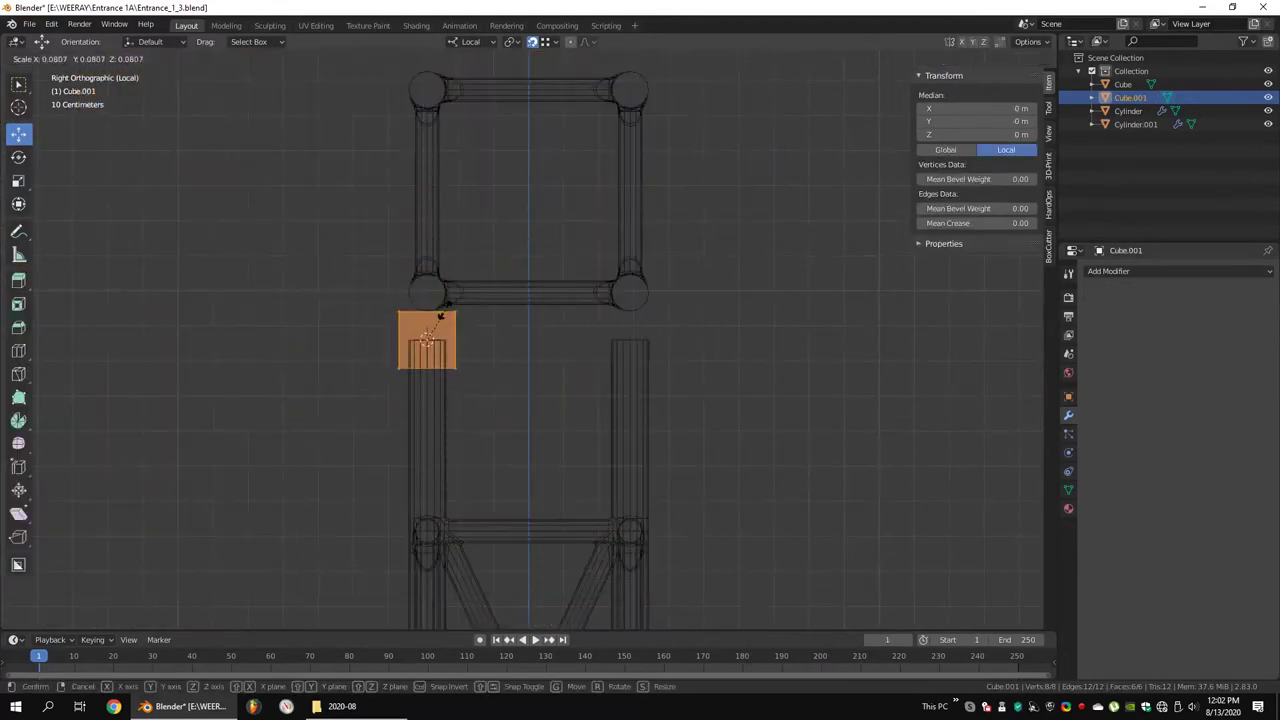
pyautogui.click(408, 320)
pyautogui.scroll(4, 420, 317)
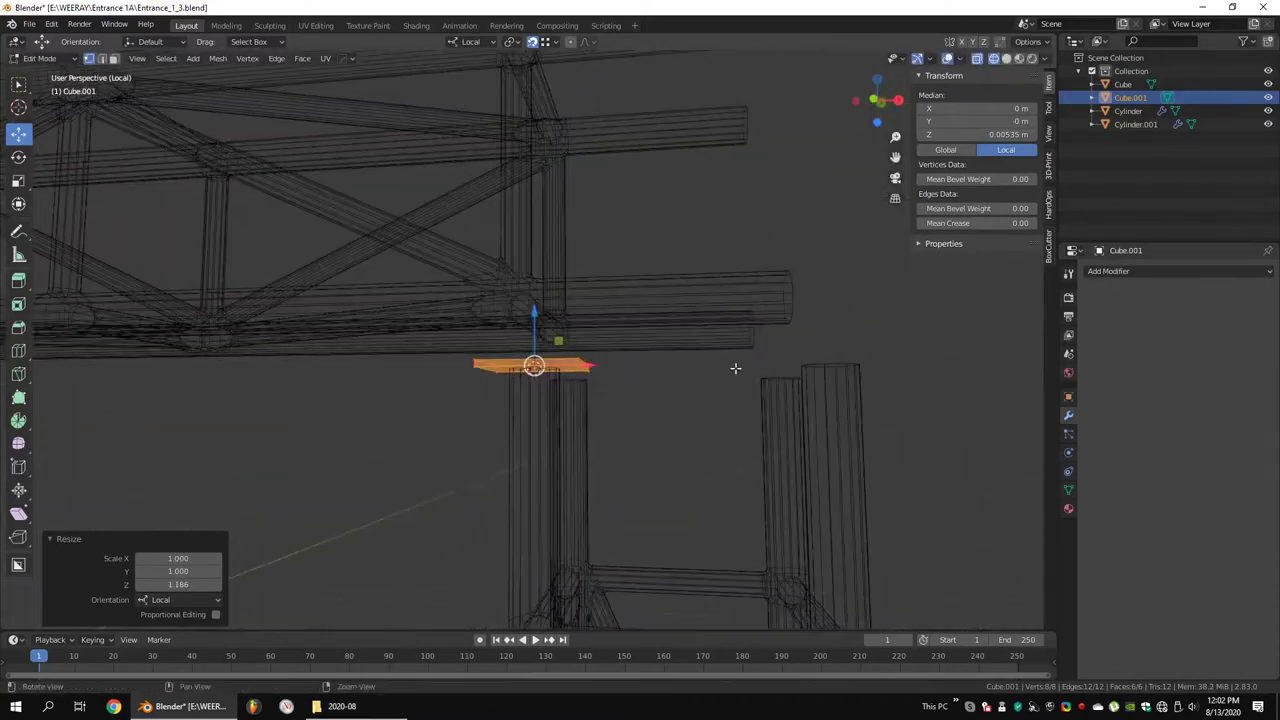
# Resize the plate and move it down onto the leg top
pyautogui.moveTo(714, 327); pyautogui.dragTo(606, 352, button='middle')
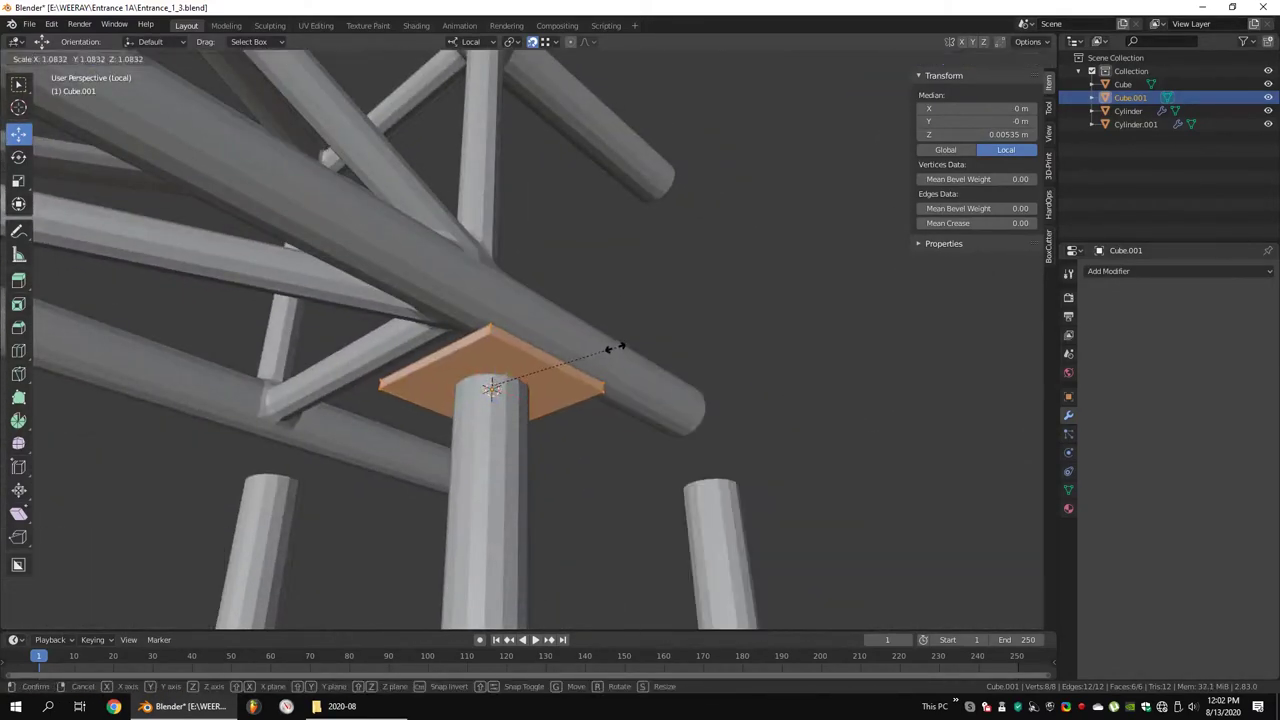
pyautogui.click(622, 346)
pyautogui.press('KP_1')
pyautogui.hotkey('shift', 'z')
pyautogui.scroll(4, 531, 367)
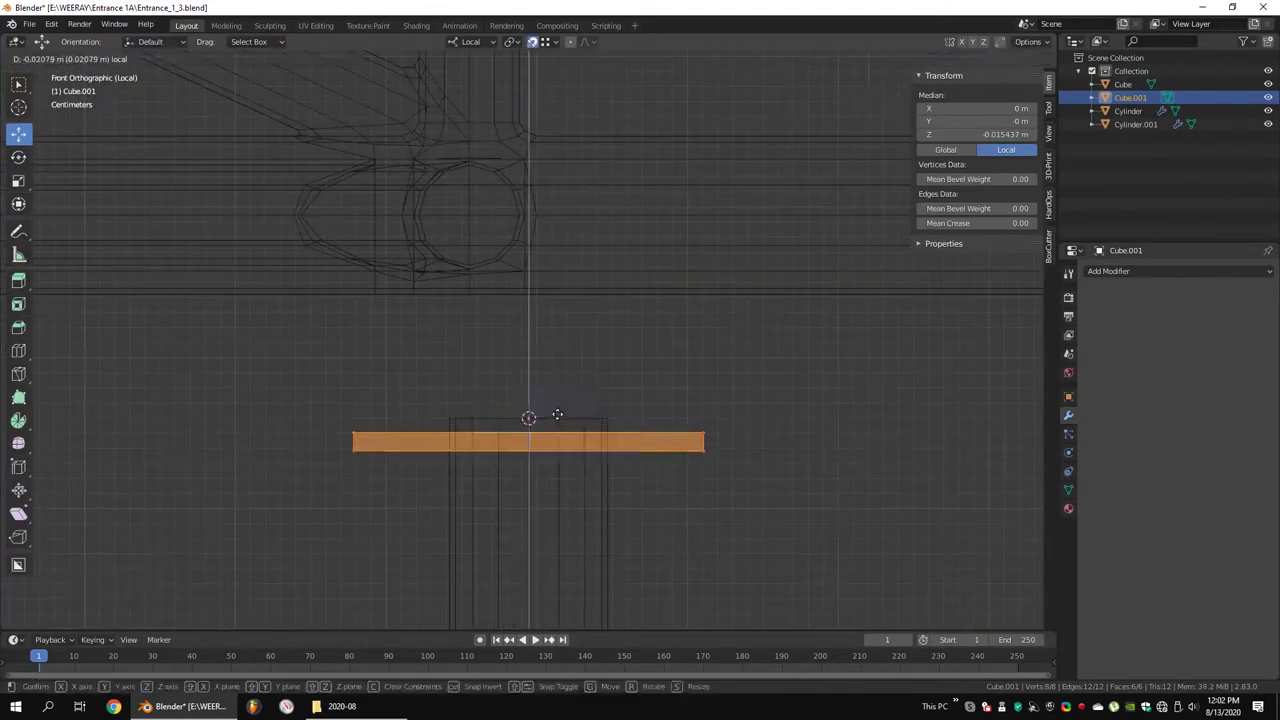
pyautogui.click(557, 414)
pyautogui.scroll(-3, 620, 405)
pyautogui.moveTo(666, 400)
pyautogui.mouseDown(button='middle')
pyautogui.moveTo(643, 357)
pyautogui.moveTo(677, 323)
pyautogui.moveTo(608, 373)
pyautogui.moveTo(560, 360)
pyautogui.mouseUp(button='middle')
pyautogui.hotkey('shift', 'z')
pyautogui.scroll(5, 600, 350)
# Enlarge the plate slightly and raise it along Z to seat on the leg
pyautogui.press('s')
pyautogui.click(660, 340)
pyautogui.moveTo(637, 366); pyautogui.dragTo(501, 343, button='middle')
pyautogui.press('g')
pyautogui.press('z')
pyautogui.press('z')
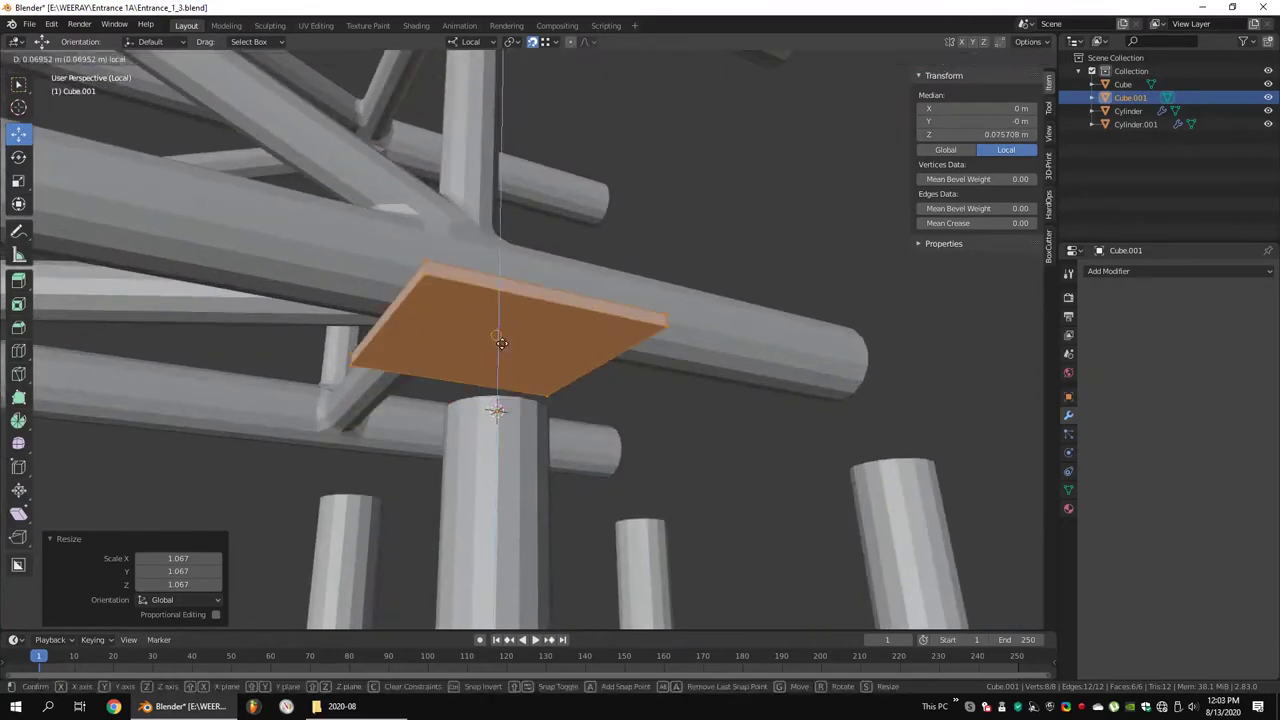
pyautogui.click(500, 300)
pyautogui.click(512, 397)
pyautogui.moveTo(512, 397)
pyautogui.mouseDown(button='middle')
pyautogui.moveTo(530, 385)
pyautogui.moveTo(610, 410)
pyautogui.moveTo(554, 434)
pyautogui.mouseUp(button='middle')
# Set the plate's origin to the 3D cursor
pyautogui.press('Tab')
pyautogui.rightClick(532, 380)
pyautogui.press('Escape')
pyautogui.click(507, 420)
pyautogui.press('Tab')
pyautogui.press('KP_1')
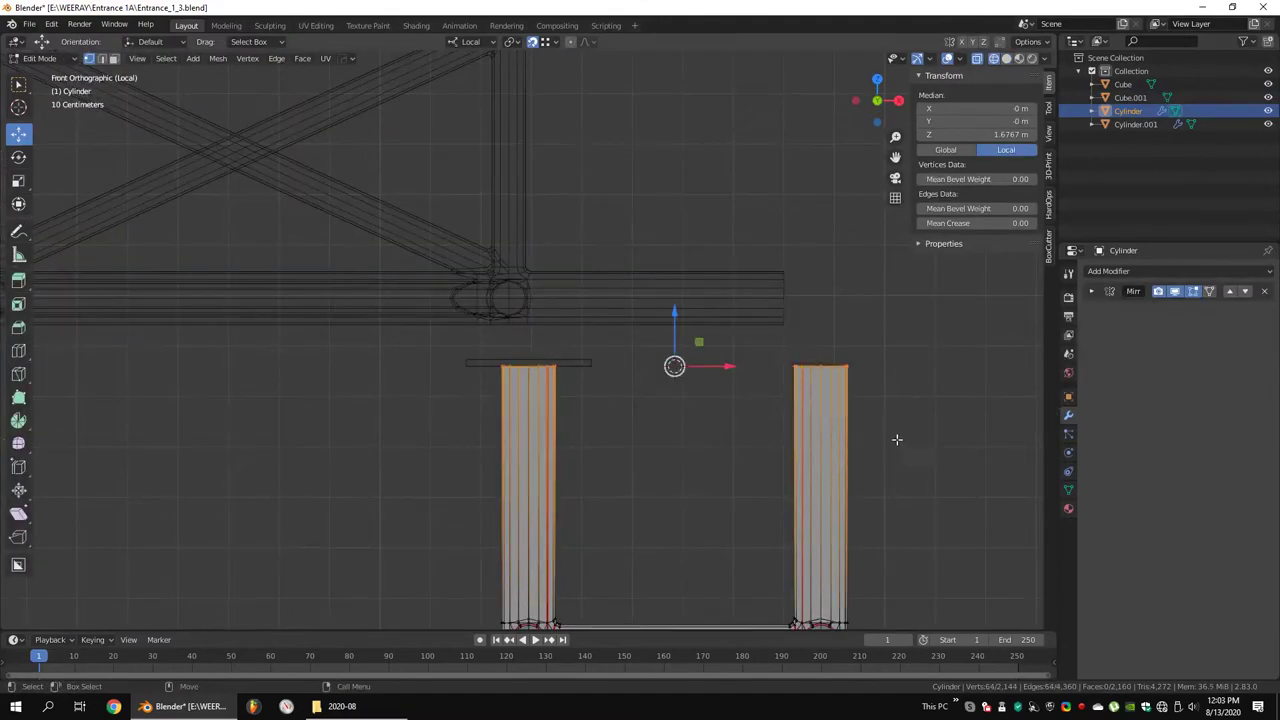
pyautogui.press('Tab')
pyautogui.click(528, 362)
pyautogui.click(178, 58)
pyautogui.click(330, 115)
pyautogui.moveTo(330, 115)
pyautogui.mouseDown(button='middle')
pyautogui.moveTo(540, 343)
pyautogui.moveTo(509, 362)
pyautogui.moveTo(486, 343)
pyautogui.mouseUp(button='middle')
# Bevel the plate's edge
pyautogui.press('Tab')
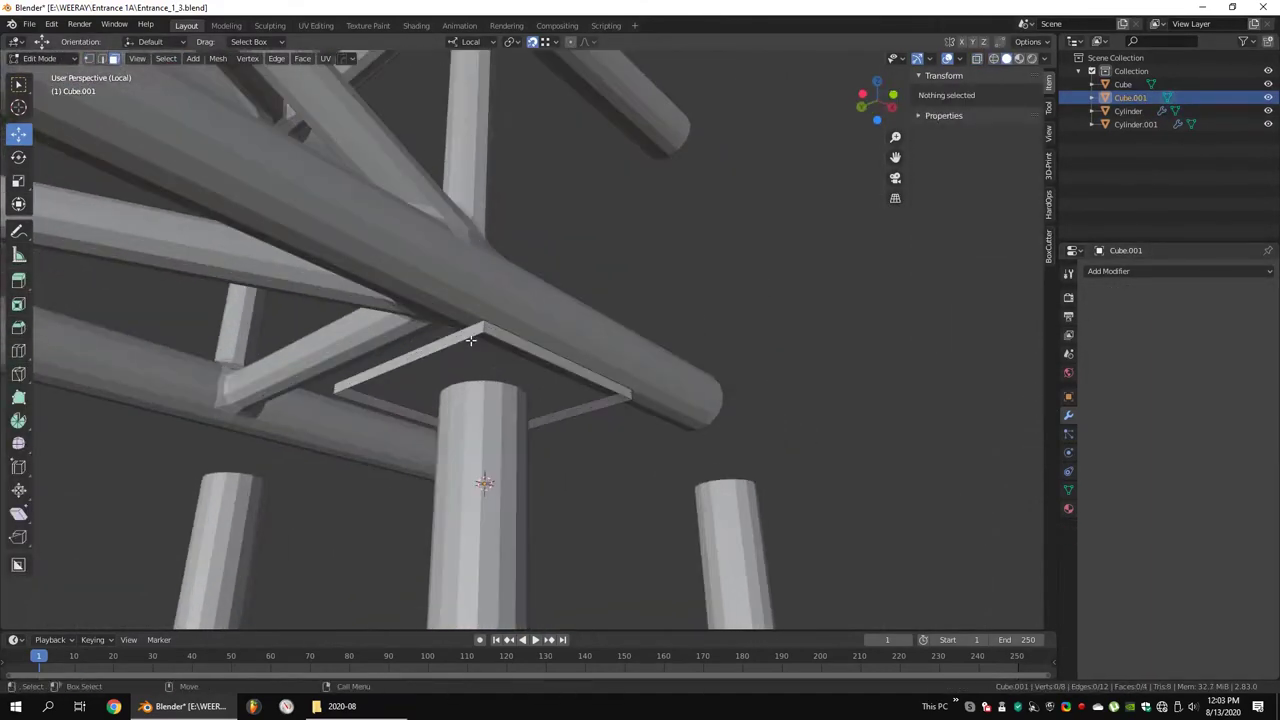
pyautogui.moveTo(690, 413)
pyautogui.mouseDown(button='middle')
pyautogui.moveTo(909, 394)
pyautogui.moveTo(831, 180)
pyautogui.moveTo(730, 349)
pyautogui.moveTo(607, 363)
pyautogui.mouseUp(button='middle')
pyautogui.hotkey('ctrl', 'b')
pyautogui.click(752, 349)
# Bridge the plate's inner edge loop to the leg top
pyautogui.press('Tab')
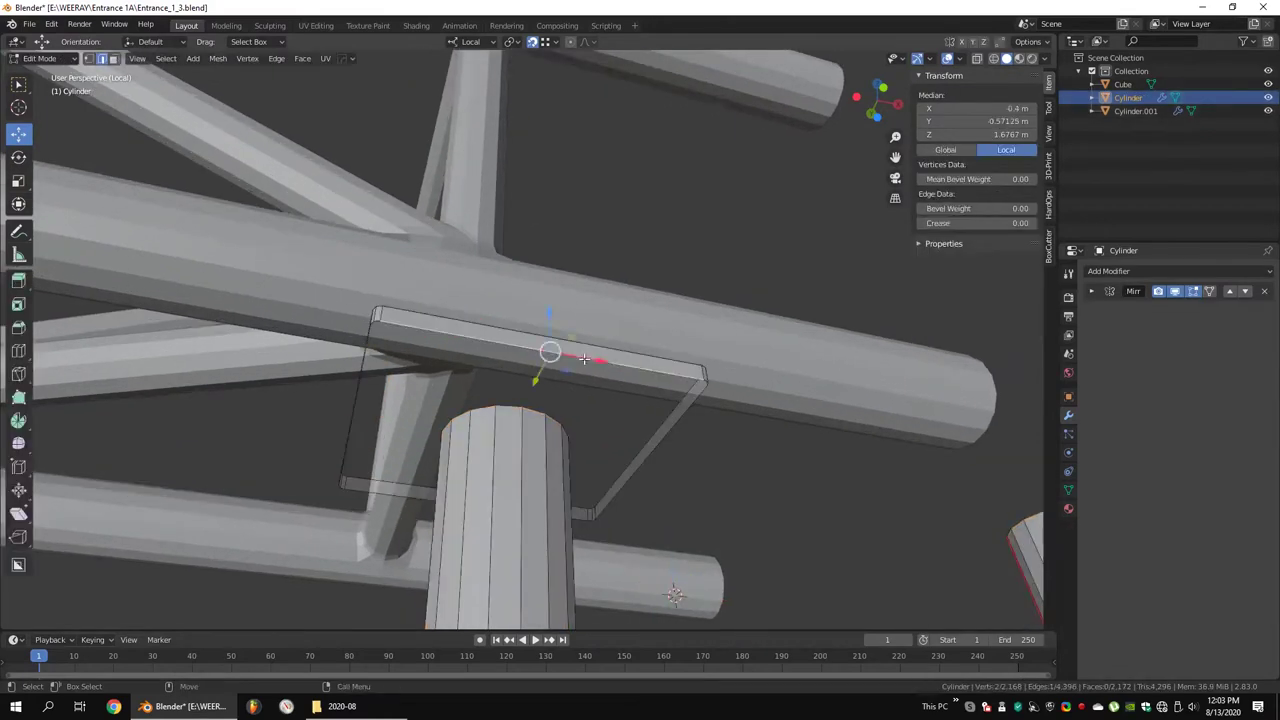
pyautogui.rightClick(677, 393)
pyautogui.click(630, 104)
pyautogui.moveTo(600, 250); pyautogui.dragTo(502, 408, button='middle')
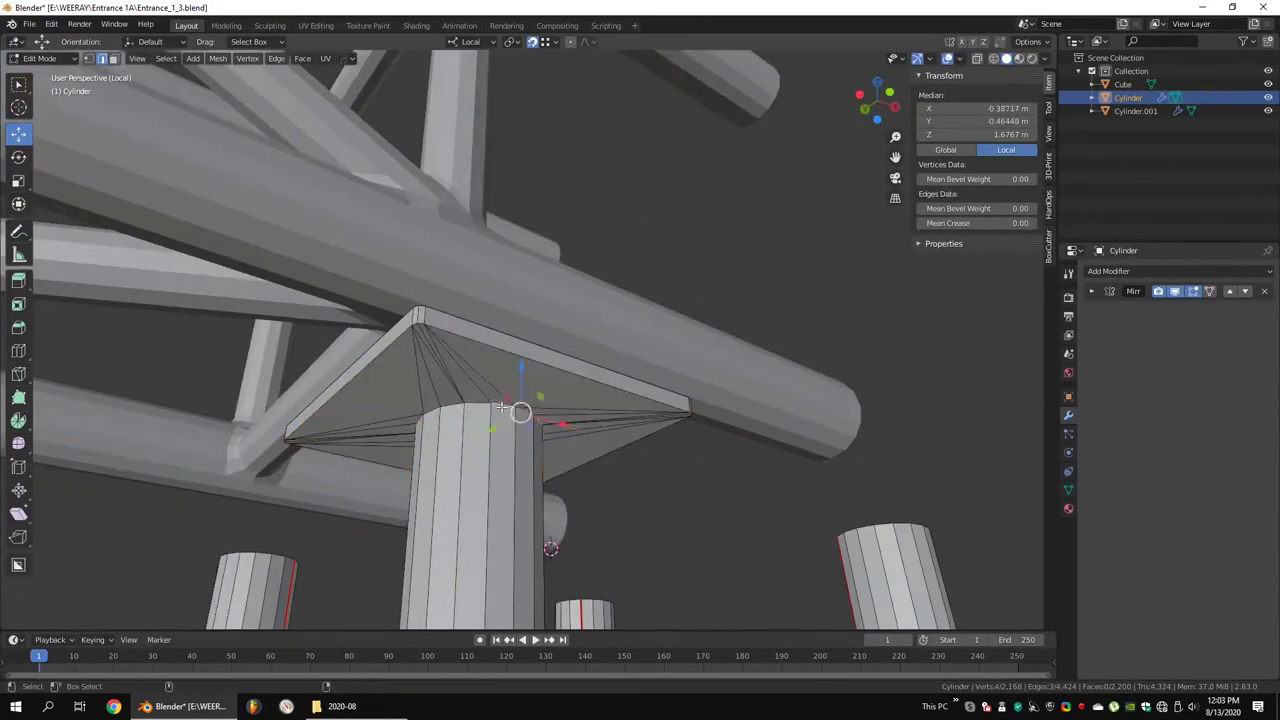
pyautogui.moveTo(415, 412)
pyautogui.mouseDown(button='middle')
pyautogui.moveTo(500, 360)
pyautogui.moveTo(648, 318)
pyautogui.mouseUp(button='middle')
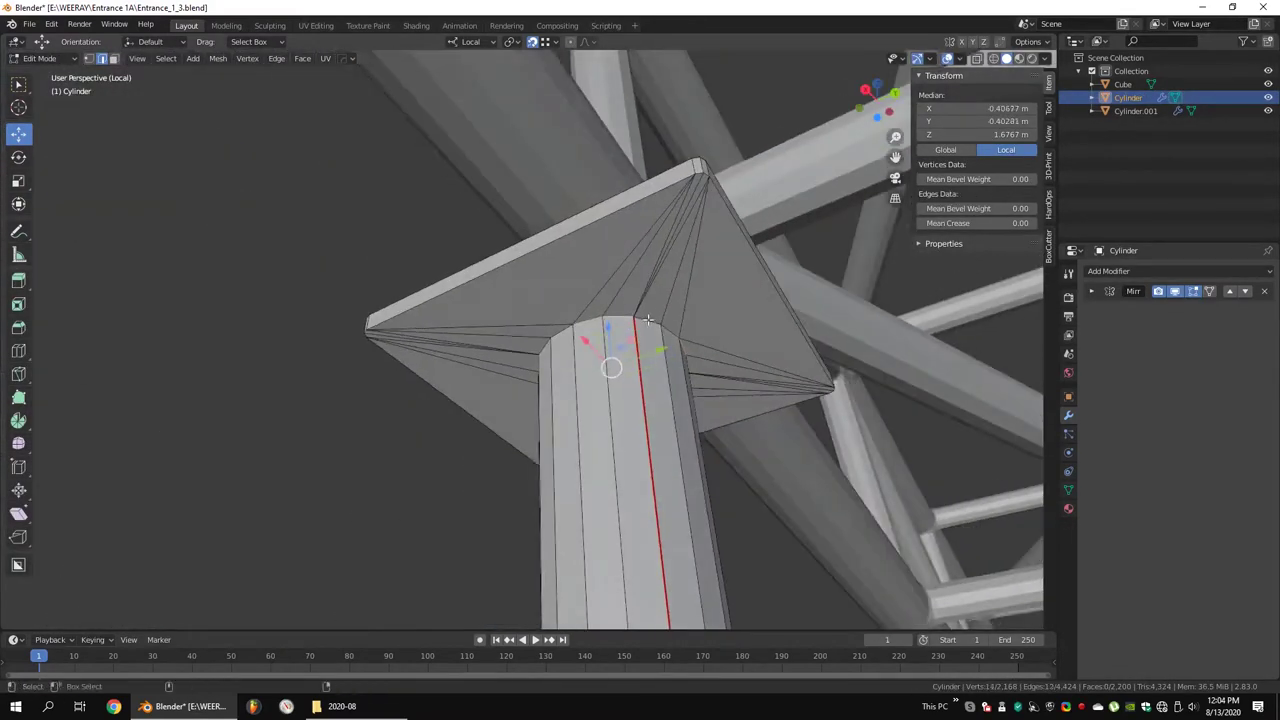
pyautogui.moveTo(557, 337)
pyautogui.mouseDown(button='middle')
pyautogui.moveTo(651, 351)
pyautogui.moveTo(617, 361)
pyautogui.mouseUp(button='middle')
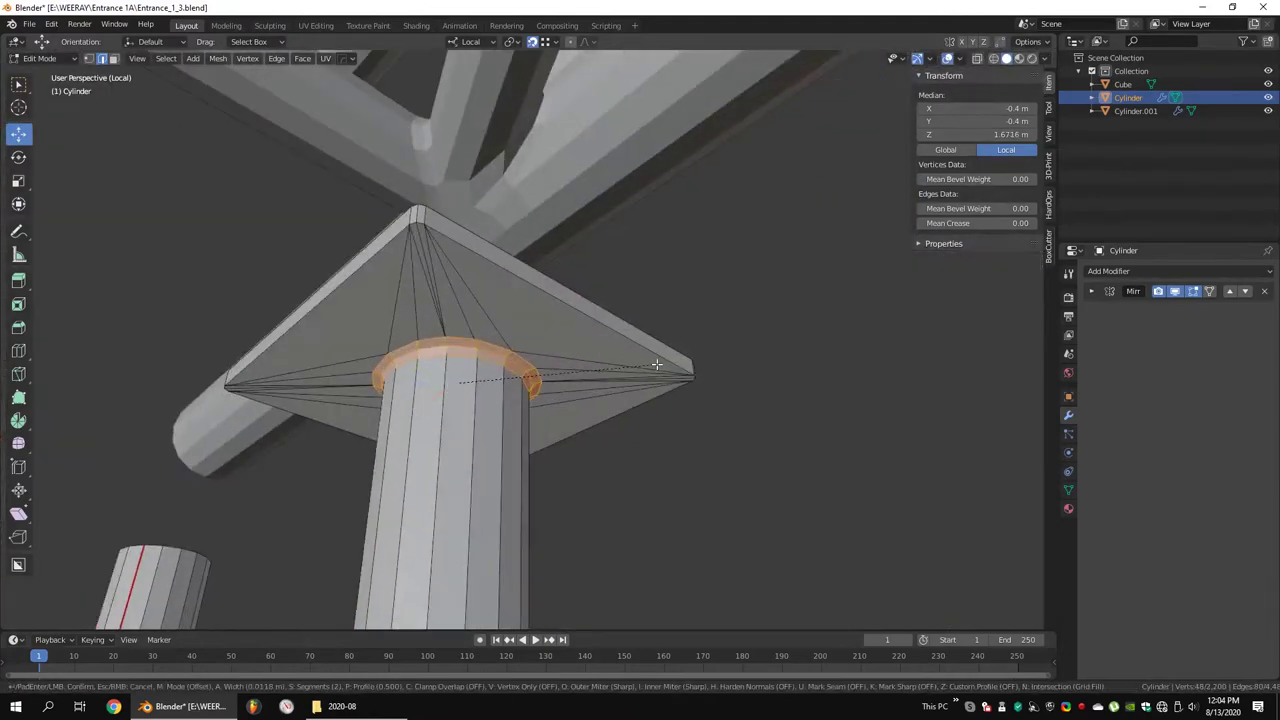
# Bevel the leg's top edge with loop slide turned off
pyautogui.click(654, 367)
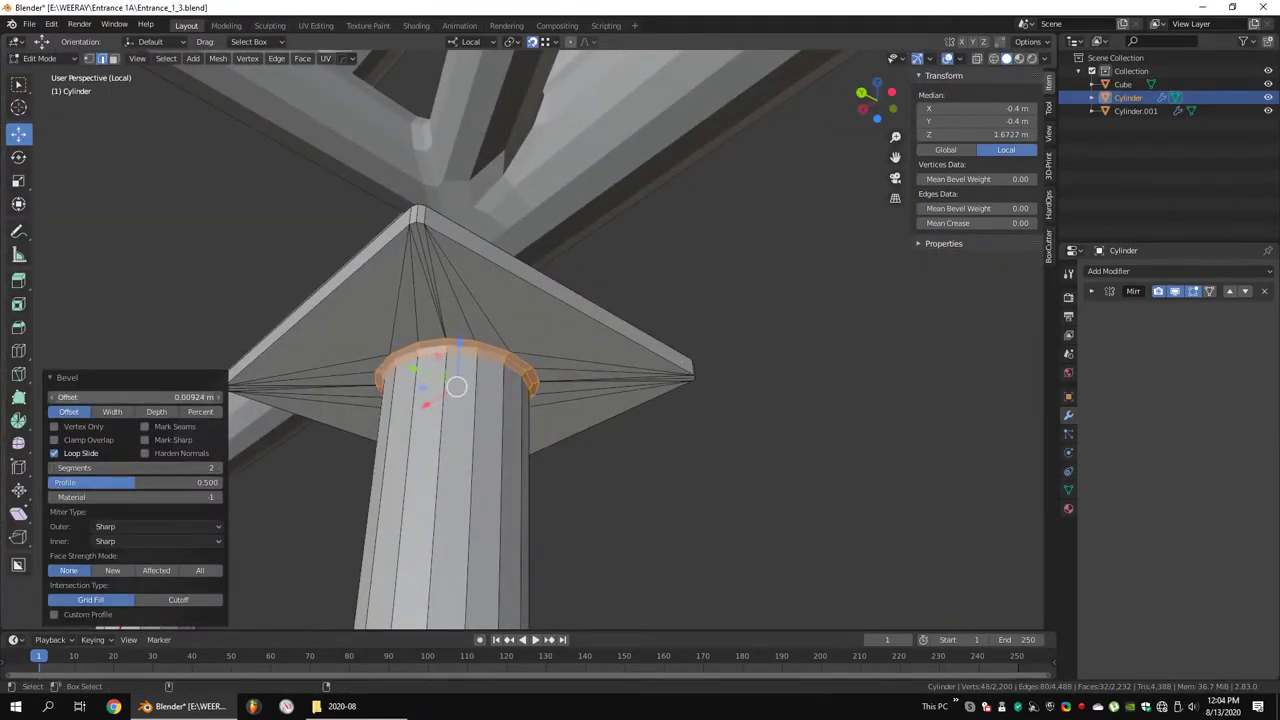
pyautogui.click(80, 453)
pyautogui.moveTo(366, 386)
pyautogui.mouseDown(button='middle')
pyautogui.moveTo(400, 365)
pyautogui.moveTo(627, 348)
pyautogui.mouseUp(button='middle')
pyautogui.scroll(3, 627, 348)
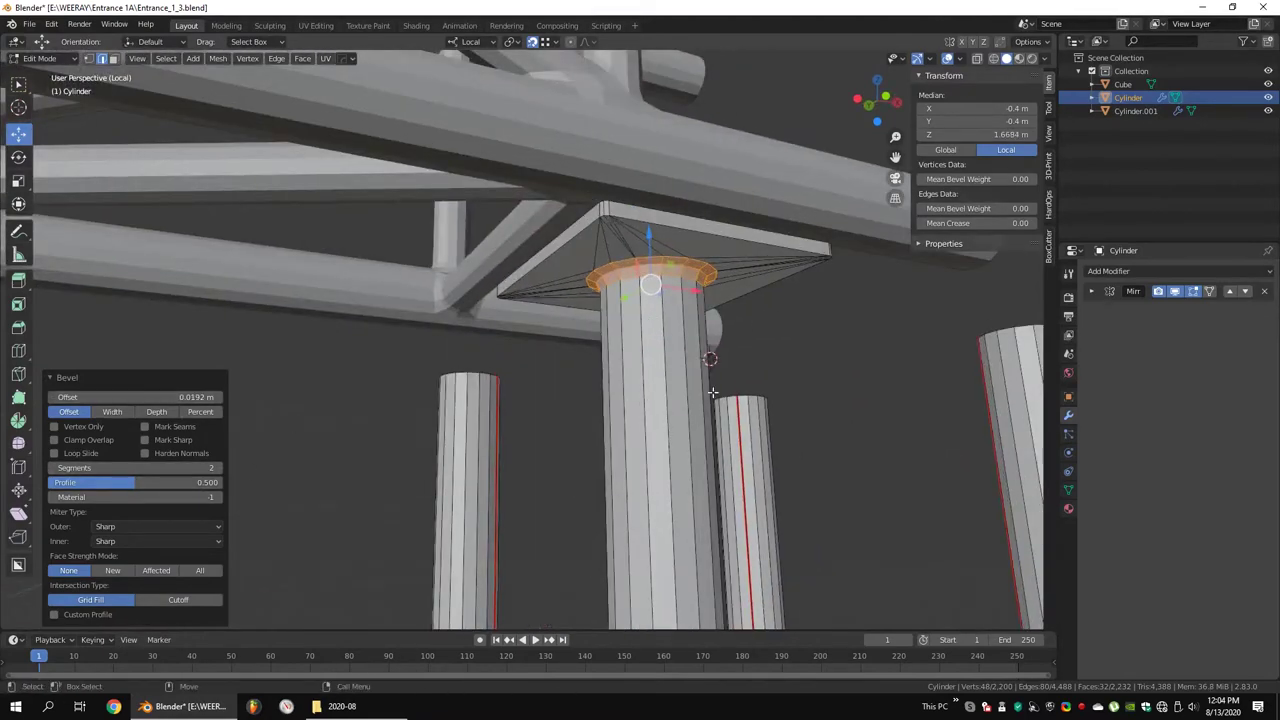
pyautogui.moveTo(712, 392); pyautogui.dragTo(586, 354, button='middle')
pyautogui.scroll(-3, 586, 354)
# Select the column-top edge loops that form the cap
pyautogui.keyDown('alt'); pyautogui.click(560, 258); pyautogui.keyUp('alt')
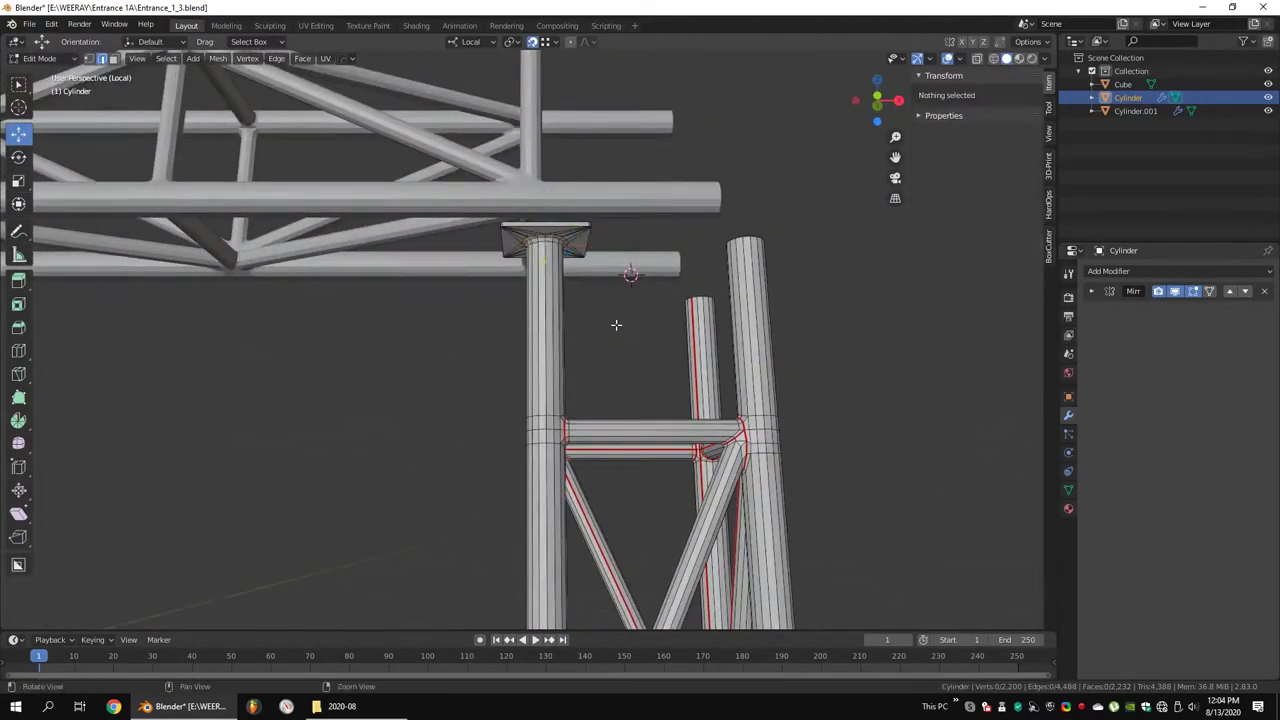
pyautogui.scroll(3, 614, 323)
pyautogui.rightClick(615, 92)
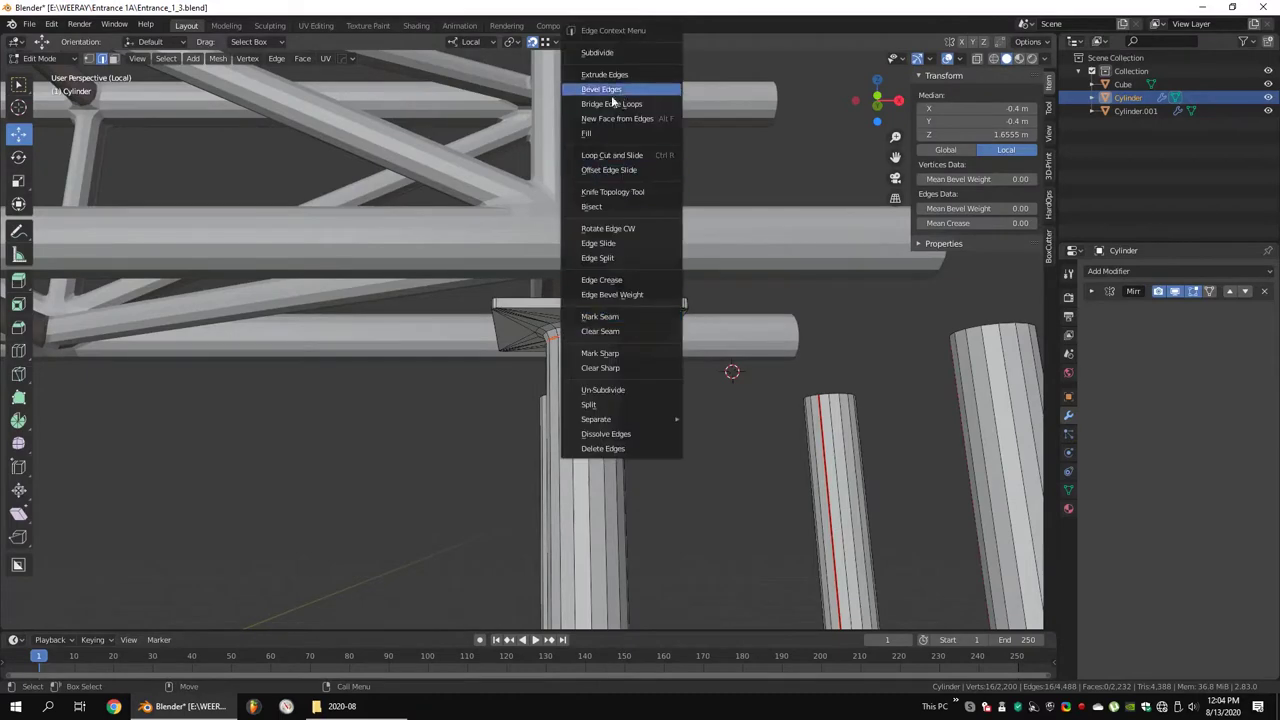
pyautogui.press('Escape')
pyautogui.hotkey('shift', 'z')
pyautogui.moveTo(731, 371); pyautogui.dragTo(738, 300, button='middle')
pyautogui.keyDown('alt'); pyautogui.keyDown('shift'); pyautogui.click(735, 300); pyautogui.keyUp('shift'); pyautogui.keyUp('alt')
pyautogui.hotkey('shift', 'z')
pyautogui.scroll(4, 733, 290)
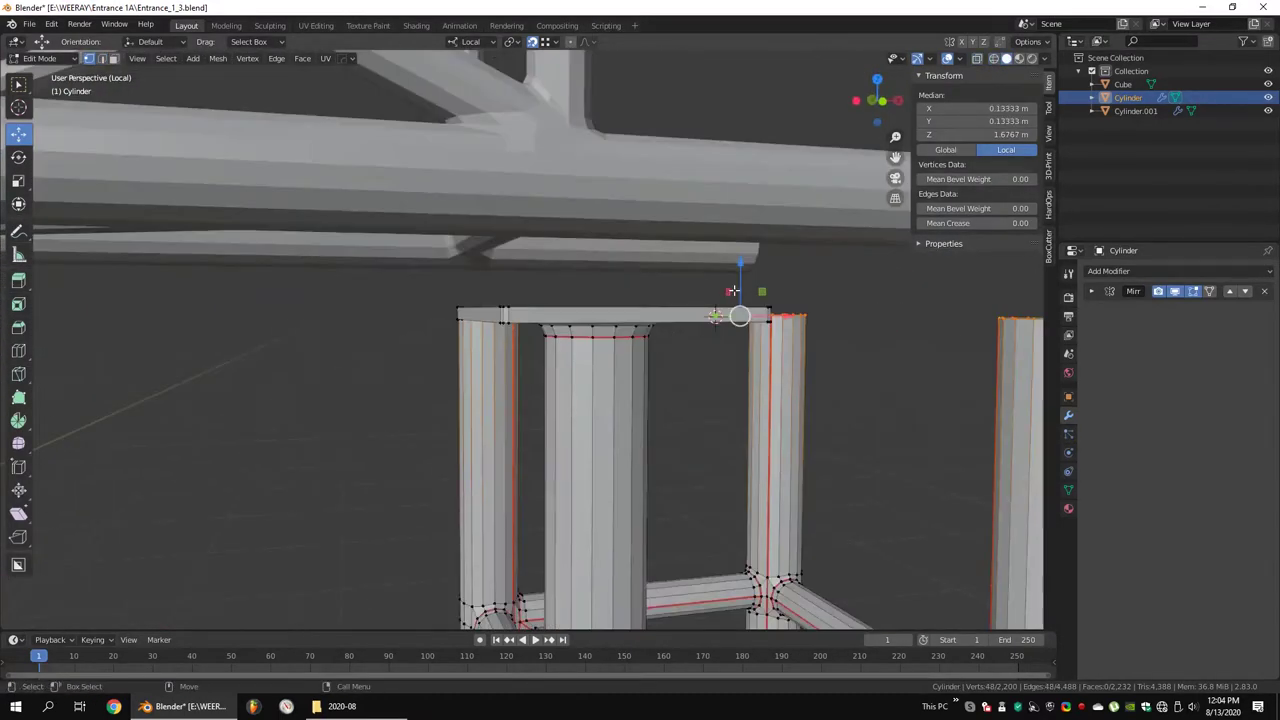
pyautogui.click(636, 342)
# Separate the cap into its own object, Cylinder.002
pyautogui.press('KP_1')
pyautogui.scroll(-2, 777, 349)
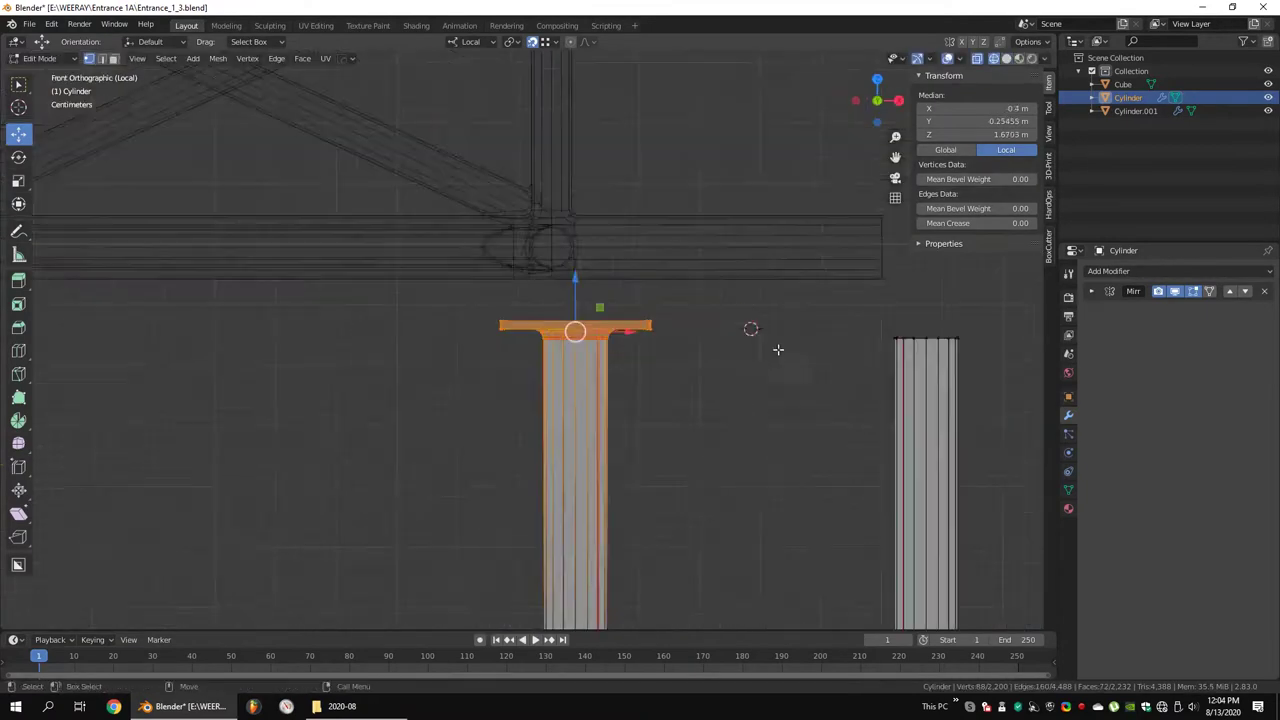
pyautogui.scroll(-1, 754, 334)
pyautogui.rightClick(703, 626)
pyautogui.click(703, 621)
pyautogui.click(800, 621)
# Mirror the cap plates across Y, apply it, join them into the leg mesh and merge by distance
pyautogui.press('Tab')
pyautogui.click(1180, 271)
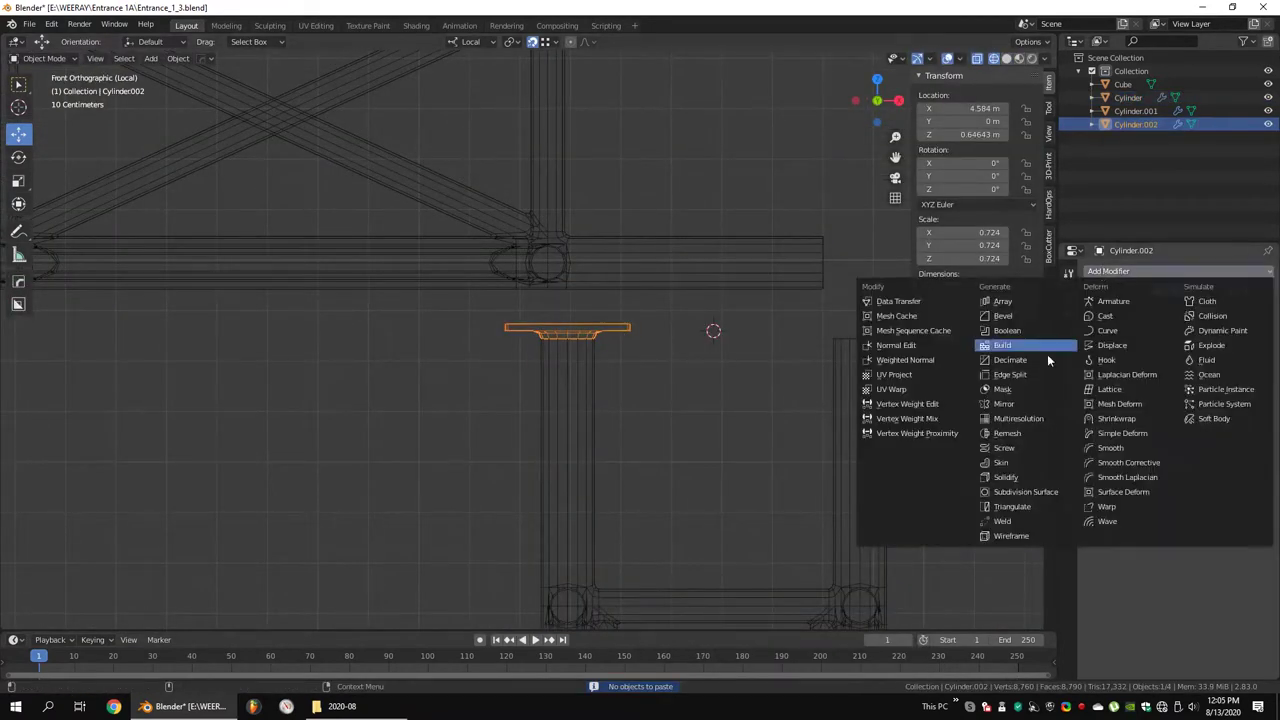
pyautogui.click(1047, 354)
pyautogui.click(1229, 314)
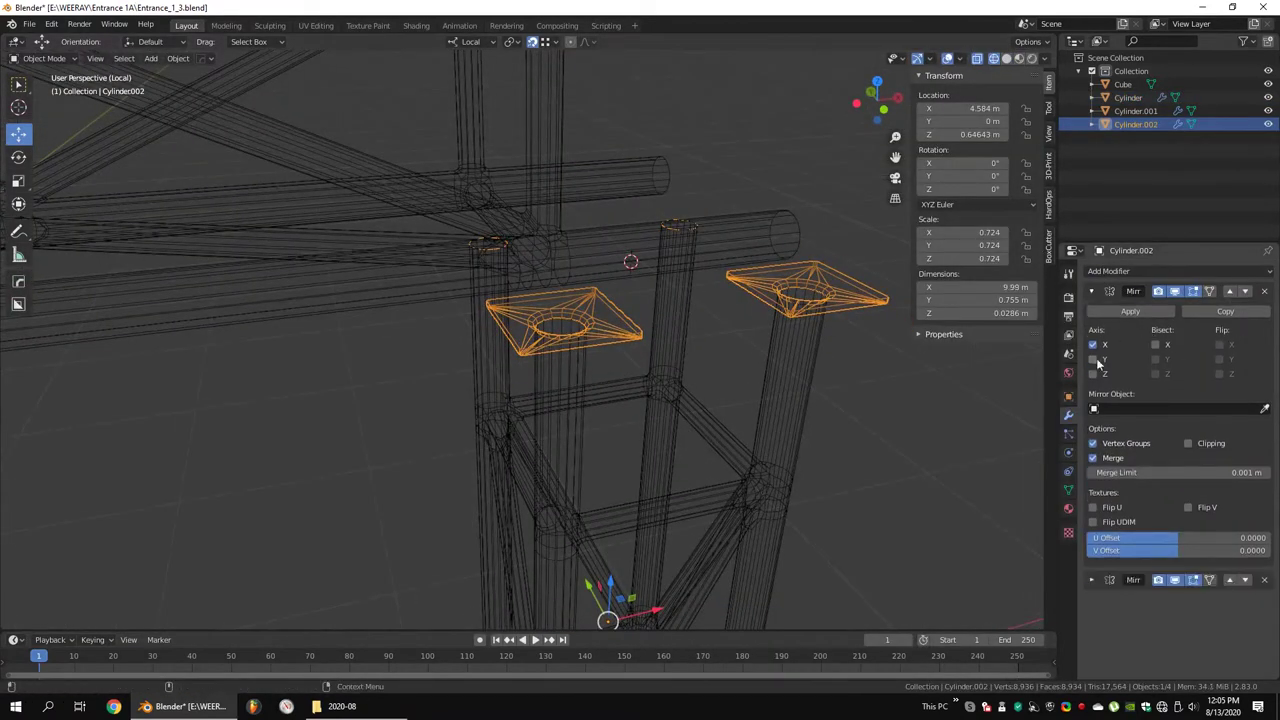
pyautogui.click(1097, 359)
pyautogui.click(1130, 311)
pyautogui.keyDown('shift'); pyautogui.click(726, 337); pyautogui.keyUp('shift')
pyautogui.hotkey('ctrl', 'j')
pyautogui.press('Tab')
pyautogui.press('q')
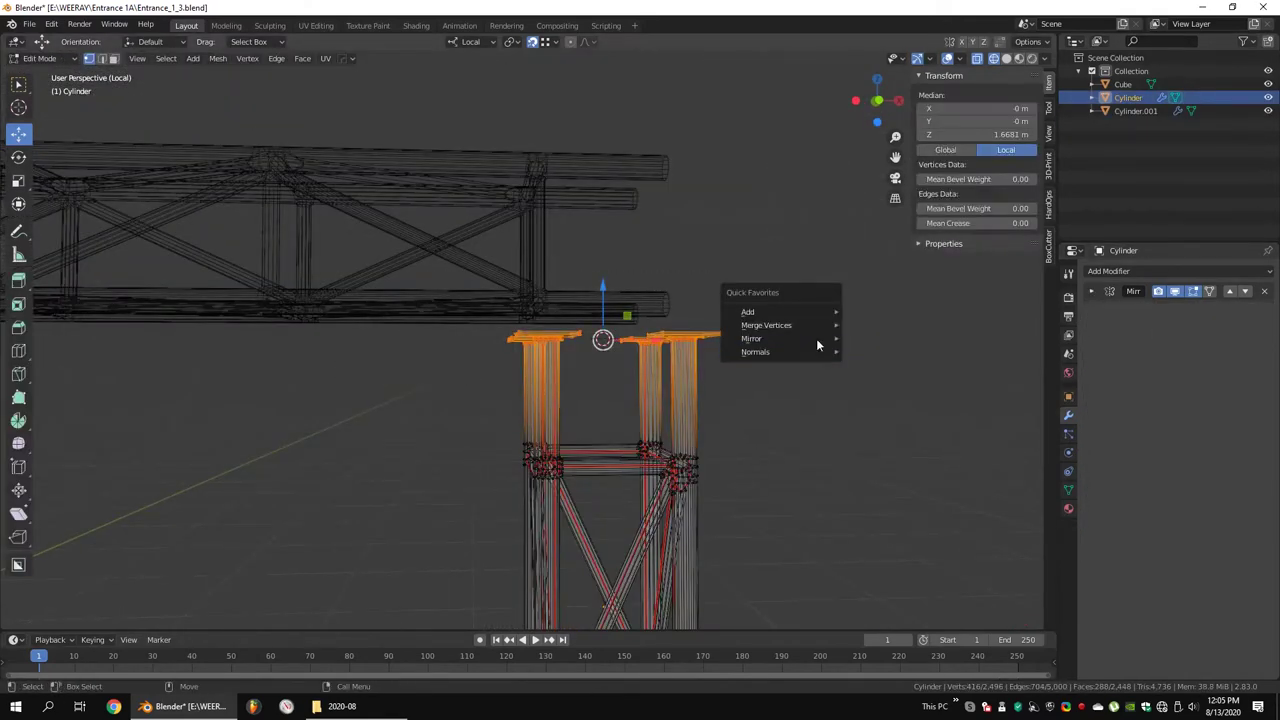
pyautogui.click(870, 325)
# In a see-through front view, box-select the right cap plate's bottom edges
pyautogui.hotkey('shift', 'z')
pyautogui.scroll(4, 634, 363)
pyautogui.moveTo(634, 363); pyautogui.dragTo(400, 300, button='middle')
pyautogui.click(165, 338)
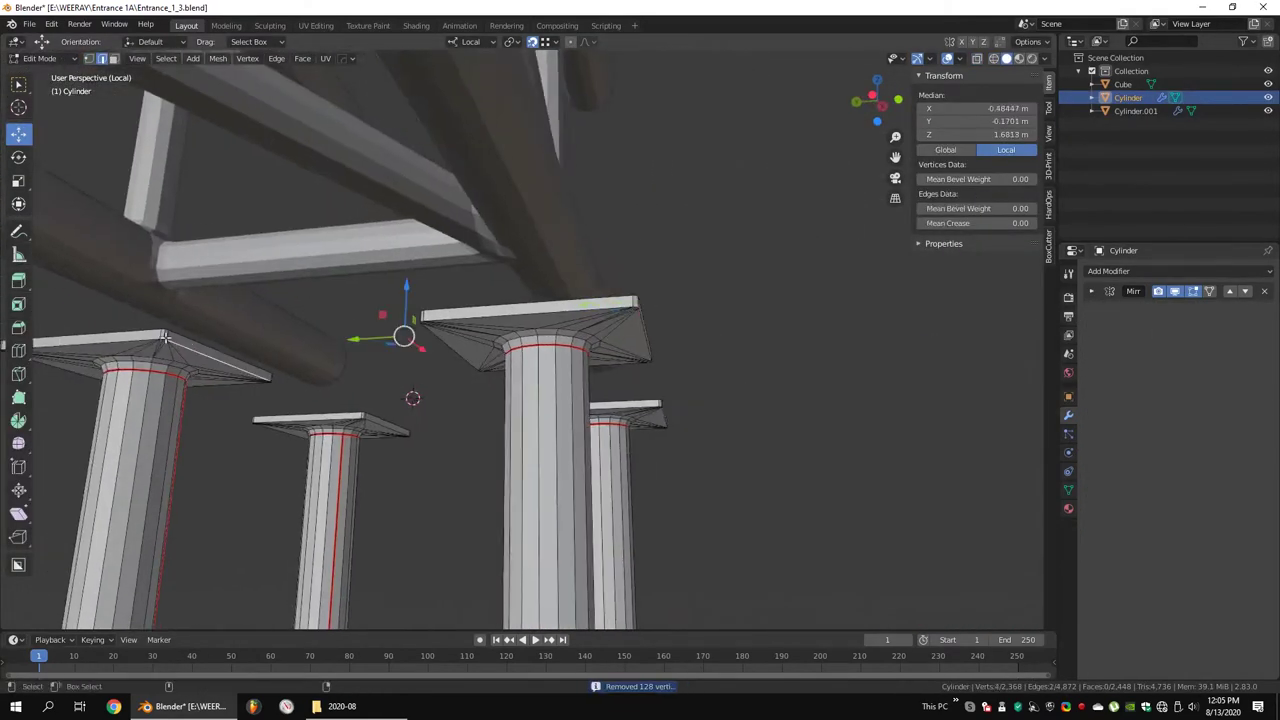
pyautogui.moveTo(302, 352); pyautogui.dragTo(400, 340, button='middle')
pyautogui.press('KP_1')
pyautogui.hotkey('alt', 'z')
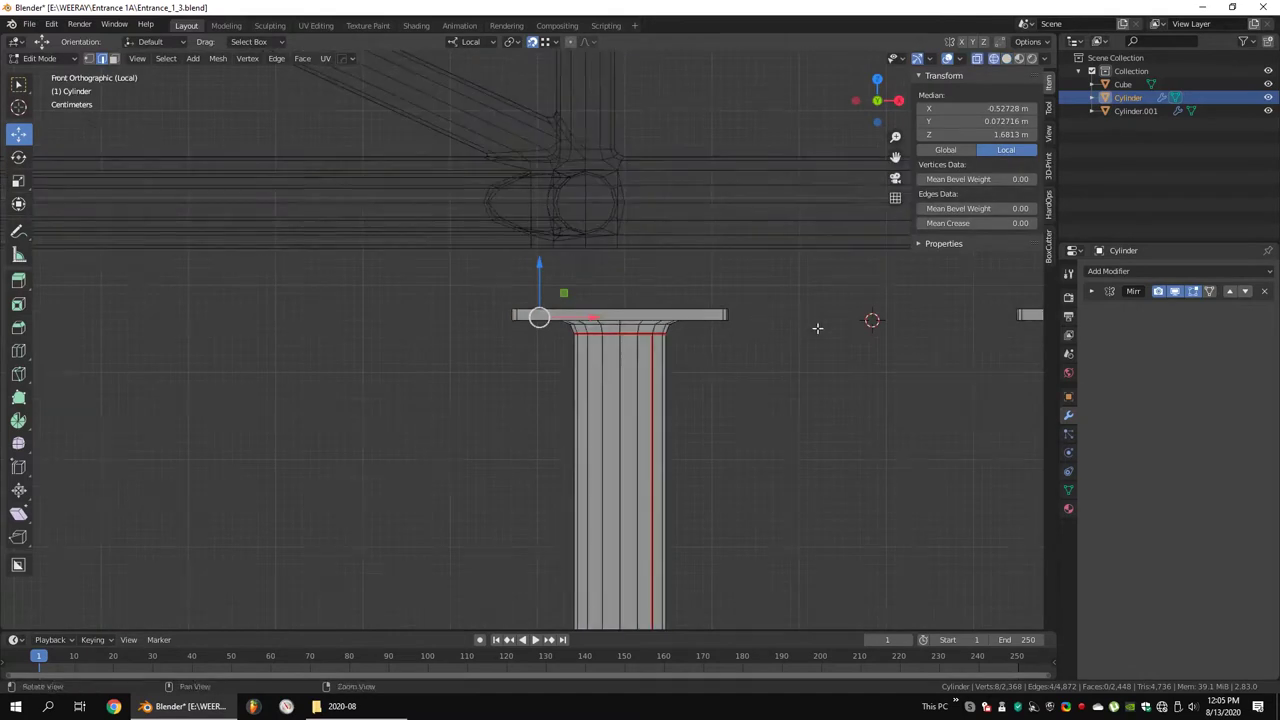
pyautogui.moveTo(863, 338); pyautogui.dragTo(808, 349)
pyautogui.scroll(4, 104, 346)
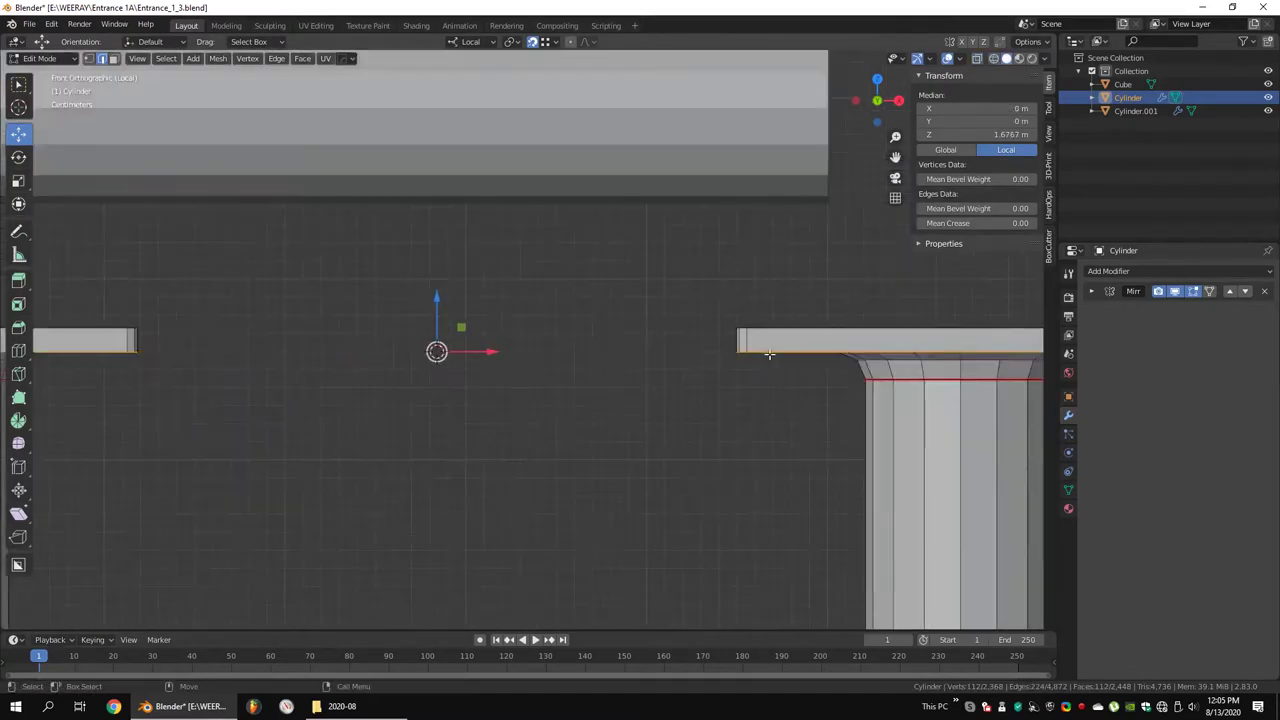
pyautogui.moveTo(727, 335); pyautogui.dragTo(735, 343)
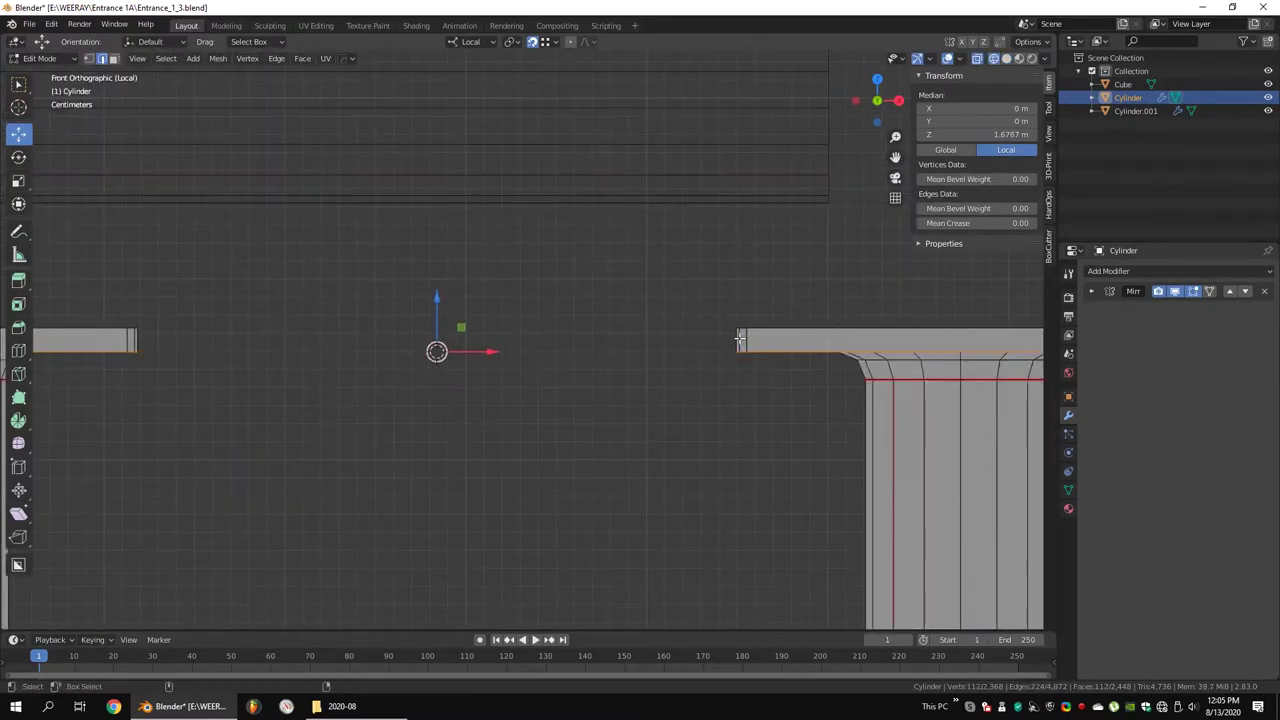
# Mark the selected plate bottom edges as seams
pyautogui.hotkey('ctrl', 'e')
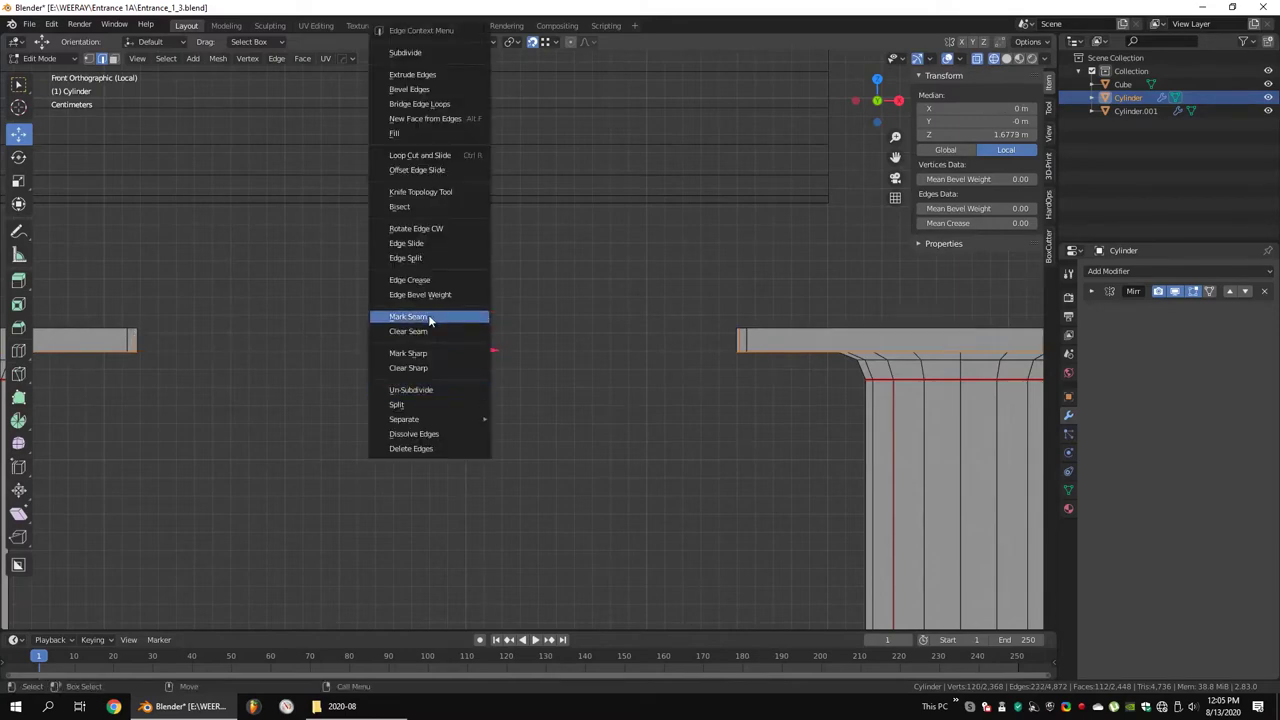
pyautogui.click(428, 317)
pyautogui.moveTo(428, 317); pyautogui.dragTo(571, 367, button='middle')
pyautogui.hotkey('alt', 'z')
pyautogui.moveTo(569, 371); pyautogui.dragTo(375, 354, button='middle')
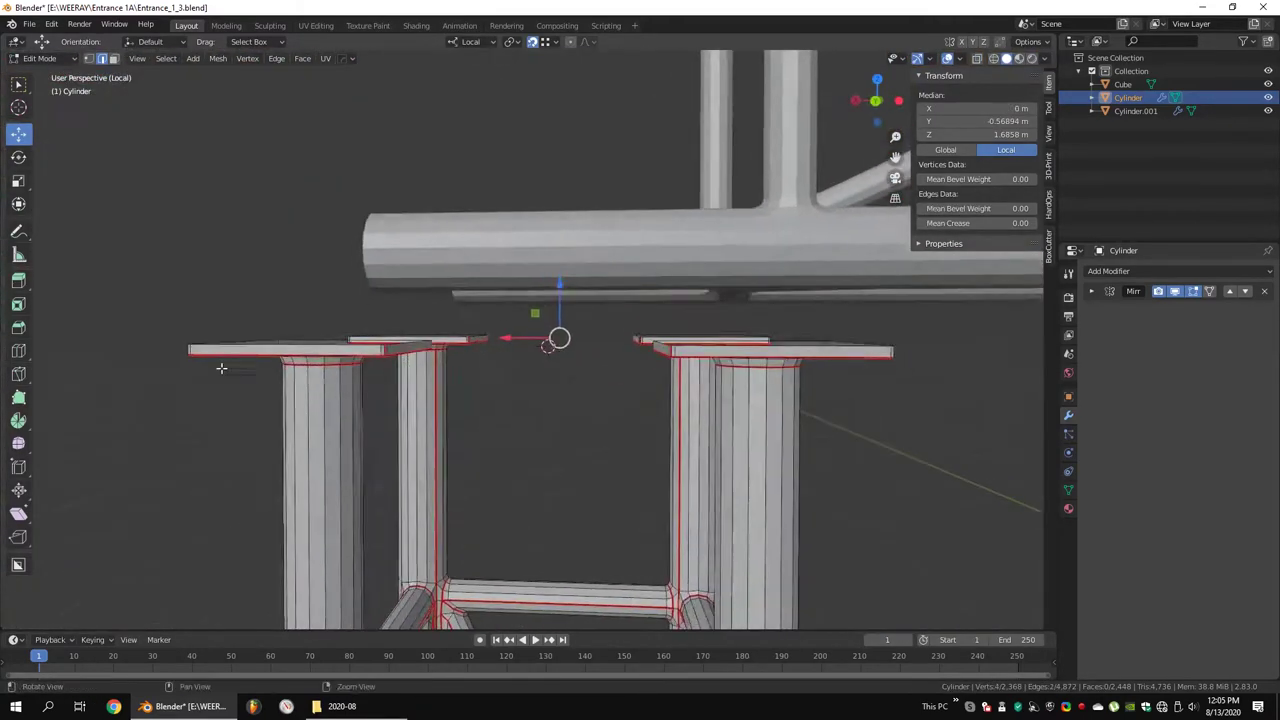
# Select the next plate's underside edges and its diagonal edges
pyautogui.keyDown('shift'); pyautogui.click(375, 354); pyautogui.keyUp('shift')
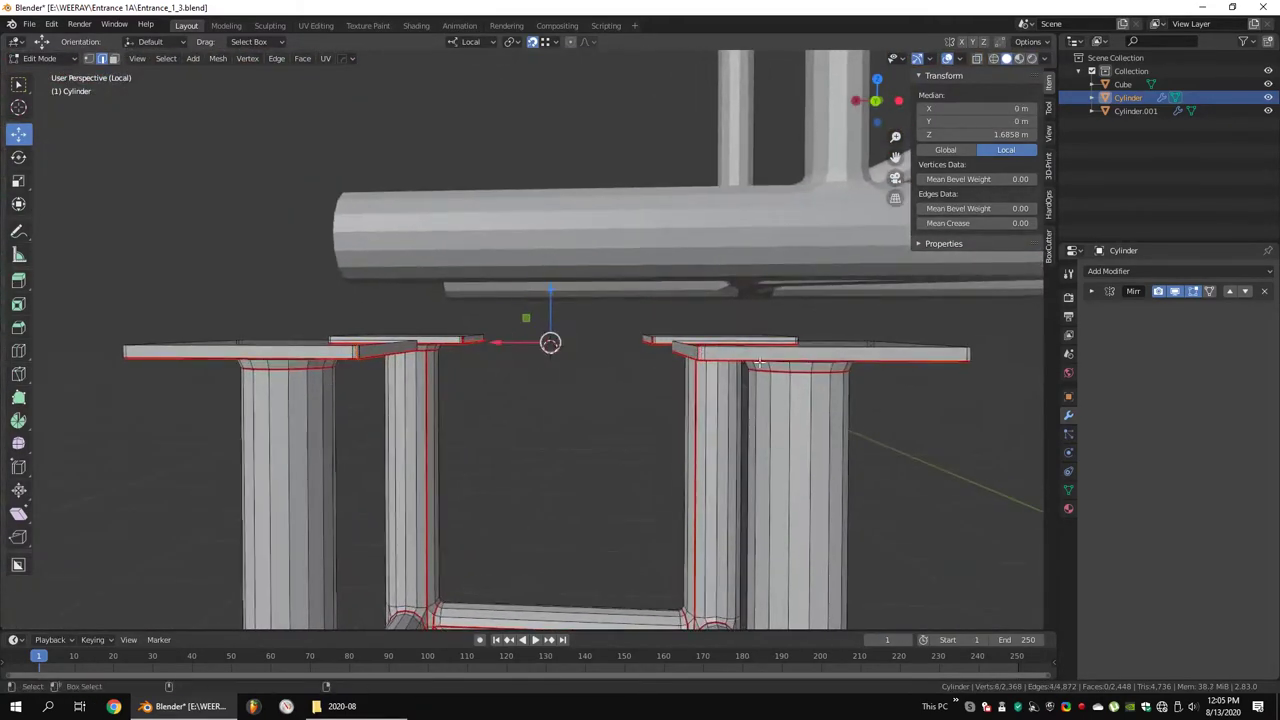
pyautogui.moveTo(760, 363); pyautogui.dragTo(740, 343, button='middle')
pyautogui.moveTo(709, 271); pyautogui.dragTo(708, 272)
pyautogui.moveTo(708, 272); pyautogui.dragTo(383, 222, button='middle')
pyautogui.keyDown('shift'); pyautogui.click(383, 222); pyautogui.keyUp('shift')
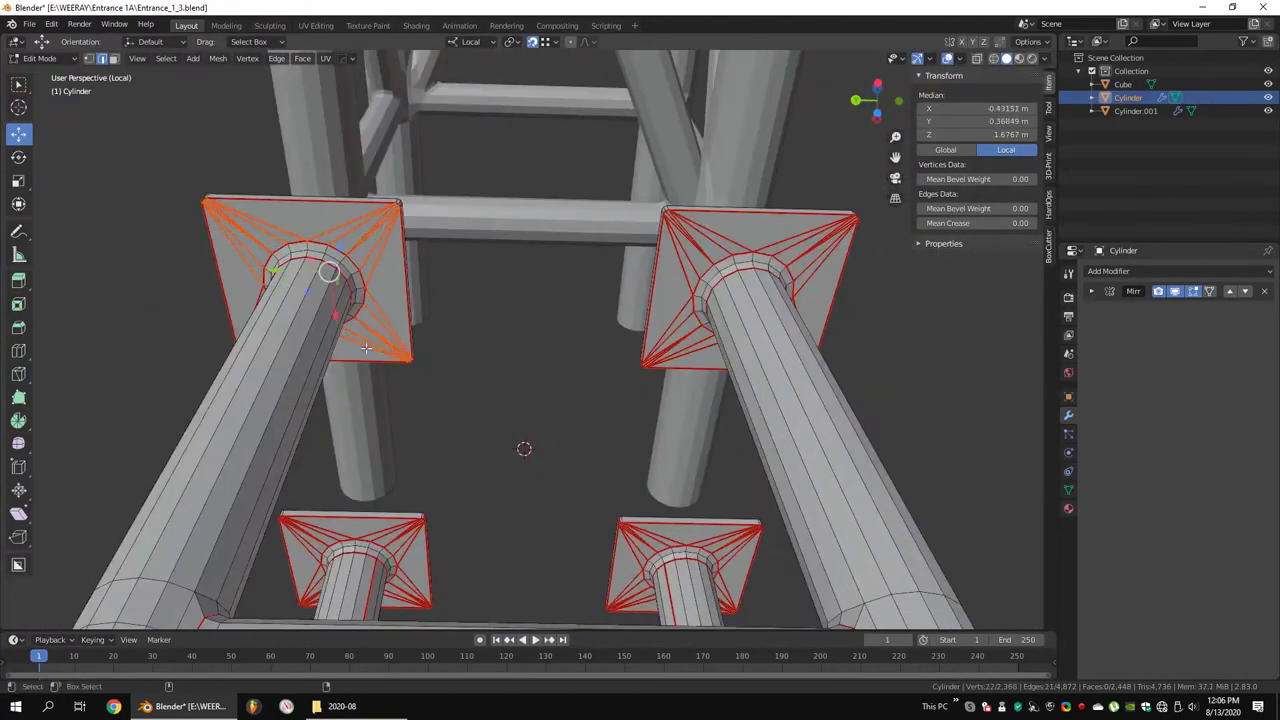
pyautogui.moveTo(366, 347); pyautogui.dragTo(631, 343, button='middle')
# Add another plate's corner and right-side edges, then mark all selected edges as seams
pyautogui.moveTo(566, 395); pyautogui.dragTo(640, 330, button='middle')
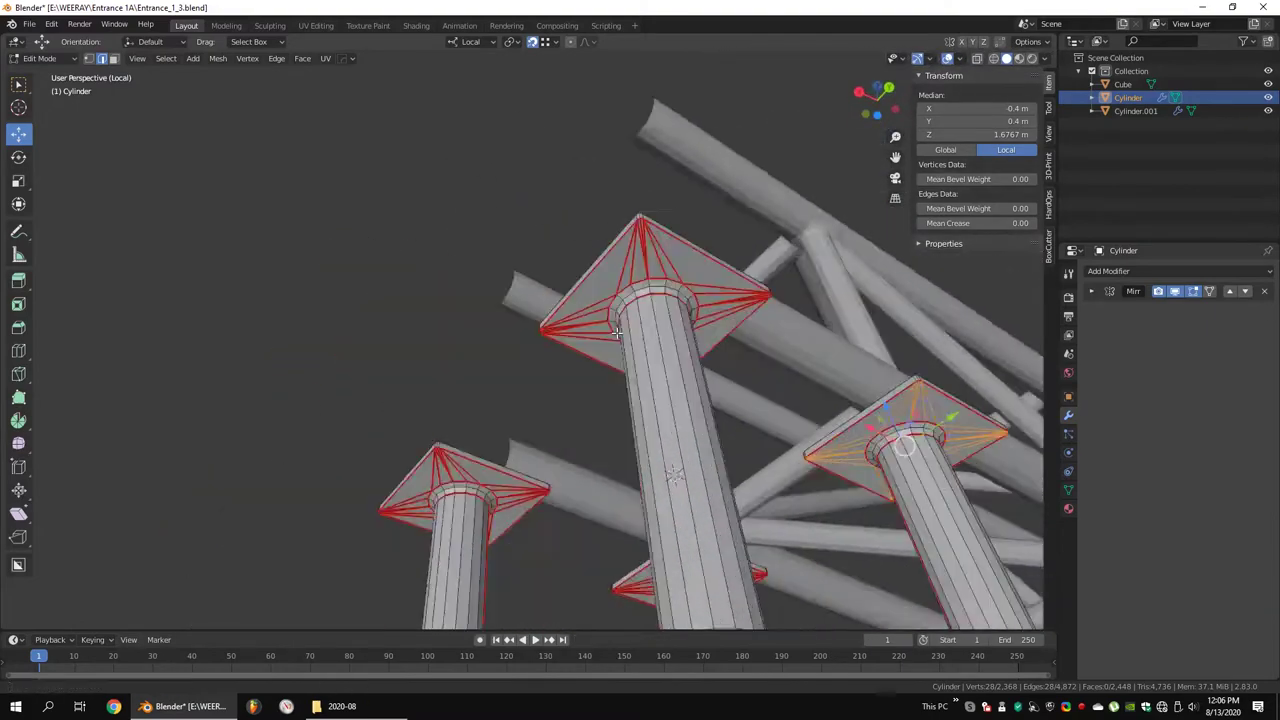
pyautogui.click(786, 110)
pyautogui.moveTo(786, 110); pyautogui.dragTo(727, 270, button='middle')
pyautogui.moveTo(727, 270); pyautogui.dragTo(720, 328)
pyautogui.moveTo(720, 328)
pyautogui.mouseDown(button='middle')
pyautogui.moveTo(851, 360)
pyautogui.moveTo(503, 455)
pyautogui.mouseUp(button='middle')
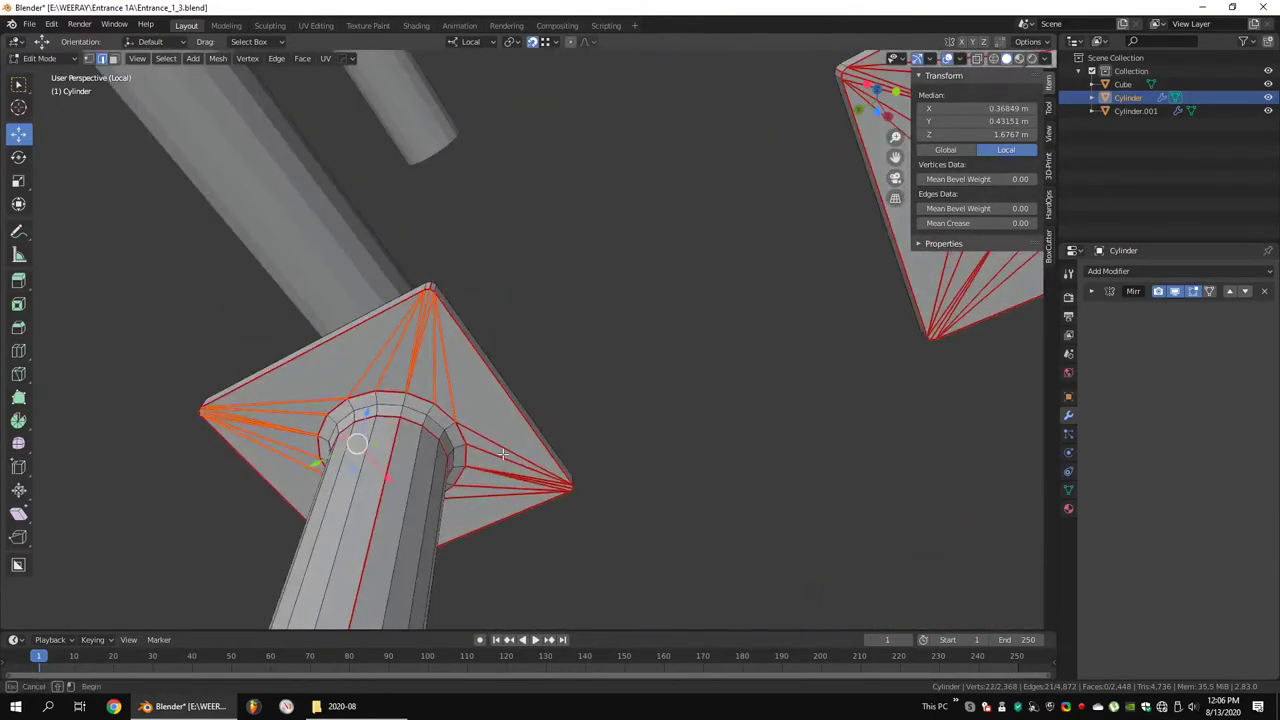
pyautogui.moveTo(646, 423)
pyautogui.mouseDown(button='middle')
pyautogui.moveTo(598, 405)
pyautogui.moveTo(640, 374)
pyautogui.moveTo(594, 362)
pyautogui.mouseUp(button='middle')
pyautogui.rightClick(640, 374)
pyautogui.click(640, 374)
# Pick the last plate's diagonal edges and base ring, then box-select all leg tops and plates
pyautogui.moveTo(630, 440); pyautogui.dragTo(655, 450)
pyautogui.moveTo(655, 450)
pyautogui.mouseDown(button='middle')
pyautogui.moveTo(540, 440)
pyautogui.moveTo(763, 457)
pyautogui.mouseUp(button='middle')
pyautogui.keyDown('alt'); pyautogui.click(501, 410); pyautogui.keyUp('alt')
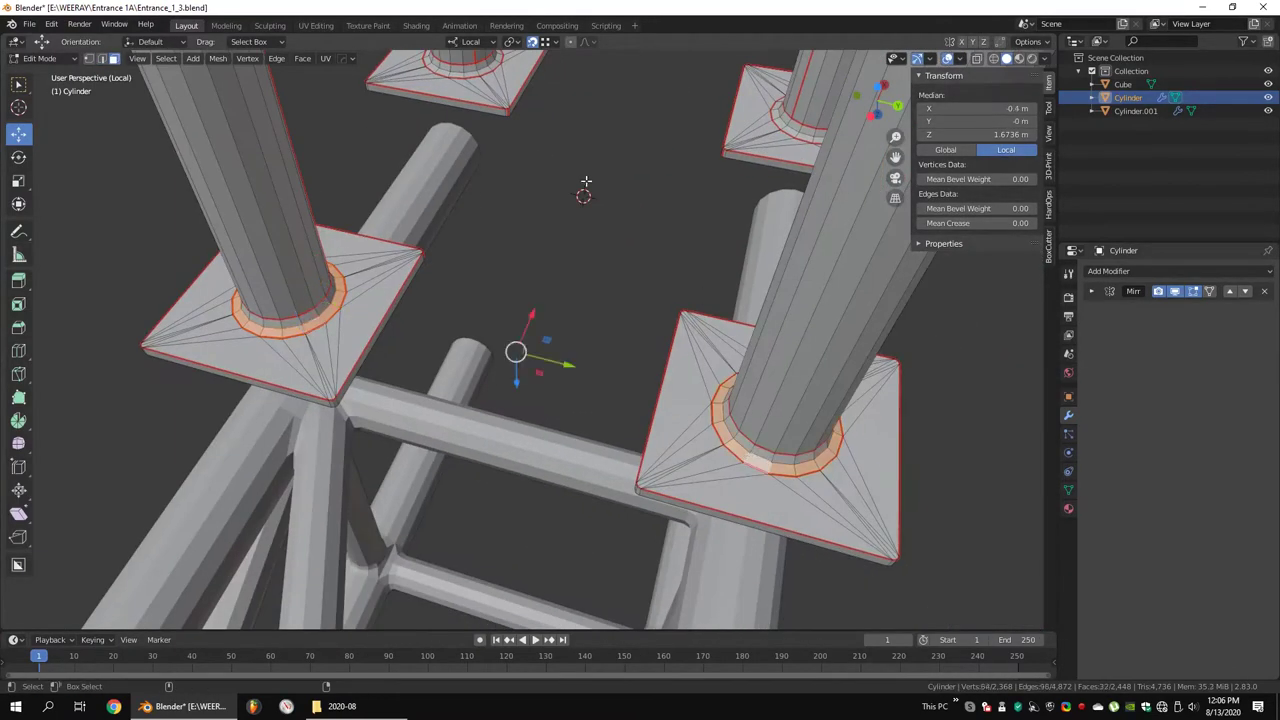
pyautogui.rightClick(757, 237)
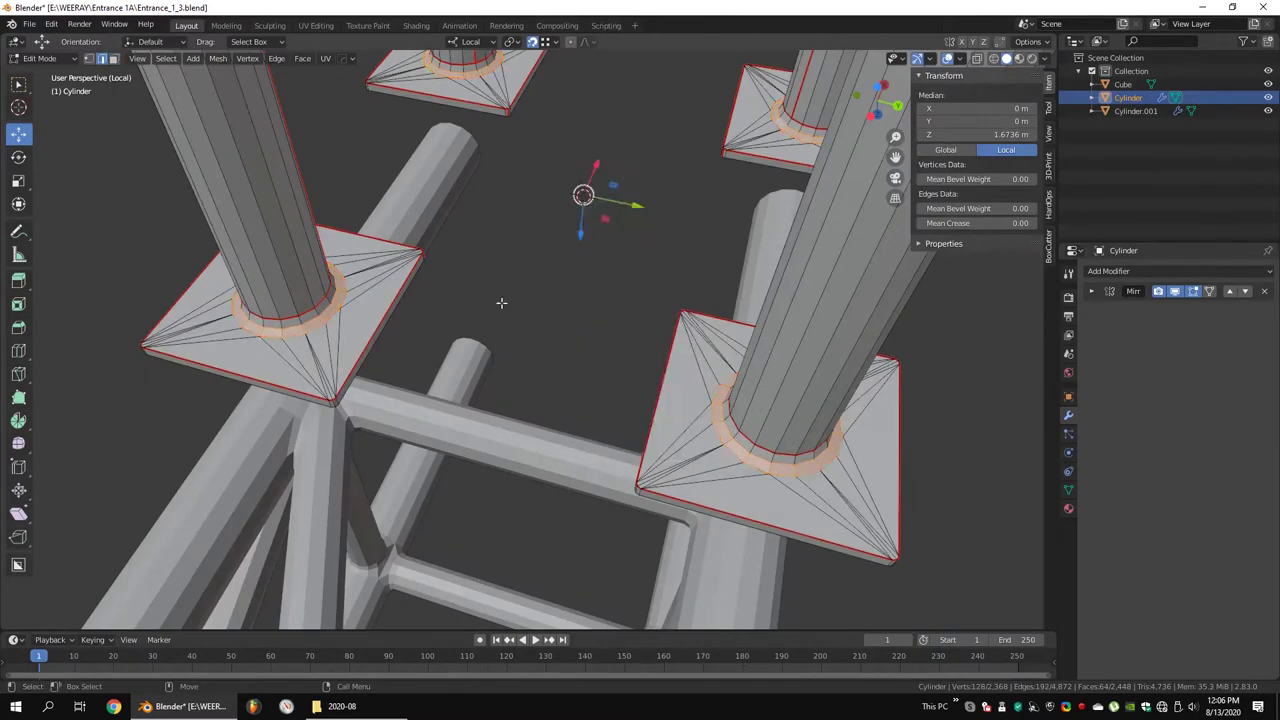
pyautogui.hotkey('alt', 'a')
pyautogui.hotkey('shift', 'z')
pyautogui.moveTo(500, 300); pyautogui.dragTo(400, 420, button='middle')
pyautogui.moveTo(710, 349); pyautogui.dragTo(389, 445)
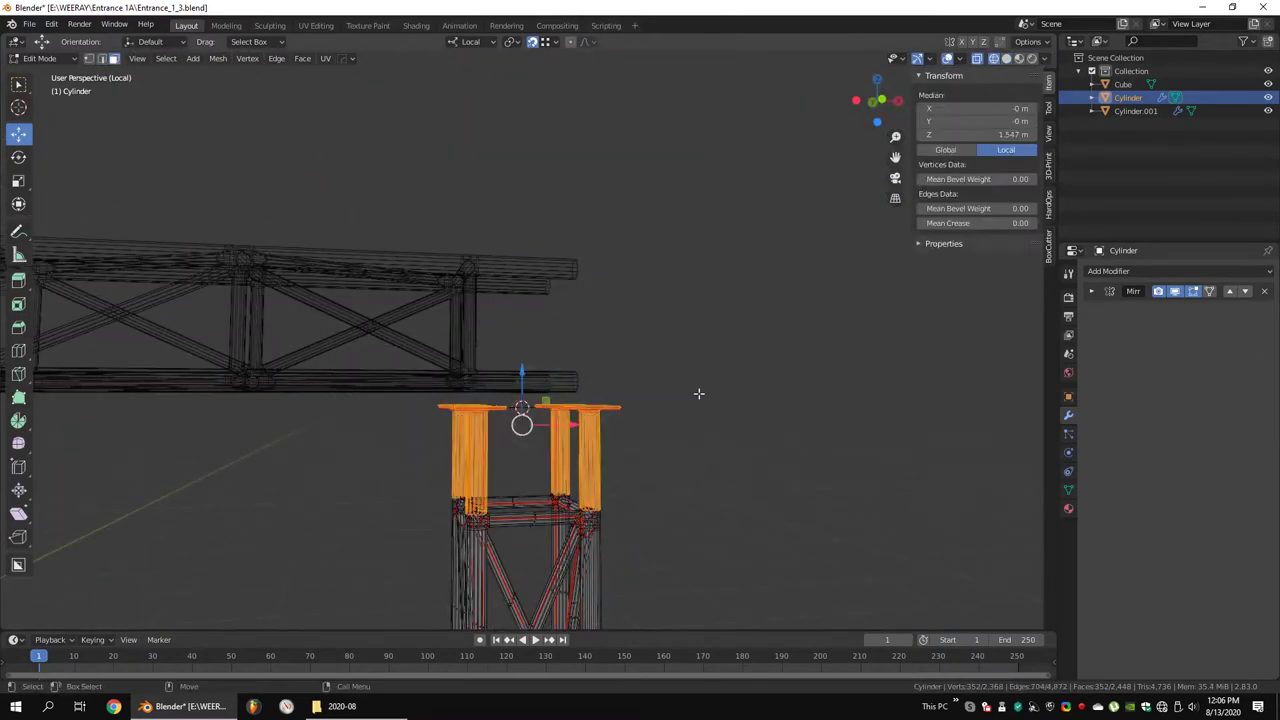
# Unwrap the selected legs and plates with the conformal method in UV Editing
pyautogui.click(316, 26)
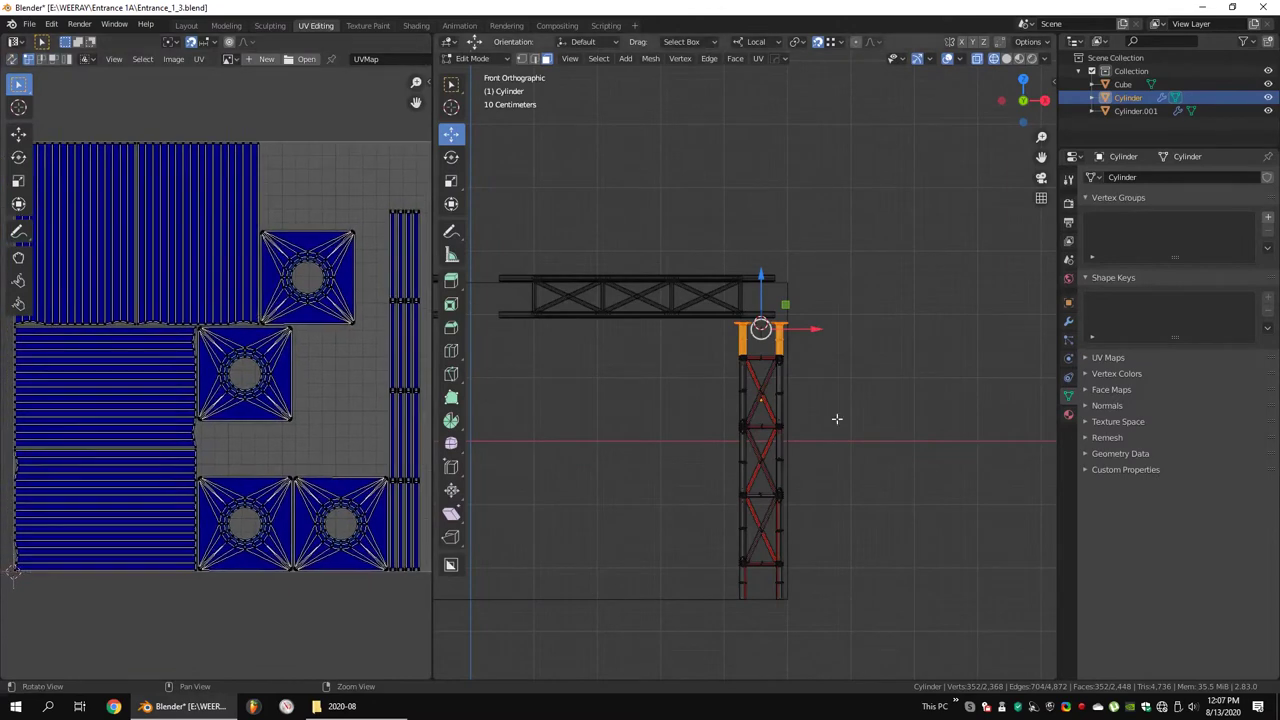
pyautogui.scroll(3, 357, 349)
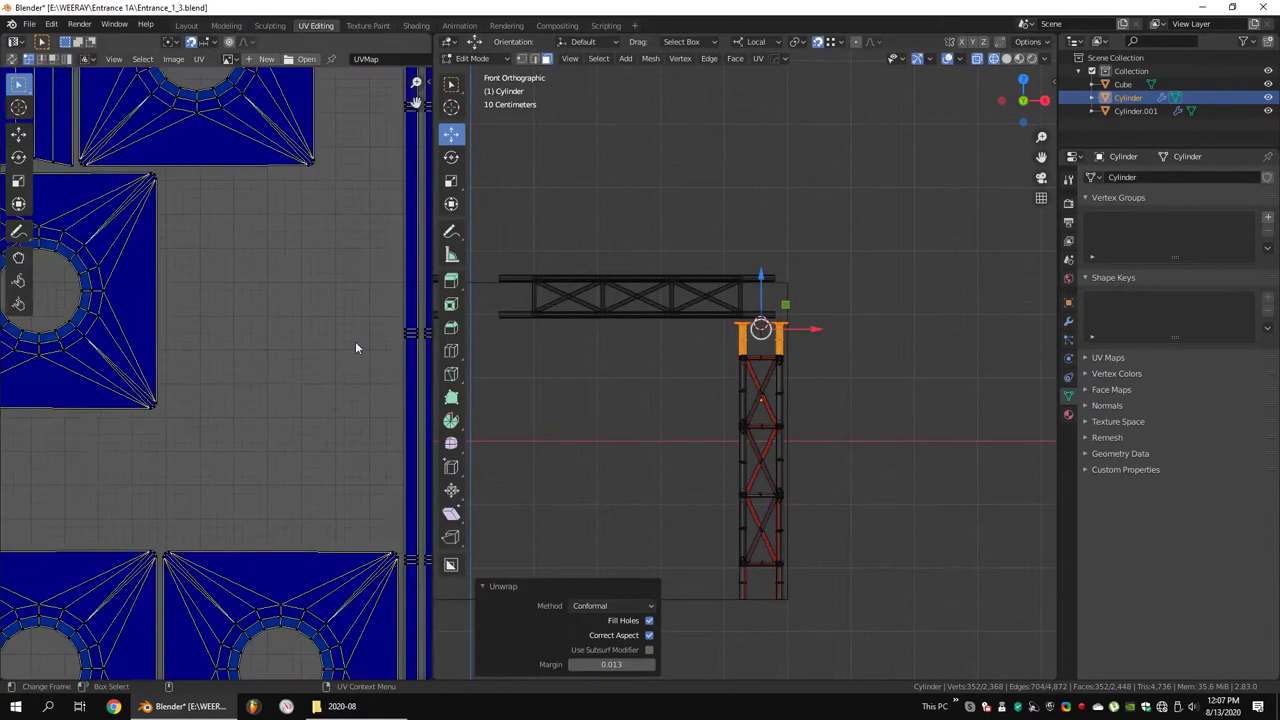
pyautogui.press('Tab')
pyautogui.hotkey('shift', 'z')
pyautogui.moveTo(856, 297)
pyautogui.mouseDown(button='middle')
pyautogui.moveTo(833, 324)
pyautogui.moveTo(737, 278)
pyautogui.moveTo(699, 301)
pyautogui.moveTo(726, 218)
pyautogui.moveTo(703, 303)
pyautogui.moveTo(578, 156)
pyautogui.moveTo(638, 178)
pyautogui.moveTo(655, 250)
pyautogui.mouseUp(button='middle')
# Back in the Layout workspace, select the top truss in solid shading
pyautogui.click(186, 26)
pyautogui.scroll(3, 668, 285)
pyautogui.click(578, 156)
pyautogui.hotkey('shift', 'z')
# In front view, add a cube and scale it down
pyautogui.scroll(2, 659, 276)
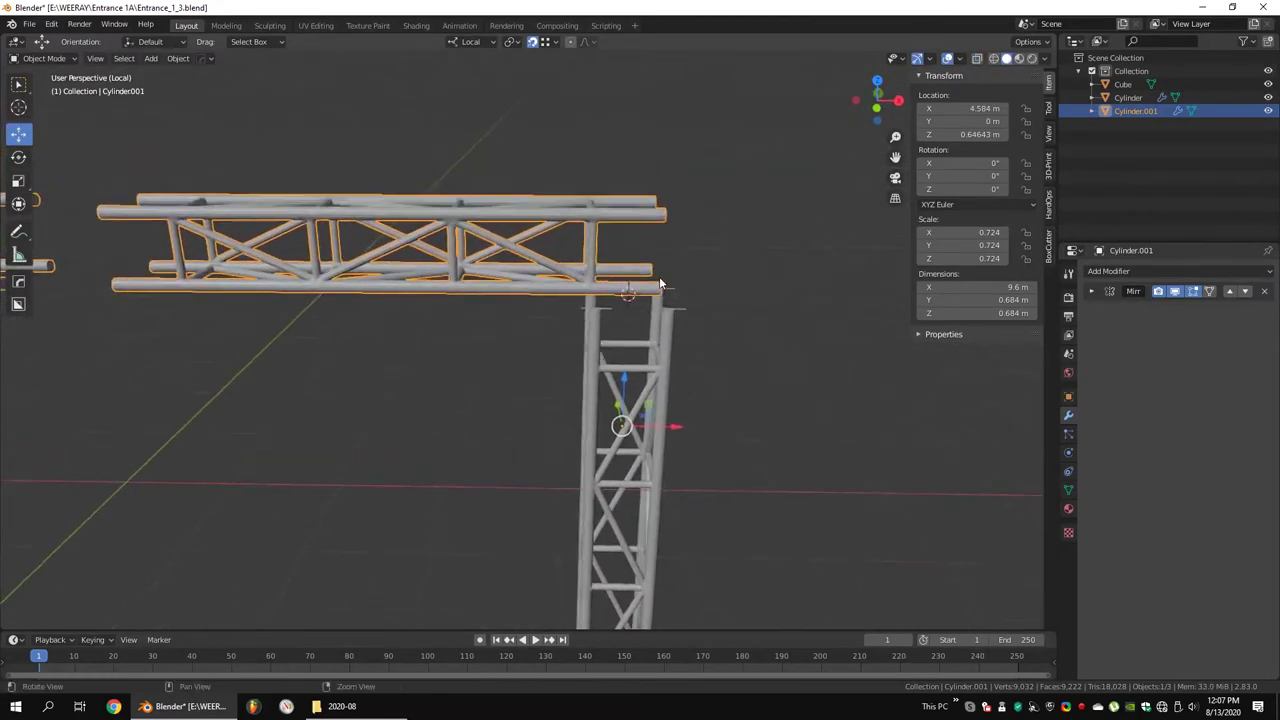
pyautogui.click(659, 276)
pyautogui.press('KP_1')
pyautogui.hotkey('shift', 'a')
pyautogui.click(800, 222)
pyautogui.press('Tab')
pyautogui.press('s')
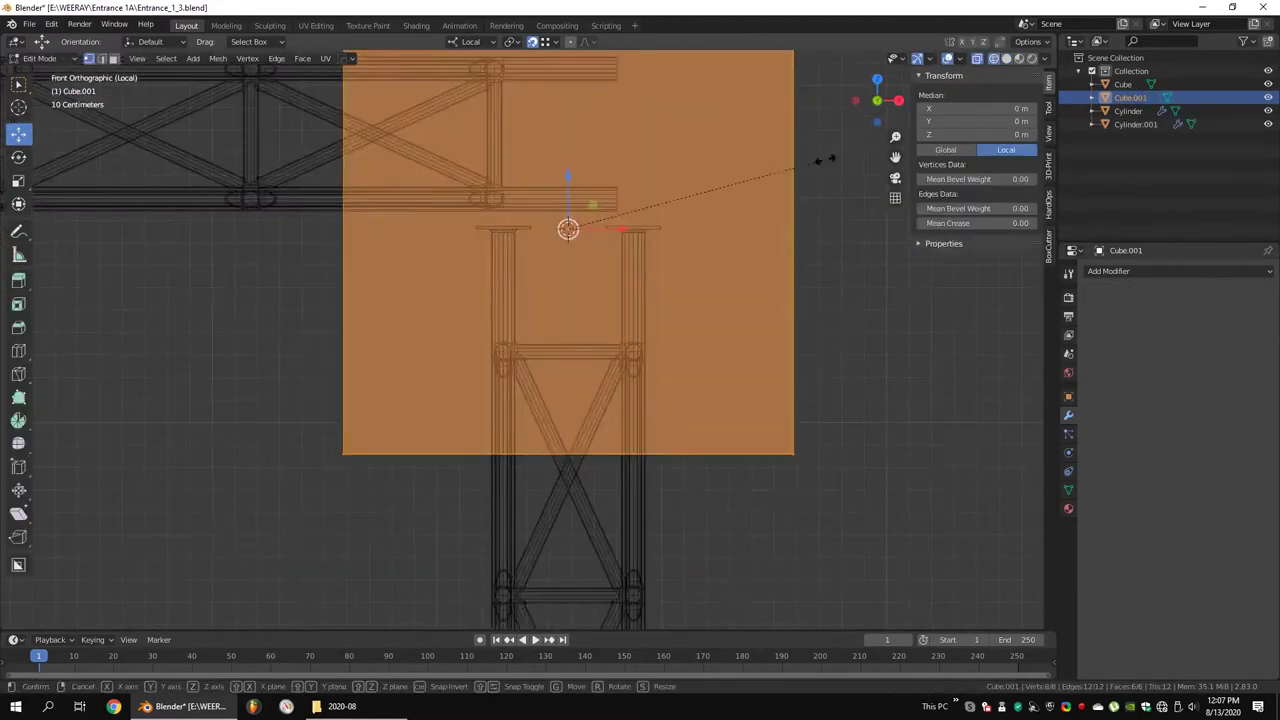
pyautogui.click(708, 291)
# Move the cube's bottom and top faces along Z into a thin slab resting on the column tops
pyautogui.hotkey('alt', 'q')
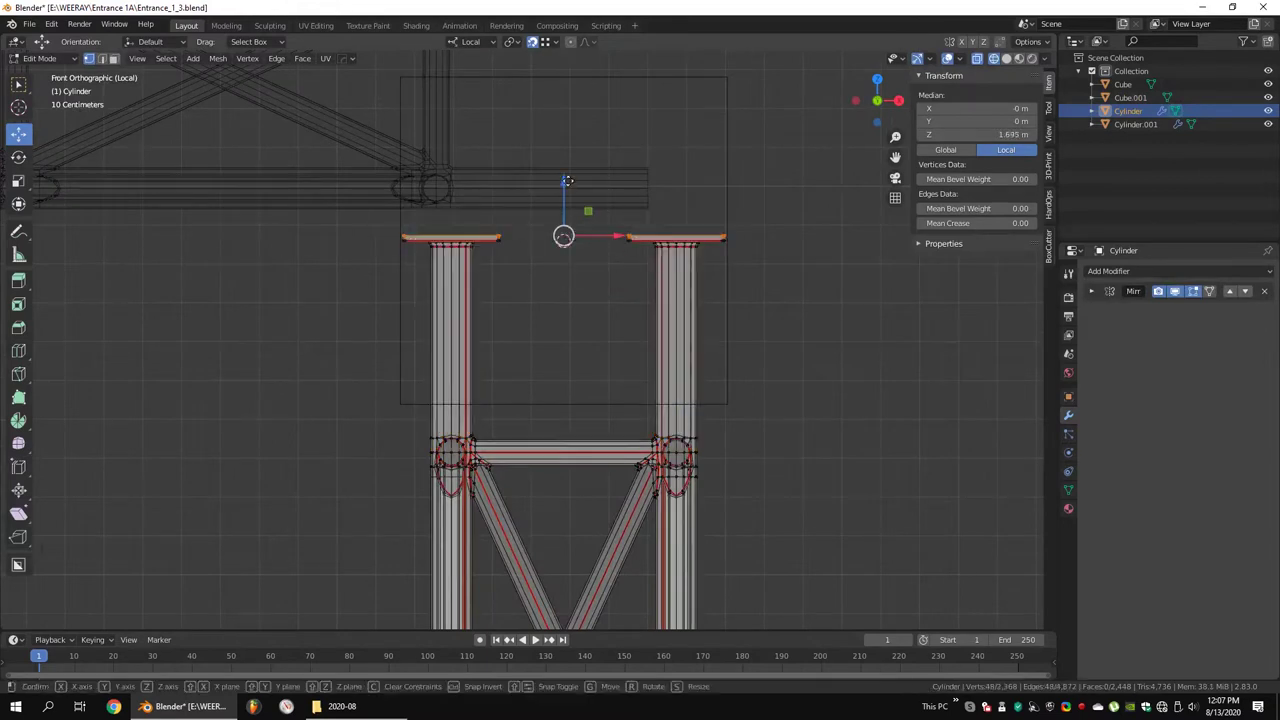
pyautogui.hotkey('alt', 'q')
pyautogui.press('g')
pyautogui.press('z')
pyautogui.click(560, 280)
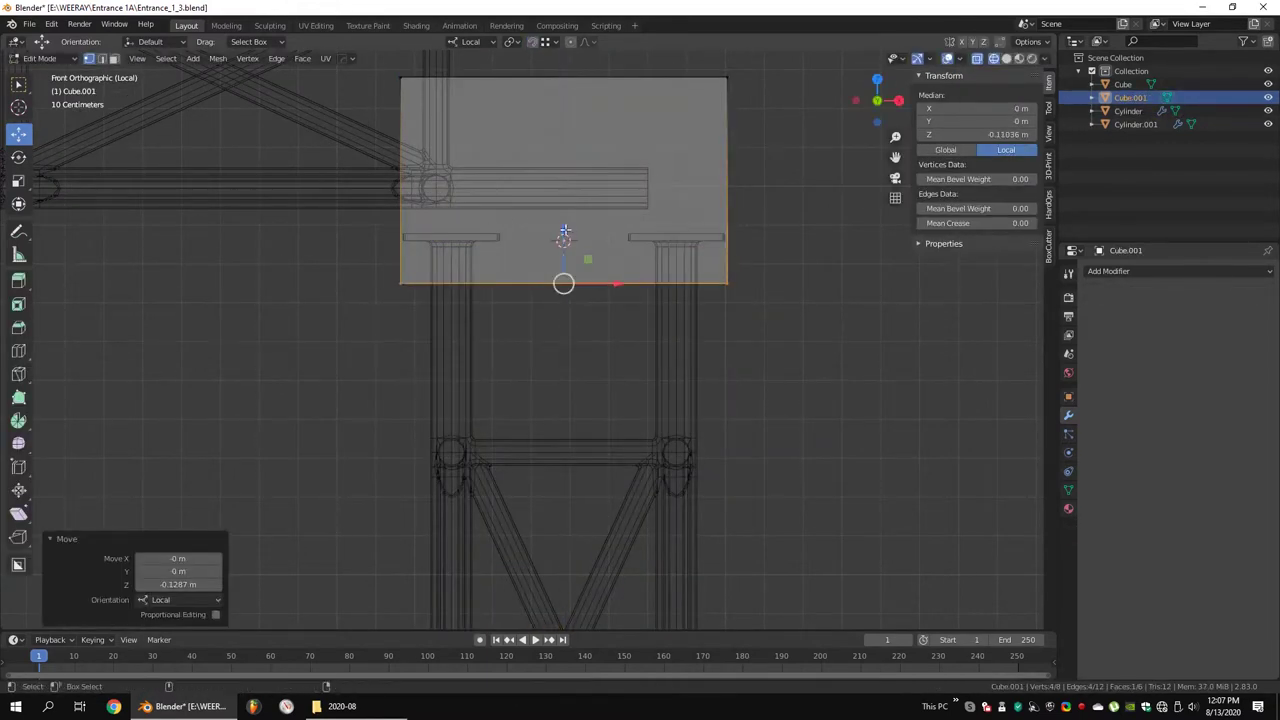
pyautogui.press('g')
pyautogui.press('z')
pyautogui.press('g')
pyautogui.press('z')
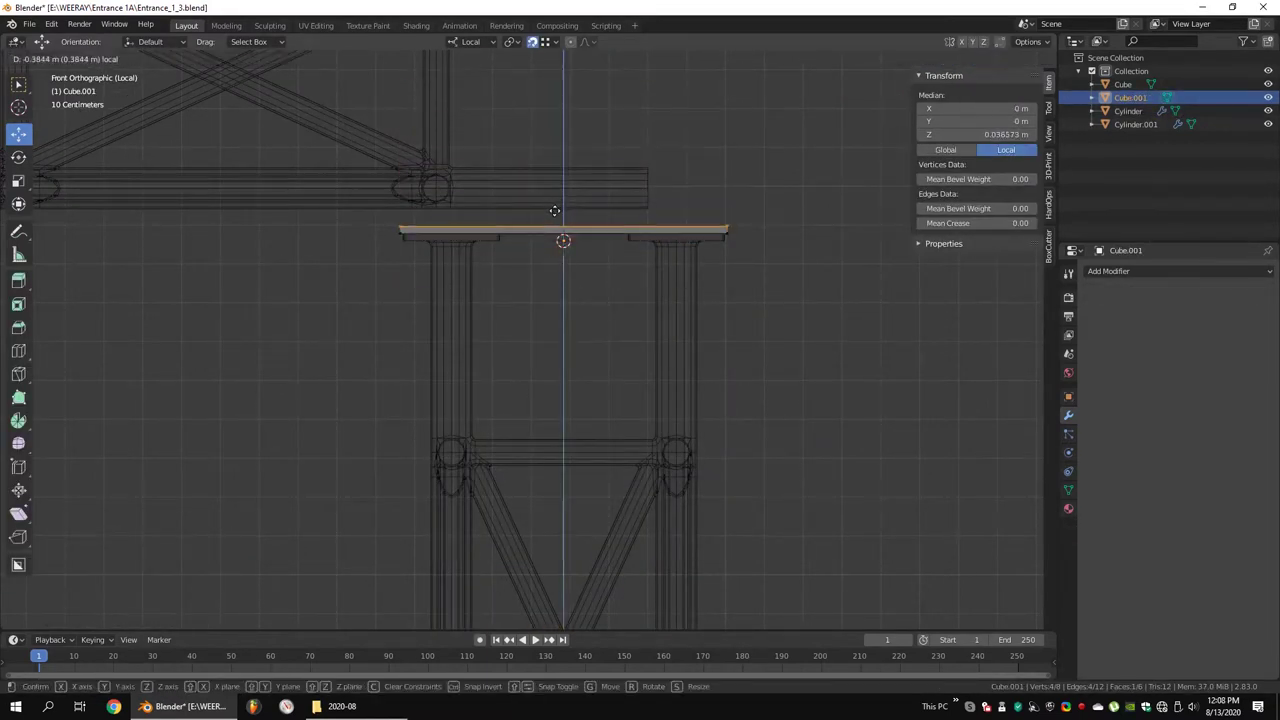
pyautogui.click(558, 202)
pyautogui.scroll(-3, 558, 202)
pyautogui.scroll(3, 363, 389)
pyautogui.scroll(-2, 669, 360)
pyautogui.hotkey('alt', 'a')
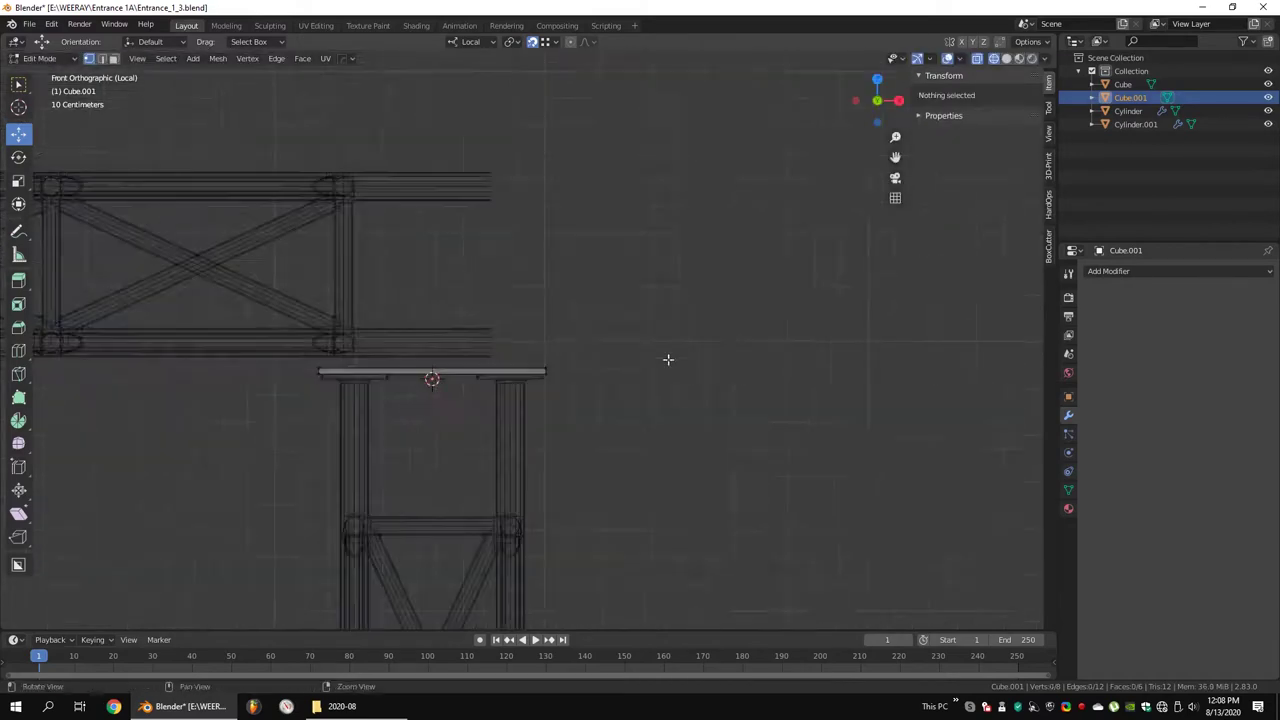
# Enlarge the slab slightly and bevel its edges
pyautogui.moveTo(669, 360); pyautogui.dragTo(554, 259, button='middle')
pyautogui.hotkey('shift', 'z')
pyautogui.press('a')
pyautogui.press('s')
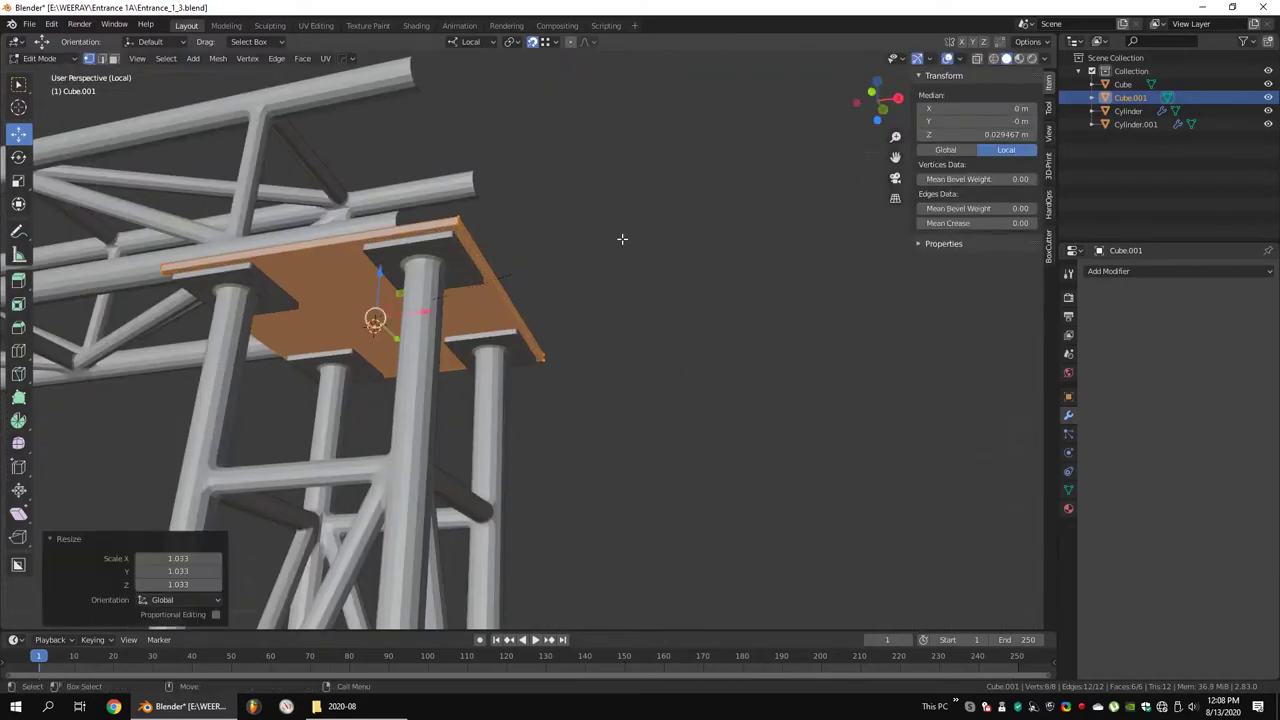
pyautogui.press('KP_1')
pyautogui.hotkey('shift', 'z')
pyautogui.scroll(2, 663, 341)
pyautogui.moveTo(678, 348); pyautogui.dragTo(604, 284, button='middle')
pyautogui.hotkey('shift', 'z')
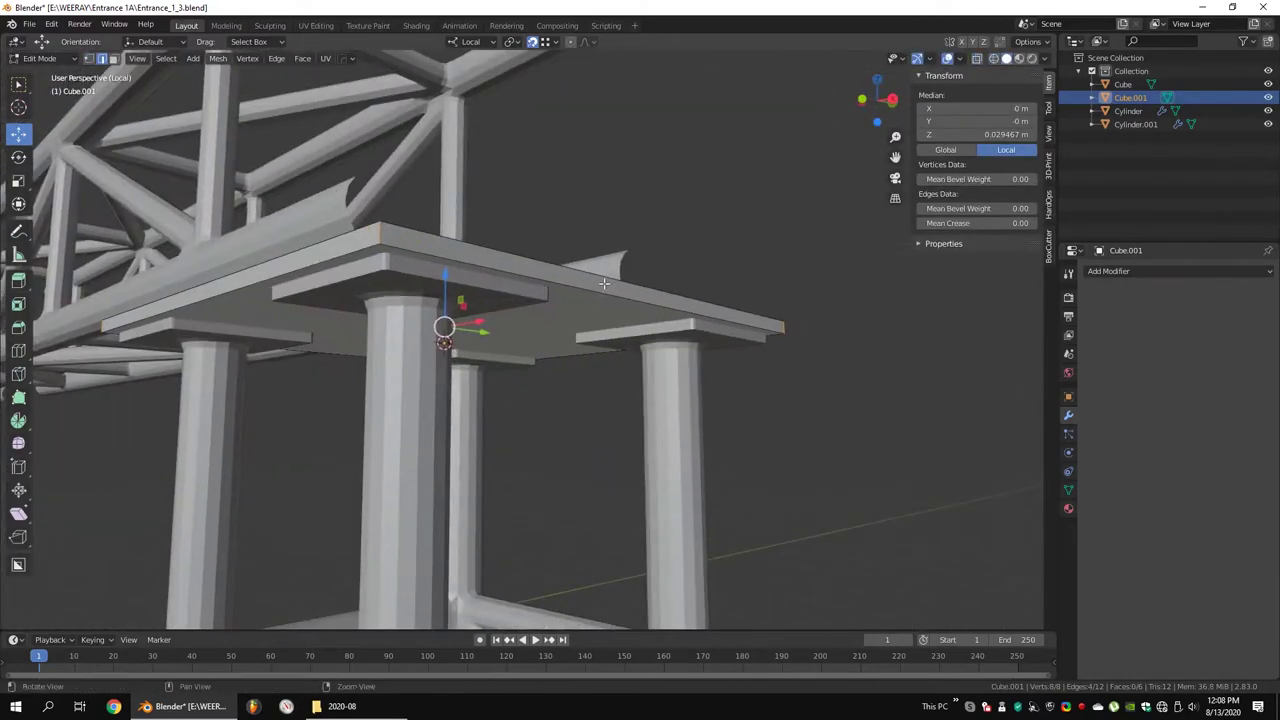
pyautogui.click(690, 261)
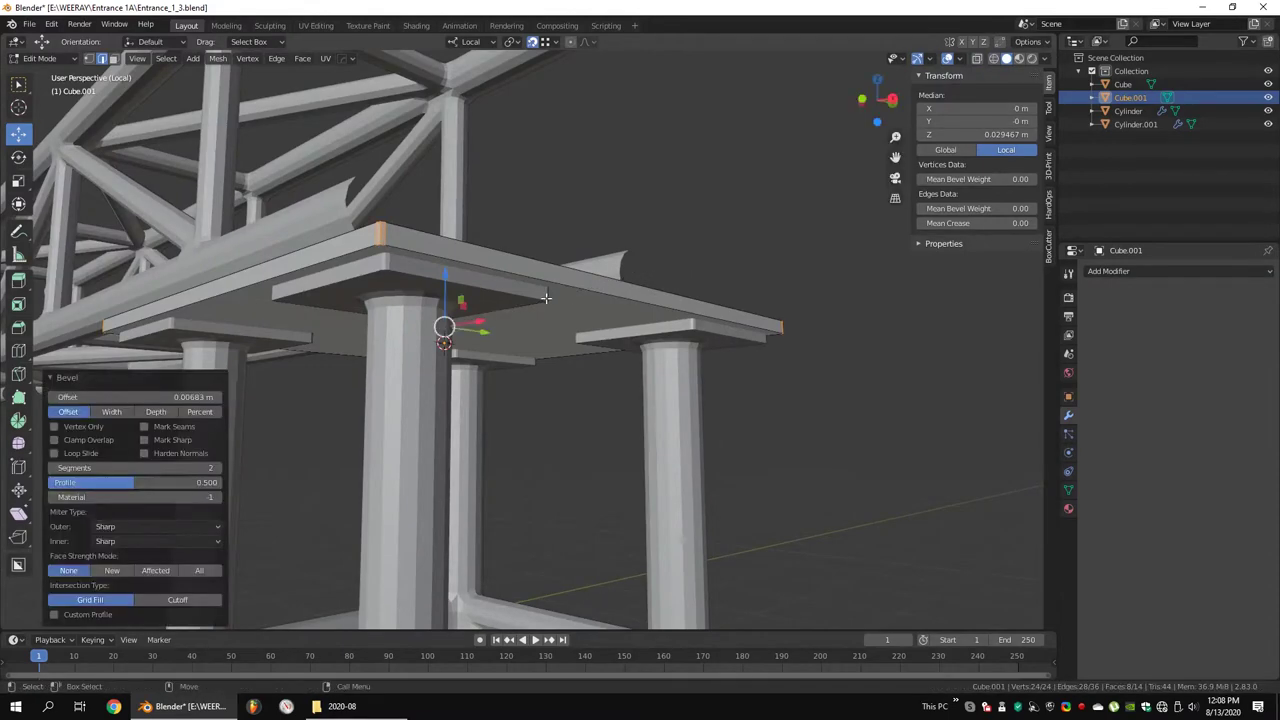
# Mark the slab's top edge loop as a seam
pyautogui.press('a')
pyautogui.press('m')
pyautogui.hotkey('ctrl', 'z')
pyautogui.press('m')
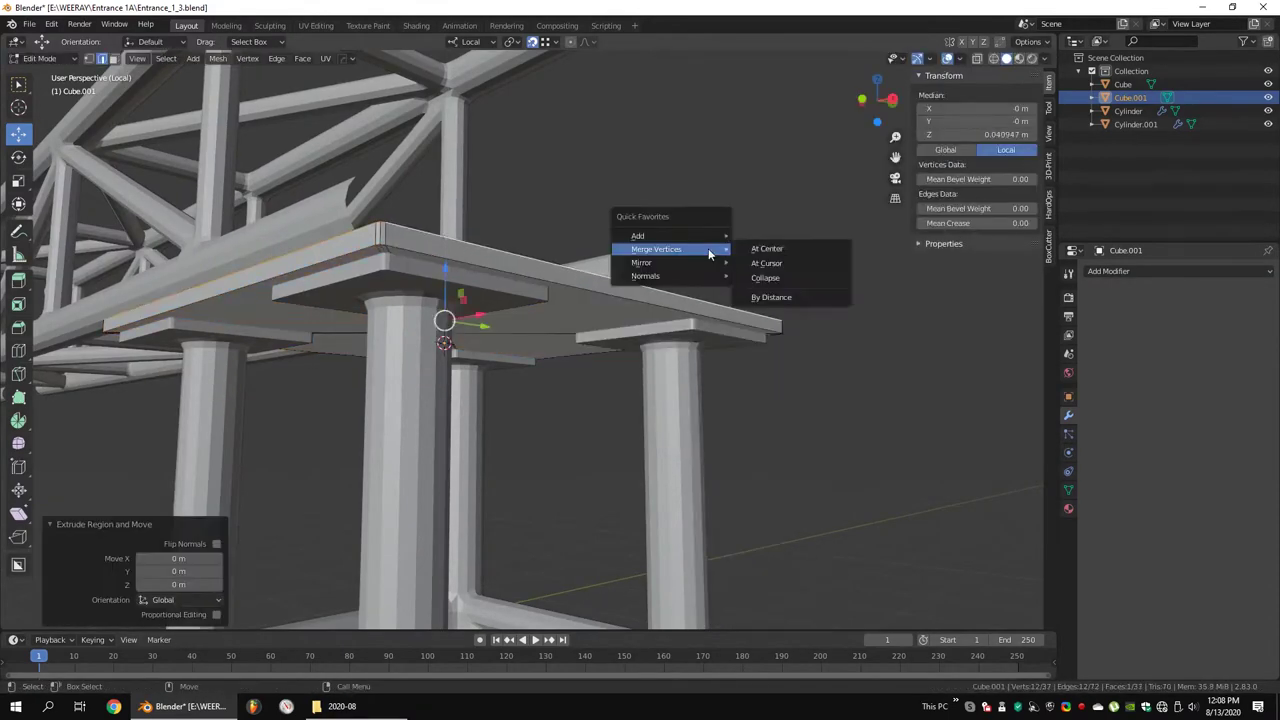
pyautogui.click(470, 262)
pyautogui.moveTo(380, 233)
pyautogui.mouseDown(button='middle')
pyautogui.moveTo(700, 314)
pyautogui.moveTo(689, 359)
pyautogui.mouseUp(button='middle')
pyautogui.rightClick(700, 314)
pyautogui.click(700, 314)
pyautogui.press('Tab')
pyautogui.click(559, 296)
# Shift the top truss 0.204 m left along X
pyautogui.press('Tab')
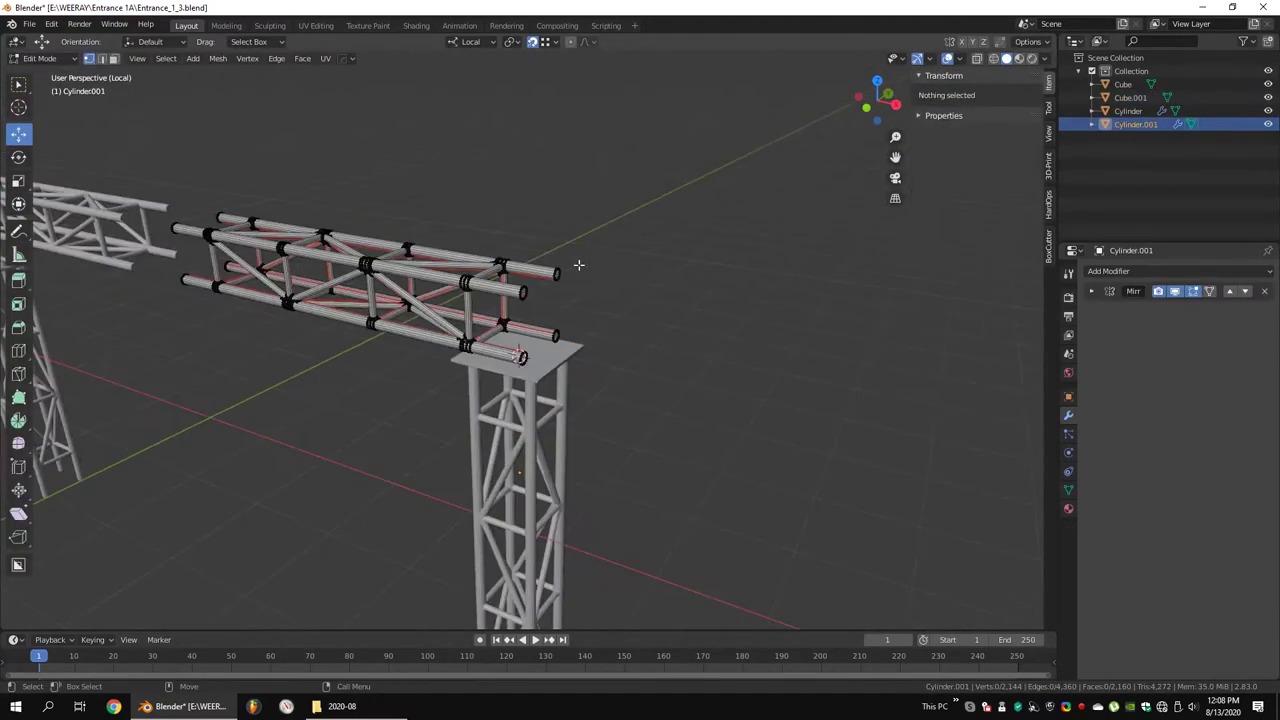
pyautogui.moveTo(577, 266); pyautogui.dragTo(520, 290, button='middle')
pyautogui.press('KP_1')
pyautogui.scroll(5, 455, 295)
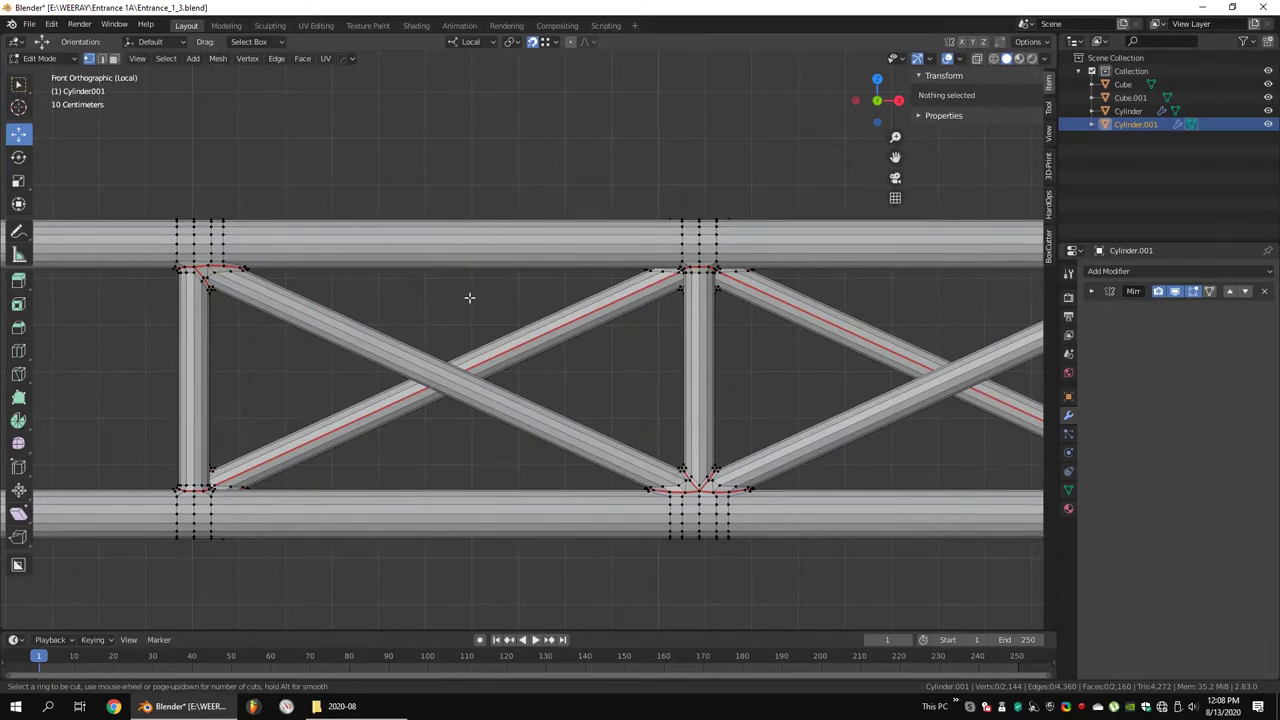
pyautogui.press('Escape')
pyautogui.scroll(-5, 538, 333)
pyautogui.keyDown('shift'); pyautogui.moveTo(446, 302); pyautogui.dragTo(560, 302, button='middle'); pyautogui.keyUp('shift')
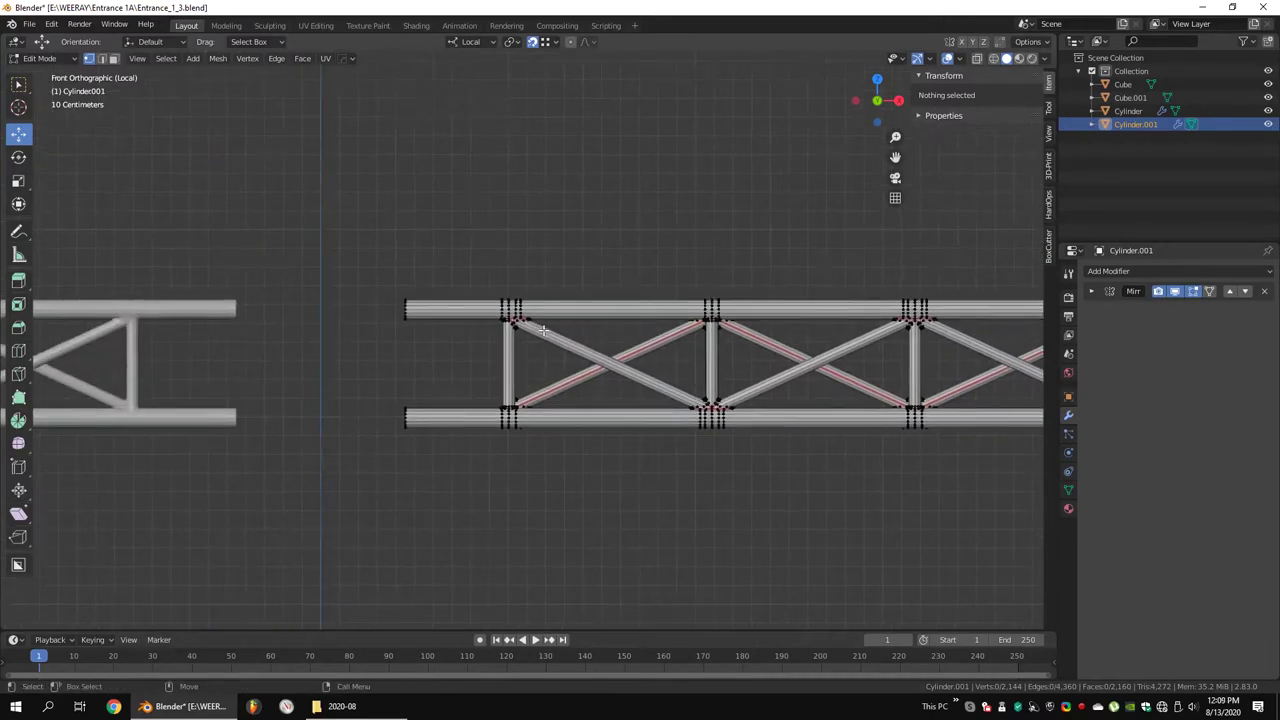
pyautogui.scroll(-4, 533, 327)
pyautogui.press('Tab')
pyautogui.scroll(-3, 766, 352)
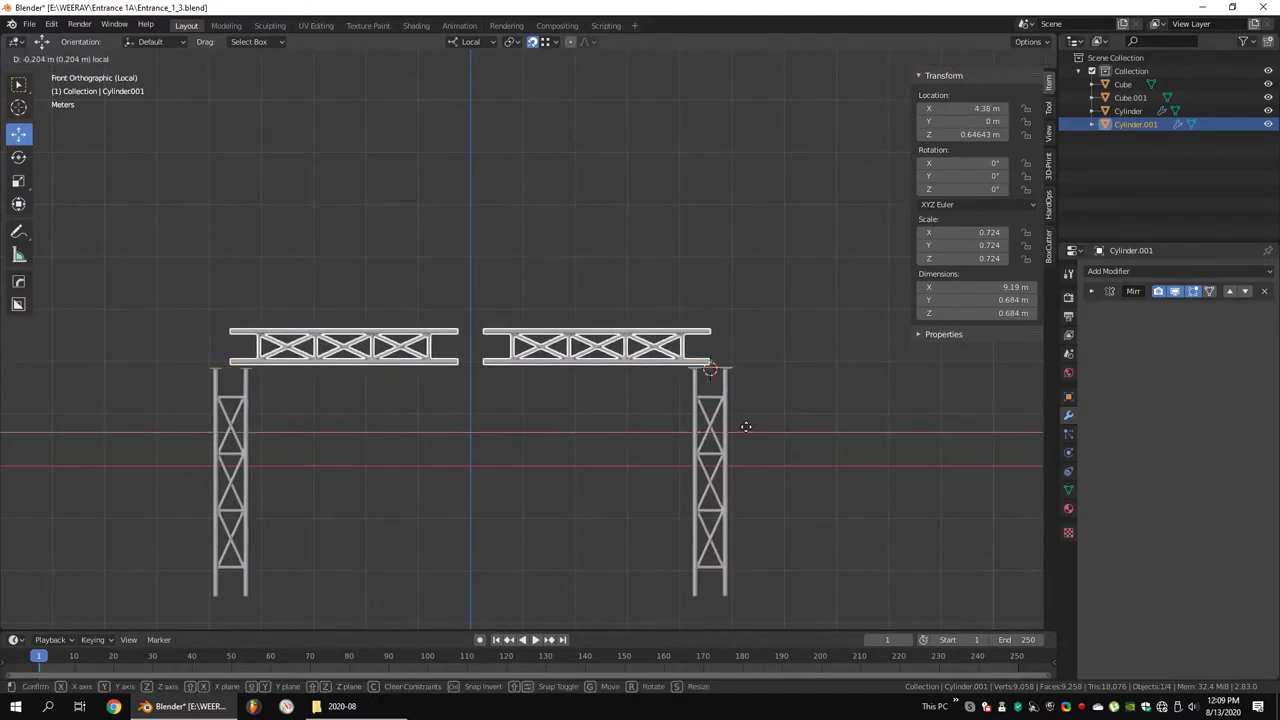
pyautogui.click(745, 427)
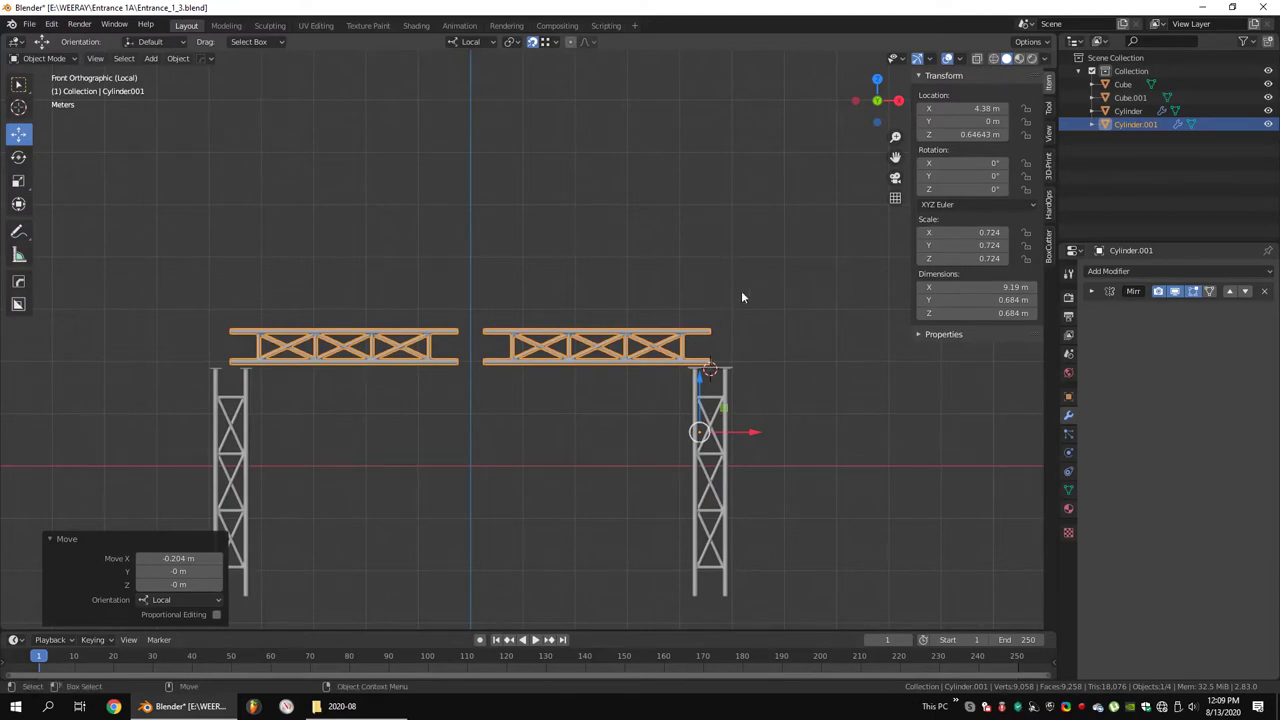
# Box-select and delete the faces at the truss's left end
pyautogui.scroll(2, 800, 280)
pyautogui.scroll(1, 820, 258)
pyautogui.press('Tab')
pyautogui.scroll(6, 760, 274)
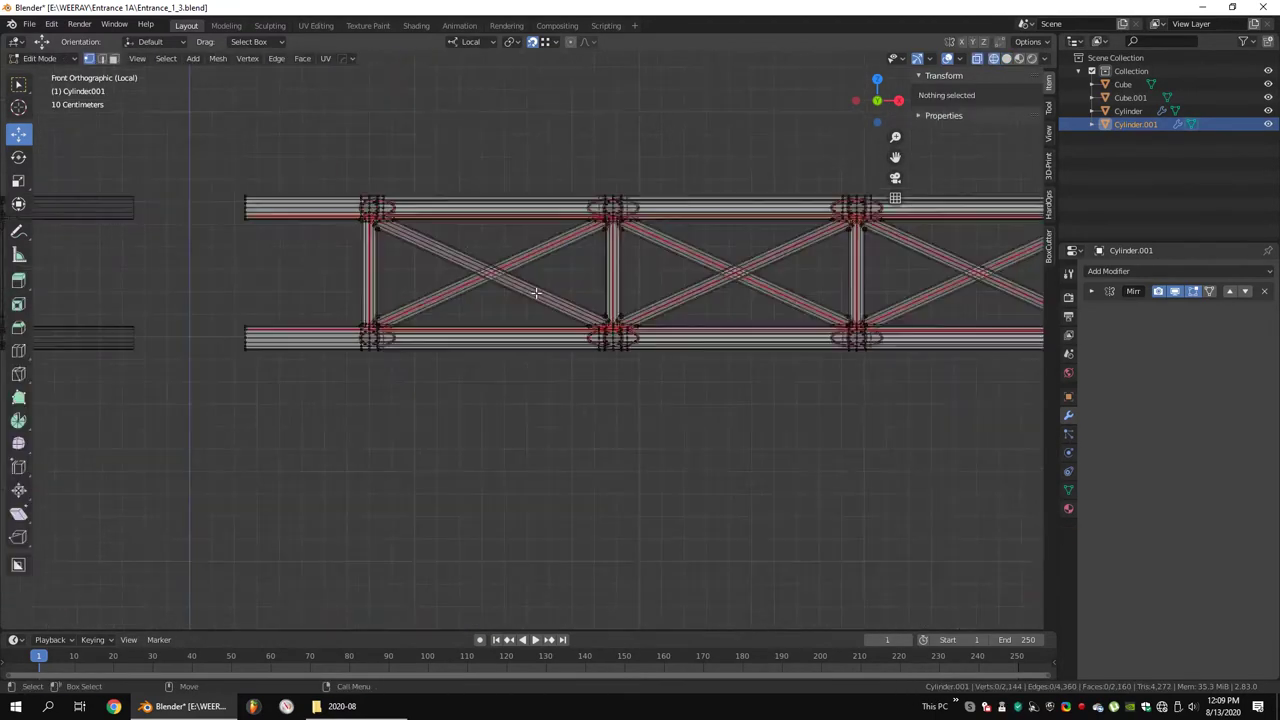
pyautogui.keyDown('shift'); pyautogui.moveTo(529, 291); pyautogui.dragTo(643, 391, button='middle'); pyautogui.keyUp('shift')
pyautogui.moveTo(275, 578)
pyautogui.mouseDown()
pyautogui.moveTo(477, 270)
pyautogui.moveTo(662, 448)
pyautogui.mouseUp()
pyautogui.press('x')
pyautogui.click(558, 191)
pyautogui.scroll(-4, 580, 191)
pyautogui.scroll(2, 466, 271)
pyautogui.scroll(3, 679, 392)
# Duplicate the X-braced truss bay, separate it into its own object and move it aside
pyautogui.hotkey('shift', 'd')
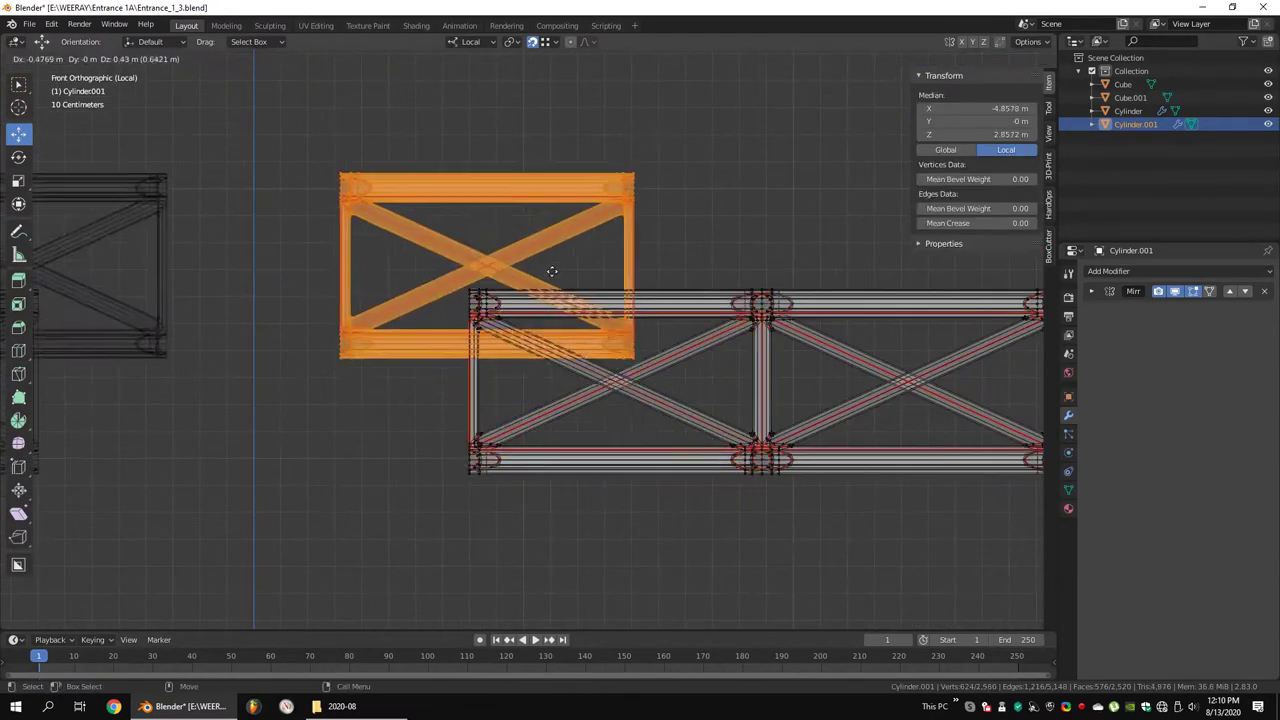
pyautogui.rightClick(618, 393)
pyautogui.rightClick(688, 326)
pyautogui.click(755, 616)
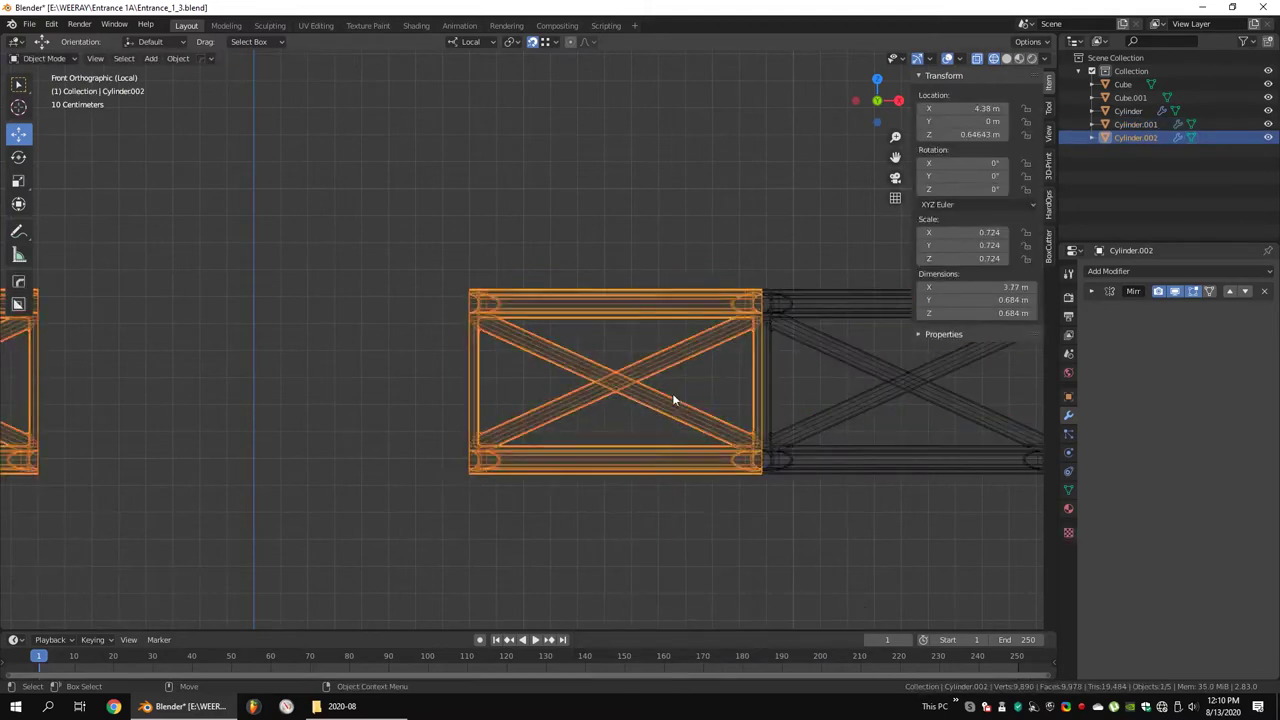
pyautogui.press('Tab')
pyautogui.click(663, 374)
pyautogui.press('g')
pyautogui.press('g')
pyautogui.click(277, 377)
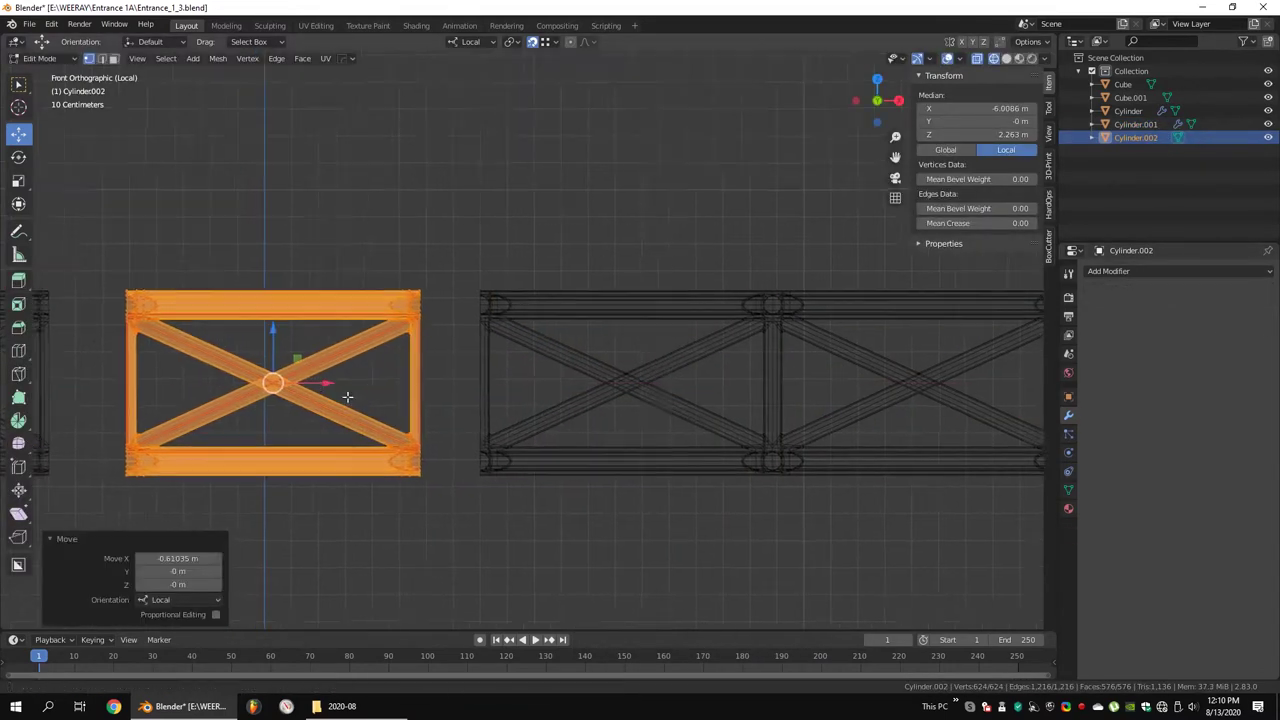
# In the new bay's mesh, switch to edge selection and rotate the selected edges clockwise
pyautogui.press('Tab')
pyautogui.scroll(3, 472, 274)
pyautogui.rightClick(482, 189)
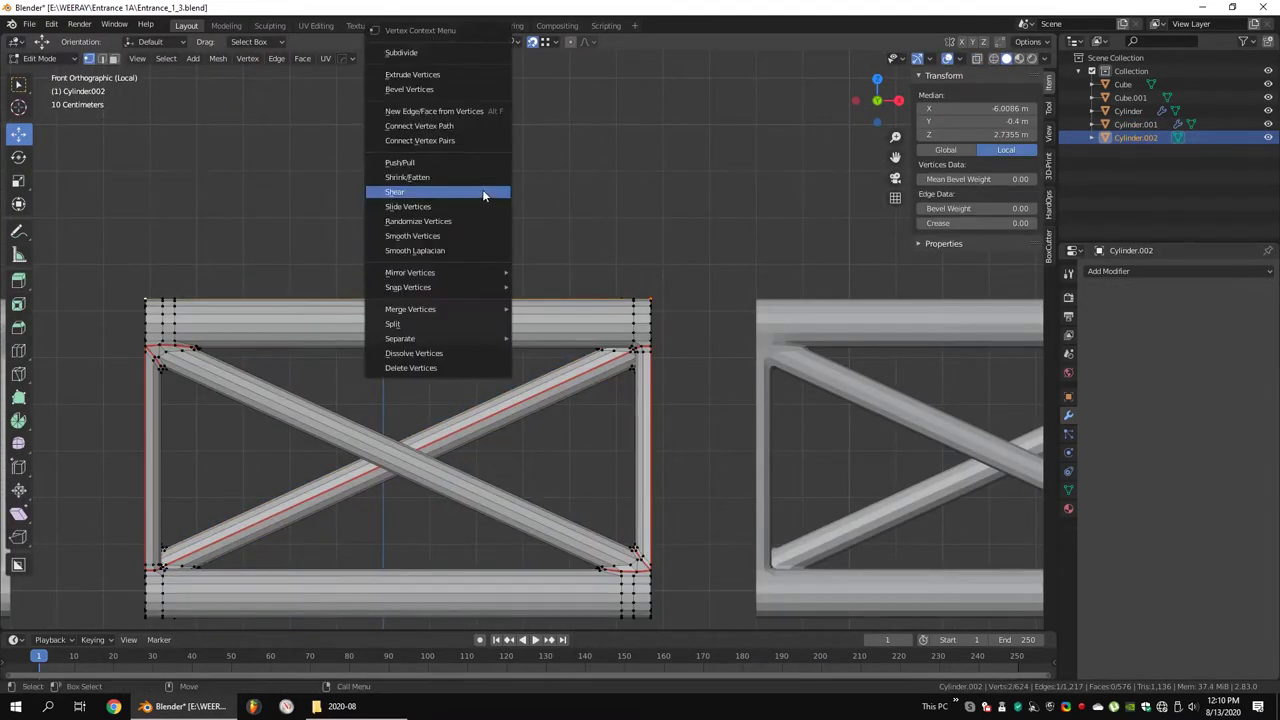
pyautogui.moveTo(482, 189); pyautogui.dragTo(592, 273, button='middle')
pyautogui.press('2')
pyautogui.moveTo(527, 246); pyautogui.dragTo(573, 185, button='middle')
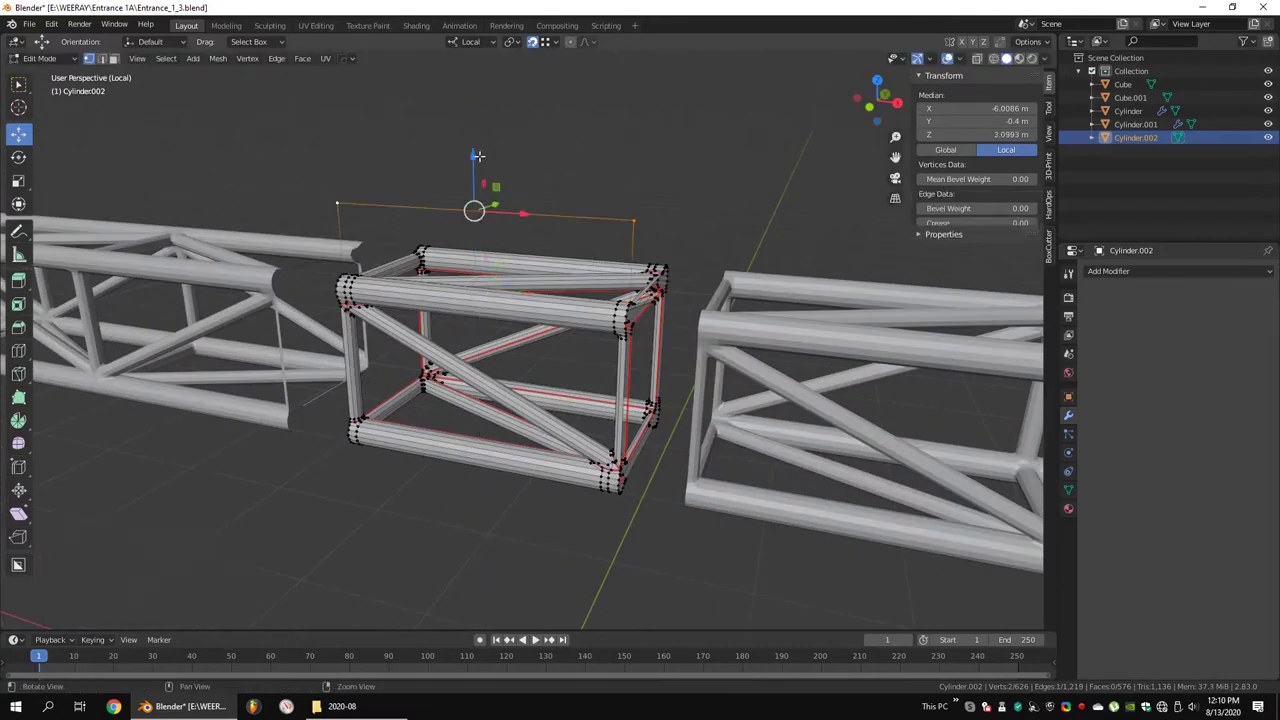
pyautogui.rightClick(573, 185)
pyautogui.click(573, 188)
pyautogui.rightClick(546, 188)
pyautogui.click(546, 188)
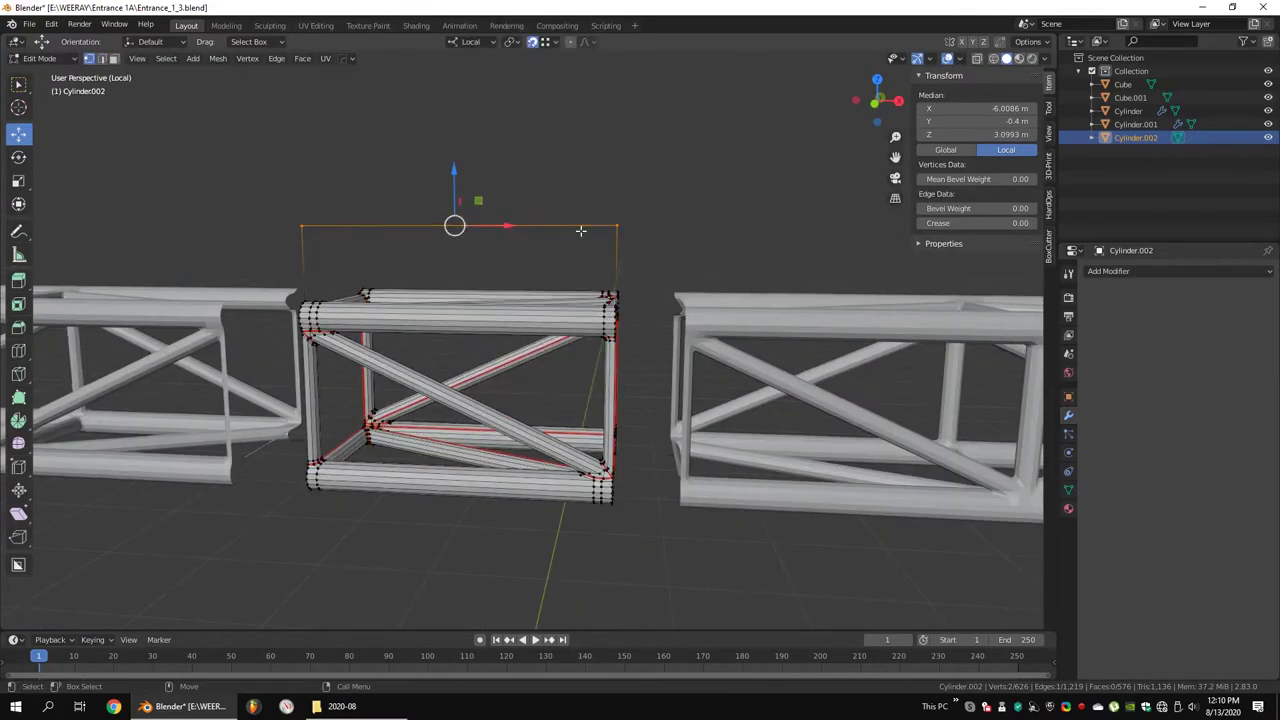
# Subdivide the edges and cut the section vertically down its middle from the front view
pyautogui.rightClick(571, 191)
pyautogui.click(540, 52)
pyautogui.press('KP_1')
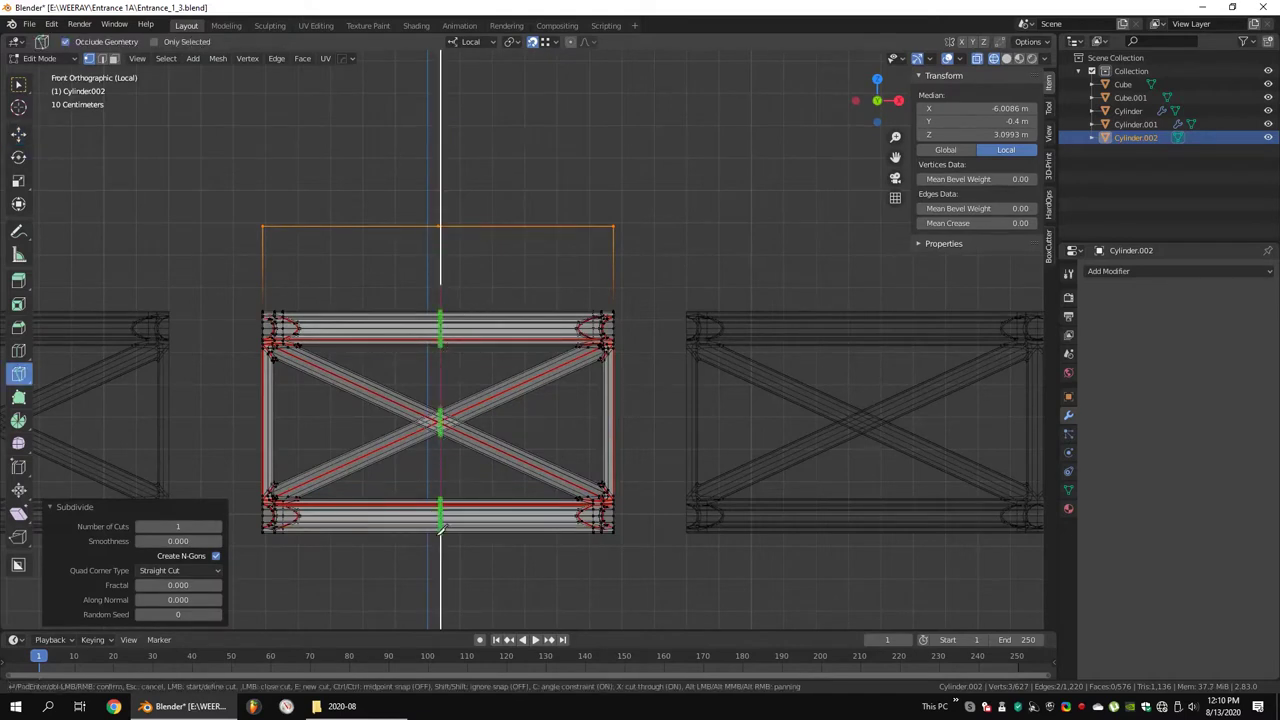
pyautogui.press('Return')
pyautogui.moveTo(494, 424); pyautogui.dragTo(441, 238)
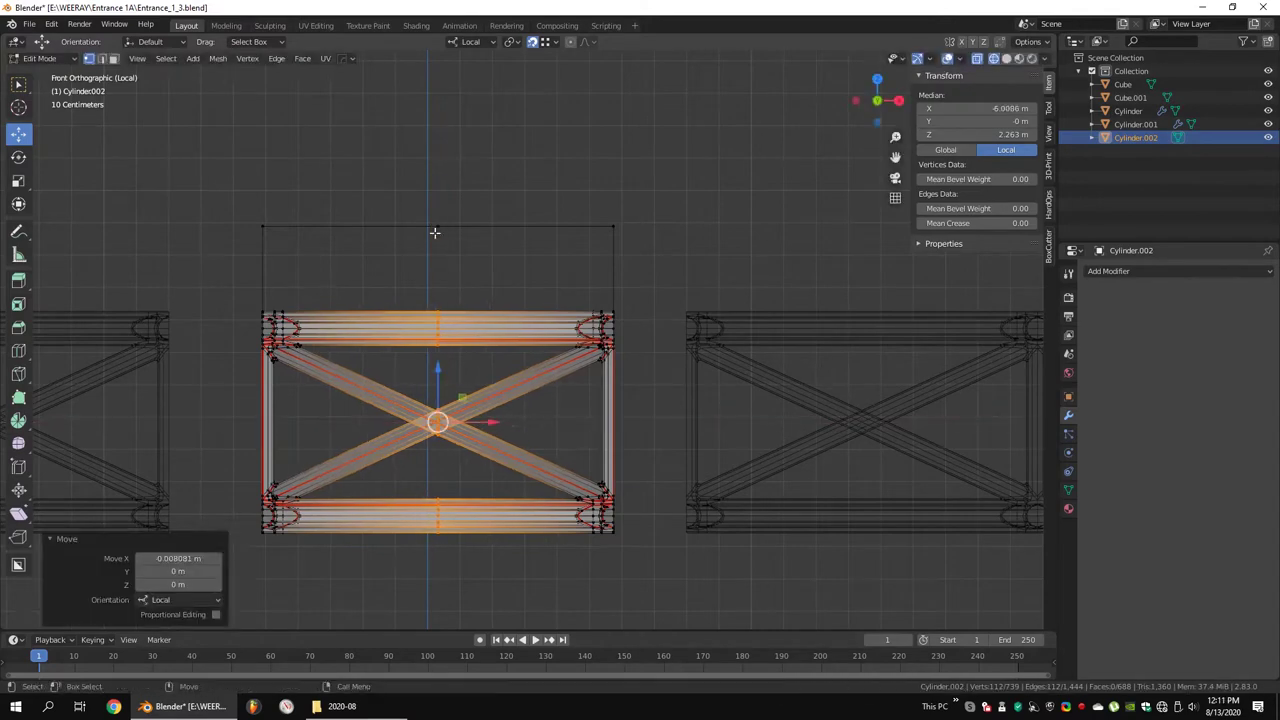
pyautogui.scroll(-1, 614, 314)
pyautogui.scroll(-2, 614, 314)
# Snap the 3D cursor to the selected centre at the top of the cut
pyautogui.press('Tab')
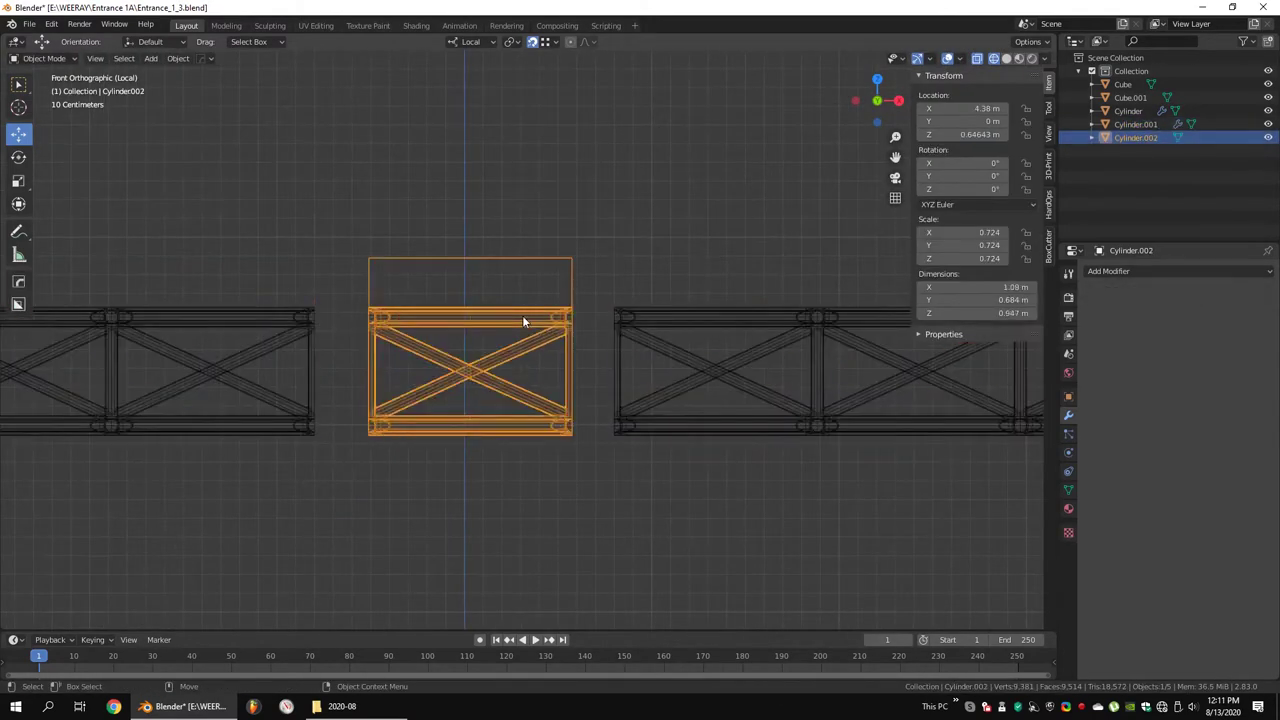
pyautogui.press('Tab')
pyautogui.press('k')
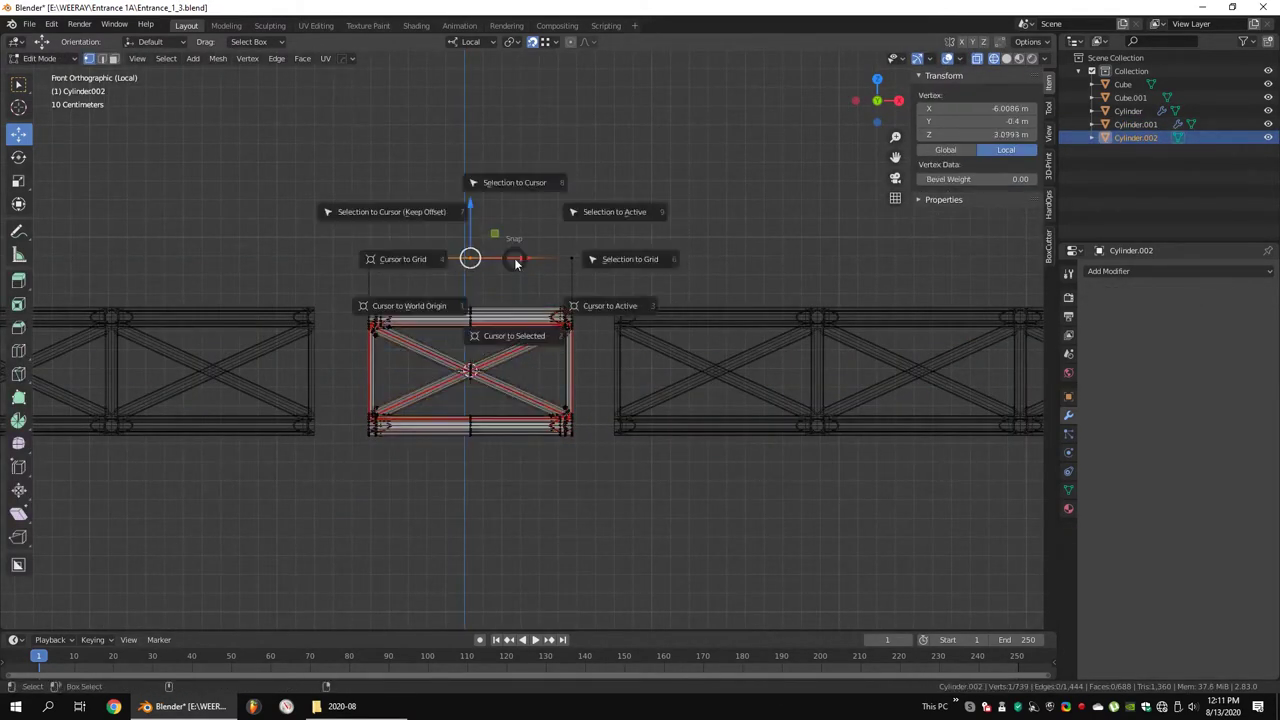
pyautogui.click(516, 263)
# Move the section's origin to the 3D cursor with Object > Set Origin > Origin to 3D Cursor
pyautogui.press('Tab')
pyautogui.click(178, 58)
pyautogui.click(335, 116)
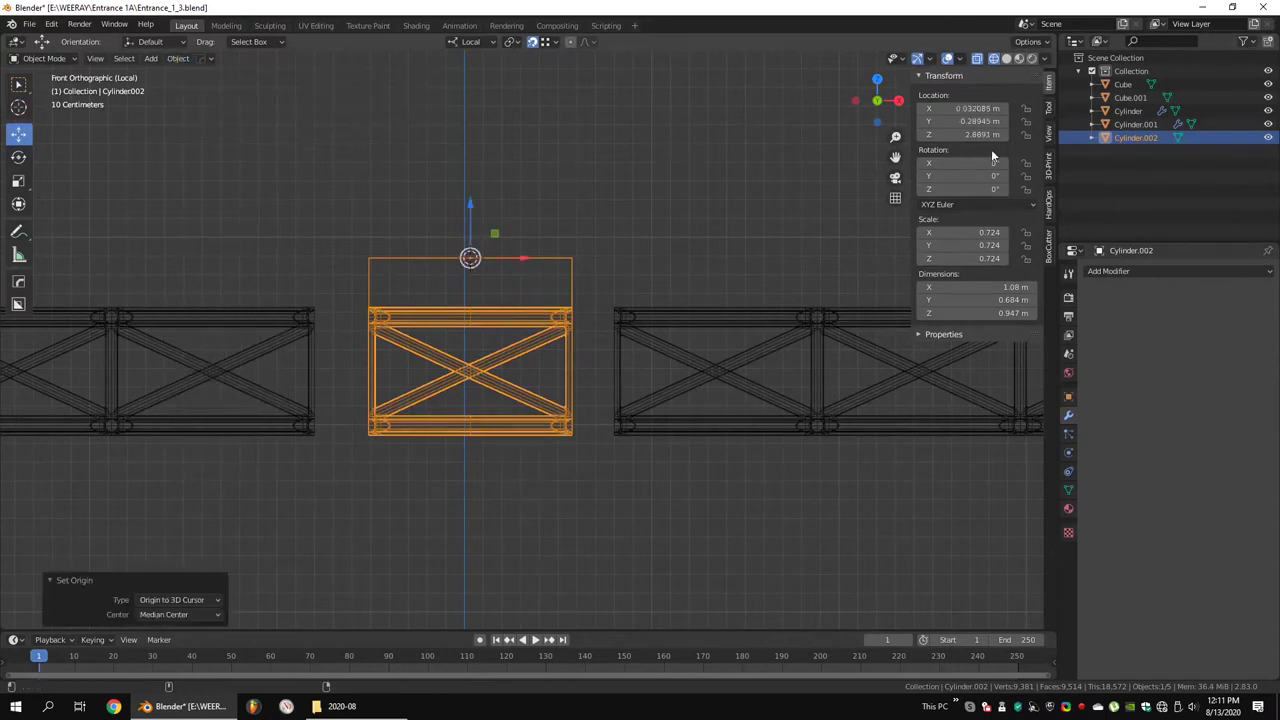
pyautogui.scroll(-5, 541, 260)
pyautogui.click(697, 350)
pyautogui.press('Tab')
# Box-select the right truss's end portion and slide it left along X against the short section
pyautogui.scroll(5, 758, 343)
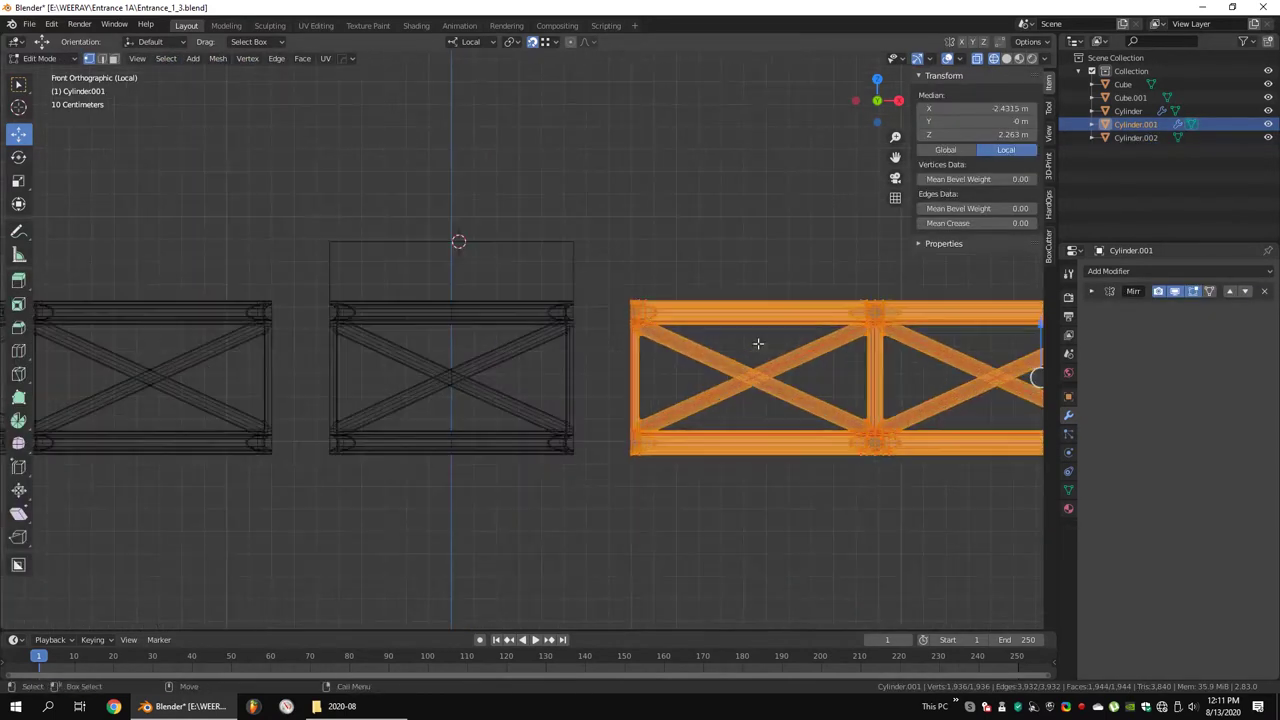
pyautogui.moveTo(859, 502); pyautogui.dragTo(877, 500)
pyautogui.moveTo(812, 378)
pyautogui.mouseDown()
pyautogui.moveTo(530, 373)
pyautogui.moveTo(690, 375)
pyautogui.moveTo(329, 306)
pyautogui.mouseUp()
pyautogui.click(1091, 291)
pyautogui.scroll(-3, 598, 310)
pyautogui.moveTo(571, 294); pyautogui.dragTo(943, 429)
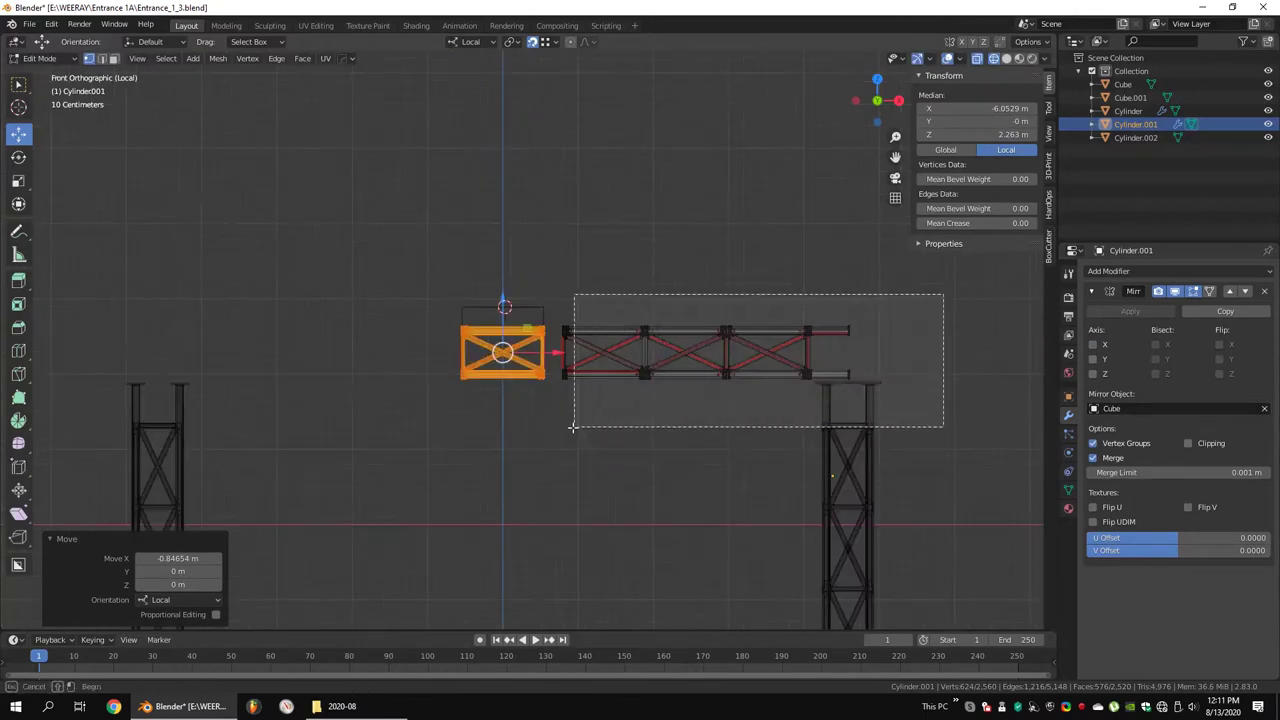
pyautogui.scroll(3, 760, 360)
pyautogui.keyDown('shift'); pyautogui.moveTo(600, 310); pyautogui.dragTo(425, 310, button='middle'); pyautogui.keyUp('shift')
pyautogui.press('g')
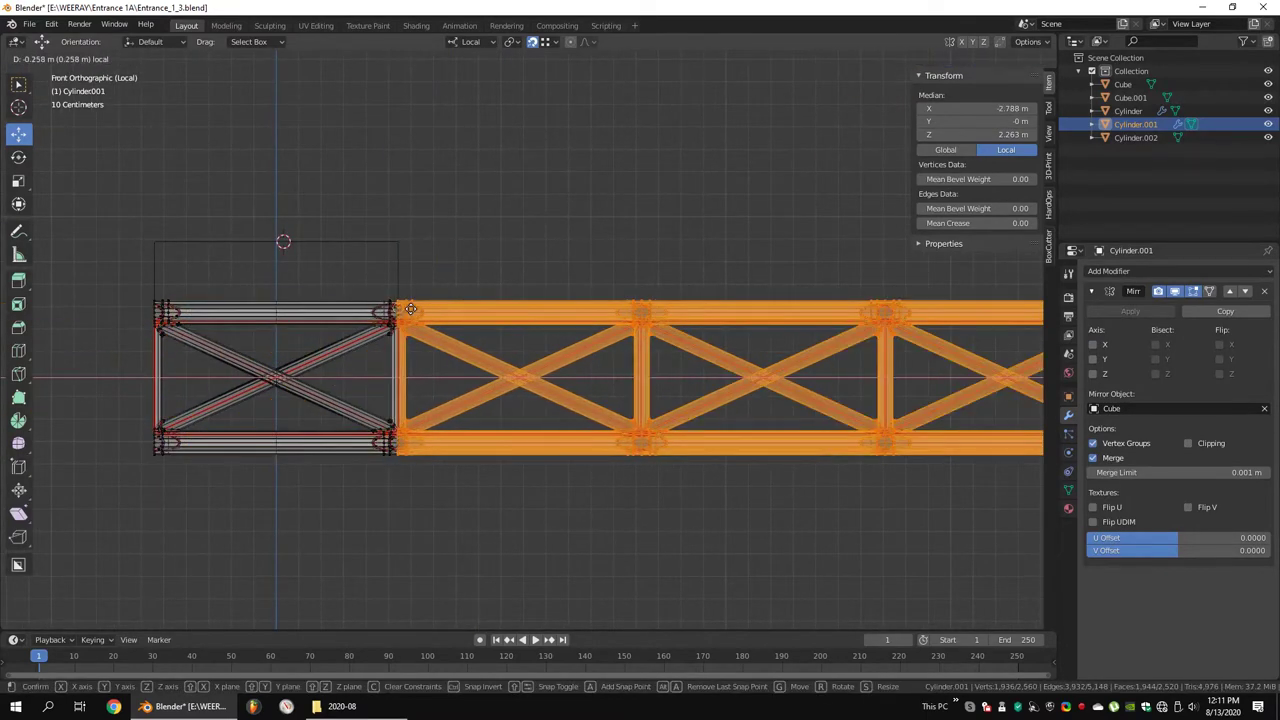
pyautogui.click(410, 310)
# Separate the selected truss part into its own object and select the new piece
pyautogui.scroll(-3, 410, 310)
pyautogui.scroll(3, 640, 370)
pyautogui.rightClick(556, 586)
pyautogui.click(657, 586)
pyautogui.press('Tab')
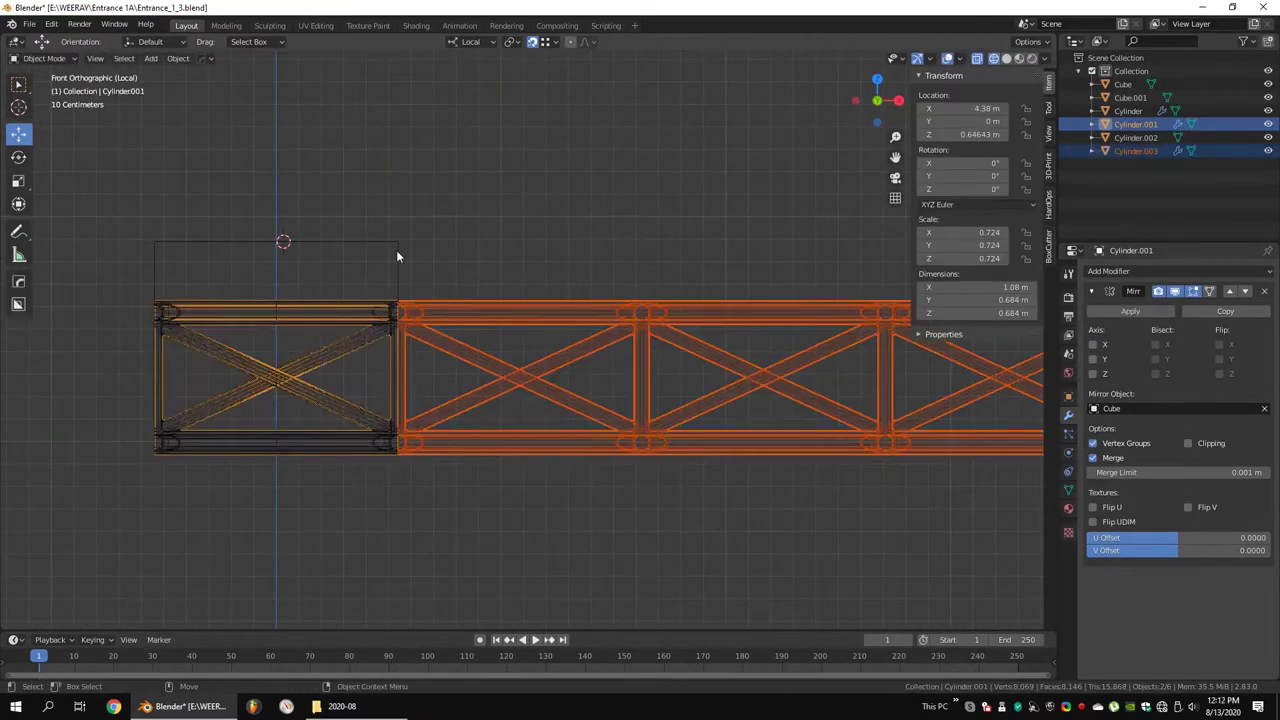
pyautogui.click(432, 322)
# Select the central short section and toggle see-through display, cancelling a trial move
pyautogui.moveTo(700, 359)
pyautogui.mouseDown(button='middle')
pyautogui.moveTo(589, 311)
pyautogui.moveTo(662, 194)
pyautogui.moveTo(569, 306)
pyautogui.moveTo(660, 330)
pyautogui.mouseUp(button='middle')
pyautogui.scroll(4, 594, 318)
pyautogui.click(569, 306)
pyautogui.press('Tab')
pyautogui.scroll(3, 690, 370)
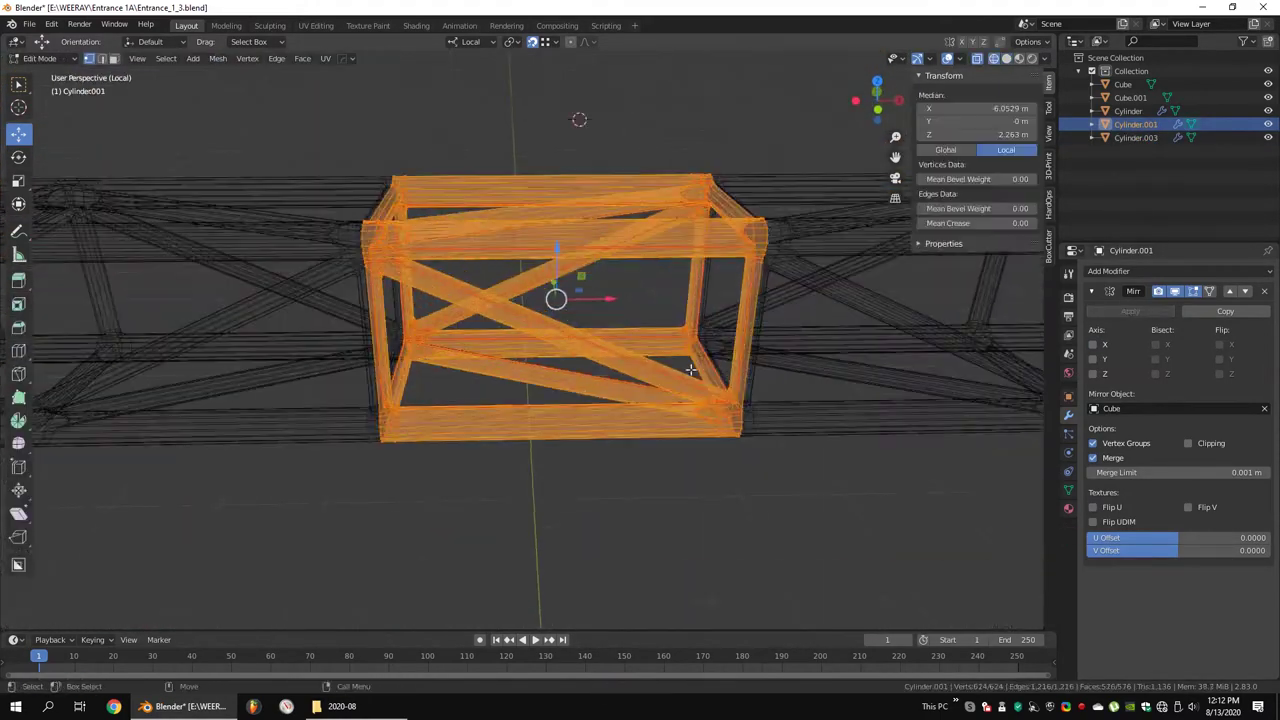
pyautogui.click(858, 537)
pyautogui.hotkey('alt', 'z')
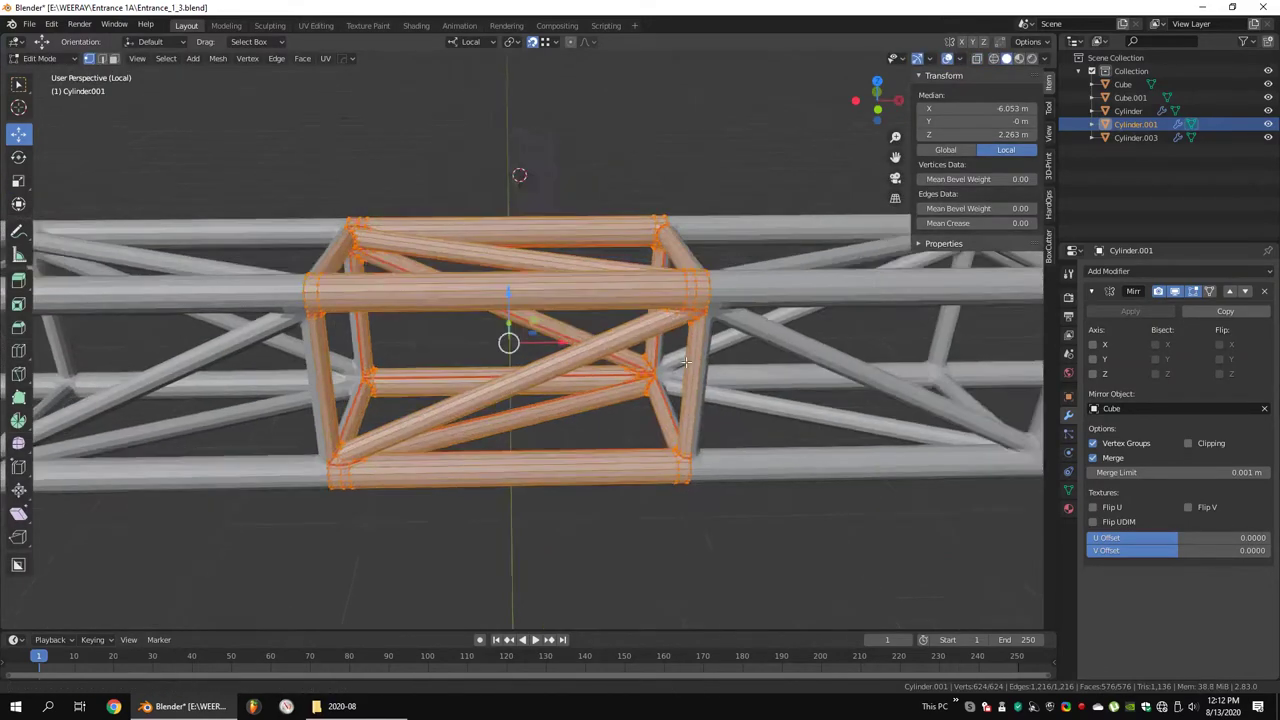
pyautogui.scroll(3, 509, 340)
pyautogui.press('g')
pyautogui.press('Escape')
pyautogui.press('Tab')
pyautogui.scroll(-3, 733, 342)
pyautogui.scroll(-2, 547, 287)
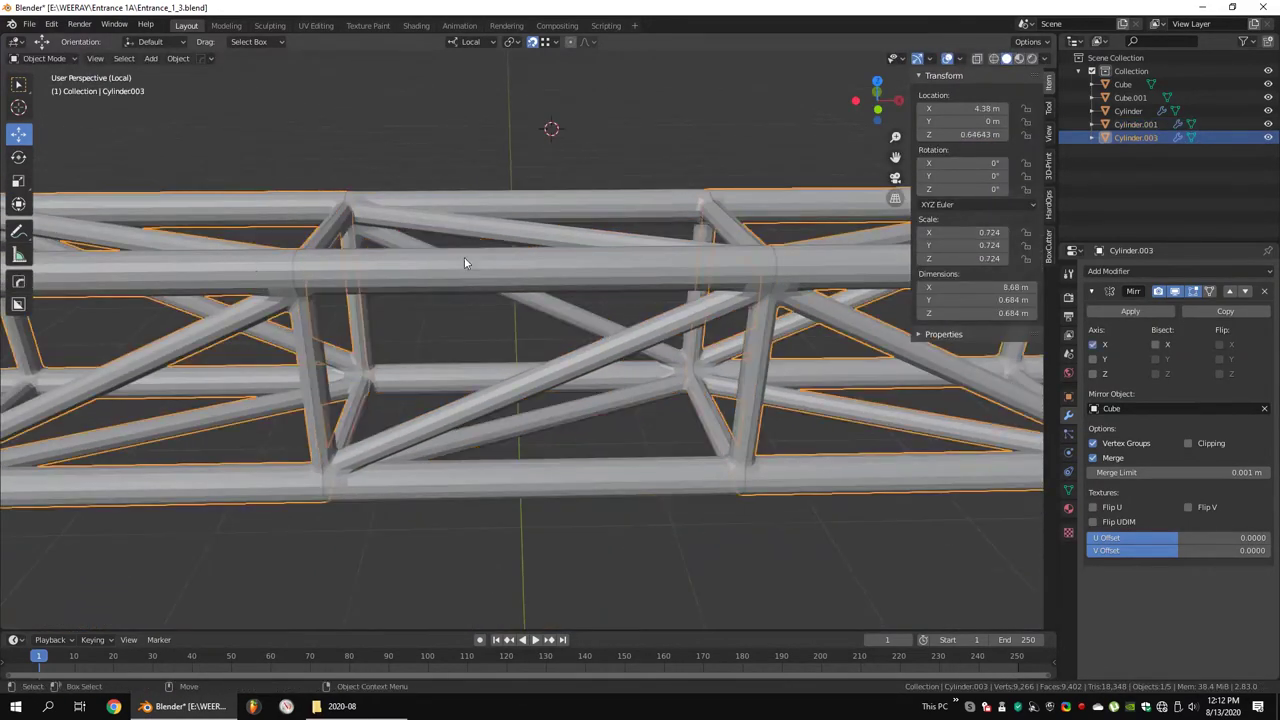
pyautogui.scroll(-3, 464, 262)
# Remove the Mirror modifier from the separated truss piece
pyautogui.keyDown('alt'); pyautogui.moveTo(581, 255); pyautogui.dragTo(568, 66, button='middle'); pyautogui.keyUp('alt')
pyautogui.hotkey('alt', 'a')
pyautogui.moveTo(630, 204)
pyautogui.keyDown('alt'); pyautogui.mouseDown(button='middle')
pyautogui.moveTo(616, 276)
pyautogui.moveTo(625, 534)
pyautogui.mouseUp(button='middle'); pyautogui.keyUp('alt')
pyautogui.moveTo(722, 336)
pyautogui.mouseDown(button='middle')
pyautogui.moveTo(672, 372)
pyautogui.moveTo(575, 325)
pyautogui.moveTo(640, 337)
pyautogui.mouseUp(button='middle')
pyautogui.click(1264, 291)
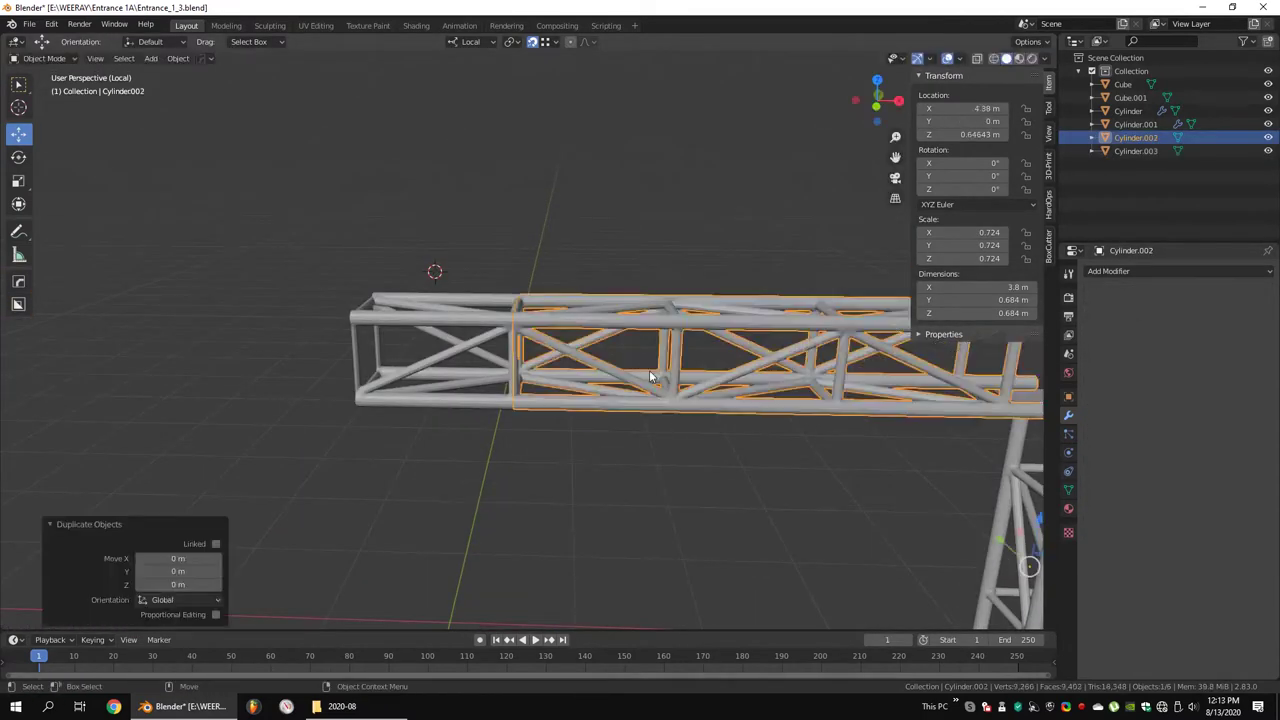
# Rotate the truss piece 180° and place it in line with the beam
pyautogui.press('Tab')
pyautogui.scroll(-5, 650, 377)
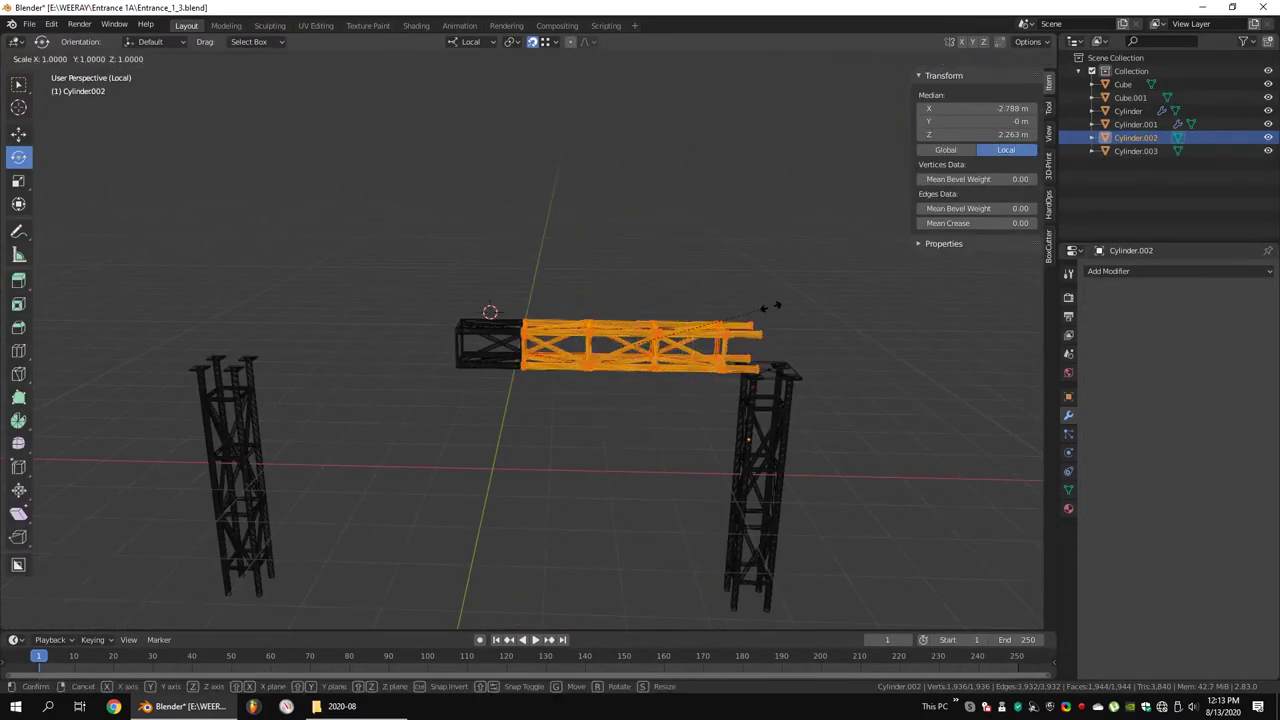
pyautogui.write('180')
pyautogui.press('Return')
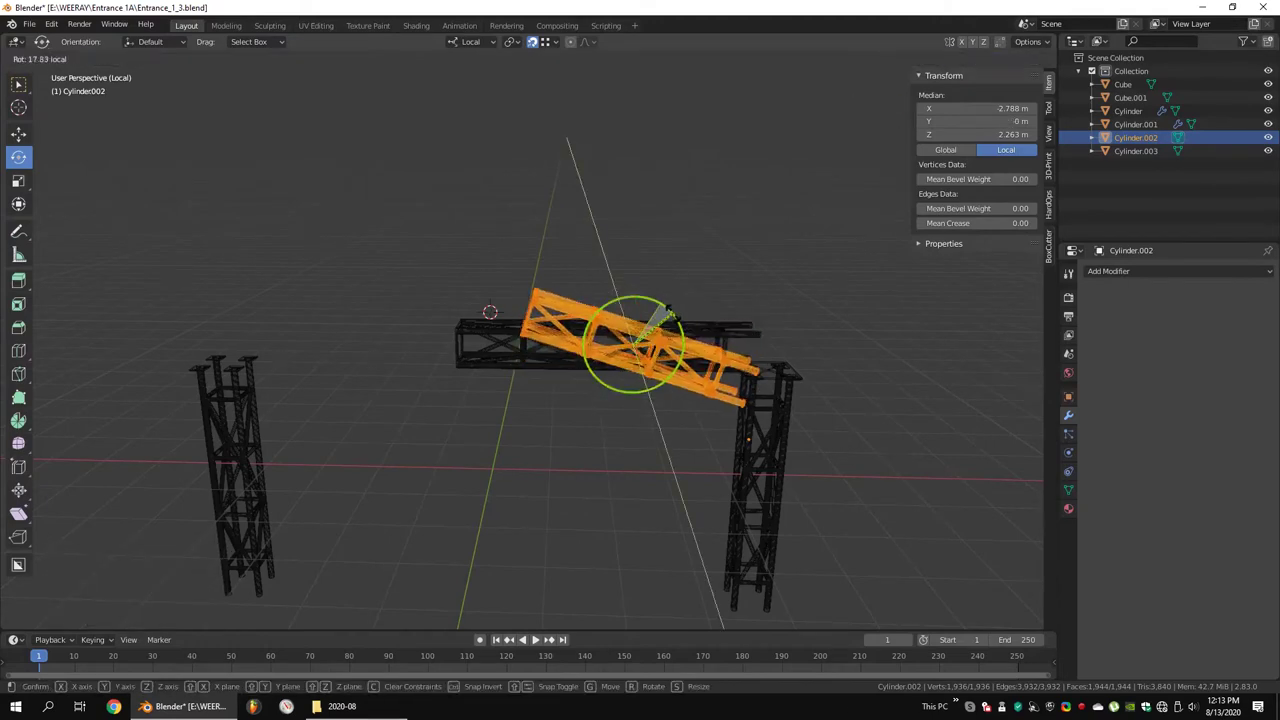
pyautogui.scroll(5, 400, 311)
pyautogui.click(429, 277)
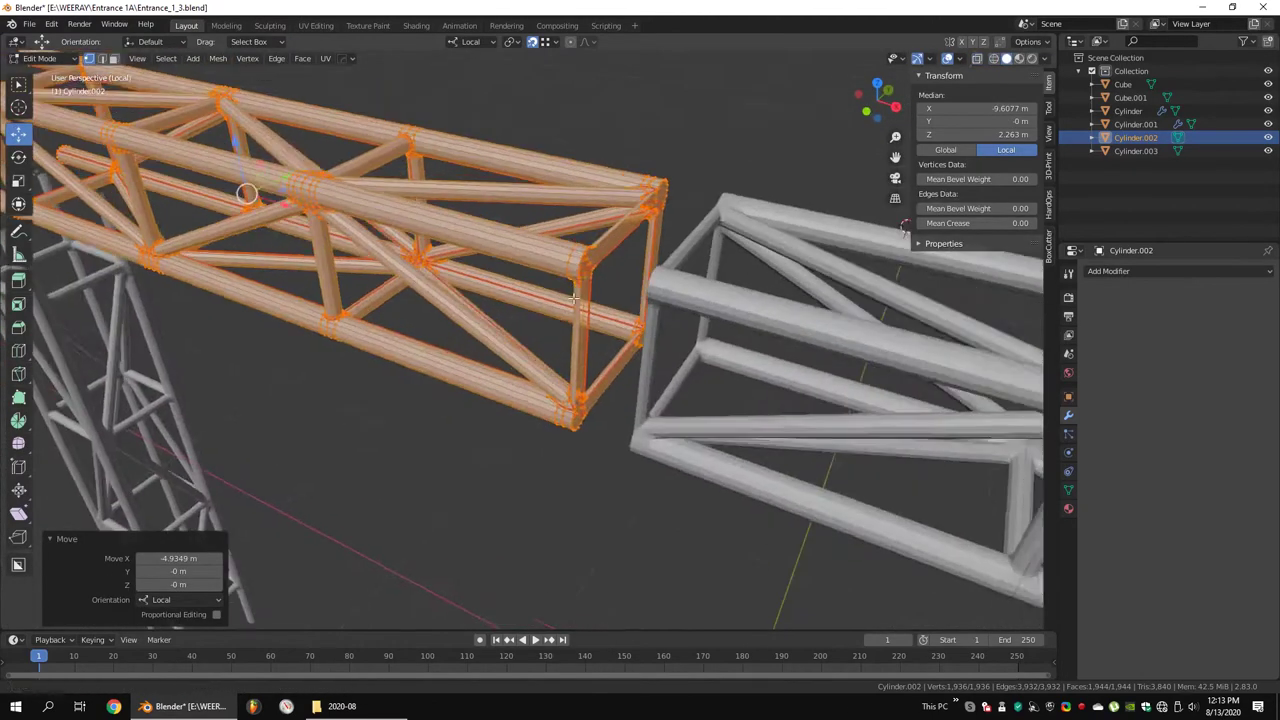
pyautogui.moveTo(429, 277); pyautogui.dragTo(694, 332, button='middle')
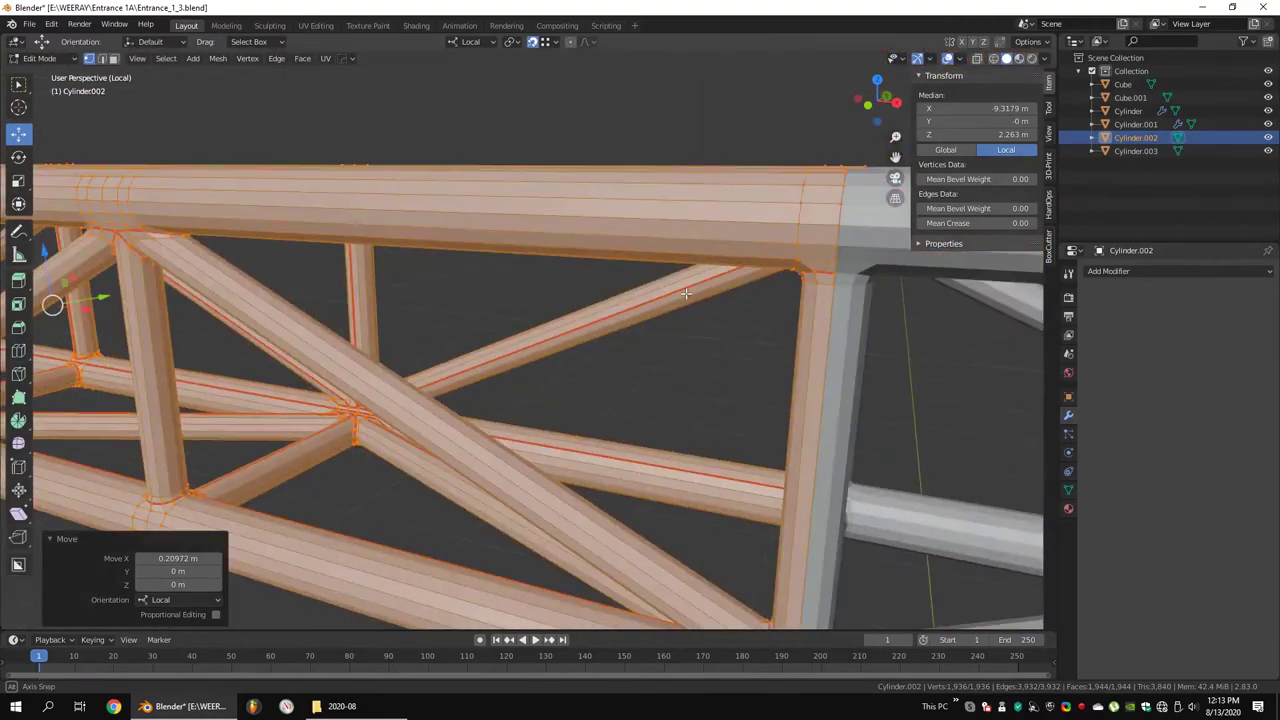
pyautogui.scroll(-5, 694, 332)
# From the front view, select the central section and box-select one end of its mesh
pyautogui.press('Tab')
pyautogui.click(688, 268)
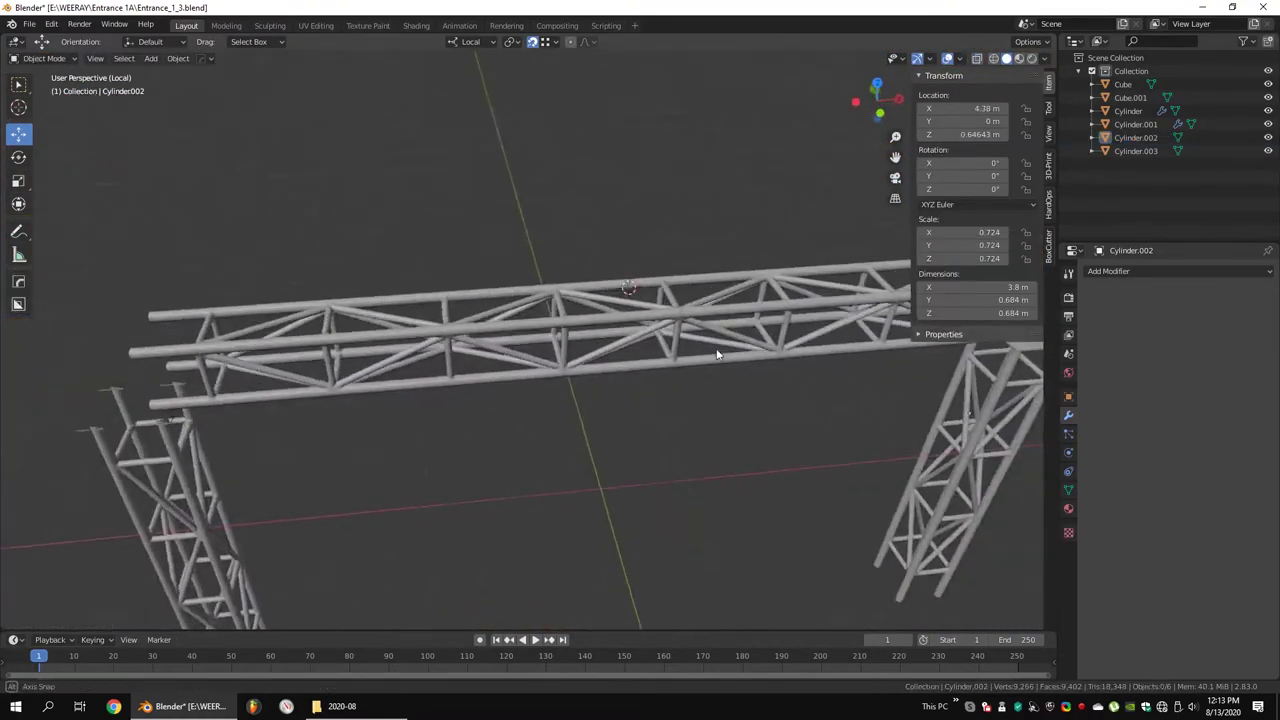
pyautogui.moveTo(688, 268); pyautogui.dragTo(720, 322, button='middle')
pyautogui.press('KP_1')
pyautogui.click(644, 316)
pyautogui.scroll(3, 644, 316)
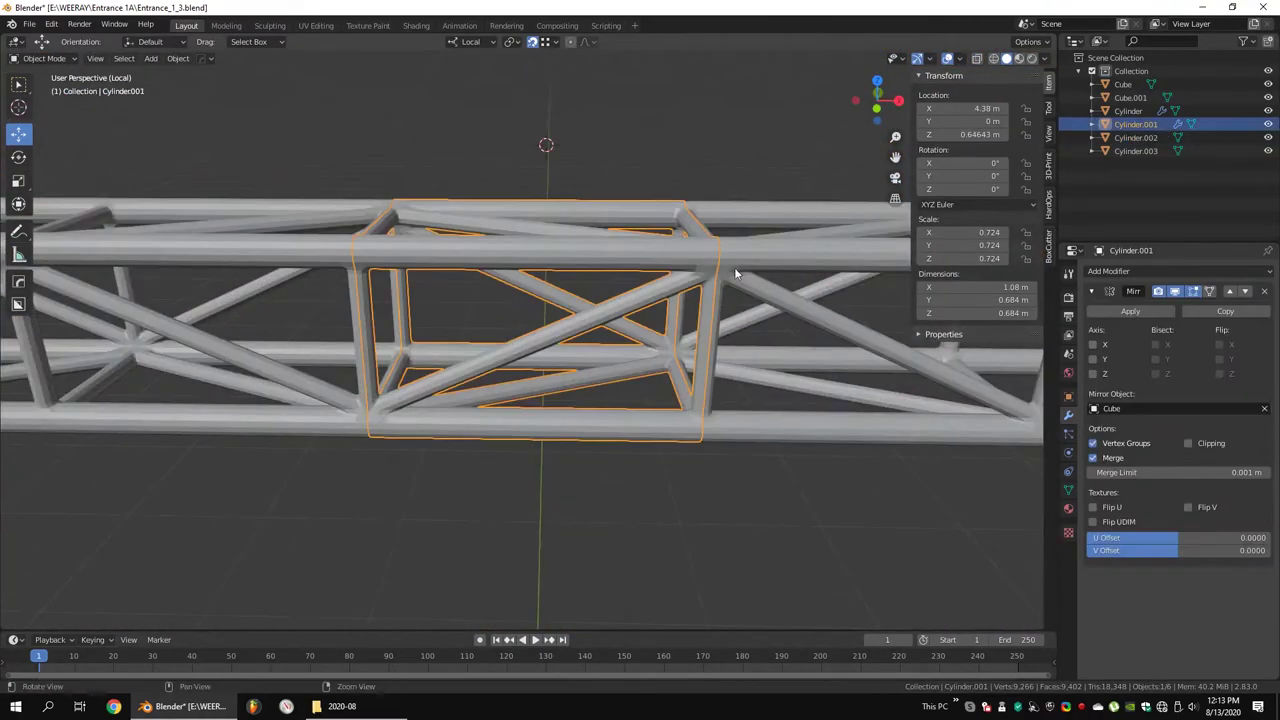
pyautogui.scroll(2, 568, 273)
pyautogui.press('Tab')
pyautogui.press('b')
pyautogui.moveTo(709, 491); pyautogui.dragTo(710, 491)
pyautogui.moveTo(710, 491); pyautogui.dragTo(394, 508, button='middle')
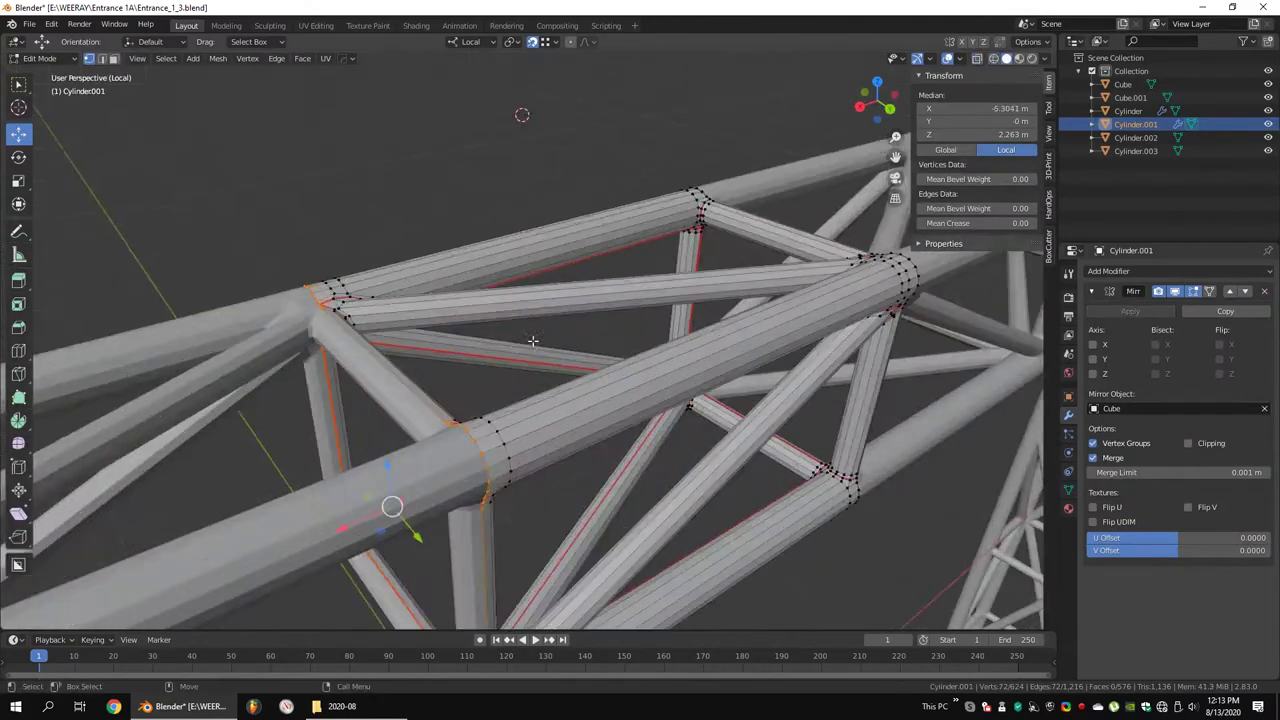
pyautogui.rightClick(592, 286)
# Return to a front view with solid display and select the left truss piece
pyautogui.keyDown('alt'); pyautogui.moveTo(484, 261); pyautogui.dragTo(273, 181, button='middle'); pyautogui.keyUp('alt')
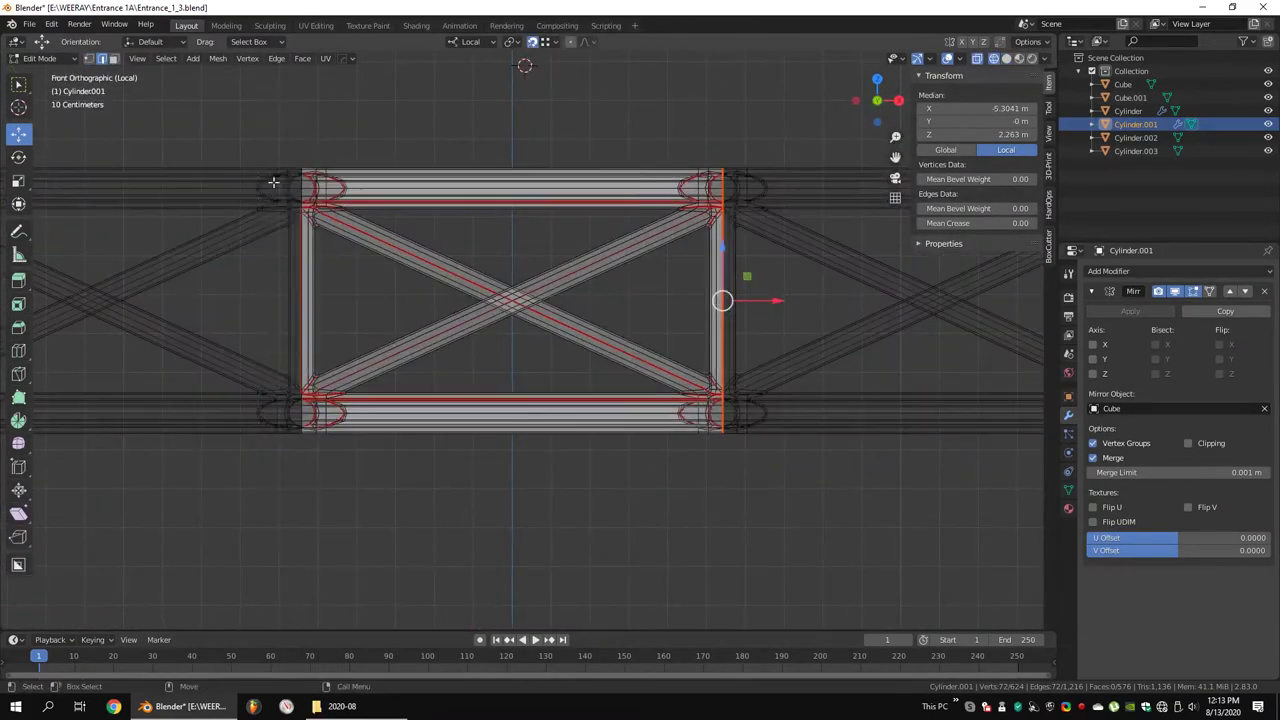
pyautogui.hotkey('alt', 'z')
pyautogui.moveTo(481, 302)
pyautogui.mouseDown(button='middle')
pyautogui.moveTo(724, 344)
pyautogui.moveTo(600, 330)
pyautogui.mouseUp(button='middle')
pyautogui.press('Tab')
pyautogui.scroll(-5, 600, 330)
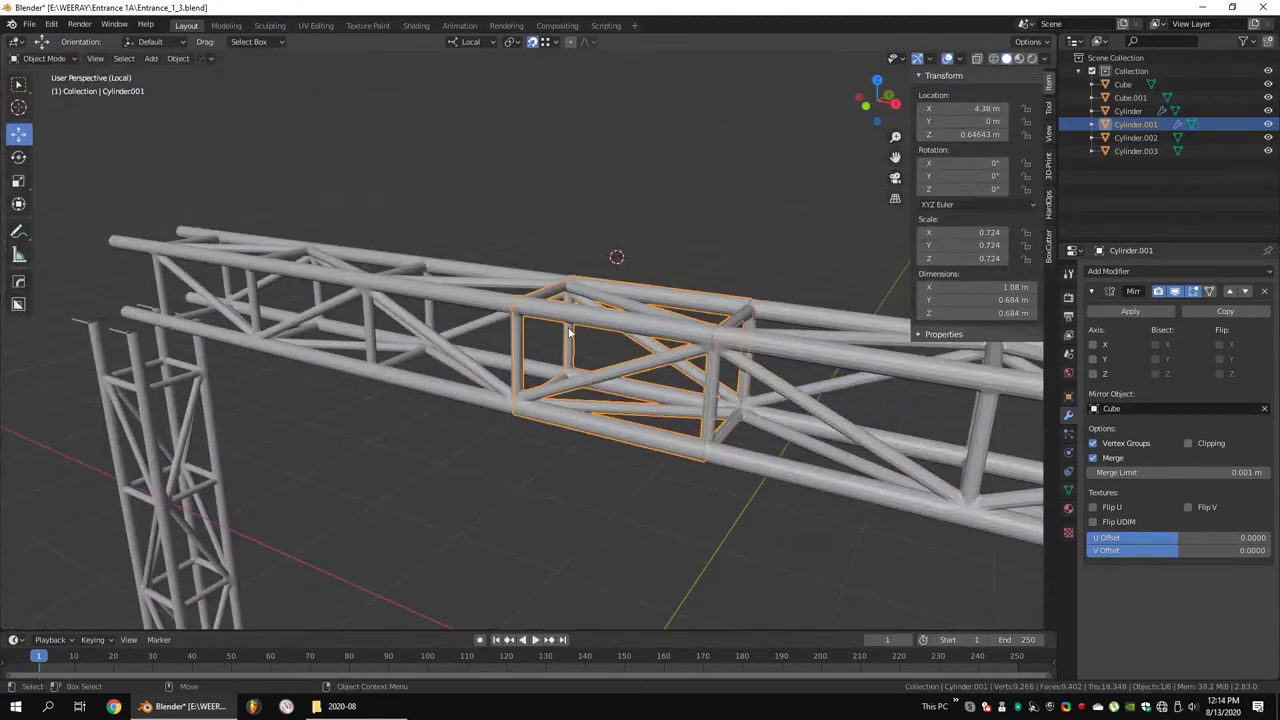
pyautogui.scroll(3, 599, 323)
pyautogui.scroll(-2, 719, 318)
pyautogui.keyDown('shift'); pyautogui.click(719, 318); pyautogui.keyUp('shift')
# Remove the central section's Mirror modifier and join all truss pieces into one object
pyautogui.keyDown('shift'); pyautogui.click(466, 314); pyautogui.keyUp('shift')
pyautogui.keyDown('shift'); pyautogui.click(626, 328); pyautogui.keyUp('shift')
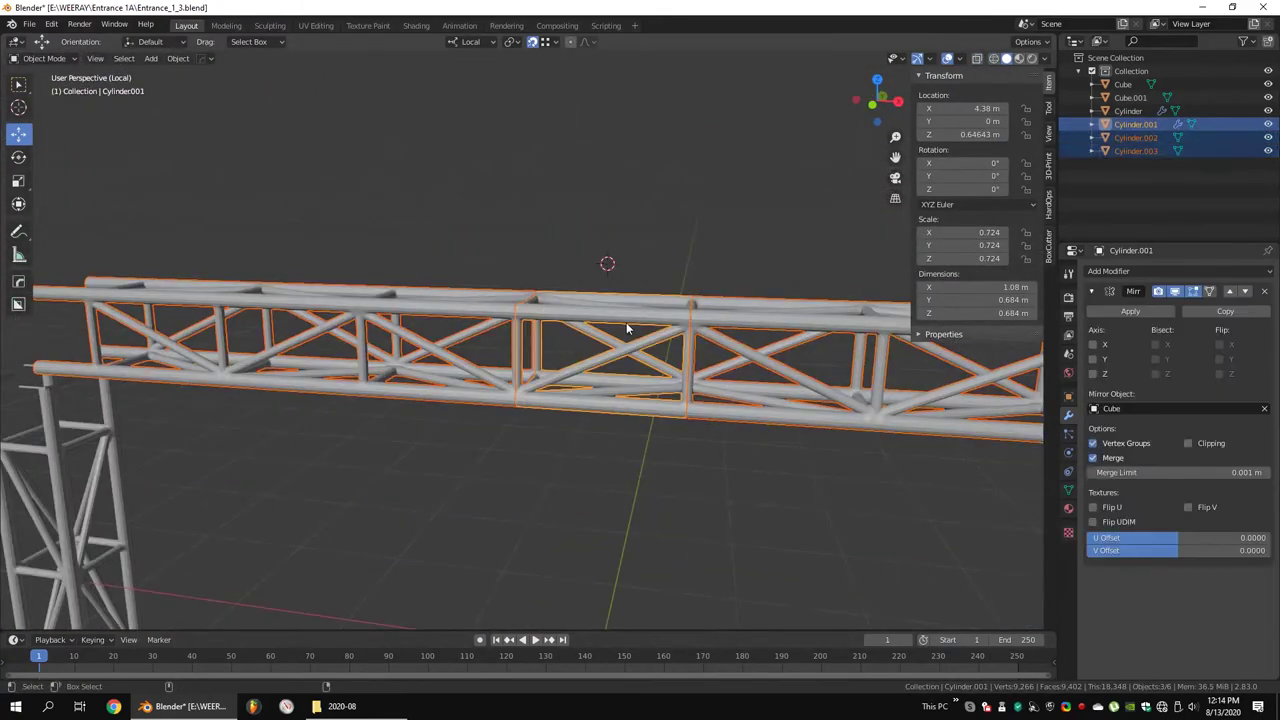
pyautogui.click(1264, 291)
pyautogui.keyDown('shift'); pyautogui.click(733, 321); pyautogui.keyUp('shift')
pyautogui.hotkey('ctrl', 'j')
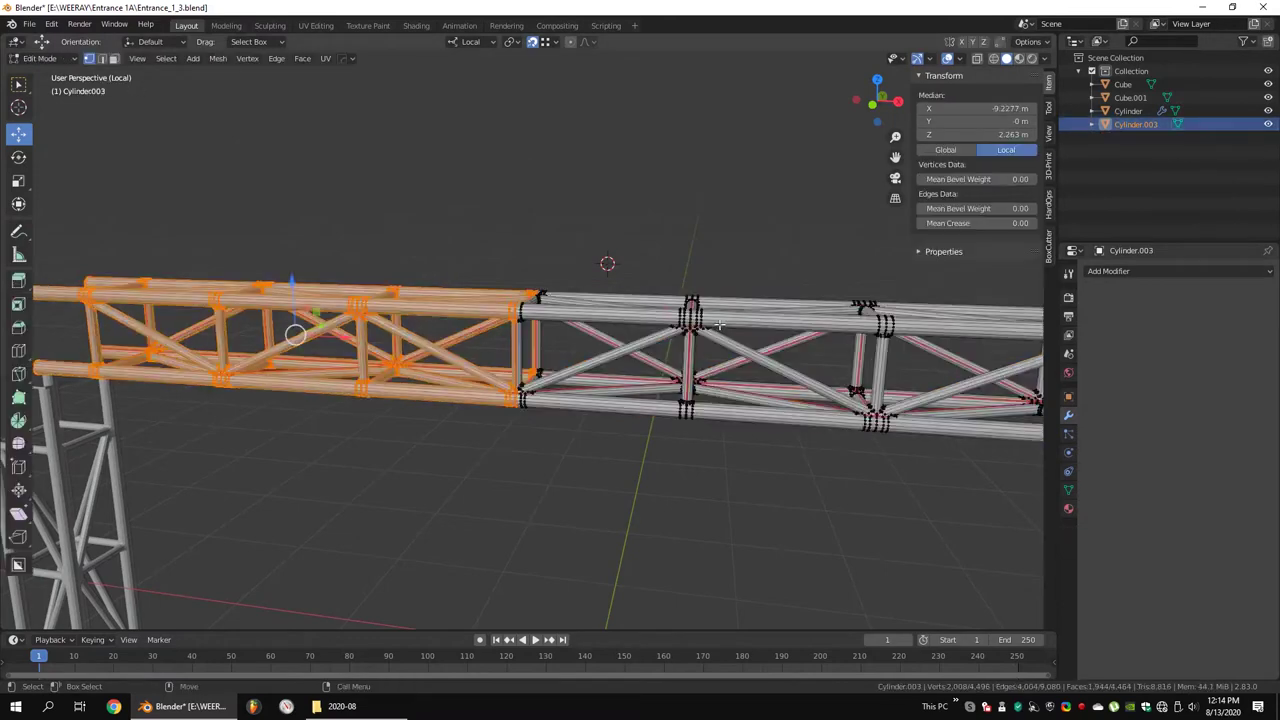
# Select all of the joined truss and merge its 144 duplicate vertices by distance
pyautogui.press('Tab')
pyautogui.click(818, 316)
pyautogui.scroll(-3, 780, 322)
pyautogui.press('a')
pyautogui.press('q')
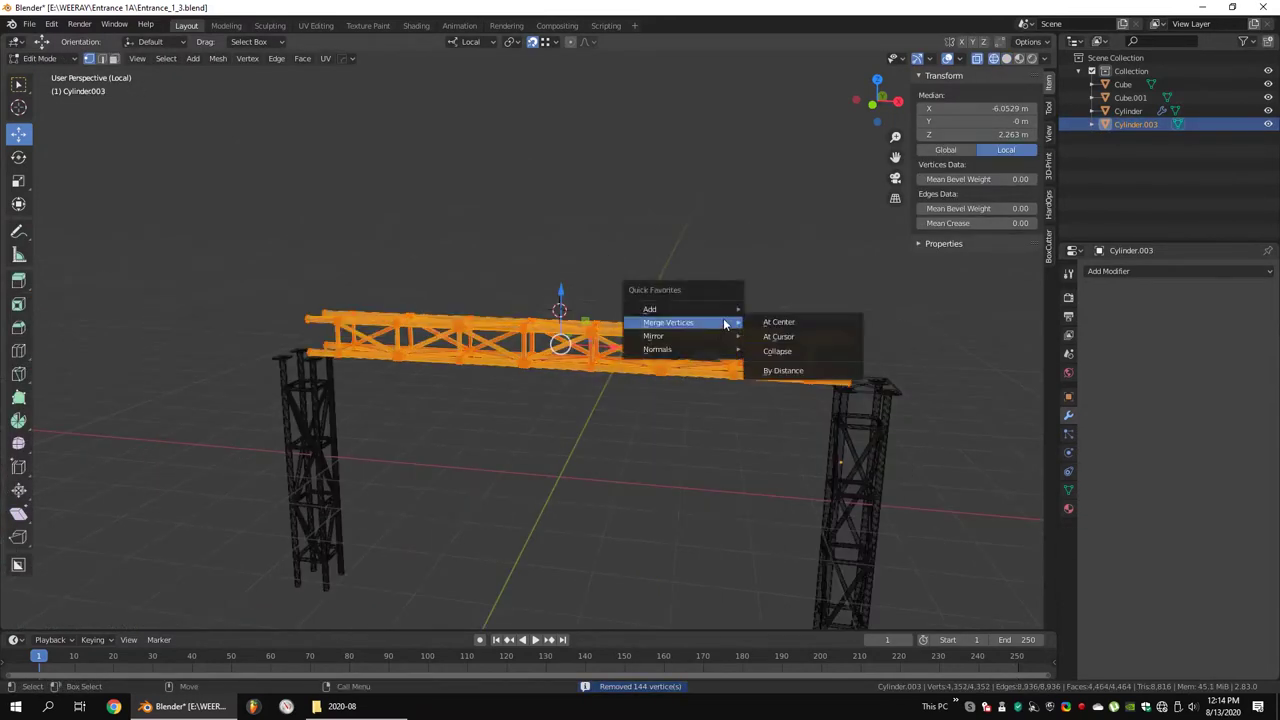
# Inspect the truss UVs in the UV Editing workspace, then return to Layout and deselect
pyautogui.click(315, 25)
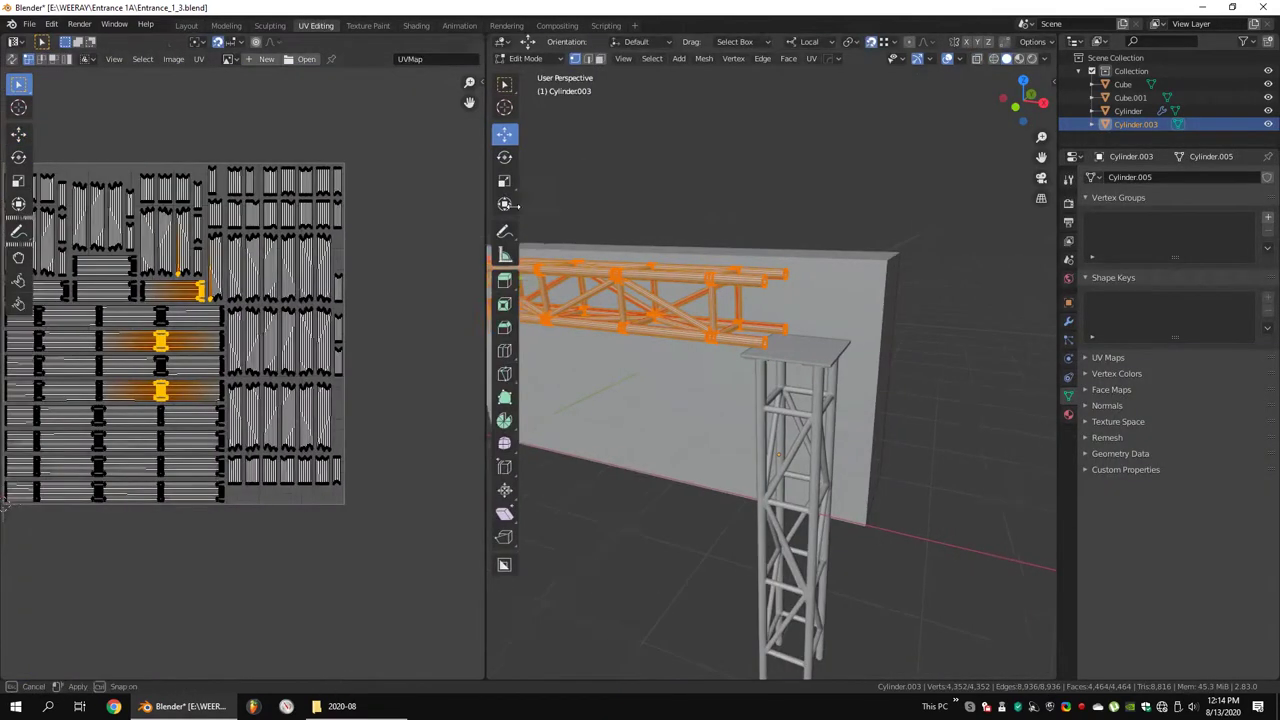
pyautogui.moveTo(440, 300); pyautogui.dragTo(754, 300)
pyautogui.scroll(4, 222, 280)
pyautogui.scroll(-2, 222, 280)
pyautogui.scroll(-2, 222, 280)
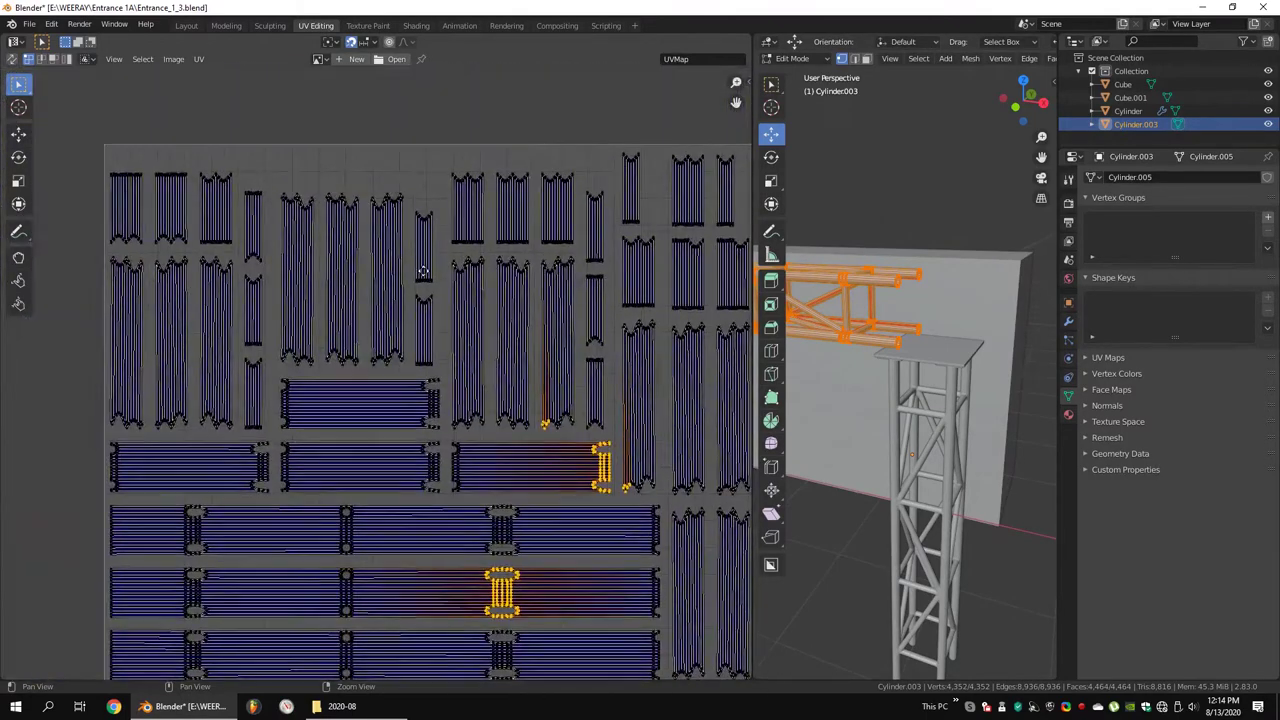
pyautogui.scroll(-1, 222, 280)
pyautogui.click(186, 25)
pyautogui.click(726, 290)
pyautogui.moveTo(726, 290)
pyautogui.mouseDown(button='middle')
pyautogui.moveTo(598, 224)
pyautogui.moveTo(585, 312)
pyautogui.mouseUp(button='middle')
pyautogui.scroll(3, 585, 312)
# Add a cube and flatten it into a thin plate capping the truss end over the leg
pyautogui.press('q')
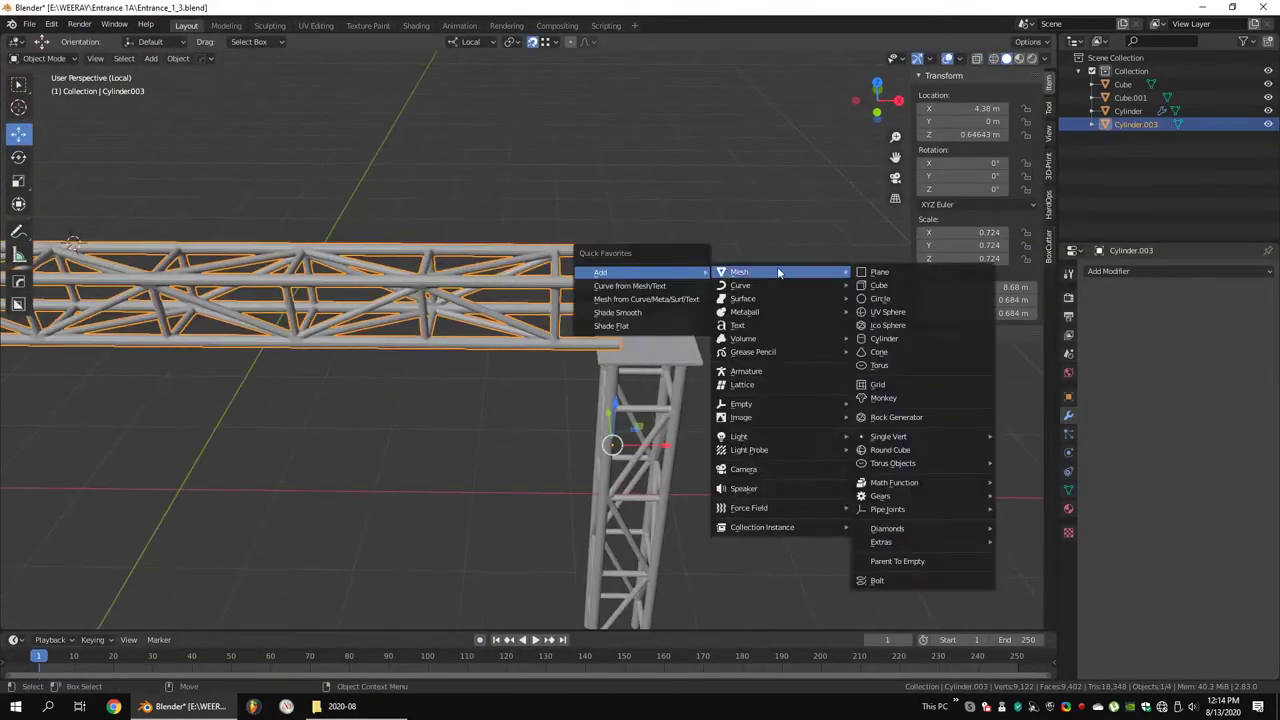
pyautogui.click(876, 286)
pyautogui.press('KP_1')
pyautogui.press('Tab')
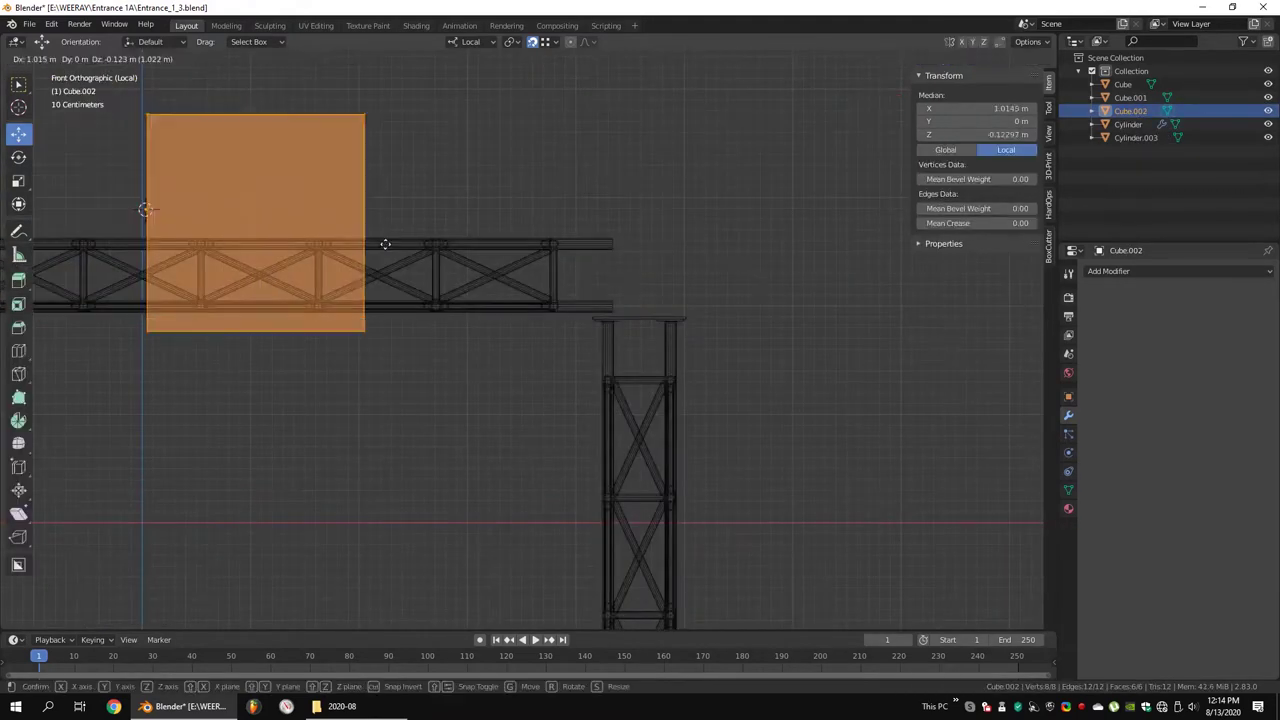
pyautogui.press('g')
pyautogui.scroll(2, 600, 300)
pyautogui.moveTo(862, 427); pyautogui.dragTo(360, 490)
pyautogui.press('g')
pyautogui.press('z')
pyautogui.press('z')
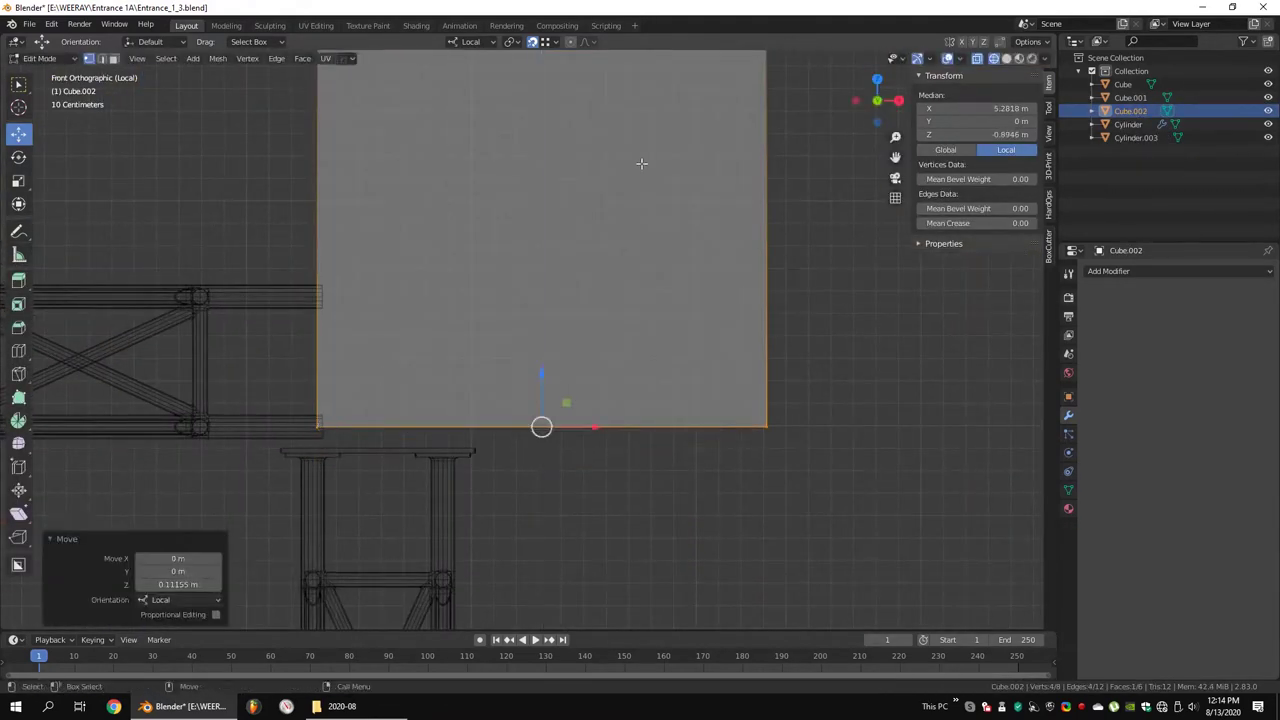
pyautogui.scroll(-2, 641, 163)
pyautogui.press('g')
pyautogui.press('z')
pyautogui.press('z')
pyautogui.click(462, 310)
pyautogui.click(456, 360)
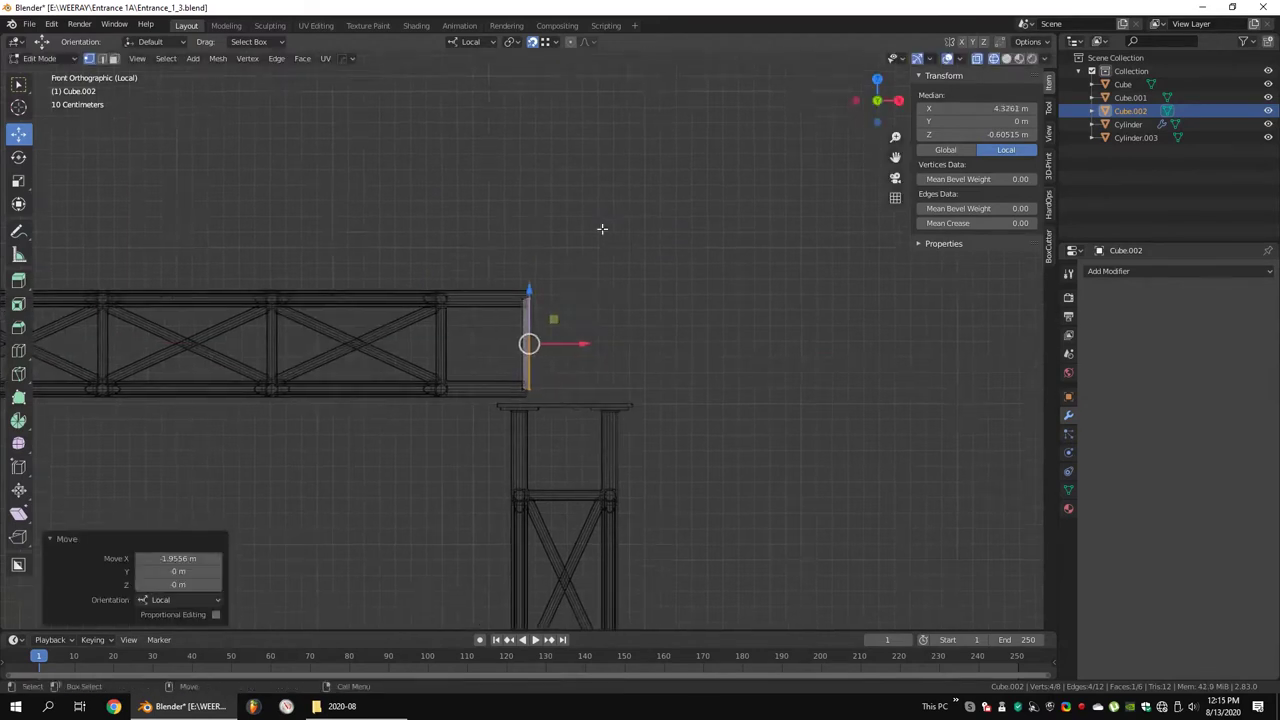
pyautogui.press('Tab')
# Check the plate from front and right views, then start Save As for Entrance_1_4.blend
pyautogui.moveTo(771, 389)
pyautogui.mouseDown(button='middle')
pyautogui.moveTo(671, 423)
pyautogui.moveTo(569, 380)
pyautogui.mouseUp(button='middle')
pyautogui.press('Tab')
pyautogui.press('b')
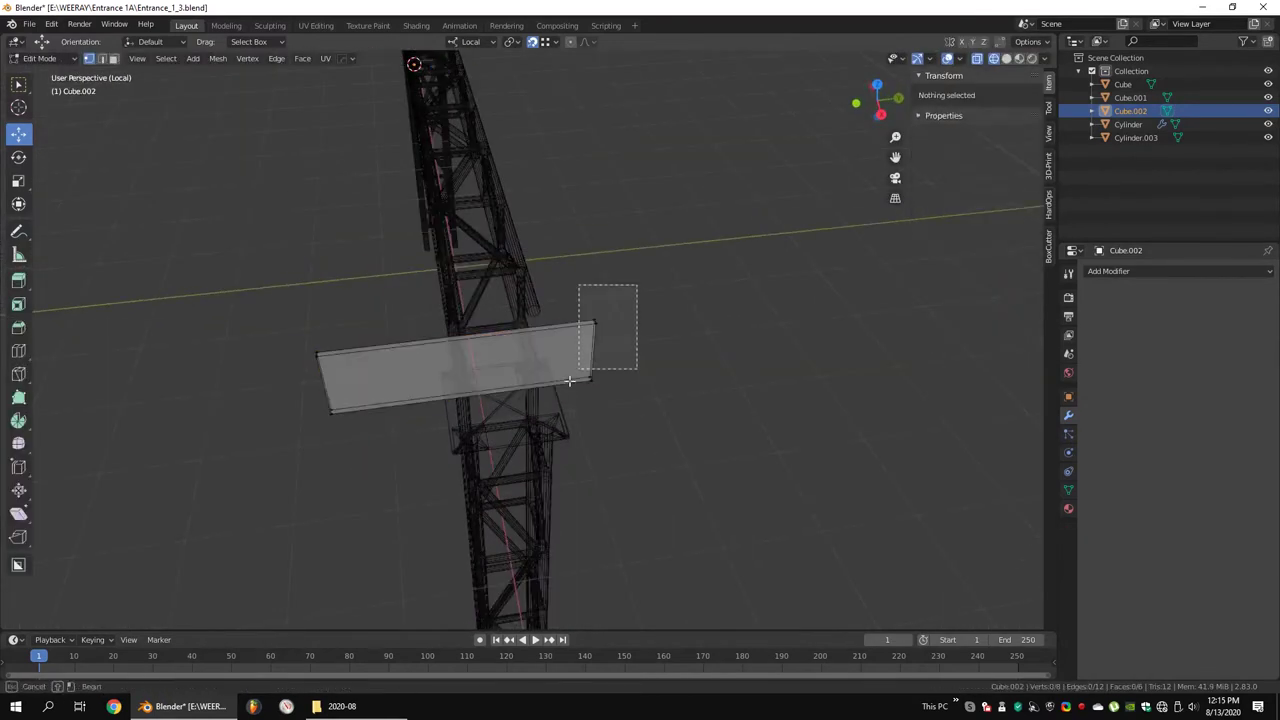
pyautogui.moveTo(401, 333); pyautogui.dragTo(373, 356, button='middle')
pyautogui.press('KP_3')
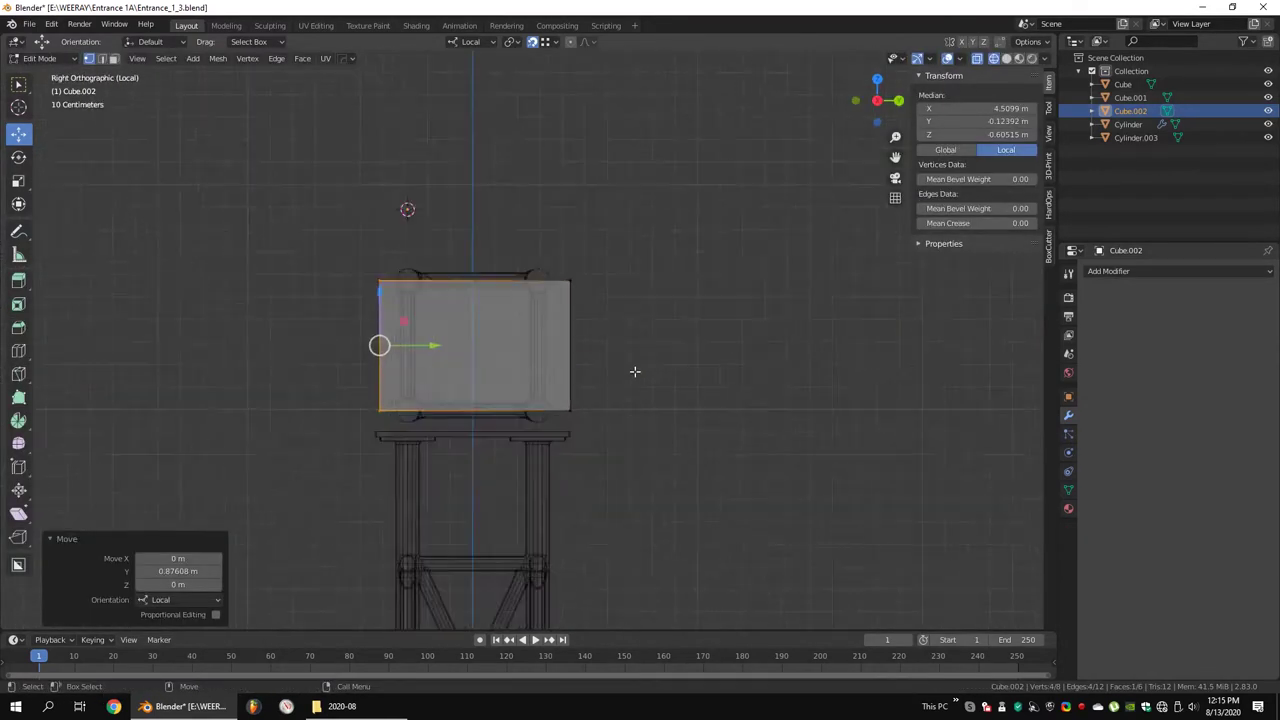
pyautogui.scroll(2, 386, 403)
pyautogui.moveTo(656, 348)
pyautogui.mouseDown(button='middle')
pyautogui.moveTo(634, 394)
pyautogui.moveTo(781, 401)
pyautogui.mouseUp(button='middle')
pyautogui.press('Tab')
pyautogui.click(50, 125)
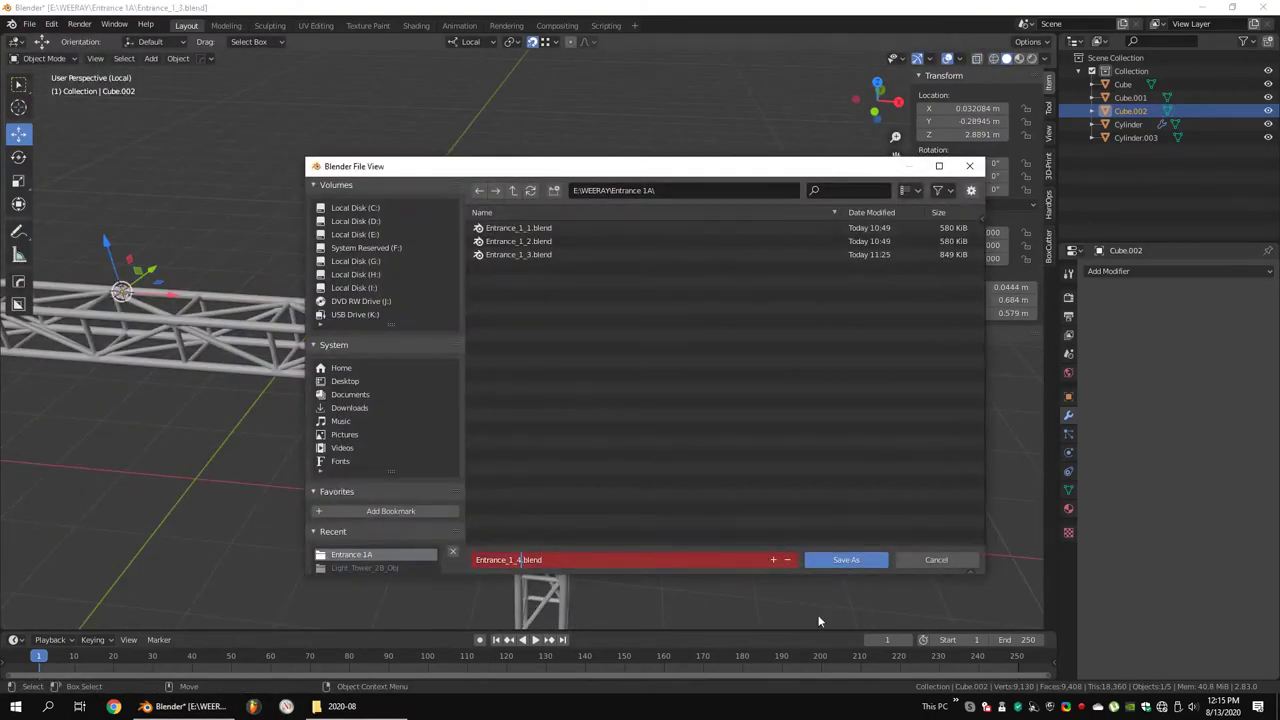
# Save as Entrance_1_4.blend, then move the top slab and column caps so they meet flush
pyautogui.click(865, 560)
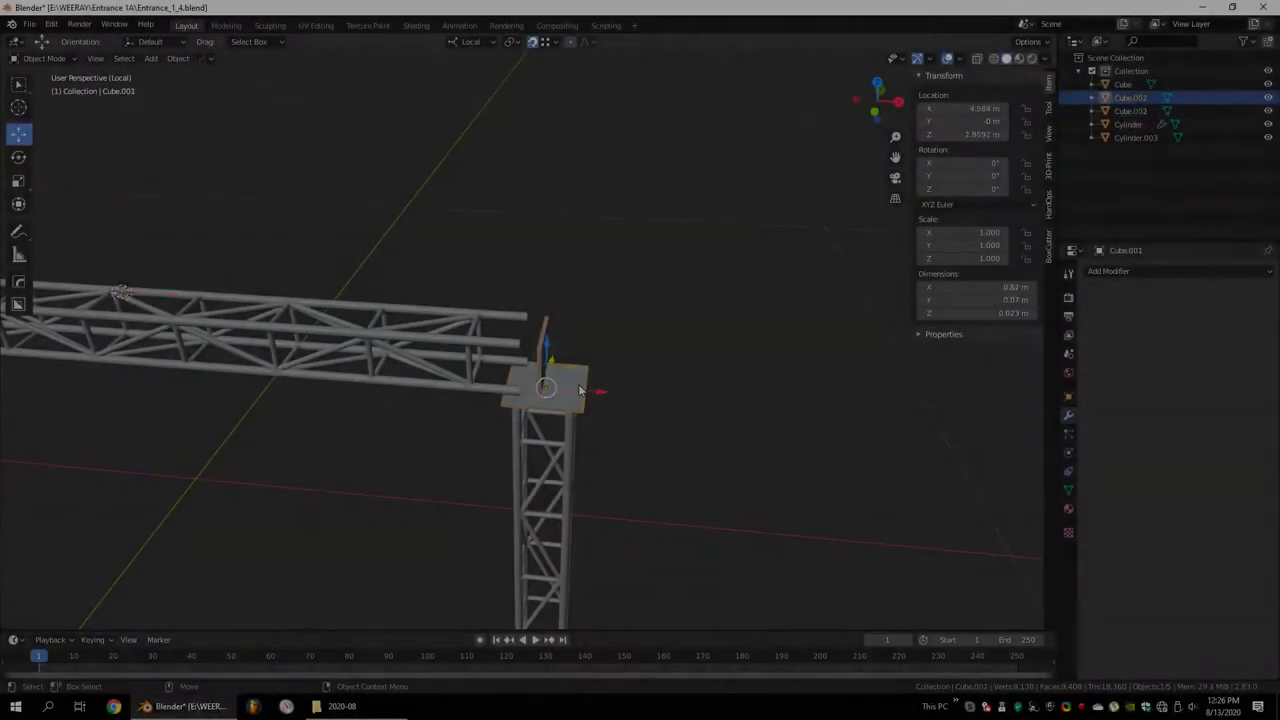
pyautogui.scroll(8, 600, 391)
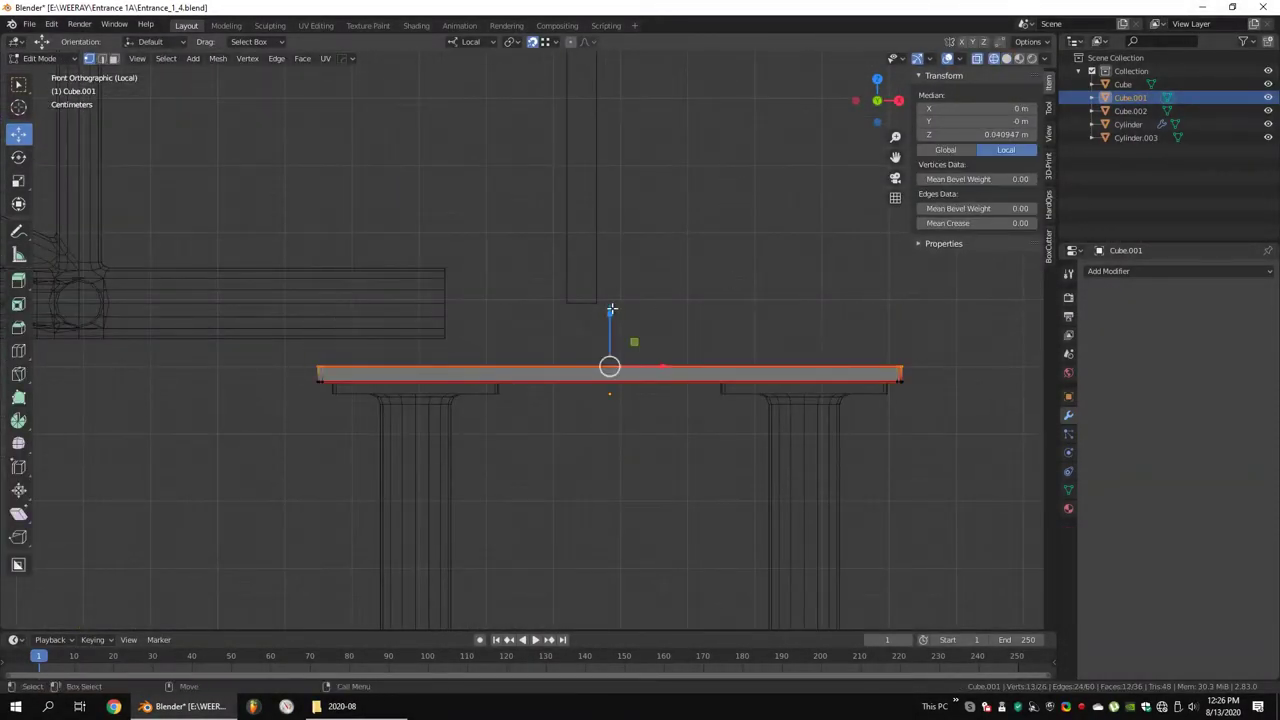
pyautogui.click(623, 297)
pyautogui.click(491, 400)
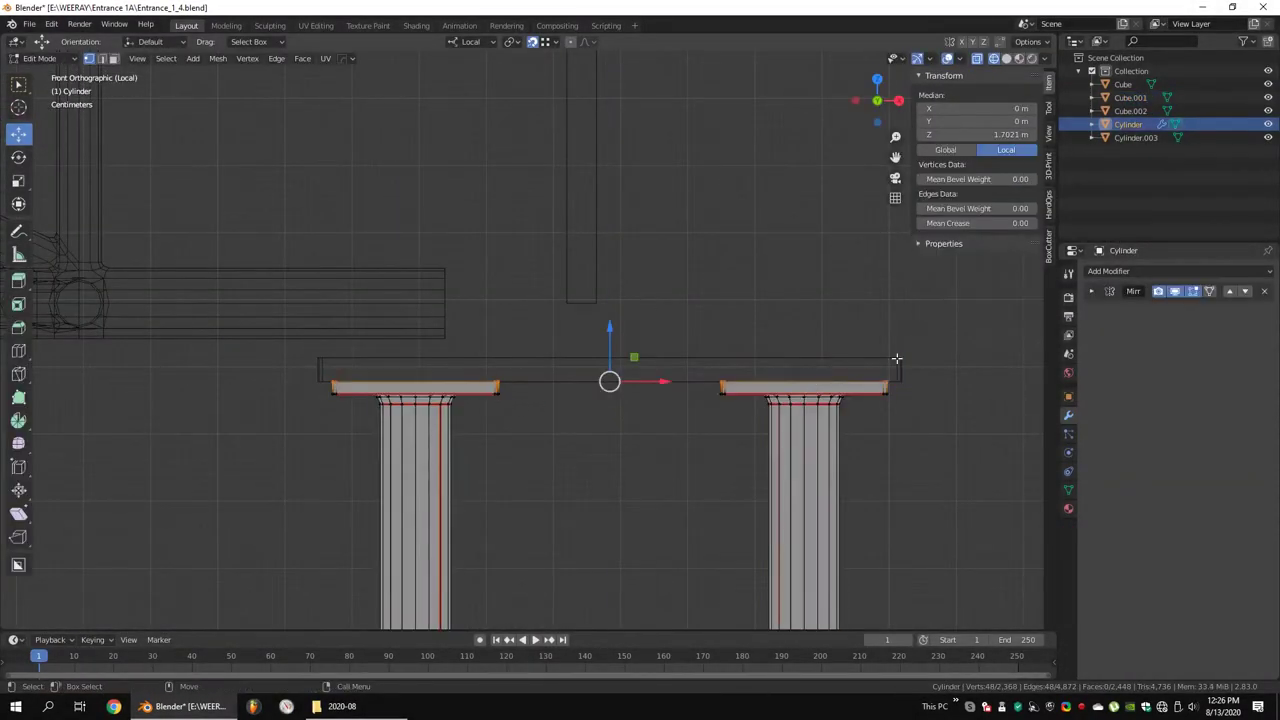
pyautogui.press('l')
pyautogui.click(620, 330)
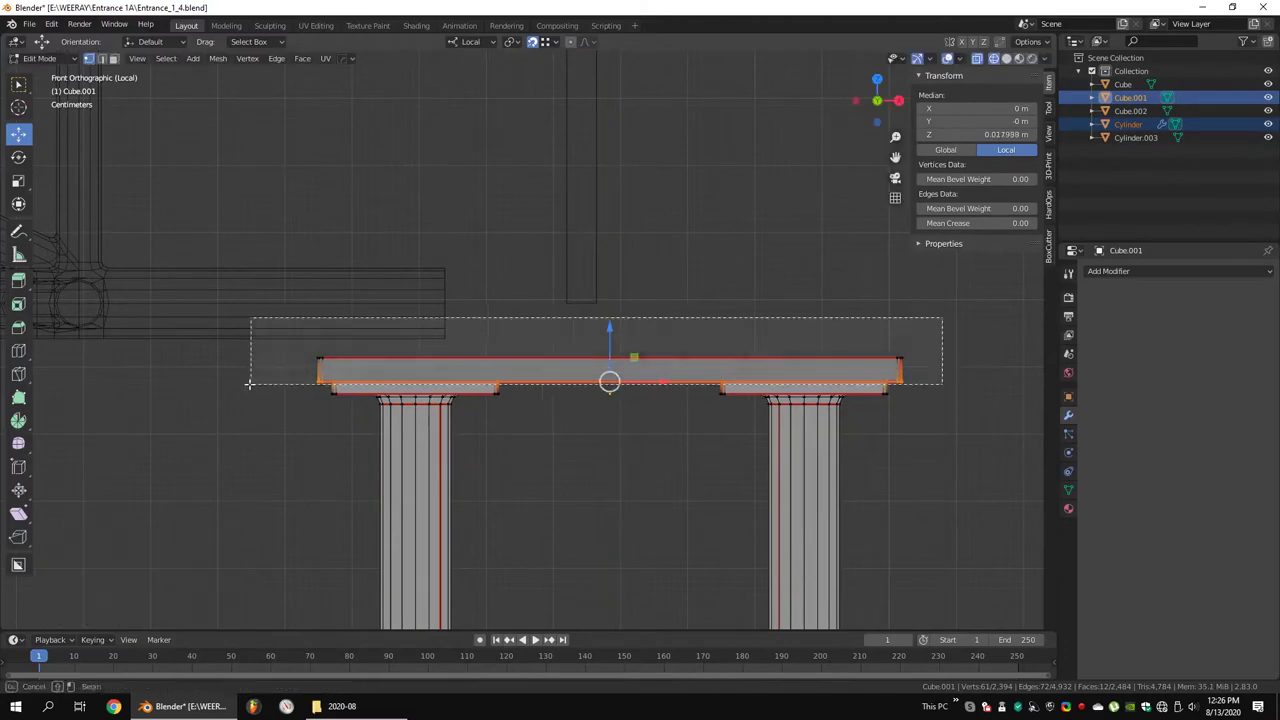
pyautogui.press('Tab')
# Inspect the columns from the front, then select the thin vertical plate for mesh editing
pyautogui.scroll(-3, 557, 291)
pyautogui.moveTo(557, 291)
pyautogui.mouseDown(button='middle')
pyautogui.moveTo(578, 260)
pyautogui.moveTo(534, 335)
pyautogui.mouseUp(button='middle')
pyautogui.press('KP_1')
pyautogui.press('Tab')
pyautogui.scroll(2, 776, 369)
pyautogui.press('l')
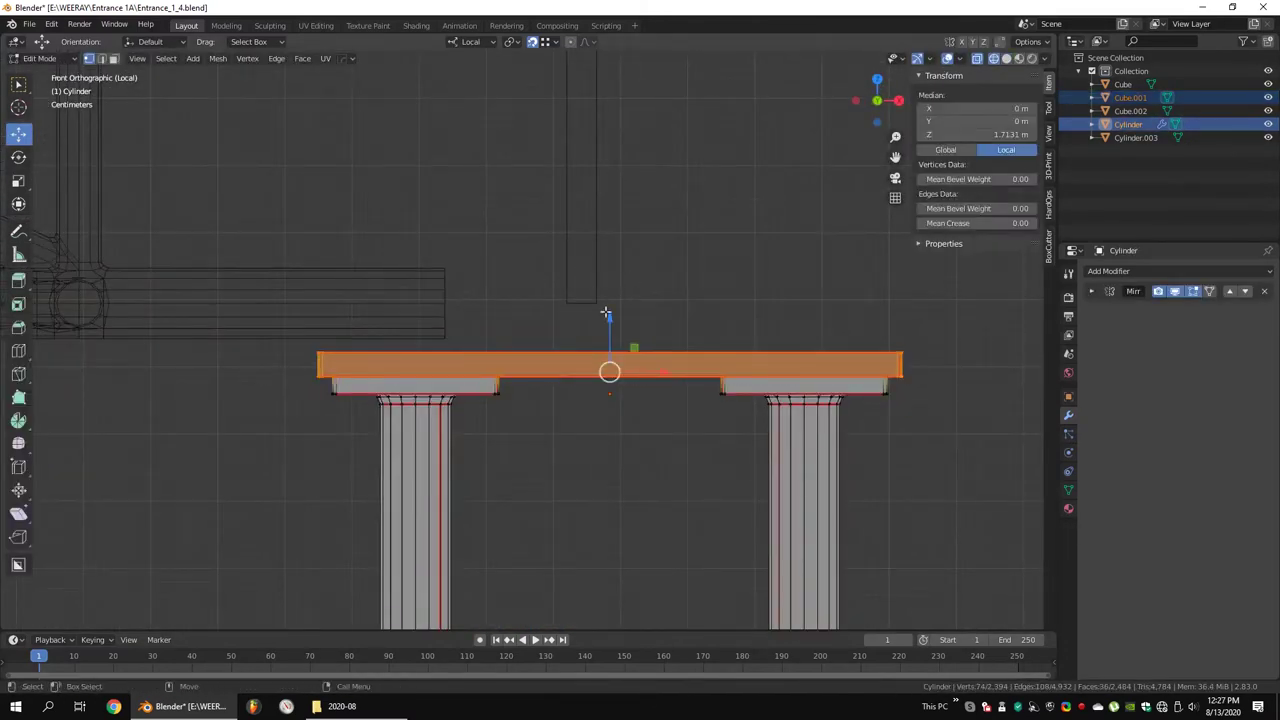
pyautogui.press('Tab')
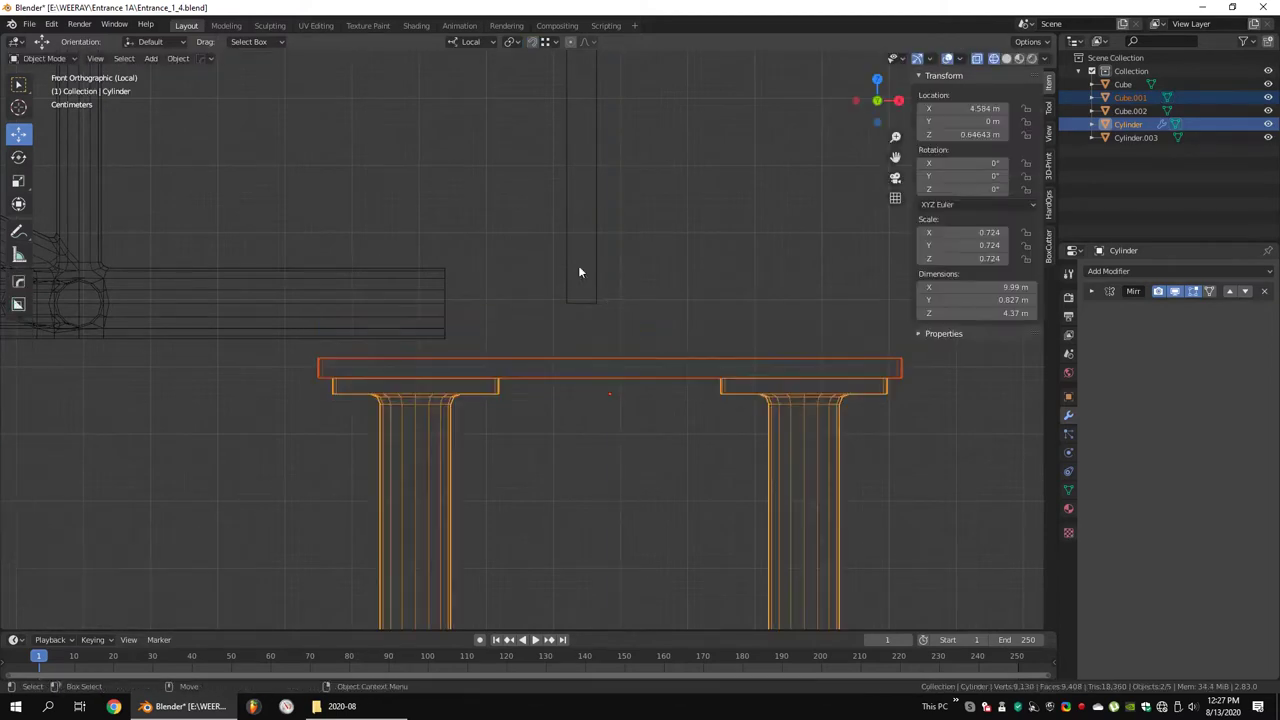
pyautogui.click(578, 268)
pyautogui.scroll(-4, 578, 268)
pyautogui.press('Tab')
pyautogui.scroll(2, 575, 320)
# Extrude the bar's ends and widen them sideways into I-beam flanges
pyautogui.rightClick(585, 312)
pyautogui.click(579, 160)
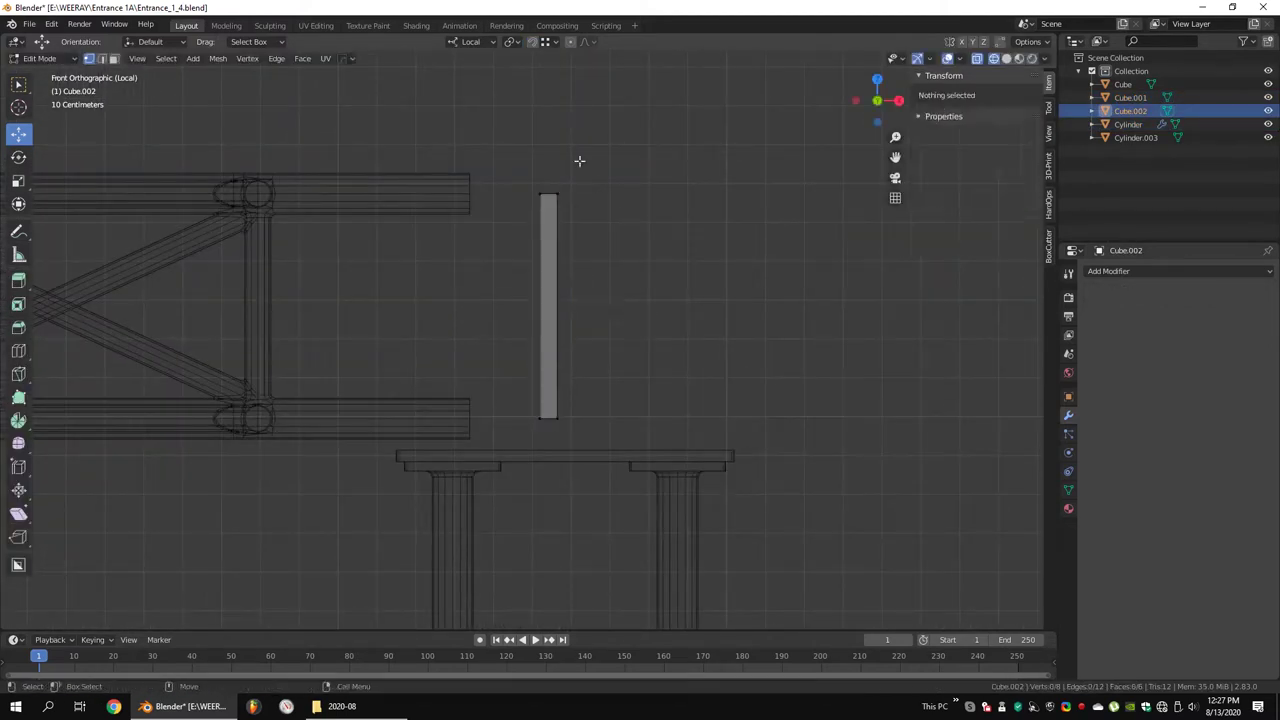
pyautogui.press('e')
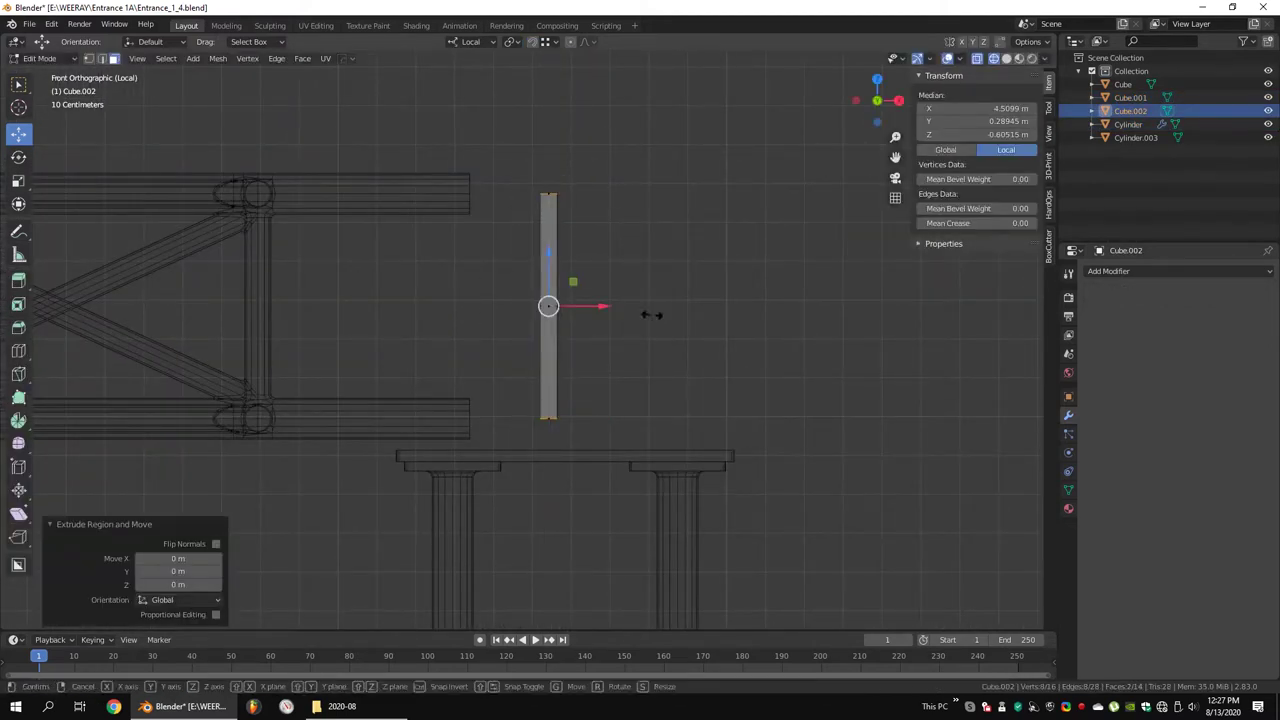
pyautogui.moveTo(585, 163); pyautogui.dragTo(533, 183)
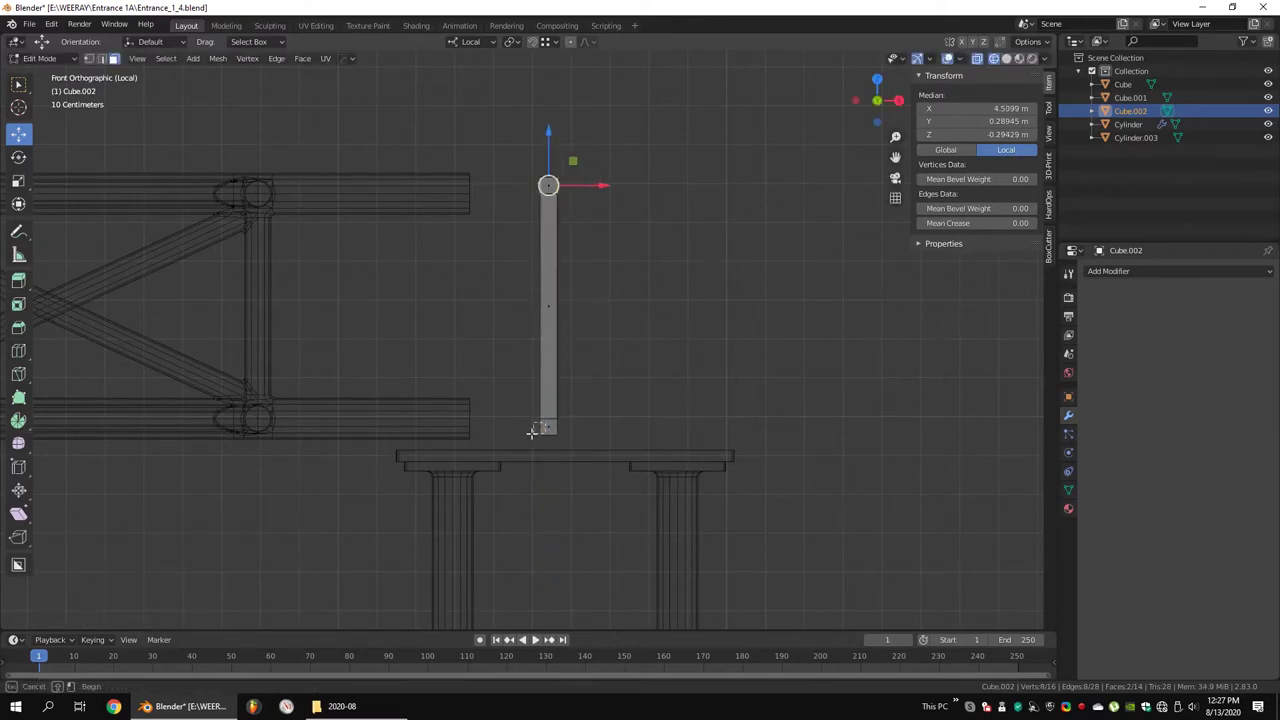
pyautogui.rightClick(690, 381)
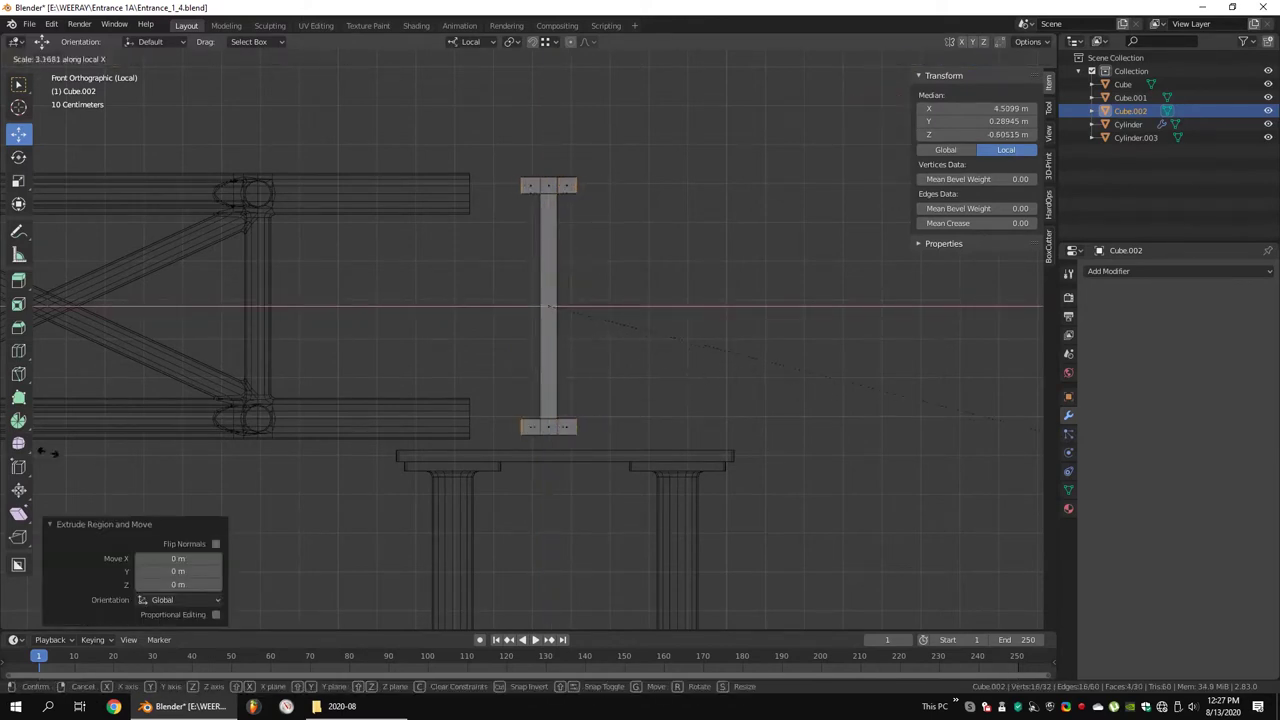
pyautogui.hotkey('ctrl', 'l')
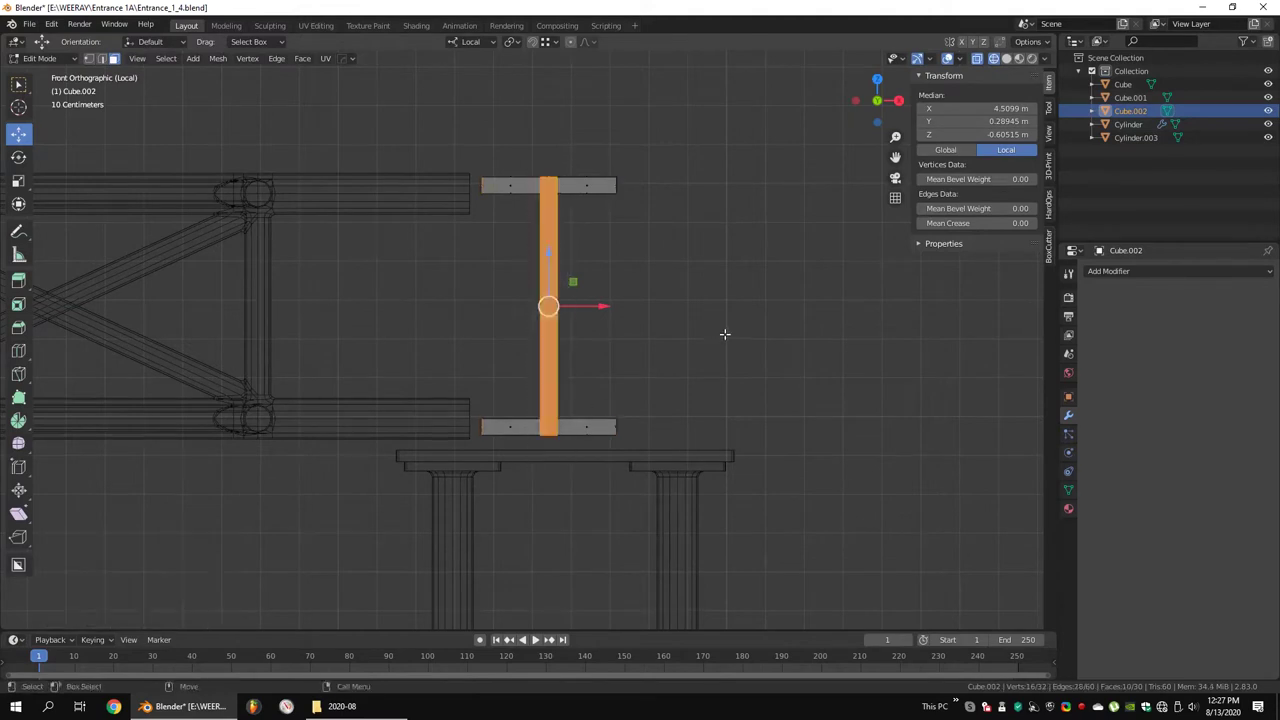
pyautogui.click(768, 333)
# Bevel the web-to-flange edges into fillets and reposition the bottom flange
pyautogui.click(568, 188)
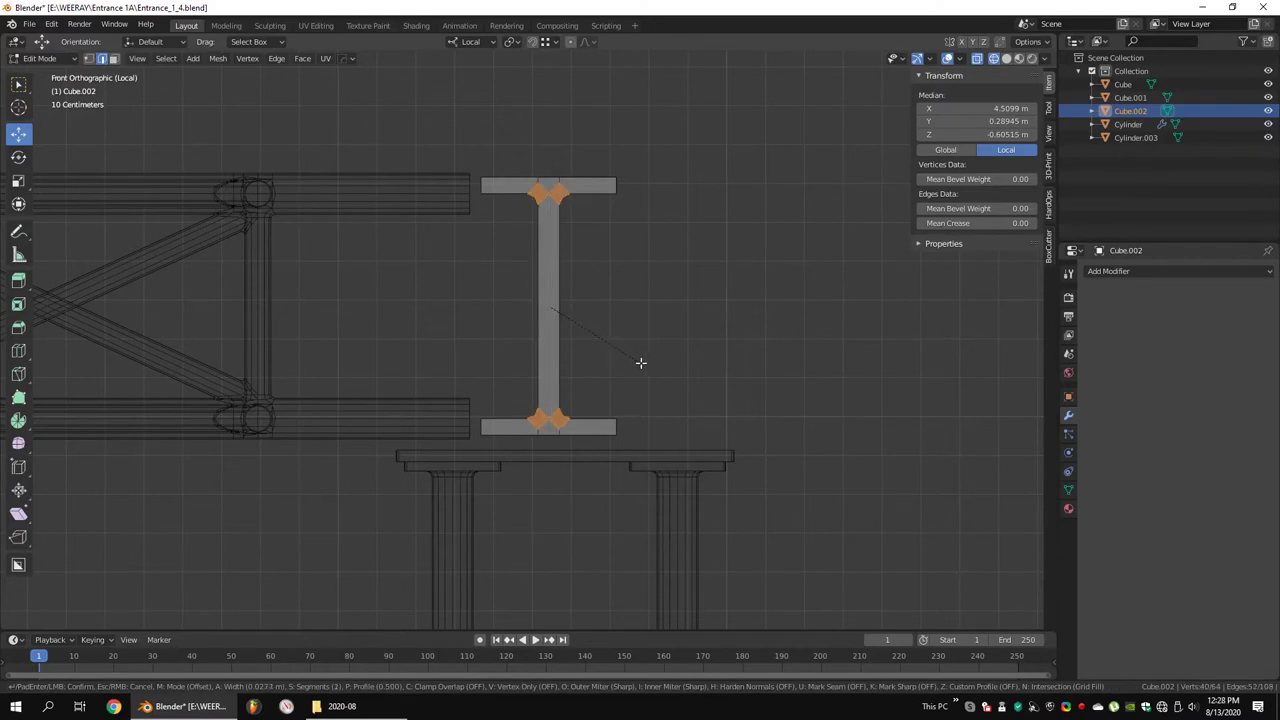
pyautogui.click(641, 362)
pyautogui.moveTo(623, 323); pyautogui.dragTo(583, 346, button='middle')
pyautogui.press('1')
pyautogui.scroll(2, 620, 370)
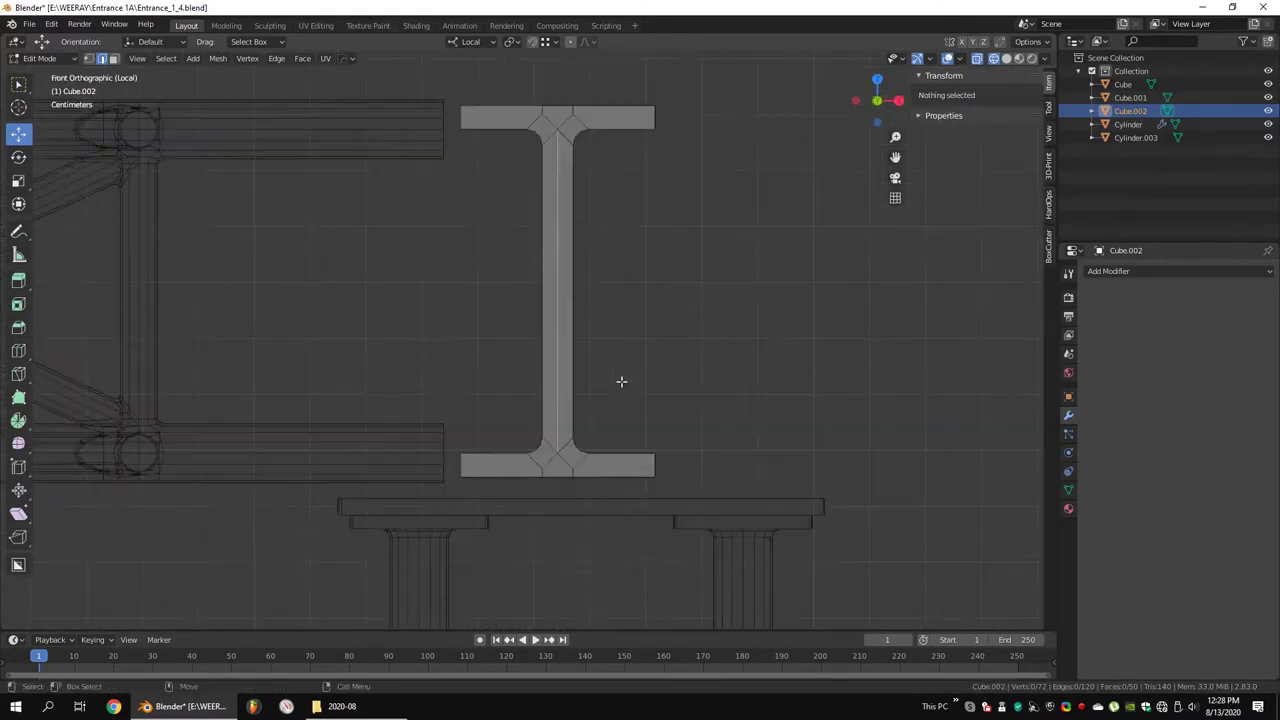
pyautogui.moveTo(716, 406); pyautogui.dragTo(427, 468)
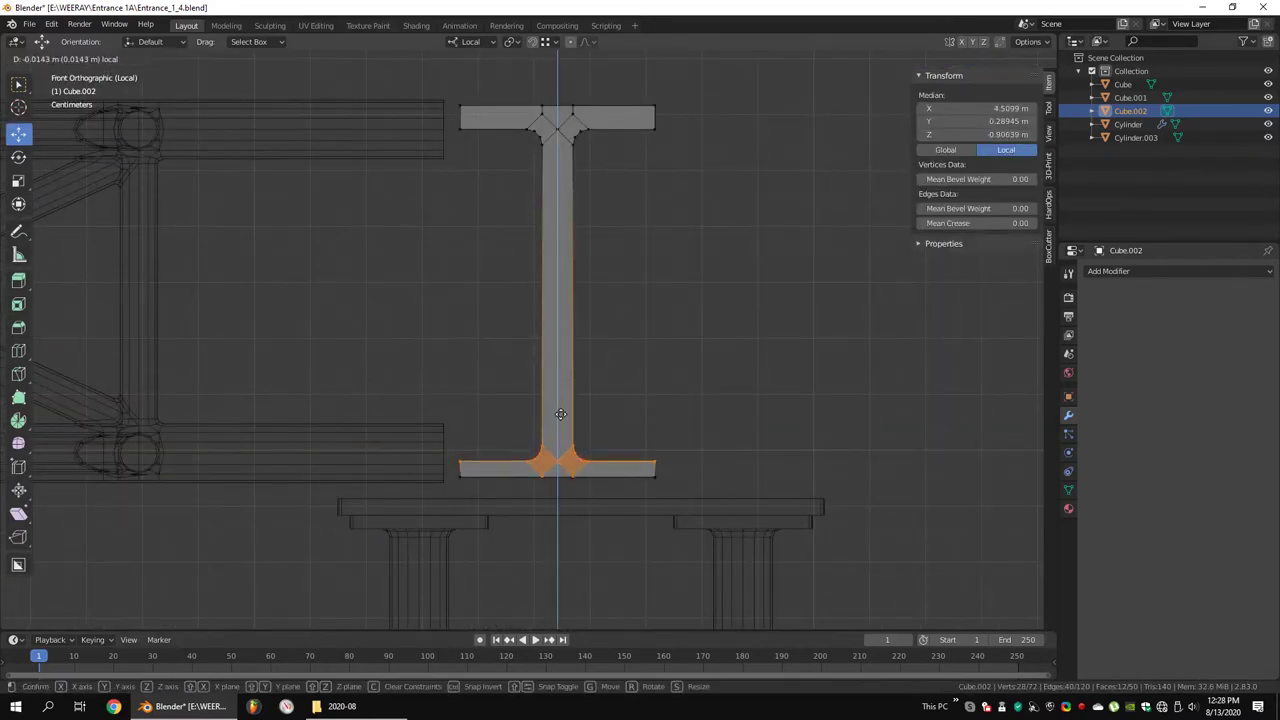
pyautogui.click(580, 437)
# Select the whole I-beam and merge its duplicate vertices by distance
pyautogui.click(580, 101)
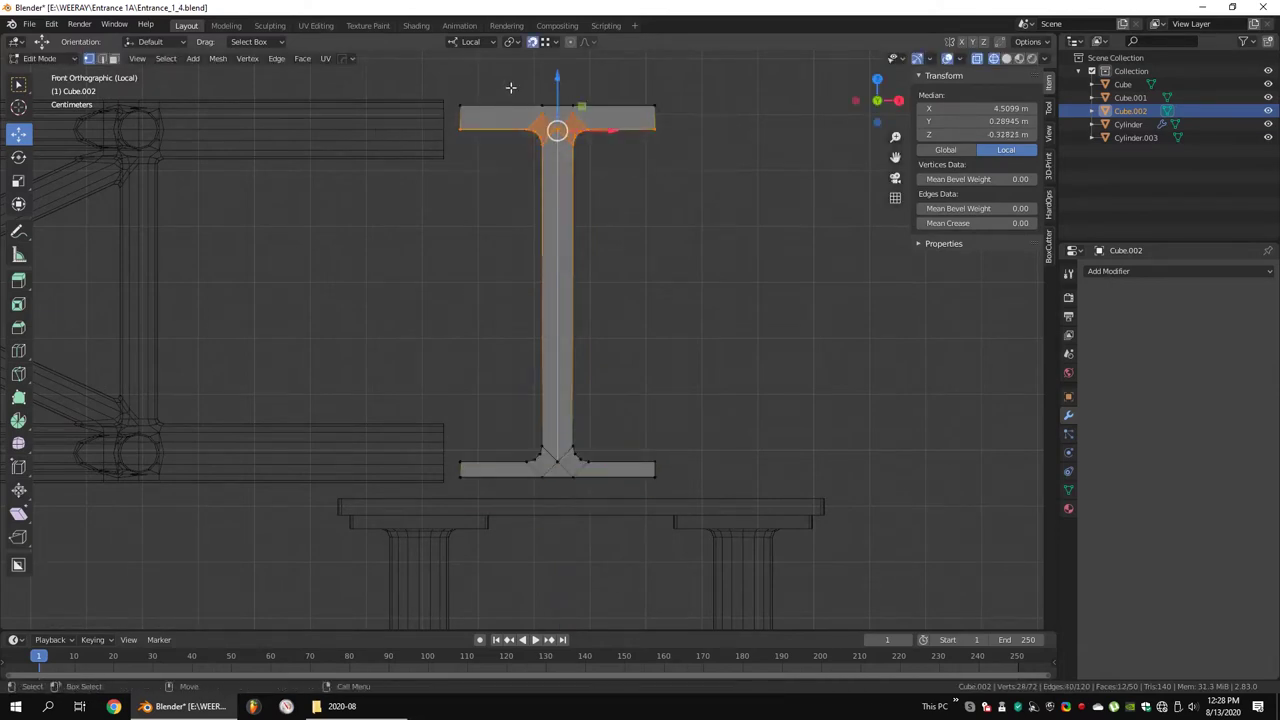
pyautogui.press('a')
pyautogui.scroll(-2, 551, 397)
pyautogui.click(805, 359)
pyautogui.moveTo(799, 366)
pyautogui.mouseDown(button='middle')
pyautogui.moveTo(700, 320)
pyautogui.moveTo(663, 266)
pyautogui.mouseUp(button='middle')
pyautogui.scroll(4, 680, 290)
# Triangulate the selected faces of the I-beam near the base plate
pyautogui.scroll(-3, 663, 266)
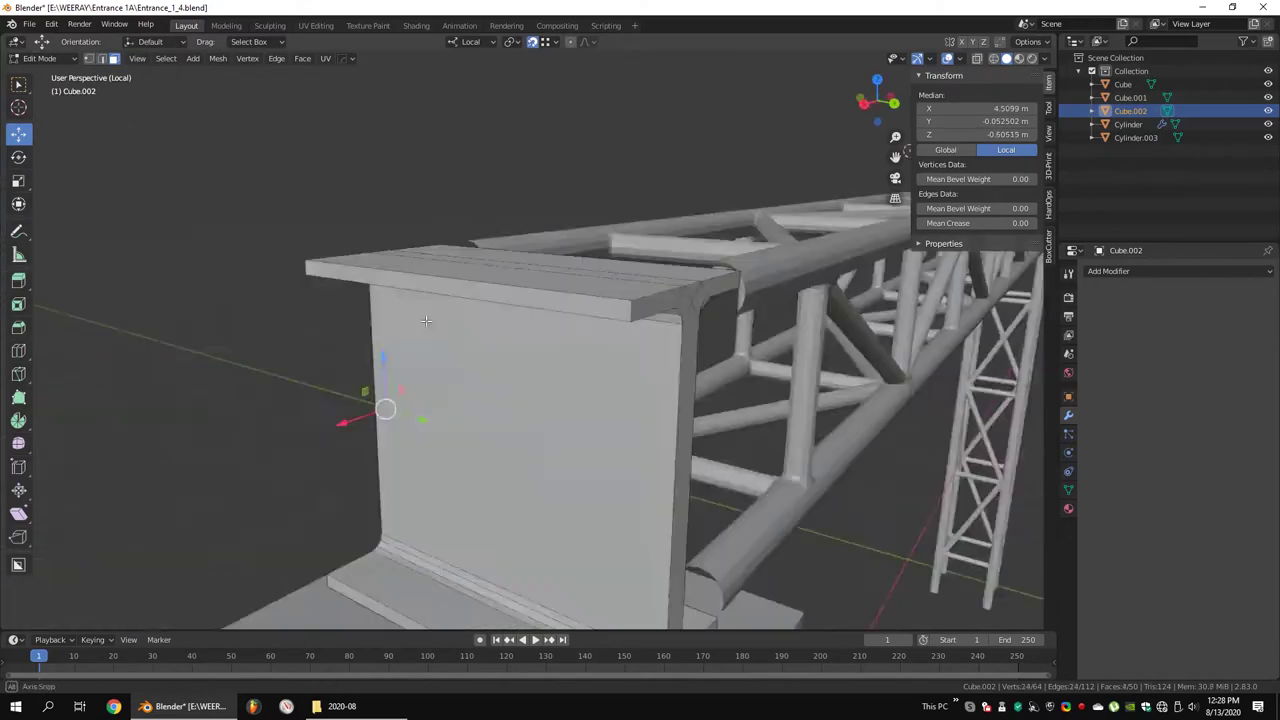
pyautogui.scroll(3, 663, 266)
pyautogui.click(677, 309)
pyautogui.moveTo(677, 309)
pyautogui.mouseDown(button='middle')
pyautogui.moveTo(695, 415)
pyautogui.moveTo(656, 440)
pyautogui.moveTo(684, 517)
pyautogui.mouseUp(button='middle')
pyautogui.rightClick(684, 517)
pyautogui.press('Escape')
pyautogui.scroll(4, 688, 377)
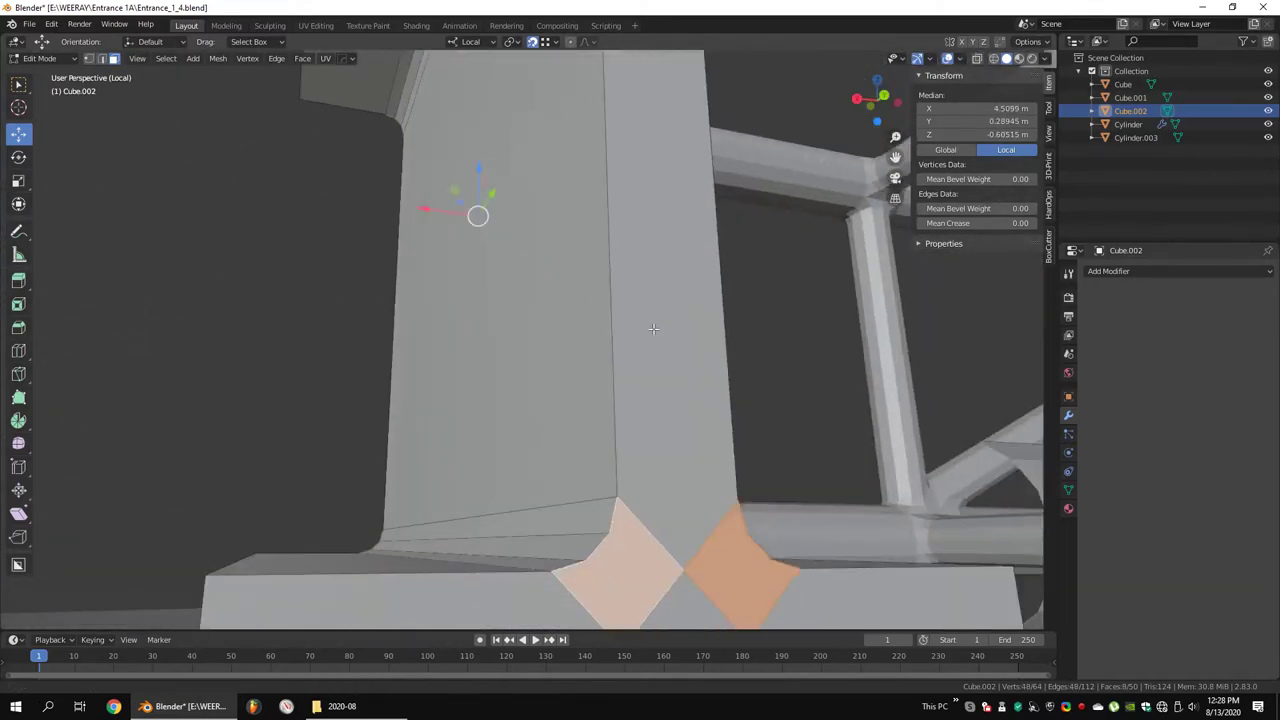
pyautogui.rightClick(729, 378)
pyautogui.press('Escape')
pyautogui.rightClick(764, 375)
pyautogui.click(755, 516)
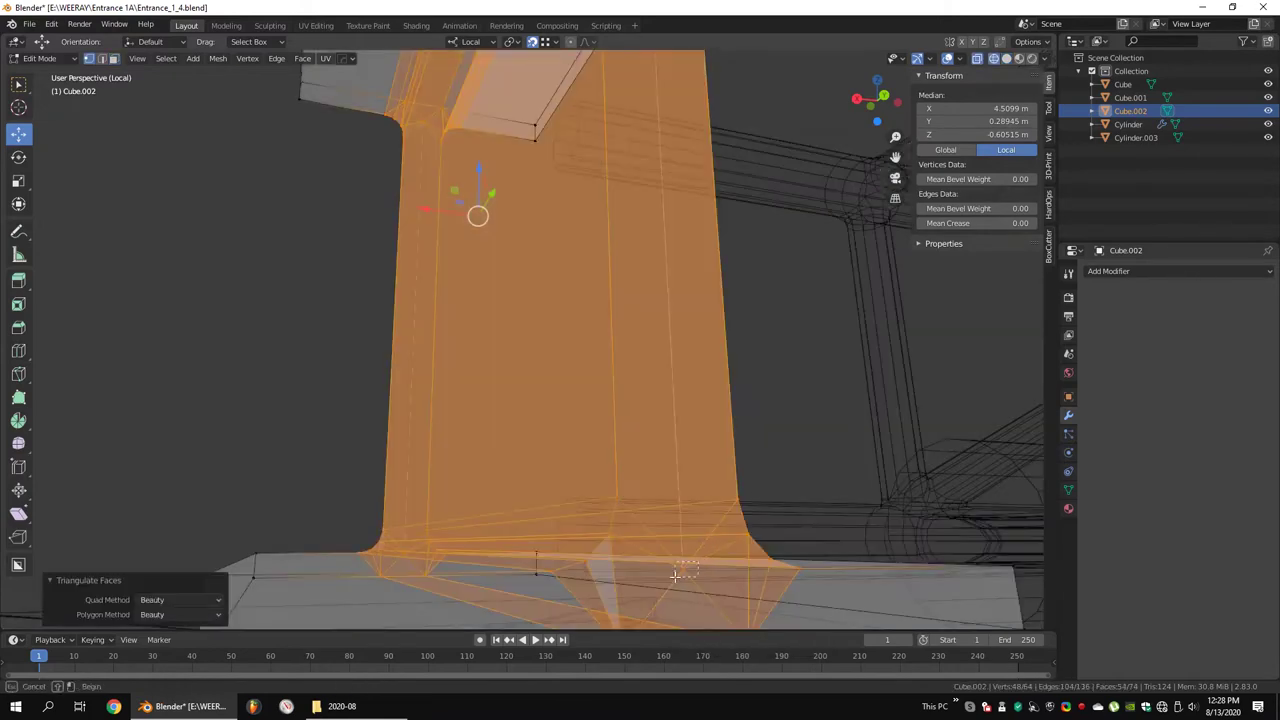
pyautogui.rightClick(686, 566)
pyautogui.scroll(-4, 686, 566)
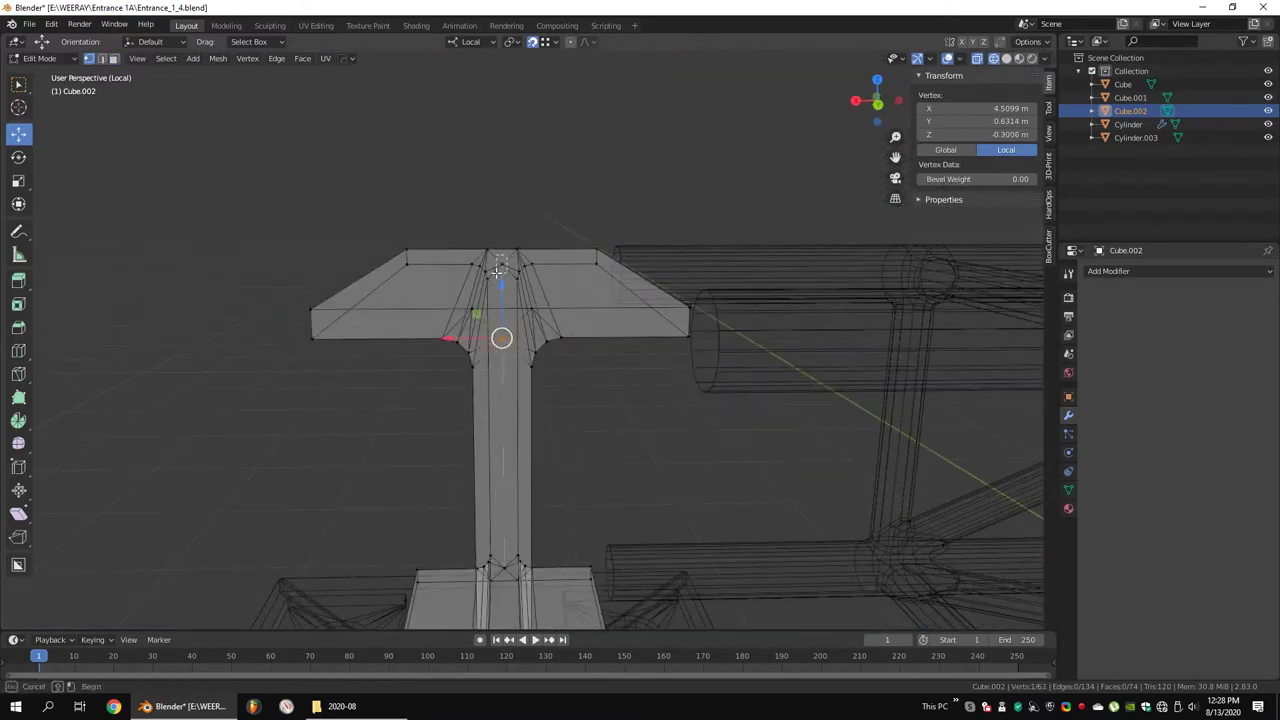
pyautogui.scroll(-3, 494, 486)
# Select a top flange edge and a bottom flange edge of the I-beam
pyautogui.moveTo(500, 450); pyautogui.dragTo(560, 380, button='middle')
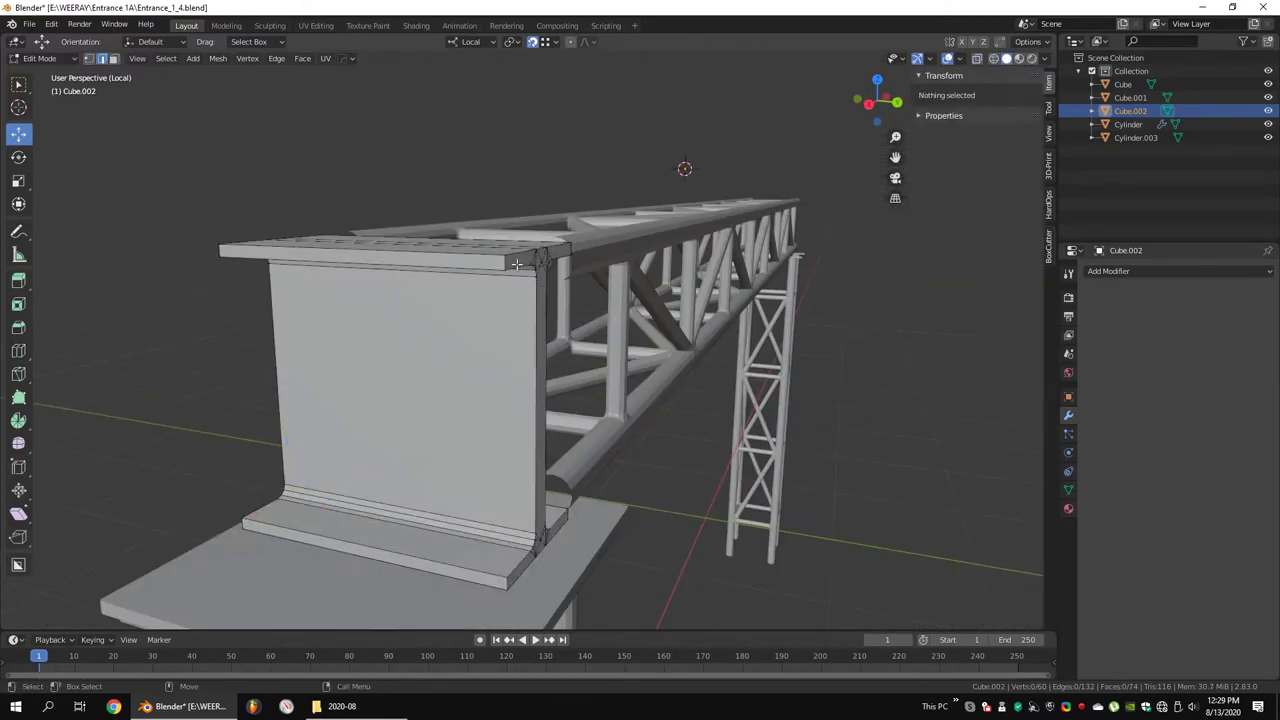
pyautogui.scroll(4, 541, 231)
pyautogui.keyDown('alt'); pyautogui.click(541, 231); pyautogui.keyUp('alt')
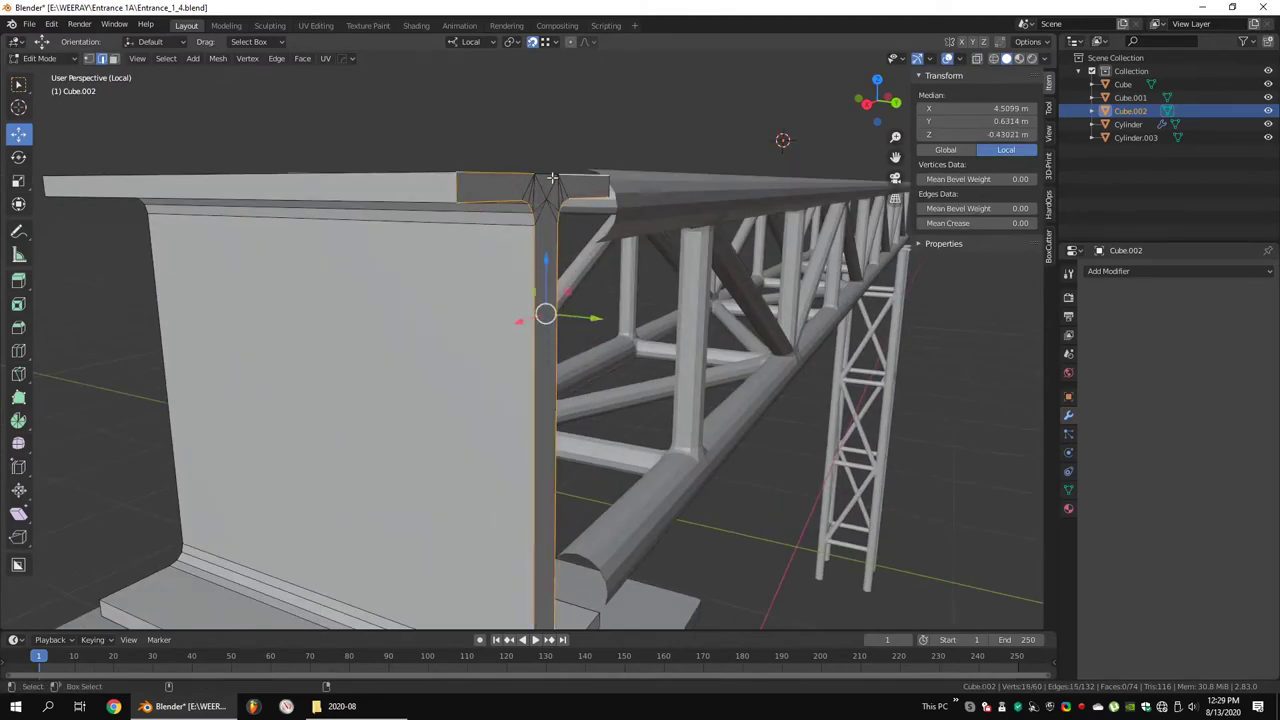
pyautogui.moveTo(552, 178); pyautogui.dragTo(575, 330, button='middle')
pyautogui.scroll(3, 575, 340)
pyautogui.keyDown('alt'); pyautogui.click(573, 355); pyautogui.keyUp('alt')
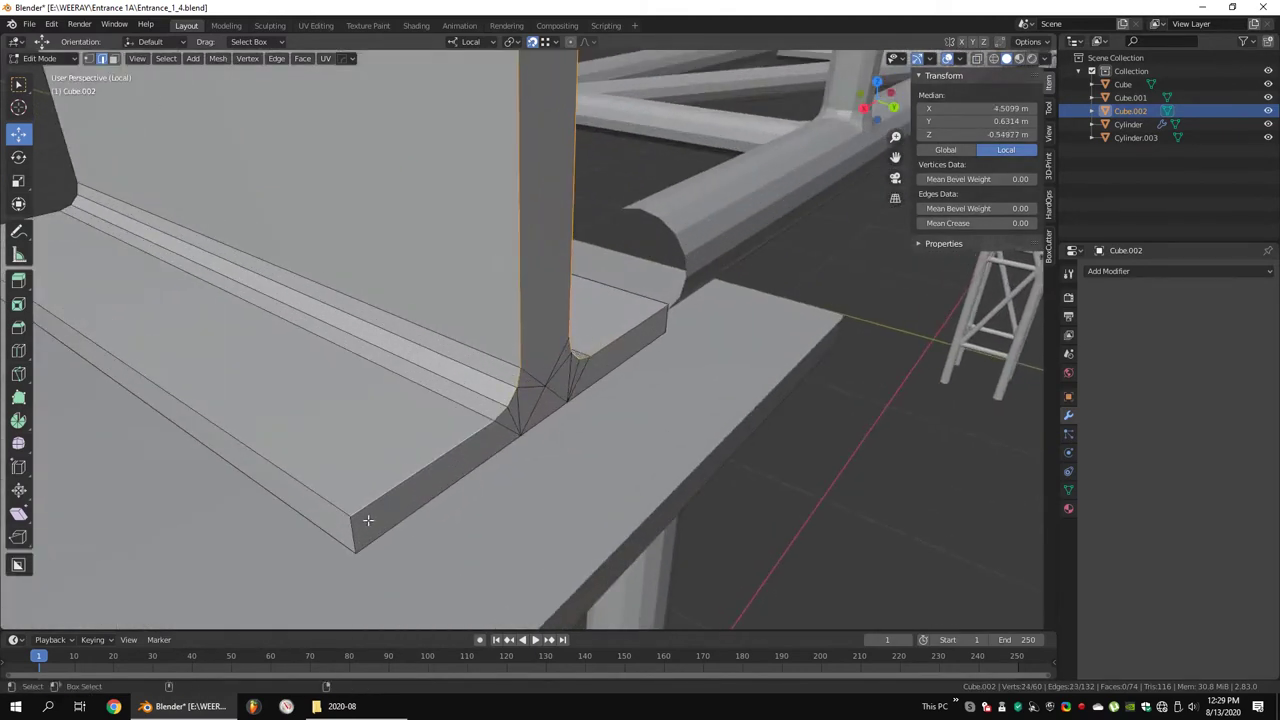
pyautogui.scroll(-3, 538, 425)
# Add a vertical edge loop, another top flange edge and a right flange loop to the selection
pyautogui.moveTo(535, 180)
pyautogui.mouseDown(button='middle')
pyautogui.moveTo(571, 194)
pyautogui.moveTo(540, 340)
pyautogui.mouseUp(button='middle')
pyautogui.scroll(-2, 571, 194)
pyautogui.scroll(2, 565, 210)
pyautogui.keyDown('alt'); pyautogui.keyDown('shift'); pyautogui.click(565, 210); pyautogui.keyUp('shift'); pyautogui.keyUp('alt')
pyautogui.scroll(3, 540, 340)
pyautogui.keyDown('alt'); pyautogui.keyDown('shift'); pyautogui.click(543, 348); pyautogui.keyUp('shift'); pyautogui.keyUp('alt')
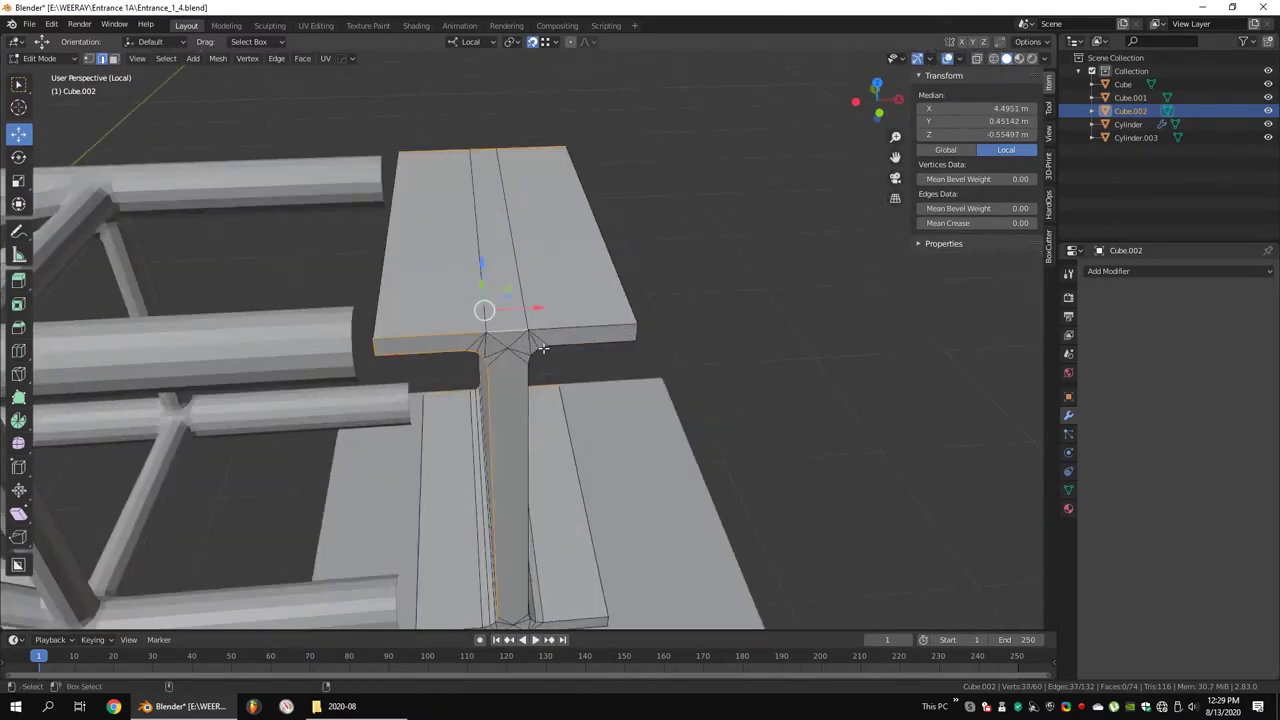
pyautogui.moveTo(635, 331); pyautogui.dragTo(585, 360, button='middle')
pyautogui.scroll(3, 585, 360)
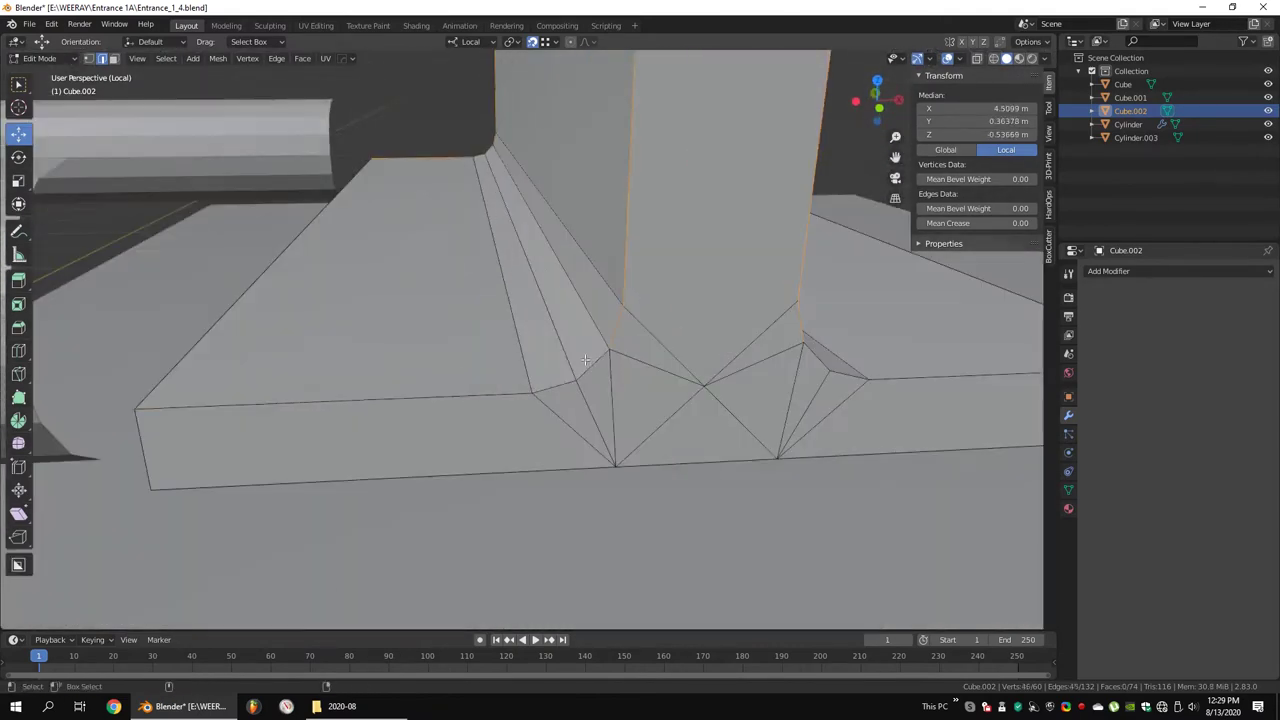
pyautogui.scroll(-4, 634, 348)
pyautogui.keyDown('alt'); pyautogui.keyDown('shift'); pyautogui.click(634, 348); pyautogui.keyUp('shift'); pyautogui.keyUp('alt')
pyautogui.scroll(-5, 745, 381)
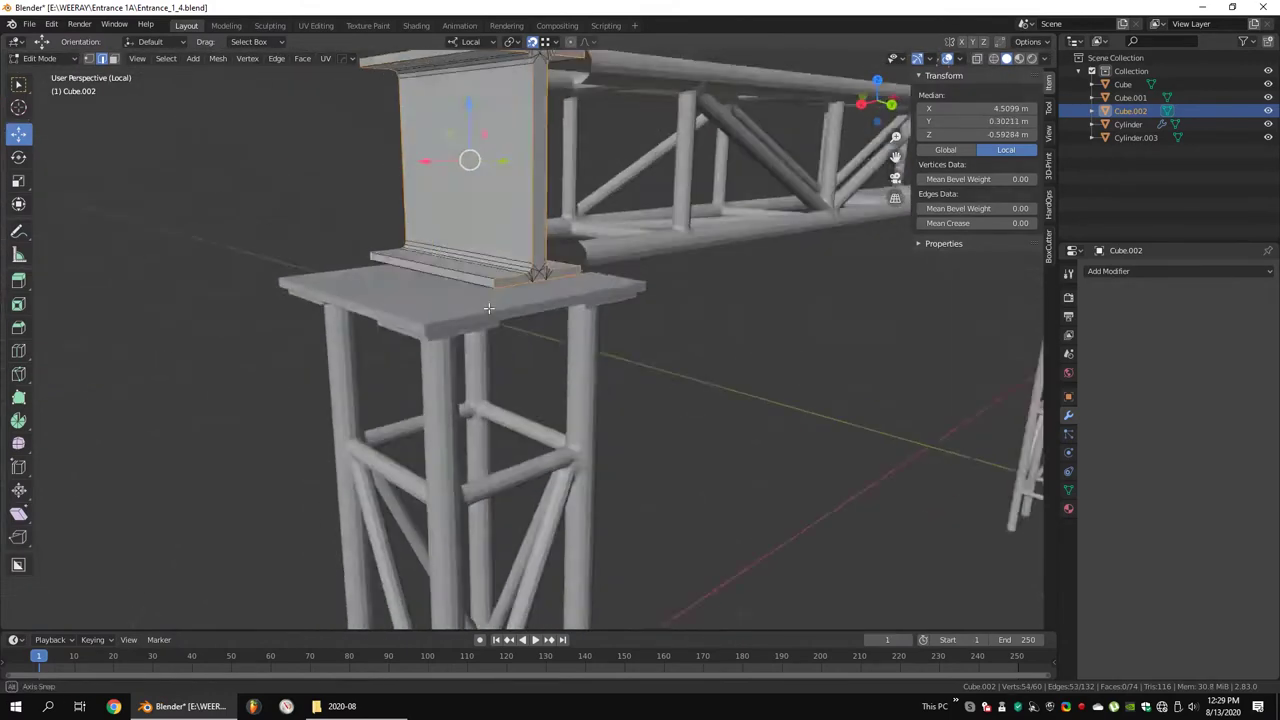
pyautogui.moveTo(745, 381); pyautogui.dragTo(709, 286, button='middle')
# Delete the selected I-beam faces from the front view and box-select the top flange
pyautogui.rightClick(662, 419)
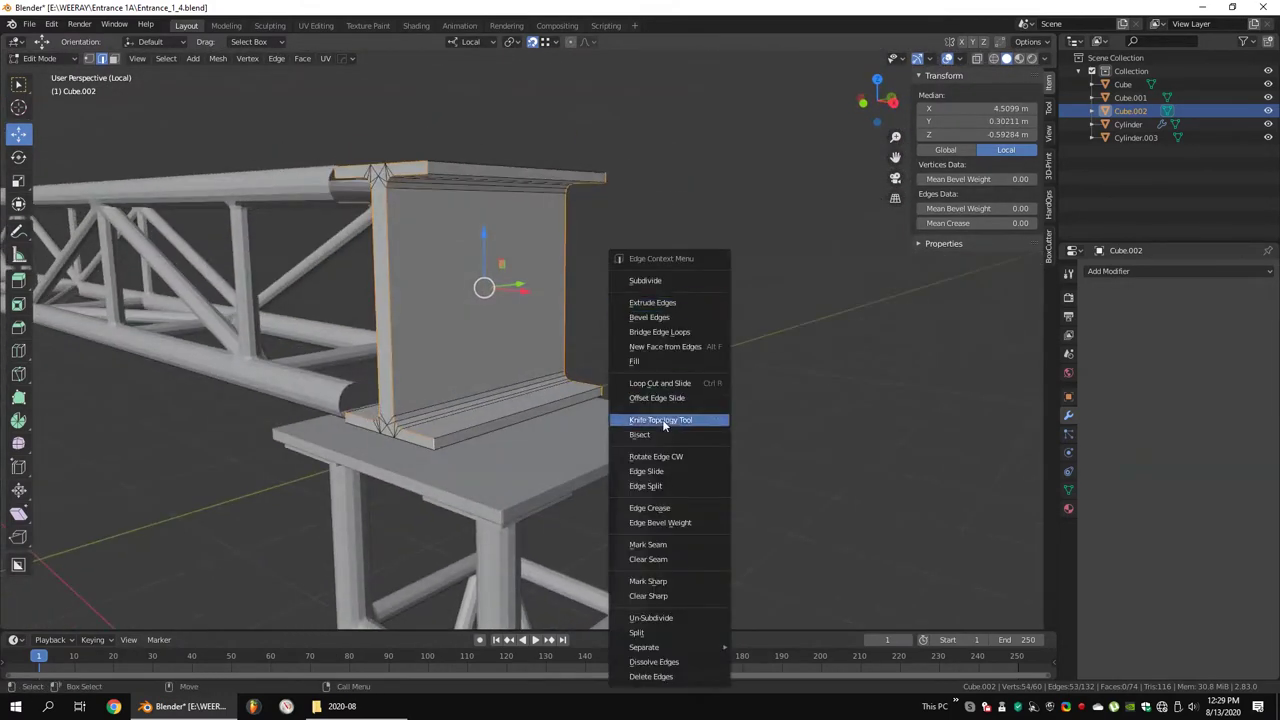
pyautogui.click(662, 419)
pyautogui.press('KP_1')
pyautogui.click(662, 333)
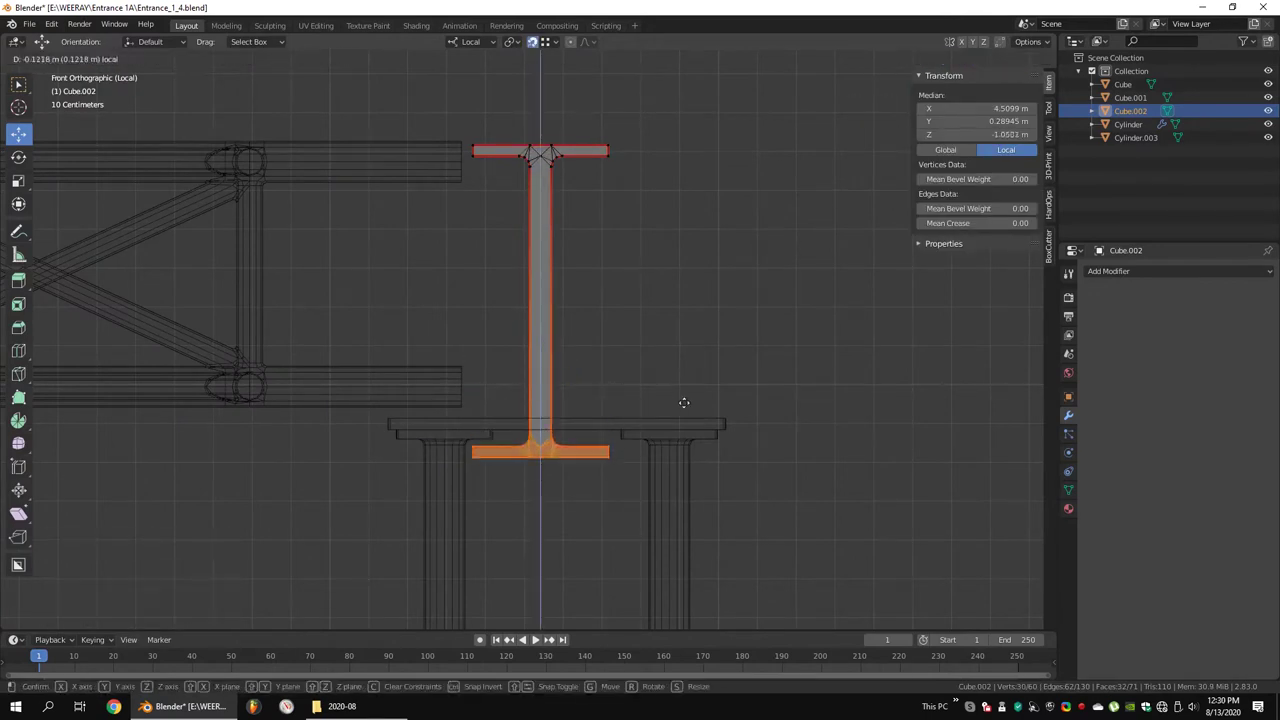
pyautogui.moveTo(637, 114); pyautogui.dragTo(480, 206)
# Show the whole scene again and set the truss to its new height
pyautogui.press('KP_Divide')
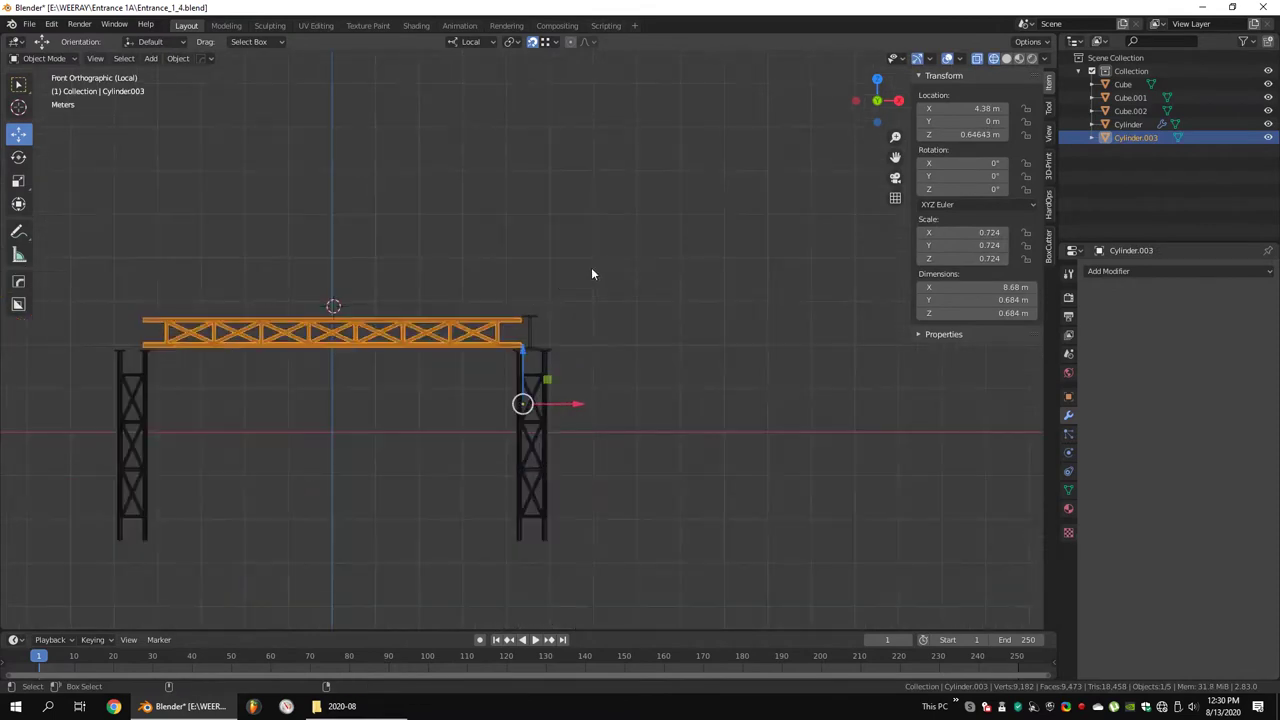
pyautogui.scroll(4, 556, 306)
pyautogui.scroll(2, 564, 495)
pyautogui.hotkey('alt', 'a')
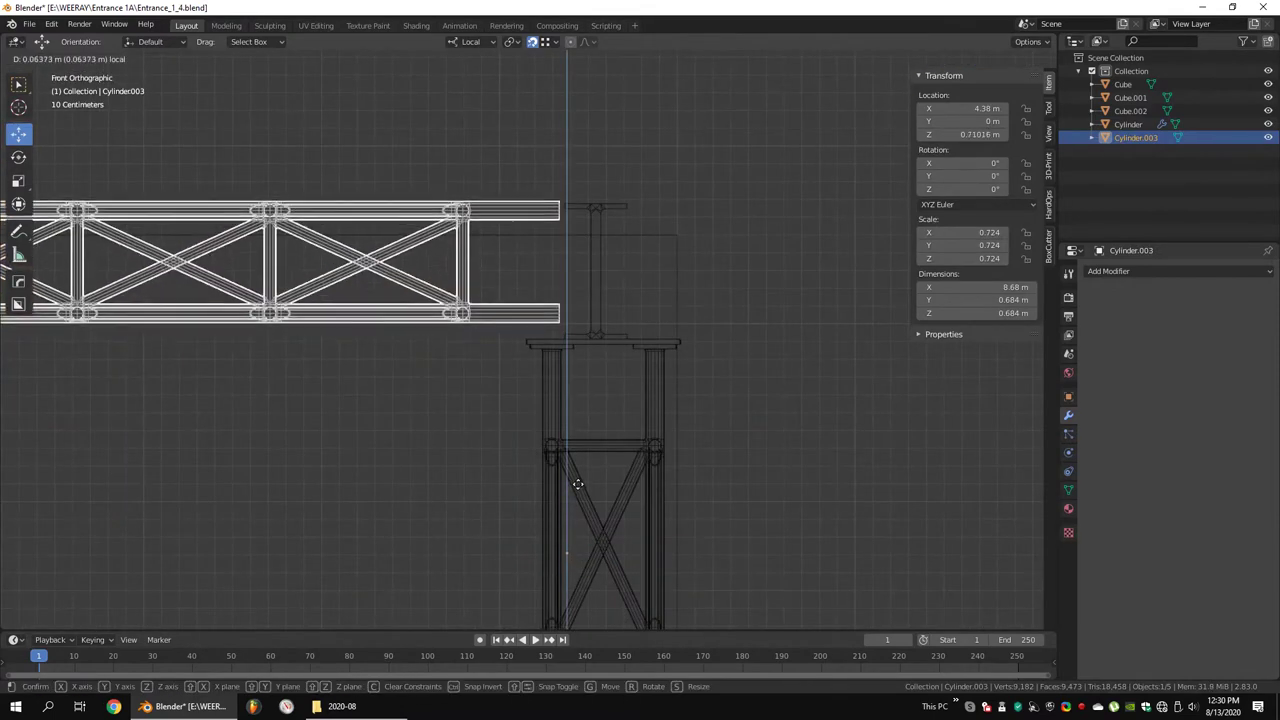
pyautogui.click(593, 217)
# Raise the I-beam's top flange about 0.11 m
pyautogui.press('Tab')
pyautogui.moveTo(598, 151); pyautogui.dragTo(598, 132)
pyautogui.press('Tab')
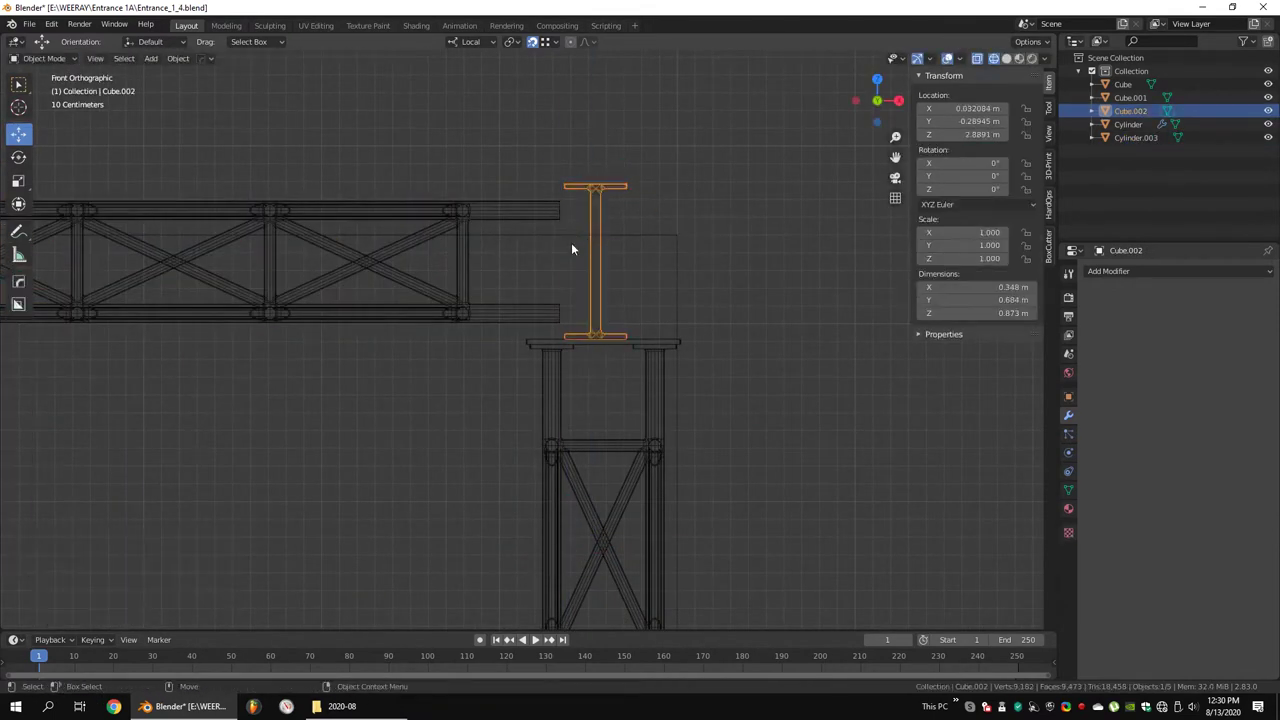
pyautogui.scroll(-5, 598, 225)
pyautogui.scroll(4, 587, 300)
# Lower the truss geometry about 0.21 m, editing it together with the tower
pyautogui.keyDown('shift'); pyautogui.click(540, 292); pyautogui.keyUp('shift')
pyautogui.keyDown('shift'); pyautogui.click(580, 450); pyautogui.keyUp('shift')
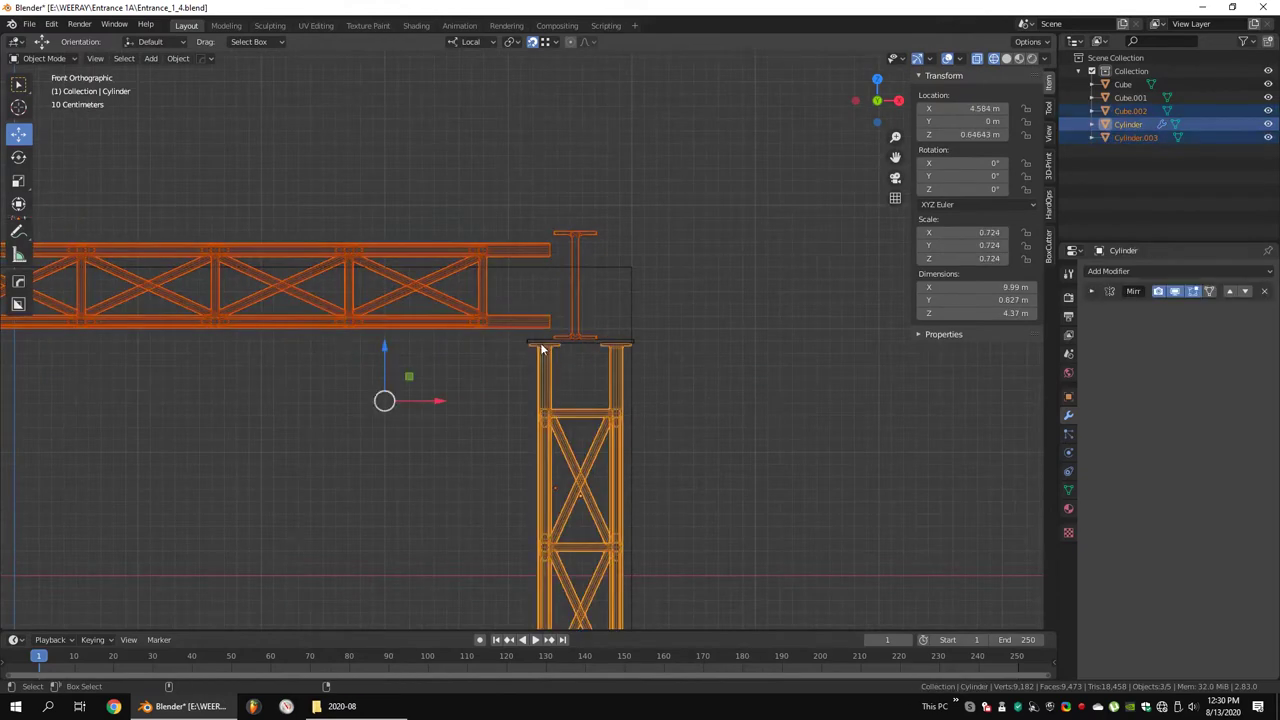
pyautogui.press('Tab')
pyautogui.scroll(-3, 652, 237)
pyautogui.moveTo(571, 246); pyautogui.dragTo(114, 357)
pyautogui.scroll(3, 190, 250)
pyautogui.moveTo(191, 251); pyautogui.dragTo(204, 271)
pyautogui.scroll(3, 600, 320)
pyautogui.press('Tab')
# Stretch the truss end along X so it meets the I-beam
pyautogui.hotkey('shift', 'z')
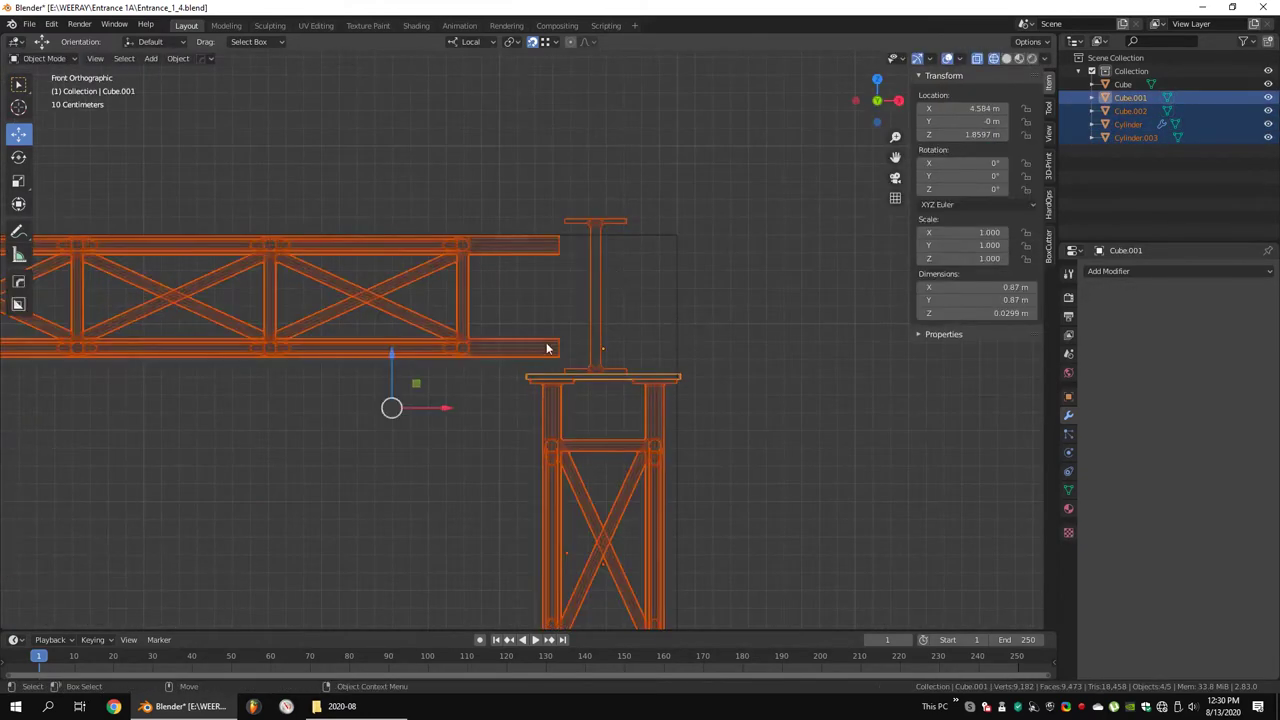
pyautogui.click(552, 328)
pyautogui.press('Tab')
pyautogui.press('g')
pyautogui.press('x')
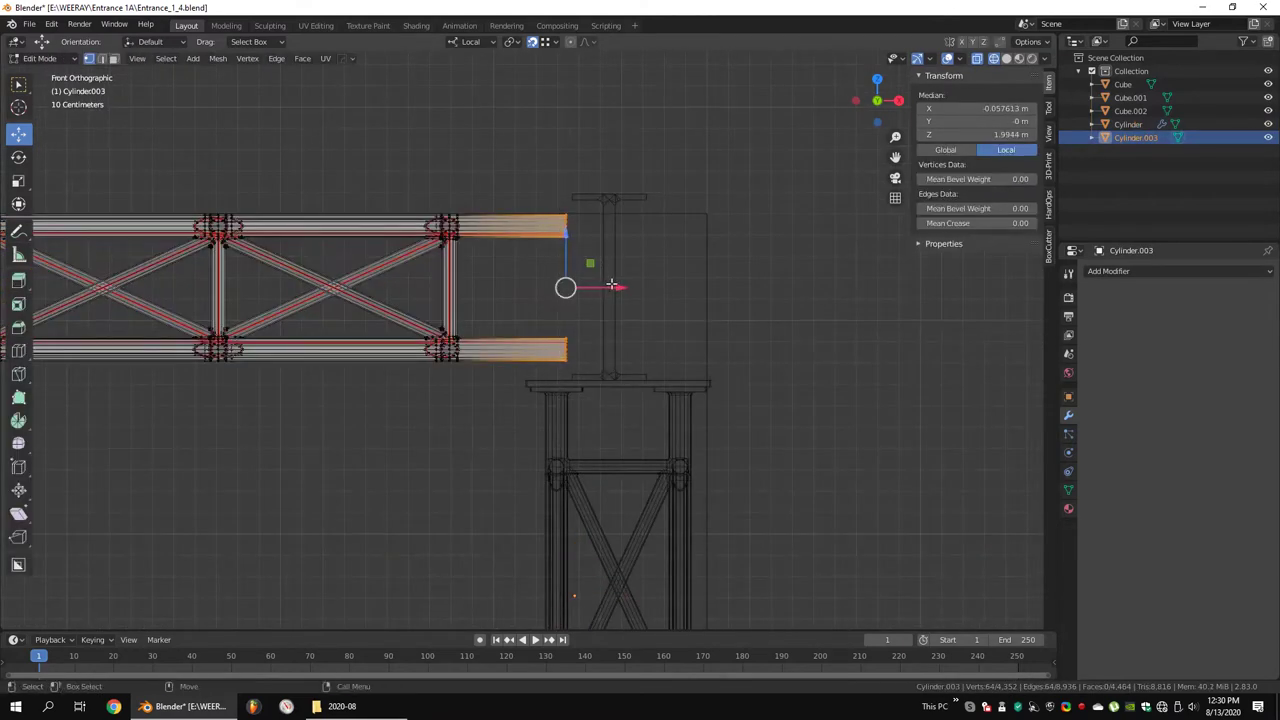
pyautogui.click(600, 285)
pyautogui.hotkey('shift', 'z')
pyautogui.press('Tab')
pyautogui.moveTo(600, 290); pyautogui.dragTo(723, 318, button='middle')
# Widen the I-beam plate on the tower to 1.205 in Y
pyautogui.click(540, 270)
pyautogui.press('Tab')
pyautogui.hotkey('shift', 'z')
pyautogui.press('g')
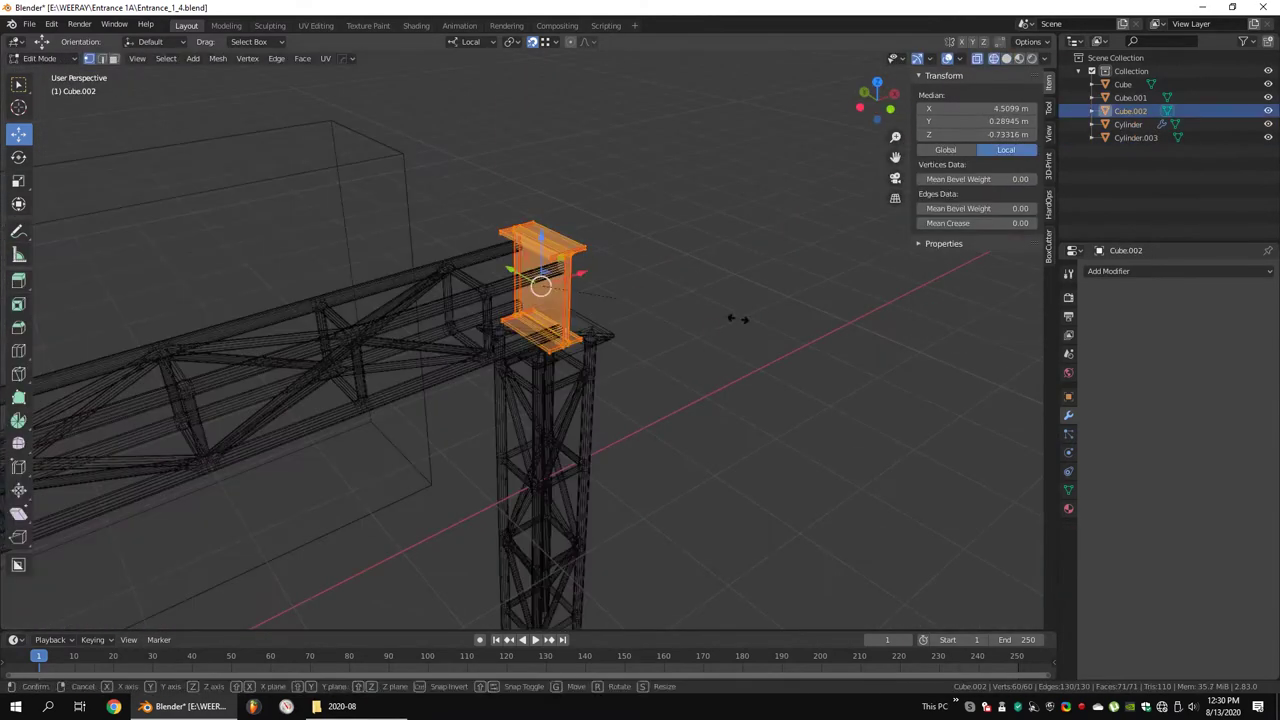
pyautogui.click(773, 349)
pyautogui.hotkey('shift', 'z')
pyautogui.scroll(5, 835, 328)
pyautogui.click(843, 340)
pyautogui.press('Tab')
pyautogui.scroll(-5, 700, 300)
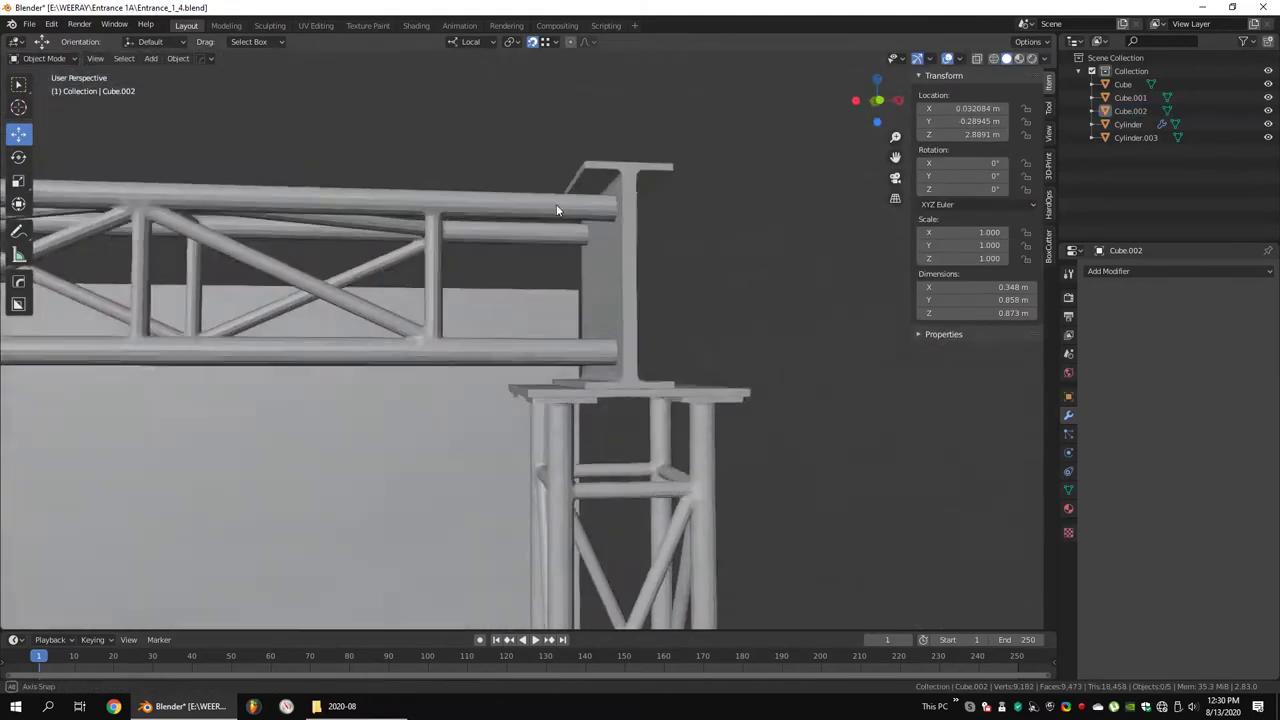
# Isolate the truss and I-beam and check the truss end from the front
pyautogui.click(620, 274)
pyautogui.press('KP_Divide')
pyautogui.press('Tab')
pyautogui.scroll(5, 695, 340)
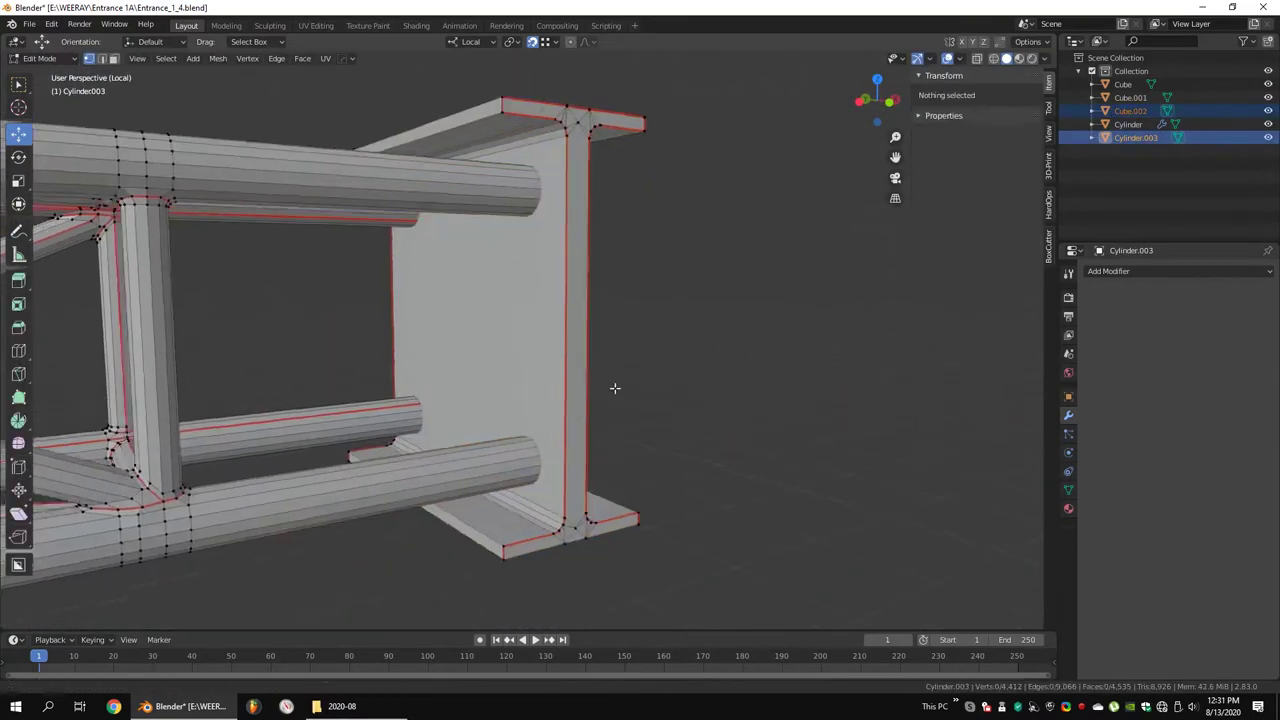
pyautogui.press('KP_1')
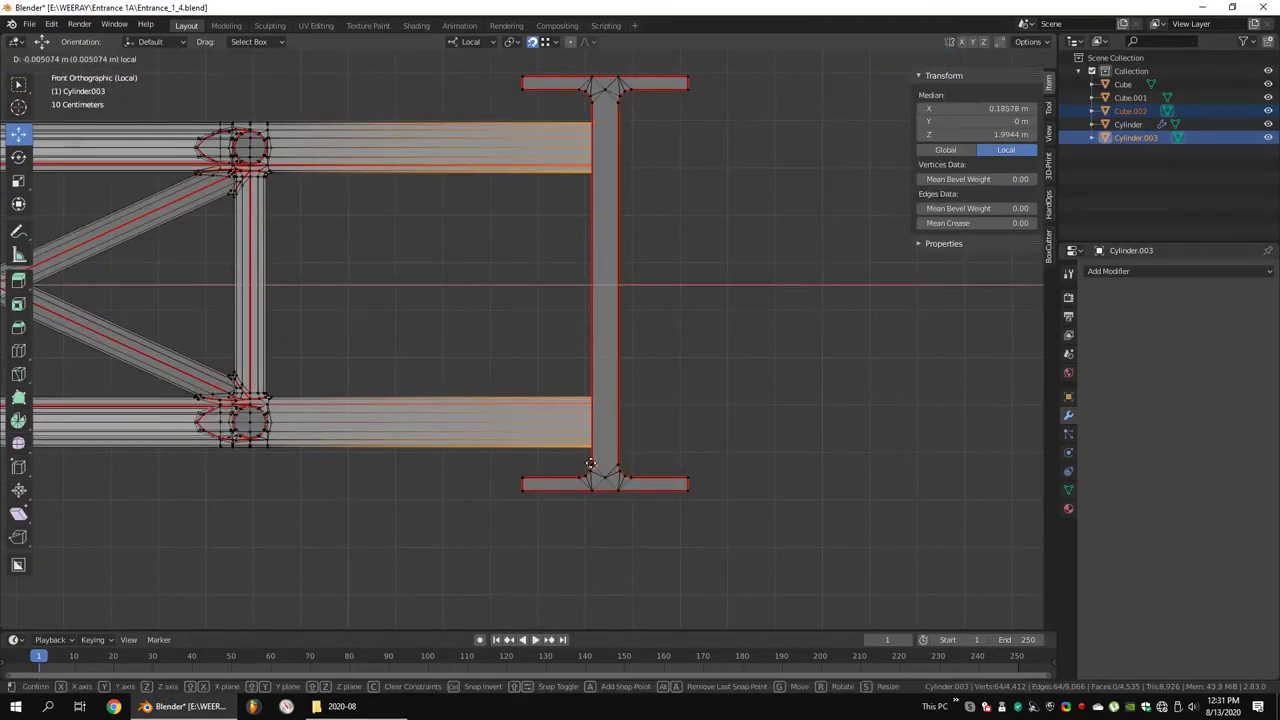
pyautogui.click(590, 464)
pyautogui.moveTo(590, 464)
pyautogui.mouseDown(button='middle')
pyautogui.moveTo(600, 420)
pyautogui.moveTo(574, 349)
pyautogui.moveTo(632, 298)
pyautogui.mouseUp(button='middle')
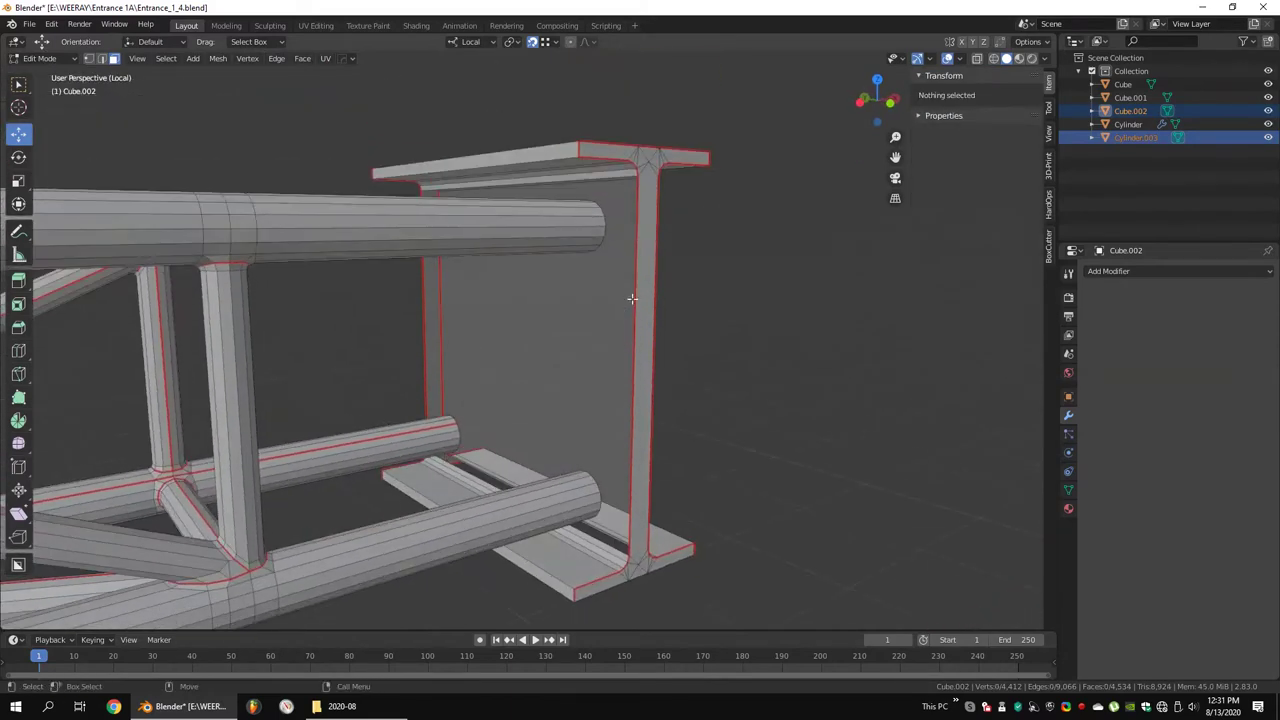
# Cut a line across the I-beam web and add a bevelled band there
pyautogui.click(635, 206)
pyautogui.press('KP_1')
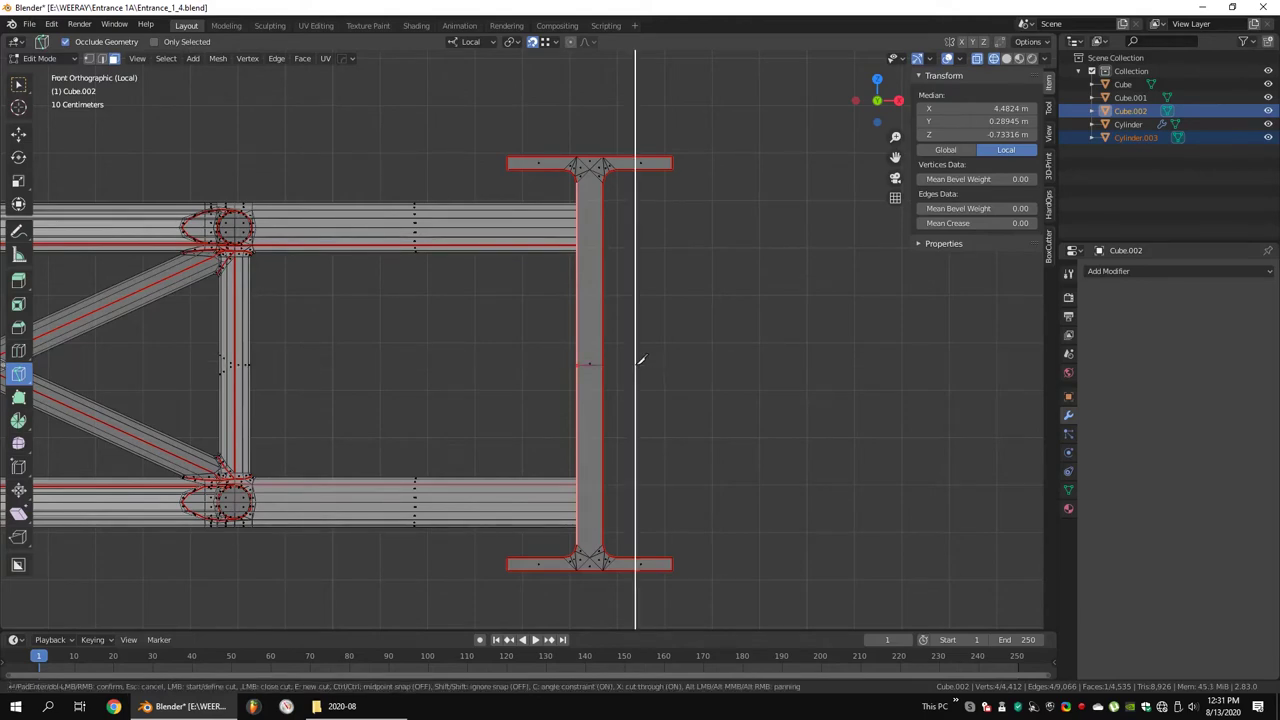
pyautogui.moveTo(632, 362); pyautogui.dragTo(694, 371, button='middle')
pyautogui.hotkey('ctrl', 'r')
pyautogui.click(737, 363)
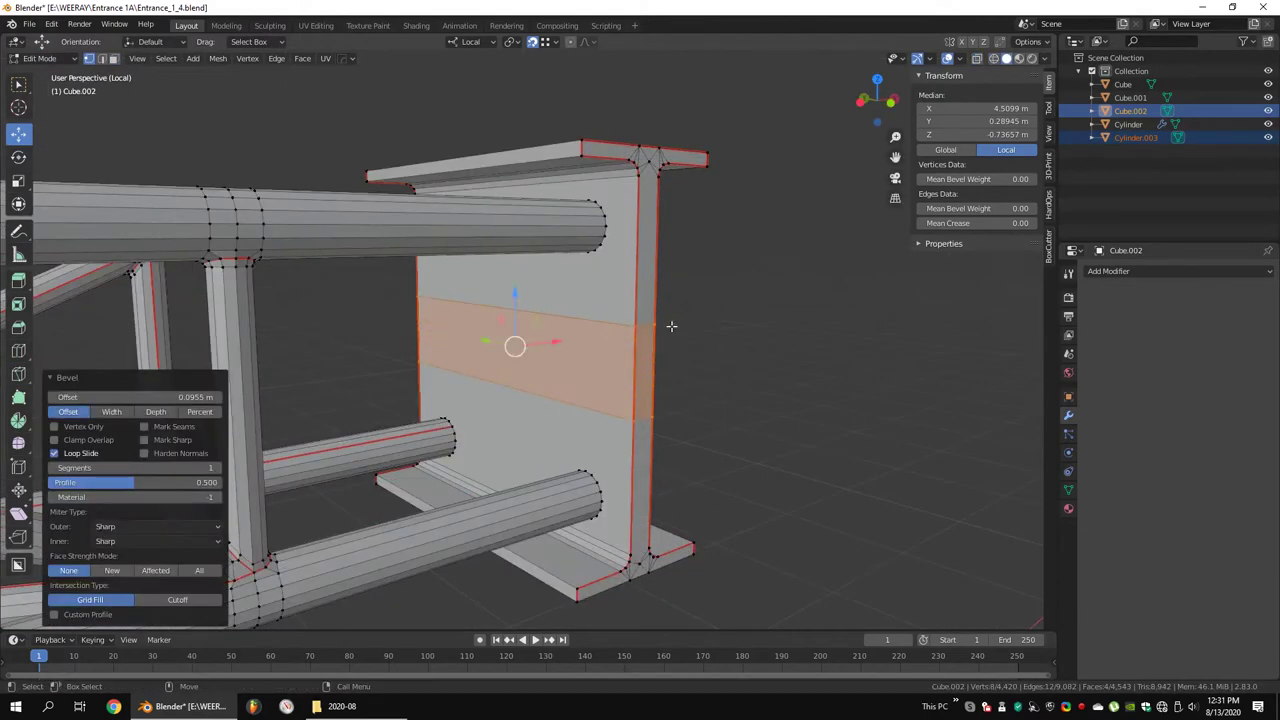
pyautogui.click(596, 157)
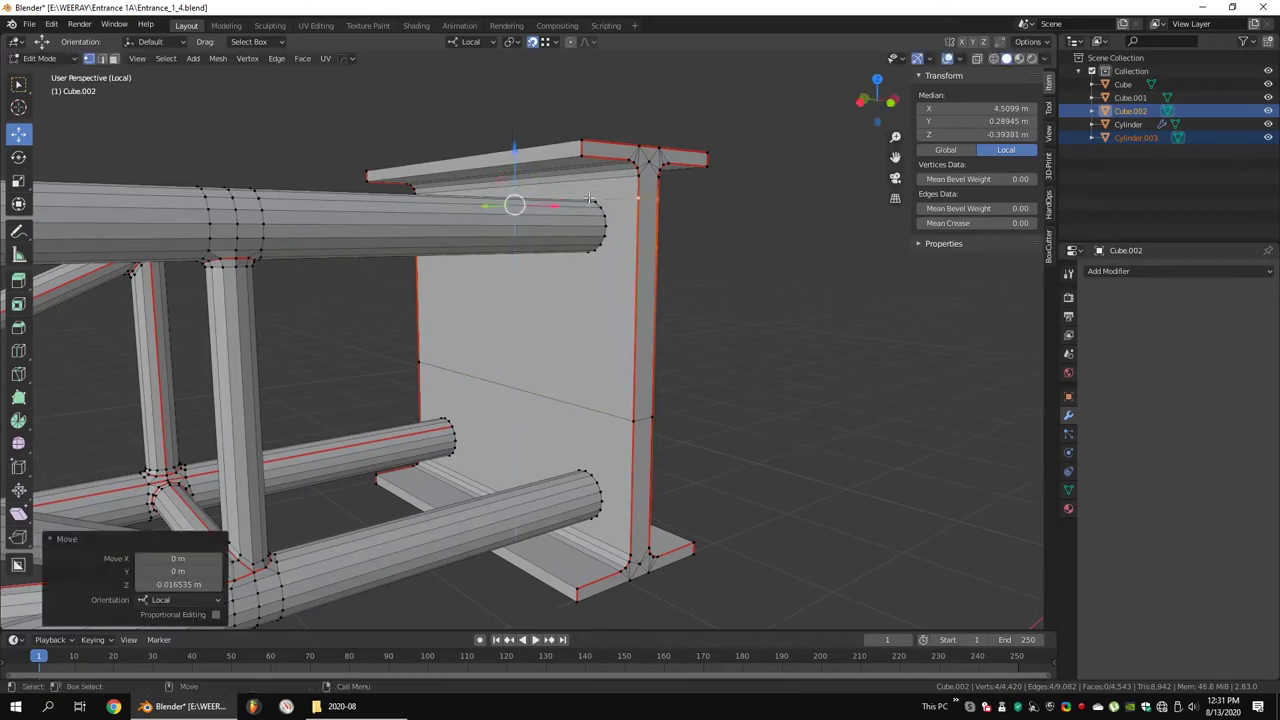
# Select the linked web faces and scale them
pyautogui.moveTo(514, 203); pyautogui.dragTo(600, 410, button='middle')
pyautogui.click(600, 410)
pyautogui.click(592, 543)
pyautogui.moveTo(592, 543)
pyautogui.mouseDown(button='middle')
pyautogui.moveTo(670, 300)
pyautogui.moveTo(653, 230)
pyautogui.moveTo(553, 190)
pyautogui.mouseUp(button='middle')
pyautogui.hotkey('ctrl', 'l')
pyautogui.click(778, 367)
# Fill faces between opposite edges inside the truss end opening
pyautogui.hotkey('alt', 'a')
pyautogui.keyDown('shift'); pyautogui.click(285, 203); pyautogui.keyUp('shift')
pyautogui.press('f')
pyautogui.moveTo(285, 203); pyautogui.dragTo(542, 262, button='middle')
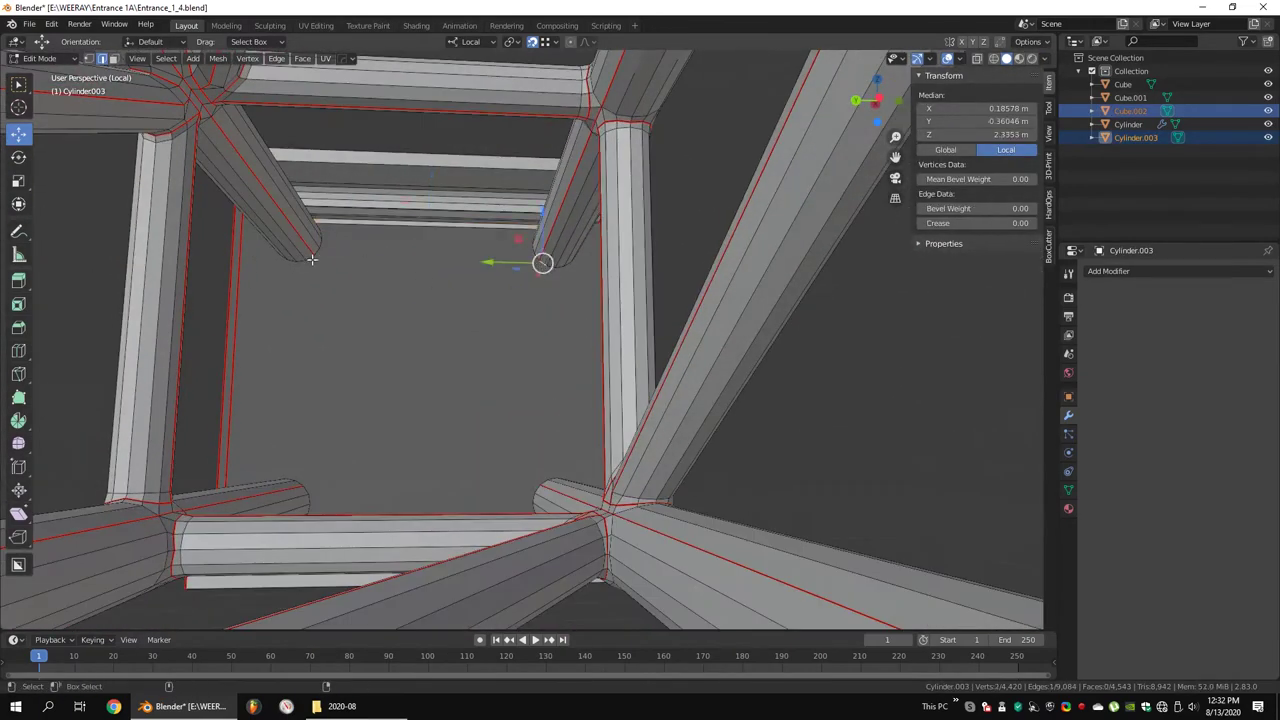
pyautogui.keyDown('shift'); pyautogui.click(312, 259); pyautogui.keyUp('shift')
pyautogui.moveTo(312, 259); pyautogui.dragTo(520, 383, button='middle')
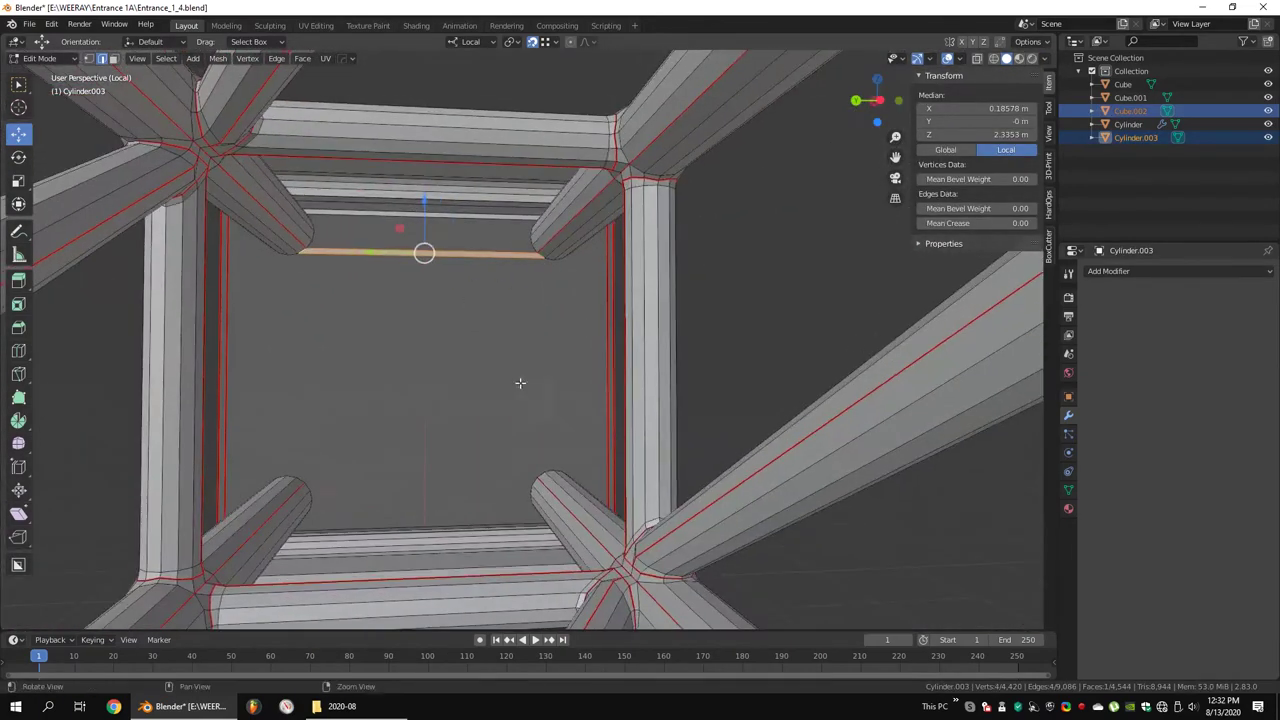
pyautogui.press('f')
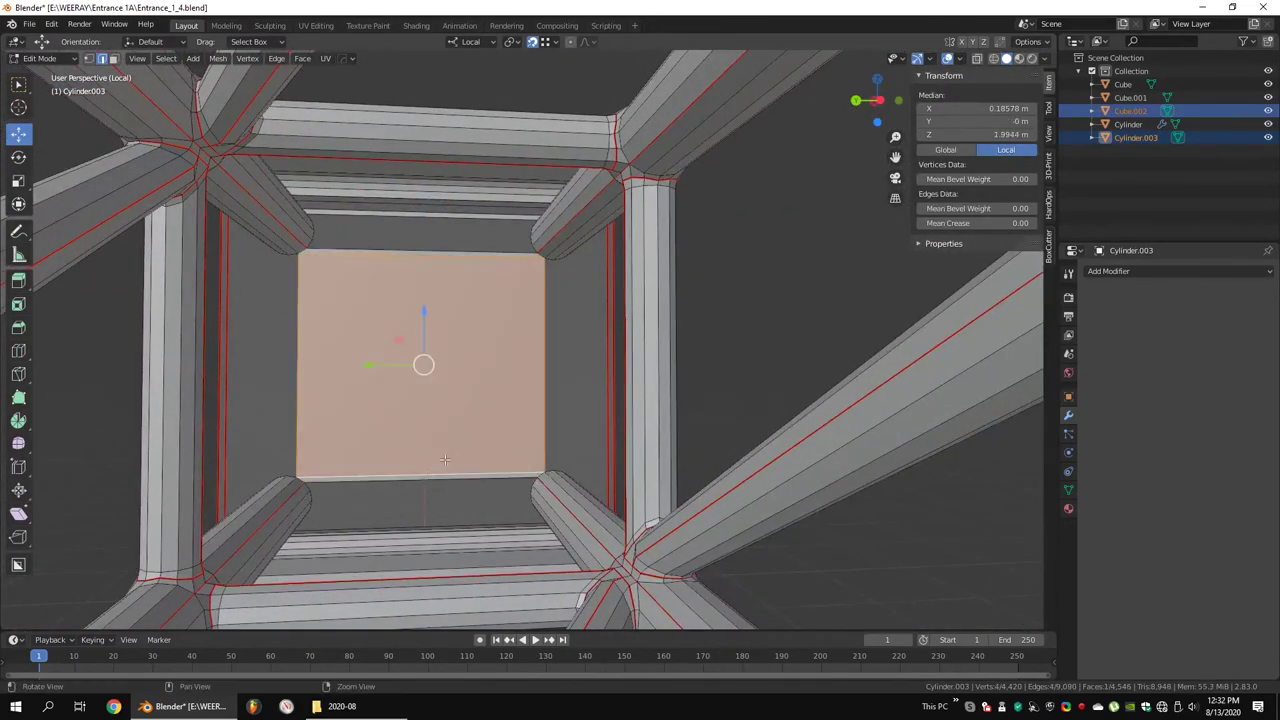
pyautogui.moveTo(496, 262)
pyautogui.mouseDown(button='middle')
pyautogui.moveTo(612, 248)
pyautogui.moveTo(640, 277)
pyautogui.moveTo(677, 286)
pyautogui.moveTo(600, 291)
pyautogui.mouseUp(button='middle')
# Add two edge loops across the truss end, moving the first up 0.075 m
pyautogui.hotkey('ctrl', 'r')
pyautogui.click(600, 291)
pyautogui.click(620, 125)
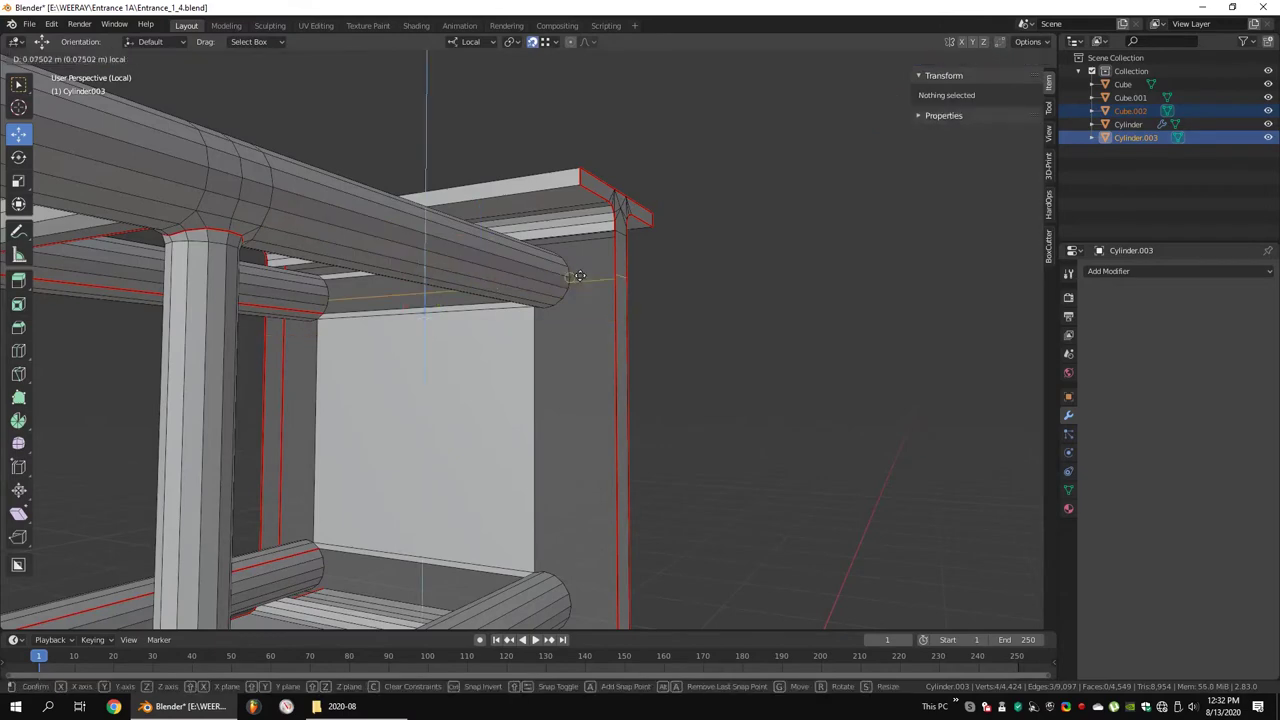
pyautogui.click(579, 276)
pyautogui.hotkey('ctrl', 'r')
pyautogui.moveTo(579, 276)
pyautogui.mouseDown(button='middle')
pyautogui.moveTo(589, 418)
pyautogui.moveTo(606, 380)
pyautogui.moveTo(586, 409)
pyautogui.moveTo(626, 443)
pyautogui.moveTo(531, 371)
pyautogui.moveTo(569, 466)
pyautogui.moveTo(545, 450)
pyautogui.moveTo(737, 397)
pyautogui.moveTo(674, 371)
pyautogui.moveTo(545, 271)
pyautogui.moveTo(555, 264)
pyautogui.mouseUp(button='middle')
pyautogui.click(564, 402)
pyautogui.press('g')
pyautogui.click(528, 446)
# Select a single truss edge and toggle out of and back into Edit Mode
pyautogui.click(674, 371)
pyautogui.press('Tab')
pyautogui.moveTo(445, 243)
pyautogui.mouseDown(button='middle')
pyautogui.moveTo(451, 234)
pyautogui.moveTo(473, 297)
pyautogui.moveTo(539, 305)
pyautogui.mouseUp(button='middle')
pyautogui.press('Tab')
# Add an edge loop to the truss end and fill a face on the top board
pyautogui.hotkey('ctrl', 'r')
pyautogui.click(500, 300)
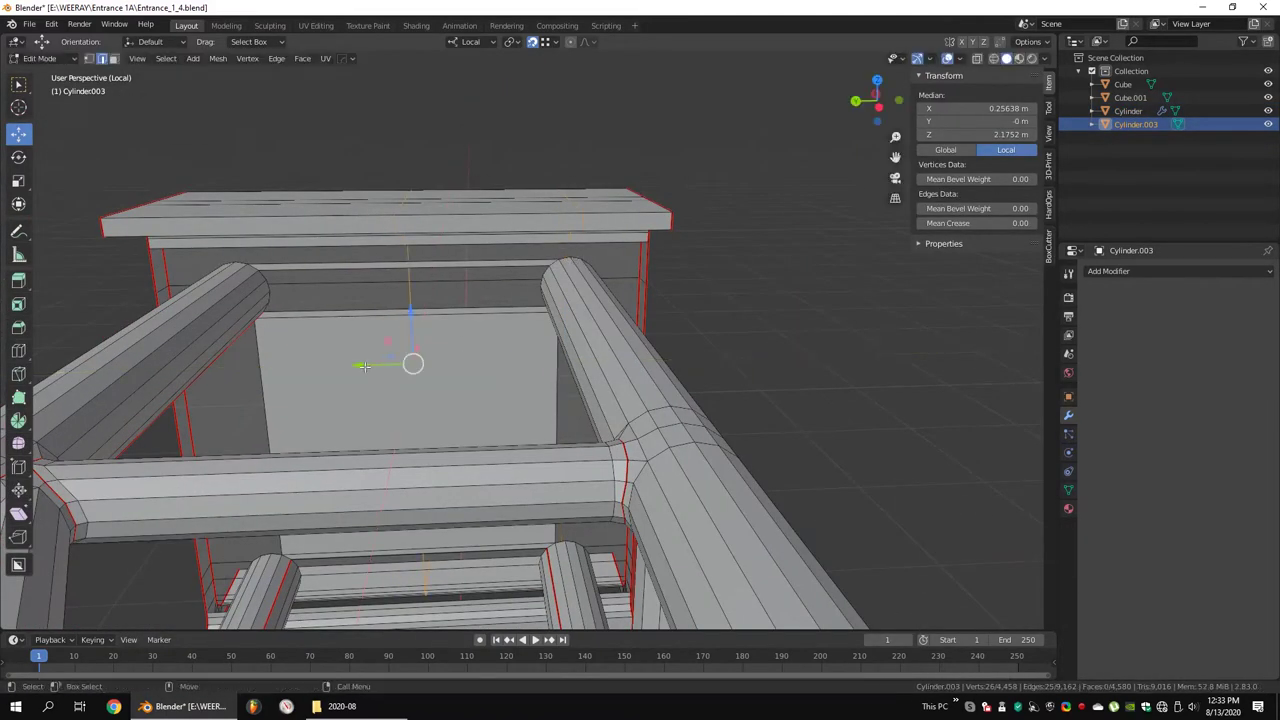
pyautogui.click(572, 261)
pyautogui.moveTo(254, 366)
pyautogui.mouseDown(button='middle')
pyautogui.moveTo(217, 434)
pyautogui.moveTo(265, 283)
pyautogui.moveTo(411, 294)
pyautogui.mouseUp(button='middle')
pyautogui.click(265, 283)
pyautogui.press('f')
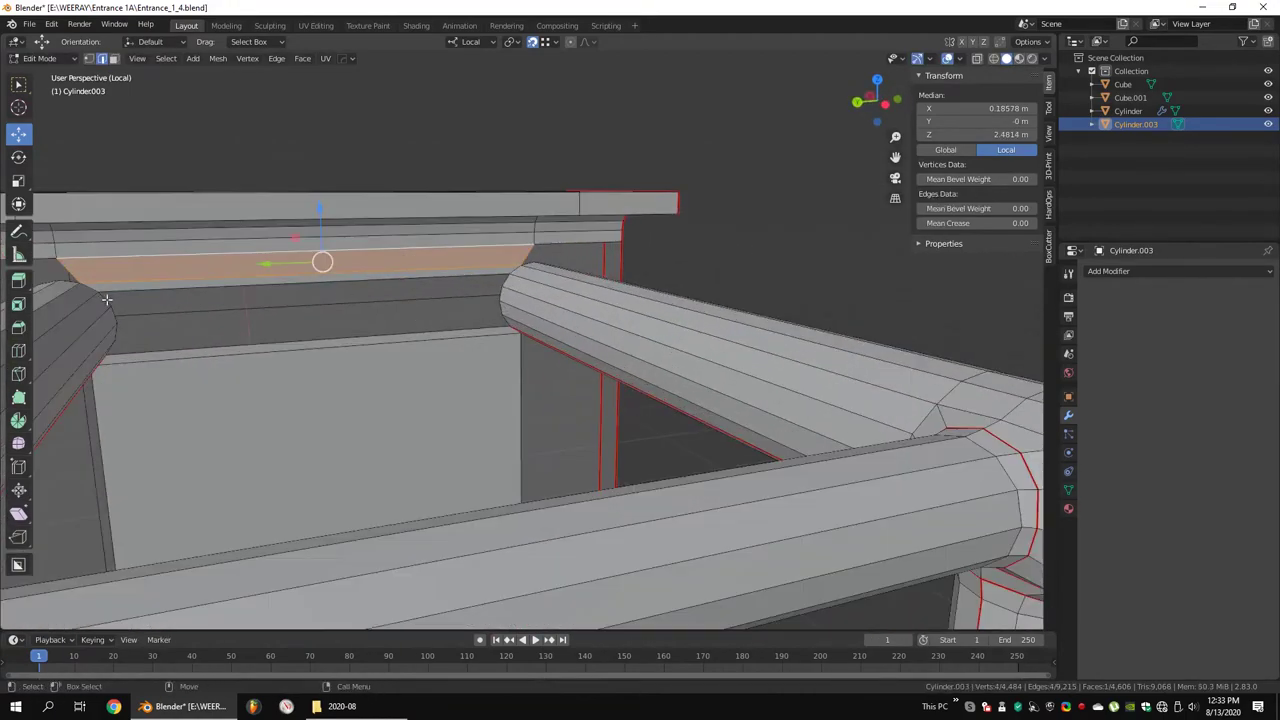
# Loop-cut across the board and slide the selection about 0.075 m along Y
pyautogui.click(470, 316)
pyautogui.rightClick(478, 318)
pyautogui.click(430, 155)
pyautogui.moveTo(430, 155)
pyautogui.mouseDown(button='middle')
pyautogui.moveTo(460, 300)
pyautogui.moveTo(500, 349)
pyautogui.moveTo(470, 403)
pyautogui.mouseUp(button='middle')
pyautogui.moveTo(411, 407); pyautogui.dragTo(328, 400)
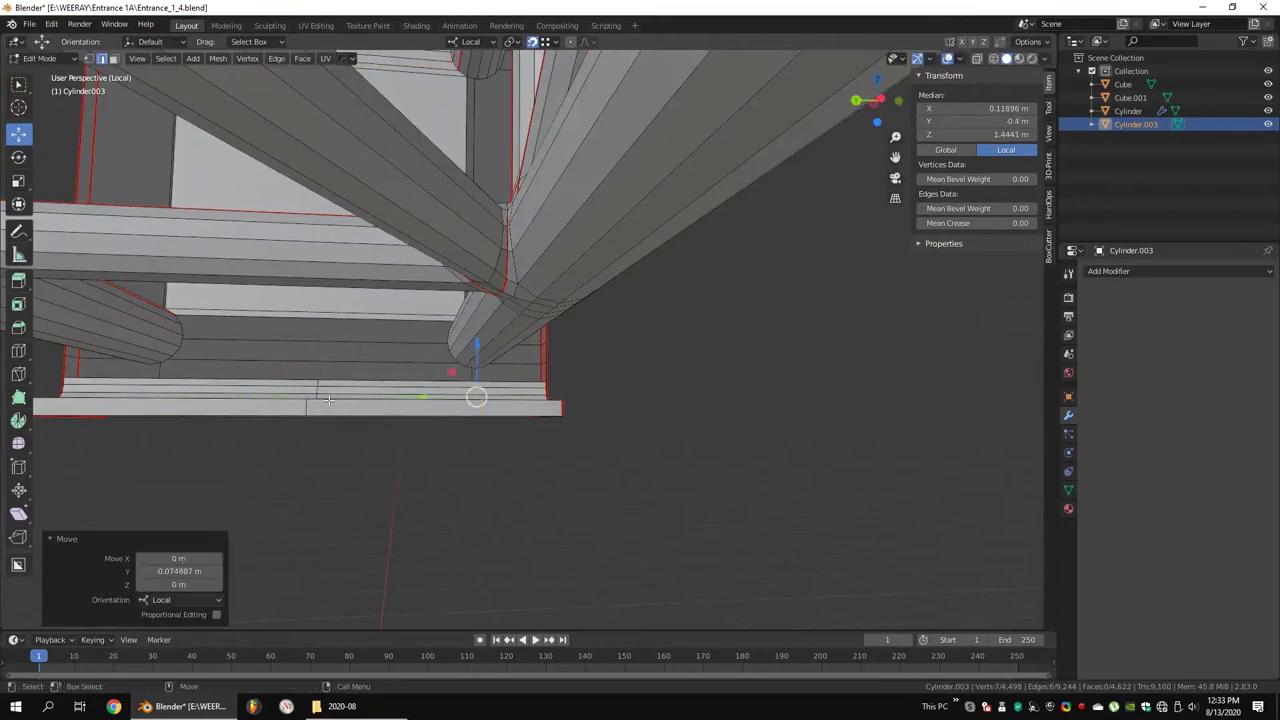
pyautogui.click(177, 381)
# Bridge a face between two edges on the front of the frame
pyautogui.moveTo(177, 381)
pyautogui.mouseDown(button='middle')
pyautogui.moveTo(358, 375)
pyautogui.moveTo(500, 430)
pyautogui.moveTo(400, 380)
pyautogui.moveTo(645, 388)
pyautogui.mouseUp(button='middle')
pyautogui.click(358, 375)
pyautogui.keyDown('shift'); pyautogui.click(645, 388); pyautogui.keyUp('shift')
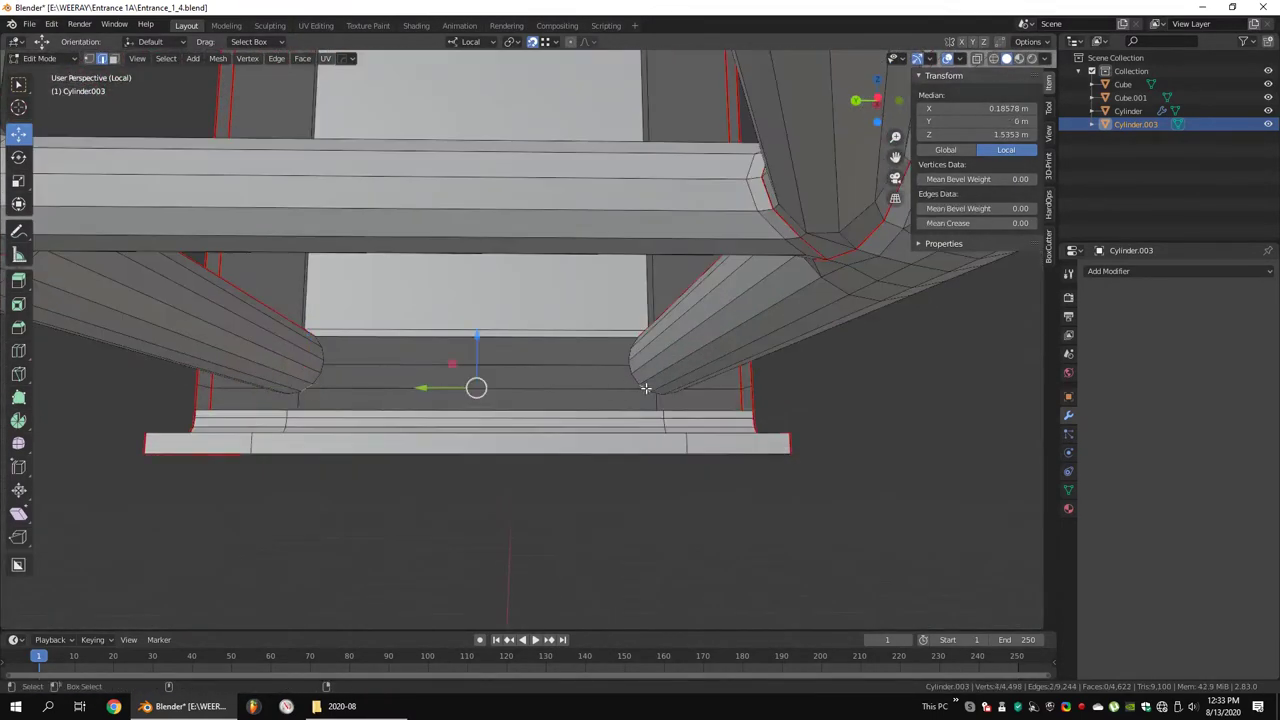
pyautogui.rightClick(341, 364)
pyautogui.click(429, 363)
pyautogui.moveTo(429, 363); pyautogui.dragTo(656, 410, button='middle')
# Bridge the selected edge loops on the frame side and fill the remaining faces
pyautogui.click(656, 410)
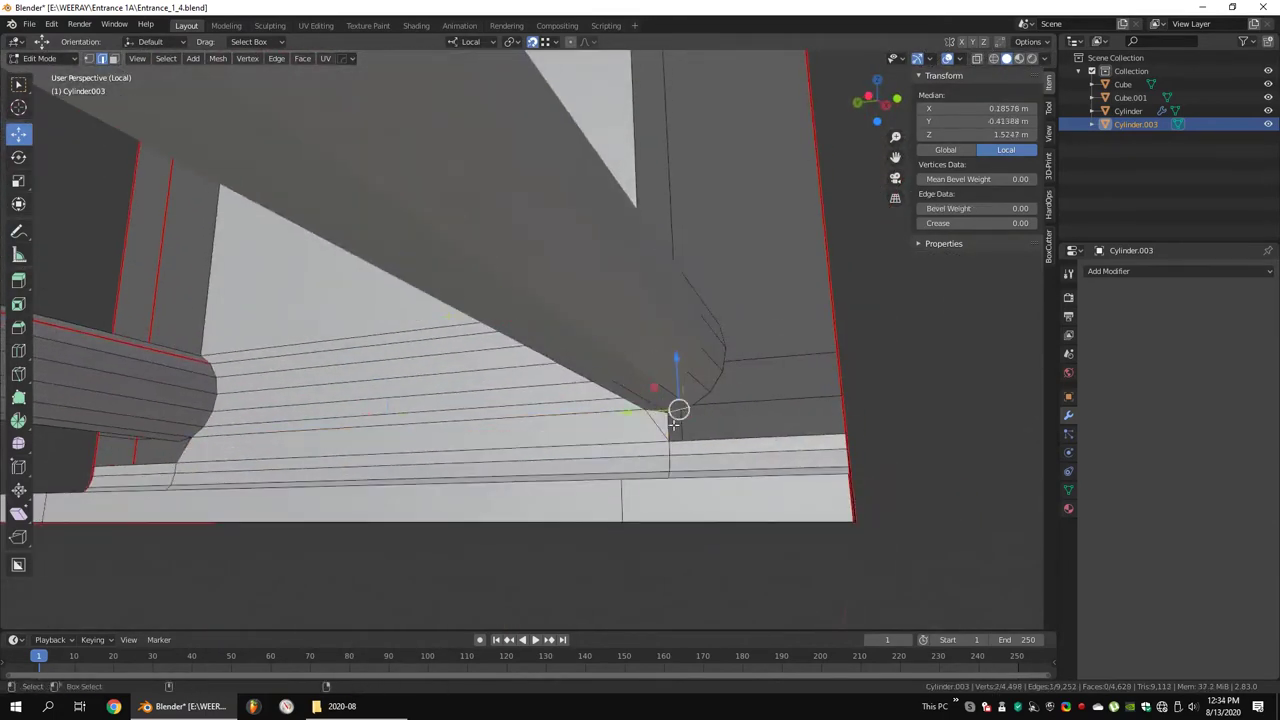
pyautogui.moveTo(751, 390); pyautogui.dragTo(509, 157, button='middle')
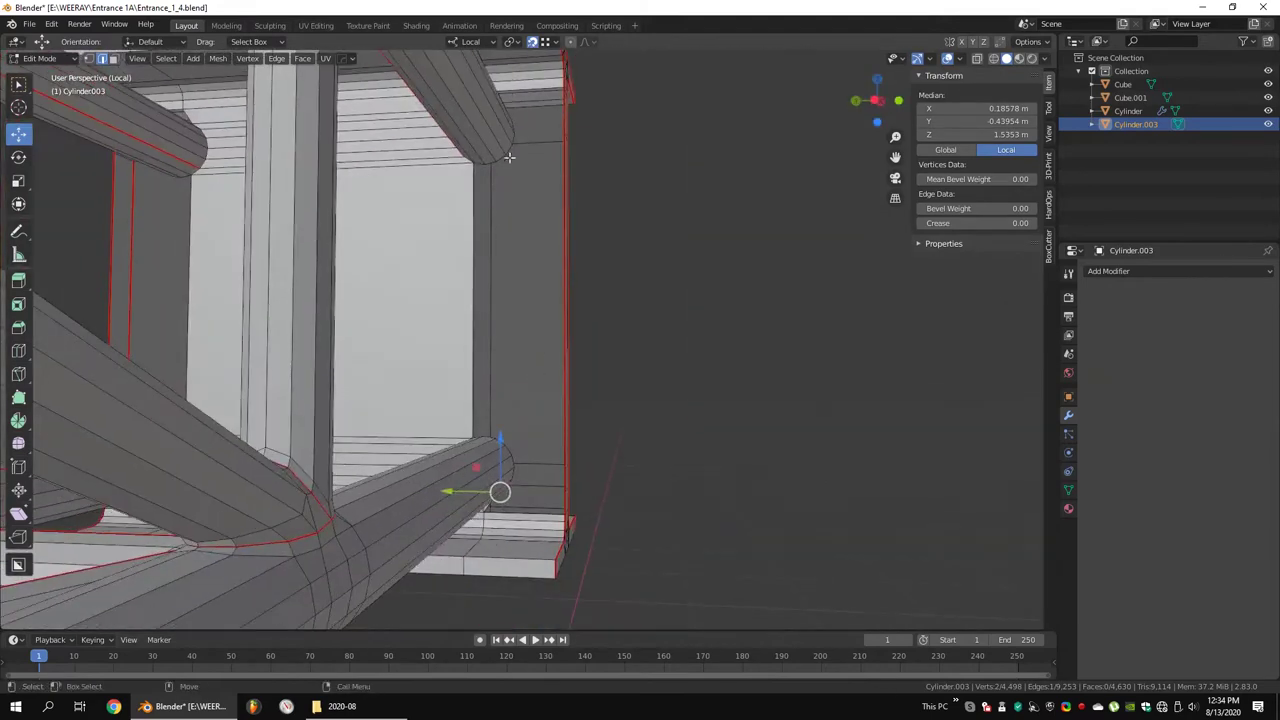
pyautogui.keyDown('shift'); pyautogui.click(510, 447); pyautogui.keyUp('shift')
pyautogui.moveTo(510, 447)
pyautogui.mouseDown(button='middle')
pyautogui.moveTo(505, 427)
pyautogui.moveTo(322, 489)
pyautogui.mouseUp(button='middle')
pyautogui.rightClick(463, 395)
pyautogui.click(563, 399)
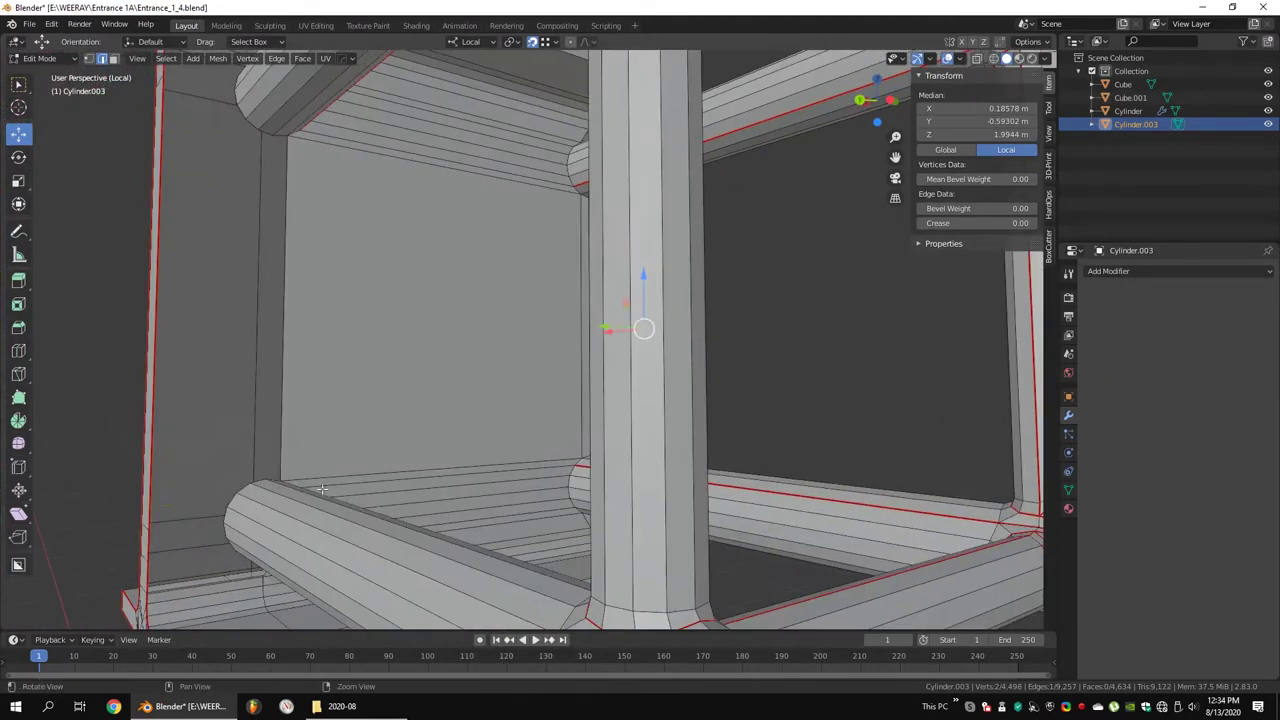
pyautogui.press('f')
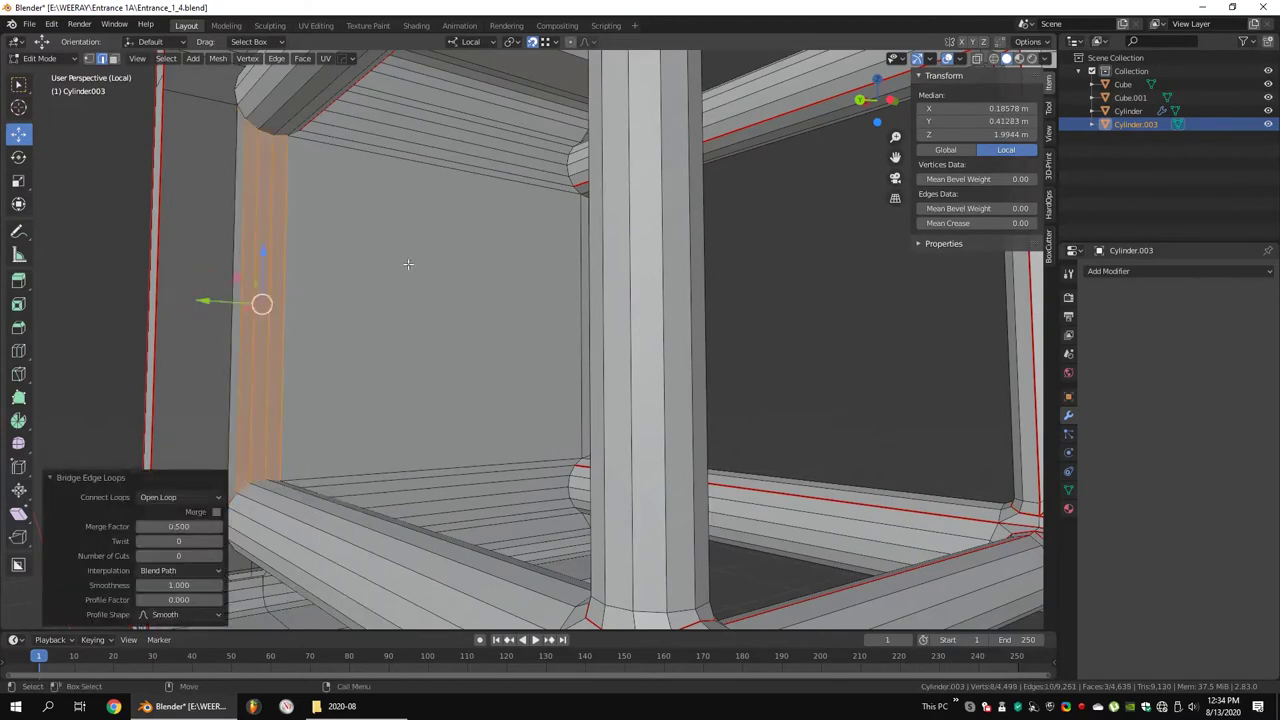
pyautogui.moveTo(251, 252)
pyautogui.mouseDown(button='middle')
pyautogui.moveTo(594, 291)
pyautogui.moveTo(570, 273)
pyautogui.mouseUp(button='middle')
# Select vertical edges and edges along the rail frame
pyautogui.click(594, 291)
pyautogui.keyDown('shift'); pyautogui.click(570, 273); pyautogui.keyUp('shift')
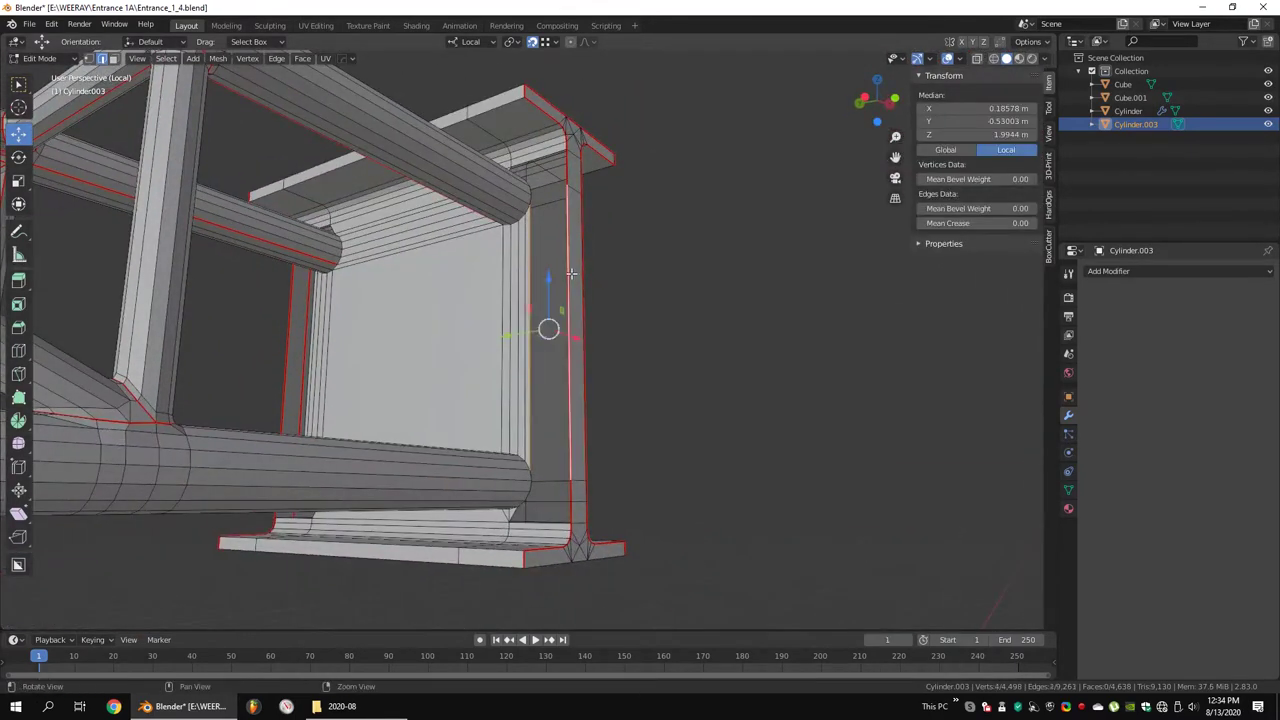
pyautogui.moveTo(550, 470); pyautogui.dragTo(519, 102, button='middle')
pyautogui.click(519, 102)
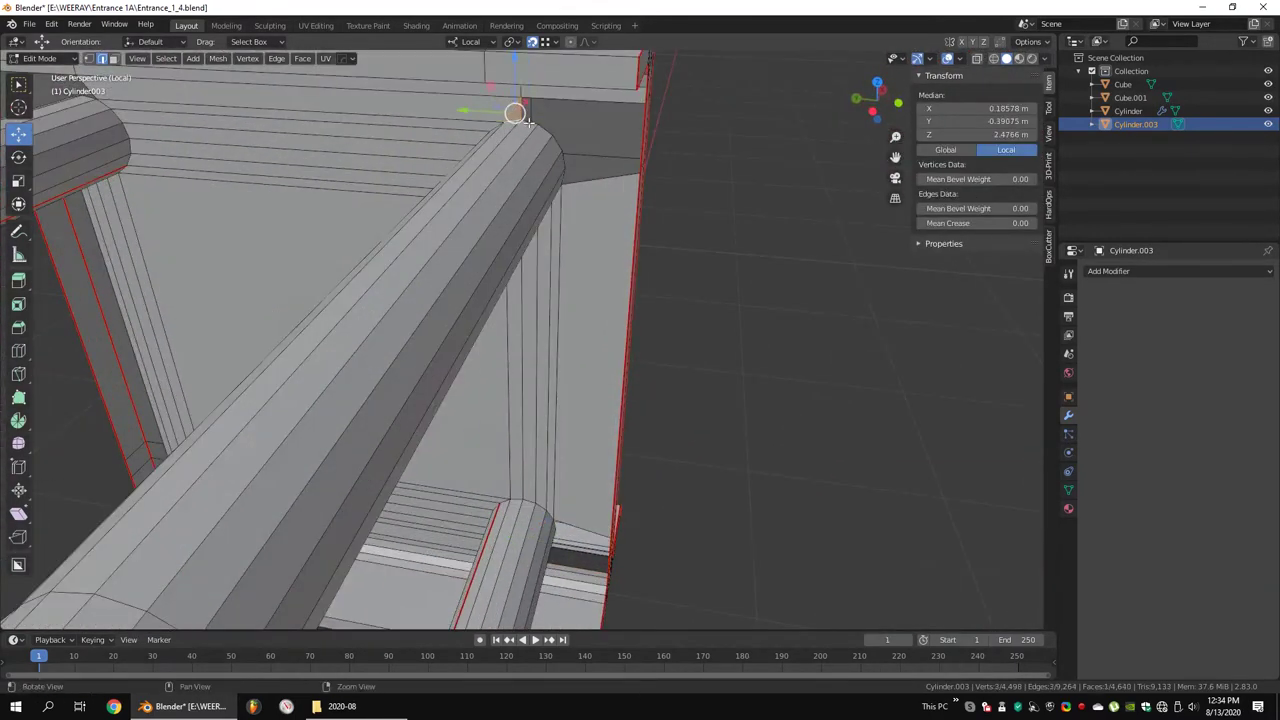
pyautogui.moveTo(597, 174)
pyautogui.mouseDown(button='middle')
pyautogui.moveTo(227, 263)
pyautogui.moveTo(315, 358)
pyautogui.moveTo(520, 330)
pyautogui.moveTo(528, 287)
pyautogui.mouseUp(button='middle')
pyautogui.scroll(3, 227, 263)
pyautogui.click(227, 263)
pyautogui.click(210, 252)
pyautogui.scroll(-3, 210, 252)
# Apply face operations to the small corner face of the frame
pyautogui.click(316, 338)
pyautogui.rightClick(521, 250)
pyautogui.click(521, 351)
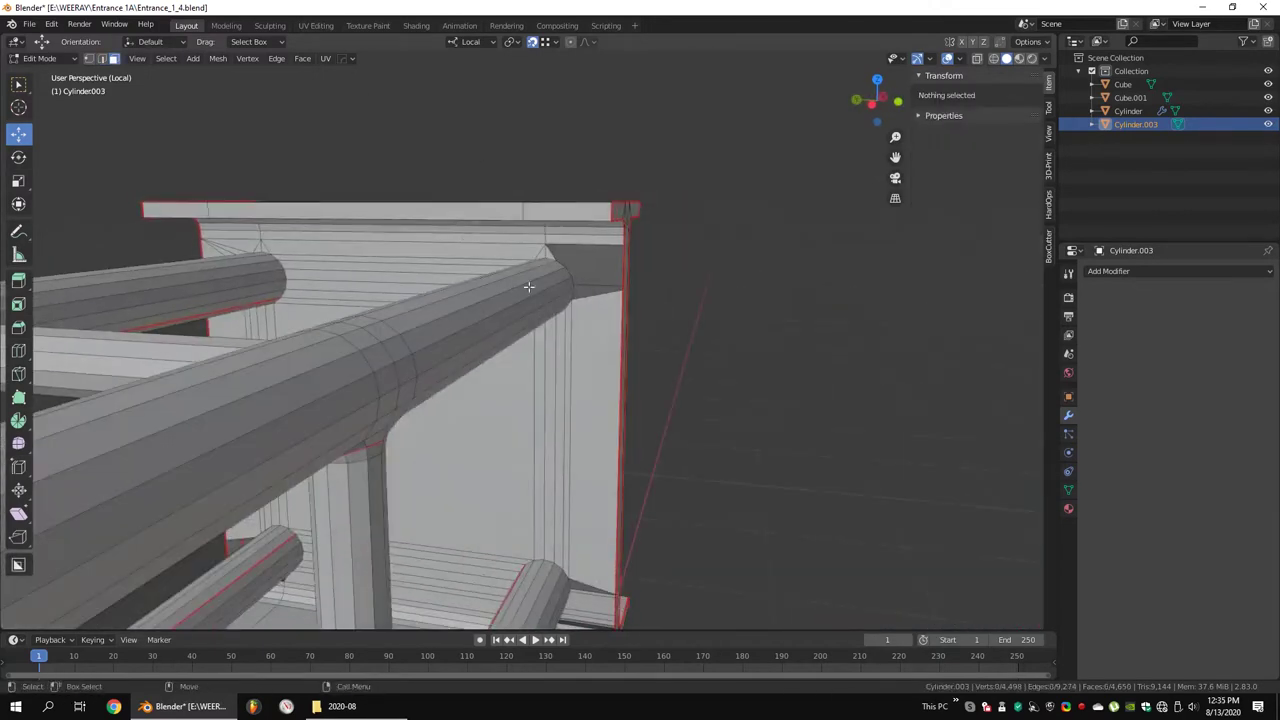
pyautogui.rightClick(576, 244)
pyautogui.click(669, 254)
pyautogui.moveTo(669, 254)
pyautogui.mouseDown(button='middle')
pyautogui.moveTo(530, 400)
pyautogui.moveTo(455, 345)
pyautogui.moveTo(290, 350)
pyautogui.mouseUp(button='middle')
# Select the frame's corner and base joint edges and bevel them 0.0304 m with two segments
pyautogui.click(534, 403)
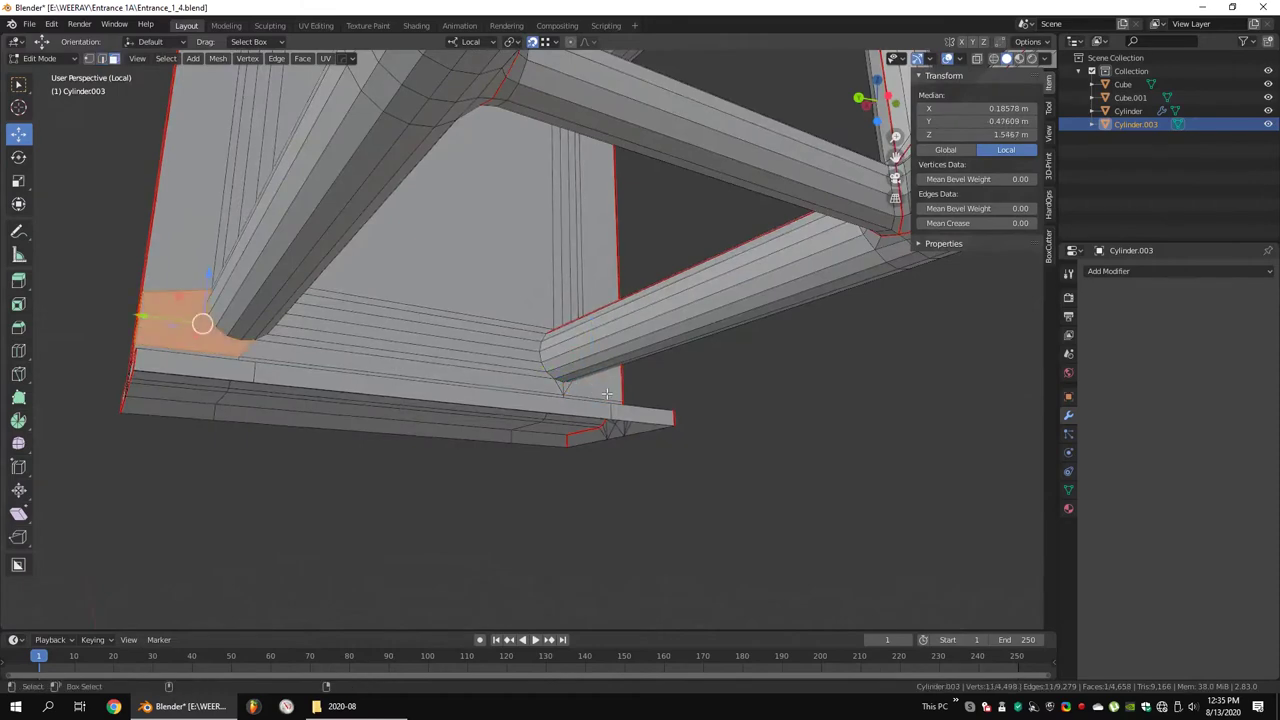
pyautogui.click(628, 343)
pyautogui.moveTo(607, 394)
pyautogui.mouseDown(button='middle')
pyautogui.moveTo(628, 343)
pyautogui.moveTo(551, 363)
pyautogui.moveTo(456, 247)
pyautogui.moveTo(537, 334)
pyautogui.moveTo(457, 366)
pyautogui.moveTo(463, 283)
pyautogui.moveTo(410, 259)
pyautogui.moveTo(706, 382)
pyautogui.moveTo(718, 436)
pyautogui.moveTo(758, 498)
pyautogui.moveTo(694, 195)
pyautogui.mouseUp(button='middle')
pyautogui.scroll(3, 456, 247)
pyautogui.keyDown('alt'); pyautogui.keyDown('shift'); pyautogui.click(537, 334); pyautogui.keyUp('shift'); pyautogui.keyUp('alt')
pyautogui.keyDown('alt'); pyautogui.keyDown('shift'); pyautogui.click(470, 275); pyautogui.keyUp('shift'); pyautogui.keyUp('alt')
pyautogui.keyDown('alt'); pyautogui.keyDown('shift'); pyautogui.click(634, 254); pyautogui.keyUp('shift'); pyautogui.keyUp('alt')
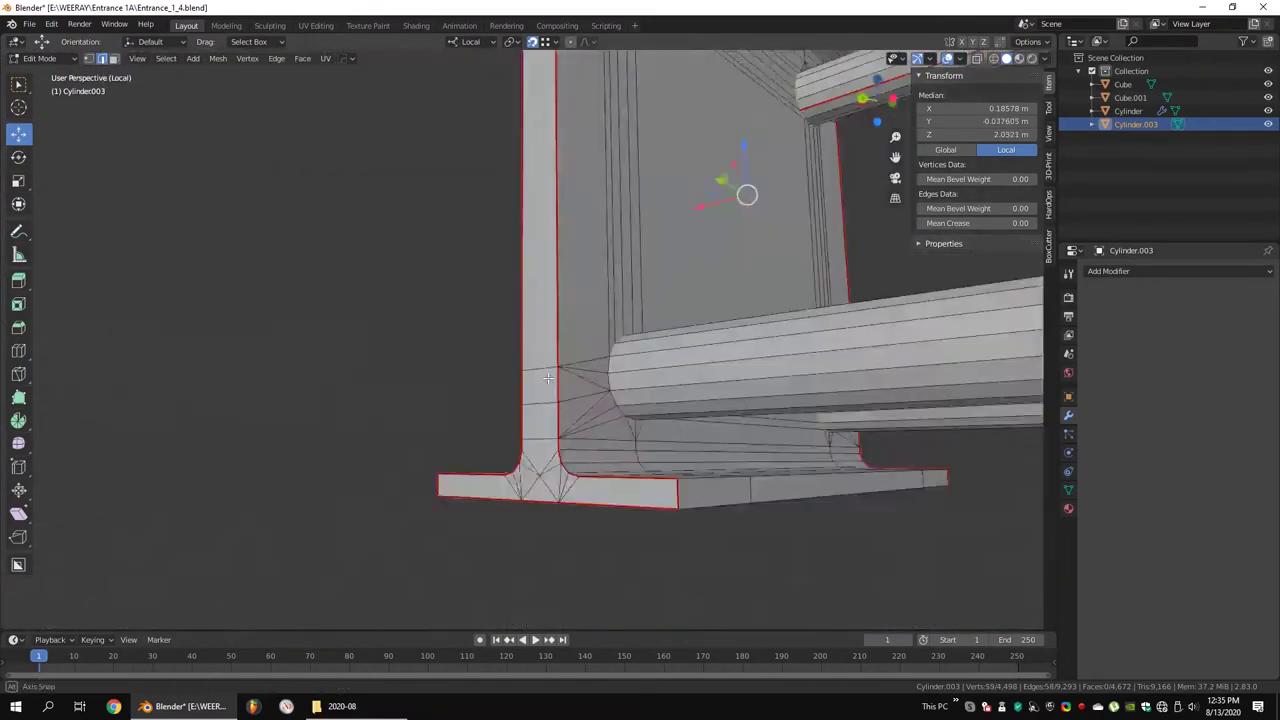
pyautogui.moveTo(634, 254)
pyautogui.mouseDown(button='middle')
pyautogui.moveTo(583, 345)
pyautogui.moveTo(532, 372)
pyautogui.moveTo(613, 347)
pyautogui.moveTo(531, 434)
pyautogui.moveTo(680, 329)
pyautogui.moveTo(591, 323)
pyautogui.moveTo(709, 329)
pyautogui.mouseUp(button='middle')
pyautogui.hotkey('ctrl', 'b')
pyautogui.click(629, 352)
# Inspect the bevelled truss from the side, clear the selection, and pick a bottom frame edge
pyautogui.scroll(3, 709, 329)
pyautogui.click(730, 345)
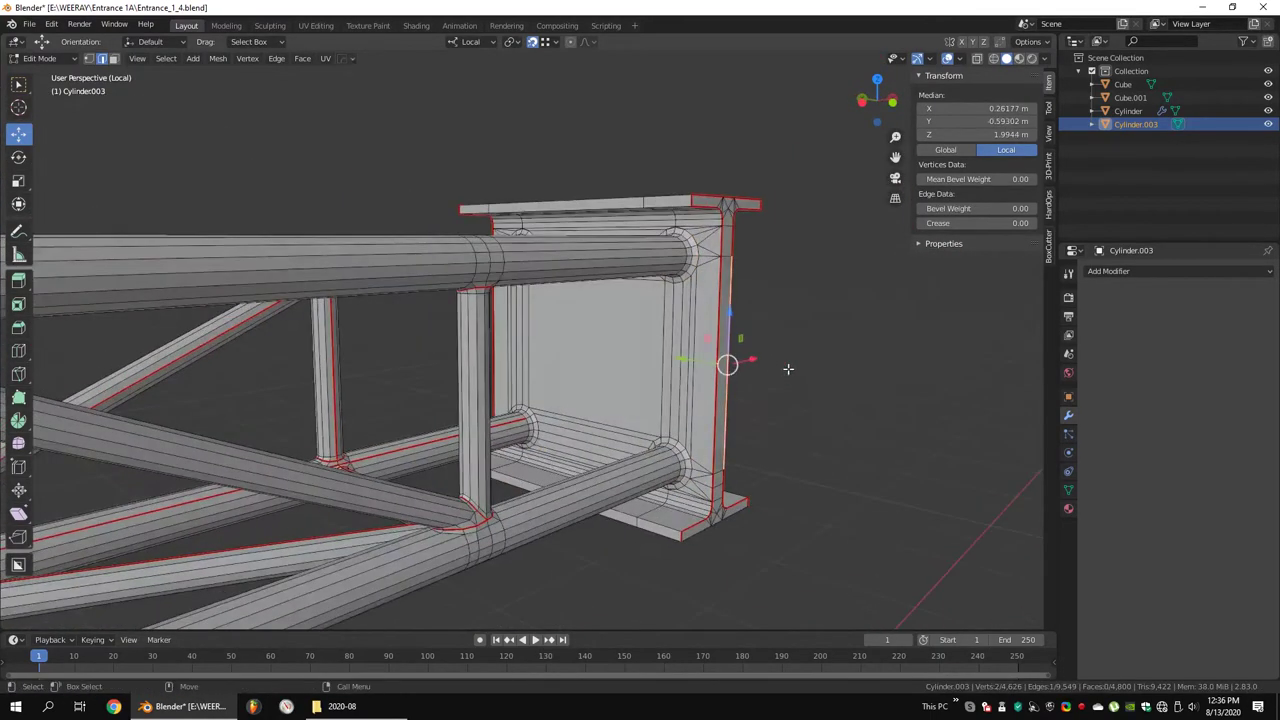
pyautogui.press('Tab')
pyautogui.moveTo(788, 369)
pyautogui.mouseDown(button='middle')
pyautogui.moveTo(737, 363)
pyautogui.moveTo(789, 391)
pyautogui.moveTo(809, 386)
pyautogui.moveTo(620, 386)
pyautogui.moveTo(592, 364)
pyautogui.mouseUp(button='middle')
pyautogui.press('Tab')
pyautogui.moveTo(610, 430); pyautogui.dragTo(573, 231, button='middle')
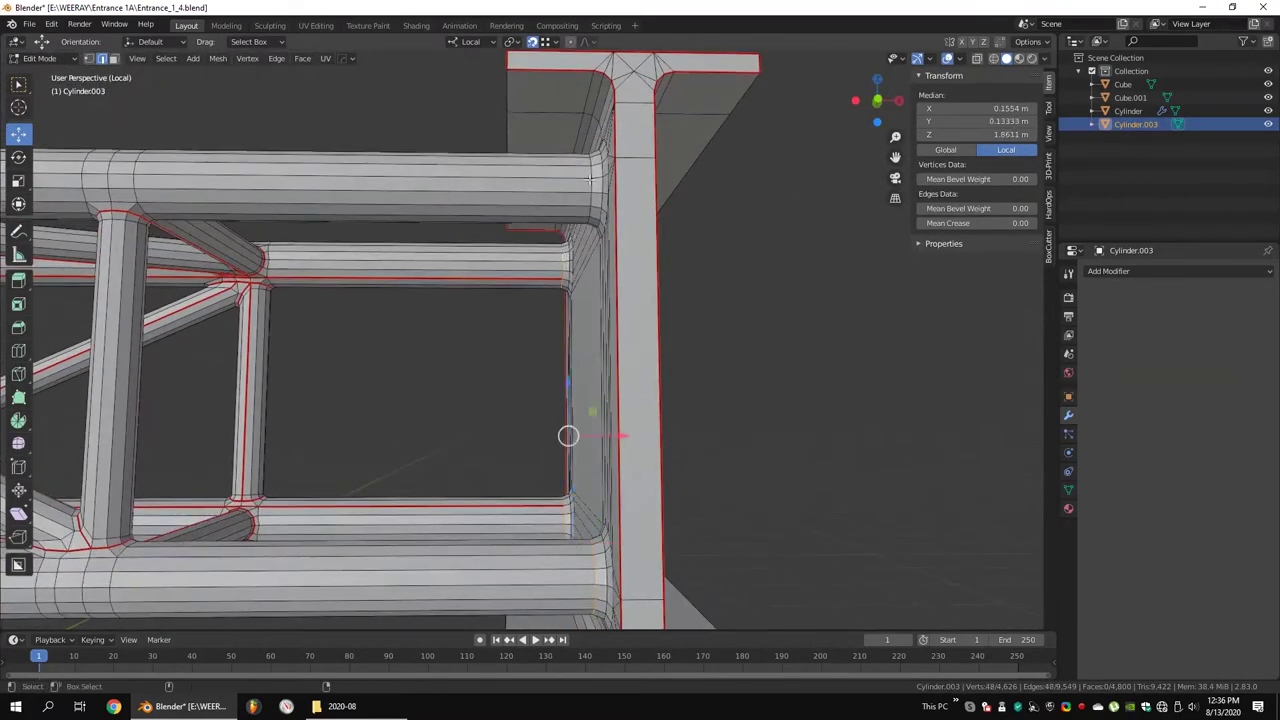
pyautogui.rightClick(780, 463)
pyautogui.click(780, 463)
pyautogui.scroll(-5, 780, 463)
pyautogui.moveTo(780, 463)
pyautogui.mouseDown(button='middle')
pyautogui.moveTo(700, 330)
pyautogui.moveTo(634, 303)
pyautogui.moveTo(754, 300)
pyautogui.moveTo(594, 482)
pyautogui.moveTo(631, 374)
pyautogui.mouseUp(button='middle')
pyautogui.click(594, 482)
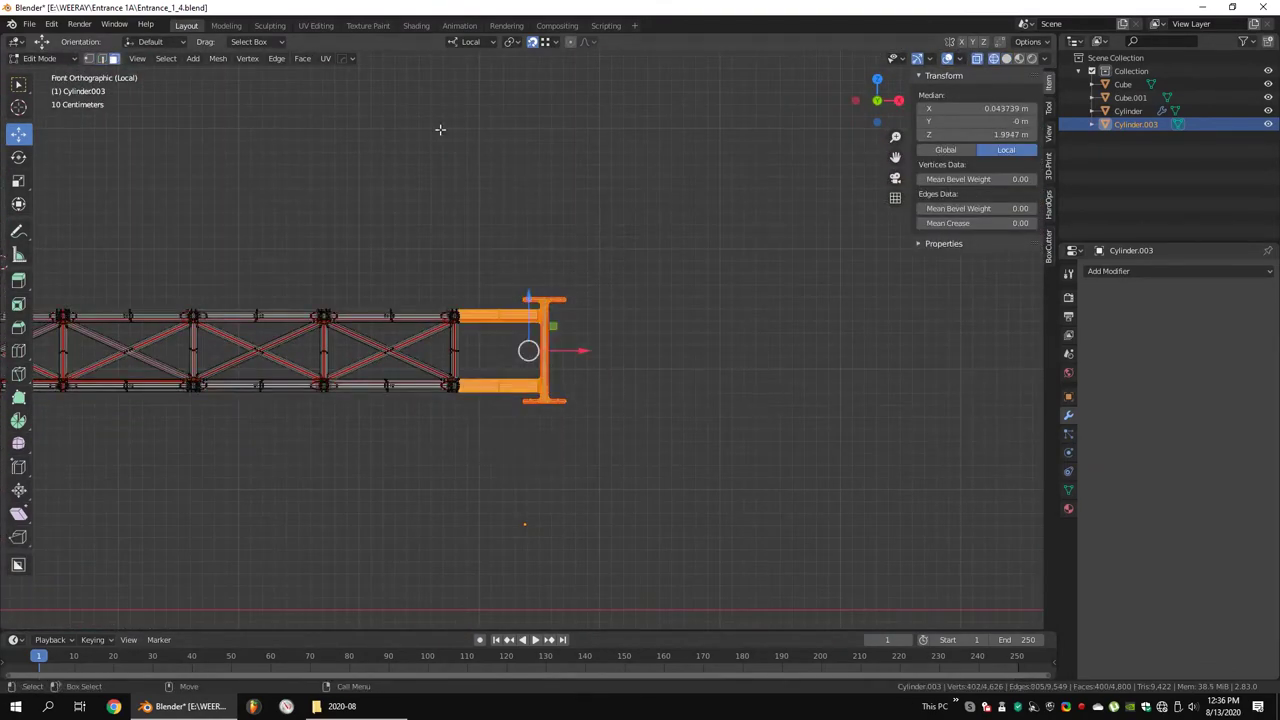
# Unwrap the truss mesh's UVs in the UV Editing workspace
pyautogui.click(318, 30)
pyautogui.moveTo(751, 380); pyautogui.dragTo(532, 380)
pyautogui.moveTo(600, 400); pyautogui.dragTo(782, 394, button='middle')
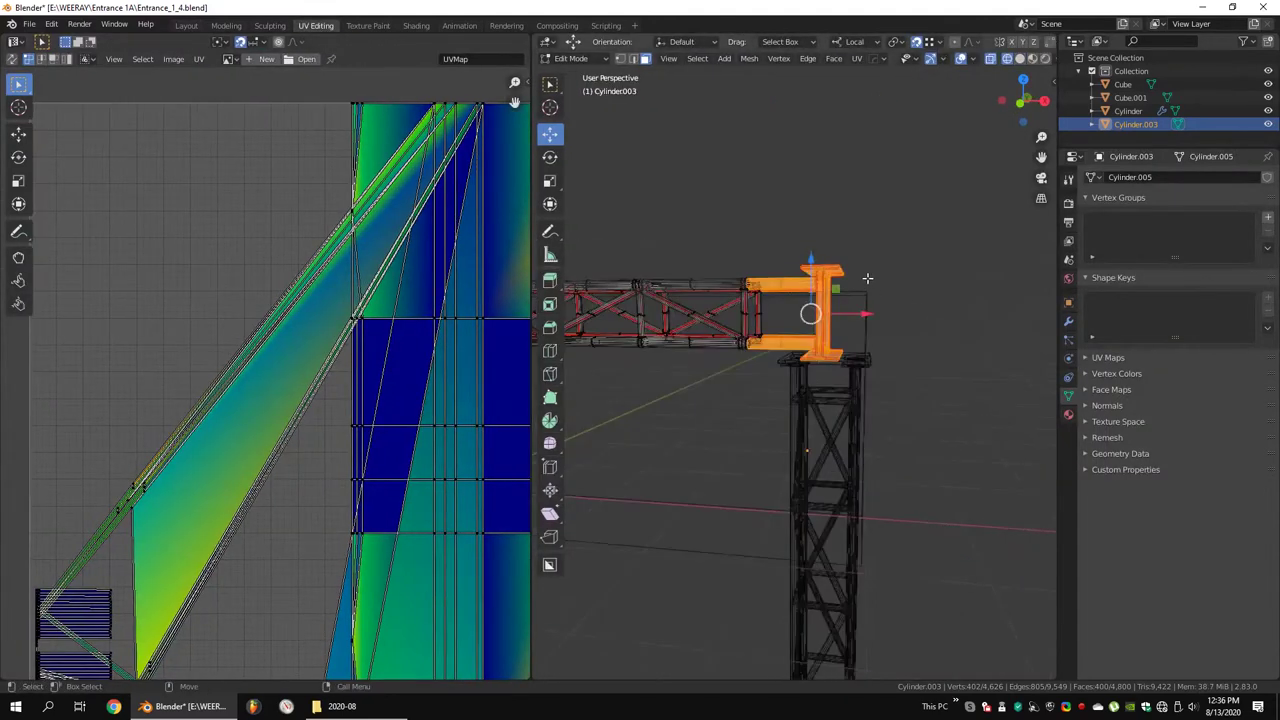
pyautogui.press('u')
pyautogui.click(782, 394)
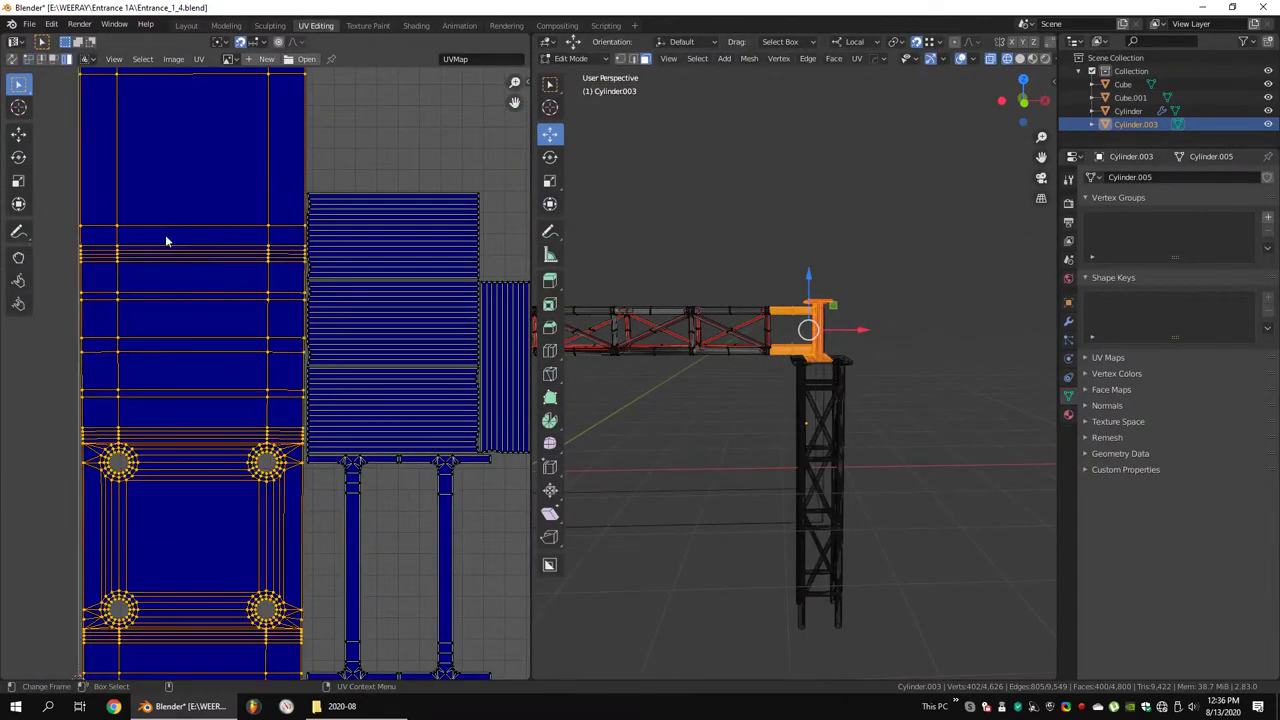
pyautogui.scroll(8, 313, 310)
pyautogui.scroll(-5, 357, 309)
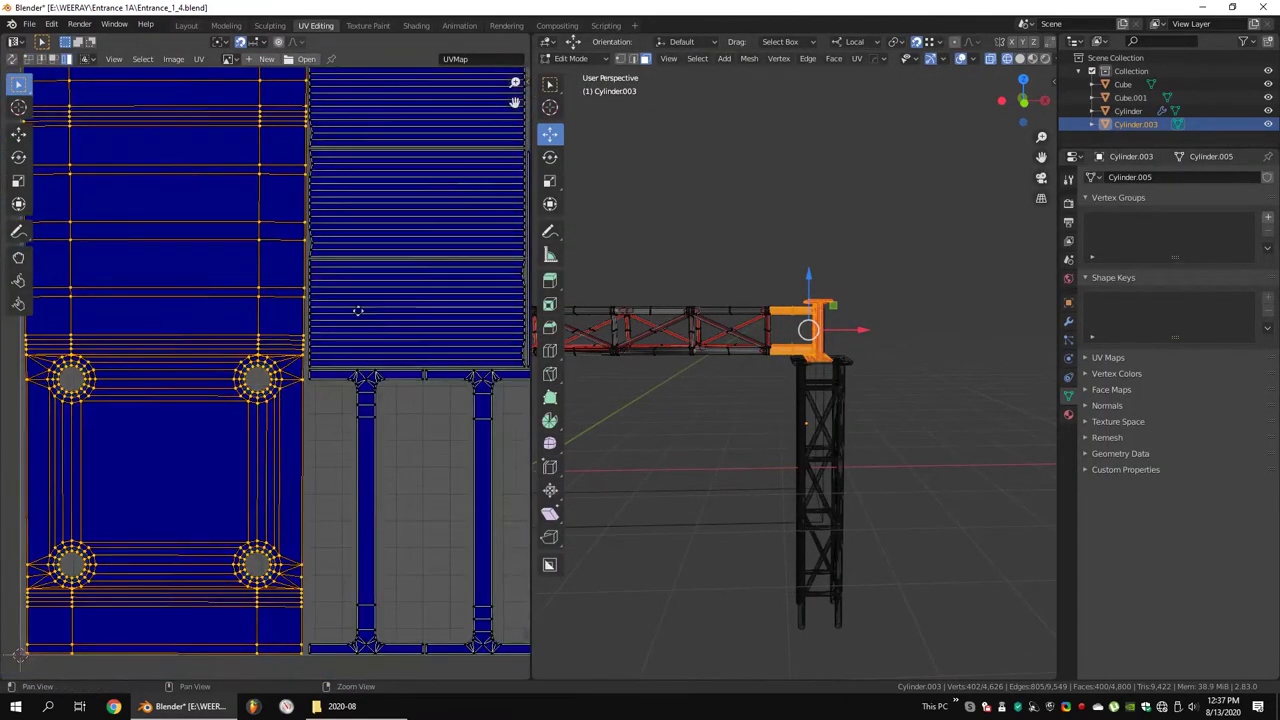
pyautogui.scroll(-3, 263, 320)
pyautogui.scroll(3, 283, 357)
pyautogui.keyDown('shift'); pyautogui.scroll(3, 420, 392); pyautogui.keyUp('shift')
pyautogui.scroll(2, 714, 343)
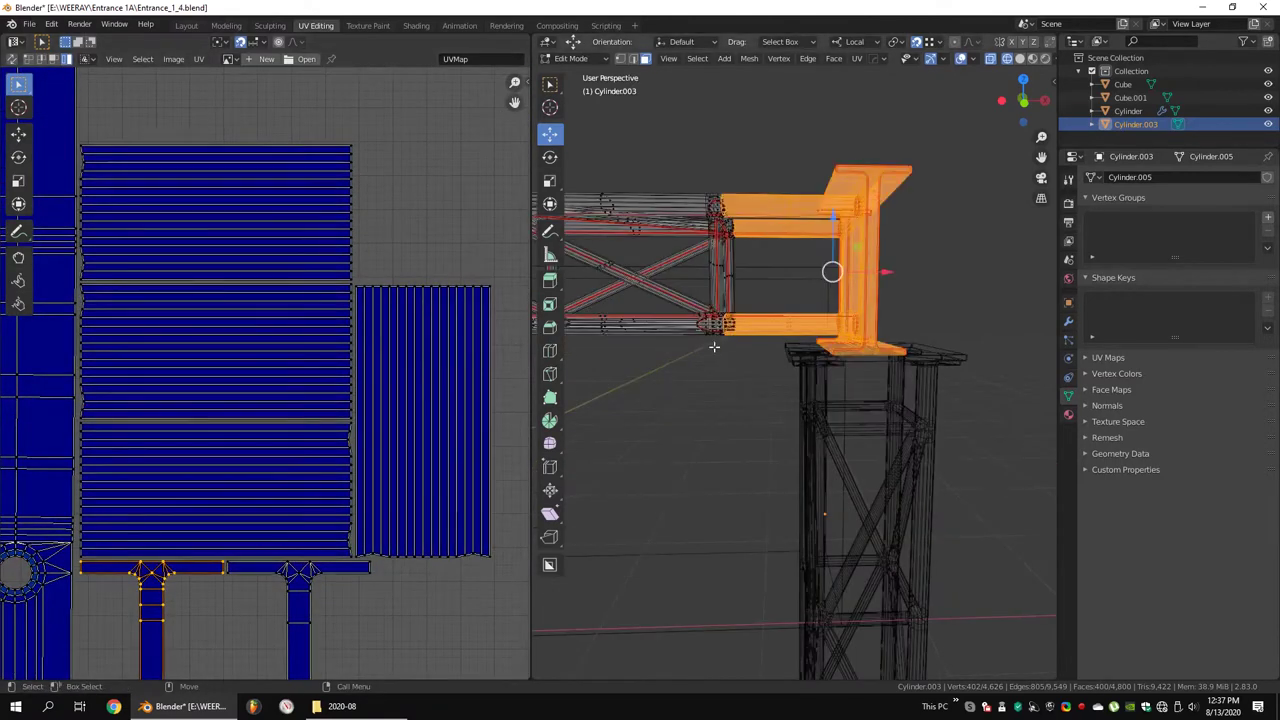
pyautogui.scroll(-3, 406, 257)
pyautogui.scroll(2, 480, 290)
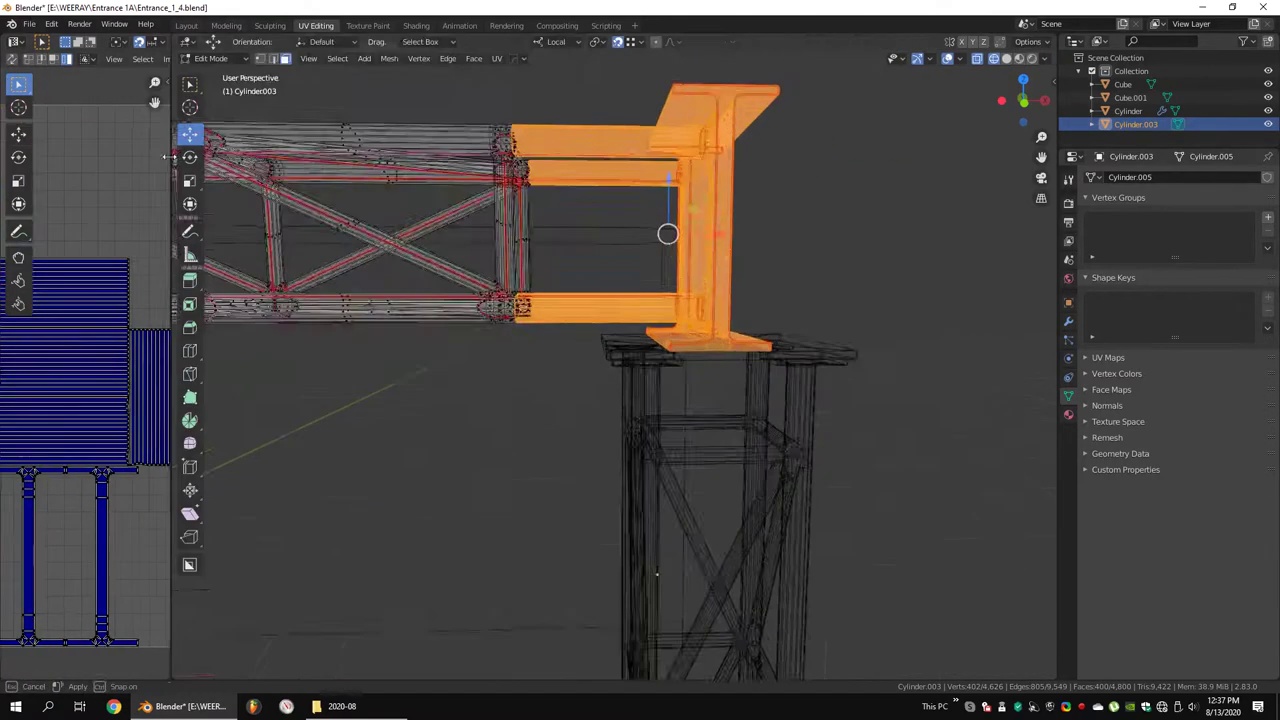
# Separate the end I-beam plate from the truss into its own object
pyautogui.hotkey('alt', 'z')
pyautogui.hotkey('alt', 'a')
pyautogui.moveTo(777, 251); pyautogui.dragTo(791, 274, button='middle')
pyautogui.press('KP_1')
pyautogui.hotkey('alt', 'z')
pyautogui.moveTo(770, 140); pyautogui.dragTo(640, 440)
pyautogui.rightClick(690, 250)
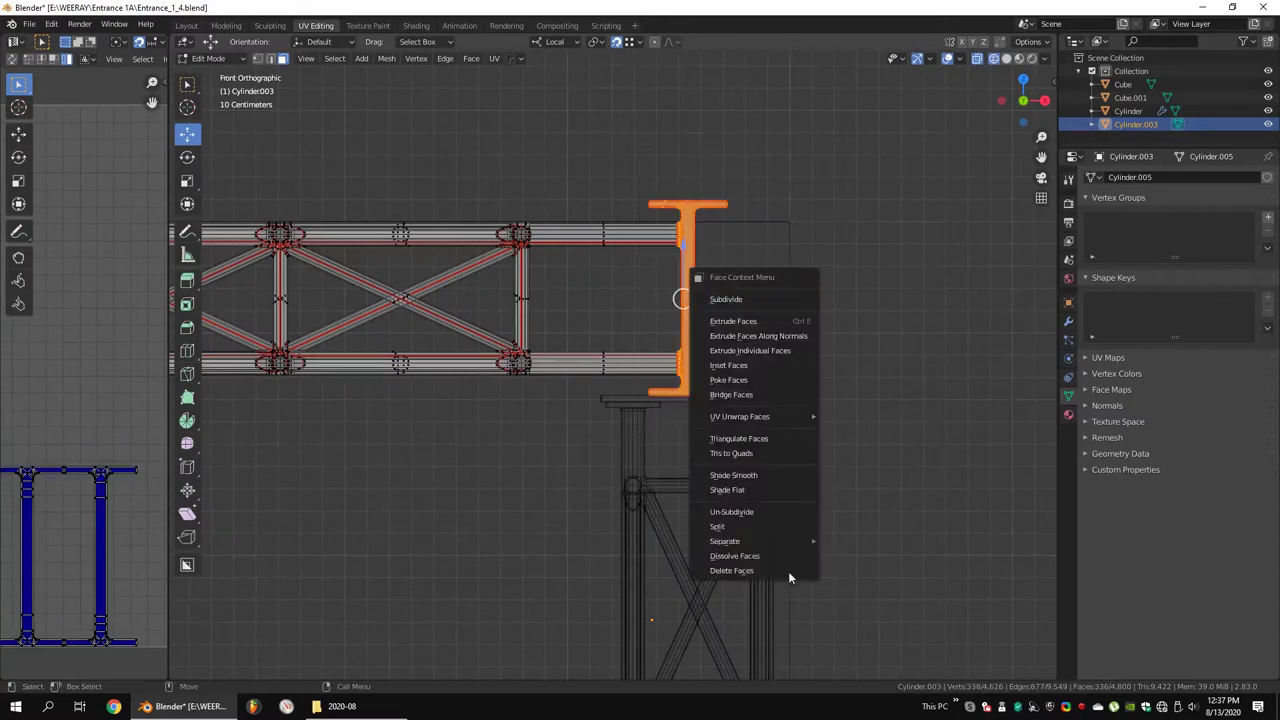
pyautogui.click(788, 571)
pyautogui.press('Tab')
# Give the separated I-beam a Mirror modifier and apply its location so it mirrors to both ends
pyautogui.click(688, 330)
pyautogui.click(1068, 321)
pyautogui.click(1108, 177)
pyautogui.click(1006, 310)
pyautogui.scroll(-3, 786, 246)
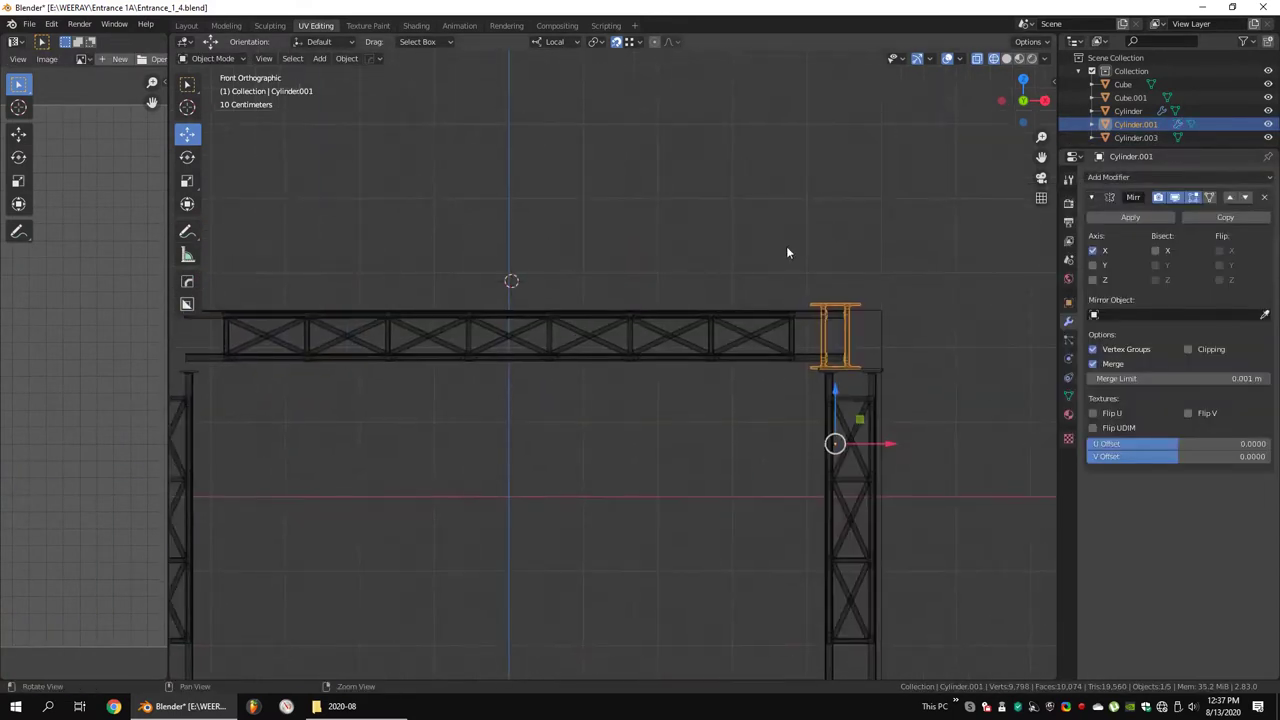
pyautogui.hotkey('ctrl', 'a')
pyautogui.click(678, 261)
pyautogui.scroll(2, 632, 264)
# Join the mirrored I-beam back into the truss object with Ctrl+J
pyautogui.keyDown('shift'); pyautogui.click(560, 296); pyautogui.keyUp('shift')
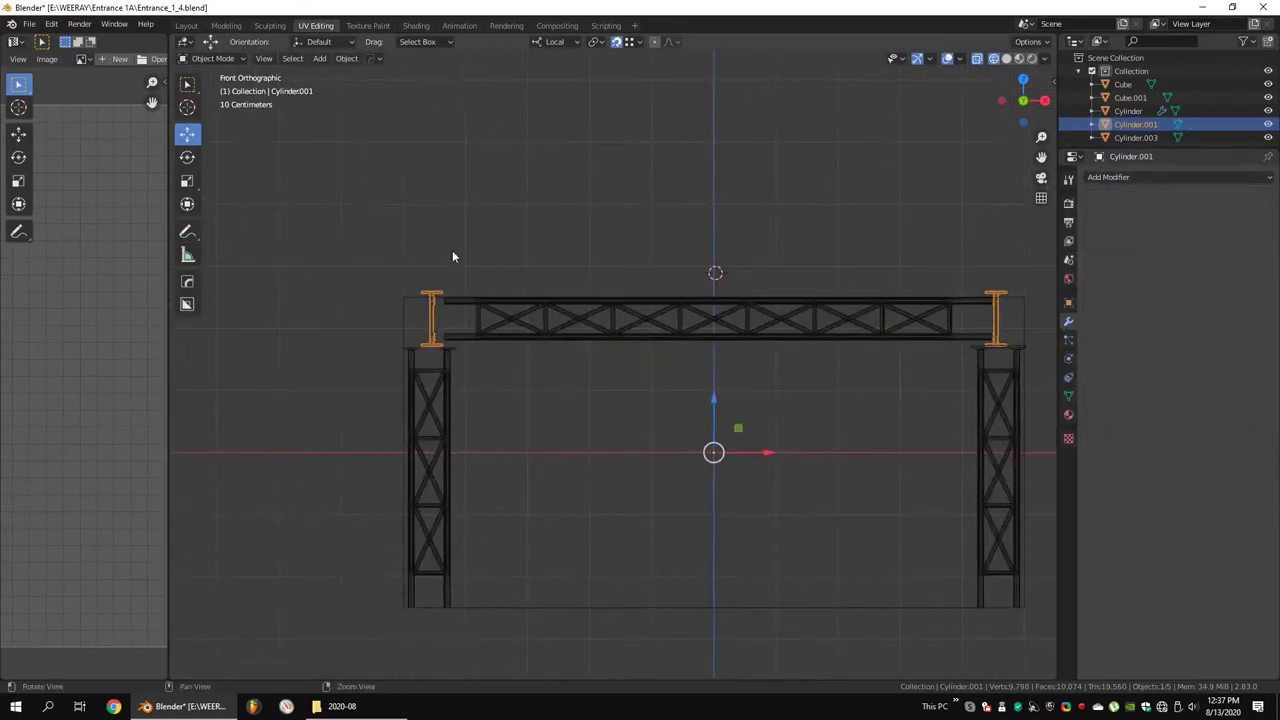
pyautogui.hotkey('ctrl', 'j')
pyautogui.scroll(3, 452, 250)
# Unwrap the UVs of the joined truss mesh again
pyautogui.press('Tab')
pyautogui.scroll(3, 486, 254)
pyautogui.hotkey('alt', 'z')
pyautogui.hotkey('alt', 'z')
pyautogui.moveTo(458, 250); pyautogui.dragTo(486, 448)
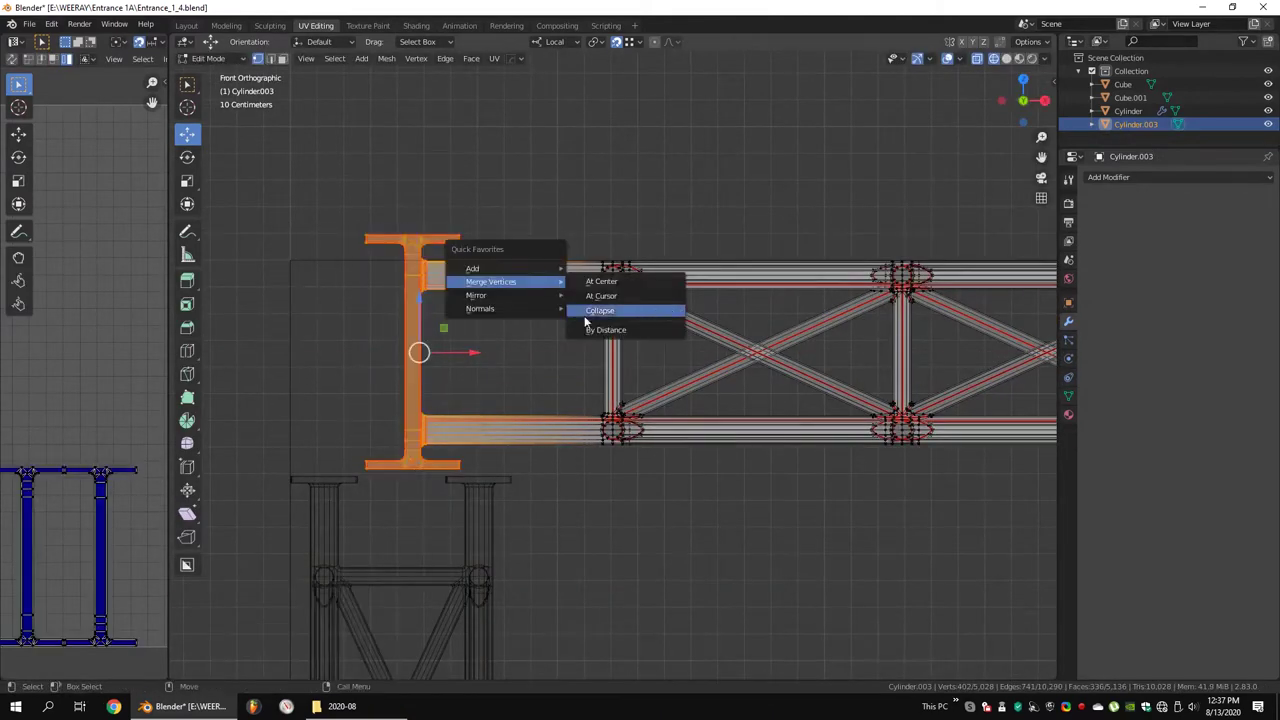
pyautogui.press('u')
pyautogui.click(620, 310)
pyautogui.moveTo(168, 213)
pyautogui.mouseDown()
pyautogui.moveTo(567, 237)
pyautogui.moveTo(98, 237)
pyautogui.mouseUp()
pyautogui.scroll(4, 320, 320)
pyautogui.scroll(-2, 320, 320)
pyautogui.press('Tab')
pyautogui.hotkey('alt', 'z')
pyautogui.scroll(-3, 576, 201)
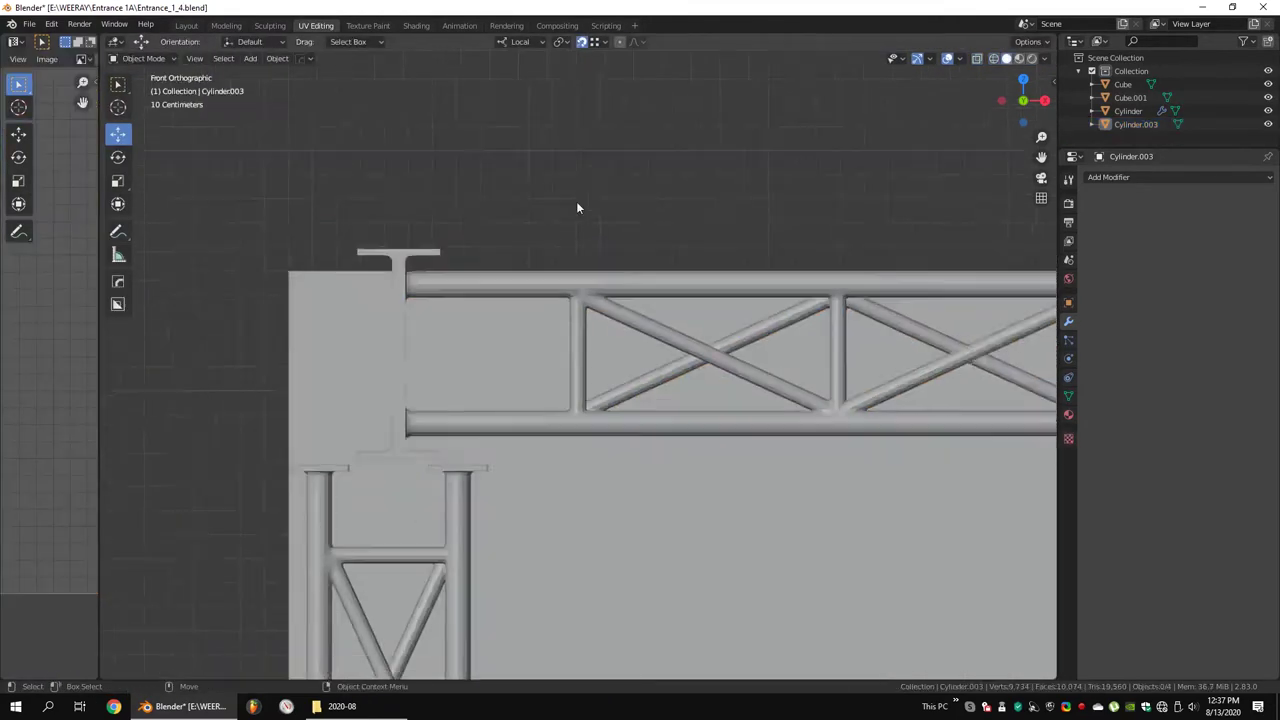
# Add an X-axis Mirror modifier to the back wall panel Cube.001
pyautogui.moveTo(576, 201)
pyautogui.mouseDown(button='middle')
pyautogui.moveTo(780, 310)
pyautogui.moveTo(744, 287)
pyautogui.moveTo(525, 318)
pyautogui.moveTo(752, 295)
pyautogui.mouseUp(button='middle')
pyautogui.click(700, 314)
pyautogui.click(1108, 177)
pyautogui.click(943, 280)
pyautogui.scroll(-3, 723, 320)
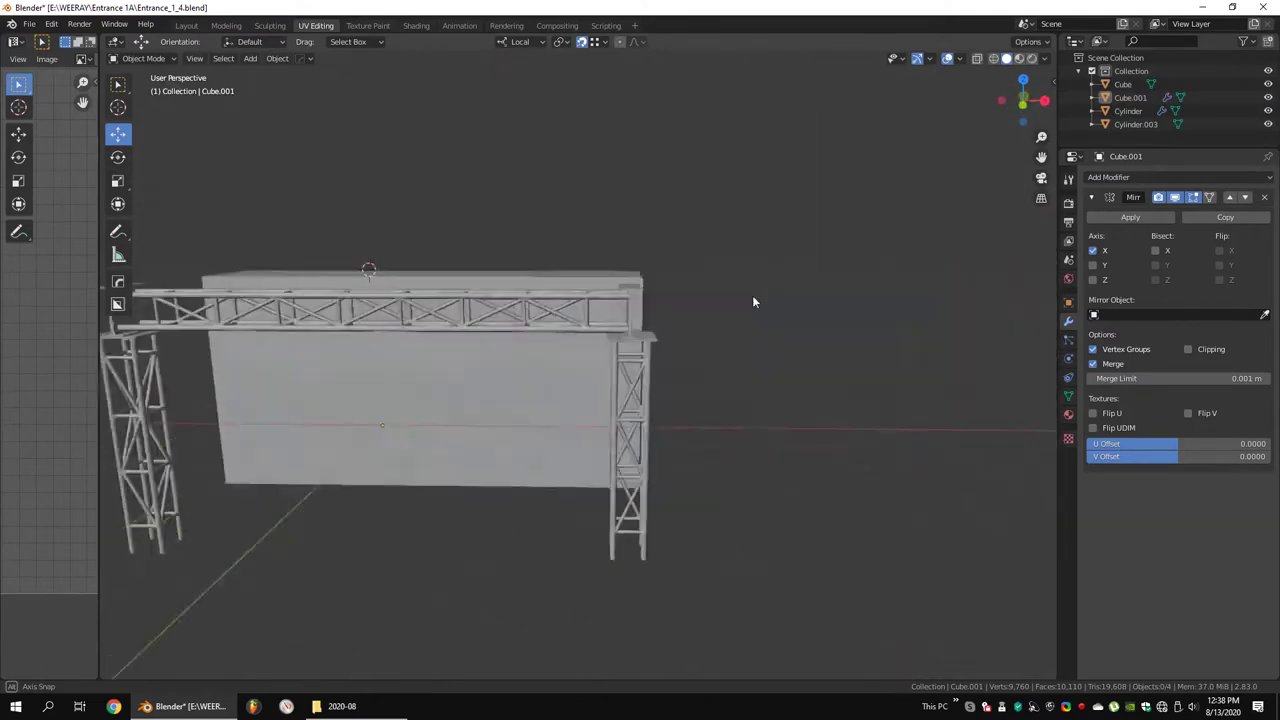
pyautogui.press('KP_1')
pyautogui.scroll(3, 752, 295)
# Shift the truss mesh along X so its end I-beams sit 0.04 m farther out
pyautogui.click(666, 277)
pyautogui.press('Tab')
pyautogui.scroll(4, 720, 290)
pyautogui.press('a')
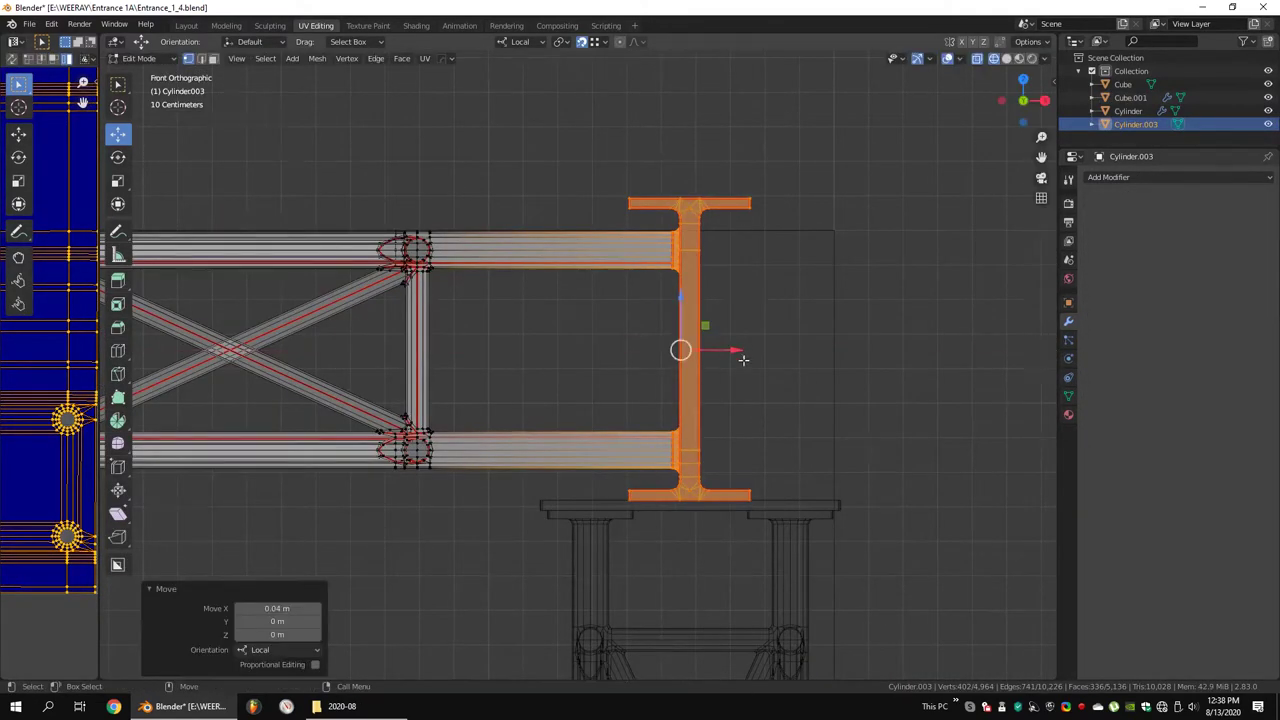
pyautogui.scroll(-5, 743, 359)
pyautogui.scroll(3, 537, 357)
pyautogui.scroll(3, 553, 351)
pyautogui.press('g')
pyautogui.press('x')
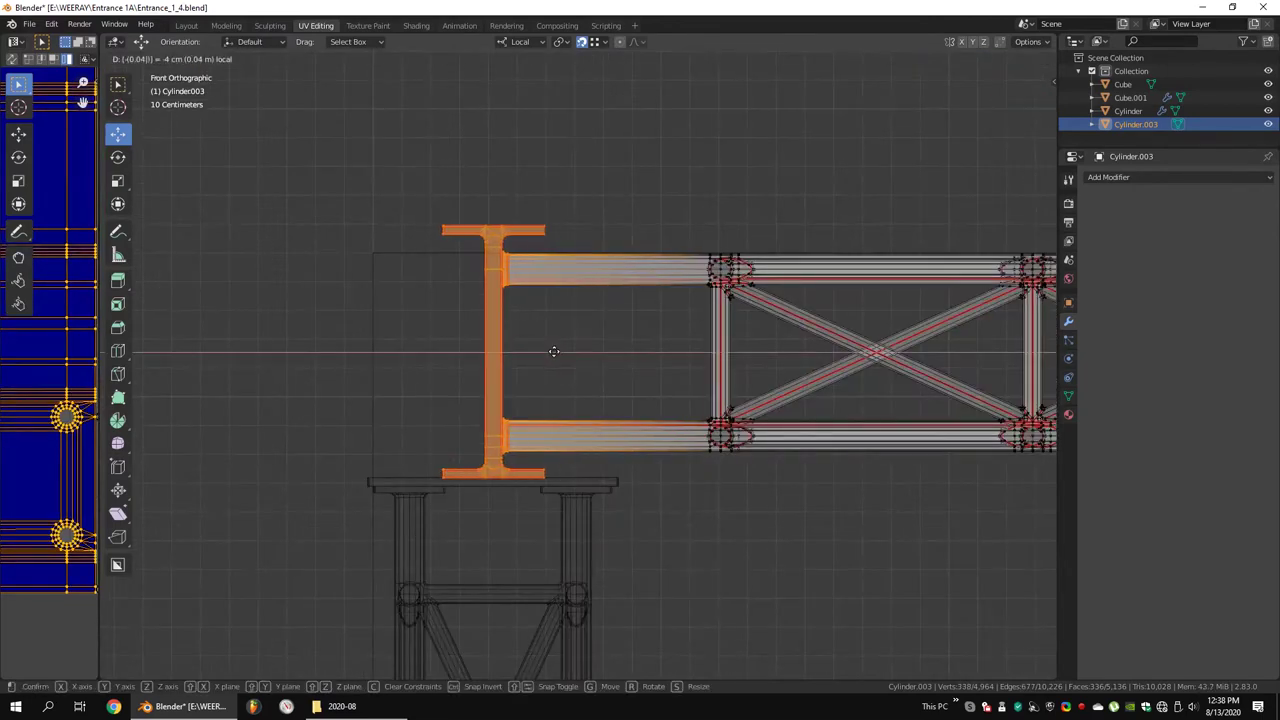
pyautogui.scroll(-4, 593, 344)
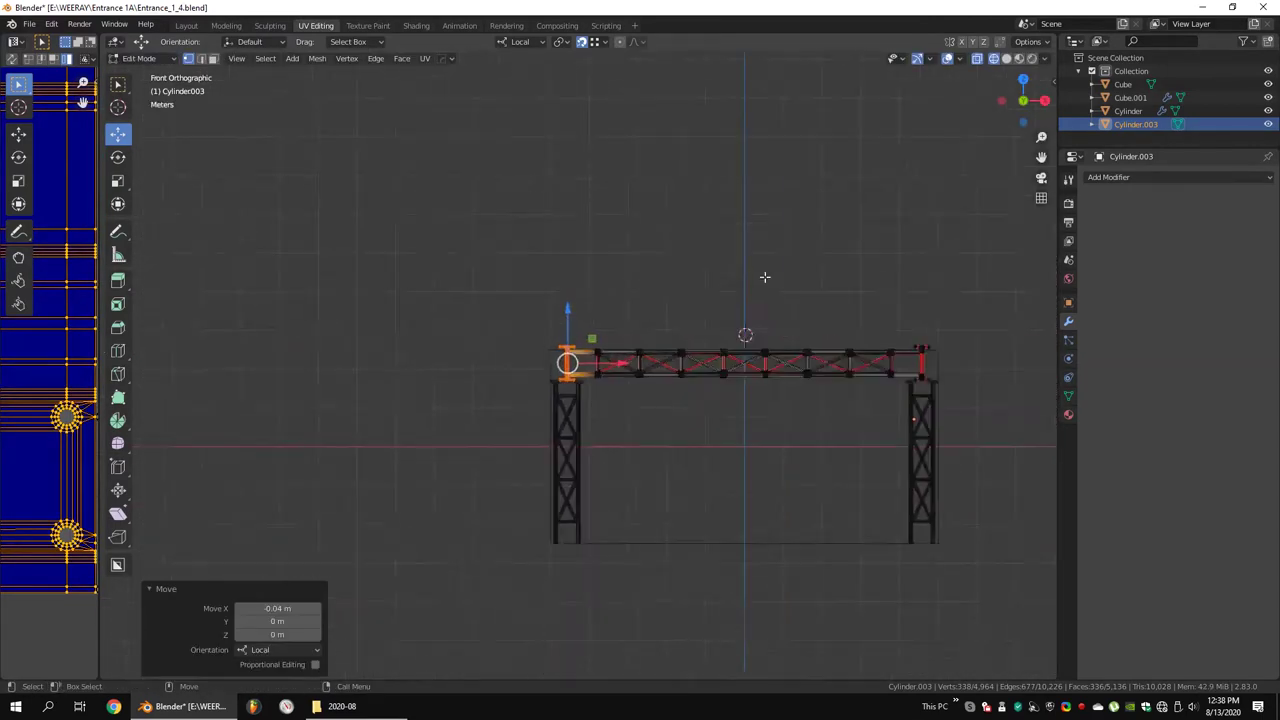
pyautogui.press('Tab')
# Select the right tower leg in a perspective view of the gate
pyautogui.moveTo(593, 344)
pyautogui.mouseDown(button='middle')
pyautogui.moveTo(724, 299)
pyautogui.moveTo(820, 303)
pyautogui.moveTo(702, 303)
pyautogui.moveTo(676, 250)
pyautogui.mouseUp(button='middle')
pyautogui.scroll(5, 826, 464)
pyautogui.click(826, 464)
pyautogui.rightClick(826, 464)
pyautogui.moveTo(785, 459)
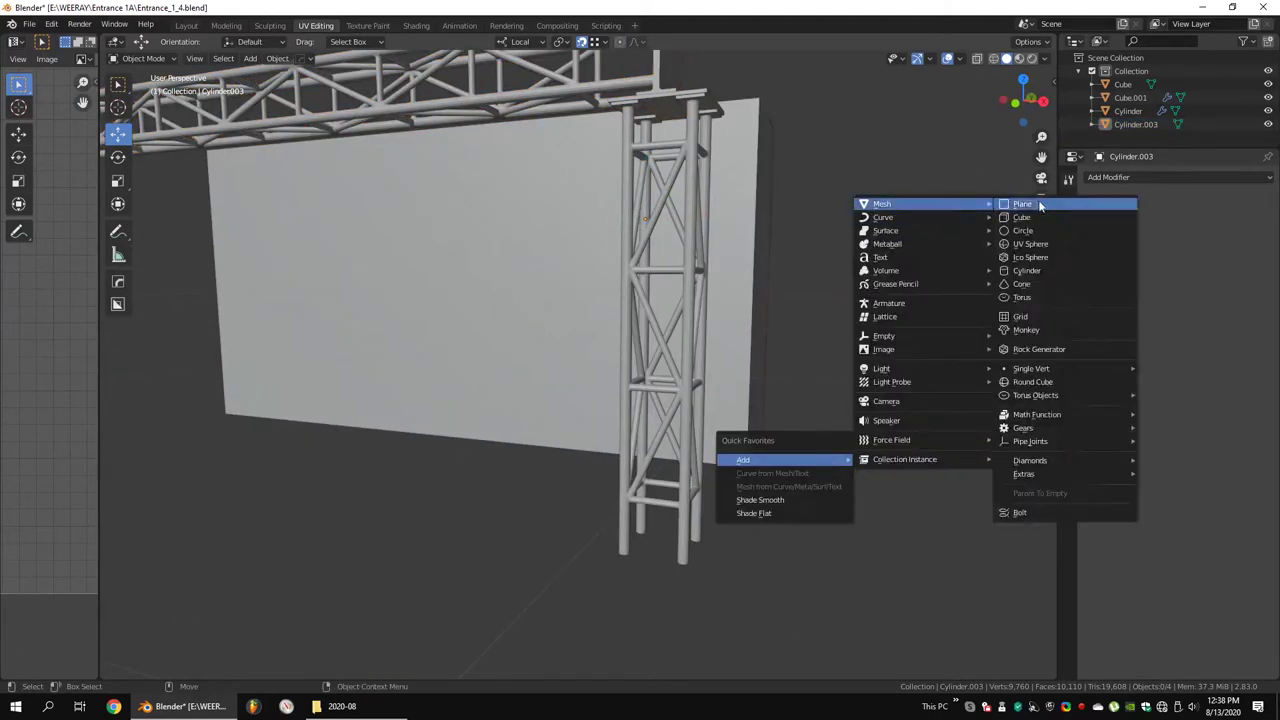
# Snap the 3D cursor to the tower leg and add a cube there
pyautogui.press('Tab')
pyautogui.click(822, 550)
pyautogui.press('Tab')
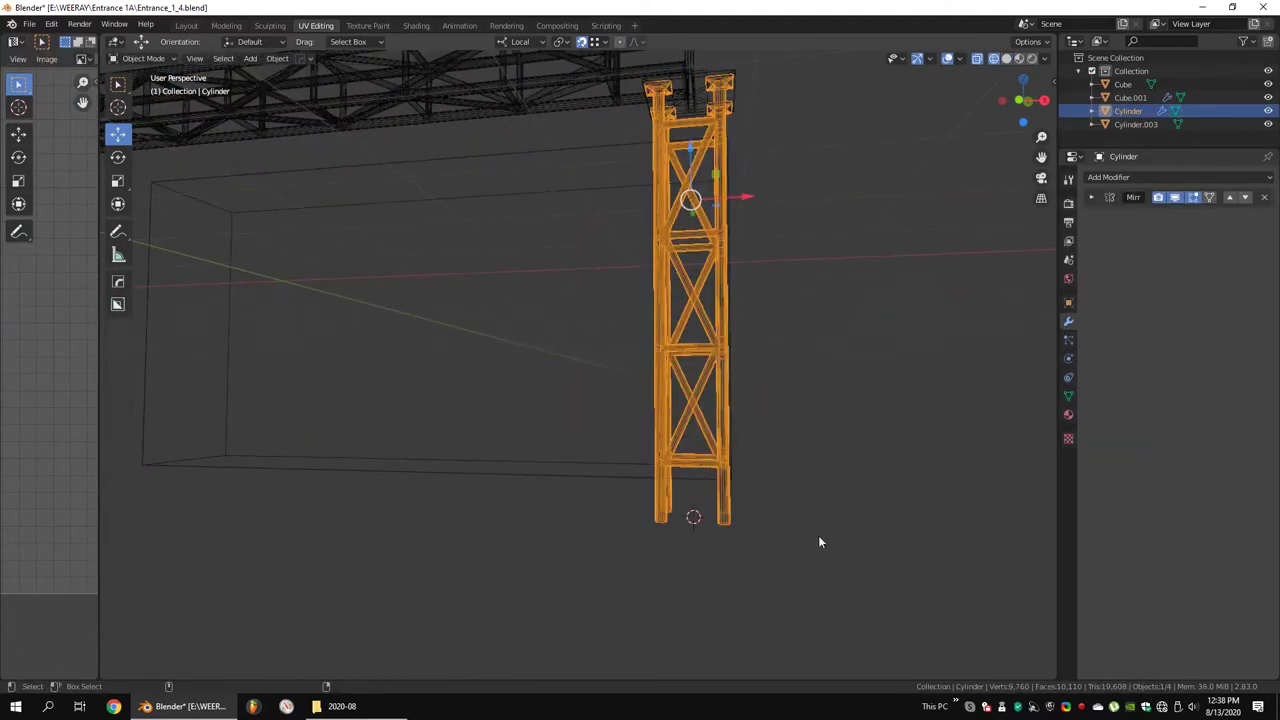
pyautogui.press('q')
pyautogui.click(1014, 294)
# Scale the cube down and move it vertically to sit below the leg
pyautogui.press('Tab')
pyautogui.press('KP_1')
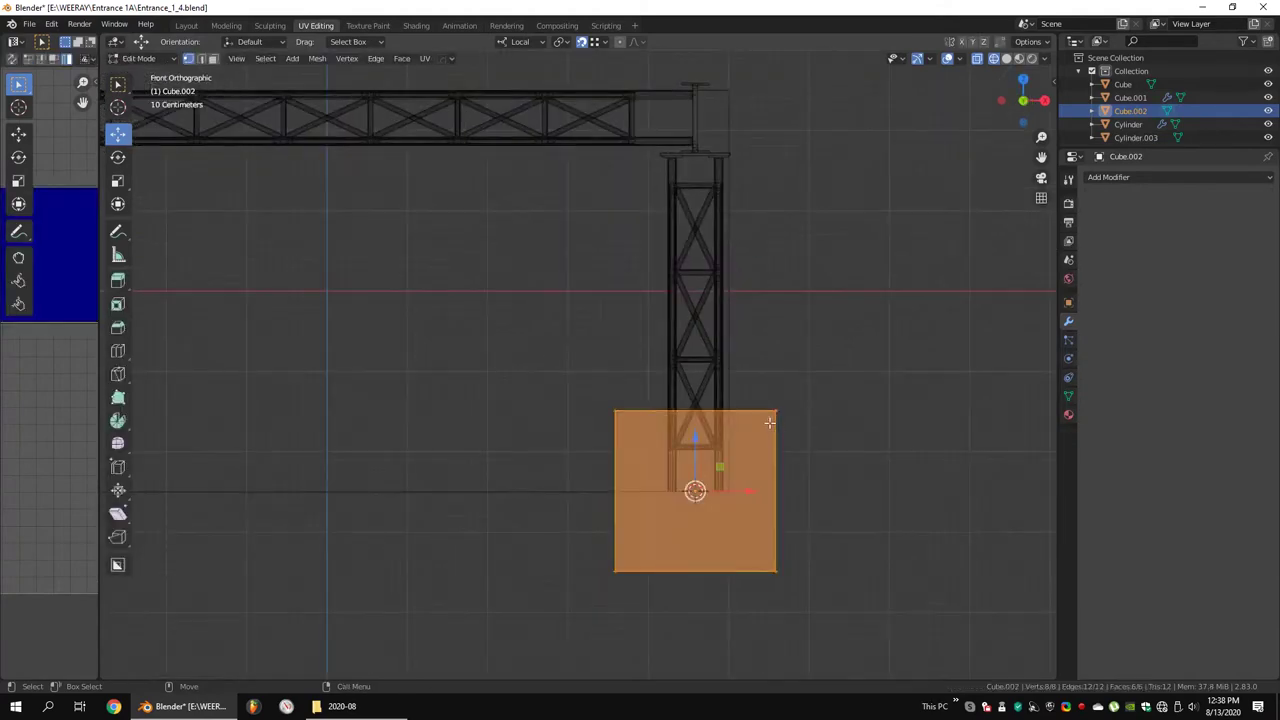
pyautogui.scroll(5, 670, 532)
pyautogui.press('s')
pyautogui.click(830, 405)
pyautogui.press('g')
pyautogui.press('z')
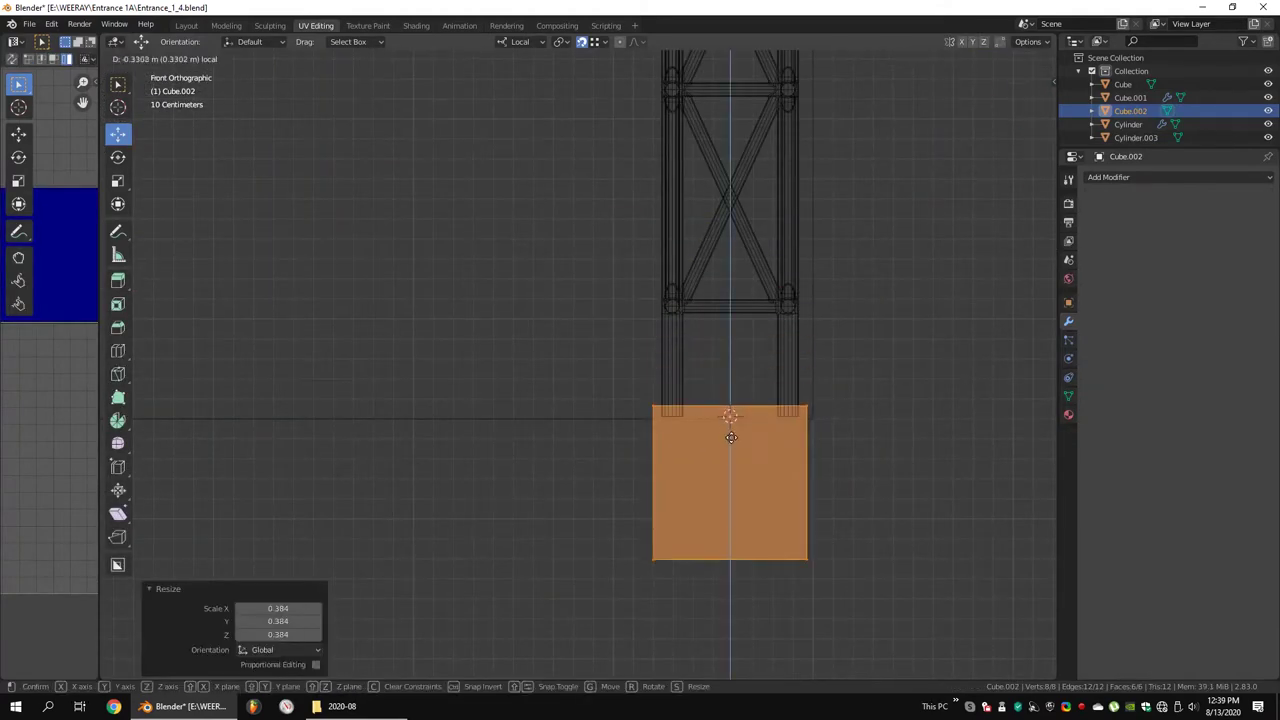
pyautogui.click(731, 443)
pyautogui.scroll(-3, 783, 403)
pyautogui.moveTo(783, 403); pyautogui.dragTo(766, 429, button='middle')
pyautogui.scroll(5, 766, 429)
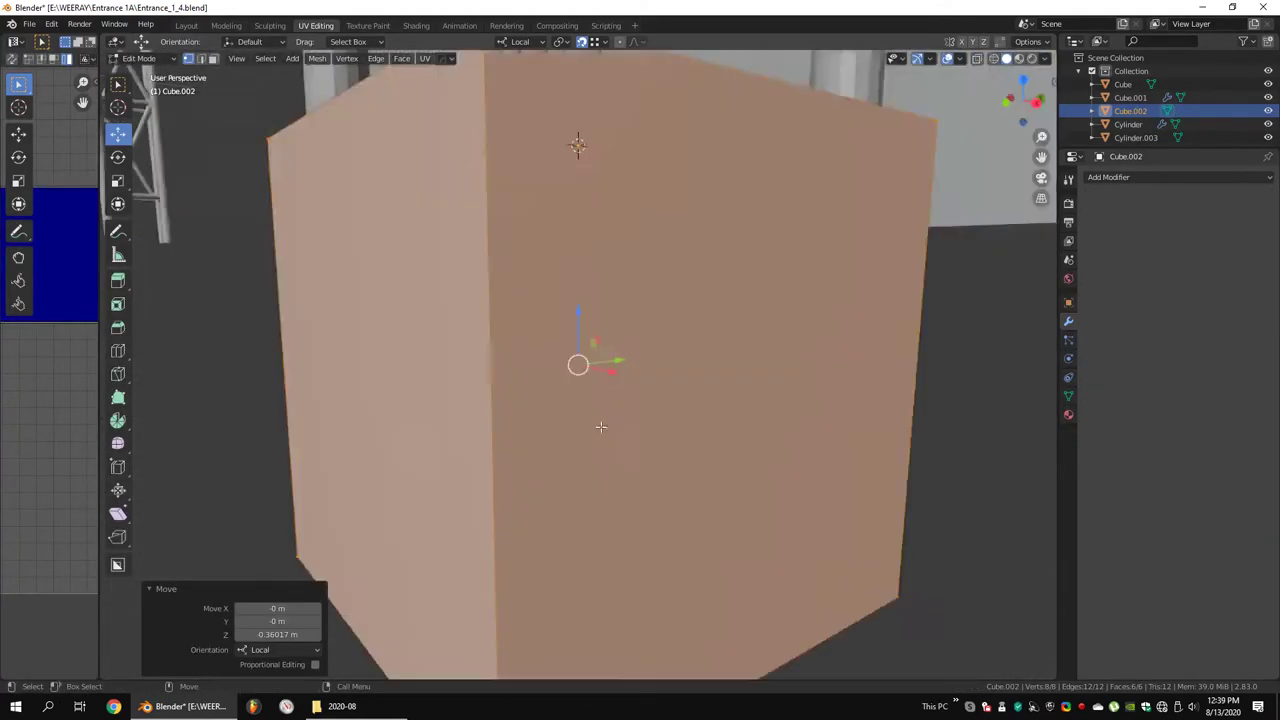
pyautogui.scroll(-2, 574, 348)
# Delete the base block's bottom face
pyautogui.hotkey('alt', 'z')
pyautogui.press('KP_1')
pyautogui.scroll(-3, 574, 348)
pyautogui.press('g')
pyautogui.press('z')
pyautogui.click(624, 338)
pyautogui.moveTo(624, 338); pyautogui.dragTo(624, 338, button='middle')
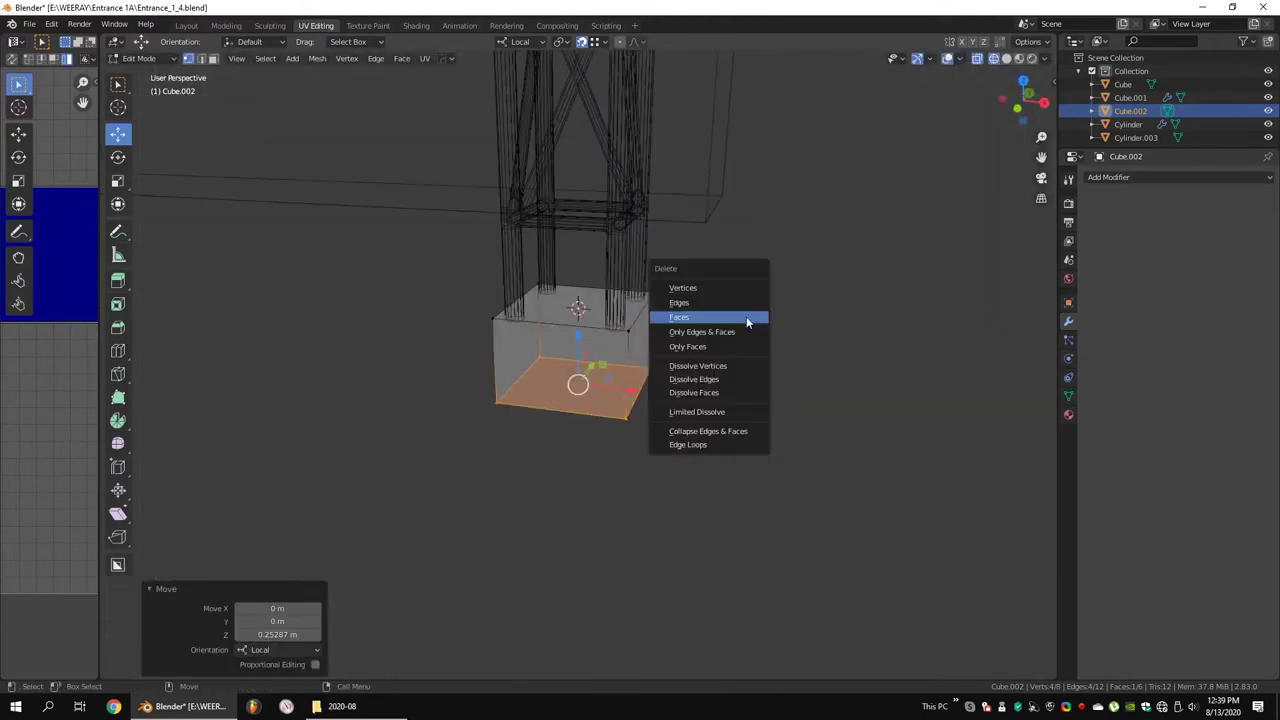
pyautogui.click(746, 317)
pyautogui.scroll(2, 746, 322)
# Bevel all edges of the base block
pyautogui.press('a')
pyautogui.hotkey('alt', 'z')
pyautogui.hotkey('ctrl', 'b')
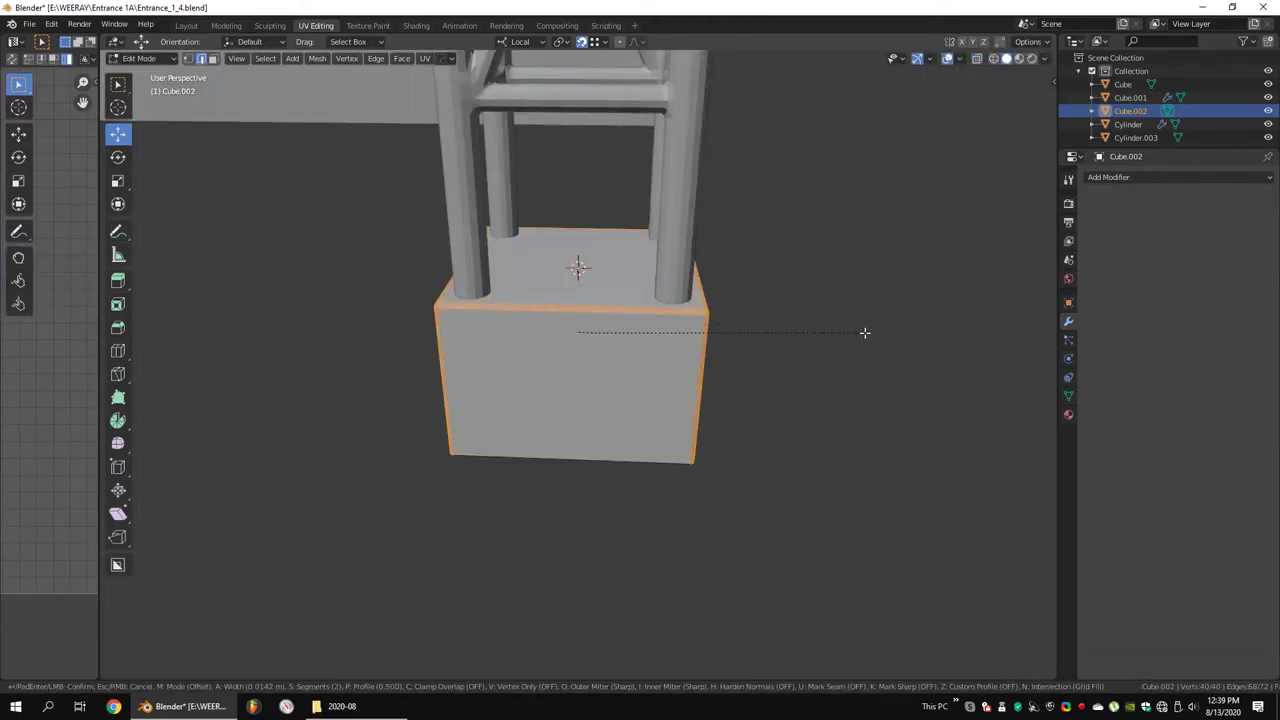
pyautogui.click(865, 332)
# Add an X-axis Mirror modifier so the base block also sits under the opposite leg
pyautogui.press('Tab')
pyautogui.scroll(-4, 734, 337)
pyautogui.moveTo(734, 337)
pyautogui.mouseDown(button='middle')
pyautogui.moveTo(663, 360)
pyautogui.moveTo(585, 465)
pyautogui.mouseUp(button='middle')
pyautogui.scroll(2, 585, 465)
pyautogui.click(1108, 177)
pyautogui.click(1010, 316)
pyautogui.scroll(-3, 730, 420)
pyautogui.moveTo(727, 458)
pyautogui.mouseDown(button='middle')
pyautogui.moveTo(734, 372)
pyautogui.moveTo(634, 378)
pyautogui.moveTo(698, 328)
pyautogui.mouseUp(button='middle')
pyautogui.scroll(3, 634, 378)
# Save the file as Entrance_1_5.blend
pyautogui.click(29, 24)
pyautogui.click(55, 128)
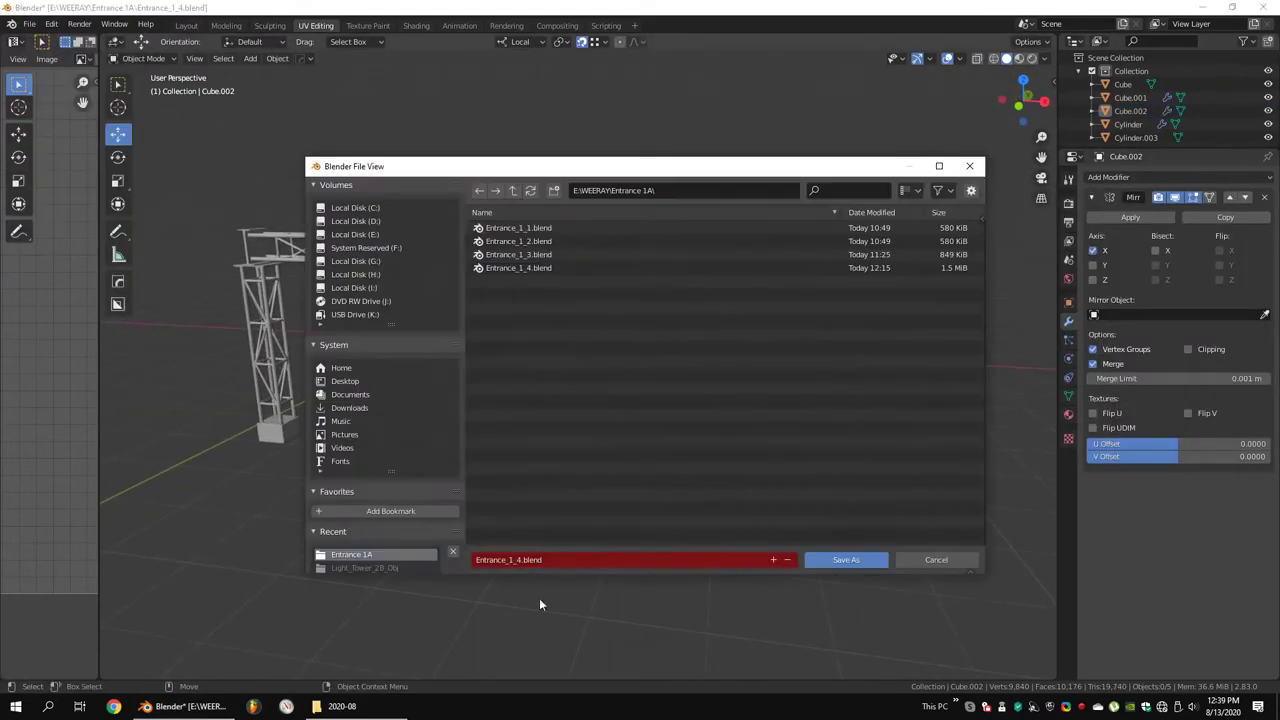
pyautogui.click(848, 560)
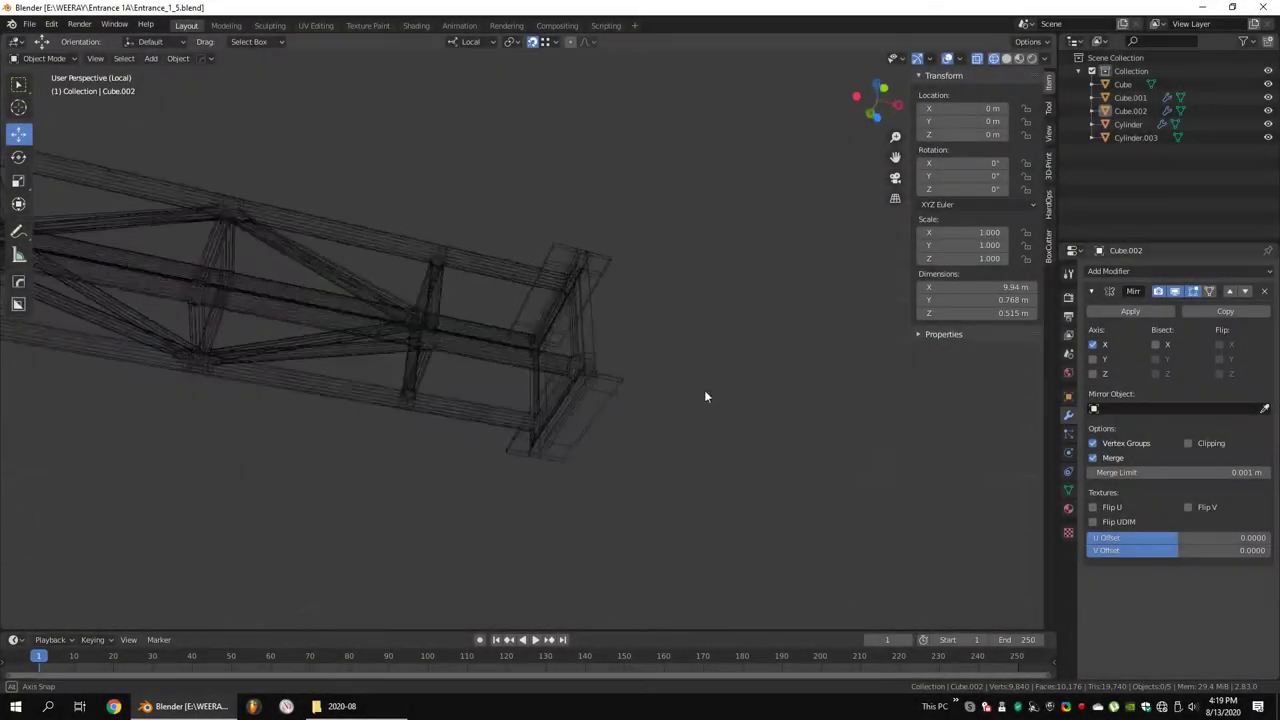
# Select the concrete base block and enter Edit Mode in top view with see-through on
pyautogui.scroll(-3, 631, 408)
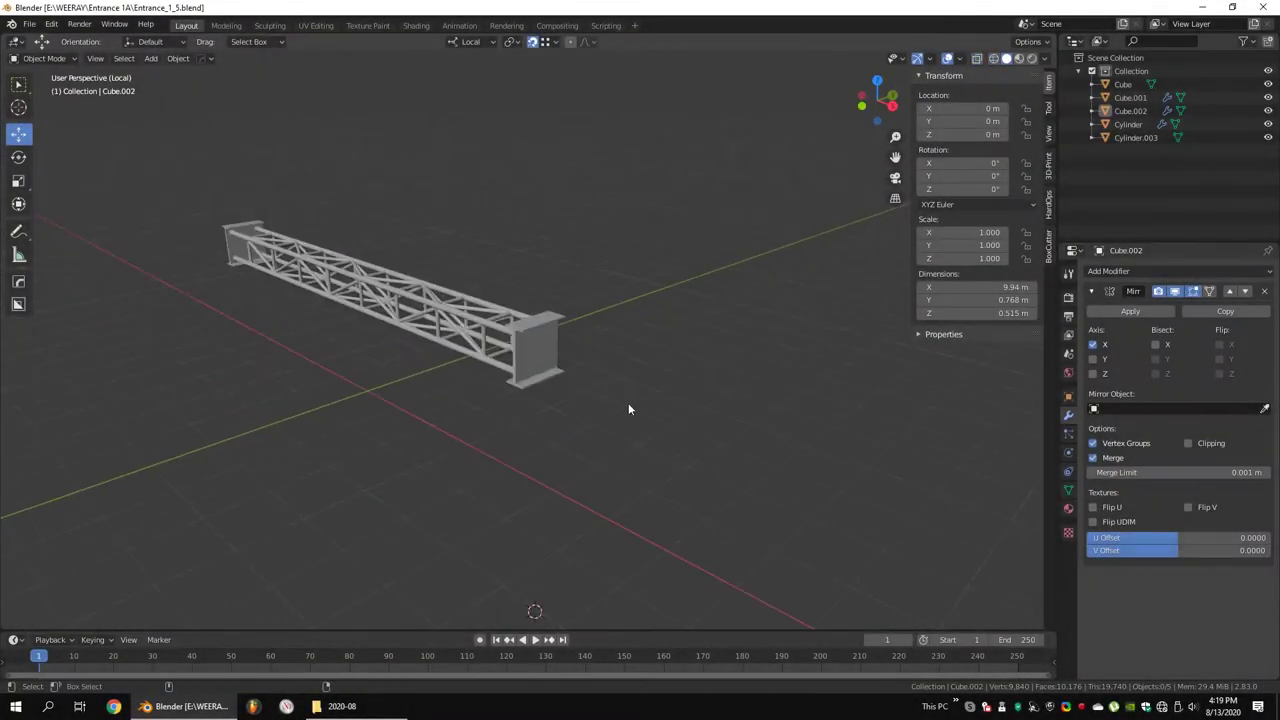
pyautogui.scroll(5, 631, 408)
pyautogui.scroll(2, 637, 365)
pyautogui.press('KP_1')
pyautogui.click(520, 330)
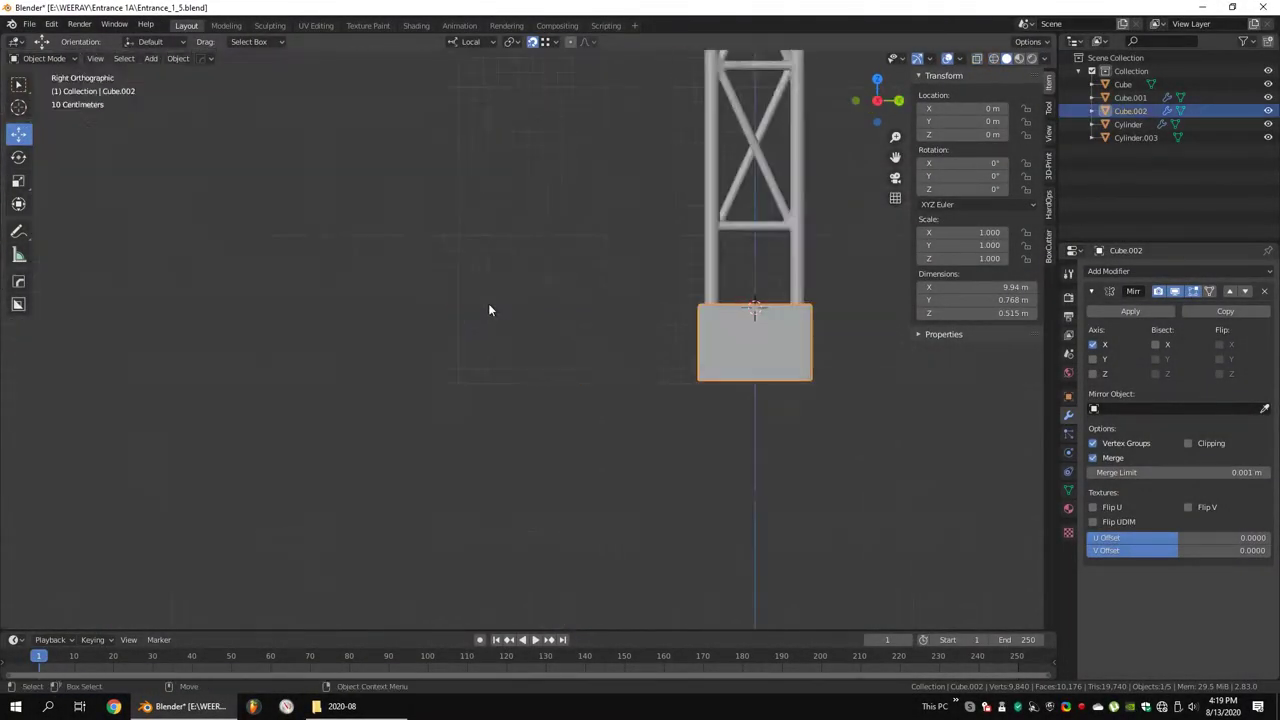
pyautogui.press('KP_7')
pyautogui.scroll(3, 600, 380)
pyautogui.press('Tab')
pyautogui.hotkey('alt', 'z')
# Reposition the base block's side and move its bottom edge up, then return to Object Mode
pyautogui.moveTo(552, 236); pyautogui.dragTo(660, 602)
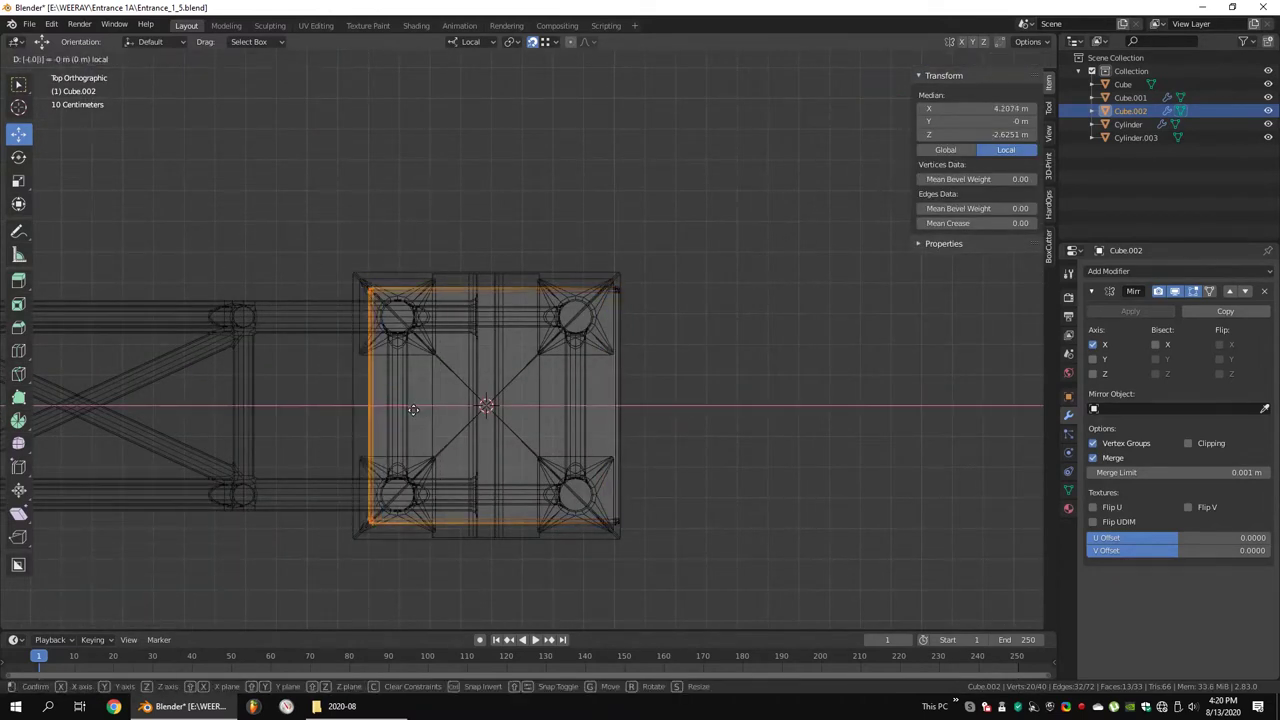
pyautogui.click(333, 370)
pyautogui.click(494, 221)
pyautogui.moveTo(677, 486); pyautogui.dragTo(368, 592)
pyautogui.press('g')
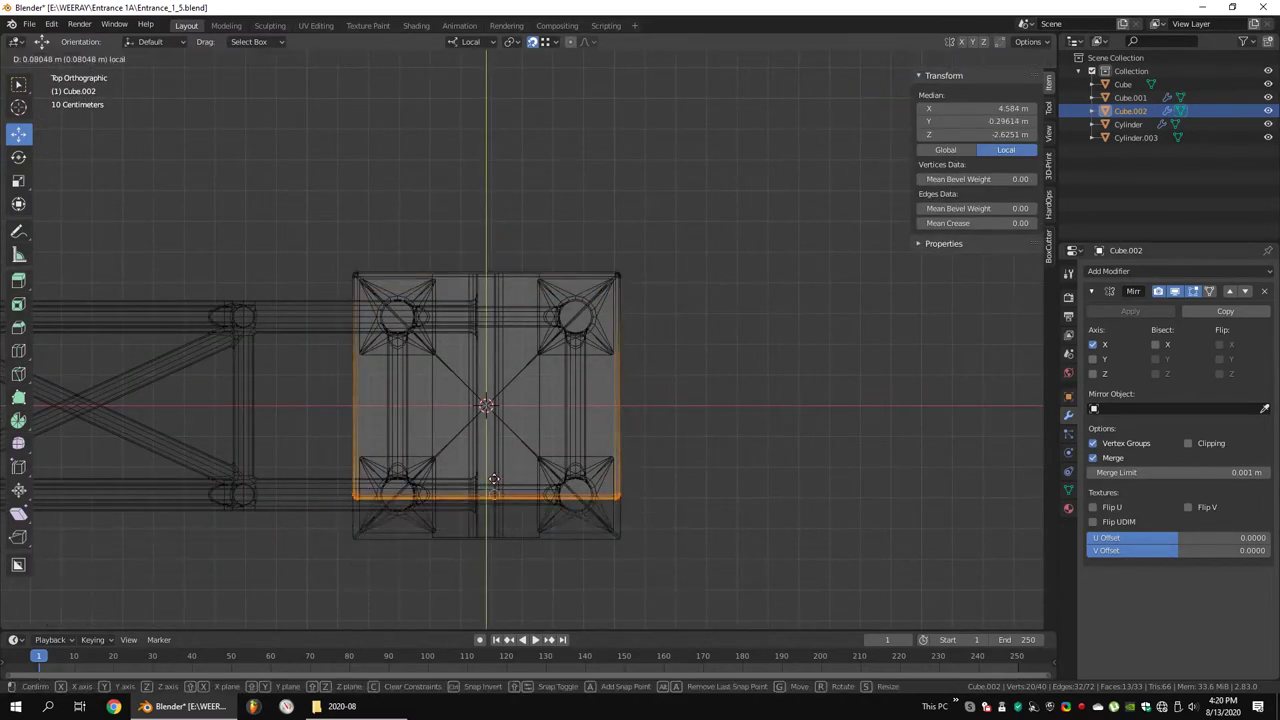
pyautogui.press('Tab')
# Orbit around the gate to inspect the reshaped base block
pyautogui.moveTo(695, 483); pyautogui.dragTo(669, 380, button='middle')
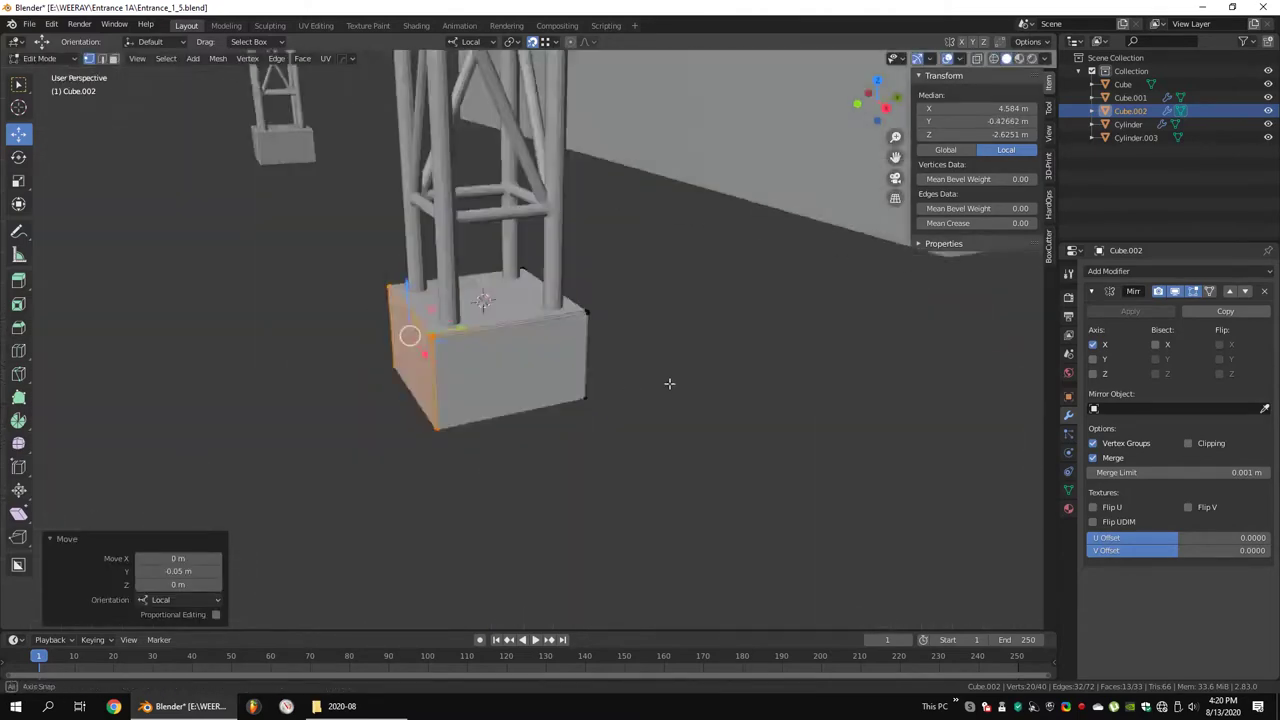
pyautogui.scroll(-3, 660, 350)
pyautogui.moveTo(651, 326); pyautogui.dragTo(669, 366, button='middle')
pyautogui.scroll(3, 669, 366)
pyautogui.press('q')
pyautogui.press('Escape')
pyautogui.scroll(-4, 746, 338)
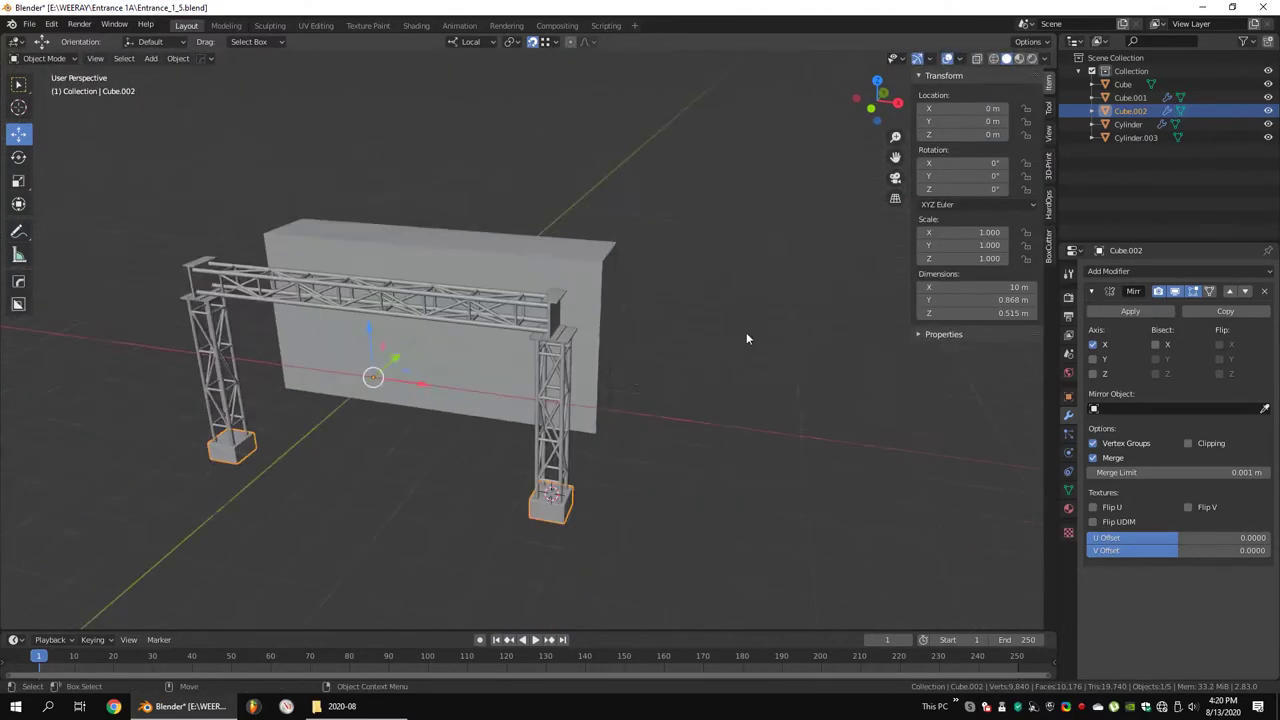
# Snap the 3D cursor to a corner vertex on top of the truss leg
pyautogui.click(717, 414)
pyautogui.scroll(3, 528, 285)
pyautogui.click(528, 285)
pyautogui.press('Tab')
pyautogui.scroll(4, 528, 340)
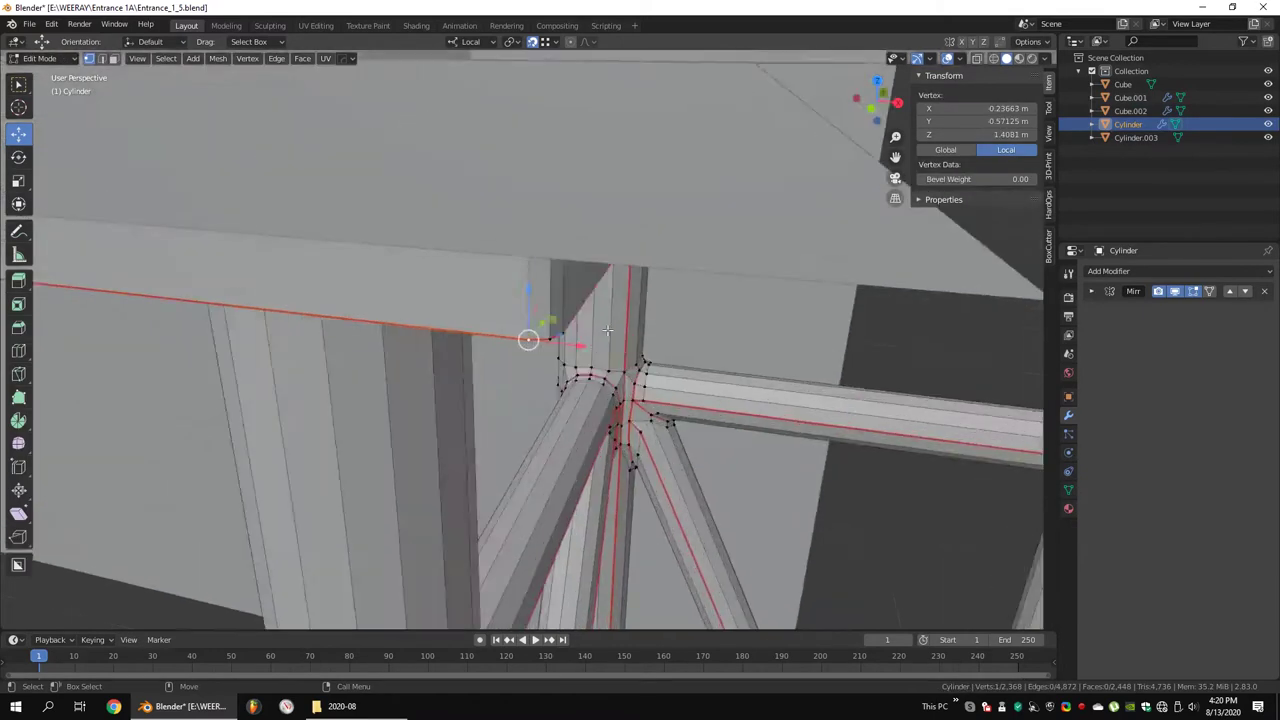
pyautogui.moveTo(612, 232); pyautogui.dragTo(459, 367, button='middle')
pyautogui.press('Tab')
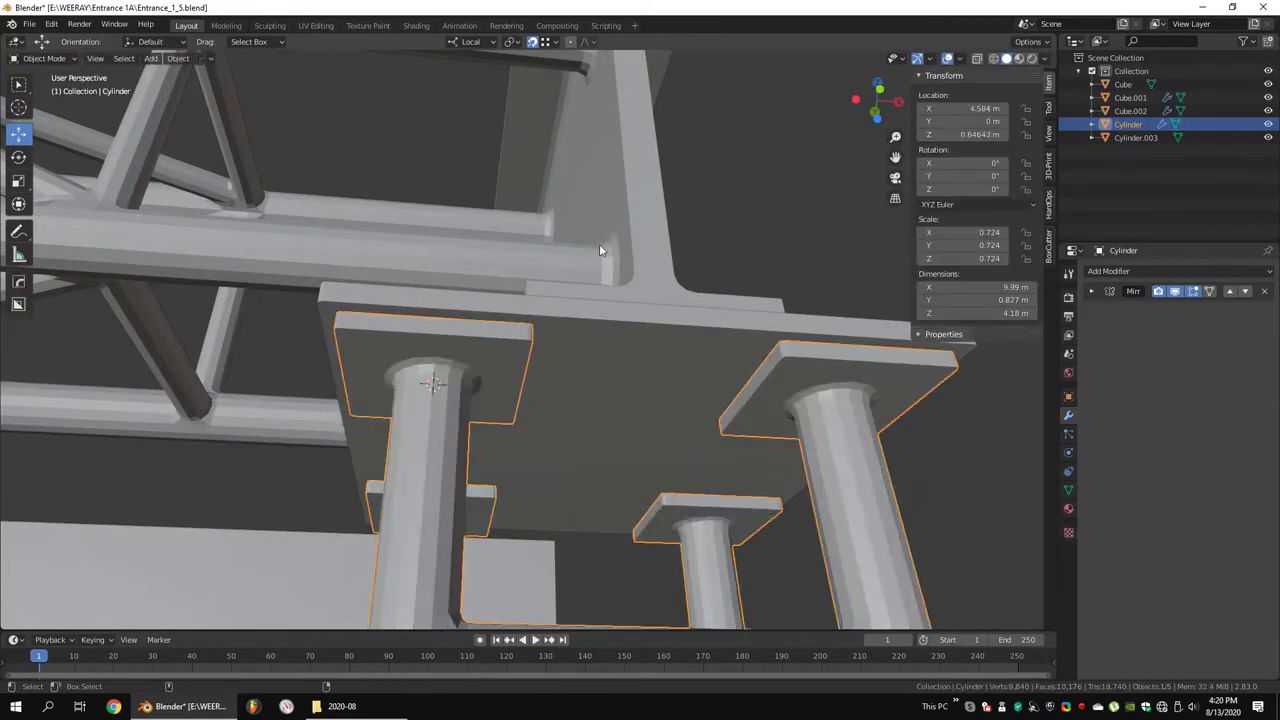
# Add an 8-vertex cylinder, 1 m radius and 2 m deep, at the cursor
pyautogui.hotkey('shift', 'a')
pyautogui.click(800, 286)
pyautogui.press('KP_Decimal')
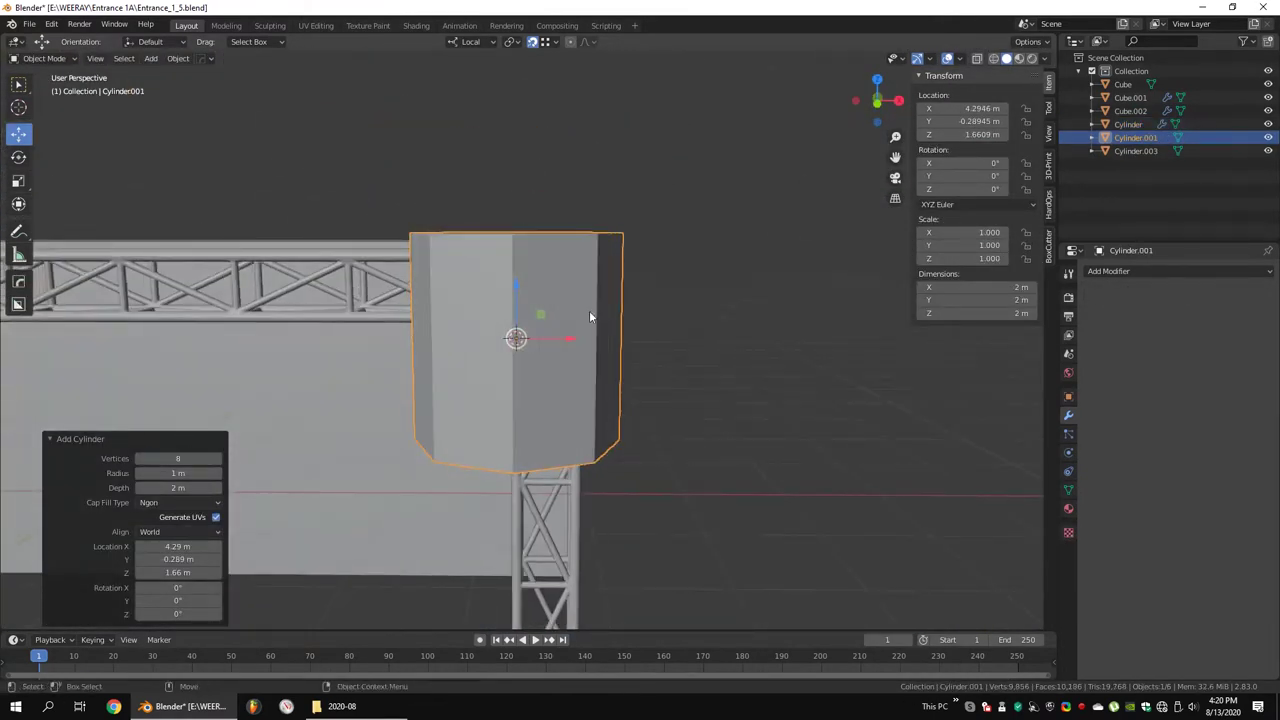
# Raise the cylinder to 12 sides, add a second cylinder and widen its lower faces
pyautogui.moveTo(142, 459); pyautogui.dragTo(192, 446)
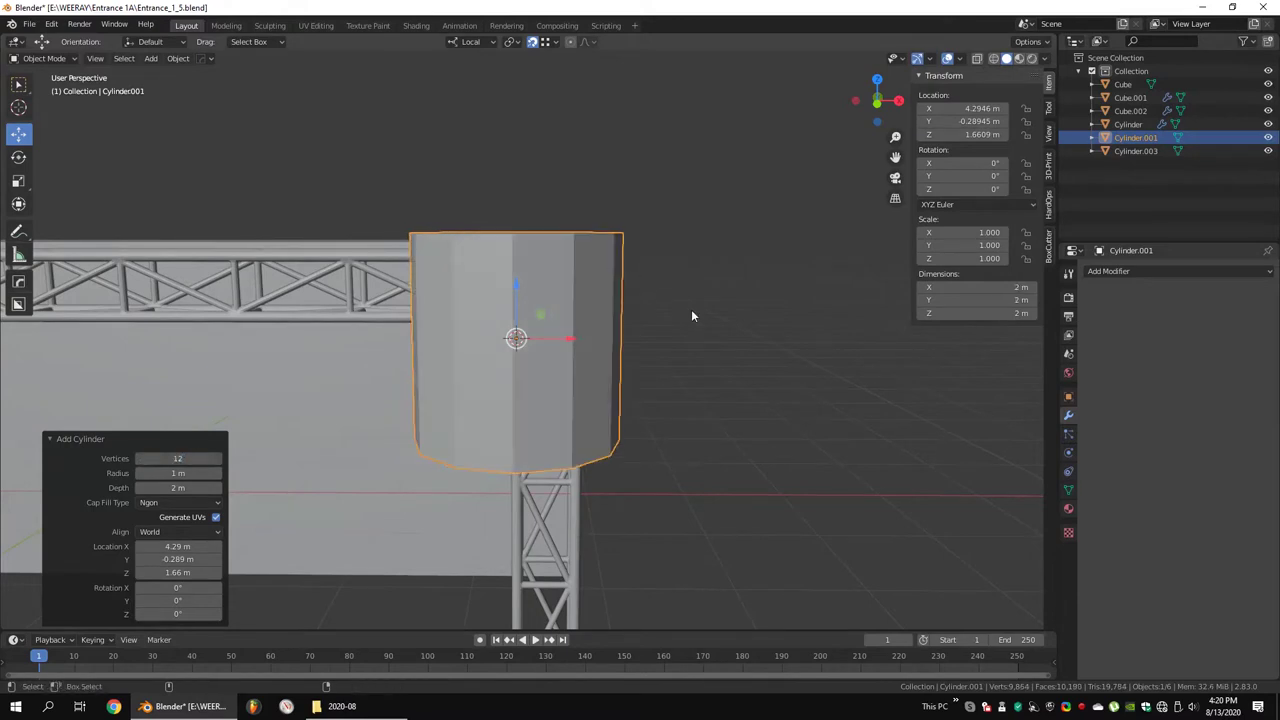
pyautogui.hotkey('shift', 'a')
pyautogui.click(930, 378)
pyautogui.press('Tab')
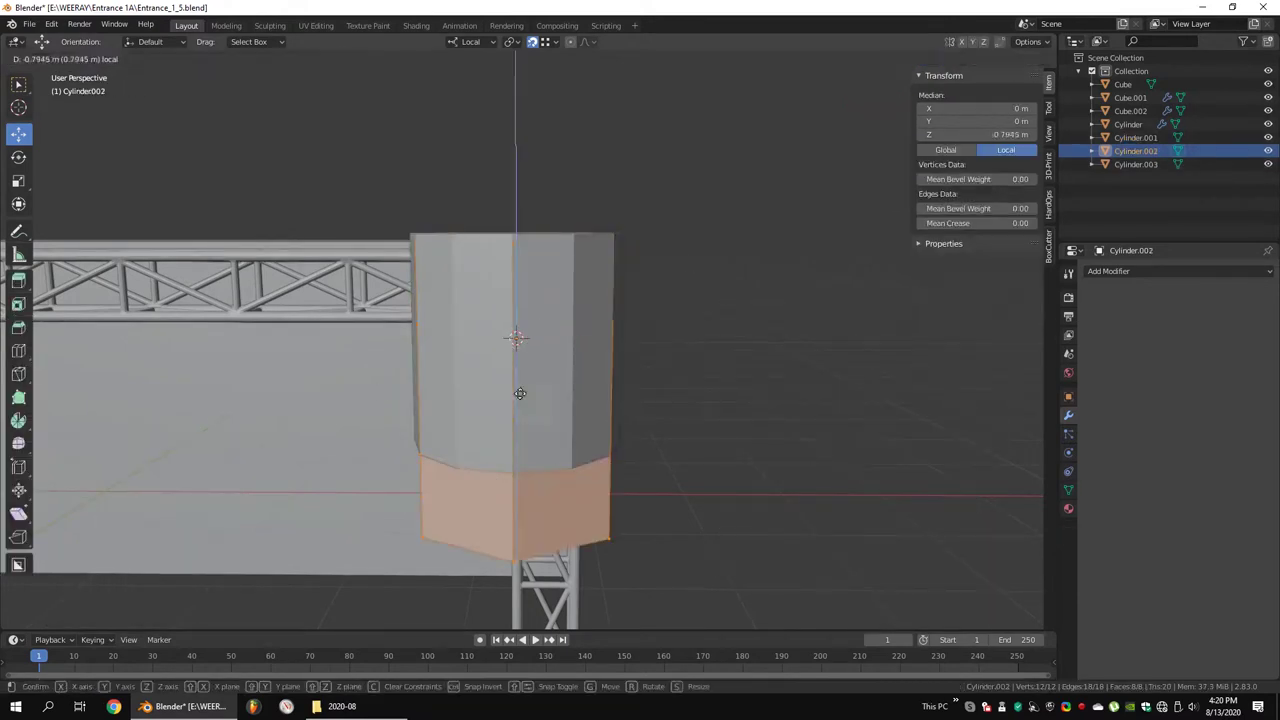
pyautogui.scroll(-3, 687, 351)
pyautogui.press('s')
pyautogui.click(520, 302)
pyautogui.moveTo(520, 302)
pyautogui.mouseDown(button='middle')
pyautogui.moveTo(629, 411)
pyautogui.moveTo(714, 370)
pyautogui.mouseUp(button='middle')
pyautogui.moveTo(626, 386); pyautogui.dragTo(857, 422, button='middle')
pyautogui.press('s')
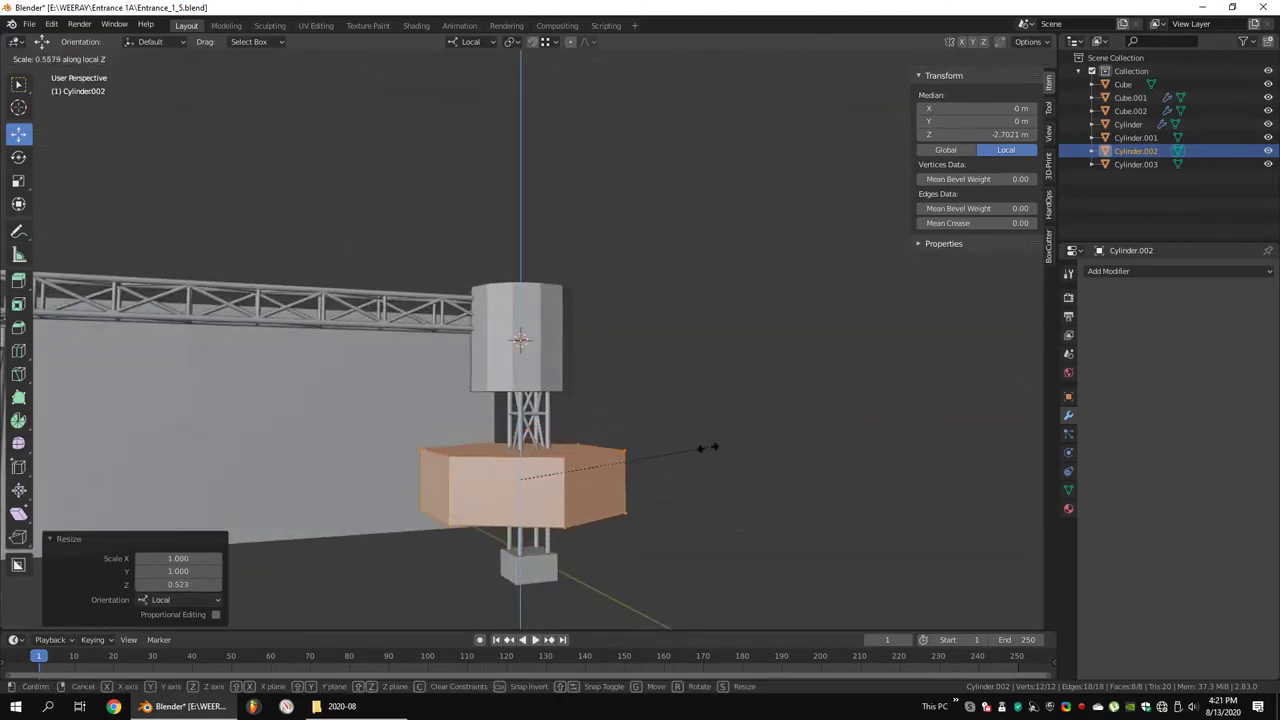
pyautogui.click(520, 347)
# Join the second cylinder into the cabin, delete the selected faces and merge overlapping vertices
pyautogui.hotkey('ctrl', 'j')
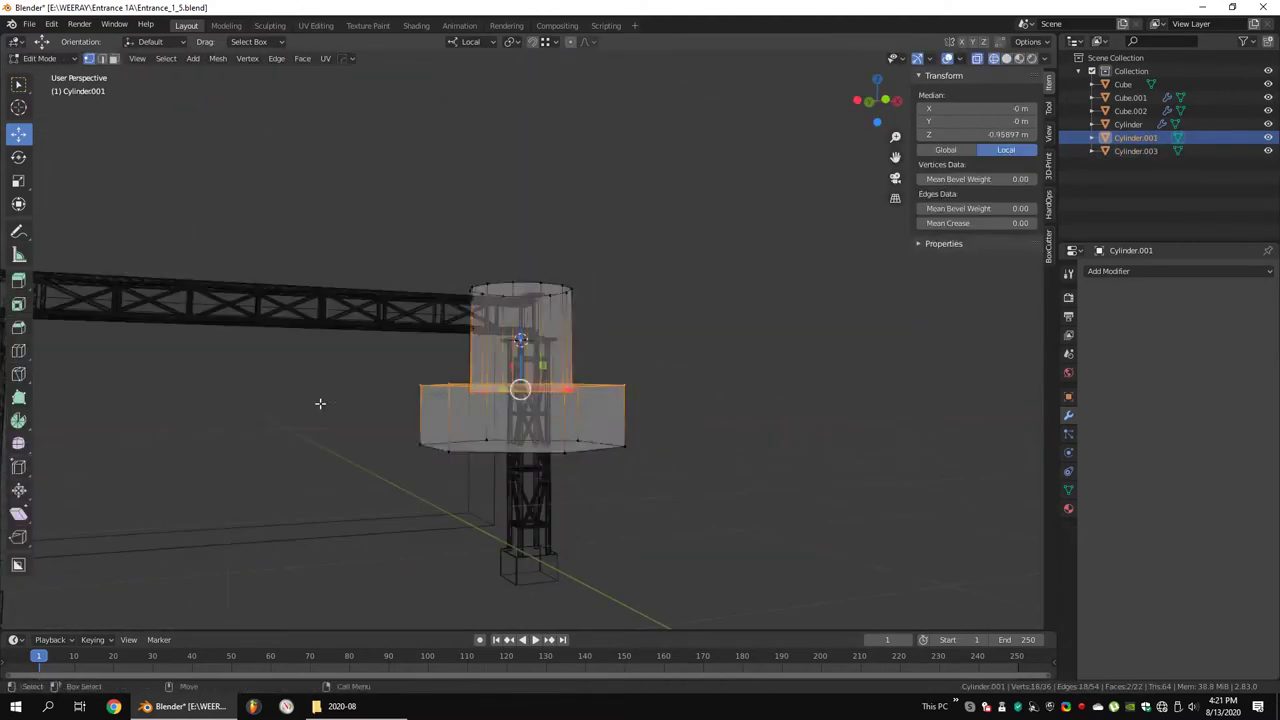
pyautogui.moveTo(320, 403); pyautogui.dragTo(700, 343, button='middle')
pyautogui.press('x')
pyautogui.click(680, 366)
pyautogui.hotkey('alt', 'z')
pyautogui.press('g')
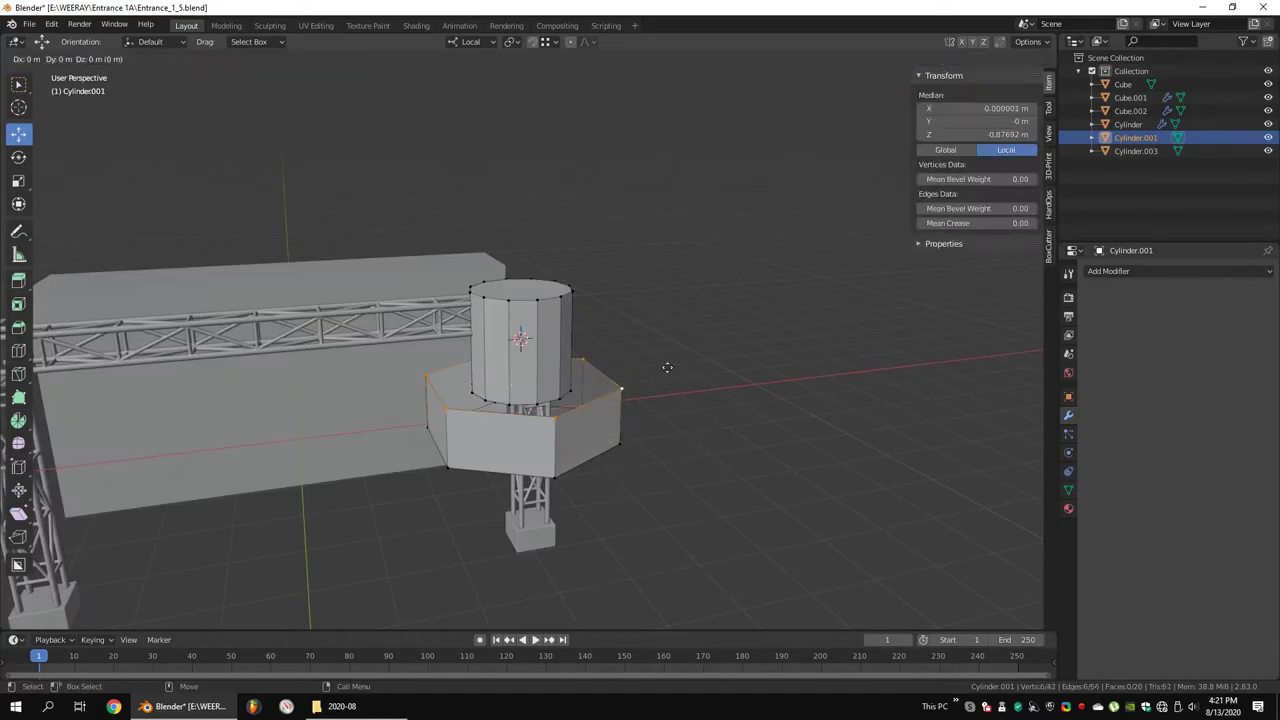
pyautogui.click(772, 420)
# Extrude the hexagonal box's bottom edge loop and merge its vertices
pyautogui.moveTo(772, 420)
pyautogui.mouseDown(button='middle')
pyautogui.moveTo(572, 421)
pyautogui.moveTo(628, 425)
pyautogui.mouseUp(button='middle')
pyautogui.hotkey('alt', 'a')
pyautogui.keyDown('alt'); pyautogui.click(572, 421); pyautogui.keyUp('alt')
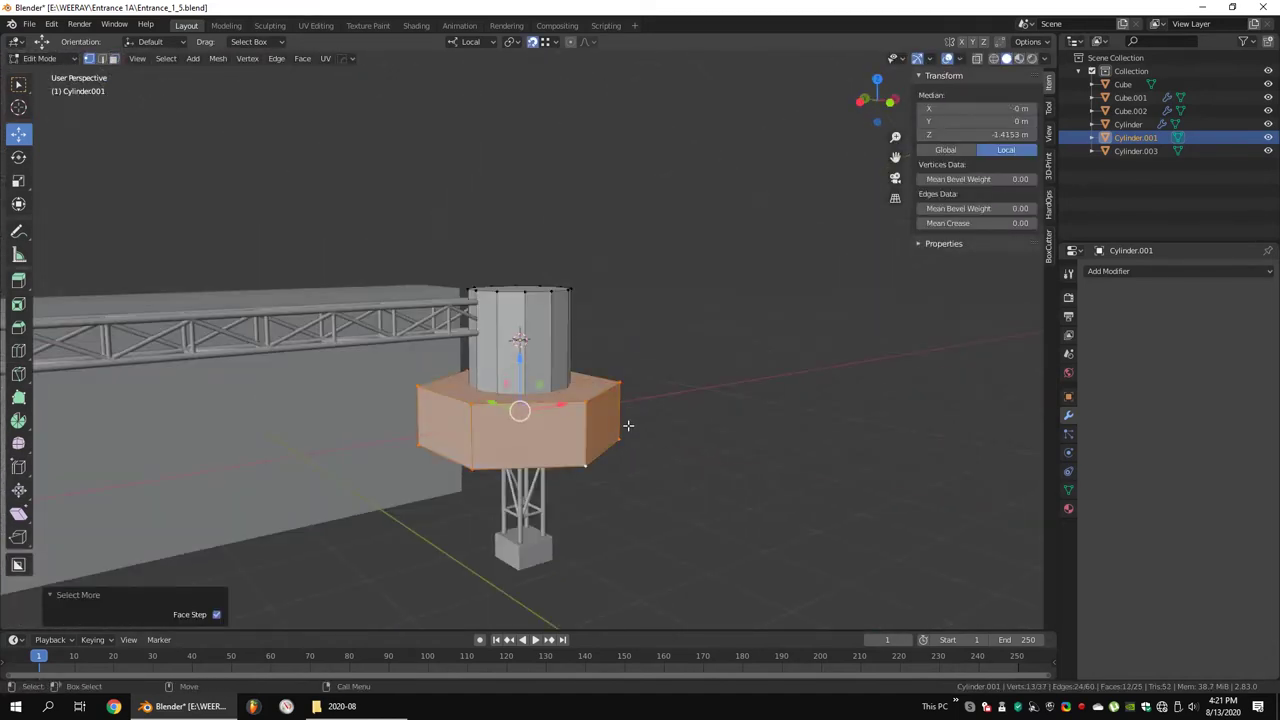
pyautogui.click(663, 330)
pyautogui.rightClick(663, 330)
pyautogui.click(728, 340)
# Select the whole hexagonal box and lower it into place as the second tier
pyautogui.hotkey('alt', 'z')
pyautogui.hotkey('ctrl', 'l')
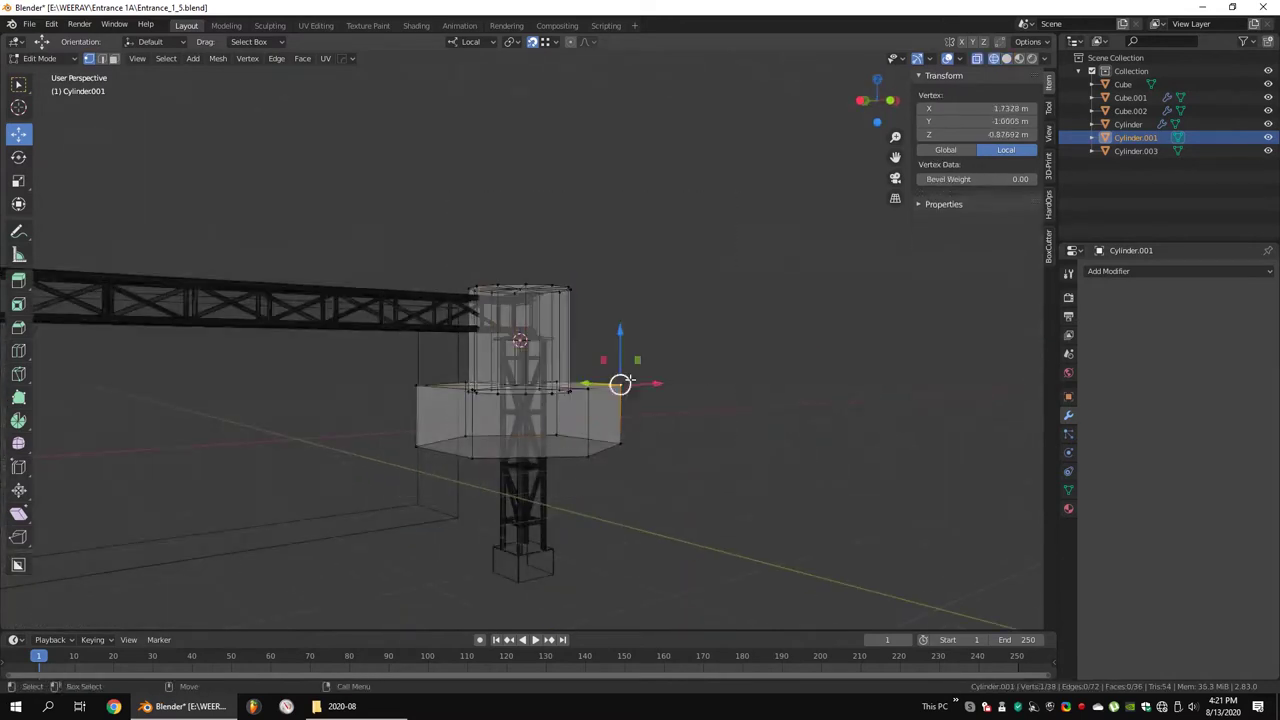
pyautogui.press('g')
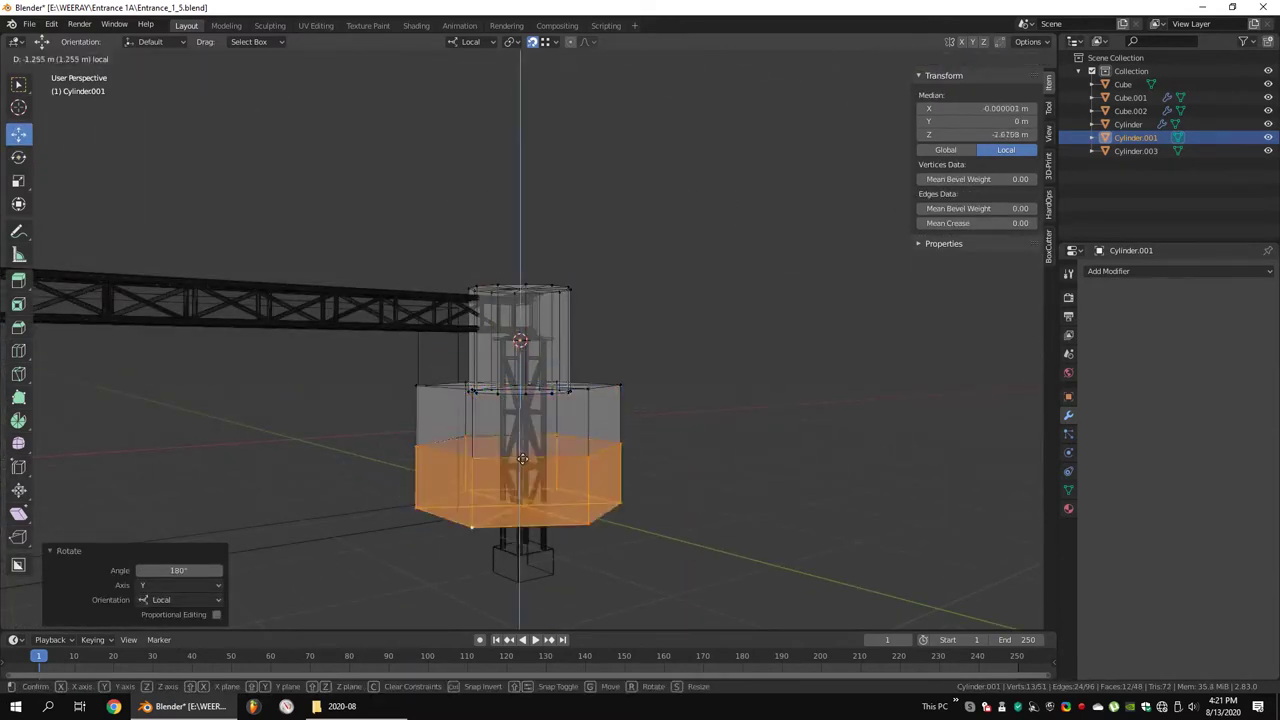
pyautogui.click(522, 459)
pyautogui.moveTo(522, 459)
pyautogui.mouseDown(button='middle')
pyautogui.moveTo(672, 423)
pyautogui.moveTo(609, 371)
pyautogui.mouseUp(button='middle')
pyautogui.press('KP_1')
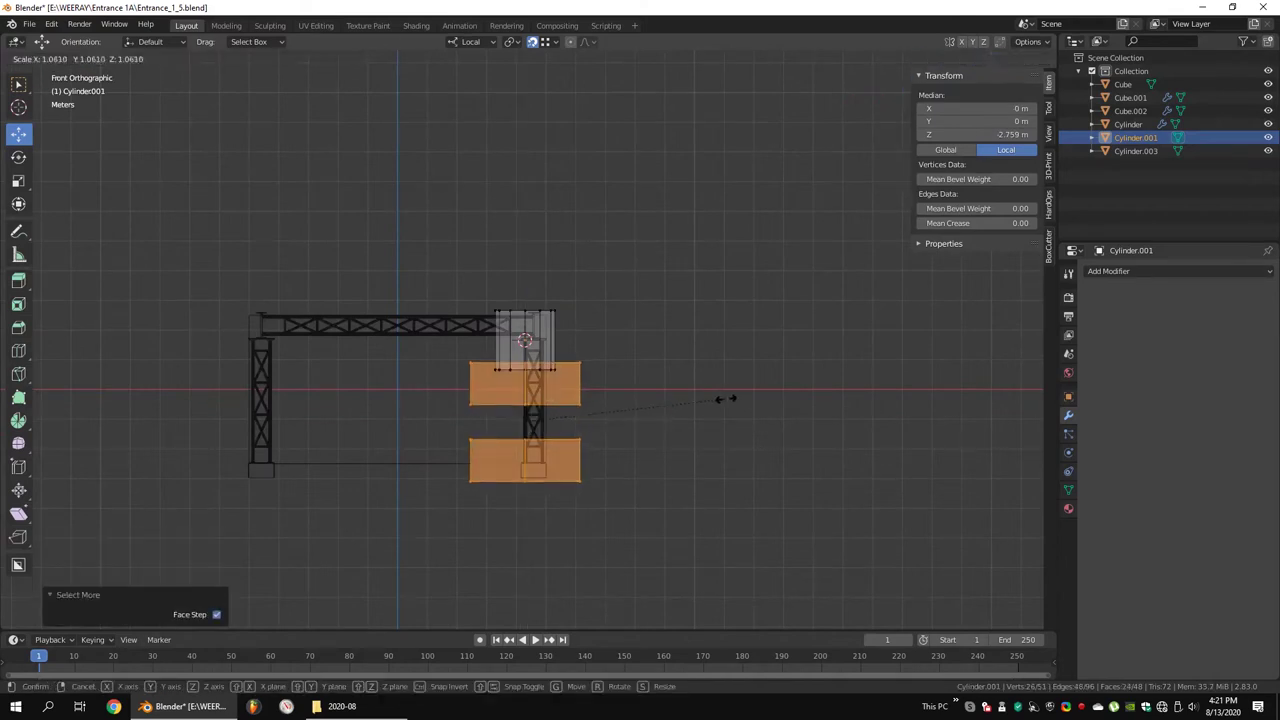
pyautogui.click(529, 378)
pyautogui.hotkey('alt', 'z')
pyautogui.moveTo(529, 378)
pyautogui.mouseDown(button='middle')
pyautogui.moveTo(634, 366)
pyautogui.moveTo(606, 417)
pyautogui.mouseUp(button='middle')
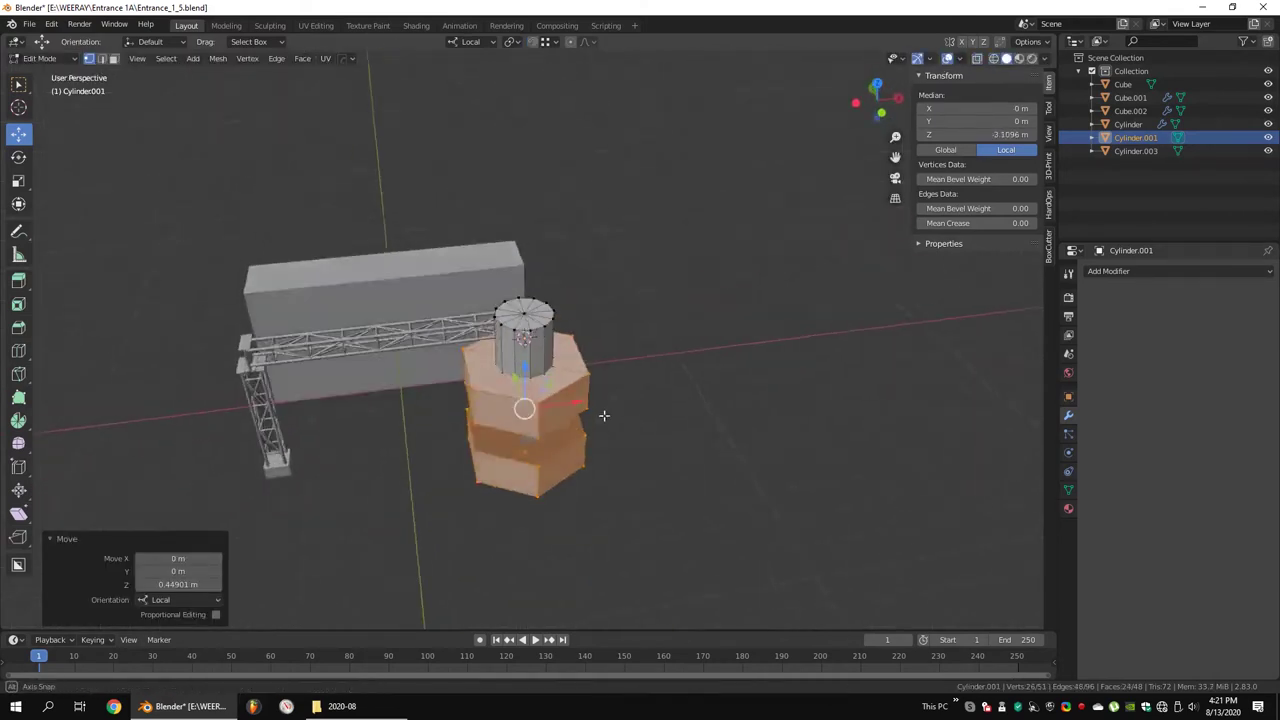
# Mark the tiers' vertical edges as sharp
pyautogui.hotkey('alt', 'a')
pyautogui.press('KP_1')
pyautogui.hotkey('alt', 'z')
pyautogui.moveTo(409, 441); pyautogui.dragTo(409, 441)
pyautogui.hotkey('alt', 'z')
pyautogui.moveTo(409, 441); pyautogui.dragTo(705, 268, button='middle')
pyautogui.rightClick(705, 268)
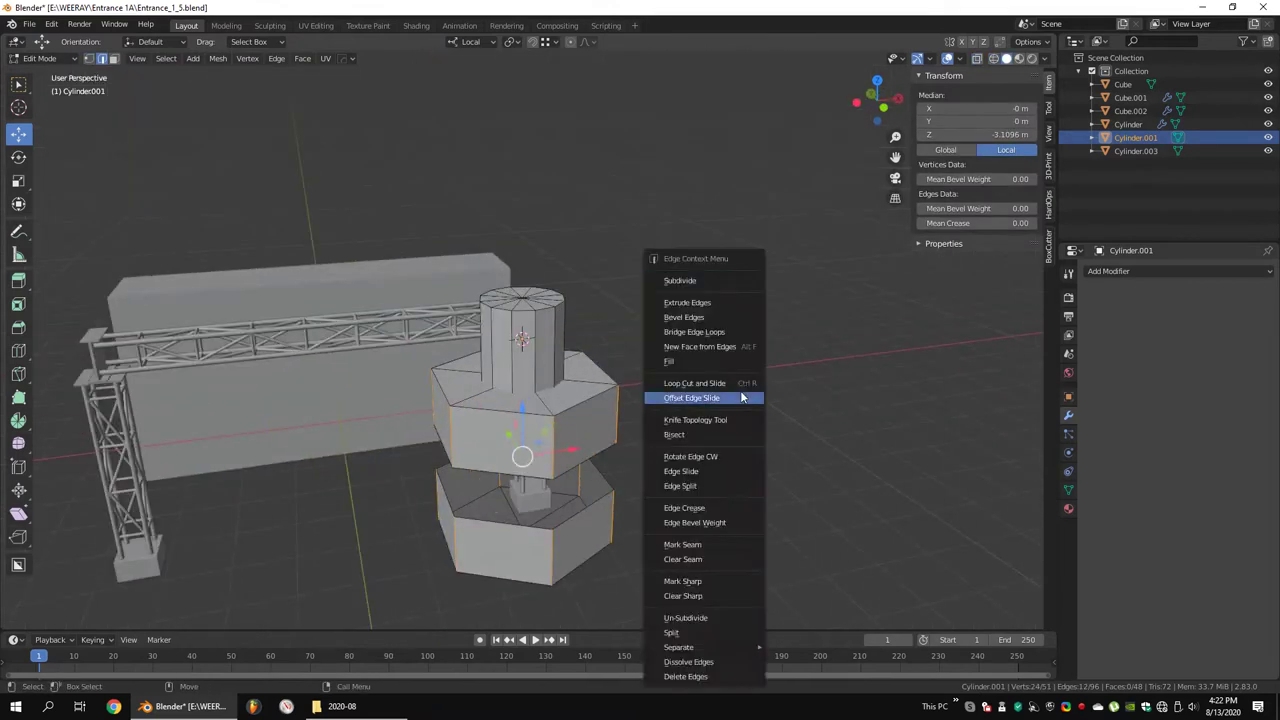
pyautogui.click(711, 583)
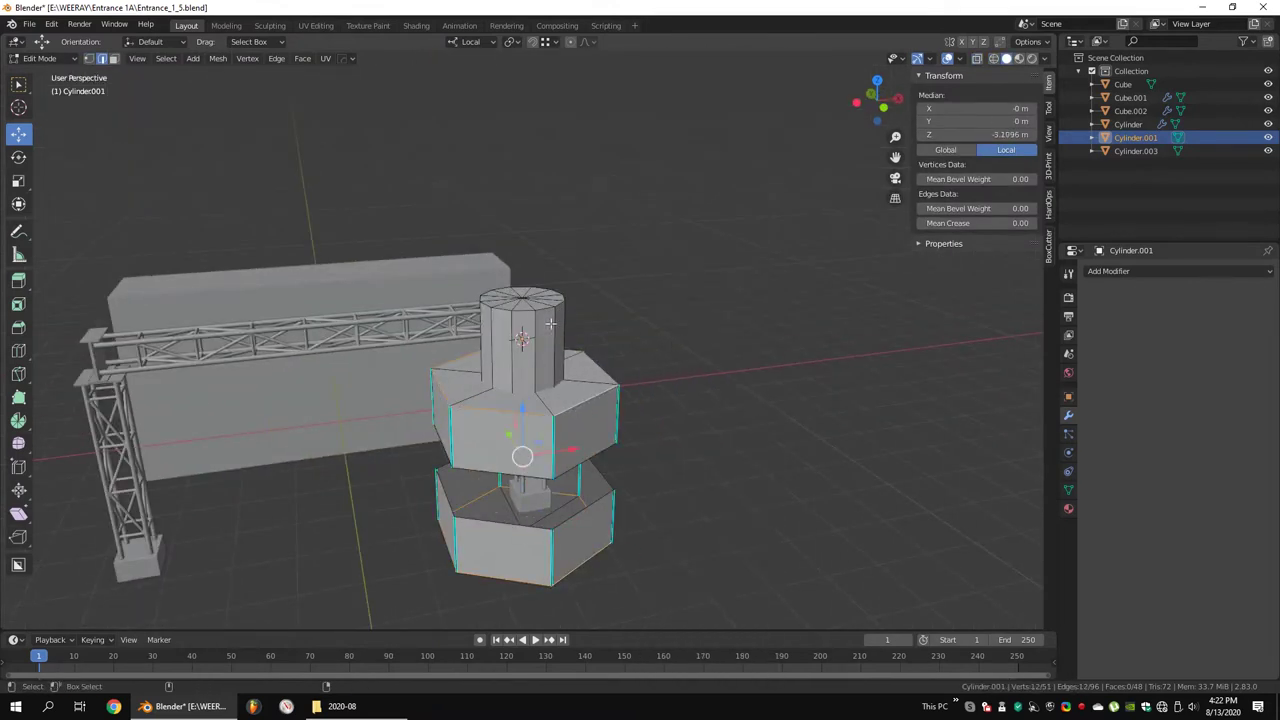
# Zoom out over the whole model and briefly check the UV Editing workspace
pyautogui.scroll(-5, 461, 543)
pyautogui.moveTo(461, 543); pyautogui.dragTo(678, 423, button='middle')
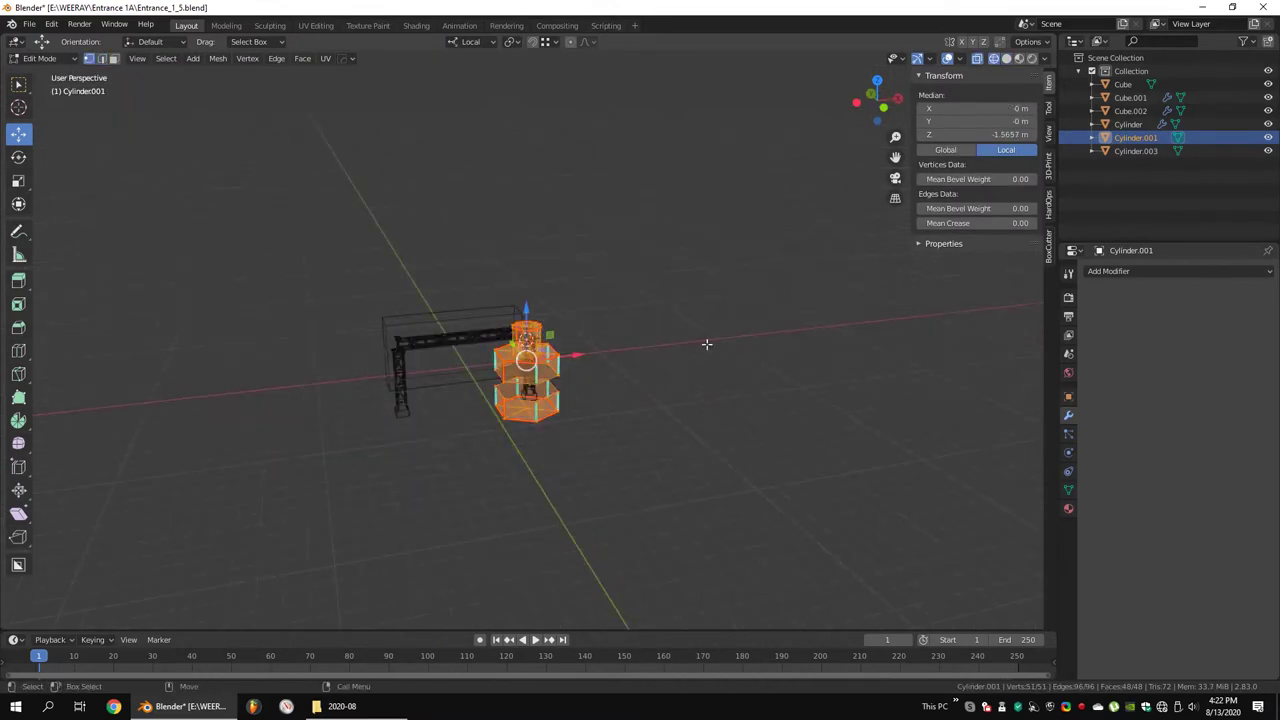
pyautogui.click(315, 25)
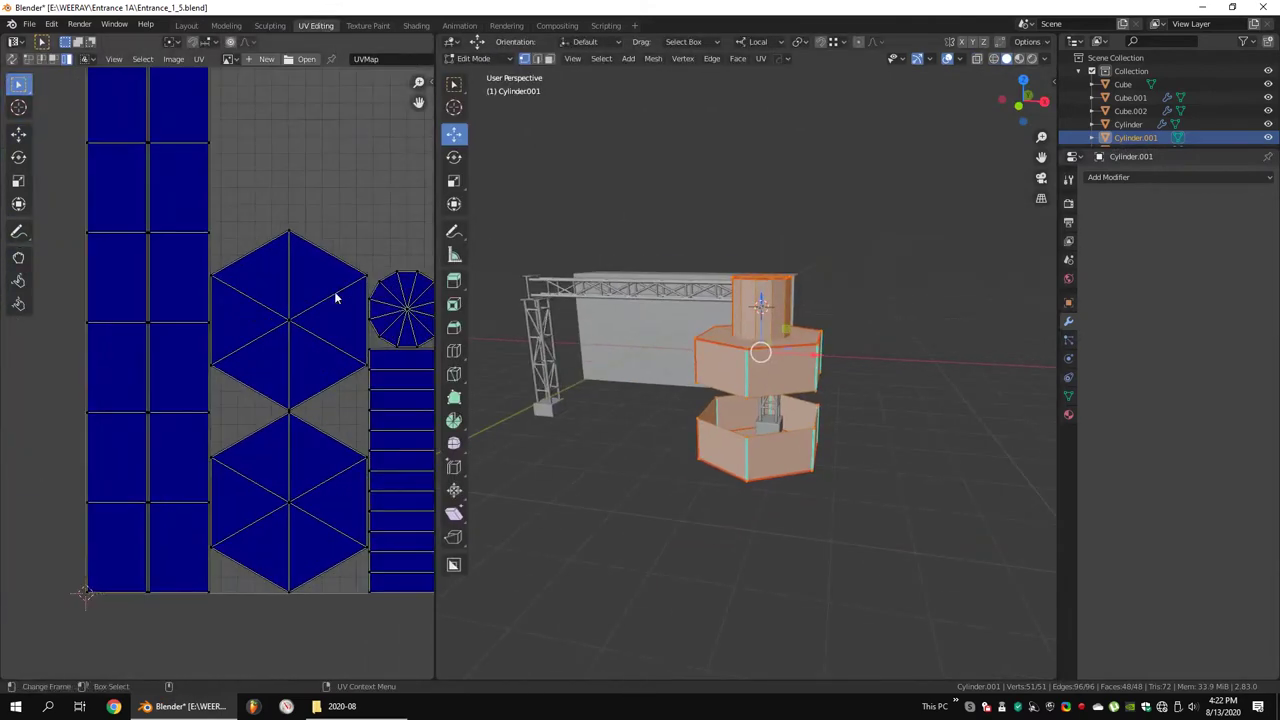
pyautogui.click(186, 25)
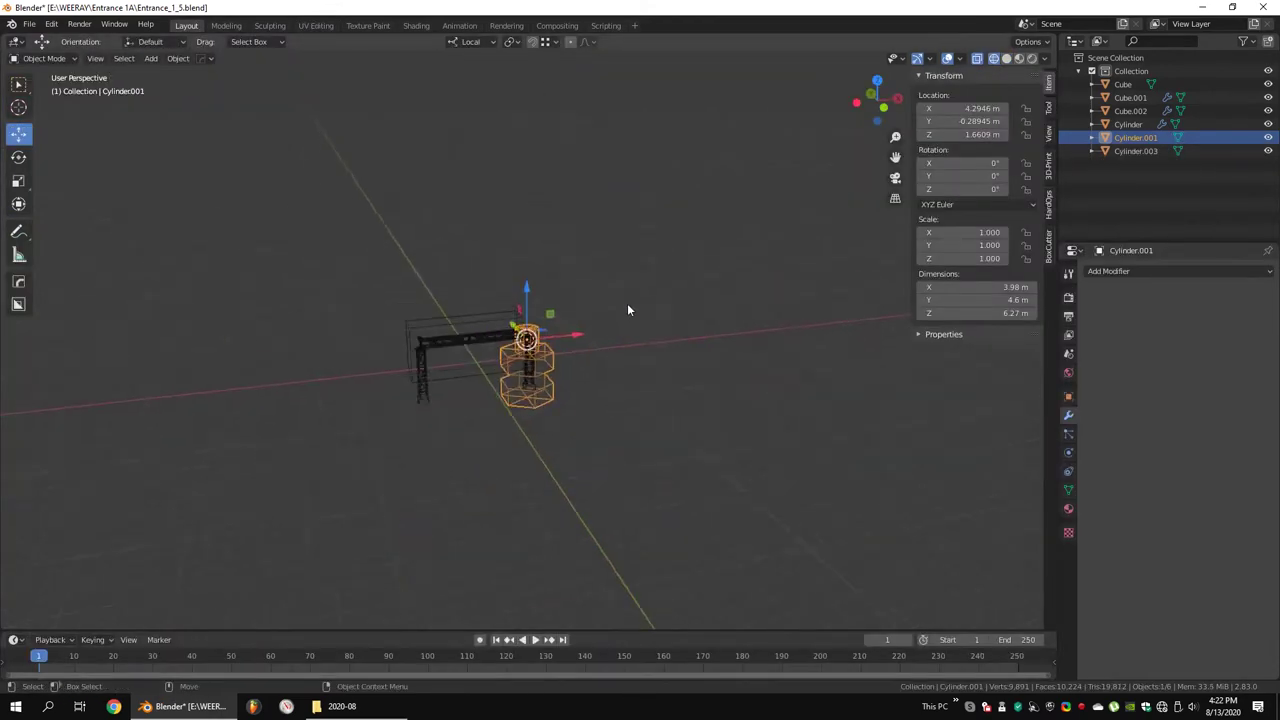
# Shrink the selected cabin part to 0.282 scale in front view
pyautogui.press('KP_1')
pyautogui.scroll(3, 627, 303)
pyautogui.press('s')
pyautogui.click(580, 366)
pyautogui.scroll(3, 600, 360)
pyautogui.scroll(2, 526, 482)
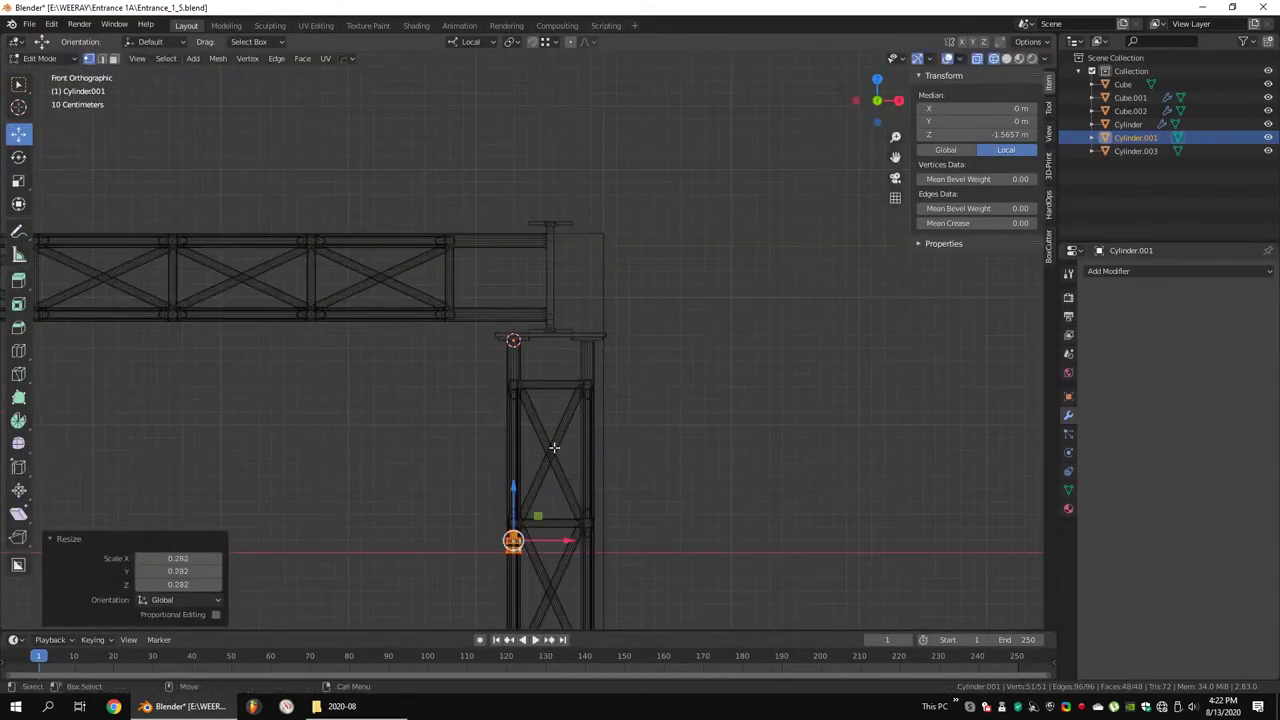
pyautogui.scroll(2, 526, 482)
pyautogui.scroll(-3, 526, 482)
pyautogui.press('s')
pyautogui.click(514, 534)
# Move the part along X onto the top plate and scale the bolt to 0.926
pyautogui.scroll(4, 514, 534)
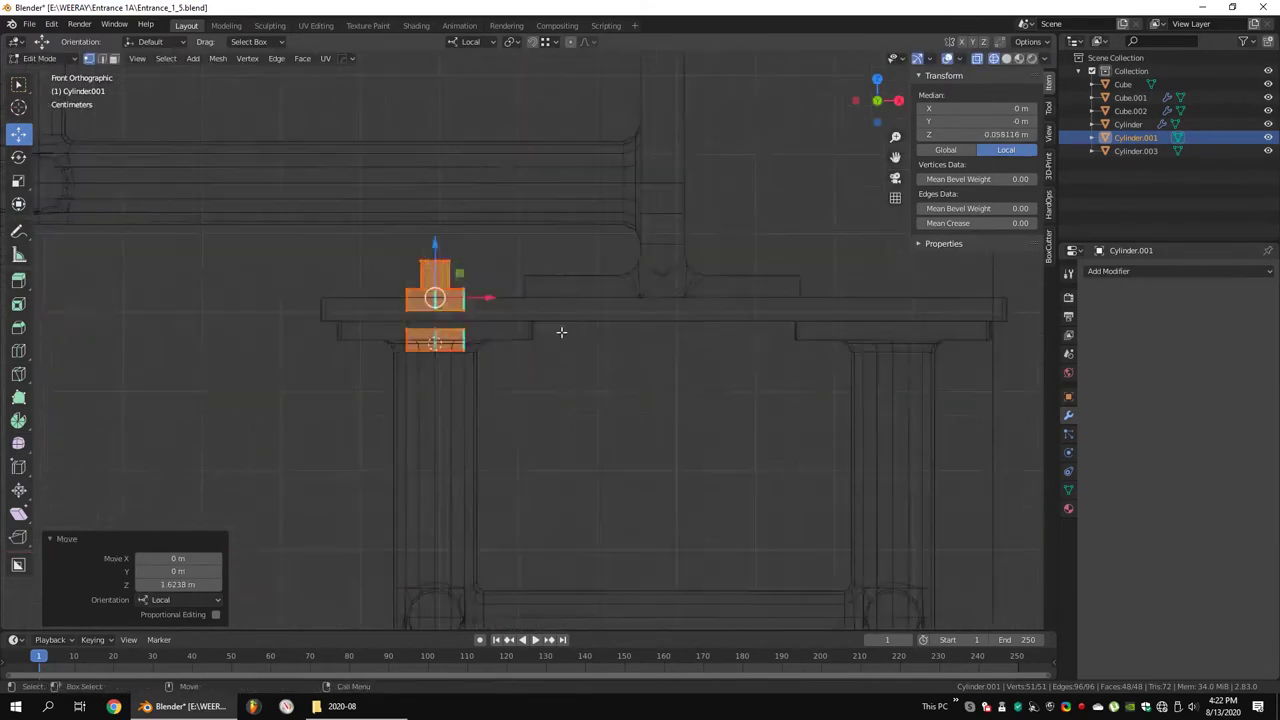
pyautogui.hotkey('shift', 'z')
pyautogui.moveTo(473, 298); pyautogui.dragTo(495, 298)
pyautogui.scroll(-5, 495, 298)
pyautogui.moveTo(495, 298); pyautogui.dragTo(572, 338, button='middle')
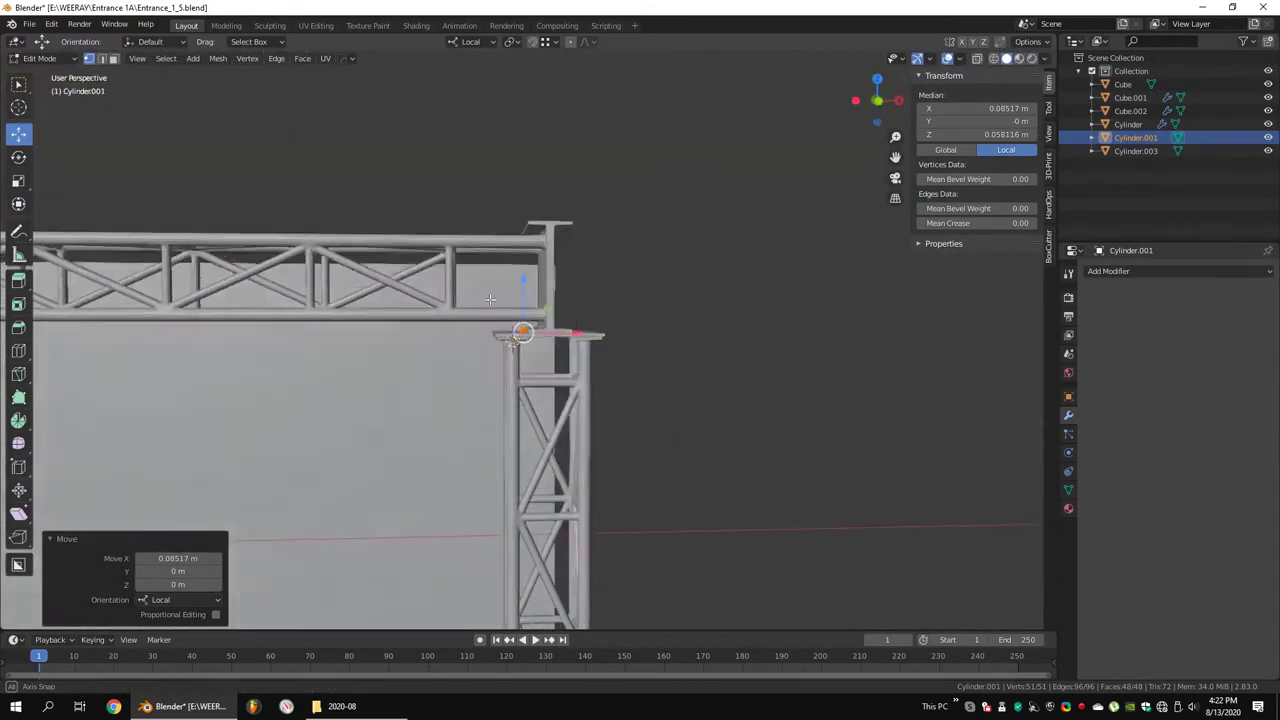
pyautogui.scroll(5, 572, 338)
pyautogui.scroll(2, 572, 338)
pyautogui.press('s')
pyautogui.click(651, 291)
pyautogui.moveTo(651, 291); pyautogui.dragTo(593, 310, button='middle')
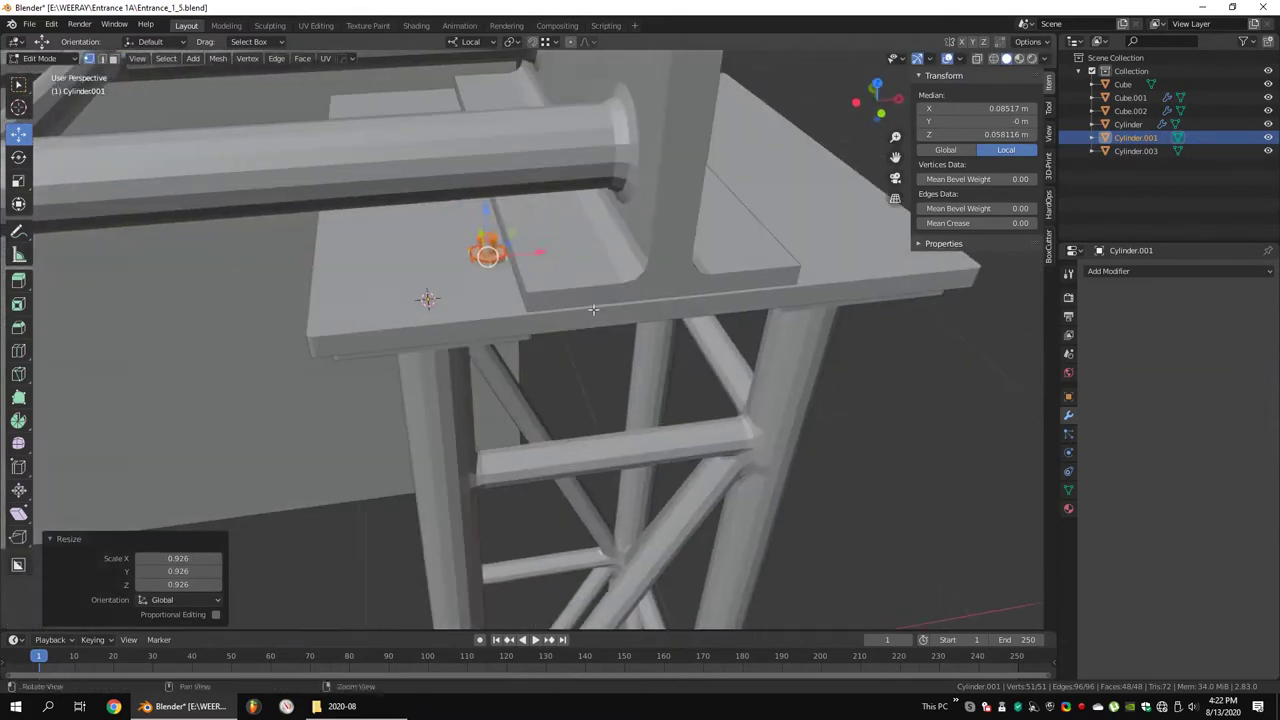
# Fine-tune the bolt to 0.969 scale and reposition its head
pyautogui.press('KP_1')
pyautogui.hotkey('shift', 'z')
pyautogui.scroll(2, 586, 300)
pyautogui.press('s')
pyautogui.click(610, 298)
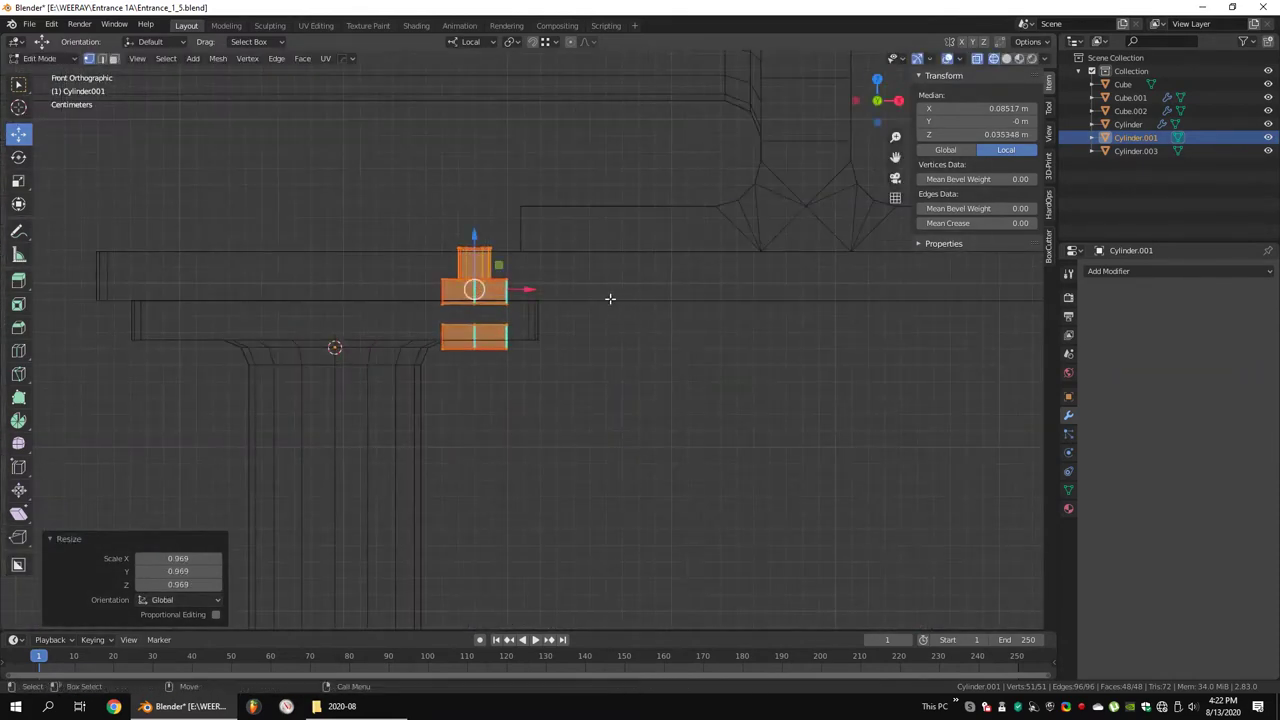
pyautogui.moveTo(392, 308); pyautogui.dragTo(392, 308)
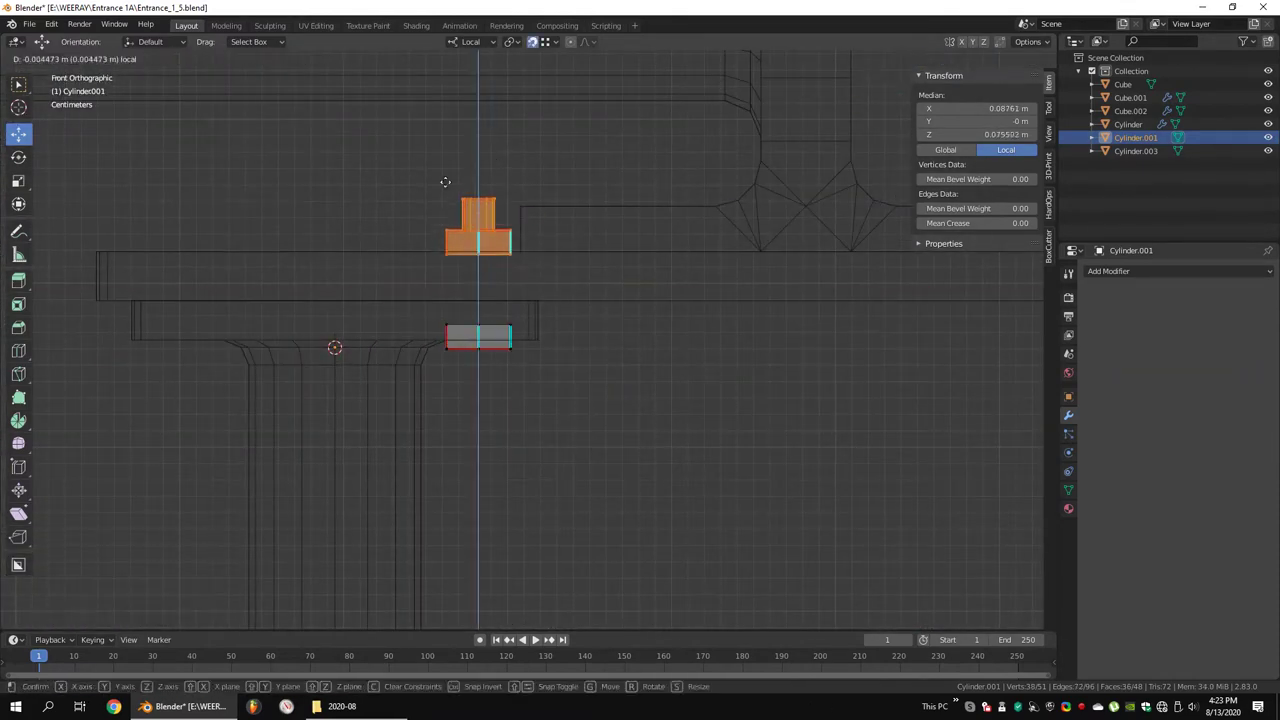
pyautogui.click(445, 181)
# Add a Mirror modifier on X and Y to the bolt from the top view
pyautogui.moveTo(571, 300); pyautogui.dragTo(371, 377)
pyautogui.press('KP_7')
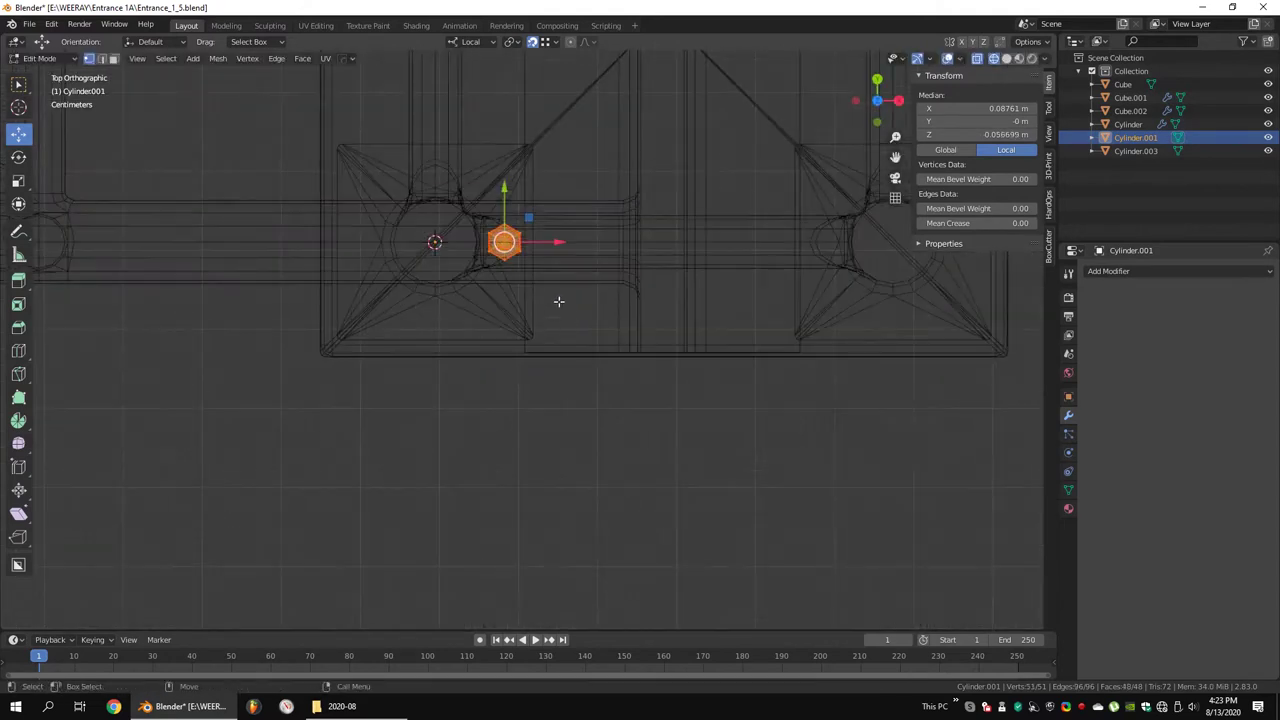
pyautogui.scroll(3, 559, 301)
pyautogui.keyDown('shift'); pyautogui.moveTo(517, 170); pyautogui.dragTo(547, 287, button='middle'); pyautogui.keyUp('shift')
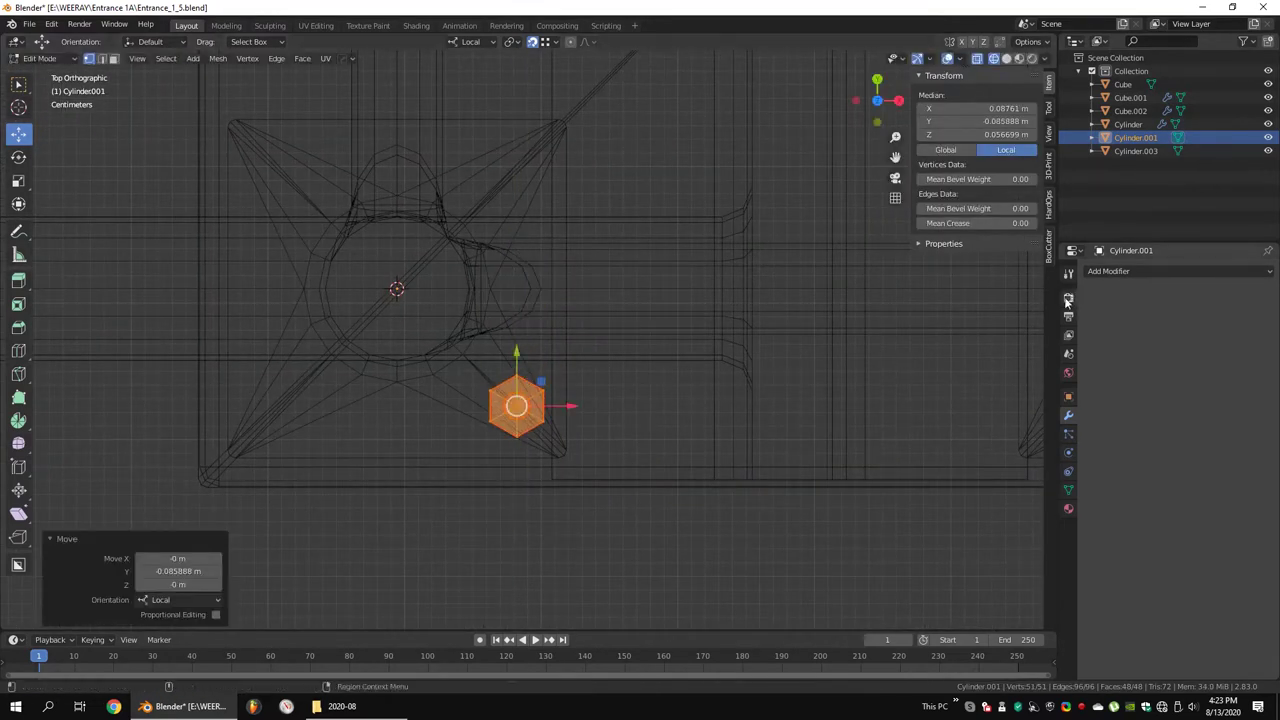
pyautogui.click(1108, 271)
pyautogui.click(1026, 404)
# Check the four mirrored bolts in Object Mode, then frame the bolt and resume editing
pyautogui.press('Tab')
pyautogui.hotkey('shift', 'z')
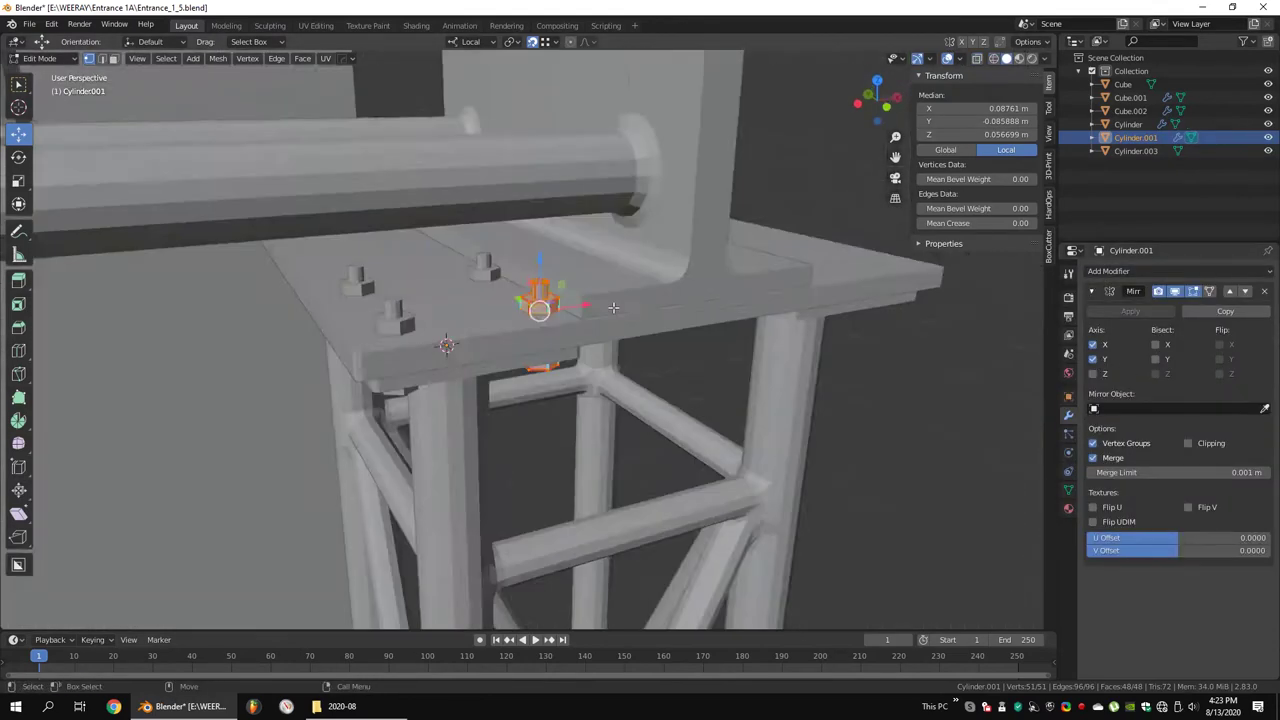
pyautogui.moveTo(529, 368)
pyautogui.mouseDown(button='middle')
pyautogui.moveTo(627, 250)
pyautogui.moveTo(530, 307)
pyautogui.mouseUp(button='middle')
pyautogui.press('KP_1')
pyautogui.press('KP_Decimal')
pyautogui.press('Tab')
pyautogui.hotkey('shift', 'z')
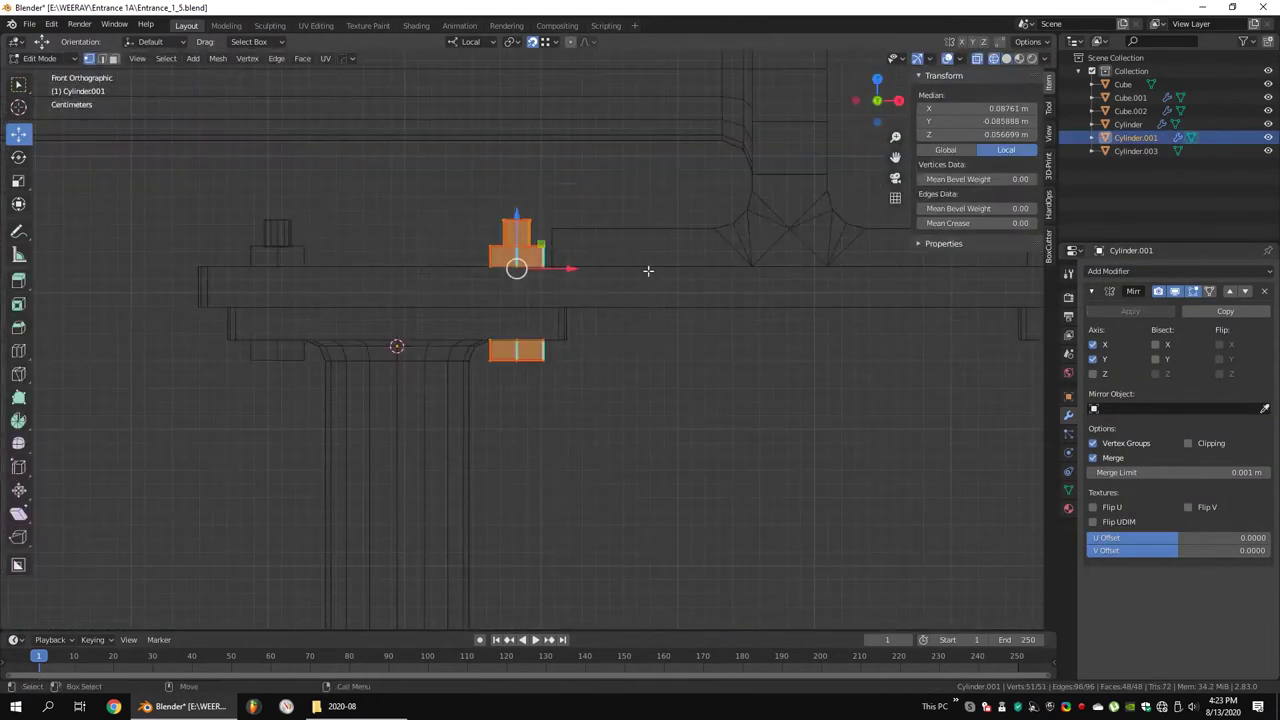
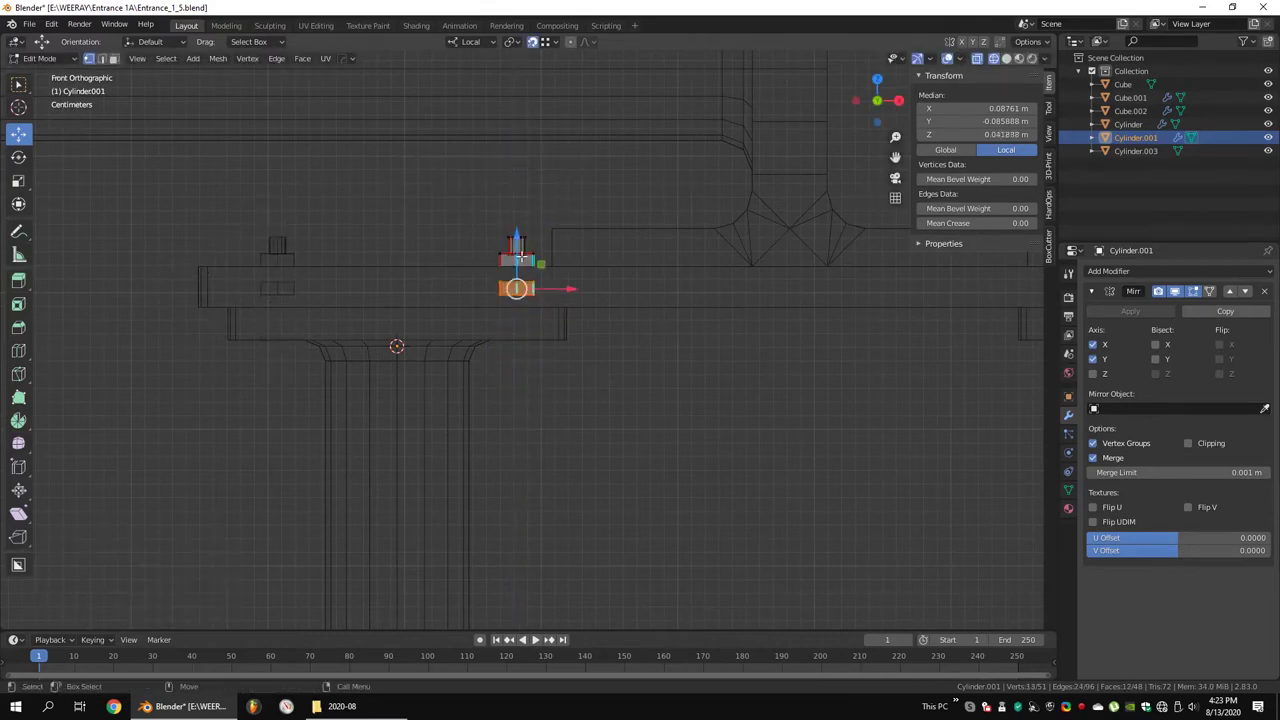
# Confirm the bolt vertex move, then reselect the bolts on the right column's top plate
pyautogui.click(557, 337)
pyautogui.press('Tab')
pyautogui.hotkey('shift', 'z')
pyautogui.moveTo(557, 337)
pyautogui.mouseDown(button='middle')
pyautogui.moveTo(785, 431)
pyautogui.moveTo(874, 386)
pyautogui.moveTo(472, 346)
pyautogui.moveTo(515, 250)
pyautogui.moveTo(491, 346)
pyautogui.mouseUp(button='middle')
pyautogui.click(472, 346)
pyautogui.click(491, 346)
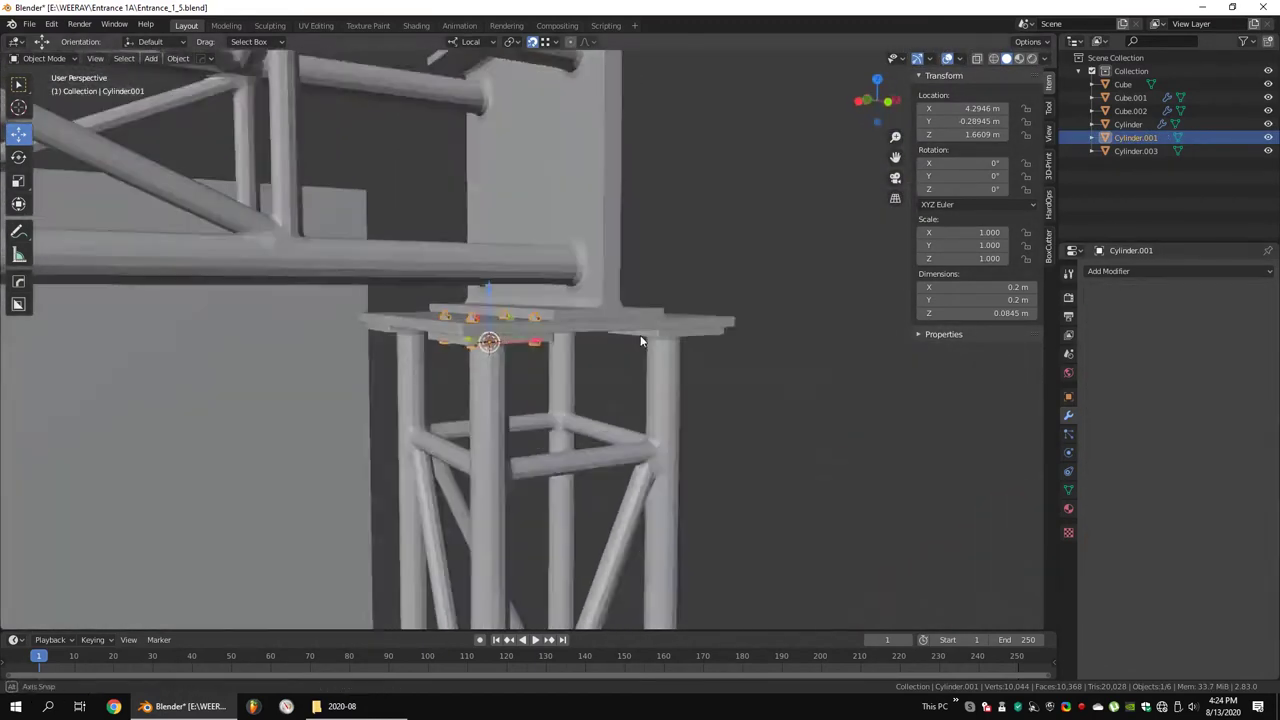
pyautogui.press('Tab')
pyautogui.press('Tab')
pyautogui.click(490, 350)
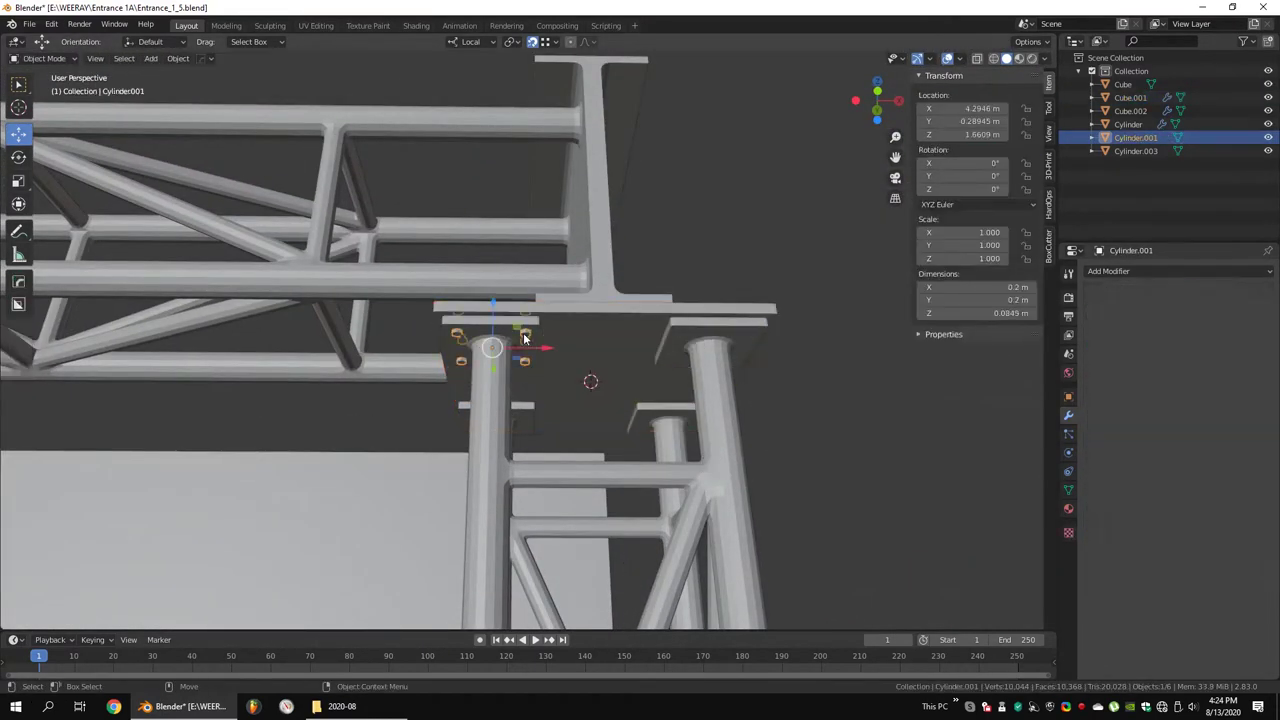
# Set Cylinder.001's origin to the 3D cursor and add two Mirror modifiers to it
pyautogui.click(178, 58)
pyautogui.click(340, 118)
pyautogui.click(1150, 271)
pyautogui.click(1025, 404)
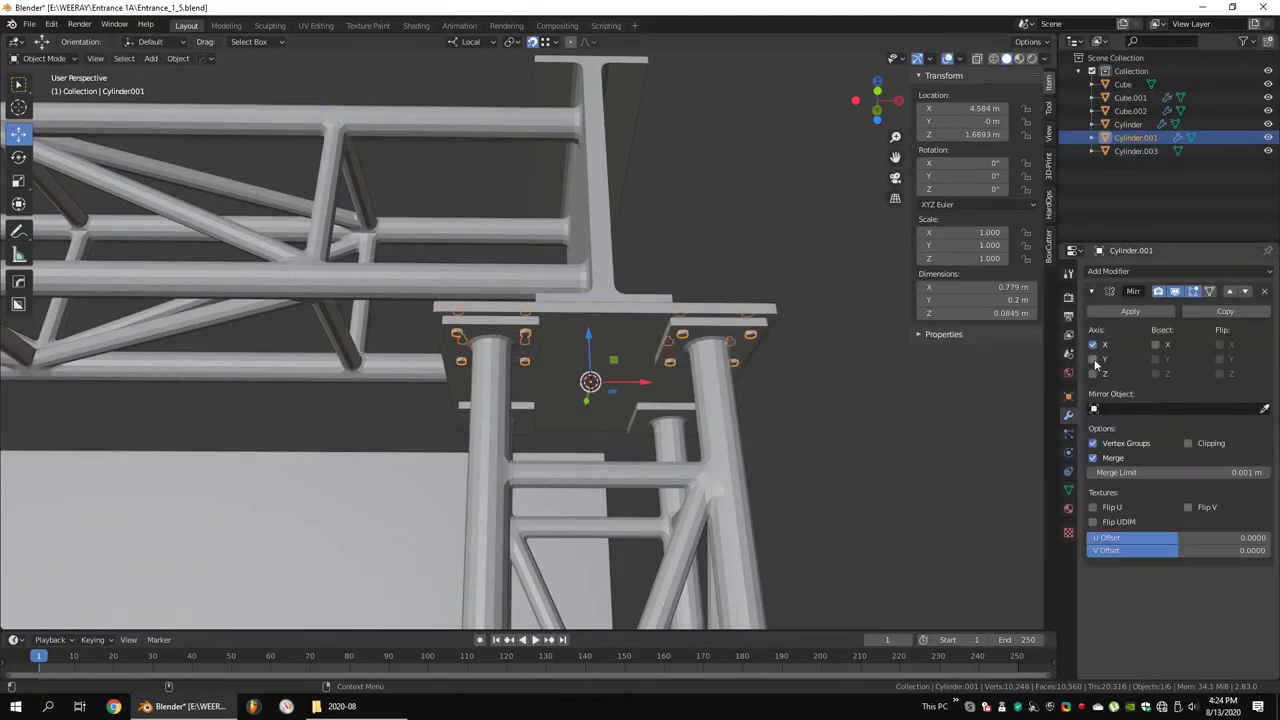
pyautogui.moveTo(500, 350); pyautogui.dragTo(560, 300, button='middle')
pyautogui.scroll(-4, 575, 335)
pyautogui.click(1108, 271)
pyautogui.click(1005, 404)
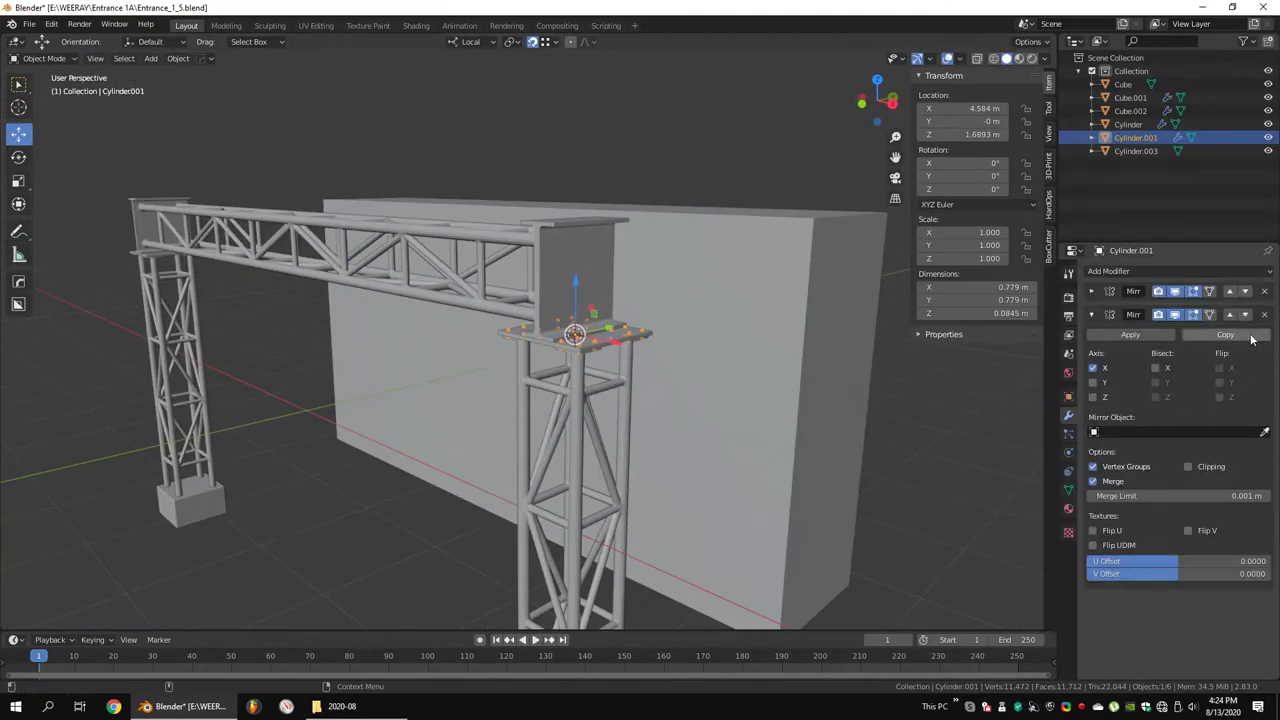
# Check the beam end plate, then put the bolts into Edit Mode with wireframe shading
pyautogui.moveTo(800, 348); pyautogui.dragTo(720, 345, button='middle')
pyautogui.click(460, 380)
pyautogui.scroll(4, 708, 340)
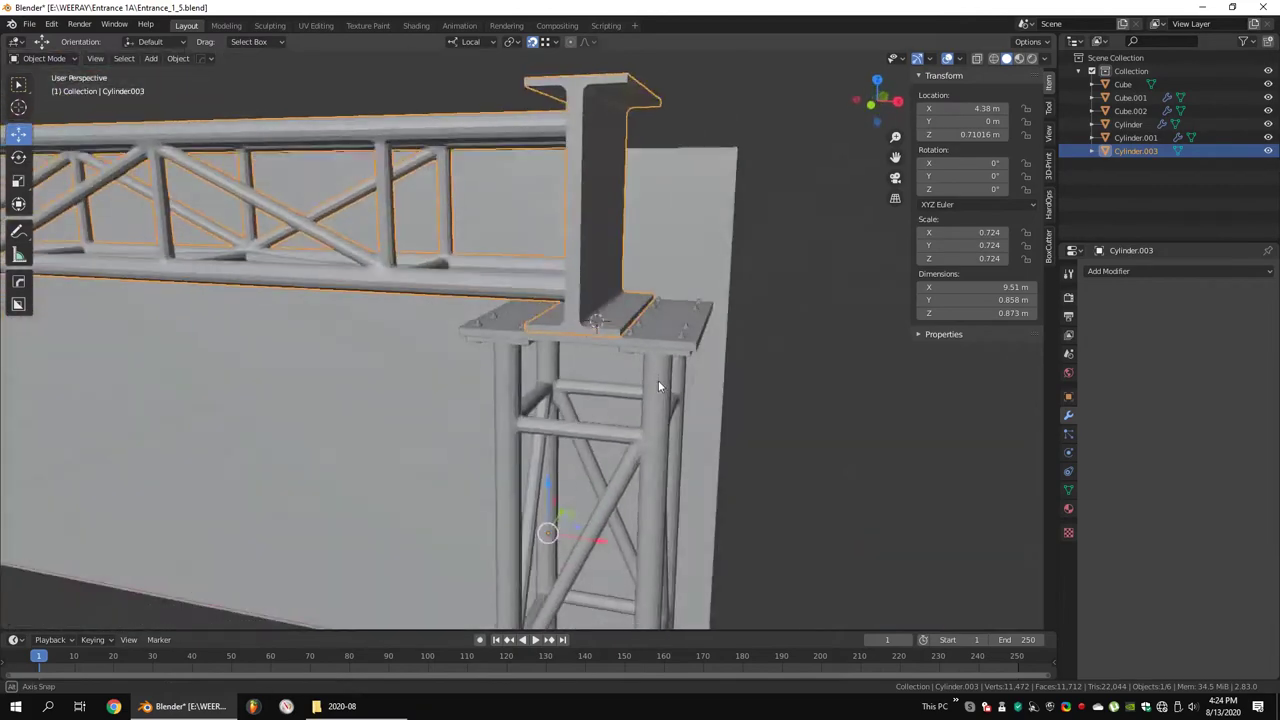
pyautogui.moveTo(658, 380)
pyautogui.mouseDown(button='middle')
pyautogui.moveTo(763, 424)
pyautogui.moveTo(642, 367)
pyautogui.moveTo(647, 311)
pyautogui.mouseUp(button='middle')
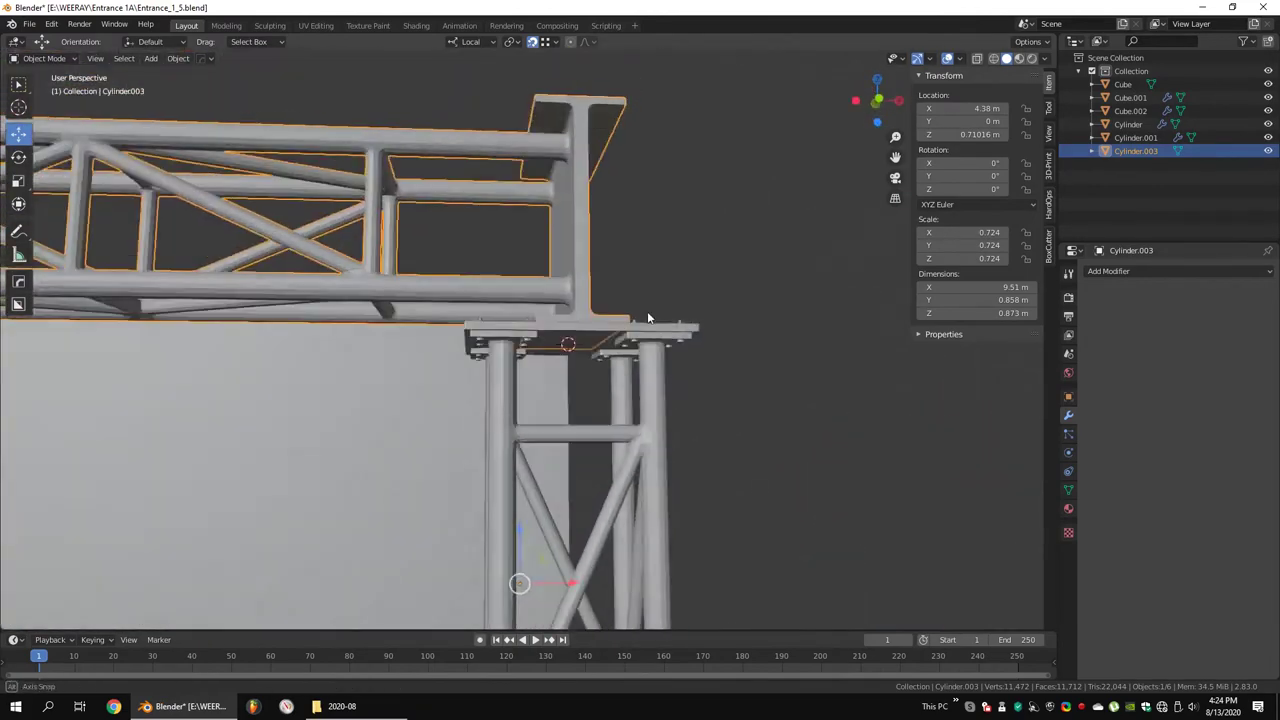
pyautogui.scroll(3, 647, 311)
pyautogui.click(525, 317)
pyautogui.press('Tab')
pyautogui.hotkey('shift', 'z')
pyautogui.moveTo(525, 317); pyautogui.dragTo(617, 298, button='middle')
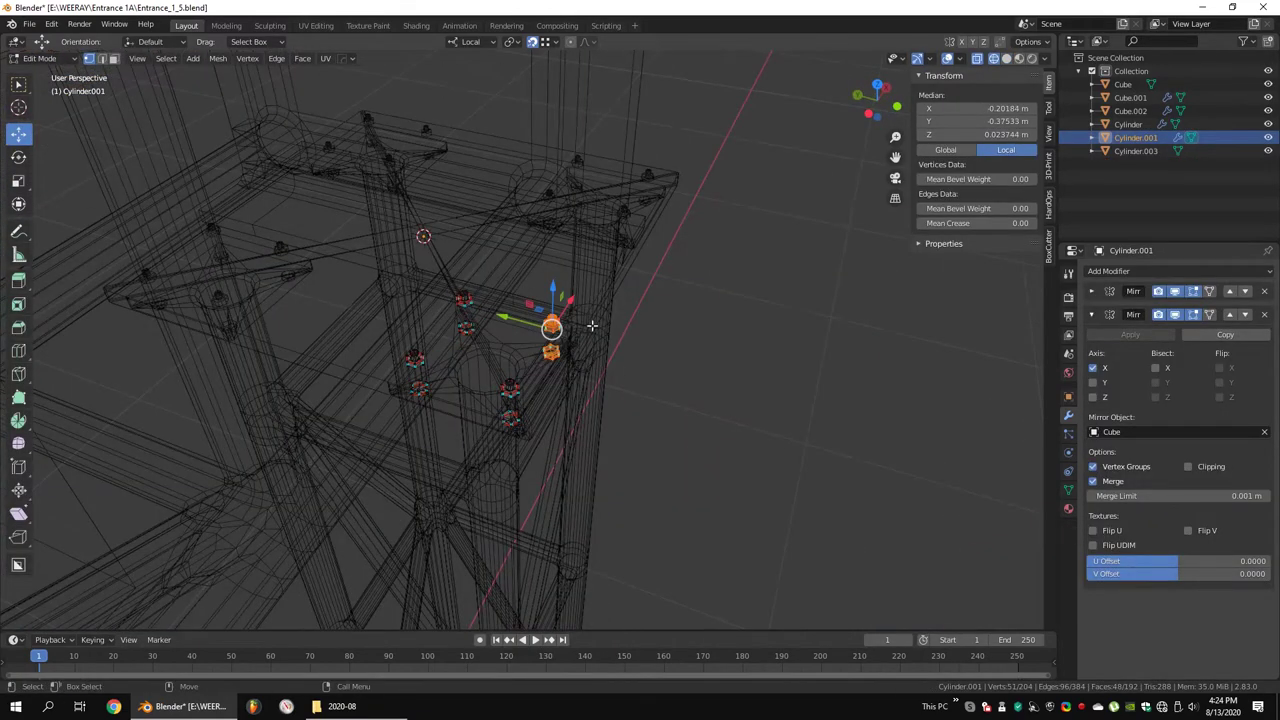
# Separate the selected bolts into a new object and enlarge them to 1.31 scale
pyautogui.rightClick(605, 268)
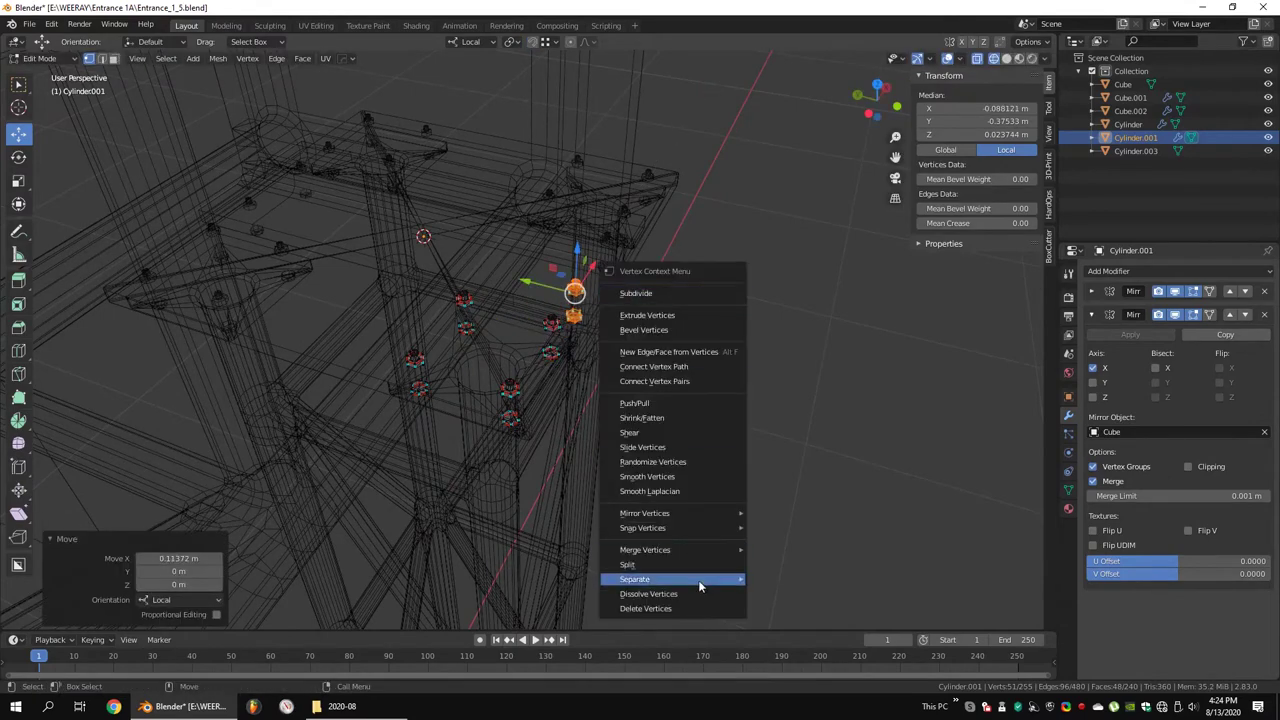
pyautogui.click(700, 583)
pyautogui.moveTo(700, 583); pyautogui.dragTo(480, 217, button='middle')
pyautogui.hotkey('shift', 'z')
pyautogui.press('s')
pyautogui.click(877, 287)
pyautogui.press('KP_1')
pyautogui.hotkey('shift', 'z')
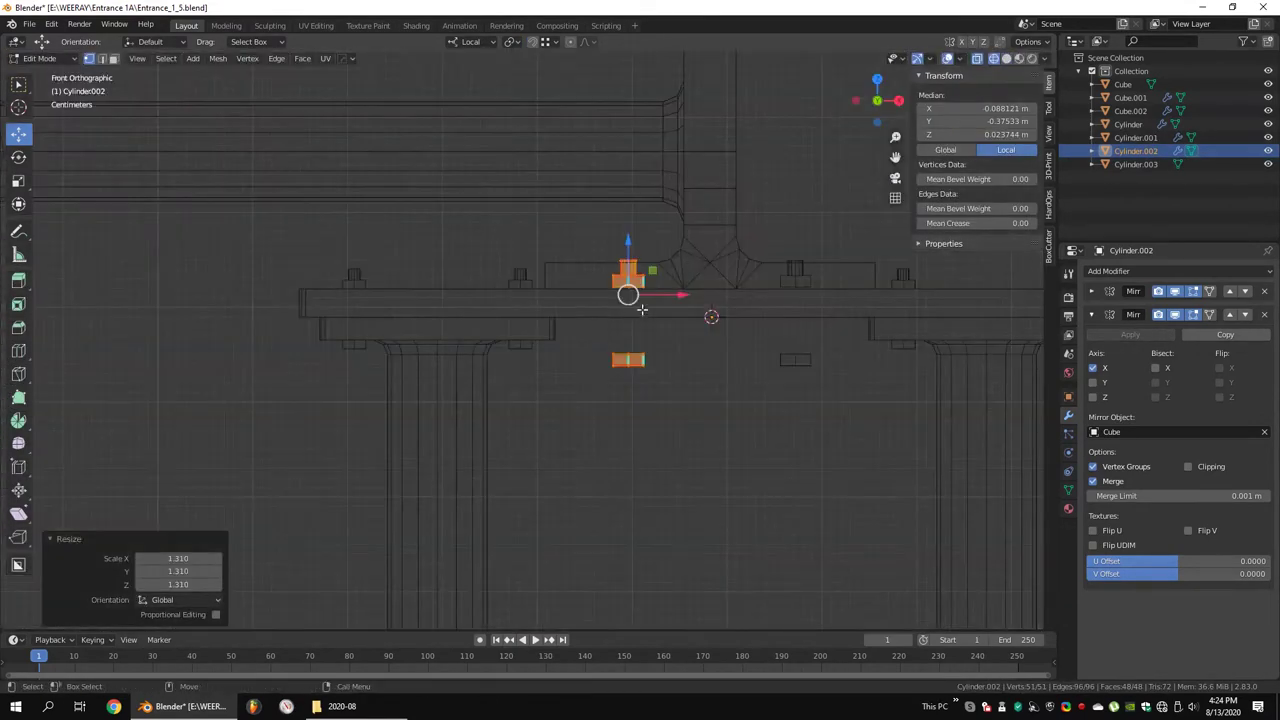
# Move the bolt below the plate slightly along Z and shrink it to 0.815 scale
pyautogui.moveTo(613, 201); pyautogui.dragTo(613, 212)
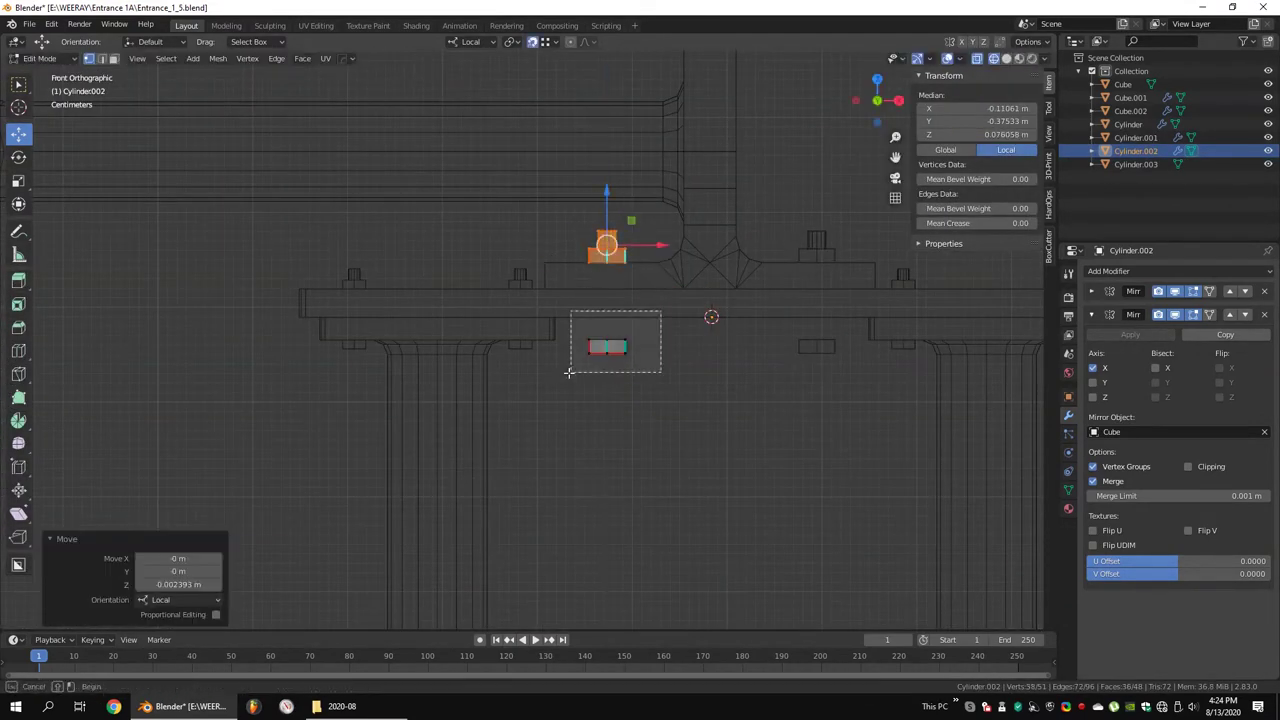
pyautogui.moveTo(613, 212)
pyautogui.mouseDown(button='middle')
pyautogui.moveTo(638, 356)
pyautogui.moveTo(538, 266)
pyautogui.mouseUp(button='middle')
pyautogui.hotkey('shift', 'z')
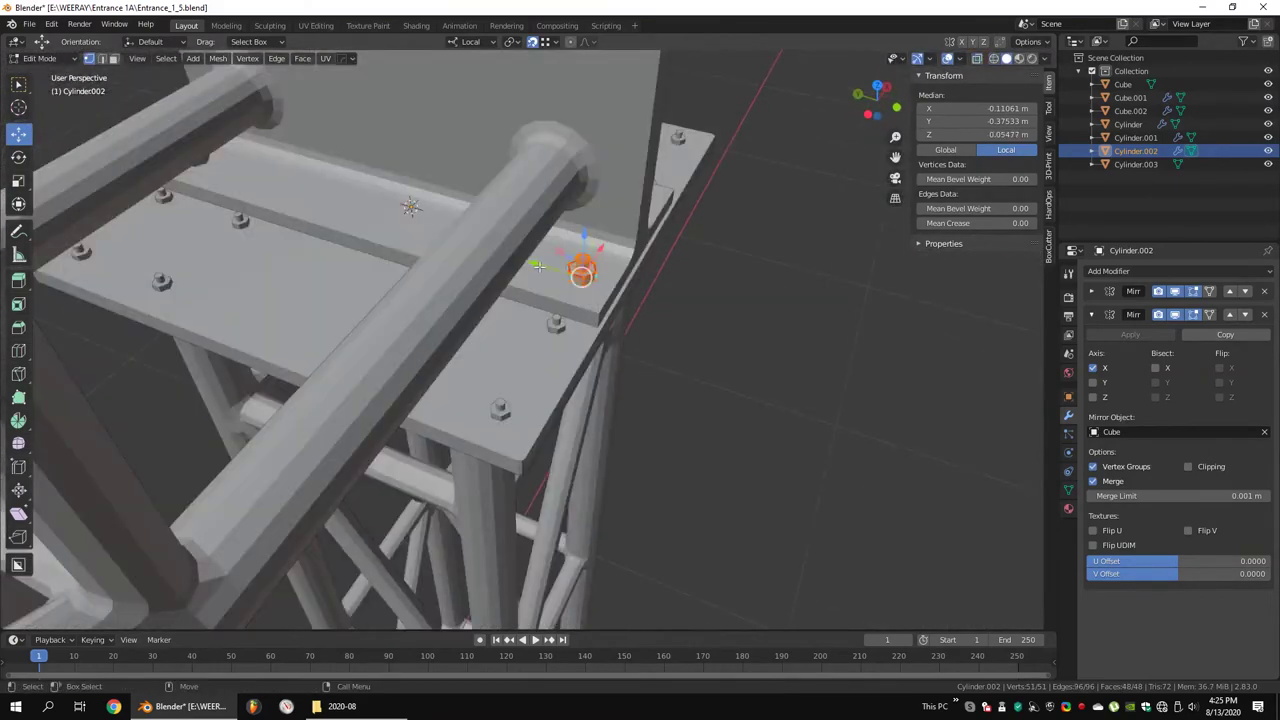
pyautogui.click(750, 277)
pyautogui.press('KP_1')
pyautogui.hotkey('shift', 'z')
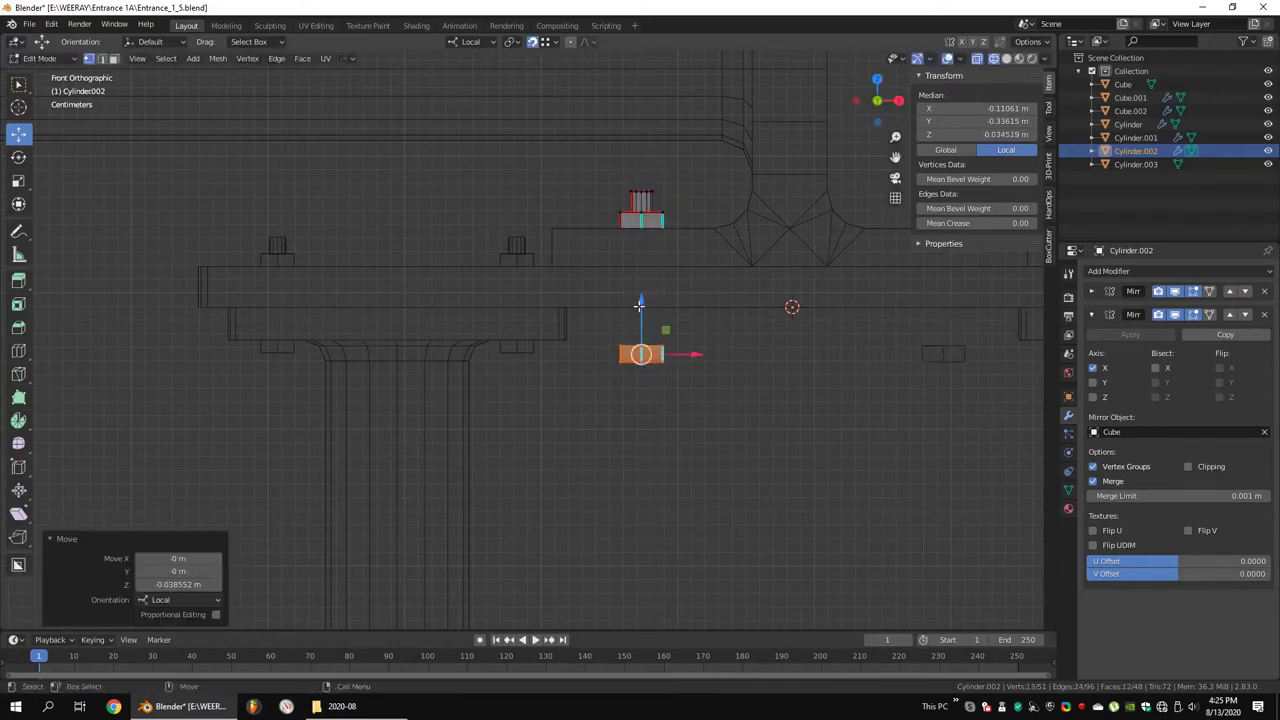
pyautogui.moveTo(613, 316); pyautogui.dragTo(563, 262, button='middle')
pyautogui.hotkey('shift', 'z')
# Move the selected bolt into place on the column plate
pyautogui.press('g')
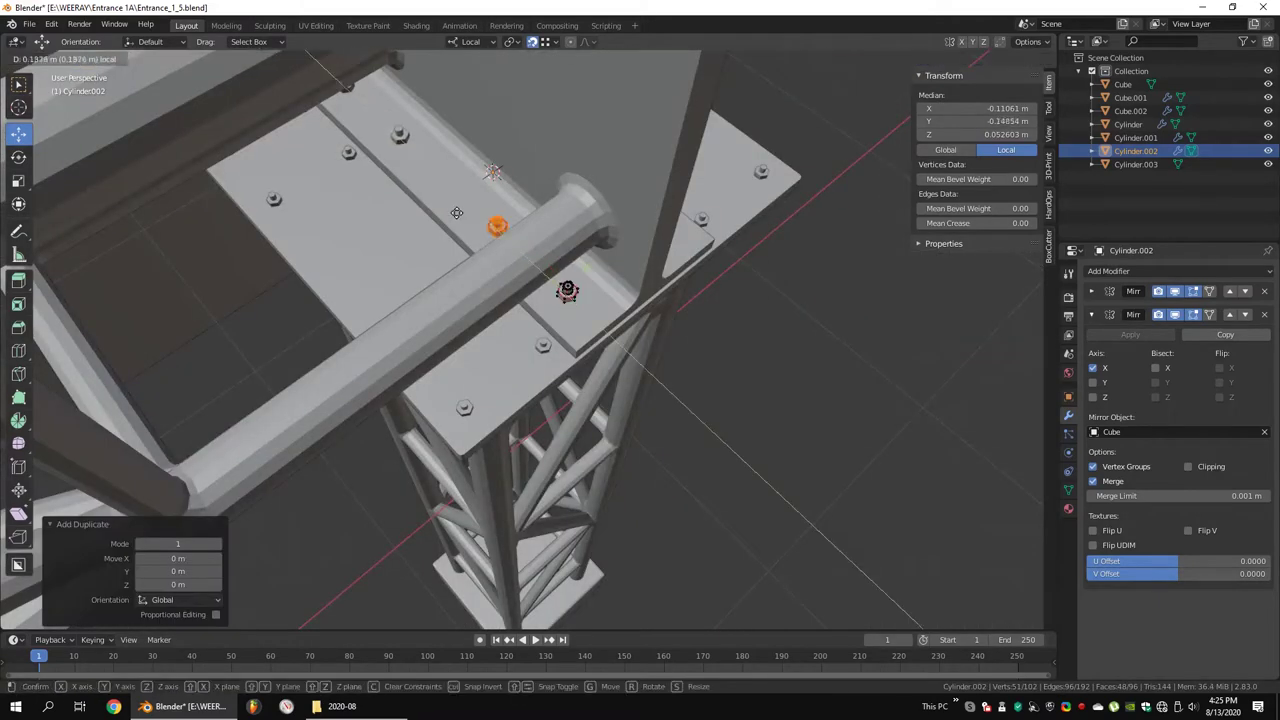
pyautogui.click(456, 213)
pyautogui.moveTo(456, 213); pyautogui.dragTo(522, 288, button='middle')
pyautogui.press('Tab')
pyautogui.hotkey('shift', 'z')
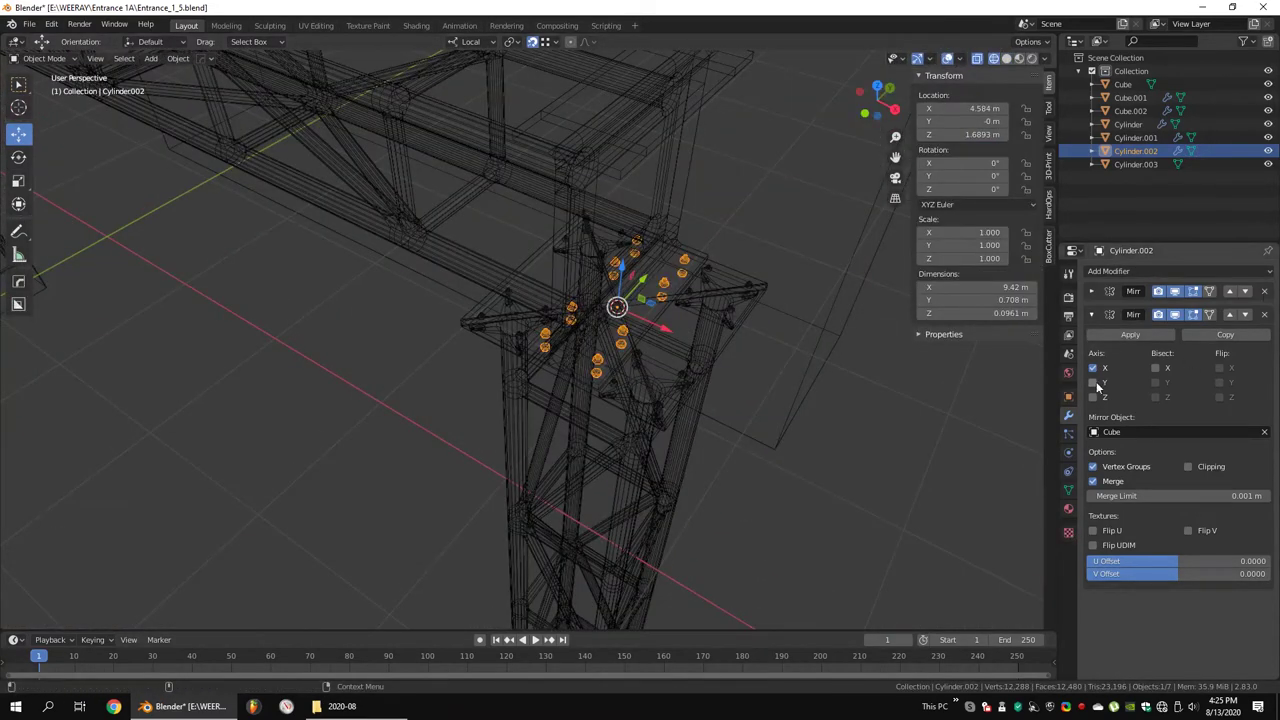
# Remove the first Mirror modifier, clear its mirror object, and mirror the bolts in X and Y
pyautogui.click(1264, 291)
pyautogui.moveTo(640, 300)
pyautogui.mouseDown(button='middle')
pyautogui.moveTo(624, 291)
pyautogui.moveTo(663, 308)
pyautogui.moveTo(640, 291)
pyautogui.mouseUp(button='middle')
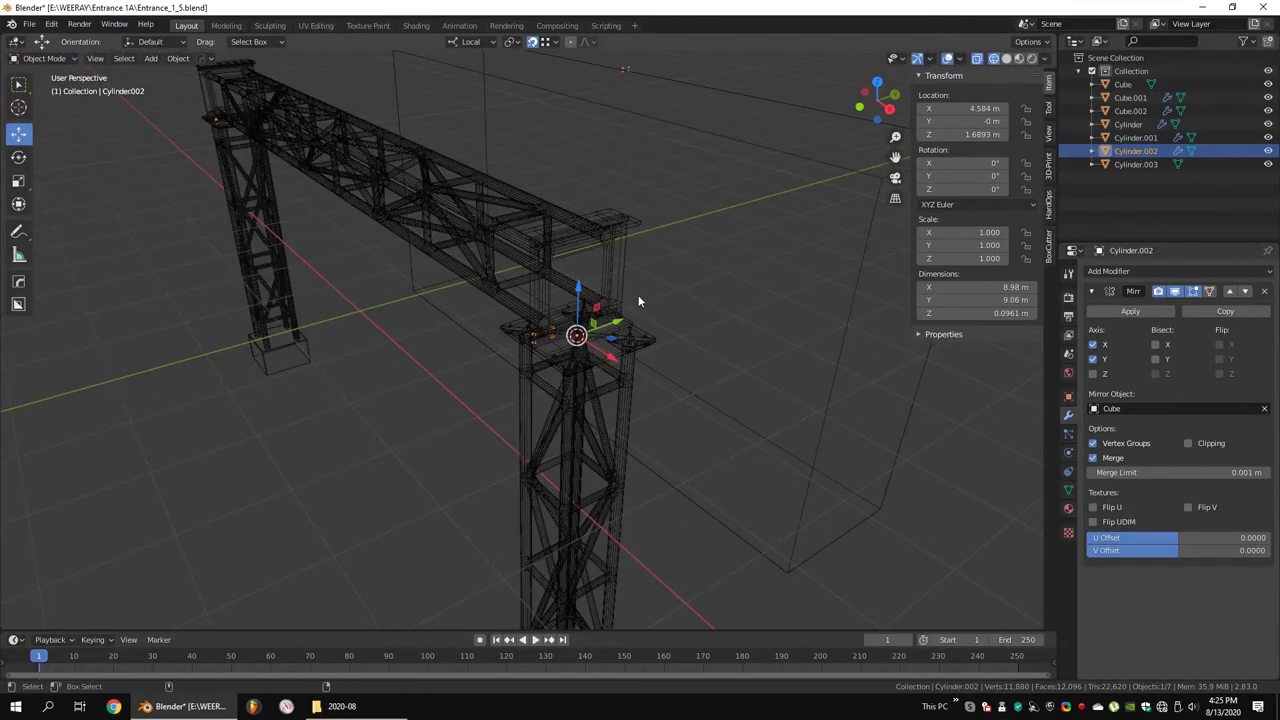
pyautogui.click(1264, 291)
pyautogui.moveTo(700, 300)
pyautogui.mouseDown(button='middle')
pyautogui.moveTo(737, 334)
pyautogui.moveTo(1026, 403)
pyautogui.mouseUp(button='middle')
pyautogui.click(1093, 359)
pyautogui.moveTo(760, 350); pyautogui.dragTo(738, 340, button='middle')
pyautogui.hotkey('shift', 'z')
# Adjust the bolt's position over the plate in Edit Mode
pyautogui.scroll(4, 738, 340)
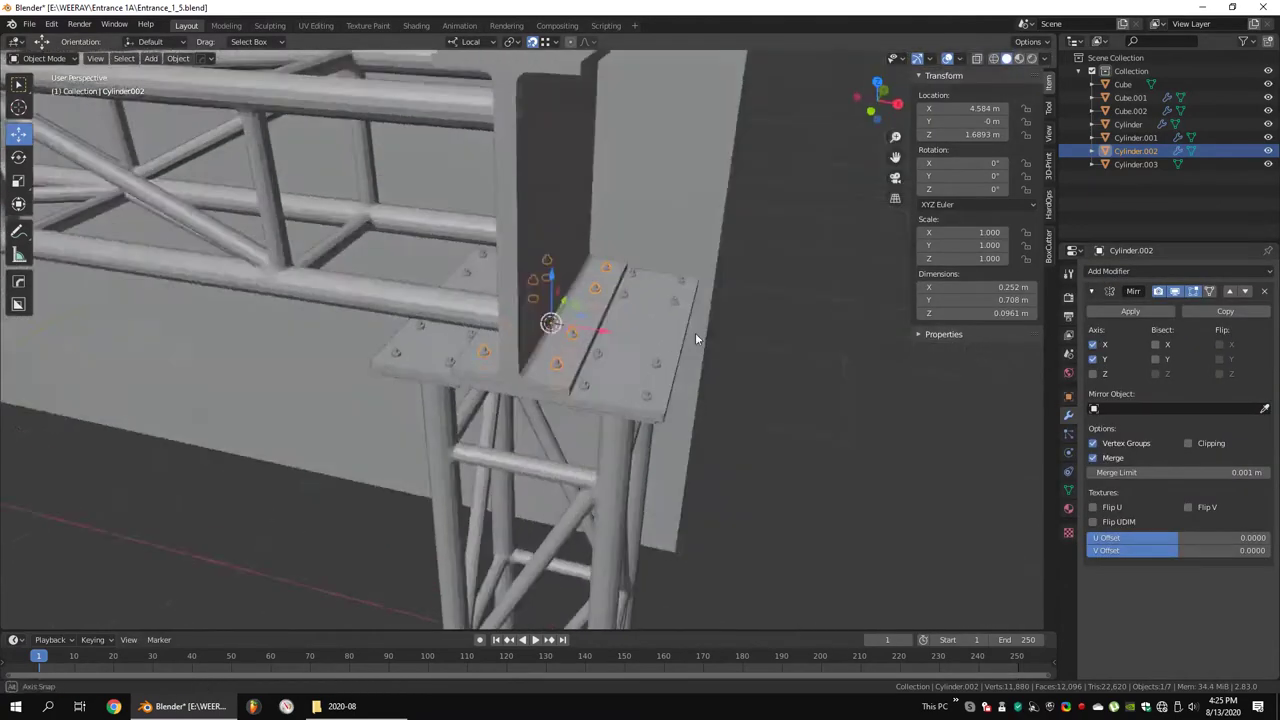
pyautogui.scroll(2, 574, 324)
pyautogui.moveTo(572, 331)
pyautogui.mouseDown(button='middle')
pyautogui.moveTo(685, 236)
pyautogui.moveTo(484, 330)
pyautogui.moveTo(523, 351)
pyautogui.moveTo(483, 346)
pyautogui.moveTo(523, 357)
pyautogui.mouseUp(button='middle')
pyautogui.press('Tab')
pyautogui.hotkey('shift', 'z')
pyautogui.hotkey('shift', 'z')
pyautogui.click(501, 327)
pyautogui.hotkey('shift', 'z')
pyautogui.press('Tab')
# Add a second Mirror modifier to the bolts
pyautogui.click(1110, 271)
pyautogui.moveTo(600, 300)
pyautogui.mouseDown(button='middle')
pyautogui.moveTo(523, 285)
pyautogui.moveTo(251, 529)
pyautogui.mouseUp(button='middle')
pyautogui.click(1110, 271)
pyautogui.click(1015, 383)
pyautogui.scroll(-5, 574, 277)
pyautogui.press('Tab')
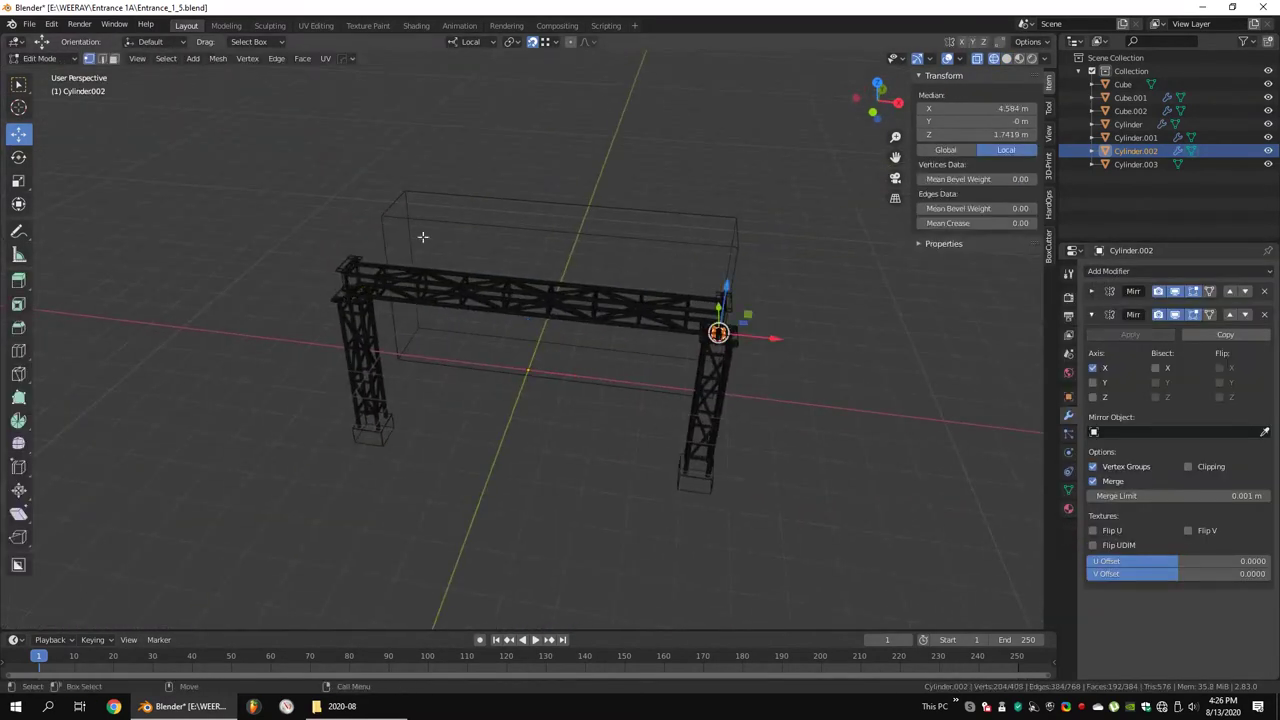
pyautogui.hotkey('shift', 'z')
pyautogui.scroll(6, 802, 309)
# Inspect both truss towers and select the original bolts object for editing
pyautogui.moveTo(802, 309)
pyautogui.mouseDown(button='middle')
pyautogui.moveTo(747, 254)
pyautogui.moveTo(592, 316)
pyautogui.mouseUp(button='middle')
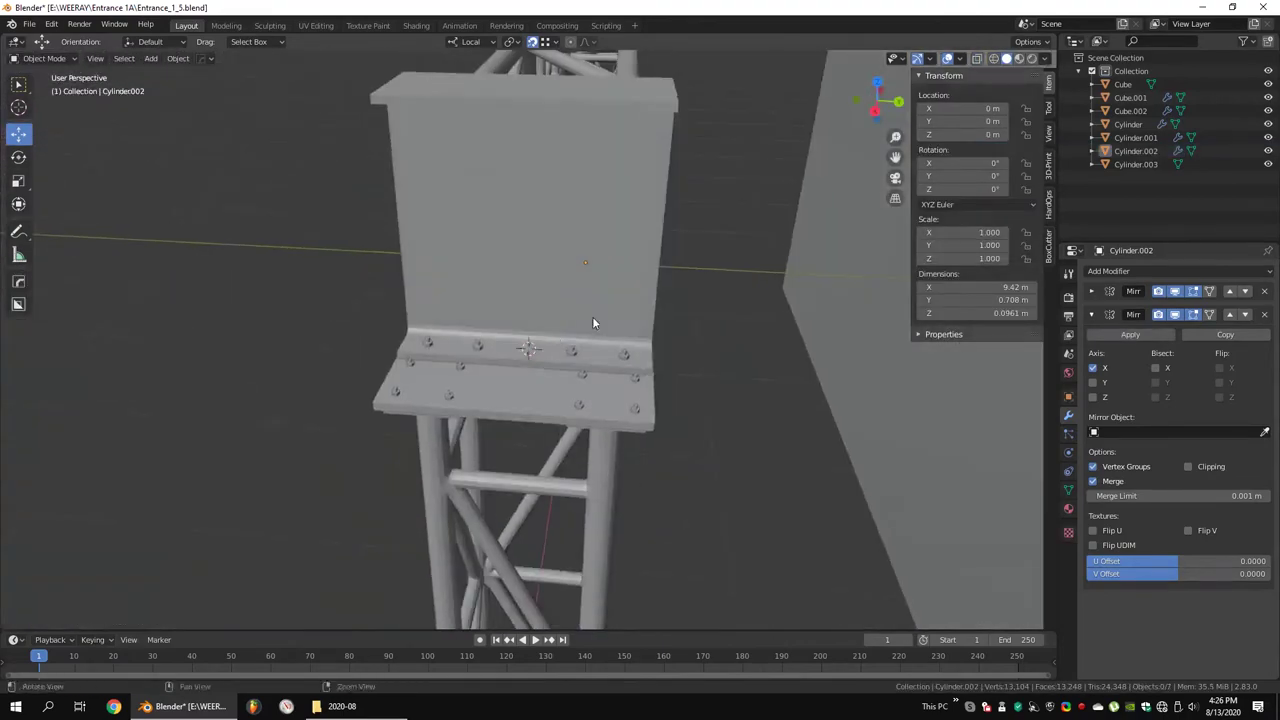
pyautogui.press('Tab')
pyautogui.scroll(-3, 641, 398)
pyautogui.moveTo(641, 398)
pyautogui.mouseDown(button='middle')
pyautogui.moveTo(612, 313)
pyautogui.moveTo(610, 359)
pyautogui.moveTo(589, 274)
pyautogui.moveTo(519, 386)
pyautogui.moveTo(538, 222)
pyautogui.moveTo(689, 179)
pyautogui.mouseUp(button='middle')
pyautogui.scroll(-3, 610, 359)
pyautogui.scroll(3, 589, 274)
pyautogui.scroll(4, 583, 224)
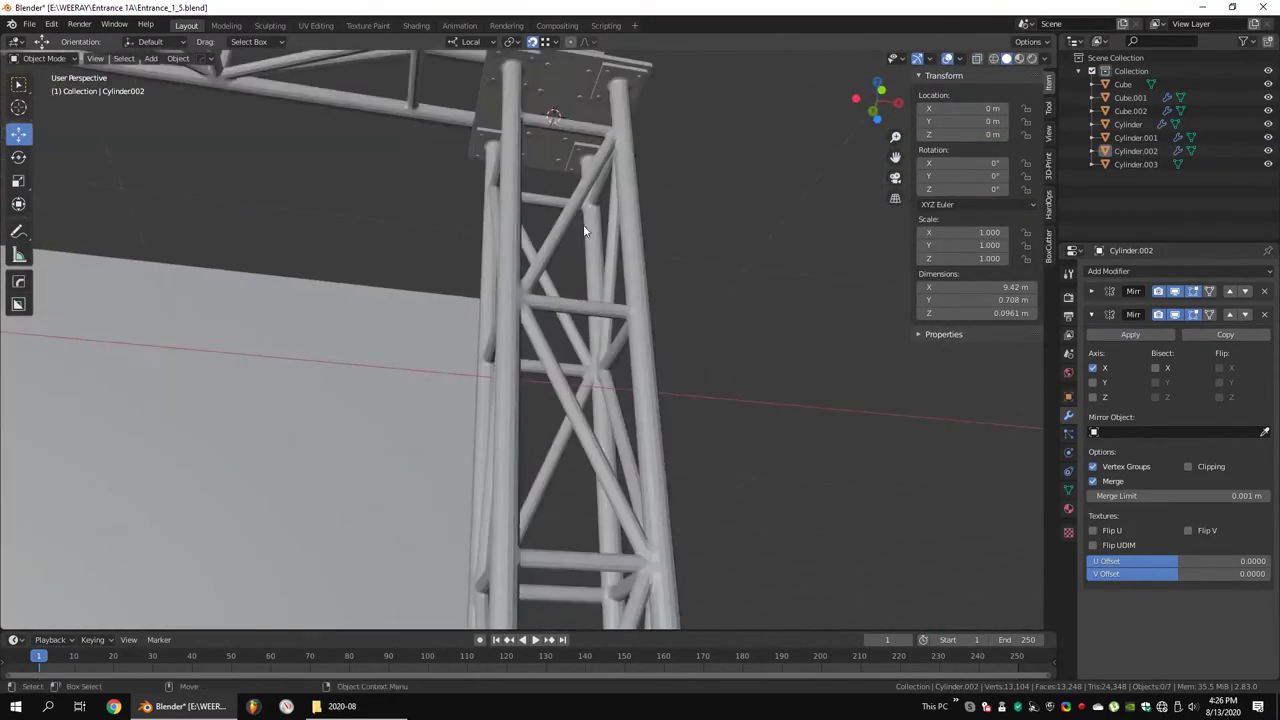
pyautogui.moveTo(583, 224)
pyautogui.mouseDown(button='middle')
pyautogui.moveTo(558, 142)
pyautogui.moveTo(581, 310)
pyautogui.moveTo(569, 153)
pyautogui.moveTo(636, 261)
pyautogui.moveTo(679, 170)
pyautogui.moveTo(589, 256)
pyautogui.mouseUp(button='middle')
pyautogui.click(569, 153)
pyautogui.scroll(-3, 636, 261)
pyautogui.hotkey('shift', 'z')
# Separate the selected bolts into their own object, Cylinder.004, and frame it
pyautogui.rightClick(571, 337)
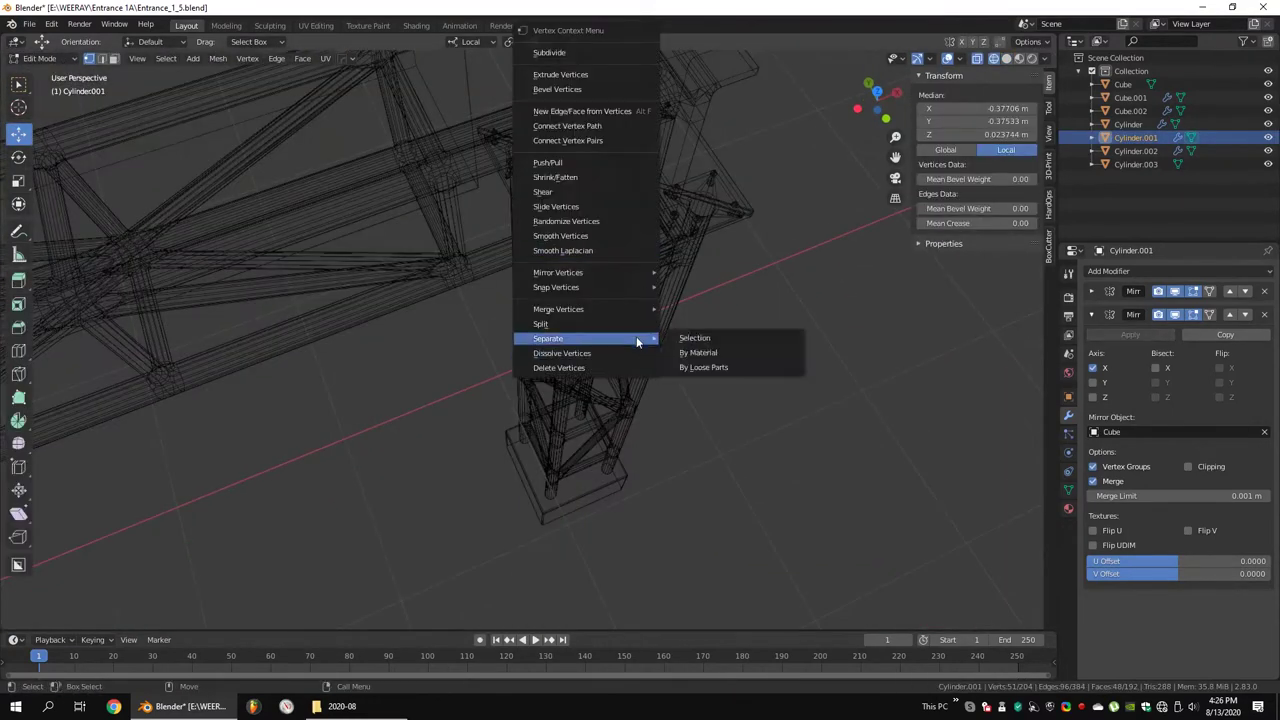
pyautogui.click(572, 272)
pyautogui.moveTo(613, 287); pyautogui.dragTo(579, 264, button='middle')
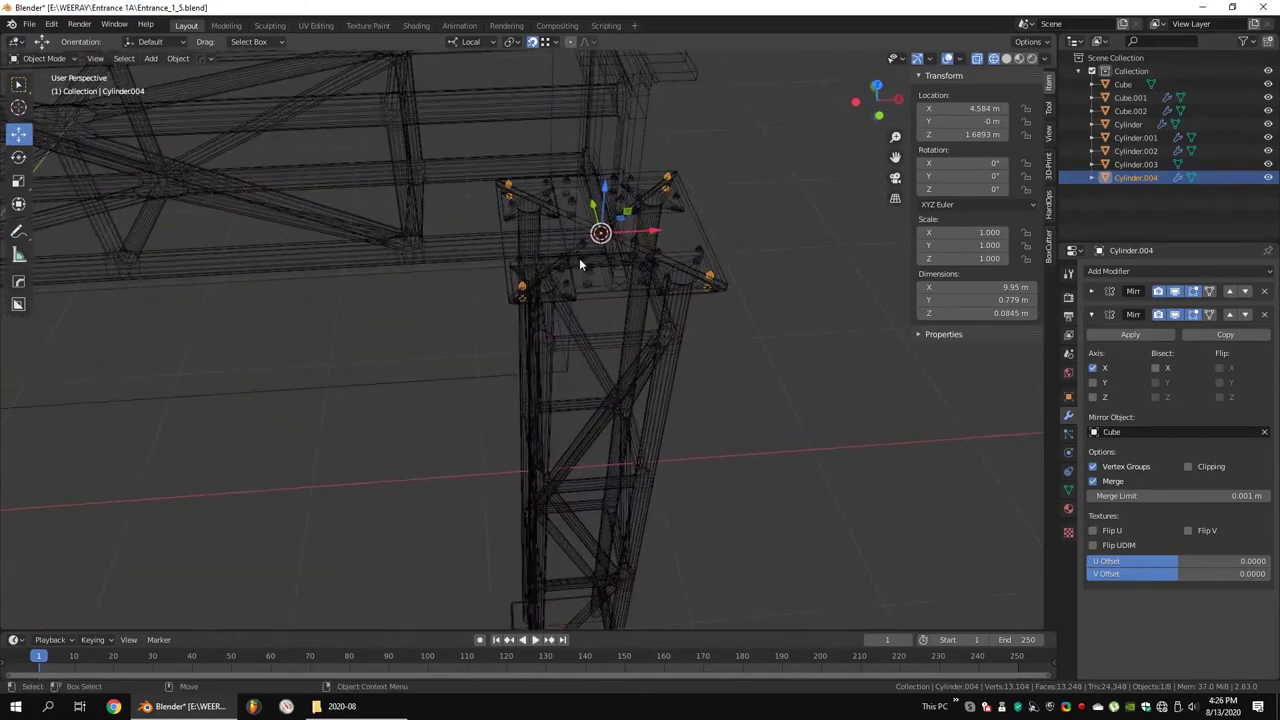
pyautogui.doubleClick(1266, 293)
pyautogui.hotkey('shift', 'z')
pyautogui.press('KP_Decimal')
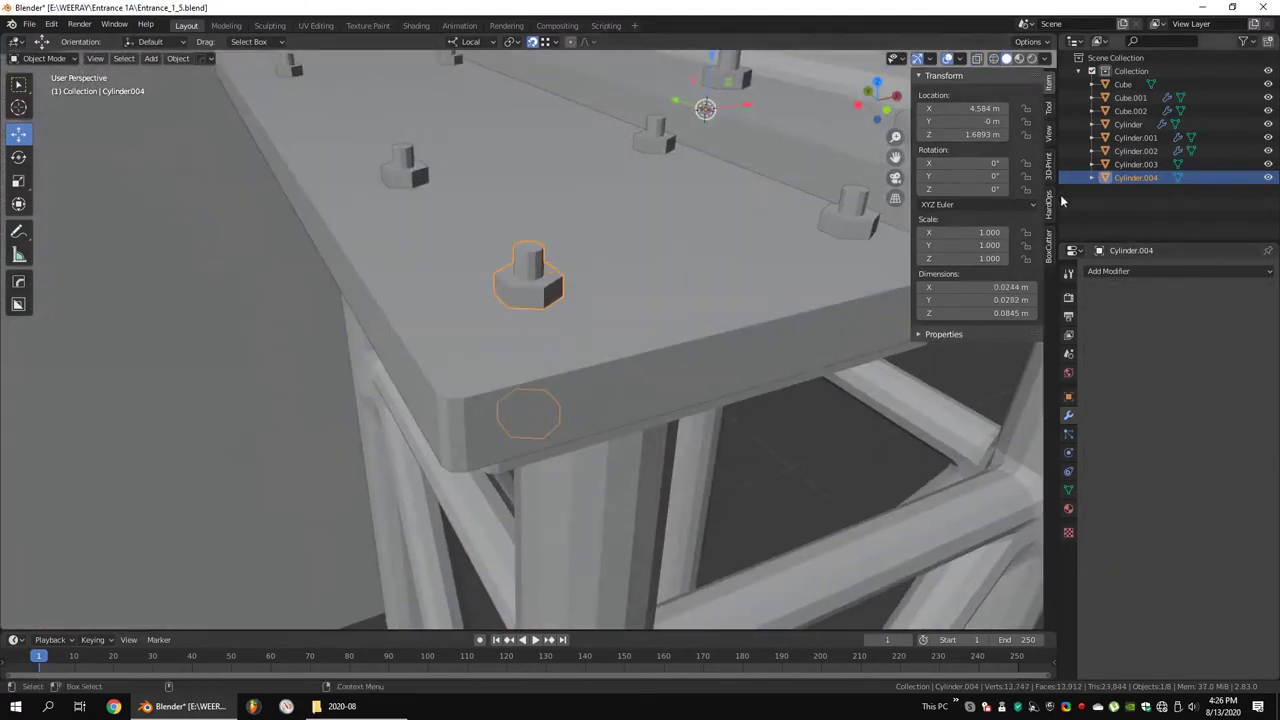
# Undo the extra separation back to the mirrored bolts and save Entrance_1_5.blend
pyautogui.hotkey('ctrl', 'z')
pyautogui.hotkey('ctrl', 'z')
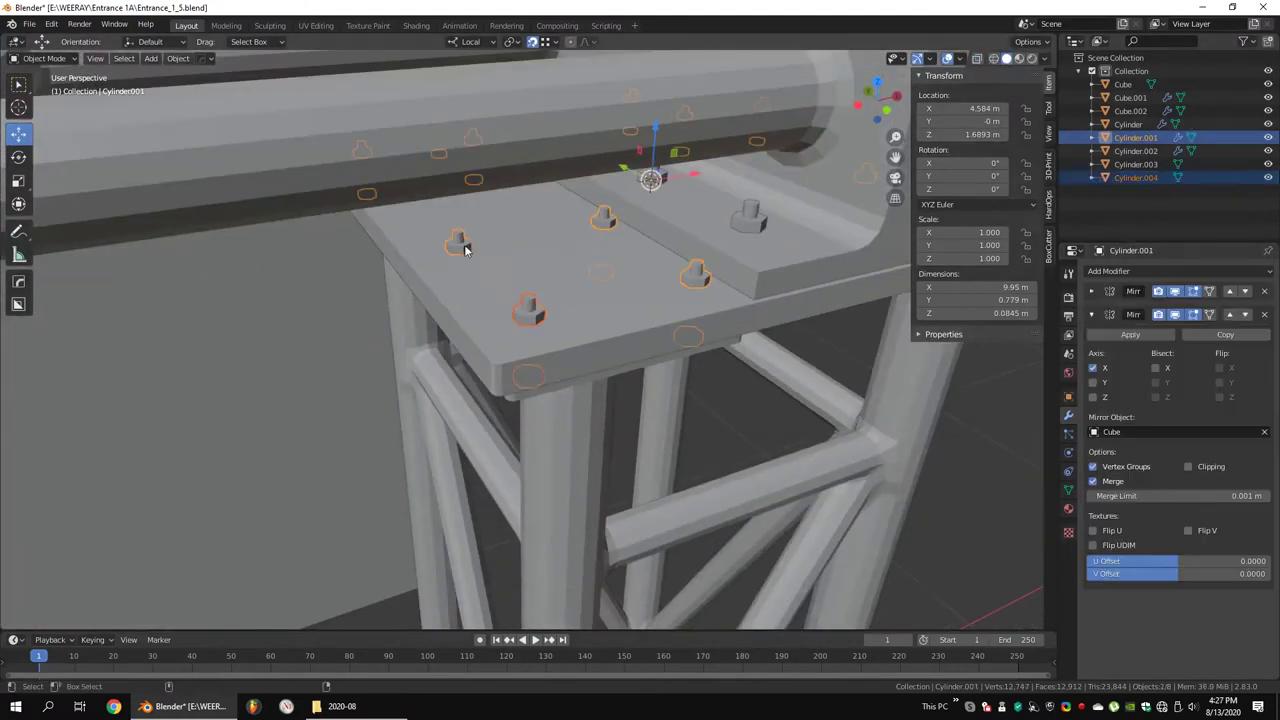
pyautogui.hotkey('shift', 'z')
pyautogui.hotkey('ctrl', 'z')
pyautogui.hotkey('shift', 'z')
pyautogui.press('Tab')
pyautogui.scroll(-5, 700, 292)
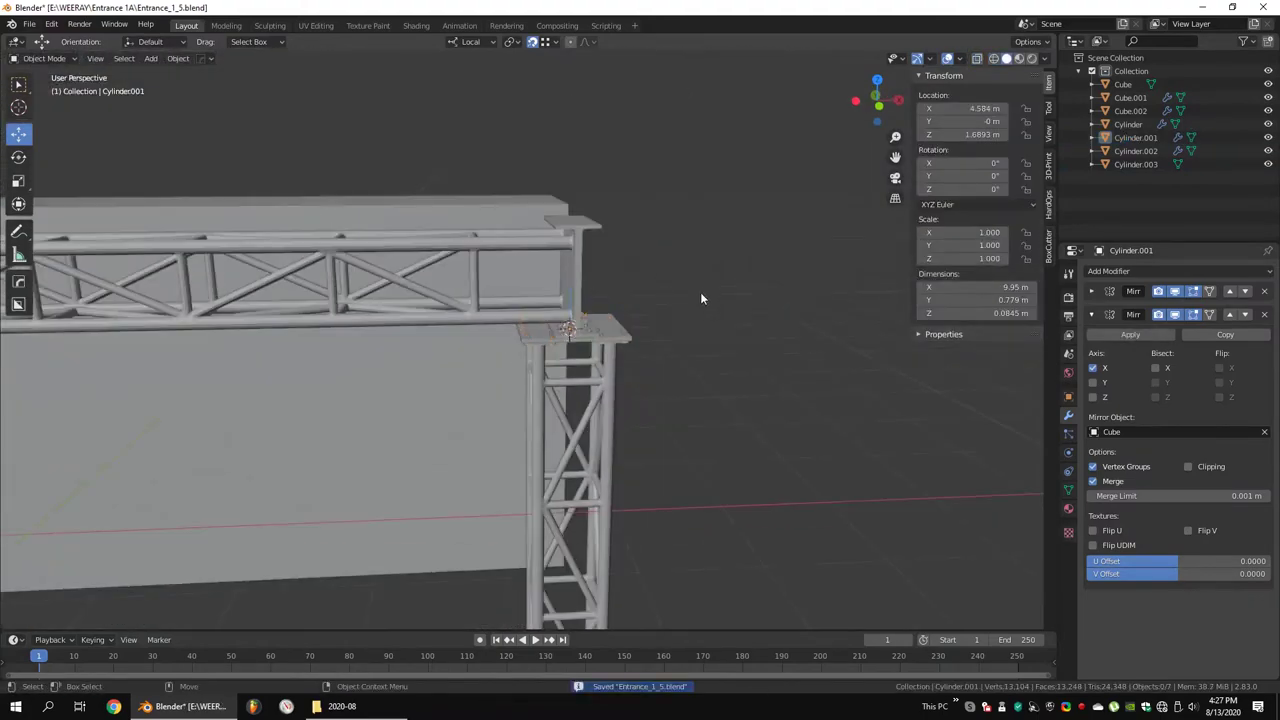
pyautogui.scroll(-2, 587, 286)
pyautogui.hotkey('ctrl', 's')
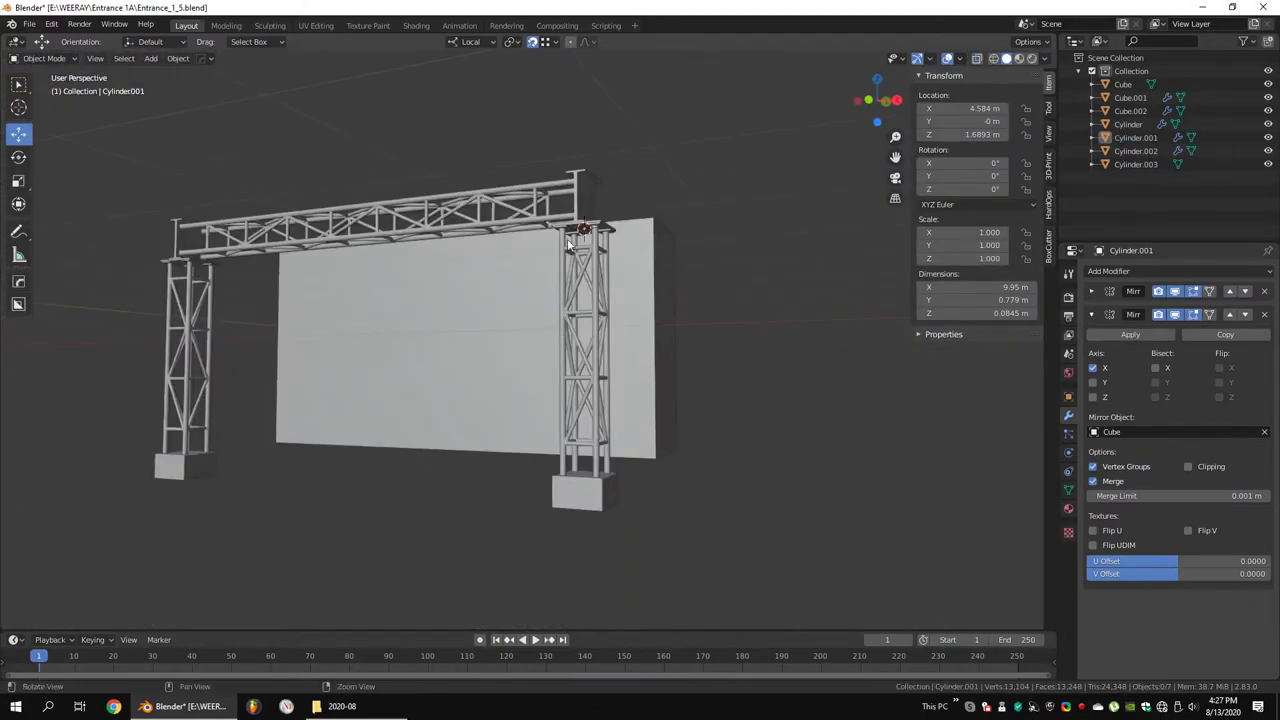
pyautogui.moveTo(584, 272)
pyautogui.mouseDown(button='middle')
pyautogui.moveTo(452, 266)
pyautogui.moveTo(520, 300)
pyautogui.mouseUp(button='middle')
# Duplicate one linked tube segment of the top truss beam in edit mode
pyautogui.click(452, 266)
pyautogui.press('Tab')
pyautogui.scroll(2, 466, 288)
pyautogui.press('l')
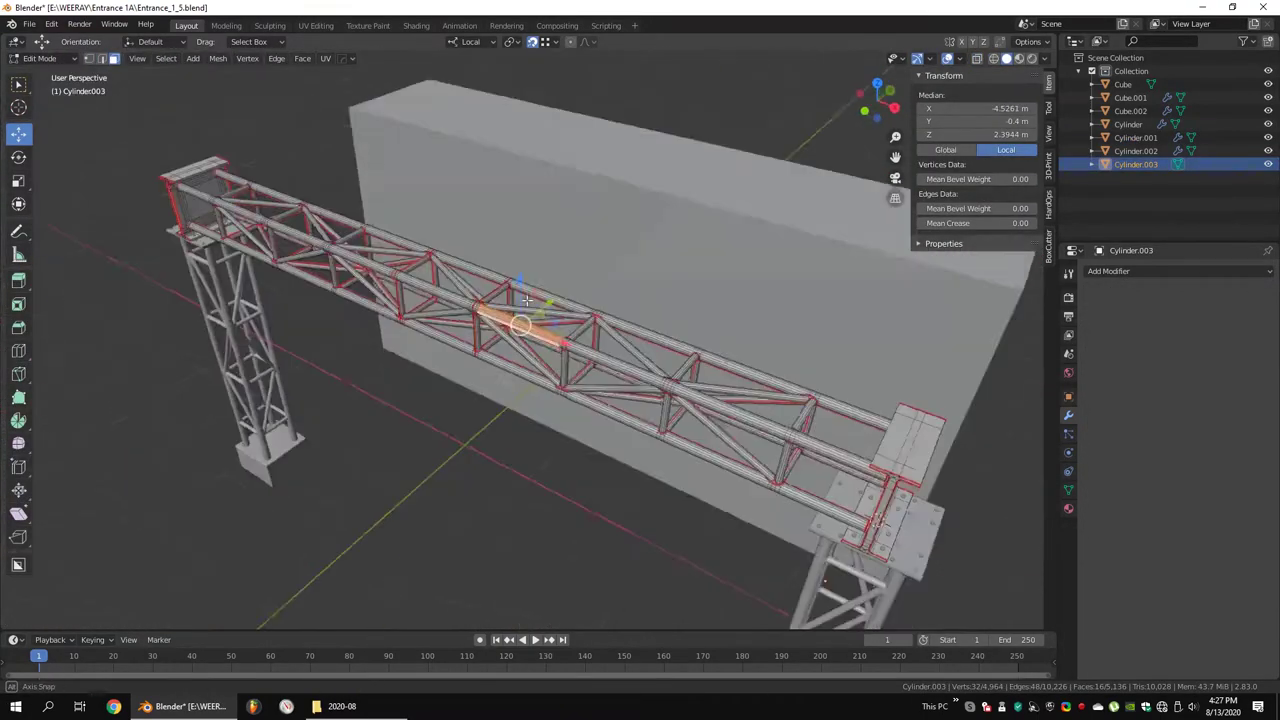
pyautogui.scroll(3, 613, 303)
pyautogui.hotkey('shift', 'd')
pyautogui.rightClick(613, 303)
# Shift the duplicated tube along Y and separate it into its own object
pyautogui.moveTo(631, 312); pyautogui.dragTo(420, 305, button='middle')
pyautogui.press('g')
pyautogui.press('y')
pyautogui.press('y')
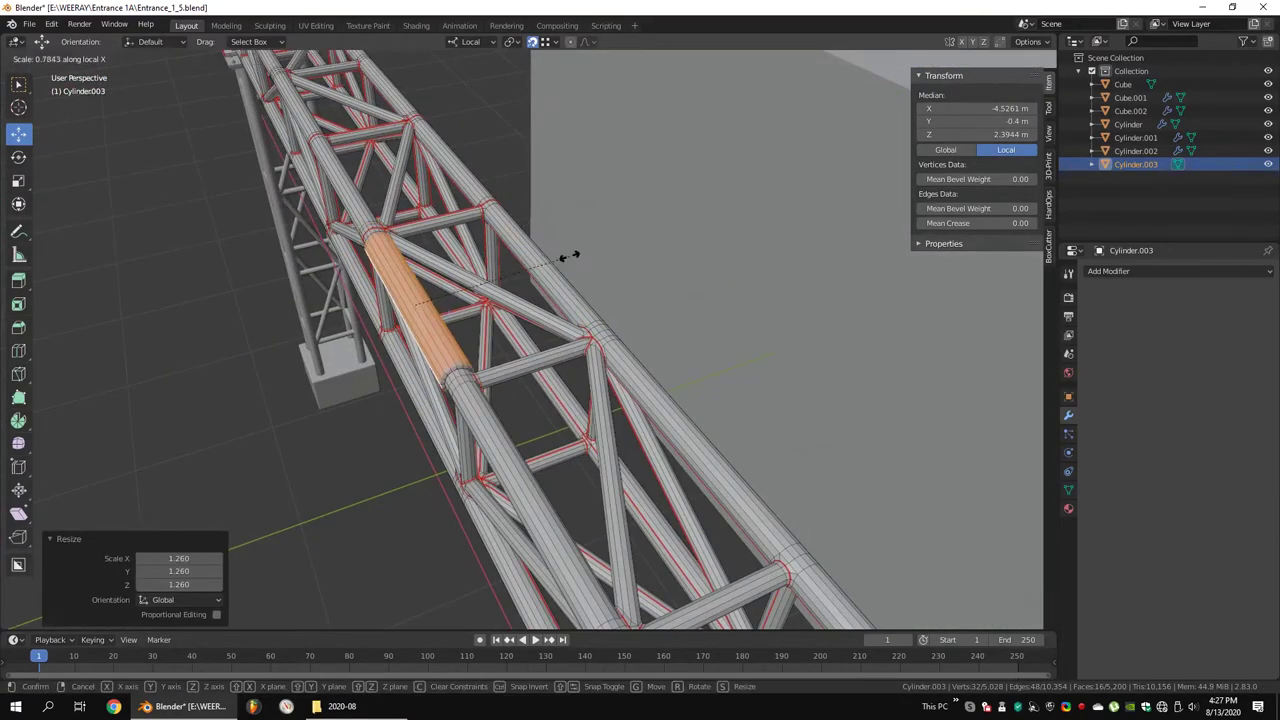
pyautogui.scroll(4, 609, 222)
pyautogui.moveTo(609, 222); pyautogui.dragTo(488, 253, button='middle')
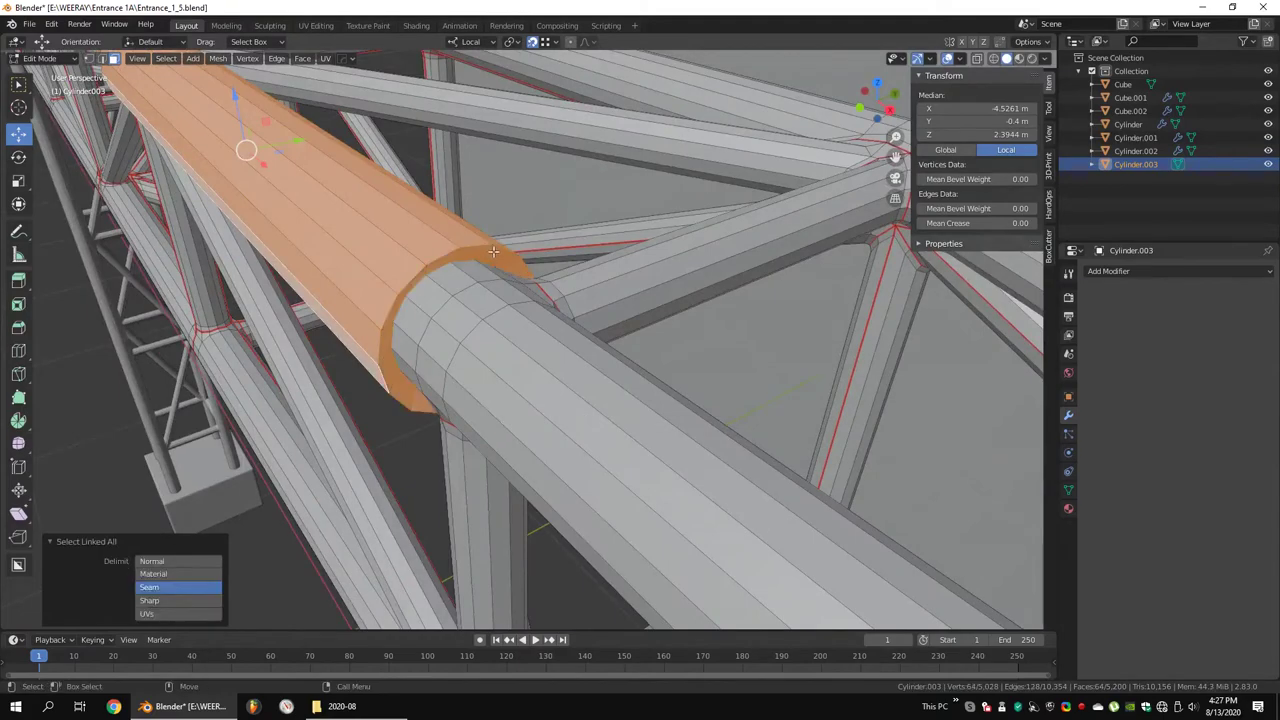
pyautogui.scroll(-3, 493, 252)
pyautogui.rightClick(510, 292)
pyautogui.click(571, 289)
# Shorten the separated tube piece along X and slide it along its length into place
pyautogui.press('KP_1')
pyautogui.press('s')
pyautogui.press('x')
pyautogui.press('x')
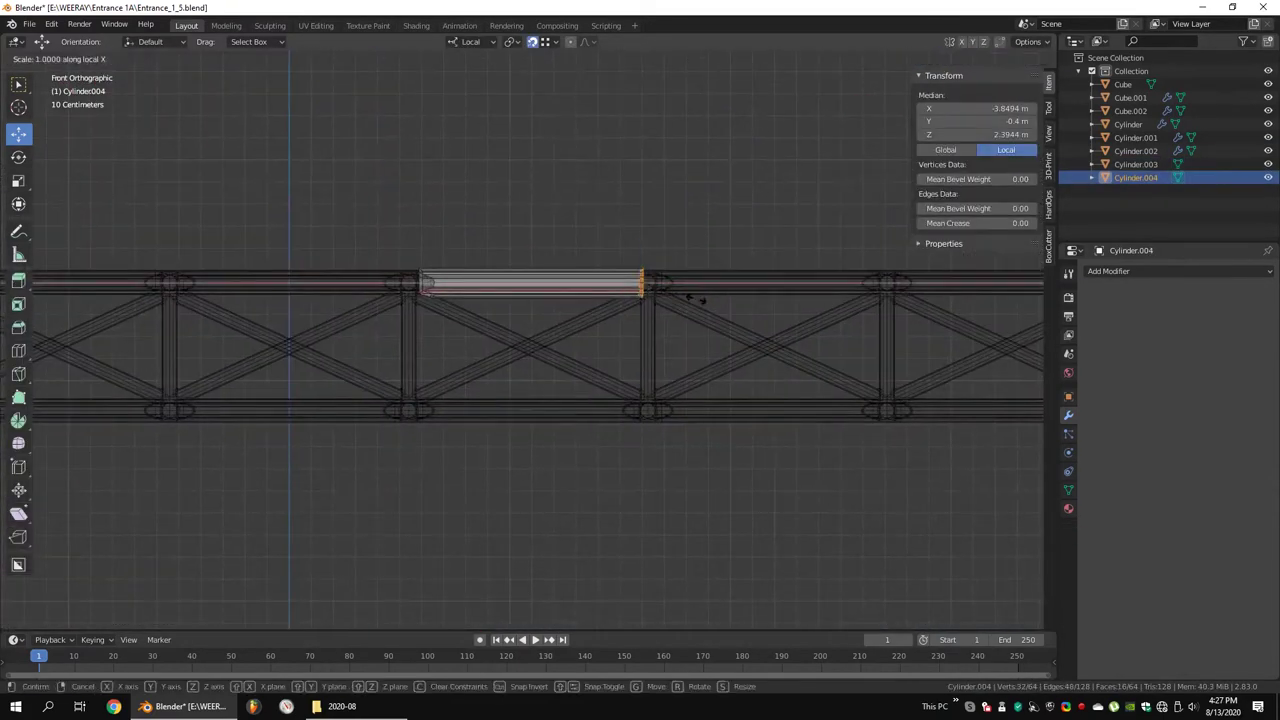
pyautogui.press('g')
pyautogui.press('x')
pyautogui.click(502, 190)
pyautogui.moveTo(502, 190); pyautogui.dragTo(600, 230, button='middle')
pyautogui.scroll(5, 600, 230)
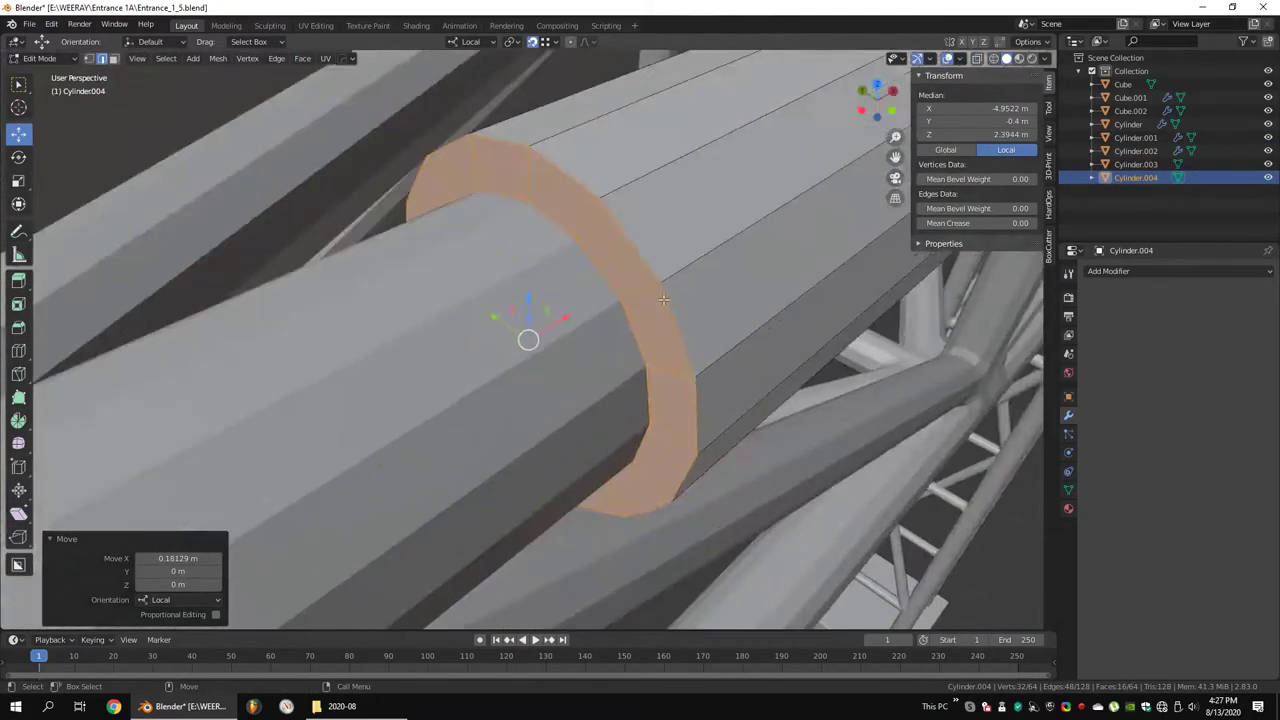
pyautogui.scroll(-4, 714, 251)
pyautogui.moveTo(714, 251)
pyautogui.mouseDown(button='middle')
pyautogui.moveTo(720, 242)
pyautogui.moveTo(688, 400)
pyautogui.moveTo(601, 314)
pyautogui.moveTo(570, 325)
pyautogui.mouseUp(button='middle')
pyautogui.scroll(-2, 688, 400)
pyautogui.click(670, 364)
# Extrude a ring of tube faces and scale it into a square box collar
pyautogui.scroll(3, 670, 364)
pyautogui.scroll(2, 601, 314)
pyautogui.keyDown('alt'); pyautogui.click(607, 347); pyautogui.keyUp('alt')
pyautogui.press('e')
pyautogui.rightClick(570, 325)
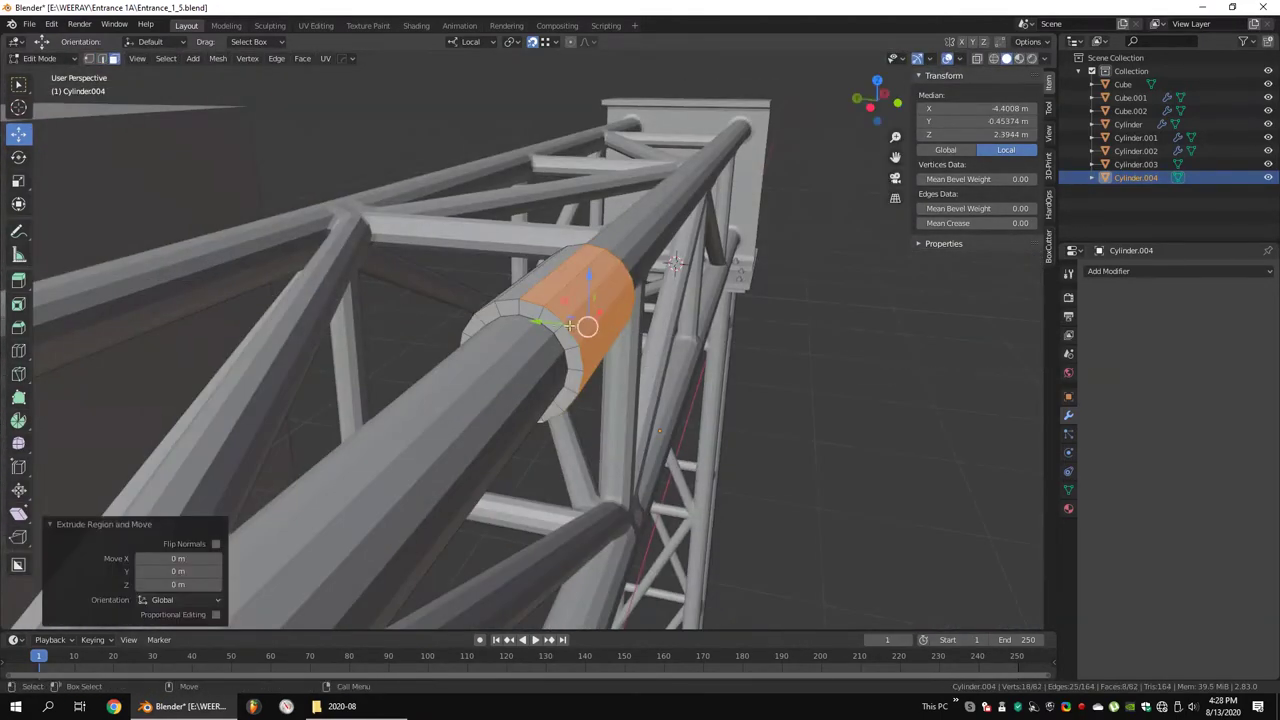
pyautogui.click(908, 392)
pyautogui.press('s')
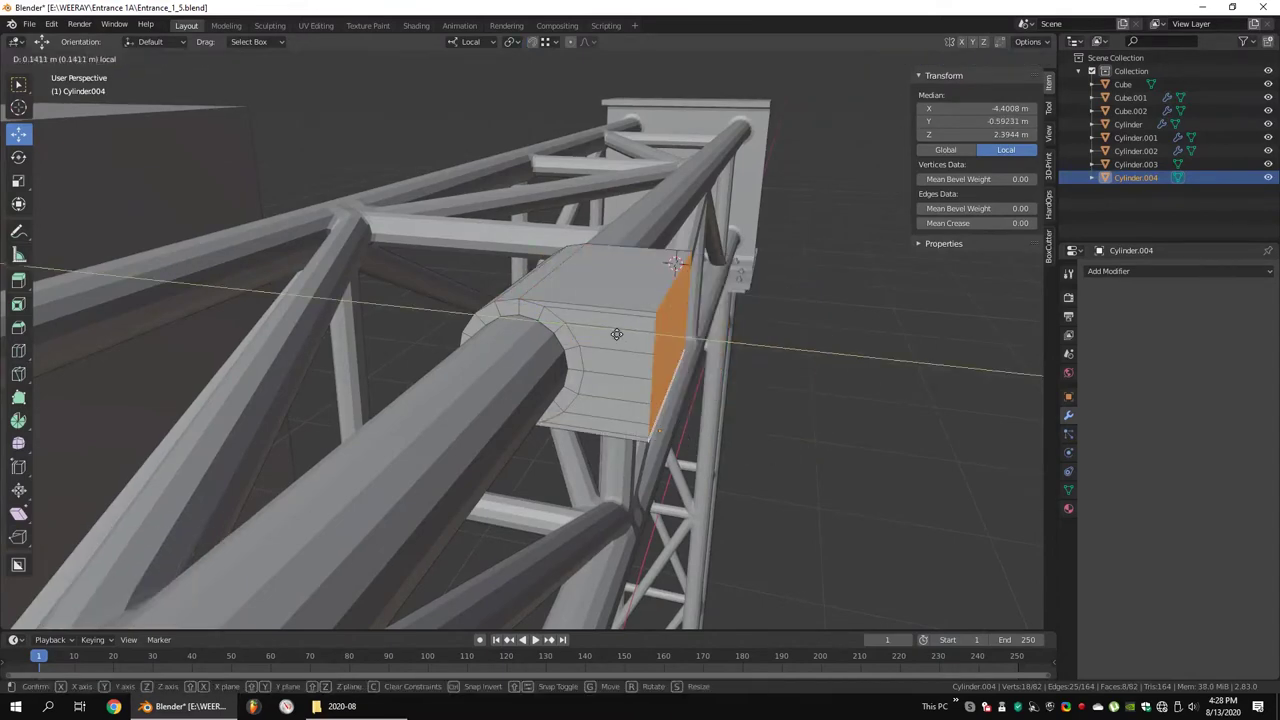
pyautogui.click(665, 343)
pyautogui.moveTo(665, 343); pyautogui.dragTo(711, 415, button='middle')
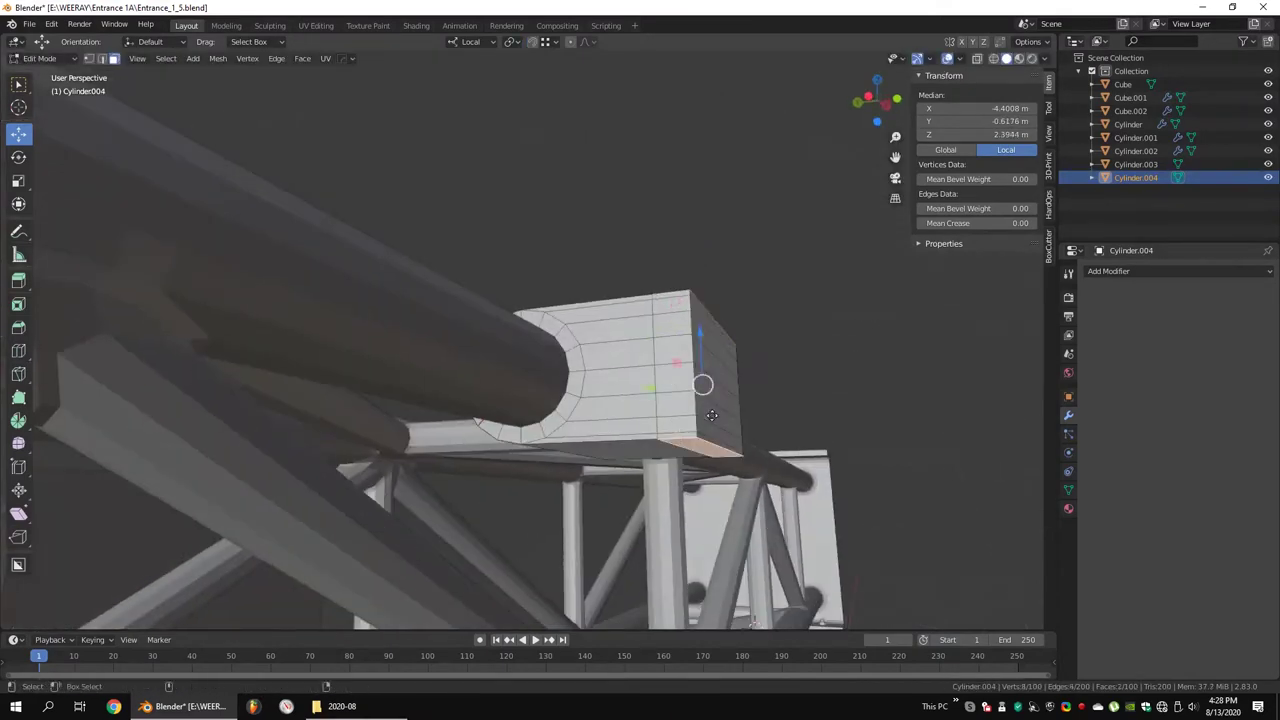
pyautogui.click(770, 518)
pyautogui.moveTo(770, 518)
pyautogui.mouseDown(button='middle')
pyautogui.moveTo(450, 311)
pyautogui.moveTo(453, 243)
pyautogui.mouseUp(button='middle')
# Push the collar's outer side out into a plate and raise its top vertices
pyautogui.hotkey('alt', 'z')
pyautogui.moveTo(461, 440); pyautogui.dragTo(483, 385, button='middle')
pyautogui.hotkey('alt', 'z')
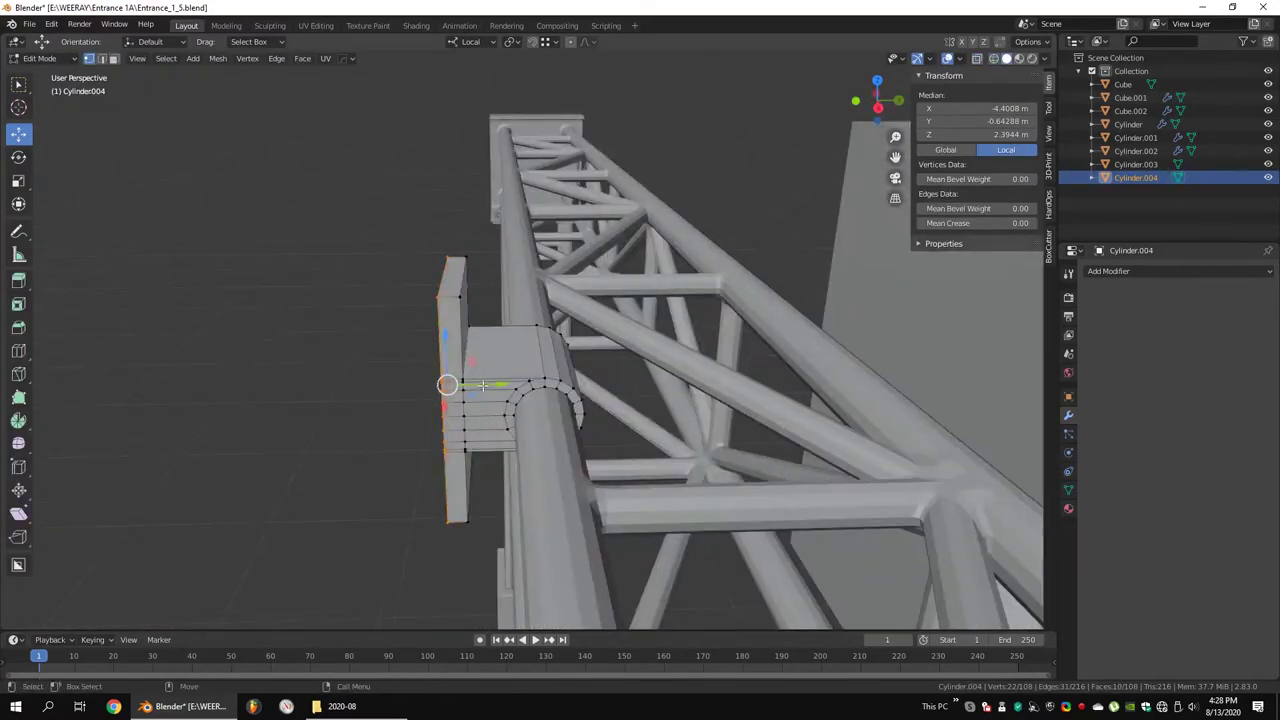
pyautogui.click(498, 387)
pyautogui.hotkey('alt', 'z')
pyautogui.moveTo(573, 393); pyautogui.dragTo(491, 345, button='middle')
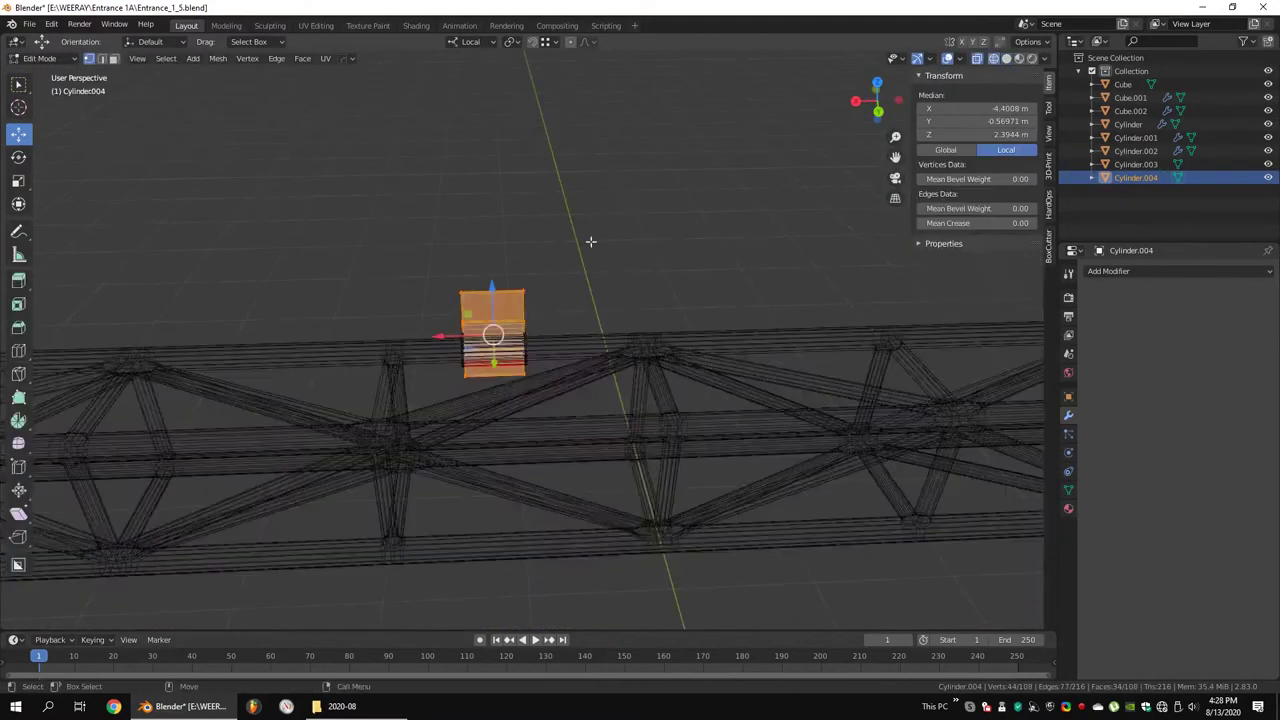
pyautogui.hotkey('alt', 'z')
pyautogui.moveTo(400, 251); pyautogui.dragTo(528, 371)
pyautogui.moveTo(491, 345)
pyautogui.mouseDown(button='middle')
pyautogui.moveTo(479, 380)
pyautogui.moveTo(600, 360)
pyautogui.mouseUp(button='middle')
pyautogui.press('g')
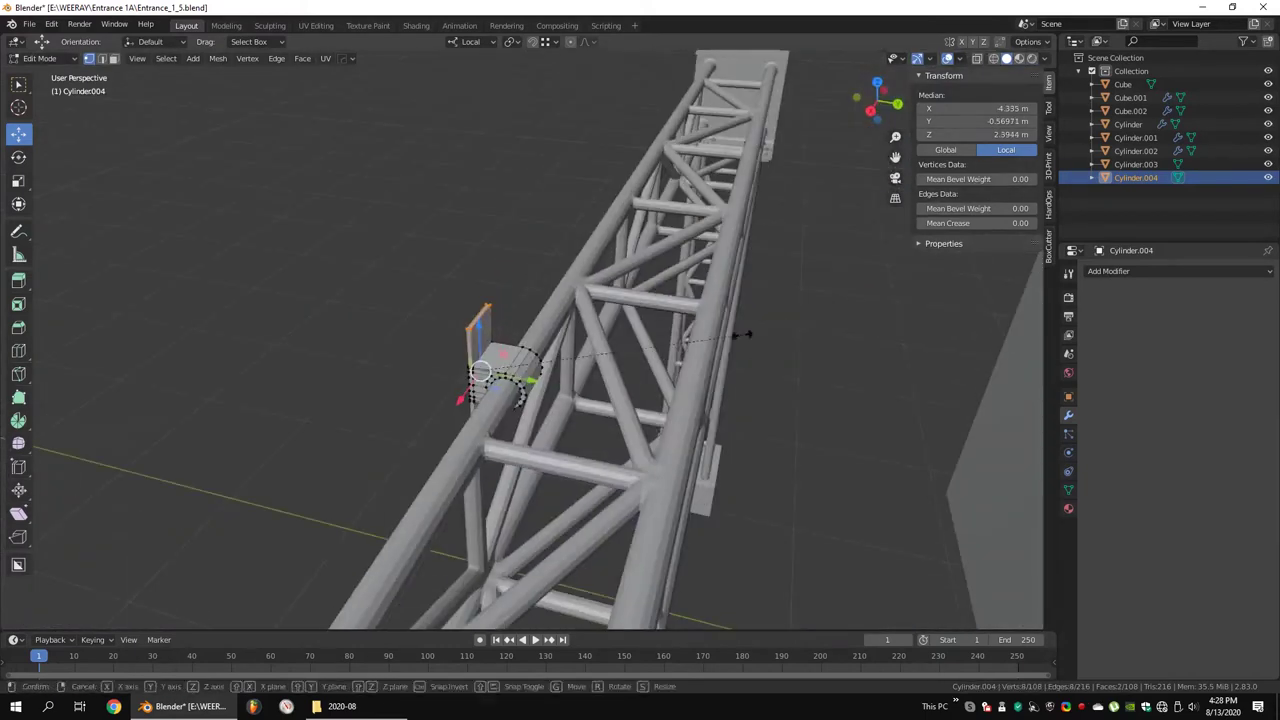
# Add a Mirror modifier to the plate and apply its location transform
pyautogui.press('Tab')
pyautogui.click(1180, 271)
pyautogui.click(1006, 406)
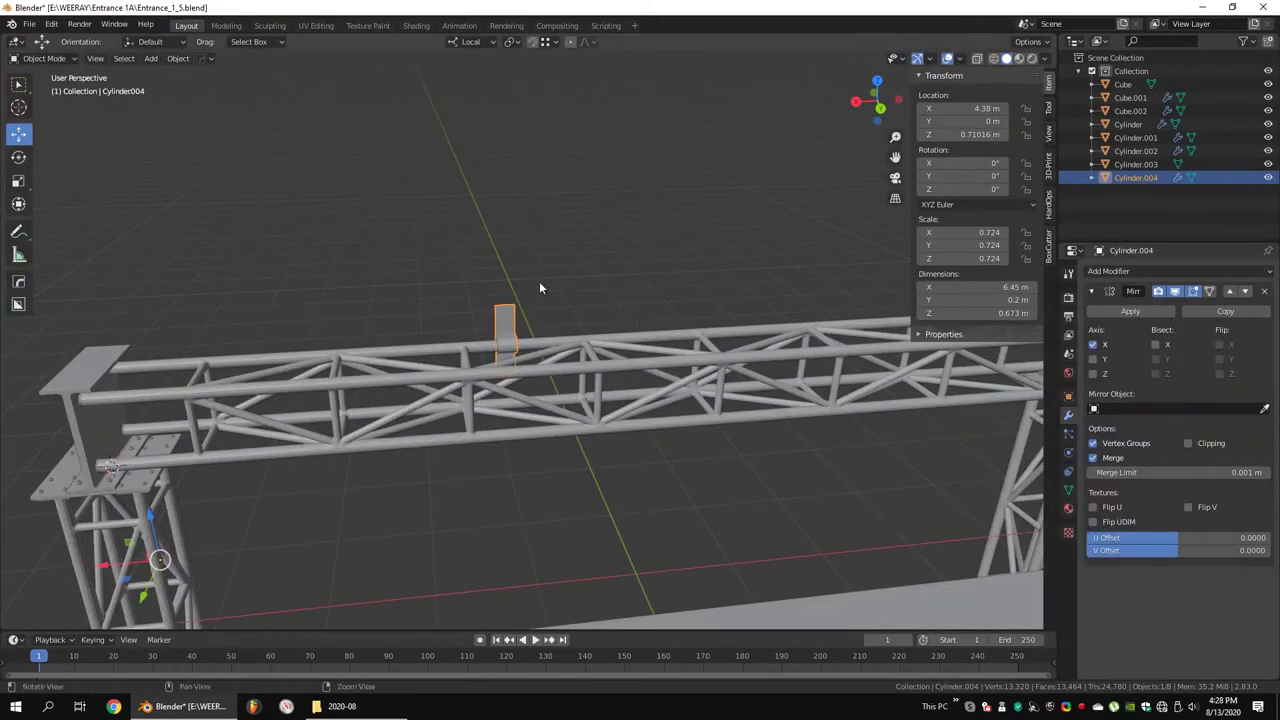
pyautogui.hotkey('ctrl', 'a')
pyautogui.click(580, 357)
pyautogui.moveTo(580, 357)
pyautogui.mouseDown(button='middle')
pyautogui.moveTo(586, 313)
pyautogui.moveTo(749, 277)
pyautogui.moveTo(689, 274)
pyautogui.moveTo(698, 284)
pyautogui.moveTo(637, 265)
pyautogui.moveTo(672, 307)
pyautogui.mouseUp(button='middle')
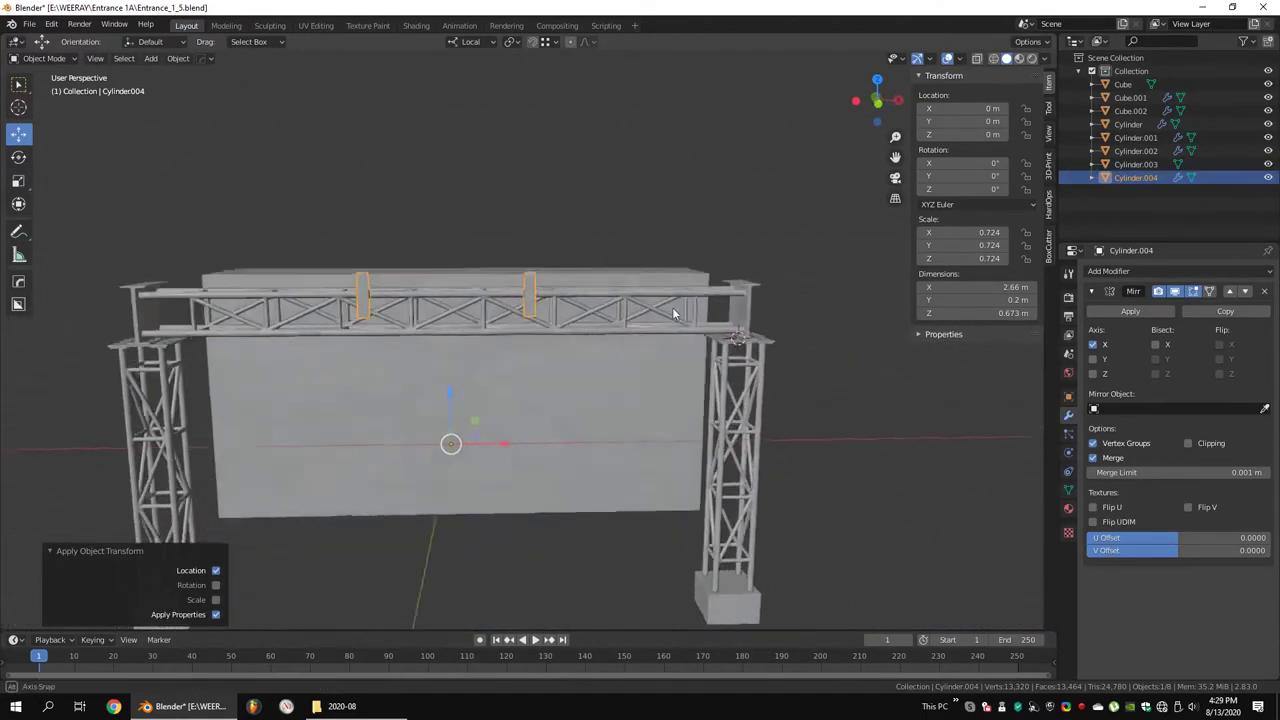
# Frame the bracket plate from the right side and box-select its vertices
pyautogui.press('KP_Decimal')
pyautogui.scroll(3, 541, 320)
pyautogui.press('Tab')
pyautogui.hotkey('shift', 'z')
pyautogui.press('KP_3')
pyautogui.moveTo(523, 236); pyautogui.dragTo(594, 529)
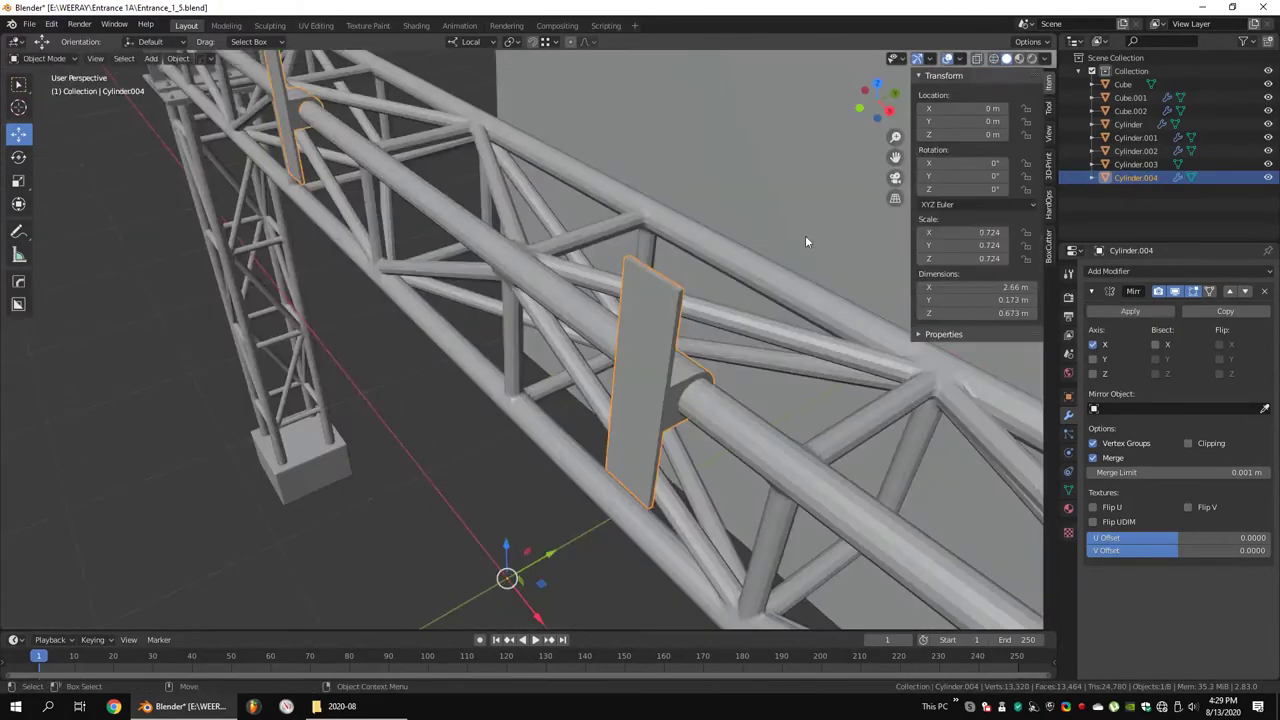
pyautogui.moveTo(805, 235)
pyautogui.mouseDown(button='middle')
pyautogui.moveTo(700, 300)
pyautogui.moveTo(582, 324)
pyautogui.moveTo(631, 323)
pyautogui.mouseUp(button='middle')
pyautogui.scroll(-5, 631, 323)
# Delete the plate faces inside the tube opening, leaving both mirrored plates visible
pyautogui.click(569, 322)
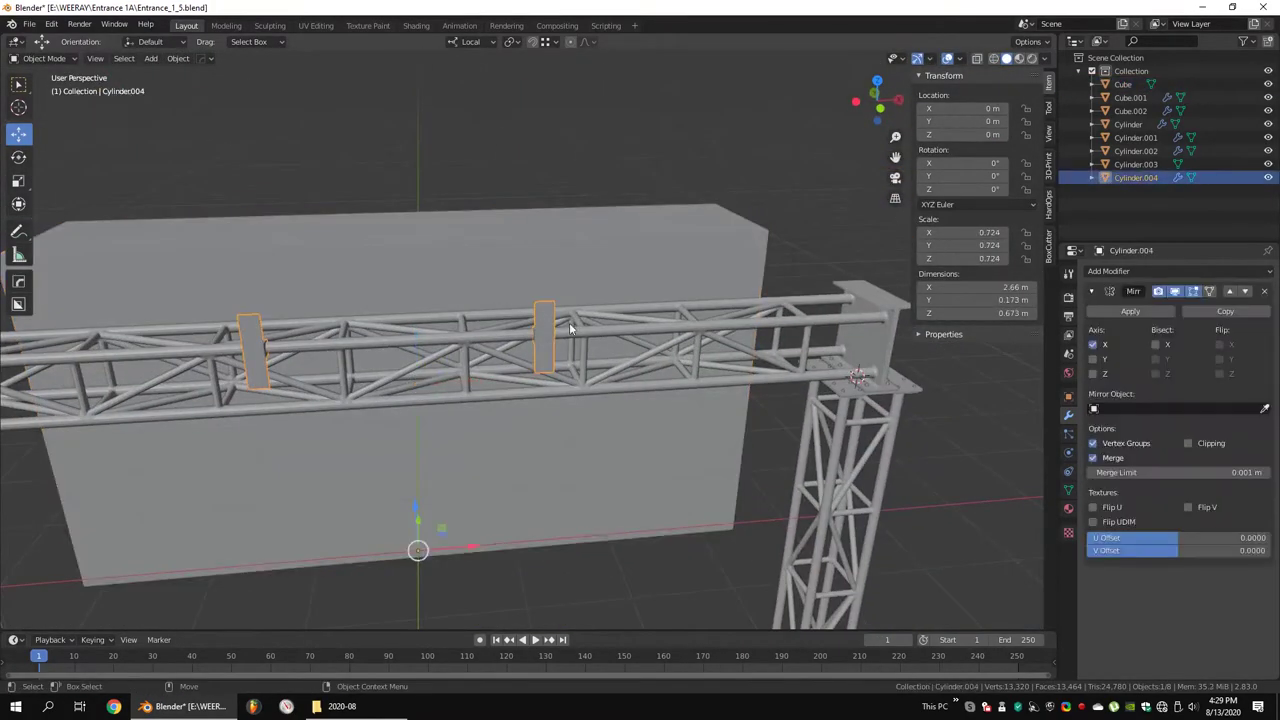
pyautogui.press('Tab')
pyautogui.press('KP_Decimal')
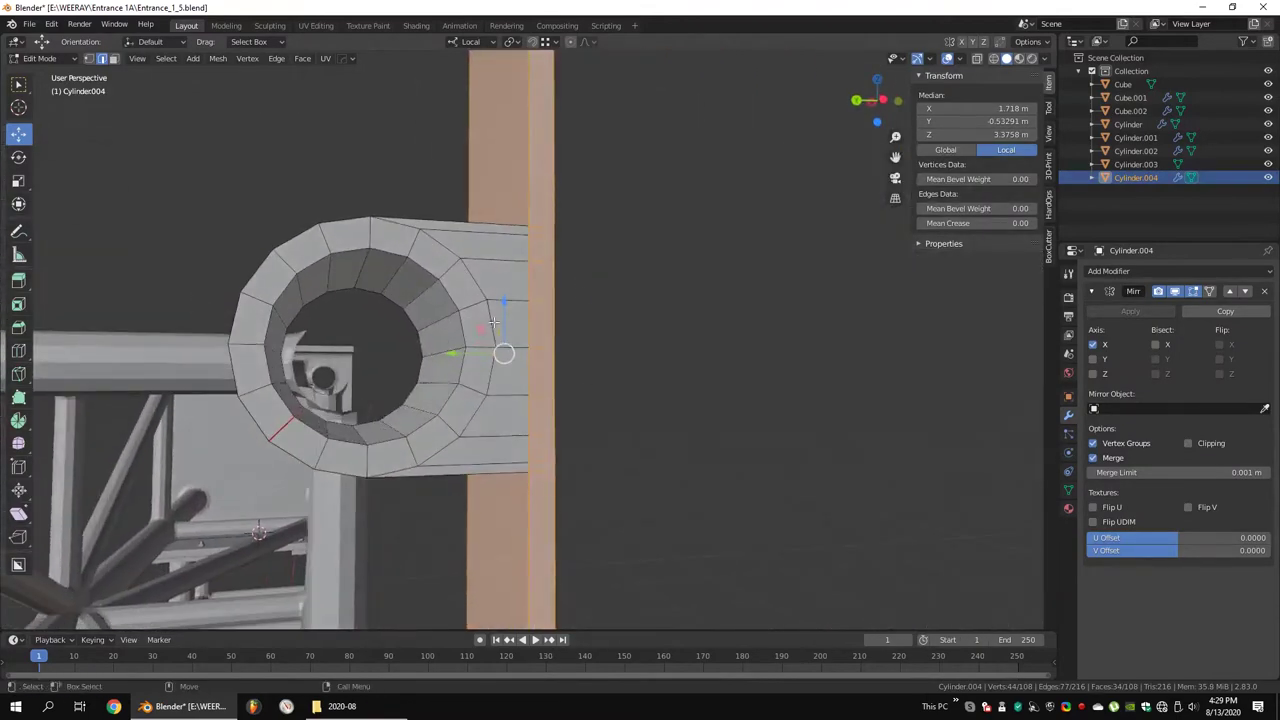
pyautogui.click(530, 278)
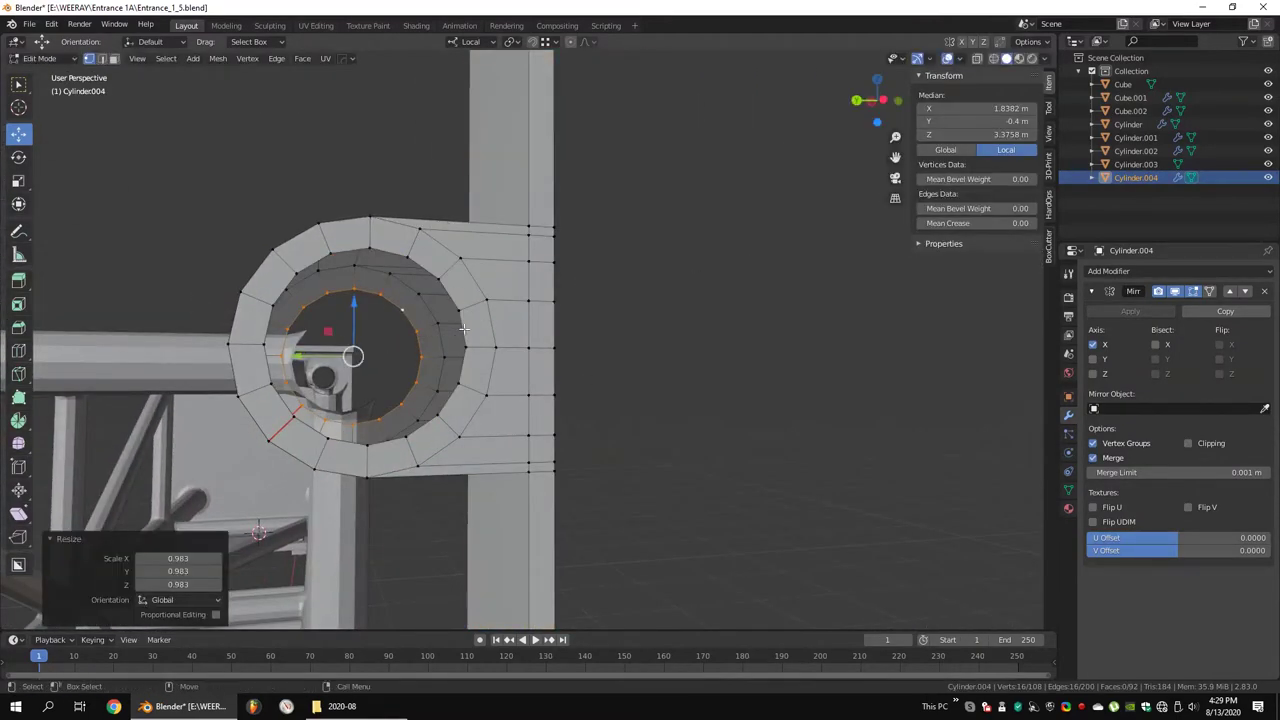
pyautogui.press('Tab')
pyautogui.scroll(-5, 534, 326)
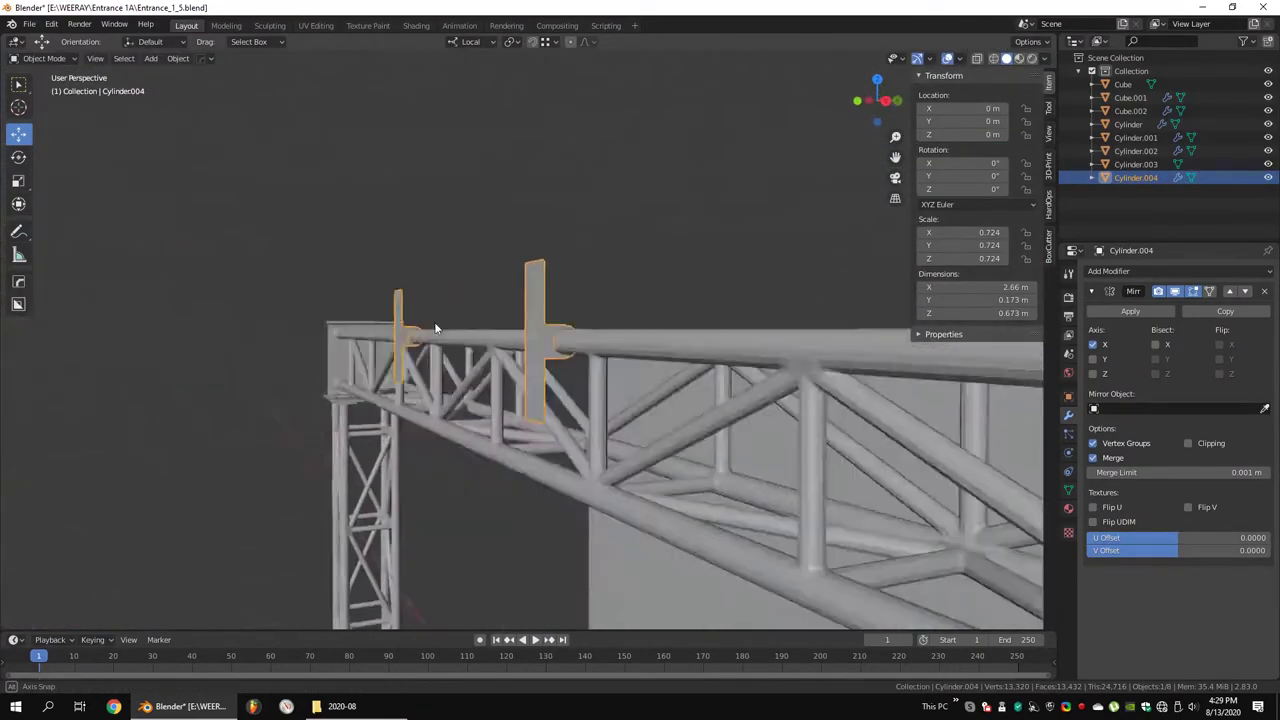
pyautogui.moveTo(528, 357)
pyautogui.mouseDown(button='middle')
pyautogui.moveTo(454, 319)
pyautogui.moveTo(669, 320)
pyautogui.moveTo(520, 340)
pyautogui.mouseUp(button='middle')
# Move the whole plate mesh and add a loop cut across it
pyautogui.press('Tab')
pyautogui.press('a')
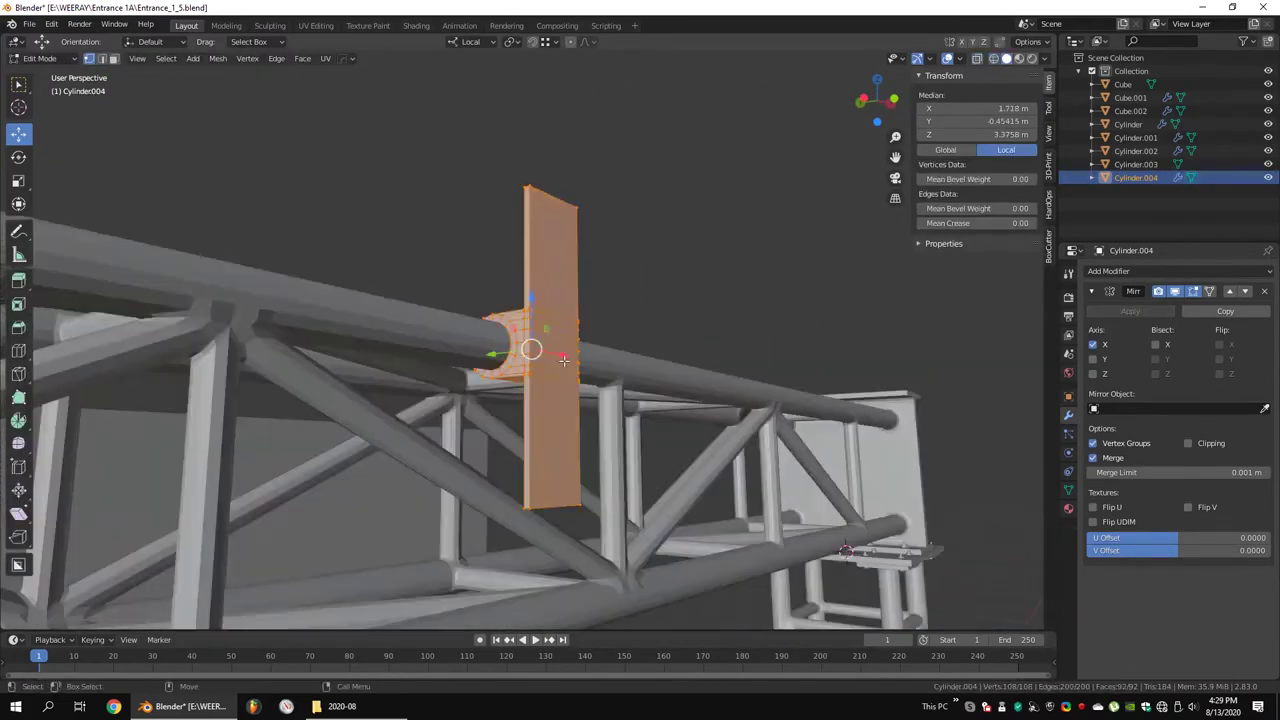
pyautogui.scroll(3, 641, 241)
pyautogui.press('g')
pyautogui.moveTo(603, 485); pyautogui.dragTo(665, 393, button='middle')
pyautogui.hotkey('shift', 'z')
pyautogui.hotkey('ctrl', 'r')
pyautogui.click(665, 393)
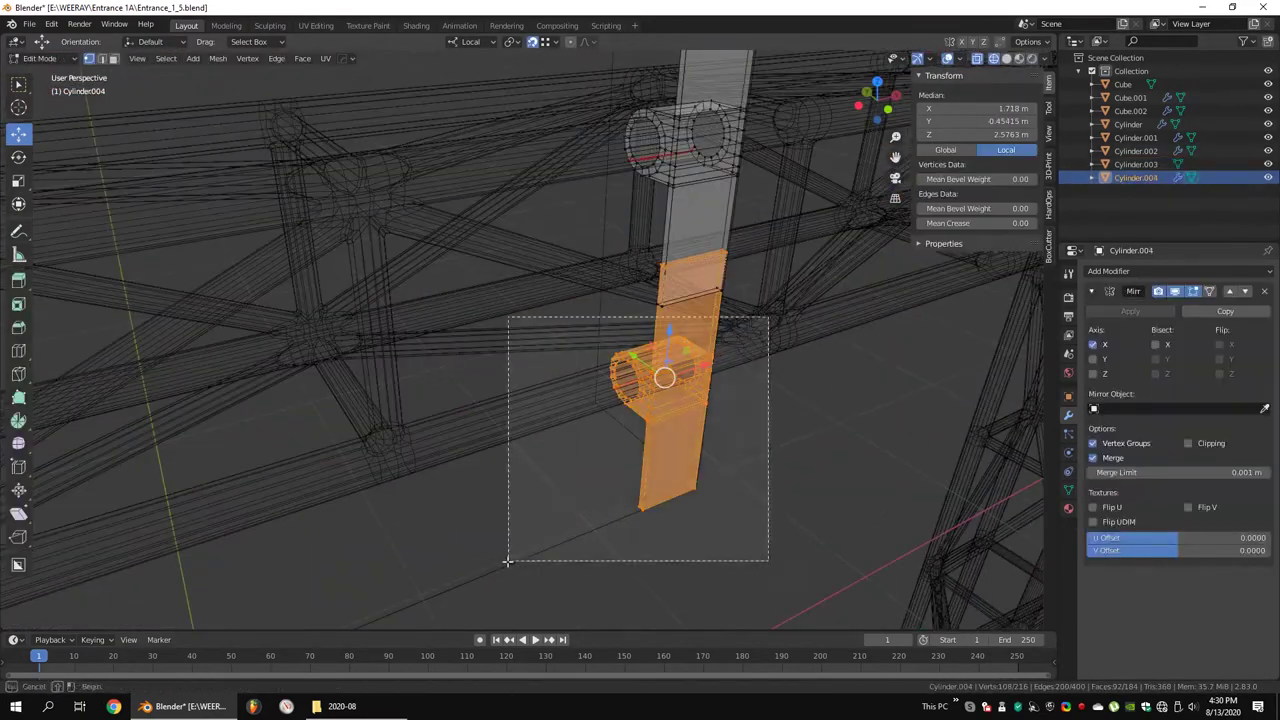
# Select the lower part of the bracket and move it vertically toward the lower tube
pyautogui.moveTo(507, 561); pyautogui.dragTo(507, 561)
pyautogui.scroll(5, 600, 340)
pyautogui.moveTo(560, 320); pyautogui.dragTo(609, 304, button='middle')
pyautogui.press('g')
pyautogui.press('z')
pyautogui.click(609, 304)
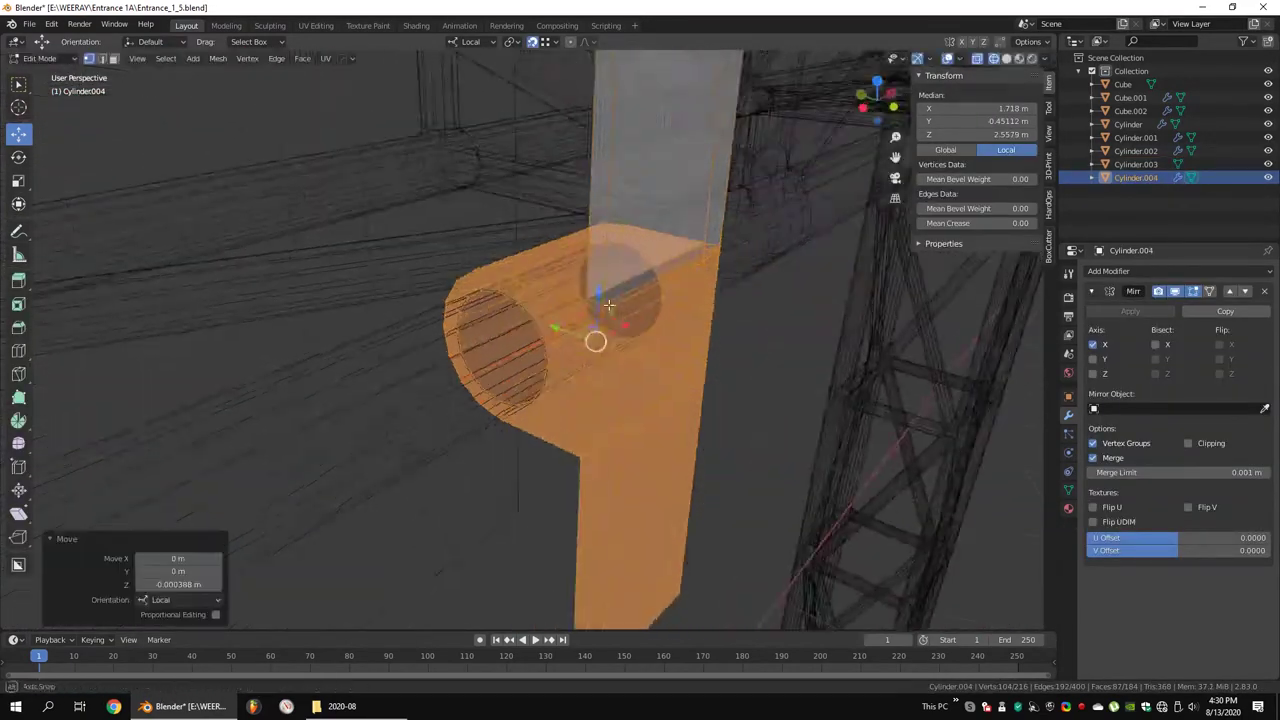
# Collapse the plate's middle edges together and clear the selection
pyautogui.hotkey('shift', 'z')
pyautogui.scroll(-4, 609, 304)
pyautogui.moveTo(670, 236); pyautogui.dragTo(508, 348)
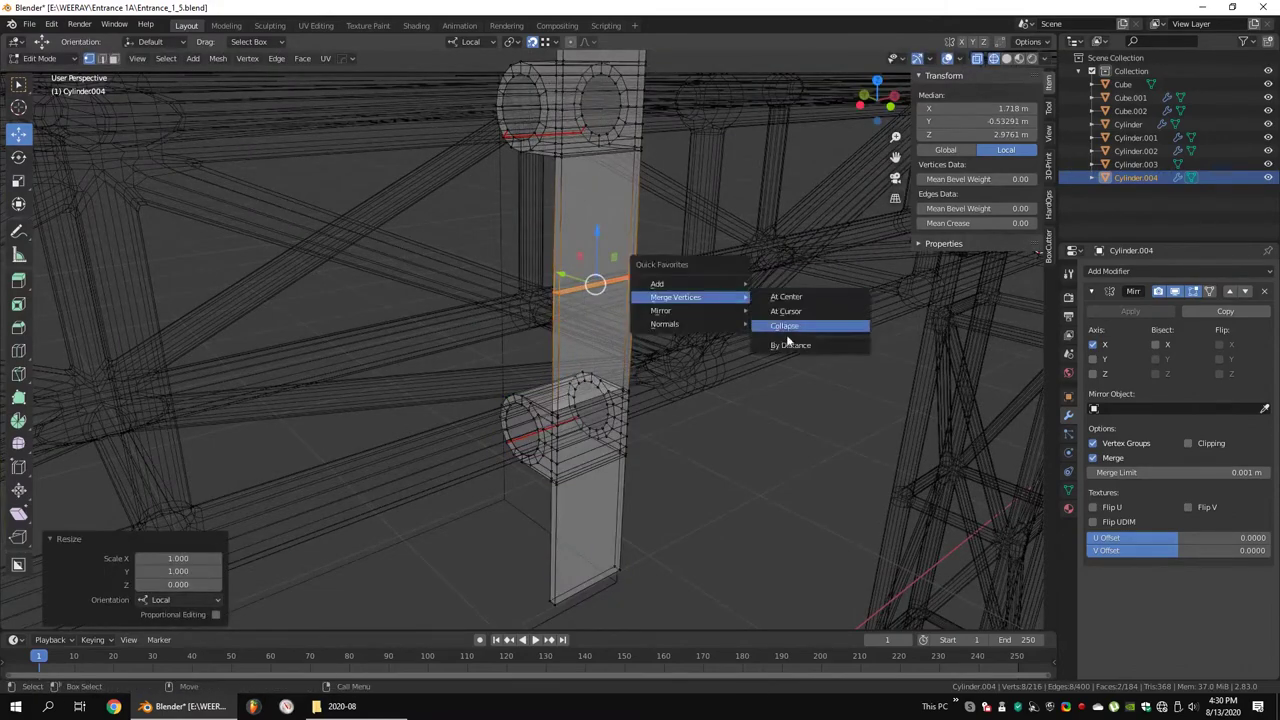
pyautogui.click(688, 398)
pyautogui.press('x')
pyautogui.click(614, 446)
pyautogui.hotkey('shift', 'z')
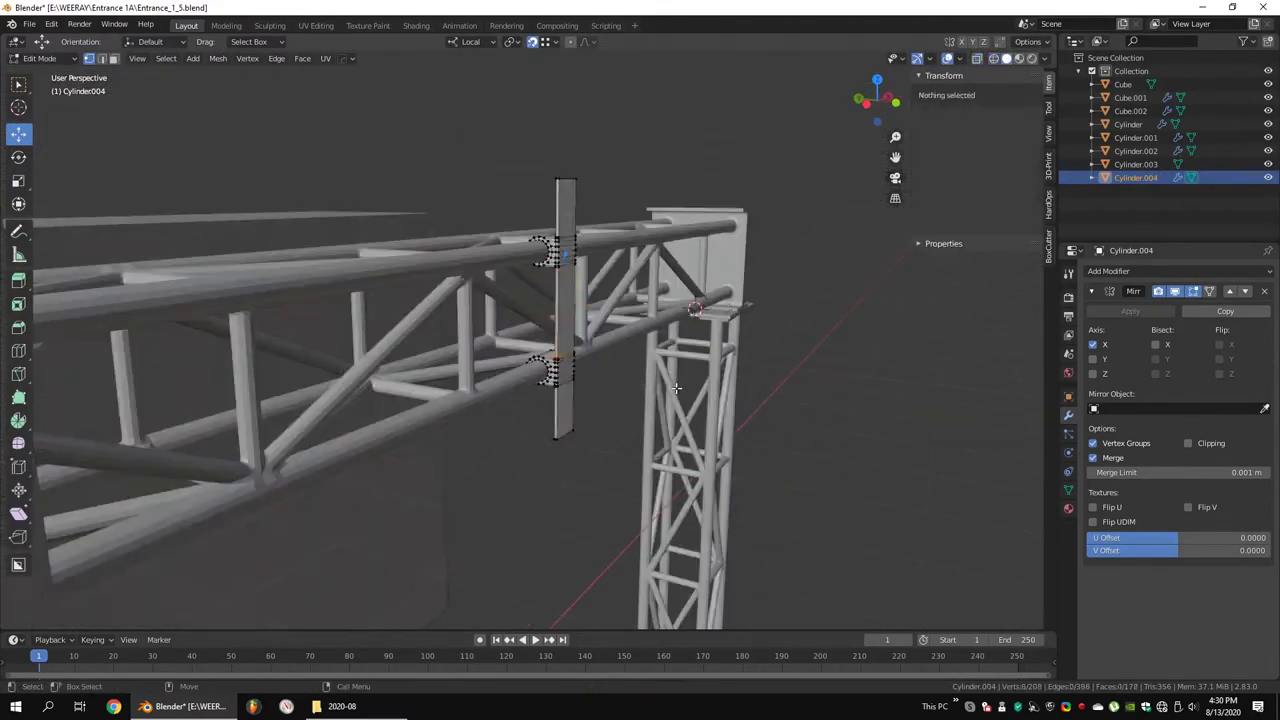
# Scale the whole plate along its width and collapse the Mirror modifier panel
pyautogui.scroll(3, 863, 367)
pyautogui.moveTo(863, 367); pyautogui.dragTo(700, 400, button='middle')
pyautogui.press('l')
pyautogui.press('s')
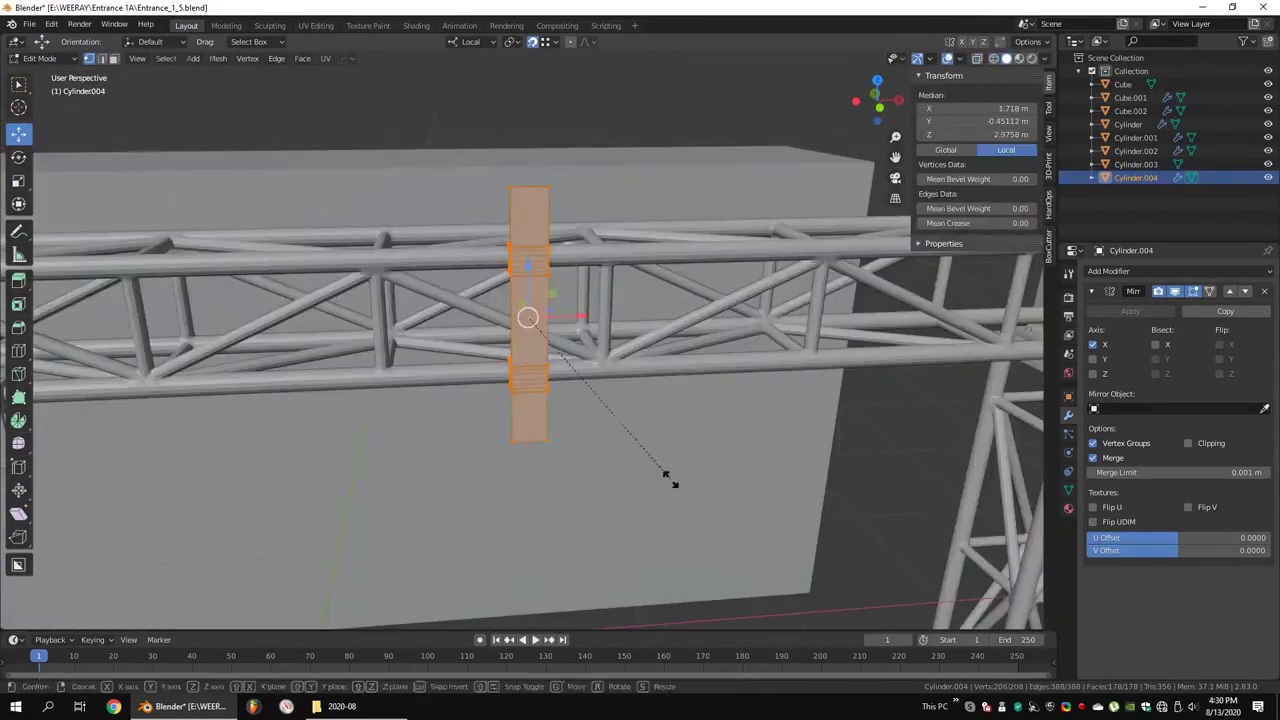
pyautogui.click(1091, 291)
pyautogui.scroll(-3, 402, 281)
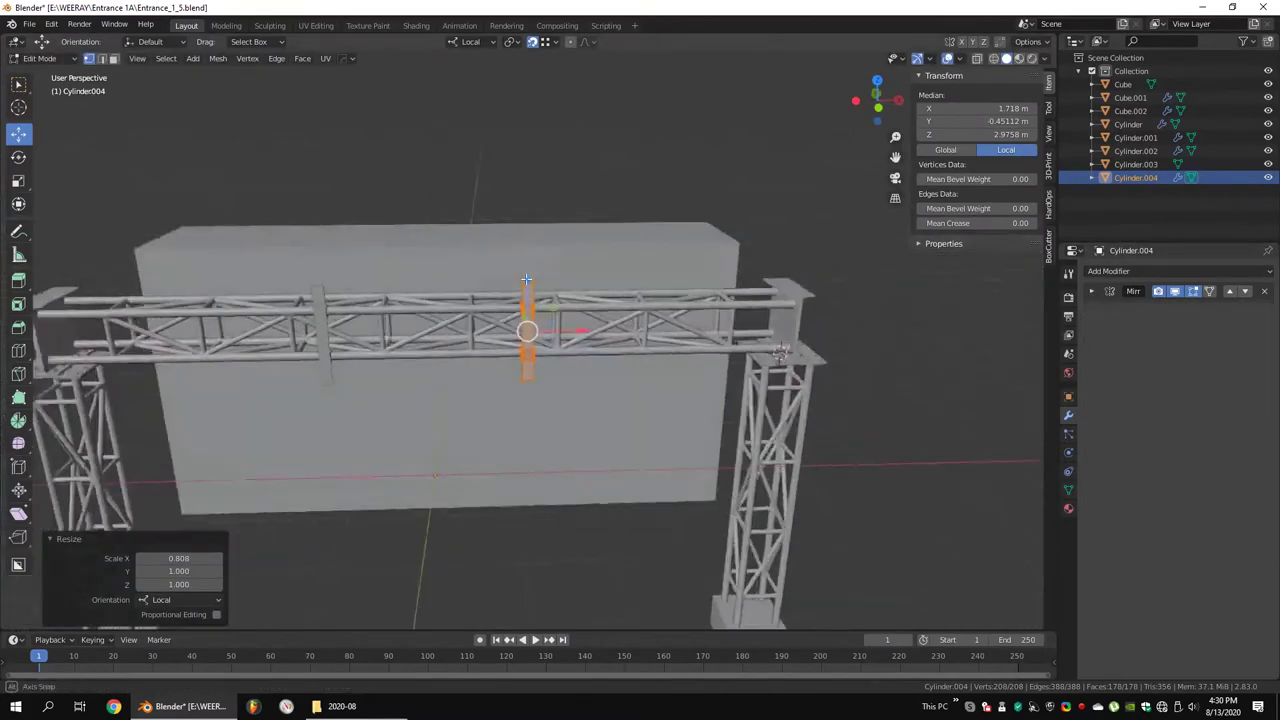
# Add a new 2 m cube, Cube.003, at the world origin
pyautogui.moveTo(402, 281)
pyautogui.mouseDown(button='middle')
pyautogui.moveTo(714, 357)
pyautogui.moveTo(600, 250)
pyautogui.moveTo(580, 210)
pyautogui.mouseUp(button='middle')
pyautogui.scroll(-3, 600, 250)
pyautogui.scroll(2, 582, 207)
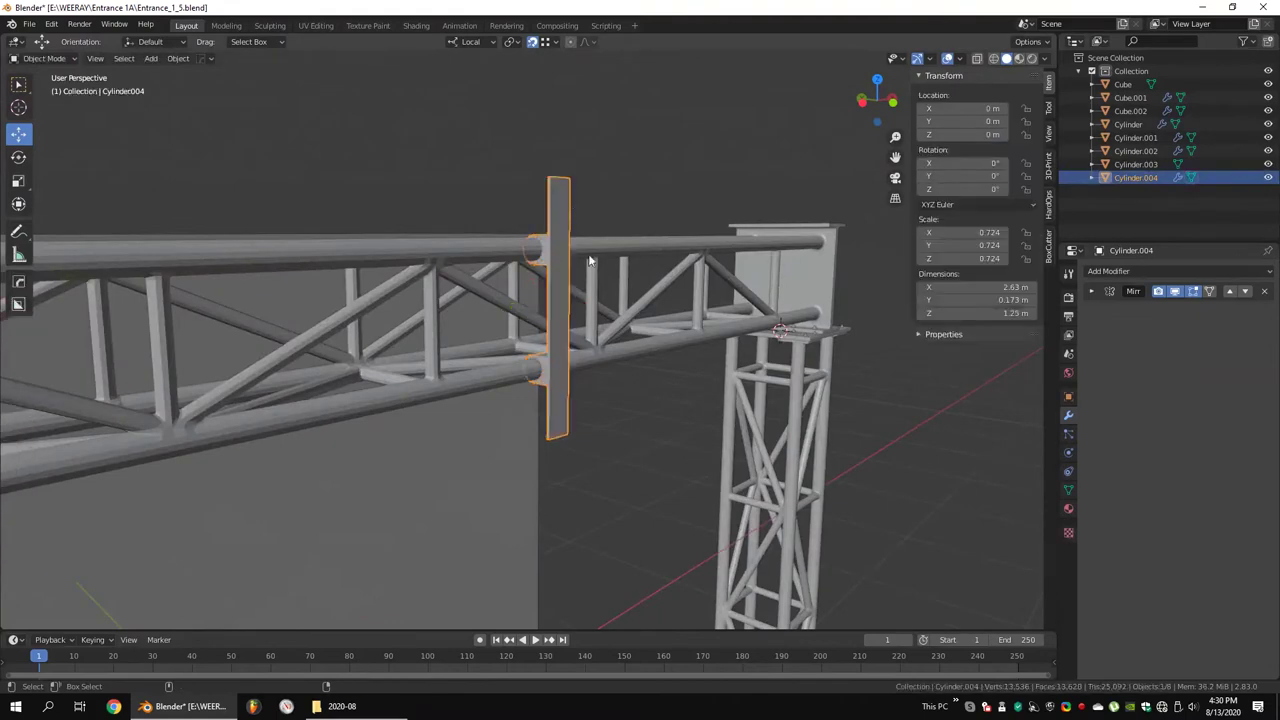
pyautogui.hotkey('shift', 's')
pyautogui.scroll(-5, 594, 336)
pyautogui.hotkey('shift', 'a')
# Add a cube and shape it into a thin board whose top rises above the truss
pyautogui.click(858, 337)
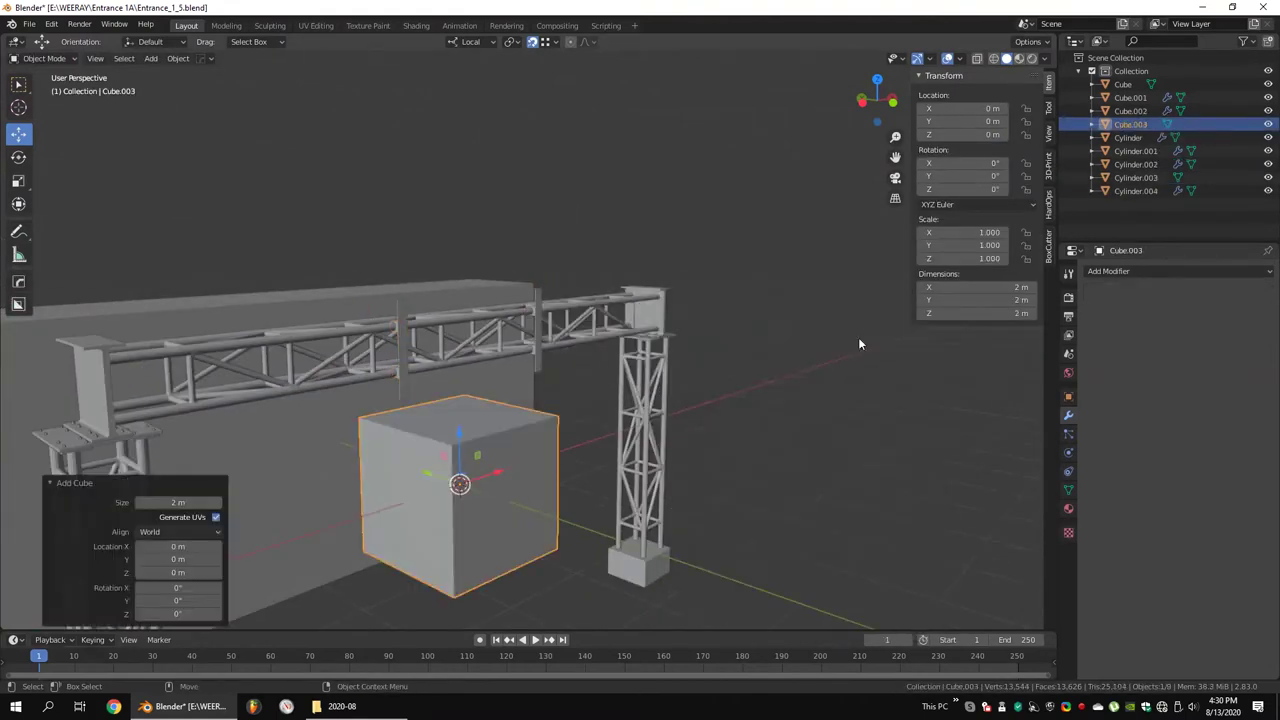
pyautogui.press('KP_1')
pyautogui.press('Tab')
pyautogui.press('g')
pyautogui.press('z')
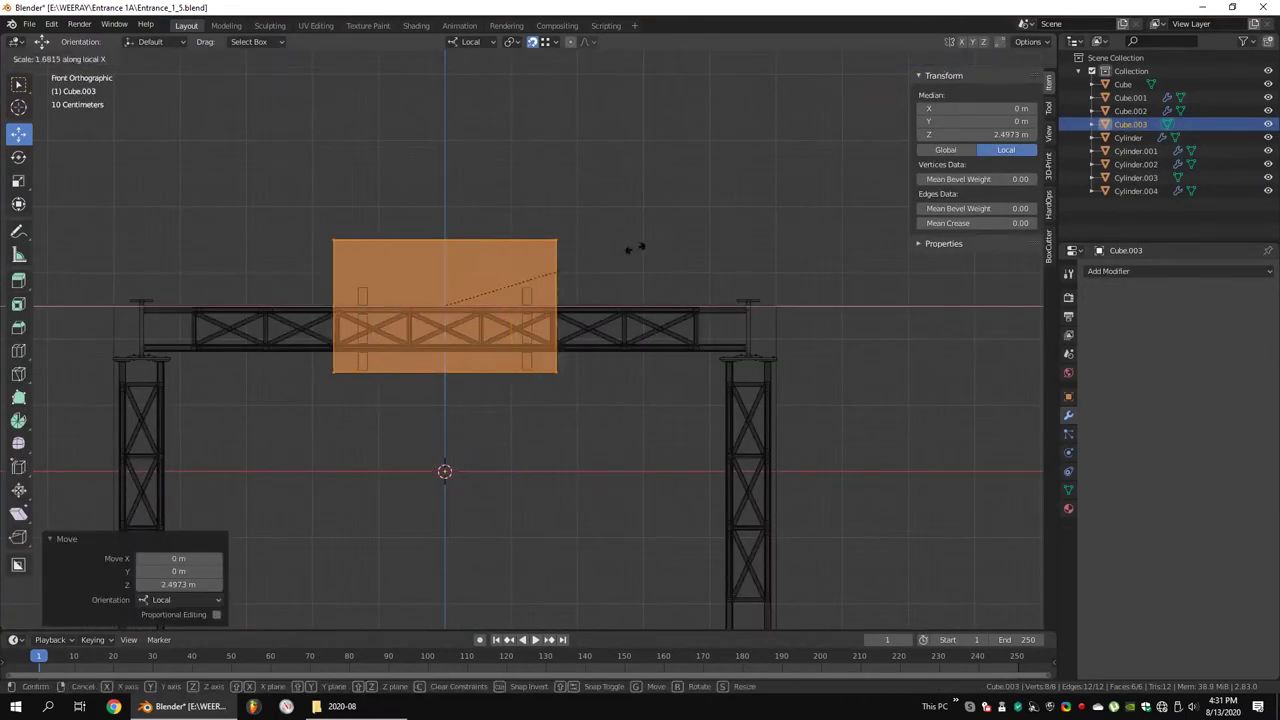
pyautogui.moveTo(218, 268); pyautogui.dragTo(218, 268)
pyautogui.press('g')
pyautogui.press('z')
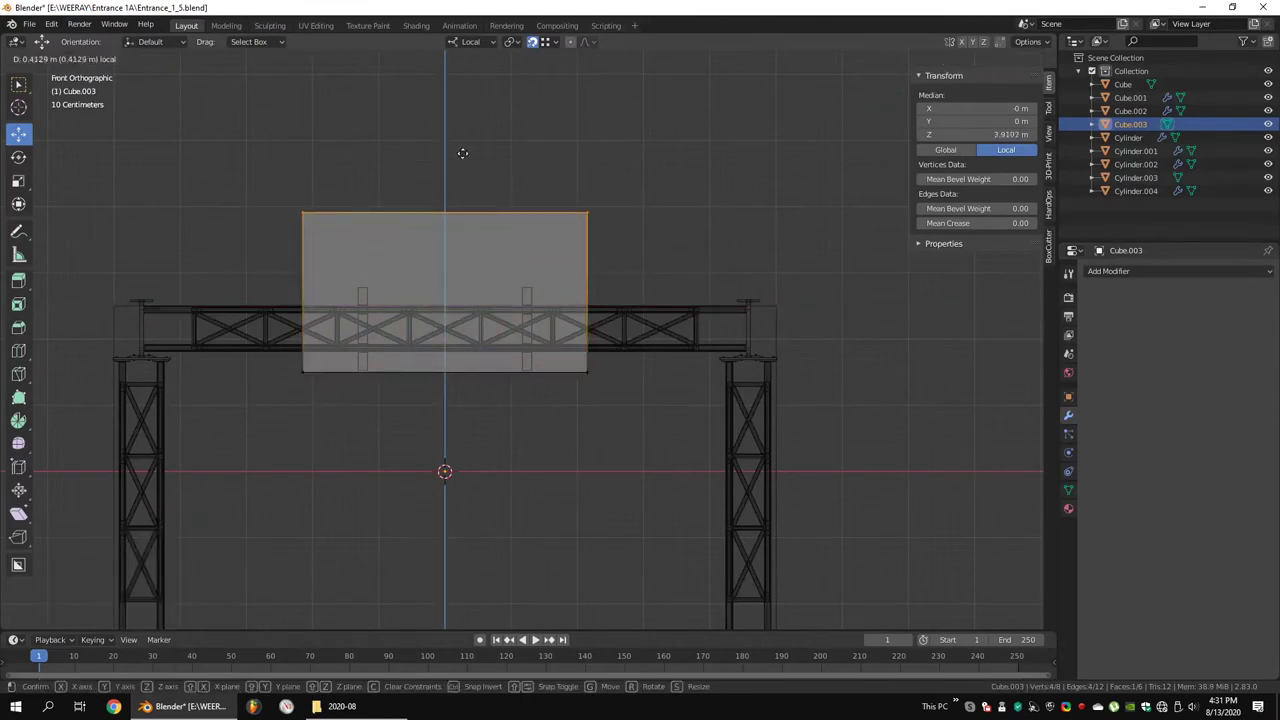
pyautogui.moveTo(218, 268)
pyautogui.mouseDown(button='middle')
pyautogui.moveTo(498, 322)
pyautogui.moveTo(626, 268)
pyautogui.mouseUp(button='middle')
pyautogui.click(498, 322)
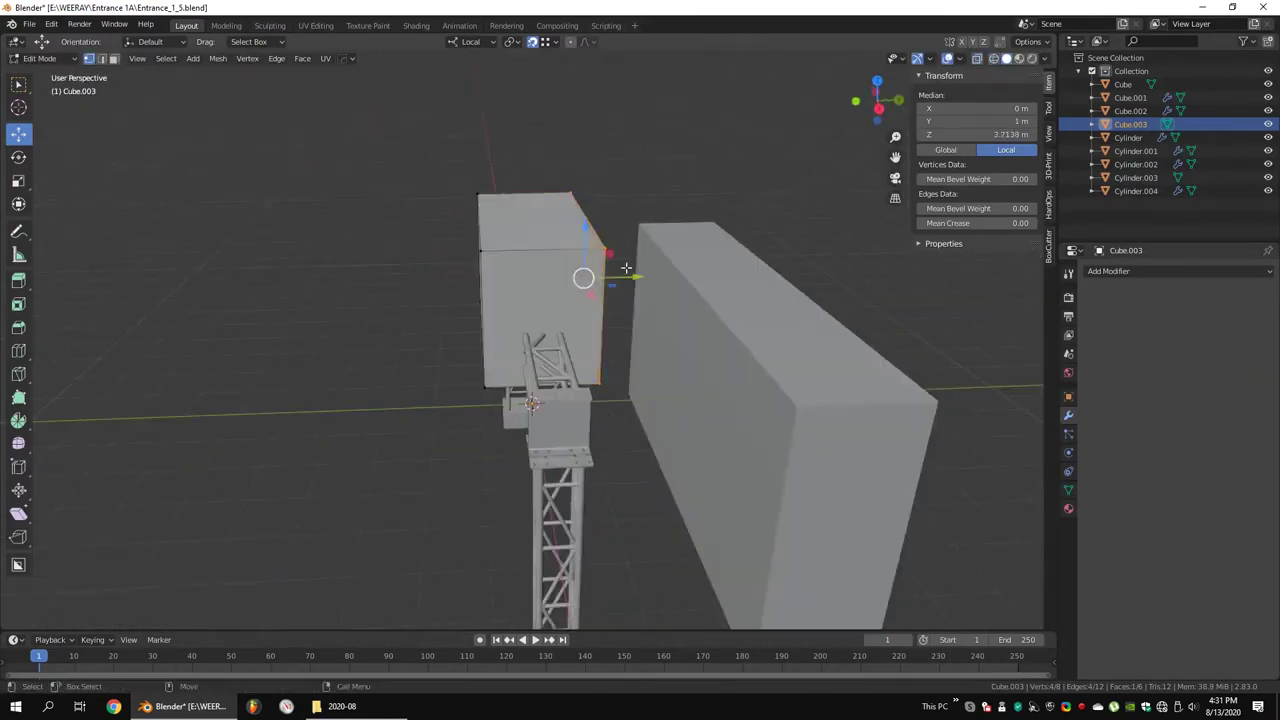
pyautogui.click(531, 277)
# Round the board's top corner with a vertex bevel
pyautogui.moveTo(531, 277); pyautogui.dragTo(704, 114, button='middle')
pyautogui.hotkey('alt', 'z')
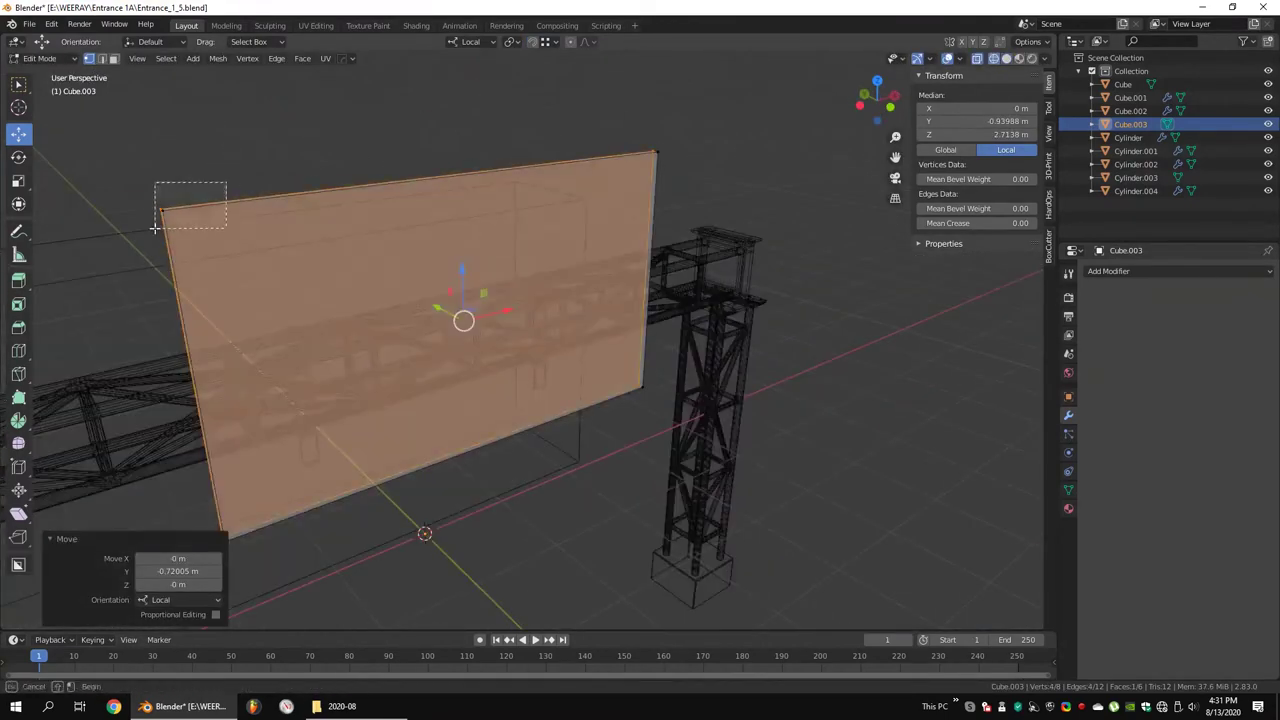
pyautogui.moveTo(704, 114); pyautogui.dragTo(606, 182)
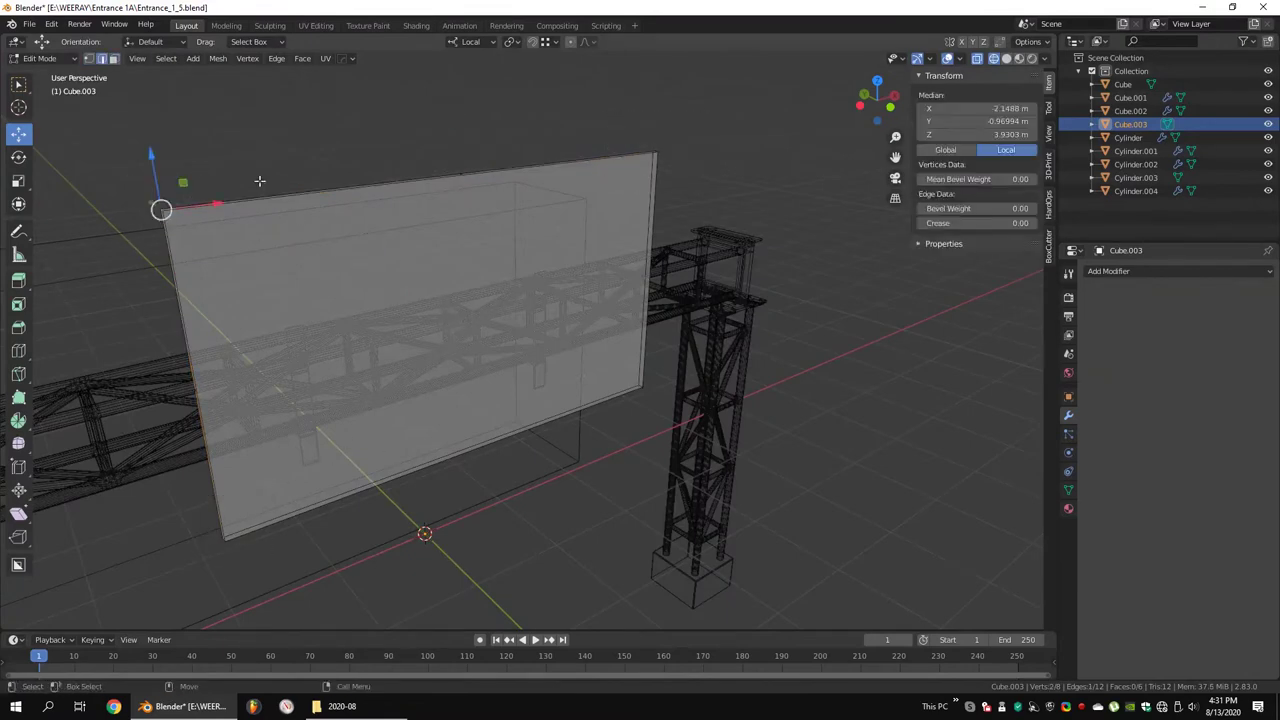
pyautogui.moveTo(230, 505)
pyautogui.mouseDown(button='middle')
pyautogui.moveTo(563, 377)
pyautogui.moveTo(549, 357)
pyautogui.mouseUp(button='middle')
pyautogui.hotkey('alt', 'z')
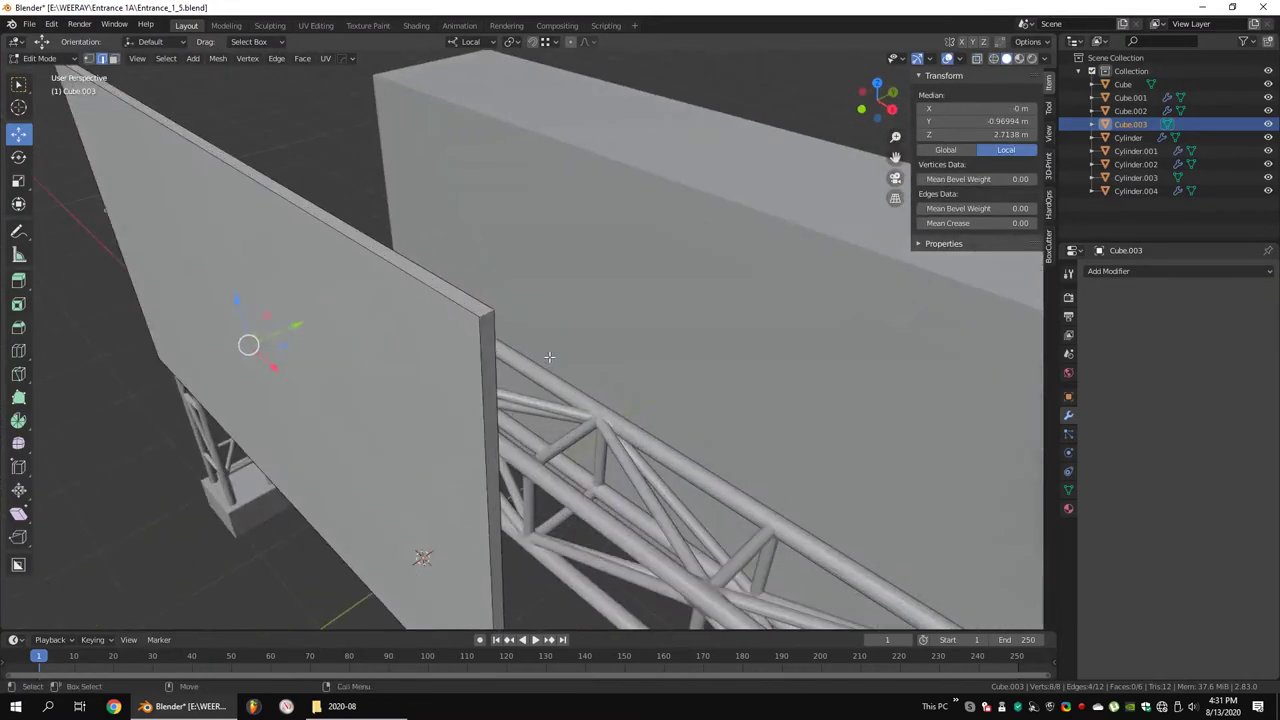
pyautogui.click(596, 312)
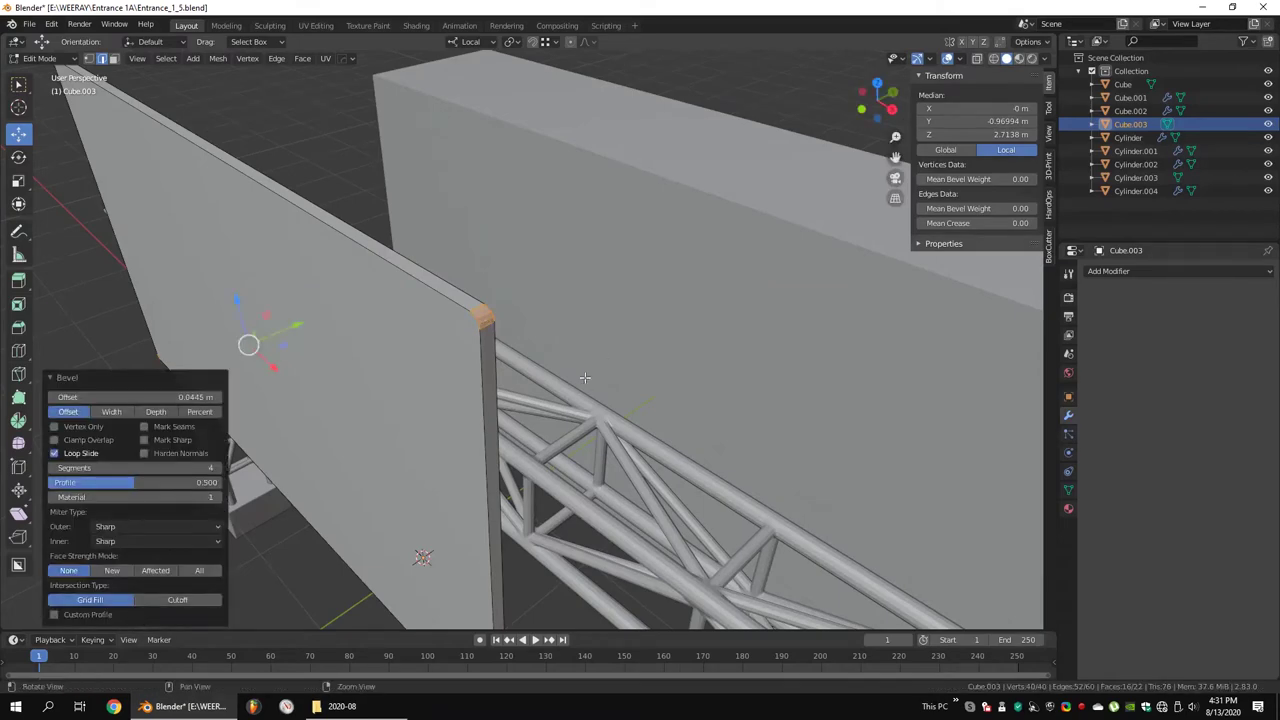
pyautogui.moveTo(596, 312); pyautogui.dragTo(433, 254, button='middle')
# Inset the board's front face and delete the extra edge loops
pyautogui.click(433, 254)
pyautogui.rightClick(689, 92)
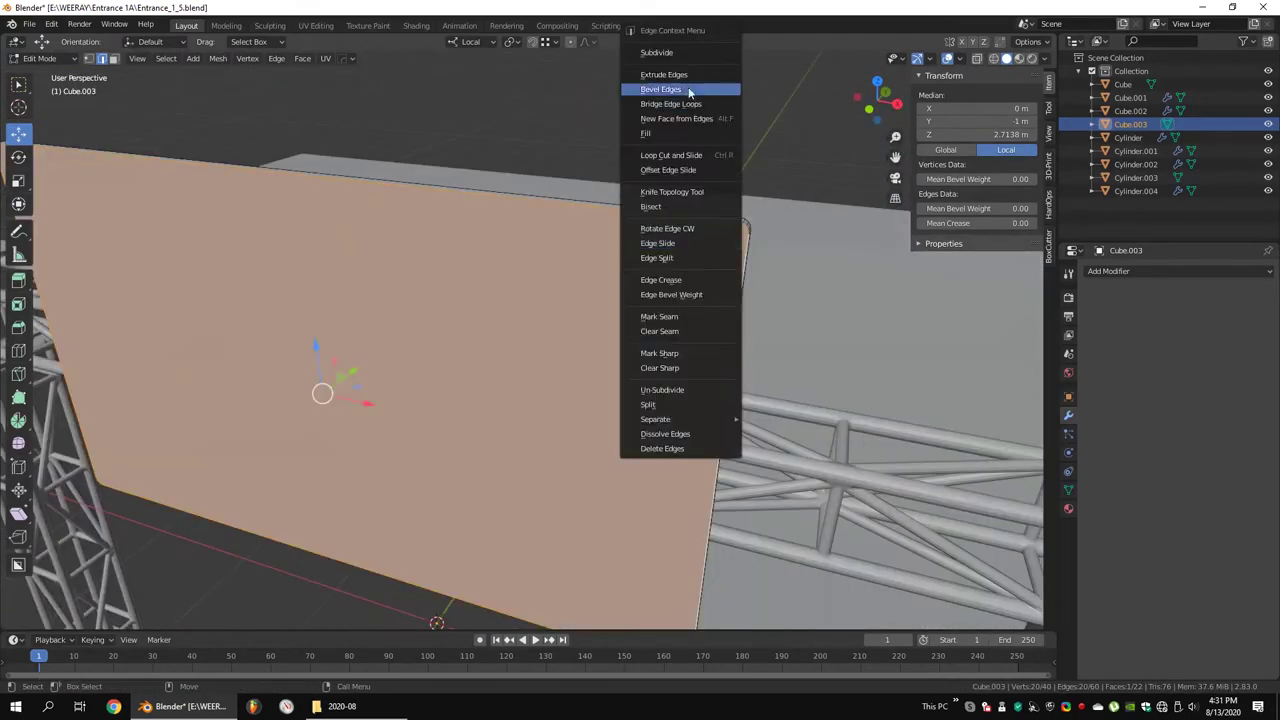
pyautogui.click(643, 121)
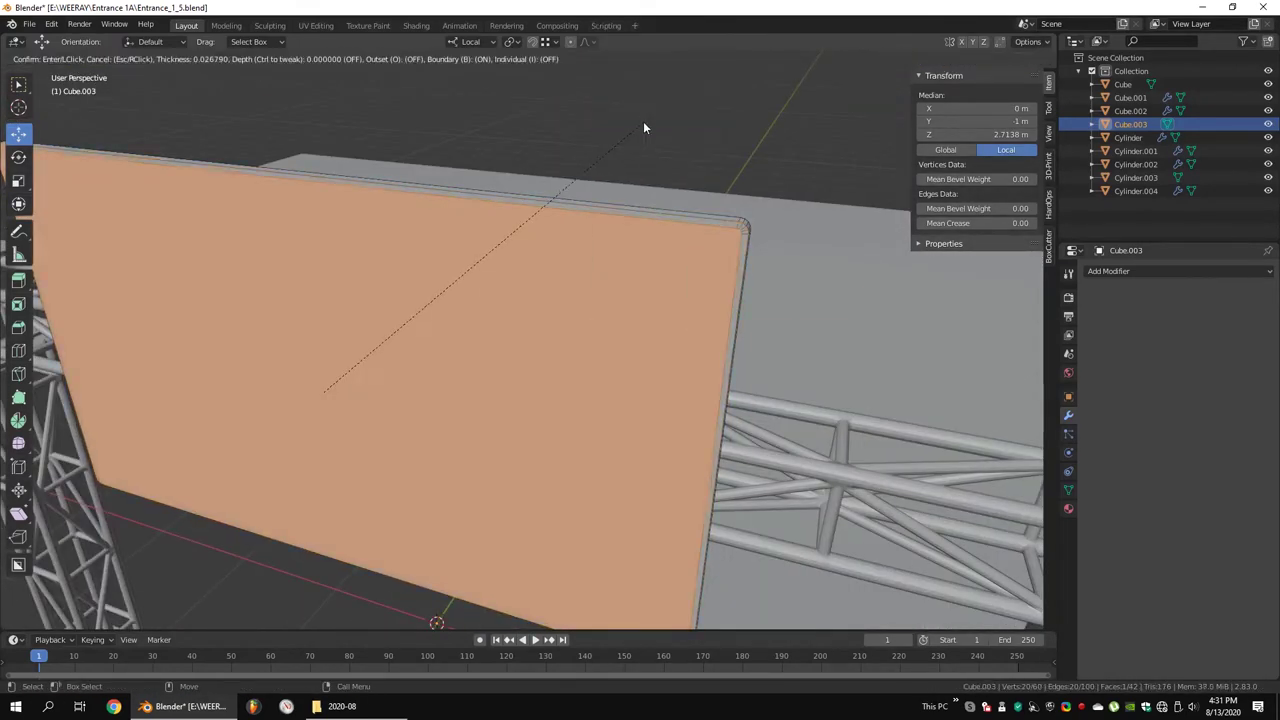
pyautogui.click(640, 125)
pyautogui.moveTo(646, 117); pyautogui.dragTo(457, 310, button='middle')
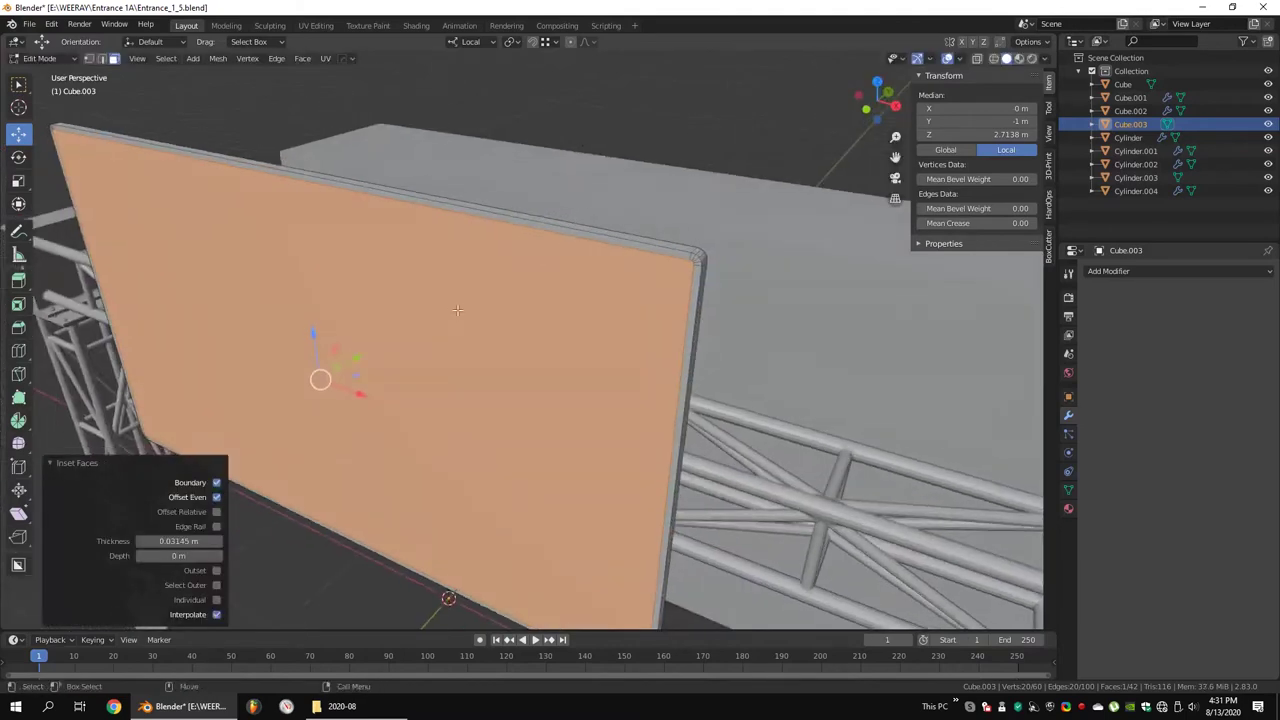
pyautogui.click(734, 222)
pyautogui.moveTo(734, 222)
pyautogui.mouseDown(button='middle')
pyautogui.moveTo(433, 276)
pyautogui.moveTo(640, 240)
pyautogui.mouseUp(button='middle')
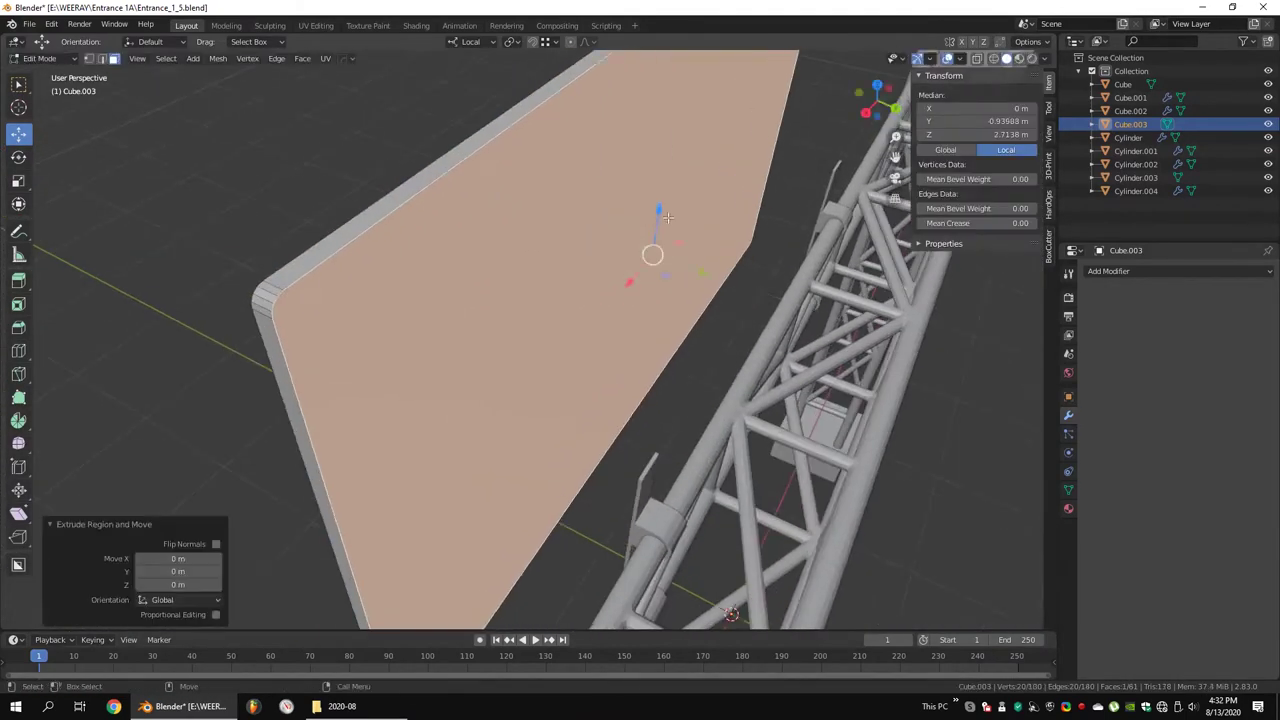
# Triangulate the board's front face and check the edges from a side view
pyautogui.rightClick(640, 230)
pyautogui.click(791, 234)
pyautogui.moveTo(791, 234); pyautogui.dragTo(310, 270, button='middle')
pyautogui.click(601, 237)
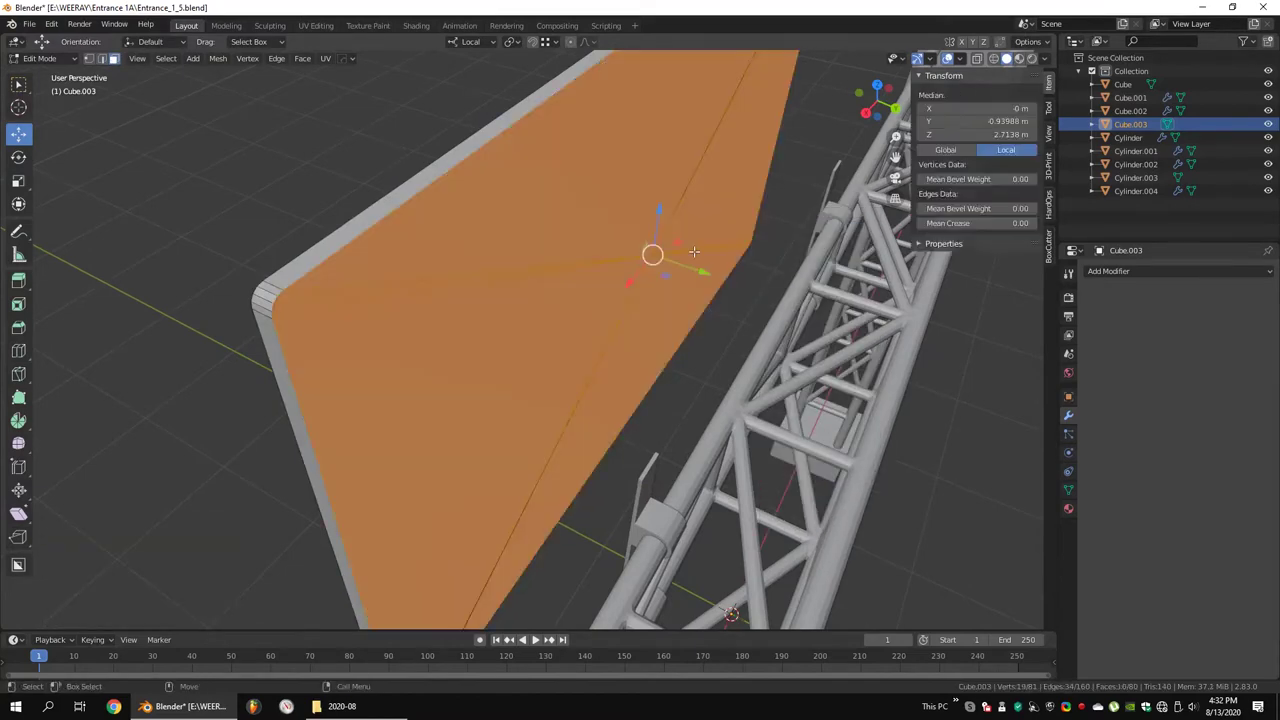
pyautogui.hotkey('alt', 'z')
pyautogui.click(450, 275)
pyautogui.moveTo(450, 275); pyautogui.dragTo(493, 414, button='middle')
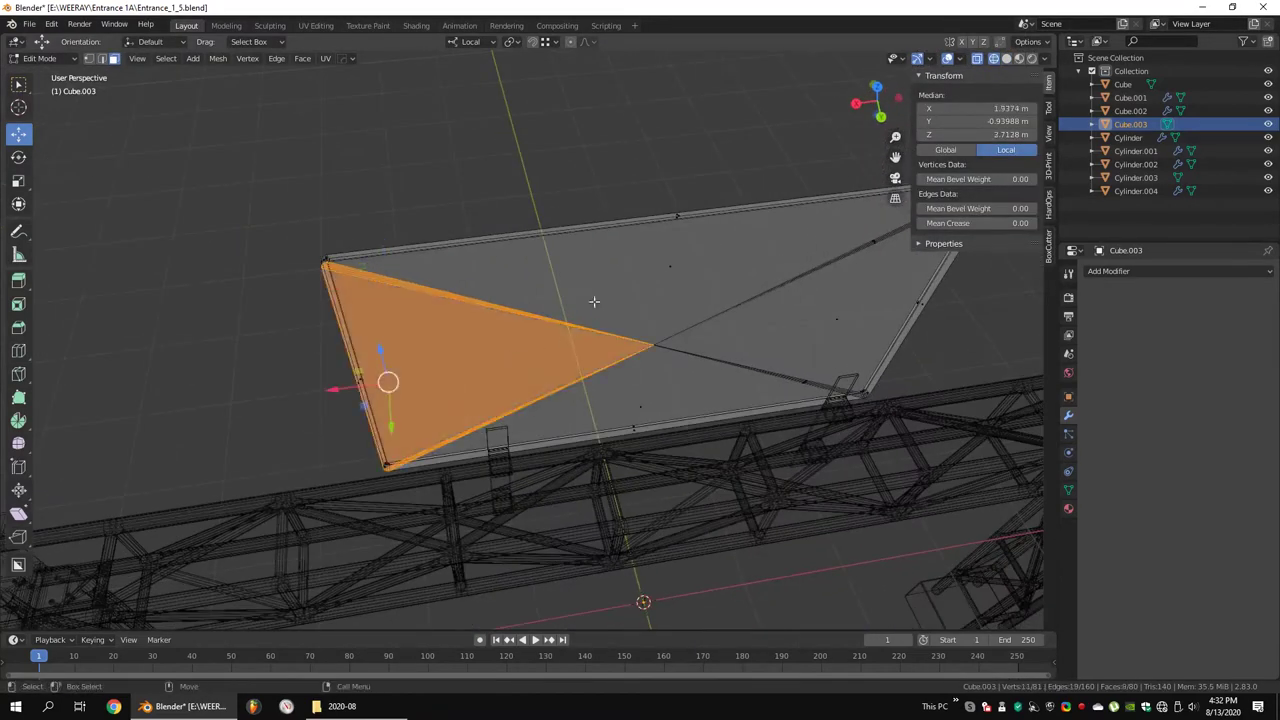
pyautogui.press('KP_3')
# Re-inset the front face, bevel the frame edges, and apply the board's scale
pyautogui.moveTo(729, 114); pyautogui.dragTo(548, 563)
pyautogui.moveTo(548, 563)
pyautogui.mouseDown(button='middle')
pyautogui.moveTo(571, 246)
pyautogui.moveTo(612, 241)
pyautogui.moveTo(449, 316)
pyautogui.moveTo(315, 227)
pyautogui.mouseUp(button='middle')
pyautogui.press('i')
pyautogui.click(574, 242)
pyautogui.press('2')
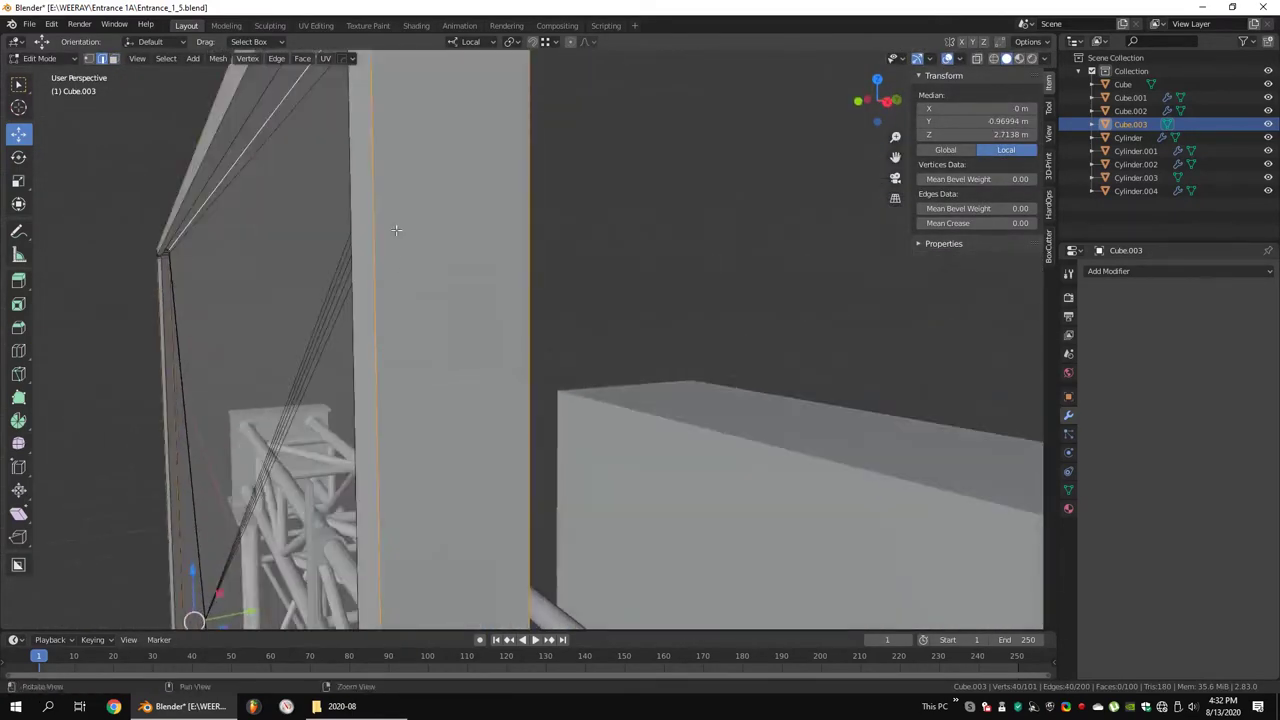
pyautogui.click(607, 237)
pyautogui.press('Tab')
pyautogui.press('Tab')
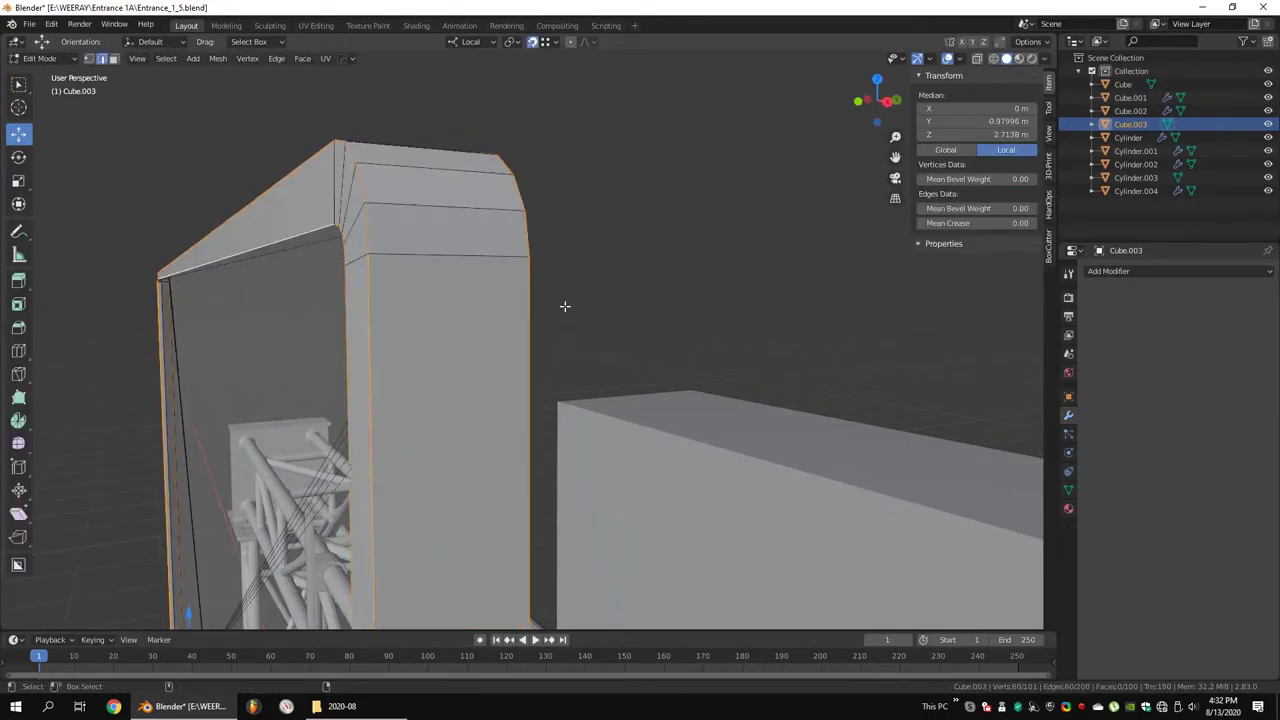
pyautogui.moveTo(564, 306)
pyautogui.mouseDown(button='middle')
pyautogui.moveTo(592, 318)
pyautogui.moveTo(483, 285)
pyautogui.moveTo(622, 376)
pyautogui.mouseUp(button='middle')
pyautogui.press('Tab')
pyautogui.hotkey('ctrl', 'a')
pyautogui.click(596, 322)
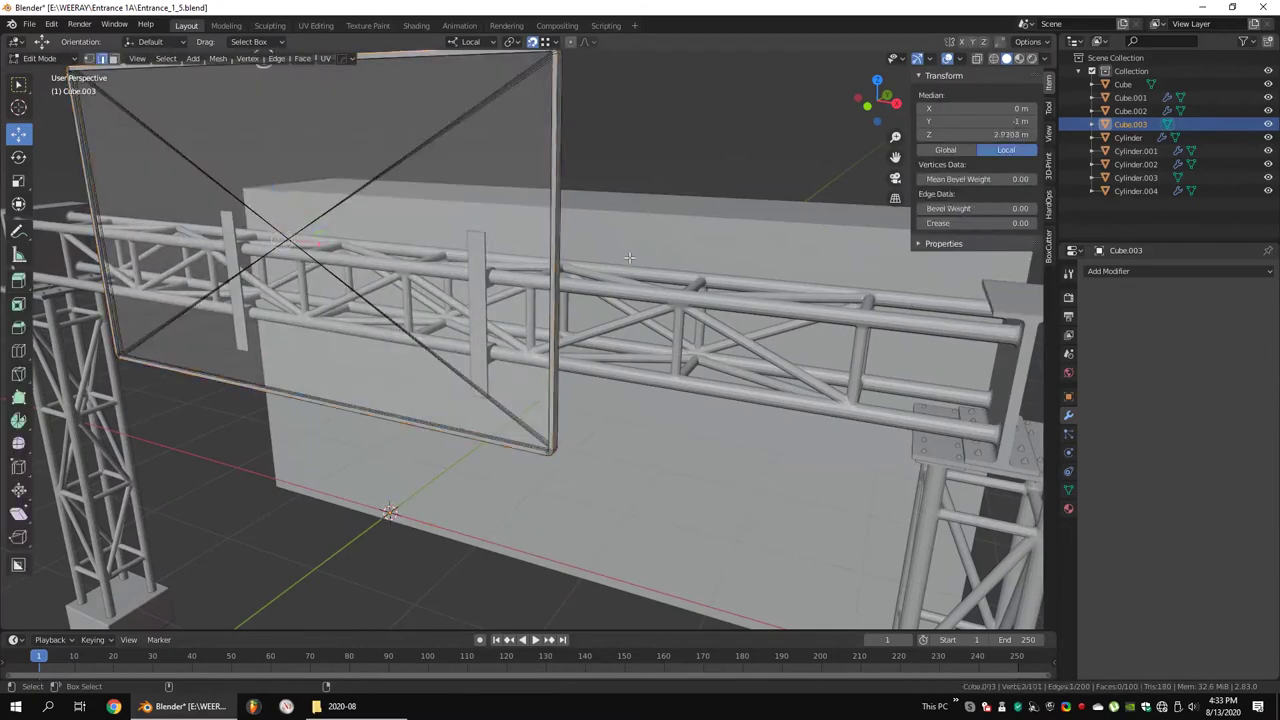
# Undo the board edits and delete the old sign board Cube.003
pyautogui.hotkey('ctrl', 'z')
pyautogui.hotkey('alt', 'z')
pyautogui.moveTo(630, 257); pyautogui.dragTo(626, 300, button='middle')
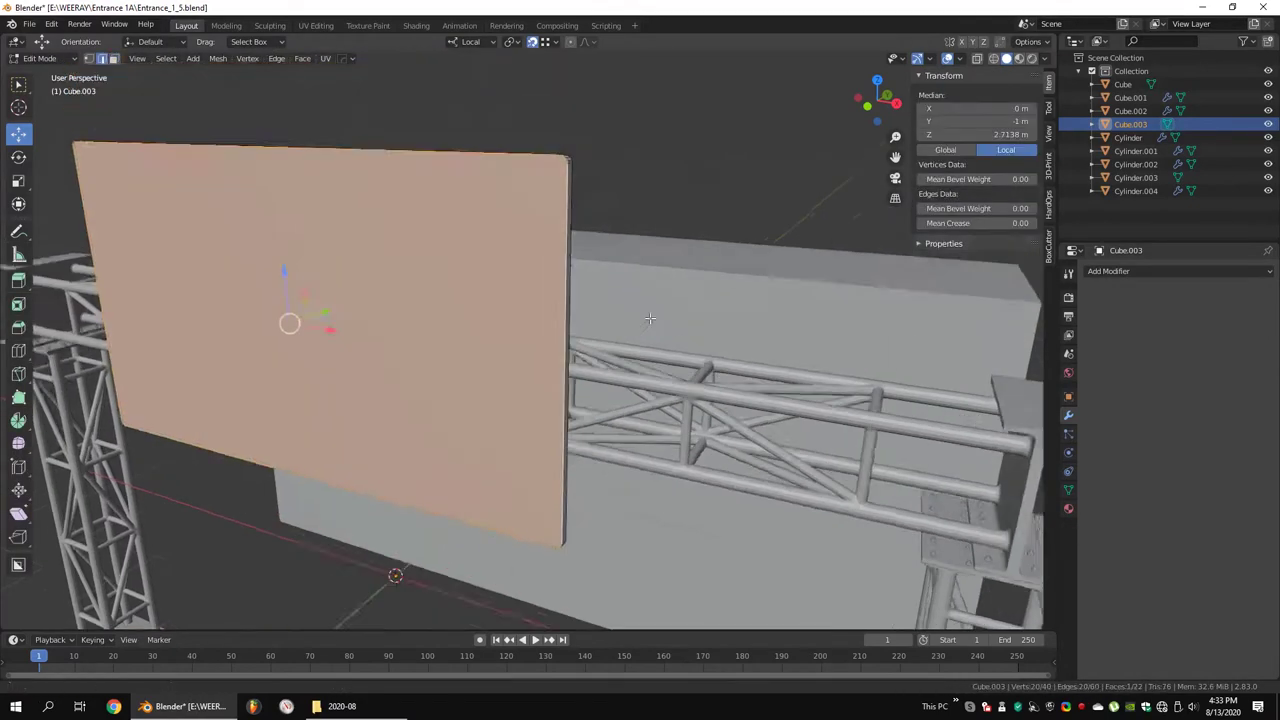
pyautogui.press('Tab')
pyautogui.press('Delete')
# Add a new cube, widen it, and raise it above the truss
pyautogui.hotkey('shift', 'a')
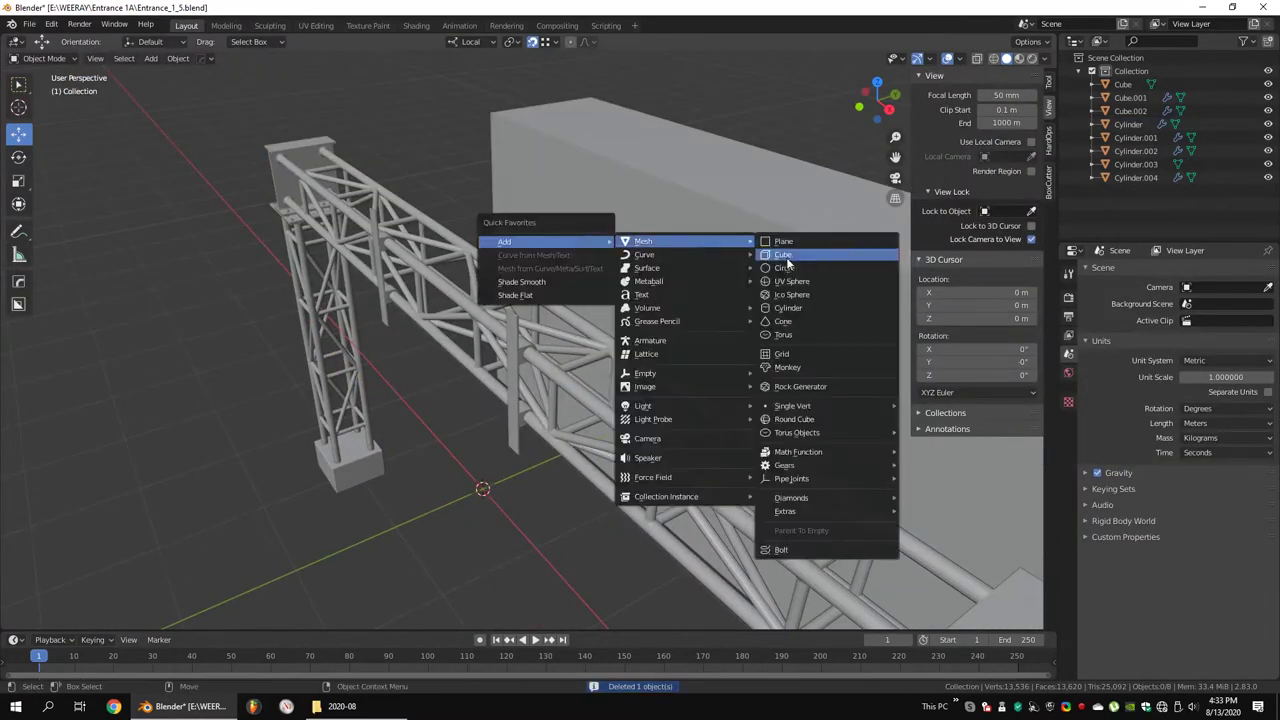
pyautogui.click(786, 257)
pyautogui.press('Tab')
pyautogui.press('KP_1')
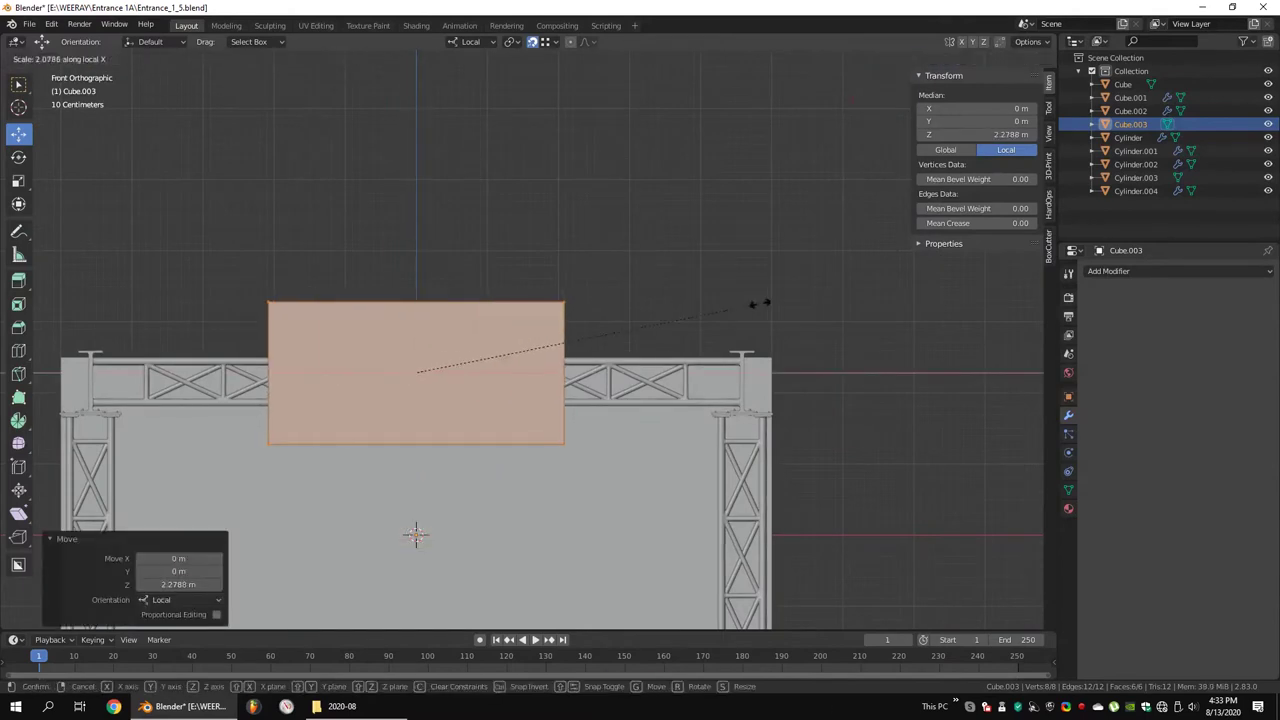
pyautogui.click(762, 302)
pyautogui.hotkey('alt', 'z')
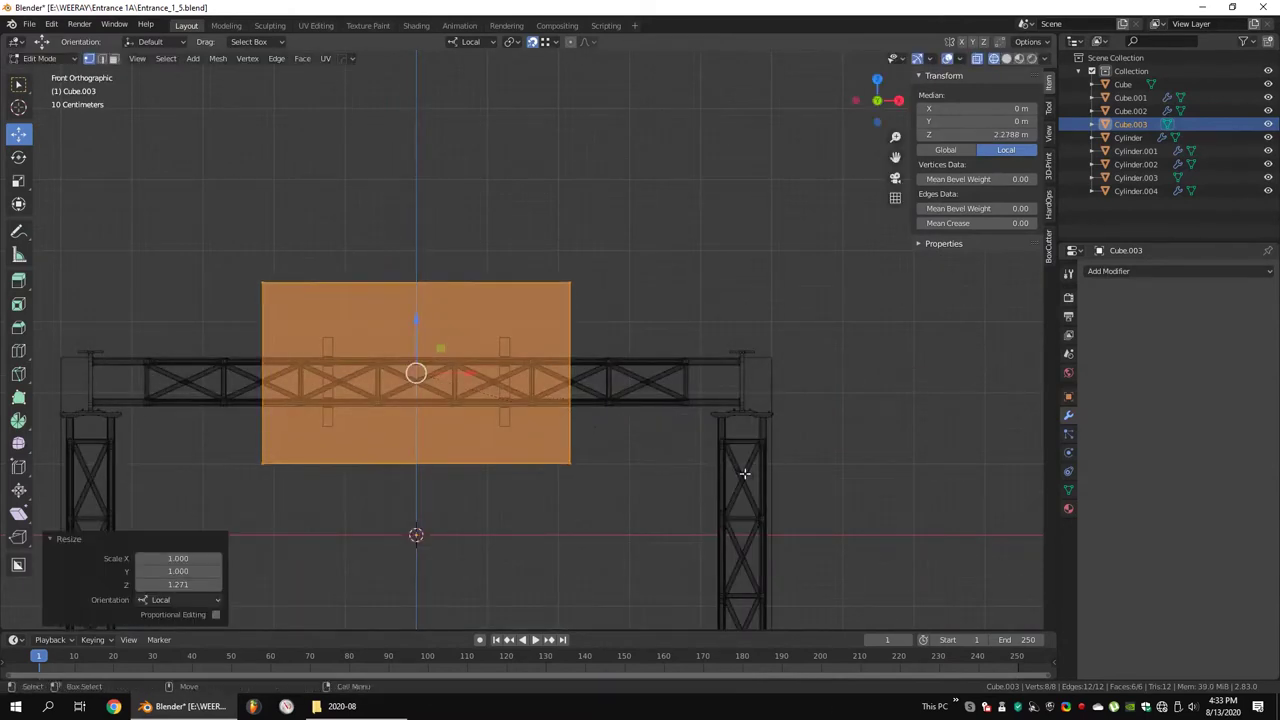
pyautogui.click(415, 280)
pyautogui.moveTo(652, 343)
pyautogui.keyDown('shift'); pyautogui.mouseDown(button='middle')
pyautogui.moveTo(690, 343)
pyautogui.moveTo(640, 238)
pyautogui.moveTo(549, 330)
pyautogui.mouseUp(button='middle'); pyautogui.keyUp('shift')
pyautogui.scroll(-2, 690, 343)
pyautogui.hotkey('alt', 'z')
pyautogui.scroll(3, 640, 238)
# Shift the board along its depth and bevel its edges
pyautogui.press('g')
pyautogui.press('y')
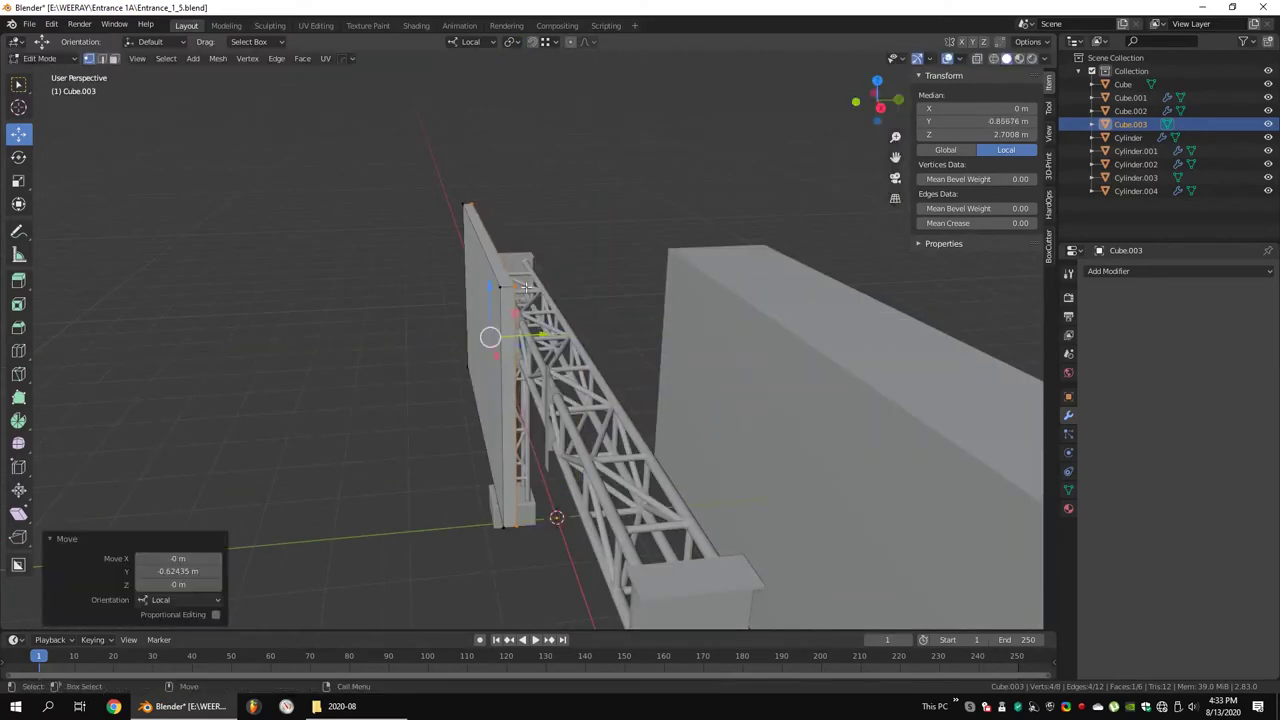
pyautogui.press('KP_1')
pyautogui.hotkey('alt', 'z')
pyautogui.hotkey('alt', 'z')
pyautogui.moveTo(337, 431); pyautogui.dragTo(687, 400, button='middle')
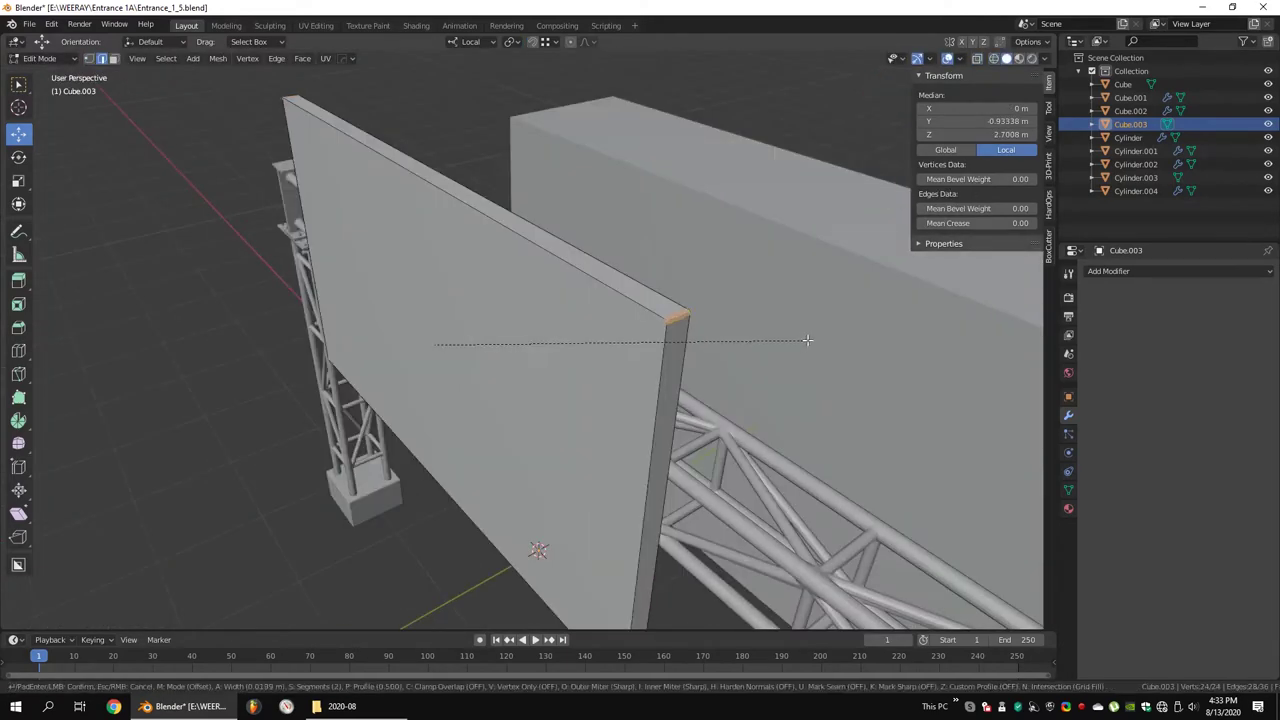
pyautogui.click(835, 351)
# Inset the board's front face, then extrude and merge it at centre
pyautogui.moveTo(846, 360); pyautogui.dragTo(300, 302, button='middle')
pyautogui.click(300, 302)
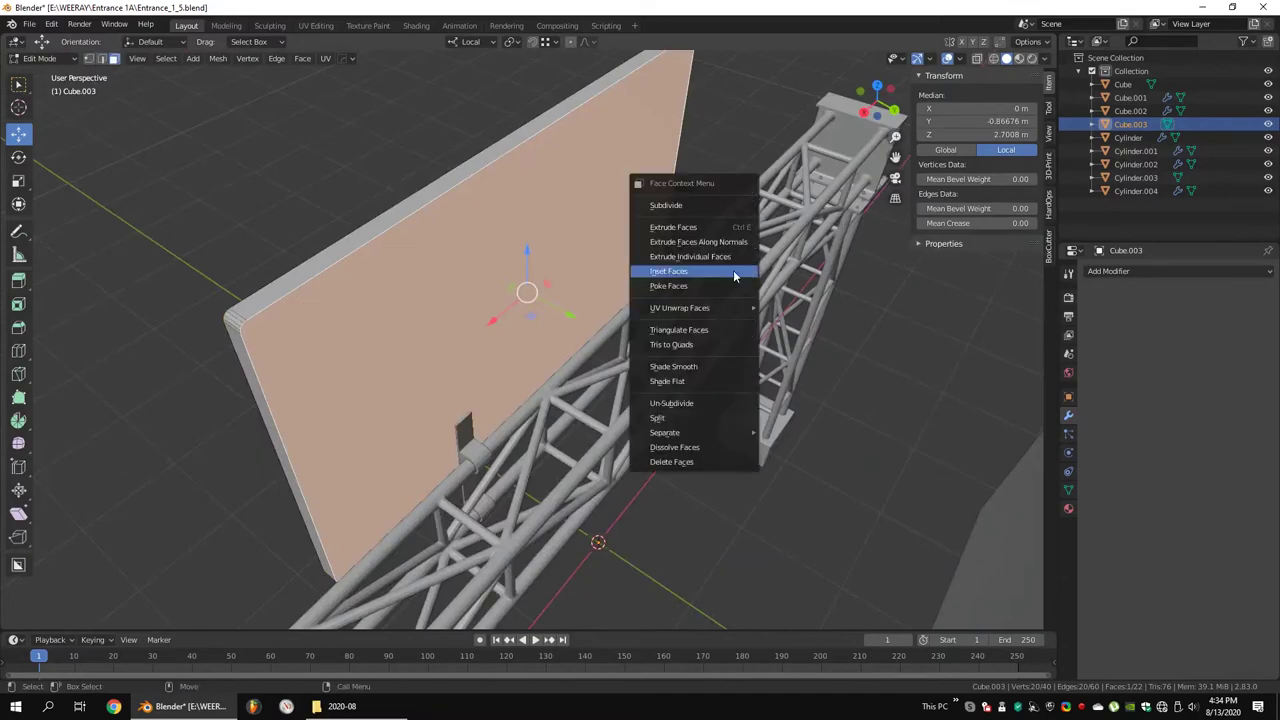
pyautogui.click(733, 272)
pyautogui.click(700, 272)
pyautogui.press('e')
pyautogui.press('m')
pyautogui.click(718, 292)
pyautogui.moveTo(718, 292)
pyautogui.mouseDown(button='middle')
pyautogui.moveTo(677, 251)
pyautogui.moveTo(849, 317)
pyautogui.mouseUp(button='middle')
# Redo the front inset, delete the front face, and bevel the edges
pyautogui.hotkey('ctrl', 'z')
pyautogui.press('i')
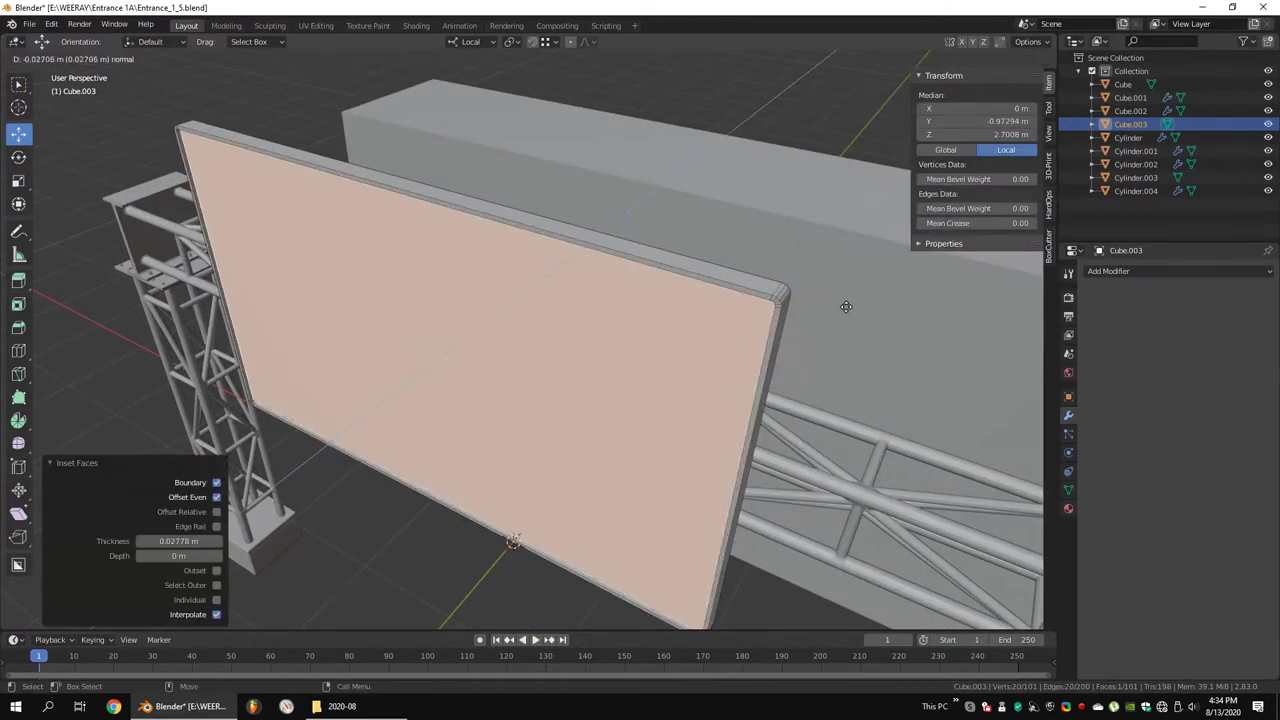
pyautogui.click(840, 318)
pyautogui.moveTo(840, 318)
pyautogui.mouseDown(button='middle')
pyautogui.moveTo(556, 229)
pyautogui.moveTo(423, 234)
pyautogui.moveTo(818, 258)
pyautogui.moveTo(614, 193)
pyautogui.moveTo(655, 188)
pyautogui.moveTo(703, 245)
pyautogui.moveTo(662, 272)
pyautogui.moveTo(742, 380)
pyautogui.moveTo(663, 323)
pyautogui.moveTo(555, 283)
pyautogui.moveTo(520, 222)
pyautogui.moveTo(763, 194)
pyautogui.mouseUp(button='middle')
pyautogui.hotkey('ctrl', 'b')
pyautogui.click(790, 260)
pyautogui.press('Tab')
pyautogui.press('Tab')
# Separate the inset panel and scale it slightly to fit the frame
pyautogui.press('2')
pyautogui.press('l')
pyautogui.rightClick(748, 214)
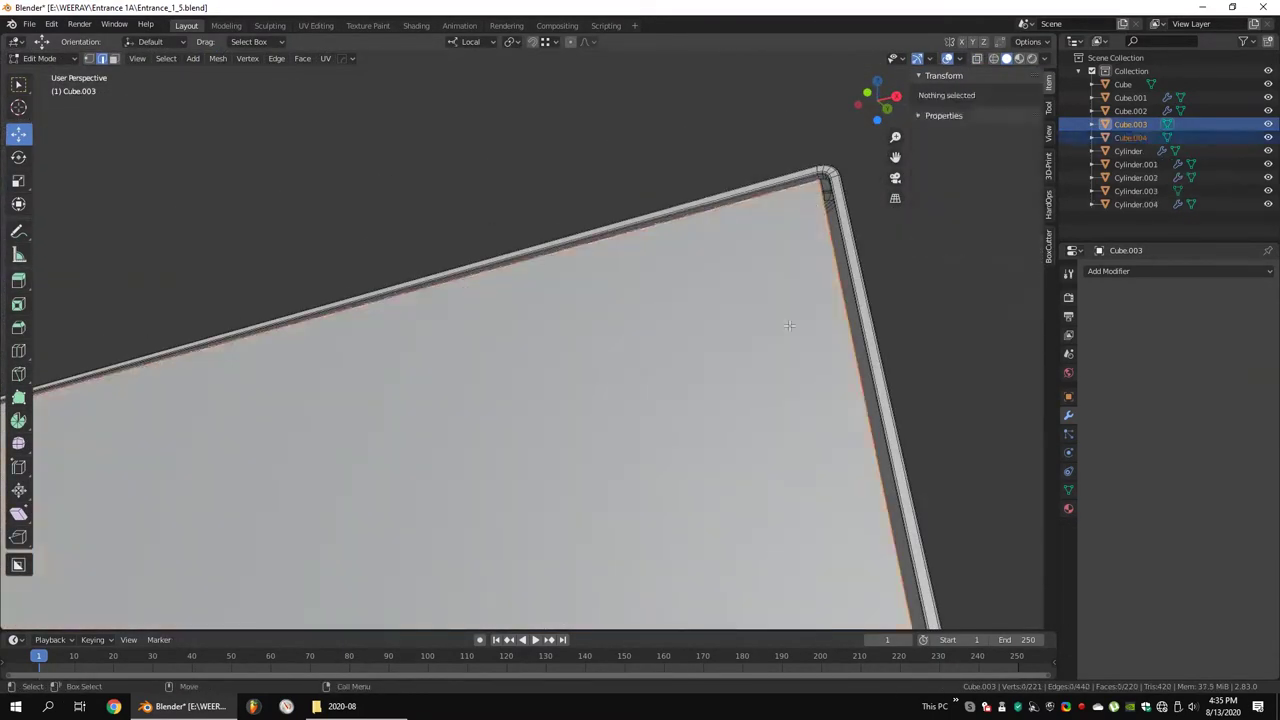
pyautogui.moveTo(185, 662); pyautogui.dragTo(185, 662)
pyautogui.press('KP_1')
pyautogui.press('s')
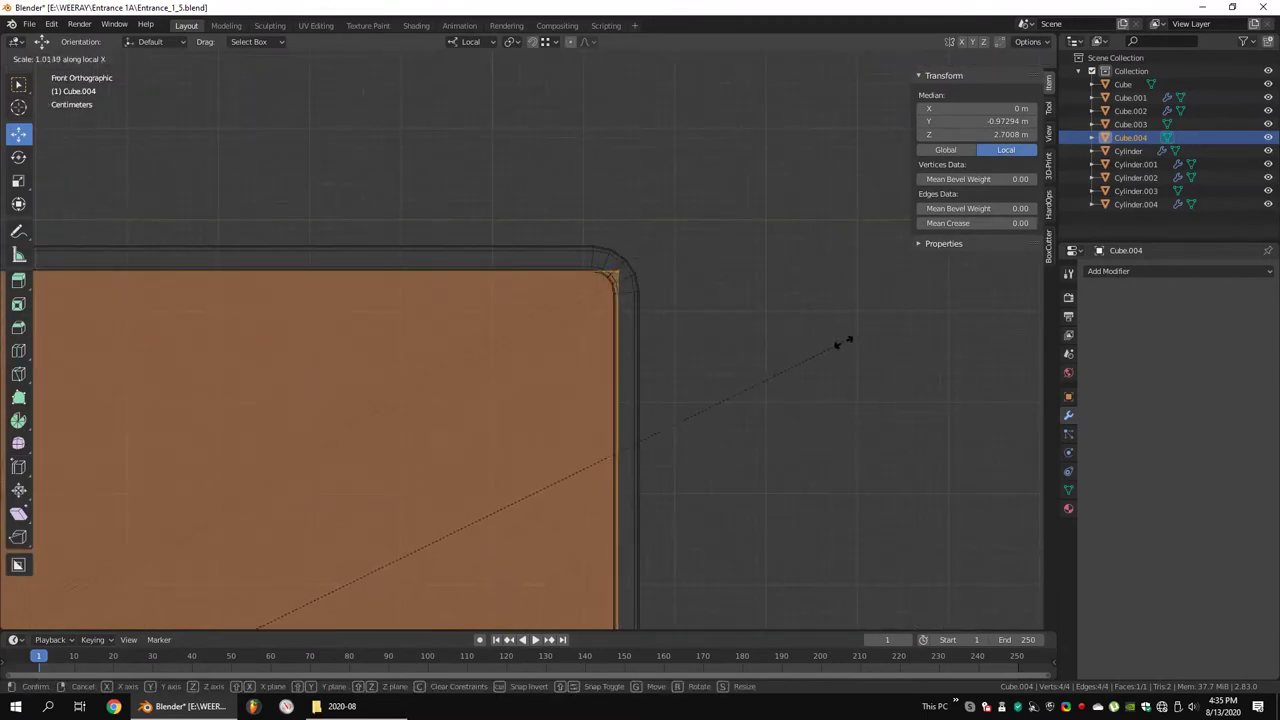
pyautogui.click(862, 345)
pyautogui.scroll(-2, 683, 360)
pyautogui.press('KP_3')
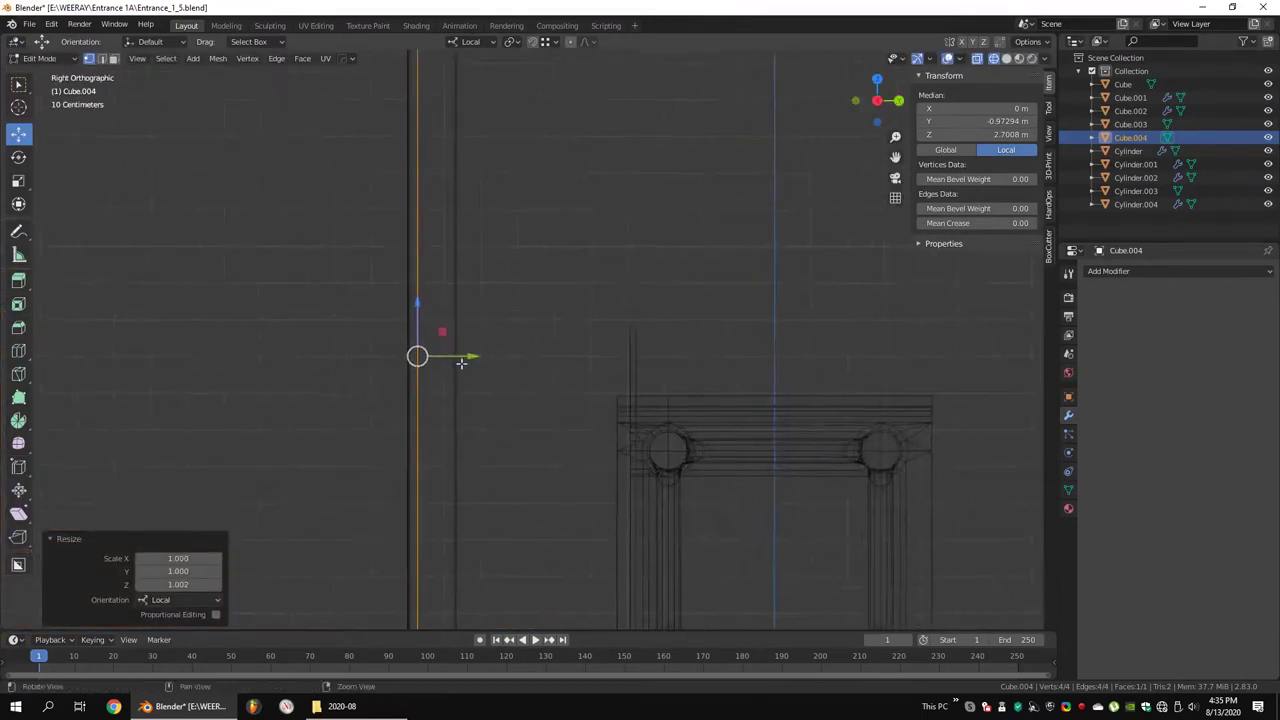
pyautogui.click(344, 369)
pyautogui.moveTo(344, 369); pyautogui.dragTo(649, 317, button='middle')
pyautogui.press('Tab')
# Move the sign board along its depth to sit behind the horizontal truss
pyautogui.scroll(-3, 586, 186)
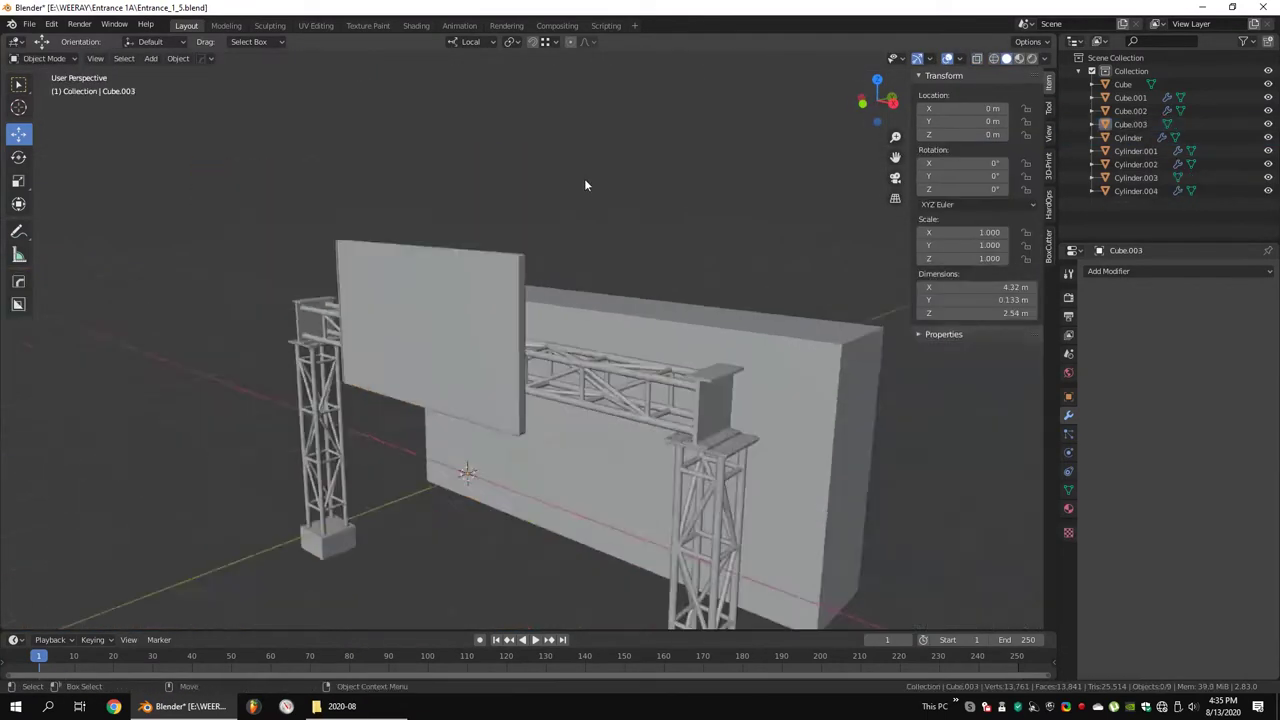
pyautogui.moveTo(586, 186); pyautogui.dragTo(516, 262, button='middle')
pyautogui.click(516, 262)
pyautogui.press('KP_3')
pyautogui.press('Tab')
pyautogui.scroll(3, 516, 359)
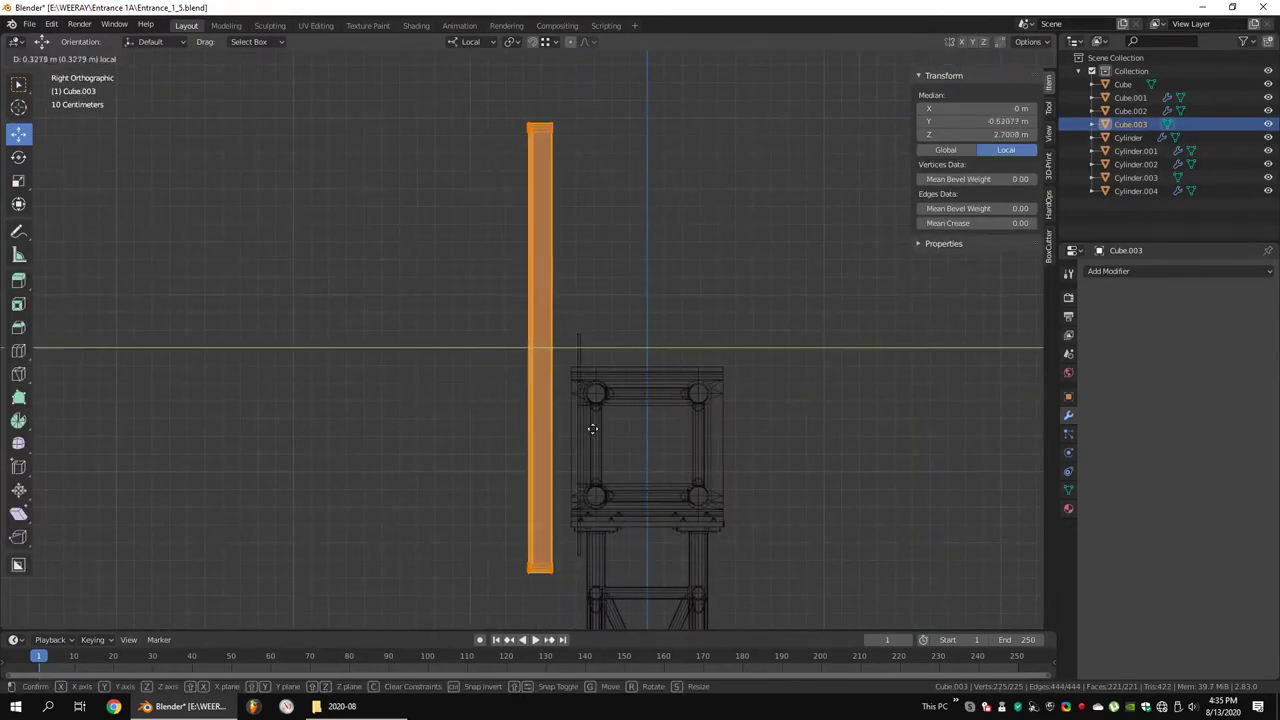
pyautogui.click(592, 428)
pyautogui.scroll(2, 624, 355)
pyautogui.click(649, 360)
pyautogui.scroll(5, 592, 346)
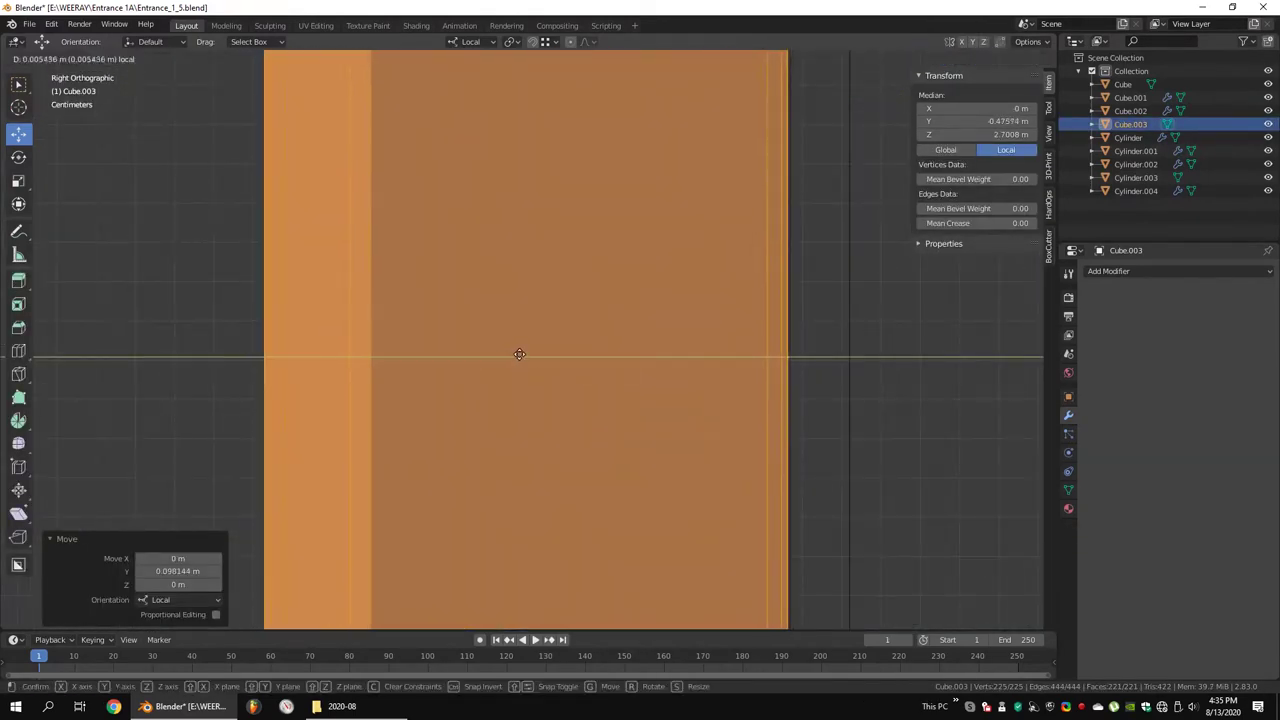
pyautogui.click(519, 354)
pyautogui.scroll(-5, 510, 345)
pyautogui.press('Tab')
# Switch to wireframe and select a truss cylinder to edit its mesh
pyautogui.moveTo(508, 343)
pyautogui.mouseDown(button='middle')
pyautogui.moveTo(672, 402)
pyautogui.moveTo(444, 288)
pyautogui.moveTo(498, 338)
pyautogui.moveTo(540, 345)
pyautogui.mouseUp(button='middle')
pyautogui.hotkey('shift', 'z')
pyautogui.click(533, 380)
pyautogui.press('Tab')
# Select the truss end piece and frame it in the viewport
pyautogui.press('s')
pyautogui.press('Tab')
pyautogui.click(120, 498)
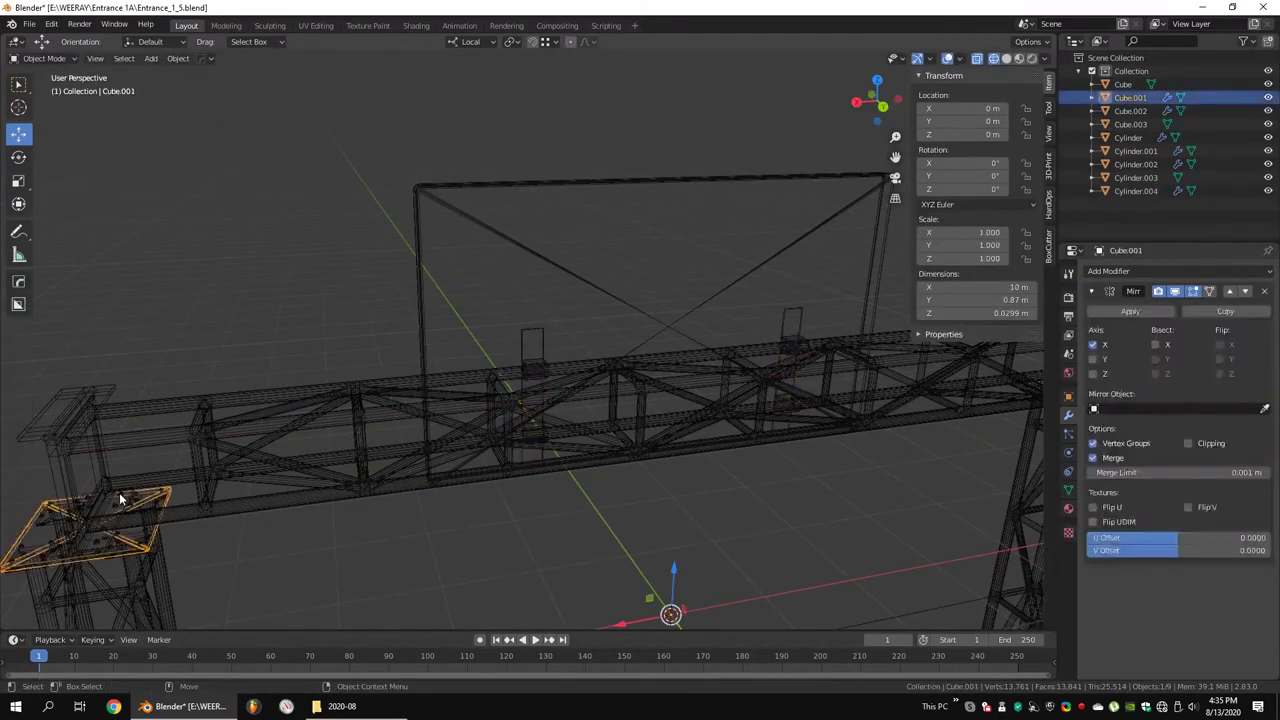
pyautogui.press('KP_Decimal')
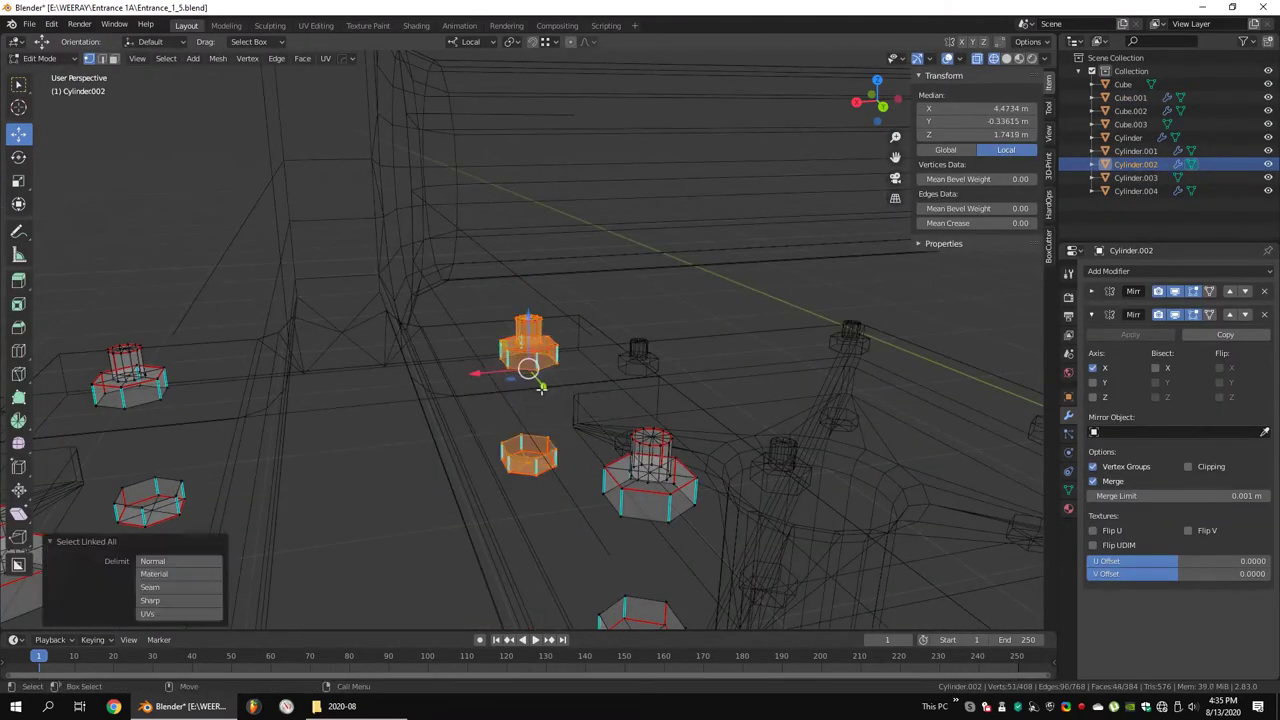
pyautogui.scroll(-3, 530, 350)
pyautogui.moveTo(526, 346); pyautogui.dragTo(700, 370, button='middle')
# Separate the bolt pieces into their own object and edit that bolt mesh
pyautogui.rightClick(780, 378)
pyautogui.click(802, 380)
pyautogui.press('Tab')
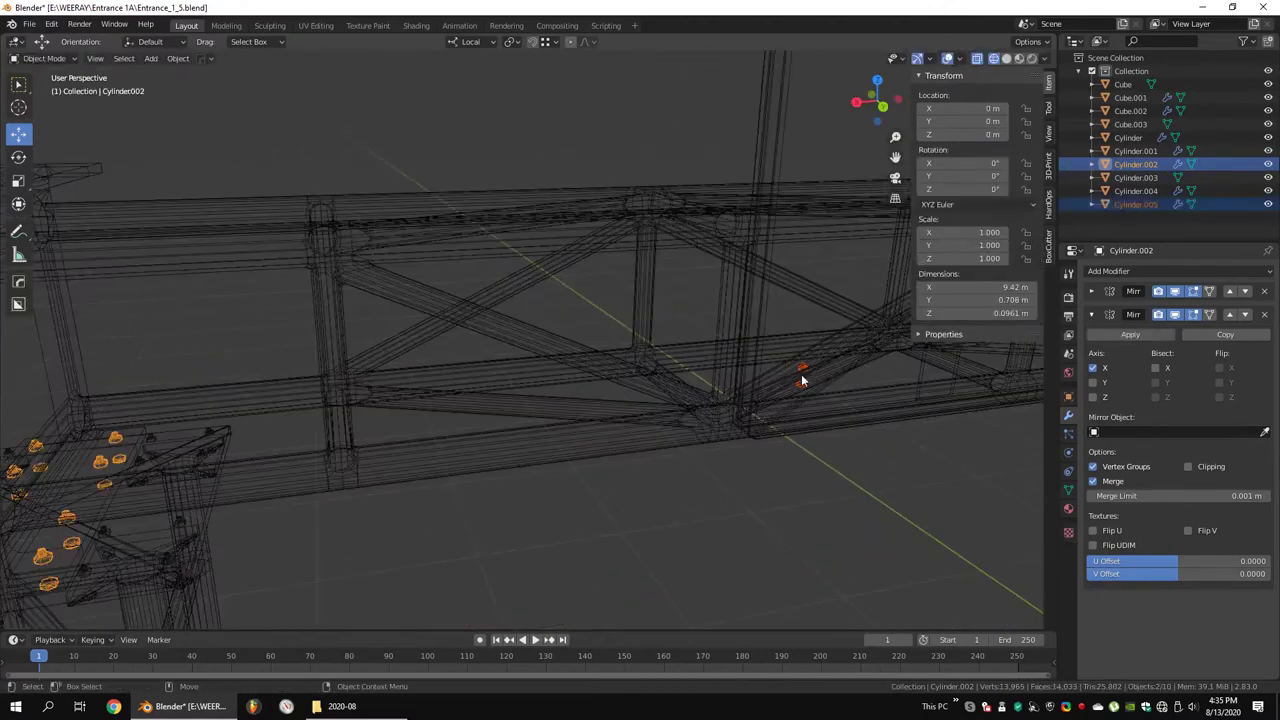
pyautogui.click(802, 372)
pyautogui.press('Tab')
# Turn the bolts a quarter turn, delete the unneeded bolt faces and resize the rest
pyautogui.press('KP_3')
pyautogui.press('KP_Decimal')
pyautogui.write('g')
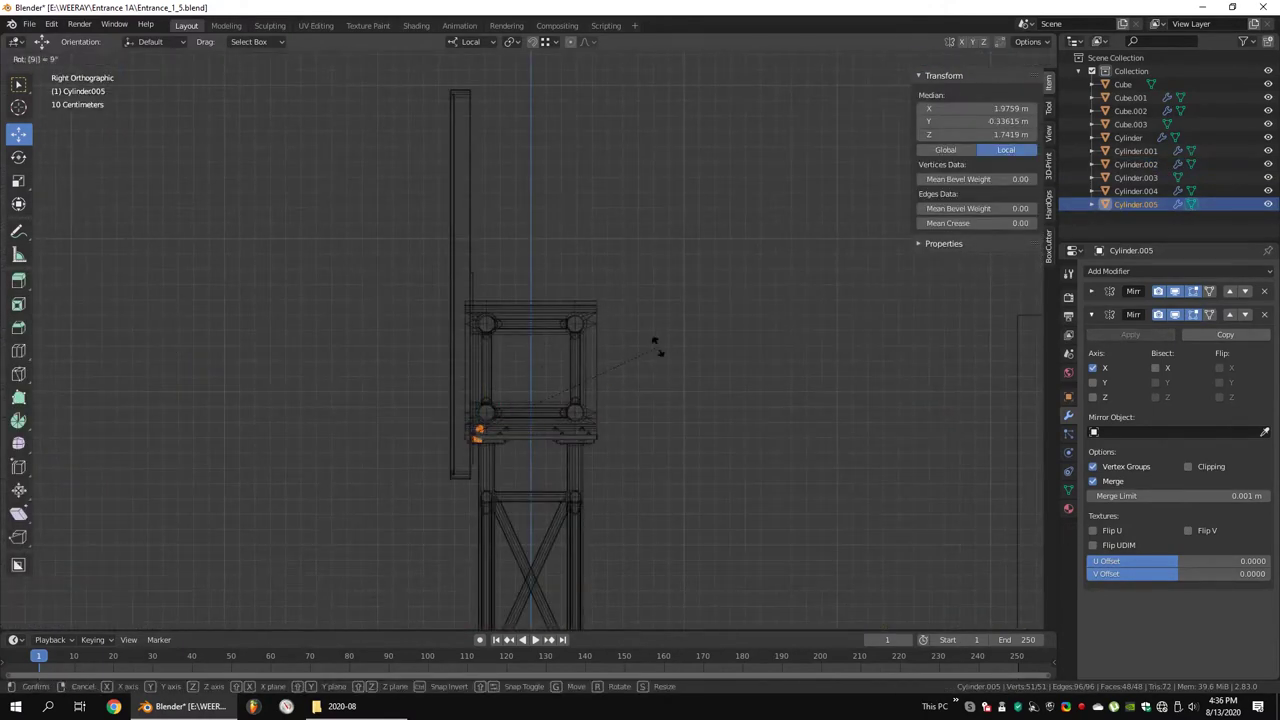
pyautogui.write('0')
pyautogui.press('Return')
pyautogui.scroll(3, 660, 350)
pyautogui.scroll(-3, 466, 231)
pyautogui.press('x')
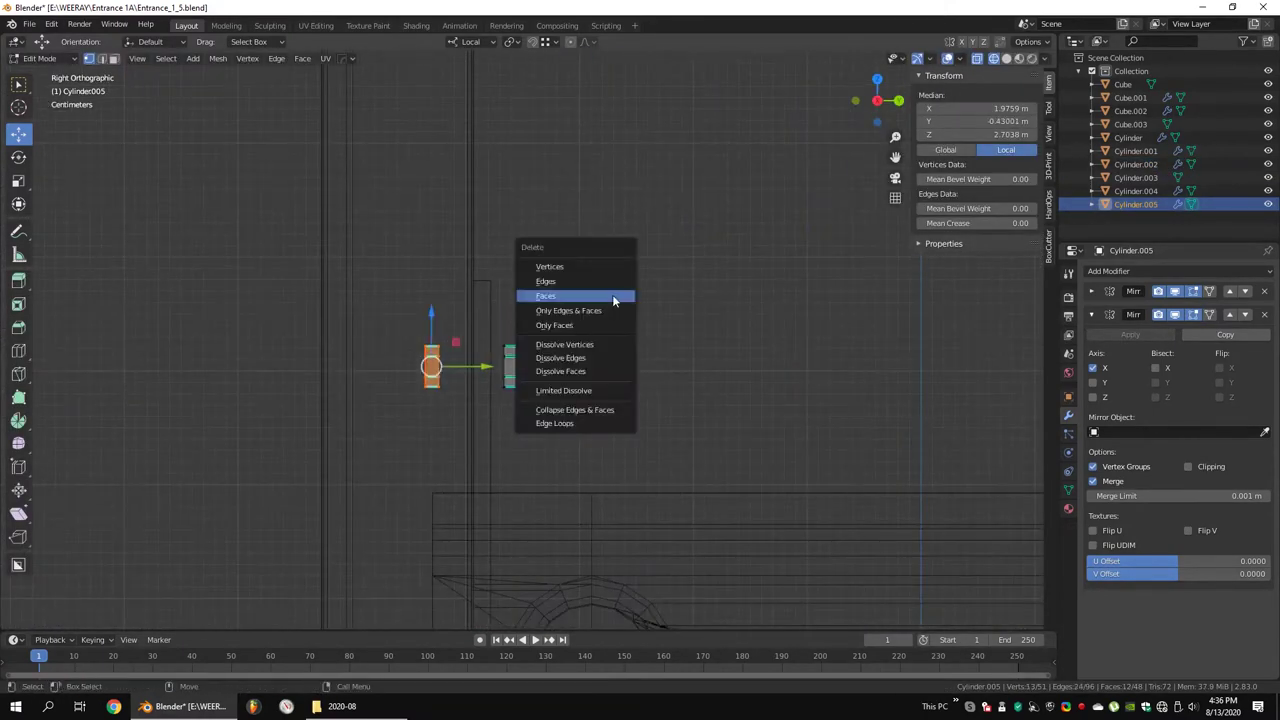
pyautogui.click(614, 294)
pyautogui.press('s')
pyautogui.click(680, 294)
# Shift the bolt sideways along X and check it from top and perspective views
pyautogui.moveTo(680, 294)
pyautogui.mouseDown(button='middle')
pyautogui.moveTo(528, 323)
pyautogui.moveTo(640, 300)
pyautogui.mouseUp(button='middle')
pyautogui.press('g')
pyautogui.press('x')
pyautogui.press('x')
pyautogui.click(760, 310)
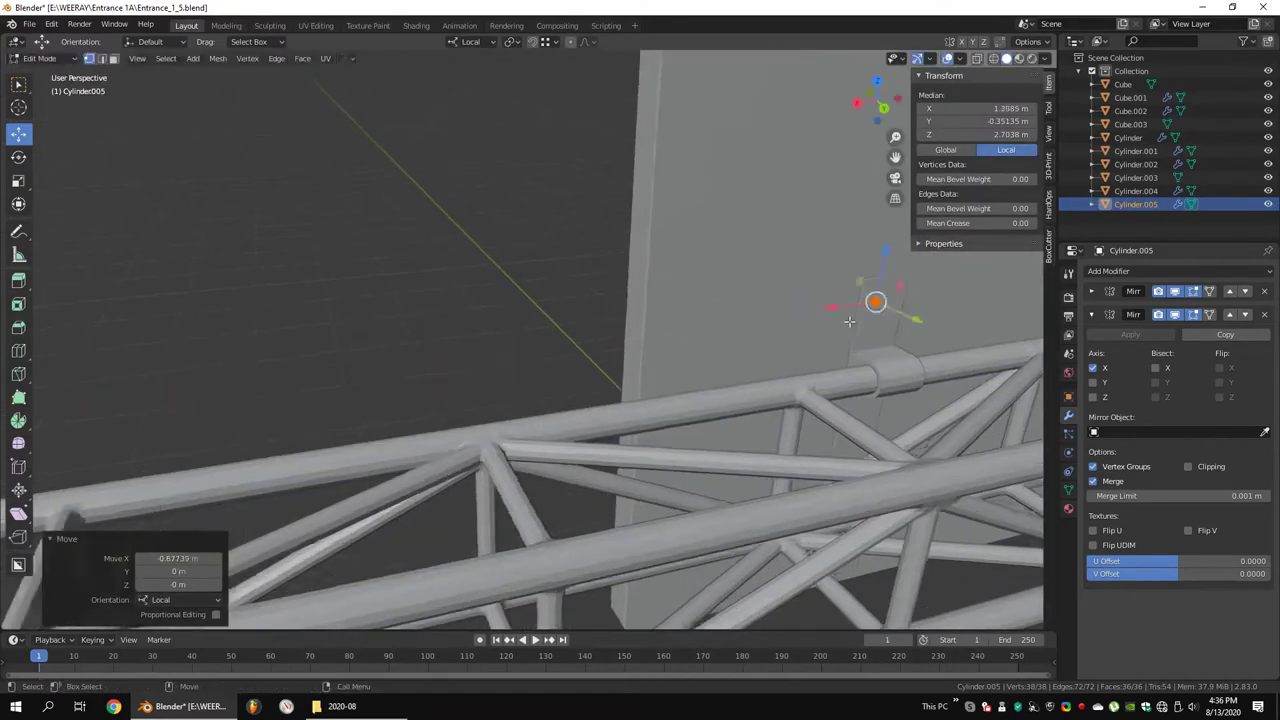
pyautogui.moveTo(760, 310); pyautogui.dragTo(560, 300, button='middle')
pyautogui.scroll(5, 586, 300)
pyautogui.press('KP_7')
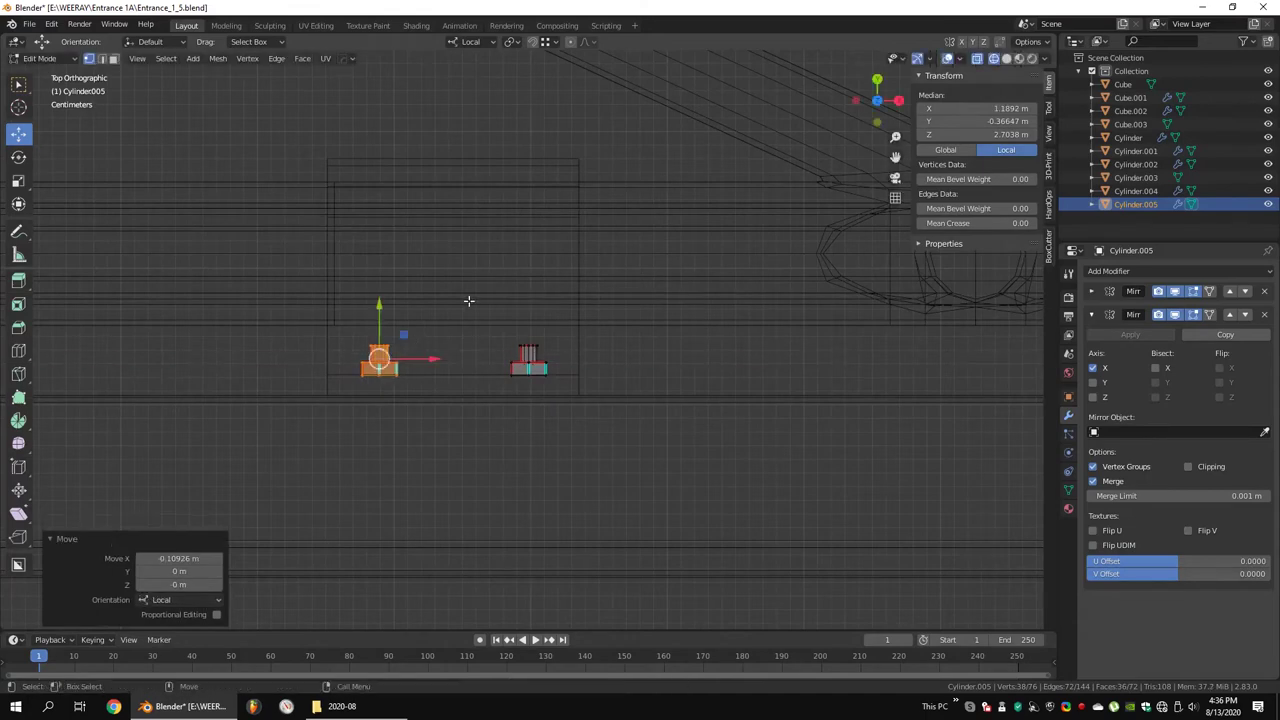
pyautogui.moveTo(468, 300)
pyautogui.mouseDown(button='middle')
pyautogui.moveTo(534, 314)
pyautogui.moveTo(518, 205)
pyautogui.mouseUp(button='middle')
pyautogui.hotkey('shift', 'z')
# Duplicate all the bracket plate geometry and move the copy 0.605 m vertically
pyautogui.press('a')
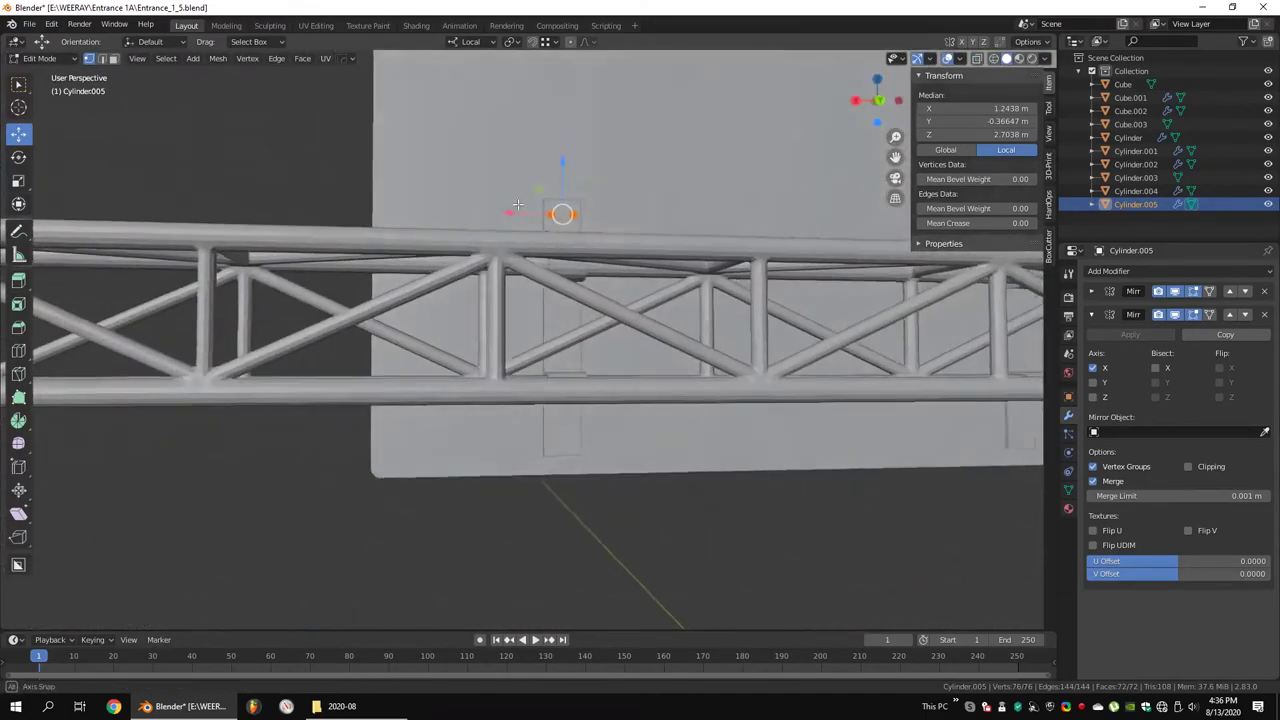
pyautogui.hotkey('shift', 'd')
pyautogui.press('Escape')
pyautogui.click(578, 409)
pyautogui.moveTo(580, 410); pyautogui.dragTo(604, 421, button='middle')
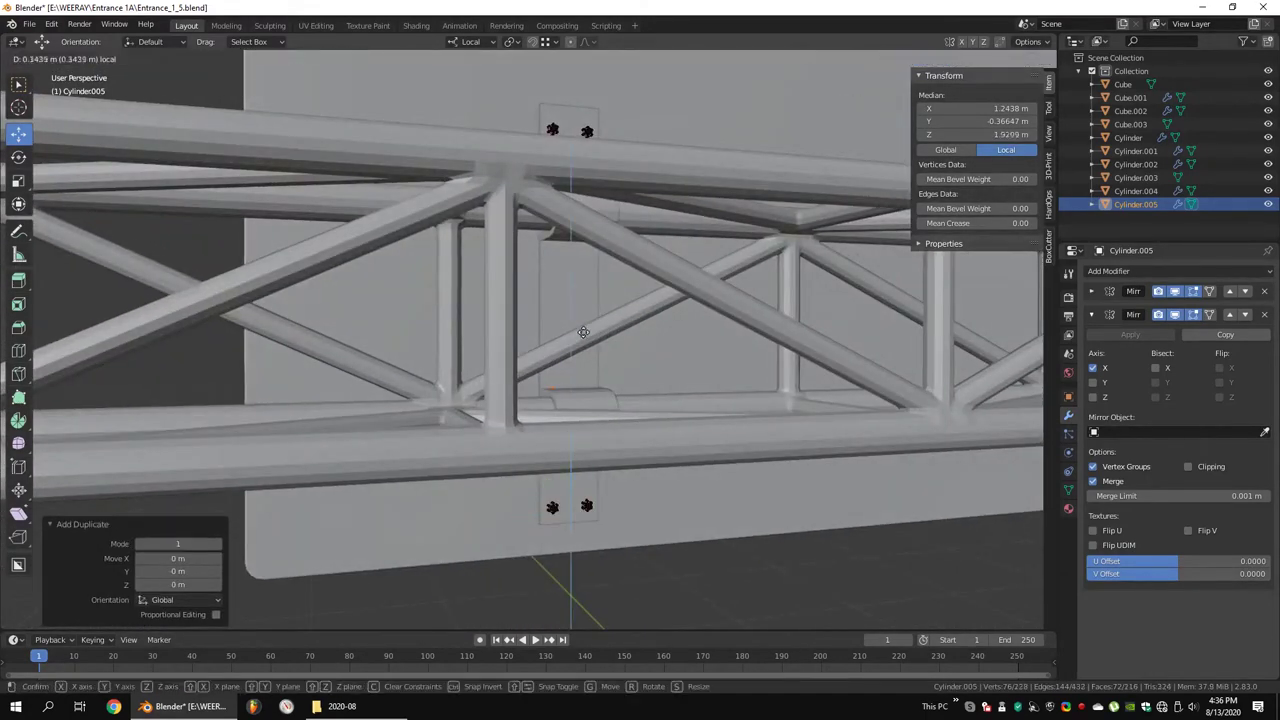
pyautogui.click(577, 251)
pyautogui.press('KP_1')
pyautogui.hotkey('shift', 'z')
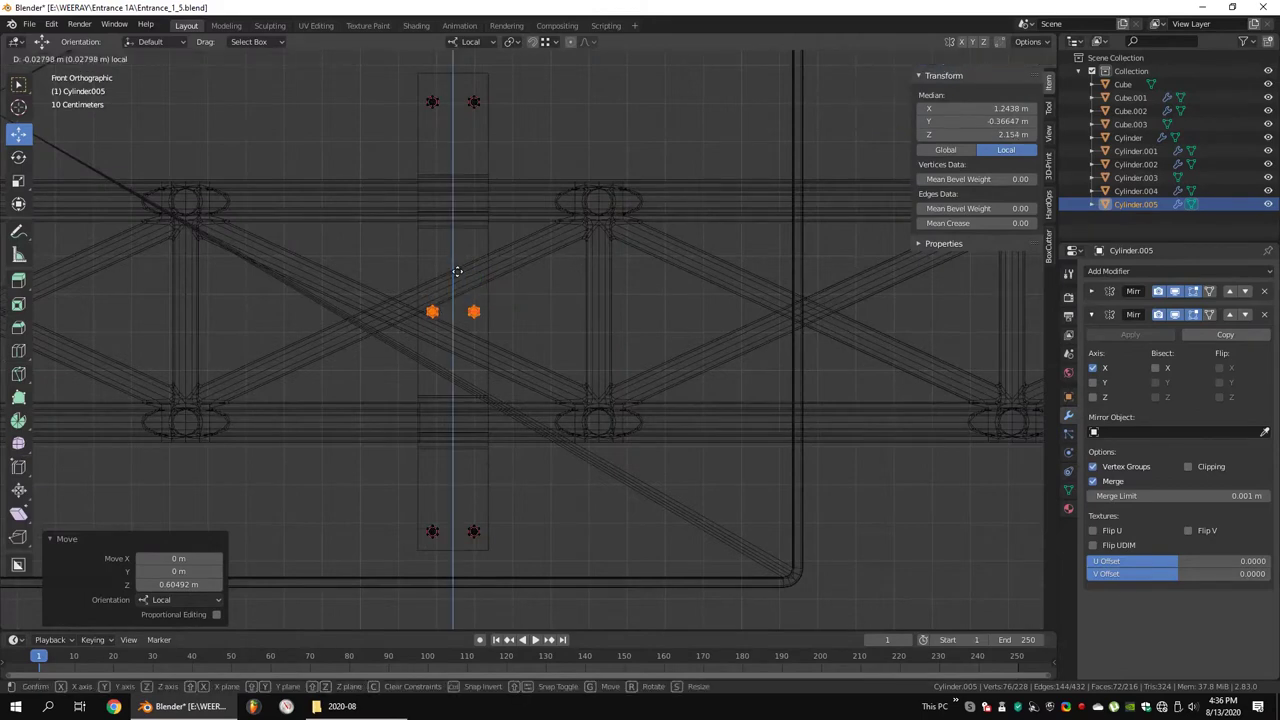
# Return to Object Mode, review the gate in front wireframe view, and select the truss tower
pyautogui.press('Tab')
pyautogui.moveTo(528, 397)
pyautogui.mouseDown(button='middle')
pyautogui.moveTo(408, 151)
pyautogui.moveTo(719, 260)
pyautogui.moveTo(476, 353)
pyautogui.moveTo(616, 238)
pyautogui.moveTo(717, 285)
pyautogui.moveTo(750, 283)
pyautogui.mouseUp(button='middle')
pyautogui.hotkey('shift', 'z')
pyautogui.scroll(-3, 717, 285)
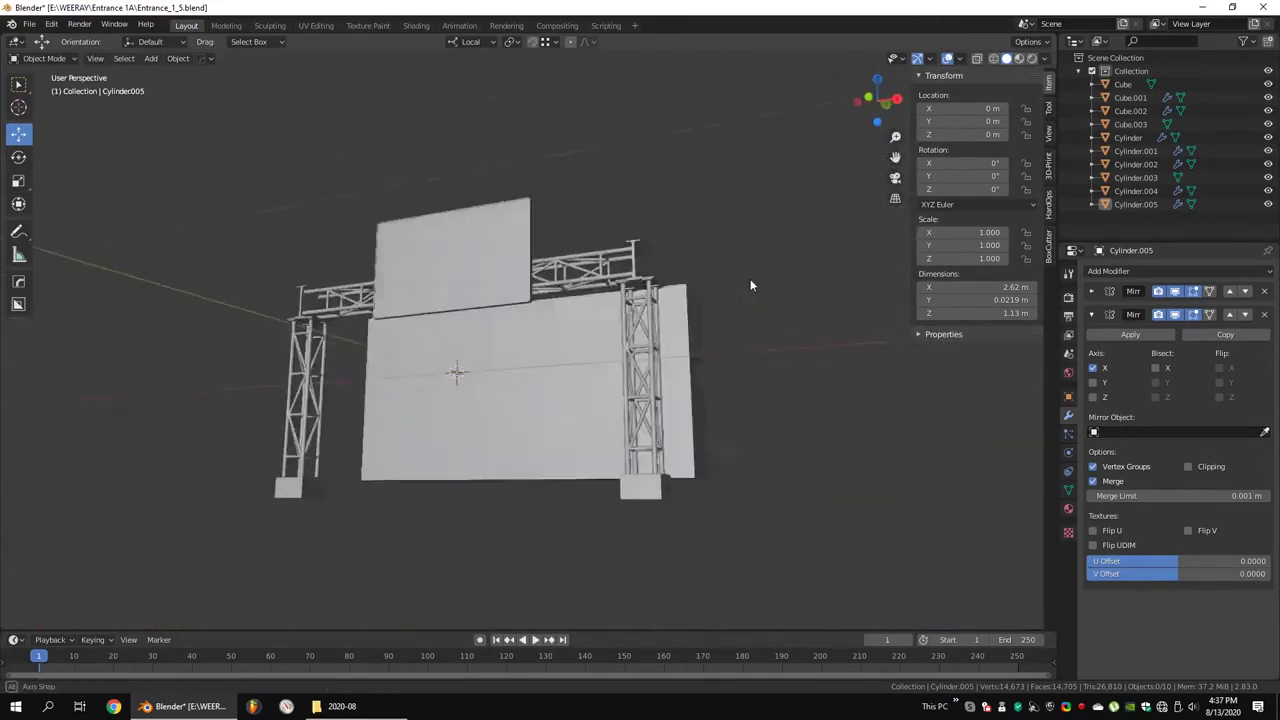
pyautogui.press('KP_1')
pyautogui.hotkey('shift', 'z')
pyautogui.click(655, 480)
pyautogui.scroll(3, 679, 333)
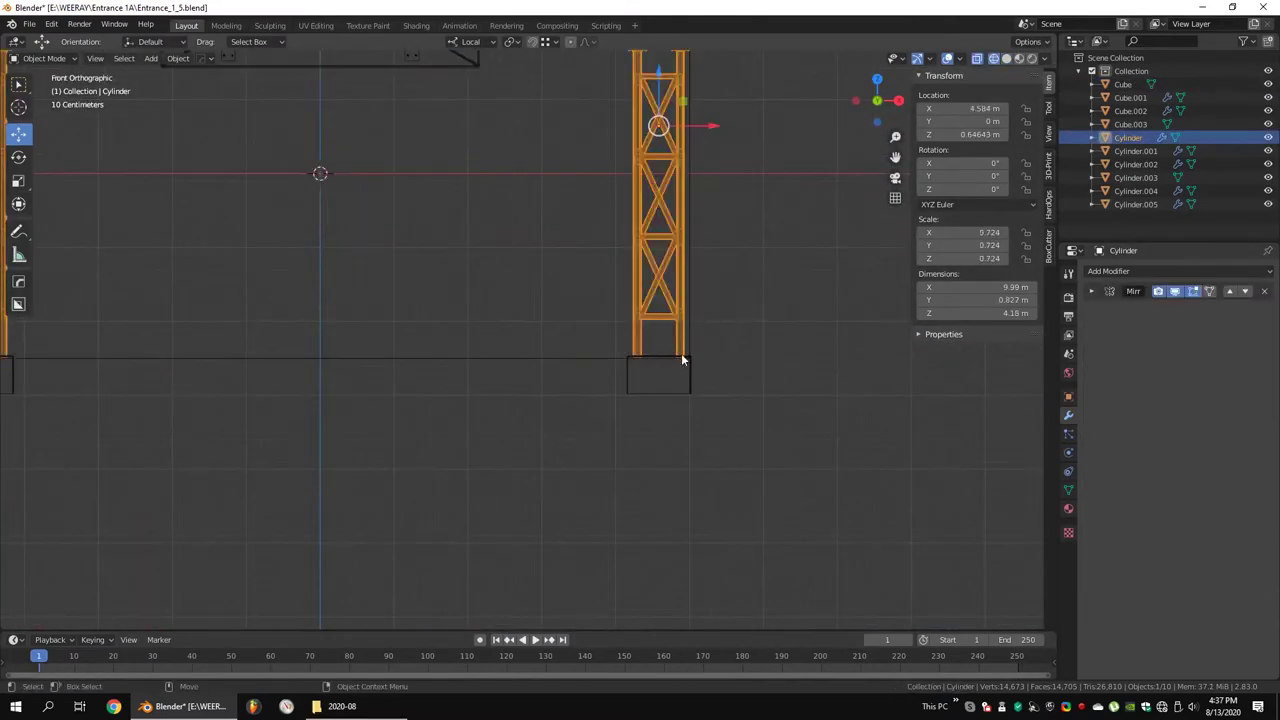
# Inspect the base block Cube.002 in Edit Mode by selecting its connected part
pyautogui.click(683, 360)
pyautogui.press('Tab')
pyautogui.scroll(5, 660, 360)
pyautogui.click(812, 334)
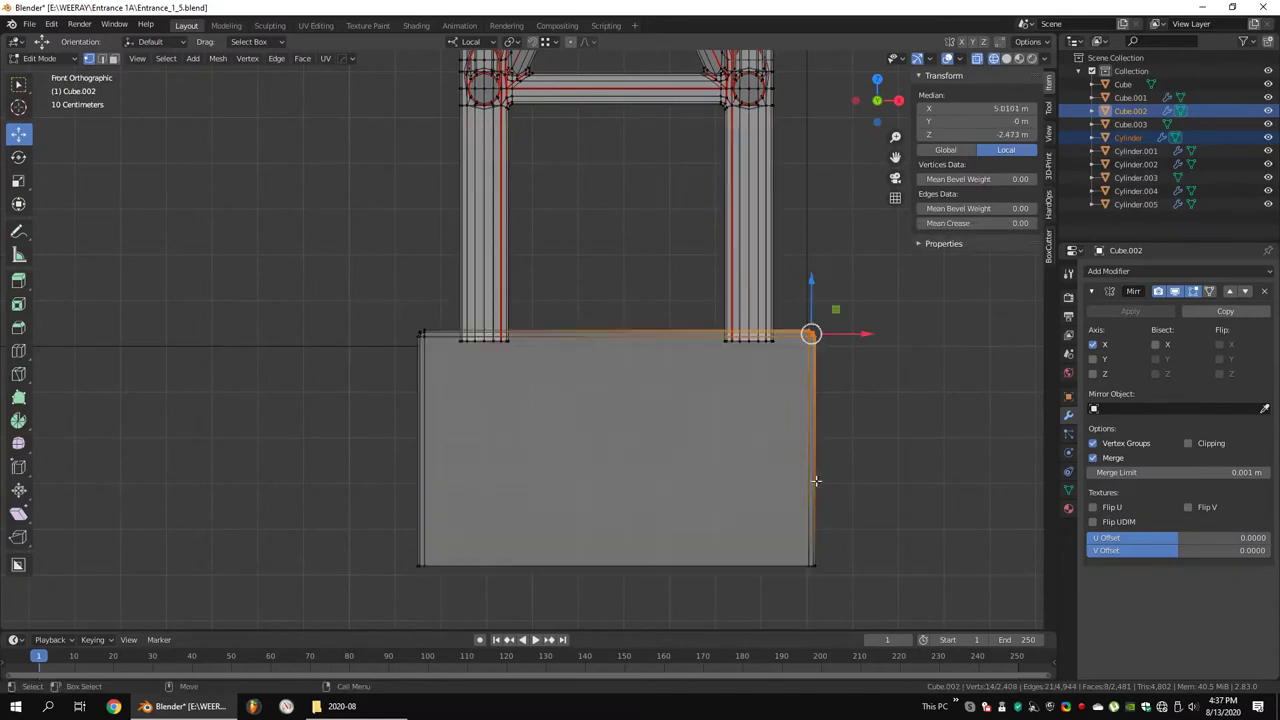
pyautogui.hotkey('ctrl', 'l')
pyautogui.moveTo(744, 391); pyautogui.dragTo(744, 391)
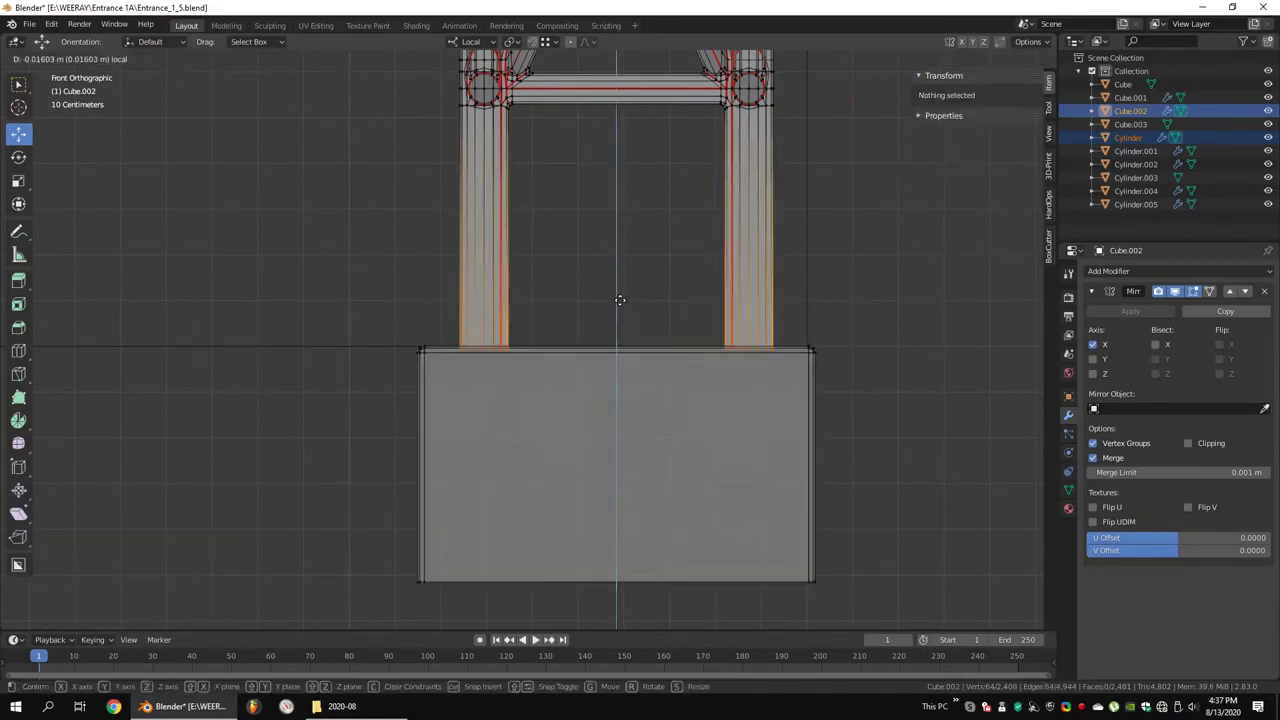
pyautogui.press('Tab')
# Orbit around the whole gate and save Entrance_1_5.blend
pyautogui.scroll(-5, 657, 514)
pyautogui.scroll(3, 634, 237)
pyautogui.scroll(2, 756, 267)
pyautogui.scroll(-4, 674, 352)
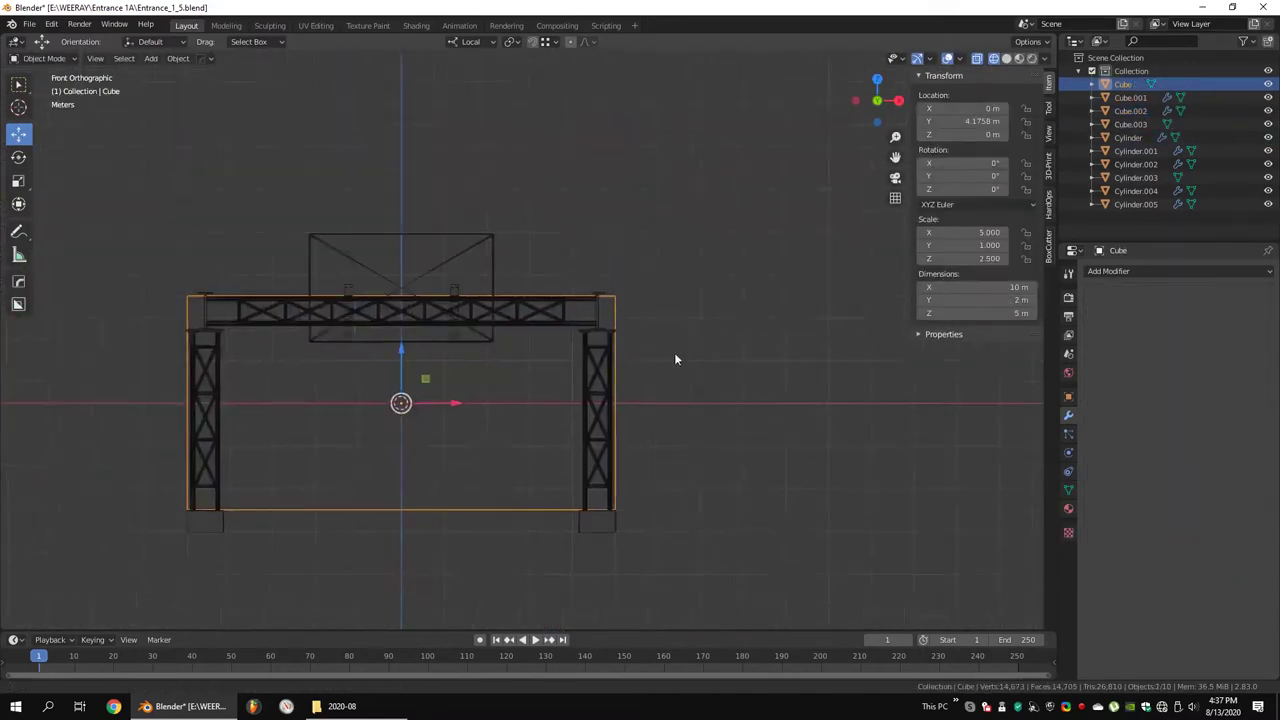
pyautogui.moveTo(674, 352)
pyautogui.mouseDown(button='middle')
pyautogui.moveTo(750, 306)
pyautogui.moveTo(754, 276)
pyautogui.mouseUp(button='middle')
pyautogui.scroll(-3, 754, 276)
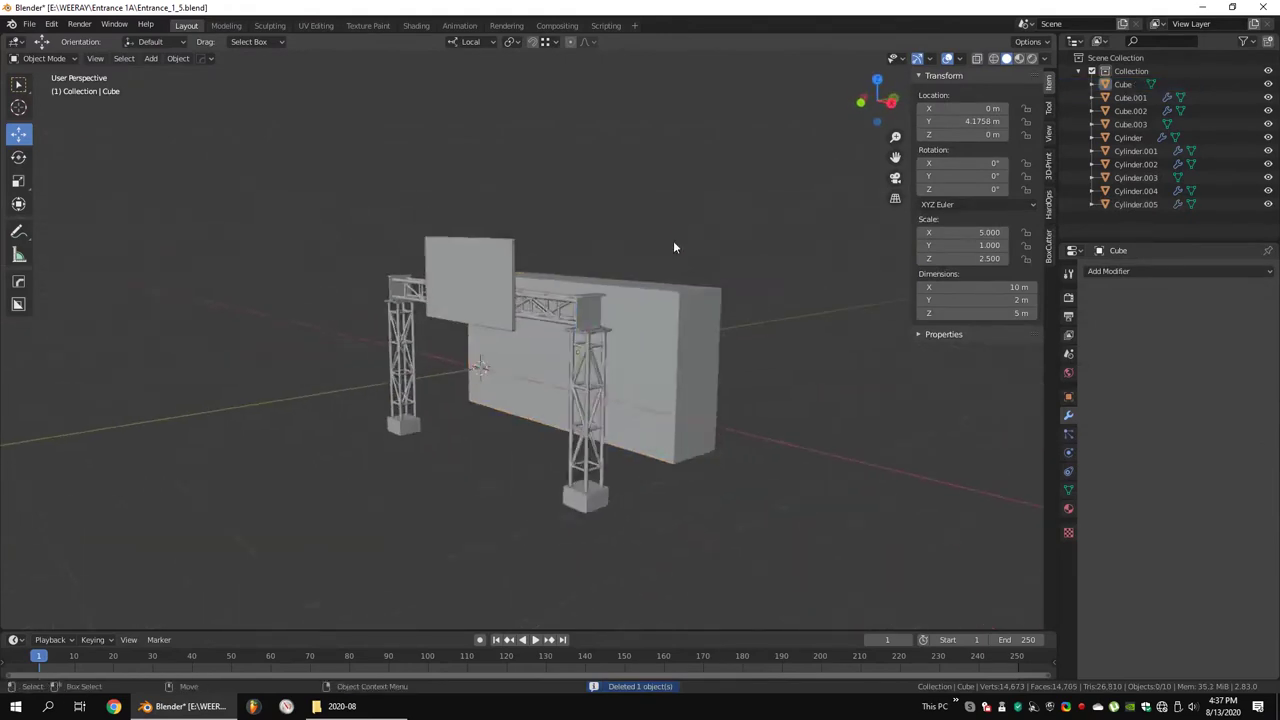
pyautogui.moveTo(673, 240)
pyautogui.mouseDown(button='middle')
pyautogui.moveTo(467, 287)
pyautogui.moveTo(632, 292)
pyautogui.mouseUp(button='middle')
pyautogui.scroll(4, 632, 292)
pyautogui.hotkey('alt', 'a')
pyautogui.hotkey('ctrl', 's')
# Select the sign board Cube.003 and save the file again
pyautogui.scroll(5, 634, 297)
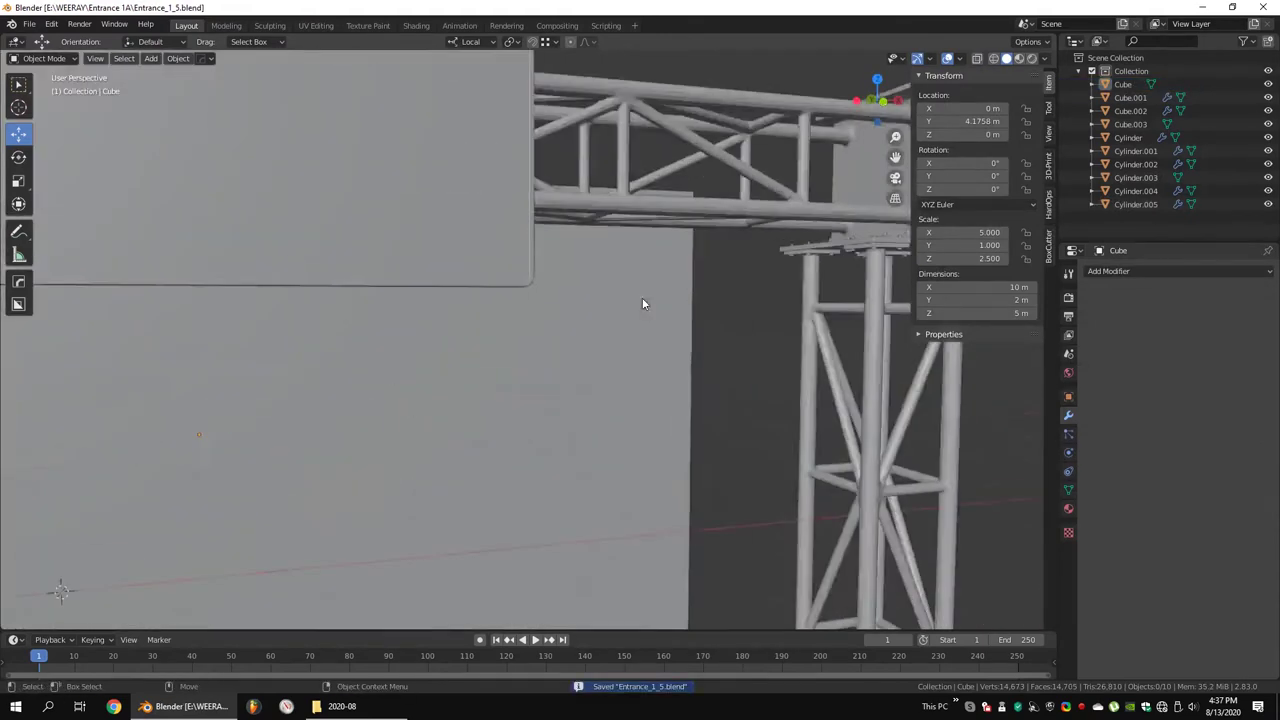
pyautogui.scroll(3, 566, 326)
pyautogui.moveTo(566, 326)
pyautogui.mouseDown(button='middle')
pyautogui.moveTo(514, 349)
pyautogui.moveTo(520, 334)
pyautogui.moveTo(600, 352)
pyautogui.moveTo(649, 325)
pyautogui.mouseUp(button='middle')
pyautogui.click(520, 346)
pyautogui.scroll(-5, 520, 346)
pyautogui.scroll(-5, 649, 325)
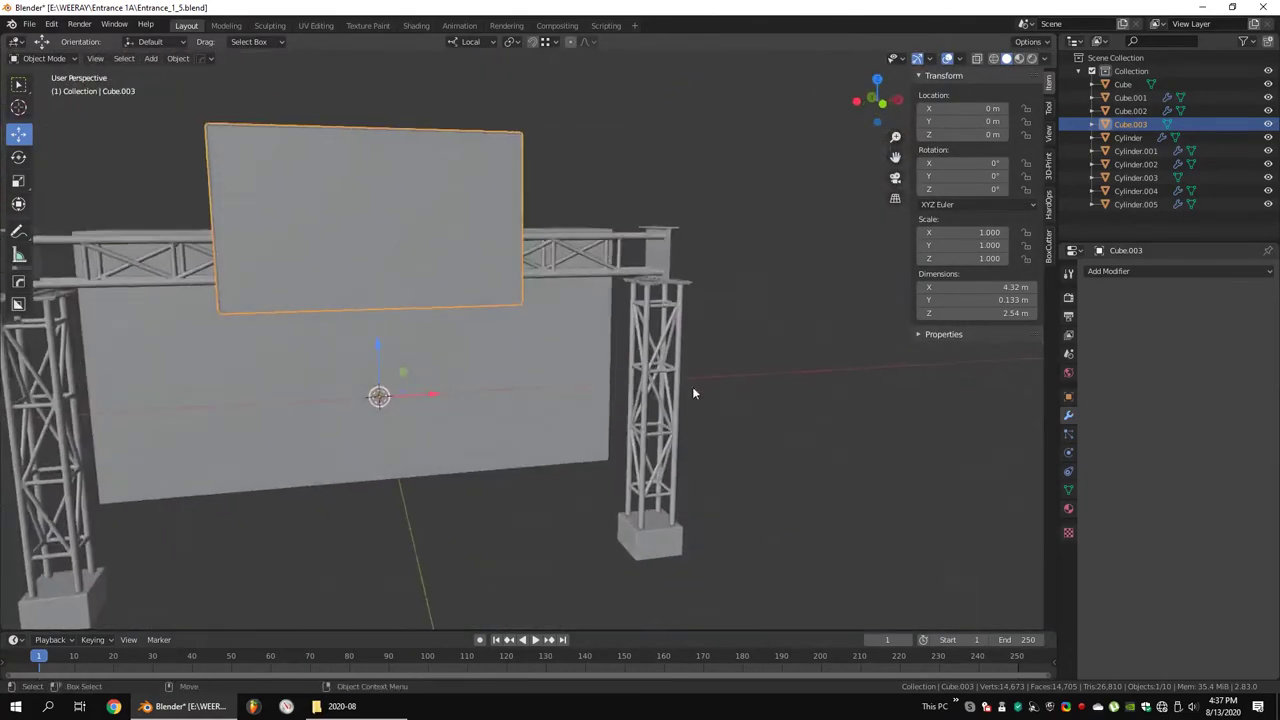
pyautogui.scroll(-2, 692, 386)
pyautogui.hotkey('ctrl', 's')
# Save the scene as the new version Entrance_1_6.blend and select the top truss beam
pyautogui.click(29, 24)
pyautogui.click(70, 122)
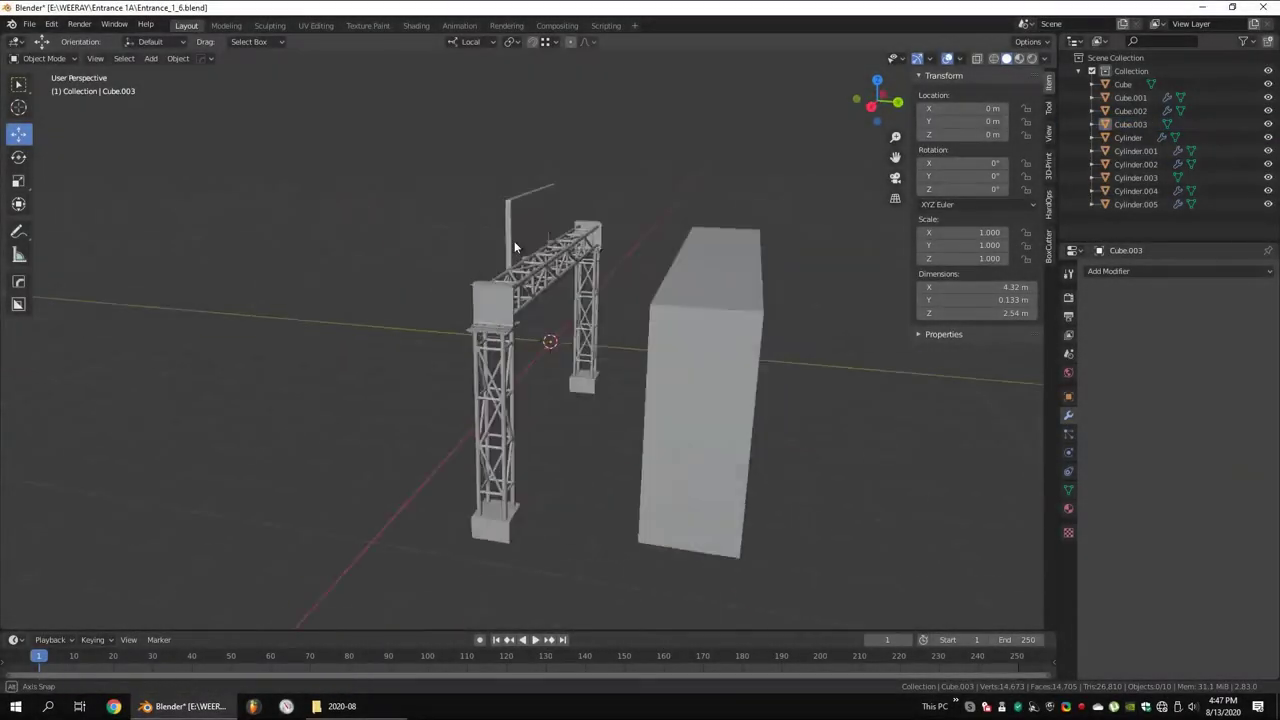
pyautogui.moveTo(514, 241); pyautogui.dragTo(600, 270, button='middle')
pyautogui.scroll(4, 600, 270)
pyautogui.moveTo(600, 270); pyautogui.dragTo(685, 300, button='middle')
pyautogui.scroll(-3, 685, 300)
pyautogui.click(685, 300)
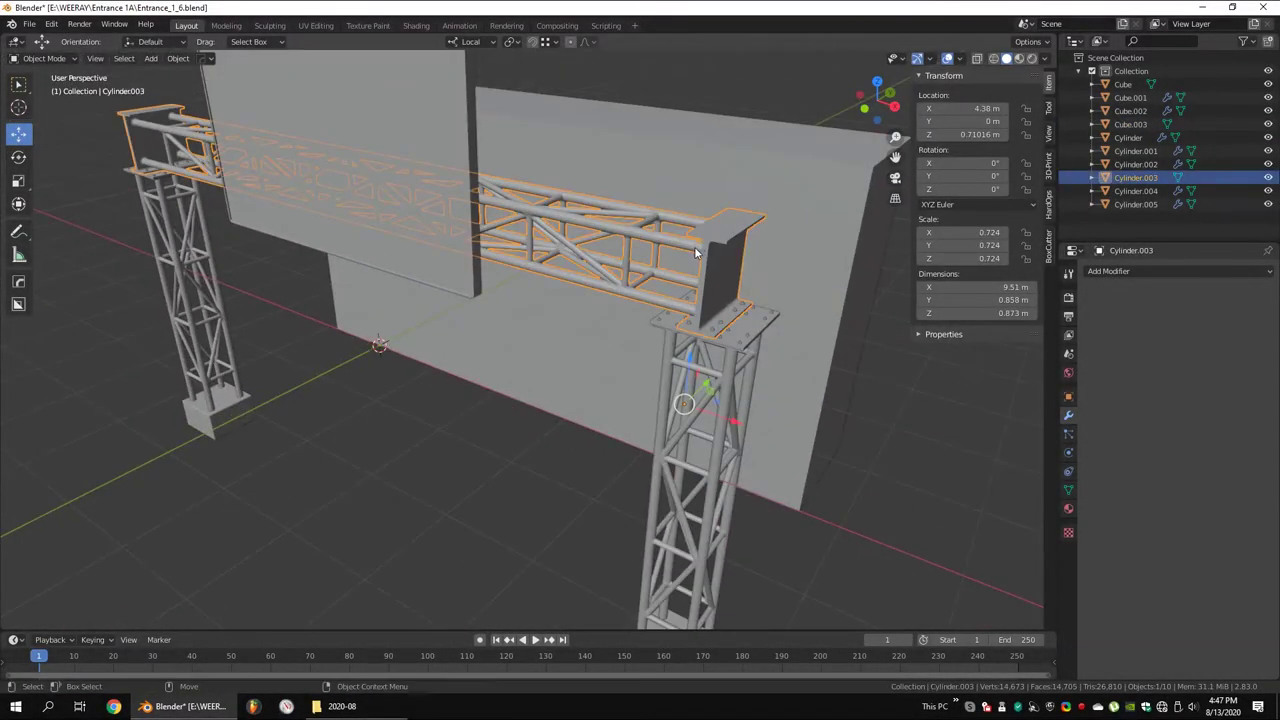
# Select Cylinder.005 and inspect its full bracket mesh in Edit Mode
pyautogui.press('KP_Divide')
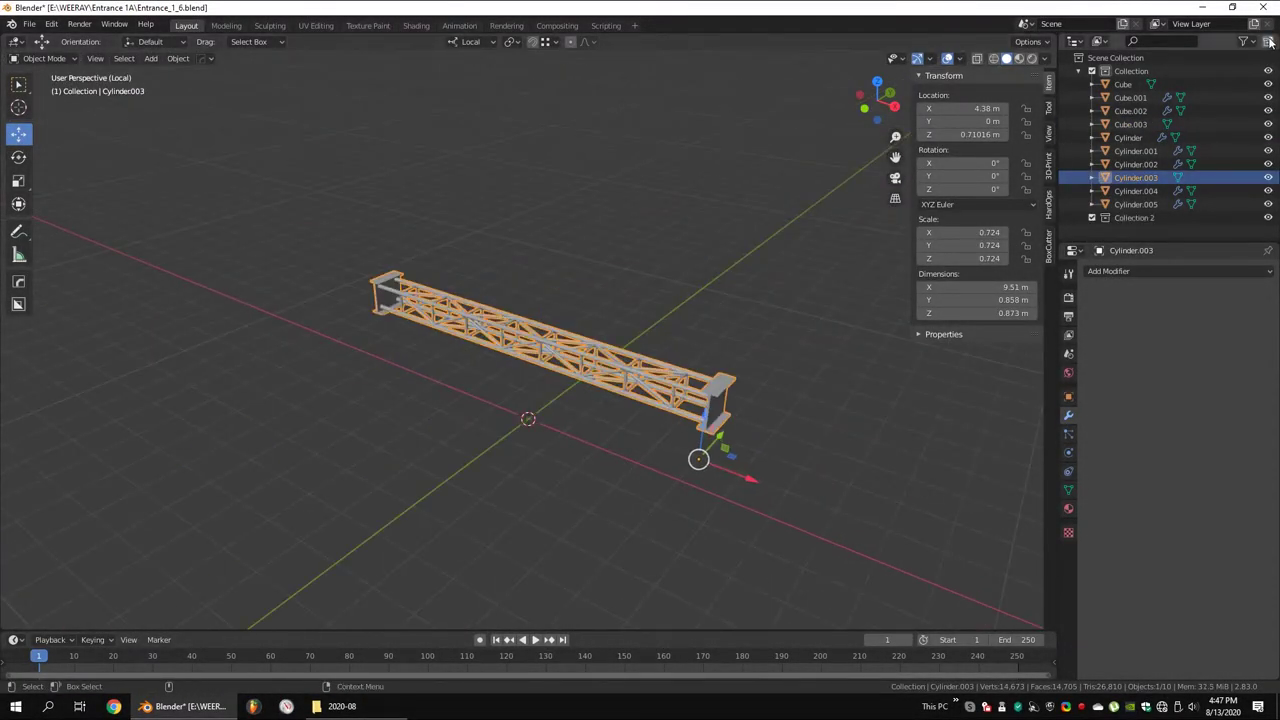
pyautogui.click(1192, 204)
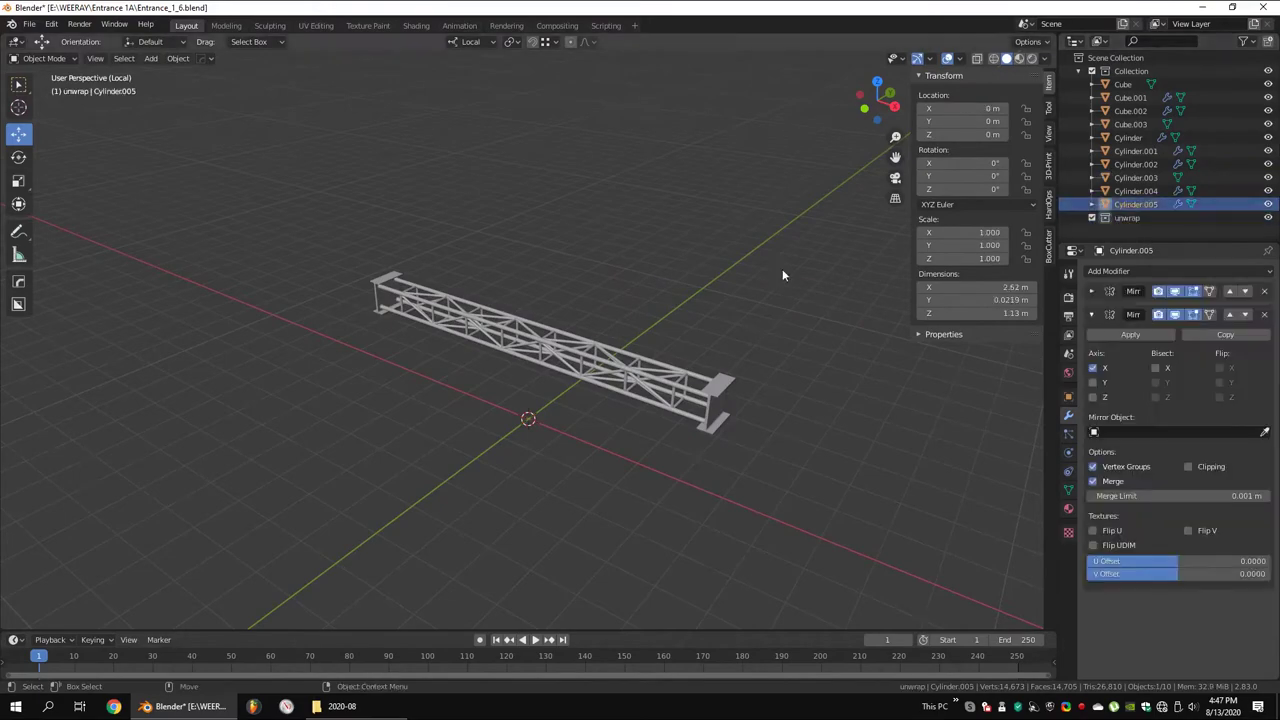
pyautogui.press('KP_Divide')
pyautogui.press('Tab')
pyautogui.scroll(-3, 708, 215)
pyautogui.press('a')
pyautogui.press('KP_Decimal')
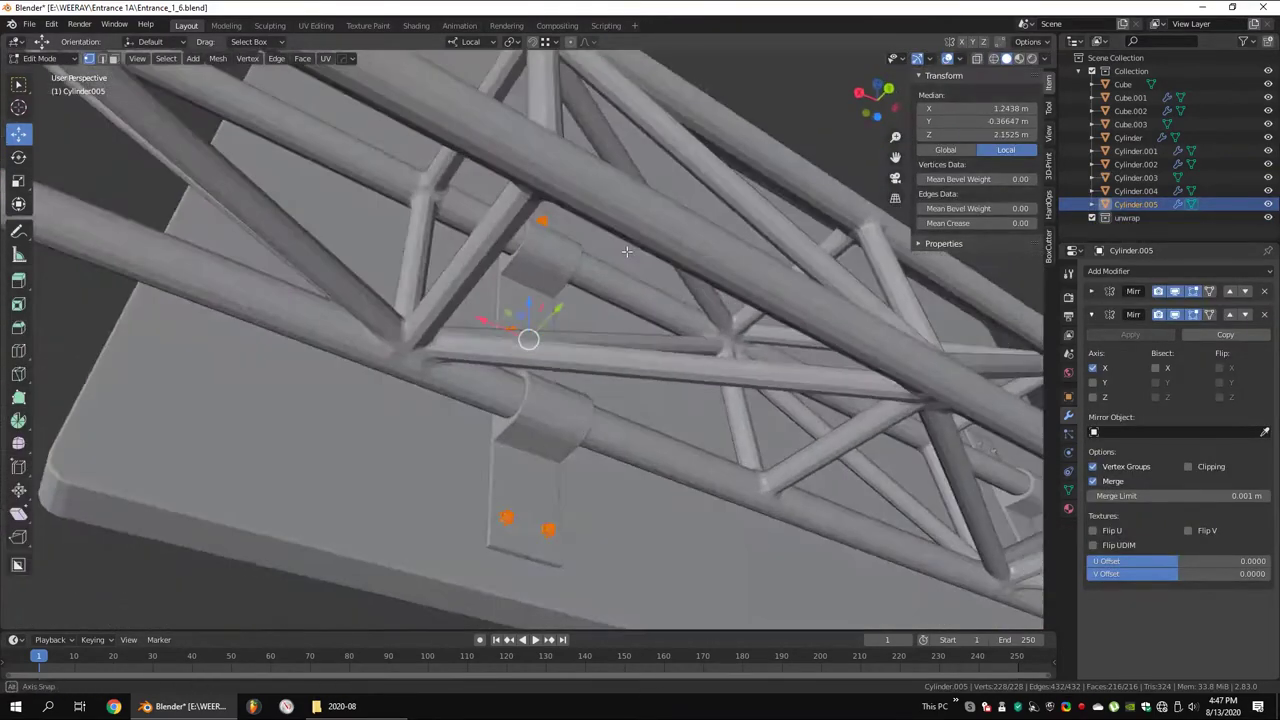
pyautogui.moveTo(700, 330)
pyautogui.mouseDown(button='middle')
pyautogui.moveTo(622, 384)
pyautogui.moveTo(825, 191)
pyautogui.mouseUp(button='middle')
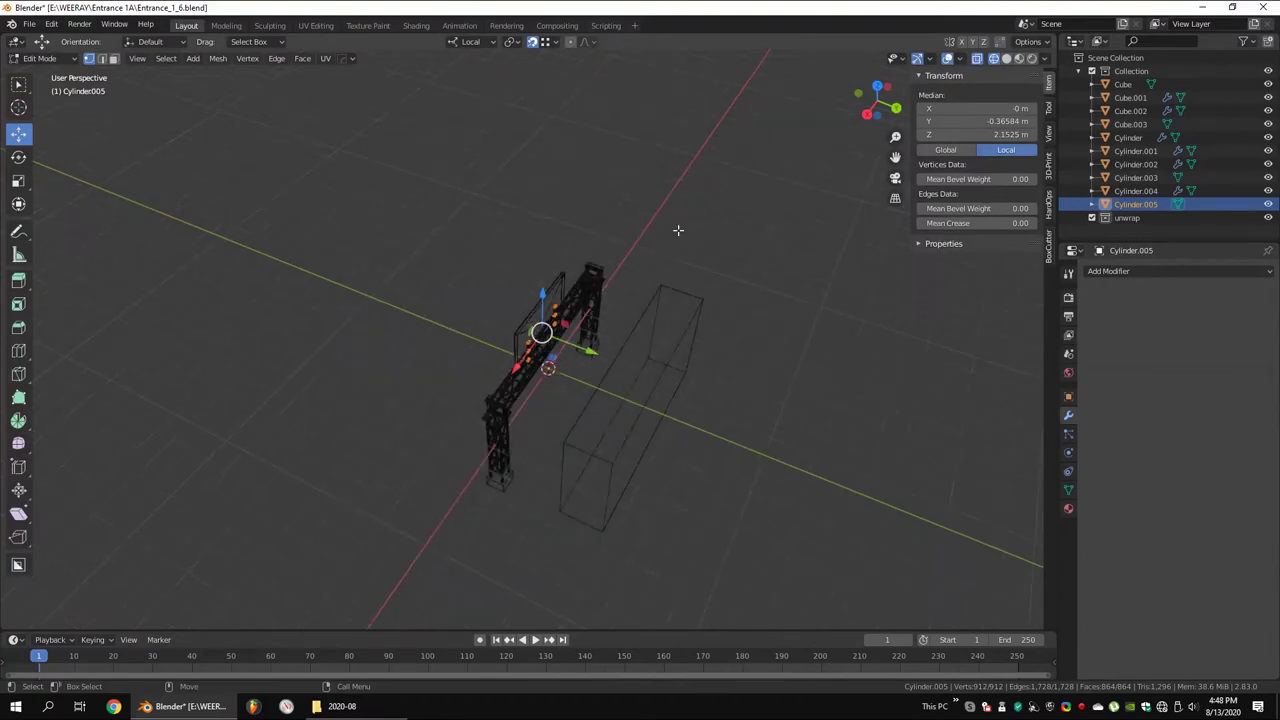
pyautogui.scroll(5, 640, 280)
pyautogui.scroll(5, 620, 285)
pyautogui.press('Tab')
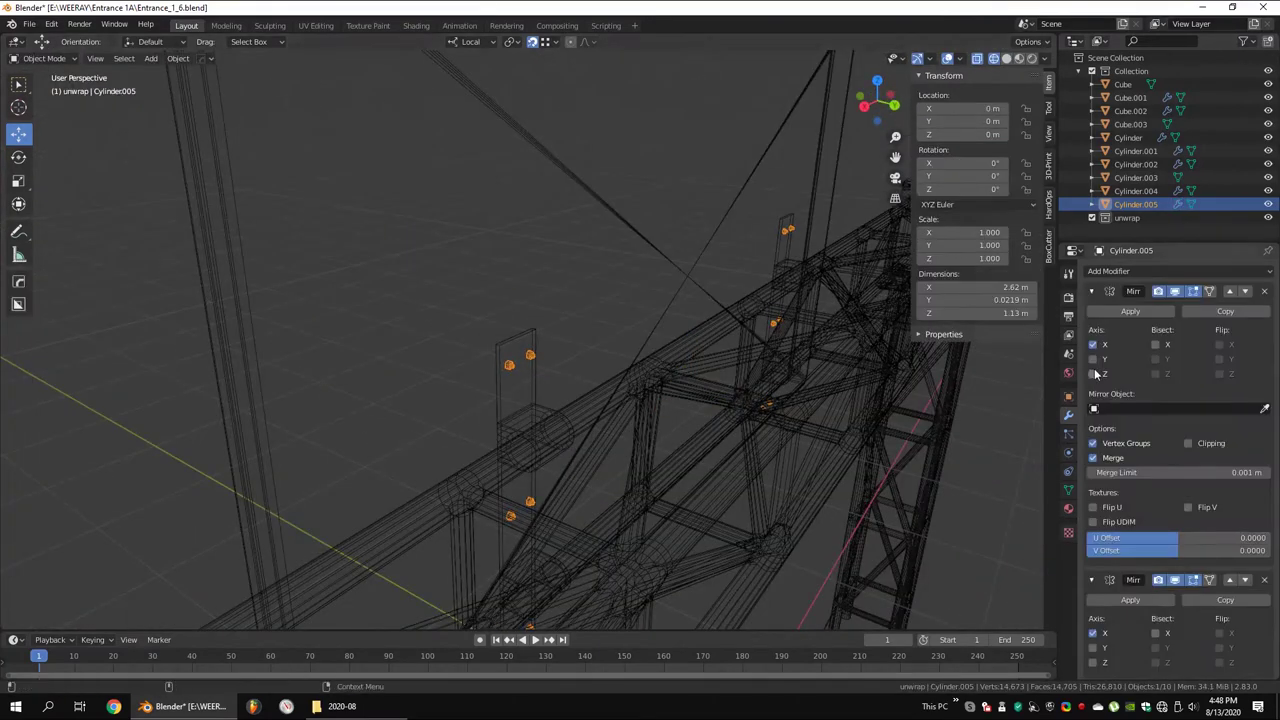
# Apply the Mirror modifier on Cylinder.005 from its modifier panel
pyautogui.scroll(-8, 639, 280)
pyautogui.scroll(5, 729, 296)
pyautogui.click(1091, 291)
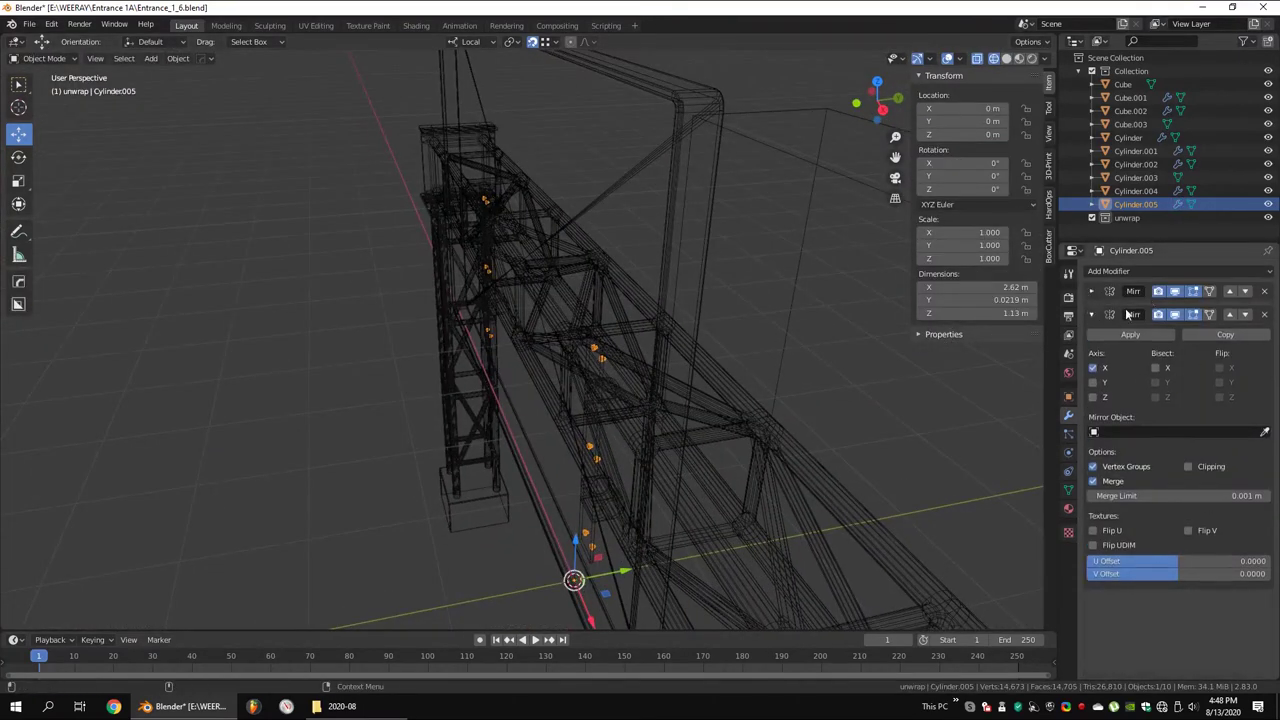
pyautogui.click(1091, 314)
pyautogui.press('Tab')
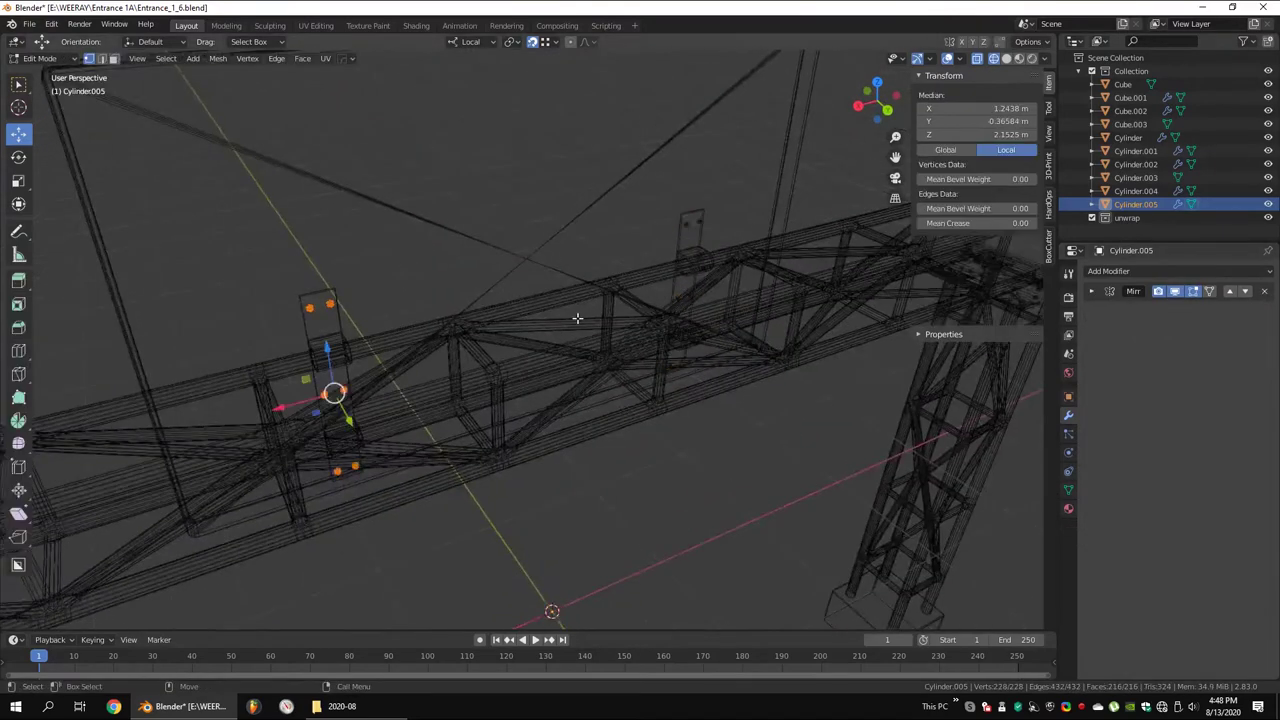
pyautogui.click(1094, 291)
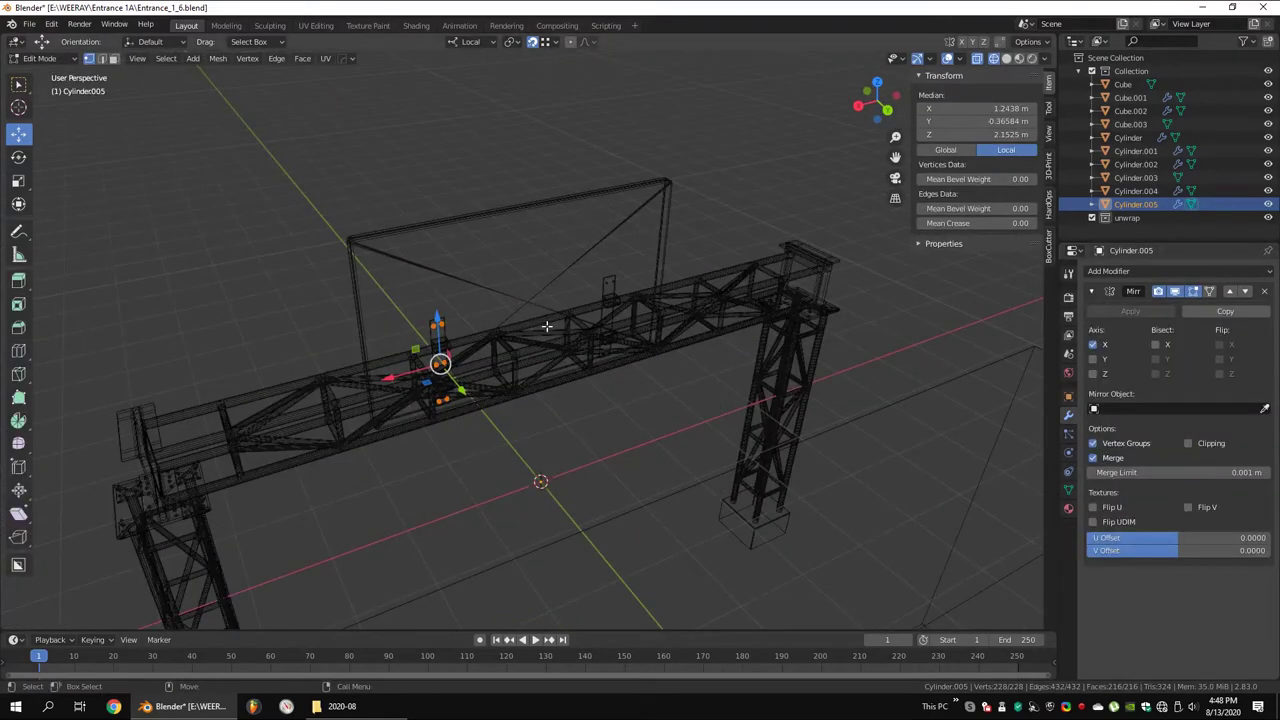
pyautogui.press('Tab')
pyautogui.click(1129, 311)
# Switch to the UV Editing workspace to show Cylinder.005's UV layout
pyautogui.scroll(-5, 600, 350)
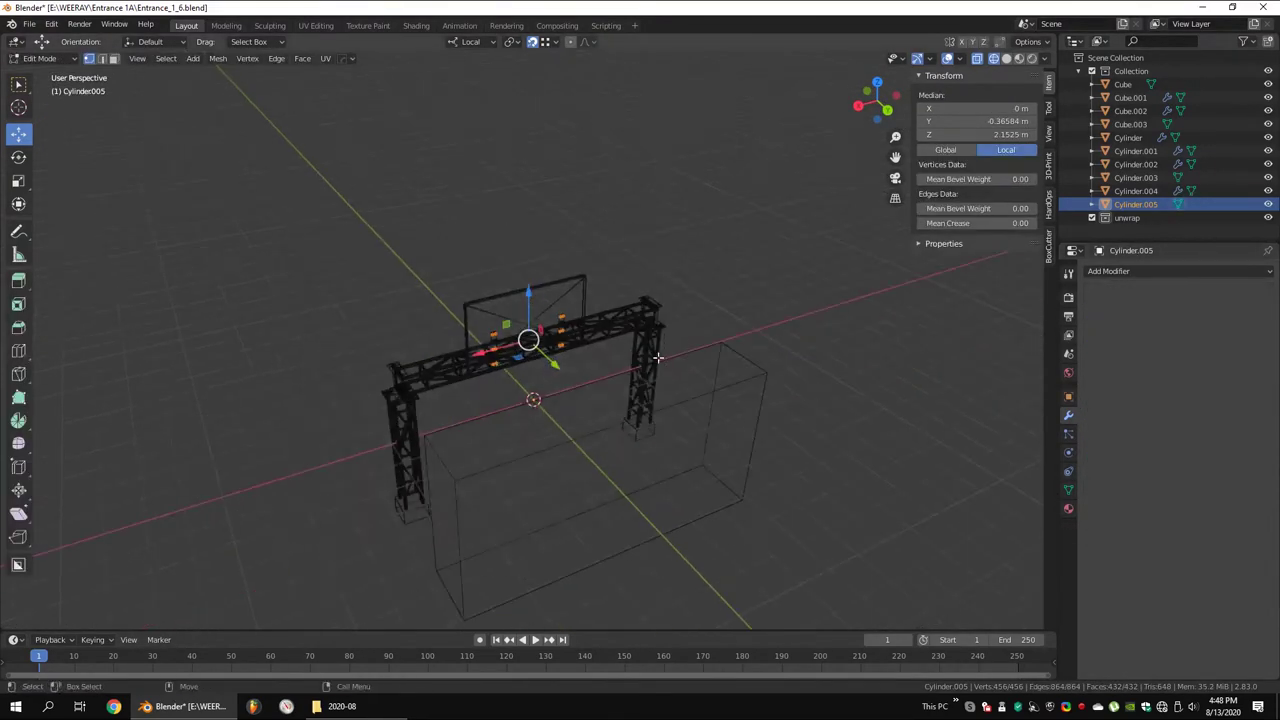
pyautogui.click(315, 25)
pyautogui.moveTo(700, 320); pyautogui.dragTo(763, 250, button='middle')
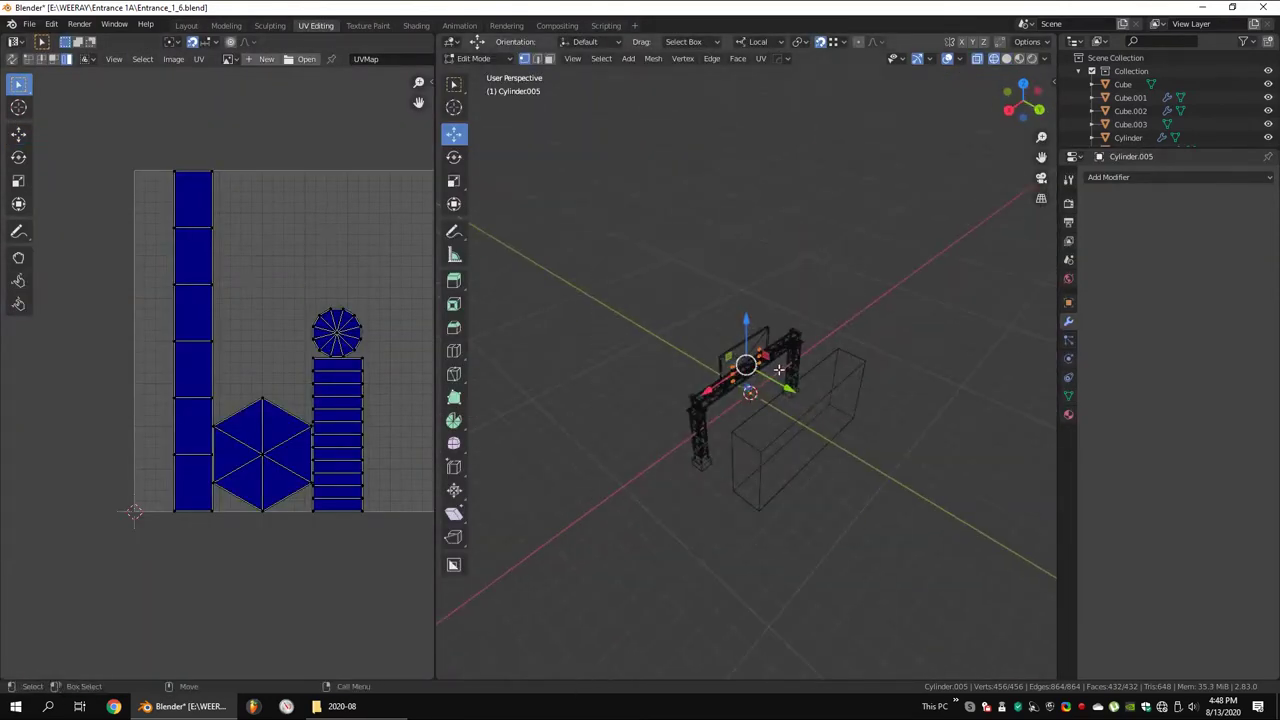
# Isolate the Cylinder.004 bracket and enter Edit Mode on its mesh
pyautogui.press('u')
pyautogui.press('Tab')
pyautogui.moveTo(1159, 146); pyautogui.dragTo(1150, 310)
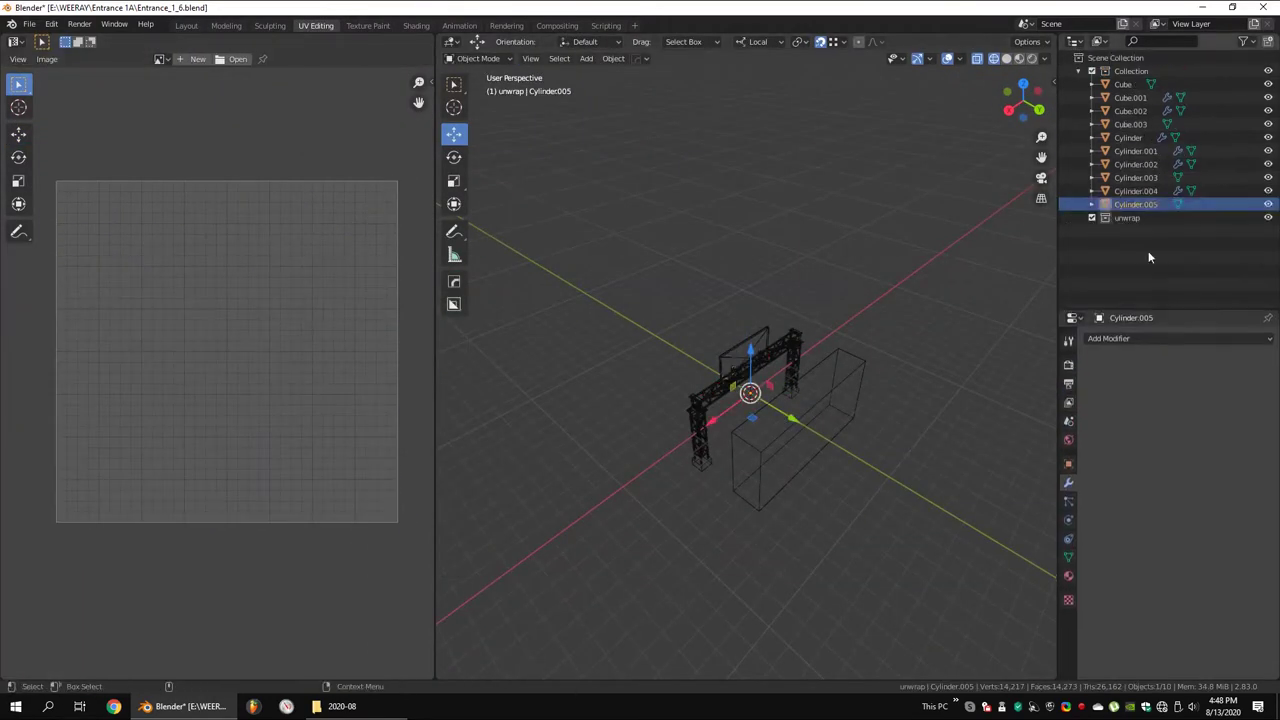
pyautogui.click(1127, 196)
pyautogui.press('KP_Divide')
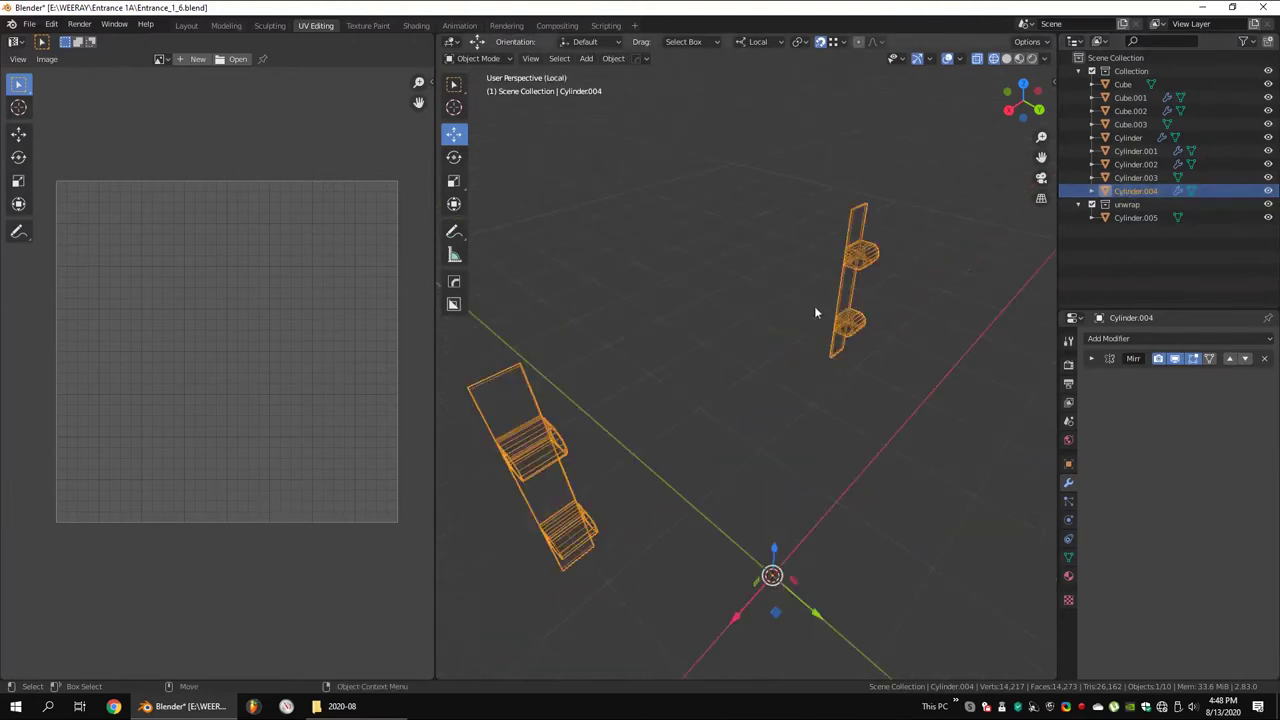
pyautogui.press('Tab')
pyautogui.scroll(4, 726, 383)
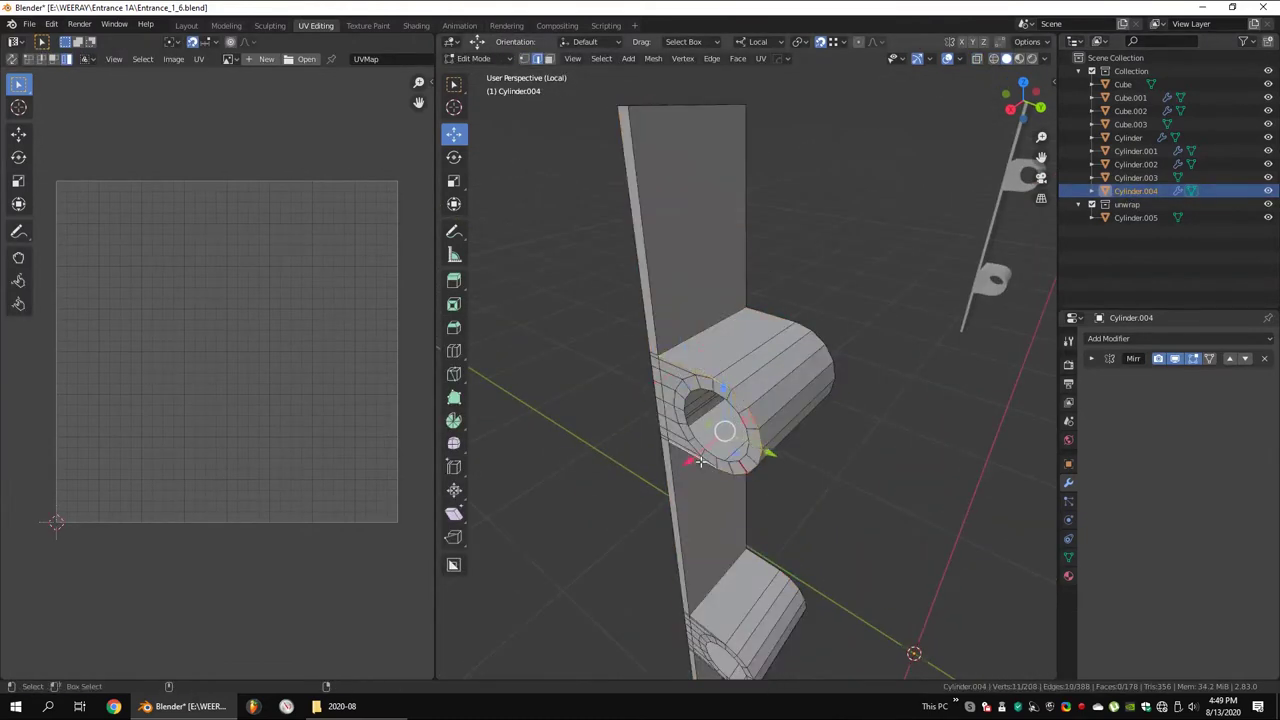
# Mark the bracket collar's edge loop as a UV seam
pyautogui.moveTo(701, 462)
pyautogui.mouseDown(button='middle')
pyautogui.moveTo(609, 320)
pyautogui.moveTo(833, 395)
pyautogui.mouseUp(button='middle')
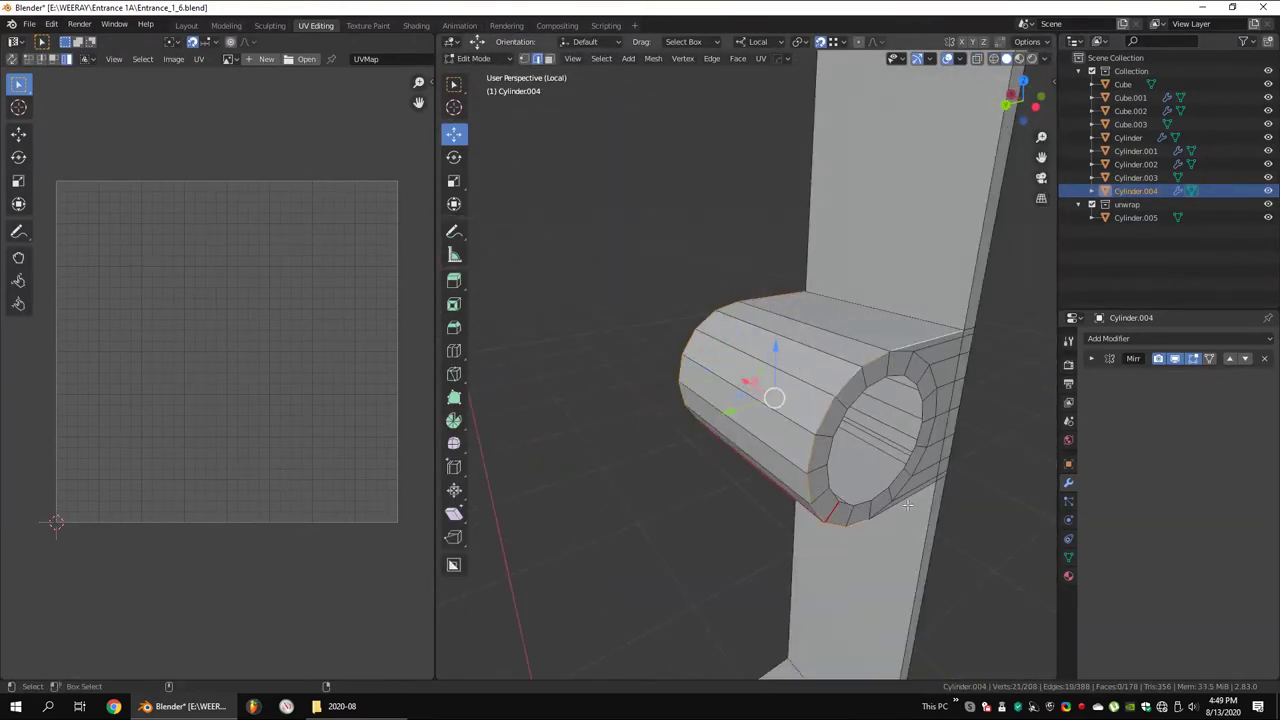
pyautogui.scroll(-5, 907, 505)
pyautogui.scroll(5, 820, 471)
pyautogui.moveTo(820, 471)
pyautogui.mouseDown(button='middle')
pyautogui.moveTo(663, 77)
pyautogui.moveTo(783, 397)
pyautogui.moveTo(827, 258)
pyautogui.moveTo(773, 394)
pyautogui.mouseUp(button='middle')
pyautogui.moveTo(844, 279); pyautogui.dragTo(684, 293, button='middle')
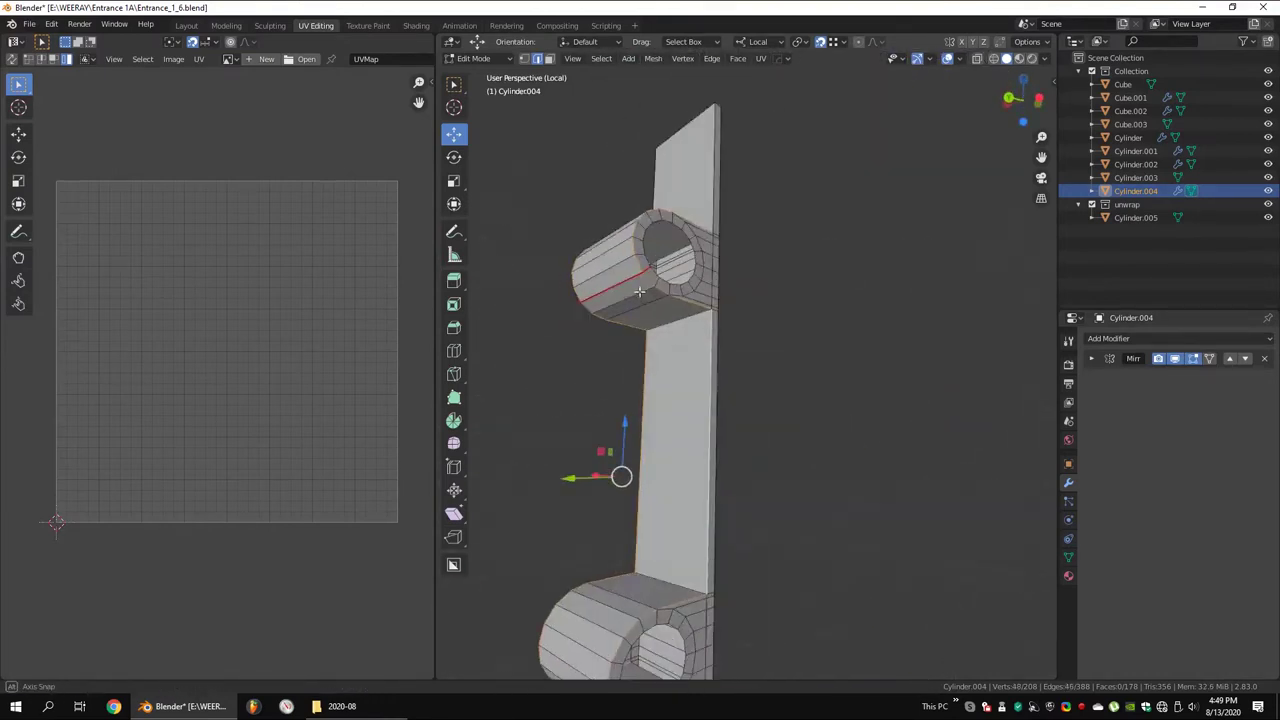
pyautogui.rightClick(860, 300)
pyautogui.click(871, 314)
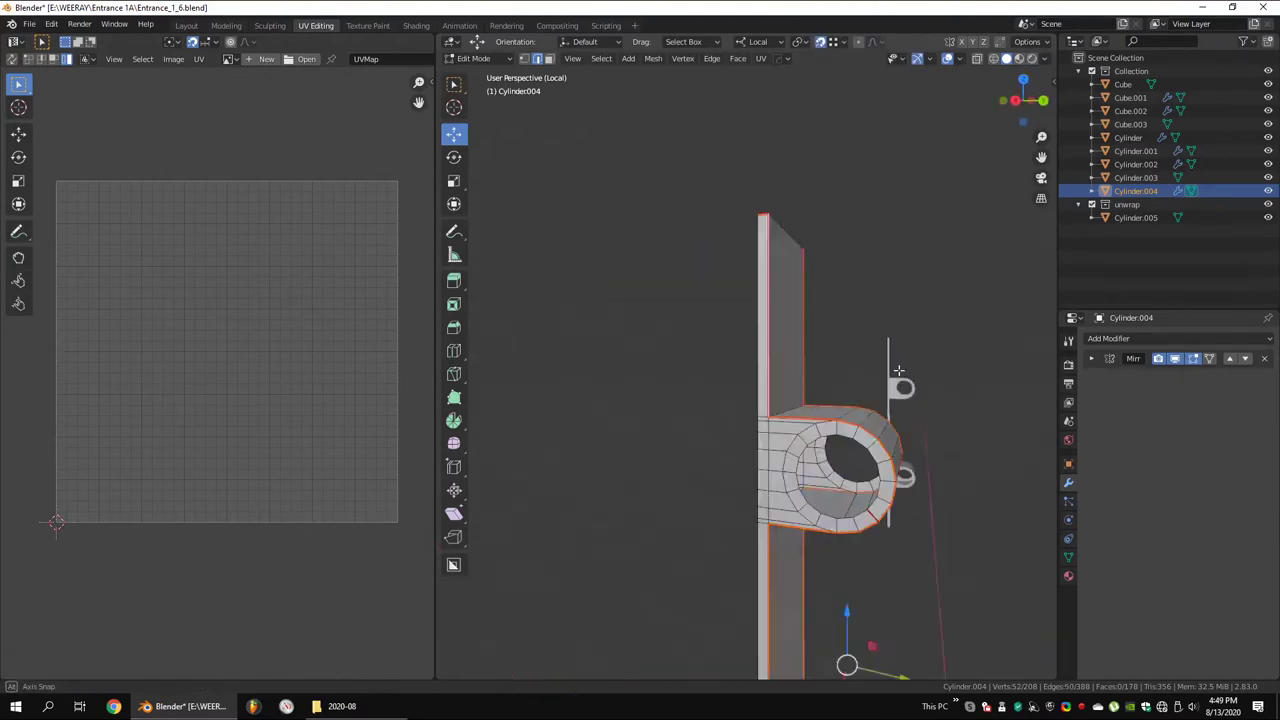
pyautogui.moveTo(871, 314); pyautogui.dragTo(764, 350, button='middle')
pyautogui.moveTo(729, 390)
pyautogui.mouseDown(button='middle')
pyautogui.moveTo(743, 257)
pyautogui.moveTo(662, 175)
pyautogui.mouseUp(button='middle')
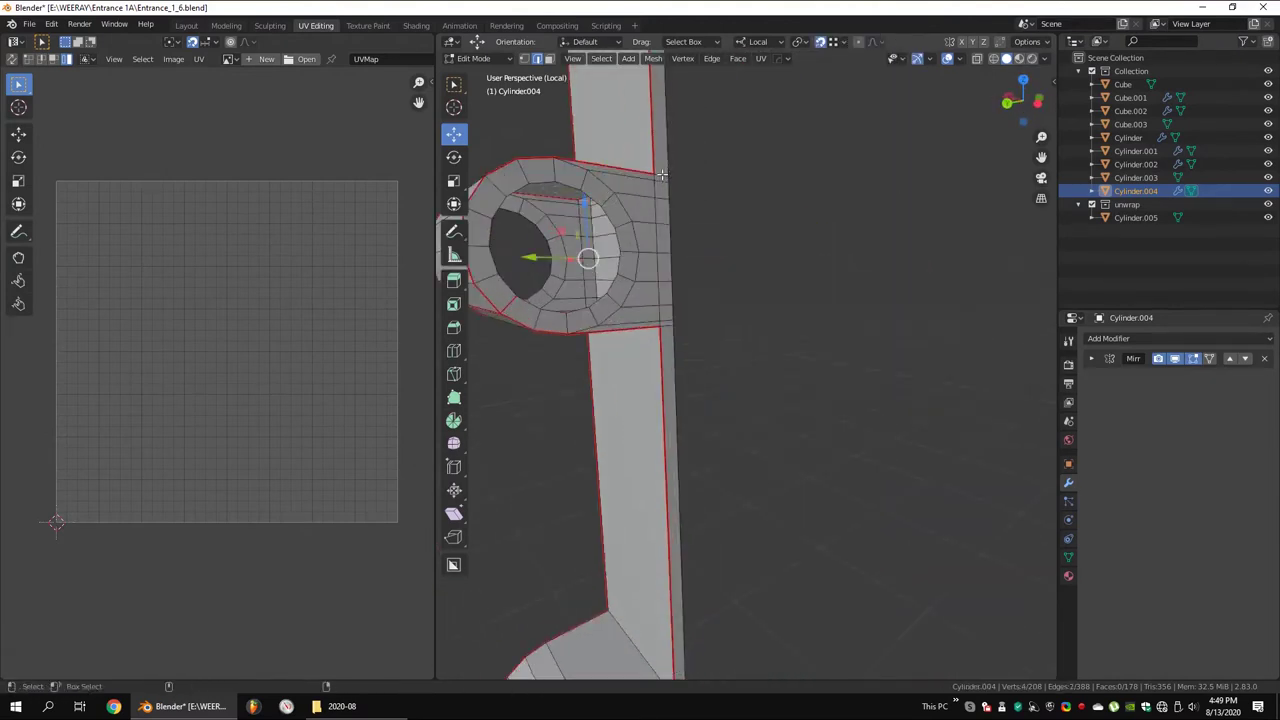
pyautogui.moveTo(752, 485)
pyautogui.mouseDown(button='middle')
pyautogui.moveTo(749, 354)
pyautogui.moveTo(633, 322)
pyautogui.mouseUp(button='middle')
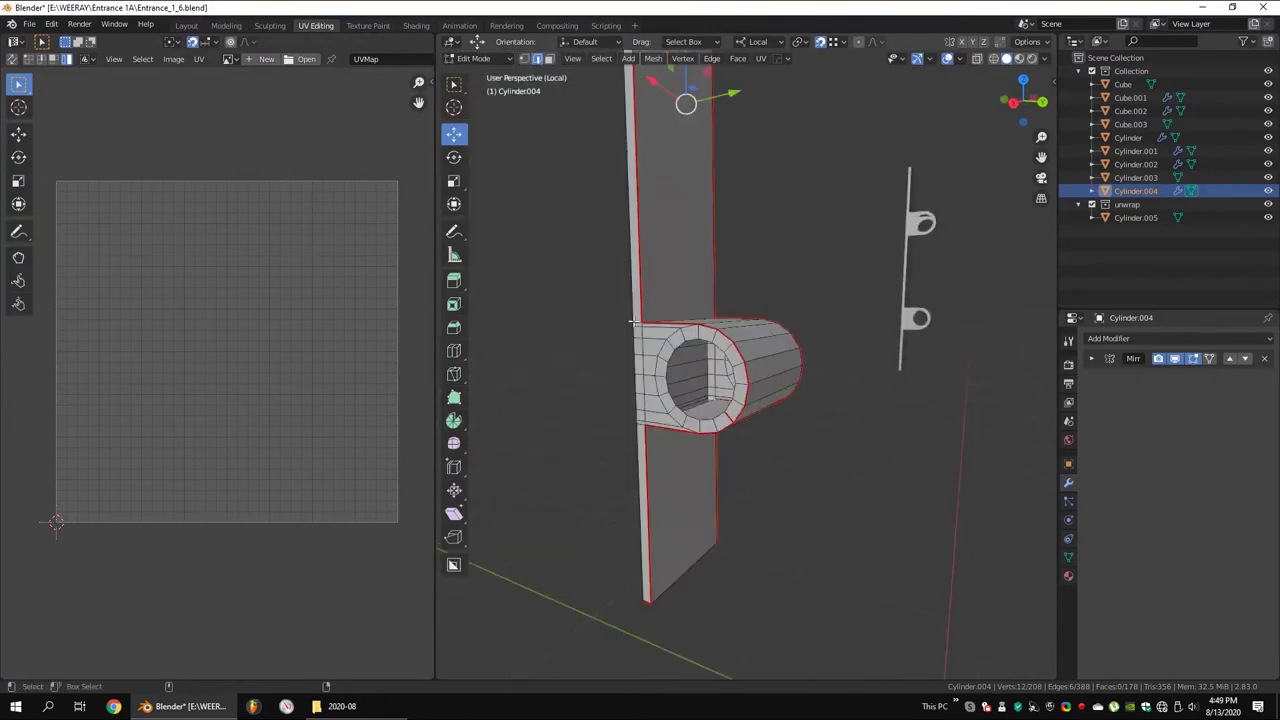
pyautogui.rightClick(785, 289)
pyautogui.click(803, 289)
pyautogui.moveTo(803, 289)
pyautogui.mouseDown(button='middle')
pyautogui.moveTo(797, 249)
pyautogui.moveTo(726, 294)
pyautogui.moveTo(790, 231)
pyautogui.moveTo(851, 300)
pyautogui.mouseUp(button='middle')
pyautogui.scroll(-5, 851, 300)
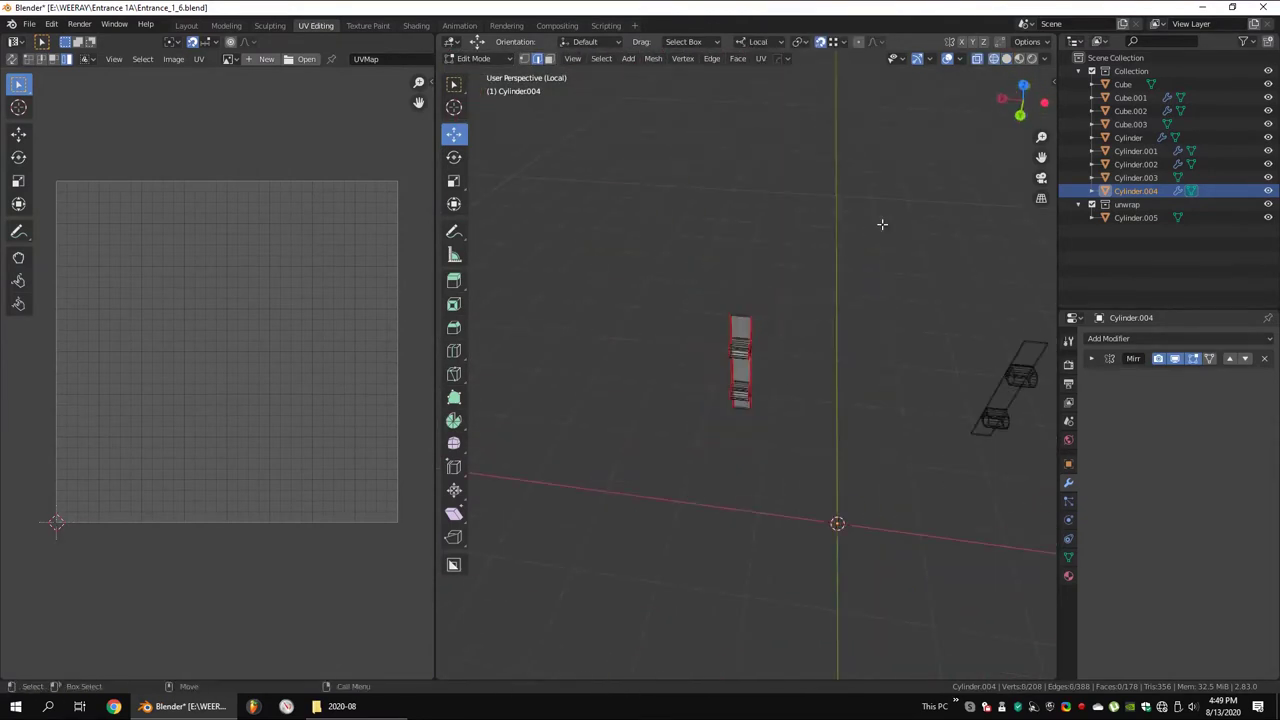
# Unwrap the whole bracket mesh and inspect a single face's island
pyautogui.press('a')
pyautogui.press('u')
pyautogui.click(753, 330)
pyautogui.scroll(5, 753, 330)
pyautogui.moveTo(753, 330)
pyautogui.mouseDown(button='middle')
pyautogui.moveTo(829, 387)
pyautogui.moveTo(814, 329)
pyautogui.moveTo(834, 449)
pyautogui.mouseUp(button='middle')
pyautogui.click(829, 387)
pyautogui.scroll(-4, 908, 388)
pyautogui.click(908, 388)
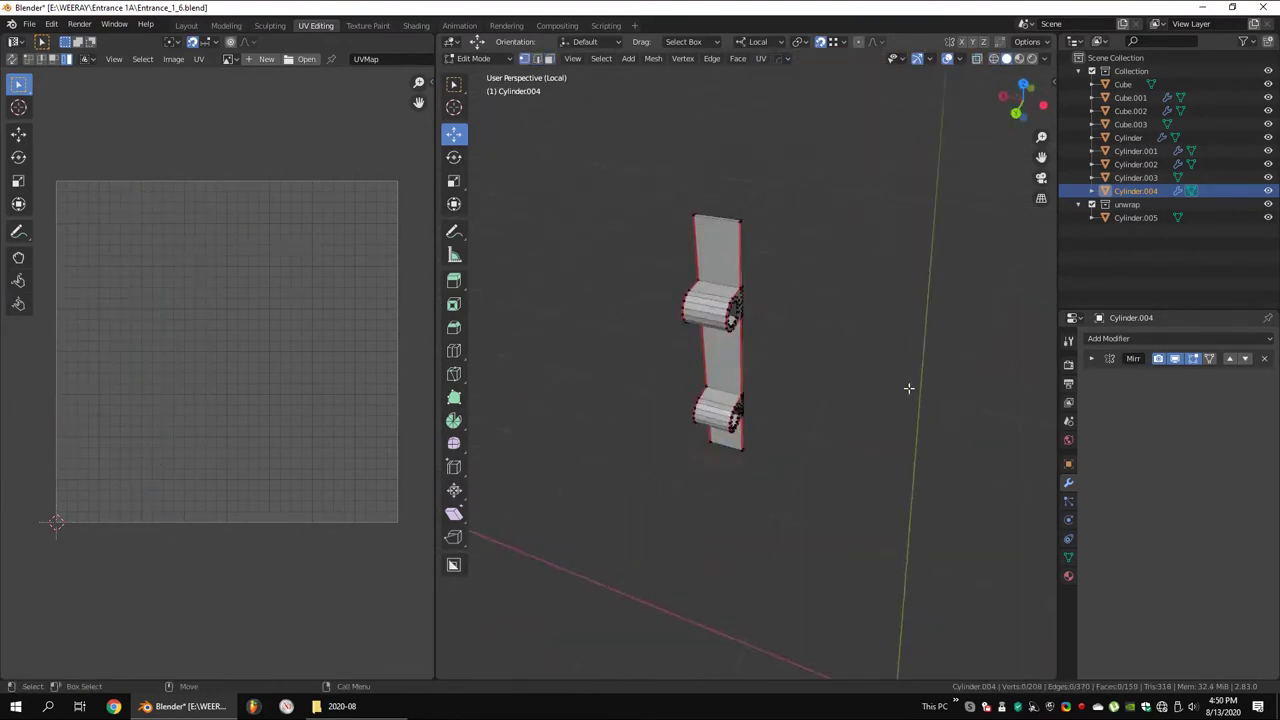
# Re-unwrap the bracket with the island margin widened to 0.054
pyautogui.press('u')
pyautogui.click(851, 380)
pyautogui.scroll(3, 291, 352)
pyautogui.moveTo(355, 302); pyautogui.dragTo(269, 286, button='middle')
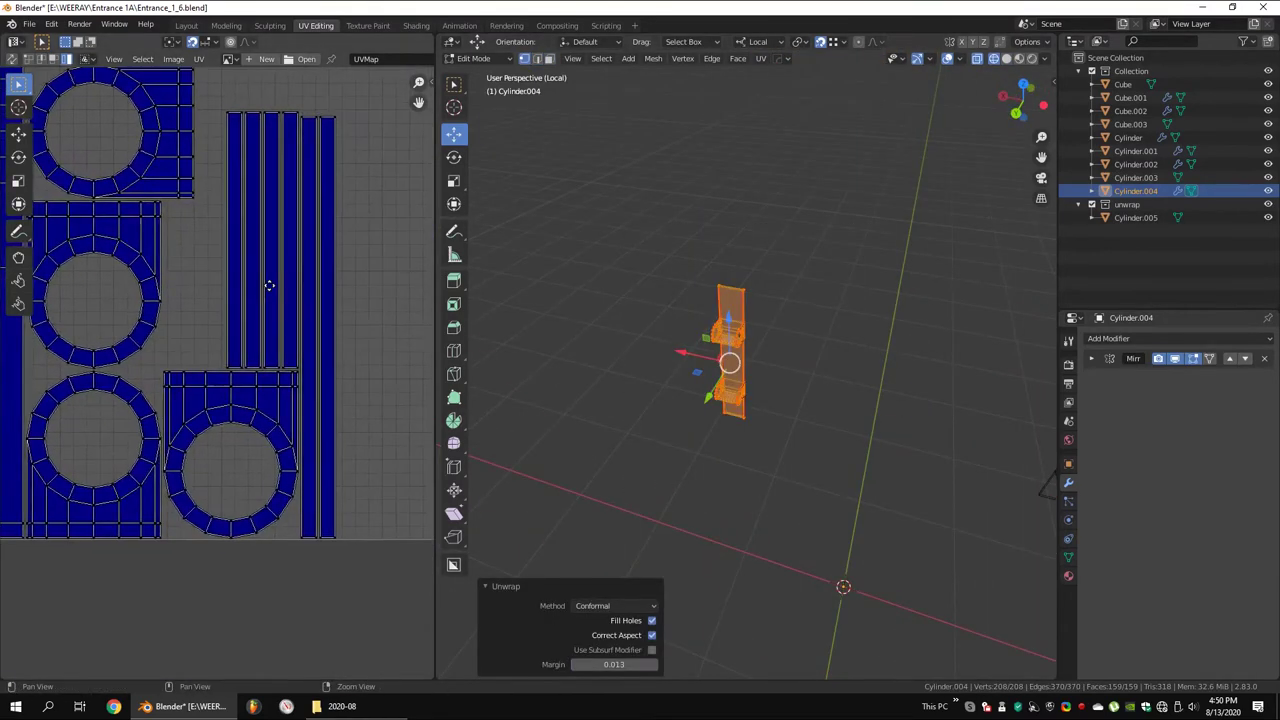
pyautogui.moveTo(600, 664); pyautogui.dragTo(630, 664)
pyautogui.scroll(-5, 350, 185)
pyautogui.scroll(3, 286, 213)
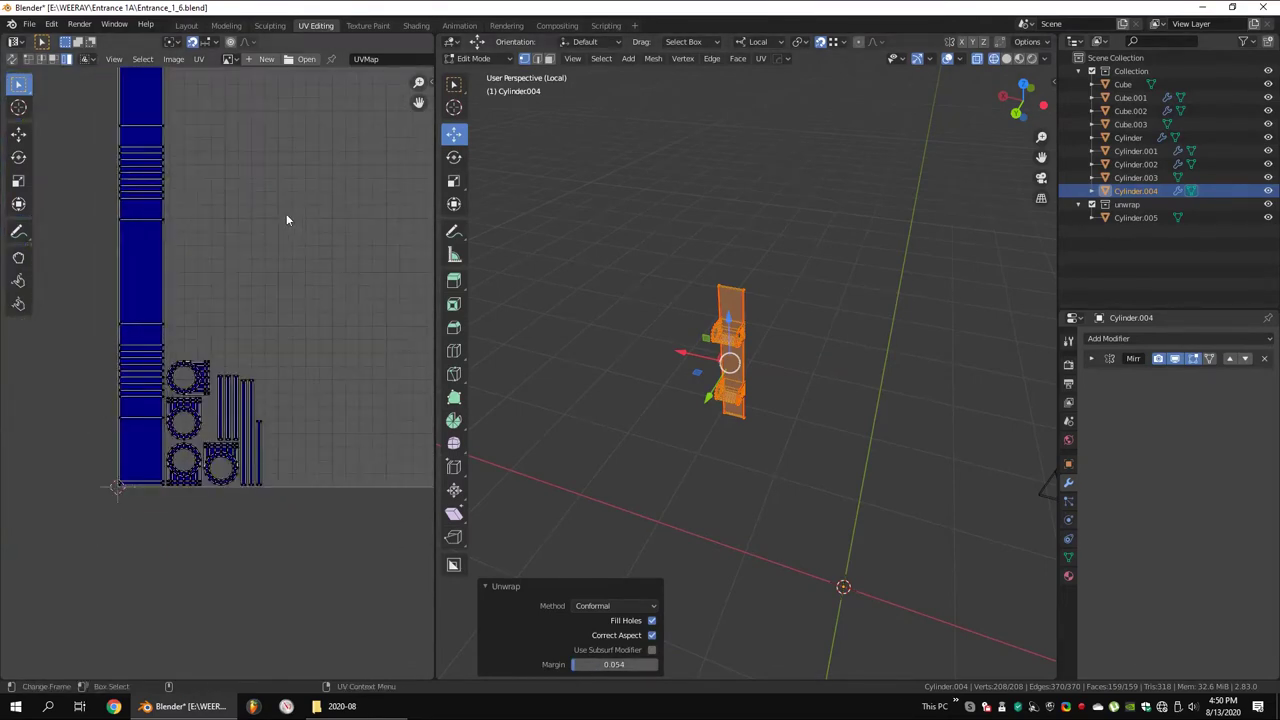
pyautogui.moveTo(167, 105); pyautogui.dragTo(208, 262, button='middle')
pyautogui.scroll(3, 206, 253)
pyautogui.scroll(-3, 206, 253)
# Apply Cylinder.004's Mirror modifier and unwrap the mirrored bracket
pyautogui.press('Tab')
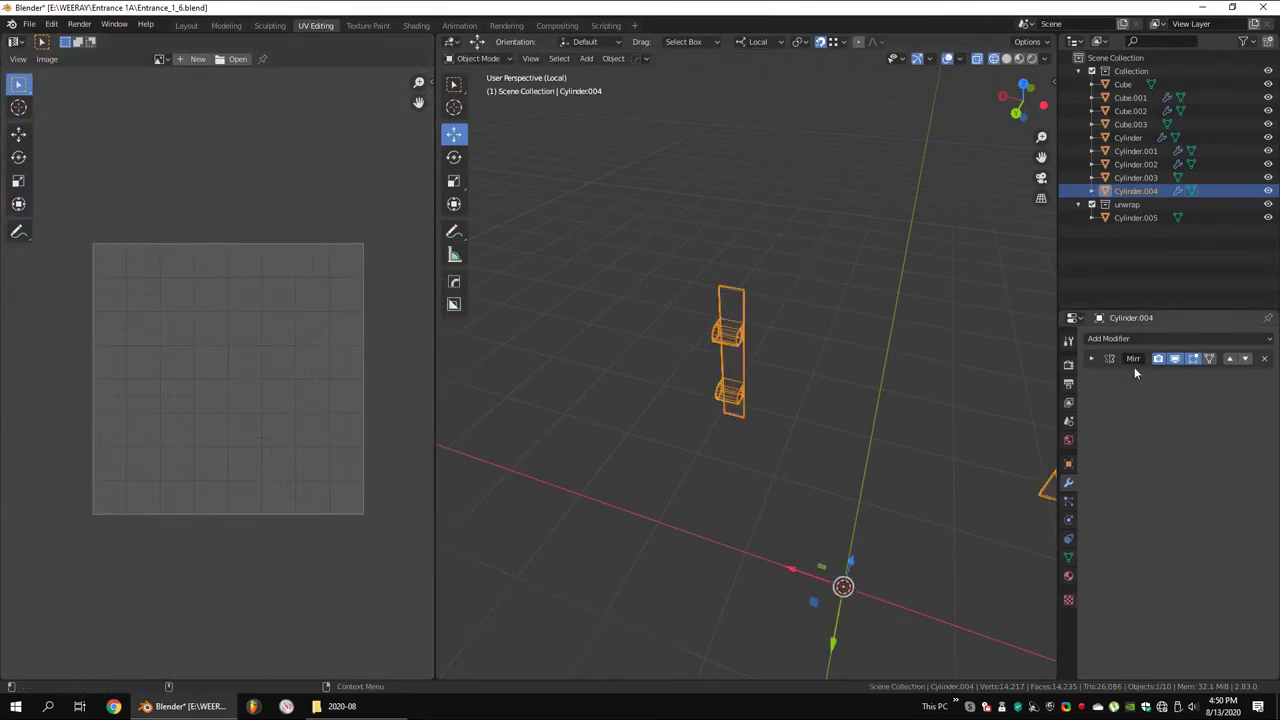
pyautogui.click(1134, 365)
pyautogui.moveTo(860, 340); pyautogui.dragTo(822, 330, button='middle')
pyautogui.click(1130, 378)
pyautogui.press('Tab')
pyautogui.press('u')
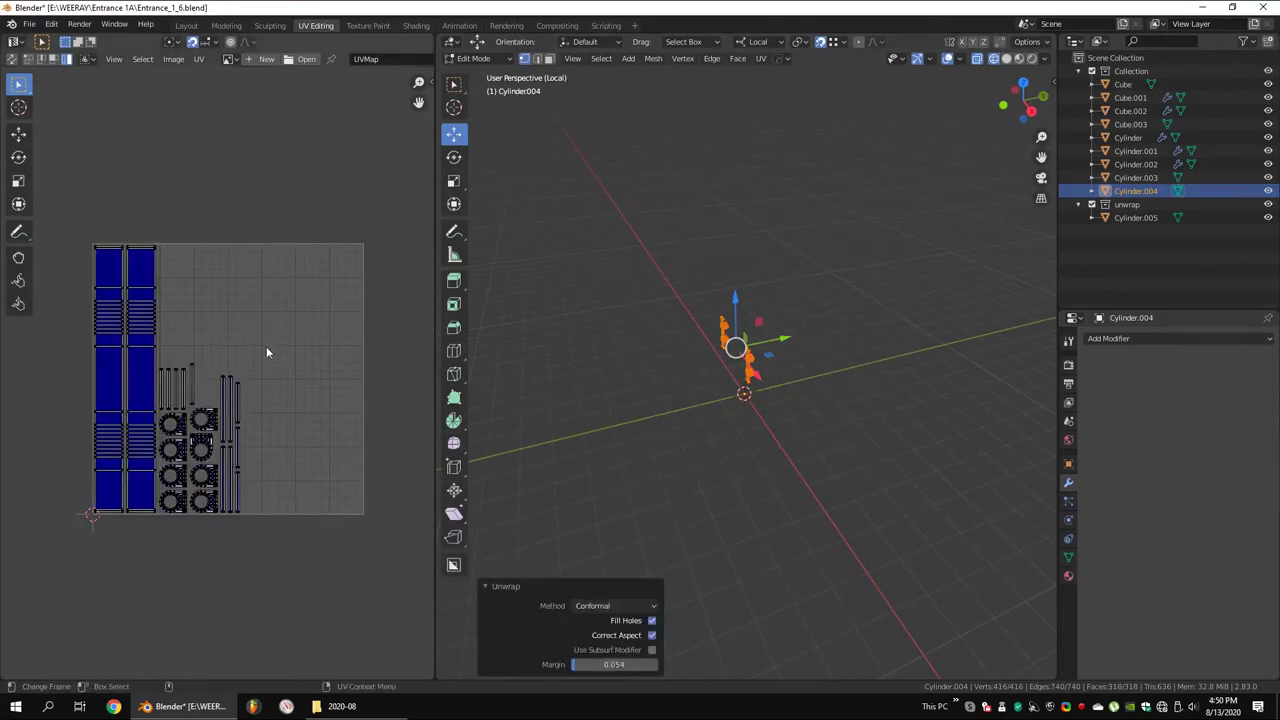
pyautogui.press('Tab')
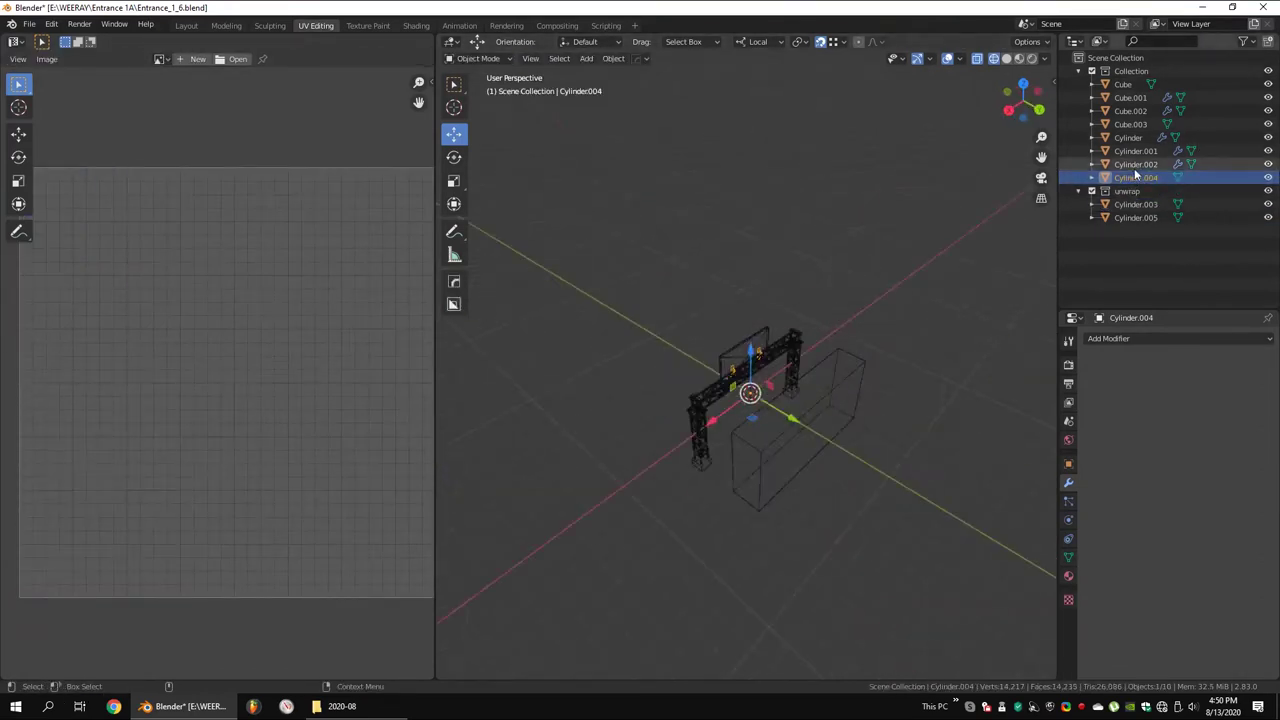
# Move Cylinder.004 into the unwrap collection and check its UV layout
pyautogui.scroll(4, 792, 335)
pyautogui.click(1136, 204)
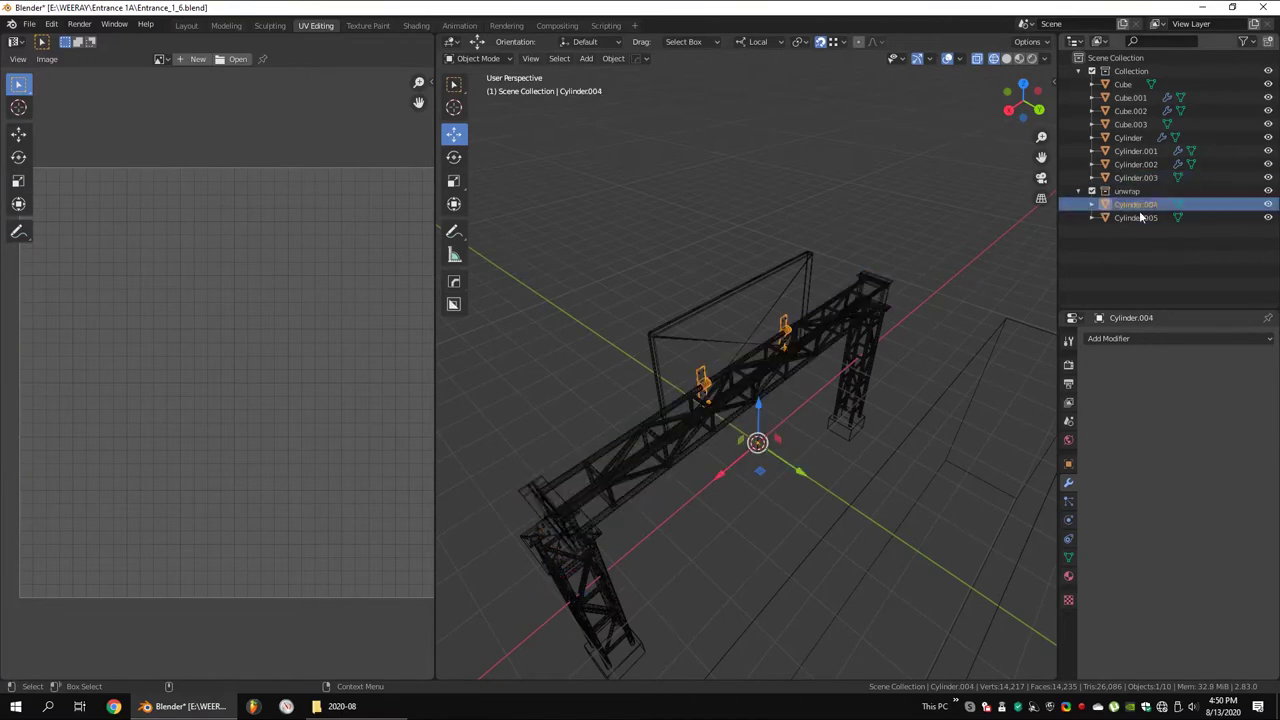
pyautogui.press('Tab')
pyautogui.scroll(-2, 928, 233)
pyautogui.press('Tab')
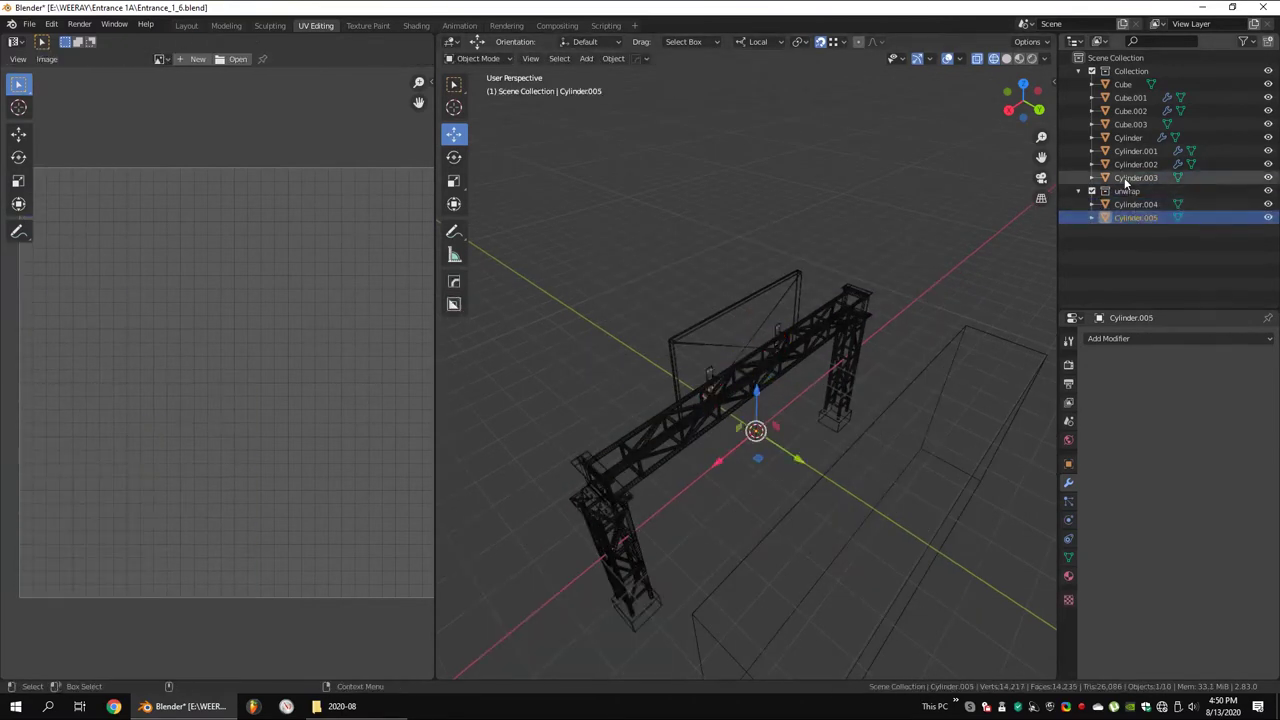
pyautogui.moveTo(829, 352); pyautogui.dragTo(560, 300, button='middle')
pyautogui.press('Tab')
pyautogui.scroll(-3, 560, 300)
# Unwrap the Cylinder.003 truss beam and inspect its strip islands in the UV editor
pyautogui.press('u')
pyautogui.click(492, 231)
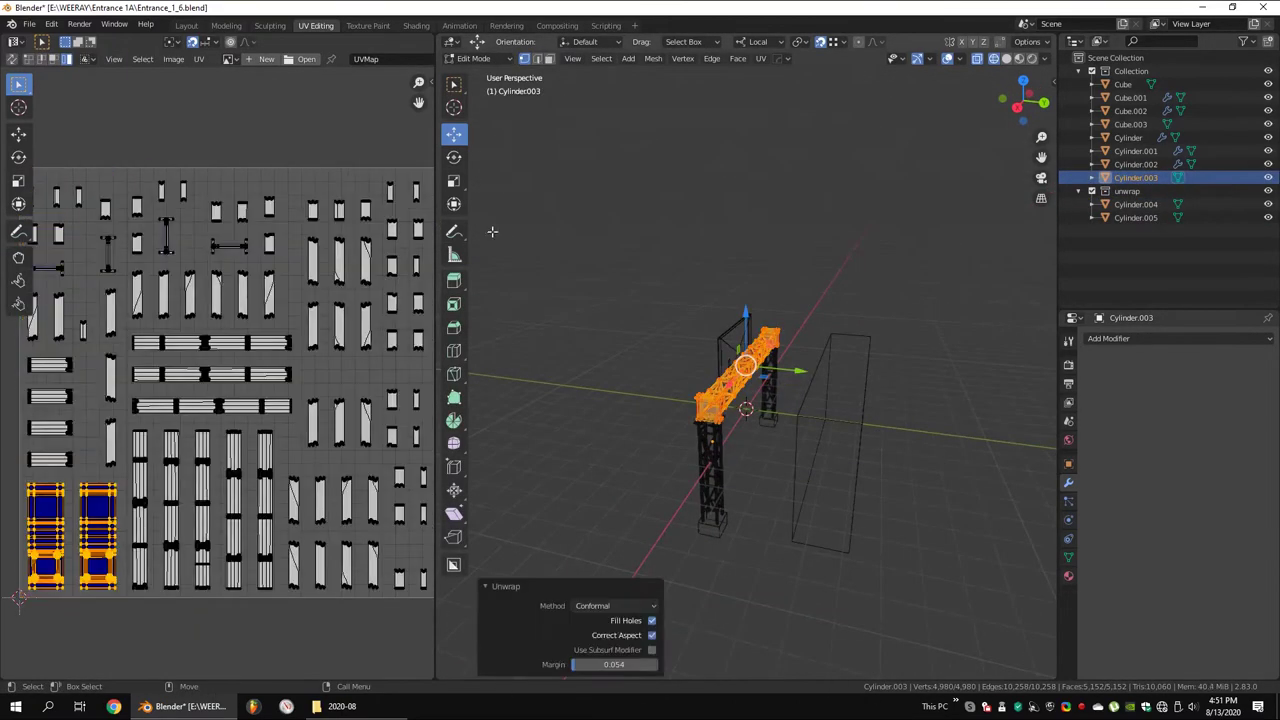
pyautogui.moveTo(936, 510); pyautogui.dragTo(610, 250)
pyautogui.moveTo(437, 280); pyautogui.dragTo(880, 280)
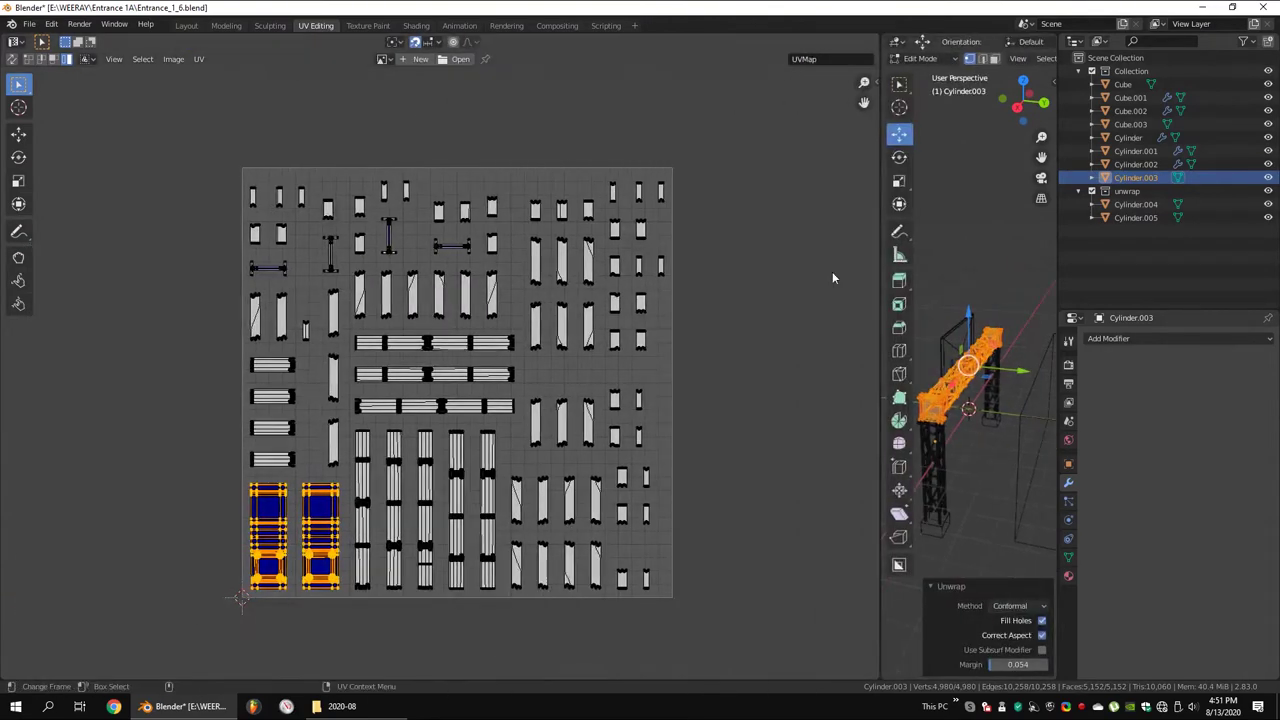
pyautogui.scroll(5, 591, 347)
pyautogui.moveTo(591, 353); pyautogui.dragTo(663, 271, button='middle')
pyautogui.scroll(3, 663, 271)
pyautogui.scroll(-2, 554, 277)
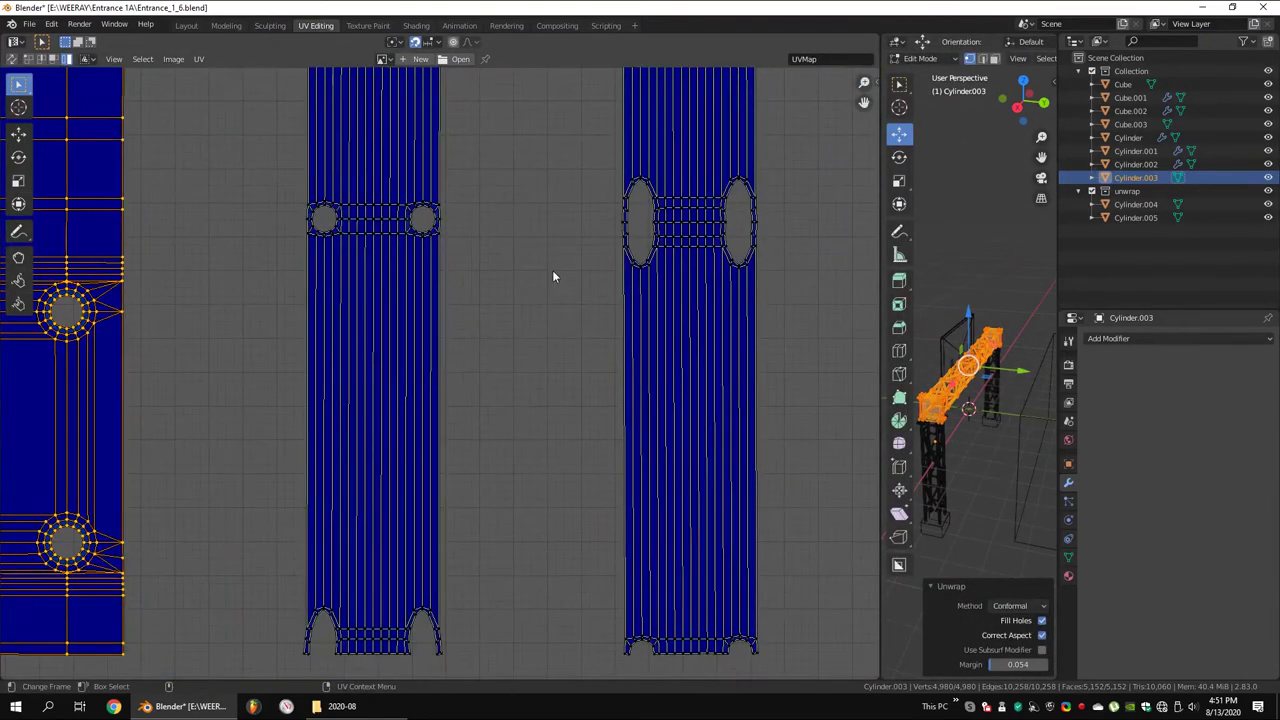
pyautogui.scroll(-1, 672, 315)
pyautogui.scroll(-2, 672, 315)
pyautogui.moveTo(626, 369); pyautogui.dragTo(500, 330, button='middle')
pyautogui.scroll(2, 557, 349)
pyautogui.scroll(-2, 381, 274)
pyautogui.scroll(2, 381, 274)
pyautogui.scroll(2, 443, 371)
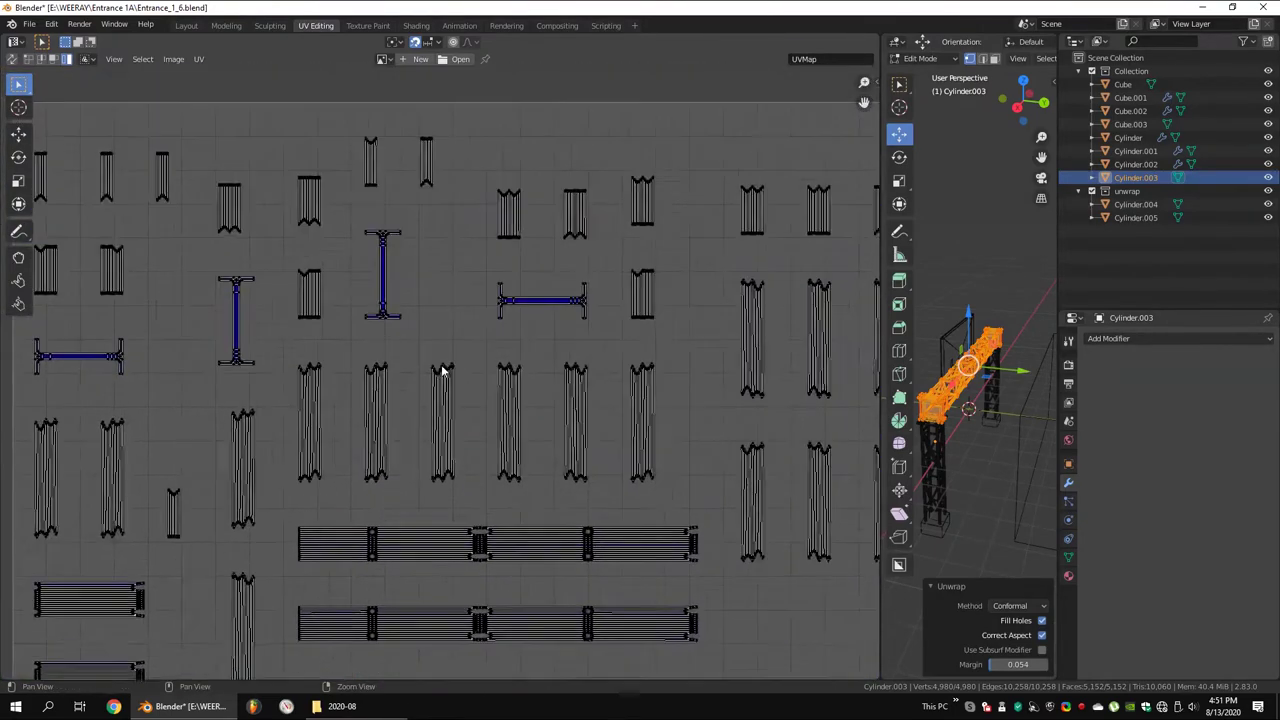
pyautogui.scroll(3, 566, 387)
pyautogui.scroll(-3, 566, 387)
pyautogui.scroll(1, 590, 295)
pyautogui.moveTo(880, 300); pyautogui.dragTo(447, 300)
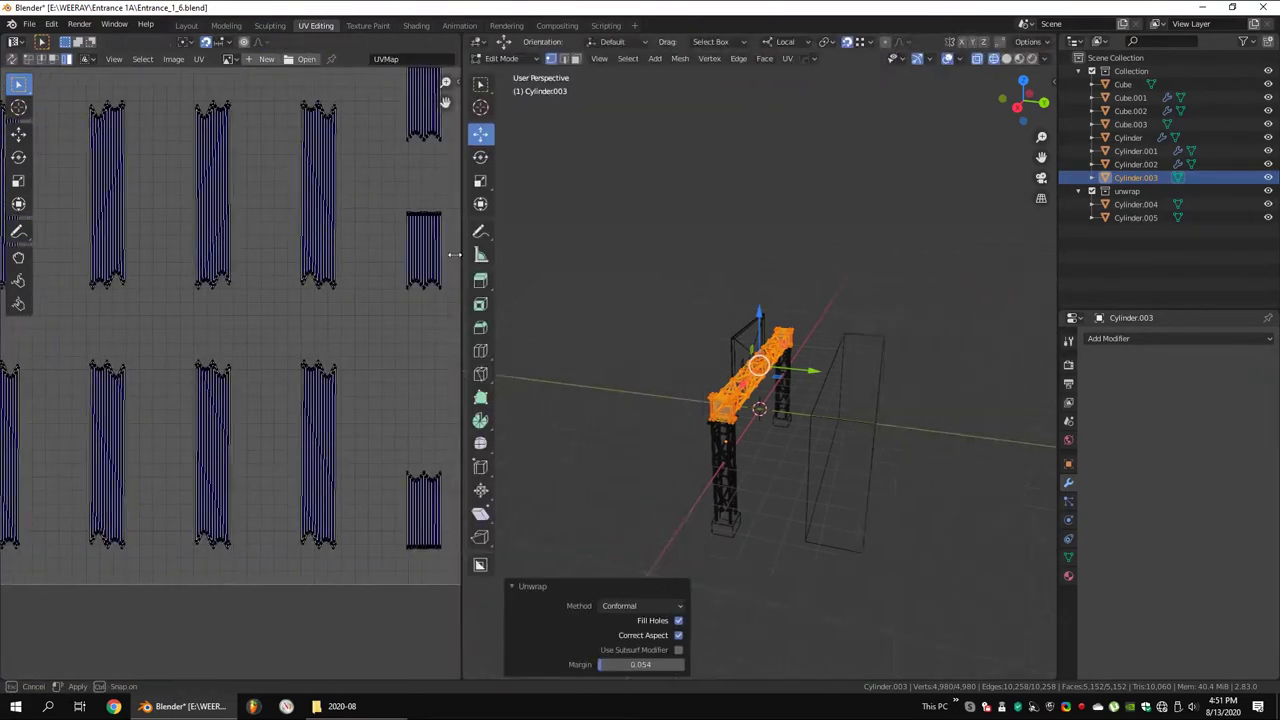
pyautogui.press('Tab')
pyautogui.scroll(2, 783, 380)
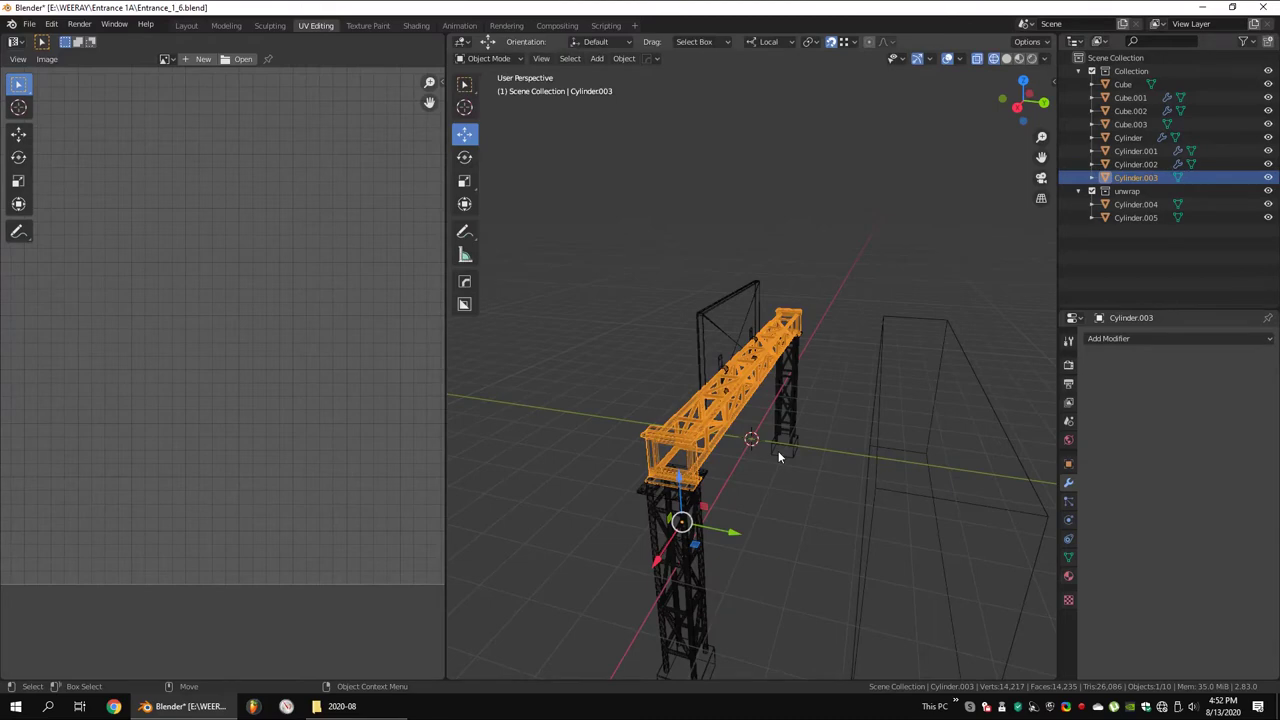
# Review the truss beam's UV layout once more in Edit Mode
pyautogui.press('Tab')
pyautogui.scroll(-2, 874, 268)
pyautogui.scroll(-2, 241, 192)
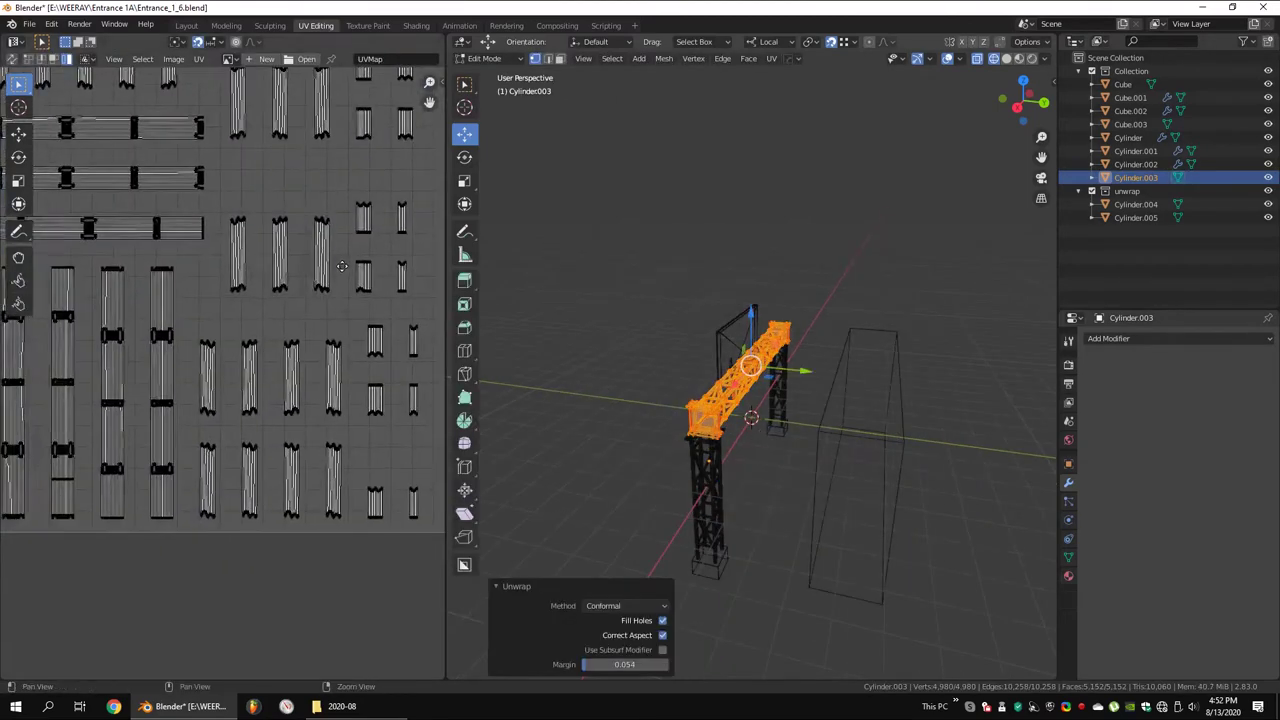
pyautogui.scroll(-2, 241, 192)
pyautogui.scroll(-3, 241, 192)
pyautogui.press('Tab')
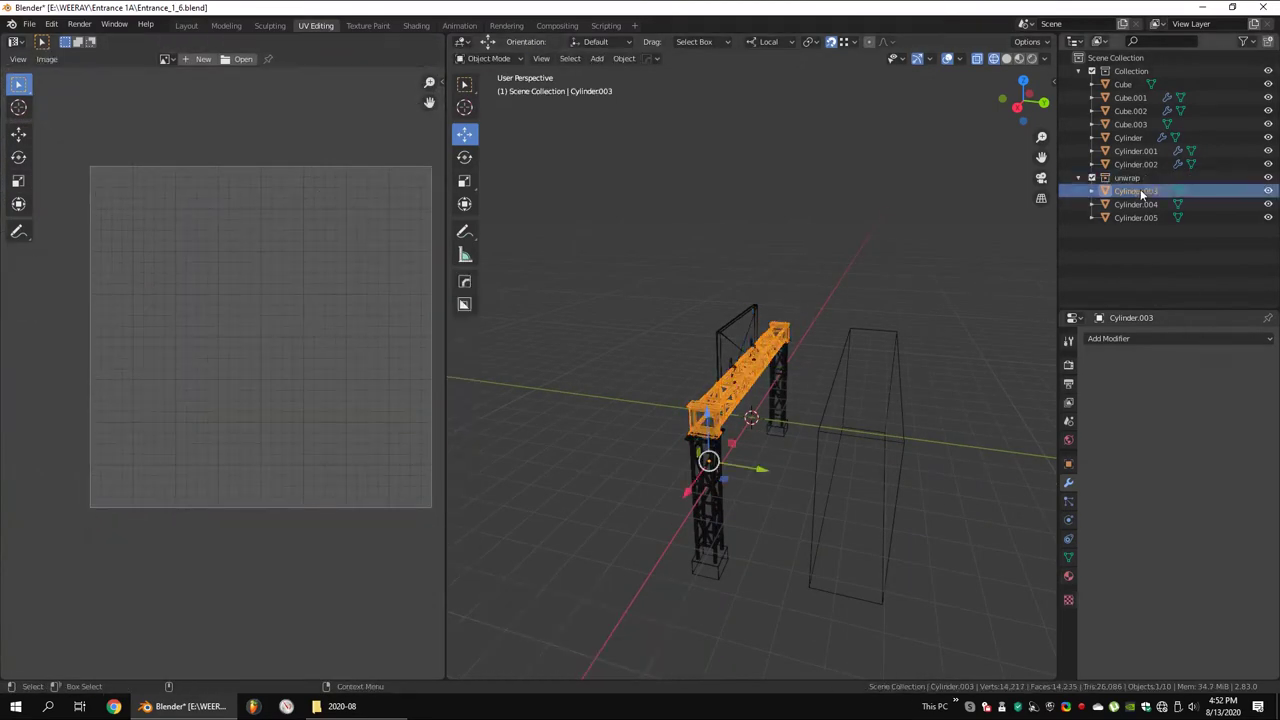
# Isolate Cylinder.002, preview its unwrap, and hide the first Mirror modifier's viewport effect
pyautogui.click(1136, 164)
pyautogui.press('KP_Divide')
pyautogui.press('Tab')
pyautogui.press('u')
pyautogui.press('Return')
pyautogui.press('Tab')
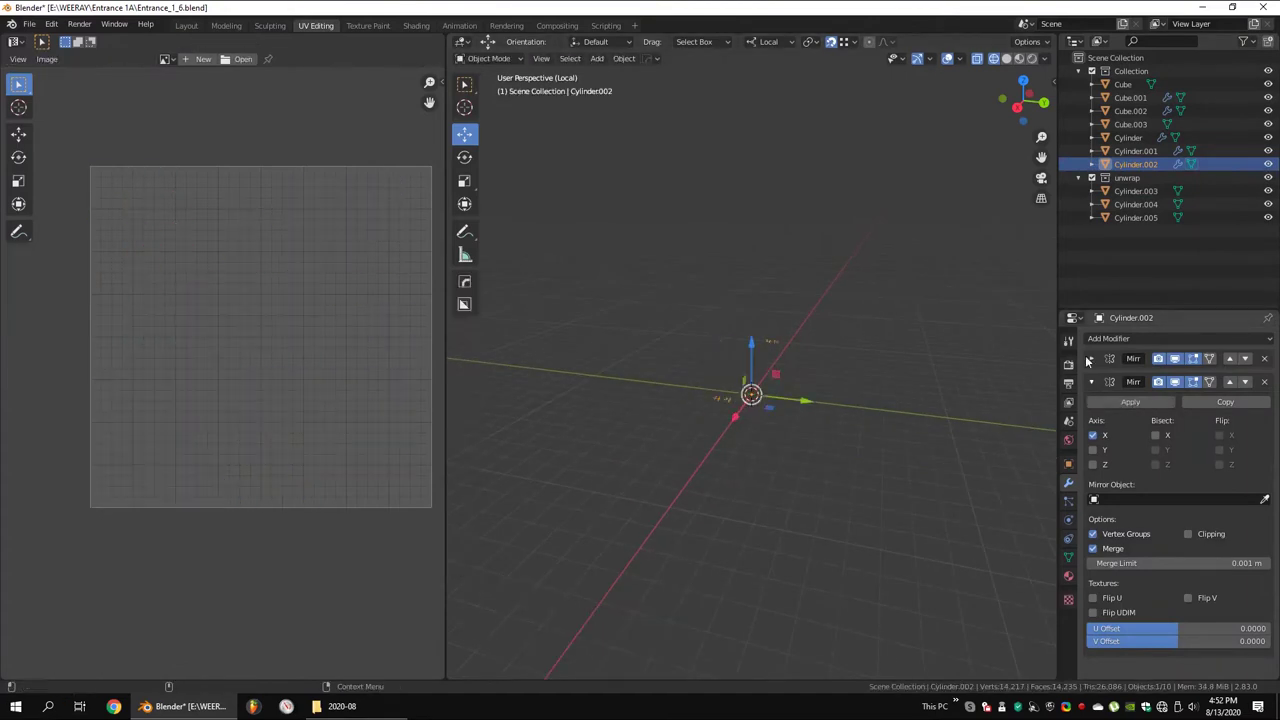
pyautogui.click(1090, 359)
pyautogui.click(1175, 358)
pyautogui.moveTo(790, 370); pyautogui.dragTo(769, 392, button='middle')
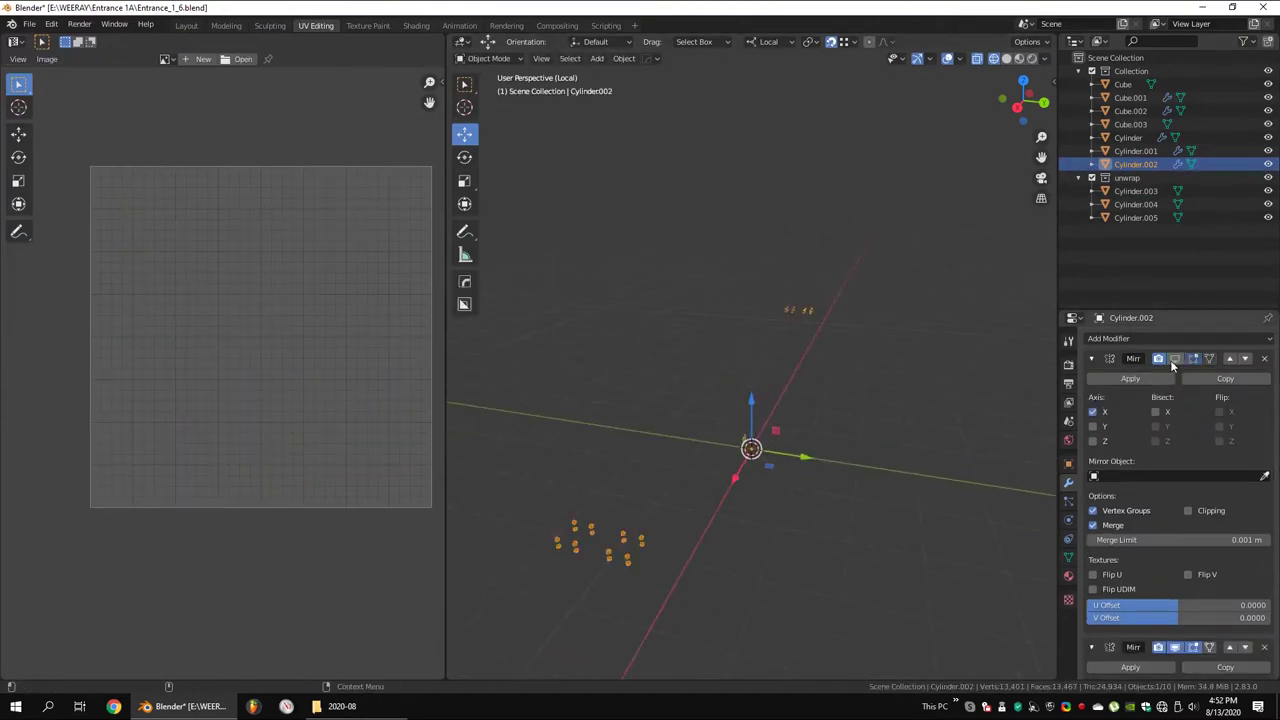
# Apply Cylinder.002's Mirror modifiers and unwrap the mirrored parts
pyautogui.press('Tab')
pyautogui.press('Tab')
pyautogui.press('Tab')
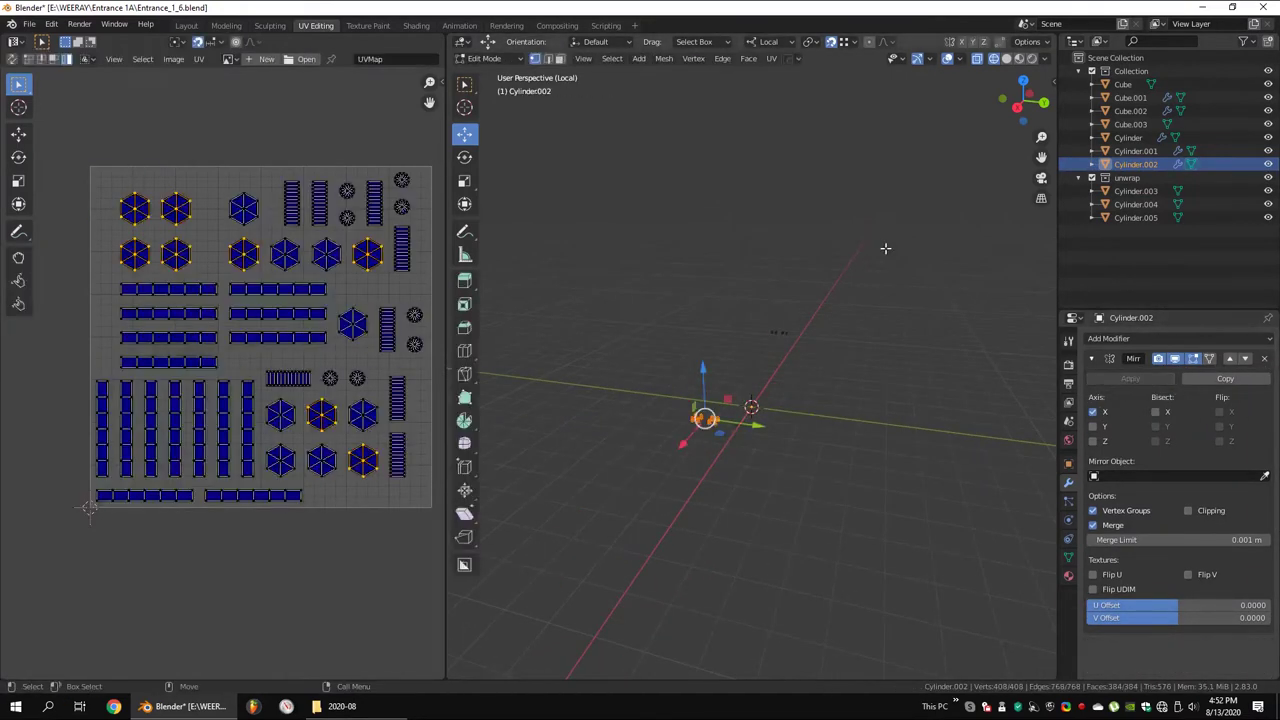
pyautogui.press('Tab')
pyautogui.click(1130, 378)
pyautogui.click(1130, 378)
pyautogui.press('Tab')
pyautogui.press('u')
pyautogui.click(762, 431)
pyautogui.moveTo(762, 431); pyautogui.dragTo(842, 269, button='middle')
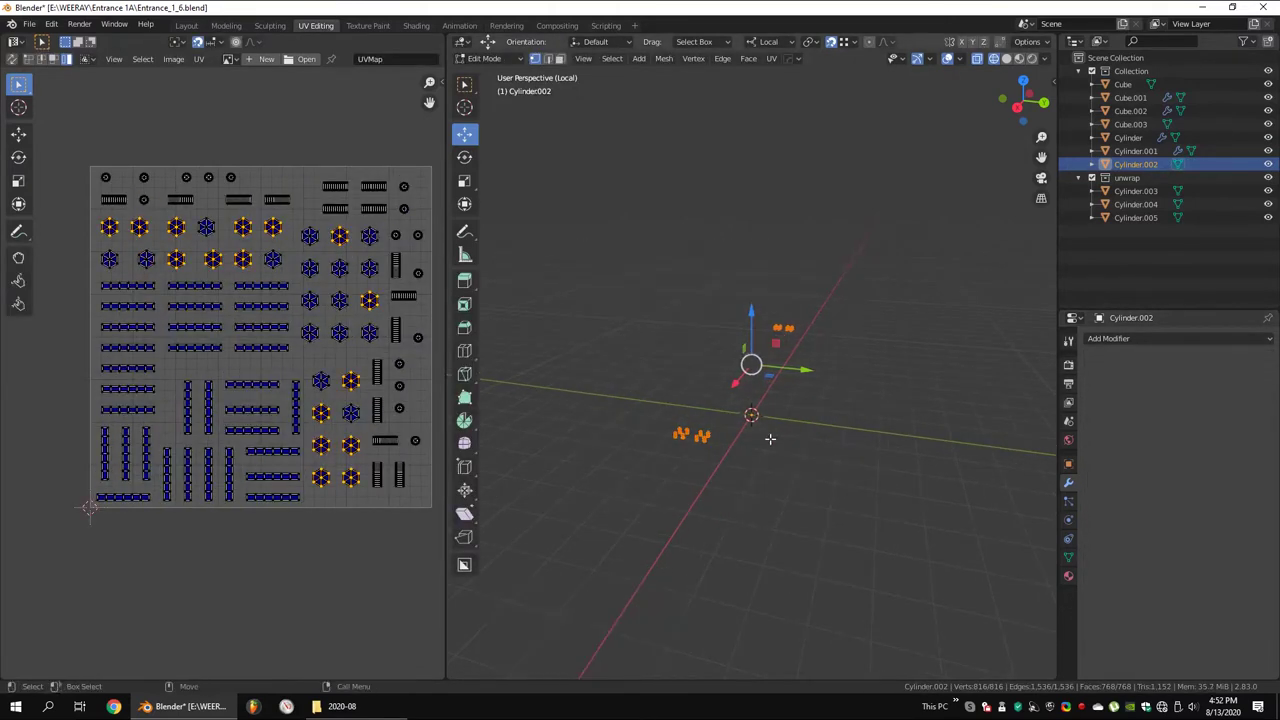
# Apply Cylinder.001's Mirror modifiers and unwrap the bolt set
pyautogui.press('Tab')
pyautogui.press('KP_Divide')
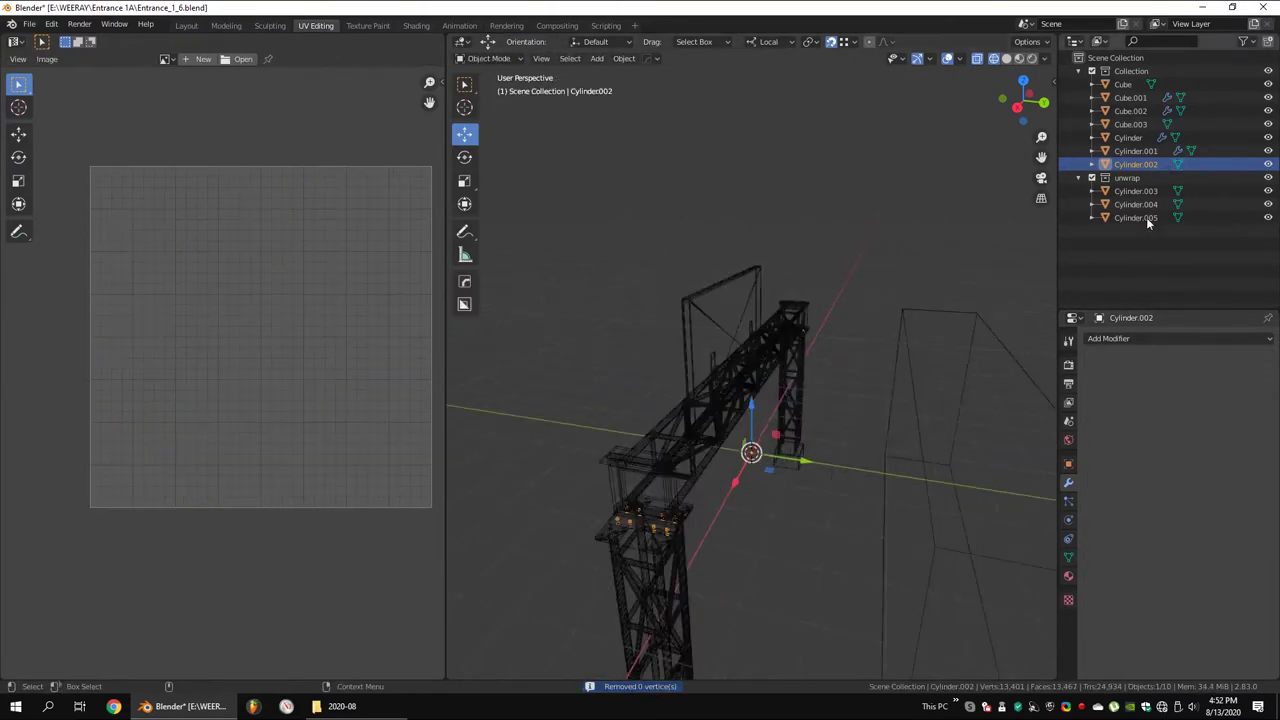
pyautogui.click(1130, 151)
pyautogui.press('KP_Divide')
pyautogui.press('Tab')
pyautogui.press('Tab')
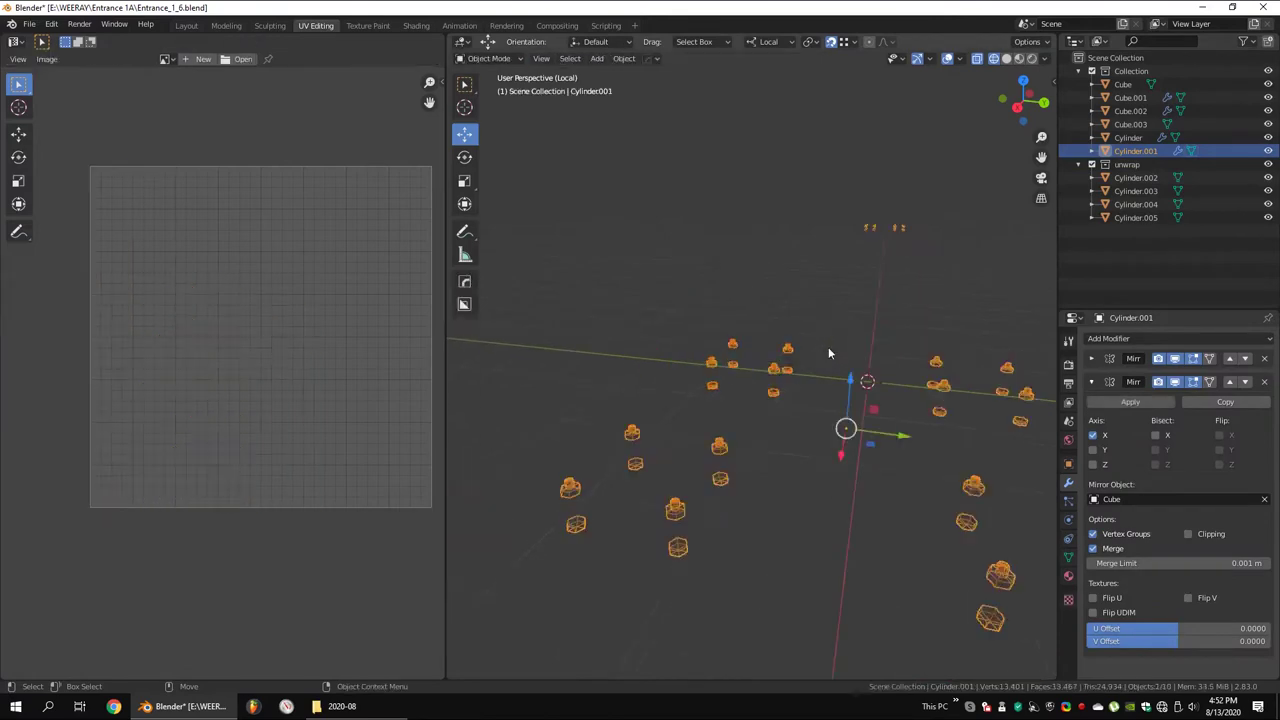
pyautogui.click(1104, 379)
pyautogui.press('Tab')
pyautogui.press('u')
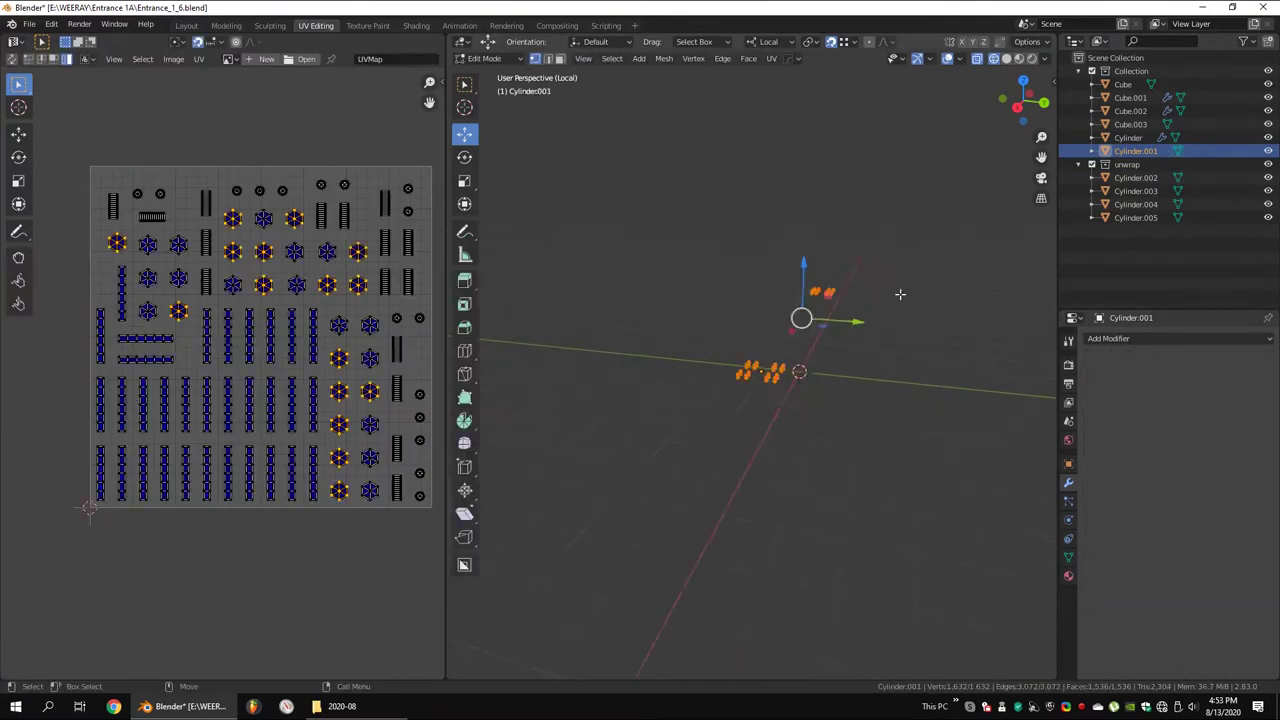
pyautogui.press('Tab')
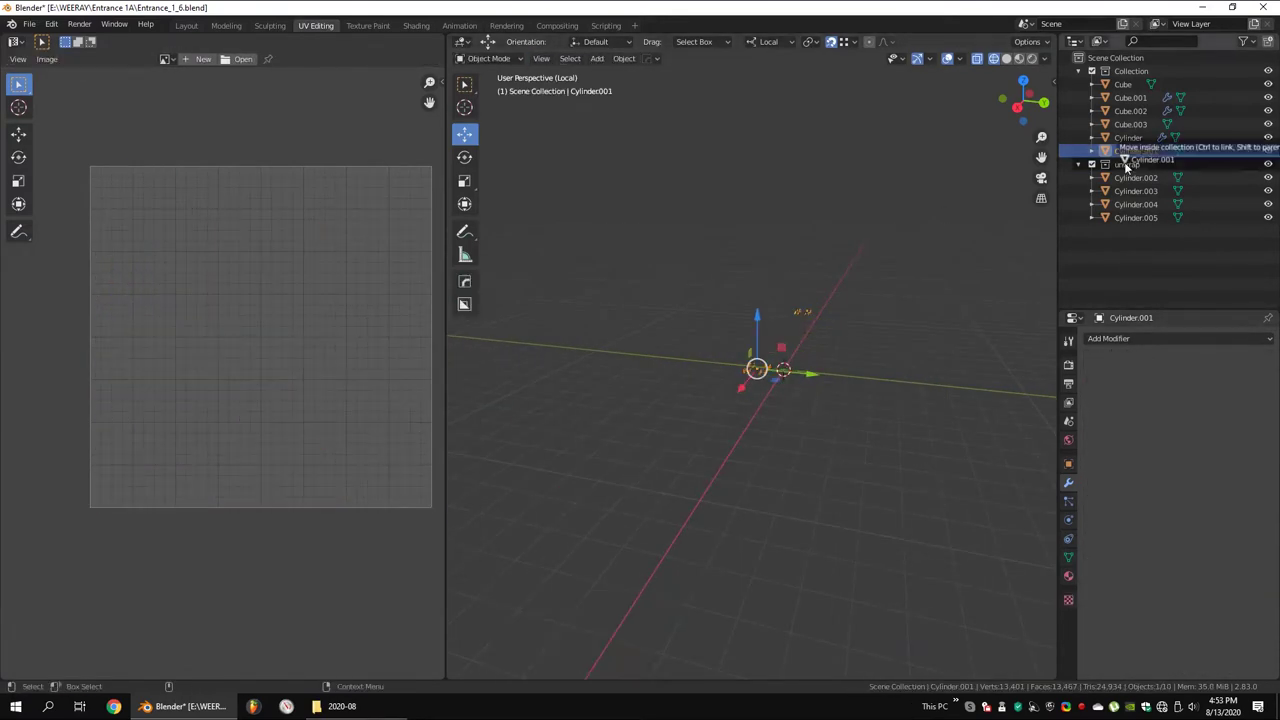
pyautogui.press('KP_Divide')
pyautogui.press('Tab')
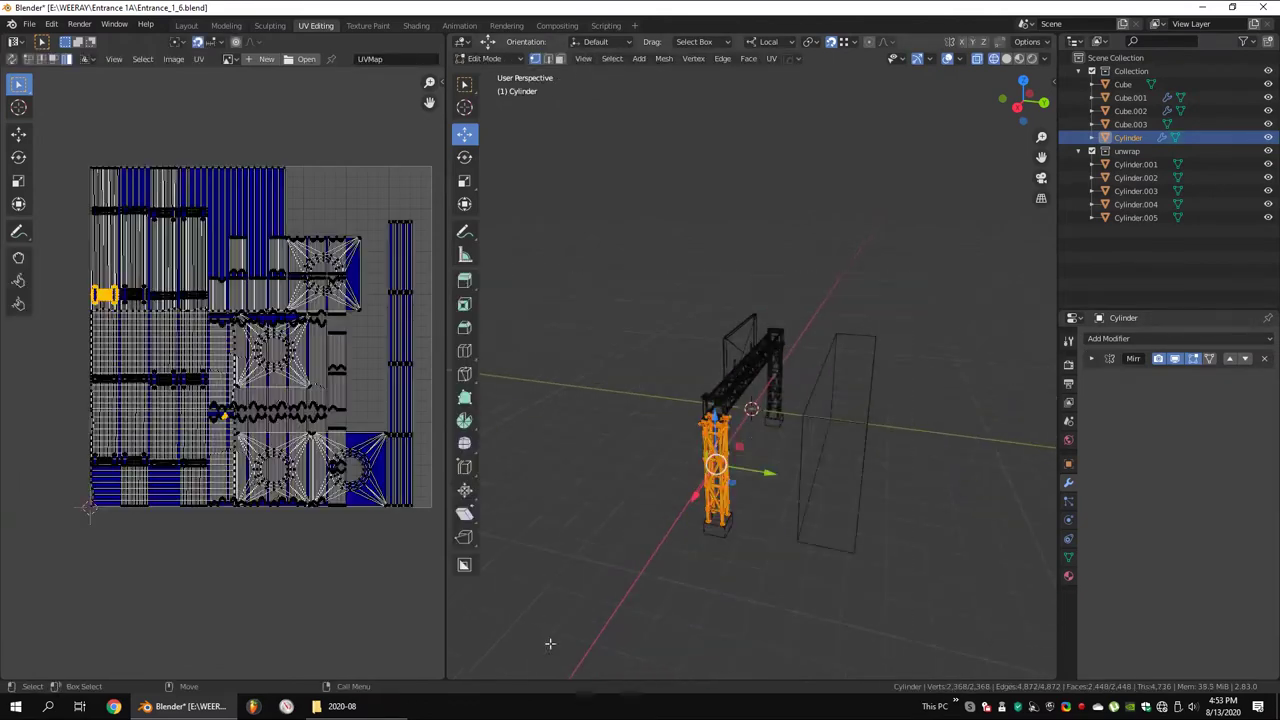
# Apply the Mirror modifier on the Cylinder leg tower
pyautogui.press('u')
pyautogui.moveTo(446, 263); pyautogui.dragTo(750, 268)
pyautogui.scroll(5, 488, 351)
pyautogui.scroll(-4, 488, 351)
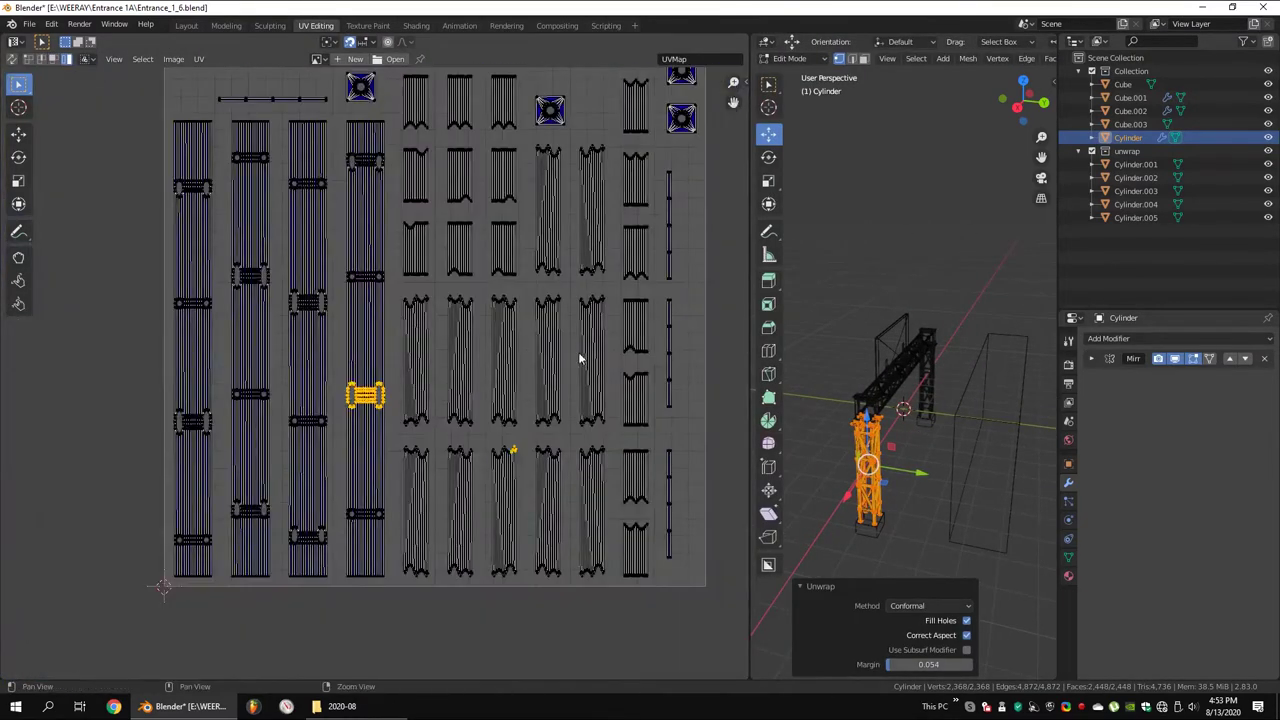
pyautogui.press('Tab')
pyautogui.hotkey('ctrl', 'a')
pyautogui.press('Tab')
pyautogui.moveTo(752, 300); pyautogui.dragTo(585, 300)
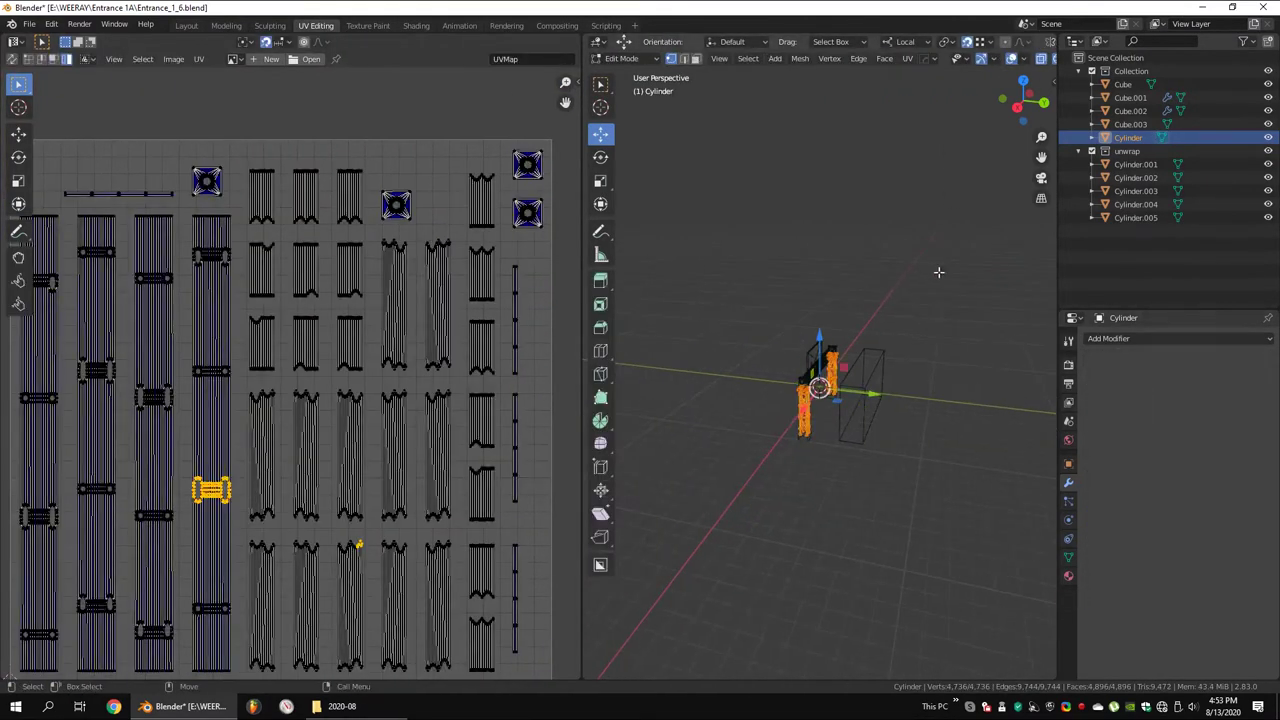
# Unwrap the mirrored Cylinder legs and move them into the unwrap collection
pyautogui.press('u')
pyautogui.click(874, 390)
pyautogui.scroll(3, 820, 390)
pyautogui.press('Tab')
pyautogui.press('Tab')
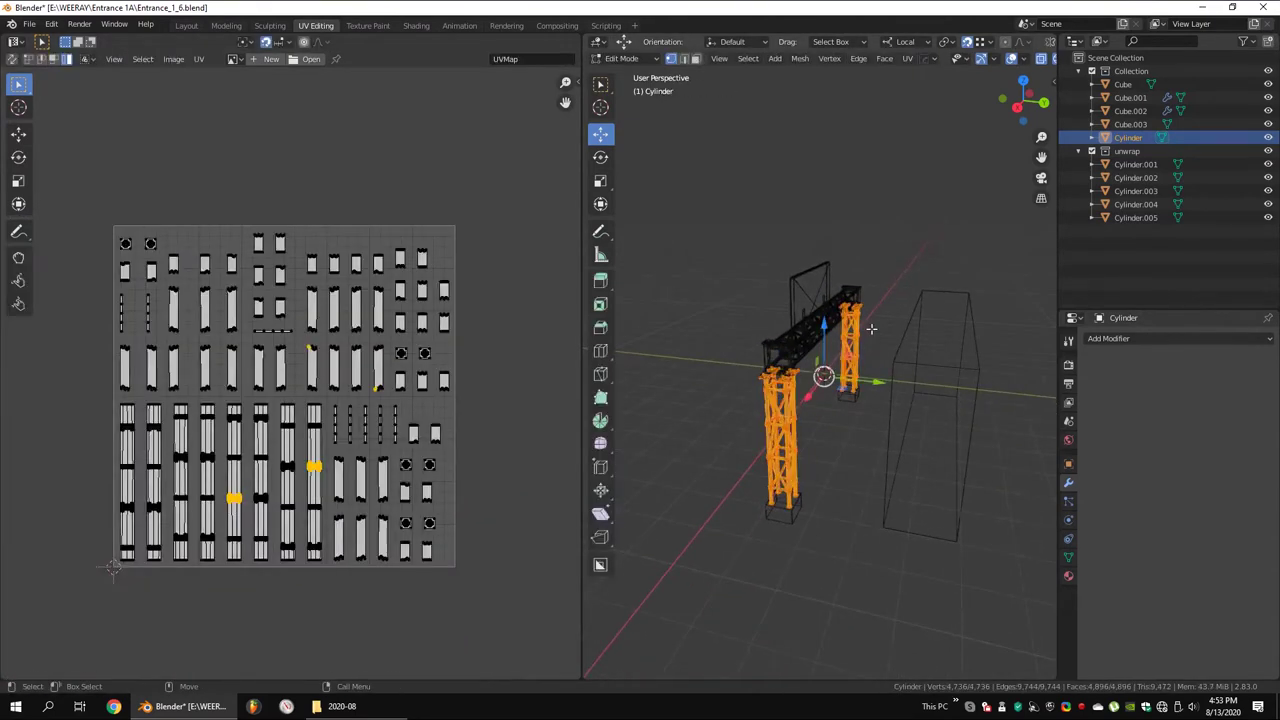
pyautogui.press('Tab')
pyautogui.moveTo(1128, 137); pyautogui.dragTo(1133, 147)
# Isolate the sign panel in local view and mark its outer border edges as UV seams
pyautogui.press('/')
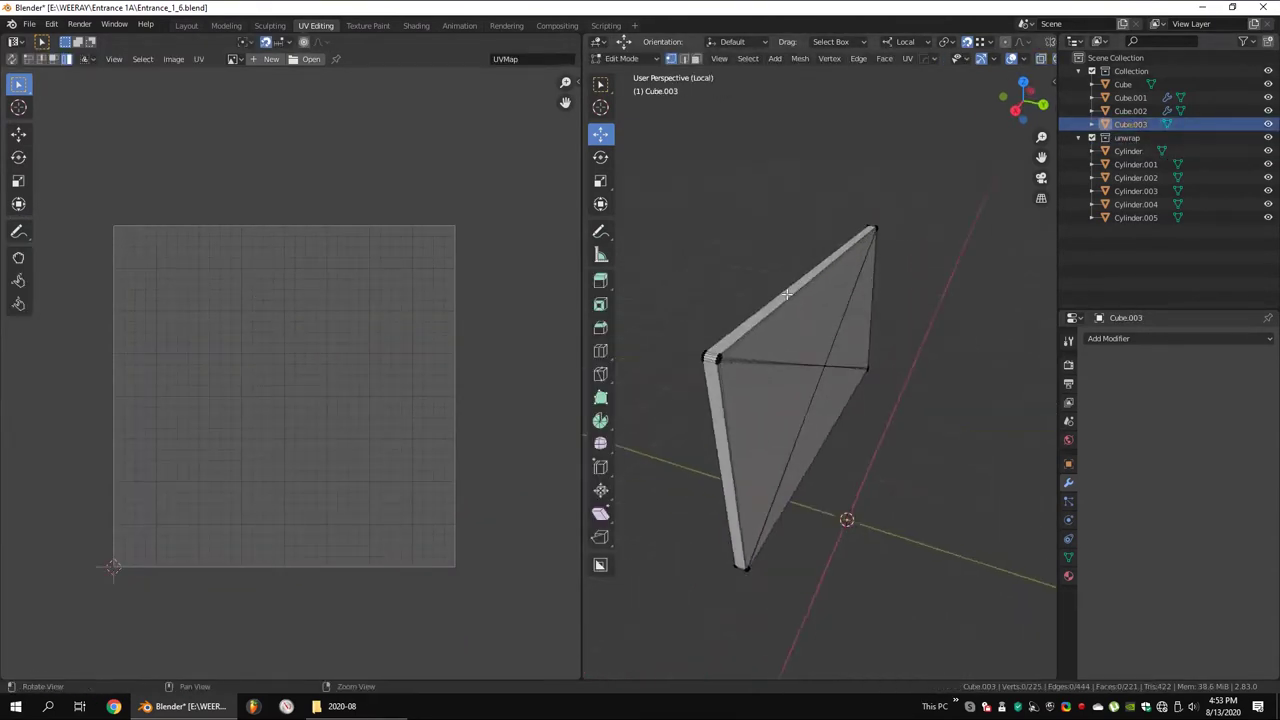
pyautogui.scroll(3, 880, 244)
pyautogui.scroll(2, 902, 242)
pyautogui.scroll(-5, 902, 242)
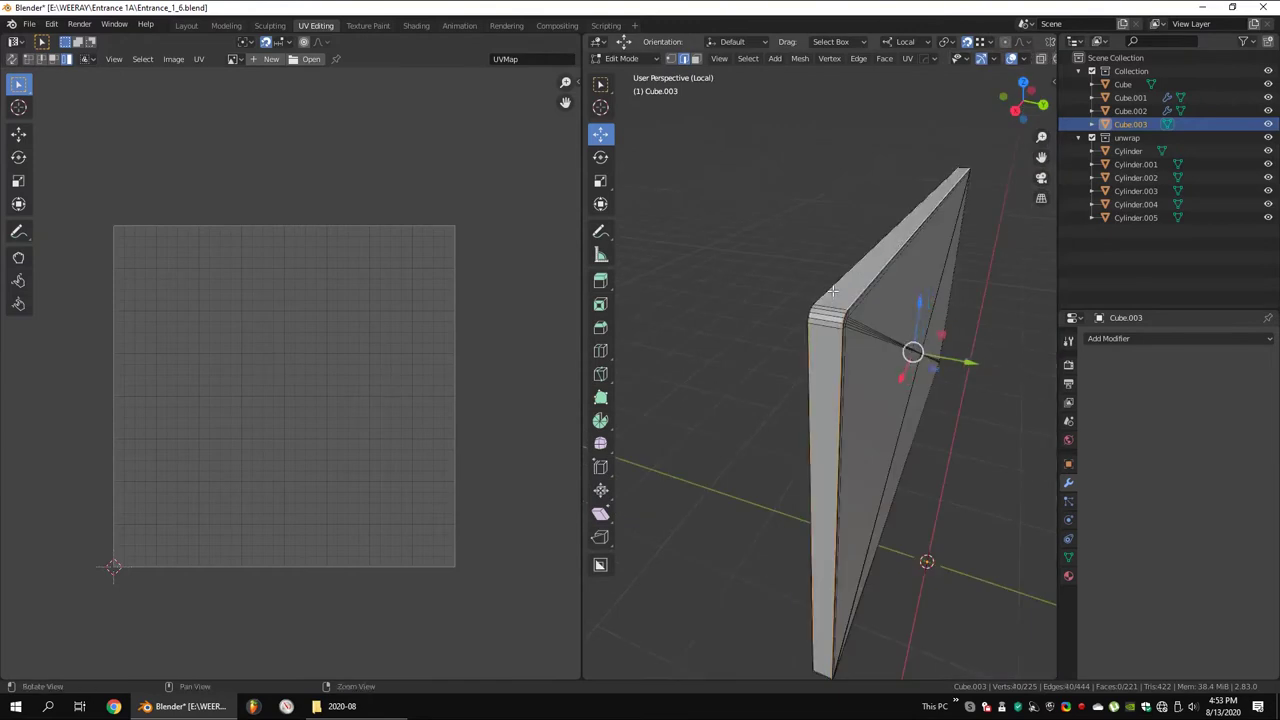
pyautogui.moveTo(902, 242); pyautogui.dragTo(893, 297, button='middle')
pyautogui.rightClick(949, 332)
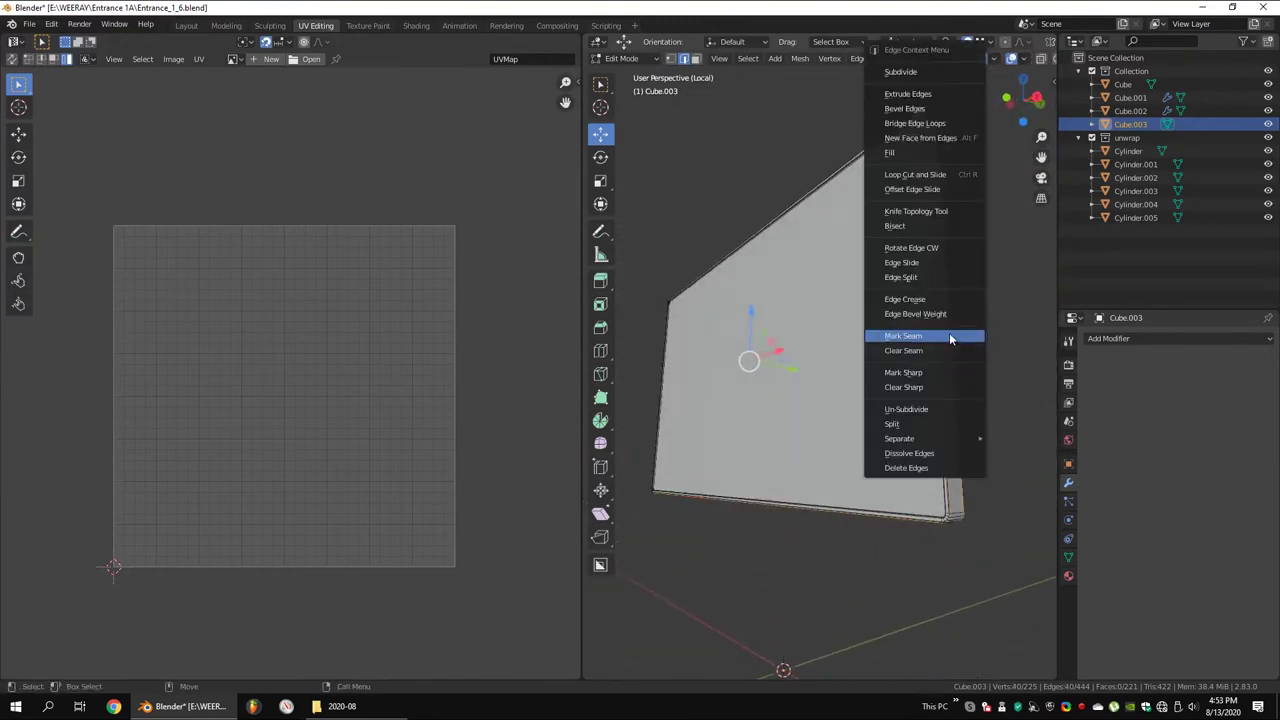
pyautogui.click(949, 337)
pyautogui.moveTo(949, 337)
pyautogui.mouseDown(button='middle')
pyautogui.moveTo(908, 409)
pyautogui.moveTo(578, 264)
pyautogui.mouseUp(button='middle')
pyautogui.moveTo(583, 264); pyautogui.dragTo(297, 250)
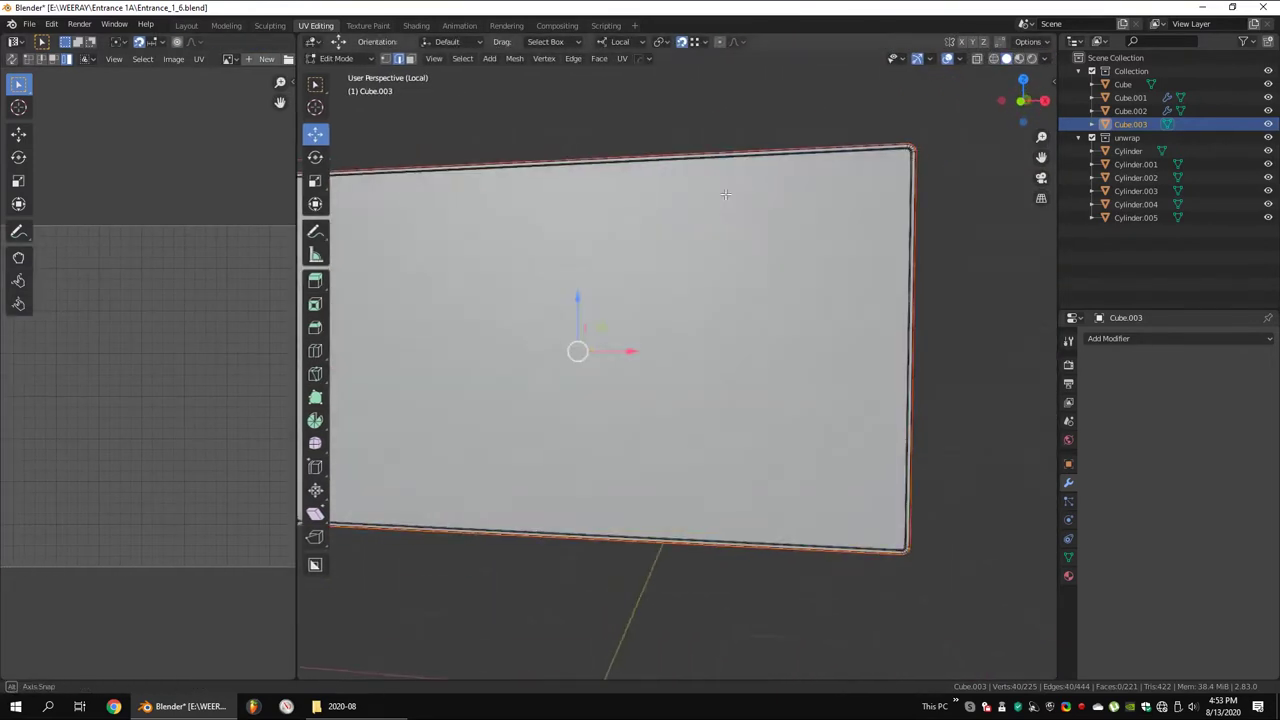
pyautogui.moveTo(567, 231)
pyautogui.mouseDown(button='middle')
pyautogui.moveTo(631, 209)
pyautogui.moveTo(687, 272)
pyautogui.moveTo(814, 323)
pyautogui.moveTo(834, 249)
pyautogui.moveTo(802, 320)
pyautogui.moveTo(863, 330)
pyautogui.mouseUp(button='middle')
# Select the panel's front face region and mark its border edges as seams as well
pyautogui.press('3')
pyautogui.press('l')
pyautogui.press('2')
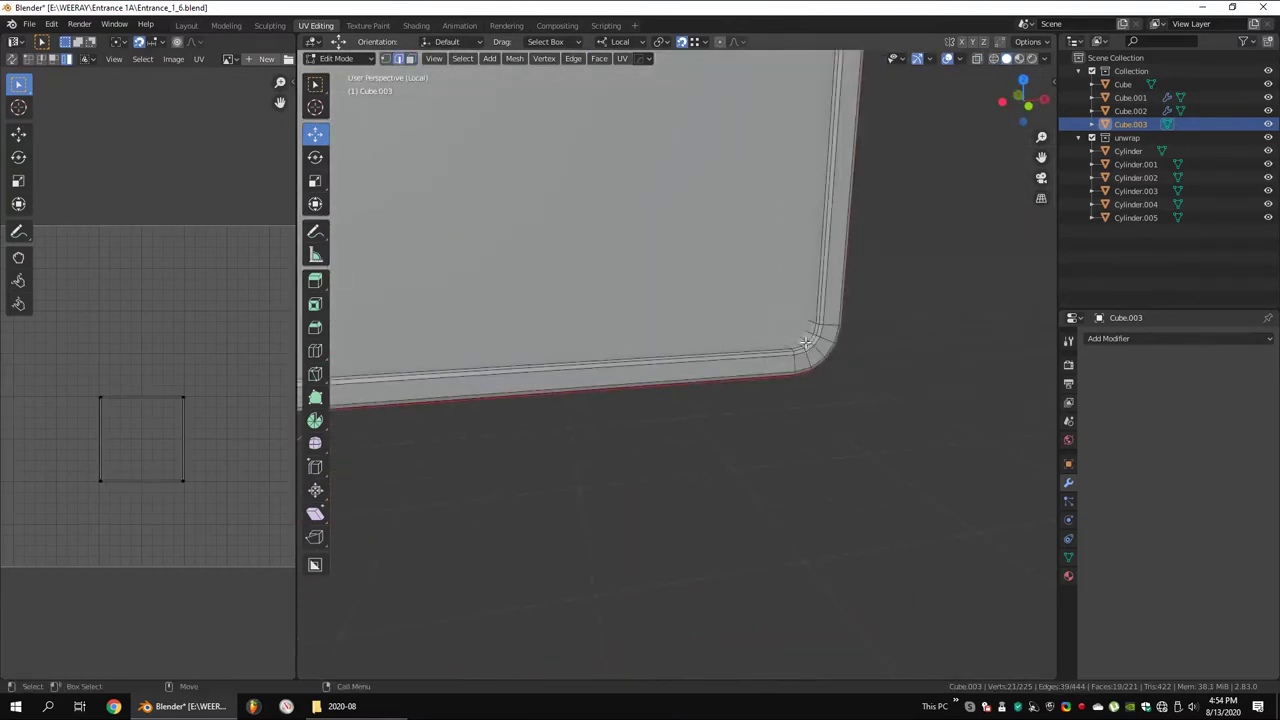
pyautogui.rightClick(863, 330)
pyautogui.click(863, 330)
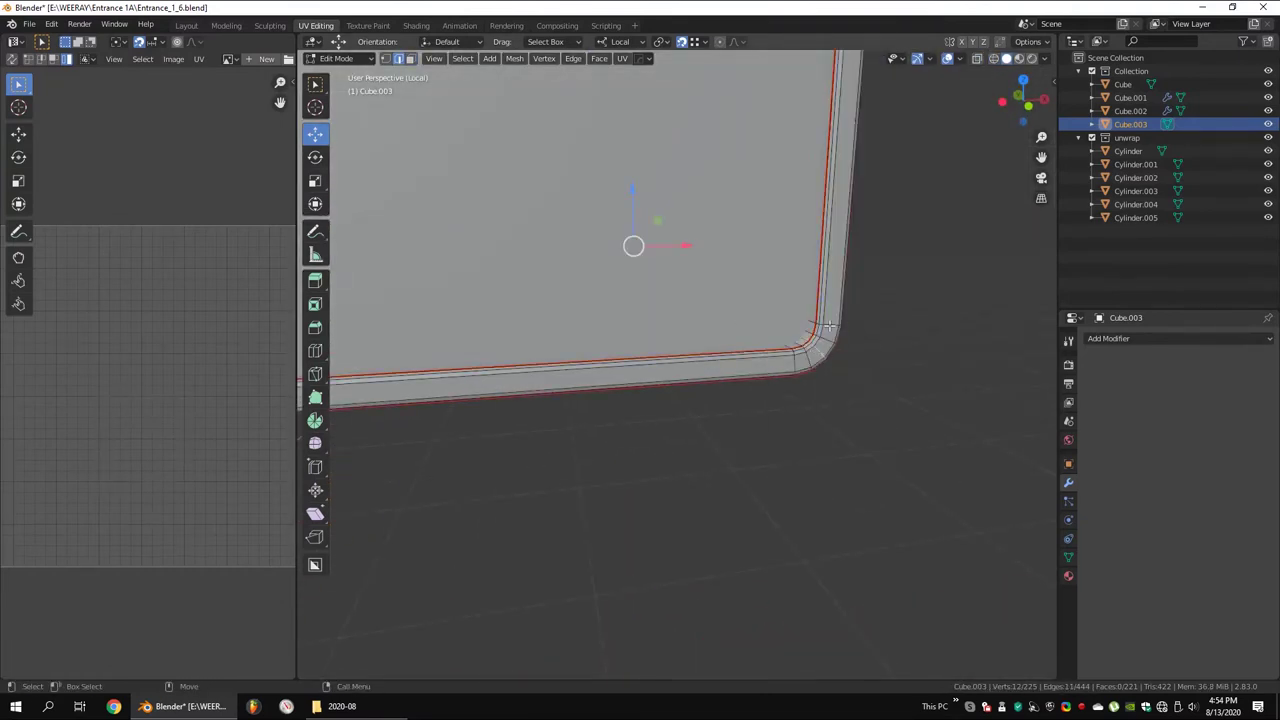
pyautogui.moveTo(860, 343)
pyautogui.mouseDown(button='middle')
pyautogui.moveTo(832, 407)
pyautogui.moveTo(783, 394)
pyautogui.moveTo(821, 264)
pyautogui.moveTo(803, 274)
pyautogui.mouseUp(button='middle')
pyautogui.moveTo(868, 317)
pyautogui.mouseDown(button='middle')
pyautogui.moveTo(700, 340)
pyautogui.moveTo(677, 329)
pyautogui.moveTo(680, 494)
pyautogui.moveTo(729, 424)
pyautogui.mouseUp(button='middle')
# Select the triangulated inner faces of the panel and delete them
pyautogui.hotkey('alt', 'a')
pyautogui.click(460, 440)
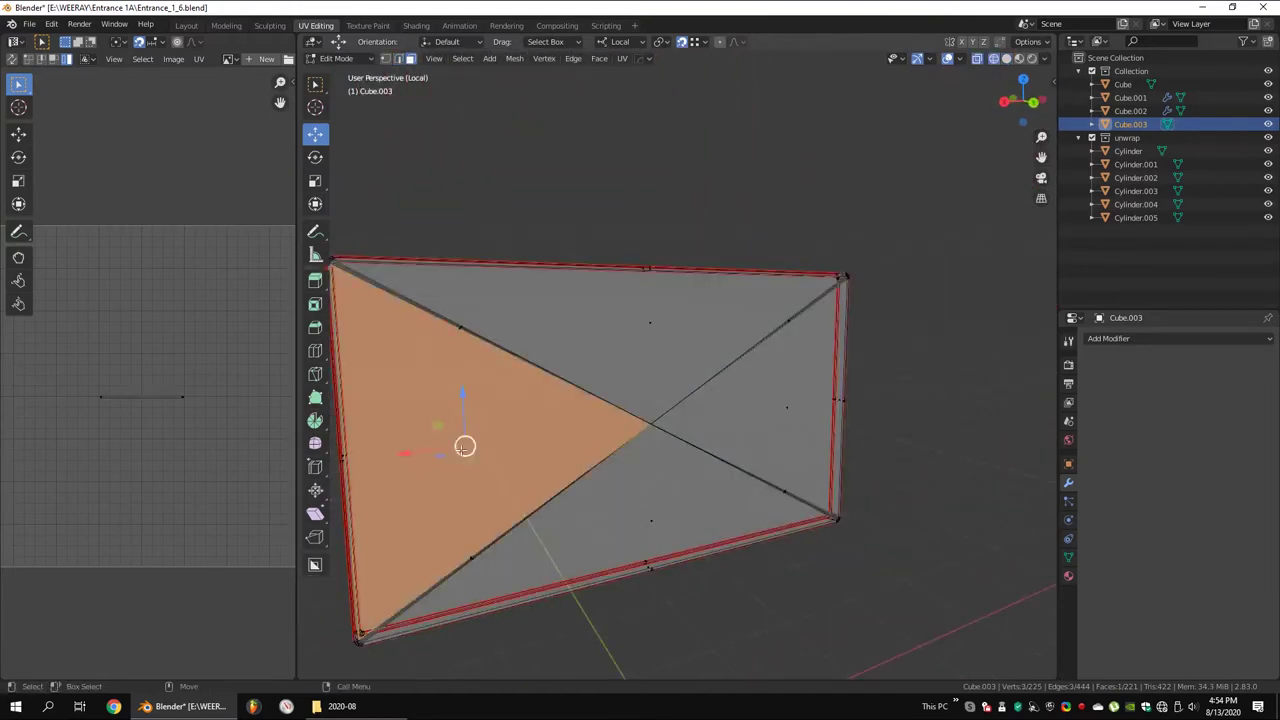
pyautogui.moveTo(460, 440); pyautogui.dragTo(832, 313, button='middle')
pyautogui.moveTo(630, 522); pyautogui.dragTo(797, 311, button='middle')
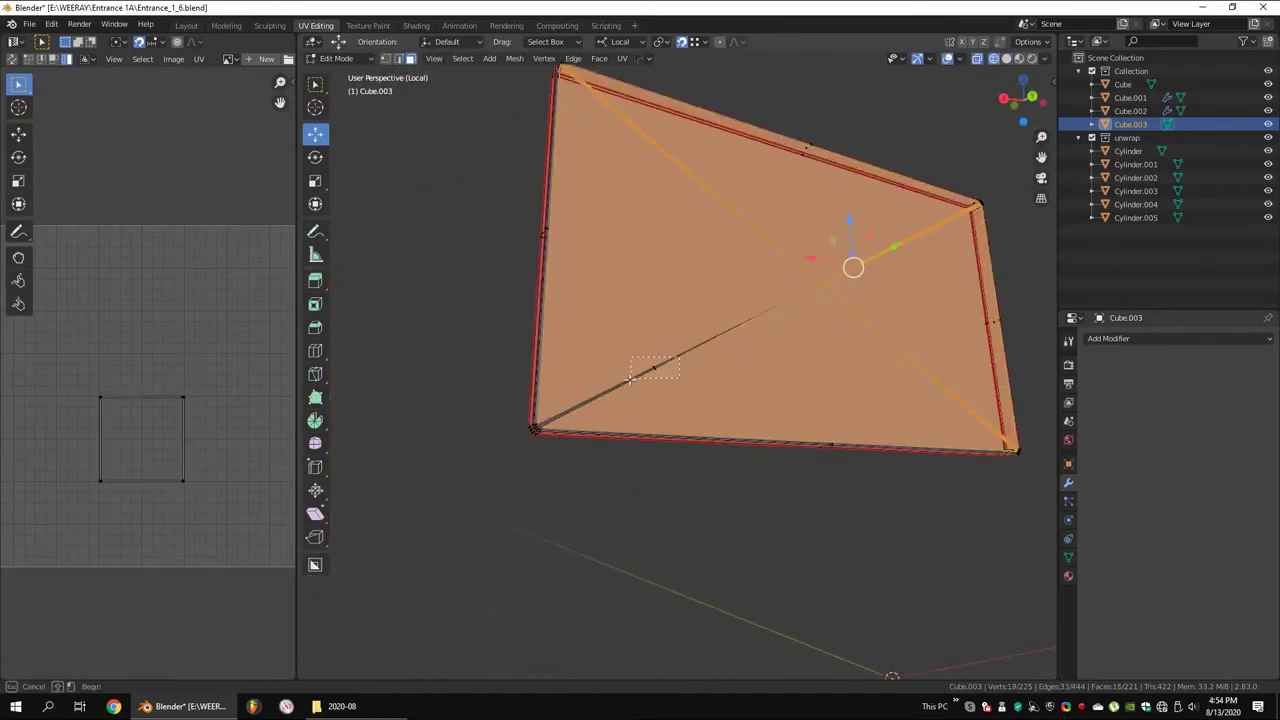
pyautogui.press('x')
pyautogui.scroll(-3, 886, 349)
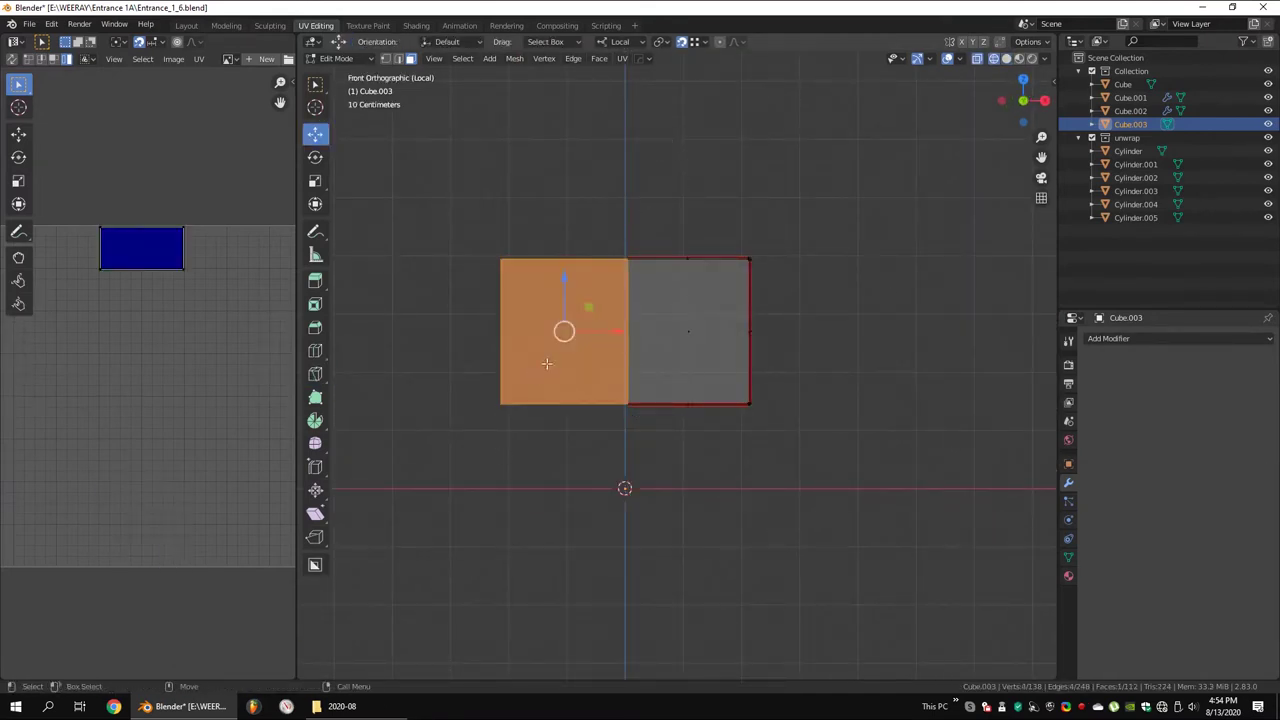
# Add a Mirror modifier to the panel and push its outer edge outward along X
pyautogui.moveTo(682, 285); pyautogui.dragTo(691, 229, button='middle')
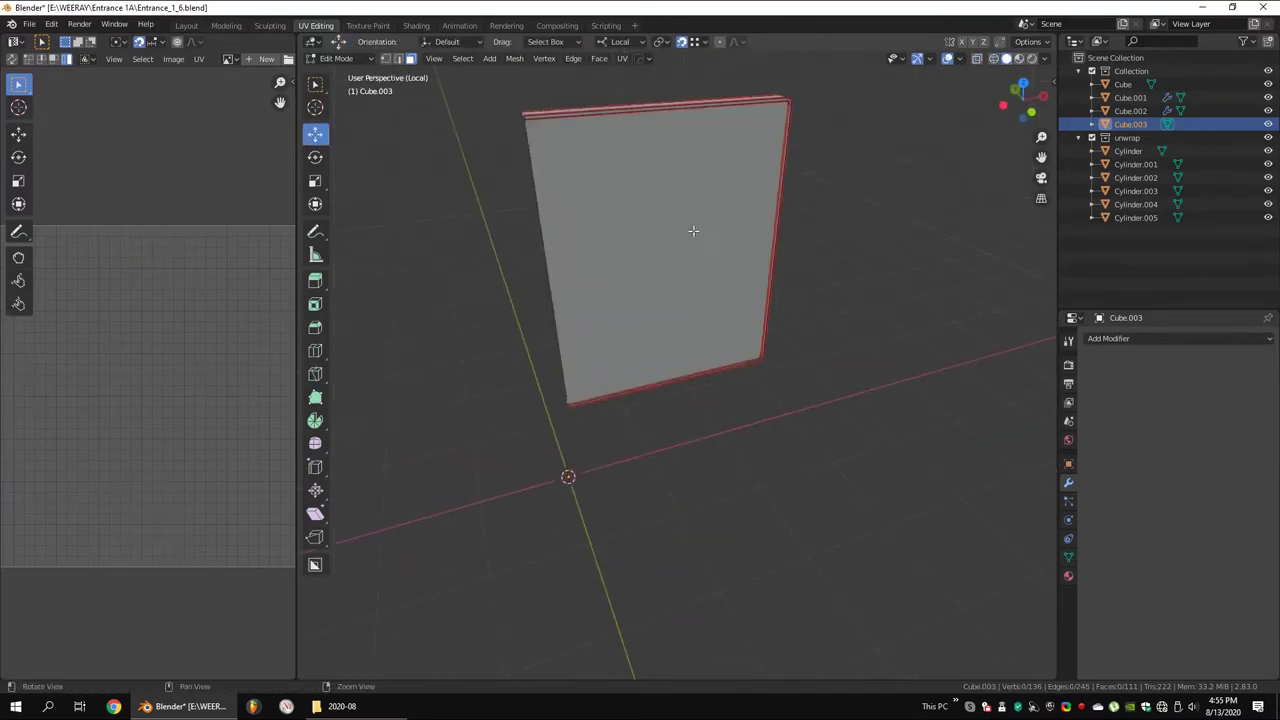
pyautogui.click(1180, 338)
pyautogui.click(971, 551)
pyautogui.scroll(3, 900, 349)
pyautogui.moveTo(645, 172); pyautogui.dragTo(545, 593)
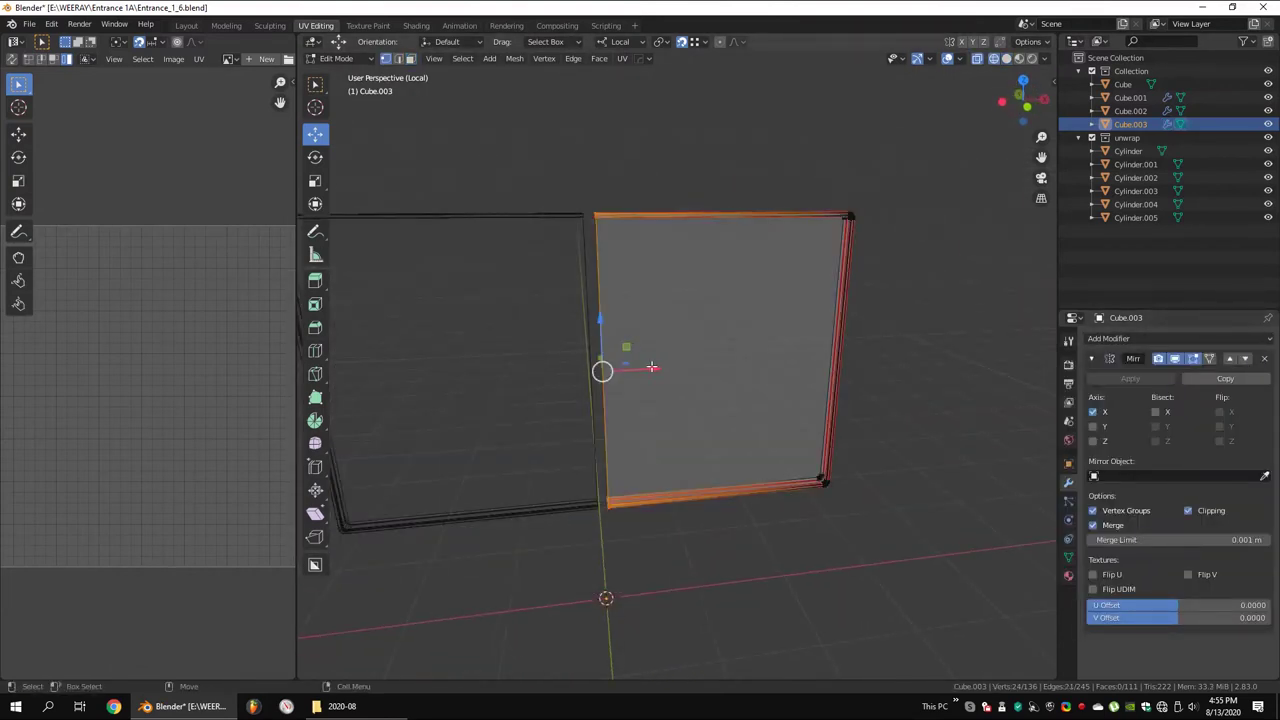
pyautogui.moveTo(651, 367); pyautogui.dragTo(665, 367)
pyautogui.moveTo(665, 367)
pyautogui.mouseDown(button='middle')
pyautogui.moveTo(683, 346)
pyautogui.moveTo(789, 340)
pyautogui.moveTo(788, 326)
pyautogui.mouseUp(button='middle')
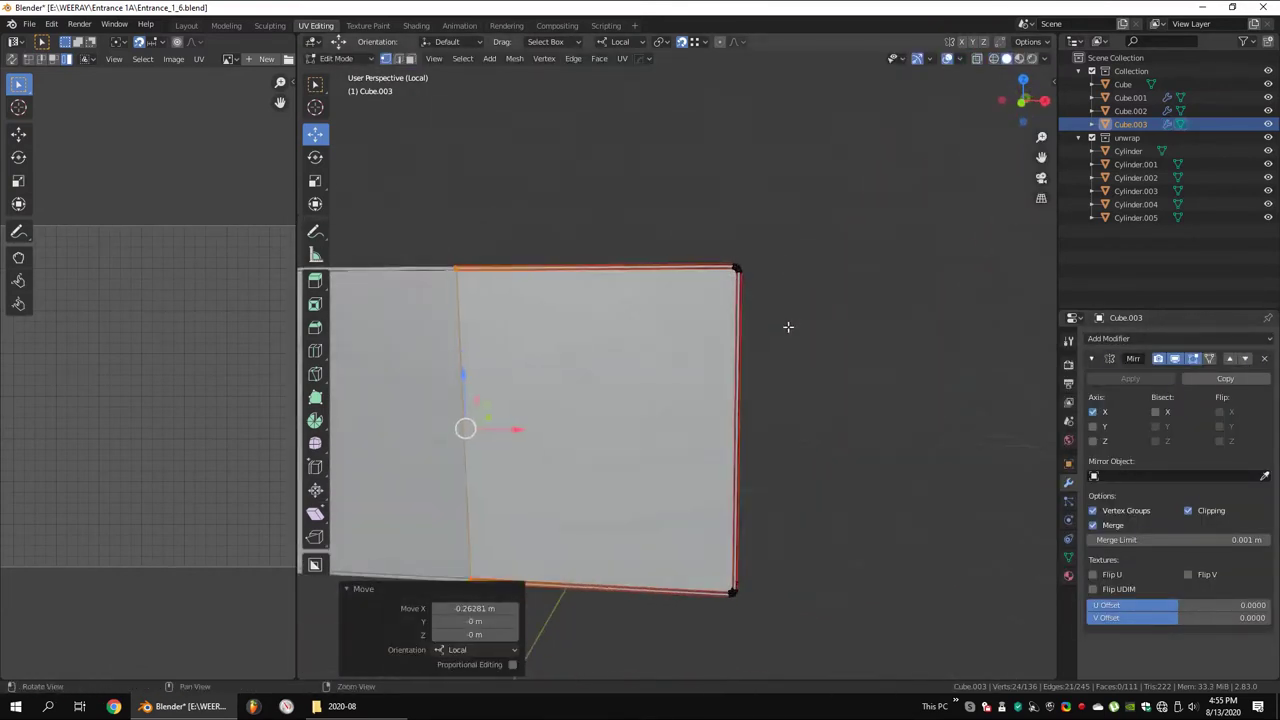
# With X-ray on, view the gate from the front and shift the panel along X
pyautogui.hotkey('alt', 'z')
pyautogui.press('Tab')
pyautogui.press('KP_1')
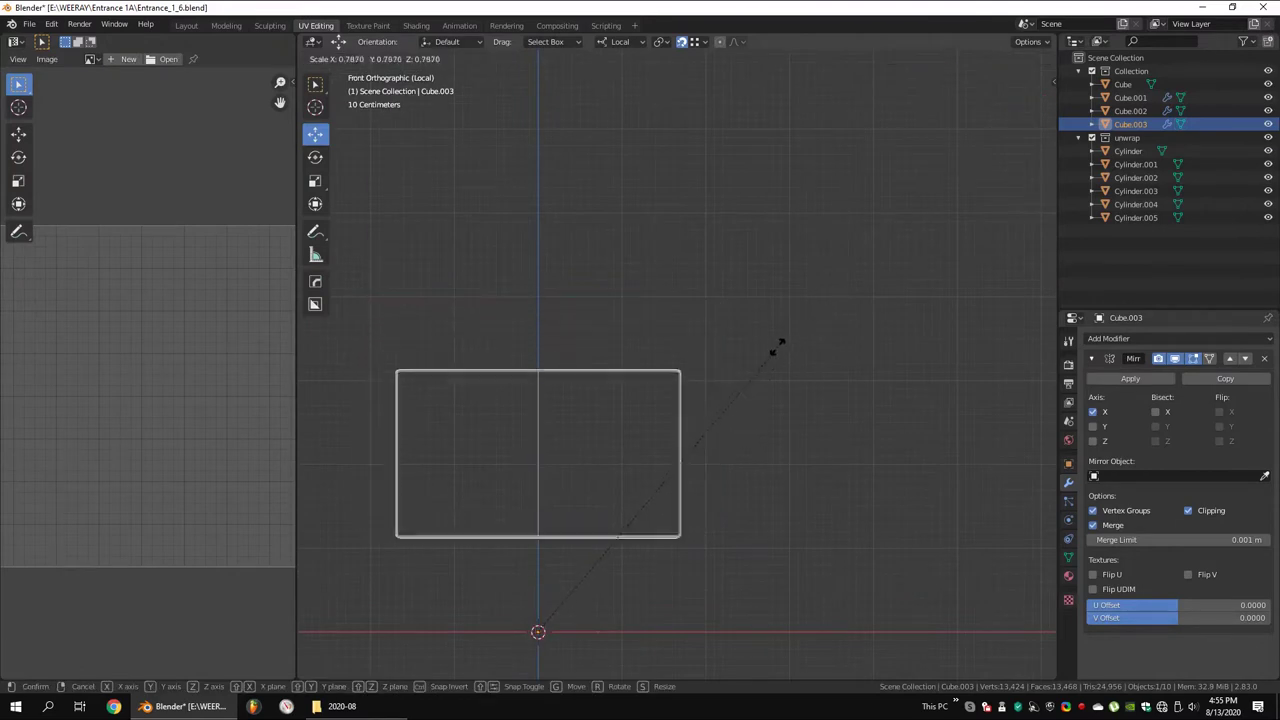
pyautogui.press('Tab')
pyautogui.scroll(2, 683, 238)
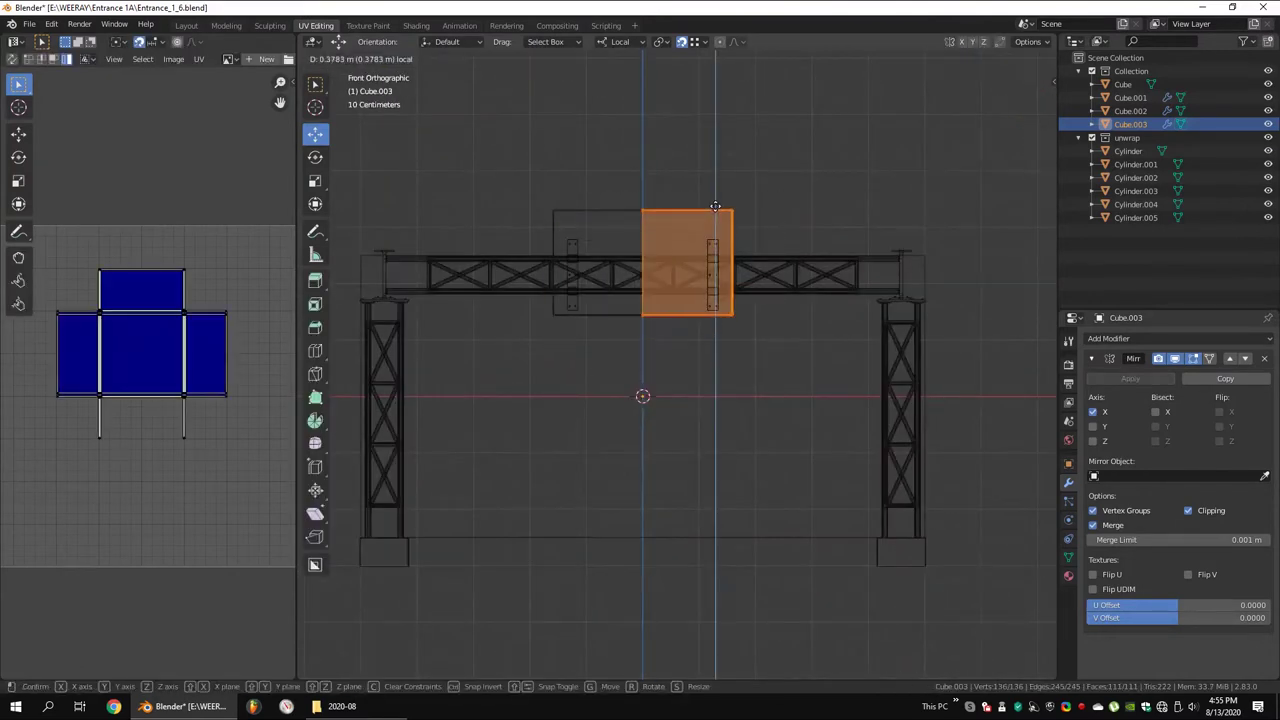
pyautogui.press('x')
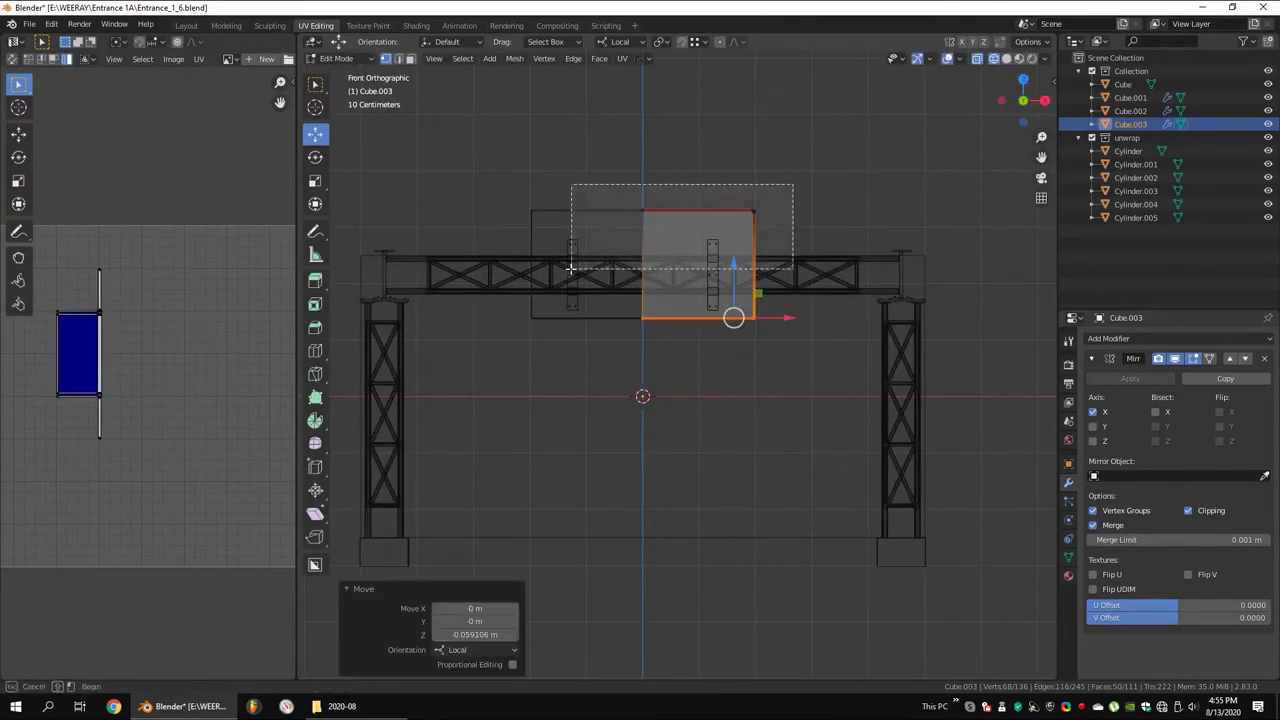
pyautogui.moveTo(701, 268)
pyautogui.mouseDown(button='middle')
pyautogui.moveTo(527, 207)
pyautogui.moveTo(644, 88)
pyautogui.mouseUp(button='middle')
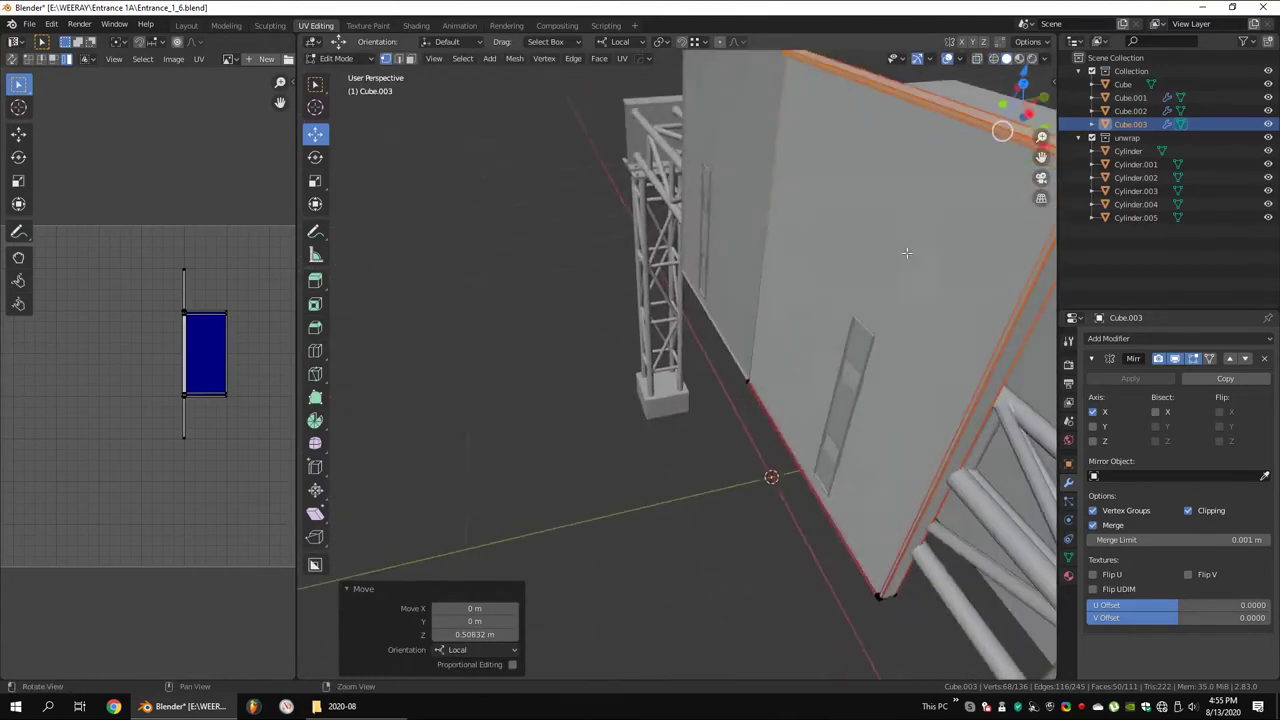
pyautogui.hotkey('ctrl', 'z')
pyautogui.scroll(2, 632, 220)
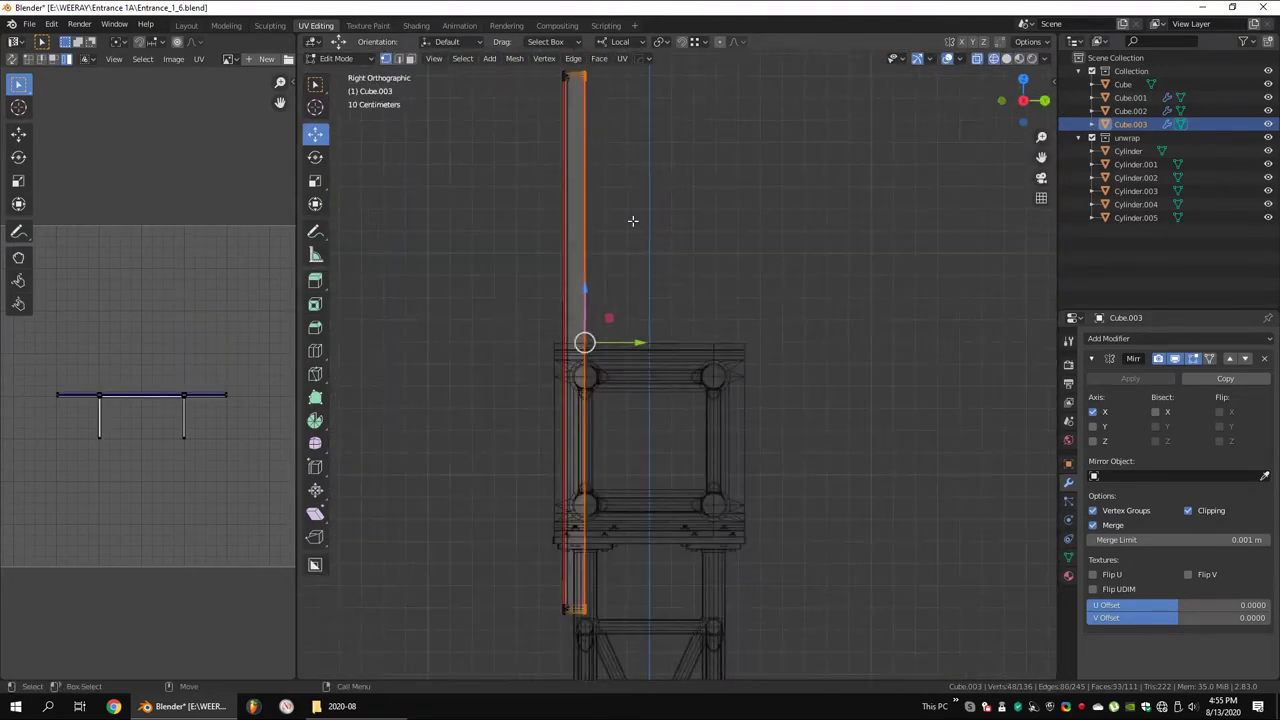
pyautogui.click(622, 342)
# Move the whole panel about 0.074 m along Y to sit just in front of the truss
pyautogui.press('a')
pyautogui.scroll(3, 600, 340)
pyautogui.scroll(2, 560, 340)
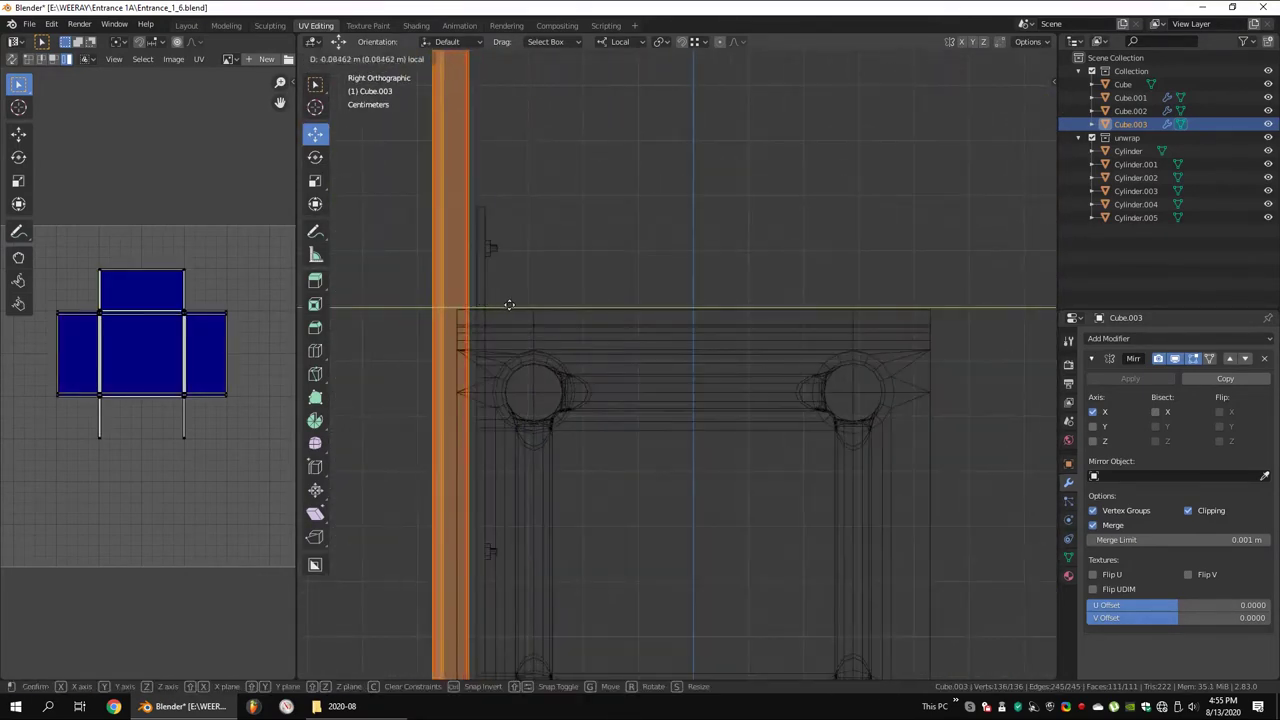
pyautogui.scroll(2, 526, 337)
pyautogui.scroll(3, 526, 337)
pyautogui.scroll(2, 711, 349)
pyautogui.press('g')
pyautogui.press('y')
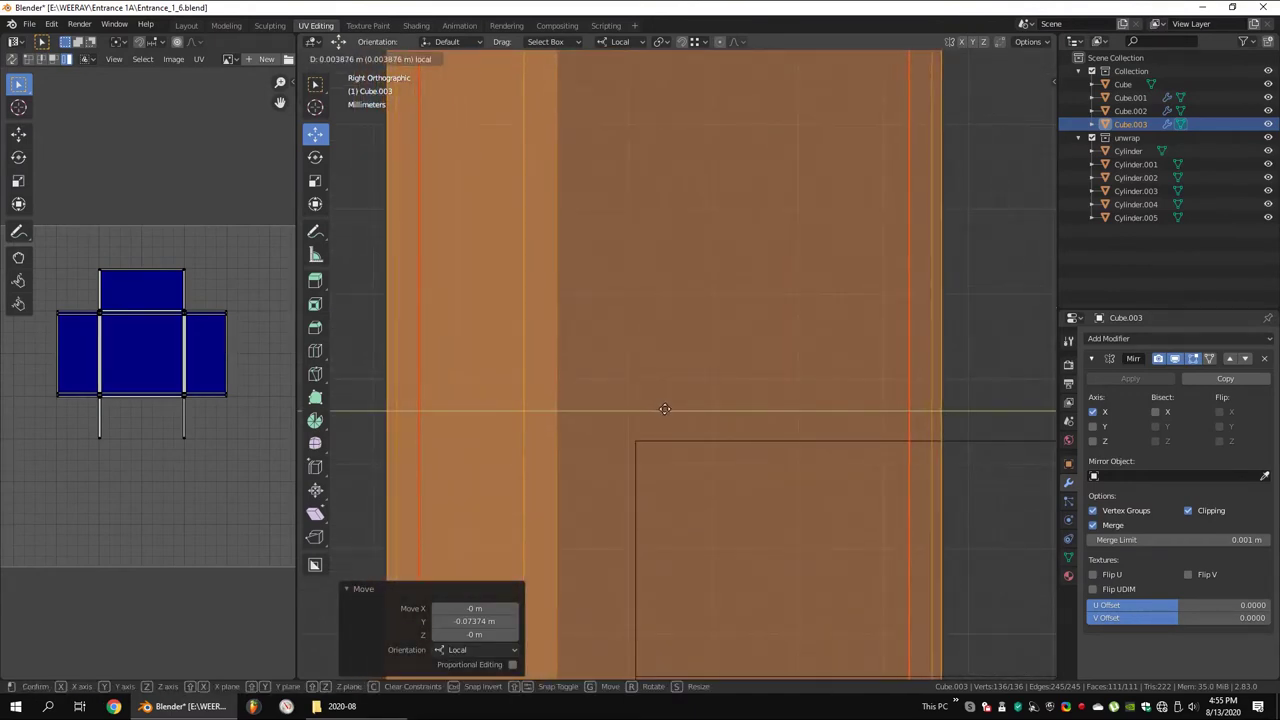
pyautogui.click(664, 409)
pyautogui.scroll(-5, 664, 400)
pyautogui.press('Tab')
pyautogui.moveTo(660, 374)
pyautogui.mouseDown(button='middle')
pyautogui.moveTo(858, 307)
pyautogui.moveTo(808, 198)
pyautogui.mouseUp(button='middle')
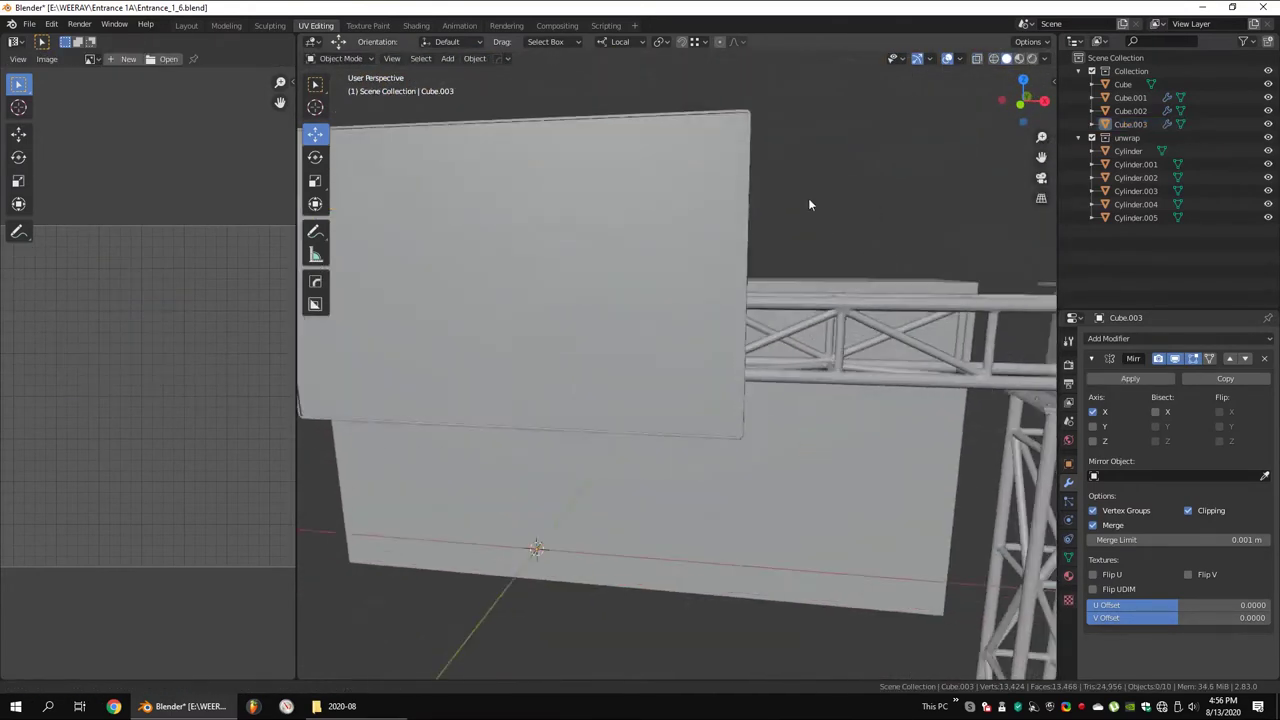
# Enter Edit Mode on the sign panel Cube.003 and frame it in the view
pyautogui.scroll(-5, 808, 200)
pyautogui.click(696, 196)
pyautogui.press('Tab')
pyautogui.moveTo(696, 196); pyautogui.dragTo(838, 153, button='middle')
pyautogui.moveTo(838, 153); pyautogui.dragTo(474, 520)
pyautogui.press('KP_Decimal')
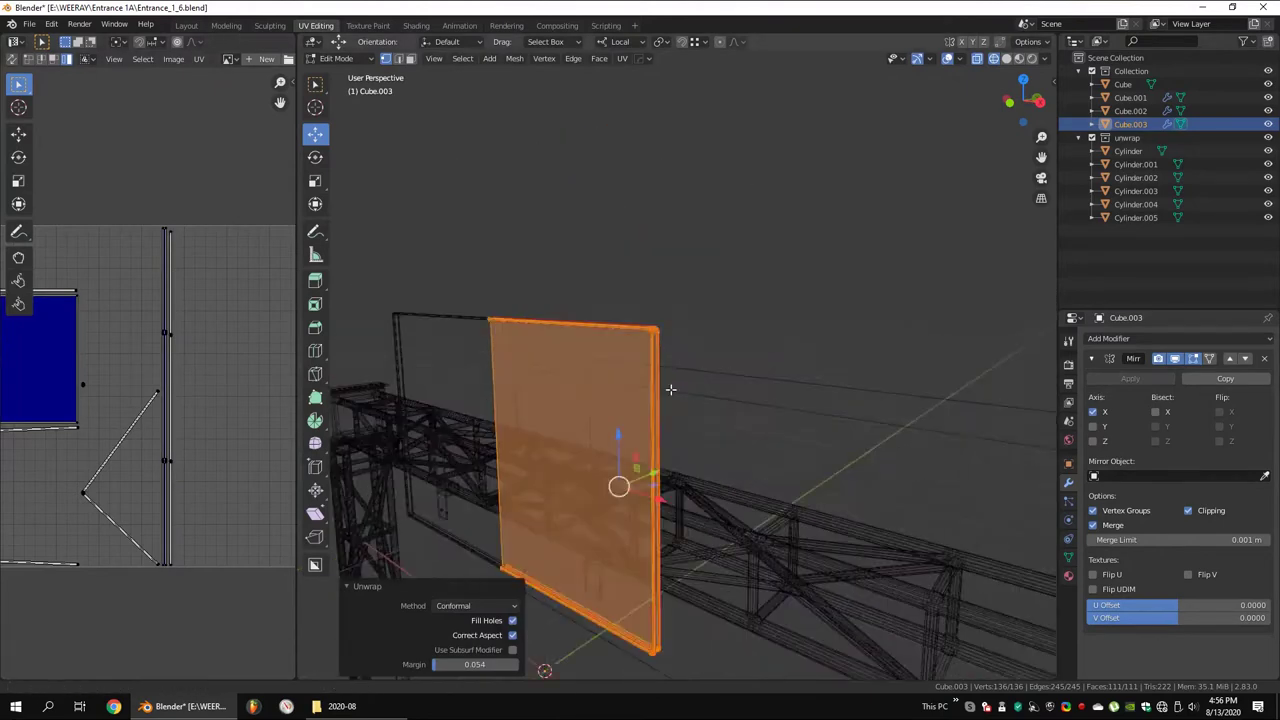
pyautogui.hotkey('shift', 'z')
pyautogui.hotkey('alt', 'a')
pyautogui.moveTo(1022, 100); pyautogui.dragTo(1049, 81)
pyautogui.press('n')
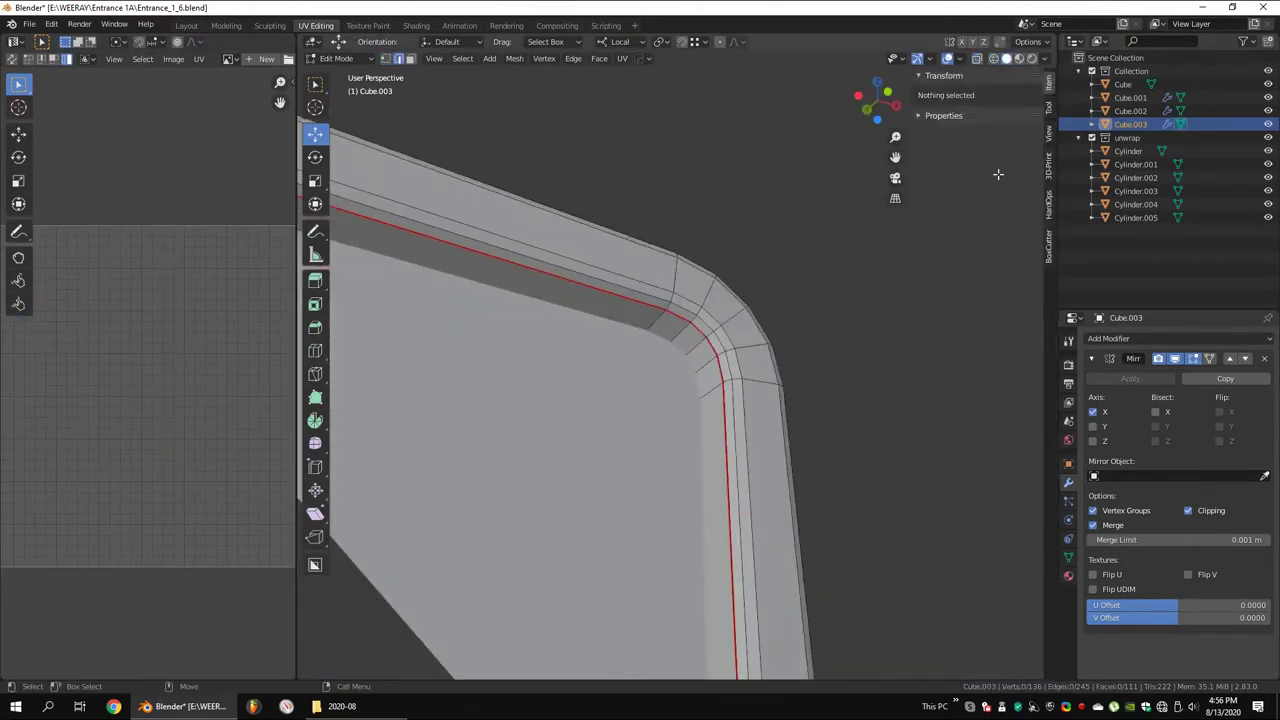
pyautogui.click(1050, 145)
pyautogui.press('n')
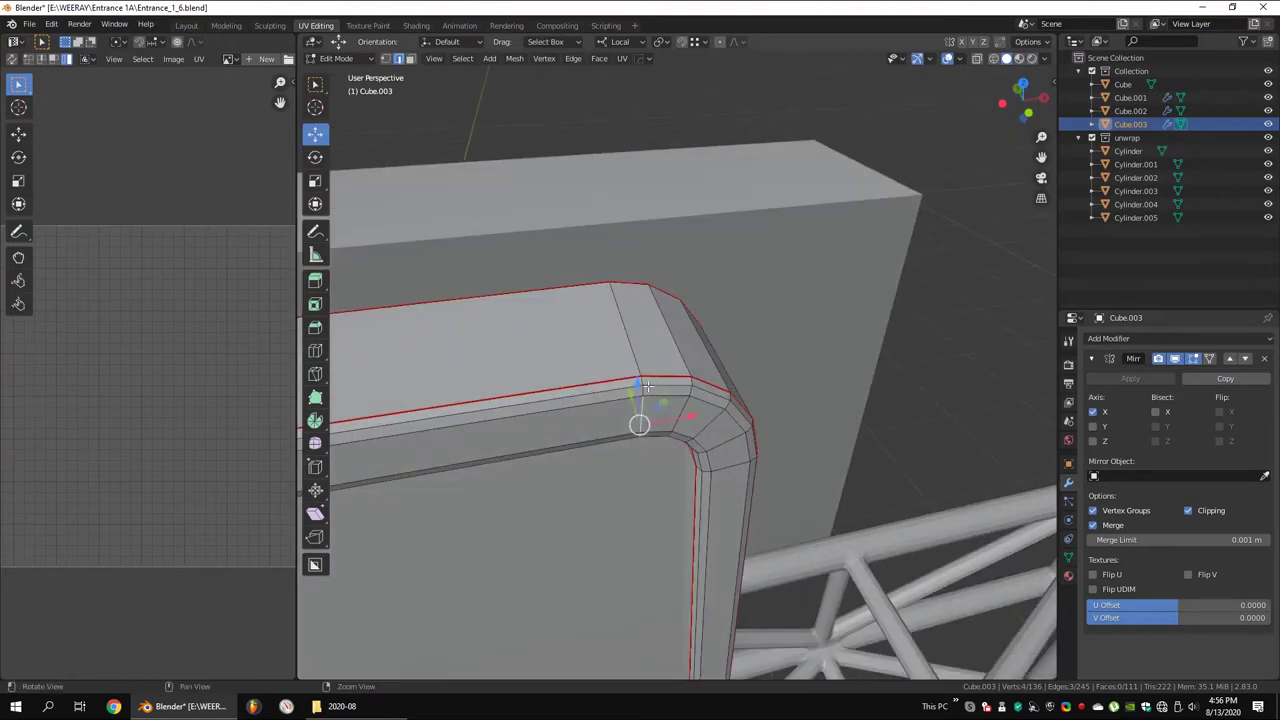
# Box-select the panel's front face in X-ray and unwrap it (Conformal, 0.054 margin)
pyautogui.moveTo(668, 305)
pyautogui.mouseDown(button='middle')
pyautogui.moveTo(661, 459)
pyautogui.moveTo(708, 425)
pyautogui.mouseUp(button='middle')
pyautogui.keyDown('alt'); pyautogui.click(661, 459); pyautogui.keyUp('alt')
pyautogui.moveTo(881, 371)
pyautogui.mouseDown(button='middle')
pyautogui.moveTo(554, 357)
pyautogui.moveTo(597, 326)
pyautogui.mouseUp(button='middle')
pyautogui.scroll(-4, 786, 374)
pyautogui.hotkey('alt', 'z')
pyautogui.moveTo(779, 295); pyautogui.dragTo(427, 625)
pyautogui.press('u')
pyautogui.click(660, 373)
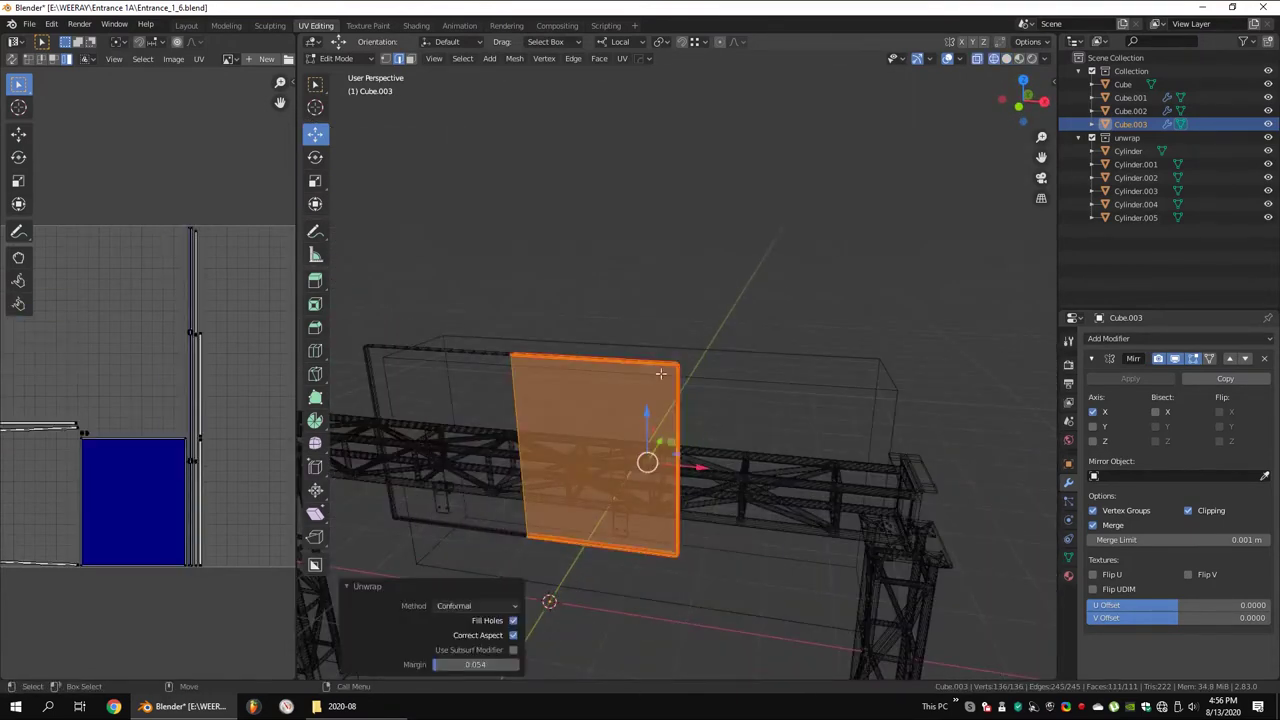
# Widen the UV editor to inspect the new island and select a panel edge
pyautogui.moveTo(296, 212); pyautogui.dragTo(592, 212)
pyautogui.scroll(4, 289, 320)
pyautogui.scroll(-2, 314, 297)
pyautogui.scroll(-3, 314, 297)
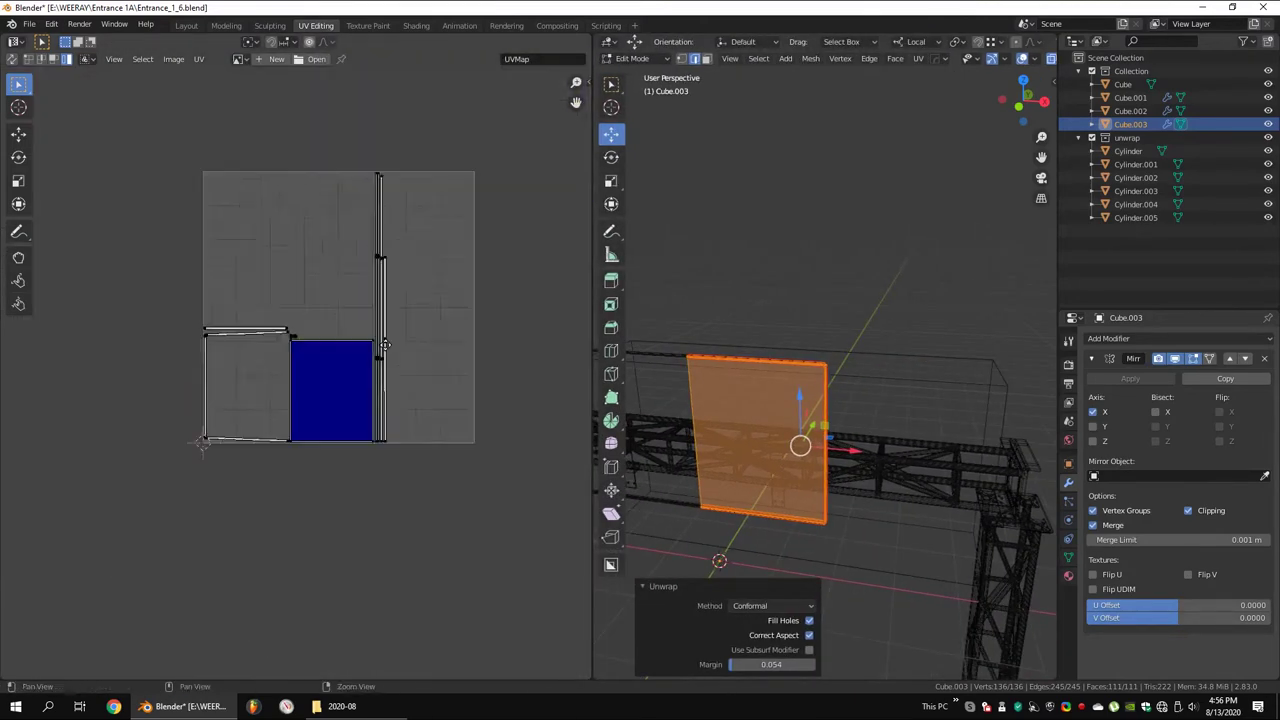
pyautogui.scroll(5, 390, 497)
pyautogui.scroll(-2, 452, 437)
pyautogui.scroll(5, 830, 360)
pyautogui.hotkey('alt', 'z')
pyautogui.moveTo(920, 389)
pyautogui.mouseDown(button='middle')
pyautogui.moveTo(830, 360)
pyautogui.moveTo(880, 300)
pyautogui.mouseUp(button='middle')
pyautogui.click(830, 360)
pyautogui.scroll(-5, 830, 360)
# Select all of the panel's faces and unwrap the whole board
pyautogui.scroll(-5, 880, 300)
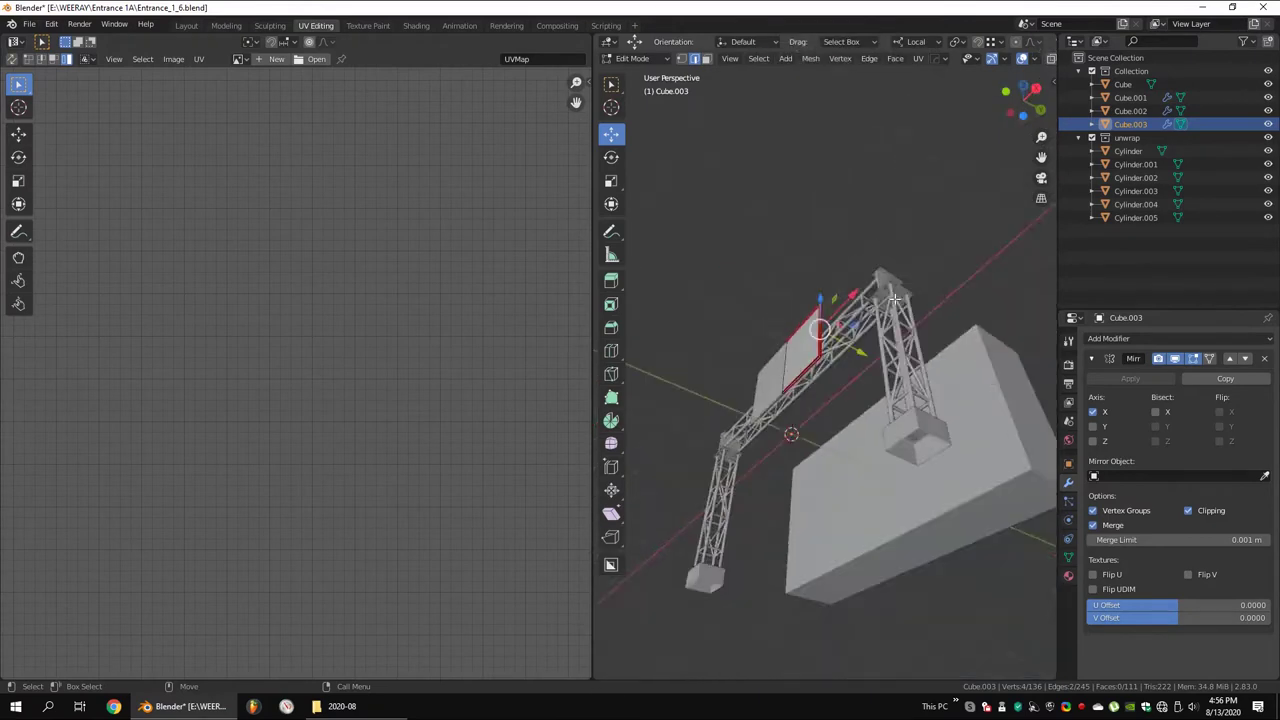
pyautogui.hotkey('alt', 'z')
pyautogui.press('a')
pyautogui.press('u')
pyautogui.scroll(3, 566, 235)
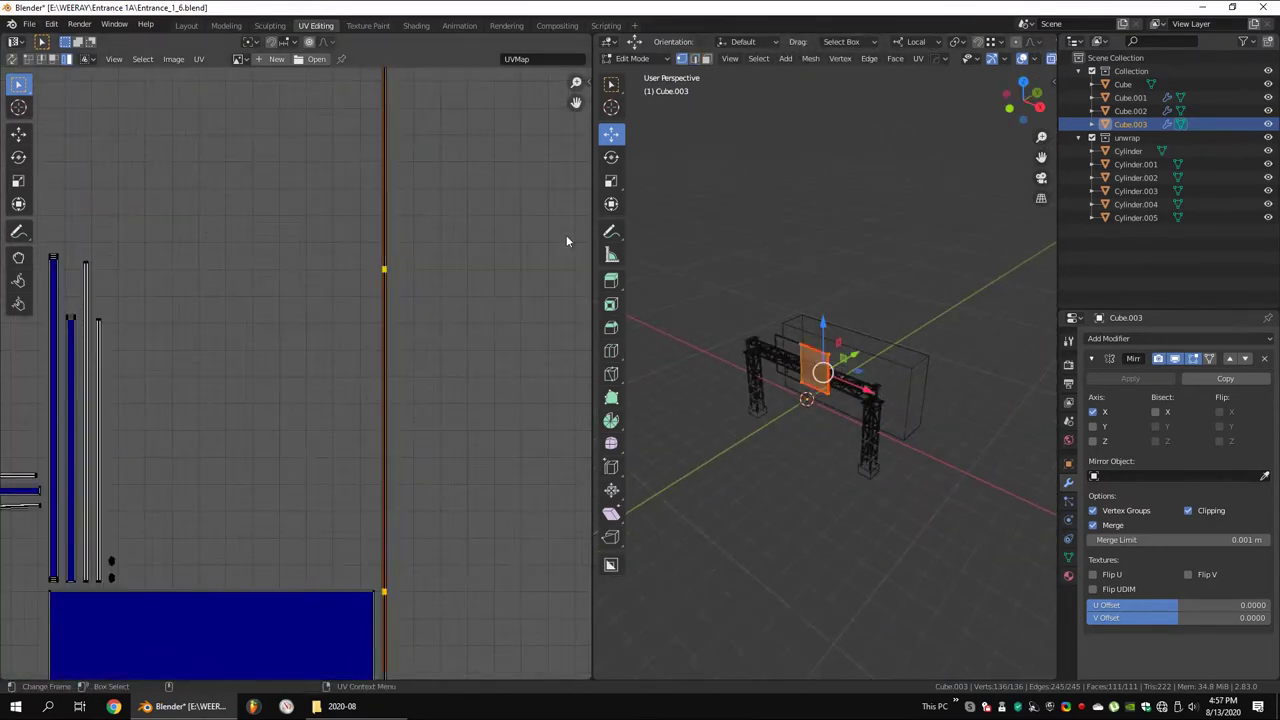
pyautogui.scroll(5, 845, 326)
# Mark two corner edges of the panel as UV seams
pyautogui.hotkey('alt', 'z')
pyautogui.scroll(4, 860, 367)
pyautogui.moveTo(860, 367)
pyautogui.mouseDown(button='middle')
pyautogui.moveTo(843, 420)
pyautogui.moveTo(838, 311)
pyautogui.moveTo(850, 300)
pyautogui.mouseUp(button='middle')
pyautogui.click(843, 420)
pyautogui.keyDown('shift'); pyautogui.click(714, 257); pyautogui.keyUp('shift')
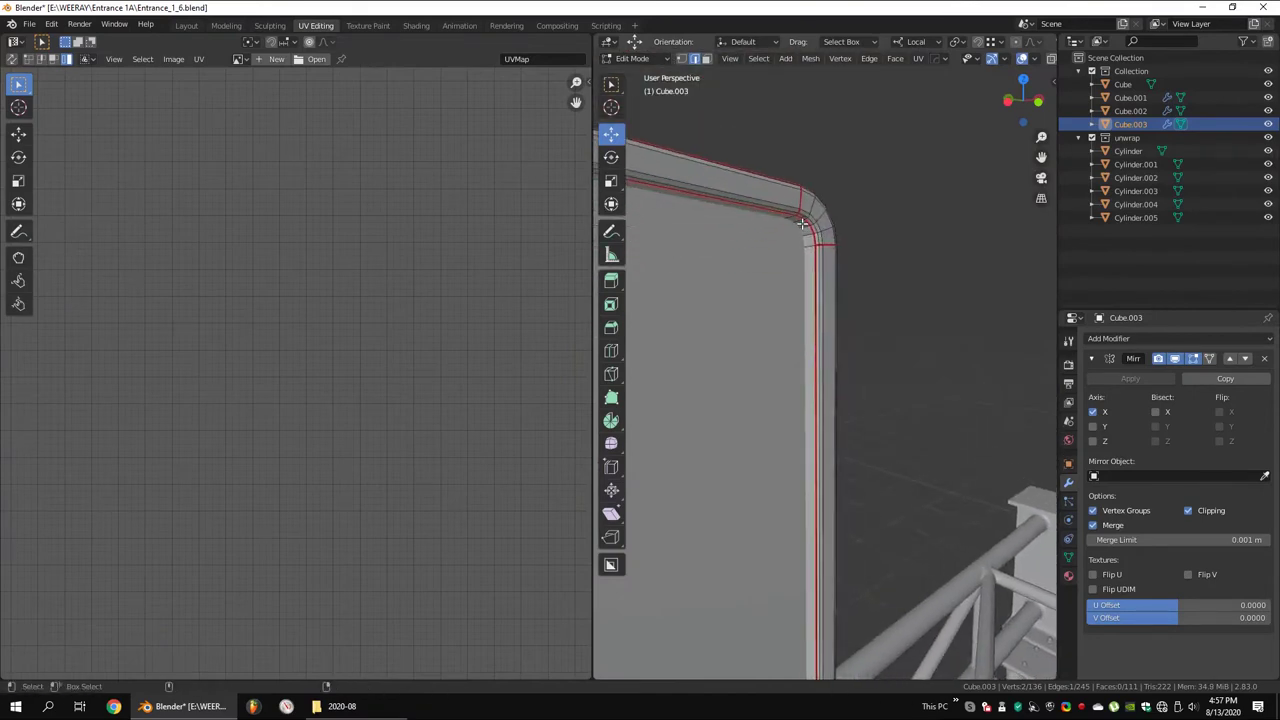
pyautogui.hotkey('ctrl', 'e')
pyautogui.click(928, 320)
# Select all faces again and re-unwrap the board with the new seams
pyautogui.hotkey('alt', 'z')
pyautogui.scroll(-5, 833, 284)
pyautogui.scroll(-3, 833, 284)
pyautogui.press('a')
pyautogui.press('u')
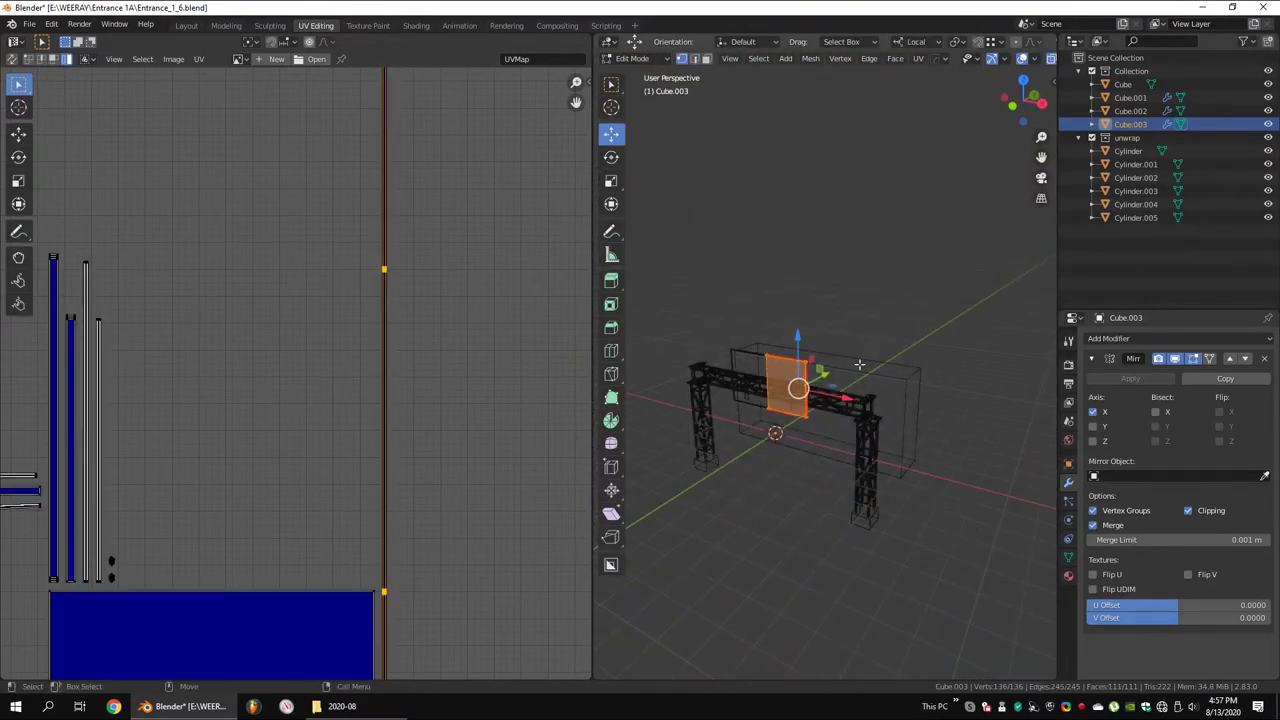
pyautogui.scroll(2, 391, 323)
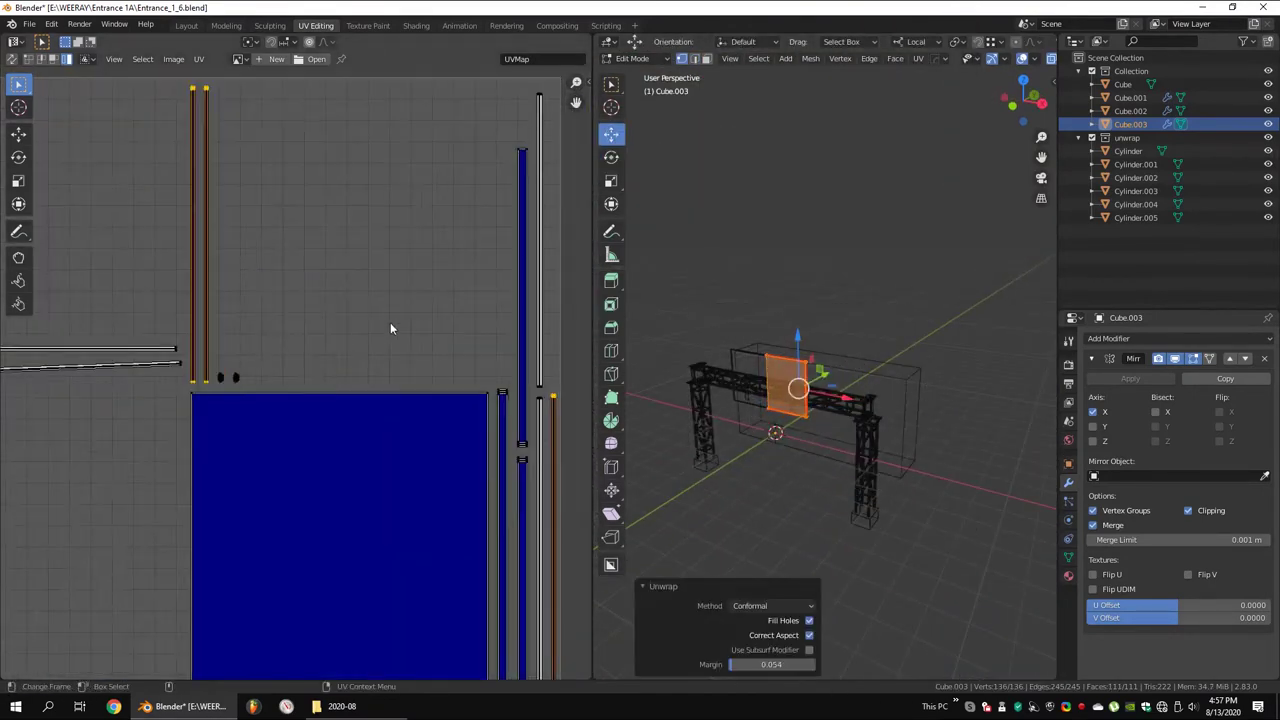
pyautogui.scroll(3, 391, 323)
# Apply an operation from the board's face context menu and reselect the Cube.003 object
pyautogui.press('Tab')
pyautogui.scroll(1, 878, 336)
pyautogui.press('Tab')
pyautogui.scroll(5, 878, 336)
pyautogui.moveTo(878, 350)
pyautogui.mouseDown(button='middle')
pyautogui.moveTo(875, 397)
pyautogui.moveTo(829, 289)
pyautogui.mouseUp(button='middle')
pyautogui.rightClick(812, 251)
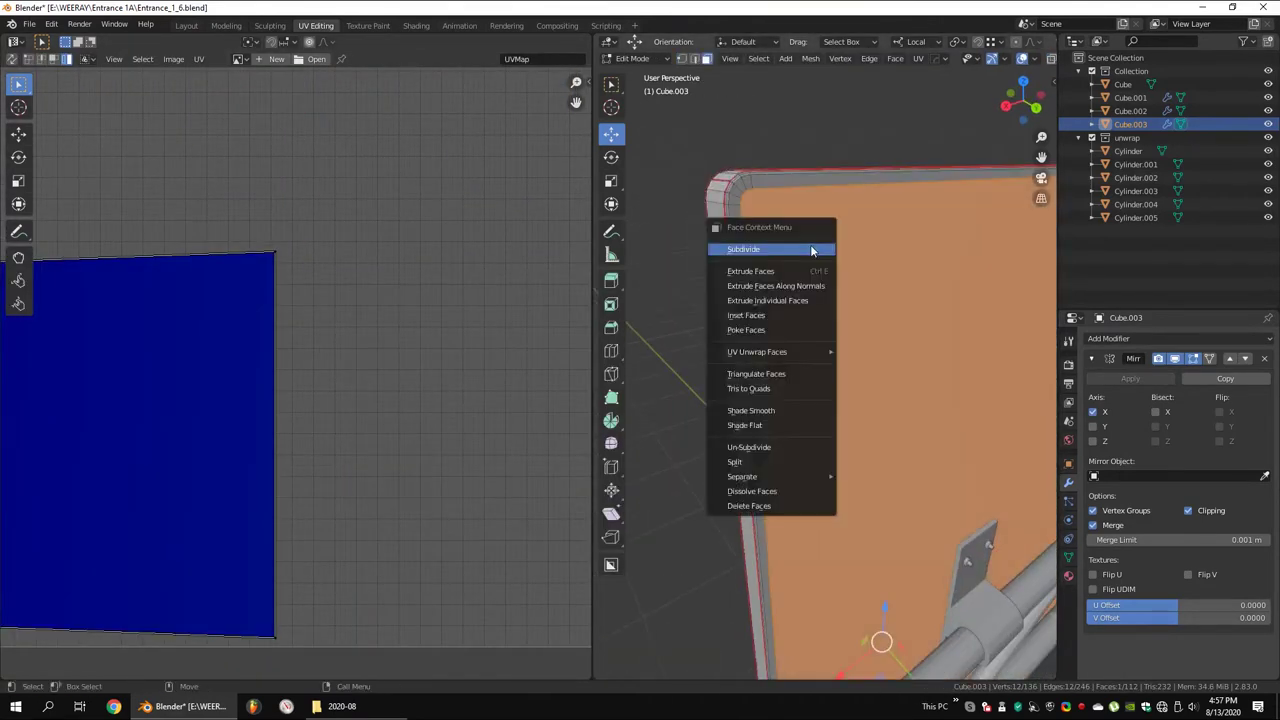
pyautogui.click(767, 381)
pyautogui.scroll(-3, 857, 209)
pyautogui.moveTo(857, 209); pyautogui.dragTo(885, 393, button='middle')
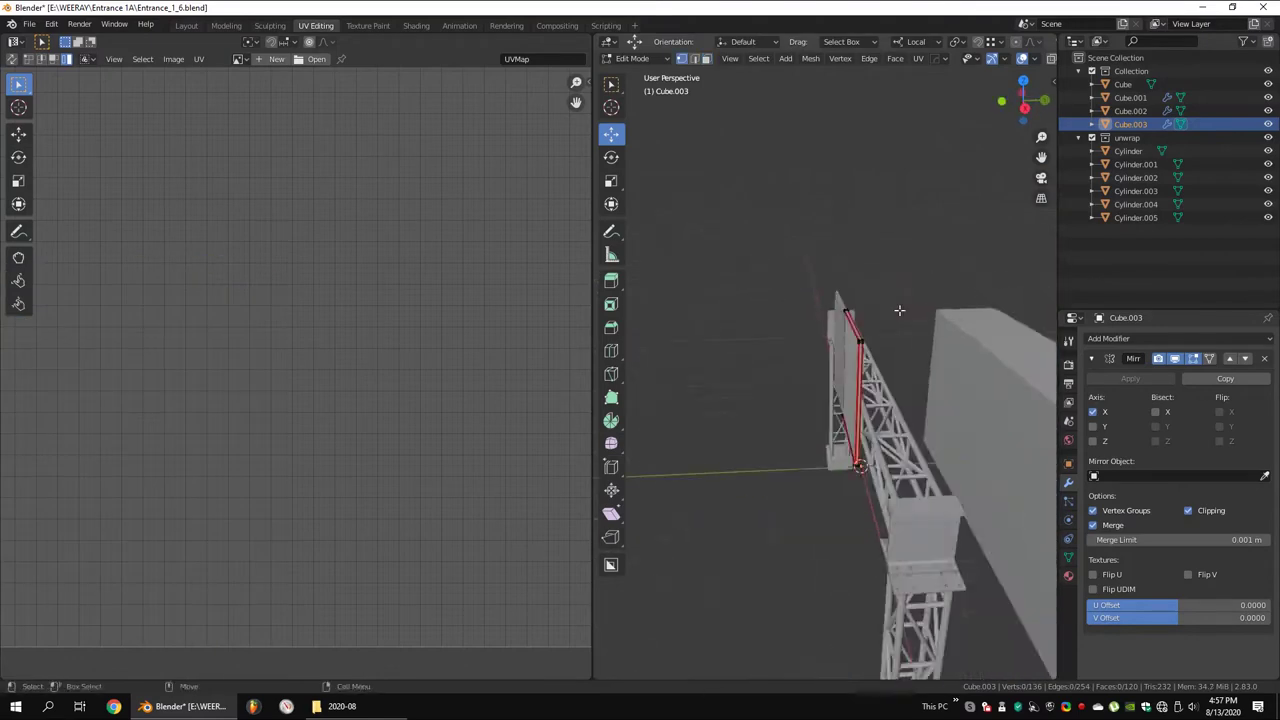
pyautogui.press('u')
pyautogui.click(885, 400)
# Apply the mirror on the sign board and re-unwrap all of its faces
pyautogui.click(1130, 378)
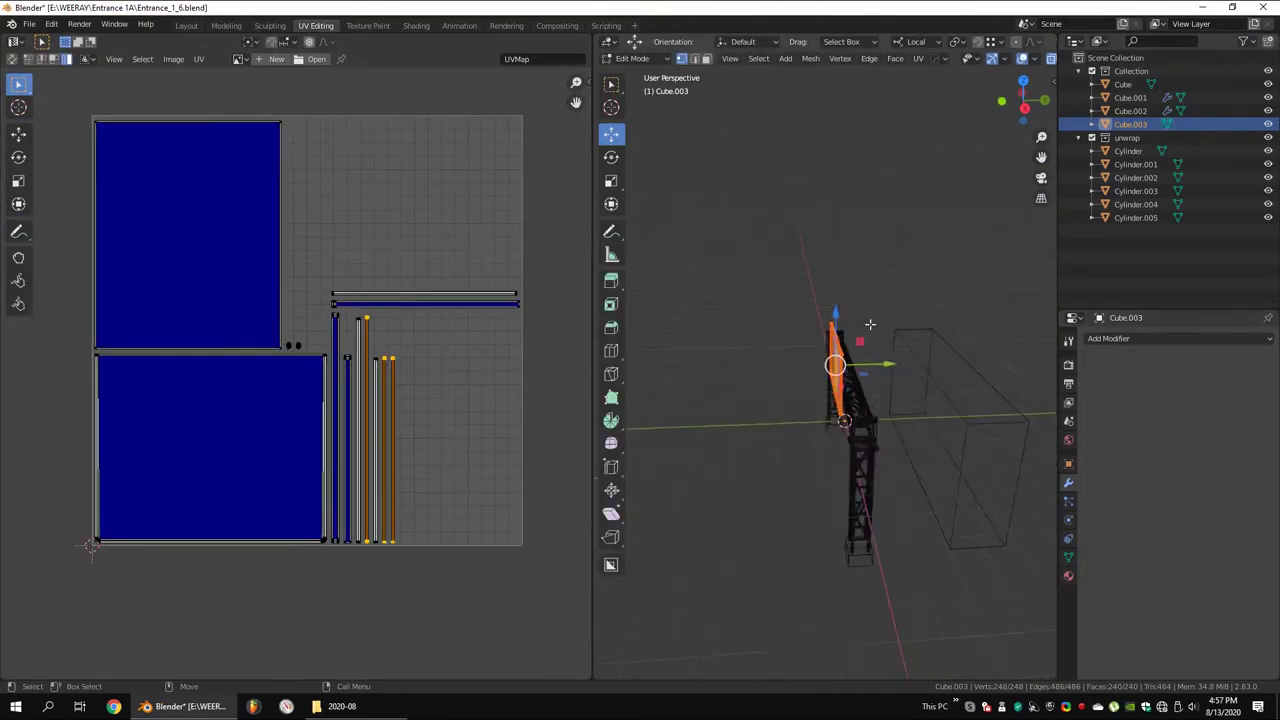
pyautogui.press('u')
pyautogui.click(924, 380)
pyautogui.moveTo(892, 387); pyautogui.dragTo(840, 400, button='middle')
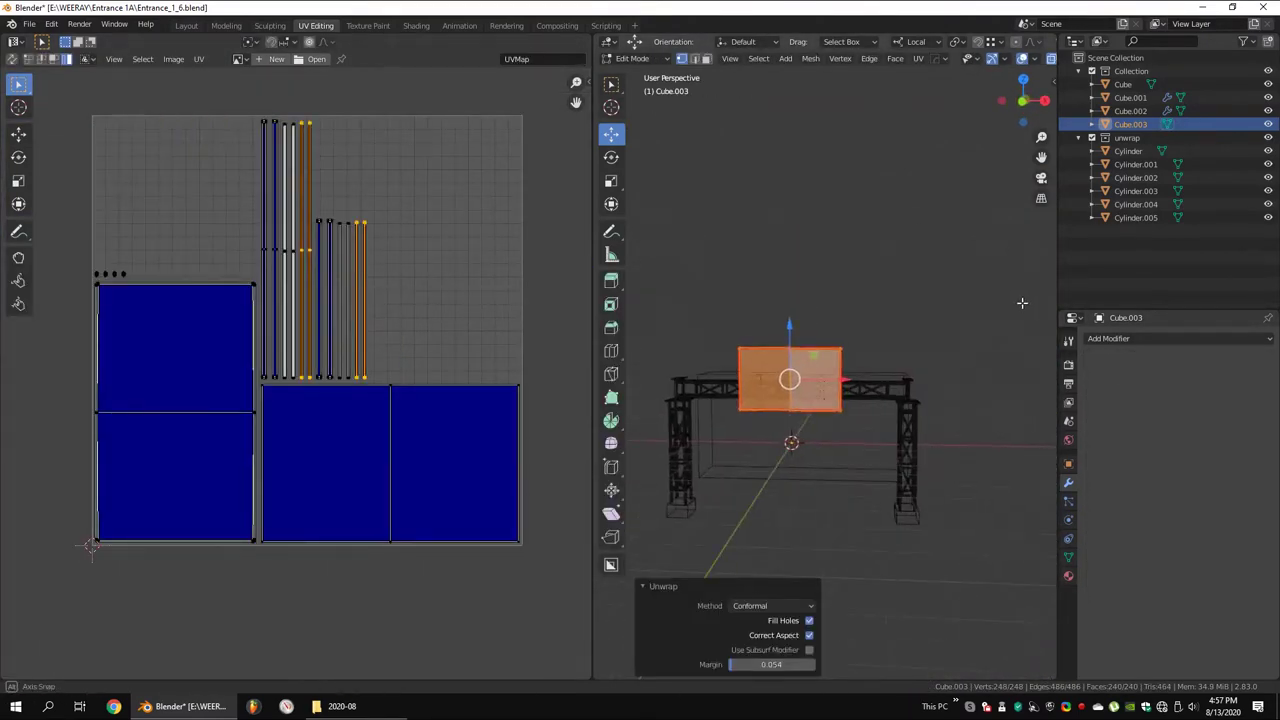
# Show the Shotpacker packing options in the UV sidebar and view the board from the front
pyautogui.press('n')
pyautogui.click(584, 172)
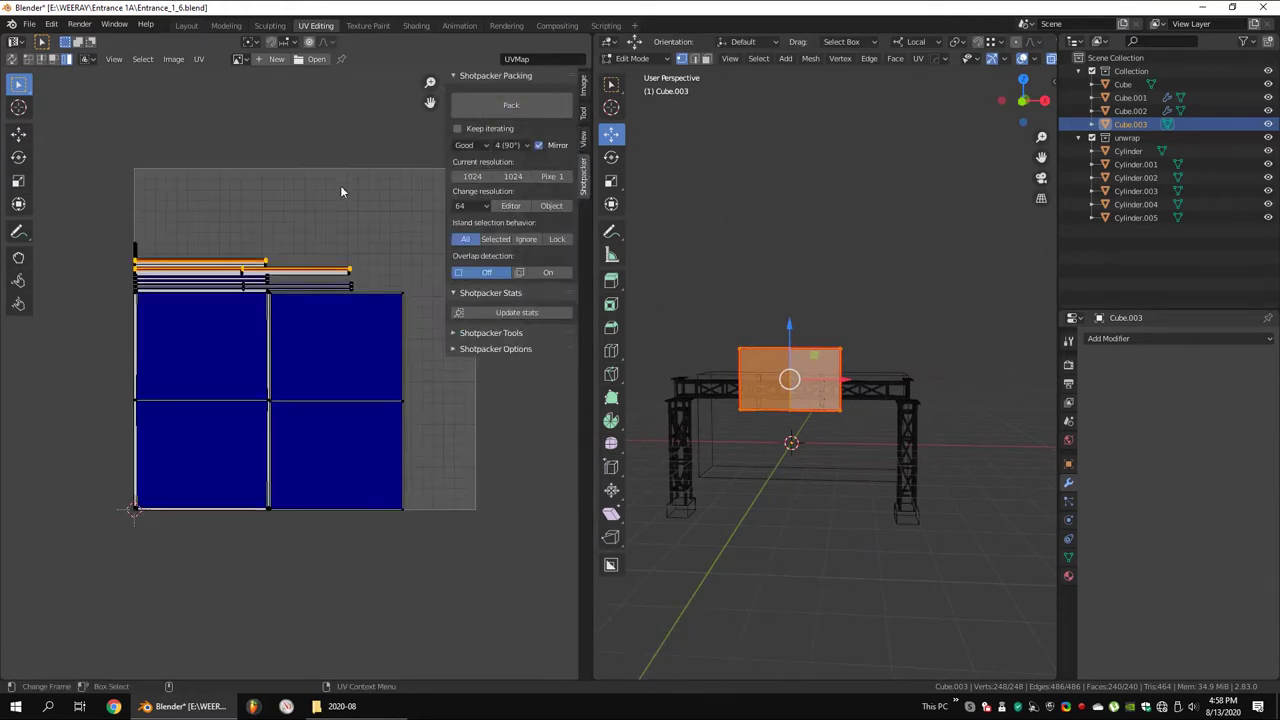
pyautogui.moveTo(321, 132); pyautogui.dragTo(272, 139, button='middle')
pyautogui.press('KP_1')
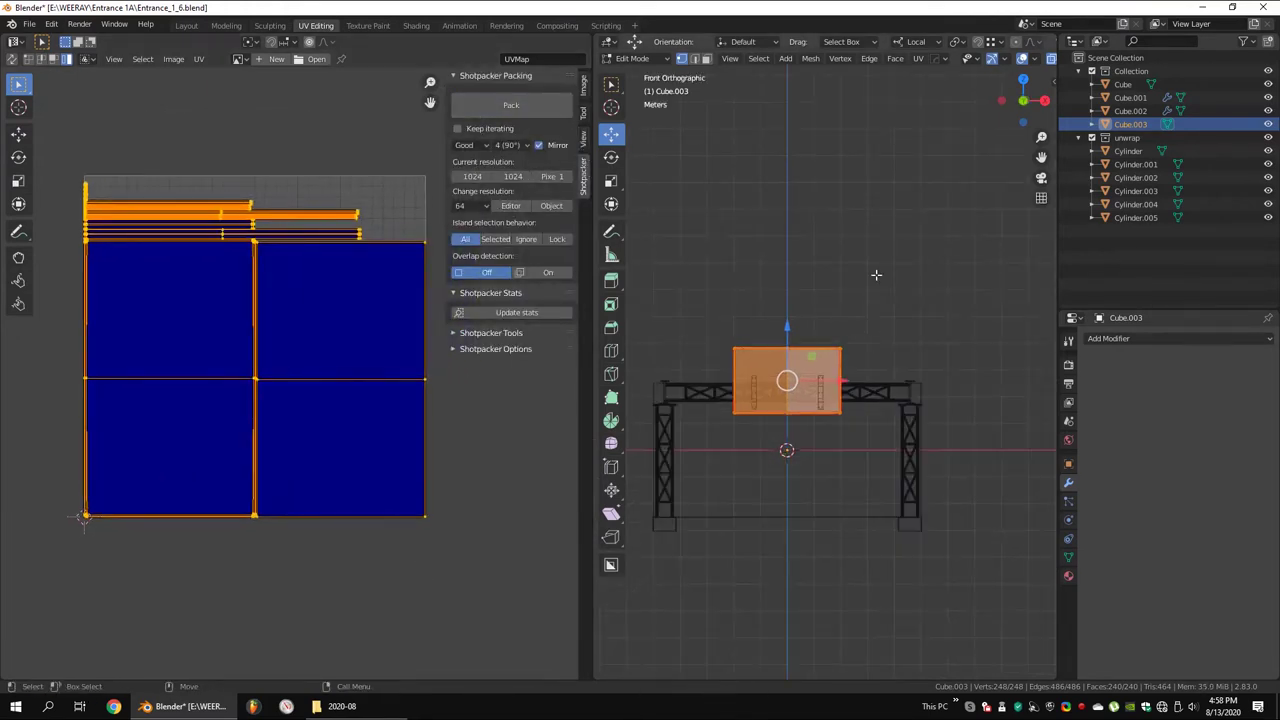
pyautogui.scroll(2, 890, 333)
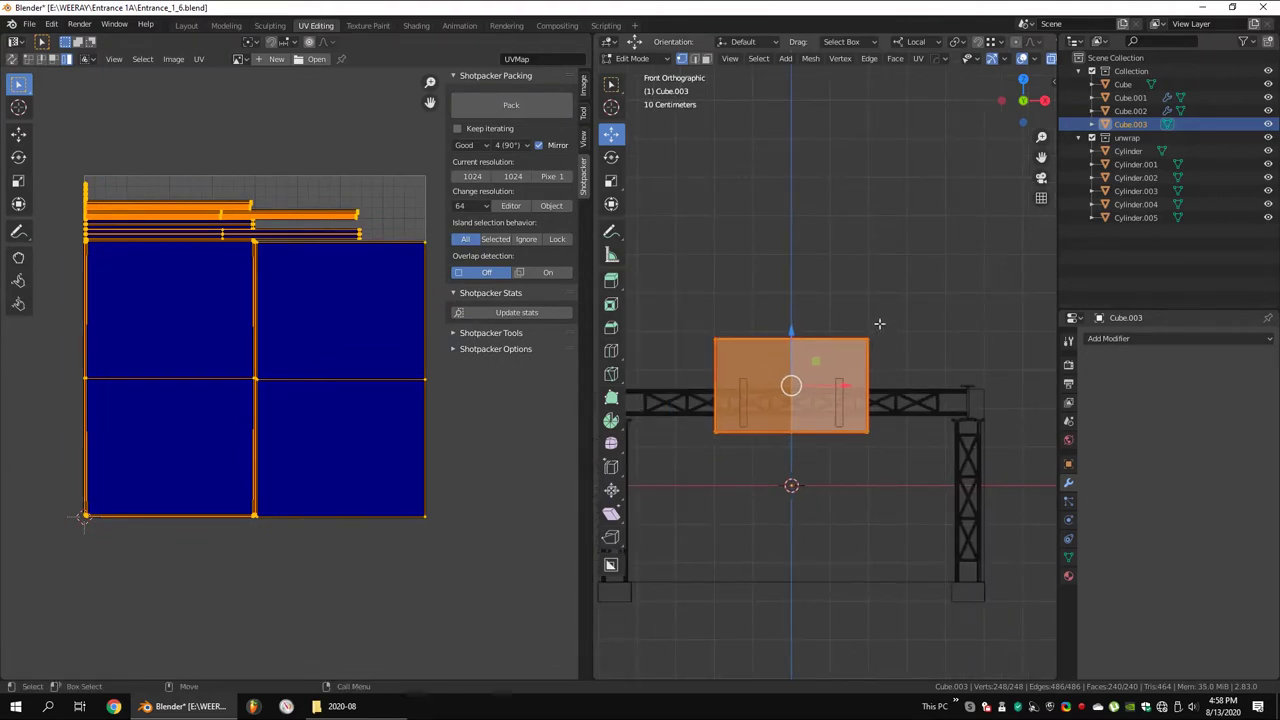
# Nudge the board's selected edges slightly down, then select the whole board mesh
pyautogui.press('Tab')
pyautogui.press('Tab')
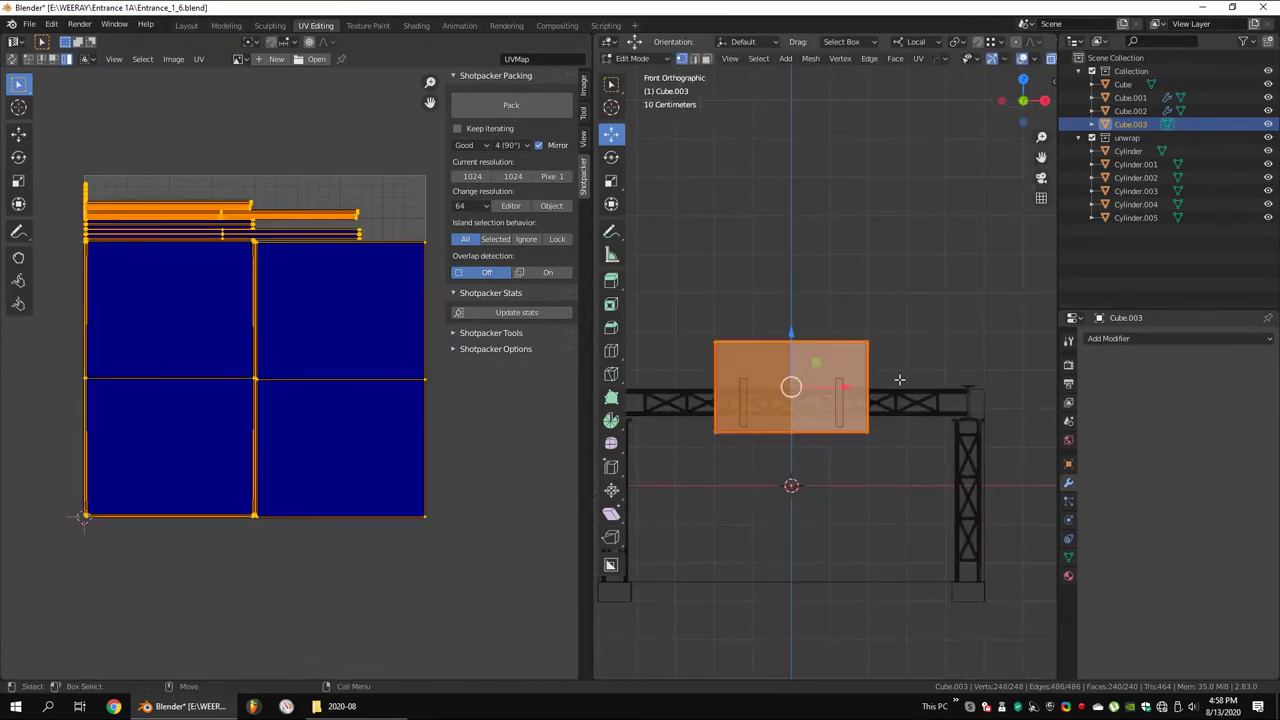
pyautogui.hotkey('ctrl', 'z')
pyautogui.hotkey('ctrl', 'z')
pyautogui.hotkey('ctrl', 'z')
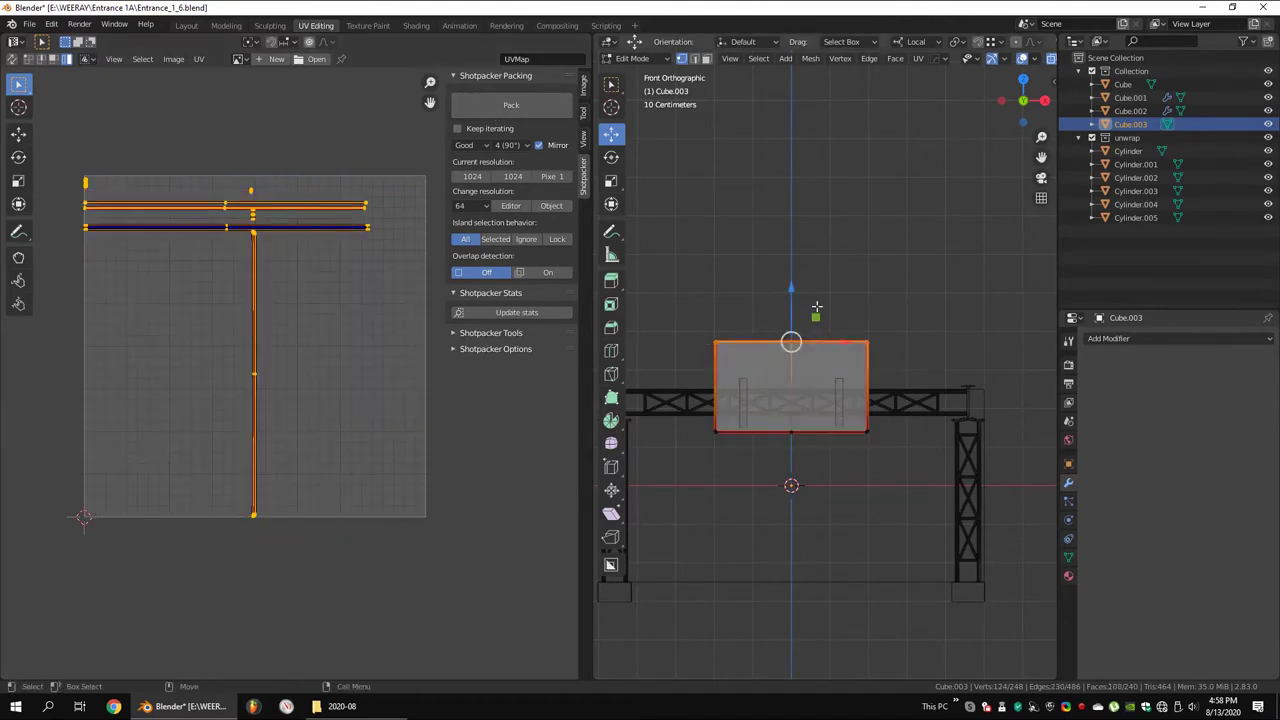
pyautogui.press('g')
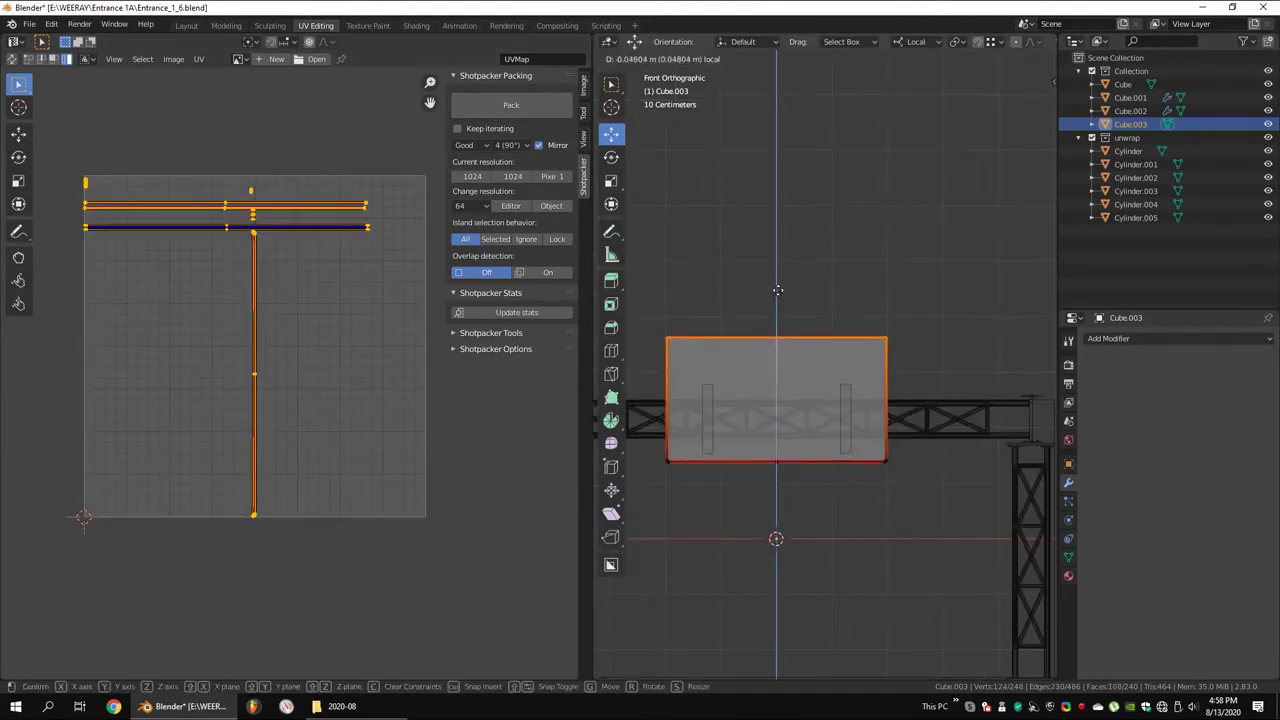
pyautogui.click(777, 290)
pyautogui.press('a')
pyautogui.scroll(5, 211, 199)
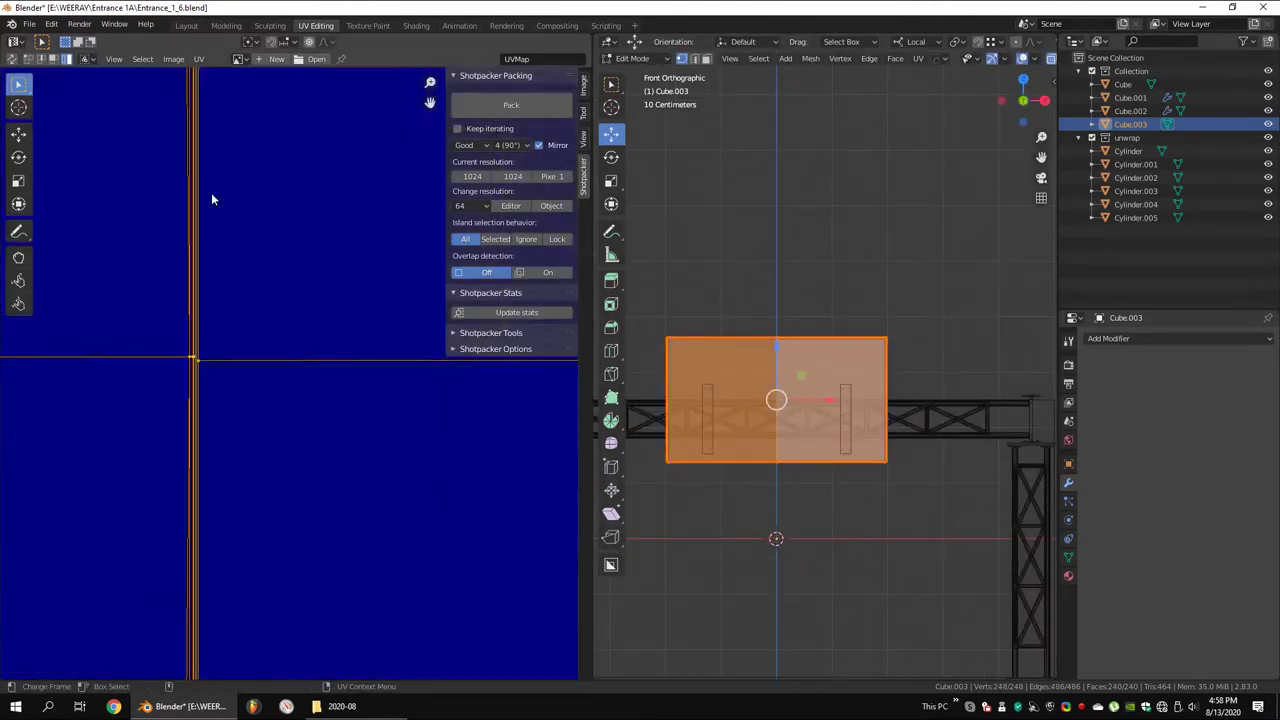
pyautogui.scroll(-3, 286, 263)
pyautogui.scroll(-2, 300, 272)
pyautogui.moveTo(300, 272); pyautogui.dragTo(277, 249, button='middle')
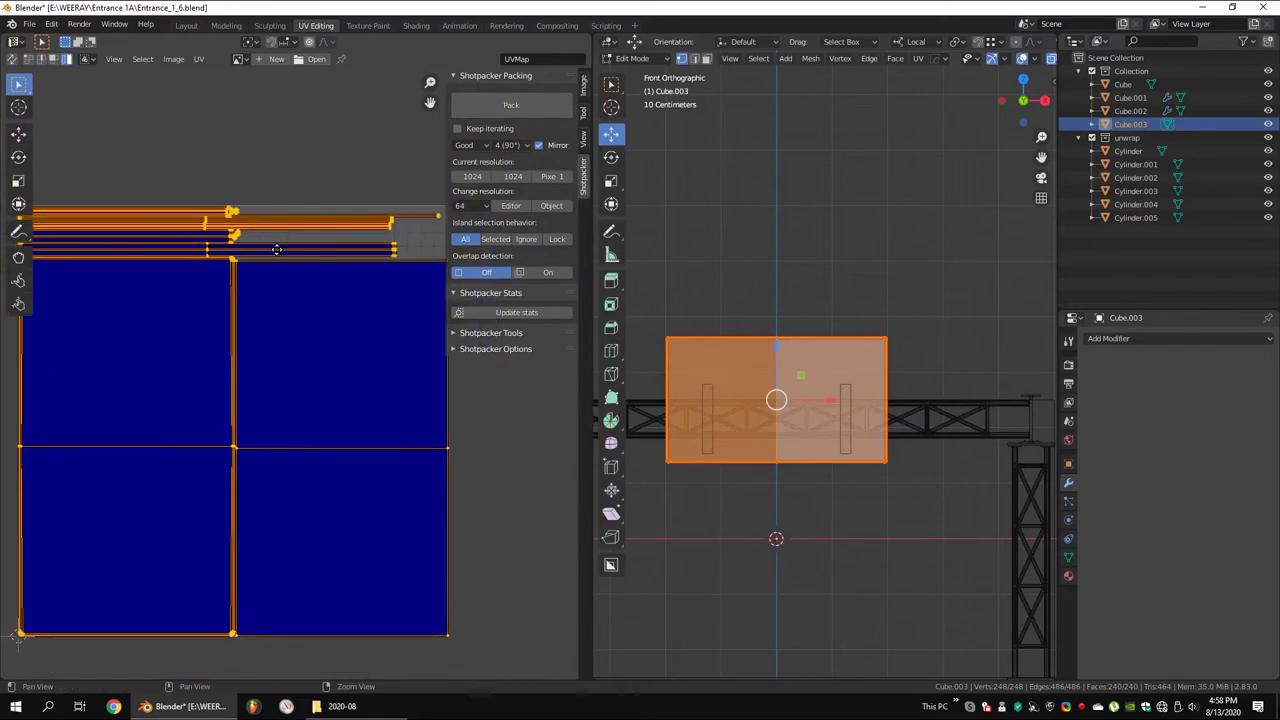
# Delete an edge loop from the sign board using X
pyautogui.scroll(-1, 300, 240)
pyautogui.scroll(-1, 420, 220)
pyautogui.moveTo(592, 263); pyautogui.dragTo(482, 263)
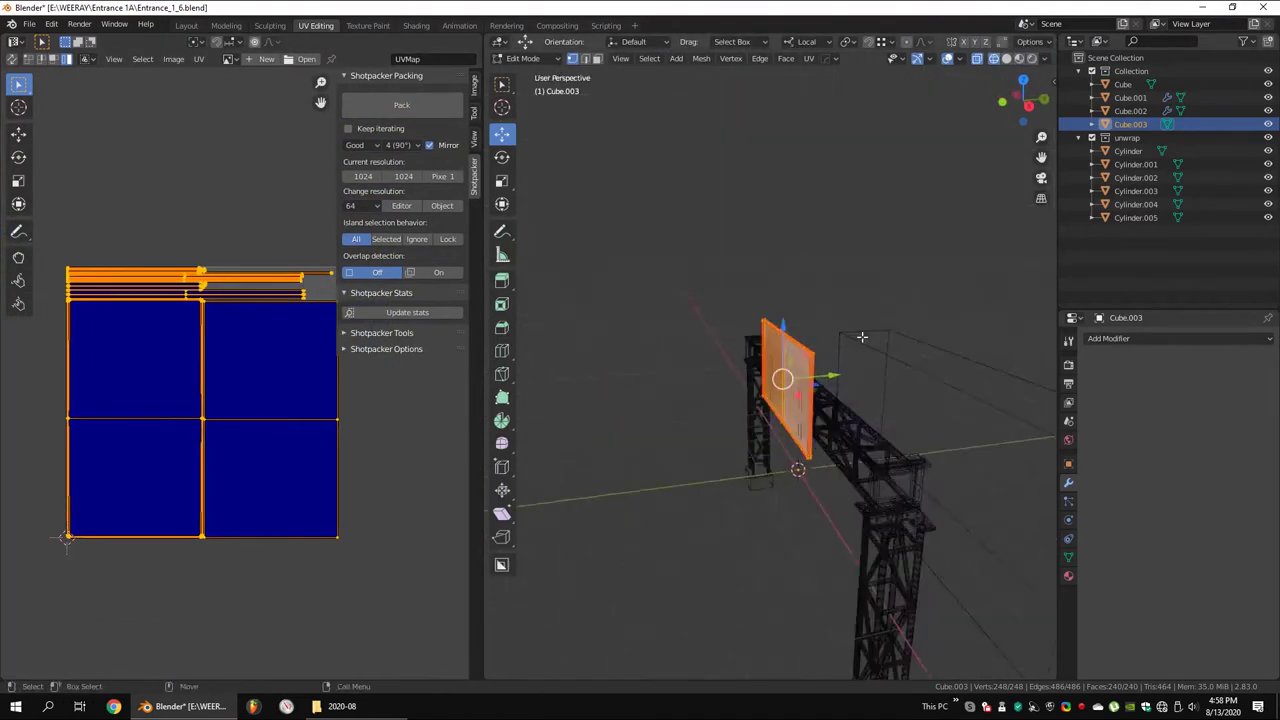
pyautogui.moveTo(700, 400); pyautogui.dragTo(800, 350, button='middle')
pyautogui.scroll(-2, 894, 277)
pyautogui.scroll(2, 760, 397)
pyautogui.click(760, 397)
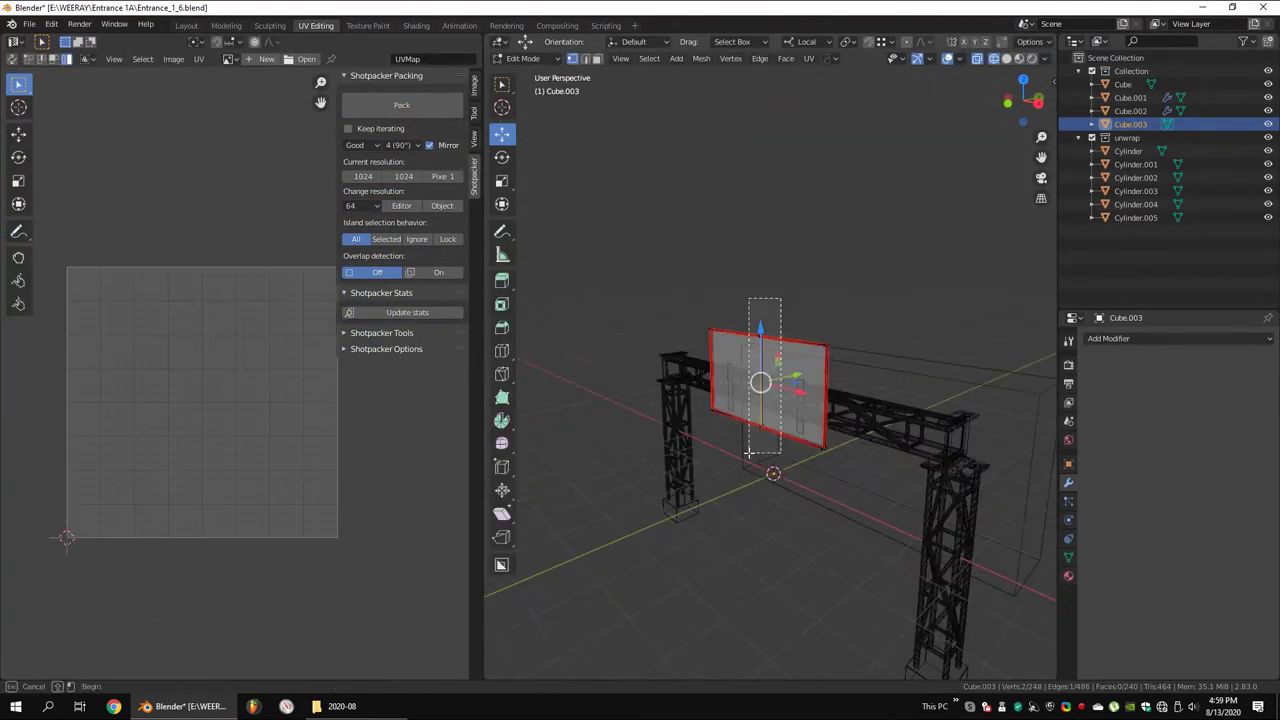
pyautogui.press('x')
pyautogui.press('x')
pyautogui.click(860, 432)
# Select the whole board and unwrap it (Conformal, 0.054 margin) into four square islands
pyautogui.moveTo(860, 432)
pyautogui.mouseDown(button='middle')
pyautogui.moveTo(820, 393)
pyautogui.moveTo(880, 350)
pyautogui.mouseUp(button='middle')
pyautogui.press('KP_Decimal')
pyautogui.hotkey('ctrl', 'r')
pyautogui.click(865, 353)
pyautogui.scroll(-5, 880, 350)
pyautogui.press('a')
pyautogui.press('u')
pyautogui.click(897, 348)
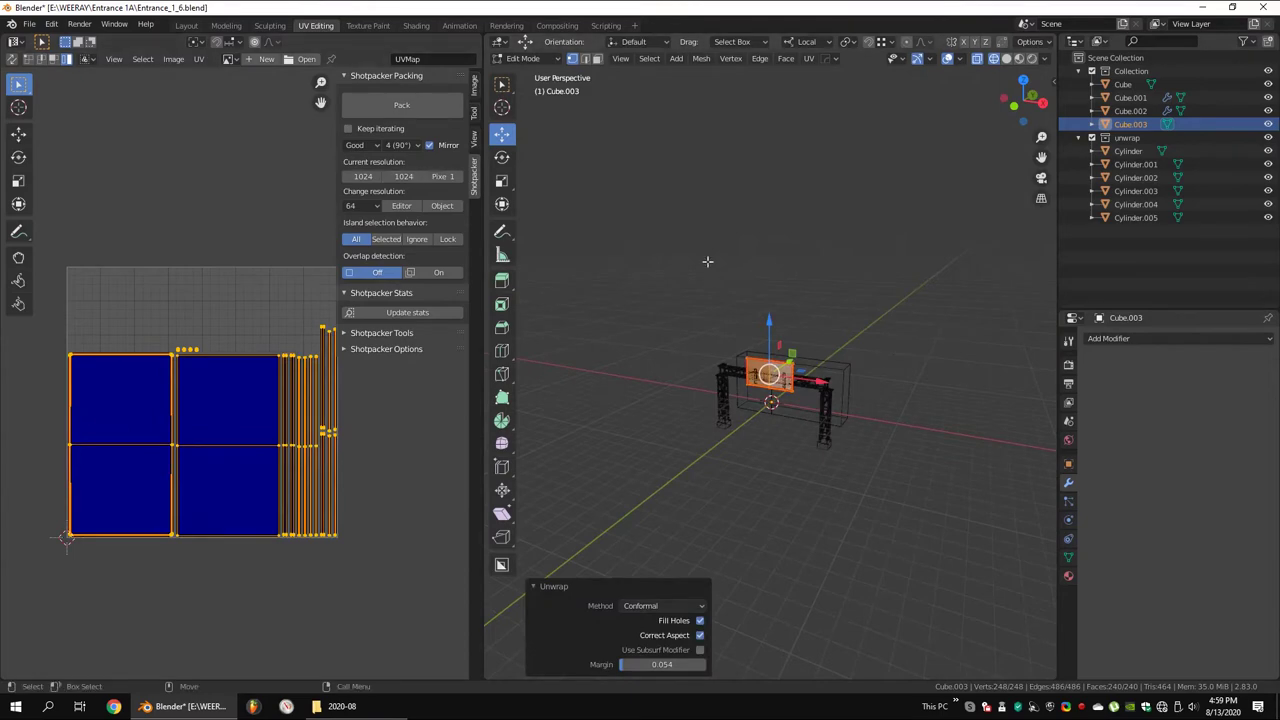
# Move the sign board Cube.003 into the unwrap collection
pyautogui.press('Tab')
pyautogui.moveTo(1131, 134); pyautogui.dragTo(1131, 137)
pyautogui.click(1130, 111)
# Mark seams on the base block Cube.002 and unwrap it
pyautogui.press('Tab')
pyautogui.press('KP_Decimal')
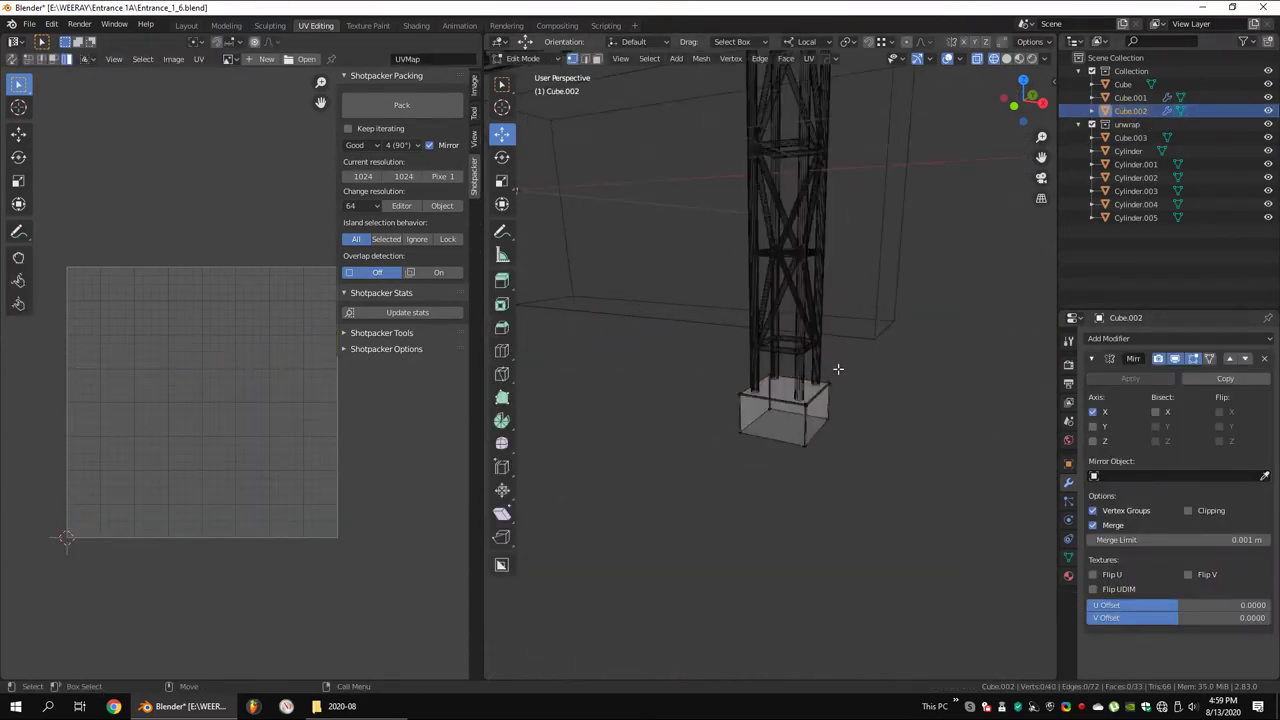
pyautogui.scroll(4, 700, 470)
pyautogui.moveTo(718, 486)
pyautogui.mouseDown(button='middle')
pyautogui.moveTo(900, 394)
pyautogui.moveTo(884, 333)
pyautogui.moveTo(670, 383)
pyautogui.moveTo(837, 409)
pyautogui.moveTo(829, 363)
pyautogui.mouseUp(button='middle')
pyautogui.scroll(-4, 886, 366)
pyautogui.scroll(3, 670, 383)
pyautogui.hotkey('ctrl', 'e')
pyautogui.click(850, 550)
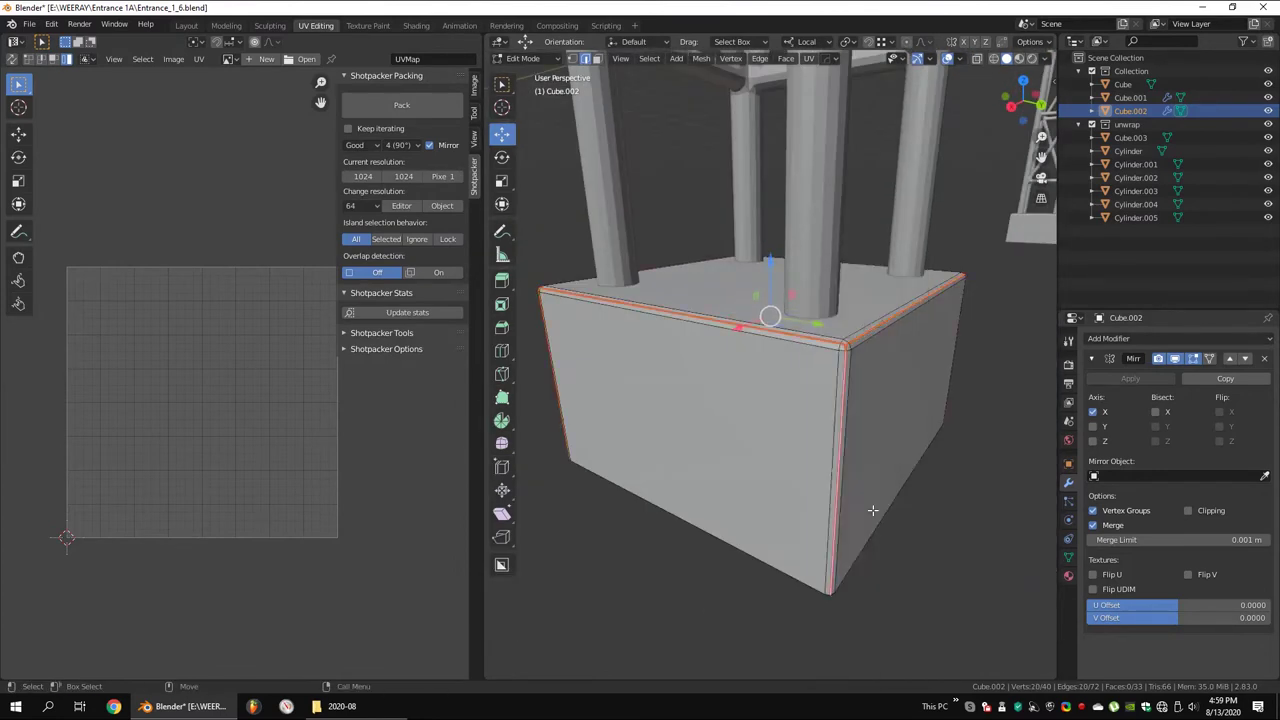
pyautogui.moveTo(850, 550); pyautogui.dragTo(906, 400, button='middle')
pyautogui.scroll(-5, 906, 400)
pyautogui.press('u')
pyautogui.click(660, 290)
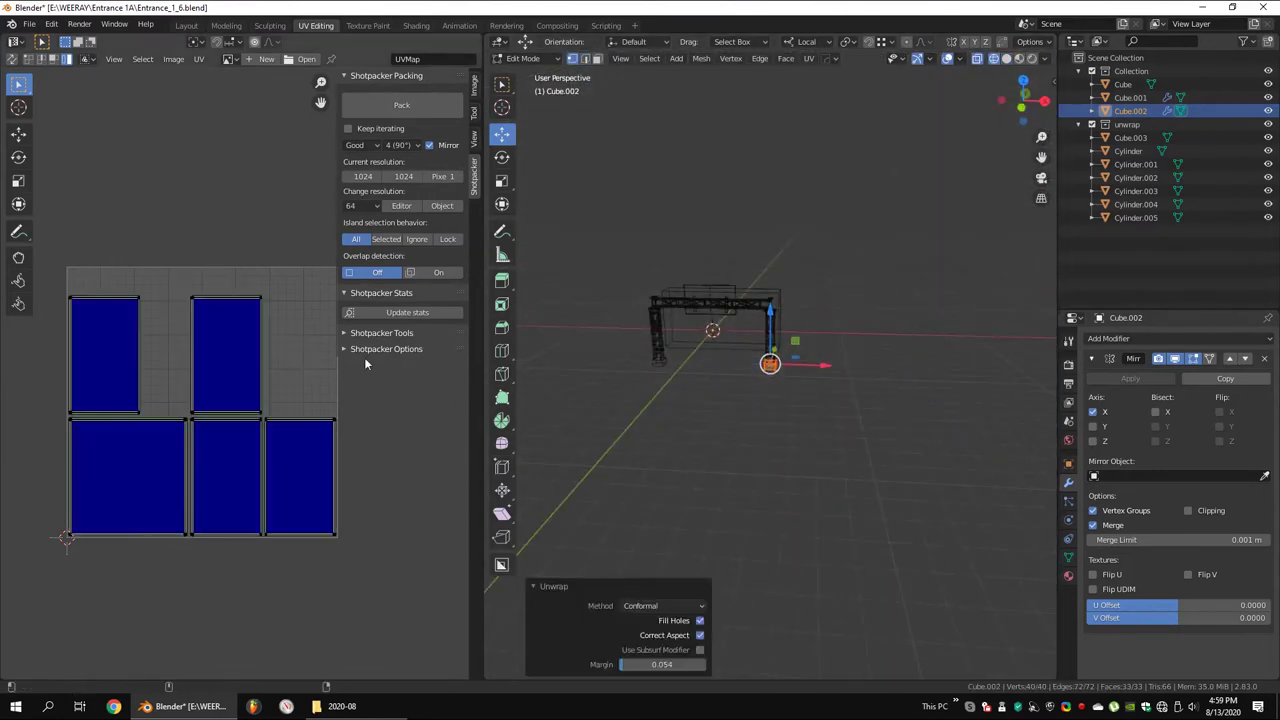
# Apply the base block's mirror, re-unwrap the full base, and move it into the unwrap collection
pyautogui.moveTo(335, 208); pyautogui.dragTo(478, 208)
pyautogui.scroll(5, 254, 228)
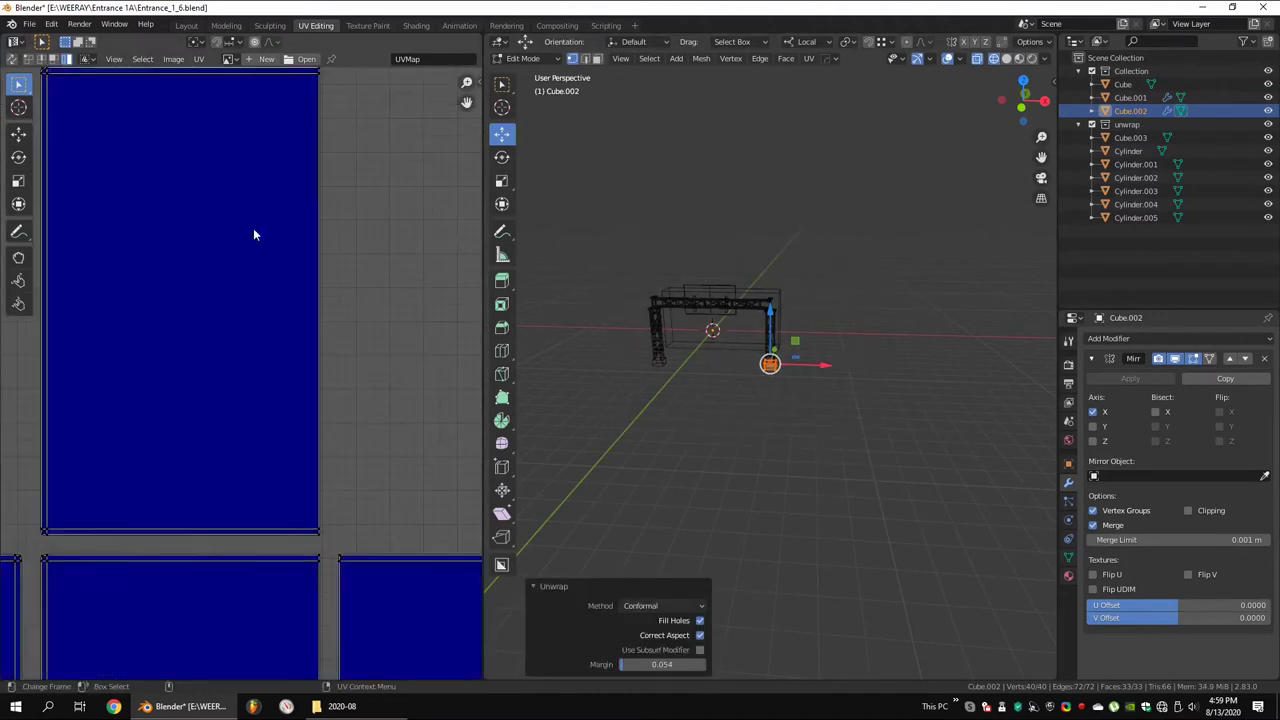
pyautogui.scroll(-3, 254, 228)
pyautogui.moveTo(254, 228); pyautogui.dragTo(338, 274, button='middle')
pyautogui.scroll(-5, 338, 274)
pyautogui.press('Tab')
pyautogui.click(1130, 378)
pyautogui.moveTo(866, 272); pyautogui.dragTo(698, 376, button='middle')
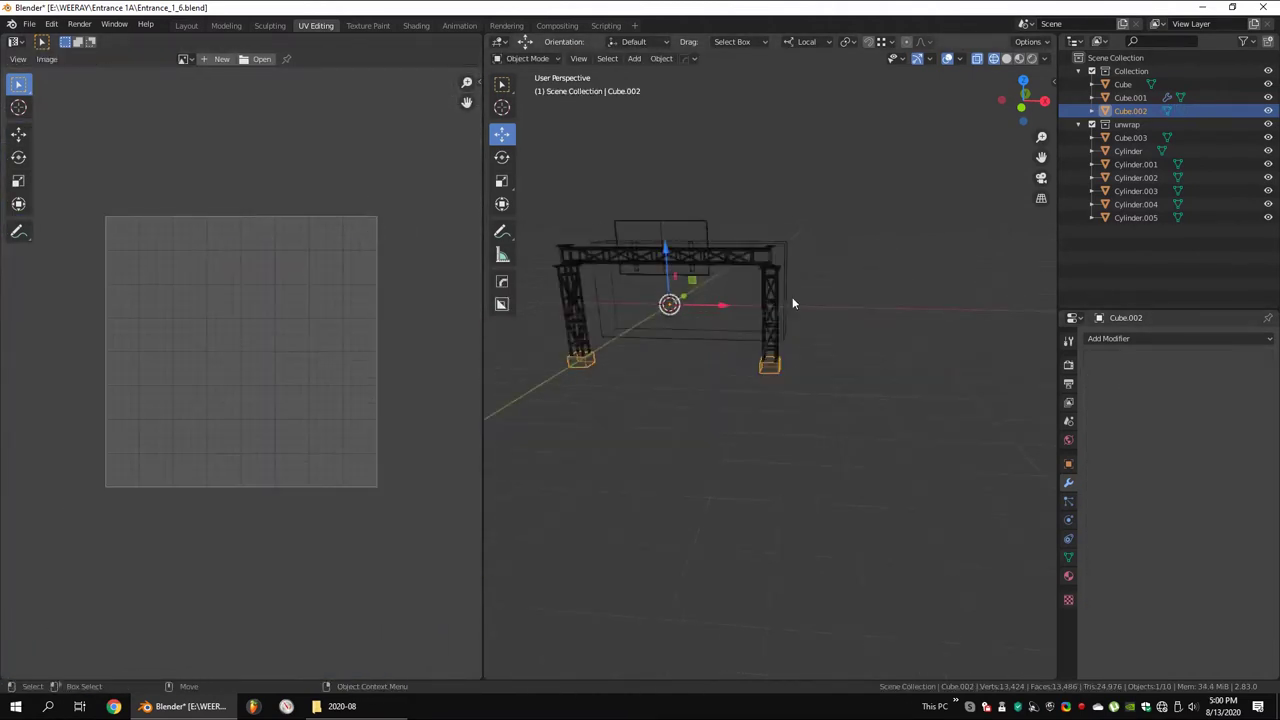
pyautogui.press('Tab')
pyautogui.press('u')
pyautogui.click(698, 376)
pyautogui.press('Tab')
# Select the bolted plate Cube.001 and unwrap its whole mesh
pyautogui.click(821, 296)
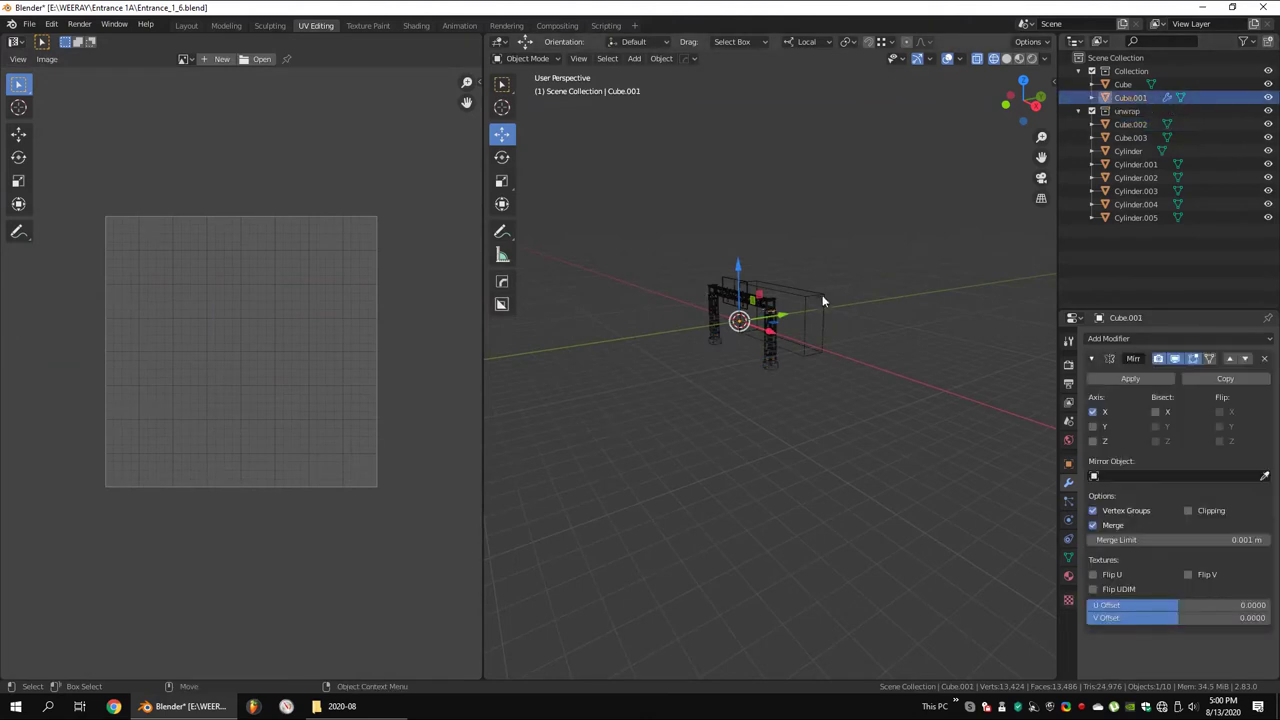
pyautogui.scroll(5, 821, 292)
pyautogui.press('Tab')
pyautogui.scroll(5, 857, 397)
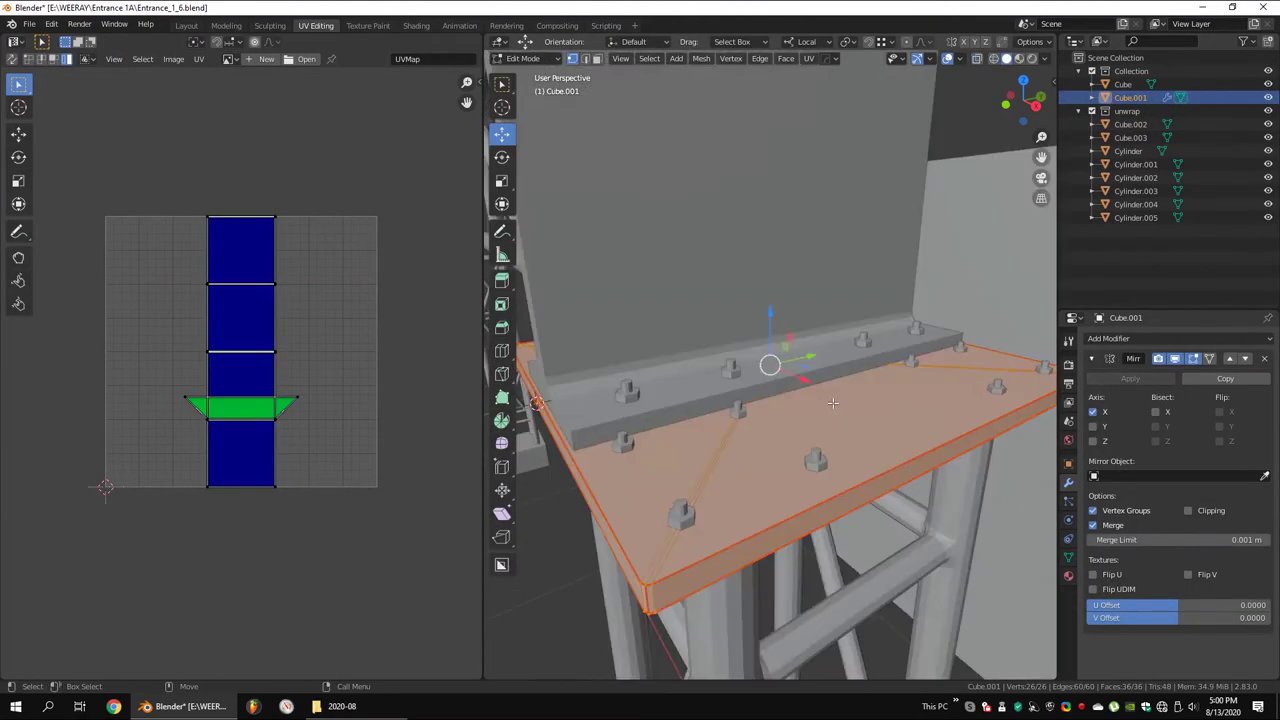
pyautogui.scroll(-5, 857, 397)
pyautogui.press('a')
pyautogui.press('u')
pyautogui.press('Return')
# Apply the plate's mirror, re-unwrap it, and regroup Cube.001 with the unwrapped parts
pyautogui.scroll(3, 318, 388)
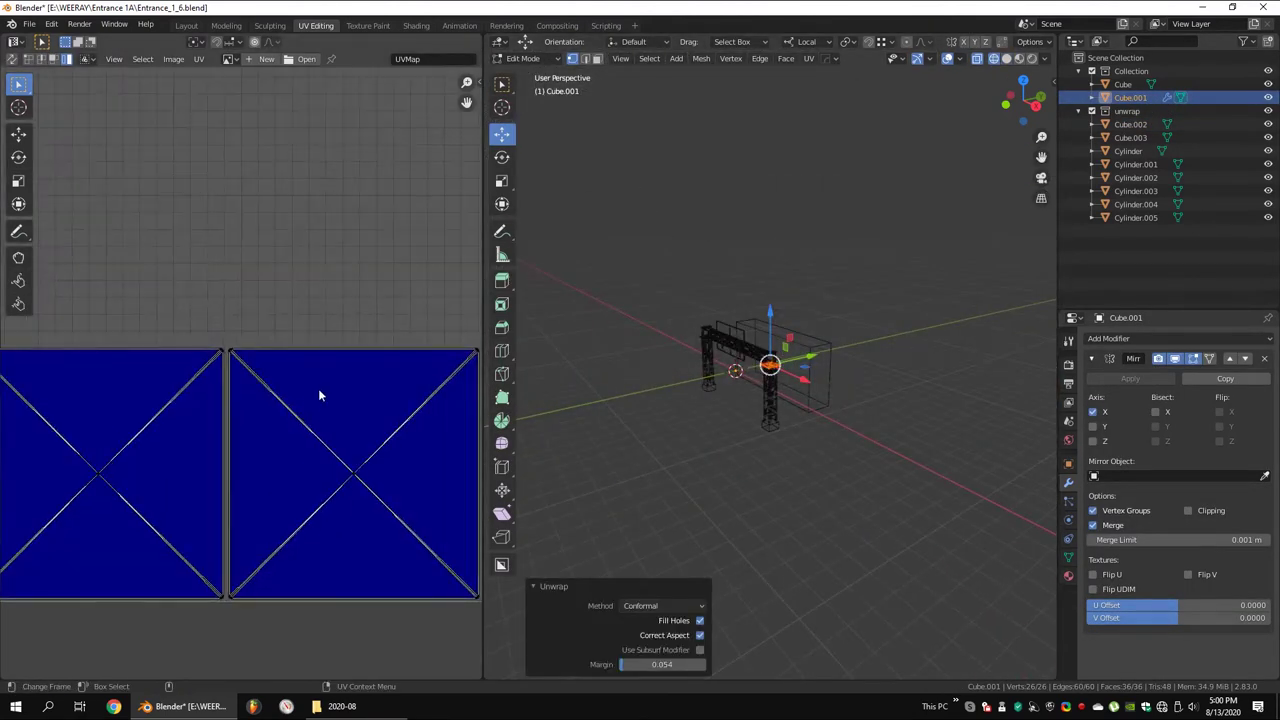
pyautogui.moveTo(544, 274); pyautogui.dragTo(916, 488)
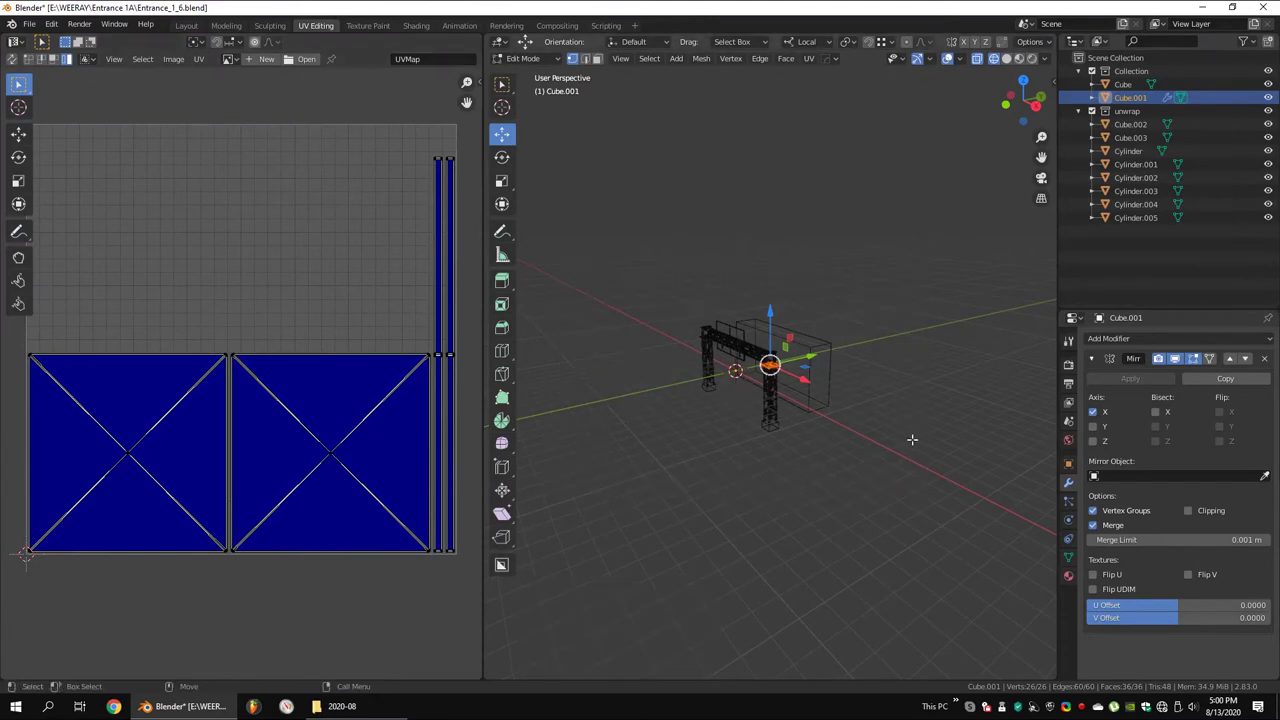
pyautogui.press('Tab')
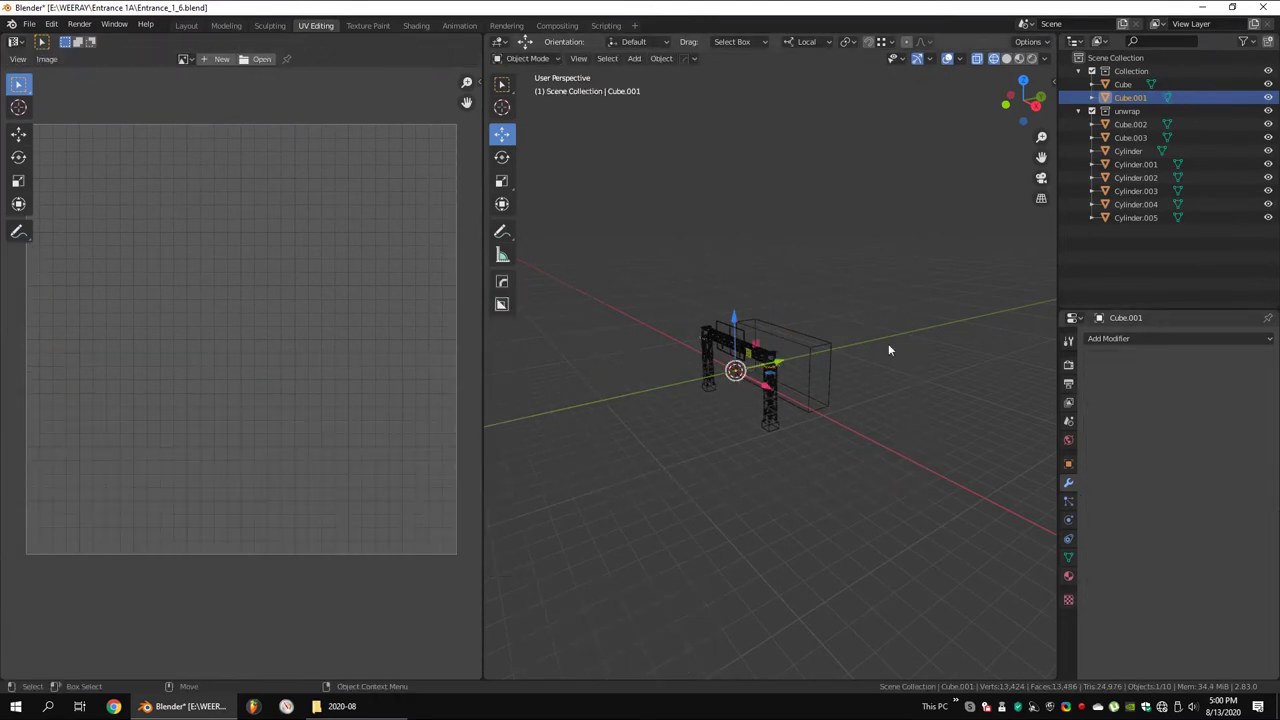
pyautogui.press('Tab')
pyautogui.press('u')
pyautogui.press('Return')
pyautogui.press('Tab')
pyautogui.moveTo(1130, 97)
pyautogui.mouseDown()
pyautogui.moveTo(1127, 113)
pyautogui.moveTo(1128, 71)
pyautogui.mouseUp()
# Delete the leftover Cube and move the unwrapped objects into Collection
pyautogui.press('Delete')
pyautogui.click(1135, 204)
pyautogui.keyDown('shift'); pyautogui.click(1126, 97); pyautogui.keyUp('shift')
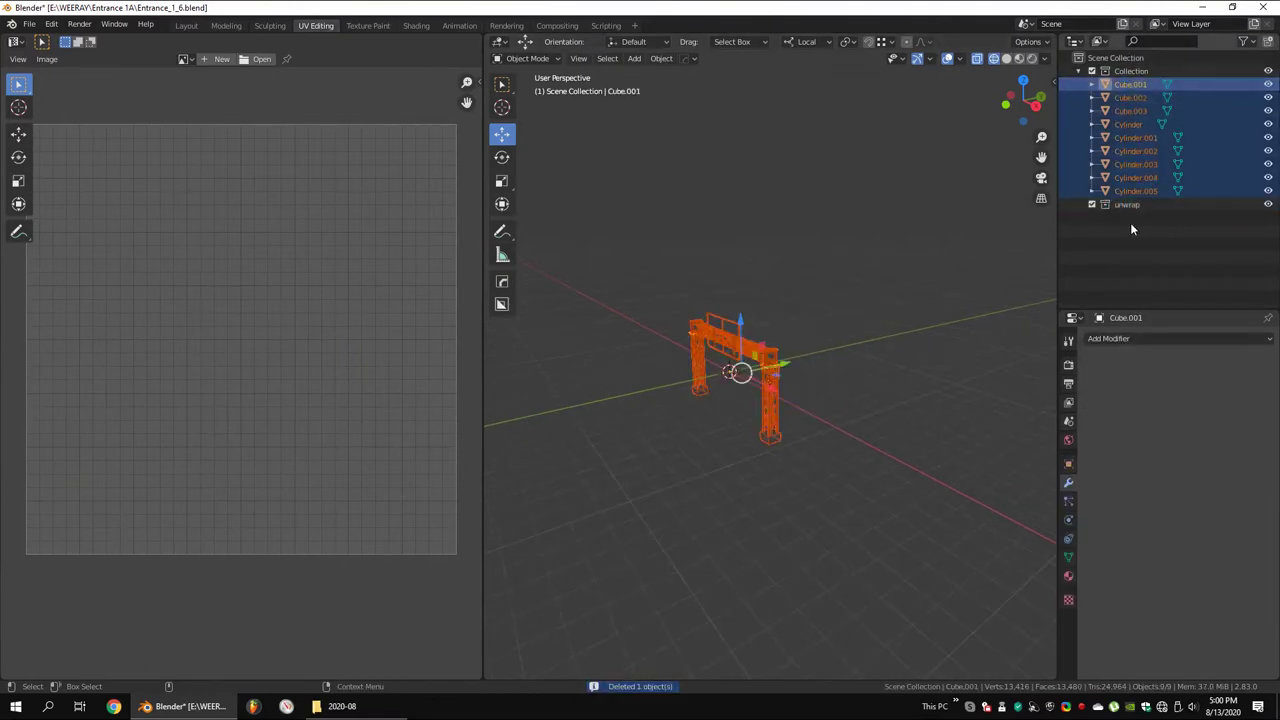
pyautogui.rightClick(1127, 202)
pyautogui.press('Escape')
# Join the two orange brackets into the sign frame
pyautogui.click(1130, 111)
pyautogui.scroll(3, 812, 327)
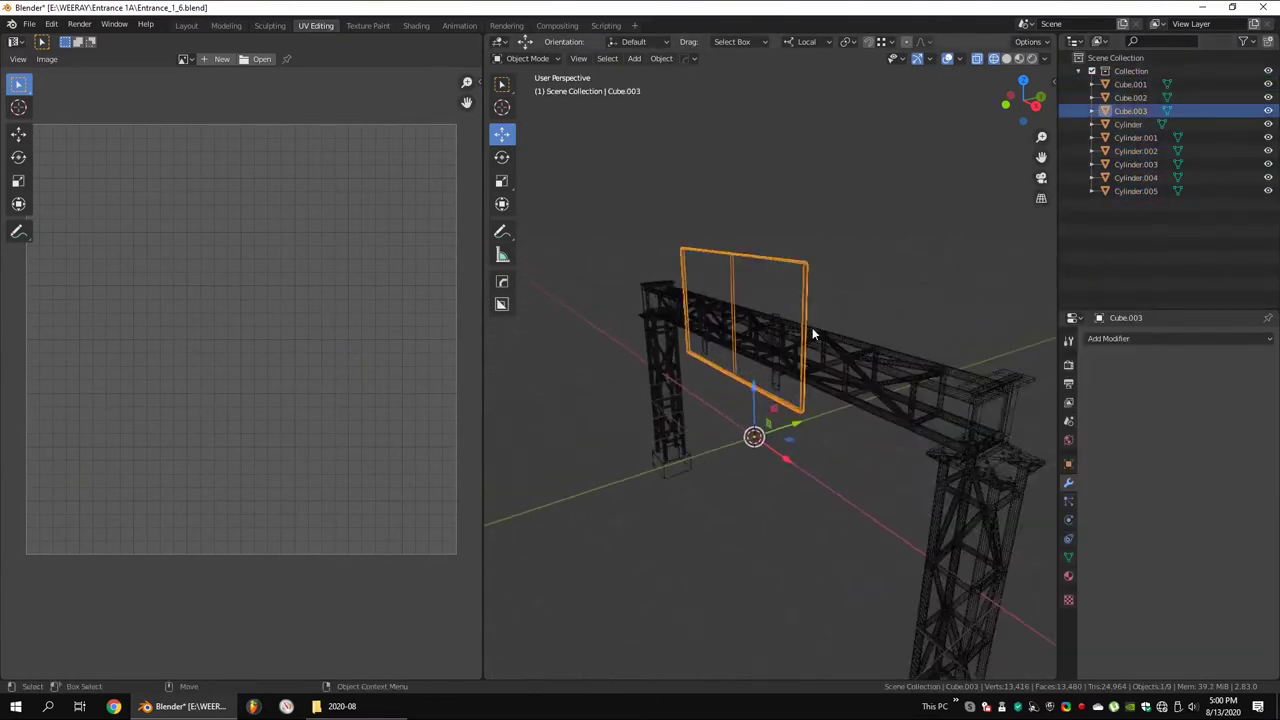
pyautogui.moveTo(812, 327)
pyautogui.mouseDown(button='middle')
pyautogui.moveTo(772, 349)
pyautogui.moveTo(755, 388)
pyautogui.moveTo(810, 364)
pyautogui.mouseUp(button='middle')
pyautogui.click(755, 388)
pyautogui.keyDown('shift'); pyautogui.click(755, 382); pyautogui.keyUp('shift')
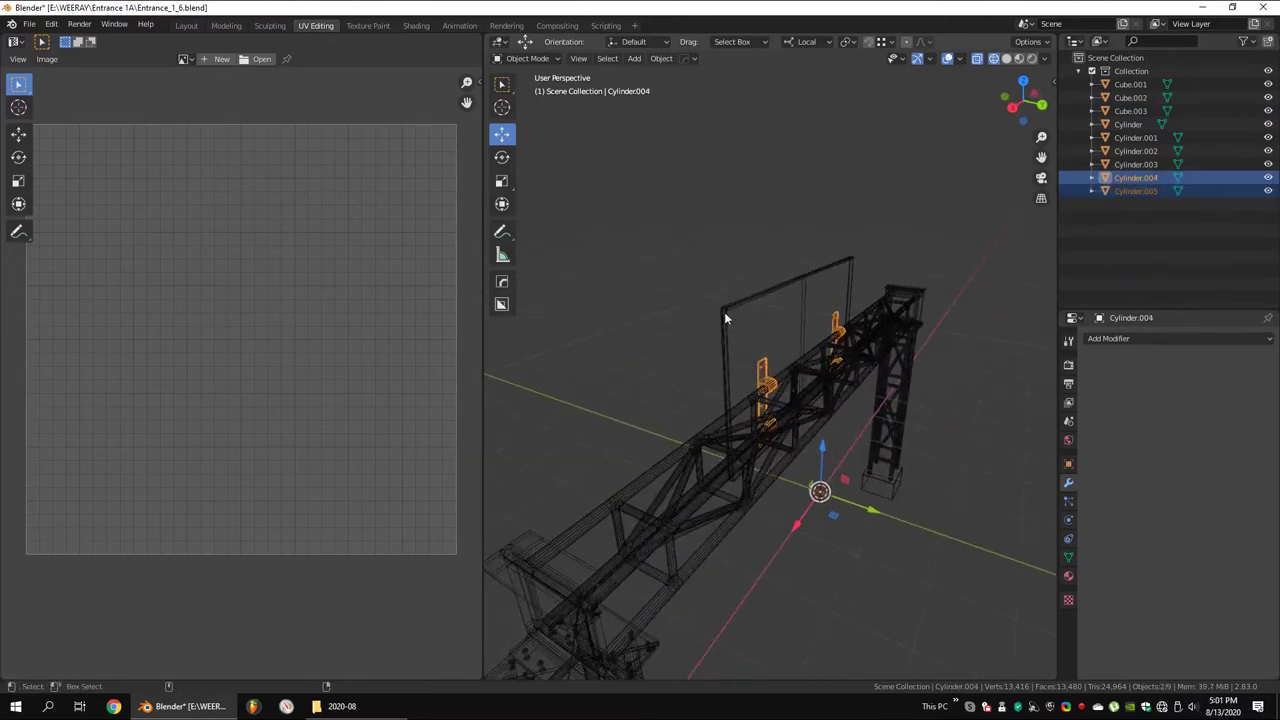
pyautogui.keyDown('shift'); pyautogui.click(846, 338); pyautogui.keyUp('shift')
pyautogui.keyDown('shift'); pyautogui.click(756, 352); pyautogui.keyUp('shift')
pyautogui.hotkey('ctrl', 'j')
# Join the truss pieces into one mesh and unwrap it with the set margin
pyautogui.moveTo(850, 350); pyautogui.dragTo(774, 463)
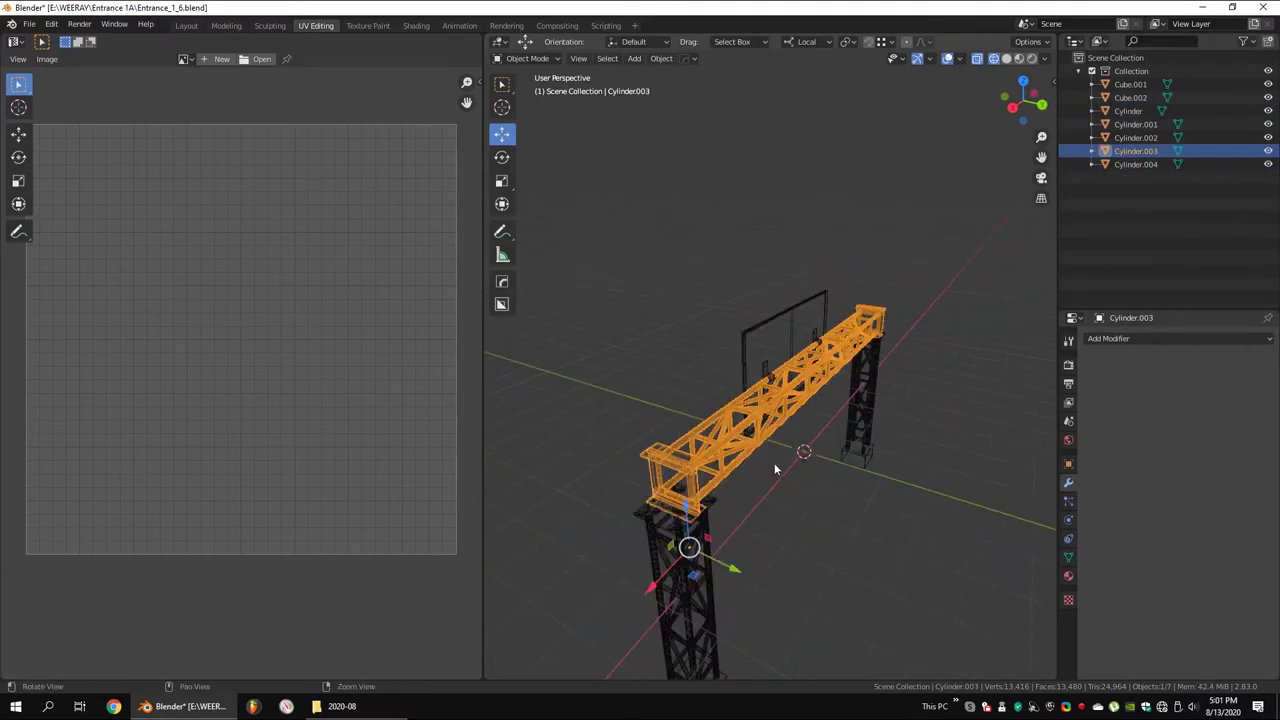
pyautogui.moveTo(774, 463)
pyautogui.mouseDown(button='middle')
pyautogui.moveTo(718, 353)
pyautogui.moveTo(670, 347)
pyautogui.mouseUp(button='middle')
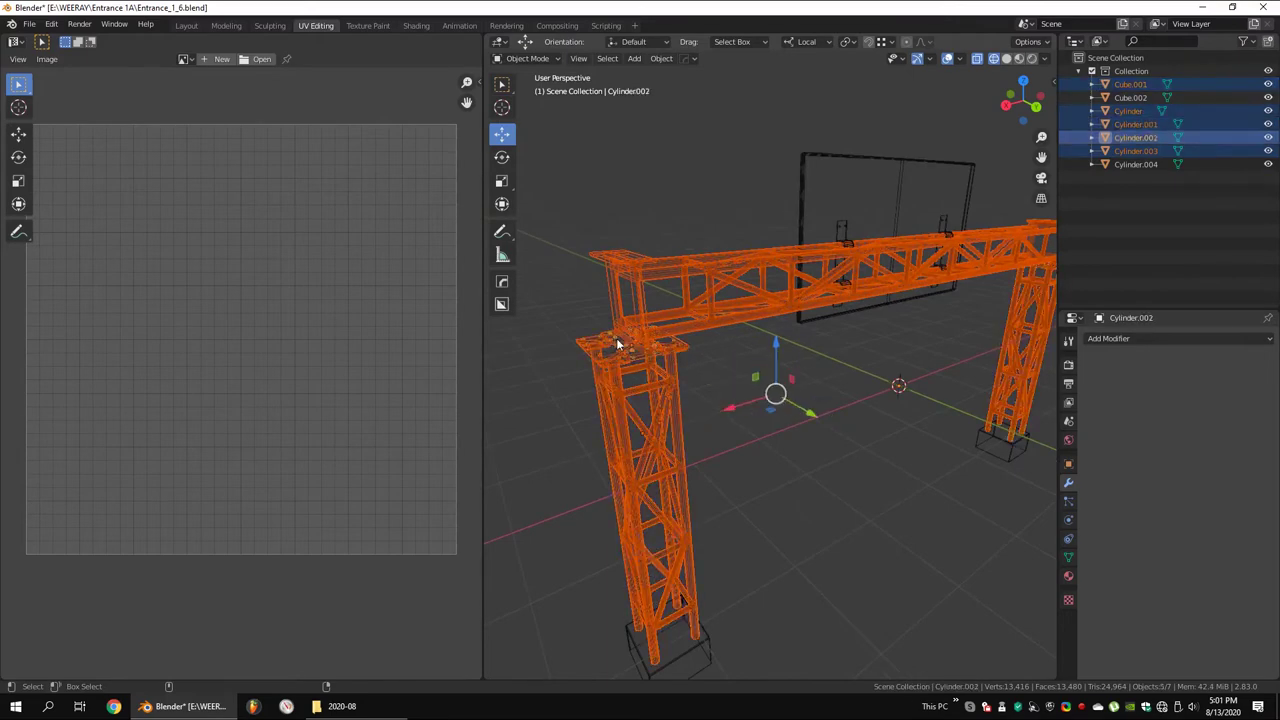
pyautogui.keyDown('shift'); pyautogui.click(713, 642); pyautogui.keyUp('shift')
pyautogui.hotkey('ctrl', 'j')
pyautogui.scroll(-3, 822, 487)
pyautogui.press('Tab')
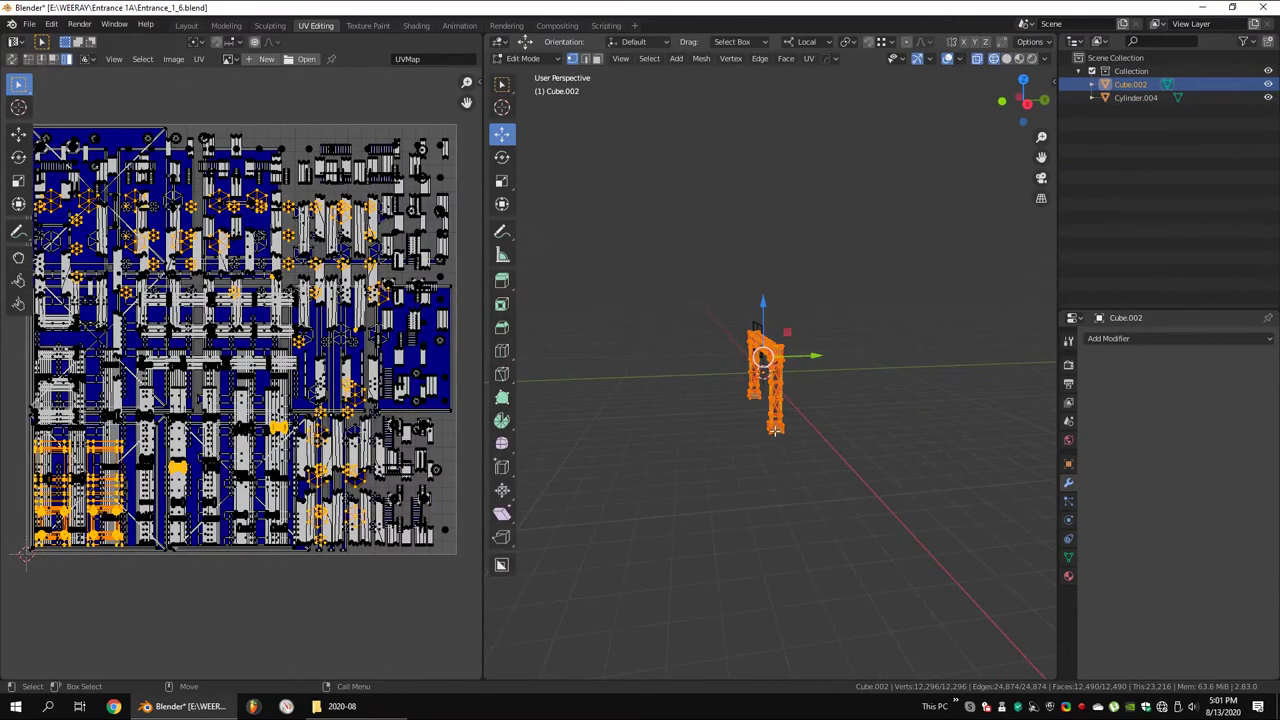
pyautogui.press('u')
pyautogui.click(774, 430)
pyautogui.press('Return')
# Edit the Cylinder.004 gate mesh with its UV layout showing
pyautogui.press('Tab')
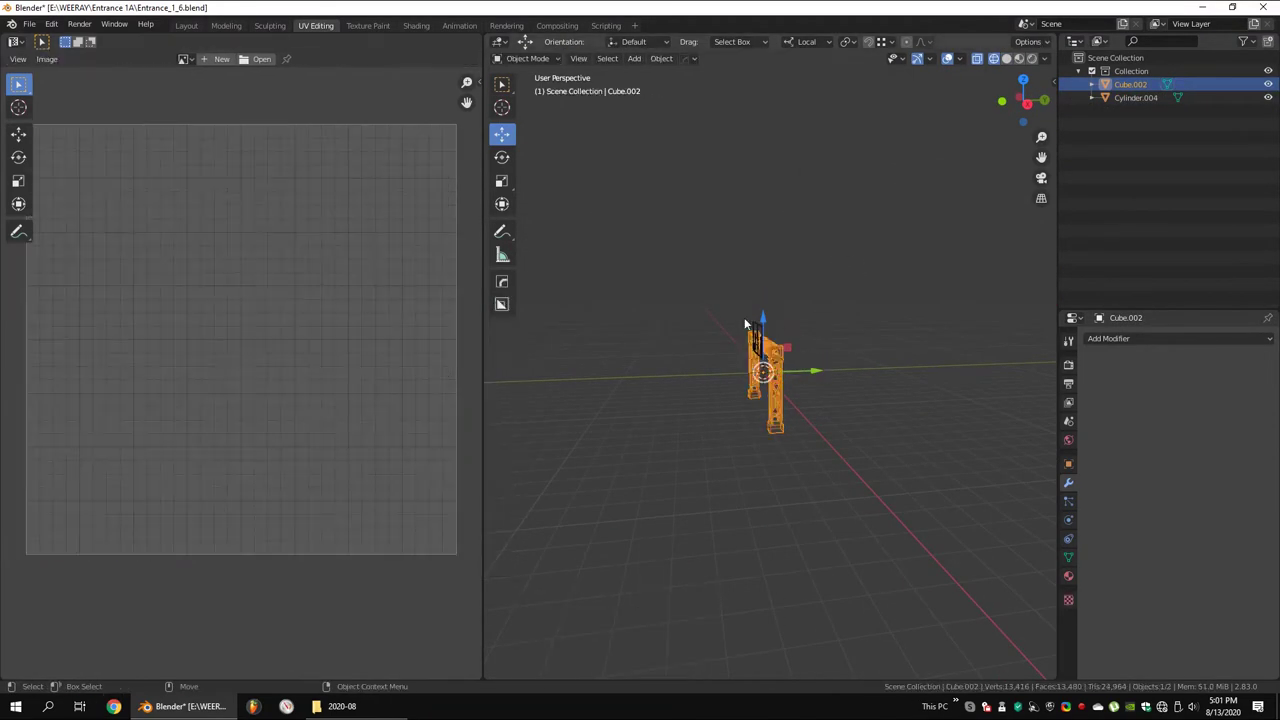
pyautogui.click(757, 342)
pyautogui.press('Tab')
pyautogui.moveTo(652, 256); pyautogui.dragTo(792, 400)
pyautogui.scroll(-3, 88, 212)
# Select all of Cylinder.004 and run a first Shotpacker pack from the N-panel
pyautogui.press('a')
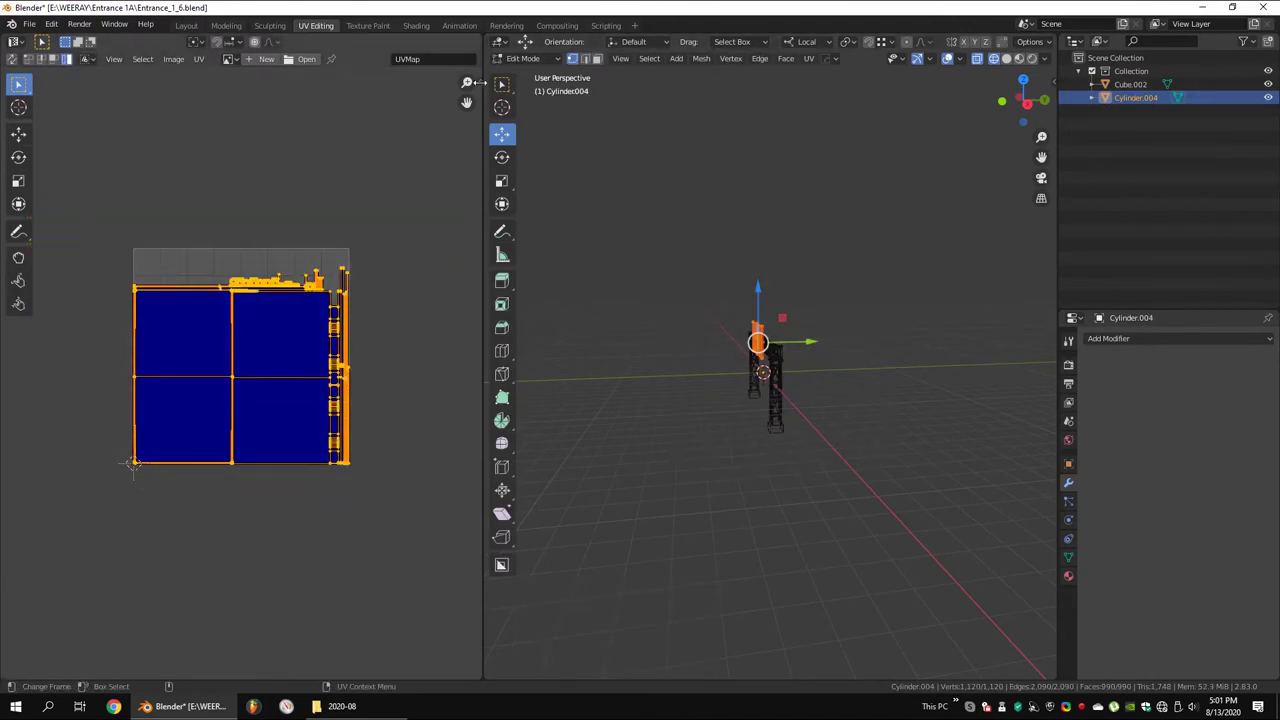
pyautogui.click(479, 84)
pyautogui.click(400, 106)
pyautogui.scroll(3, 235, 203)
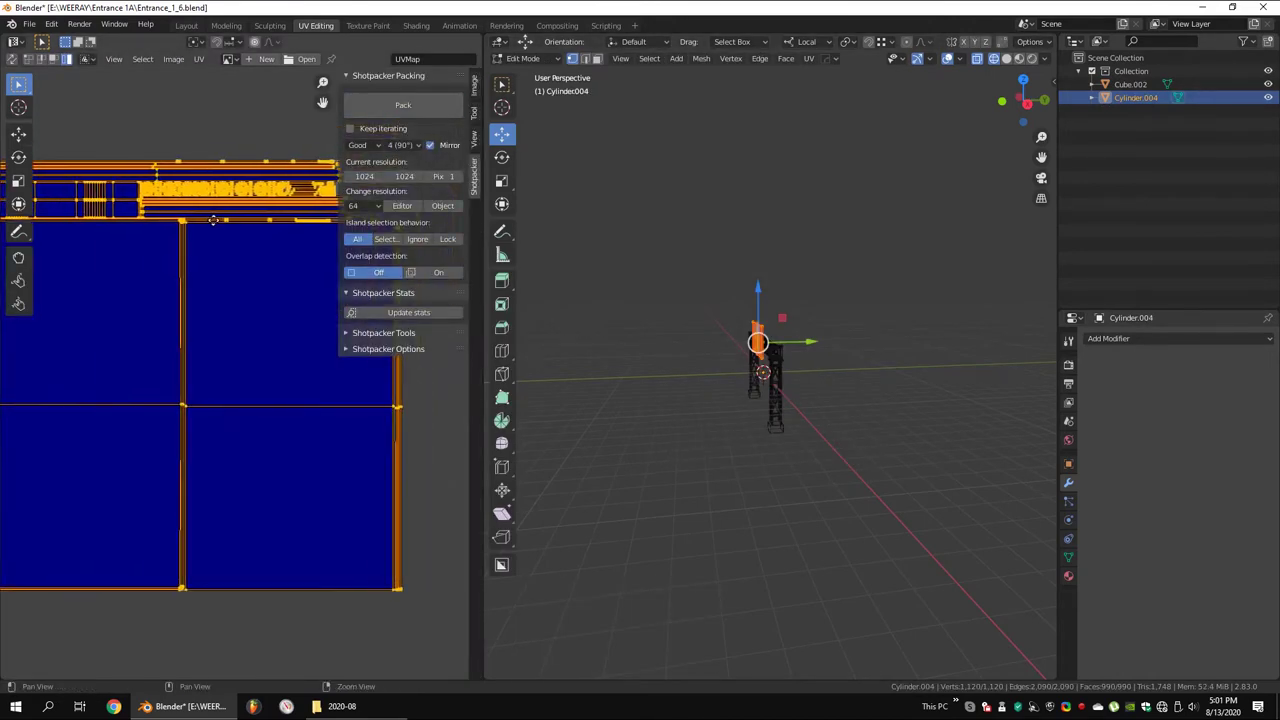
pyautogui.scroll(-3, 235, 203)
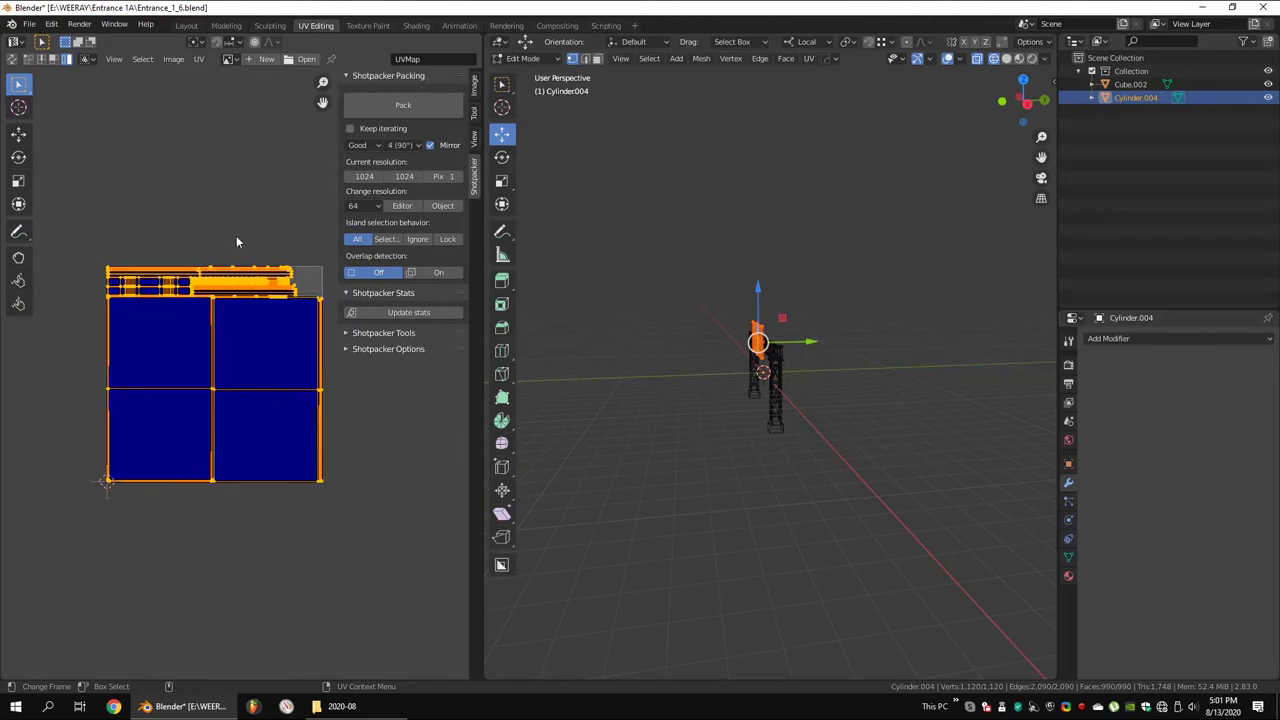
pyautogui.scroll(2, 236, 235)
# Enlarge the UV editor area to see the islands better
pyautogui.moveTo(487, 178); pyautogui.dragTo(713, 180)
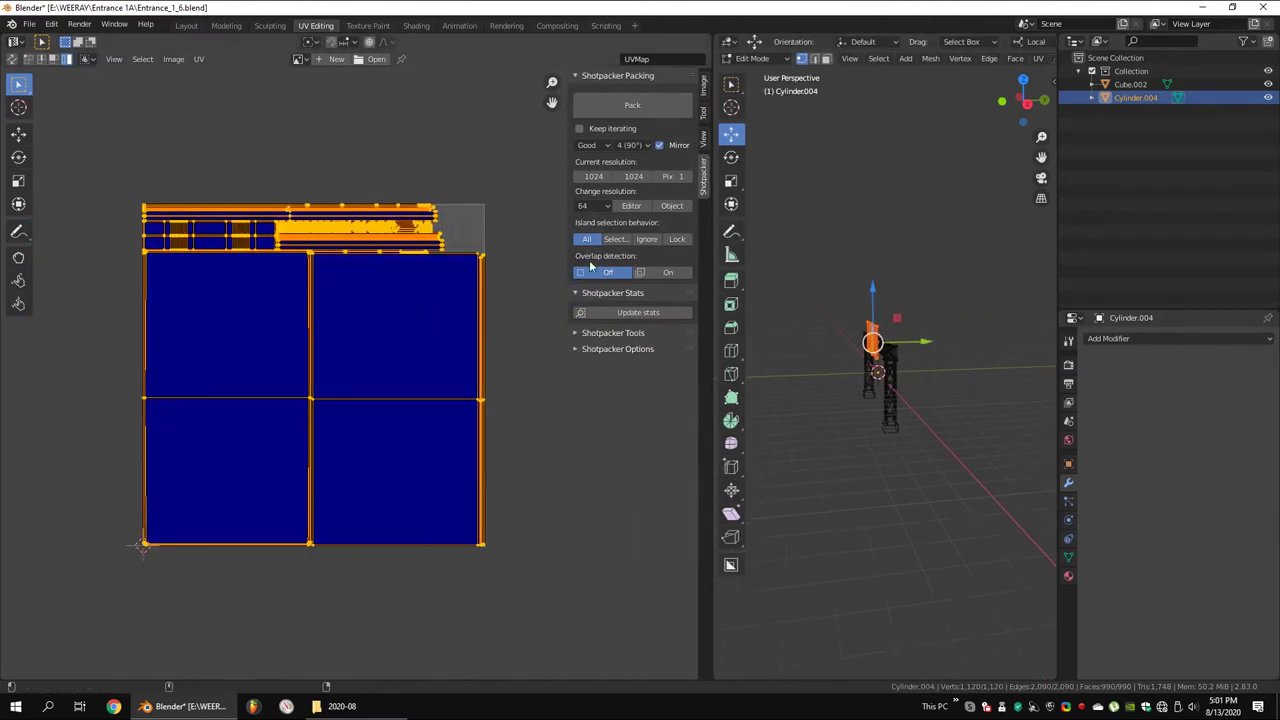
pyautogui.moveTo(486, 200); pyautogui.dragTo(486, 297, button='middle')
pyautogui.scroll(2, 481, 292)
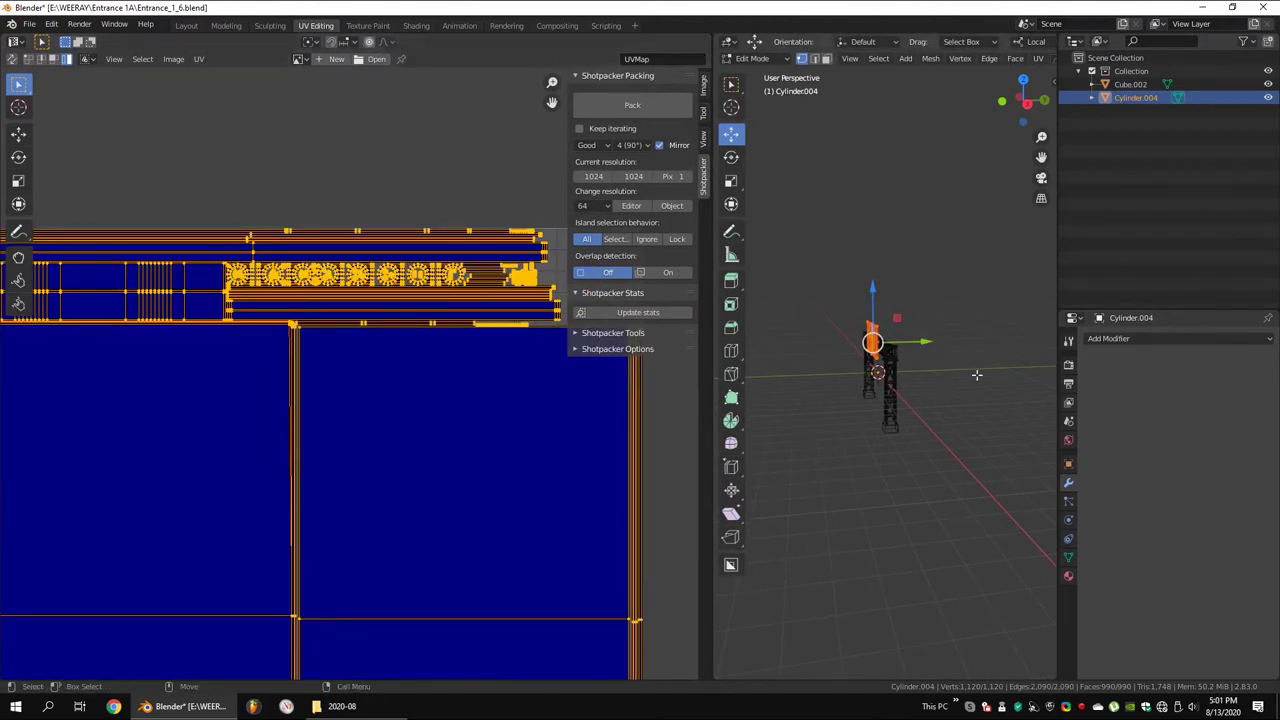
pyautogui.scroll(5, 877, 300)
# Select the whole gate mesh and re-unwrap its UVs
pyautogui.press('l')
pyautogui.press('a')
pyautogui.scroll(-3, 943, 300)
pyautogui.press('u')
pyautogui.press('Return')
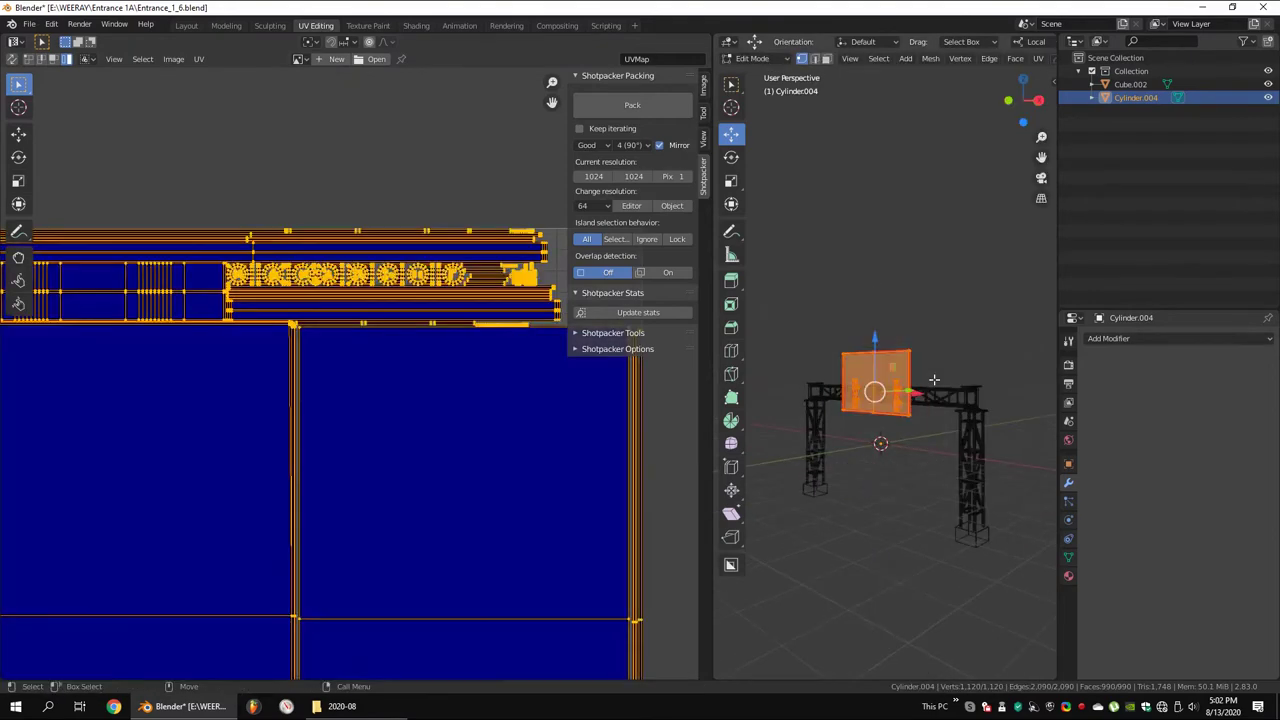
pyautogui.scroll(-3, 514, 608)
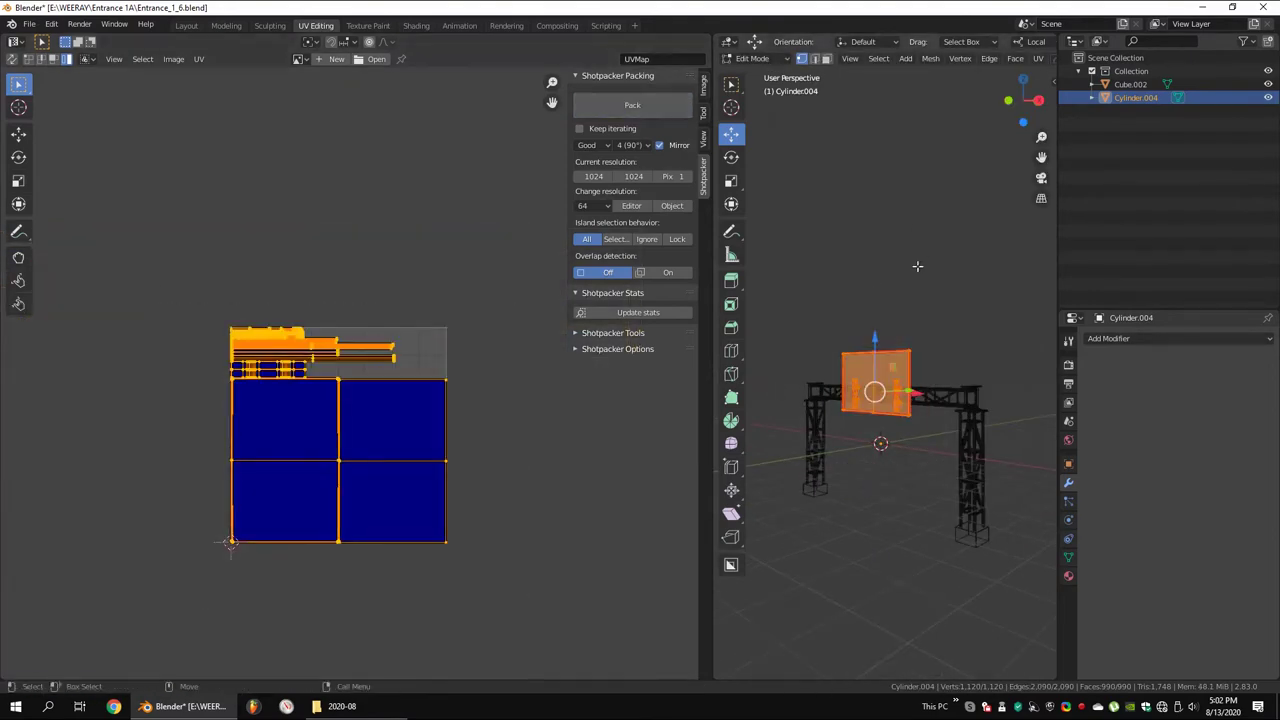
# Reselect the whole gate mesh and repack its UV islands, framing the packed layout
pyautogui.moveTo(917, 266); pyautogui.dragTo(974, 323, button='middle')
pyautogui.scroll(2, 868, 330)
pyautogui.press('l')
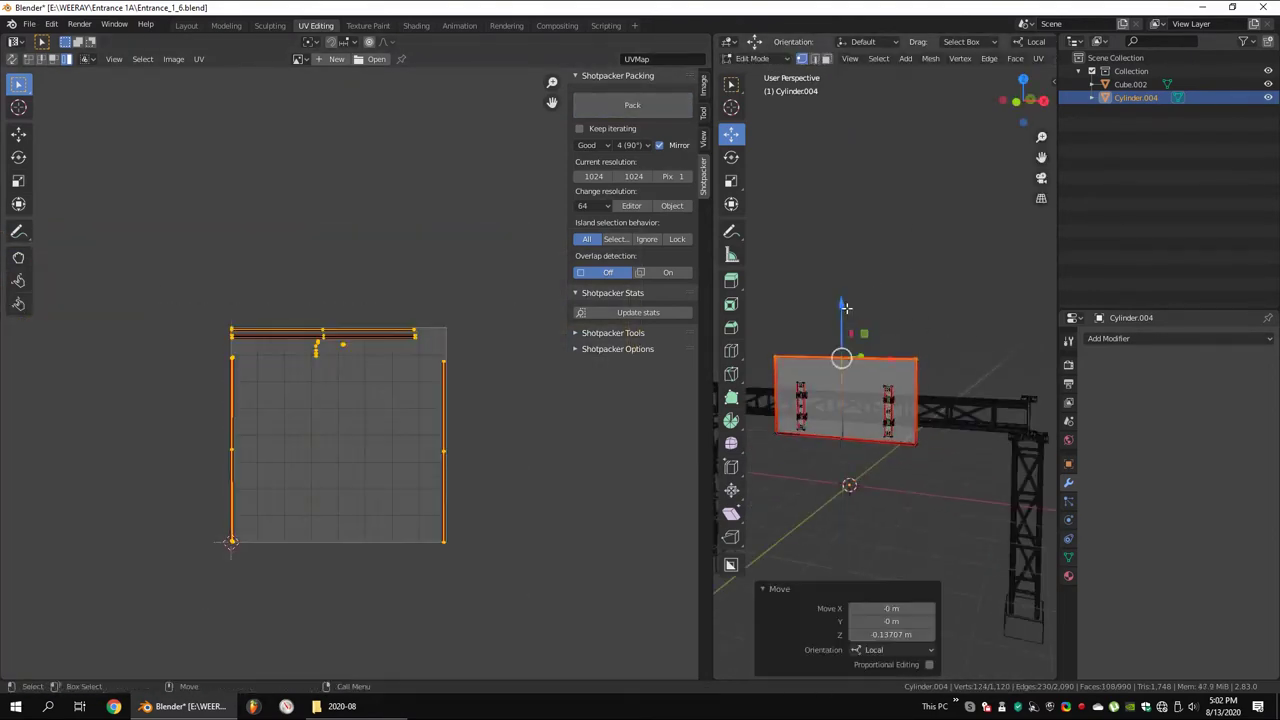
pyautogui.scroll(-3, 867, 330)
pyautogui.press('a')
pyautogui.click(632, 105)
pyautogui.scroll(3, 408, 235)
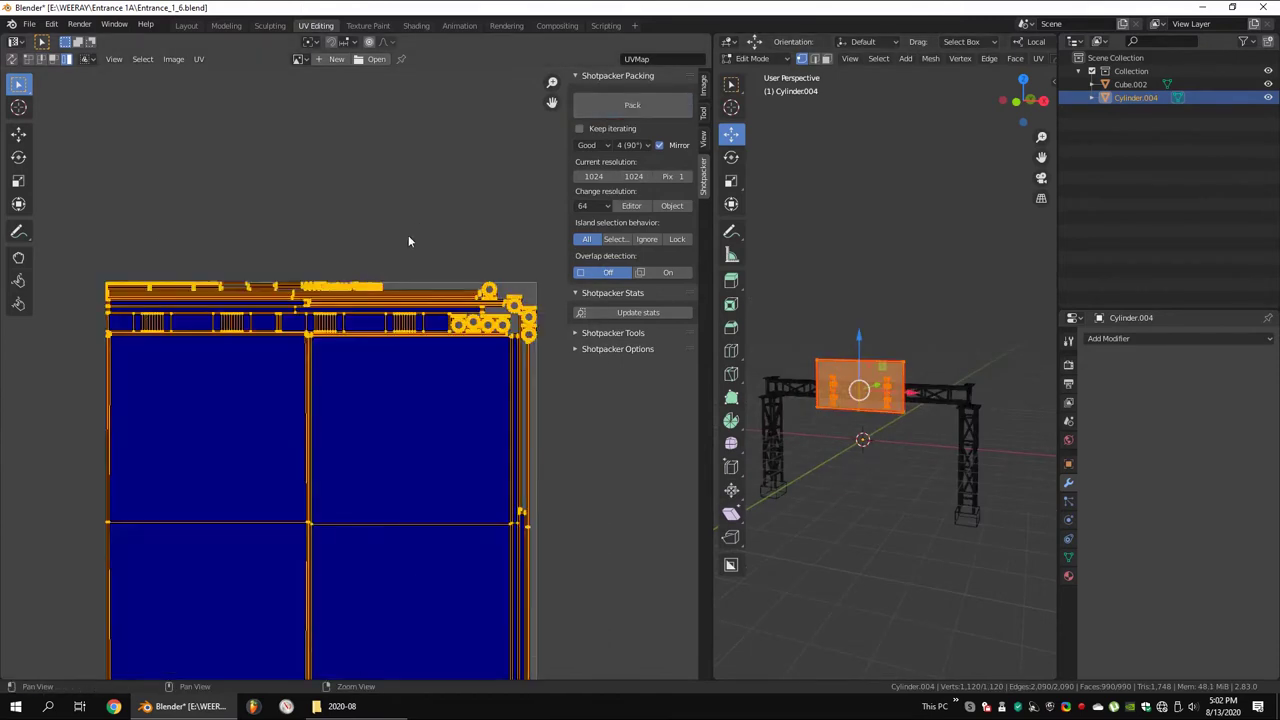
pyautogui.moveTo(408, 235); pyautogui.dragTo(346, 161, button='middle')
pyautogui.click(619, 106)
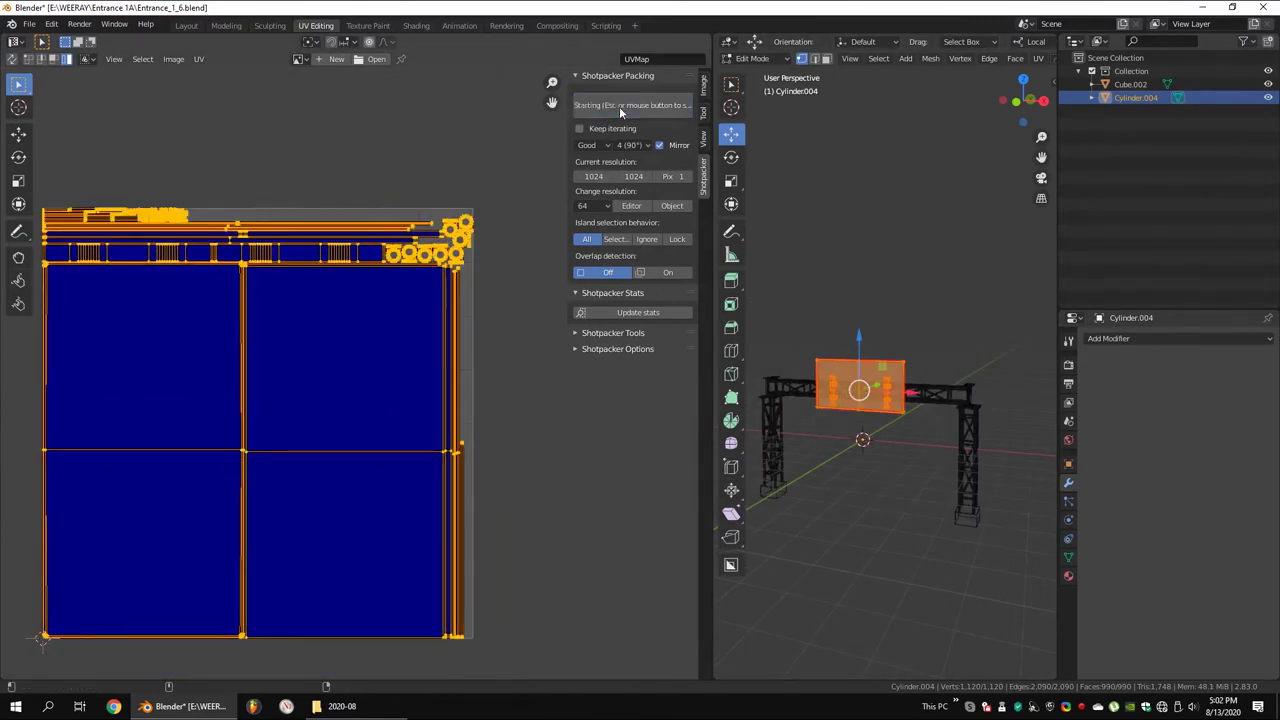
# Nudge the sign panel faces, then repack all the gate's UV islands
pyautogui.scroll(2, 860, 385)
pyautogui.press('l')
pyautogui.scroll(-2, 860, 385)
pyautogui.moveTo(862, 310); pyautogui.dragTo(923, 308)
pyautogui.press('a')
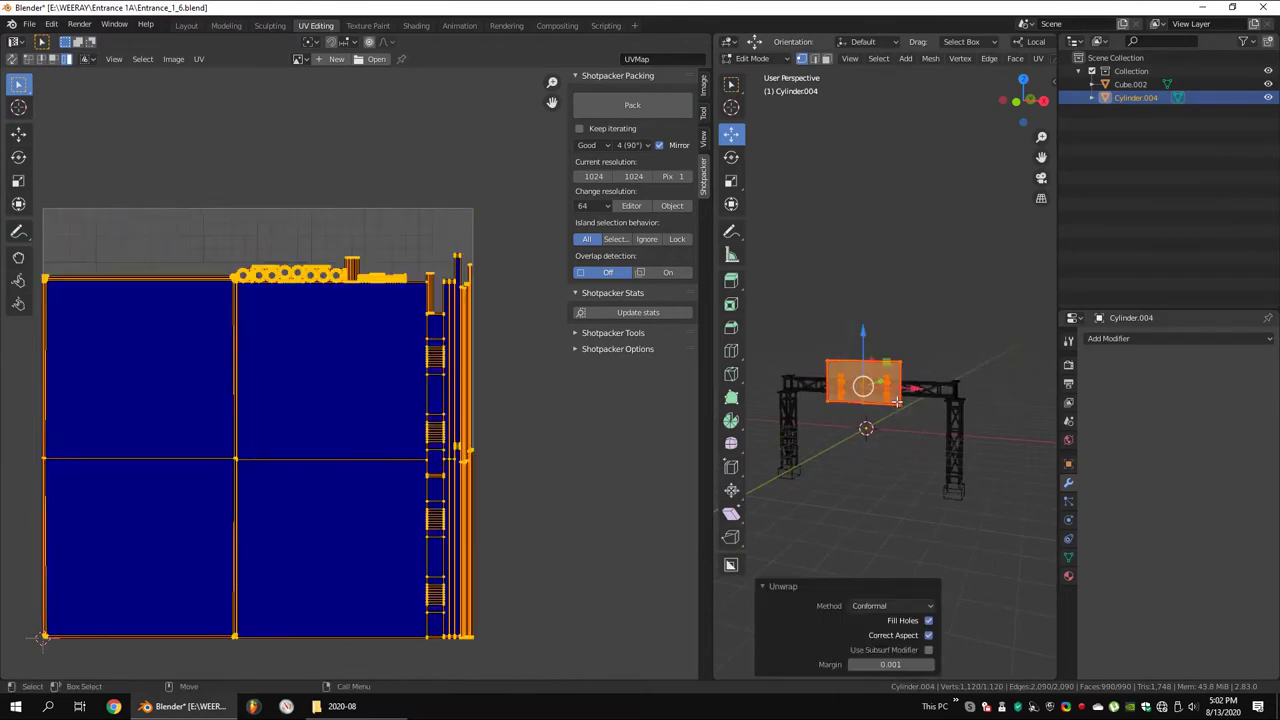
pyautogui.scroll(-3, 456, 522)
pyautogui.click(641, 100)
# Set Shotpacker resolution to 4096, turn Mirror off, re-unwrap and pack
pyautogui.click(593, 205)
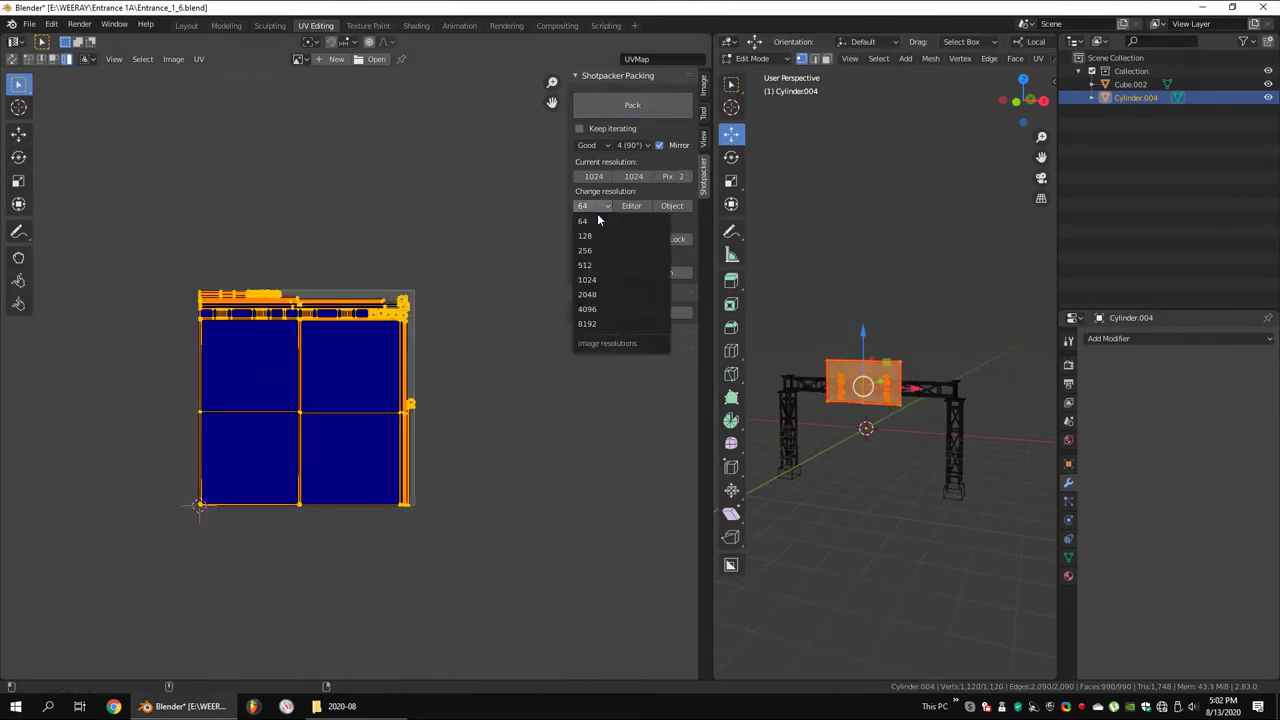
pyautogui.click(600, 310)
pyautogui.click(659, 145)
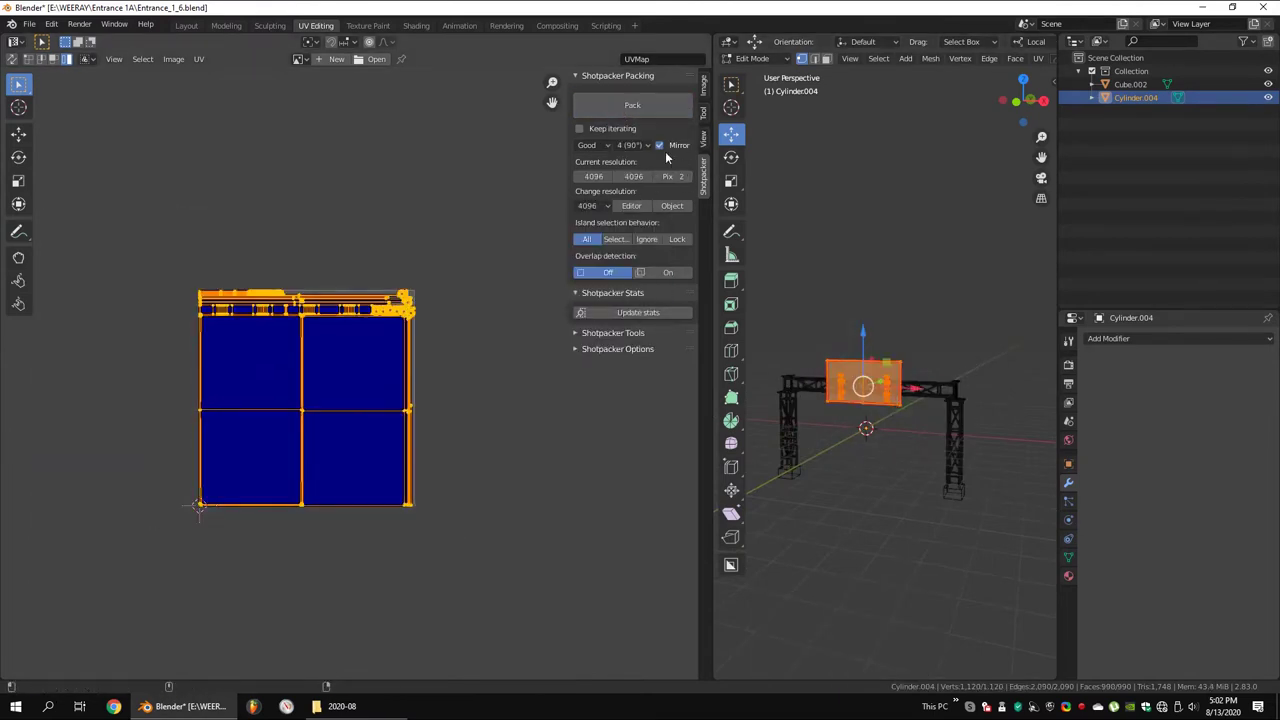
pyautogui.press('u')
pyautogui.click(624, 101)
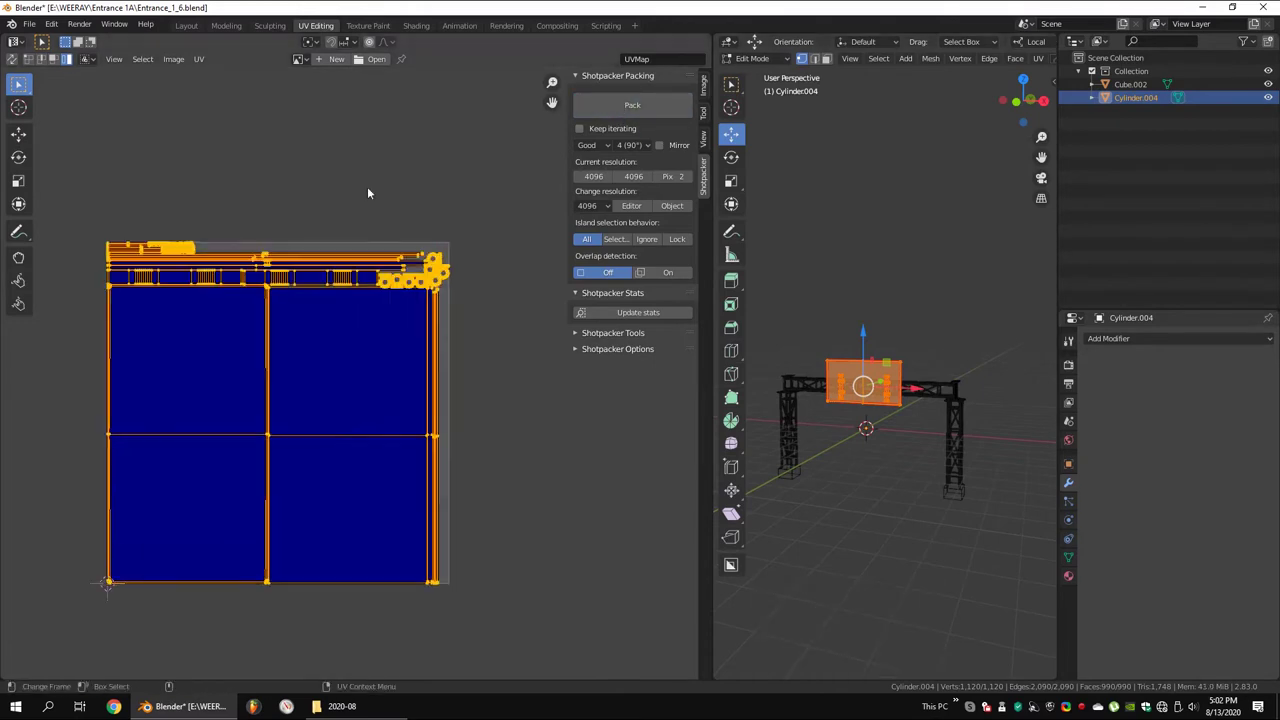
pyautogui.click(624, 105)
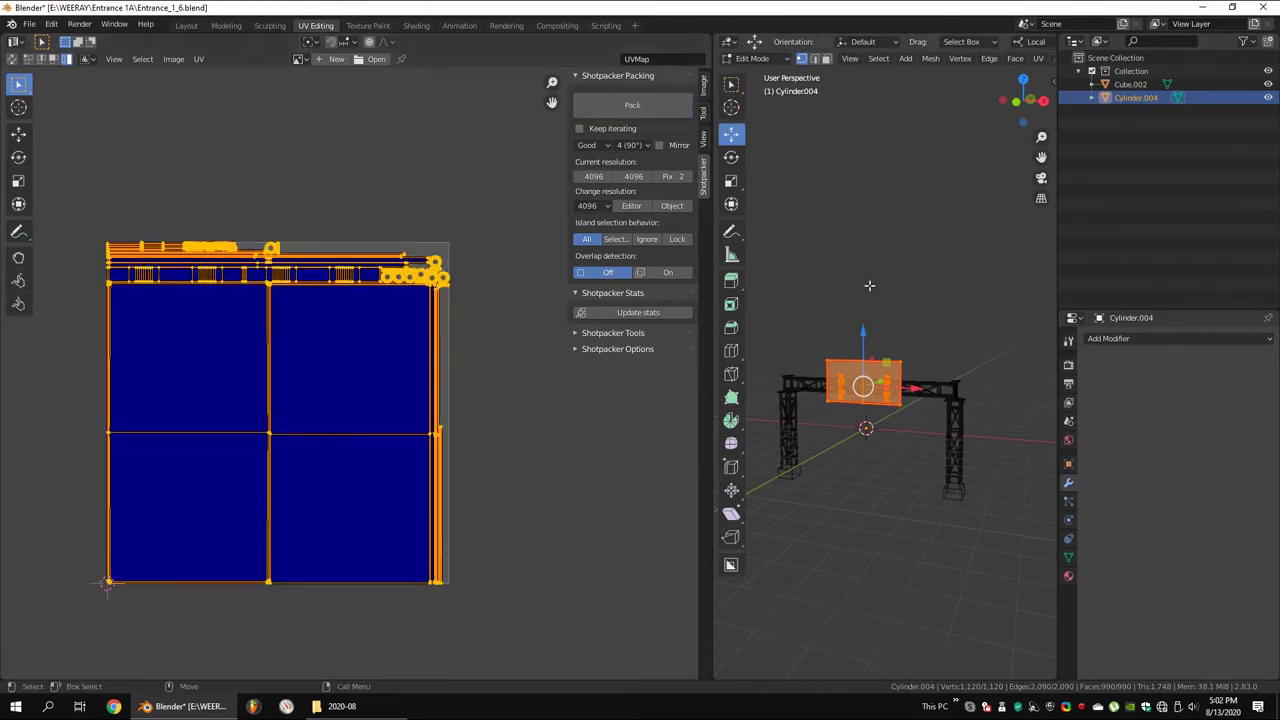
# Cancel an accidental move, repack the islands, and hide the packing options
pyautogui.scroll(5, 880, 380)
pyautogui.keyDown('alt'); pyautogui.click(903, 317); pyautogui.keyUp('alt')
pyautogui.press('Escape')
pyautogui.scroll(-5, 888, 295)
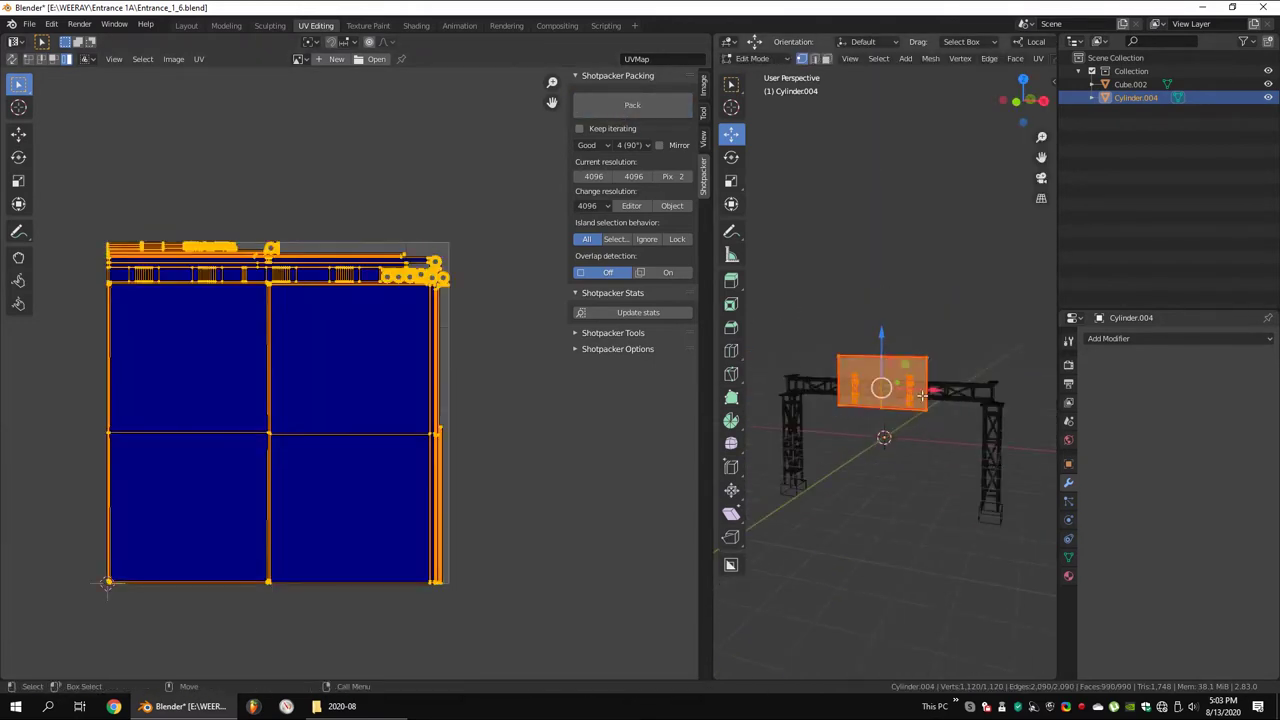
pyautogui.click(622, 107)
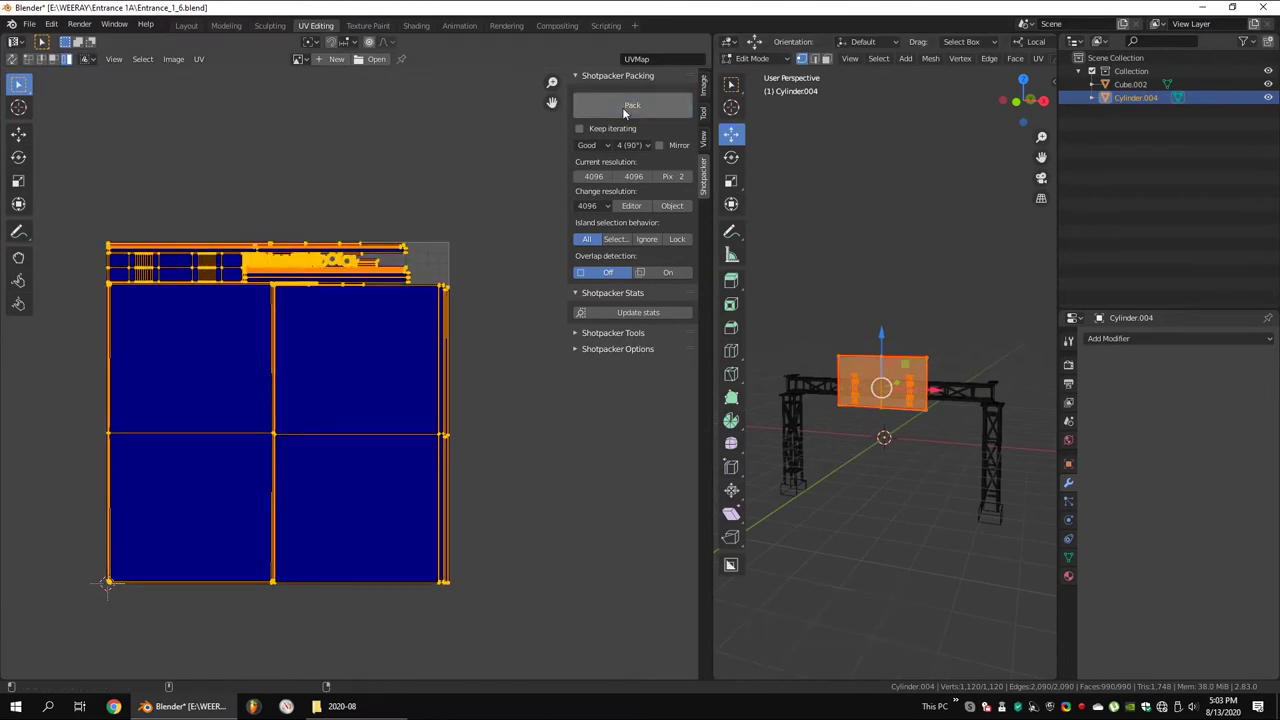
pyautogui.moveTo(566, 138); pyautogui.dragTo(700, 140)
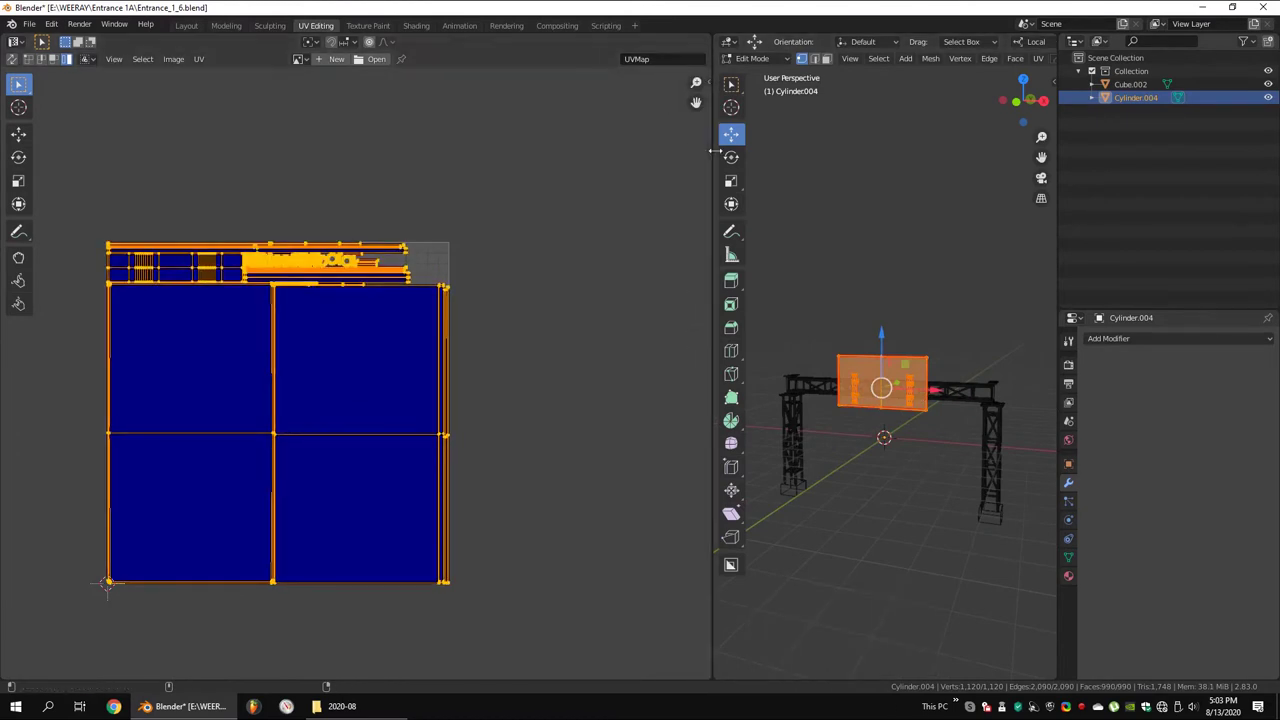
# Move a ring-shaped UV island into a lower-right gap and select a small strip island
pyautogui.scroll(3, 300, 300)
pyautogui.click(560, 310)
pyautogui.press('g')
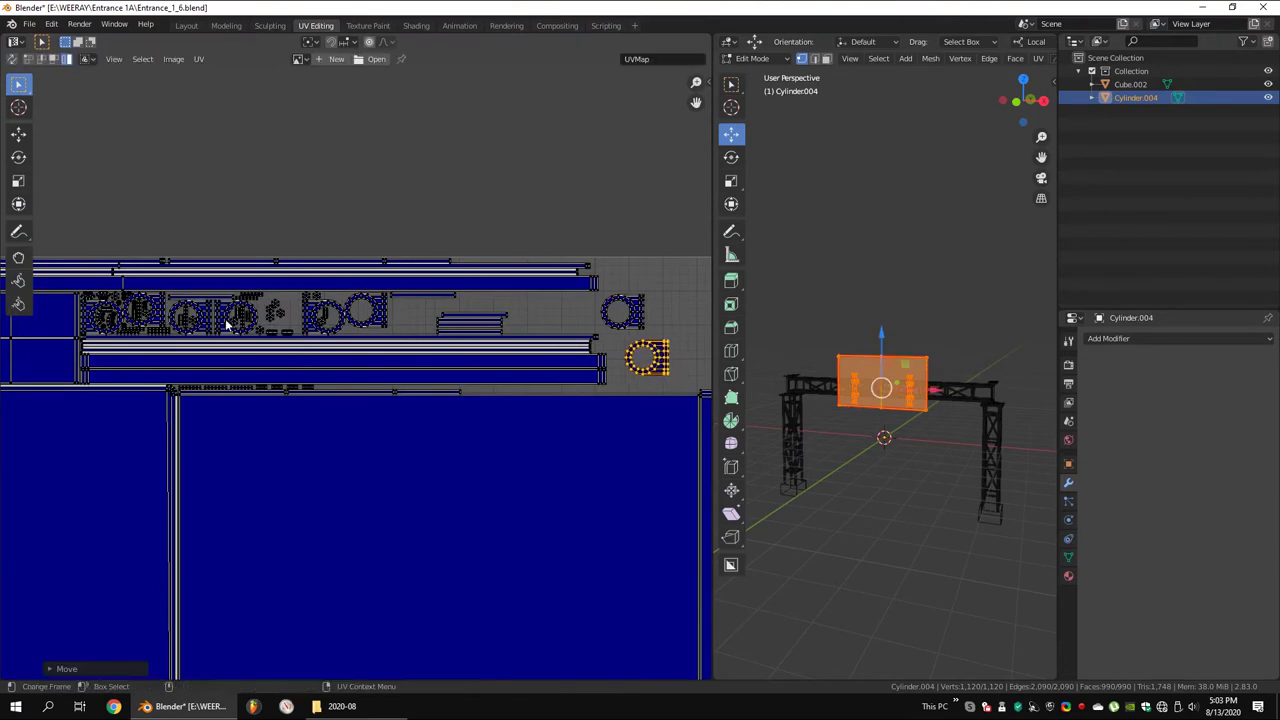
pyautogui.hotkey('ctrl', 'z')
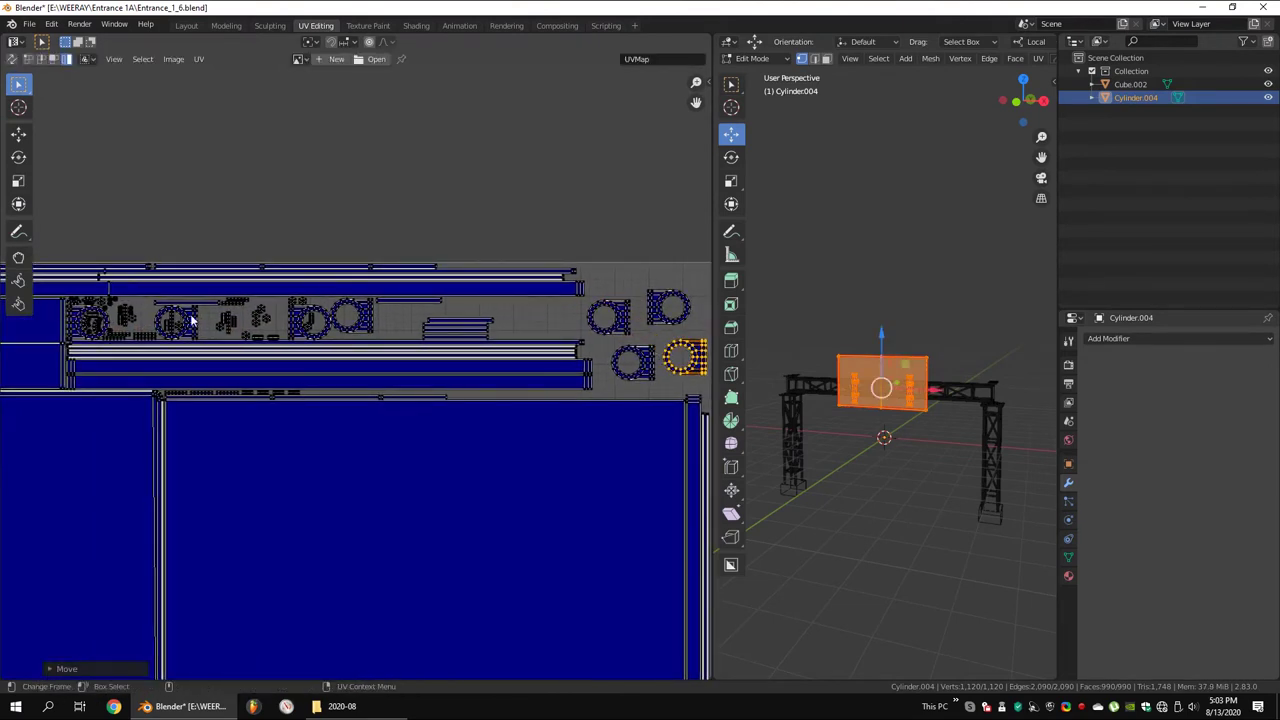
pyautogui.click(399, 316)
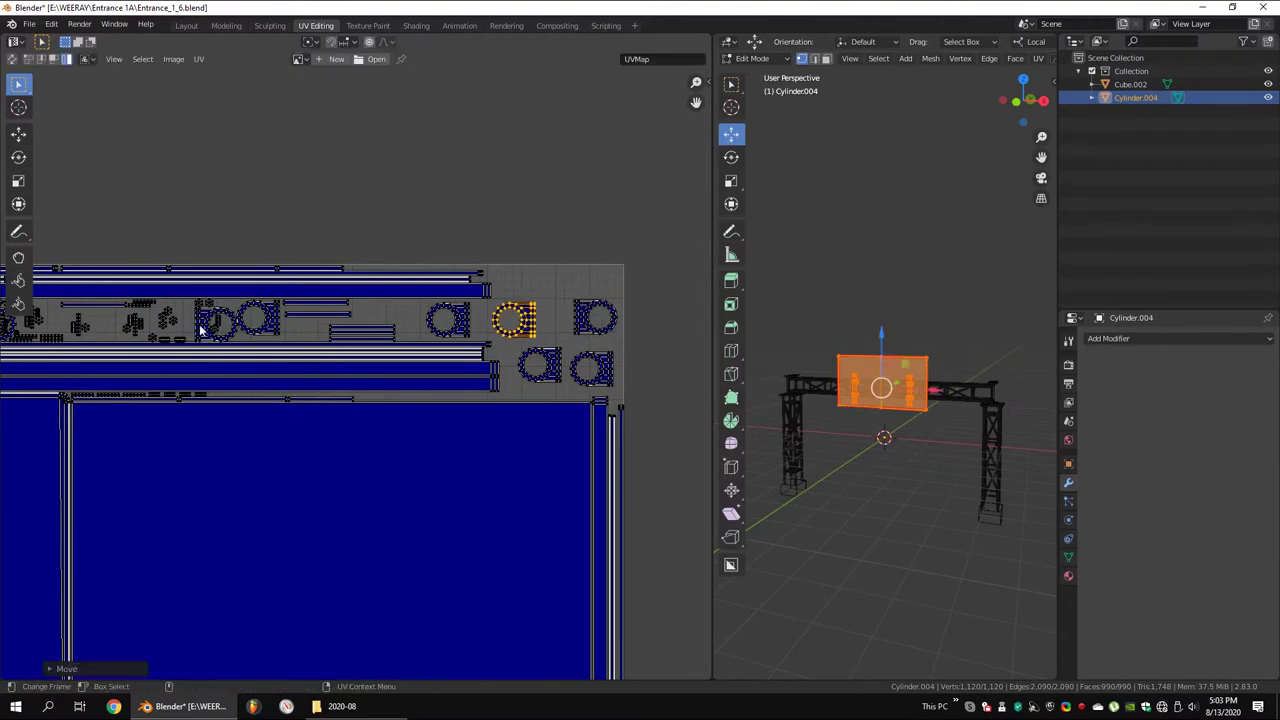
pyautogui.moveTo(200, 330); pyautogui.dragTo(253, 328, button='middle')
pyautogui.click(272, 323)
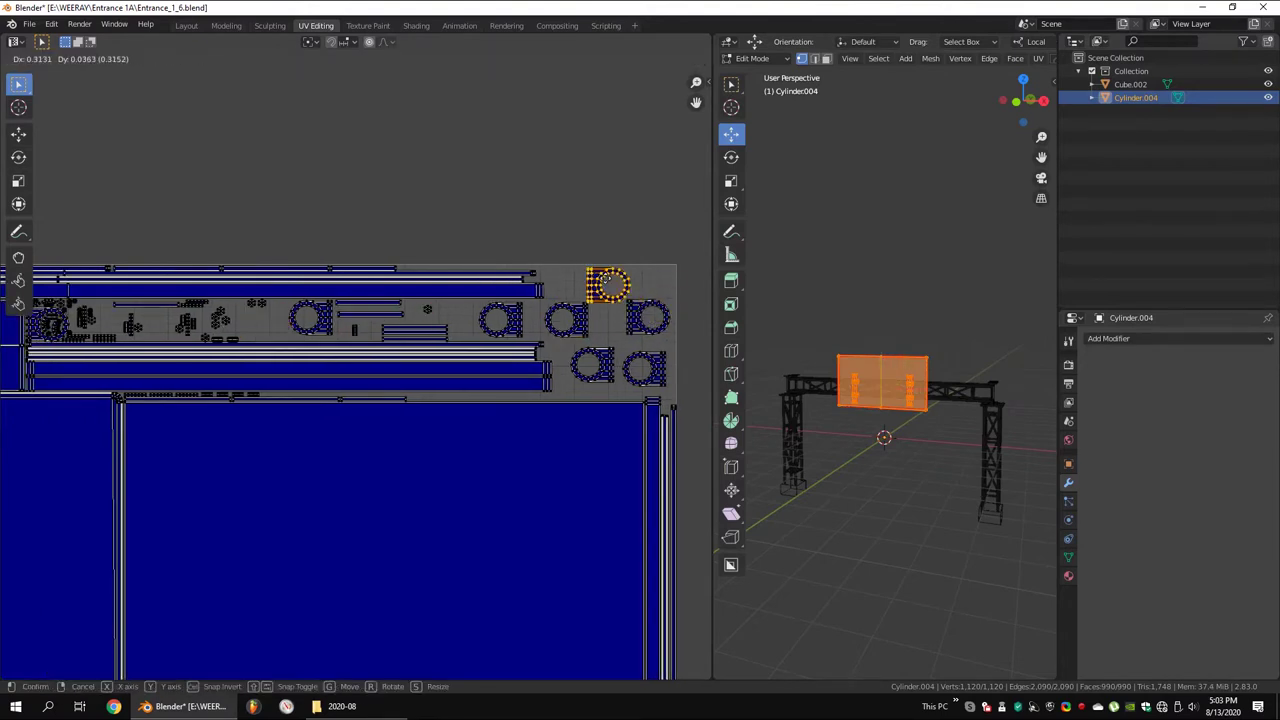
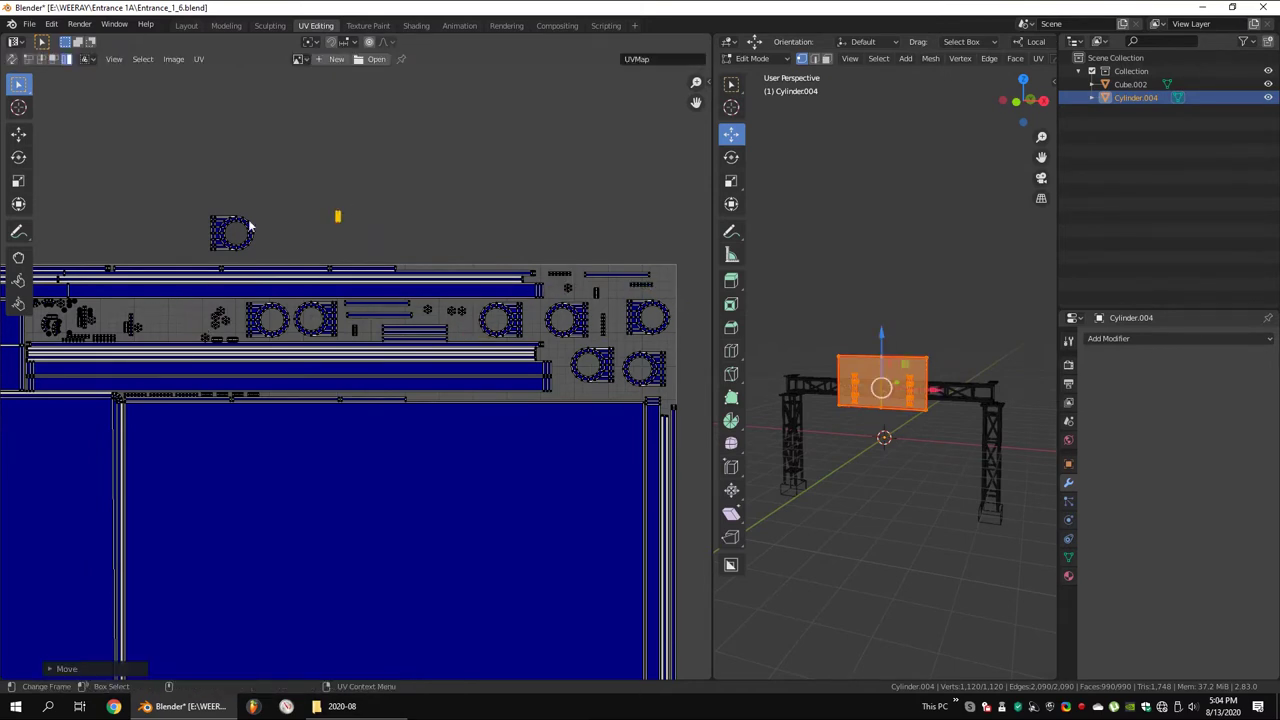
# Move and scale the poster panel's UV islands into the 0–1 square, then return to Object Mode
pyautogui.click(520, 348)
pyautogui.press('s')
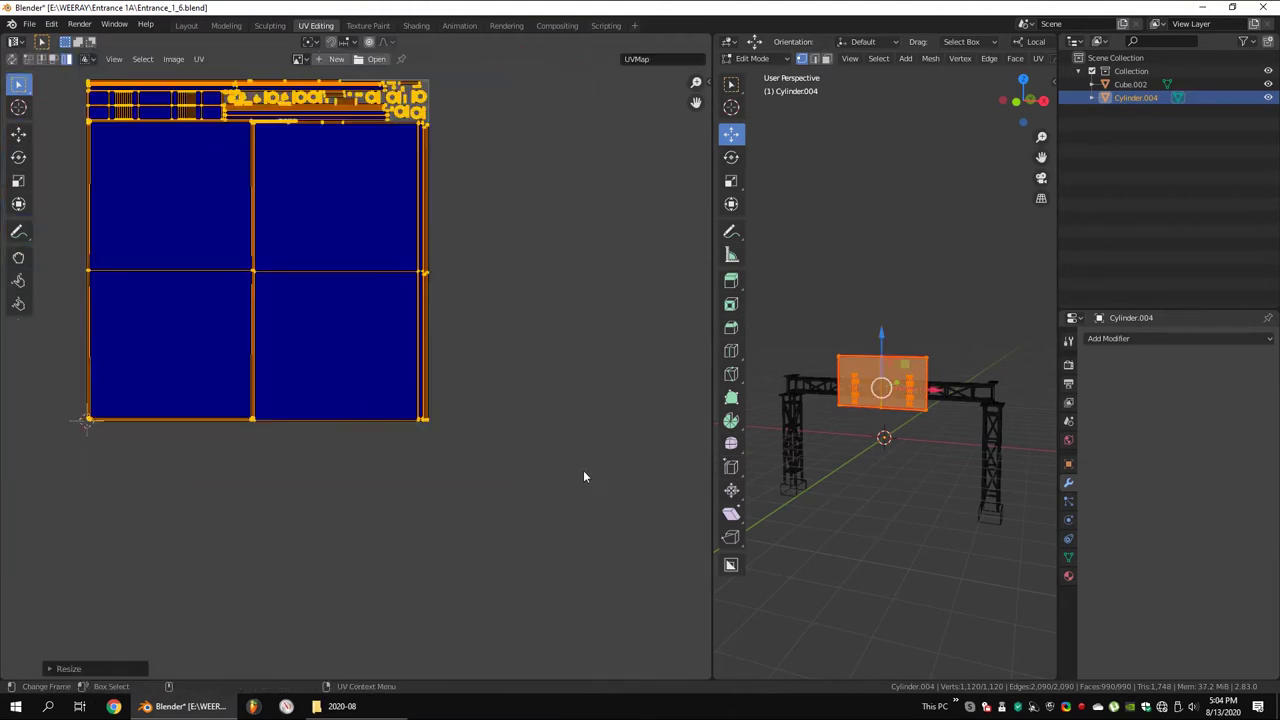
pyautogui.click(583, 470)
pyautogui.press('Tab')
pyautogui.moveTo(712, 342); pyautogui.dragTo(557, 342)
# Unwrap the truss gate mesh (Cube.002) in Edit Mode and select all its UV islands
pyautogui.click(934, 386)
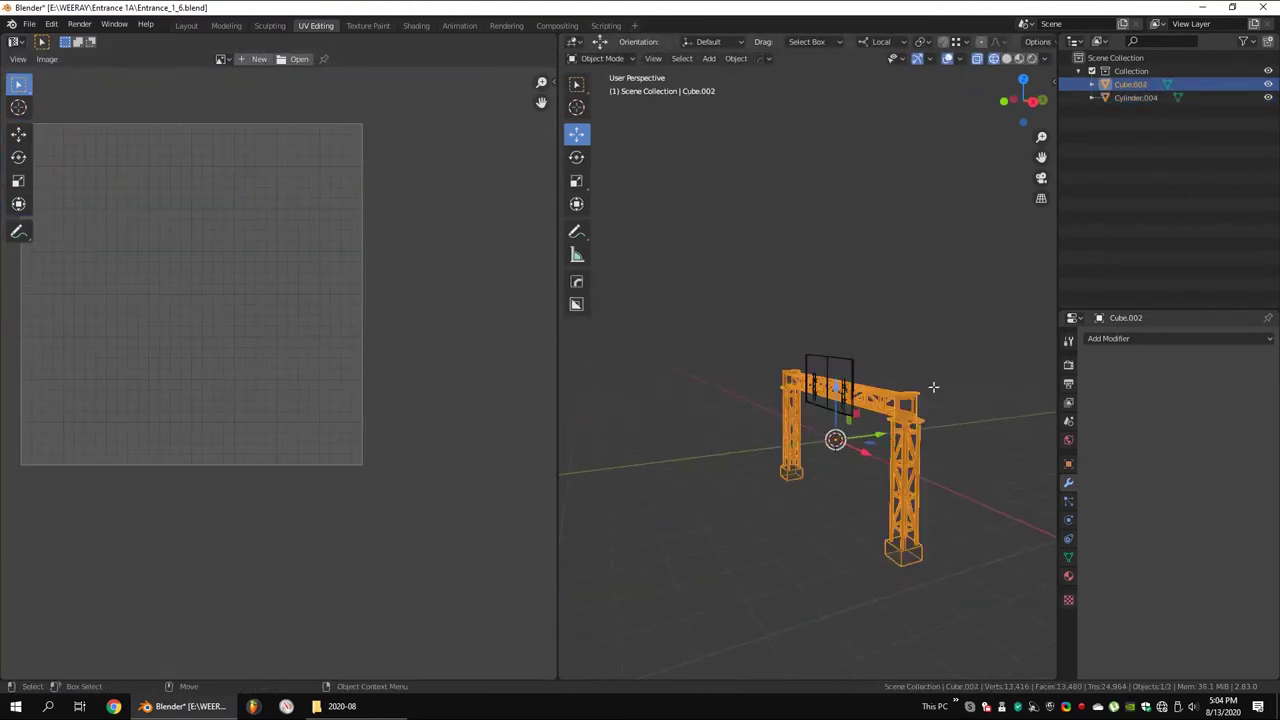
pyautogui.press('Tab')
pyautogui.press('u')
pyautogui.click(977, 384)
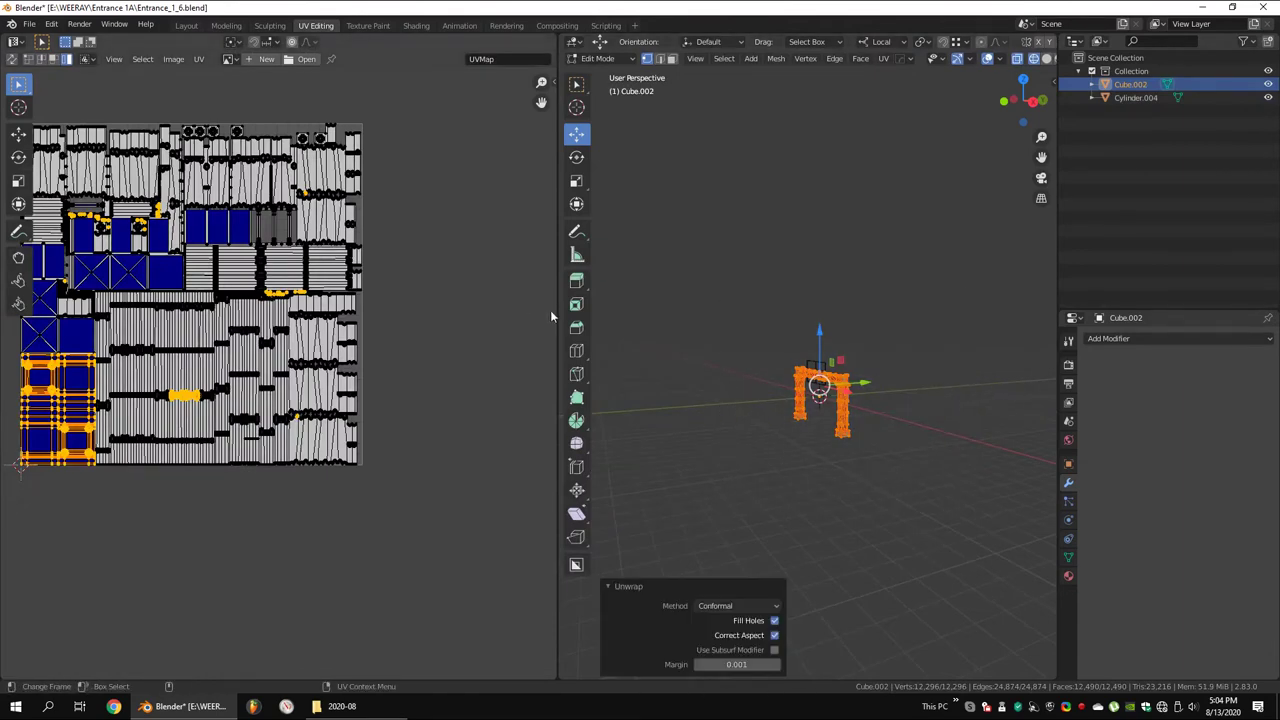
pyautogui.moveTo(559, 308); pyautogui.dragTo(806, 308)
pyautogui.moveTo(112, 152); pyautogui.dragTo(568, 573)
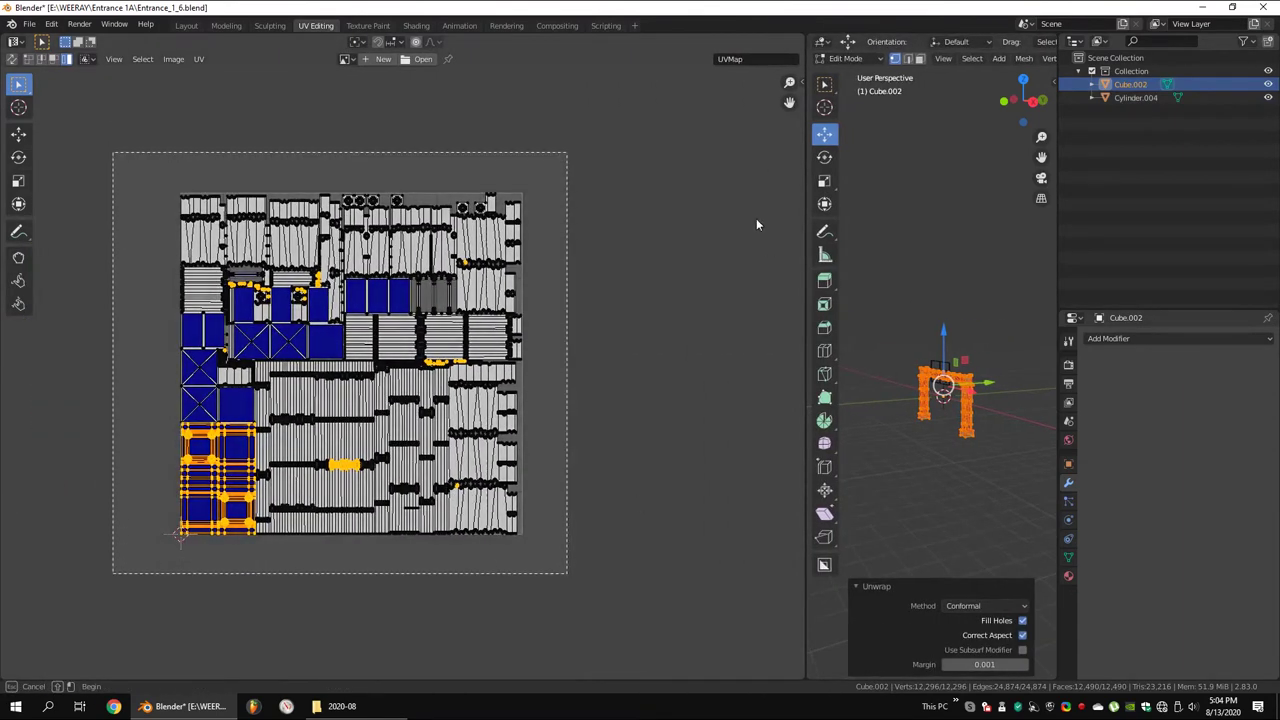
pyautogui.press('n')
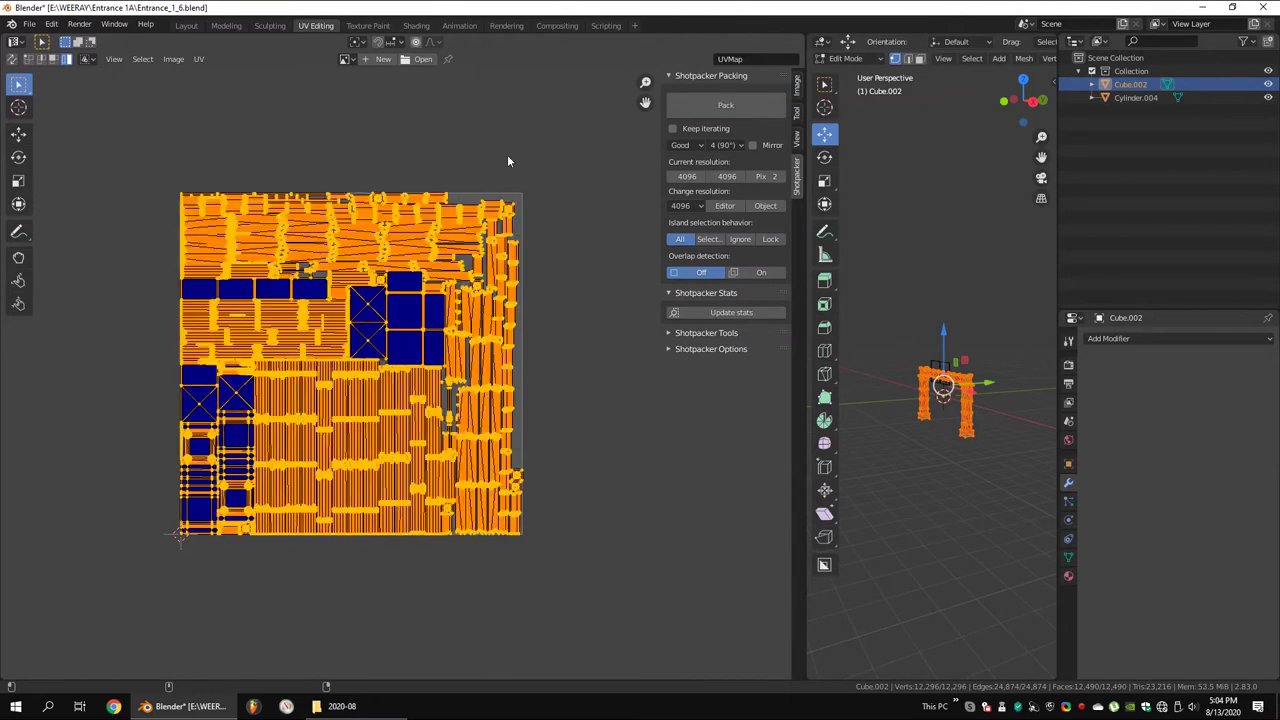
# Pack the gate's UV islands tightly with Shotpacker, twice, then exit to Object Mode
pyautogui.scroll(2, 507, 154)
pyautogui.click(754, 105)
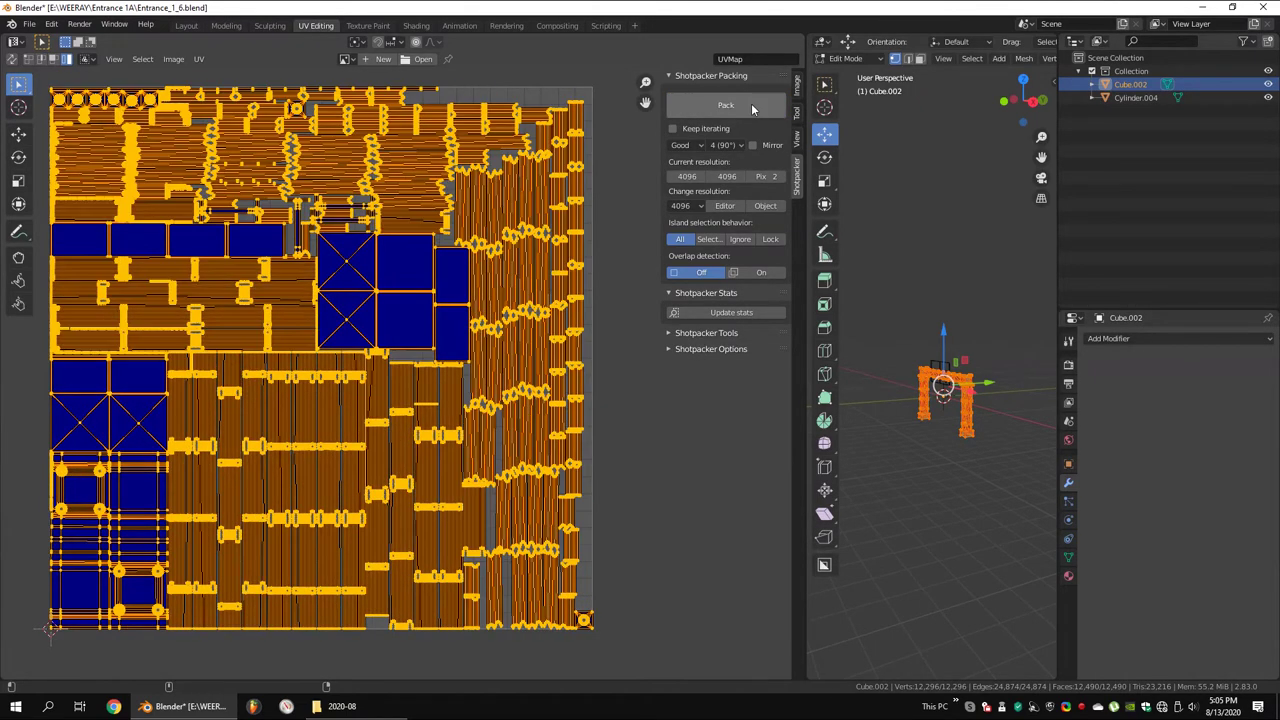
pyautogui.moveTo(960, 300); pyautogui.dragTo(1015, 212, button='middle')
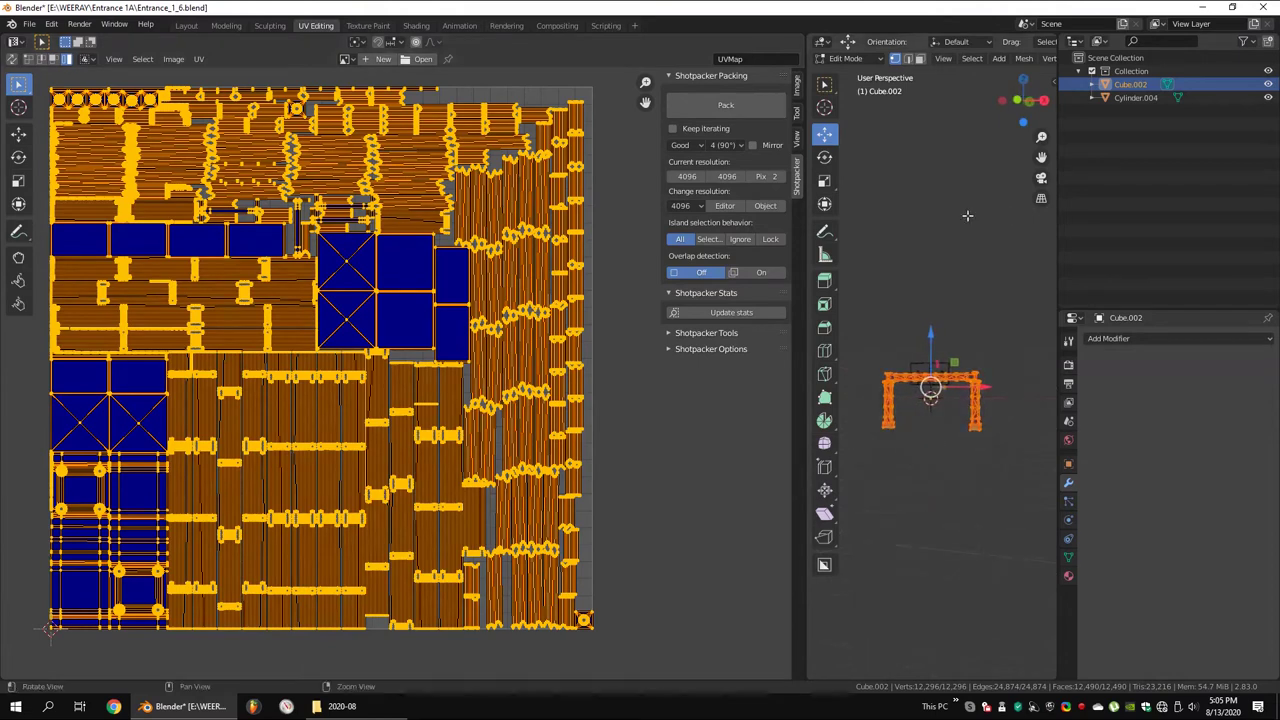
pyautogui.scroll(-2, 558, 157)
pyautogui.click(710, 112)
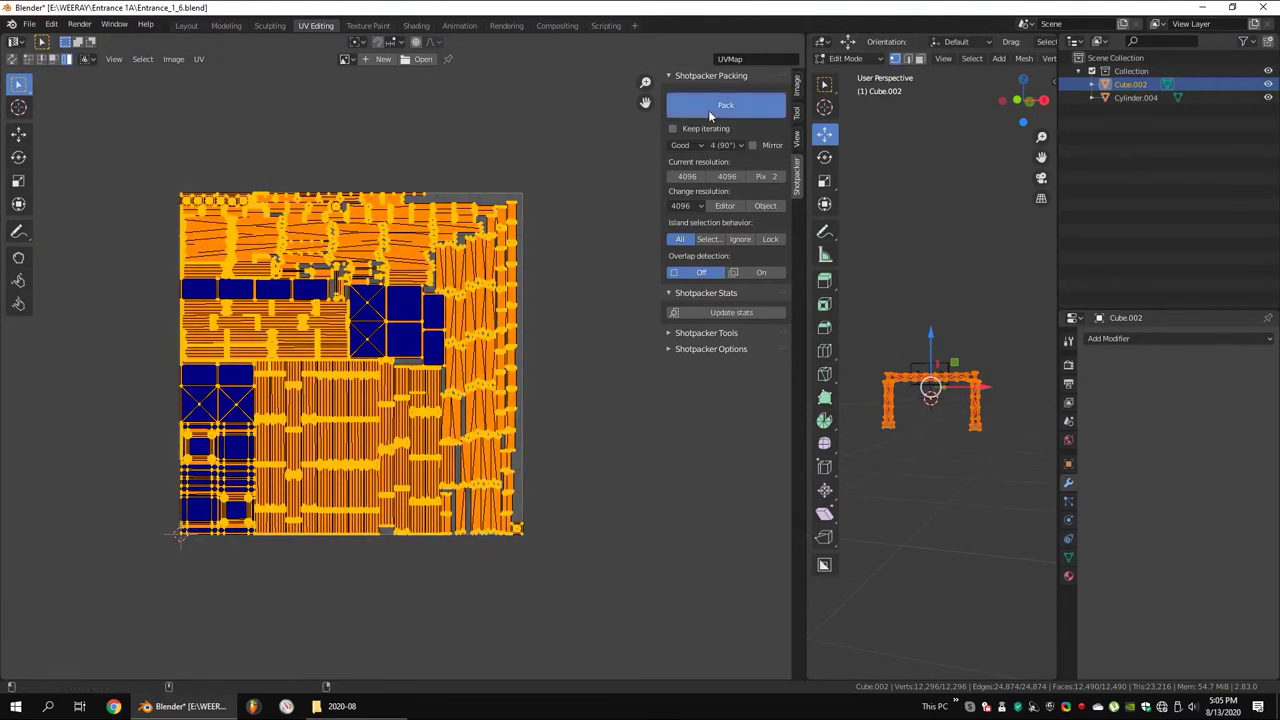
pyautogui.click(708, 110)
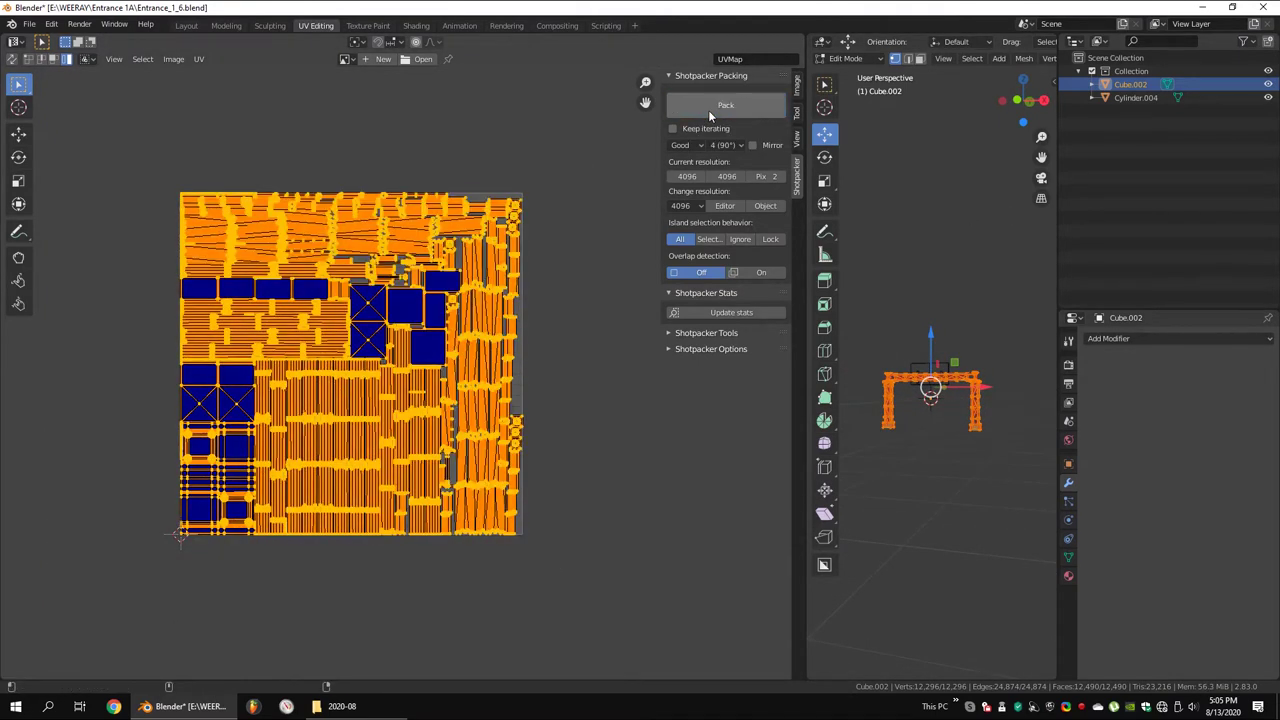
pyautogui.moveTo(805, 300); pyautogui.dragTo(684, 300)
pyautogui.press('Tab')
pyautogui.scroll(2, 891, 296)
# Select all of the poster panel's (Cylinder.004) UVs and repack them with Shotpacker at 4096
pyautogui.moveTo(891, 296); pyautogui.dragTo(909, 314, button='middle')
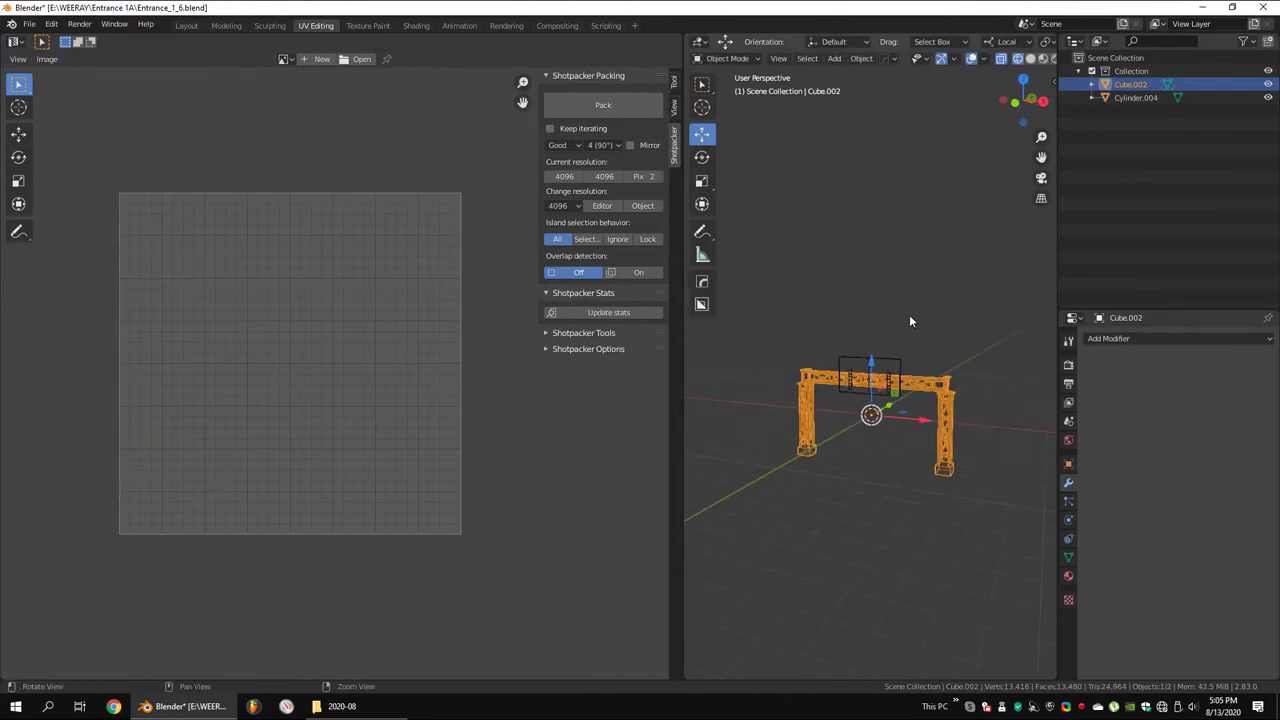
pyautogui.click(1051, 84)
pyautogui.click(845, 365)
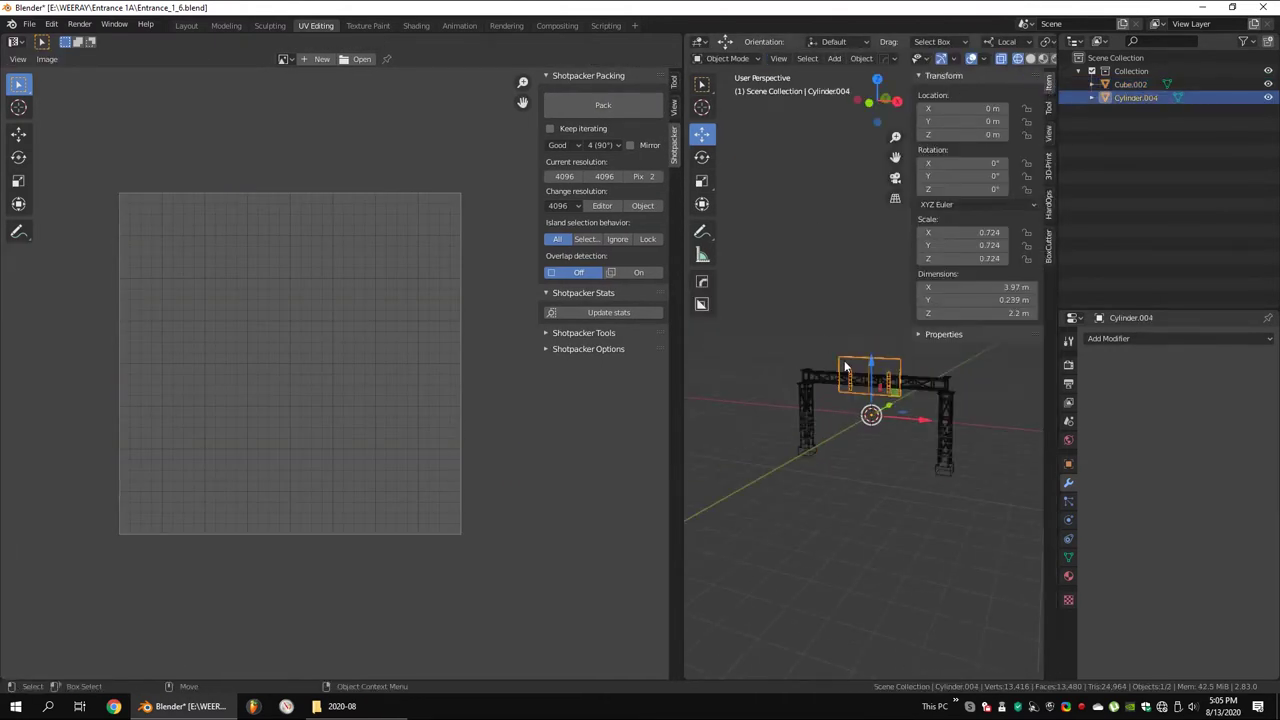
pyautogui.press('Tab')
pyautogui.moveTo(803, 323); pyautogui.dragTo(940, 410)
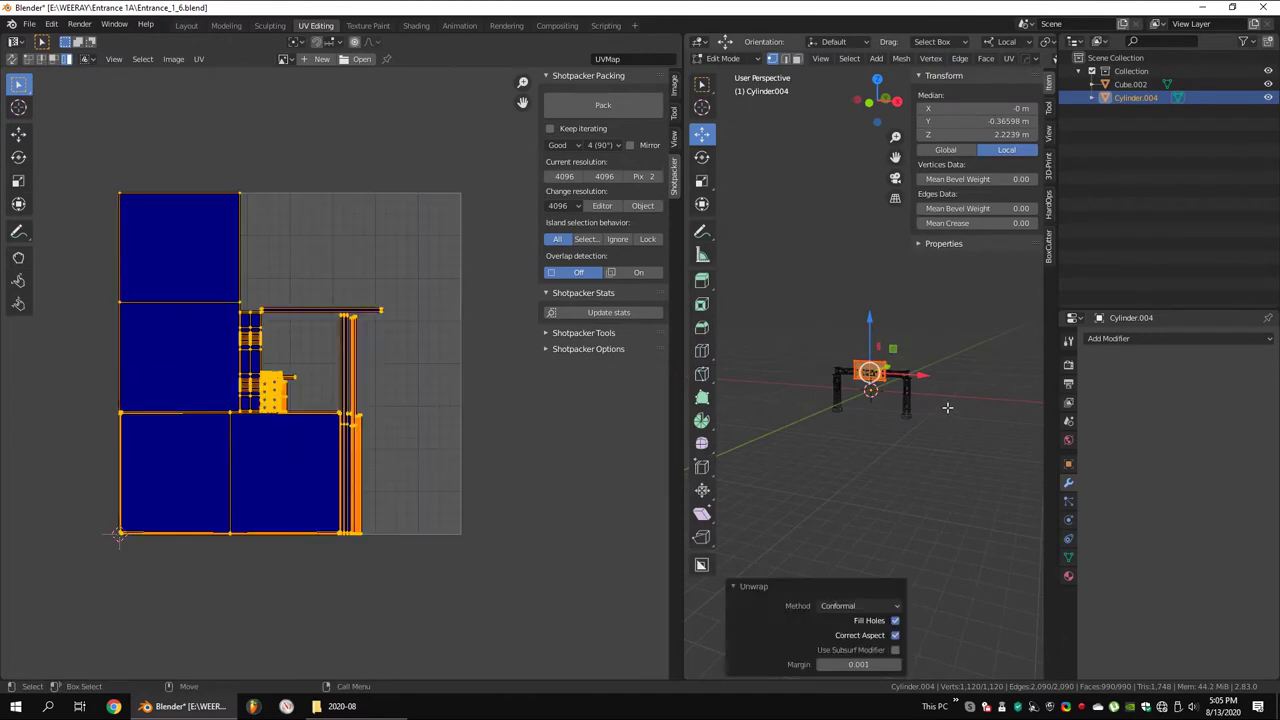
pyautogui.moveTo(118, 163); pyautogui.dragTo(445, 542)
pyautogui.click(616, 109)
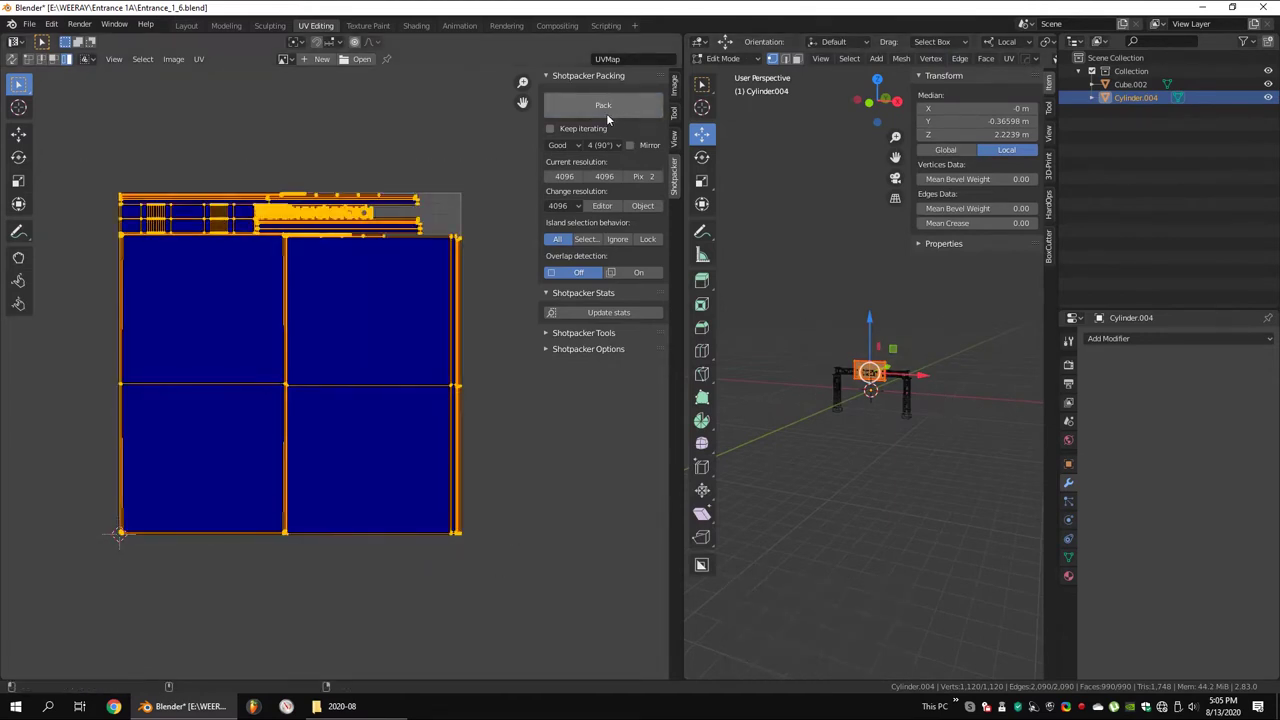
pyautogui.click(637, 105)
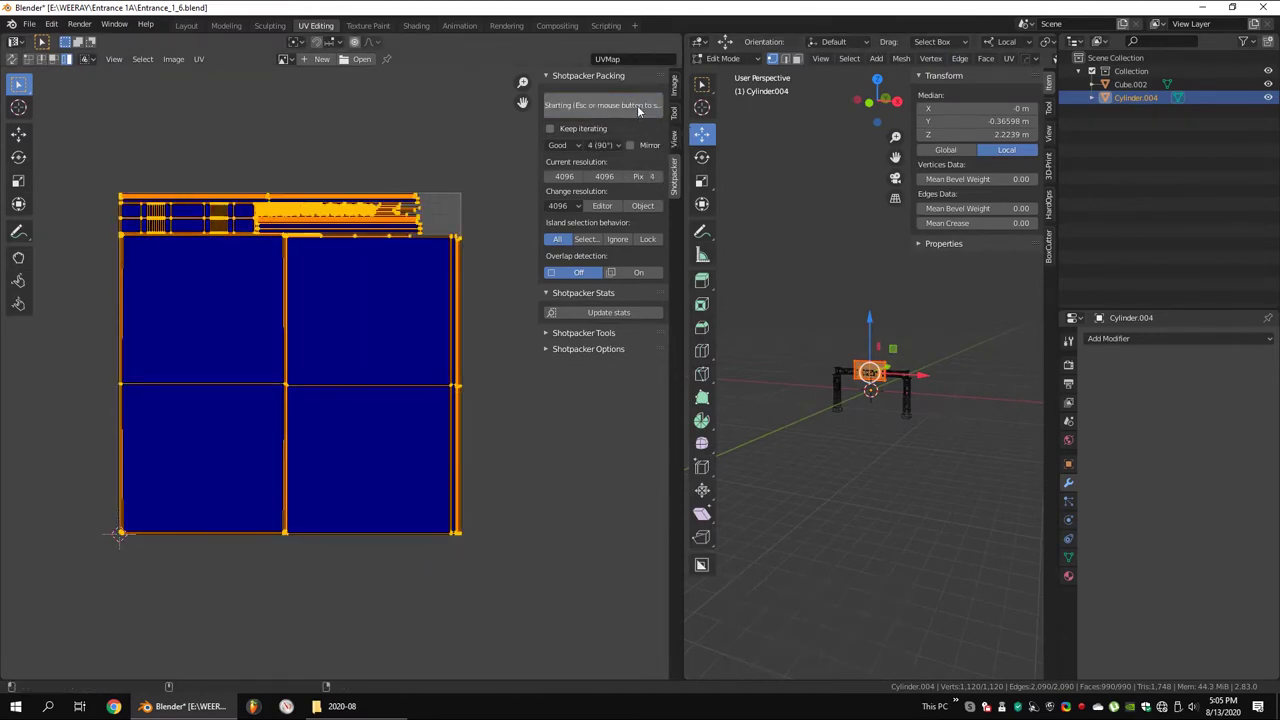
pyautogui.click(570, 205)
pyautogui.click(600, 312)
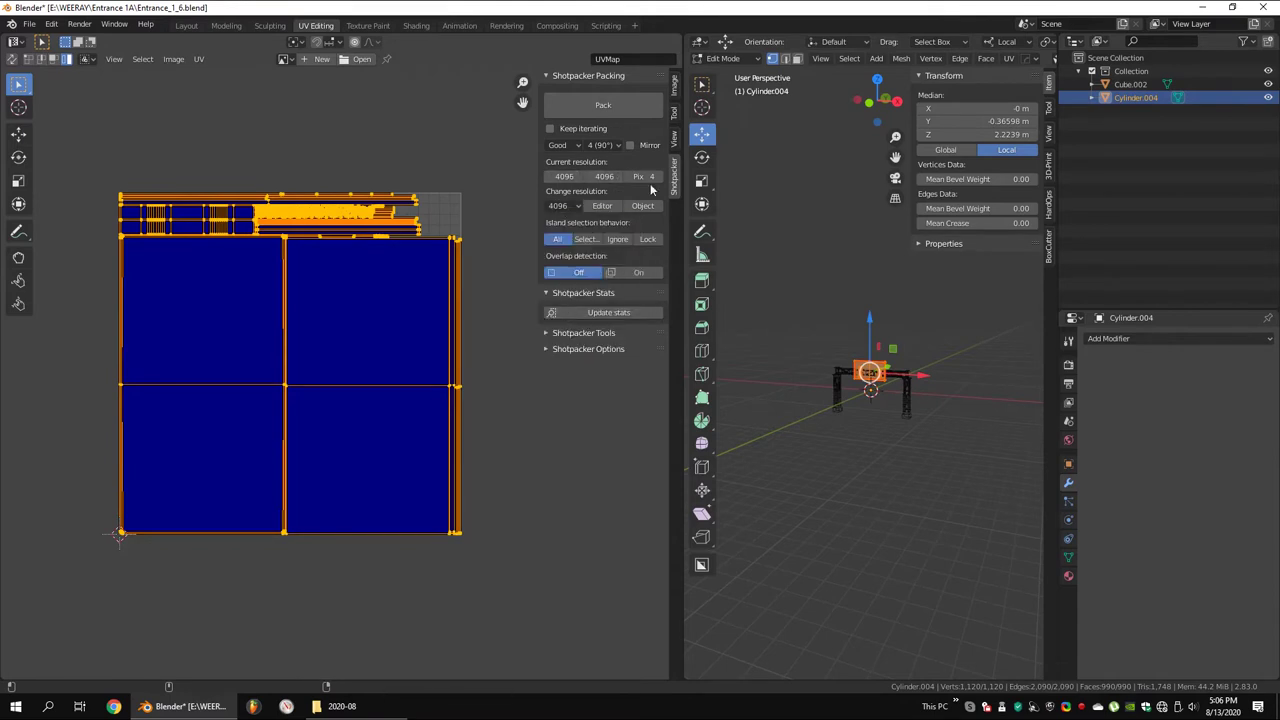
# Move one small round UV island into a free gap in the layout
pyautogui.scroll(-3, 410, 244)
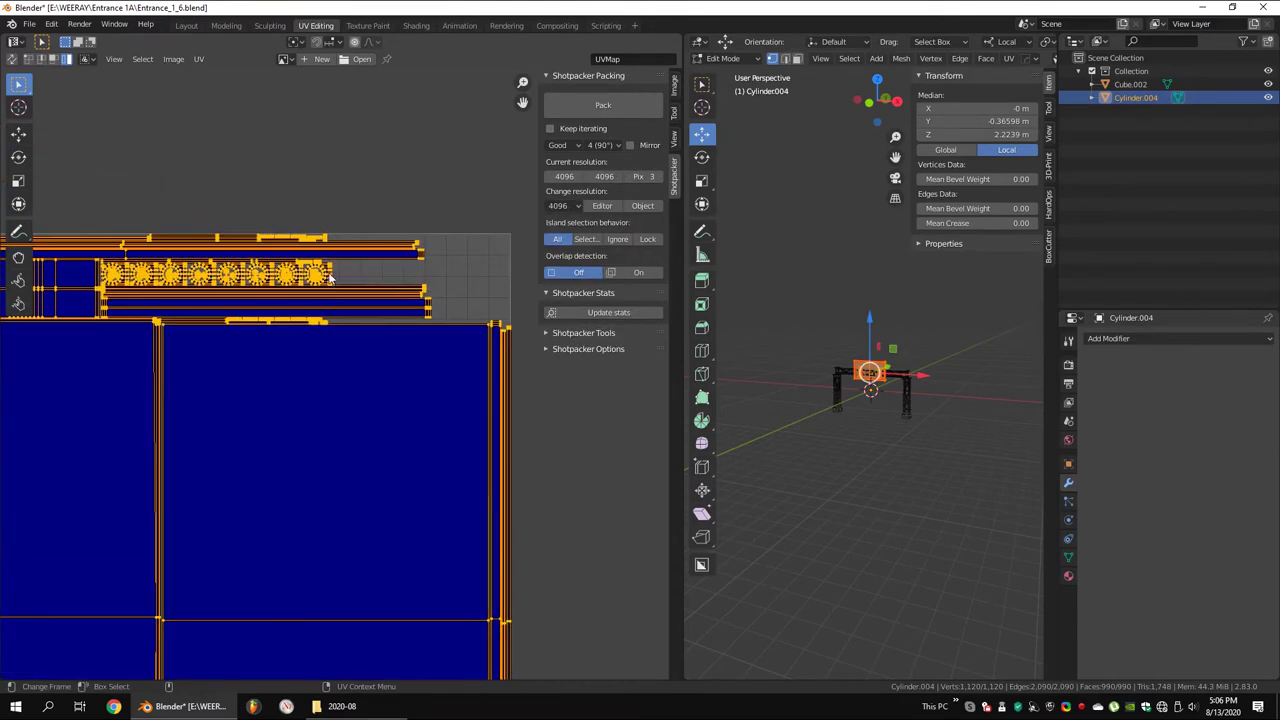
pyautogui.click(486, 271)
pyautogui.press('g')
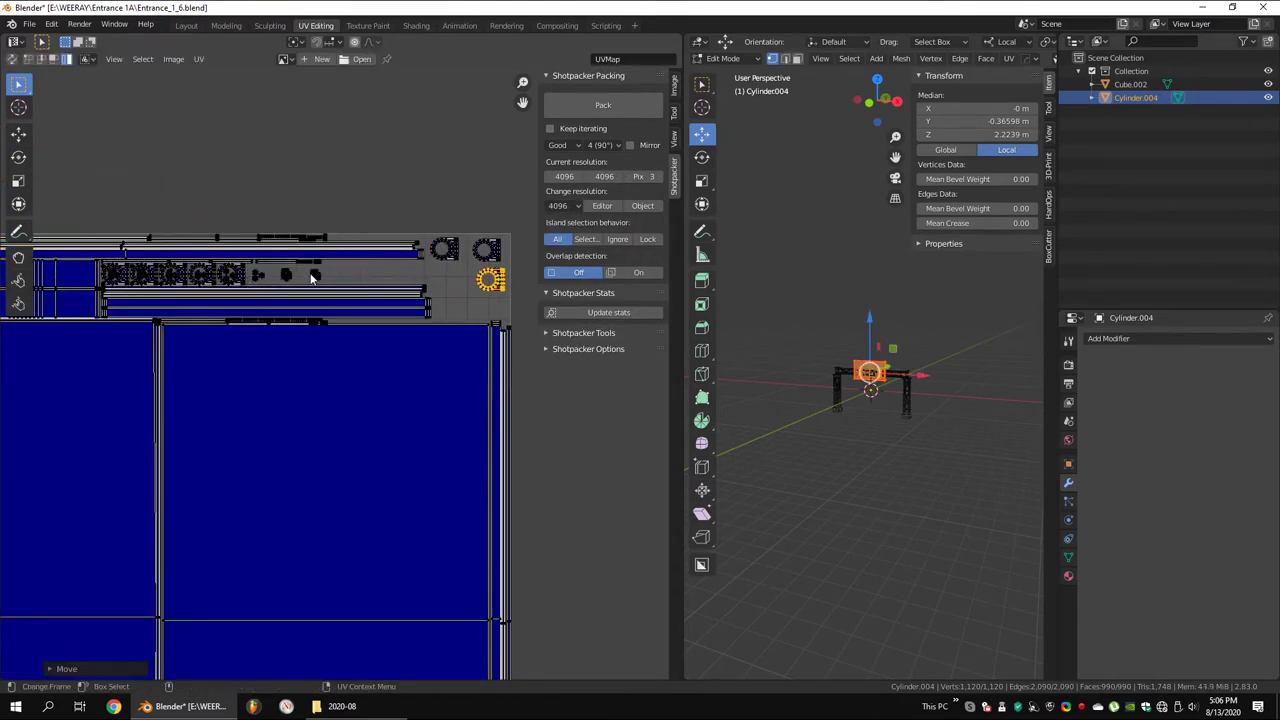
pyautogui.press('g')
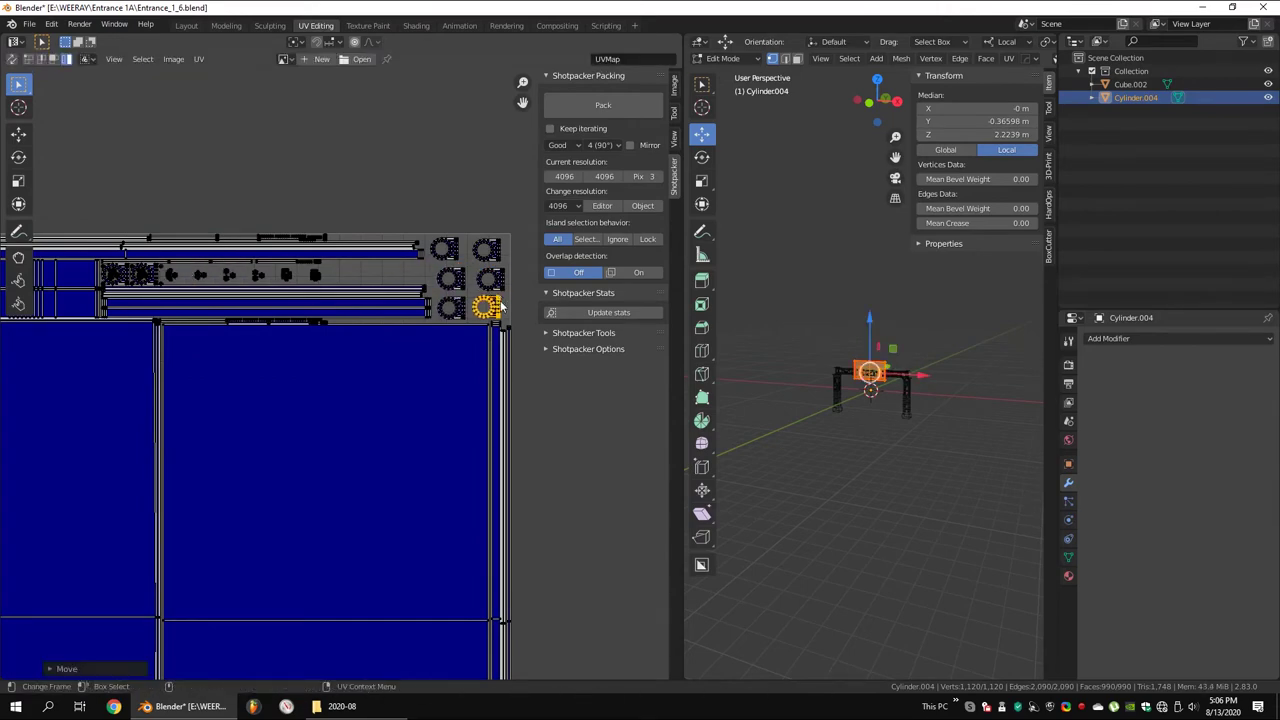
pyautogui.scroll(1, 180, 278)
pyautogui.moveTo(200, 330); pyautogui.dragTo(306, 352, button='middle')
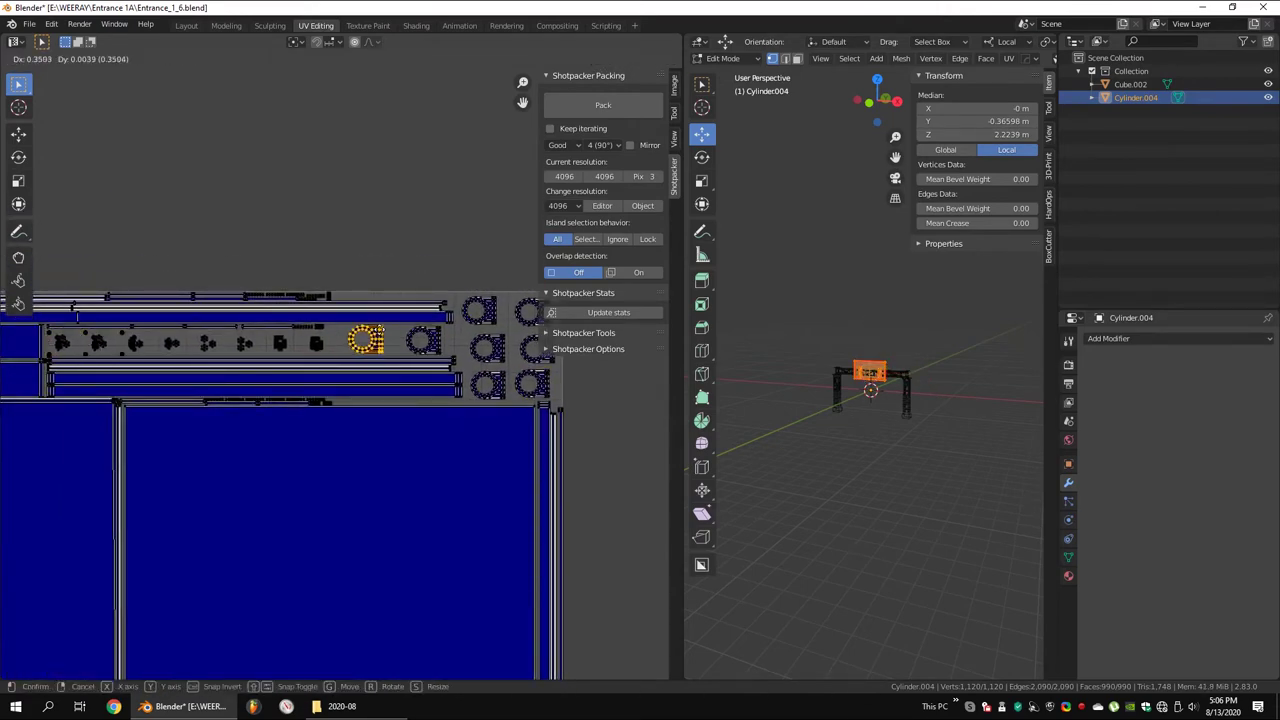
pyautogui.scroll(4, 306, 352)
pyautogui.press('g')
pyautogui.click(387, 330)
pyautogui.scroll(-6, 387, 330)
# Return to Object Mode, select both the gate and the panel, and edit them together
pyautogui.press('n')
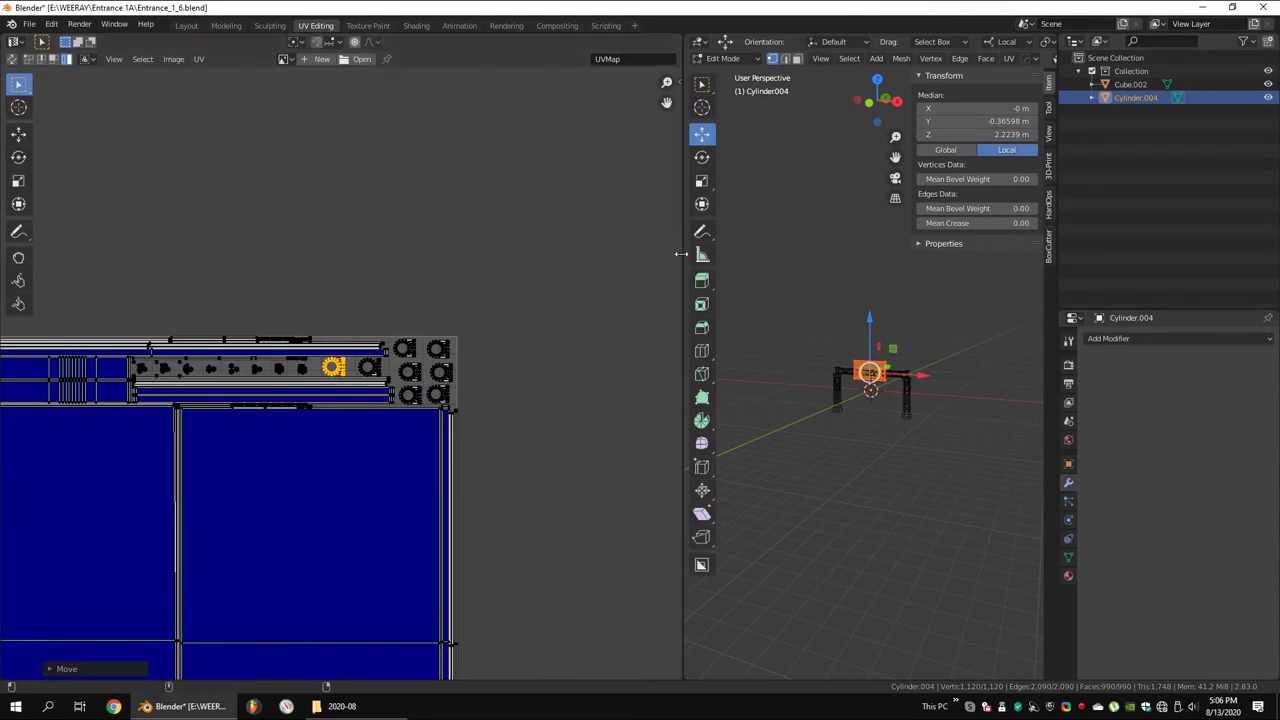
pyautogui.press('Tab')
pyautogui.moveTo(684, 400); pyautogui.dragTo(381, 400)
pyautogui.press('a')
pyautogui.press('Tab')
# Select all faces with more than 4 sides using Select Faces by Sides
pyautogui.hotkey('alt', 'a')
pyautogui.click(545, 58)
pyautogui.moveTo(579, 224)
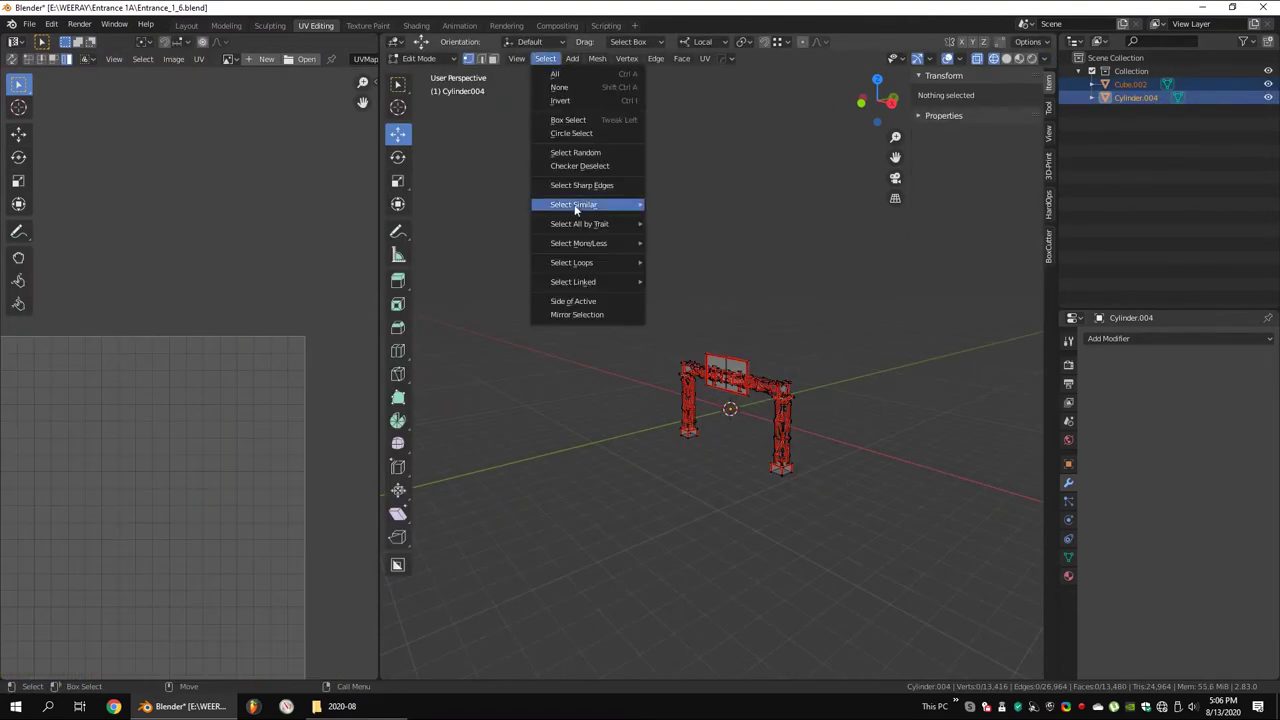
pyautogui.click(687, 223)
pyautogui.hotkey('alt', 'a')
pyautogui.click(545, 58)
pyautogui.click(689, 263)
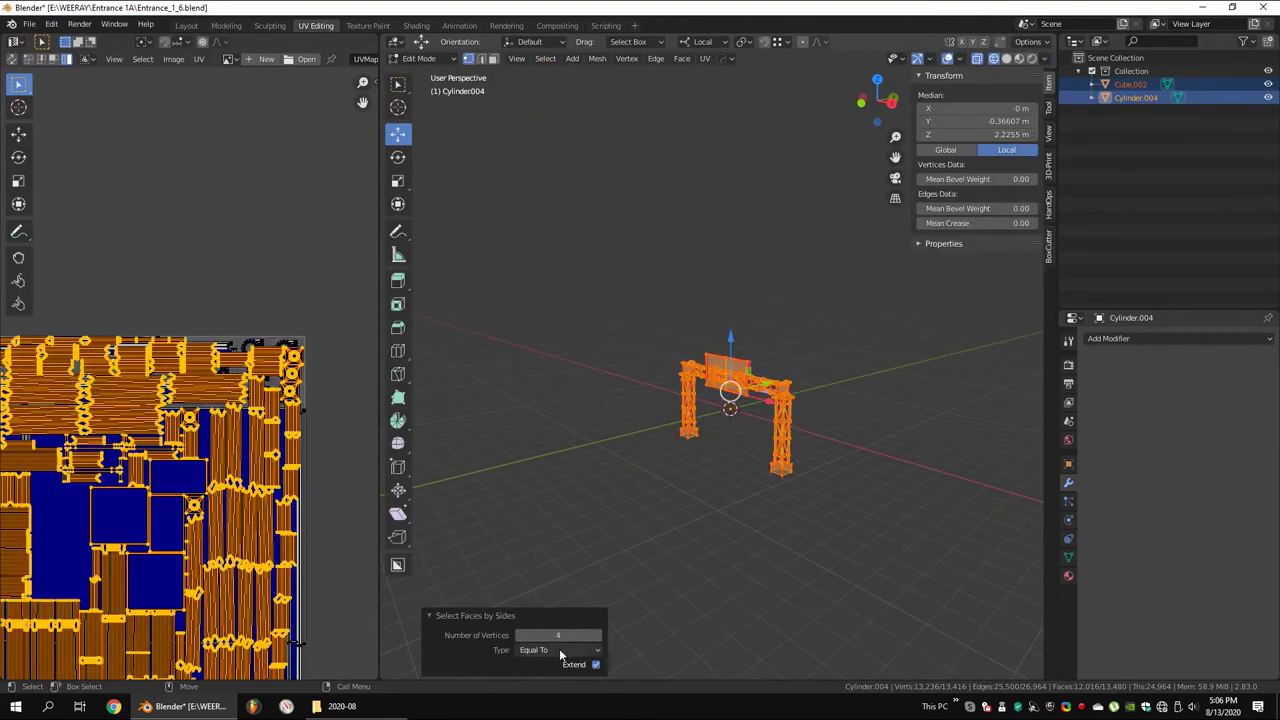
pyautogui.click(558, 650)
pyautogui.click(563, 587)
# Orbit around the truss and gate to inspect the selected n-gon faces
pyautogui.scroll(5, 757, 396)
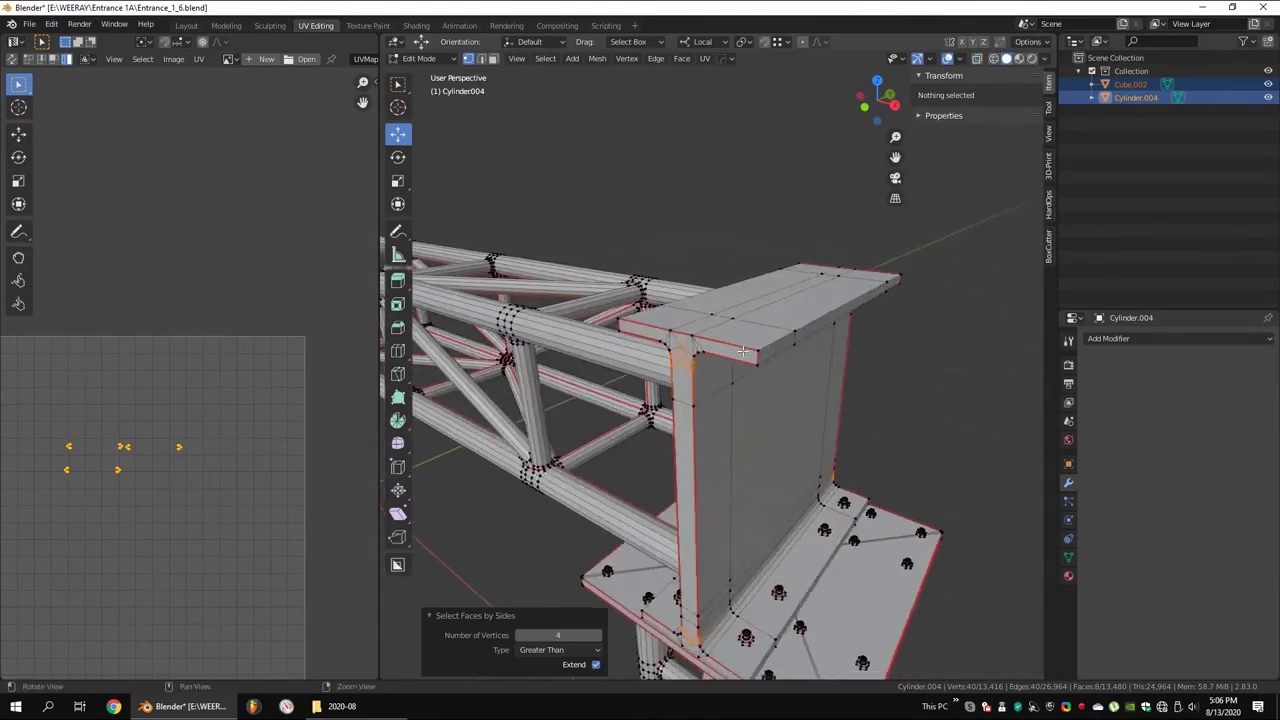
pyautogui.moveTo(757, 396)
pyautogui.mouseDown(button='middle')
pyautogui.moveTo(700, 370)
pyautogui.moveTo(800, 362)
pyautogui.mouseUp(button='middle')
pyautogui.scroll(-3, 681, 354)
pyautogui.scroll(3, 800, 362)
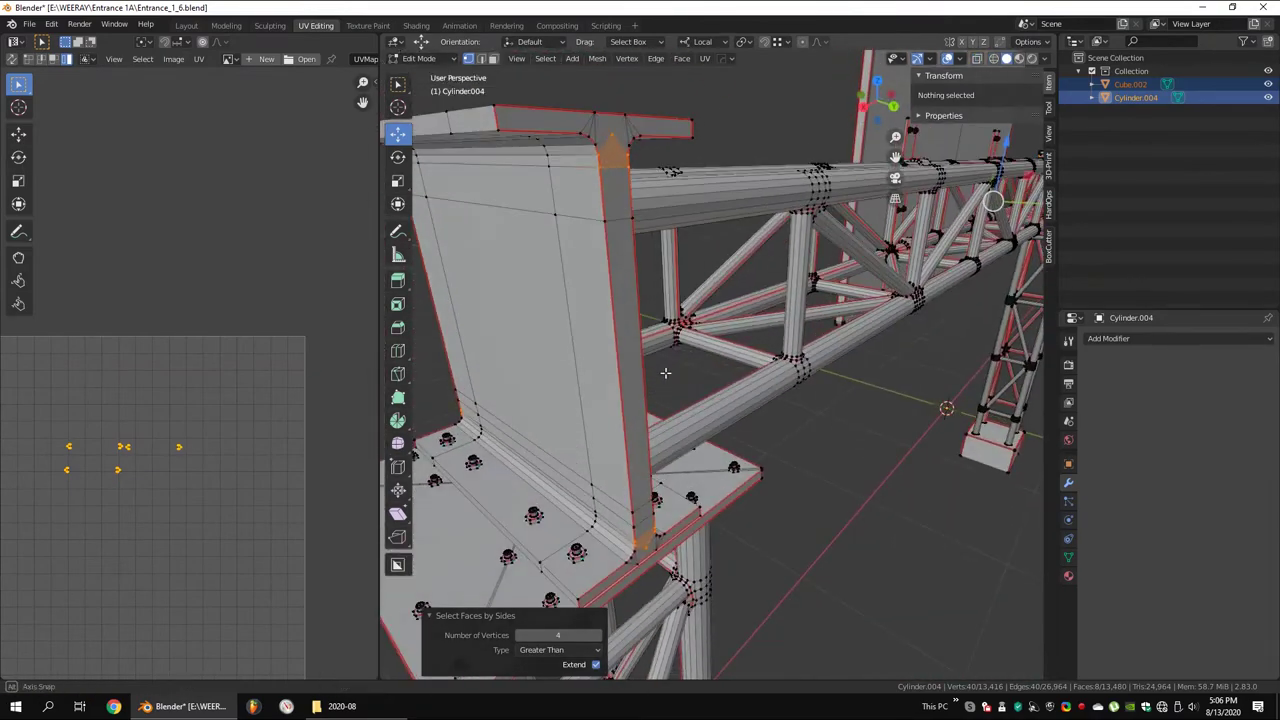
pyautogui.scroll(-5, 903, 371)
pyautogui.moveTo(903, 371); pyautogui.dragTo(860, 300, button='middle')
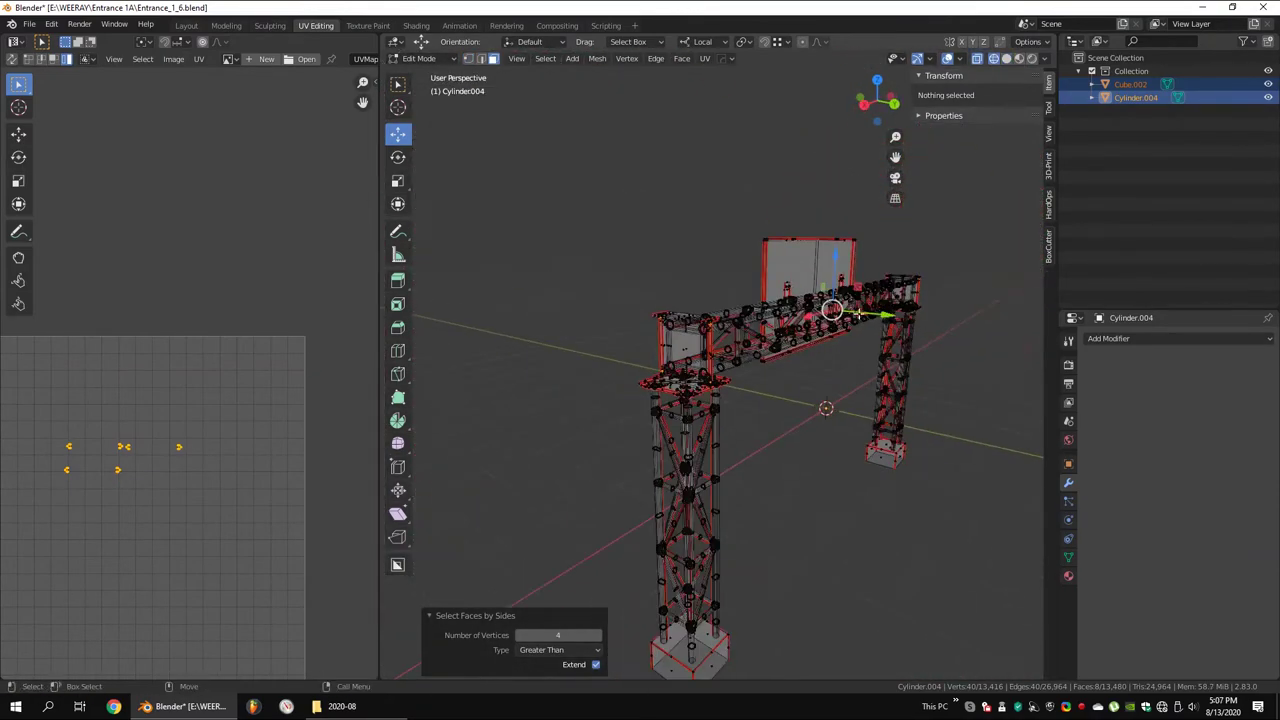
pyautogui.scroll(5, 860, 300)
pyautogui.scroll(-3, 860, 300)
pyautogui.press('g')
pyautogui.rightClick(862, 242)
# Triangulate the selected n-gon faces with Beauty, then convert triangles back to quads
pyautogui.rightClick(858, 270)
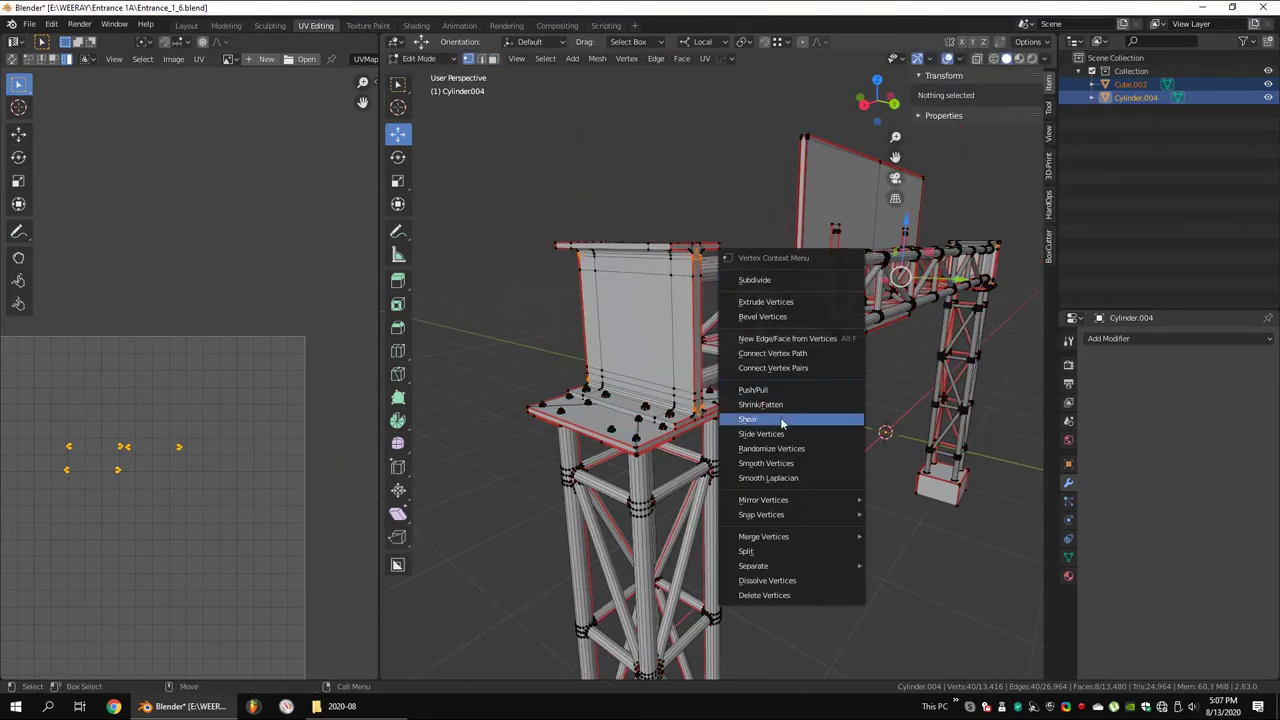
pyautogui.press('Escape')
pyautogui.rightClick(846, 296)
pyautogui.click(790, 436)
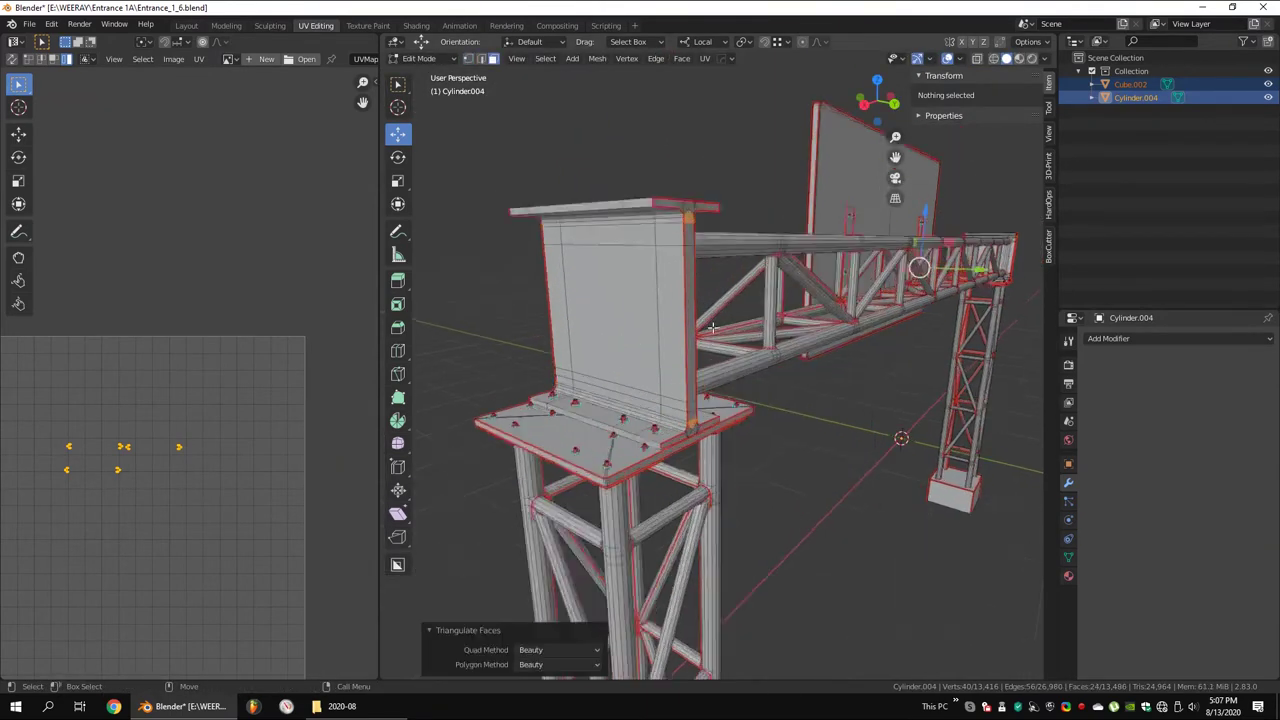
pyautogui.scroll(2, 790, 330)
pyautogui.rightClick(757, 314)
pyautogui.click(760, 329)
pyautogui.scroll(-6, 909, 326)
# In vertex mode, reselect non-manifold geometry and faces by sides, then deselect everything
pyautogui.press('1')
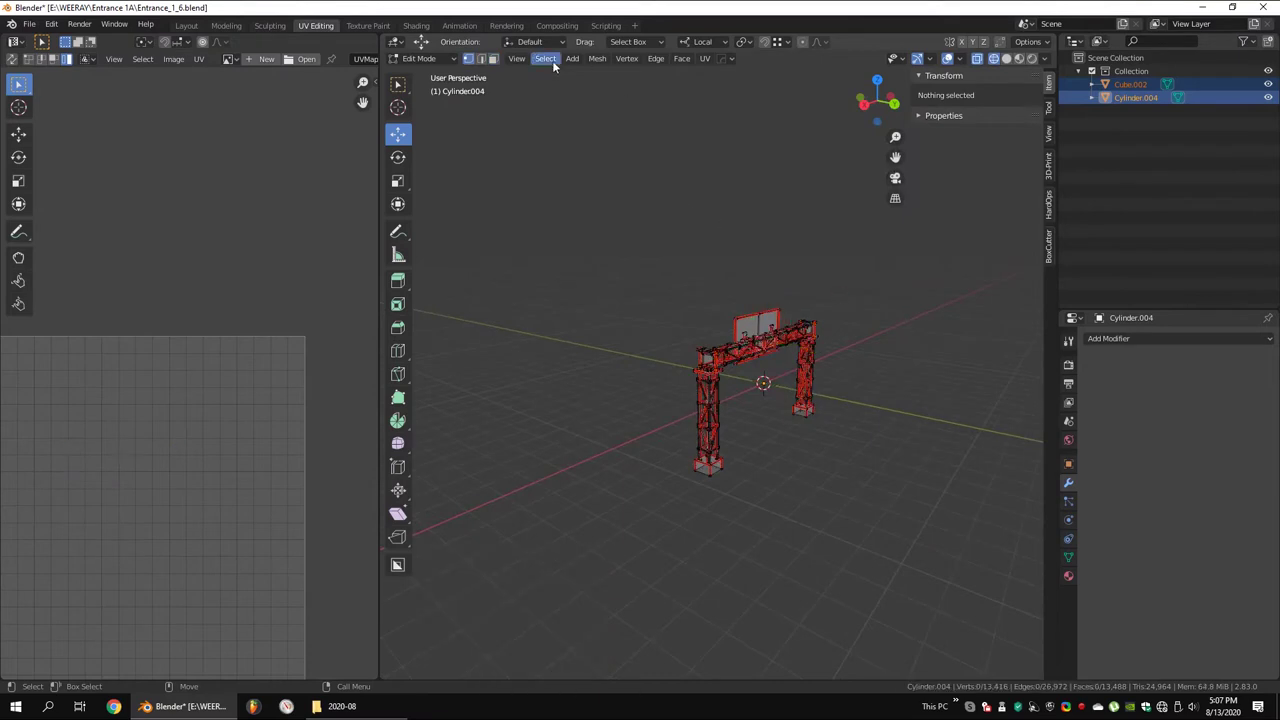
pyautogui.click(545, 58)
pyautogui.click(677, 223)
pyautogui.click(545, 58)
pyautogui.click(686, 272)
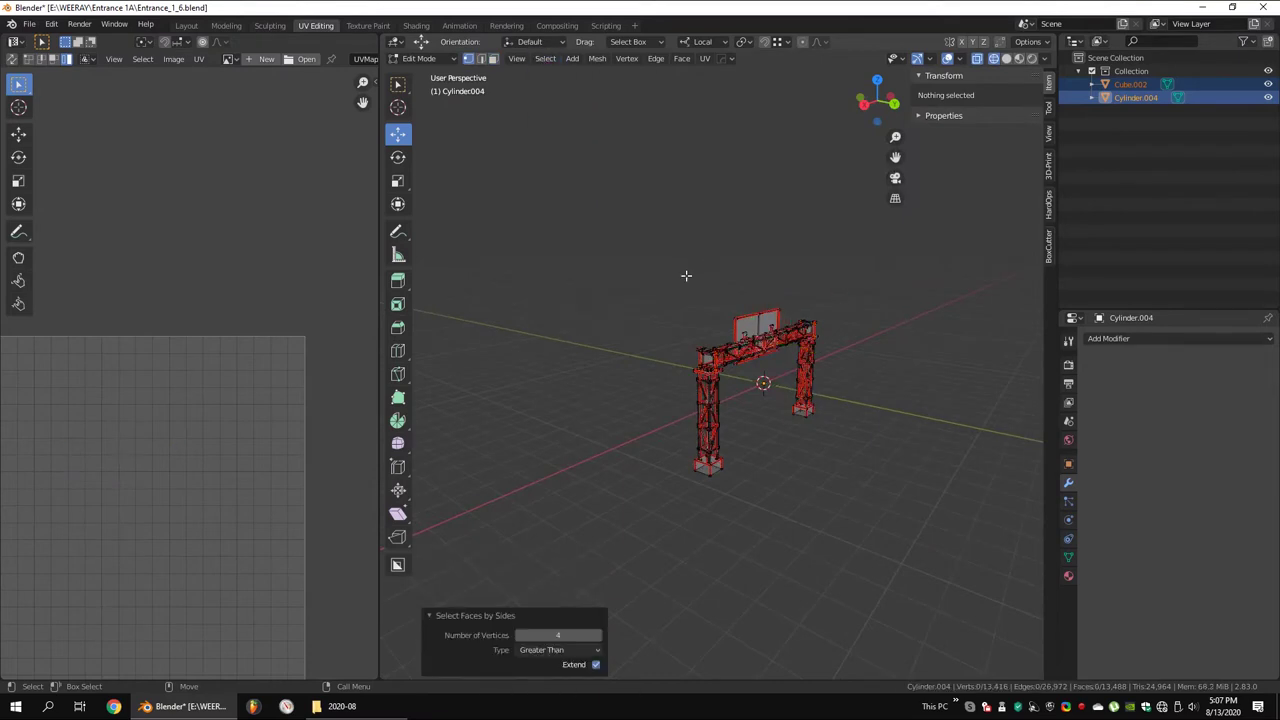
pyautogui.hotkey('alt', 'a')
# Select the linked sign panel geometry, shrink its UVs slightly, and exit Edit Mode
pyautogui.press('l')
pyautogui.scroll(-2, 53, 570)
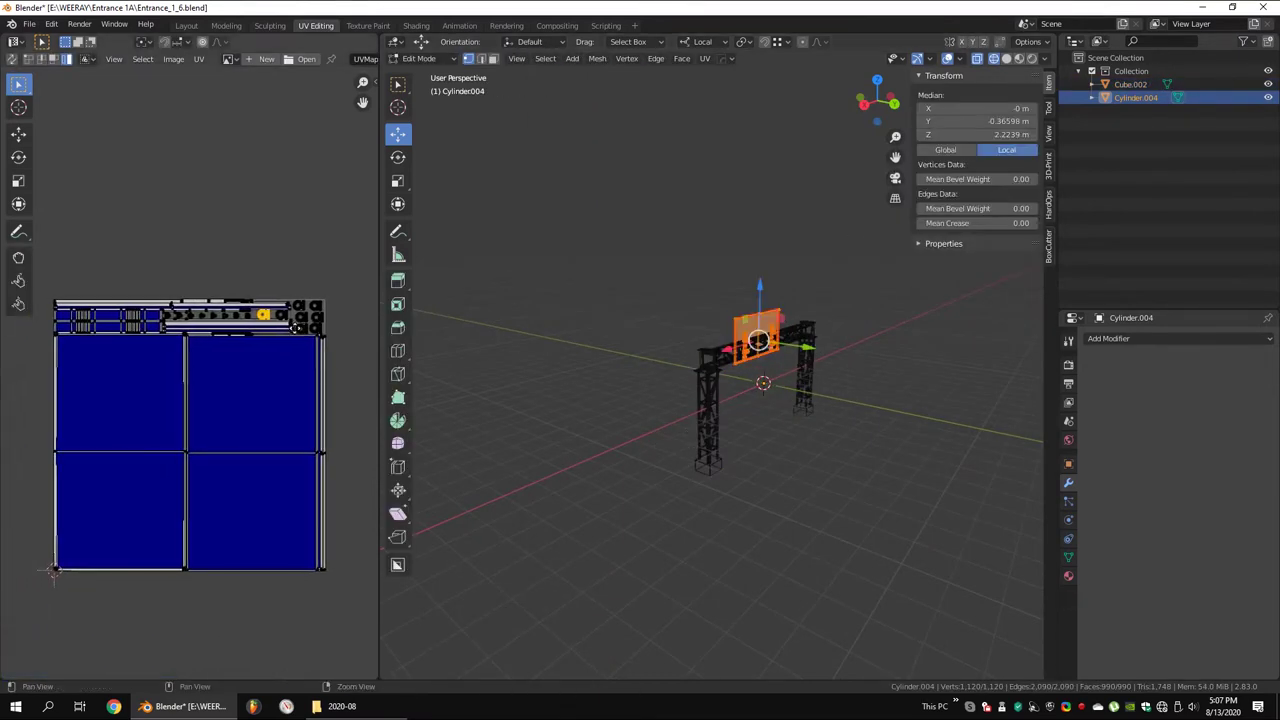
pyautogui.moveTo(380, 250); pyautogui.dragTo(698, 260)
pyautogui.press('a')
pyautogui.scroll(3, 496, 379)
pyautogui.press('s')
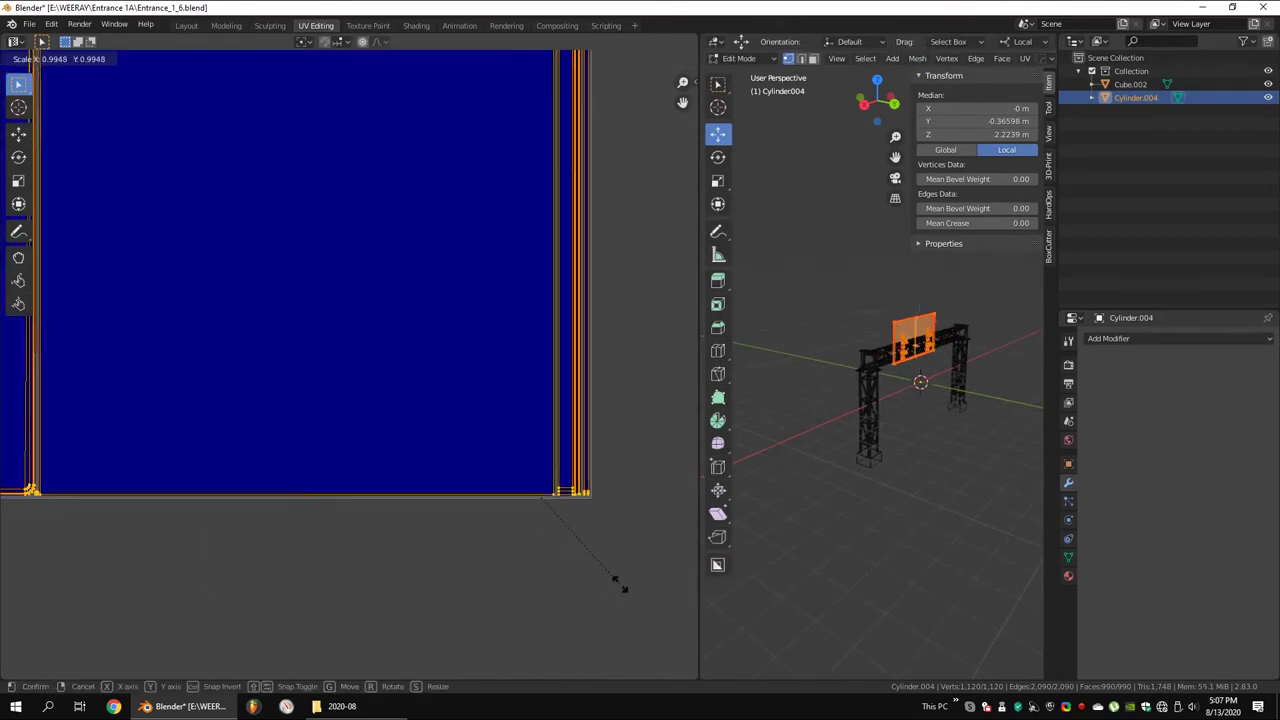
pyautogui.click(620, 583)
pyautogui.press('Tab')
pyautogui.moveTo(698, 400); pyautogui.dragTo(573, 400)
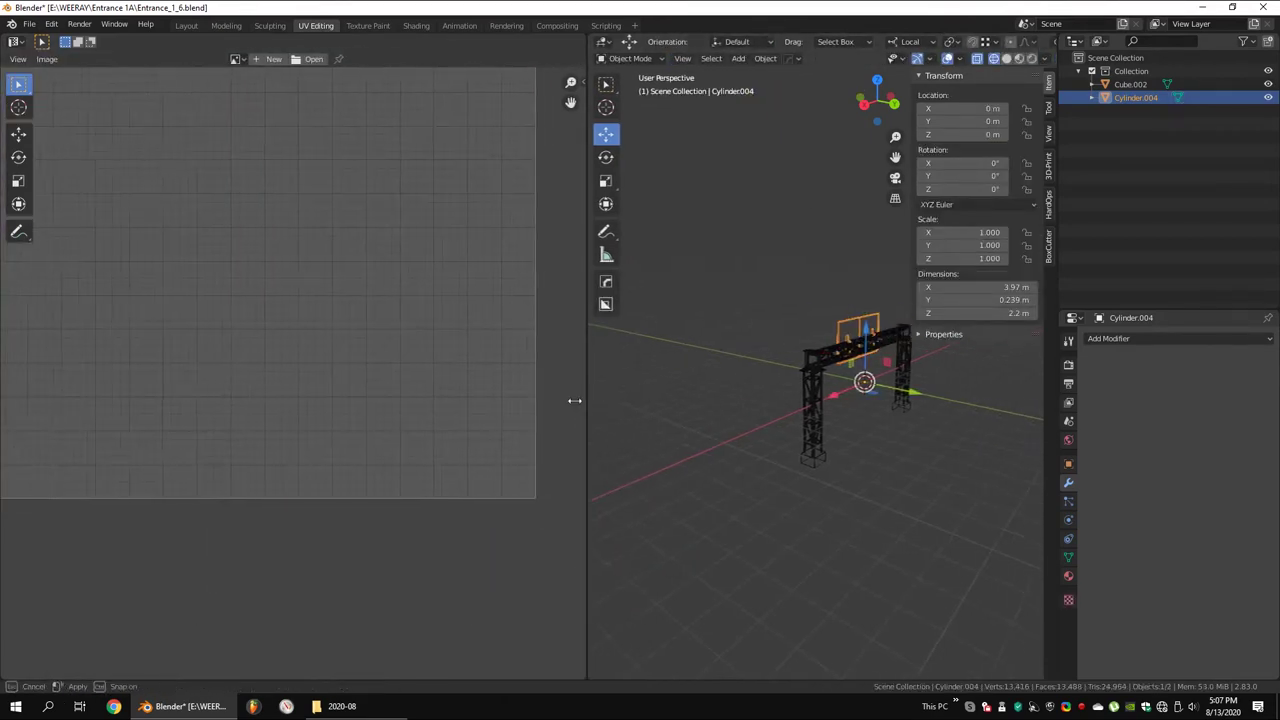
# Unwrap the whole truss, pack its UV islands, and scale them up to fill the square
pyautogui.click(840, 413)
pyautogui.press('Tab')
pyautogui.press('a')
pyautogui.press('u')
pyautogui.click(840, 413)
pyautogui.scroll(-2, 517, 179)
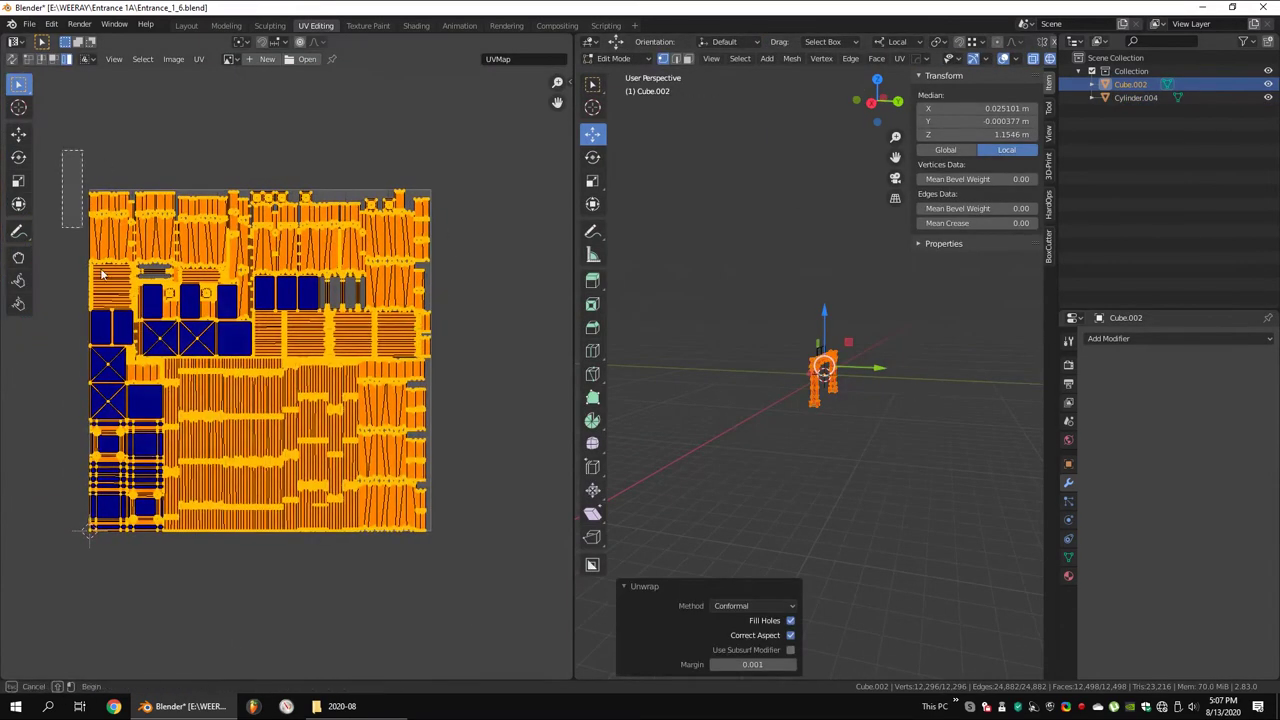
pyautogui.press('n')
pyautogui.moveTo(575, 150); pyautogui.dragTo(695, 150)
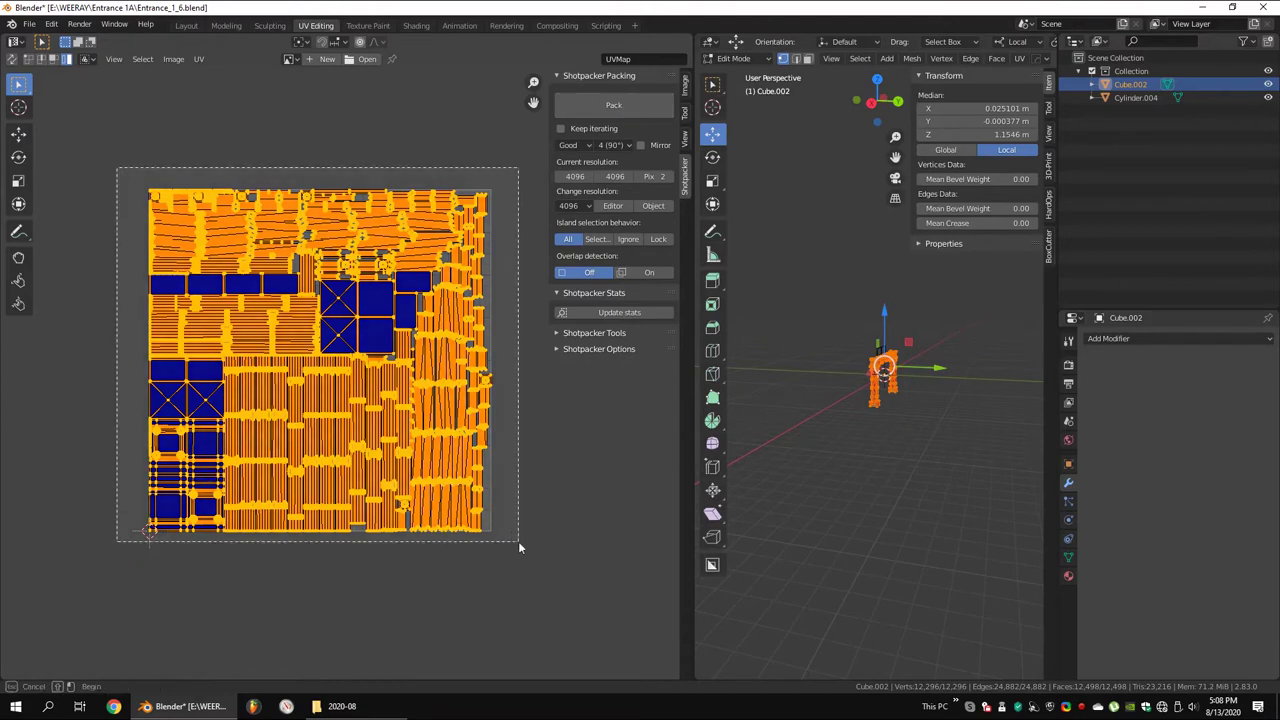
pyautogui.moveTo(536, 515); pyautogui.dragTo(447, 369, button='middle')
pyautogui.press('s')
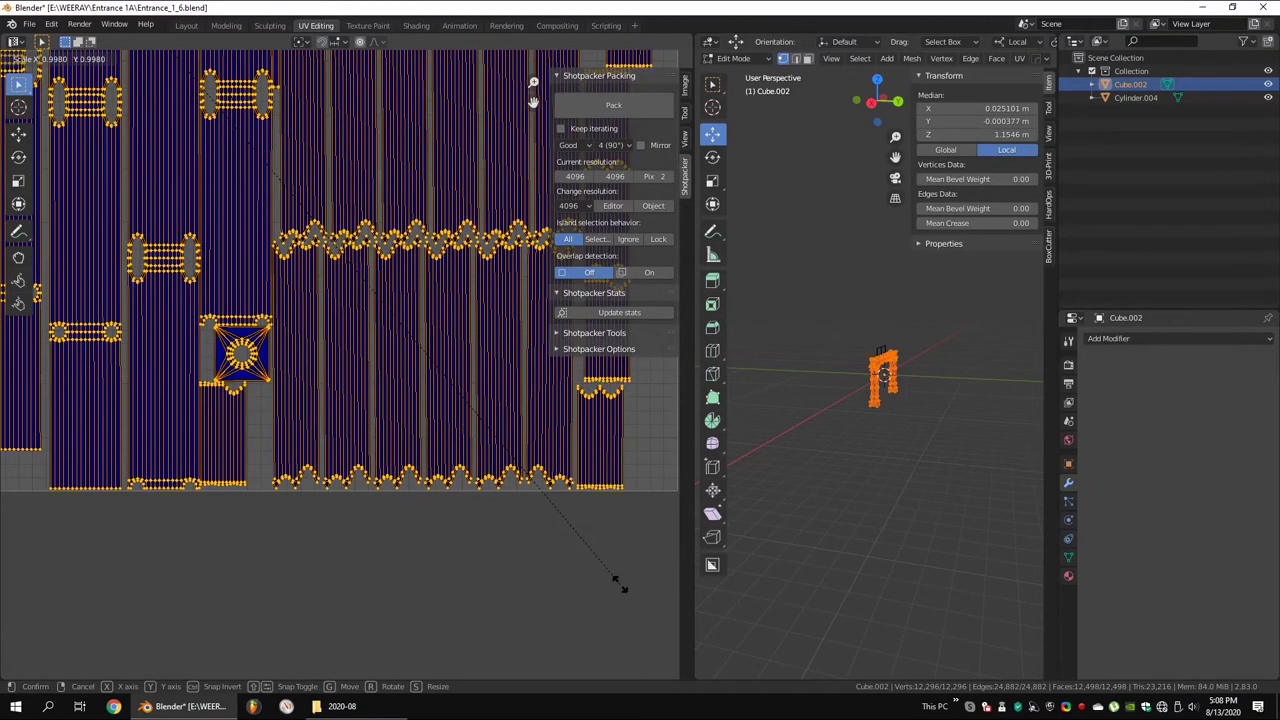
pyautogui.write('0.99')
pyautogui.click(620, 588)
pyautogui.press('Tab')
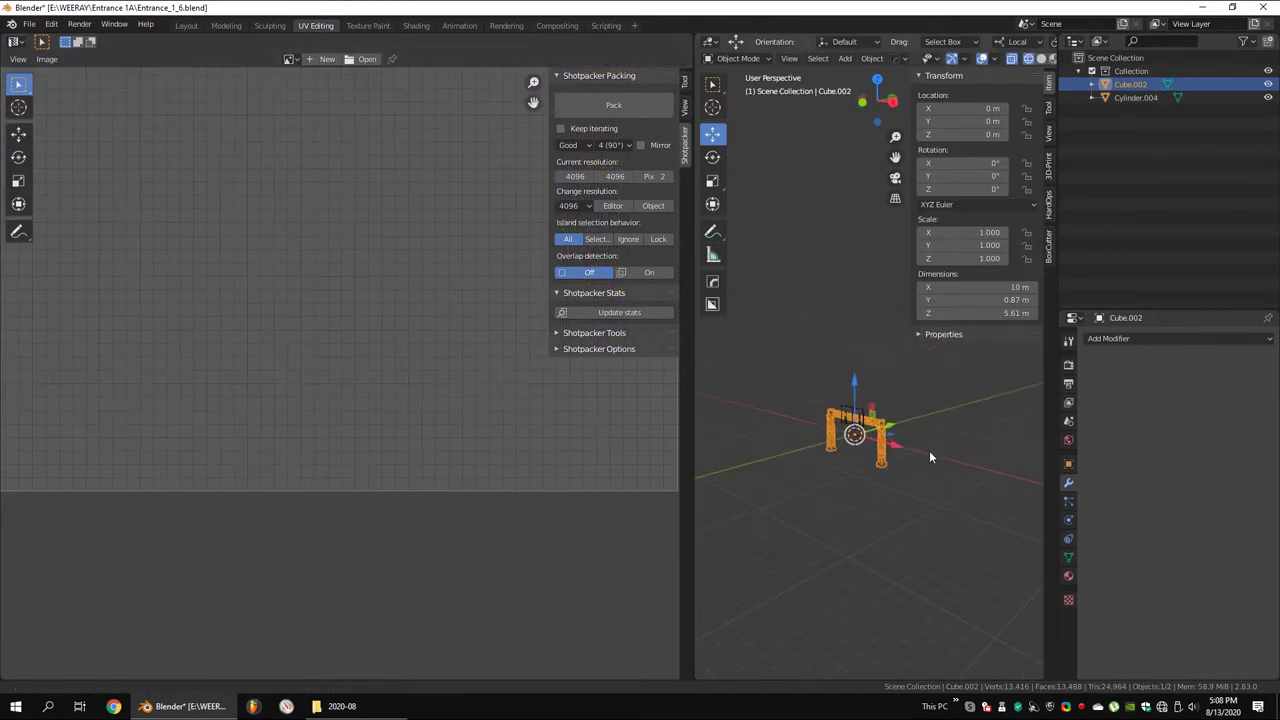
# Add a Weighted Normal modifier to the truss (Cube.002)
pyautogui.click(845, 410)
pyautogui.click(883, 545)
pyautogui.scroll(2, 790, 470)
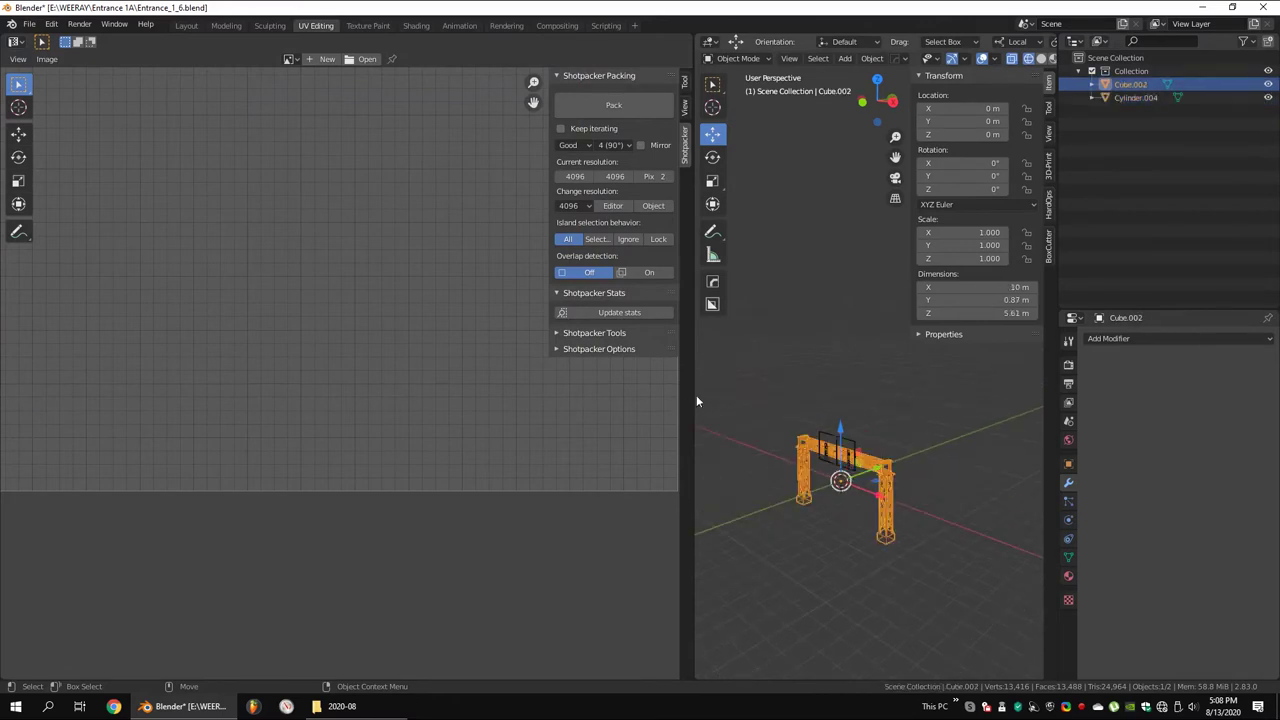
pyautogui.moveTo(697, 395); pyautogui.dragTo(468, 395)
pyautogui.click(810, 350)
pyautogui.scroll(2, 775, 330)
pyautogui.scroll(1, 773, 306)
pyautogui.click(773, 306)
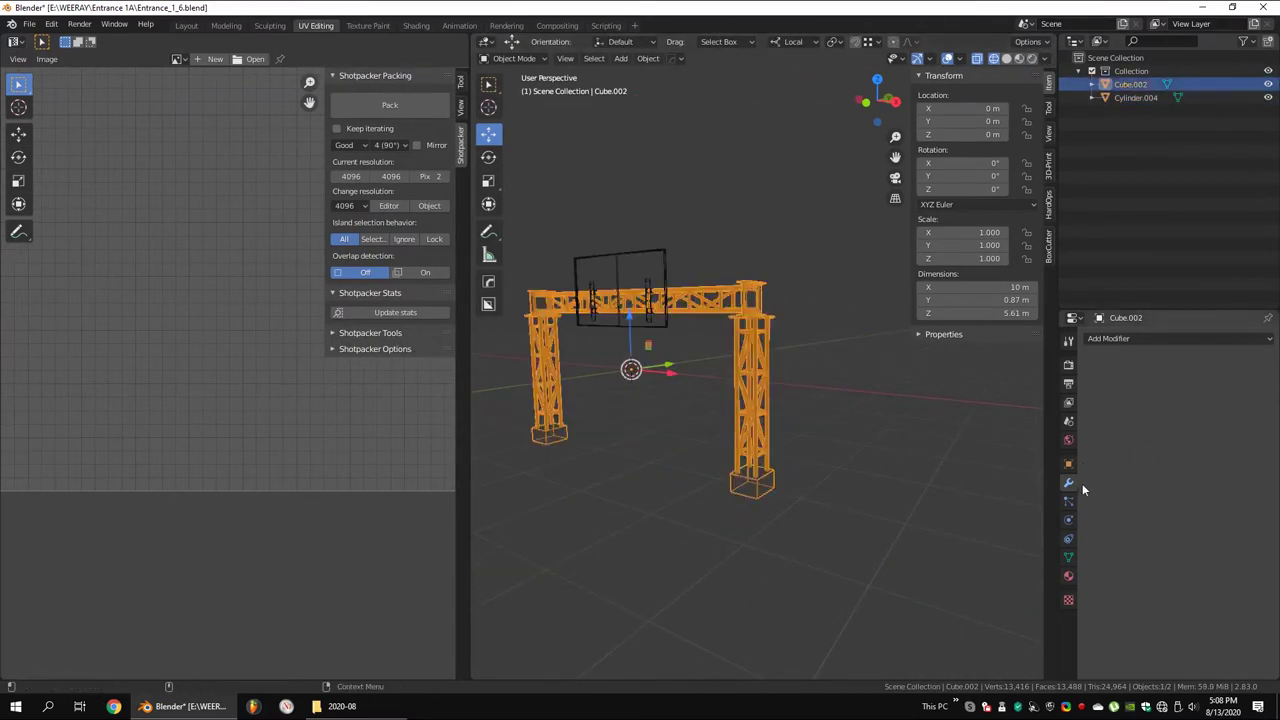
pyautogui.click(1108, 338)
pyautogui.click(900, 461)
pyautogui.click(1068, 557)
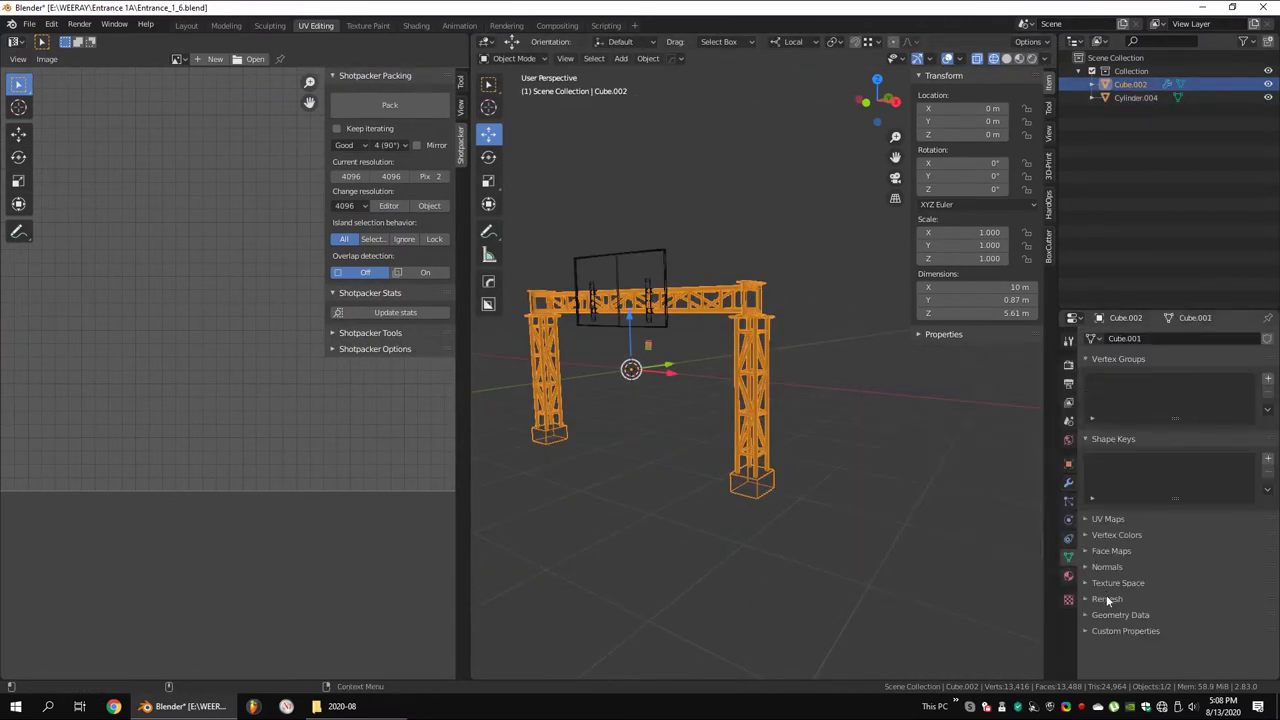
pyautogui.scroll(3, 761, 350)
# Add a Weighted Normal modifier to the sign panel and enable Auto Smooth in its Normals settings
pyautogui.moveTo(900, 450)
pyautogui.mouseDown(button='middle')
pyautogui.moveTo(561, 175)
pyautogui.moveTo(765, 328)
pyautogui.moveTo(765, 358)
pyautogui.moveTo(789, 306)
pyautogui.moveTo(742, 318)
pyautogui.moveTo(776, 311)
pyautogui.mouseUp(button='middle')
pyautogui.rightClick(770, 330)
pyautogui.click(732, 325)
pyautogui.click(561, 175)
pyautogui.click(1068, 482)
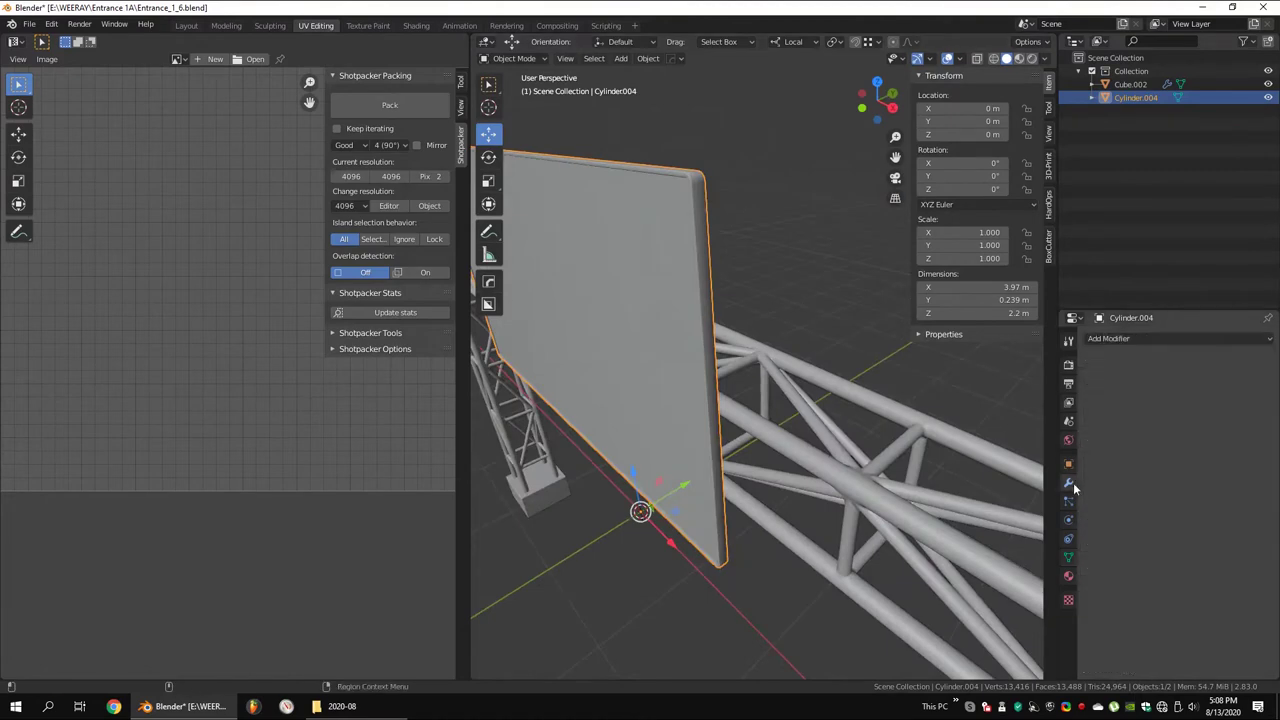
pyautogui.click(1108, 338)
pyautogui.click(915, 430)
pyautogui.click(1068, 557)
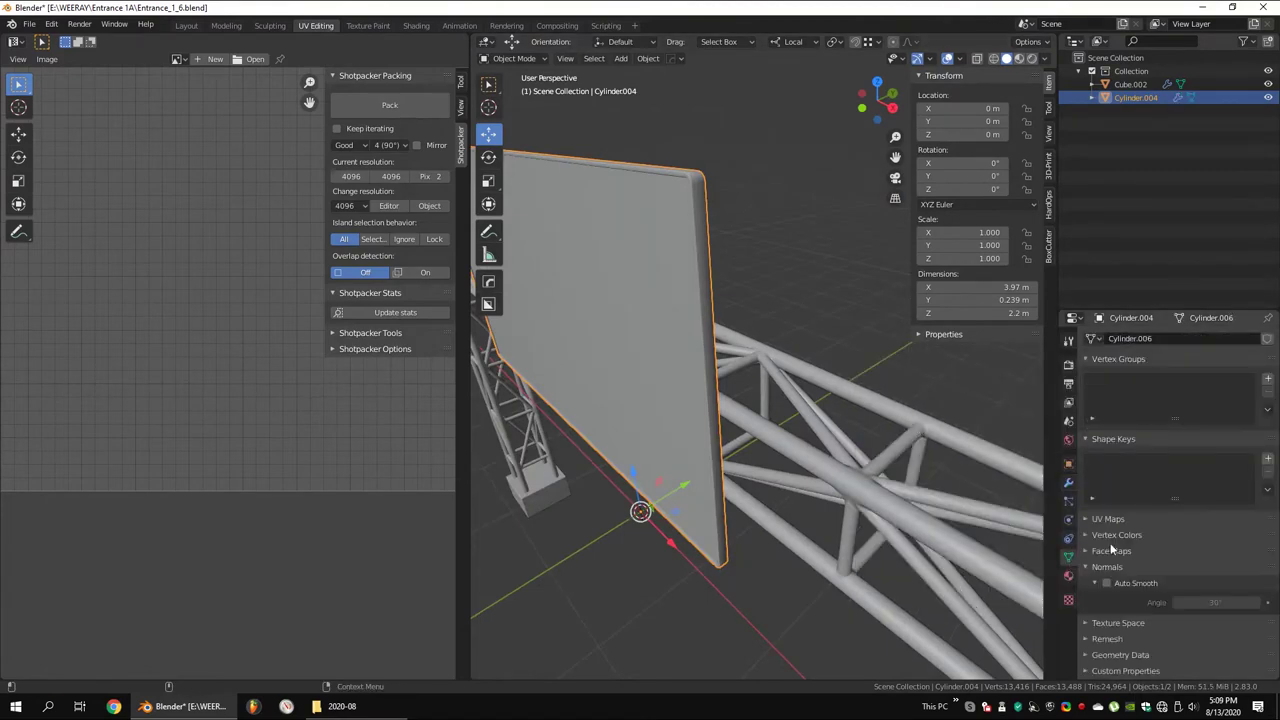
pyautogui.moveTo(900, 430)
pyautogui.mouseDown(button='middle')
pyautogui.moveTo(652, 368)
pyautogui.moveTo(859, 395)
pyautogui.moveTo(900, 420)
pyautogui.mouseUp(button='middle')
pyautogui.click(1068, 482)
# Select the truss and start a Save As, then cancel it
pyautogui.click(843, 384)
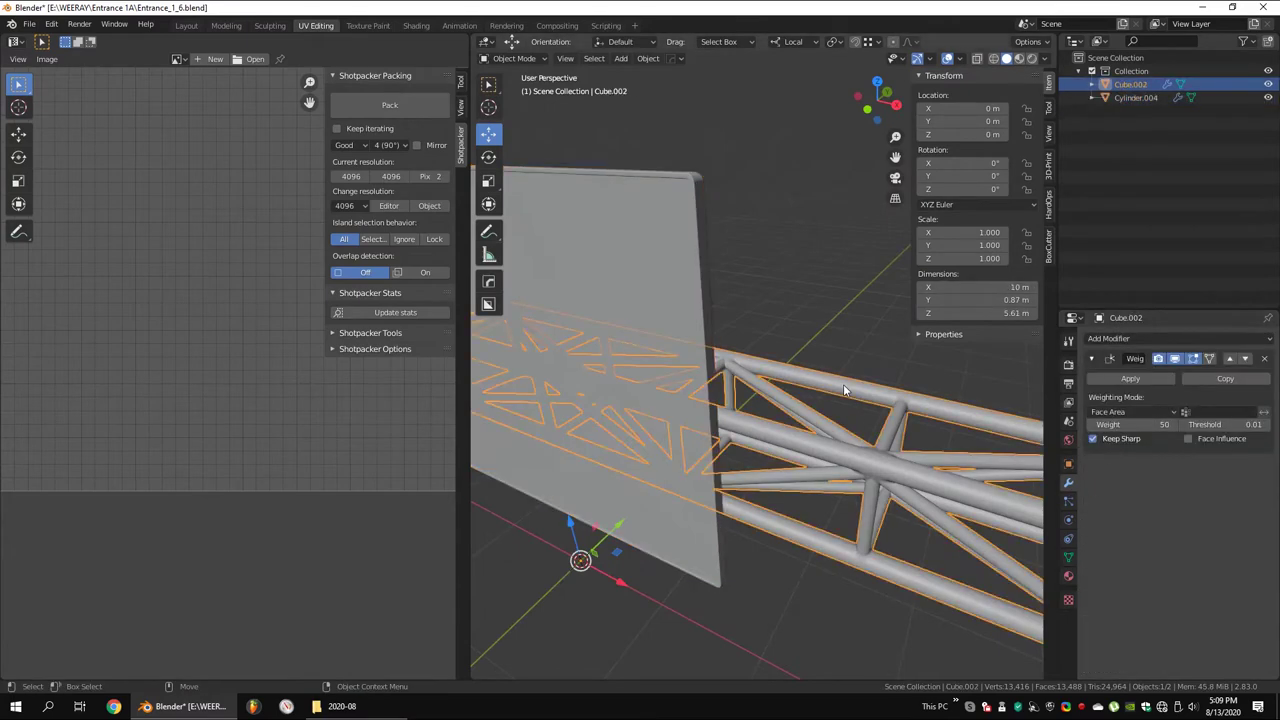
pyautogui.scroll(-8, 835, 350)
pyautogui.click(32, 24)
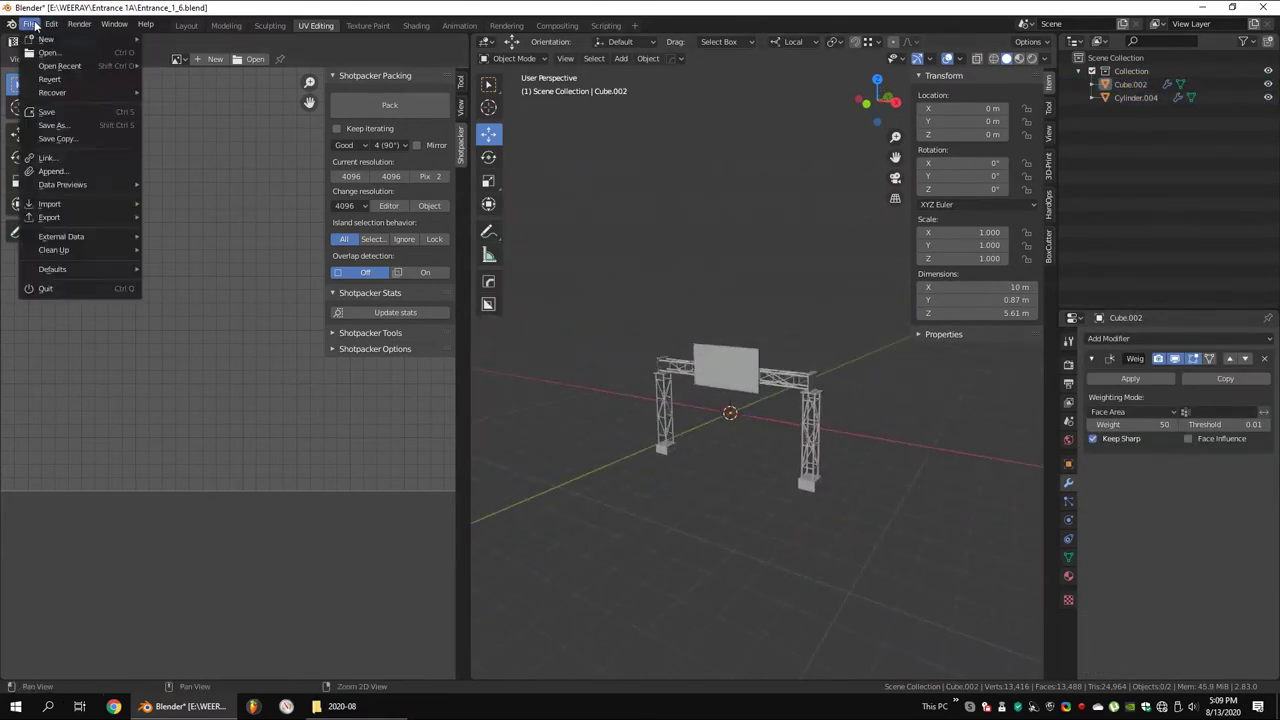
pyautogui.click(45, 127)
pyautogui.click(914, 558)
# Add new materials to the sign panel and the truss in the Material tab
pyautogui.click(1068, 575)
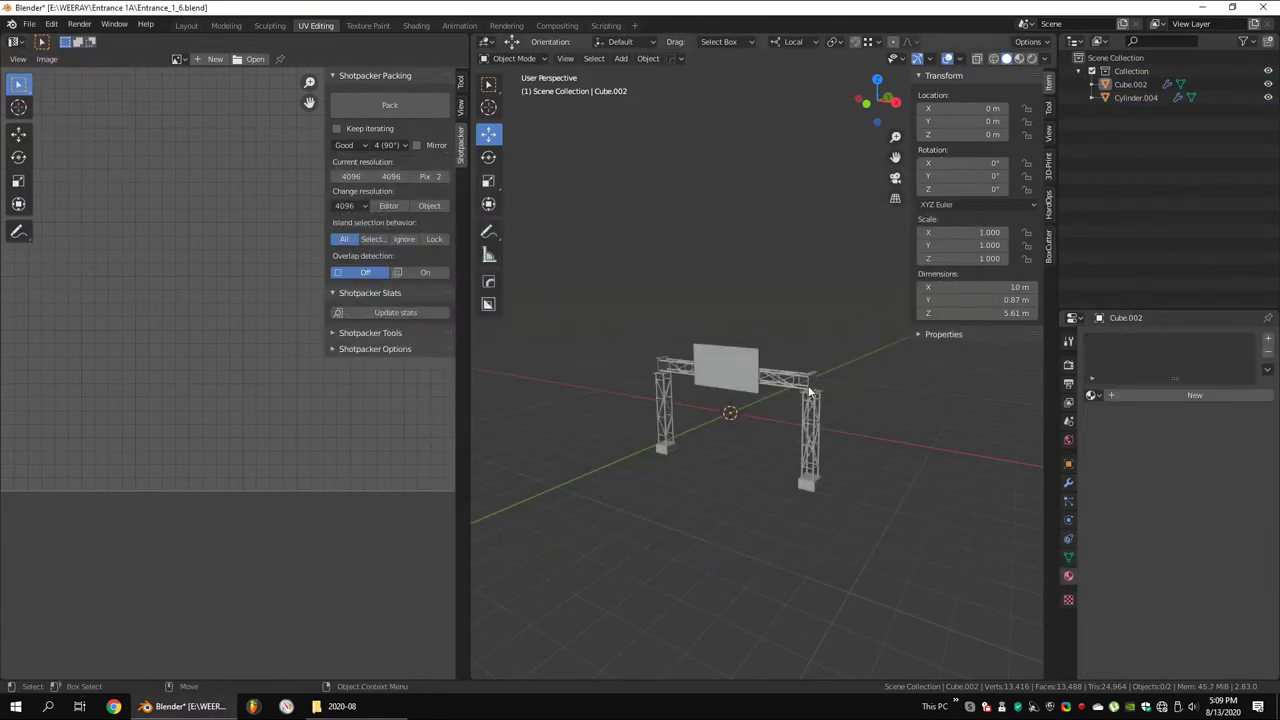
pyautogui.click(810, 392)
pyautogui.click(1095, 394)
pyautogui.click(750, 360)
pyautogui.click(1130, 394)
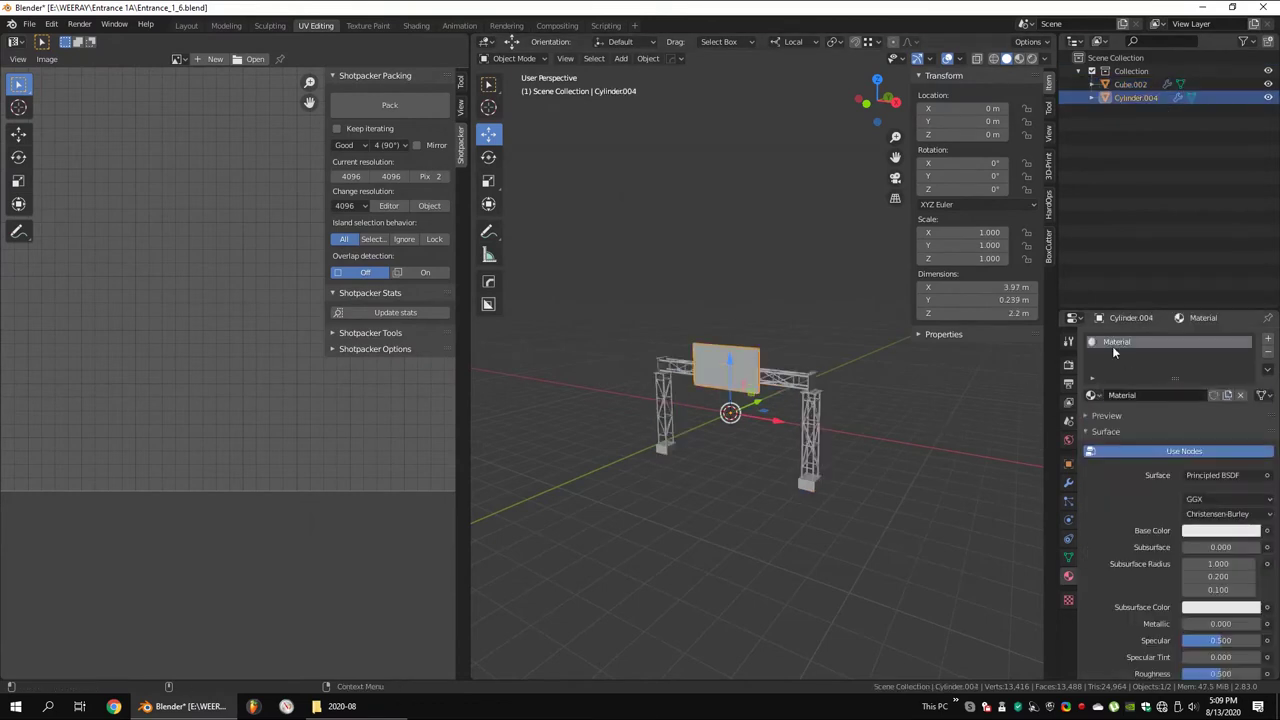
pyautogui.click(1130, 84)
pyautogui.click(1166, 394)
# Rename the sign panel's material to Mat2 and bring up File > Save As
pyautogui.doubleClick(1120, 342)
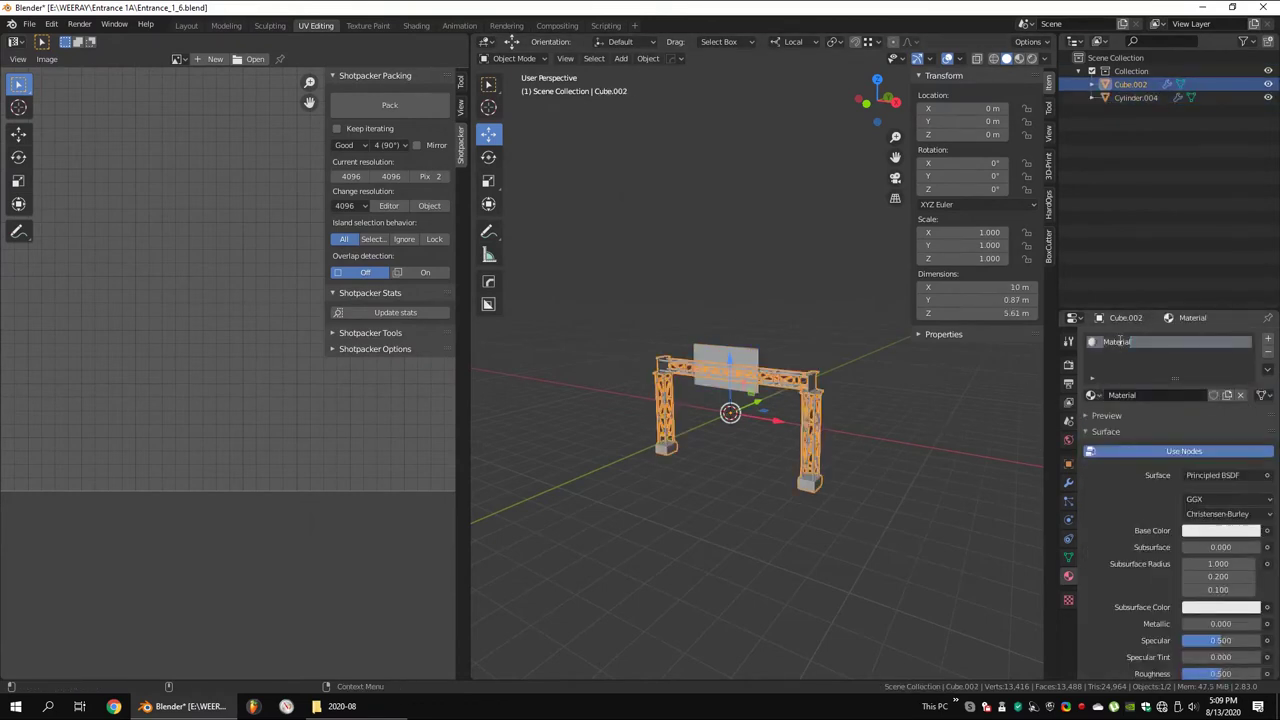
pyautogui.write('Mat1')
pyautogui.hotkey('ctrl', 'z')
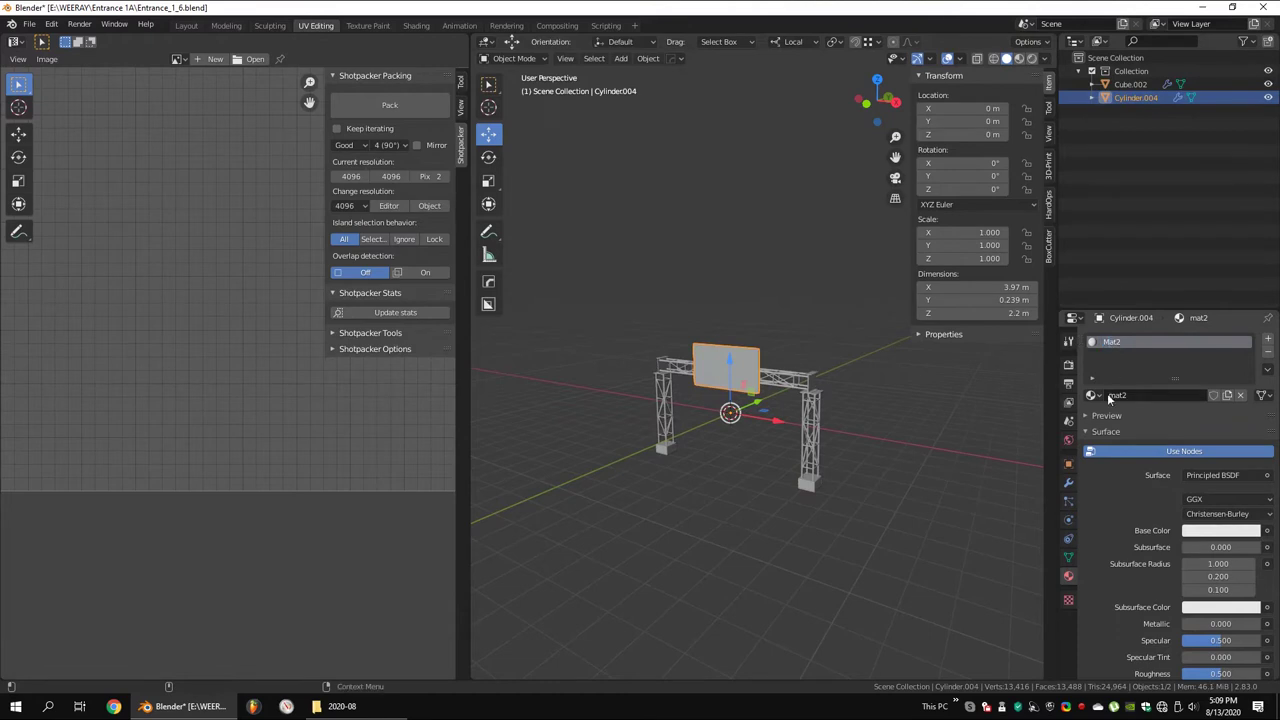
pyautogui.click(813, 336)
pyautogui.click(709, 443)
pyautogui.click(816, 315)
pyautogui.scroll(-2, 818, 315)
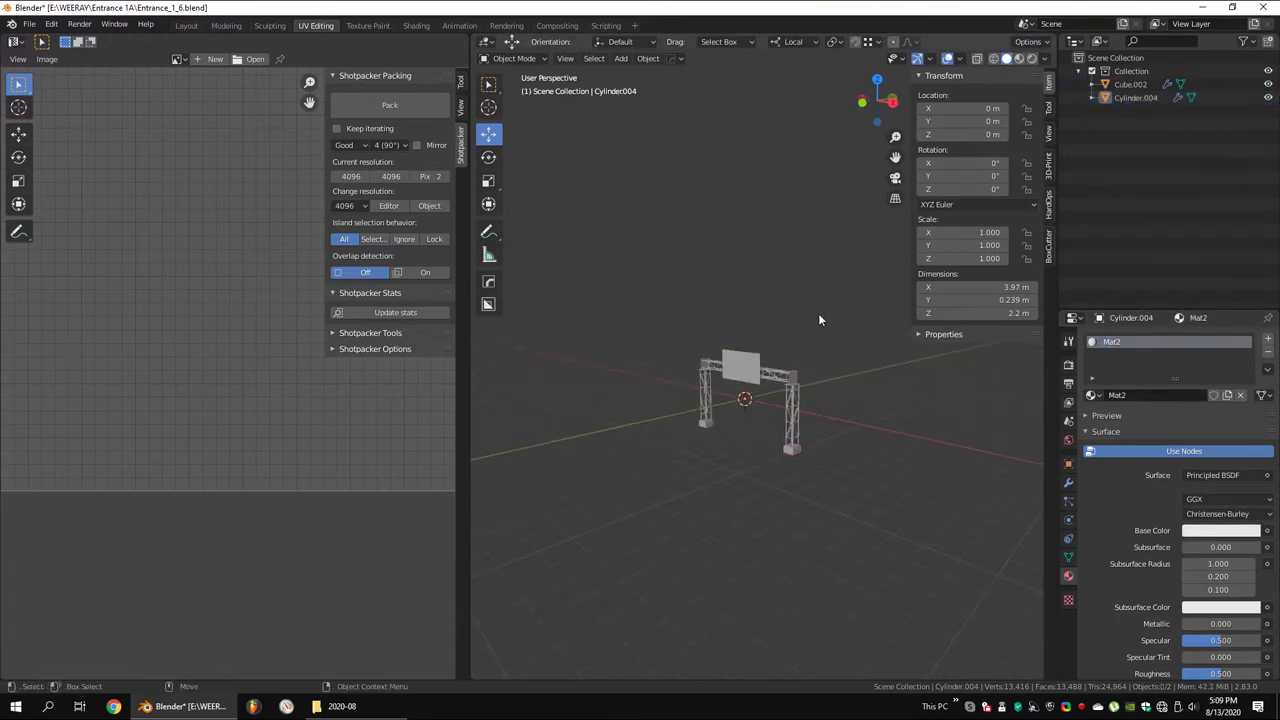
pyautogui.click(29, 23)
pyautogui.click(60, 129)
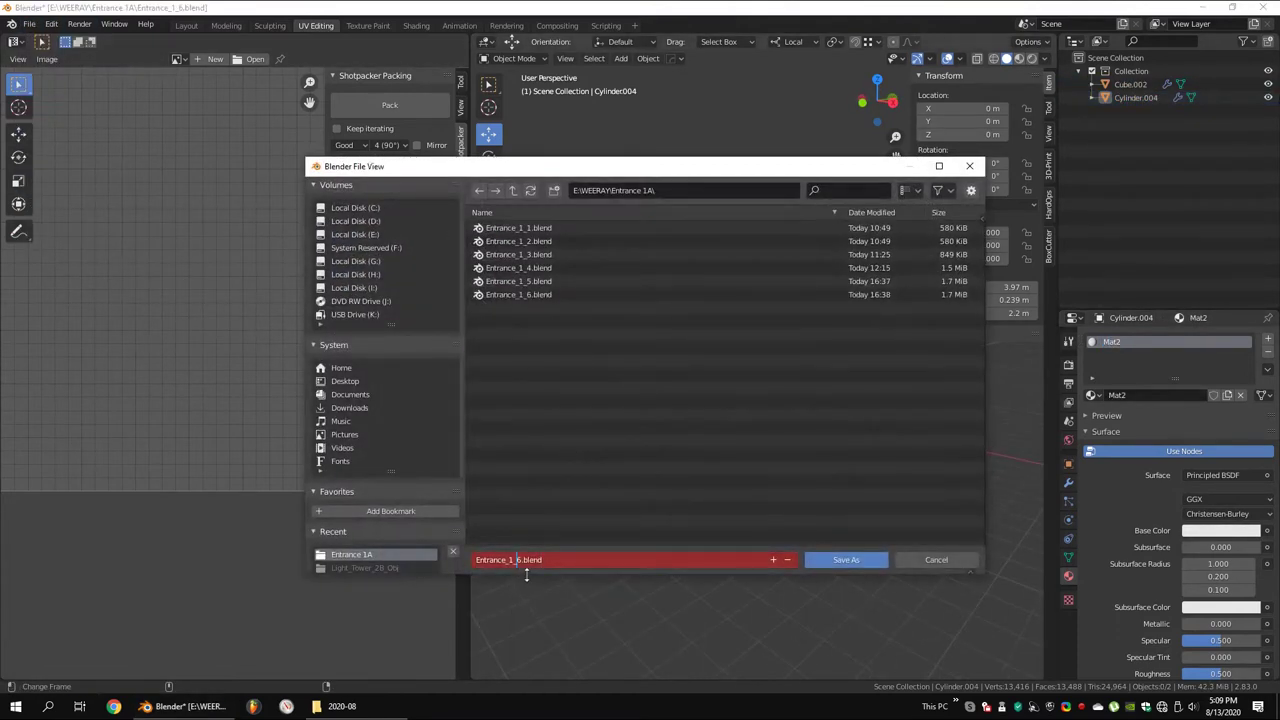
# Save as Entrance_1_7.blend and export an FBX into E:\Substance Painter Projects\Entrance 1
pyautogui.click(840, 560)
pyautogui.click(840, 560)
pyautogui.click(29, 23)
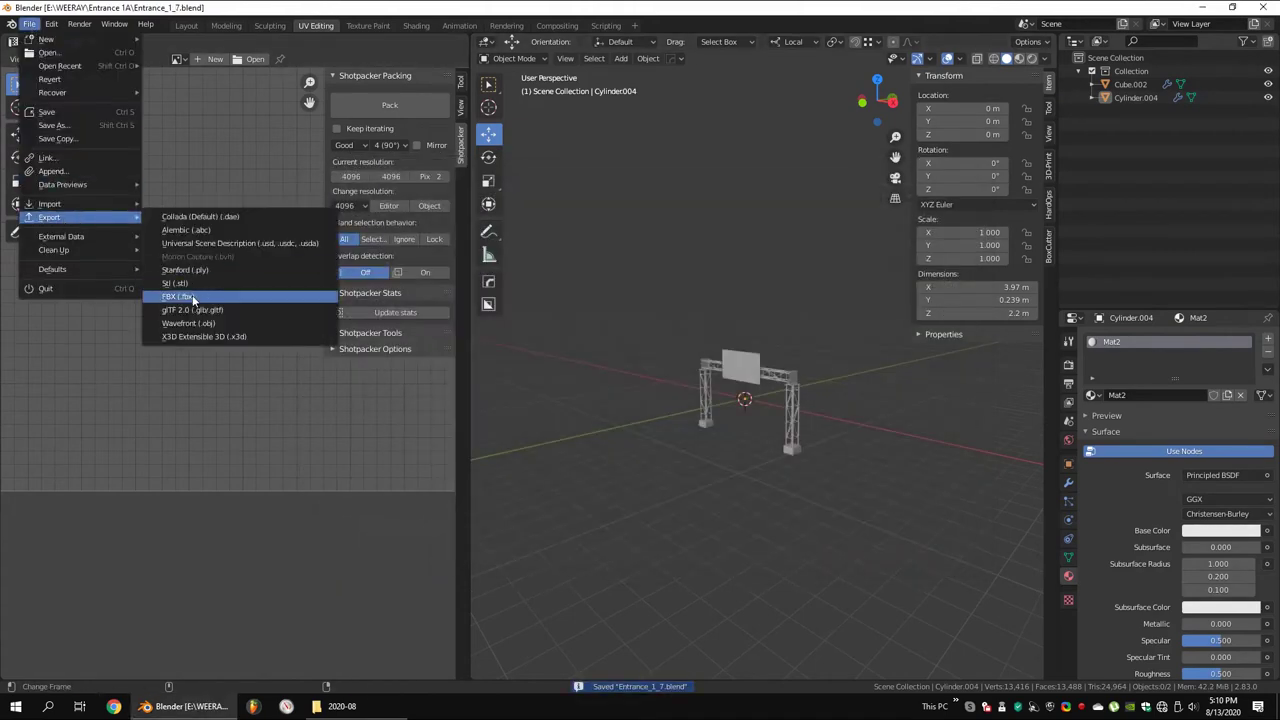
pyautogui.click(200, 294)
pyautogui.scroll(-2, 626, 373)
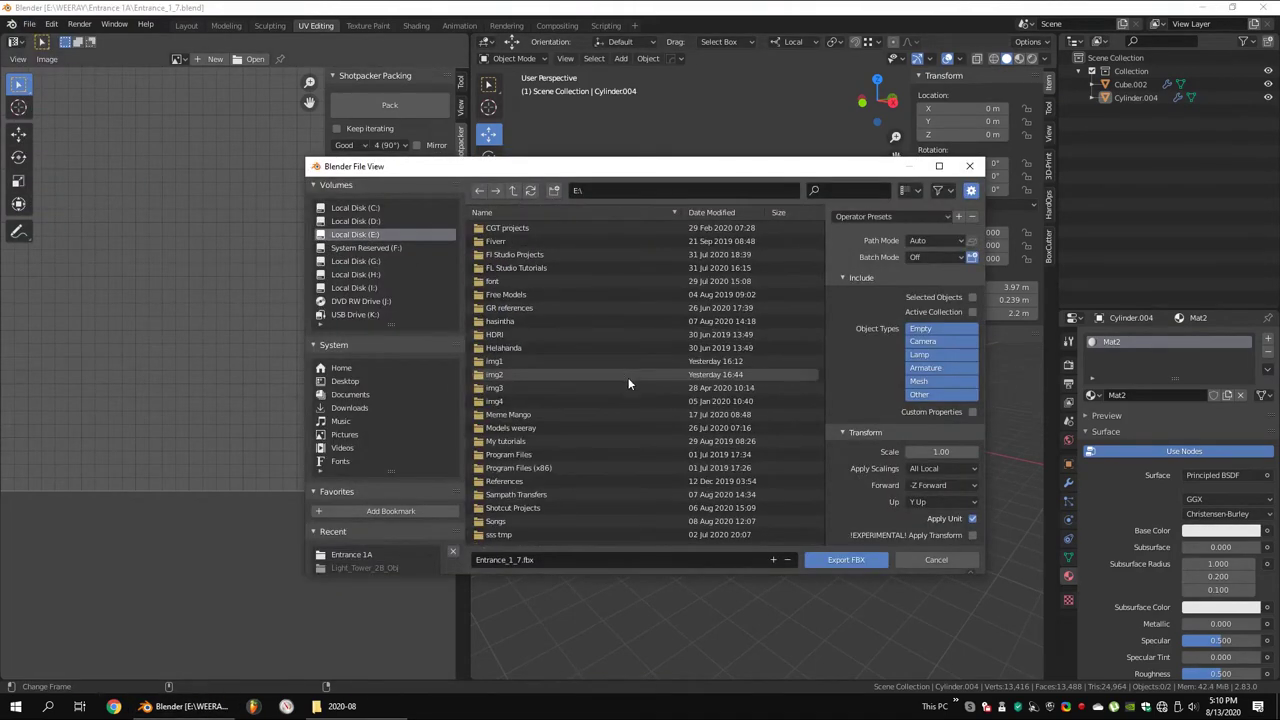
pyautogui.doubleClick(580, 512)
pyautogui.write('Entrance 1')
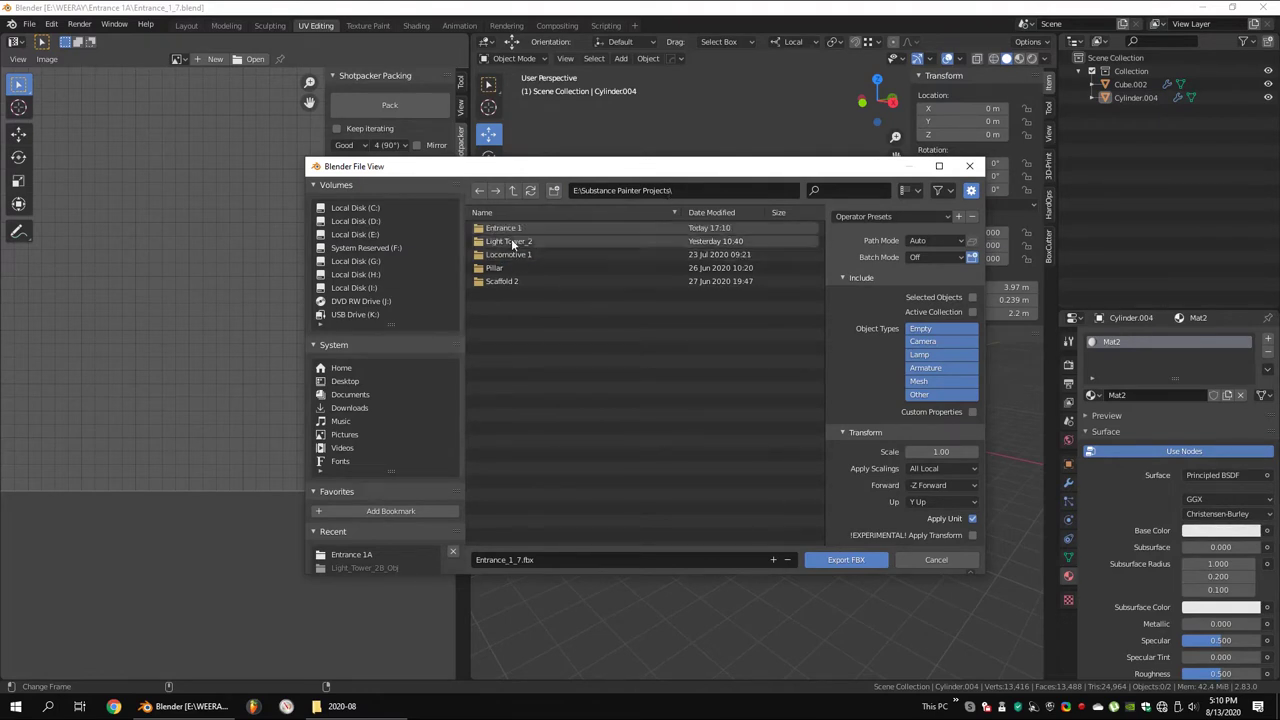
pyautogui.doubleClick(508, 254)
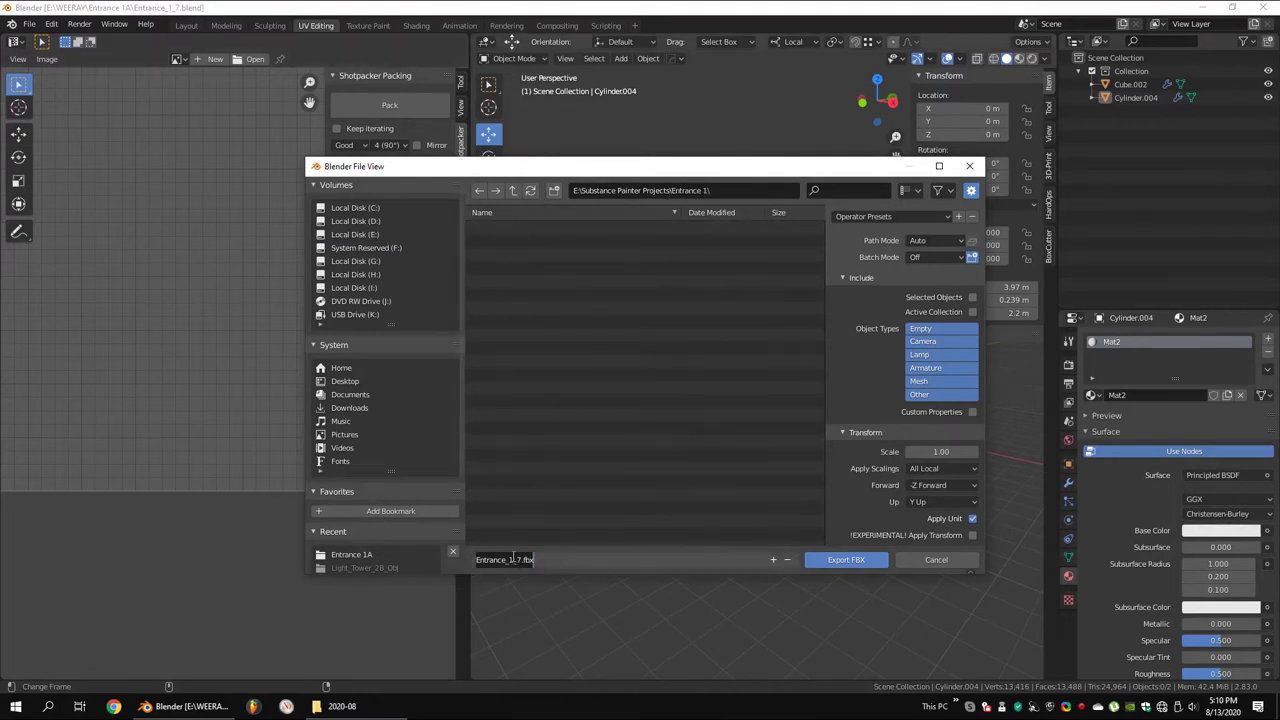
pyautogui.click(858, 559)
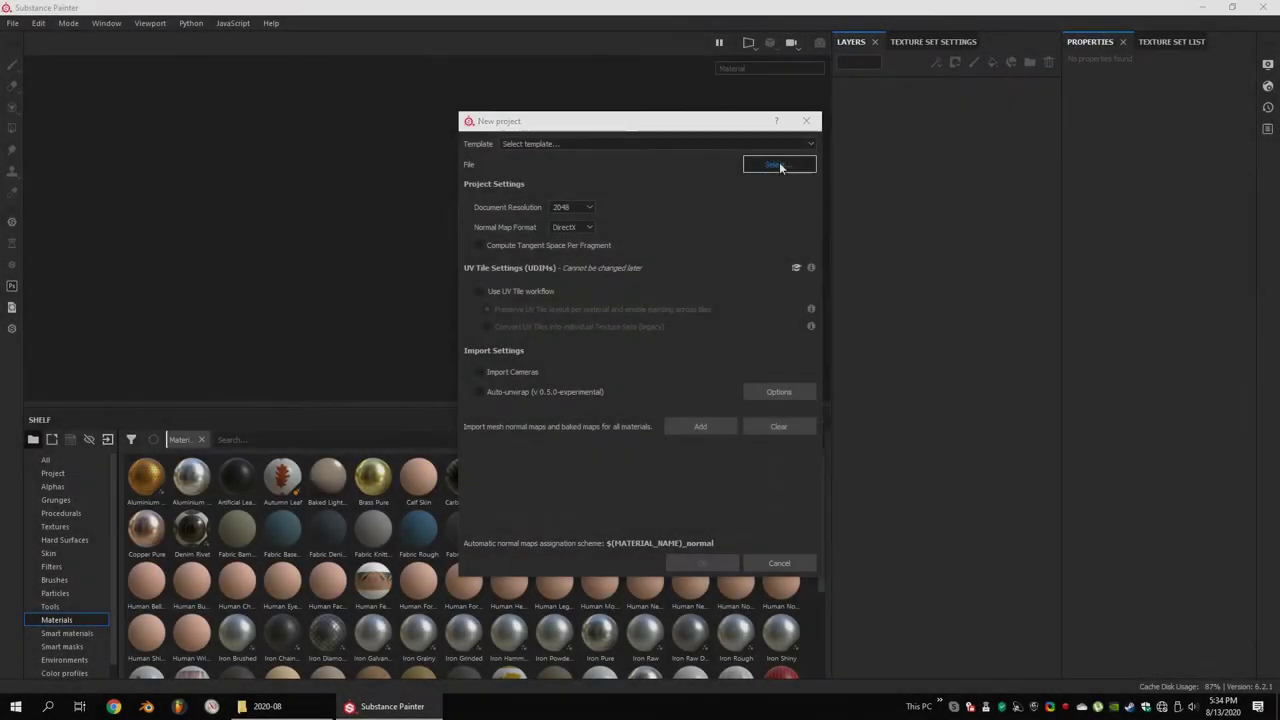
# Create a new project from the exported Entrance_1.fbx mesh
pyautogui.click(786, 161)
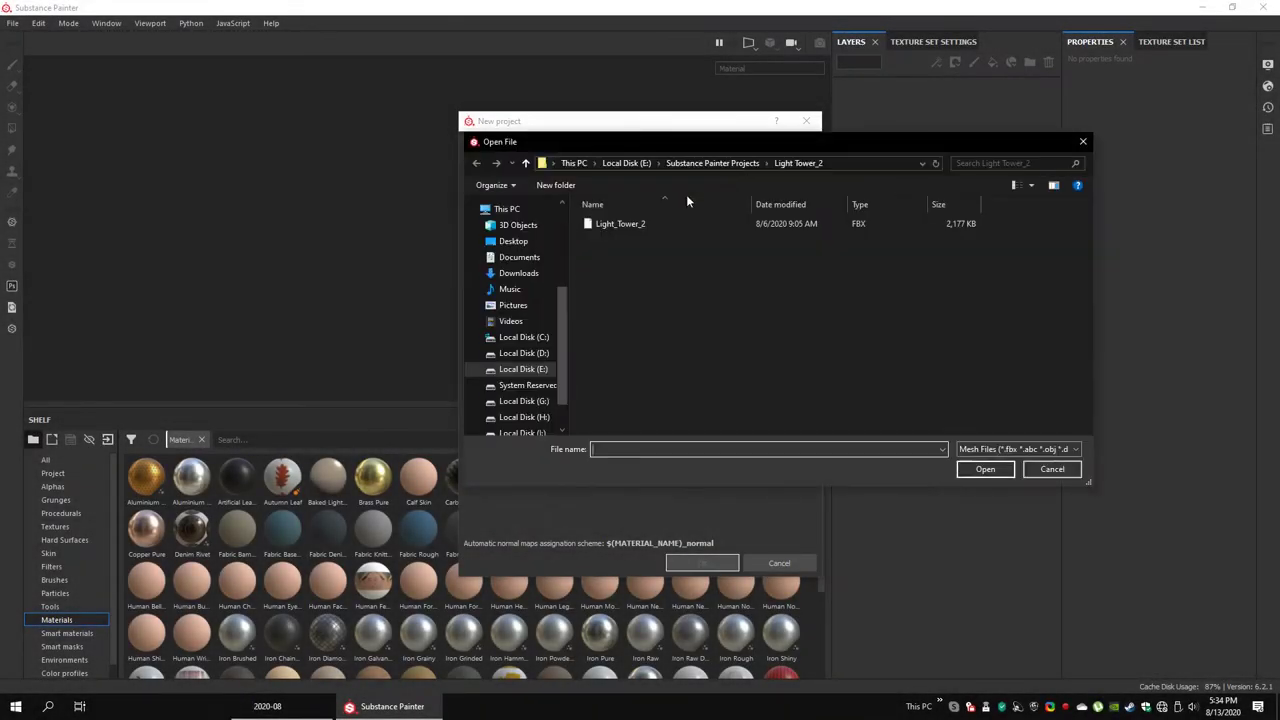
pyautogui.click(712, 163)
pyautogui.doubleClick(620, 221)
pyautogui.click(620, 221)
pyautogui.click(985, 469)
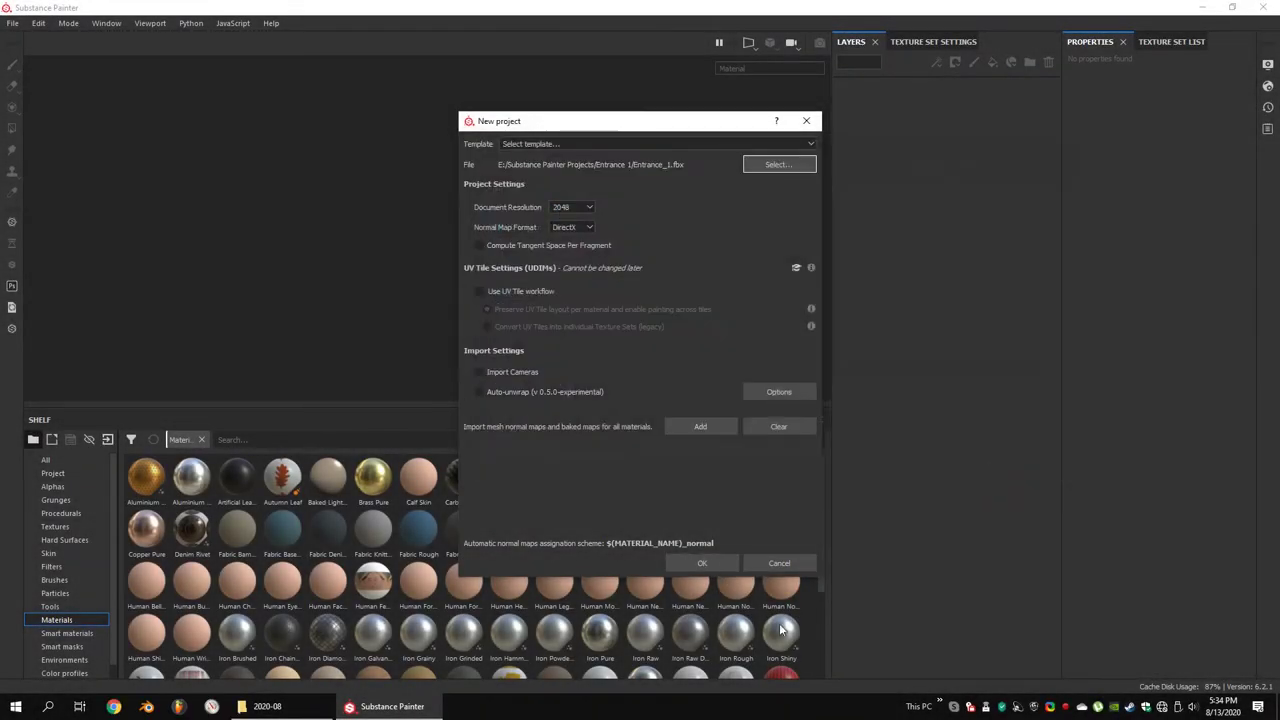
pyautogui.click(702, 563)
# Save the project as Entrance_1B and bring up Bake Mesh Maps from Texture Set Settings
pyautogui.hotkey('ctrl', 's')
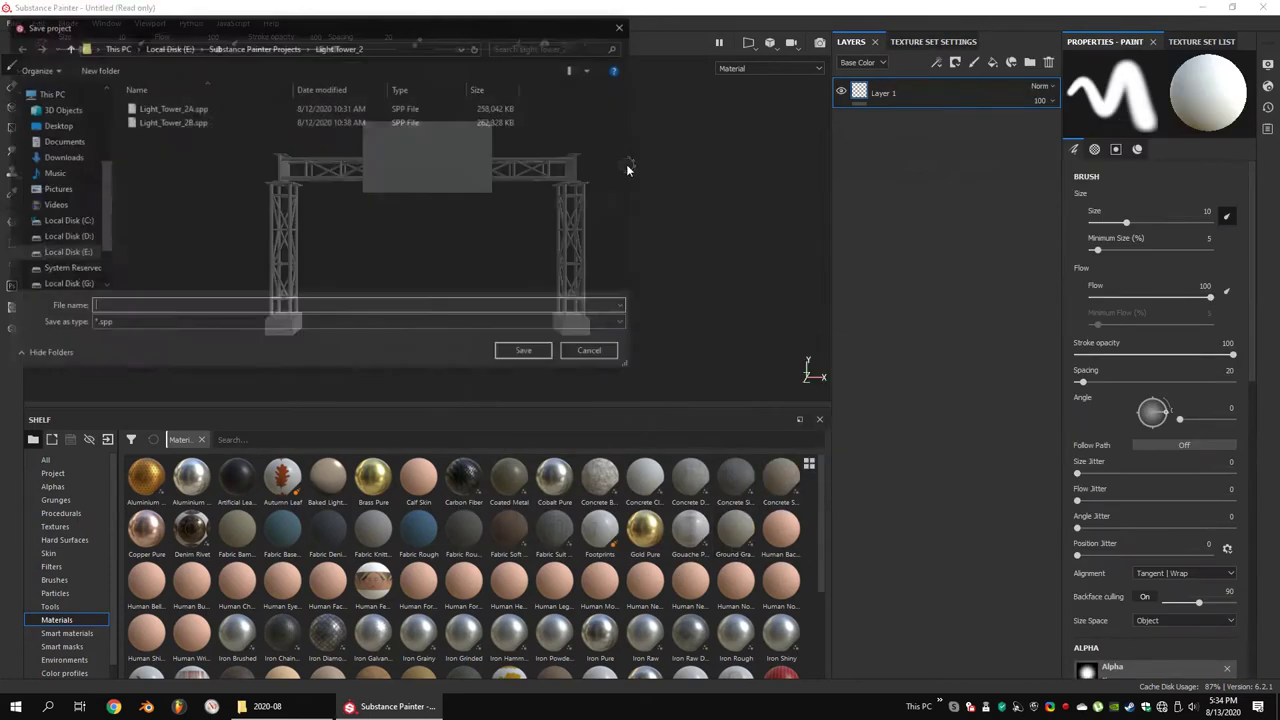
pyautogui.doubleClick(203, 119)
pyautogui.press('Escape')
pyautogui.hotkey('ctrl', 's')
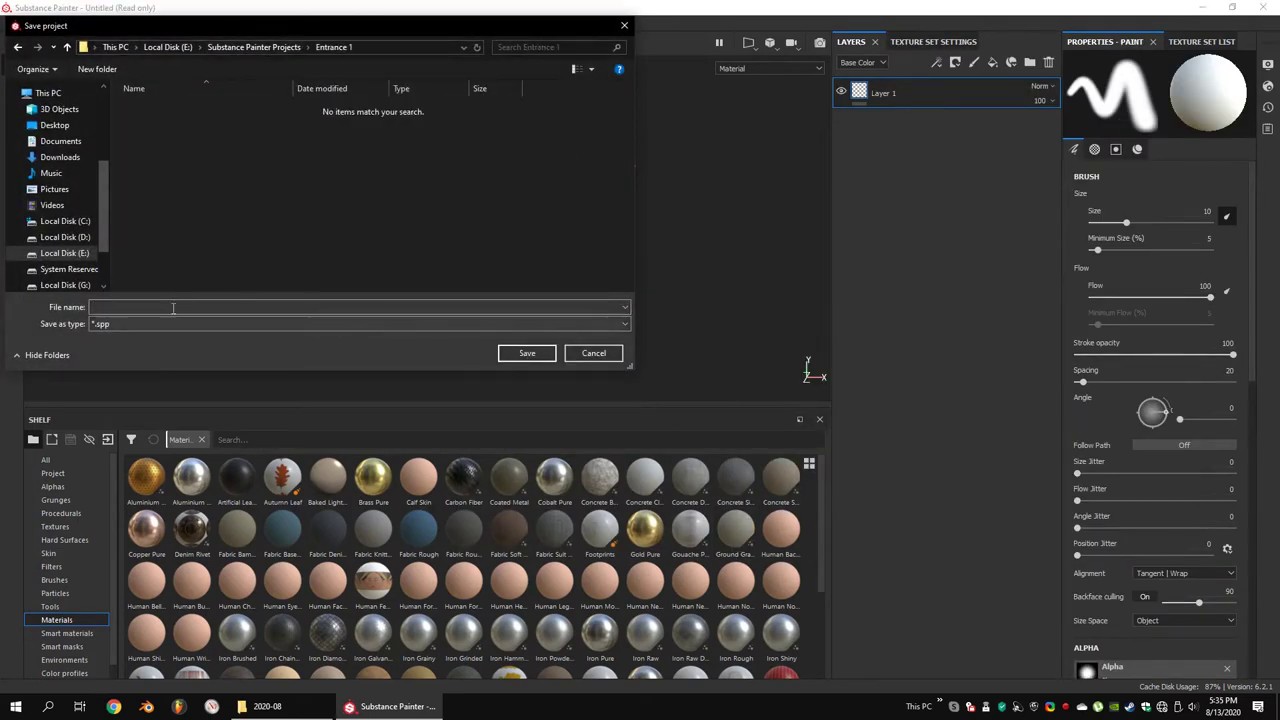
pyautogui.write('Entrance_')
pyautogui.press('Return')
pyautogui.click(920, 41)
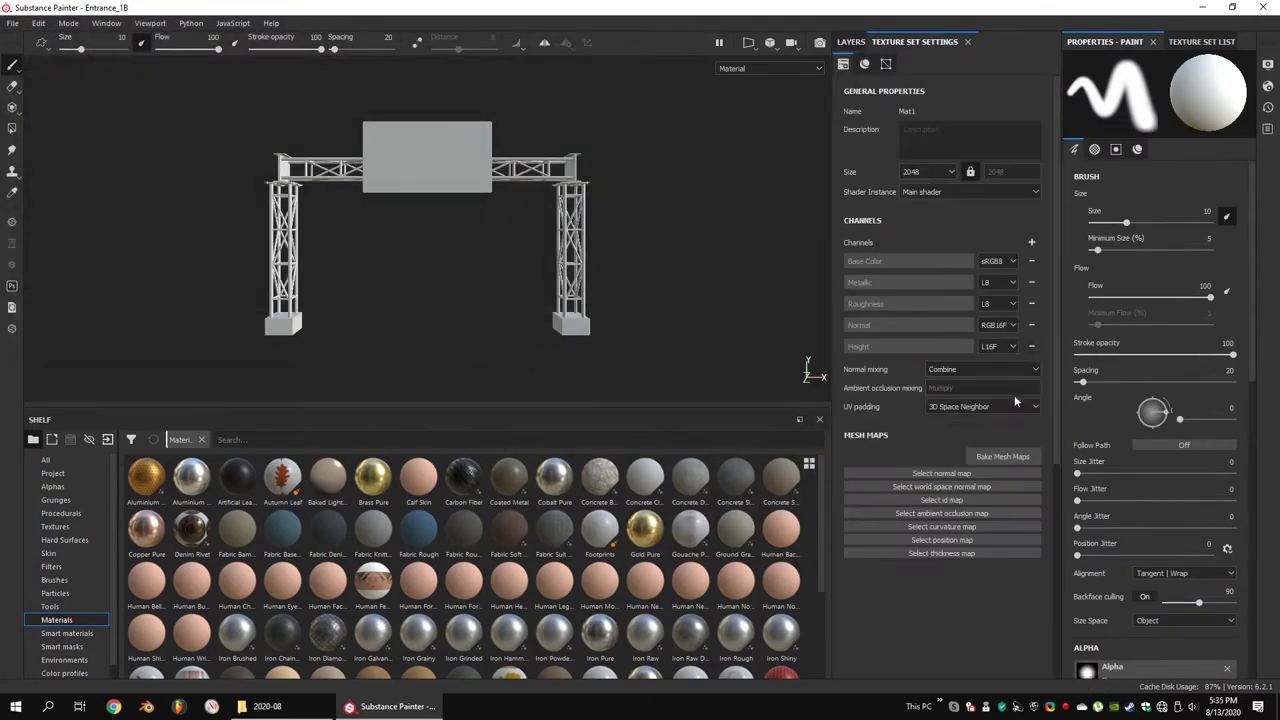
pyautogui.click(1003, 456)
# Bake mesh maps at 4096 with Normal and ID unchecked and adjusted antialiasing
pyautogui.click(622, 232)
pyautogui.click(521, 200)
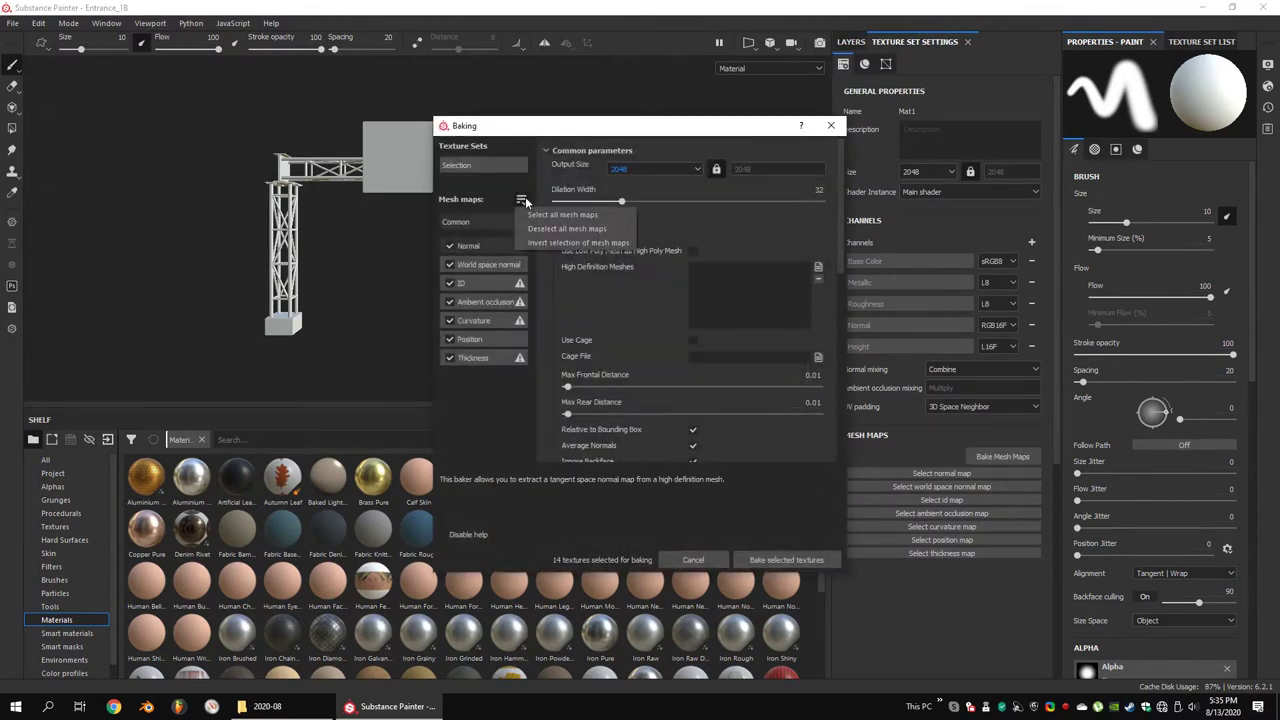
pyautogui.scroll(-1, 686, 170)
pyautogui.scroll(-1, 795, 260)
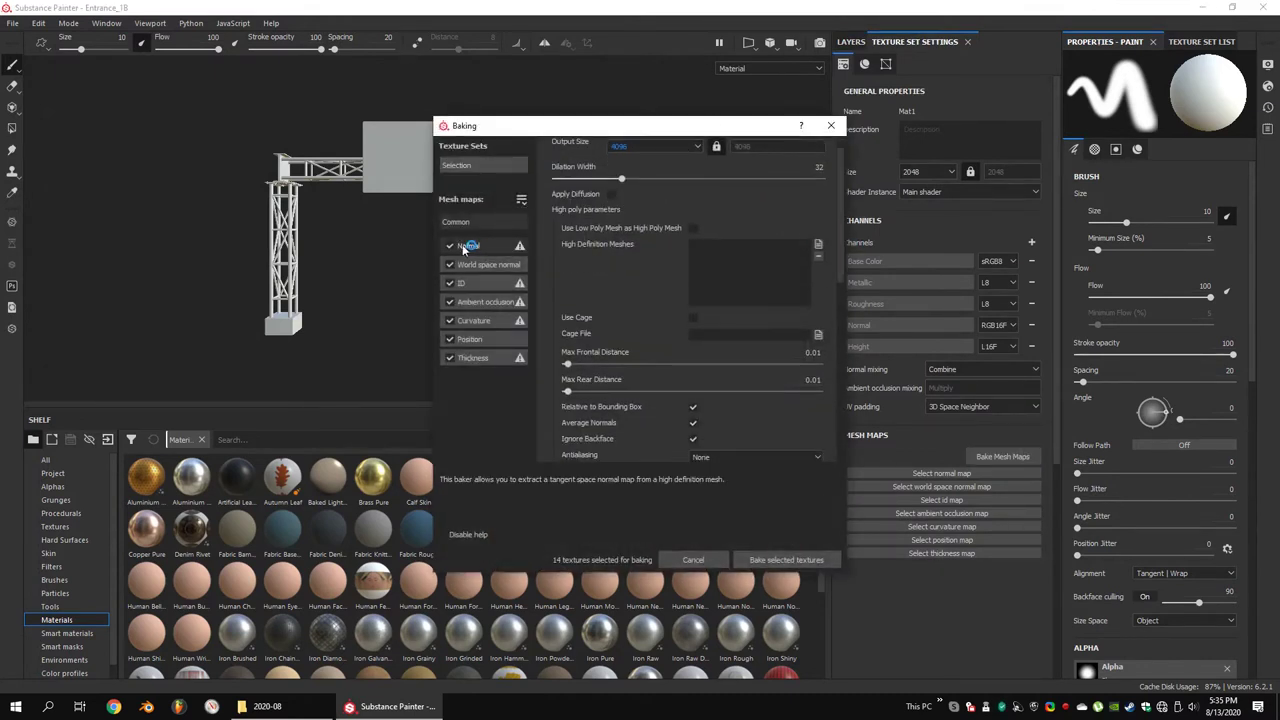
pyautogui.scroll(-5, 844, 261)
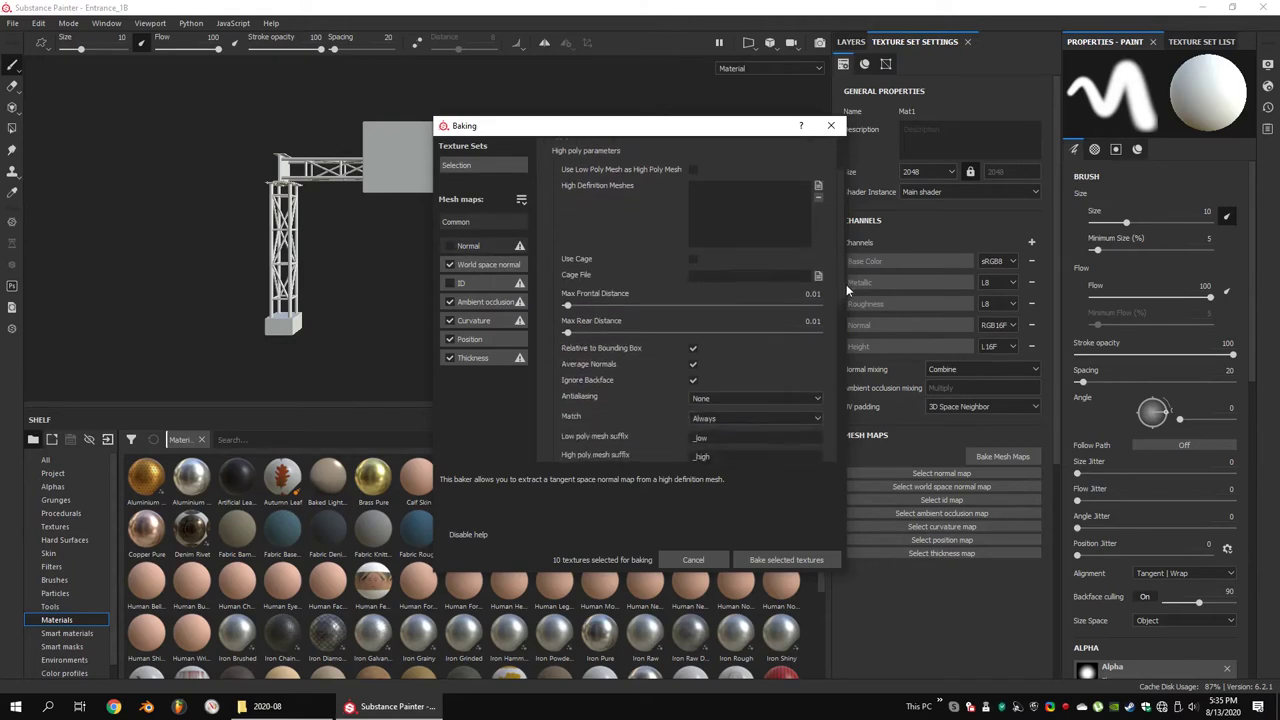
pyautogui.click(768, 321)
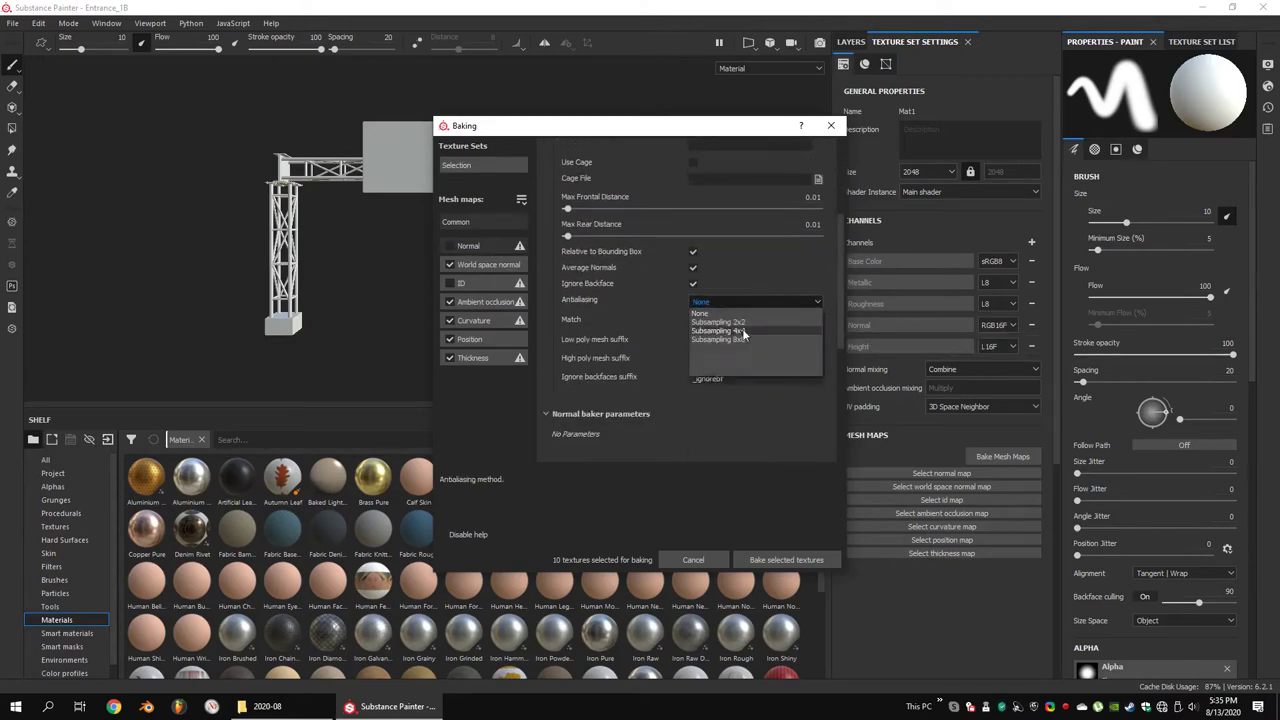
pyautogui.click(756, 341)
pyautogui.scroll(7, 836, 240)
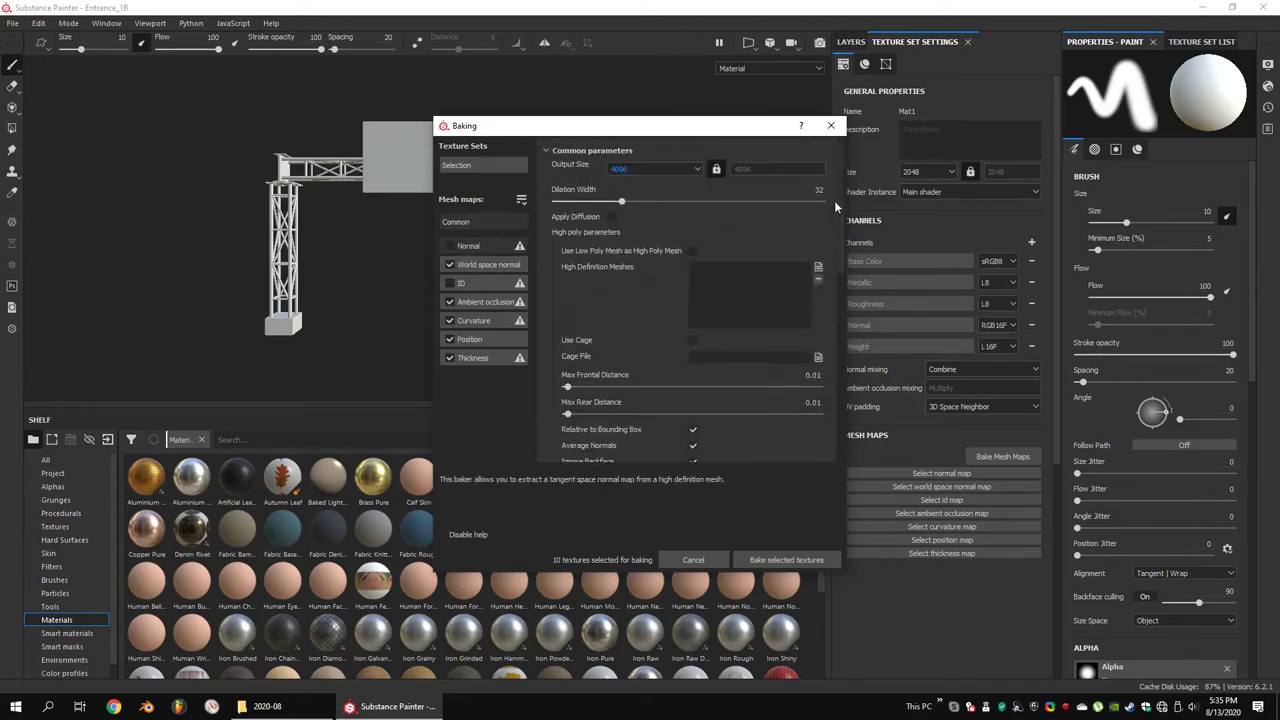
pyautogui.click(767, 562)
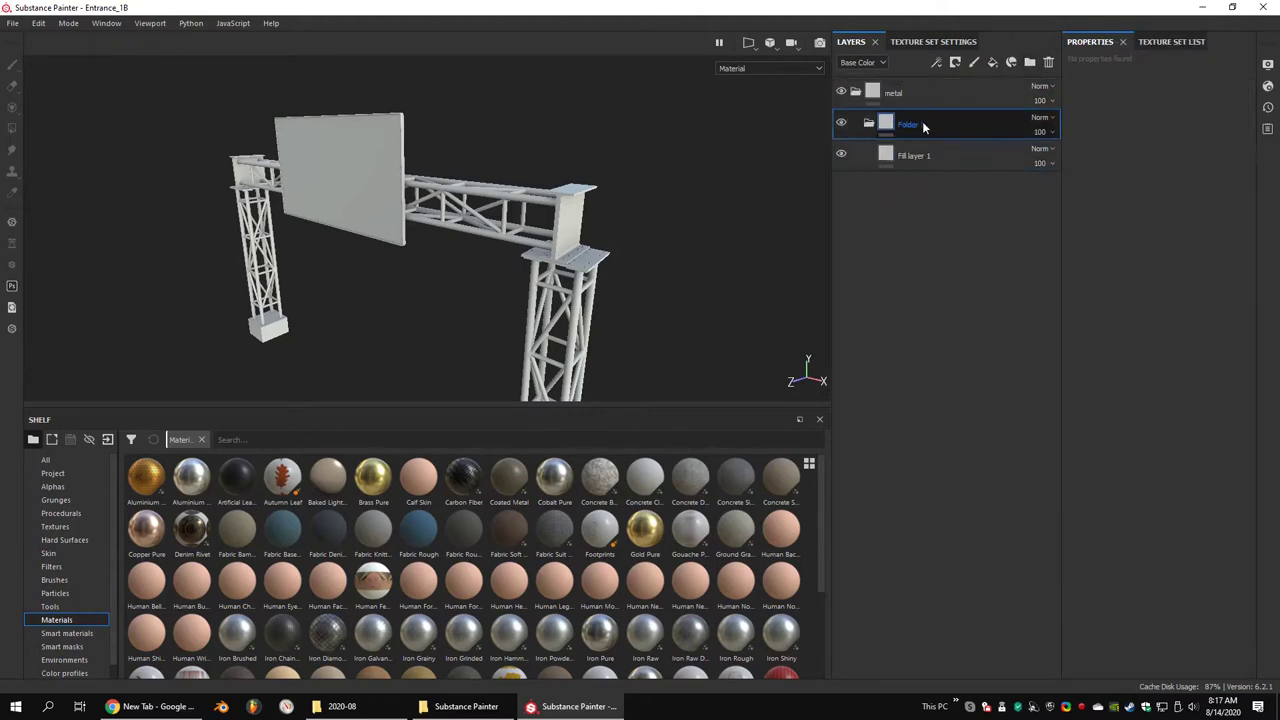
pyautogui.write('paint')
# Rename Fill layer 1 and hide the poster panel's texture set
pyautogui.doubleClick(895, 156)
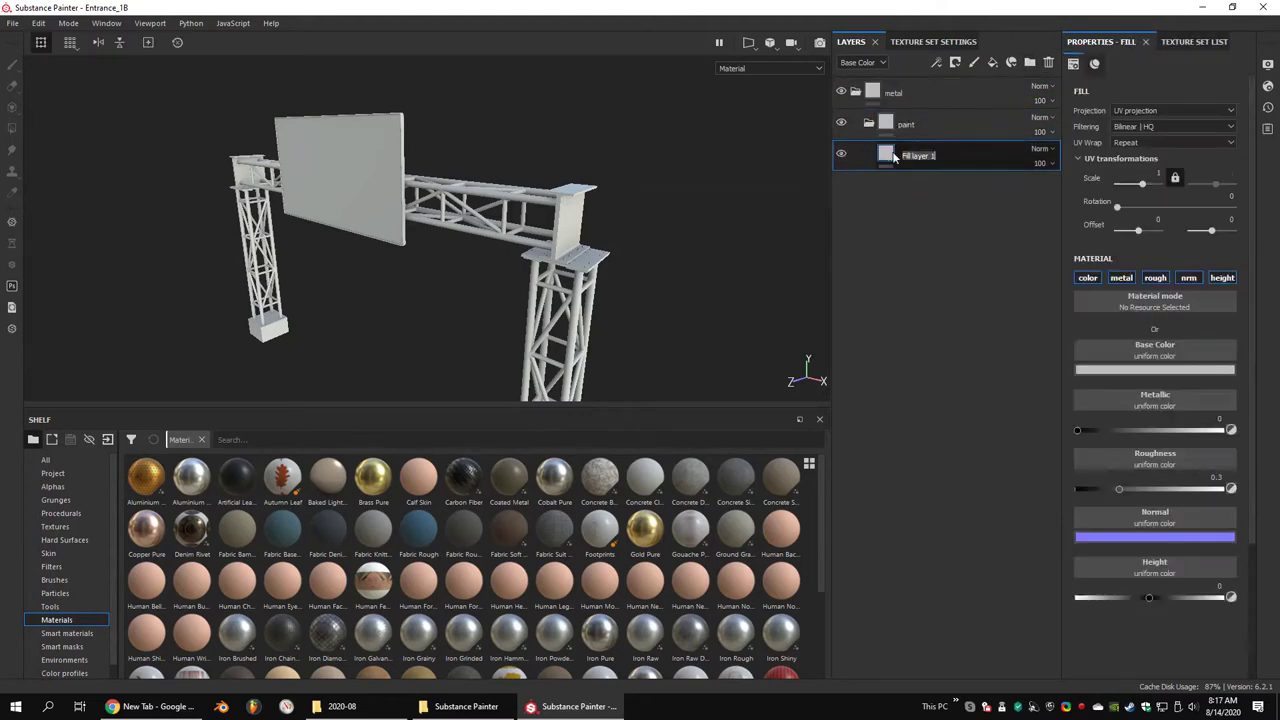
pyautogui.click(884, 95)
pyautogui.rightClick(872, 88)
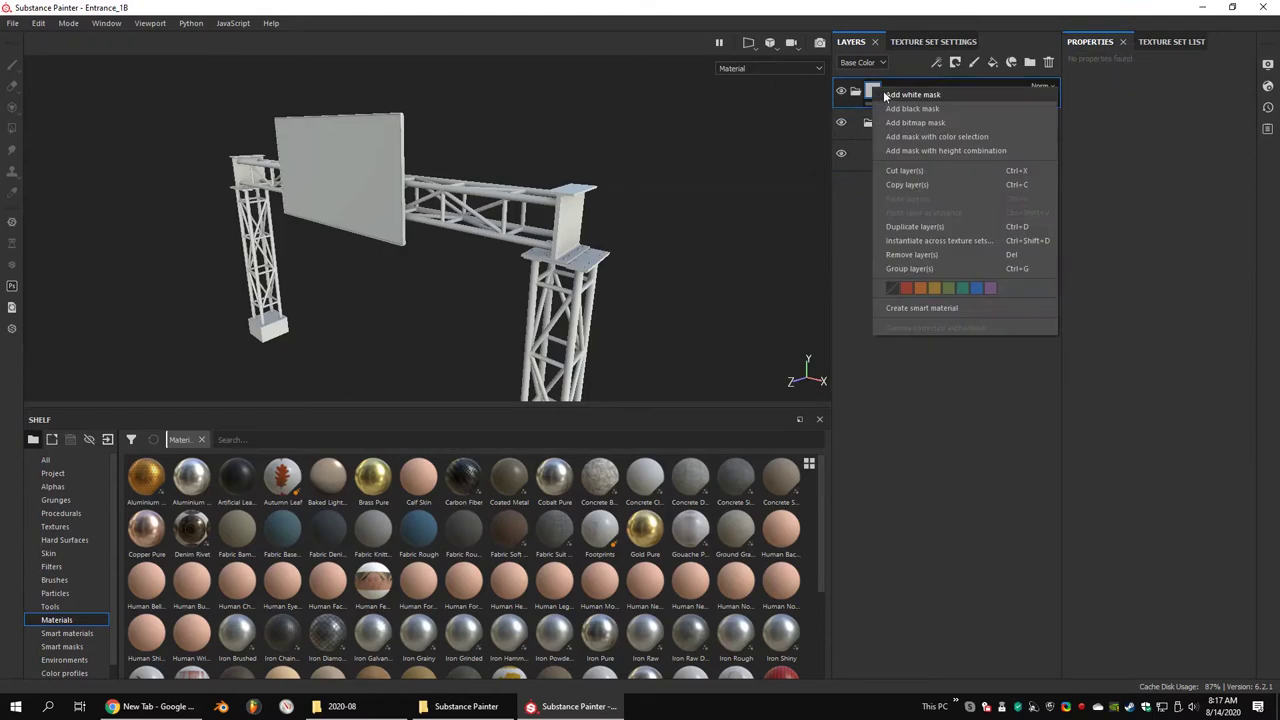
pyautogui.press('Escape')
pyautogui.click(1171, 41)
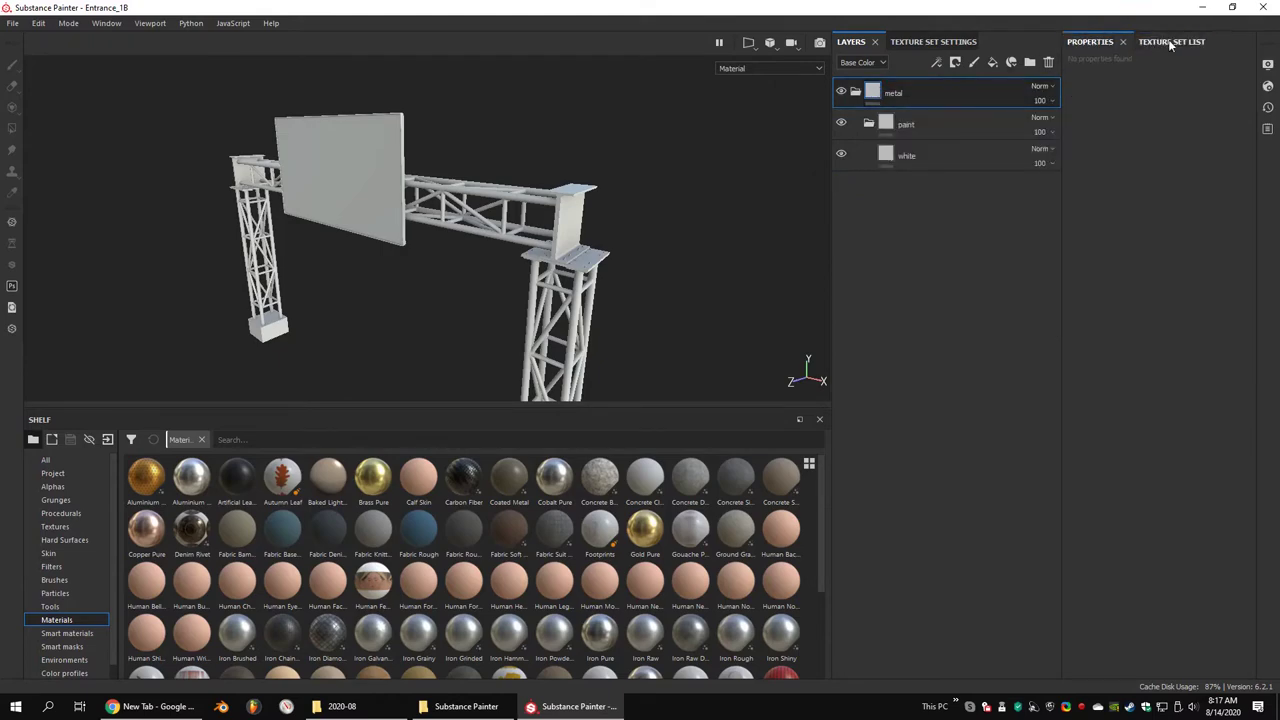
pyautogui.click(1071, 105)
pyautogui.keyDown('alt'); pyautogui.moveTo(650, 200); pyautogui.dragTo(560, 250); pyautogui.keyUp('alt')
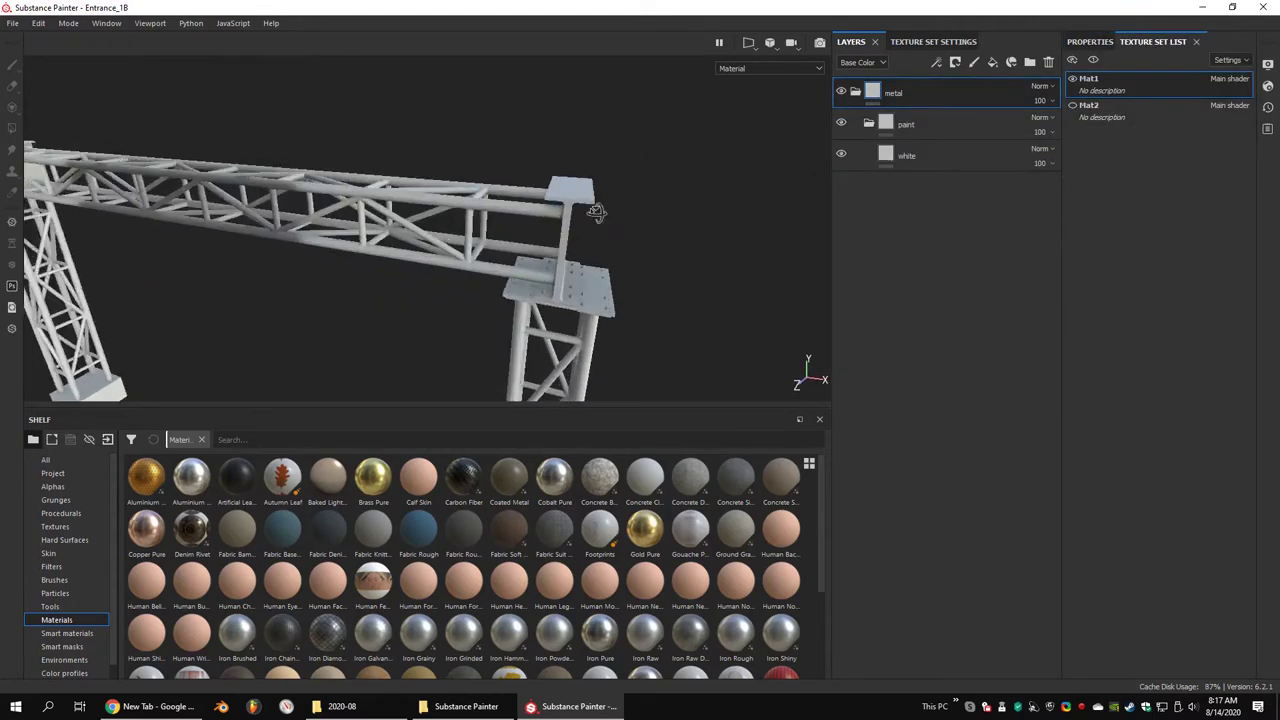
pyautogui.click(1090, 41)
# Mask the metal folder with Polygon Fill so it covers only the truss
pyautogui.click(915, 97)
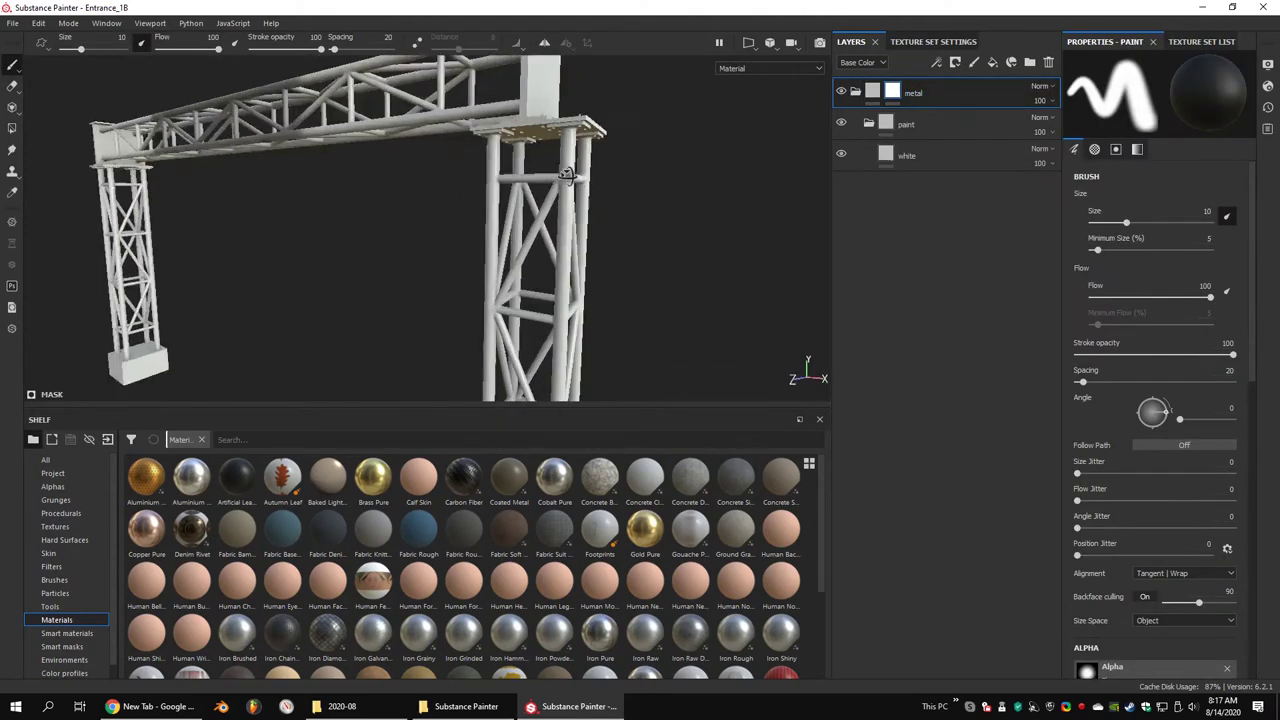
pyautogui.click(12, 128)
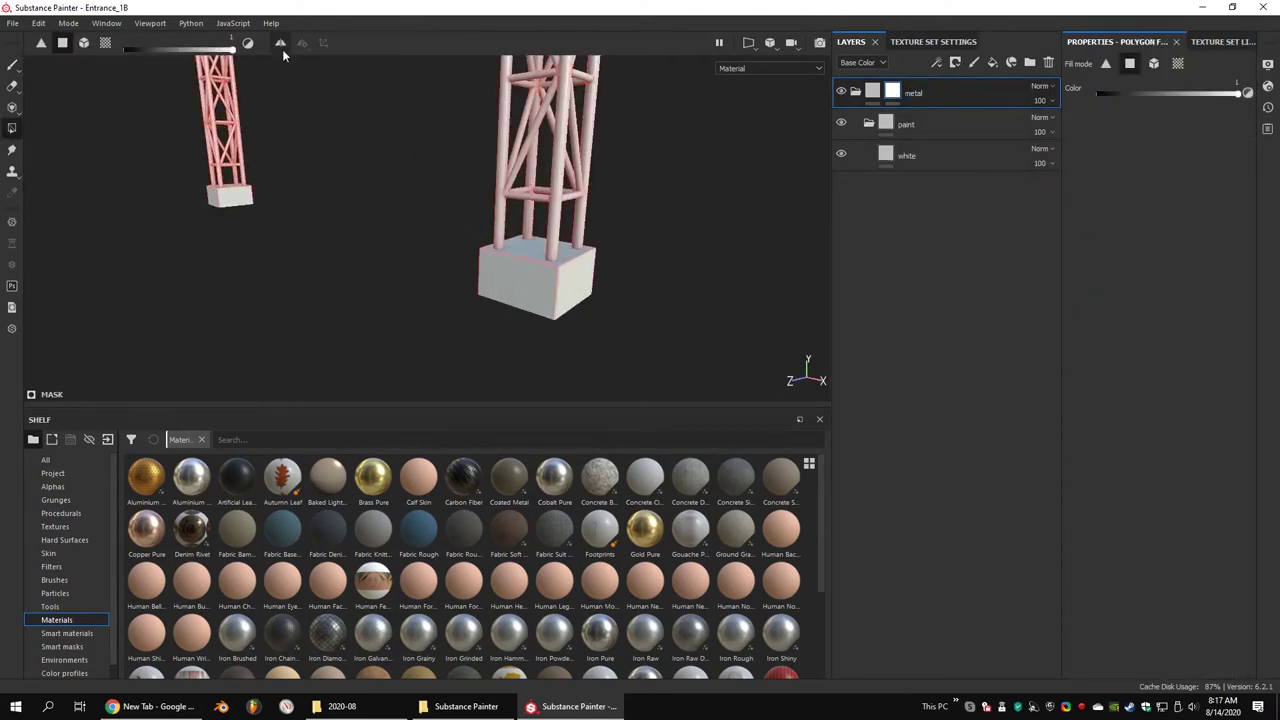
pyautogui.click(540, 280)
pyautogui.click(872, 91)
# Add a red base_correction fill layer beneath the metal folder
pyautogui.click(992, 62)
pyautogui.write('base_correction')
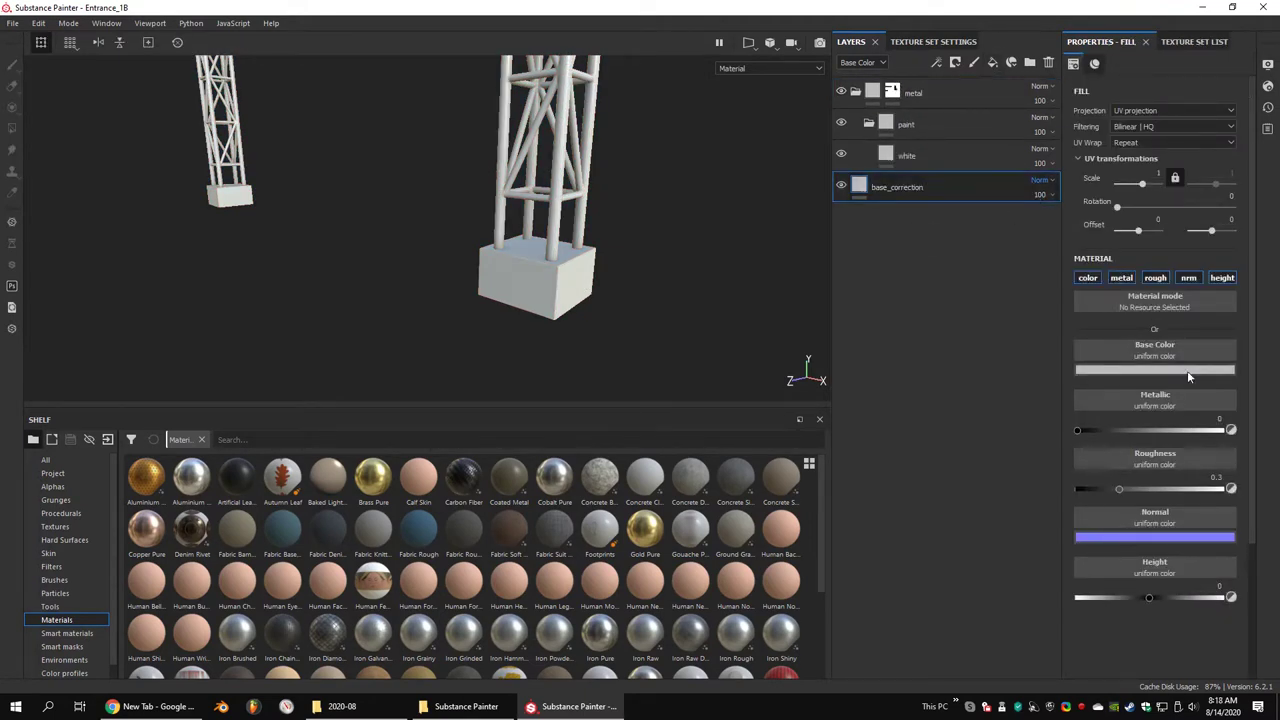
pyautogui.click(1189, 370)
pyautogui.click(1195, 390)
pyautogui.click(651, 234)
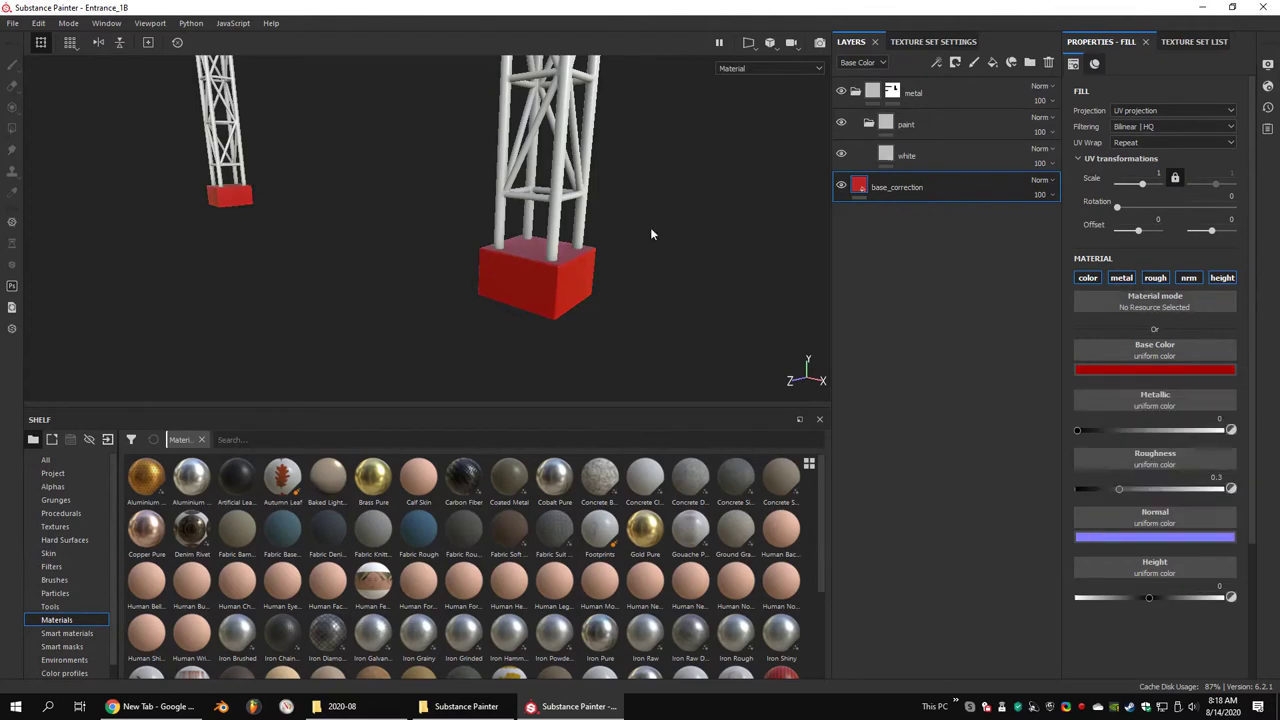
pyautogui.click(874, 92)
pyautogui.write('concrete')
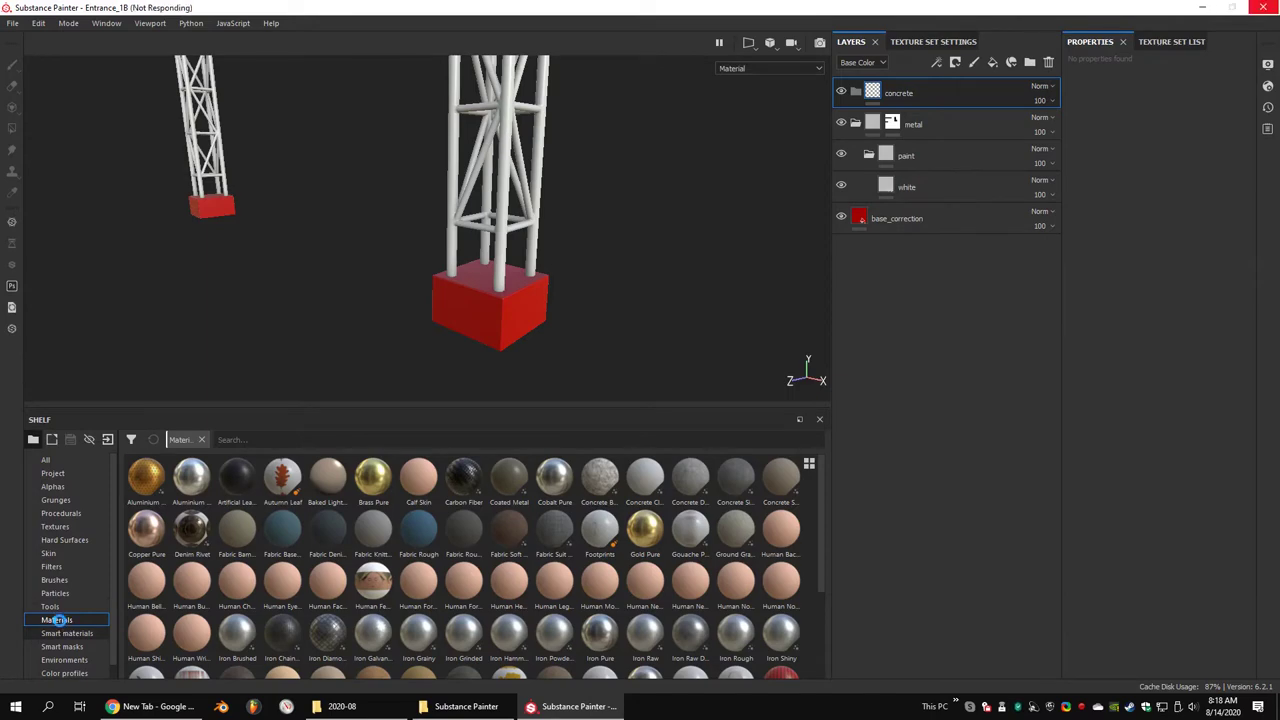
# Fill the concrete folder with tri-planar Concrete Simple, replacing the Concrete Dusty layer
pyautogui.moveTo(820, 560); pyautogui.dragTo(818, 685)
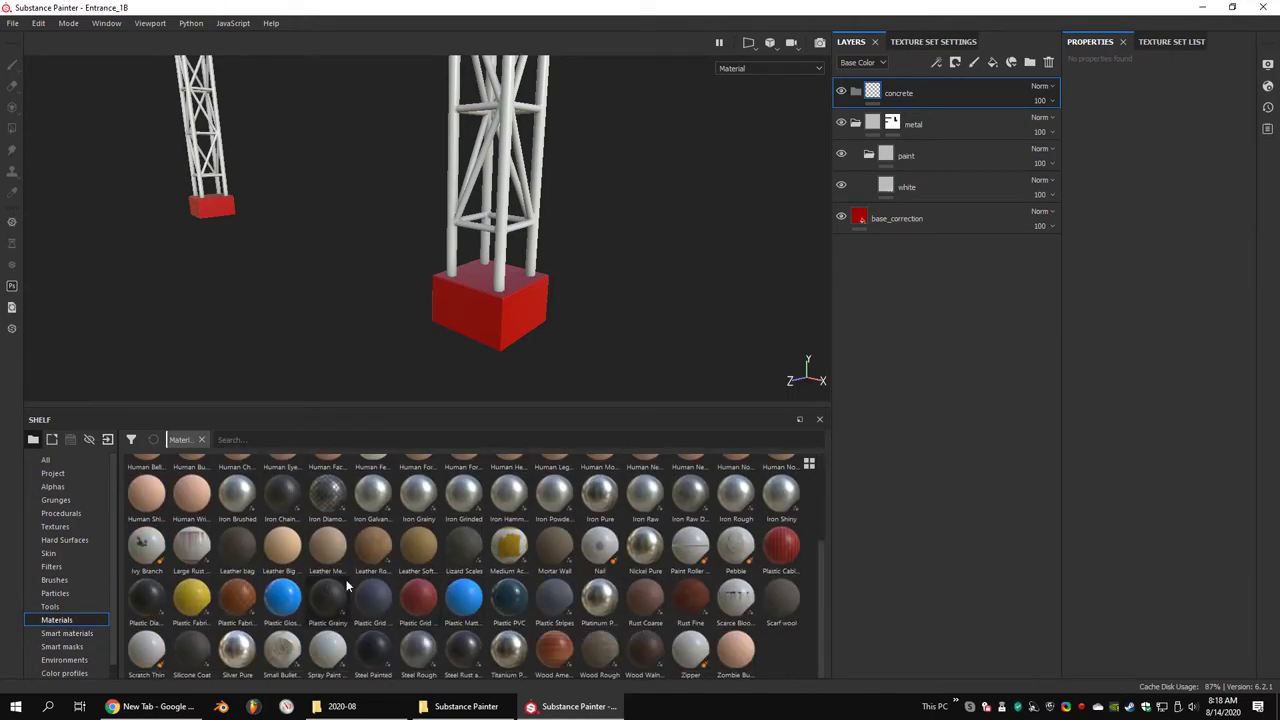
pyautogui.scroll(3, 347, 586)
pyautogui.moveTo(684, 480); pyautogui.dragTo(507, 308)
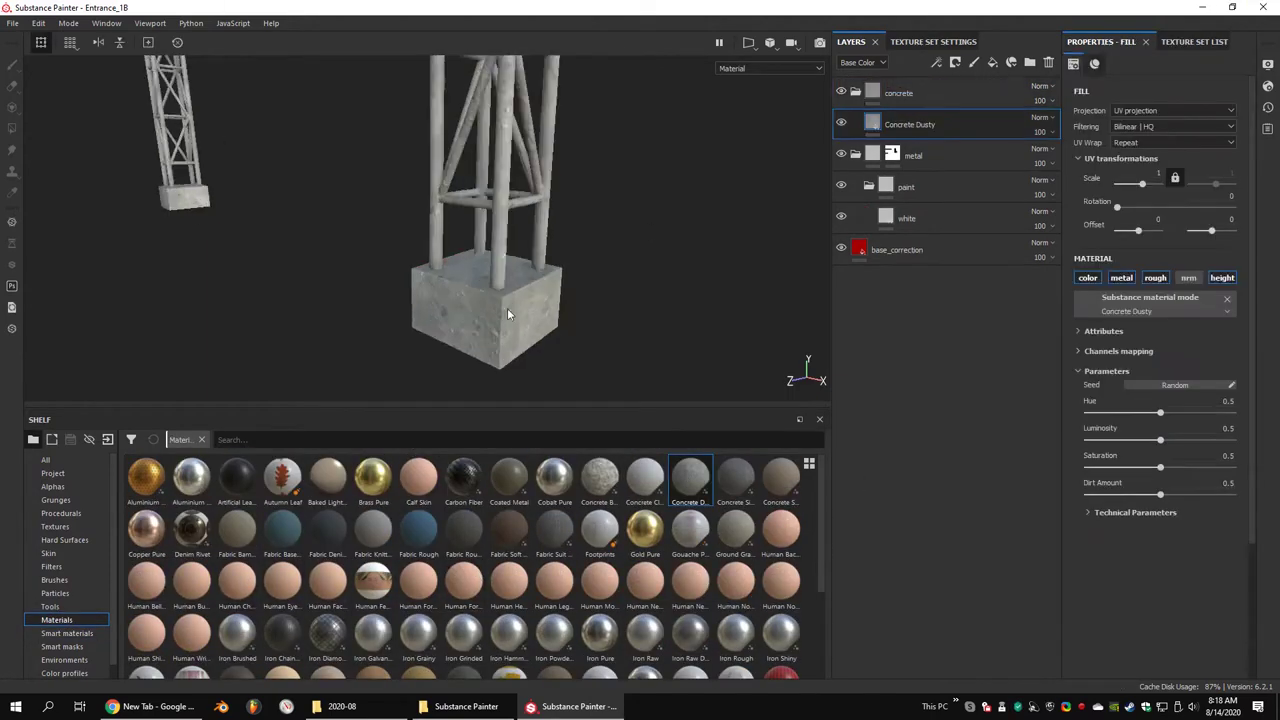
pyautogui.click(1145, 139)
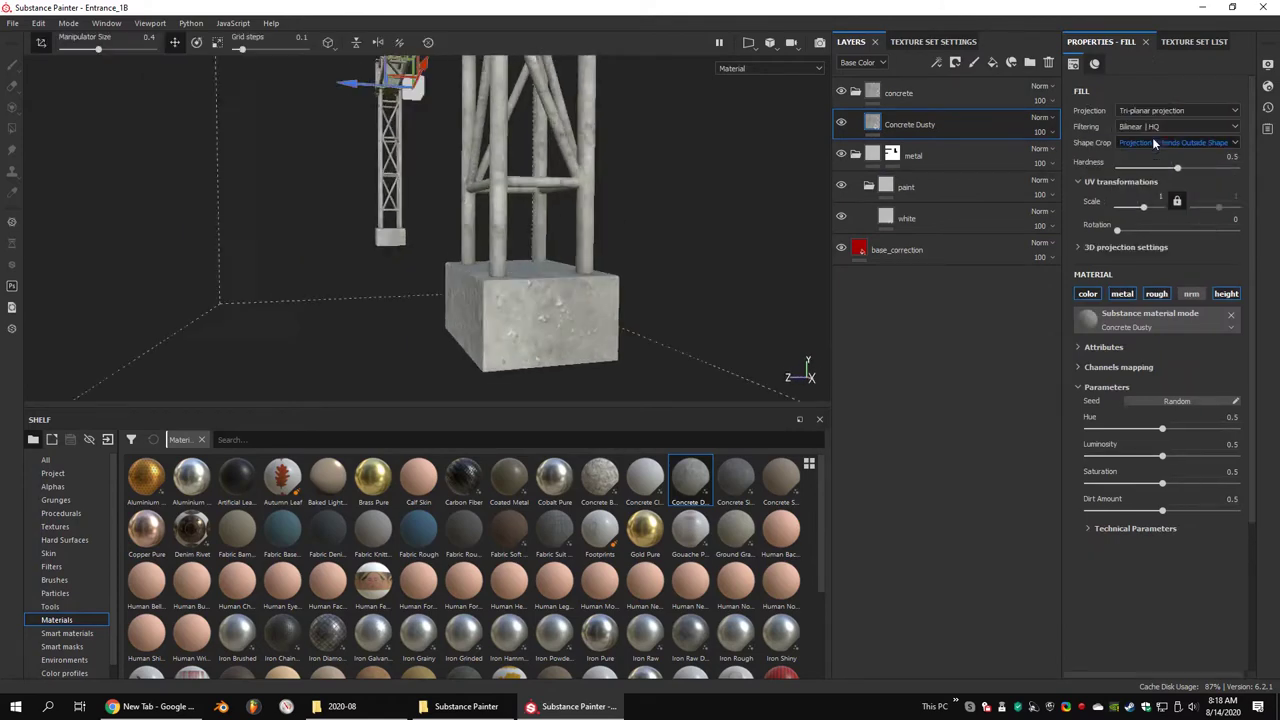
pyautogui.moveTo(470, 240)
pyautogui.keyDown('alt'); pyautogui.mouseDown()
pyautogui.moveTo(408, 245)
pyautogui.moveTo(534, 323)
pyautogui.mouseUp(); pyautogui.keyUp('alt')
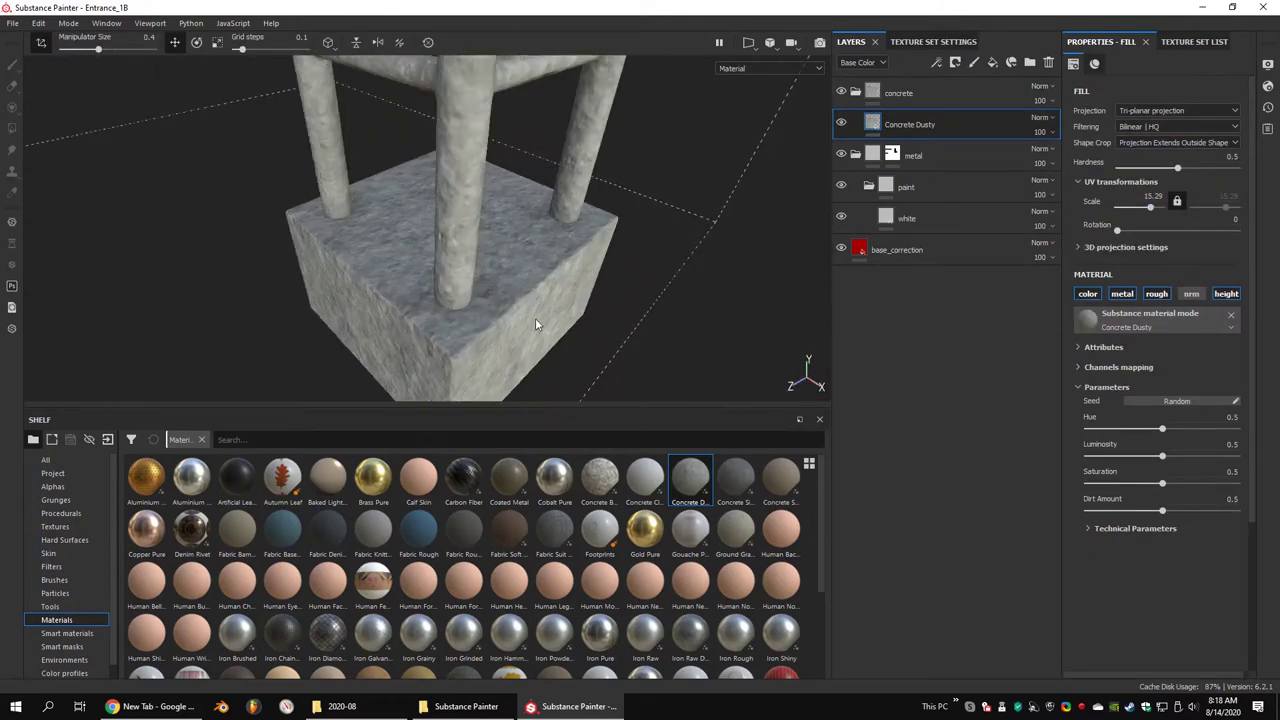
pyautogui.moveTo(913, 110); pyautogui.dragTo(913, 112)
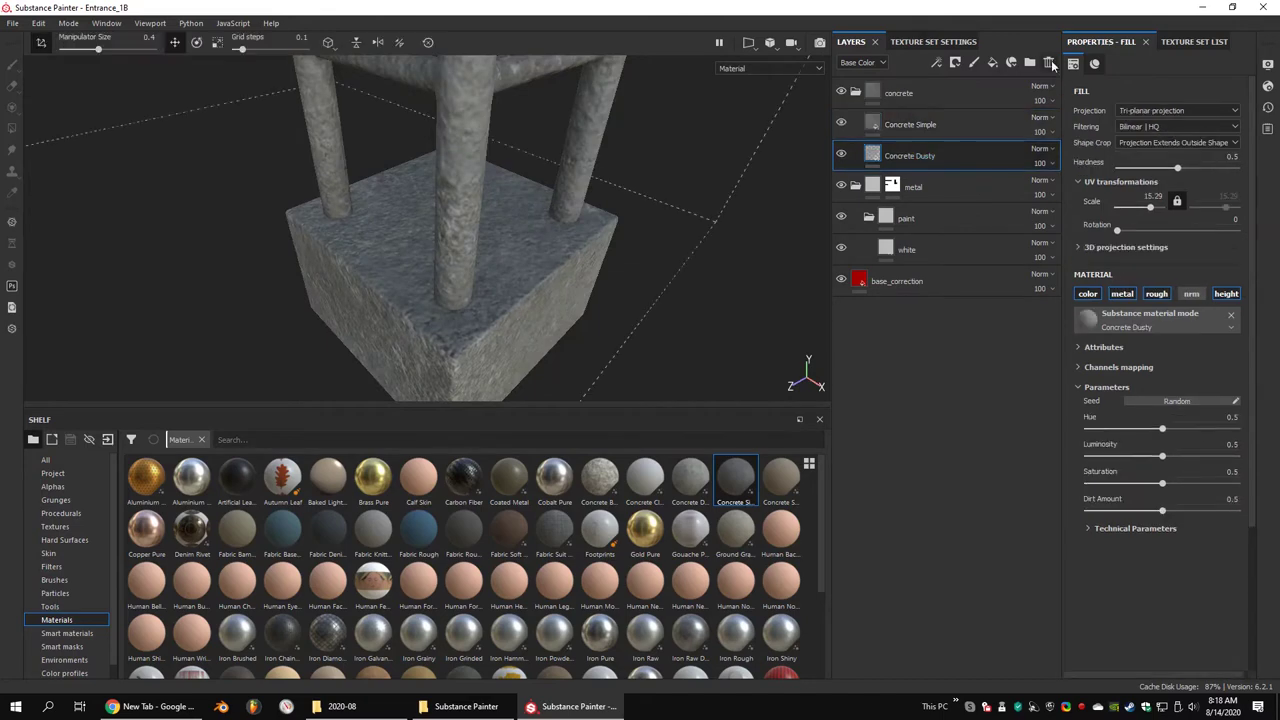
pyautogui.click(1049, 63)
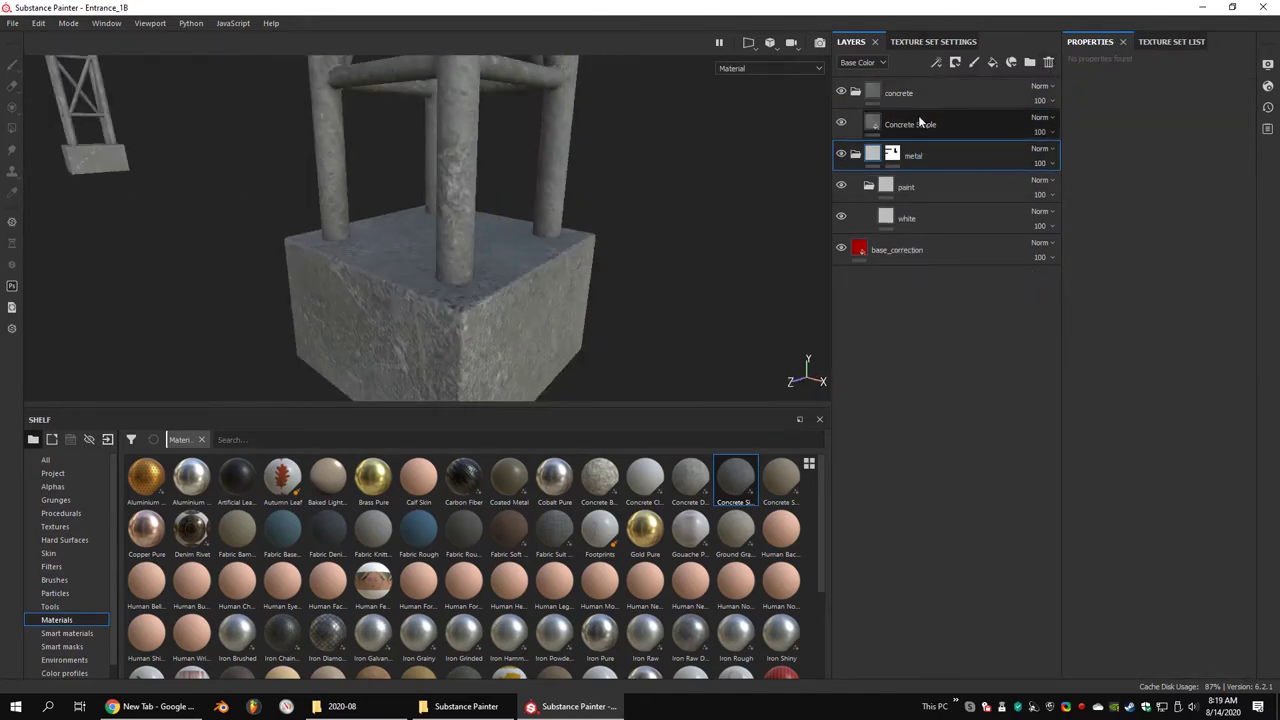
pyautogui.click(918, 122)
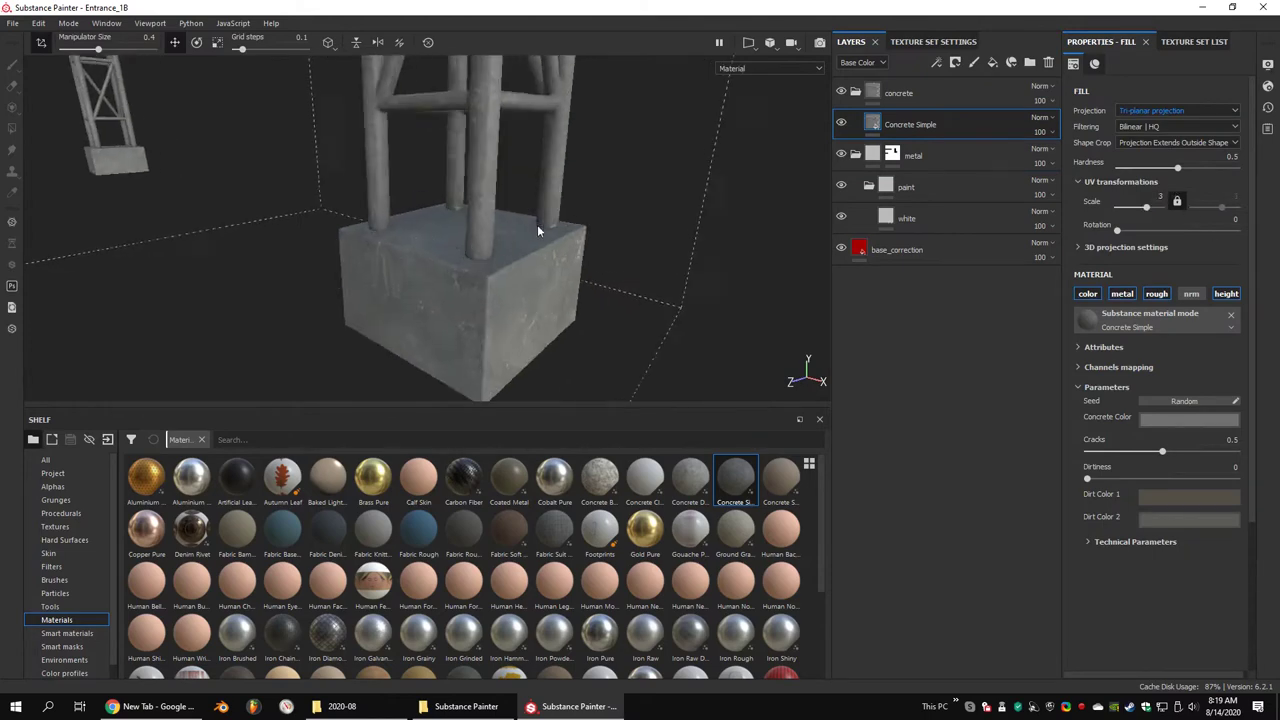
# Add a black mask to the concrete folder so only the bases show concrete
pyautogui.scroll(3, 534, 229)
pyautogui.click(1188, 417)
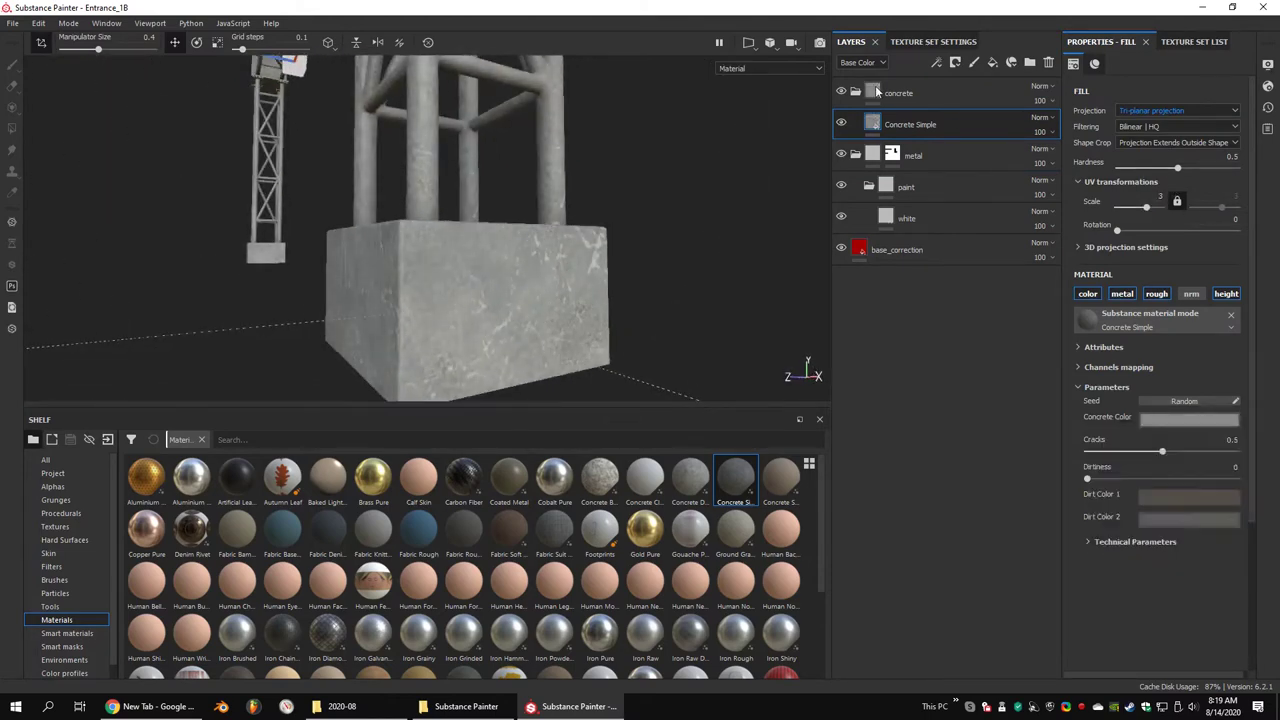
pyautogui.rightClick(918, 92)
pyautogui.click(960, 113)
pyautogui.scroll(-3, 589, 146)
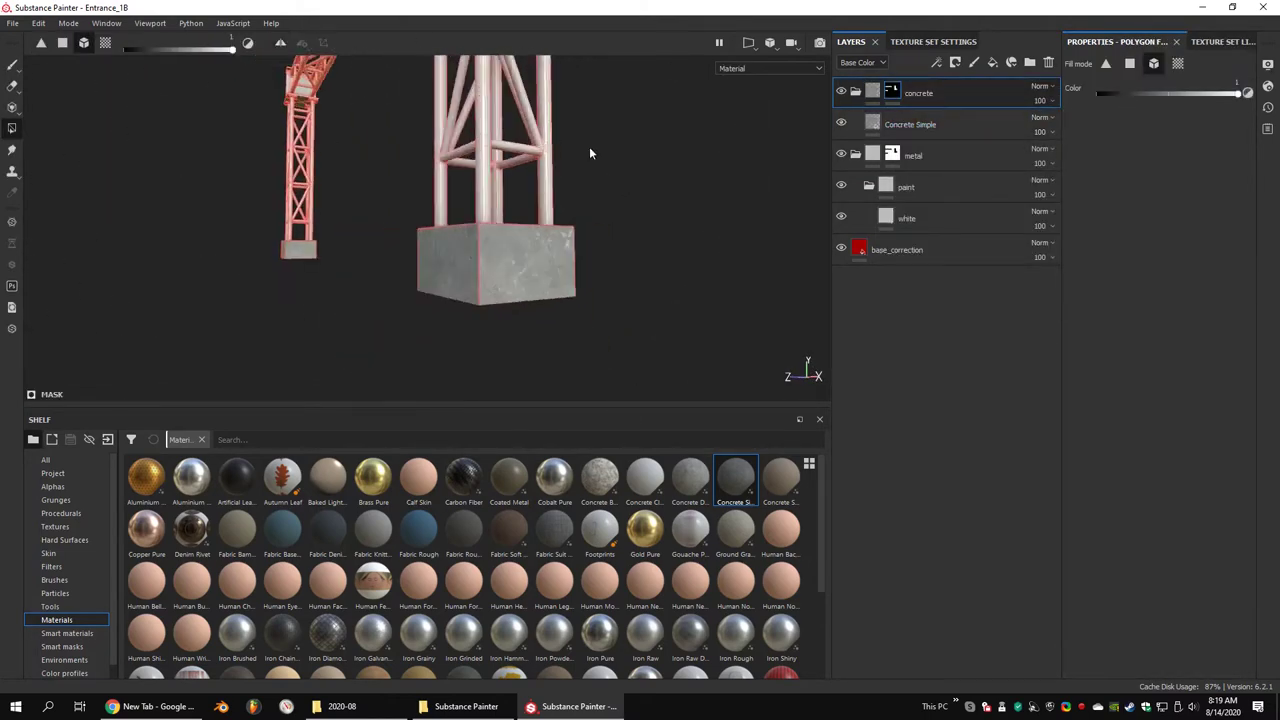
pyautogui.click(894, 122)
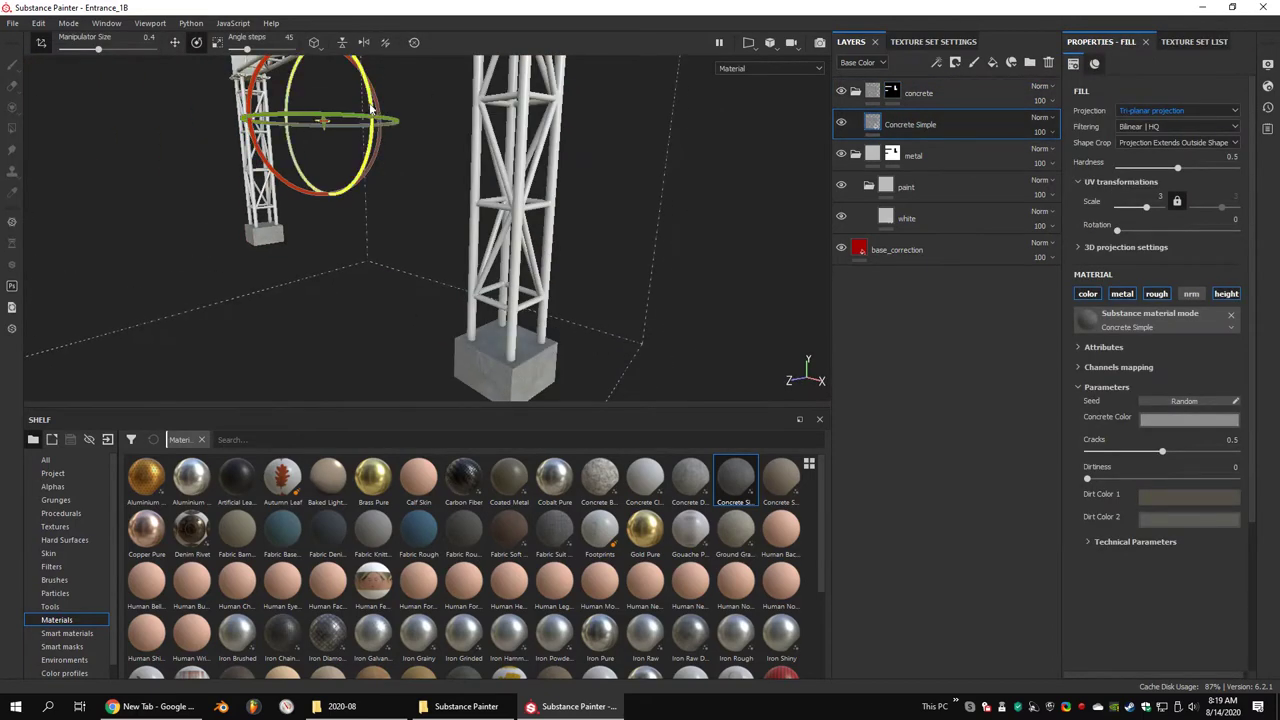
pyautogui.moveTo(262, 118)
pyautogui.keyDown('alt'); pyautogui.mouseDown()
pyautogui.moveTo(554, 146)
pyautogui.moveTo(486, 300)
pyautogui.moveTo(577, 320)
pyautogui.mouseUp(); pyautogui.keyUp('alt')
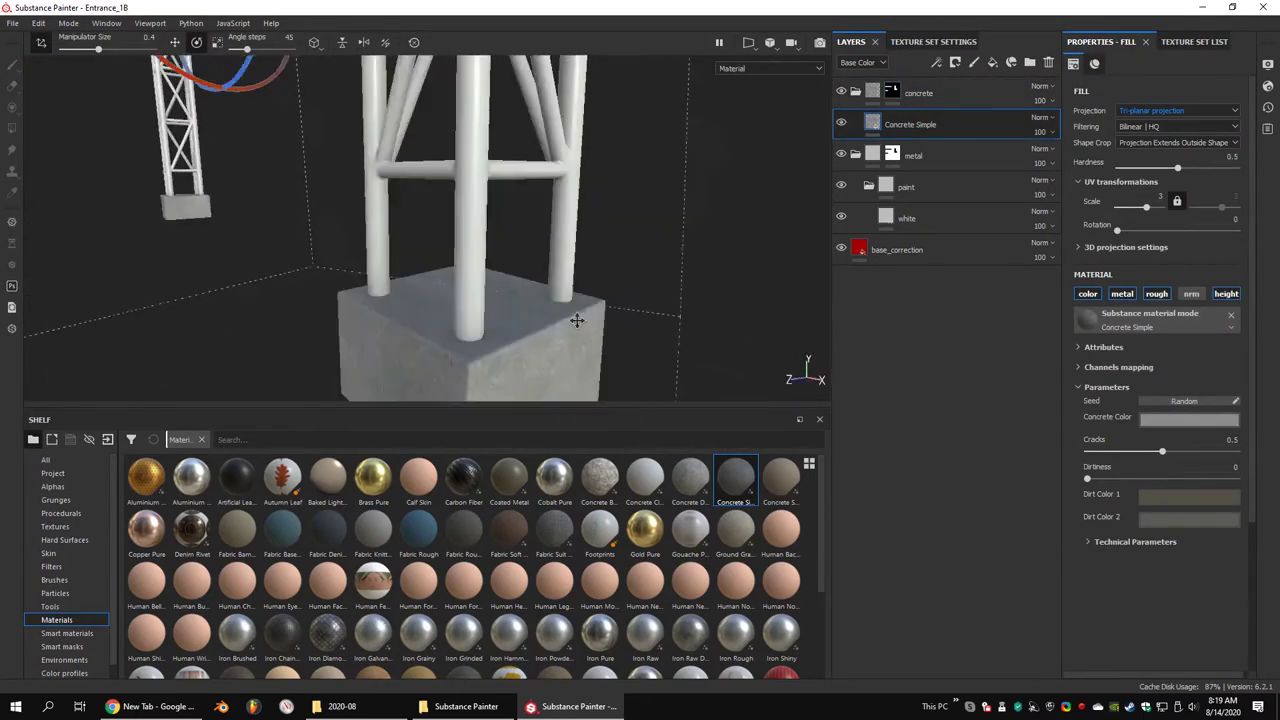
# Set the white paint fill's base colour to light grey (0.844 RGB)
pyautogui.click(908, 217)
pyautogui.scroll(3, 634, 206)
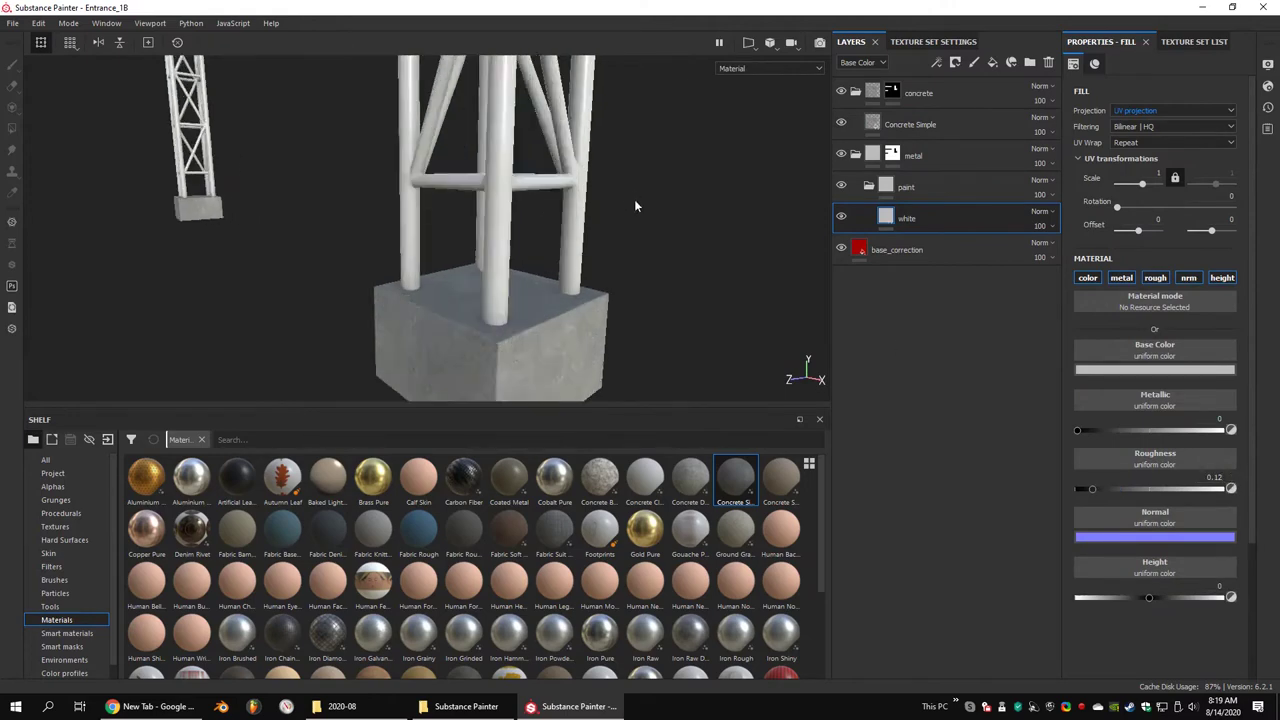
pyautogui.scroll(3, 594, 209)
pyautogui.click(1212, 371)
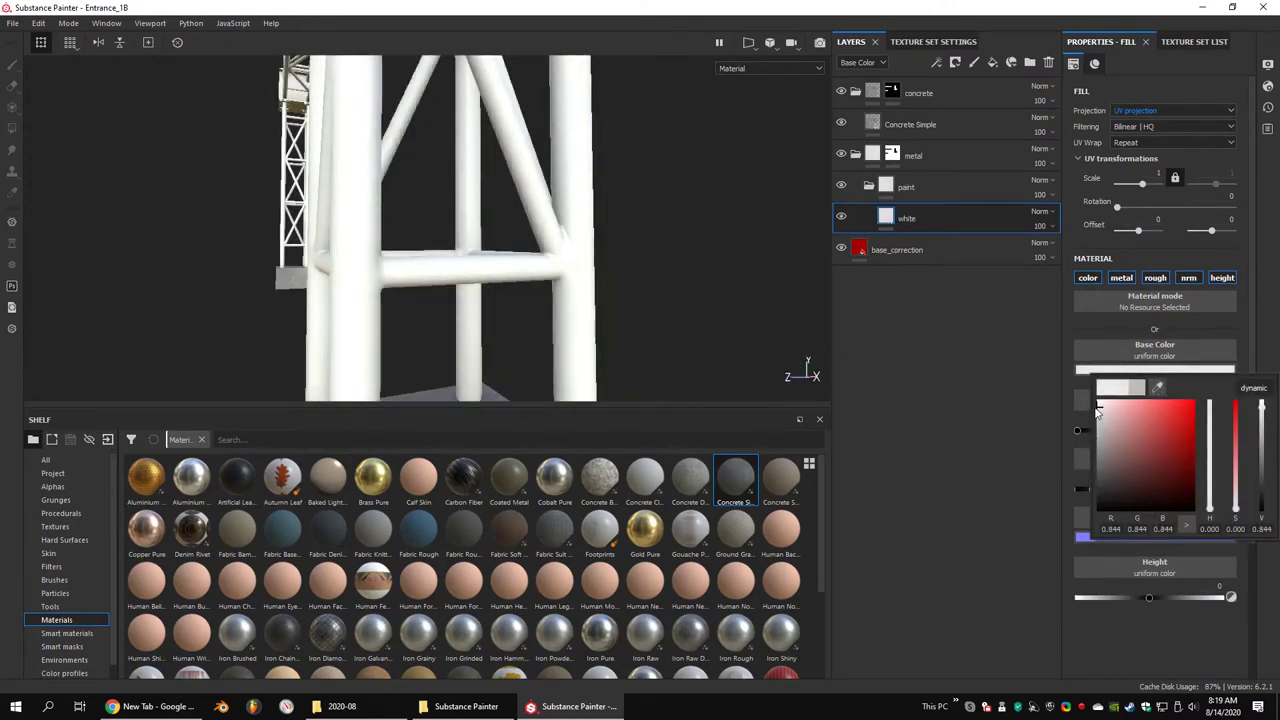
pyautogui.moveTo(480, 220)
pyautogui.keyDown('alt'); pyautogui.mouseDown()
pyautogui.moveTo(560, 180)
pyautogui.moveTo(585, 233)
pyautogui.moveTo(680, 149)
pyautogui.moveTo(700, 226)
pyautogui.moveTo(646, 183)
pyautogui.moveTo(659, 266)
pyautogui.mouseUp(); pyautogui.keyUp('alt')
pyautogui.scroll(-5, 560, 180)
pyautogui.scroll(5, 585, 233)
# Shift the white paint's hue toward yellow (H 0.132), giving RGB 0.682, 0.649, 0.525
pyautogui.scroll(-5, 659, 266)
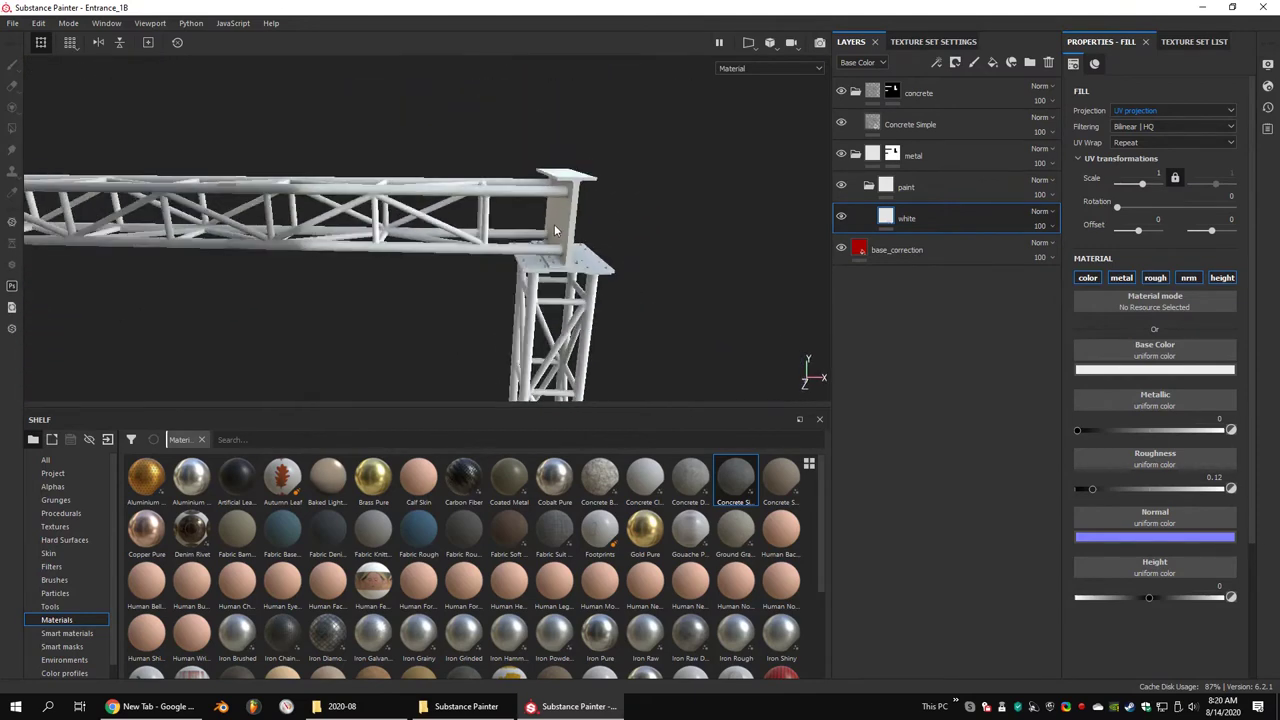
pyautogui.moveTo(750, 254)
pyautogui.keyDown('alt'); pyautogui.mouseDown()
pyautogui.moveTo(409, 206)
pyautogui.moveTo(534, 240)
pyautogui.mouseUp(); pyautogui.keyUp('alt')
pyautogui.scroll(3, 534, 240)
pyautogui.click(1149, 372)
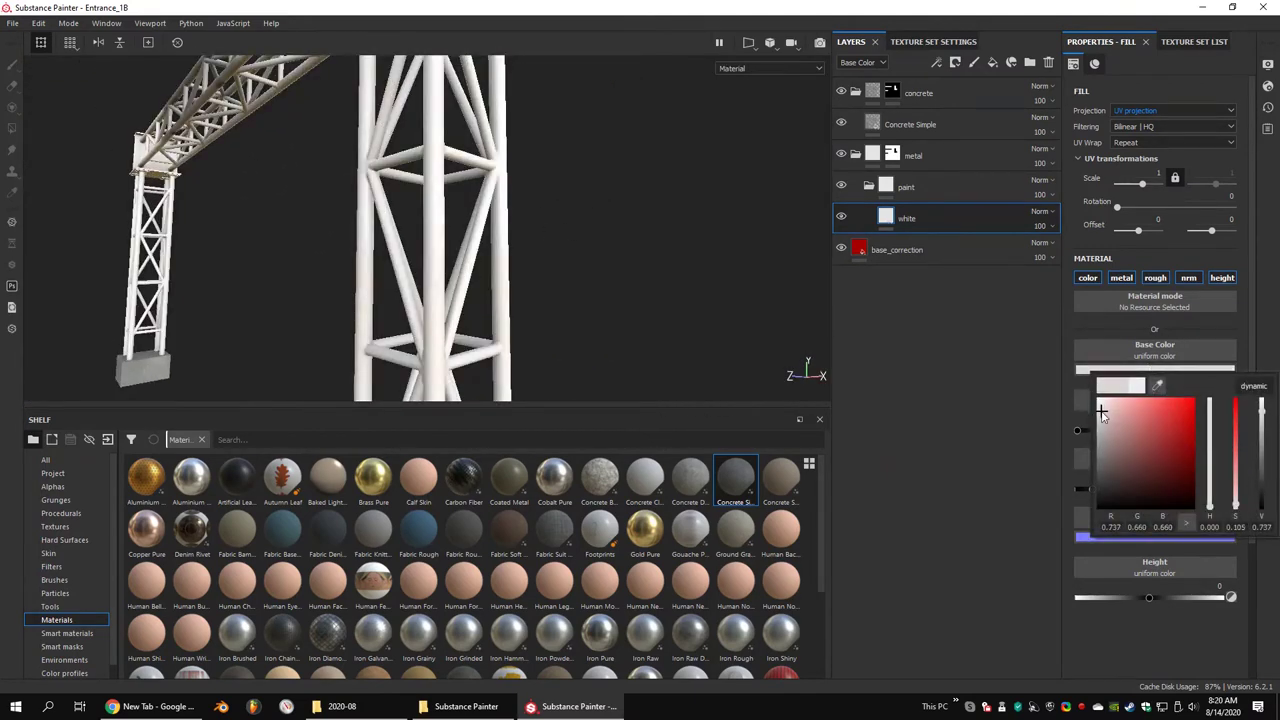
pyautogui.moveTo(1210, 503); pyautogui.dragTo(1210, 497)
pyautogui.keyDown('alt'); pyautogui.moveTo(514, 240); pyautogui.dragTo(509, 223); pyautogui.keyUp('alt')
pyautogui.scroll(2, 509, 223)
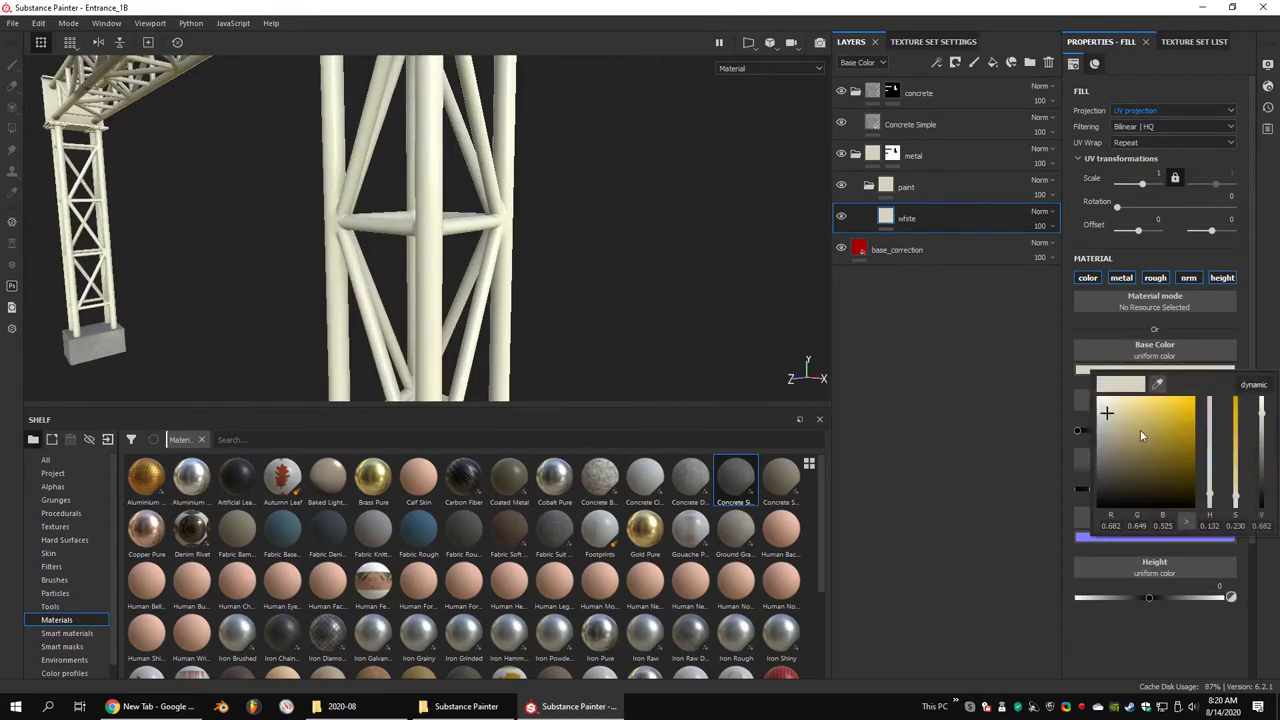
pyautogui.scroll(-5, 615, 279)
pyautogui.moveTo(615, 279)
pyautogui.keyDown('alt'); pyautogui.mouseDown()
pyautogui.moveTo(591, 234)
pyautogui.moveTo(640, 225)
pyautogui.mouseUp(); pyautogui.keyUp('alt')
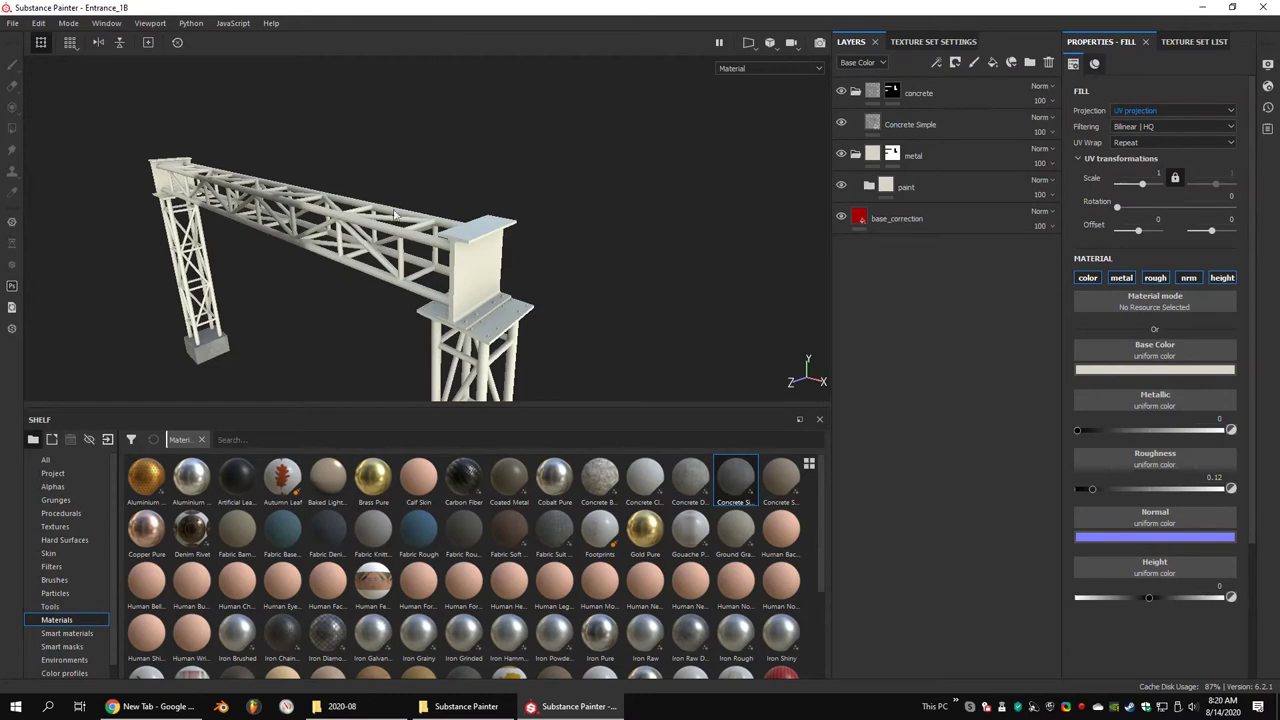
# Create a folder named dirt containing a near-black fill layer
pyautogui.click(1030, 62)
pyautogui.doubleClick(900, 92)
pyautogui.write('dirt')
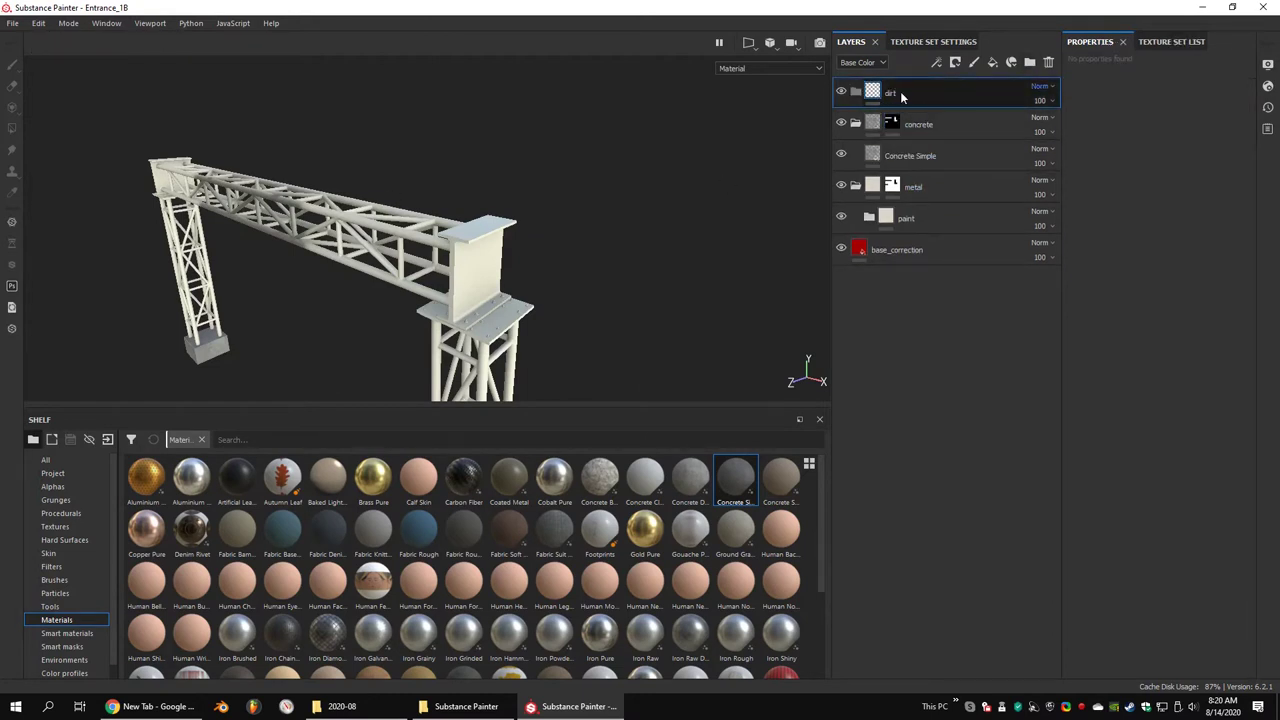
pyautogui.click(1011, 62)
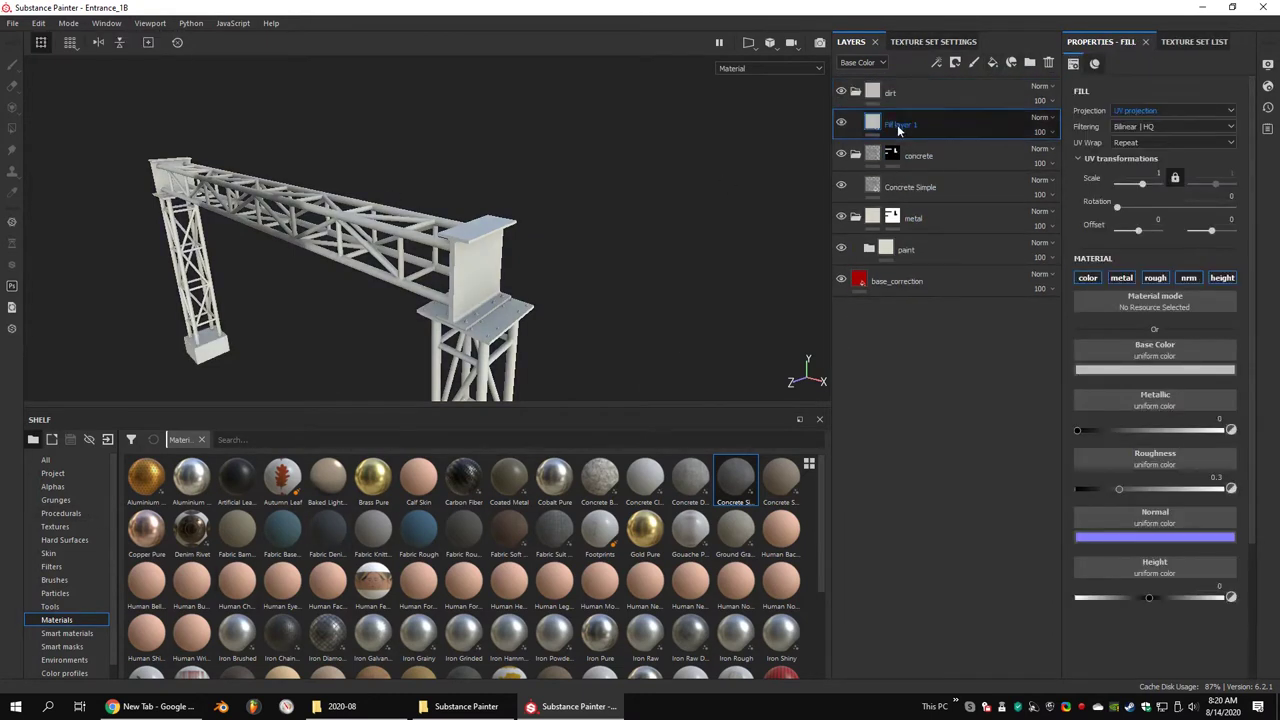
pyautogui.click(1154, 370)
pyautogui.click(1129, 491)
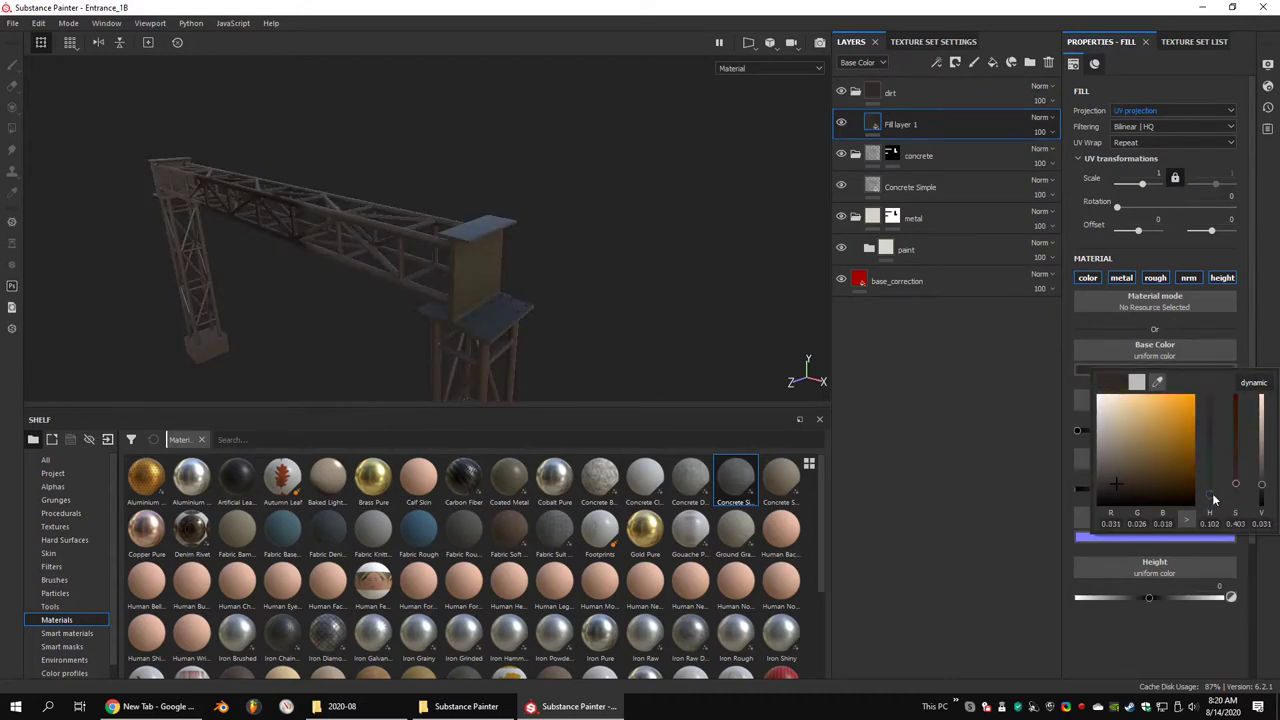
pyautogui.moveTo(440, 250)
pyautogui.keyDown('alt'); pyautogui.mouseDown()
pyautogui.moveTo(499, 248)
pyautogui.moveTo(563, 194)
pyautogui.mouseUp(); pyautogui.keyUp('alt')
# Give the dark fill a black mask driven by a Dirt generator
pyautogui.click(872, 88)
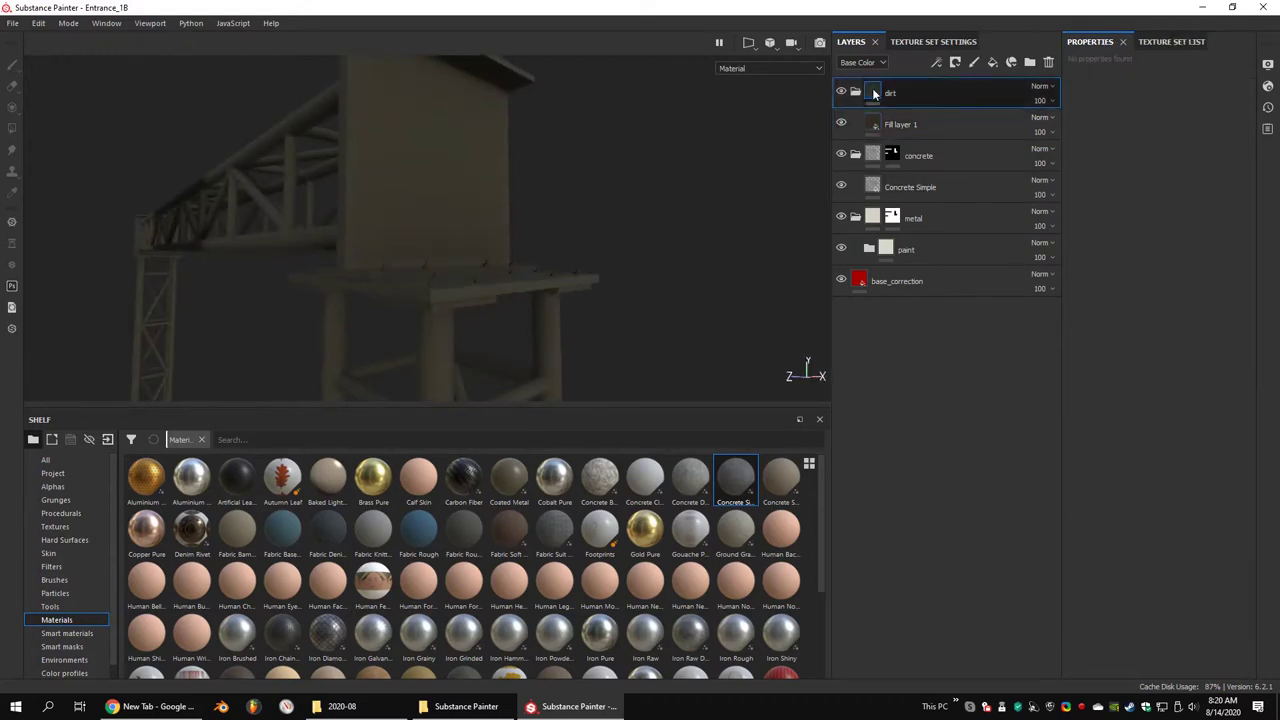
pyautogui.rightClick(872, 122)
pyautogui.click(900, 138)
pyautogui.rightClick(893, 120)
pyautogui.click(948, 380)
pyautogui.rightClick(985, 148)
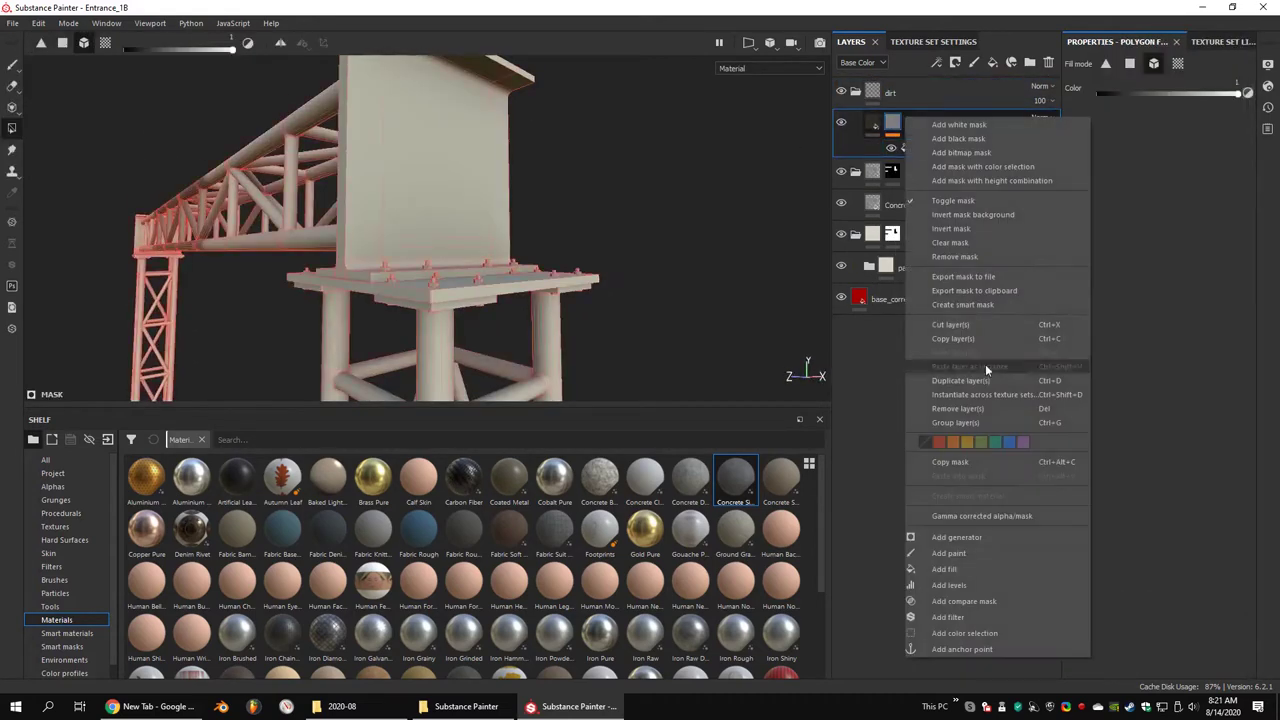
pyautogui.press('Escape')
pyautogui.click(1159, 85)
pyautogui.click(1108, 170)
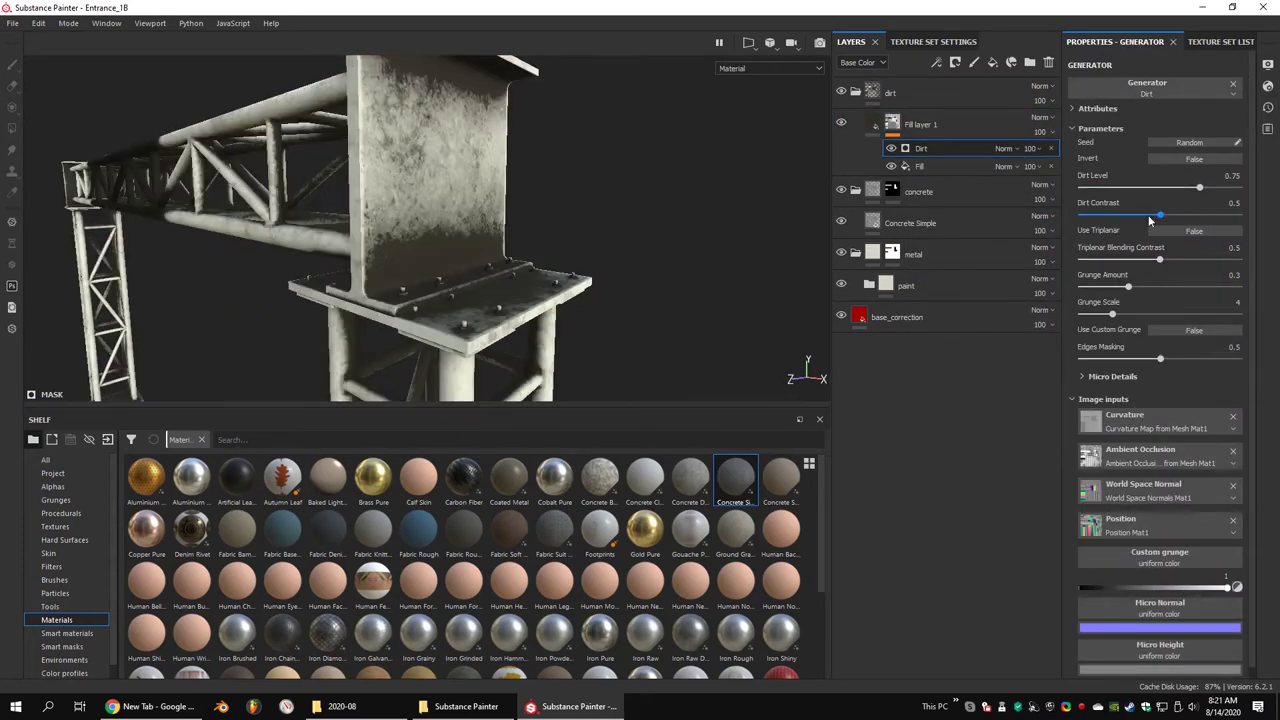
# Tune the Dirt generator: level 0.66, contrast 0.21, grunge 0.17, opacity 59
pyautogui.moveTo(1149, 217); pyautogui.dragTo(1040, 228)
pyautogui.moveTo(1180, 192); pyautogui.dragTo(1185, 192)
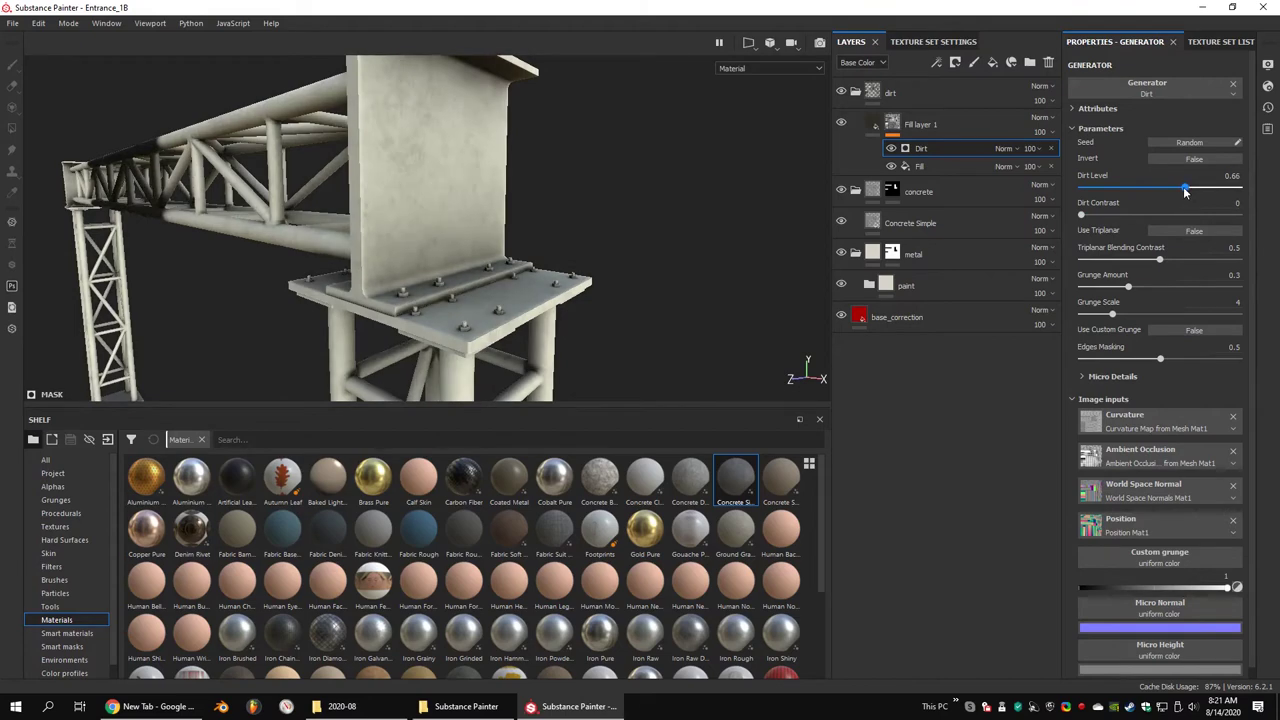
pyautogui.moveTo(1024, 152); pyautogui.dragTo(1040, 175)
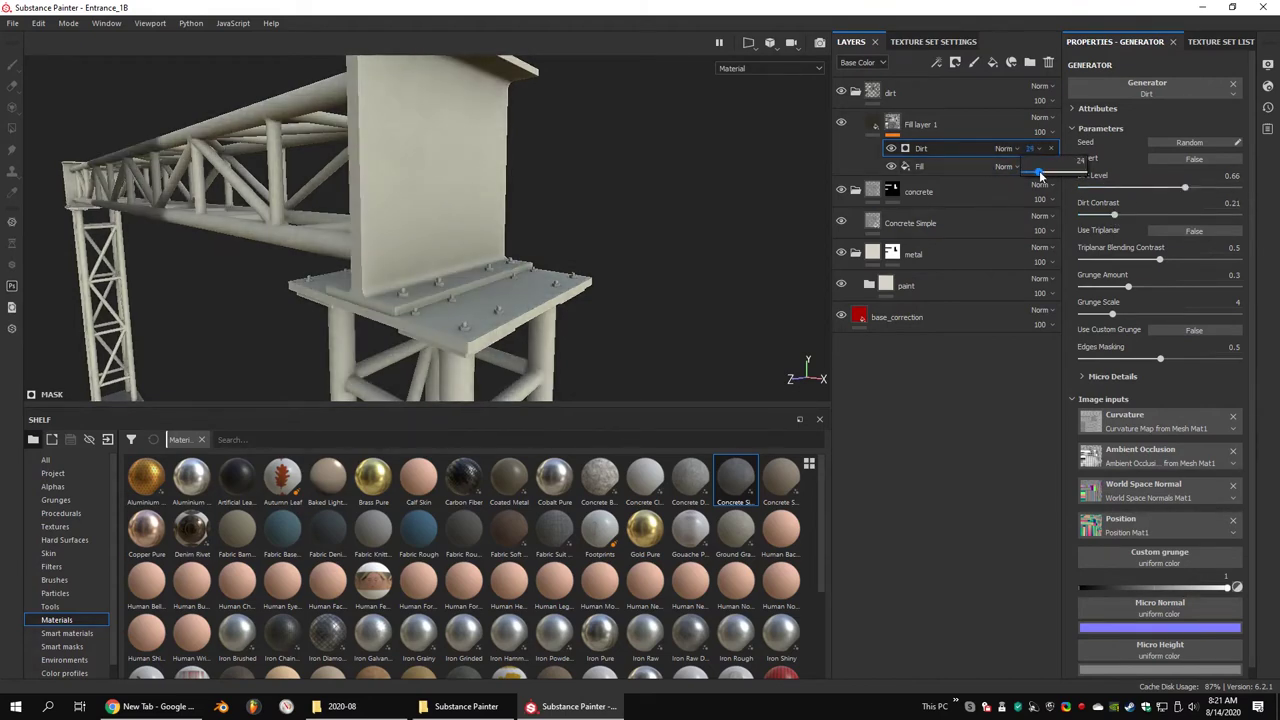
pyautogui.keyDown('alt'); pyautogui.moveTo(600, 200); pyautogui.dragTo(551, 235); pyautogui.keyUp('alt')
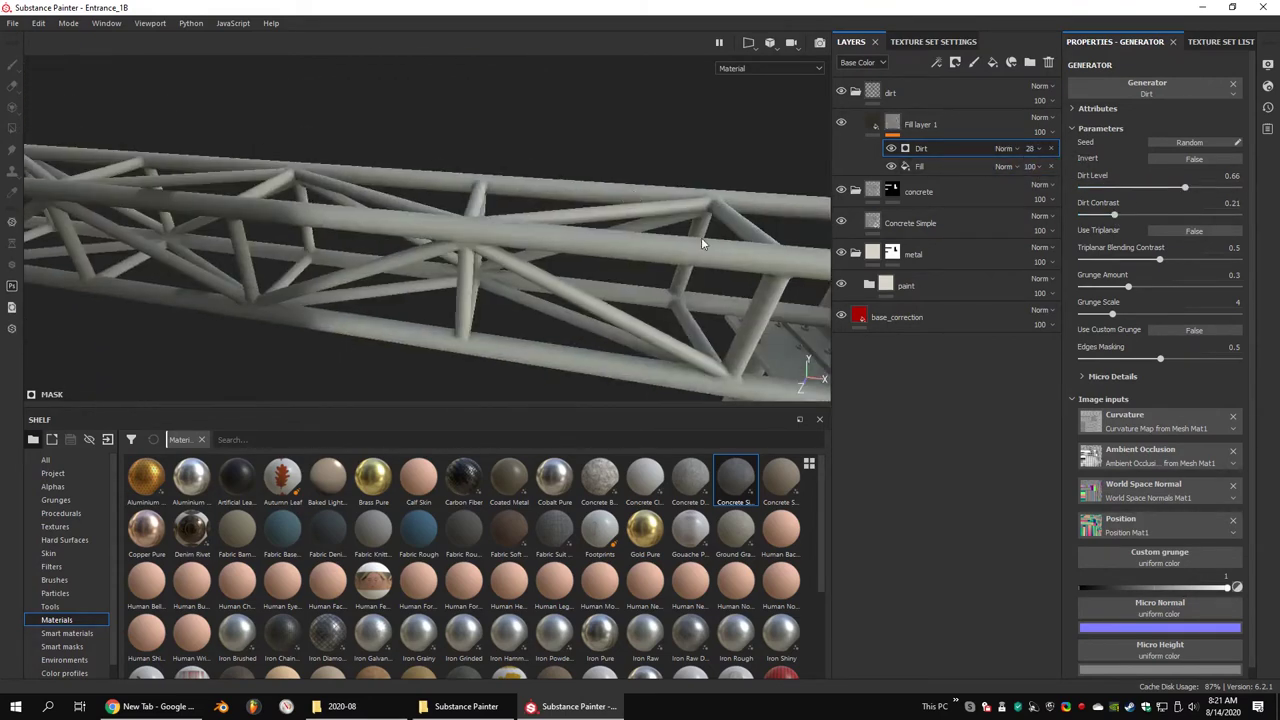
pyautogui.moveTo(1110, 279); pyautogui.dragTo(1107, 285)
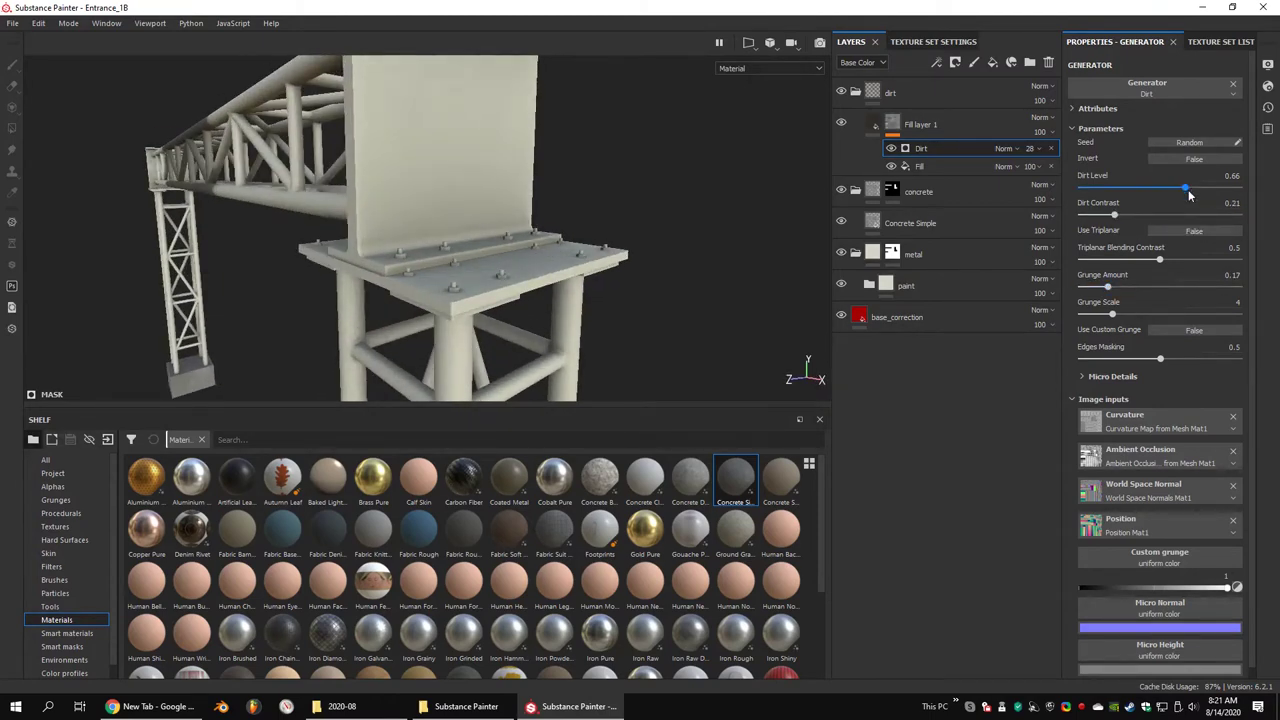
pyautogui.moveTo(1036, 170); pyautogui.dragTo(1057, 177)
pyautogui.moveTo(640, 230)
pyautogui.keyDown('alt'); pyautogui.mouseDown()
pyautogui.moveTo(600, 243)
pyautogui.moveTo(400, 240)
pyautogui.mouseUp(); pyautogui.keyUp('alt')
pyautogui.click(920, 124)
# Move the Dirt effect below the mask's Fill effect and set that fill to Screen with tri-planar projection
pyautogui.click(875, 124)
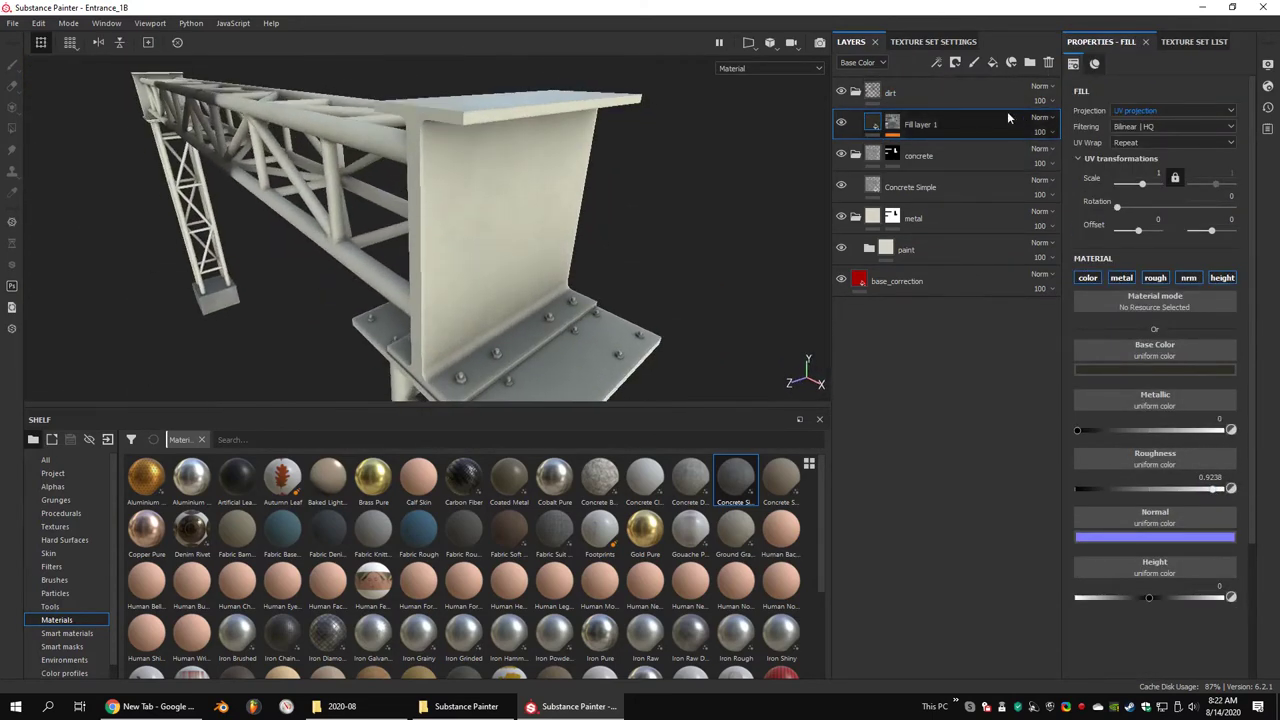
pyautogui.click(918, 166)
pyautogui.moveTo(920, 148); pyautogui.dragTo(922, 168)
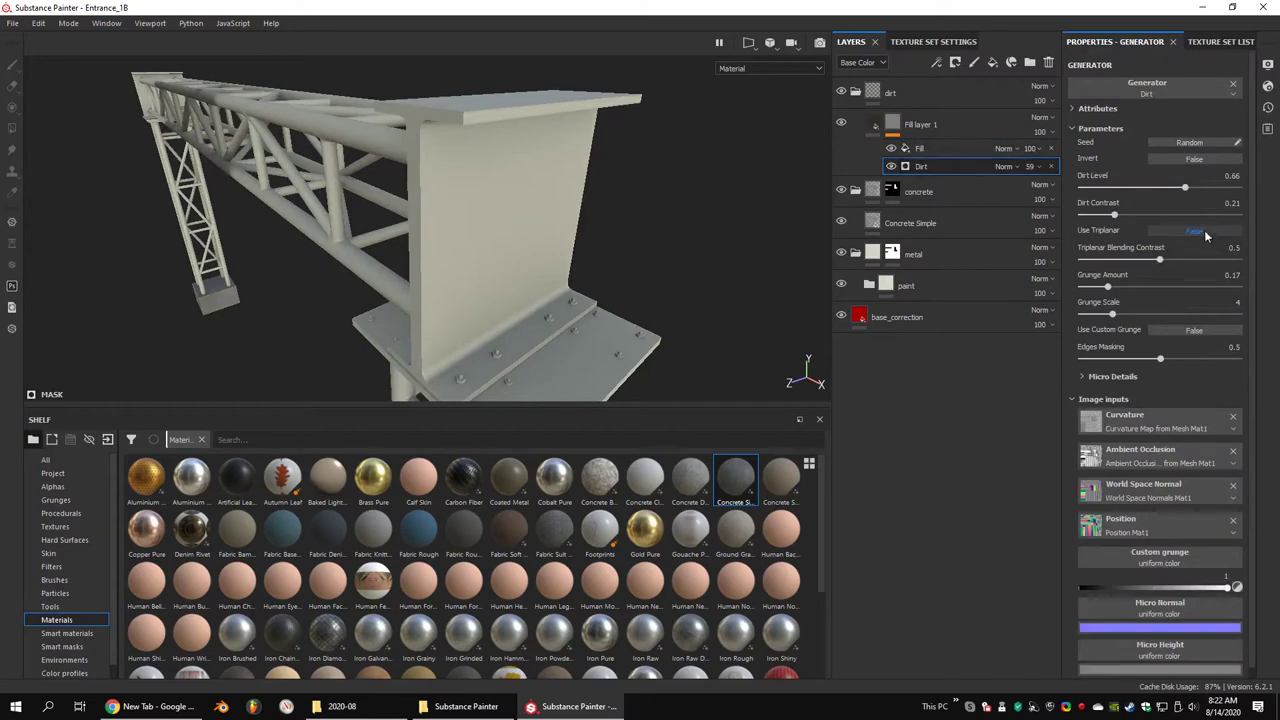
pyautogui.click(1003, 148)
pyautogui.click(1007, 354)
pyautogui.click(1178, 110)
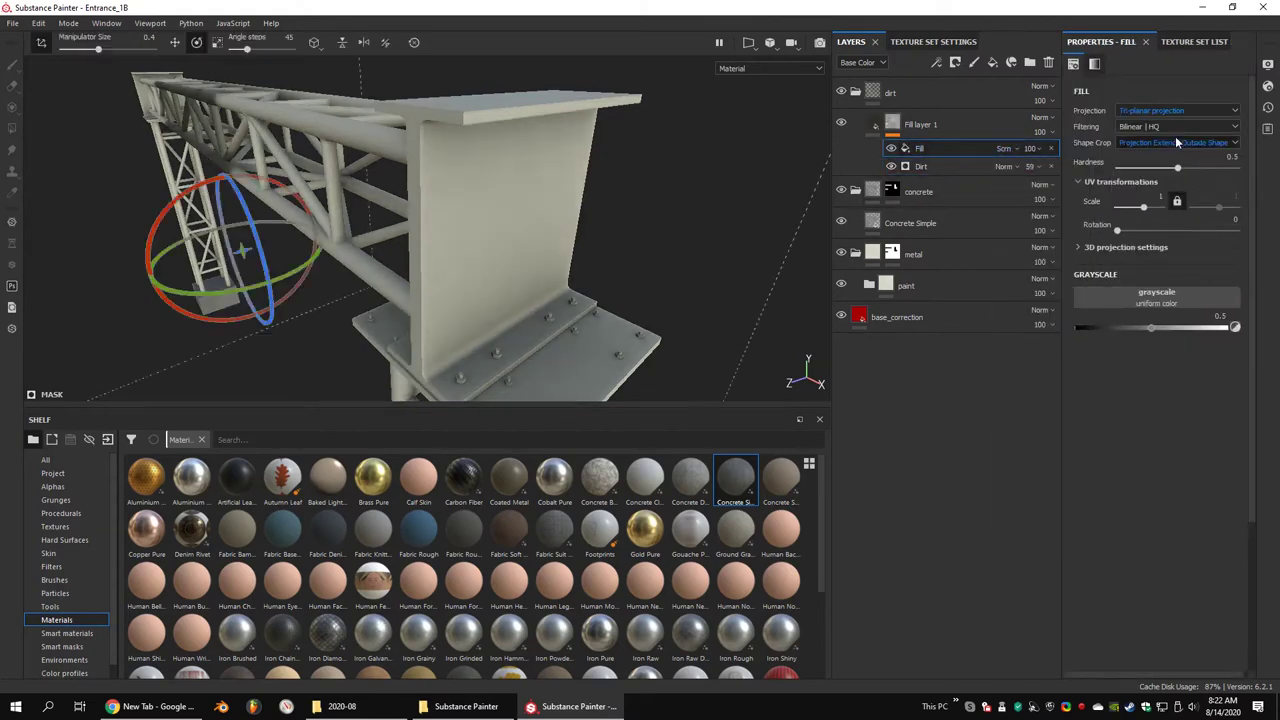
pyautogui.click(56, 500)
pyautogui.press('w')
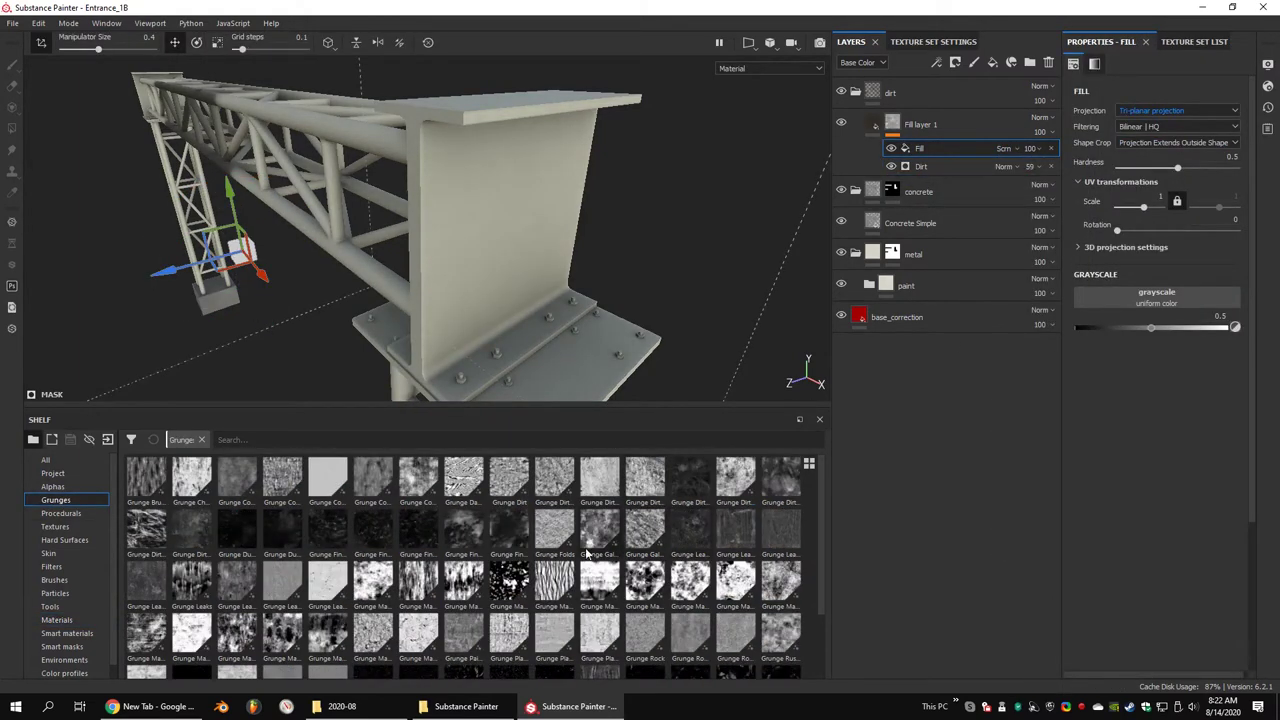
# Load Grunge Dirt Thin into the fill and adjust its tri-planar projection over the truss
pyautogui.moveTo(210, 530); pyautogui.dragTo(1156, 300)
pyautogui.keyDown('alt'); pyautogui.moveTo(400, 250); pyautogui.dragTo(290, 280); pyautogui.keyUp('alt')
pyautogui.press('e')
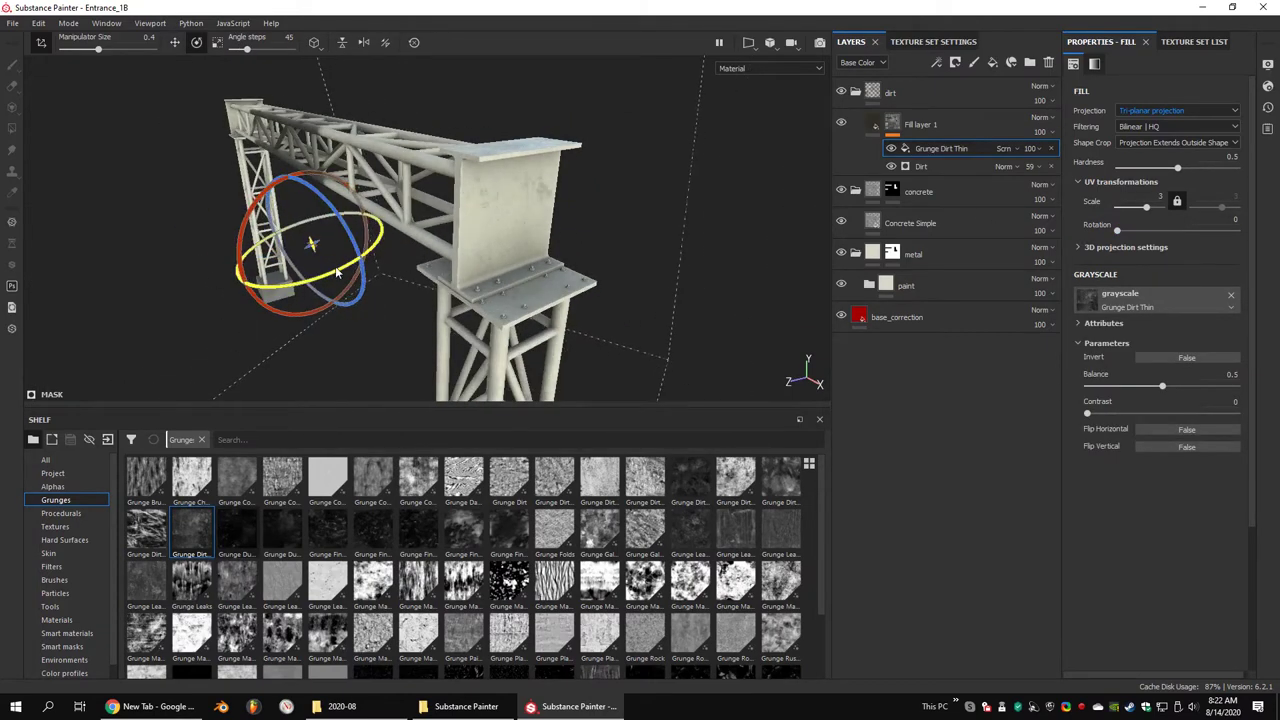
pyautogui.keyDown('alt'); pyautogui.moveTo(338, 272); pyautogui.dragTo(518, 192, button='right'); pyautogui.keyUp('alt')
pyautogui.keyDown('alt'); pyautogui.moveTo(518, 192); pyautogui.dragTo(527, 217); pyautogui.keyUp('alt')
pyautogui.keyDown('alt'); pyautogui.moveTo(527, 217); pyautogui.dragTo(836, 254, button='right'); pyautogui.keyUp('alt')
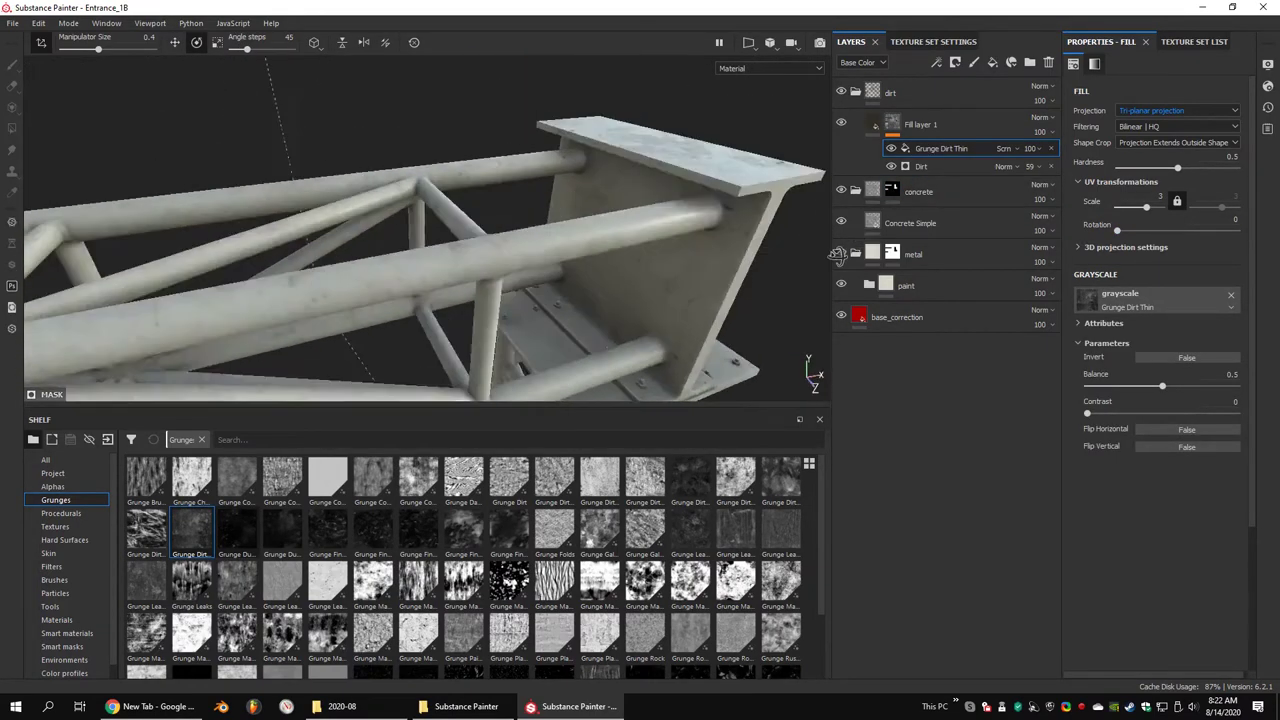
pyautogui.keyDown('alt'); pyautogui.moveTo(836, 254); pyautogui.dragTo(700, 300); pyautogui.keyUp('alt')
# Add a second fill with Grunge Dust Small, using tri-planar projection and Screen blending
pyautogui.click(992, 62)
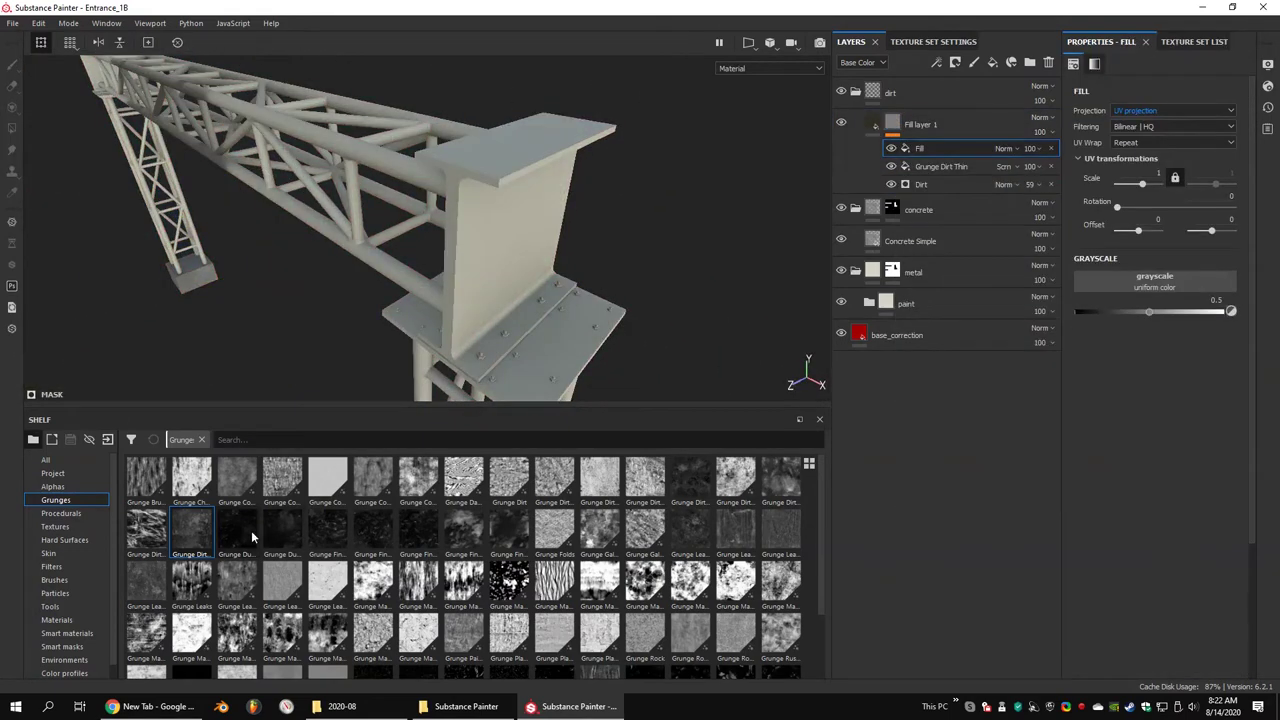
pyautogui.moveTo(252, 538); pyautogui.dragTo(1124, 286)
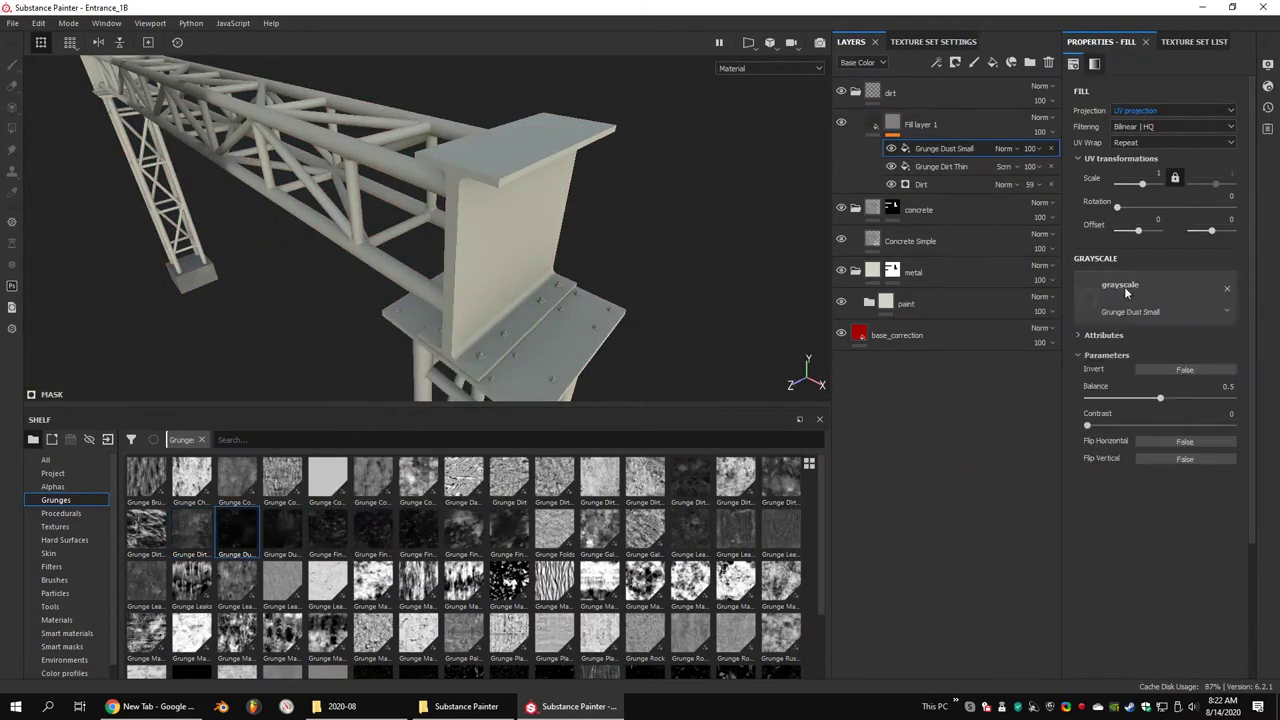
pyautogui.click(1172, 110)
pyautogui.click(1150, 127)
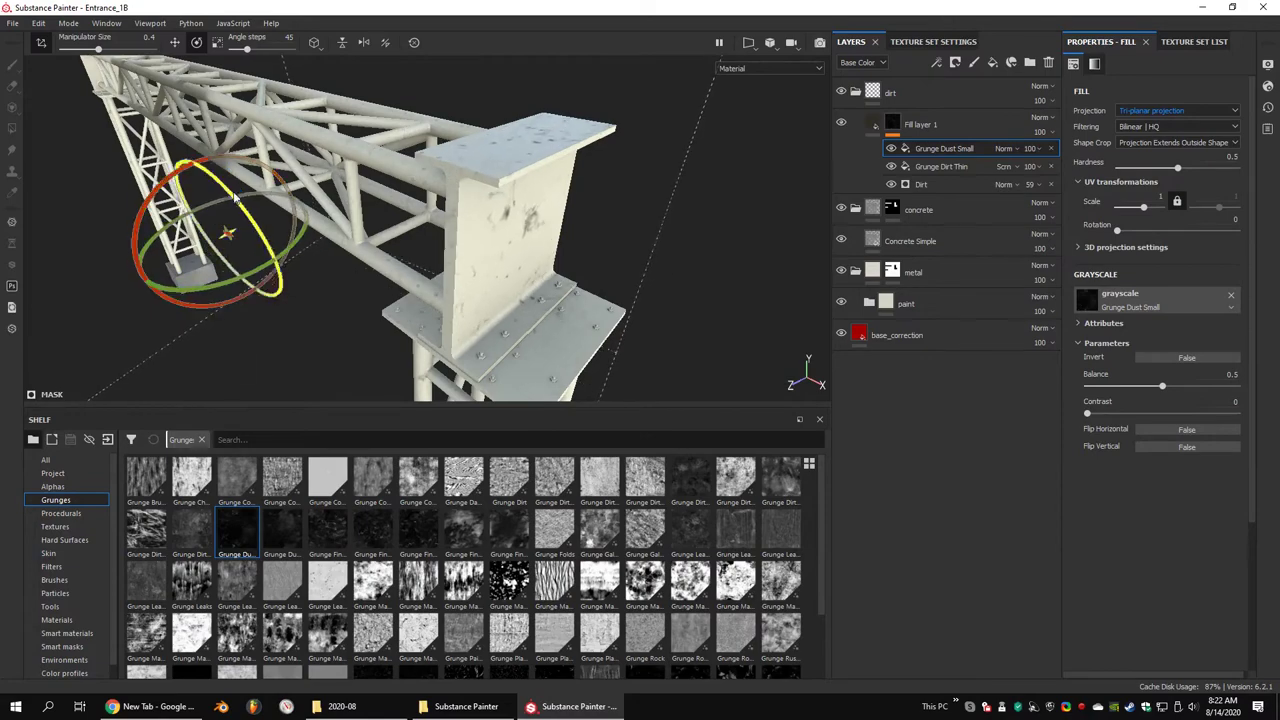
pyautogui.moveTo(234, 197)
pyautogui.keyDown('alt'); pyautogui.mouseDown()
pyautogui.moveTo(617, 263)
pyautogui.moveTo(500, 270)
pyautogui.mouseUp(); pyautogui.keyUp('alt')
pyautogui.click(1003, 148)
pyautogui.click(993, 366)
pyautogui.scroll(-5, 617, 263)
pyautogui.scroll(5, 500, 270)
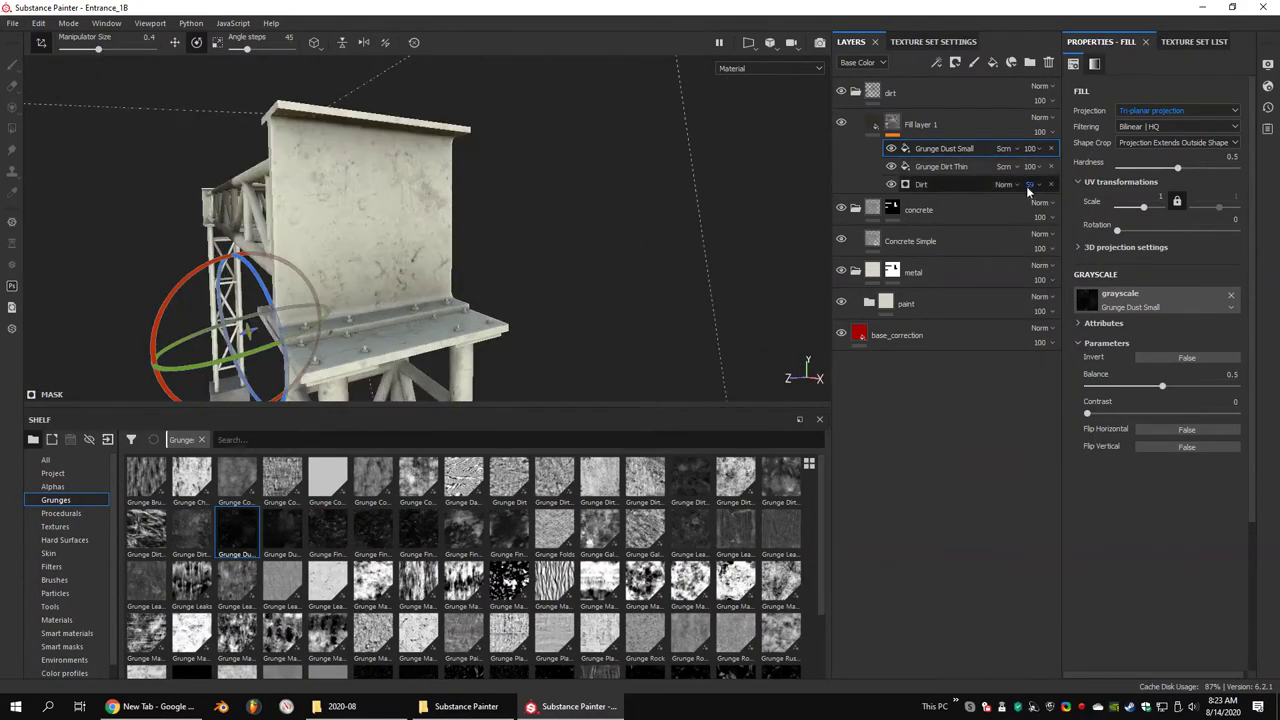
# Lower the Dirt generator to 43 and Grunge Dust Small to 52 opacity, then save the project
pyautogui.moveTo(1052, 193); pyautogui.dragTo(1044, 197)
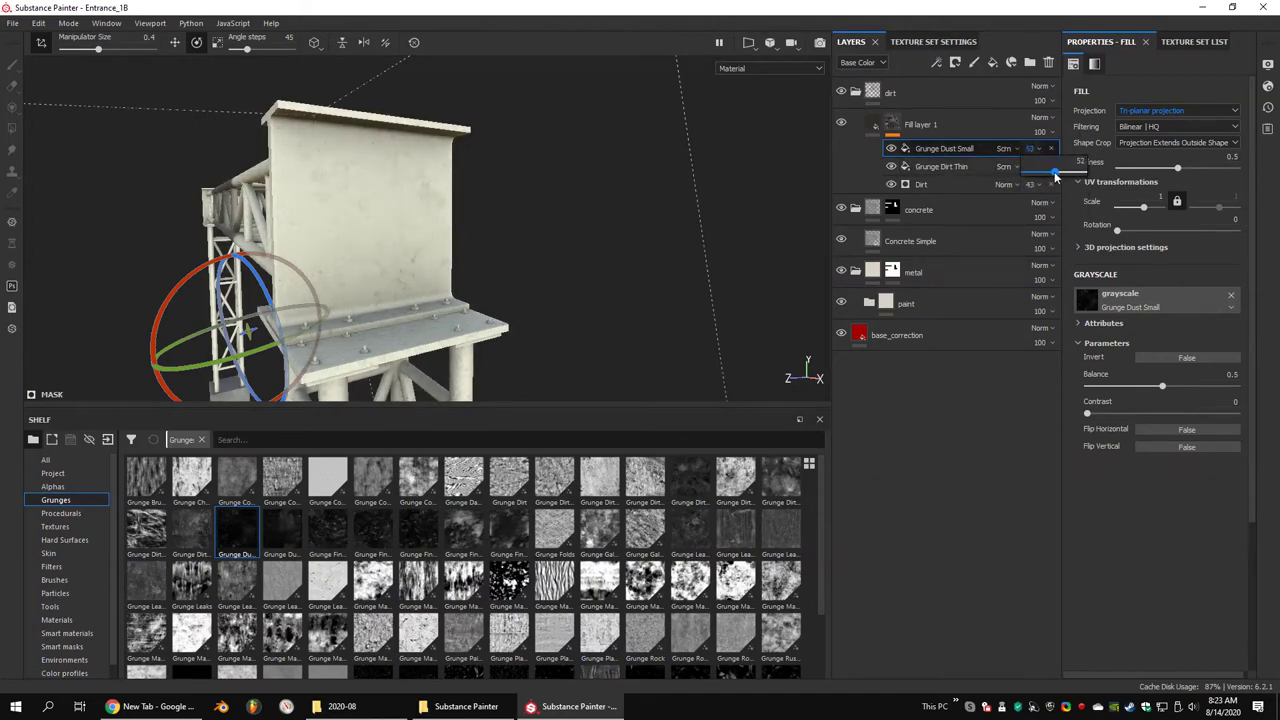
pyautogui.keyDown('alt'); pyautogui.moveTo(650, 222); pyautogui.dragTo(535, 205); pyautogui.keyUp('alt')
pyautogui.scroll(3, 810, 294)
pyautogui.scroll(-3, 422, 212)
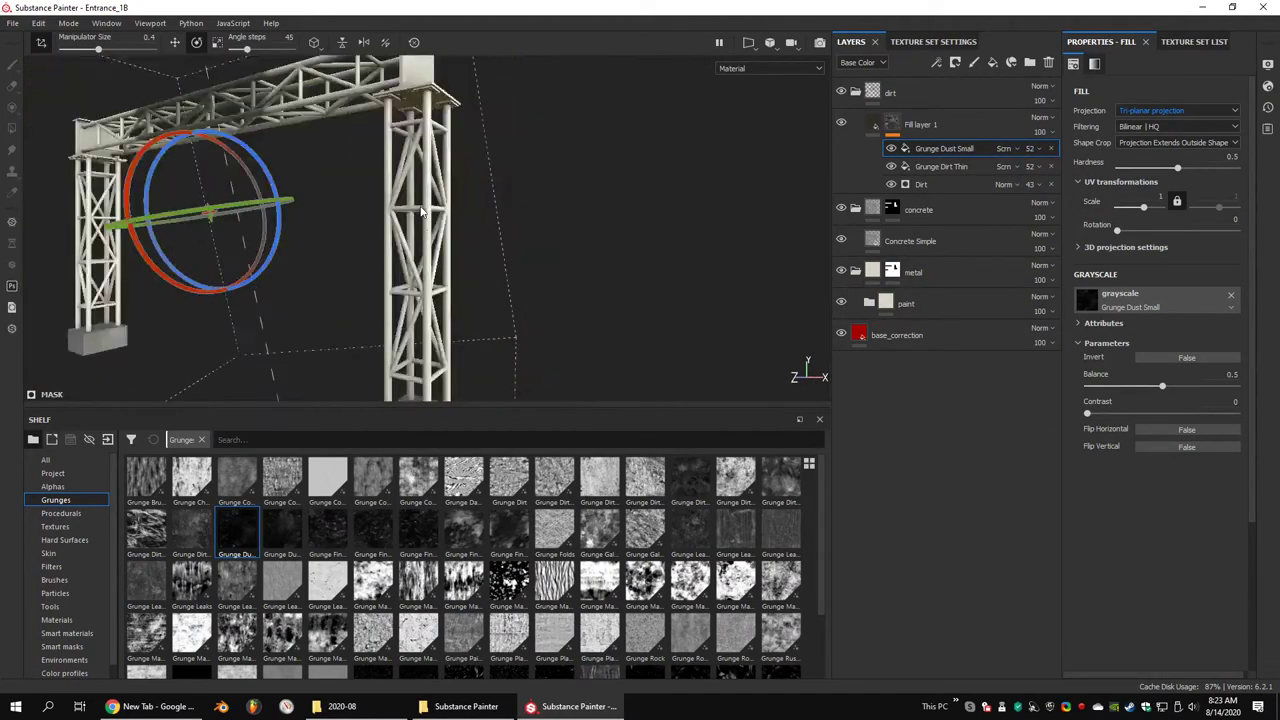
pyautogui.scroll(-3, 422, 212)
pyautogui.press('w')
pyautogui.hotkey('ctrl', 's')
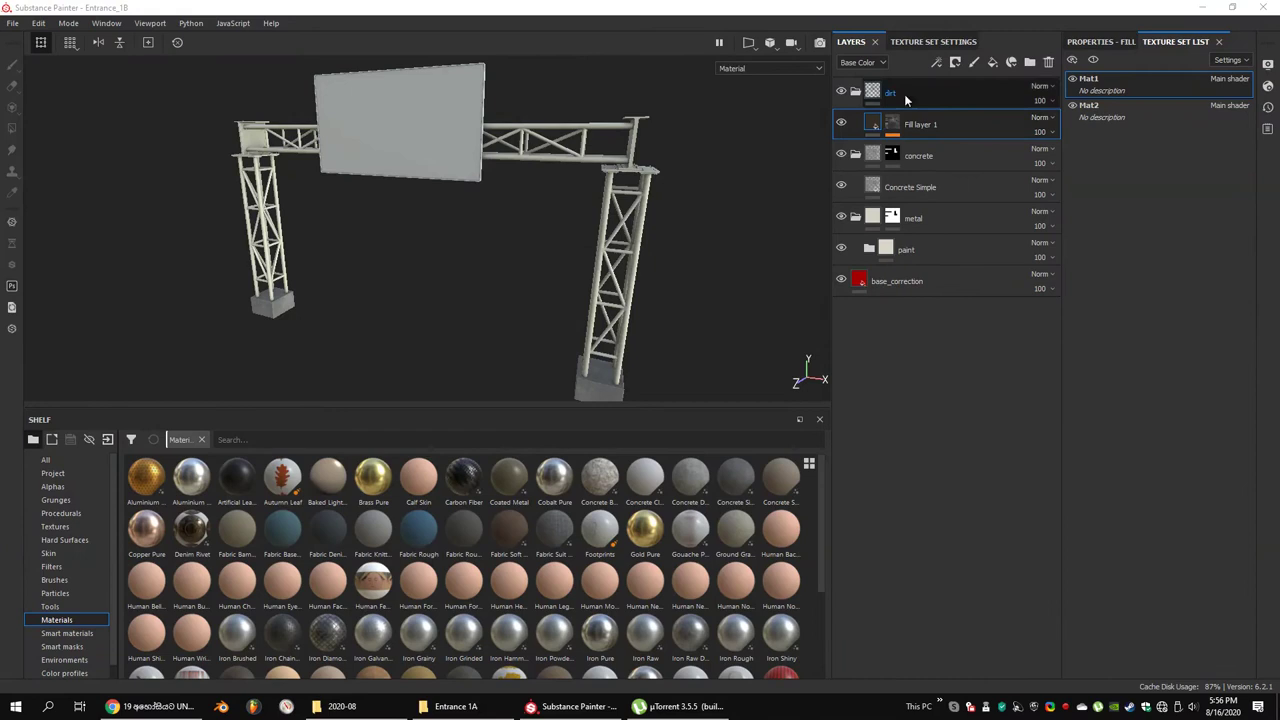
# Select every layer in the gantry's layer stack
pyautogui.click(904, 94)
pyautogui.keyDown('shift'); pyautogui.click(960, 280); pyautogui.keyUp('shift')
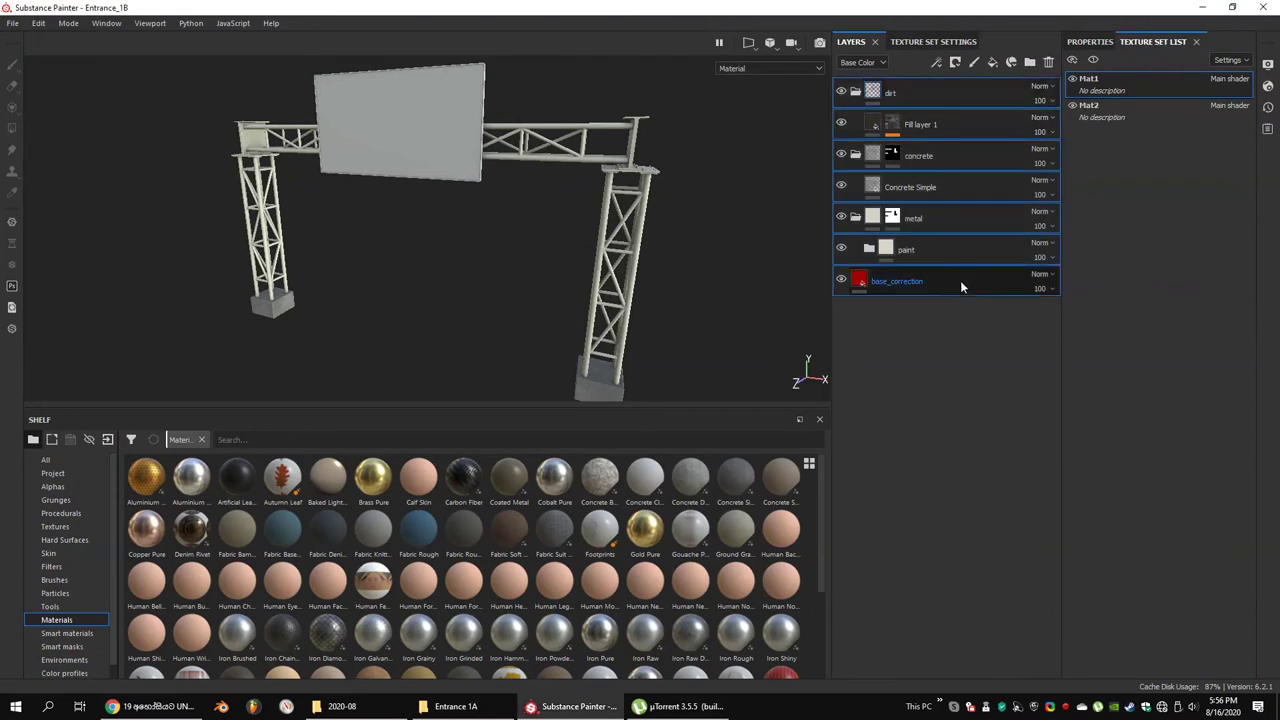
pyautogui.rightClick(960, 280)
pyautogui.press('Escape')
# Hide Mat1, switch to the Mat2 panel, and bring in the copied layers without the concrete folder
pyautogui.click(1073, 79)
pyautogui.click(1092, 108)
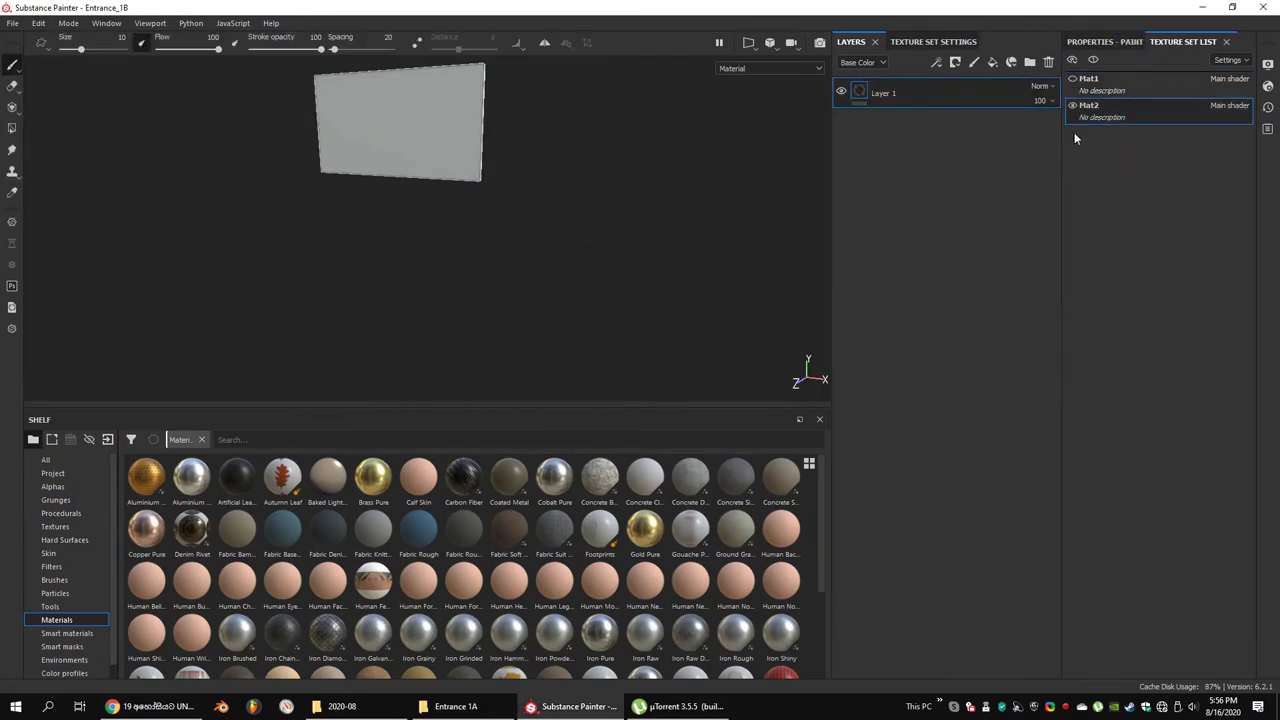
pyautogui.press('Delete')
pyautogui.rightClick(914, 126)
pyautogui.click(961, 163)
pyautogui.keyDown('alt'); pyautogui.moveTo(622, 296); pyautogui.dragTo(400, 212); pyautogui.keyUp('alt')
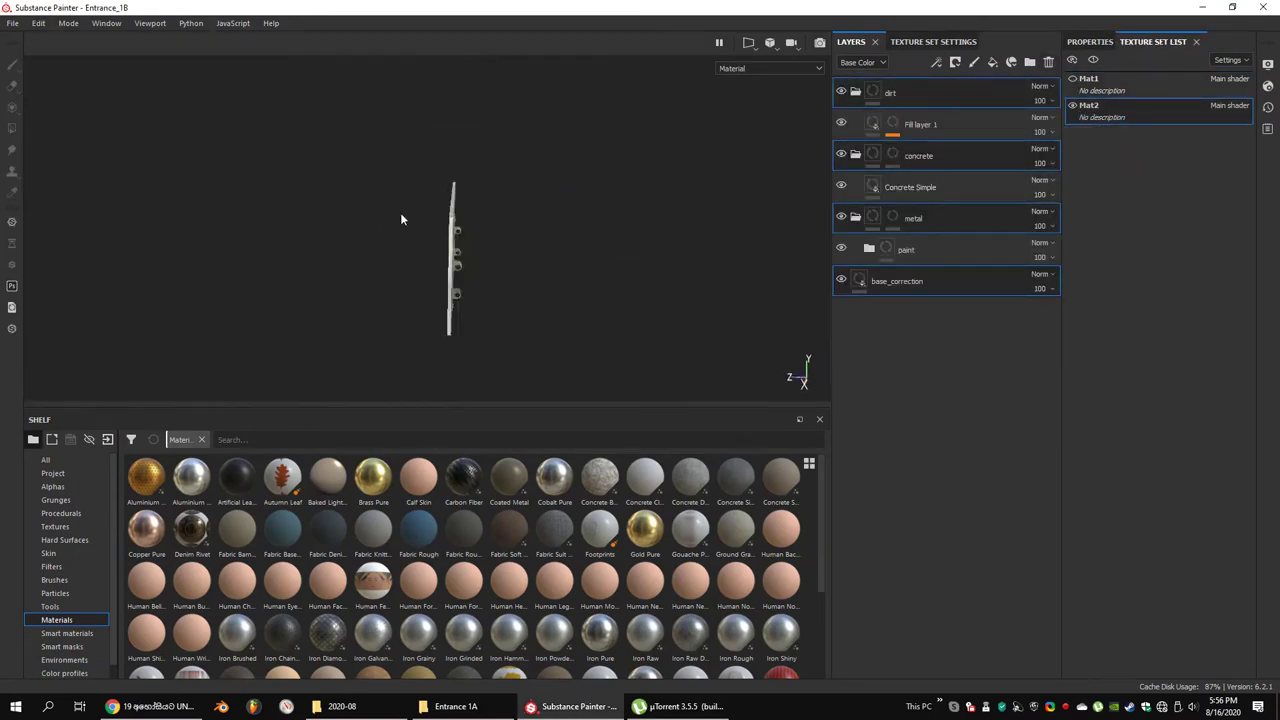
# Add a white mask to the metal folder on the panel
pyautogui.click(872, 219)
pyautogui.rightClick(872, 219)
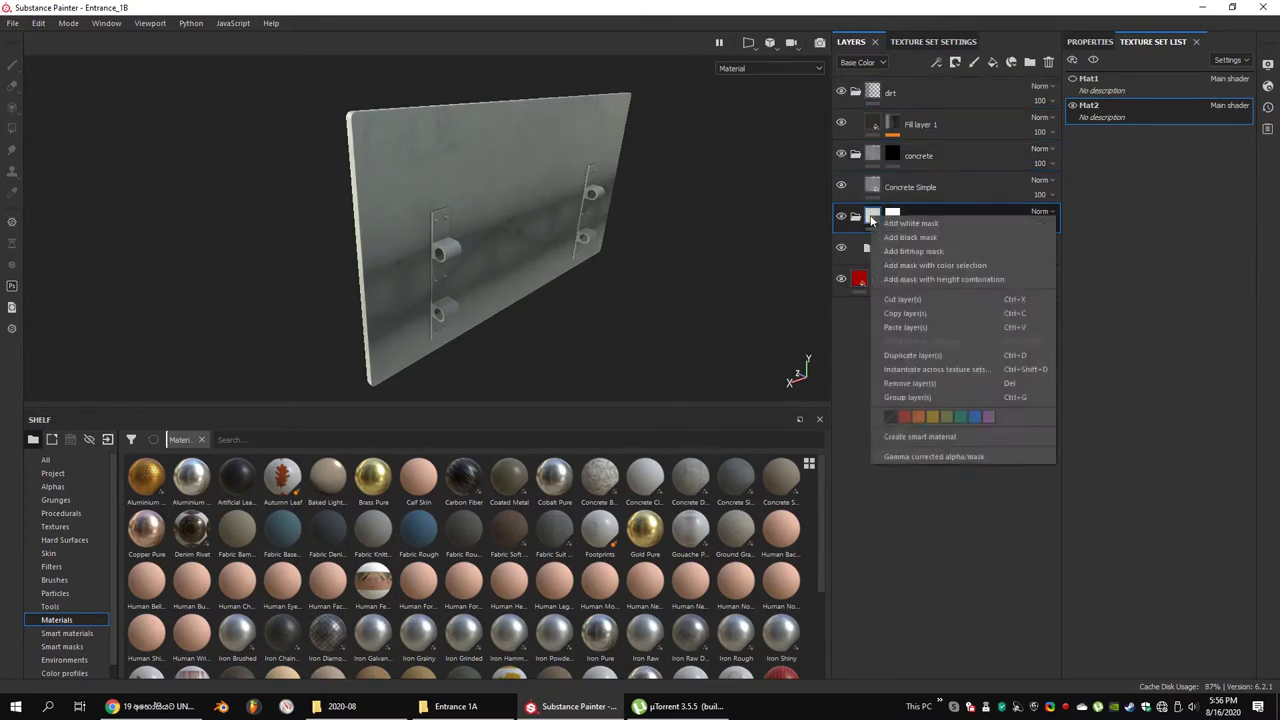
pyautogui.click(910, 223)
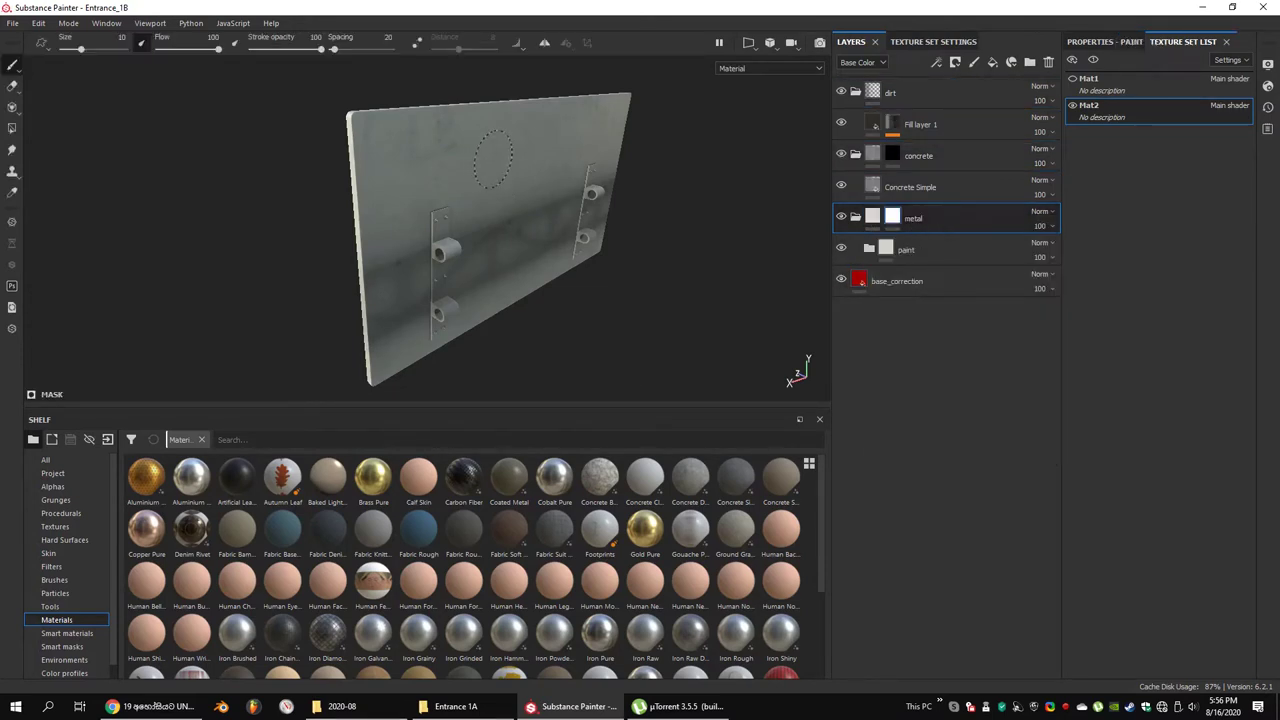
pyautogui.keyDown('alt'); pyautogui.moveTo(500, 250); pyautogui.dragTo(107, 108); pyautogui.keyUp('alt')
pyautogui.click(1070, 44)
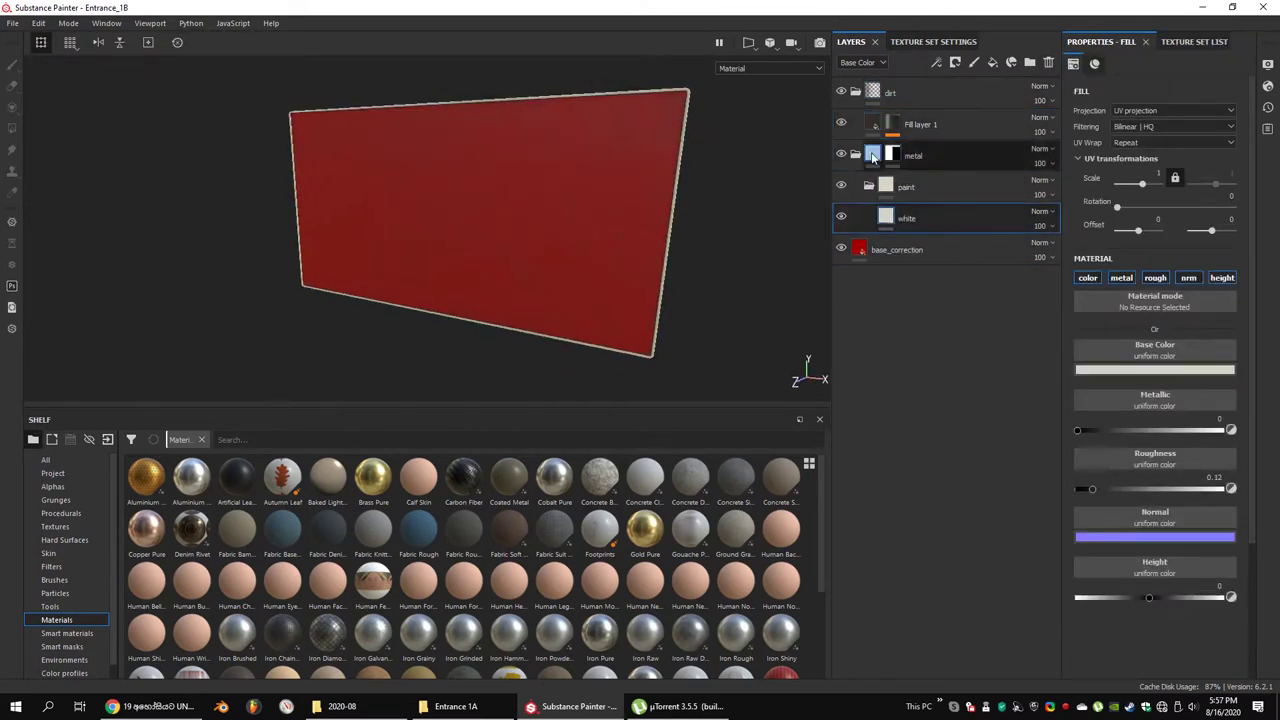
# Remove the mask from the panel's metal folder
pyautogui.click(950, 155)
pyautogui.keyDown('alt'); pyautogui.moveTo(520, 206); pyautogui.dragTo(680, 178); pyautogui.keyUp('alt')
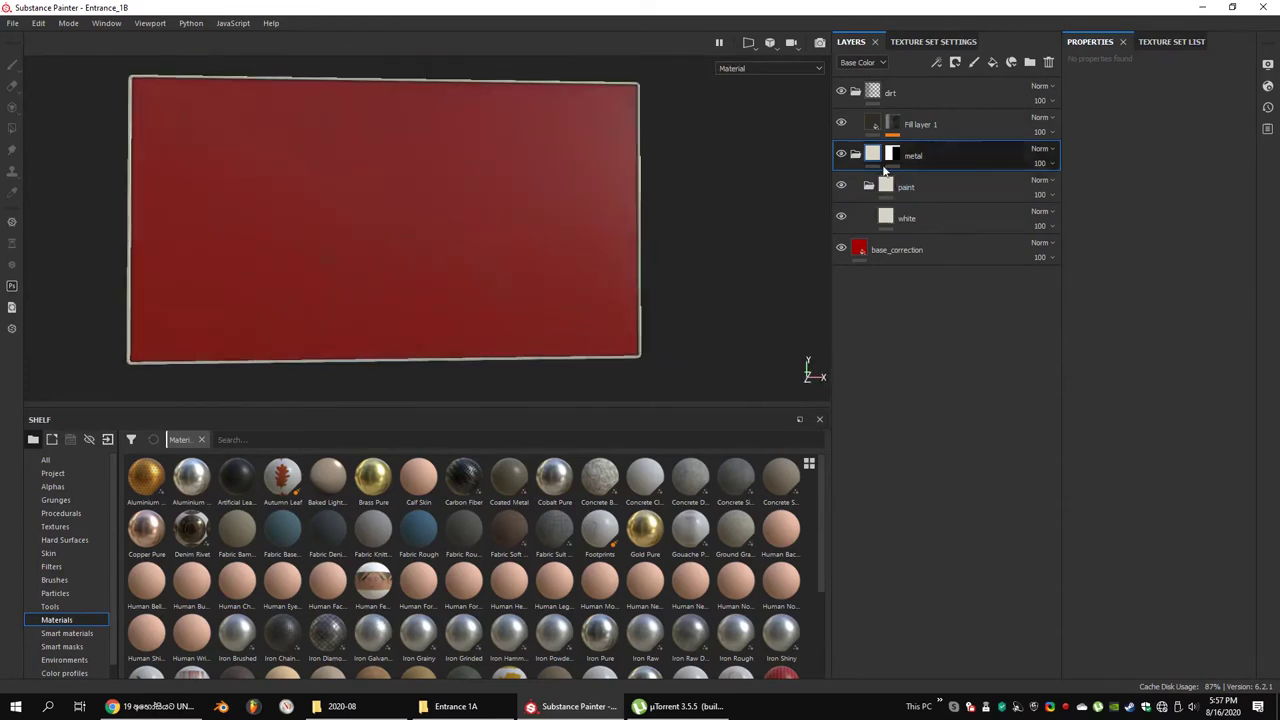
pyautogui.rightClick(892, 153)
pyautogui.click(939, 357)
pyautogui.keyDown('alt'); pyautogui.moveTo(677, 257); pyautogui.dragTo(780, 250); pyautogui.keyUp('alt')
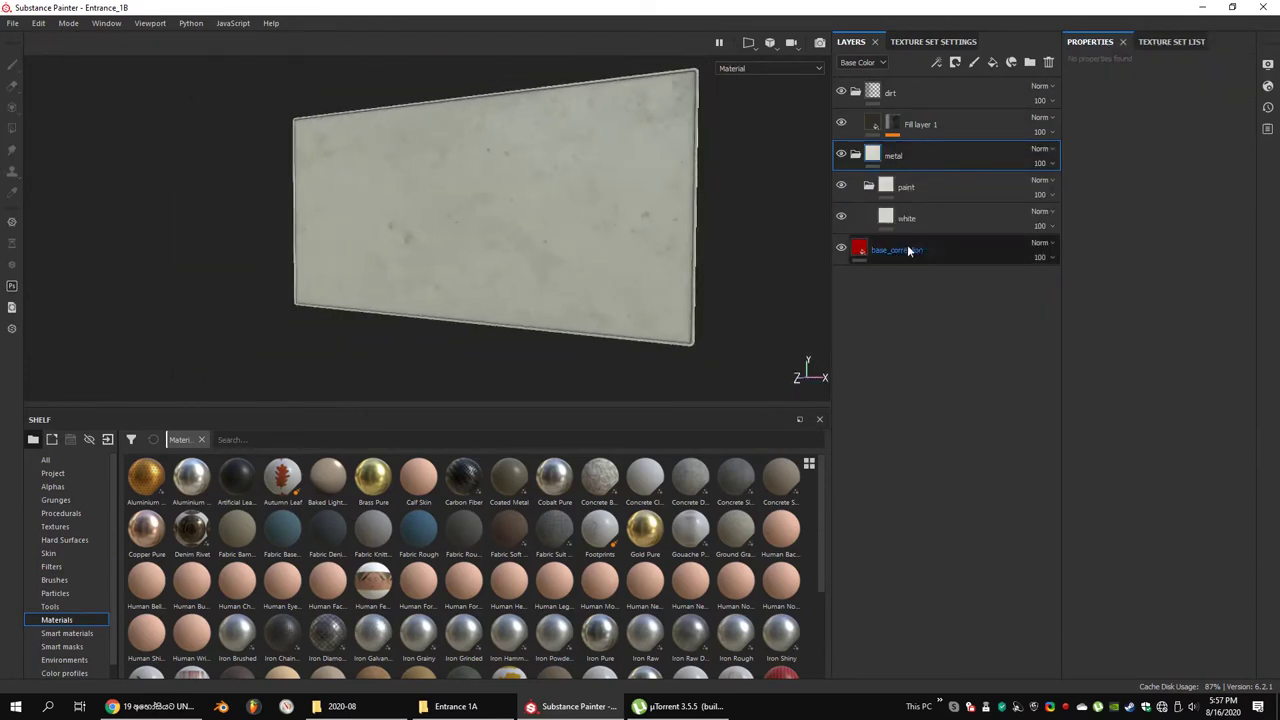
# Add Fill layer 2 above the white layer, mask the white layer, and drag edited.png into Painter
pyautogui.click(905, 218)
pyautogui.click(895, 252)
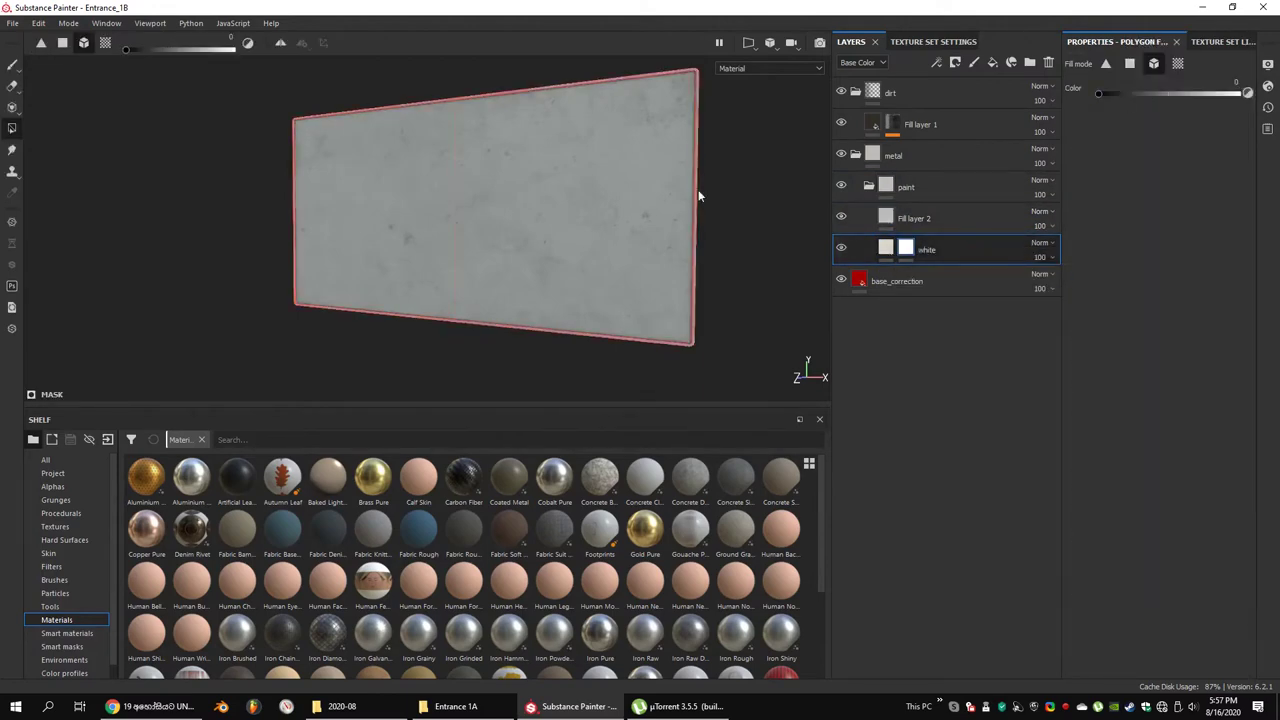
pyautogui.keyDown('alt'); pyautogui.moveTo(698, 196); pyautogui.dragTo(540, 220); pyautogui.keyUp('alt')
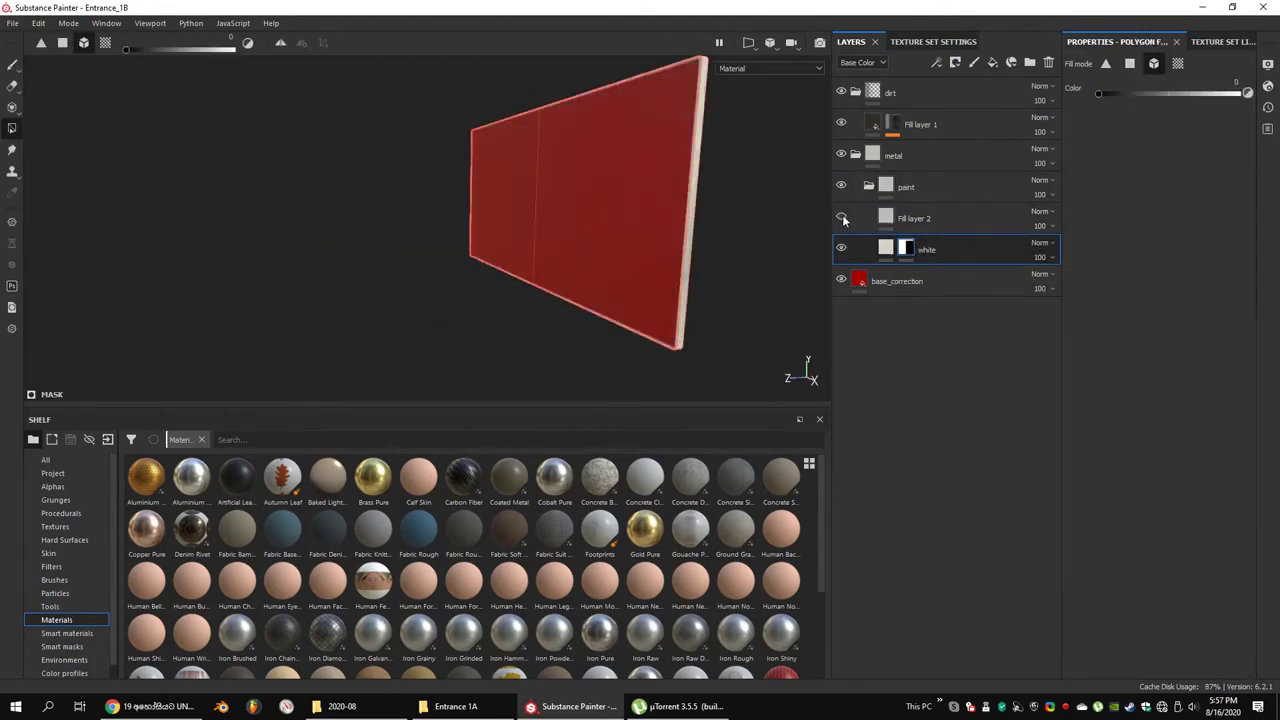
pyautogui.click(905, 218)
pyautogui.keyDown('alt'); pyautogui.moveTo(657, 200); pyautogui.dragTo(700, 200); pyautogui.keyUp('alt')
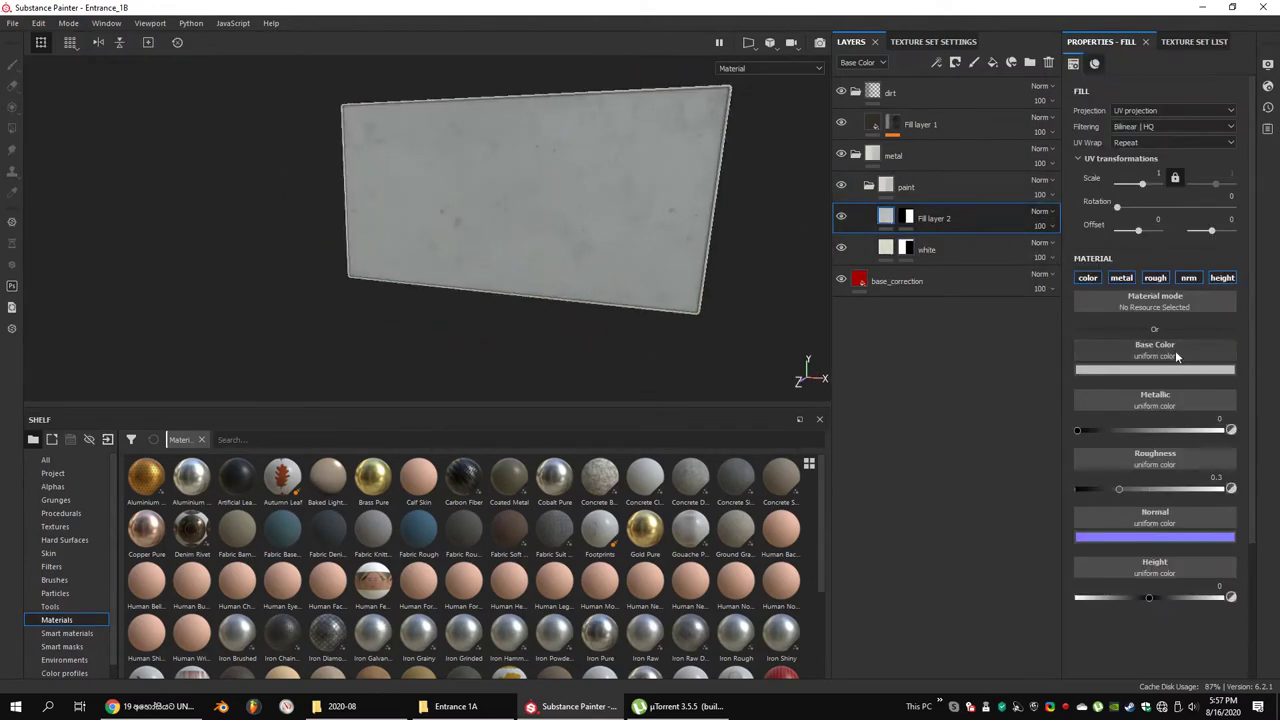
pyautogui.click(494, 695)
pyautogui.moveTo(309, 137)
pyautogui.mouseDown()
pyautogui.moveTo(586, 686)
pyautogui.moveTo(806, 215)
pyautogui.mouseUp()
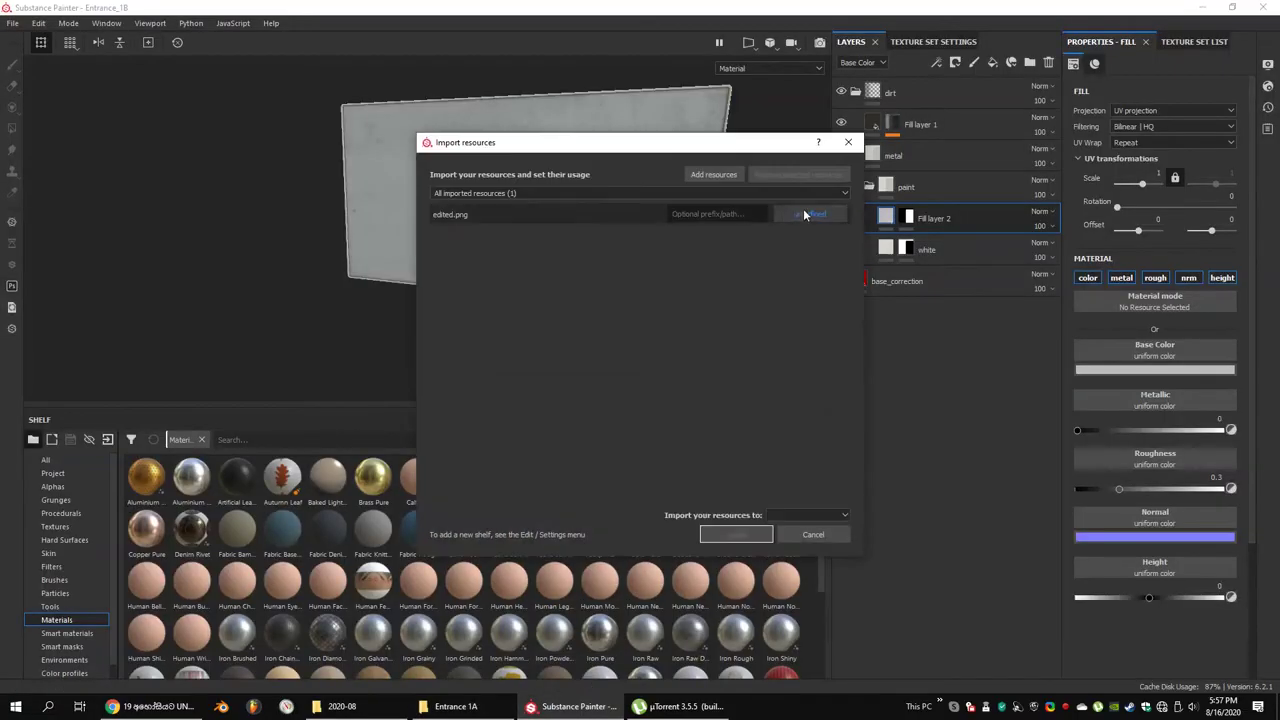
# Import edited.png as Fill layer 2's base colour, project it tri-planar, and scale it to cover the panel
pyautogui.click(748, 538)
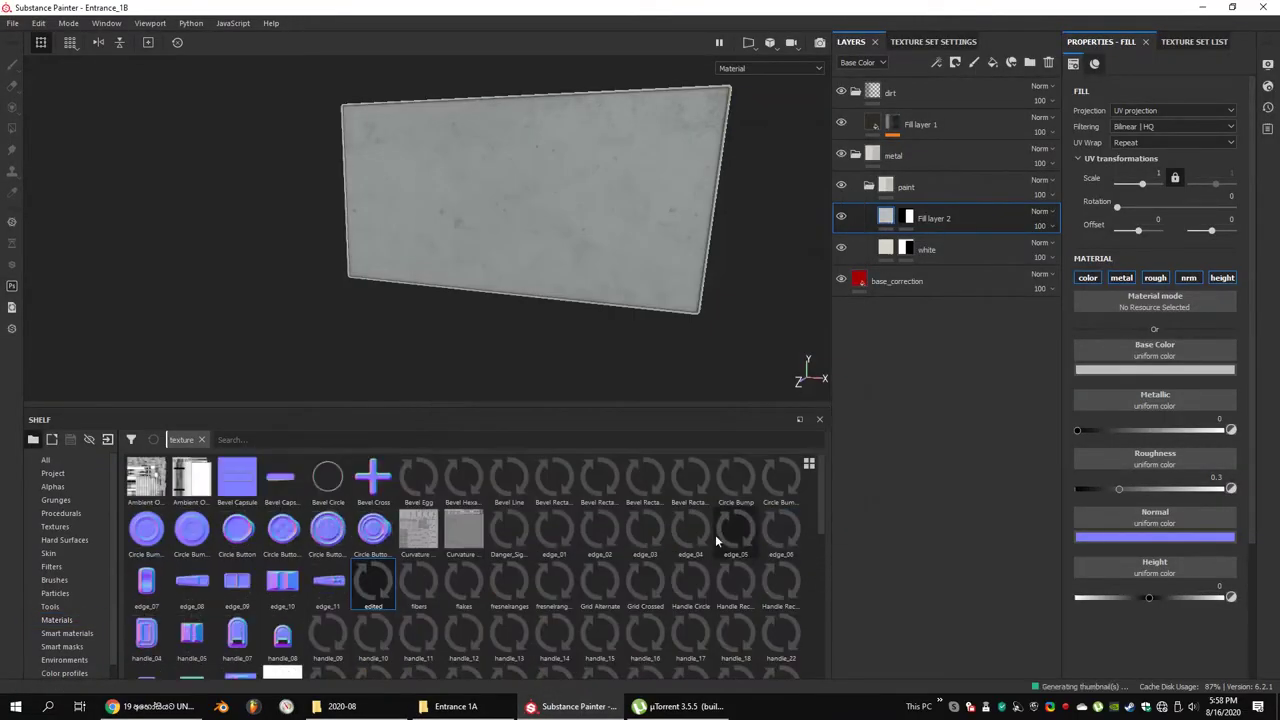
pyautogui.moveTo(1188, 357); pyautogui.dragTo(1188, 357)
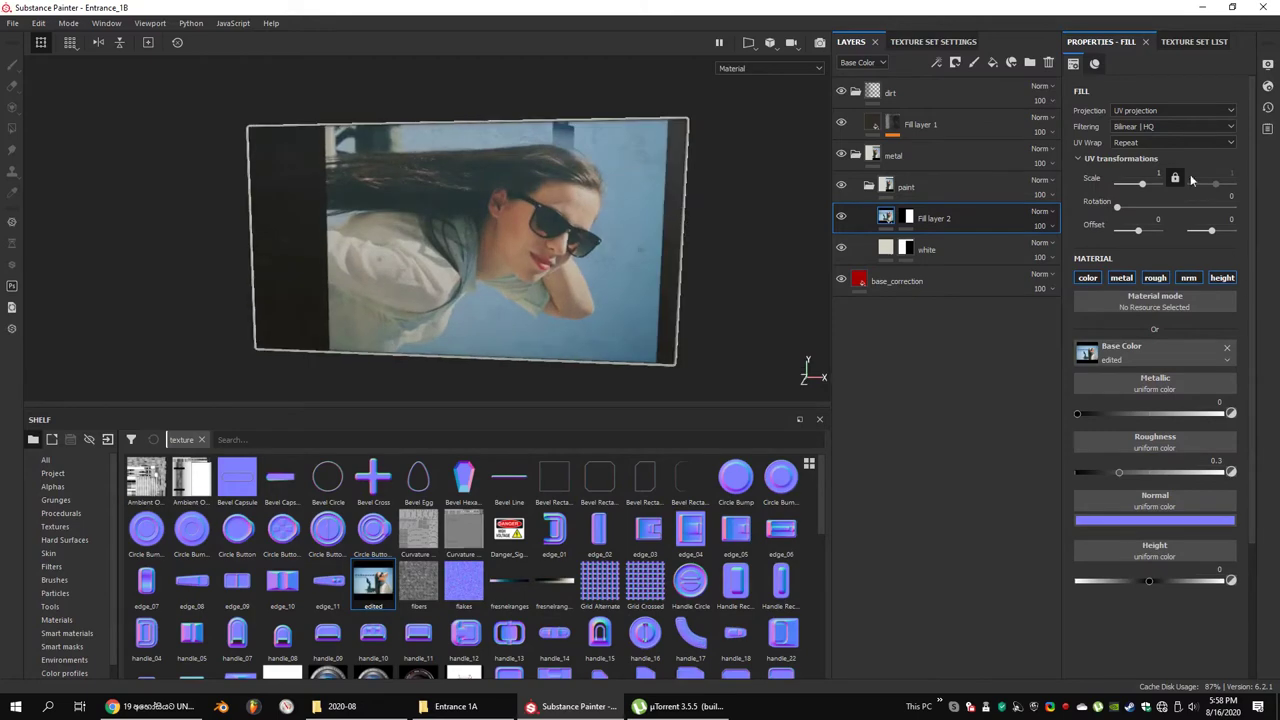
pyautogui.click(1173, 110)
pyautogui.click(1160, 127)
pyautogui.moveTo(548, 241); pyautogui.dragTo(471, 191)
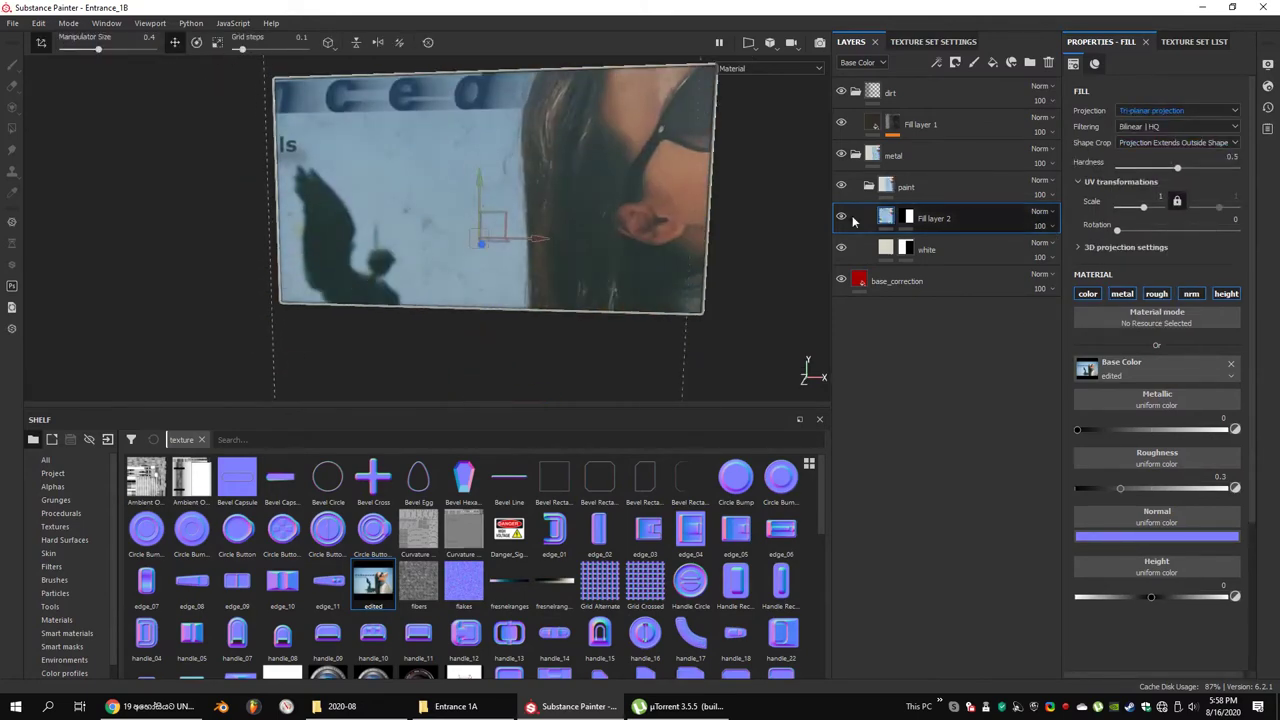
pyautogui.scroll(-3, 487, 258)
pyautogui.moveTo(465, 241); pyautogui.dragTo(291, 384)
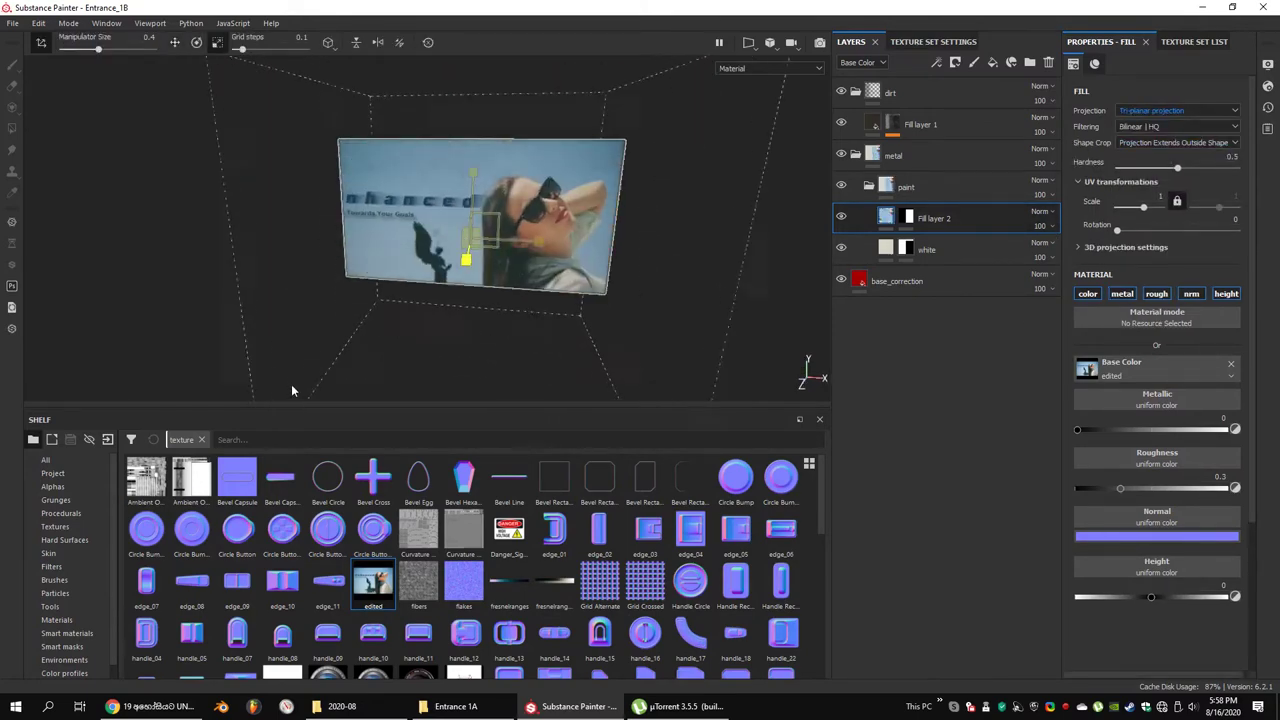
pyautogui.scroll(2, 278, 388)
pyautogui.moveTo(503, 170)
pyautogui.mouseDown()
pyautogui.moveTo(525, 63)
pyautogui.moveTo(503, 279)
pyautogui.mouseUp()
pyautogui.moveTo(482, 233)
pyautogui.mouseDown()
pyautogui.moveTo(395, 183)
pyautogui.moveTo(434, 185)
pyautogui.moveTo(536, 254)
pyautogui.moveTo(545, 294)
pyautogui.mouseUp()
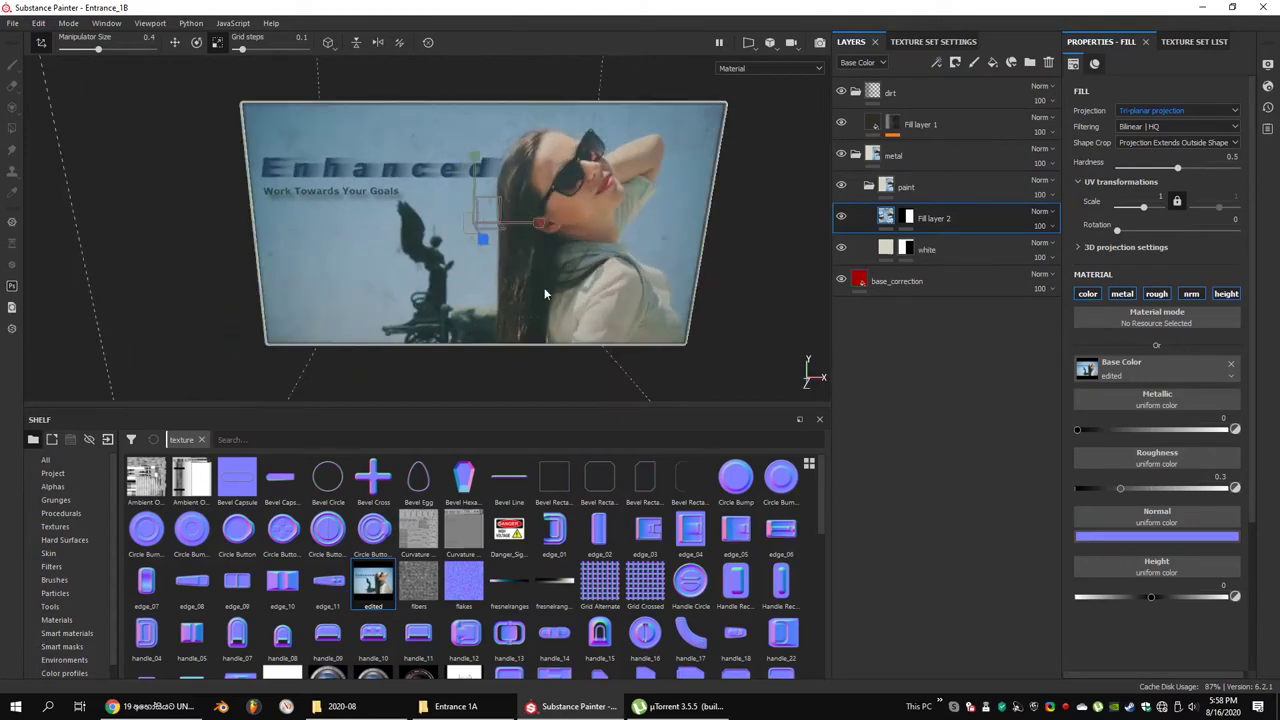
pyautogui.moveTo(600, 250)
pyautogui.keyDown('alt'); pyautogui.mouseDown()
pyautogui.moveTo(765, 245)
pyautogui.moveTo(616, 254)
pyautogui.moveTo(575, 344)
pyautogui.mouseUp(); pyautogui.keyUp('alt')
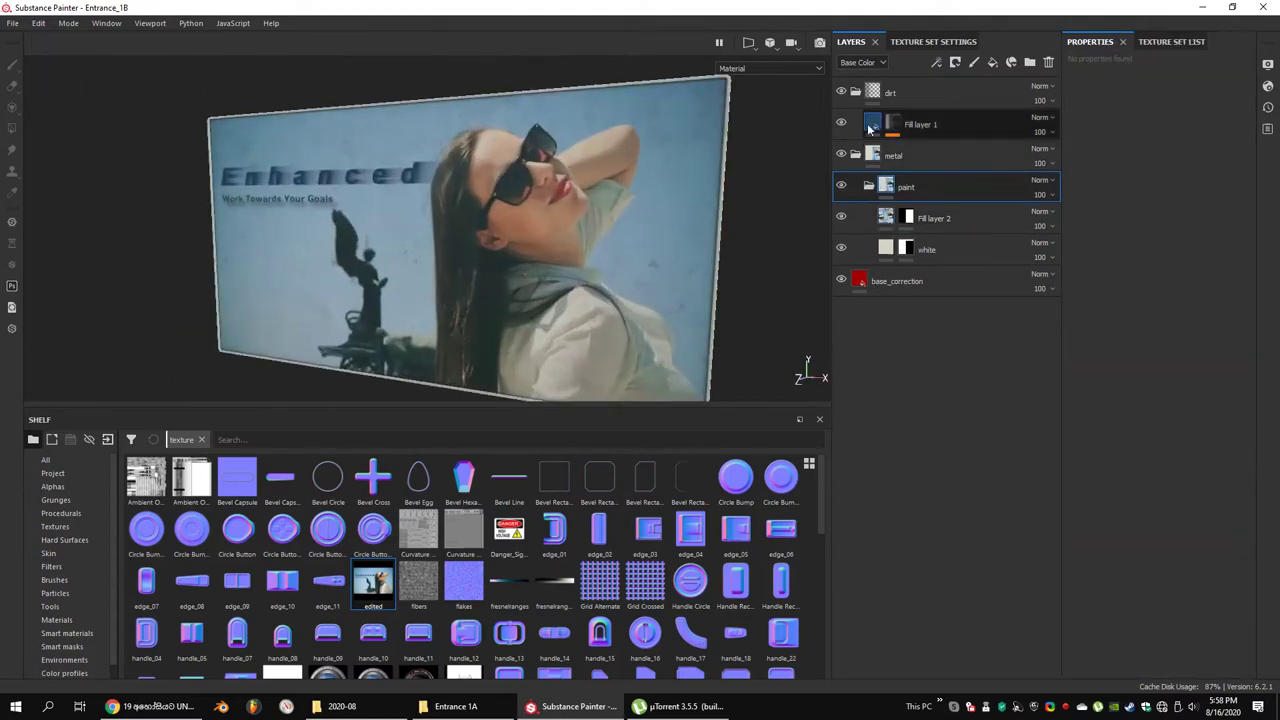
# Raise the panel's Grunge Dirt Thin mask effect from 31 to 44, then switch back to Mat1
pyautogui.click(893, 124)
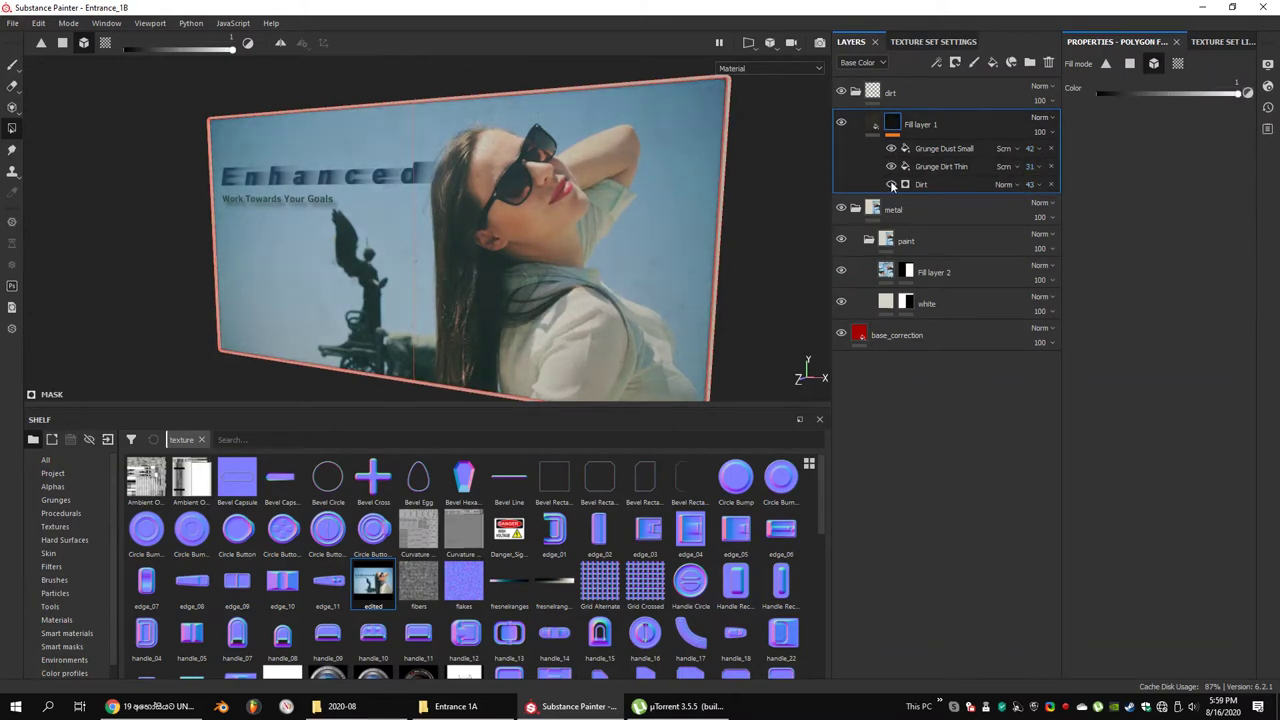
pyautogui.click(891, 94)
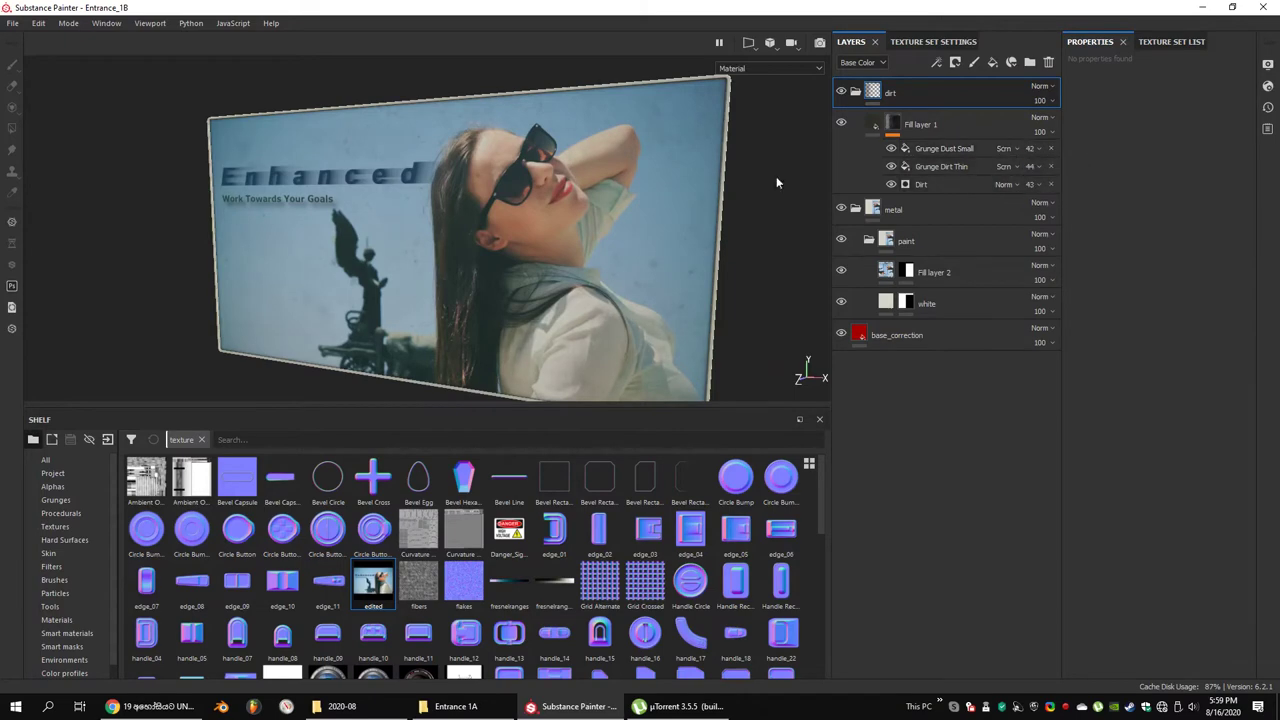
pyautogui.moveTo(594, 337)
pyautogui.keyDown('alt'); pyautogui.mouseDown()
pyautogui.moveTo(456, 268)
pyautogui.moveTo(590, 216)
pyautogui.moveTo(465, 257)
pyautogui.moveTo(543, 270)
pyautogui.moveTo(521, 178)
pyautogui.moveTo(617, 309)
pyautogui.moveTo(620, 297)
pyautogui.moveTo(507, 198)
pyautogui.mouseUp(); pyautogui.keyUp('alt')
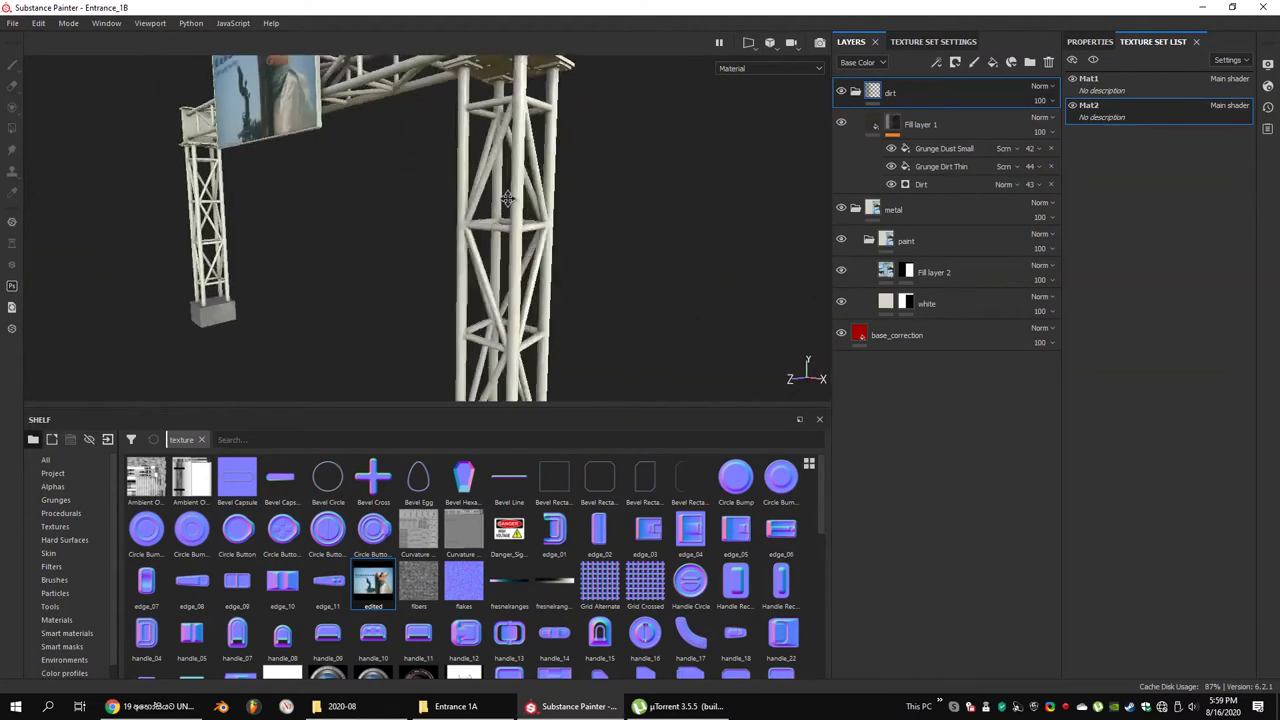
pyautogui.scroll(2, 525, 199)
pyautogui.keyDown('alt'); pyautogui.moveTo(610, 300); pyautogui.dragTo(593, 367); pyautogui.keyUp('alt')
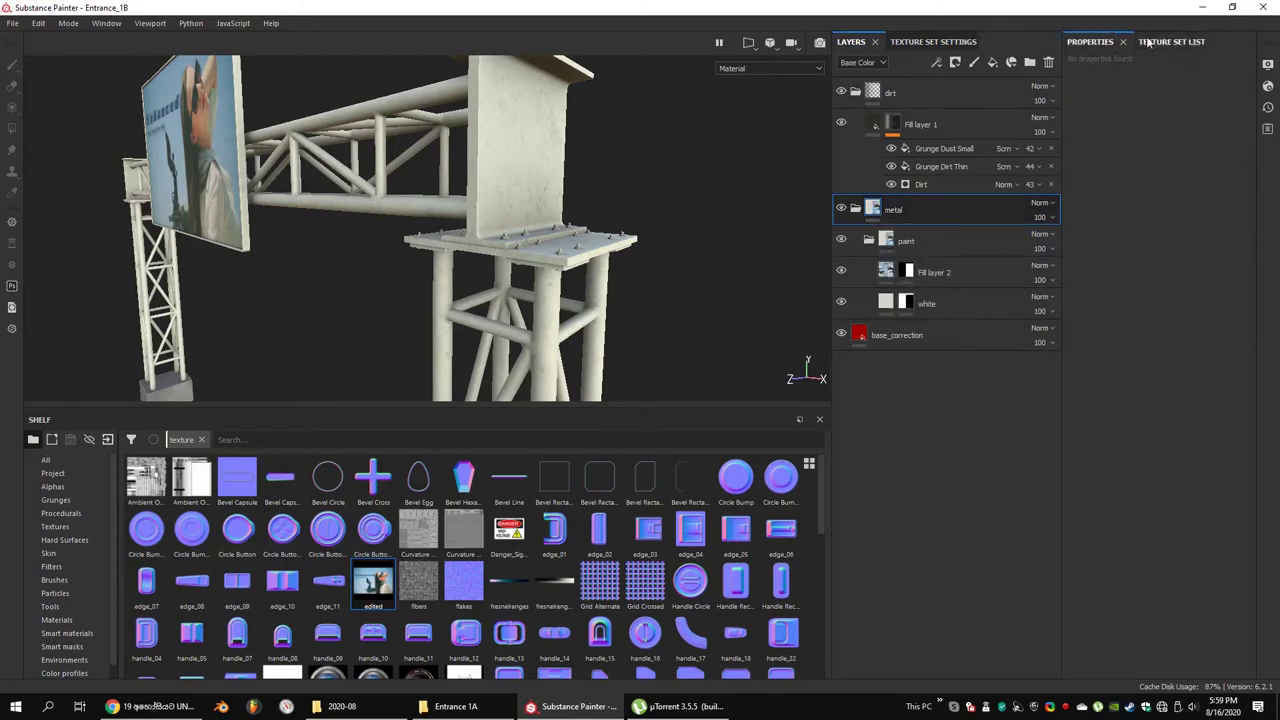
pyautogui.click(1107, 87)
pyautogui.click(1093, 42)
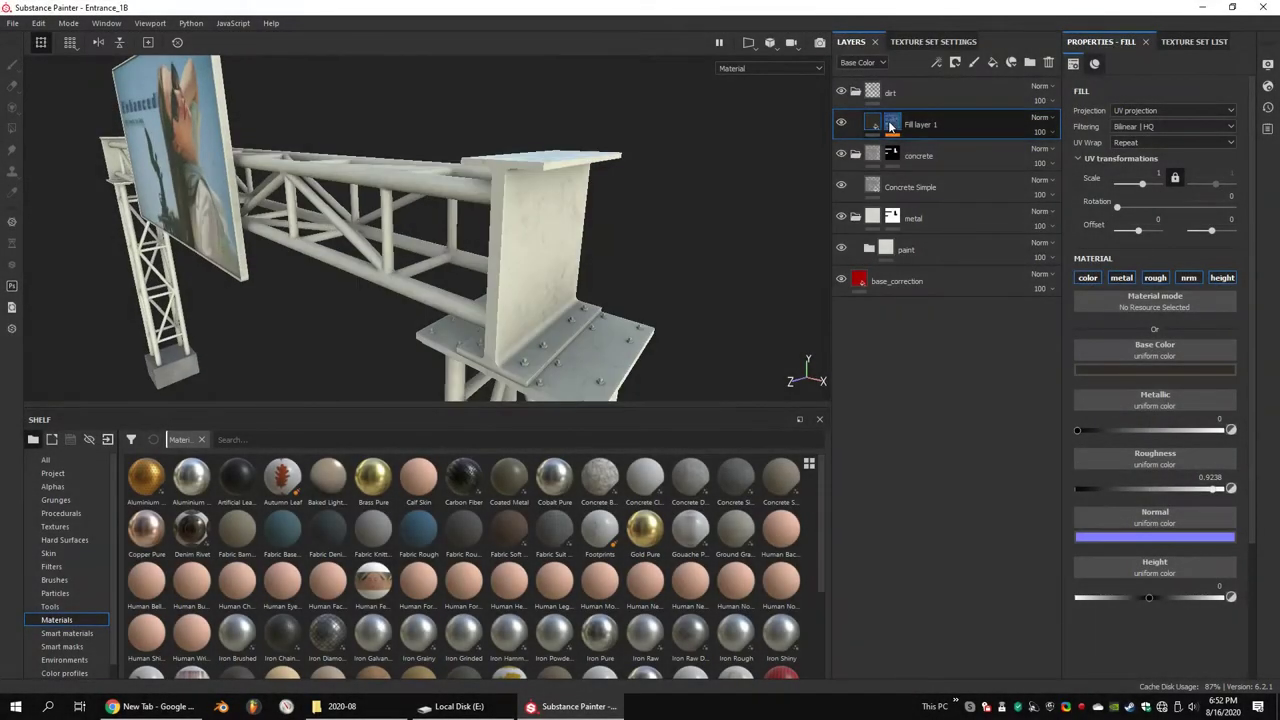
# Add a Rust Fine fill above the paint and set its rust colour to RGB 0.497, 0.280, 0.061
pyautogui.press('1')
pyautogui.moveTo(661, 193)
pyautogui.keyDown('alt'); pyautogui.mouseDown()
pyautogui.moveTo(687, 199)
pyautogui.moveTo(622, 216)
pyautogui.moveTo(1090, 283)
pyautogui.mouseUp(); pyautogui.keyUp('alt')
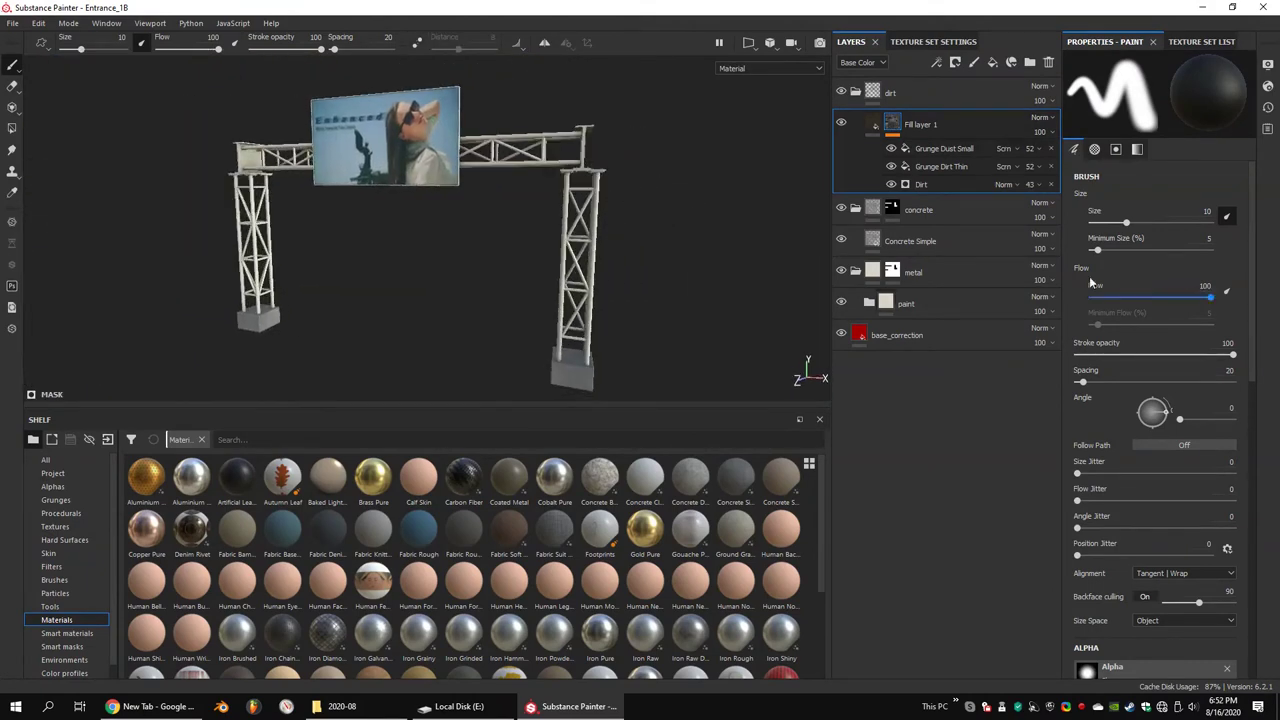
pyautogui.scroll(-3, 655, 570)
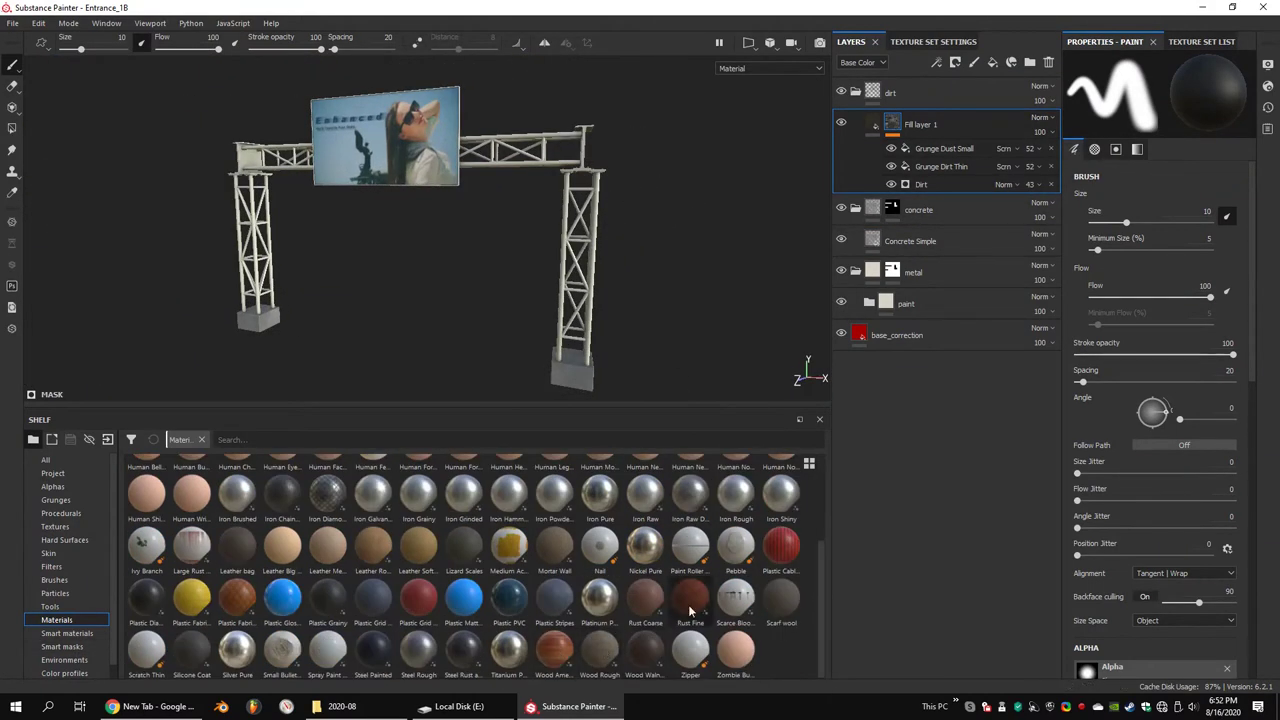
pyautogui.moveTo(944, 286); pyautogui.dragTo(944, 288)
pyautogui.keyDown('alt'); pyautogui.moveTo(639, 204); pyautogui.dragTo(528, 243); pyautogui.keyUp('alt')
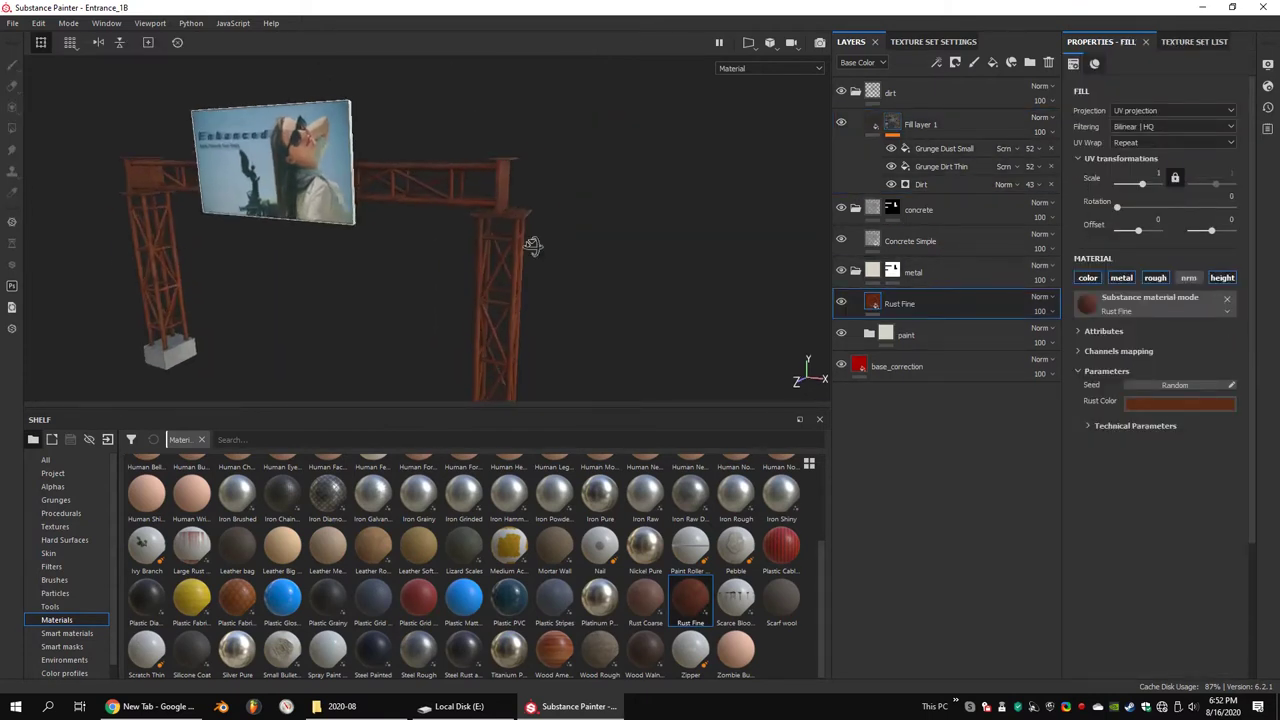
pyautogui.click(1187, 403)
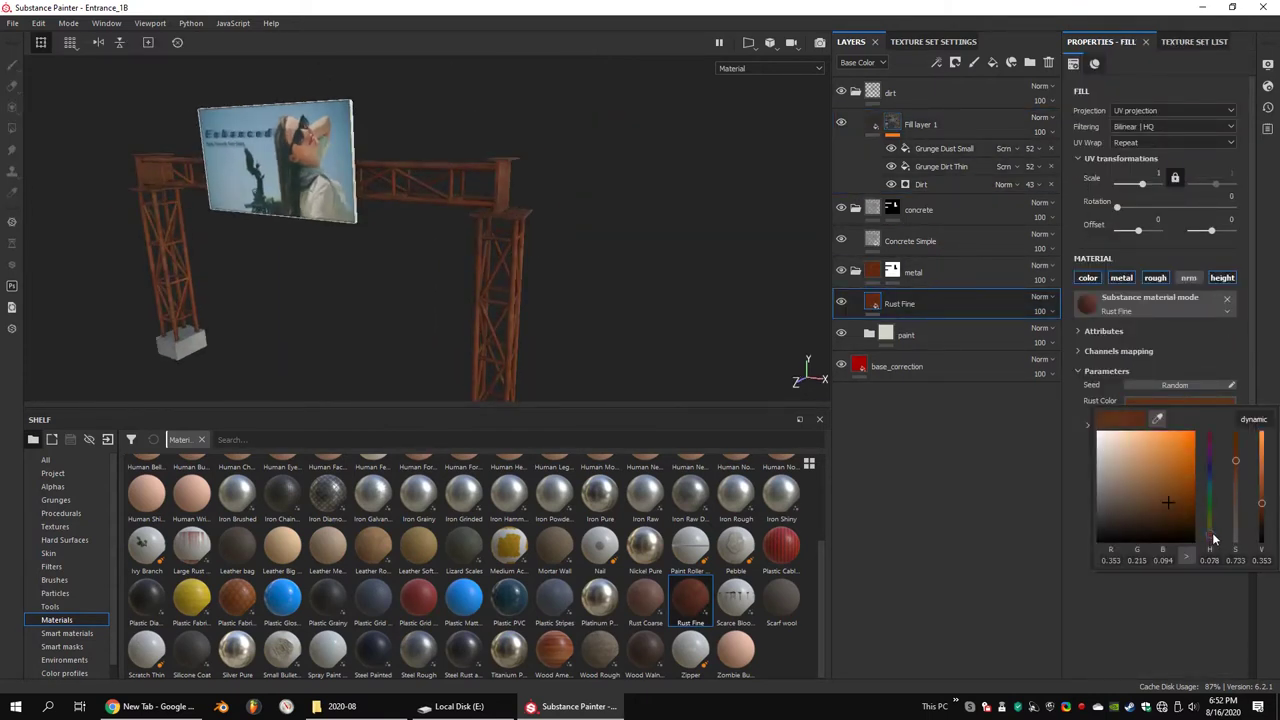
pyautogui.click(1182, 488)
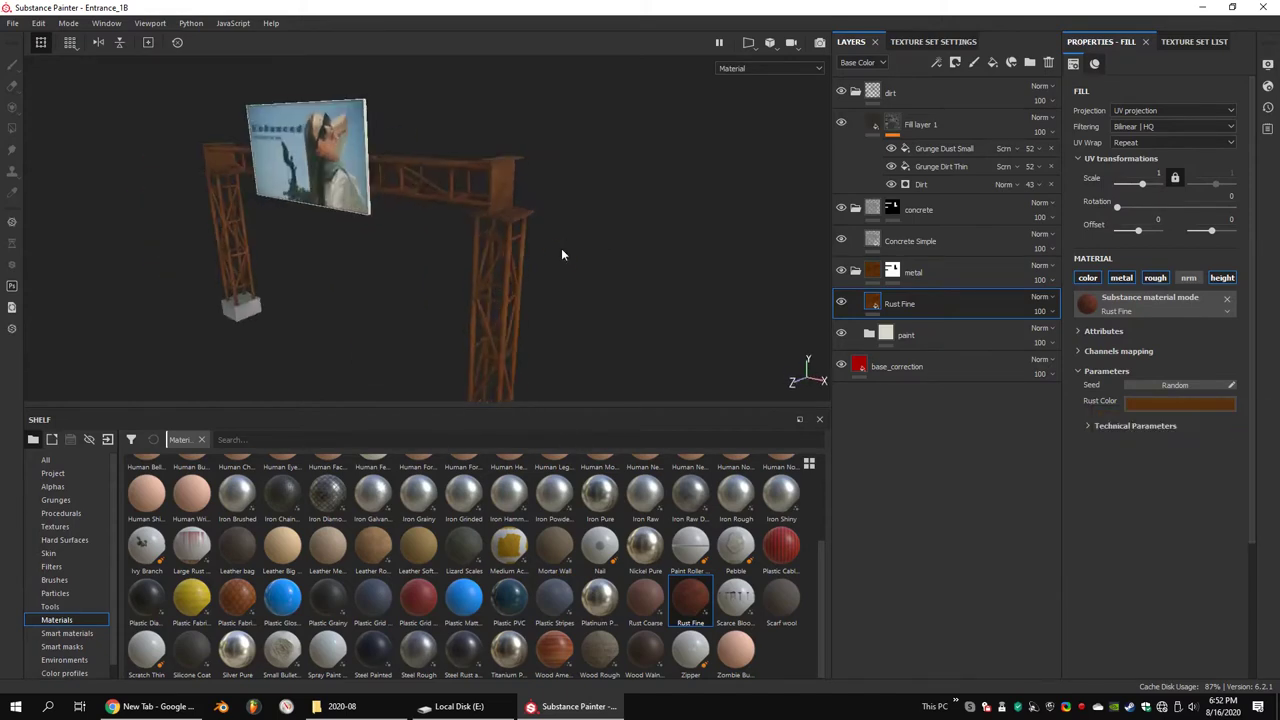
pyautogui.scroll(2, 561, 248)
# Give the Rust Fine layer a black mask and open its mask generator settings
pyautogui.rightClick(877, 302)
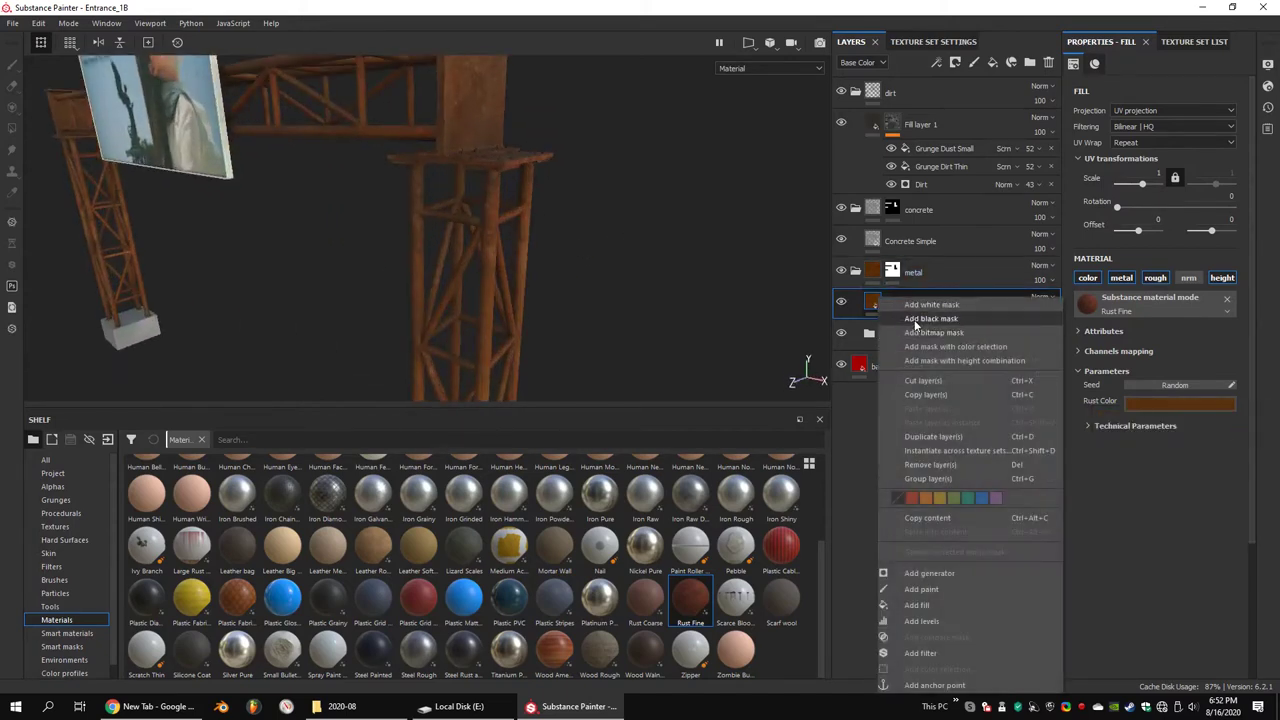
pyautogui.click(910, 304)
pyautogui.scroll(3, 786, 541)
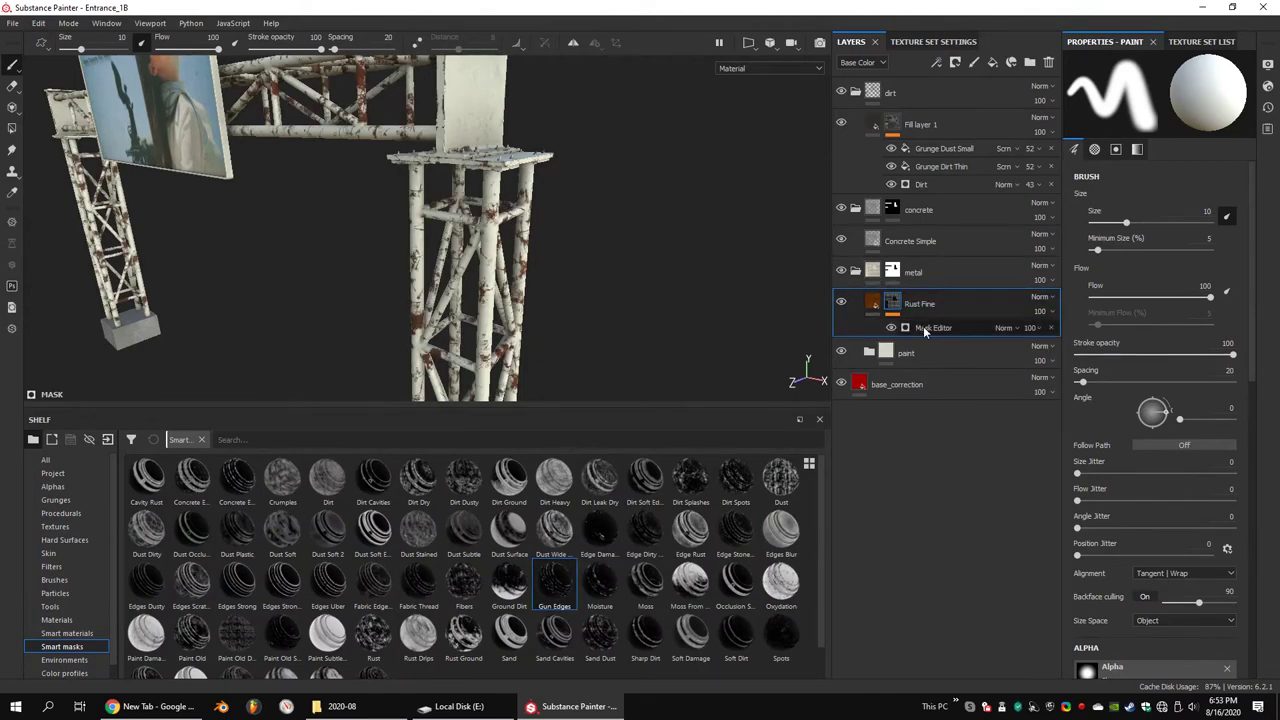
pyautogui.click(925, 330)
pyautogui.scroll(2, 659, 214)
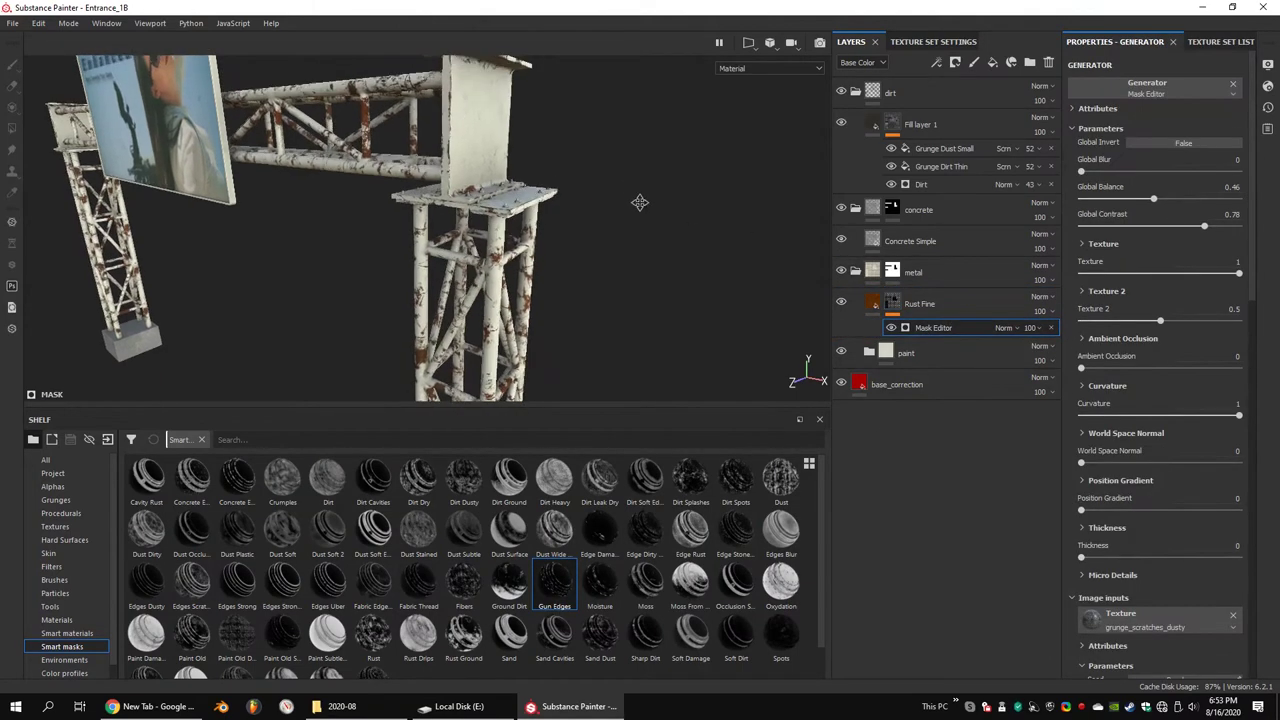
pyautogui.scroll(2, 659, 214)
pyautogui.scroll(2, 659, 214)
# Lower the generator's Global Balance to about 0.23 and expand its Texture and Texture 2 sections
pyautogui.moveTo(1153, 199); pyautogui.dragTo(1117, 205)
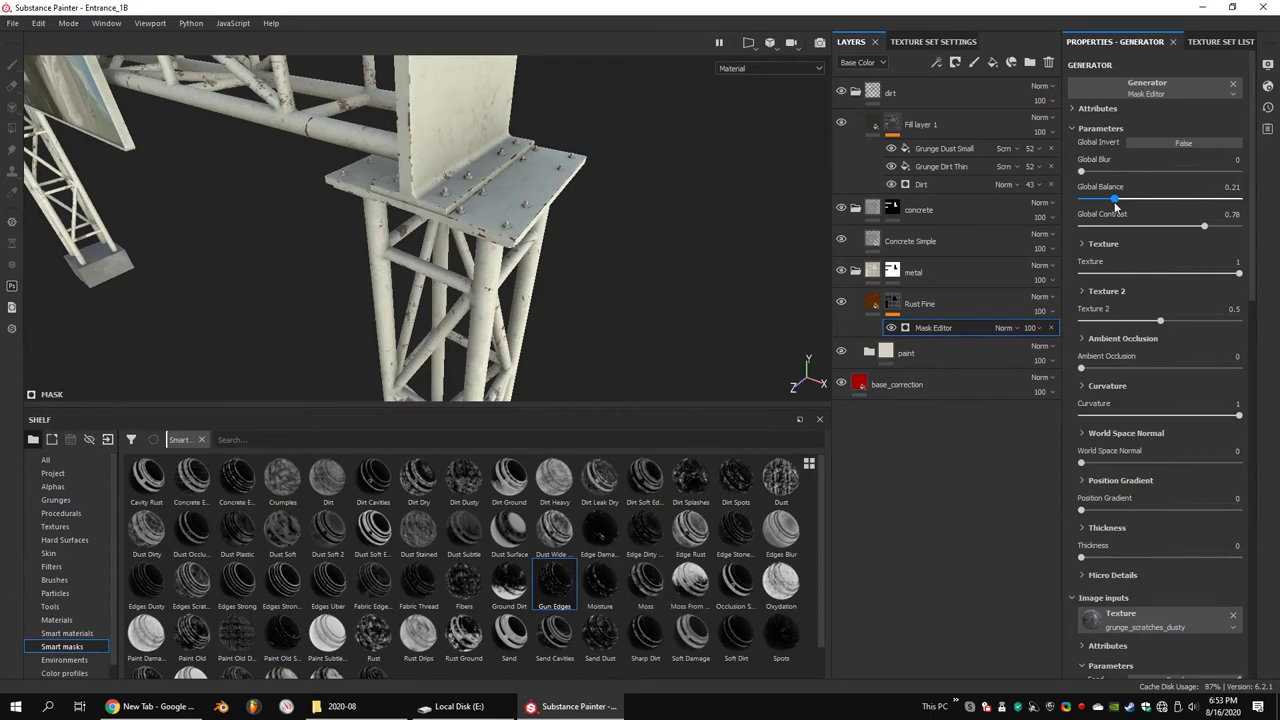
pyautogui.keyDown('alt'); pyautogui.moveTo(610, 228); pyautogui.dragTo(606, 249); pyautogui.keyUp('alt')
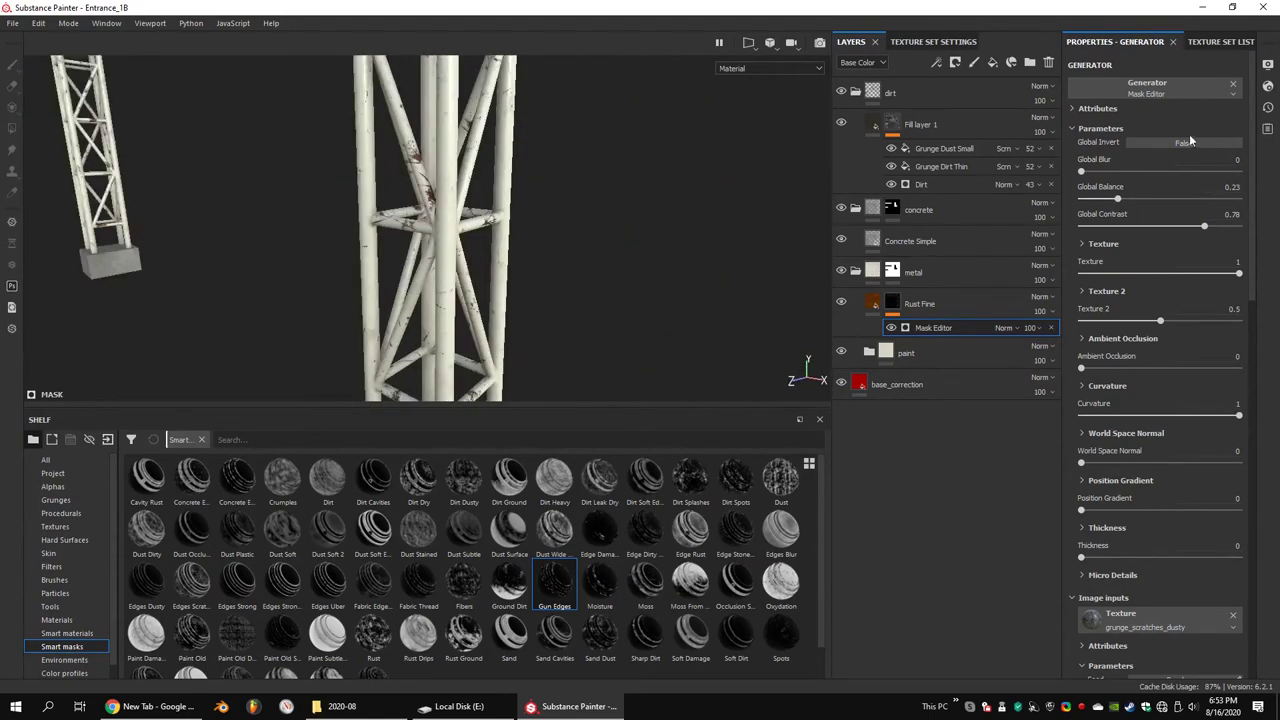
pyautogui.click(1103, 245)
pyautogui.click(1106, 470)
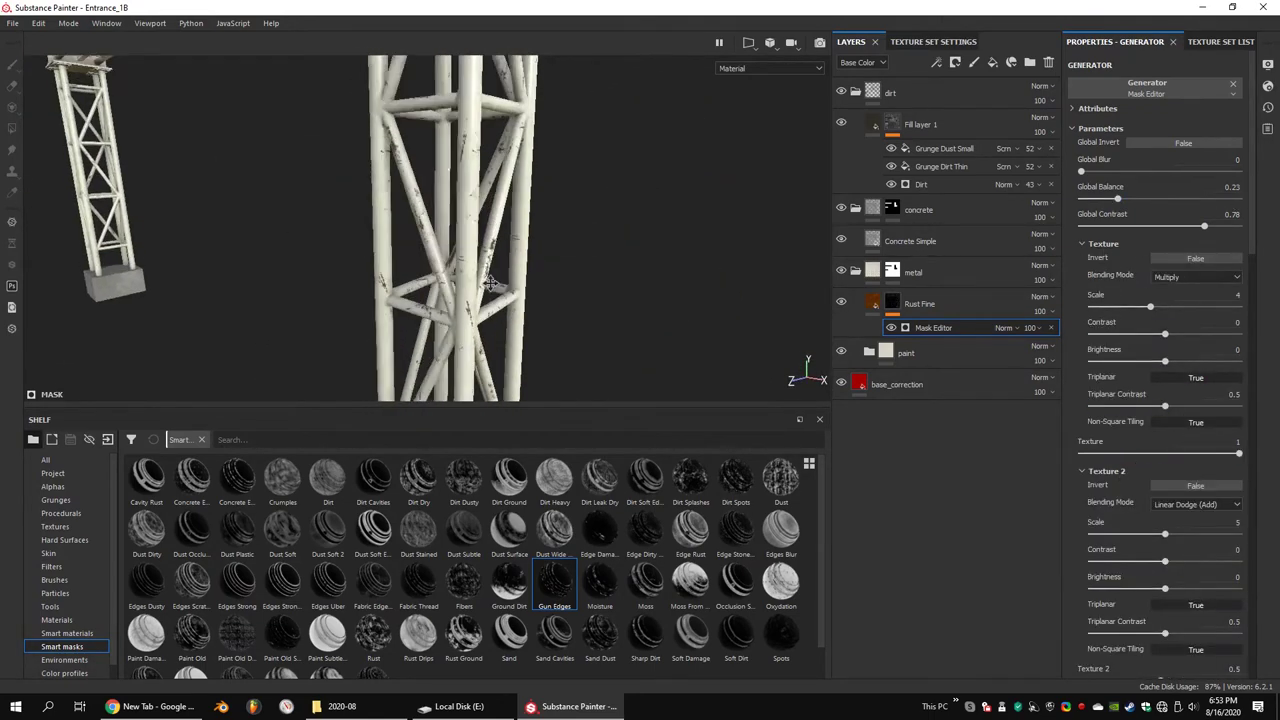
pyautogui.keyDown('alt'); pyautogui.moveTo(470, 215); pyautogui.dragTo(537, 220); pyautogui.keyUp('alt')
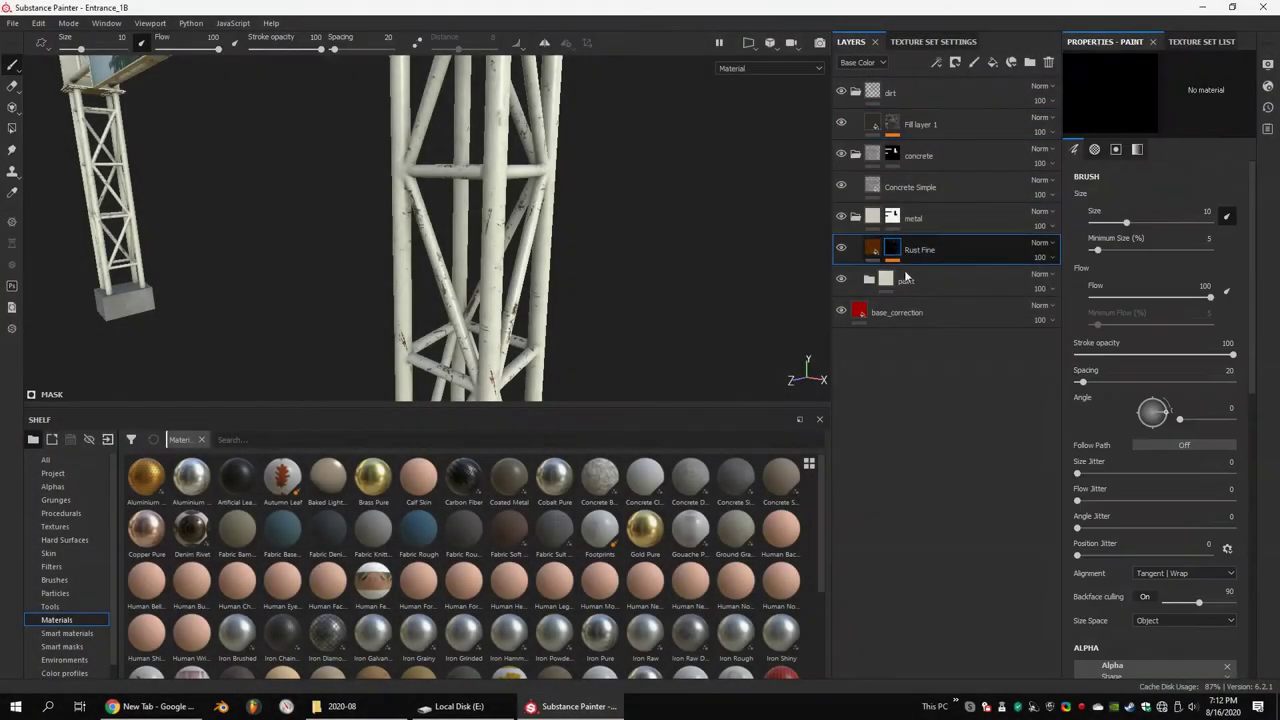
# Add an mg_mask_editor generator to Rust Fine and try Grunge Map 008 as its texture
pyautogui.moveTo(905, 276); pyautogui.dragTo(947, 275)
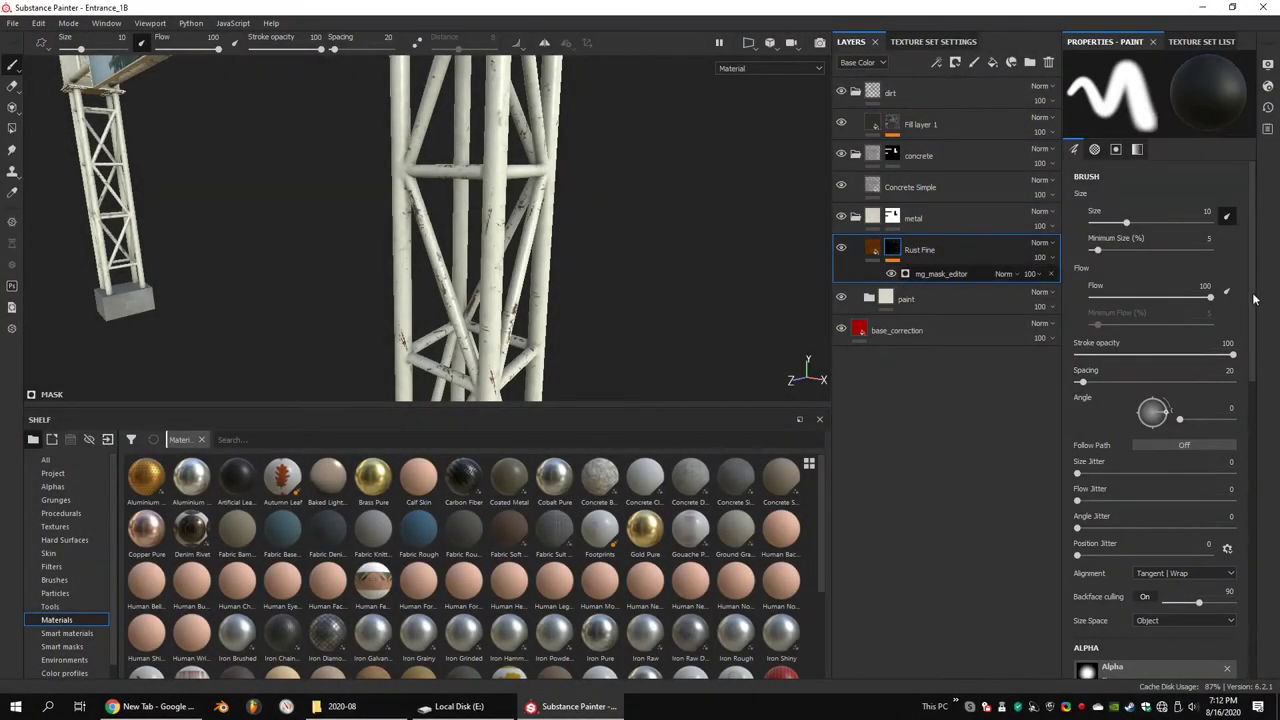
pyautogui.moveTo(1256, 479); pyautogui.dragTo(1253, 324)
pyautogui.scroll(-5, 1223, 173)
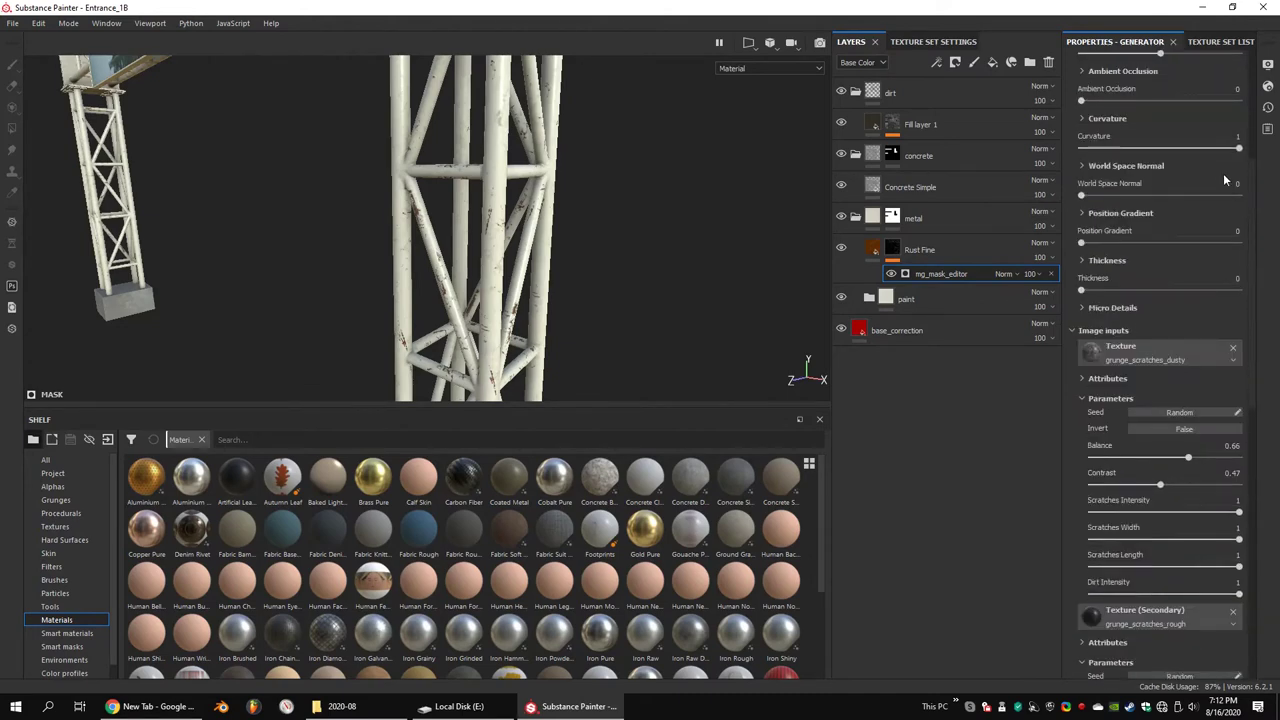
pyautogui.scroll(-4, 1223, 173)
pyautogui.scroll(3, 1150, 165)
pyautogui.scroll(2, 1100, 161)
pyautogui.scroll(4, 1100, 160)
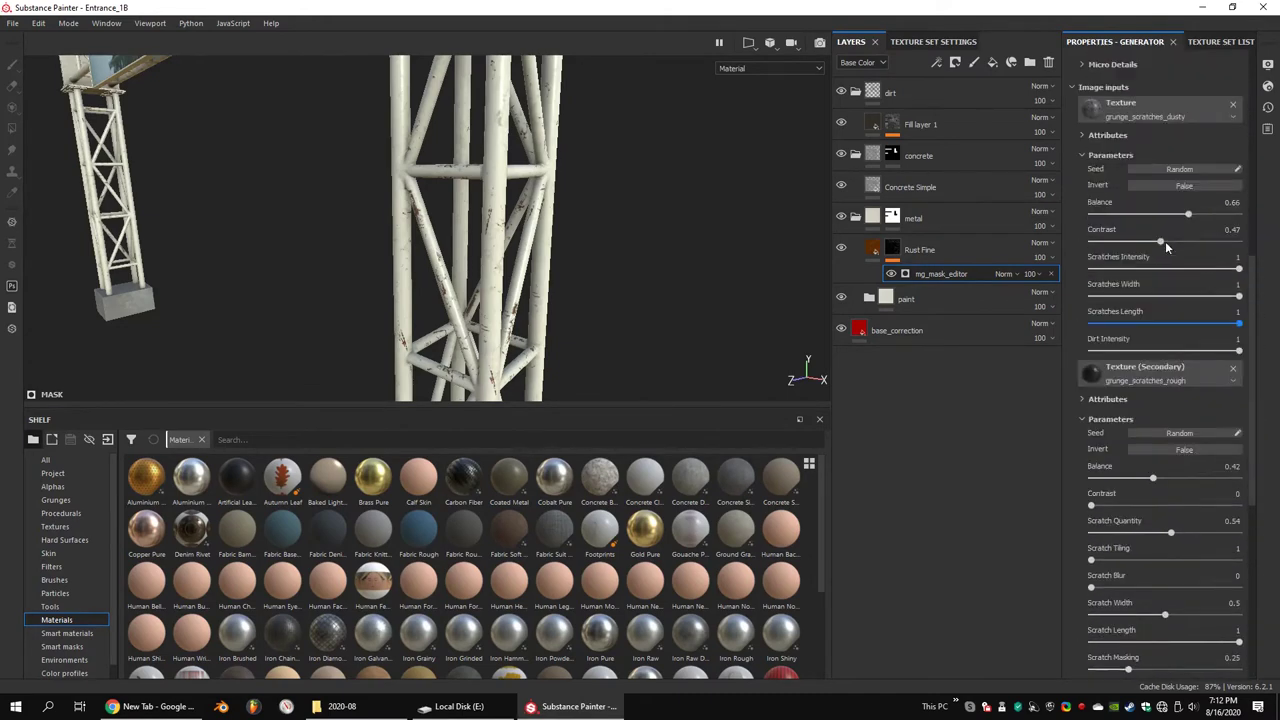
pyautogui.click(1130, 118)
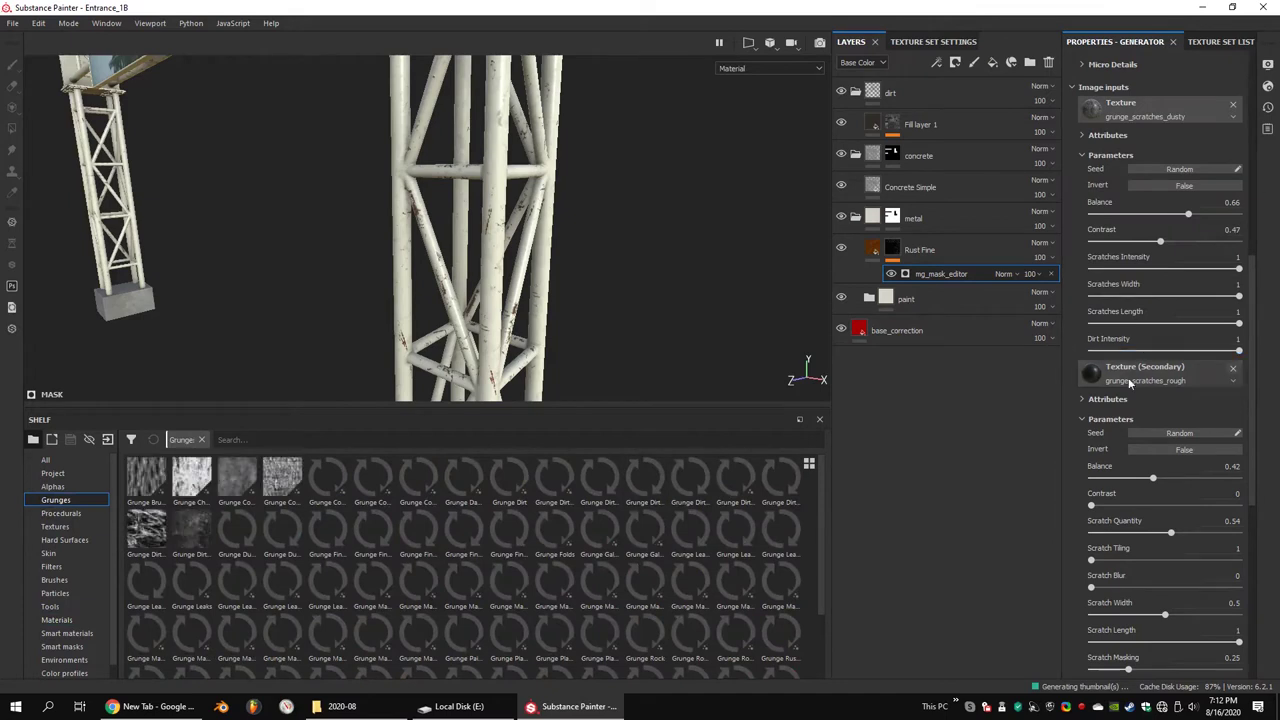
pyautogui.scroll(2, 1160, 300)
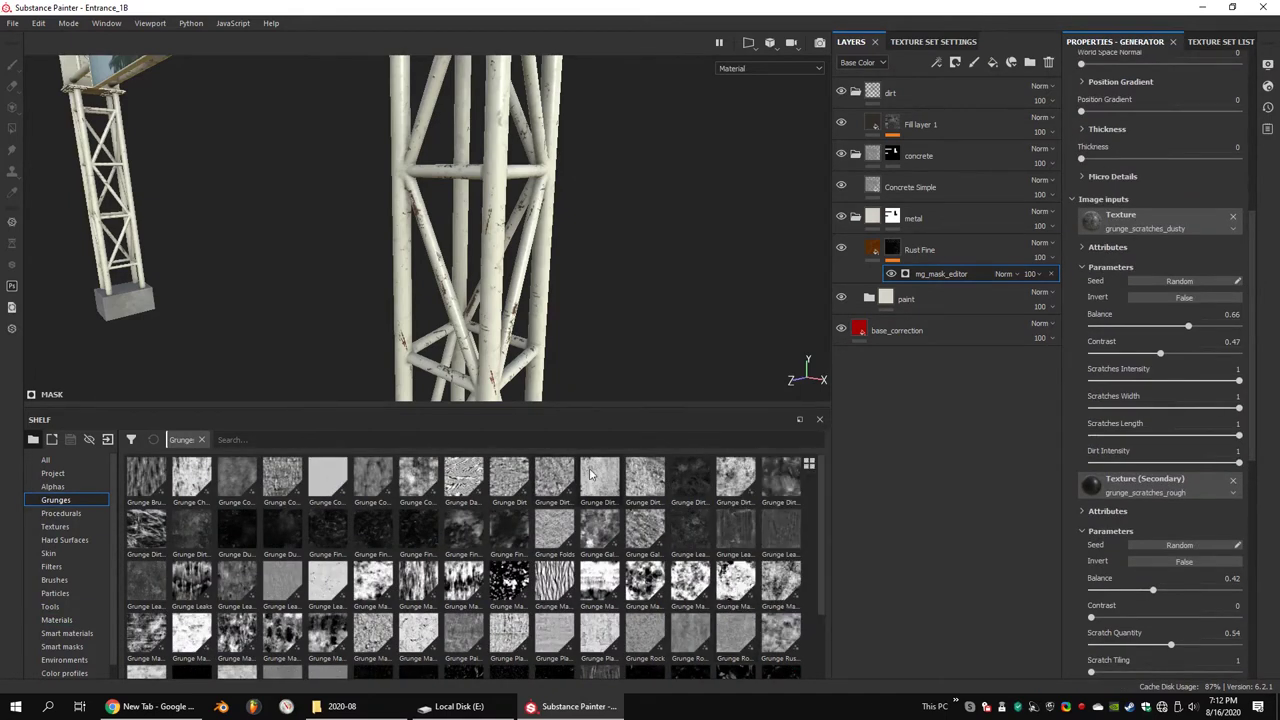
pyautogui.moveTo(690, 598); pyautogui.dragTo(1165, 222)
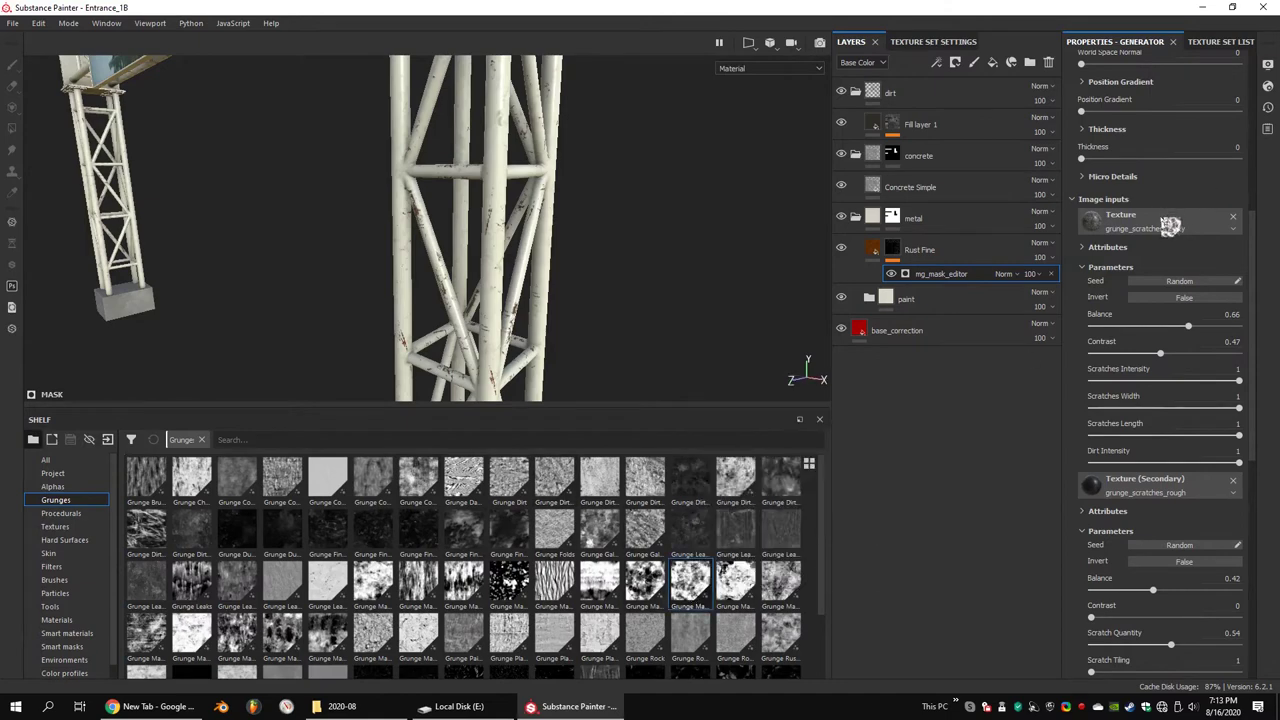
pyautogui.moveTo(608, 180)
pyautogui.keyDown('alt'); pyautogui.mouseDown()
pyautogui.moveTo(608, 234)
pyautogui.moveTo(669, 343)
pyautogui.mouseUp(); pyautogui.keyUp('alt')
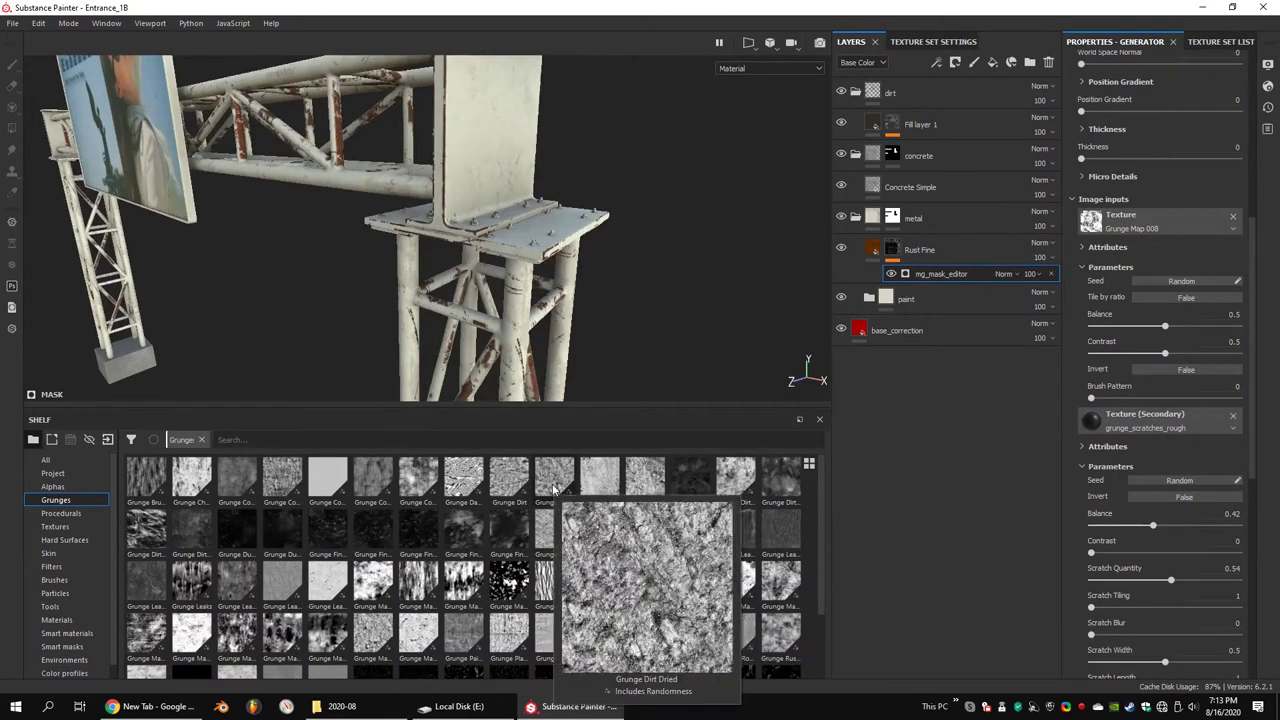
# Swap the texture to Grunge Concrete Burnt at balance 0.56, with Grunge Rock as secondary texture
pyautogui.moveTo(282, 478); pyautogui.dragTo(1165, 225)
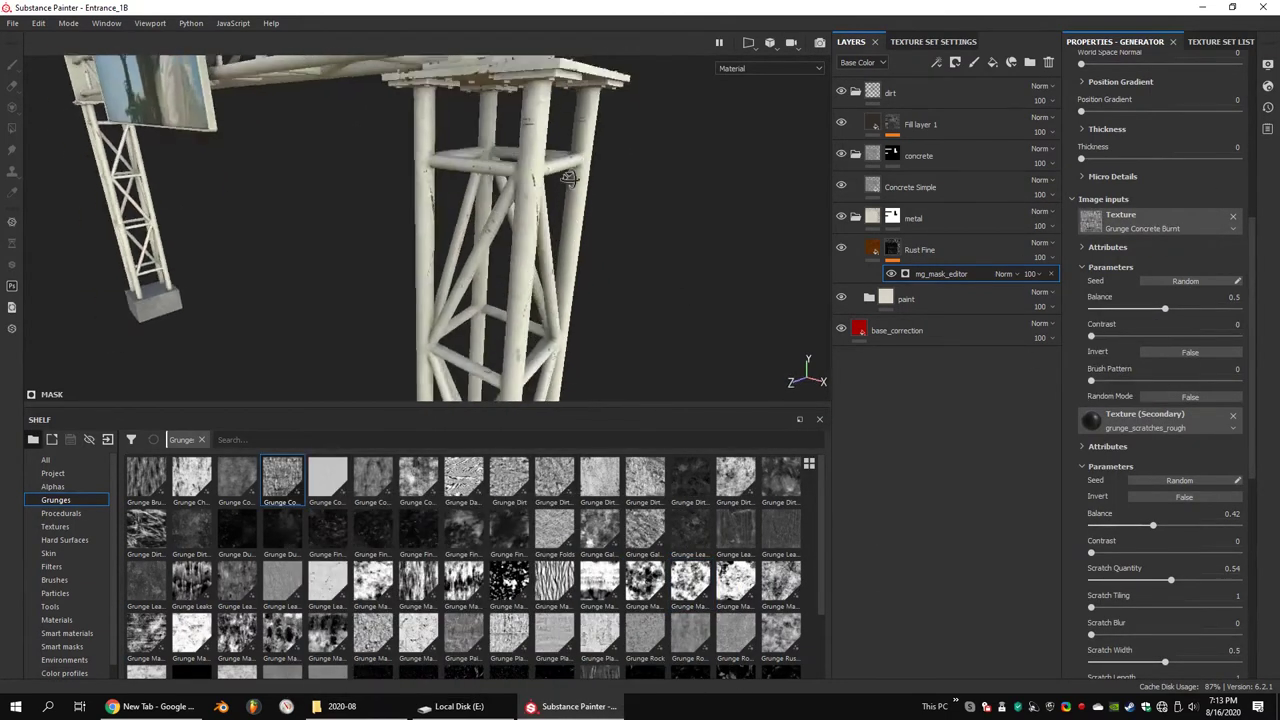
pyautogui.keyDown('alt'); pyautogui.moveTo(560, 250); pyautogui.dragTo(575, 249); pyautogui.keyUp('alt')
pyautogui.scroll(1, 1196, 446)
pyautogui.click(1190, 349)
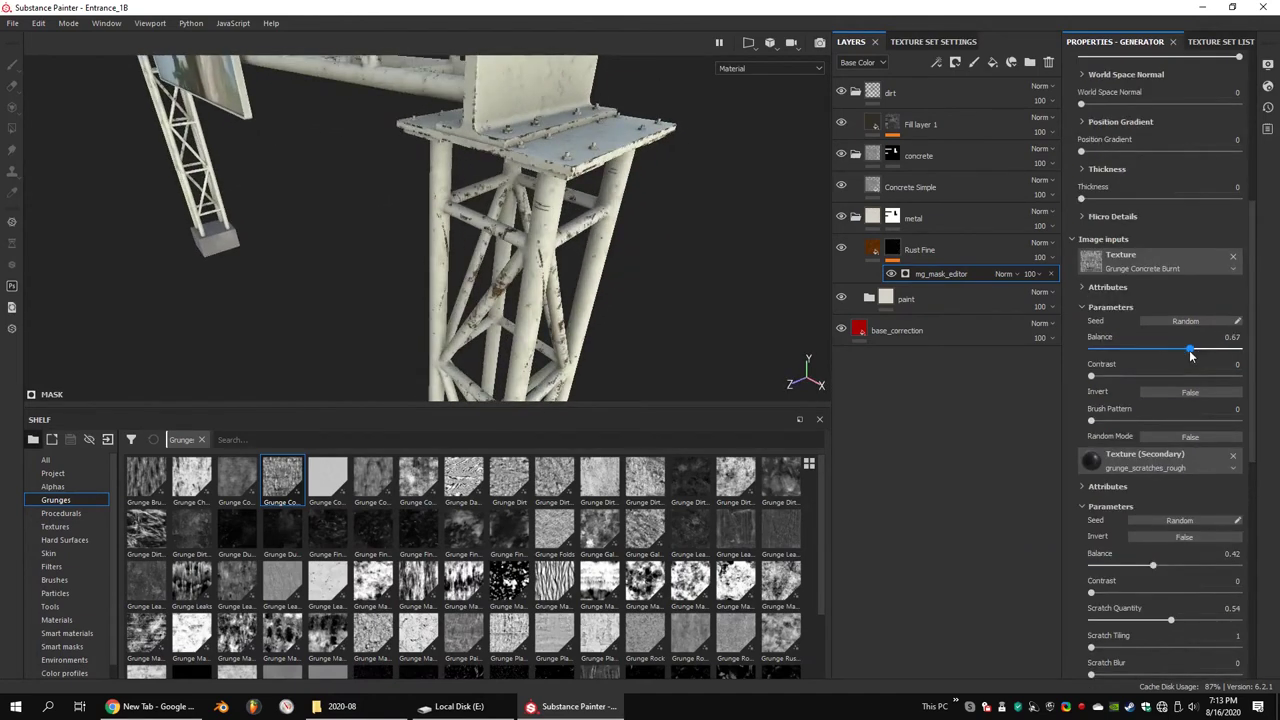
pyautogui.moveTo(1187, 358); pyautogui.dragTo(1185, 358)
pyautogui.moveTo(582, 251)
pyautogui.keyDown('alt'); pyautogui.mouseDown()
pyautogui.moveTo(590, 225)
pyautogui.moveTo(646, 289)
pyautogui.moveTo(726, 274)
pyautogui.moveTo(720, 289)
pyautogui.moveTo(566, 250)
pyautogui.moveTo(633, 256)
pyautogui.mouseUp(); pyautogui.keyUp('alt')
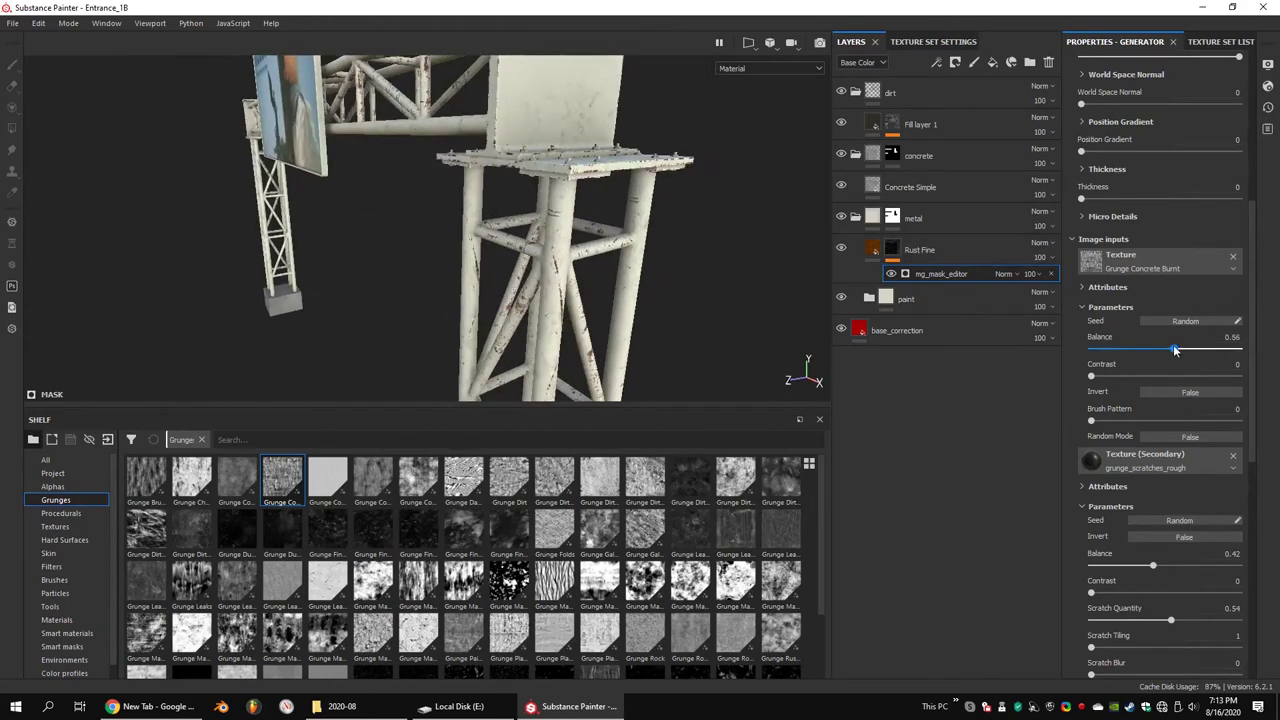
pyautogui.scroll(-5, 1156, 291)
pyautogui.scroll(5, 1250, 450)
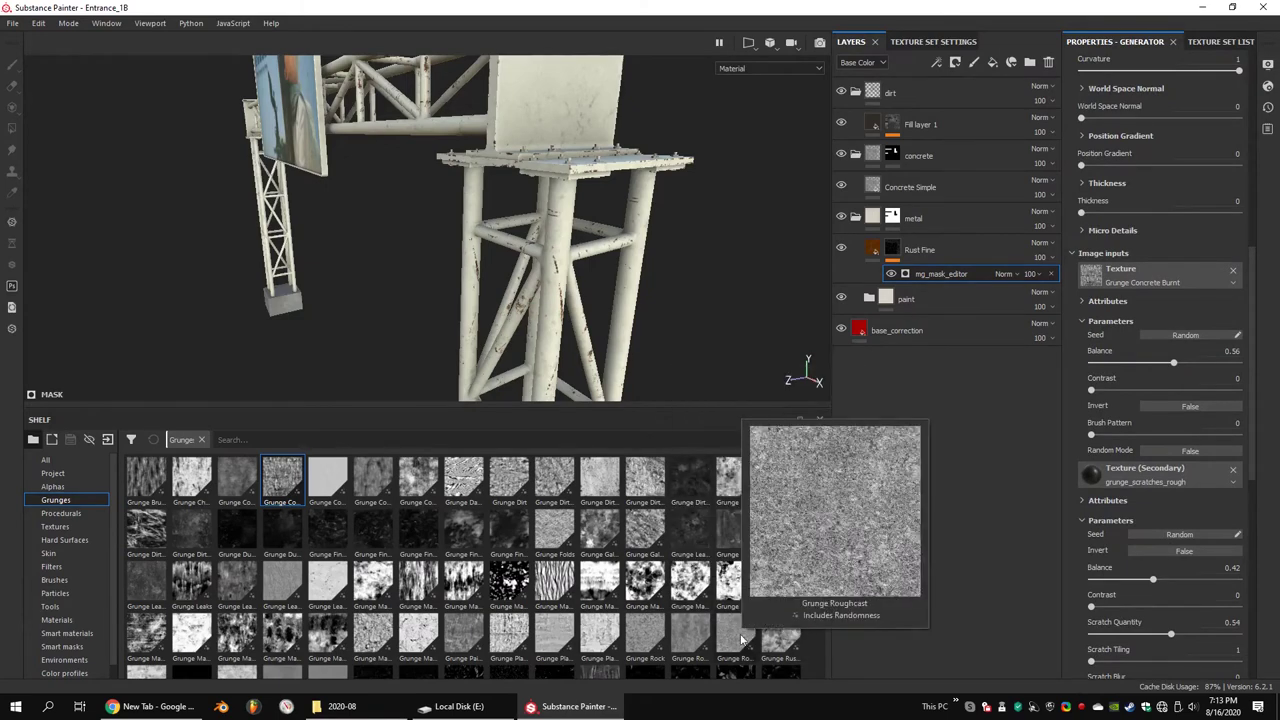
pyautogui.moveTo(645, 630); pyautogui.dragTo(1090, 474)
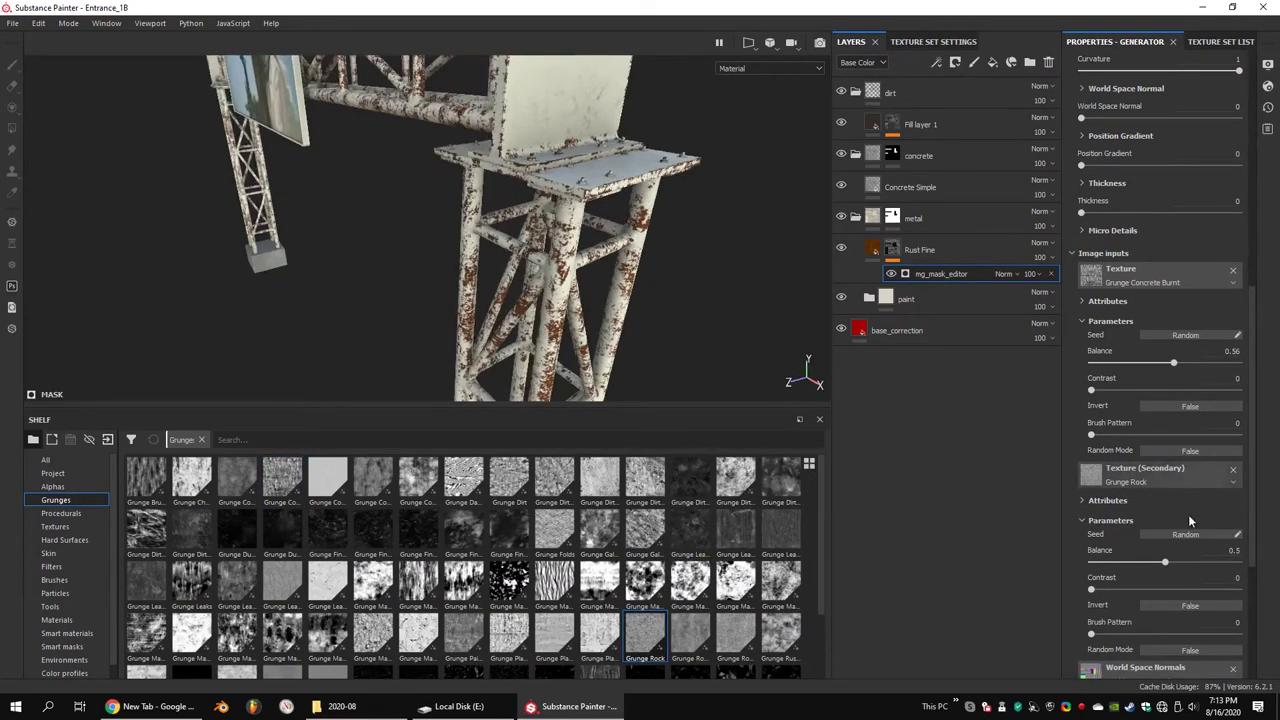
# Try Grunge Plaster Cracked, Grunge Map 007, Grunge Dirt and Grunge Map 001 as secondary texture at lower balance
pyautogui.moveTo(1164, 562); pyautogui.dragTo(1117, 567)
pyautogui.moveTo(509, 630); pyautogui.dragTo(1090, 474)
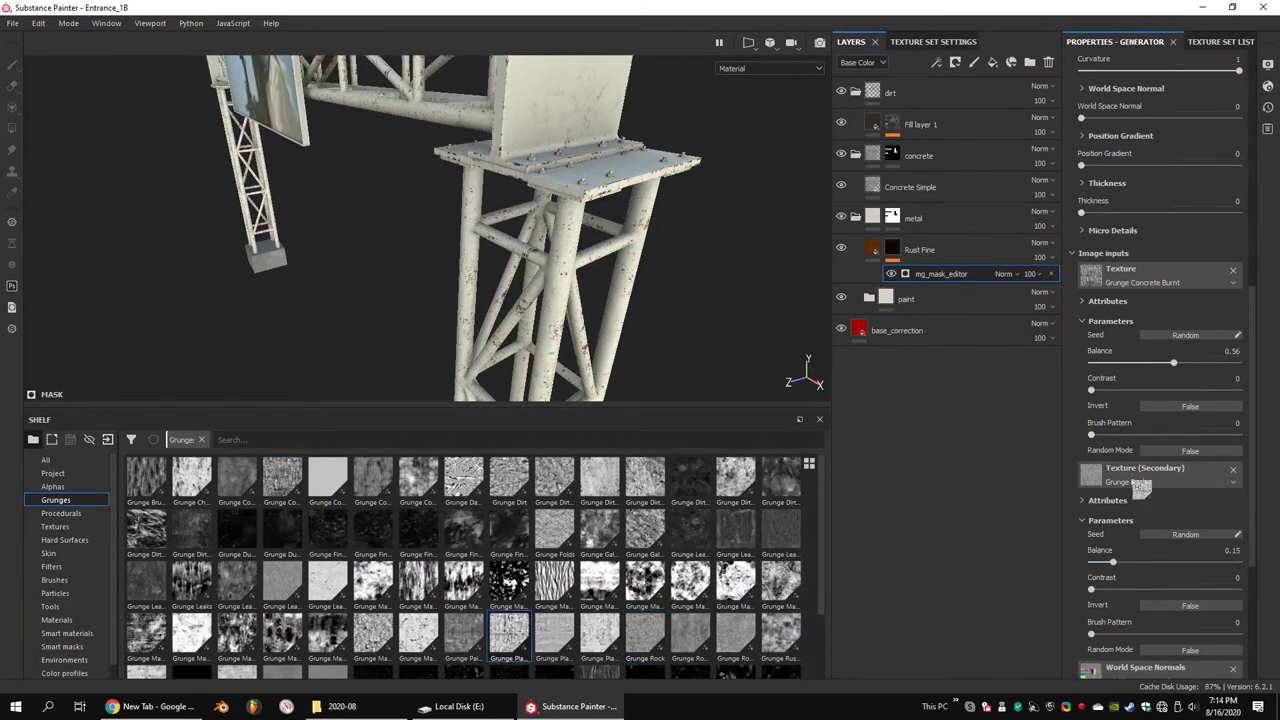
pyautogui.moveTo(1105, 563); pyautogui.dragTo(1093, 566)
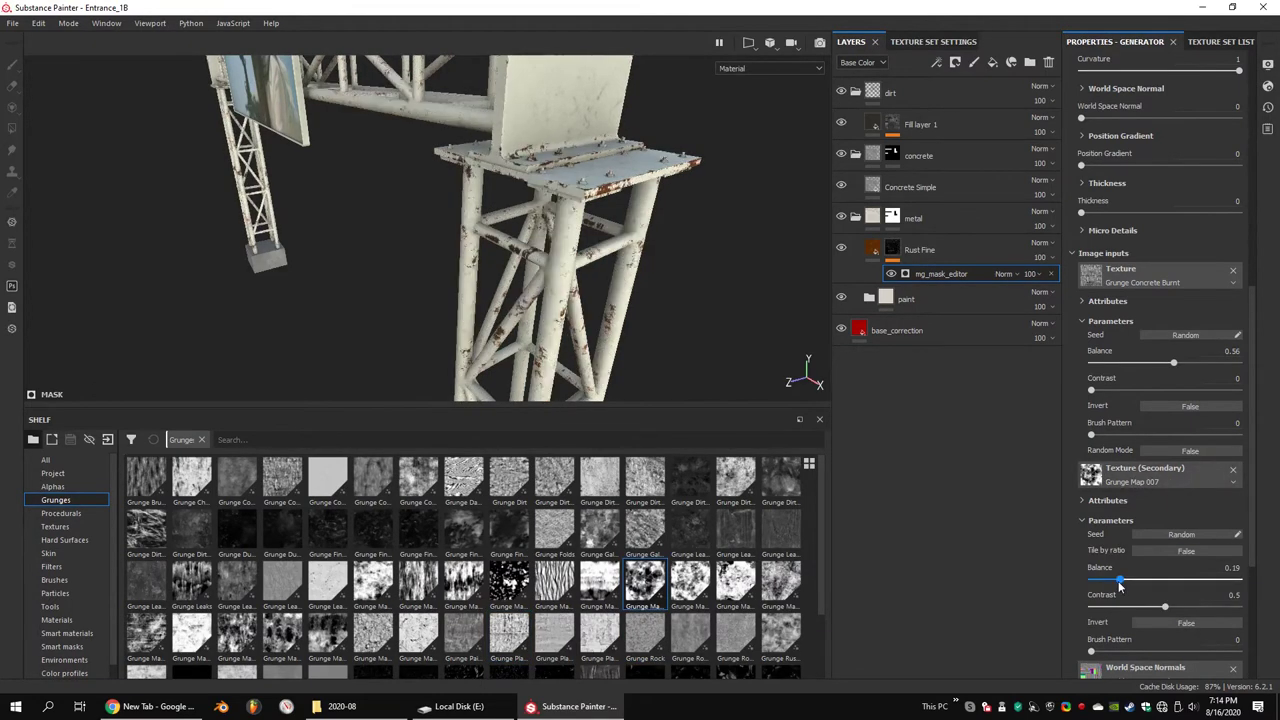
pyautogui.moveTo(575, 291)
pyautogui.keyDown('alt'); pyautogui.mouseDown()
pyautogui.moveTo(607, 294)
pyautogui.moveTo(312, 568)
pyautogui.mouseUp(); pyautogui.keyUp('alt')
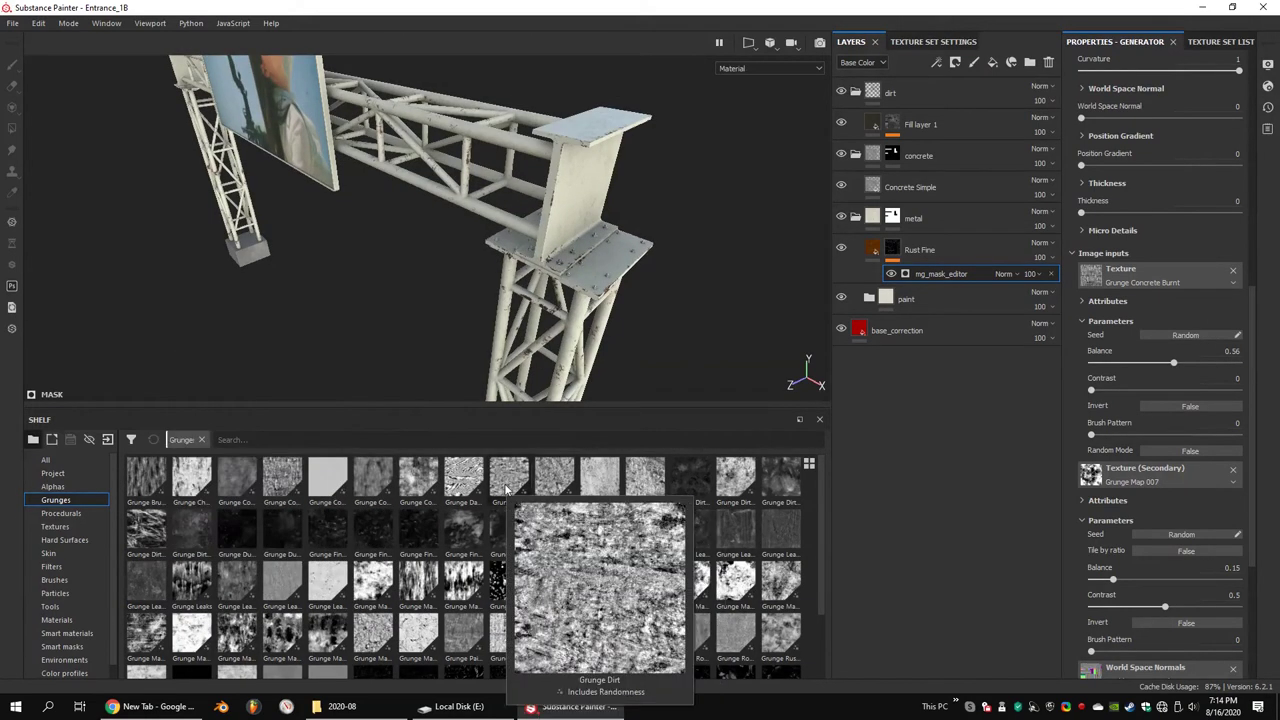
pyautogui.moveTo(509, 480); pyautogui.dragTo(1130, 475)
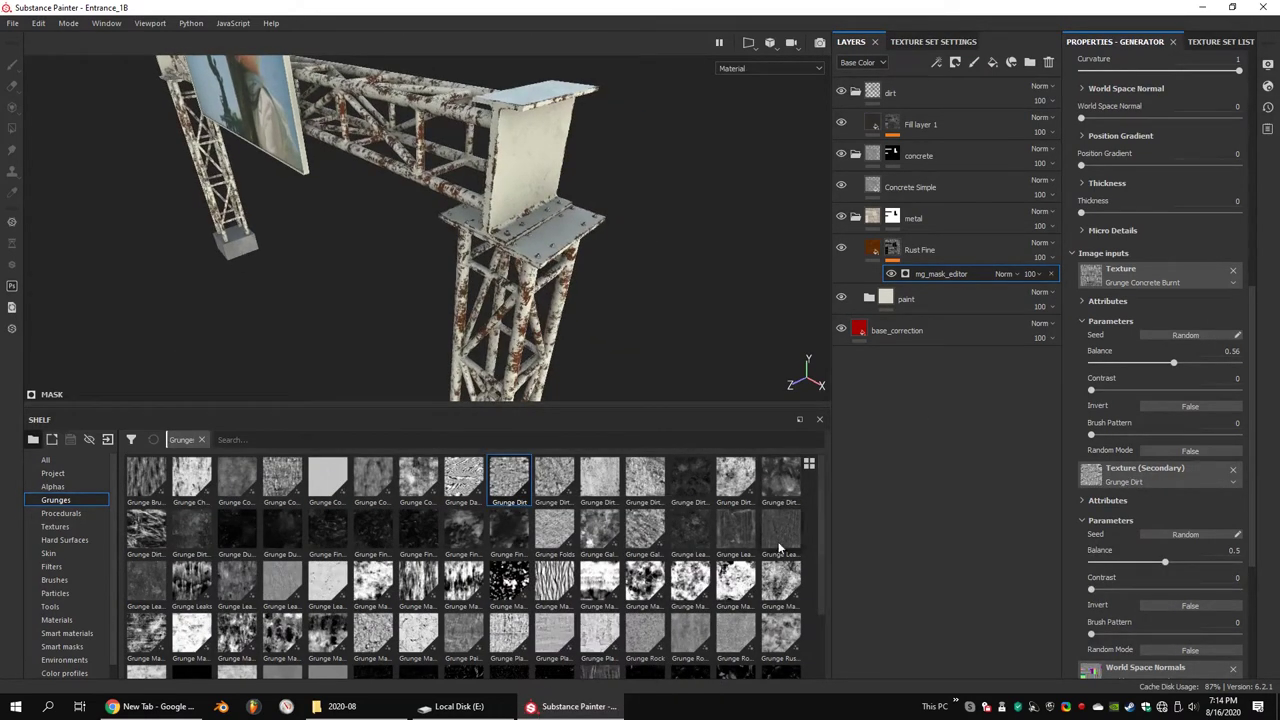
pyautogui.moveTo(382, 586); pyautogui.dragTo(1110, 476)
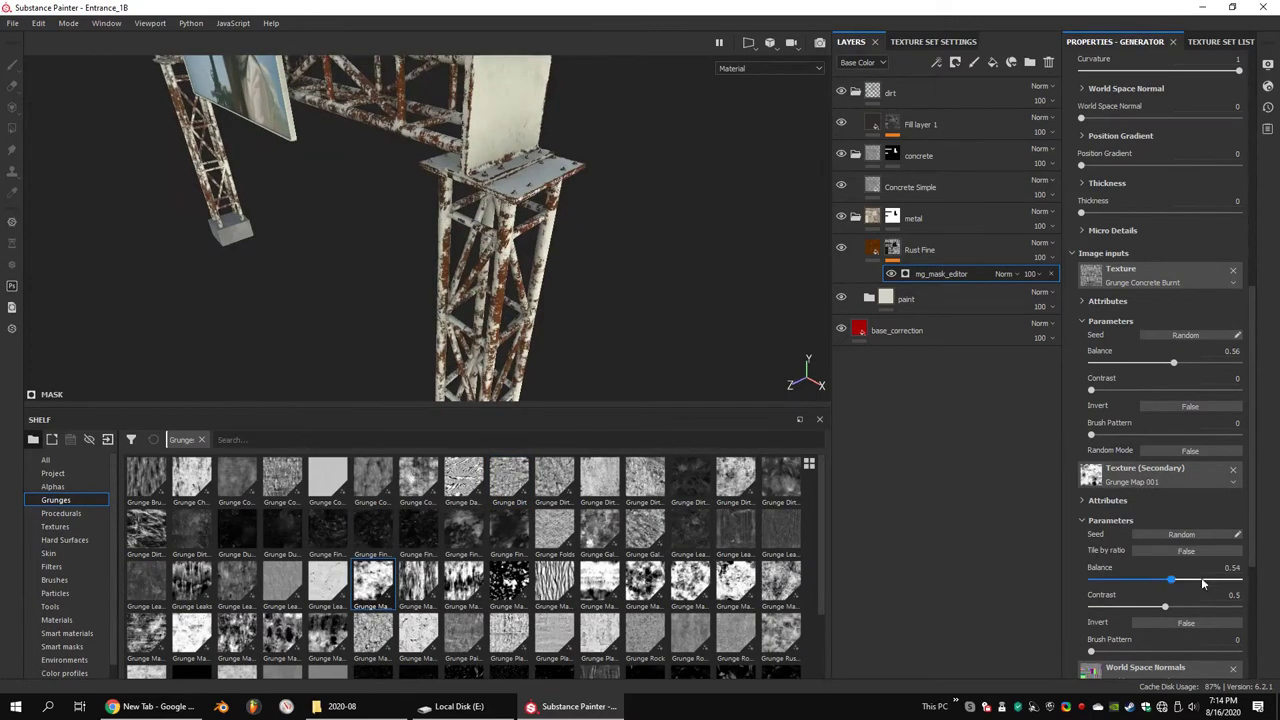
pyautogui.moveTo(1164, 580); pyautogui.dragTo(1094, 580)
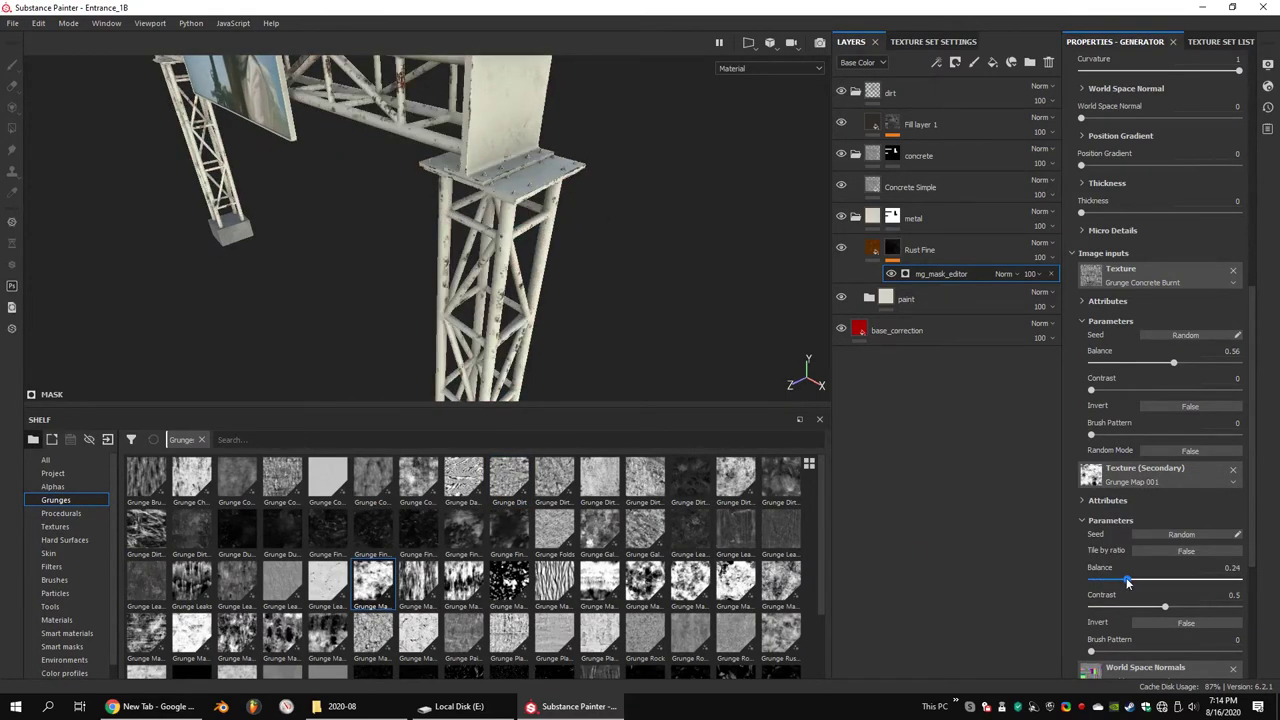
# Use Grunge Map 014 as the secondary texture and raise the main texture balance
pyautogui.moveTo(700, 230)
pyautogui.keyDown('alt'); pyautogui.mouseDown()
pyautogui.moveTo(641, 222)
pyautogui.moveTo(680, 214)
pyautogui.mouseUp(); pyautogui.keyUp('alt')
pyautogui.scroll(-2, 767, 607)
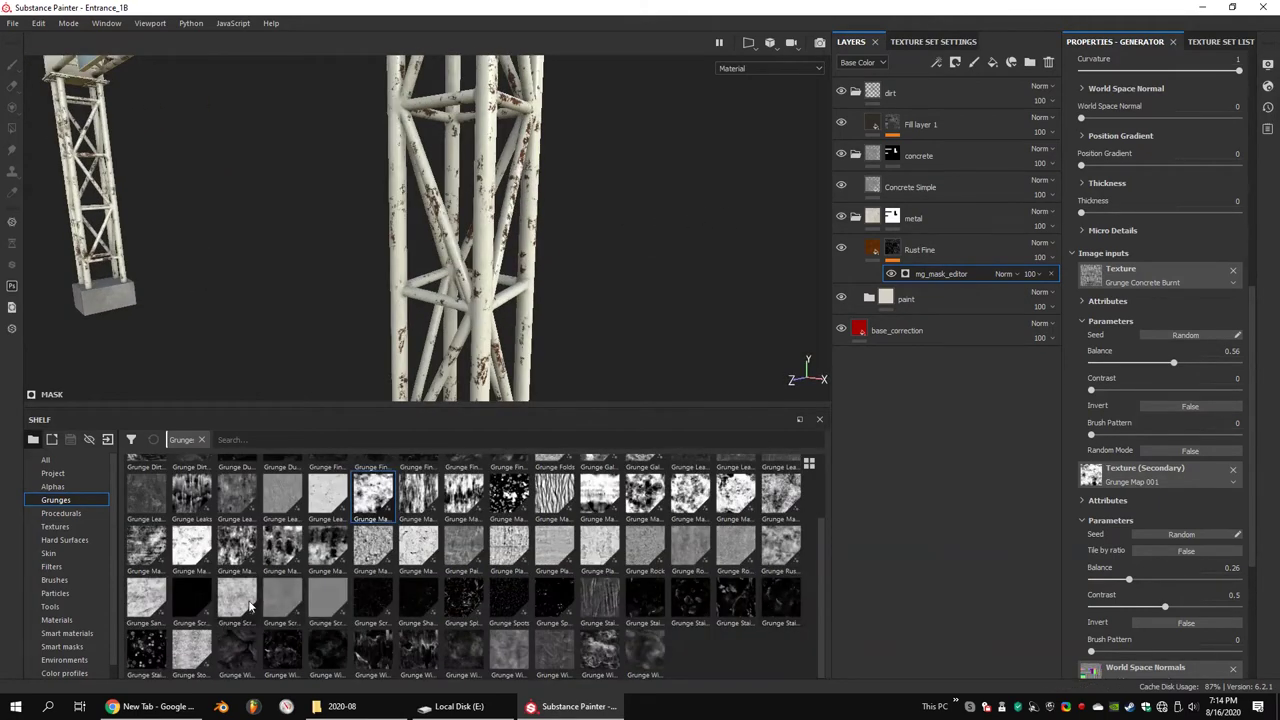
pyautogui.moveTo(237, 600); pyautogui.dragTo(1145, 475)
pyautogui.keyDown('alt'); pyautogui.moveTo(640, 300); pyautogui.dragTo(609, 343); pyautogui.keyUp('alt')
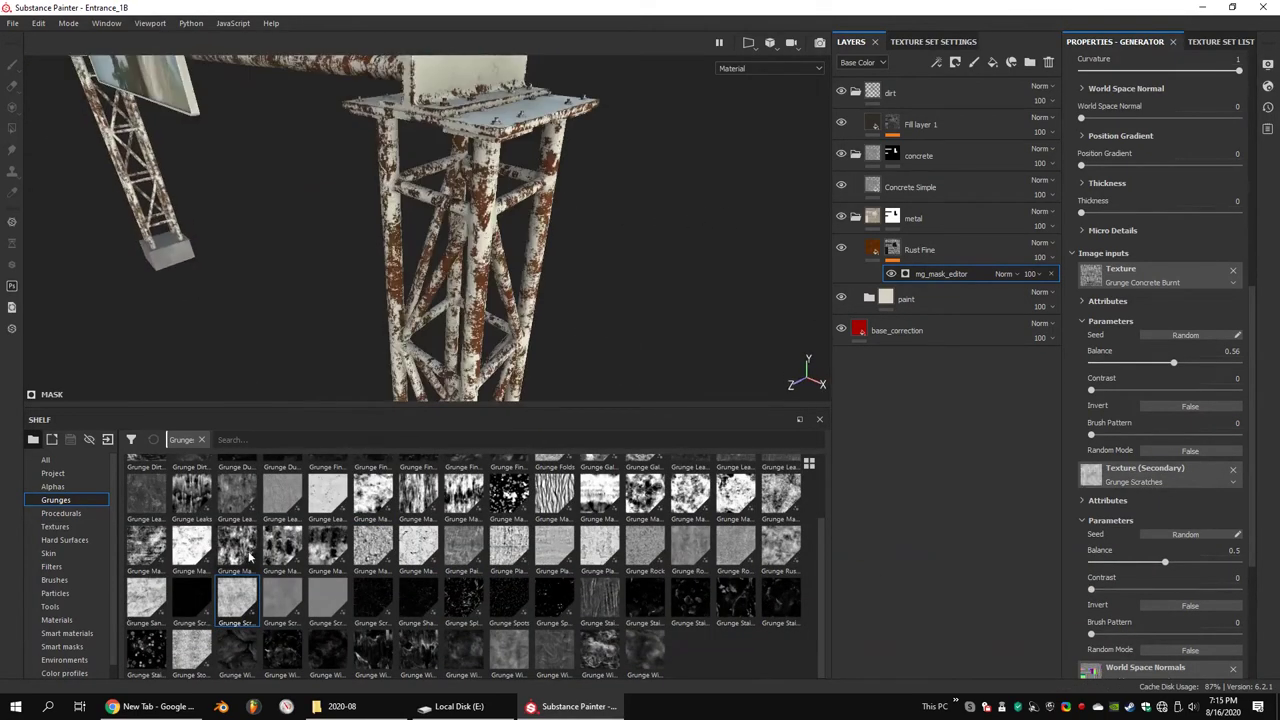
pyautogui.moveTo(303, 555); pyautogui.dragTo(1145, 475)
pyautogui.keyDown('alt'); pyautogui.moveTo(600, 300); pyautogui.dragTo(563, 316); pyautogui.keyUp('alt')
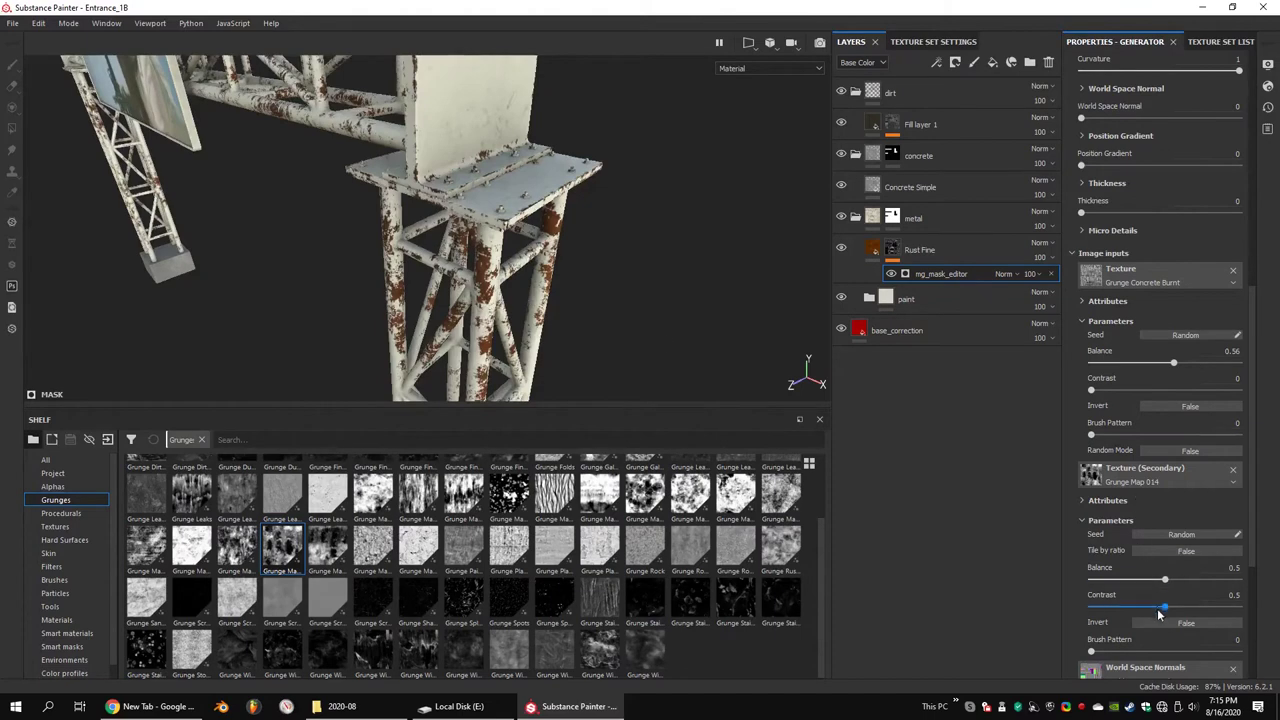
pyautogui.moveTo(1188, 368); pyautogui.dragTo(1195, 371)
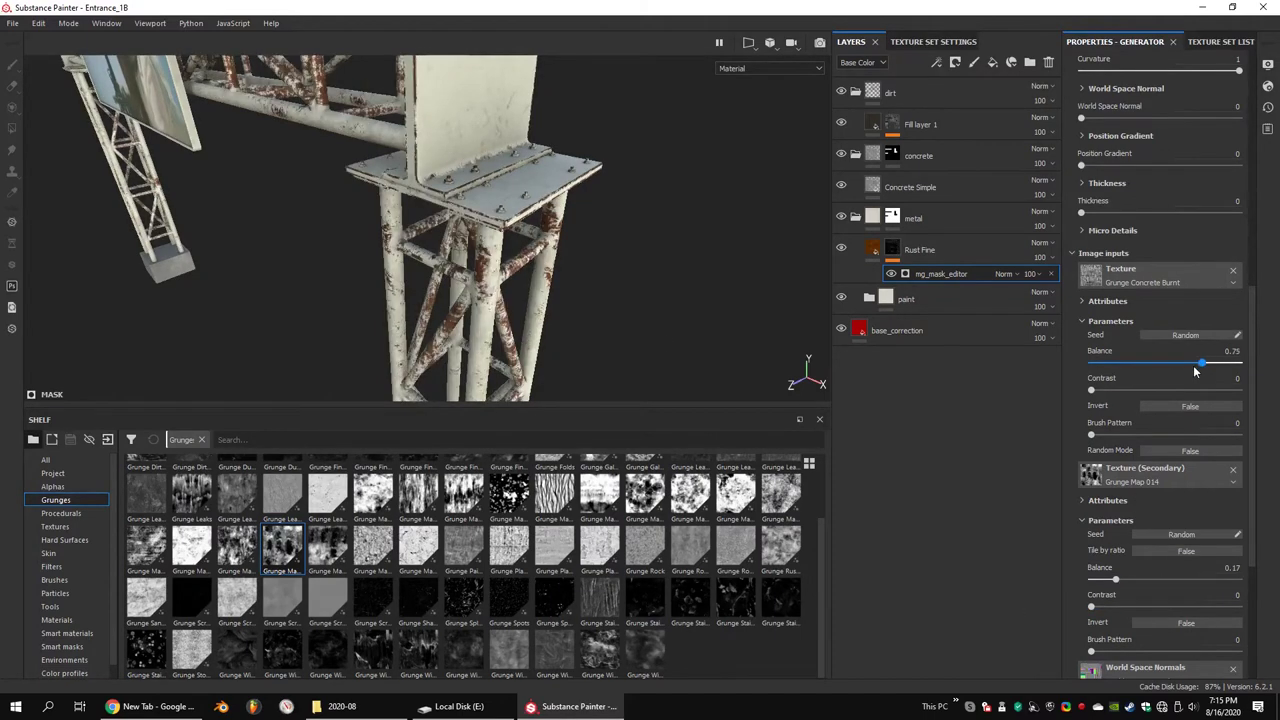
pyautogui.moveTo(614, 270)
pyautogui.keyDown('alt'); pyautogui.mouseDown()
pyautogui.moveTo(635, 198)
pyautogui.moveTo(625, 240)
pyautogui.mouseUp(); pyautogui.keyUp('alt')
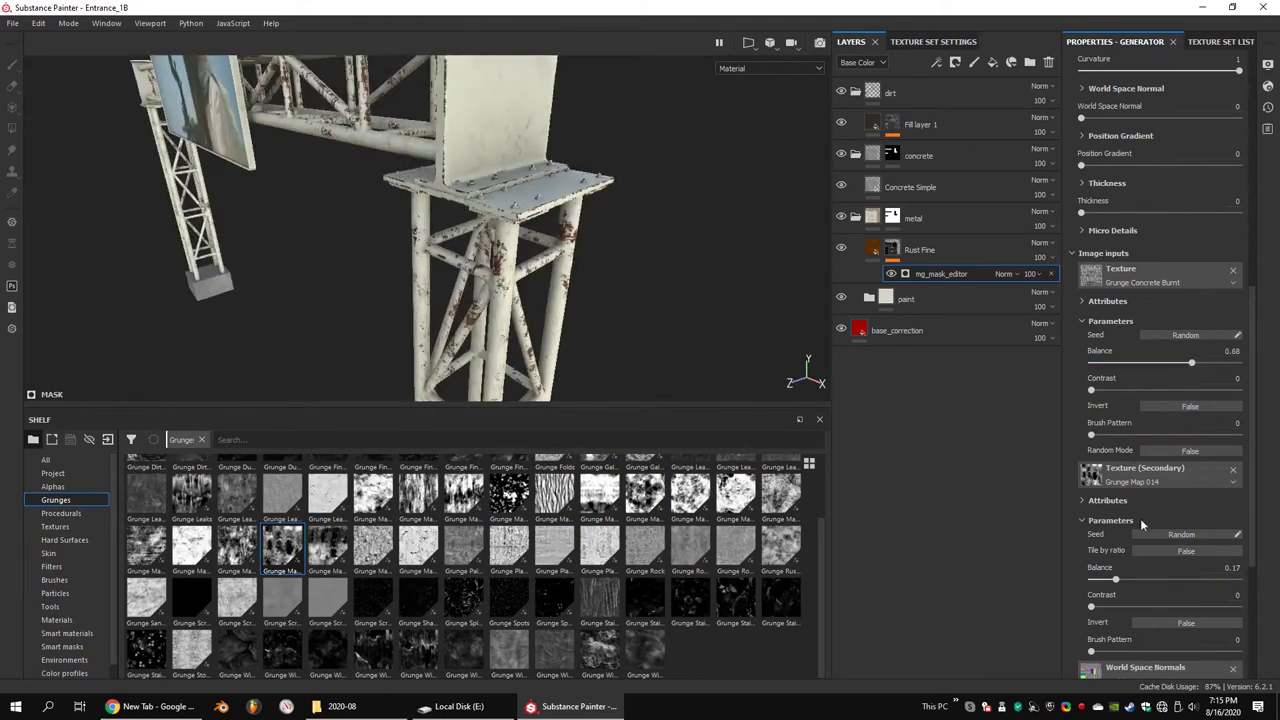
# Remove the secondary Grunge Map 014 texture and settle the generator balance at 0.61
pyautogui.click(1233, 469)
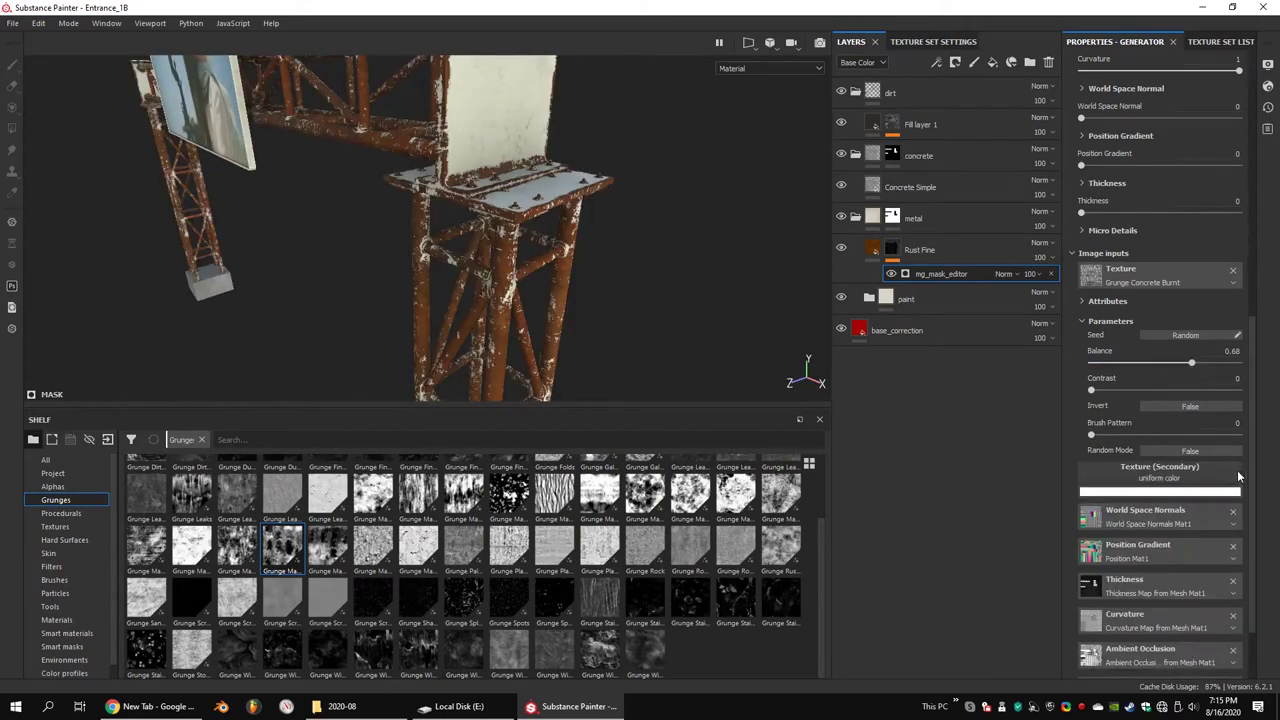
pyautogui.scroll(5, 1205, 398)
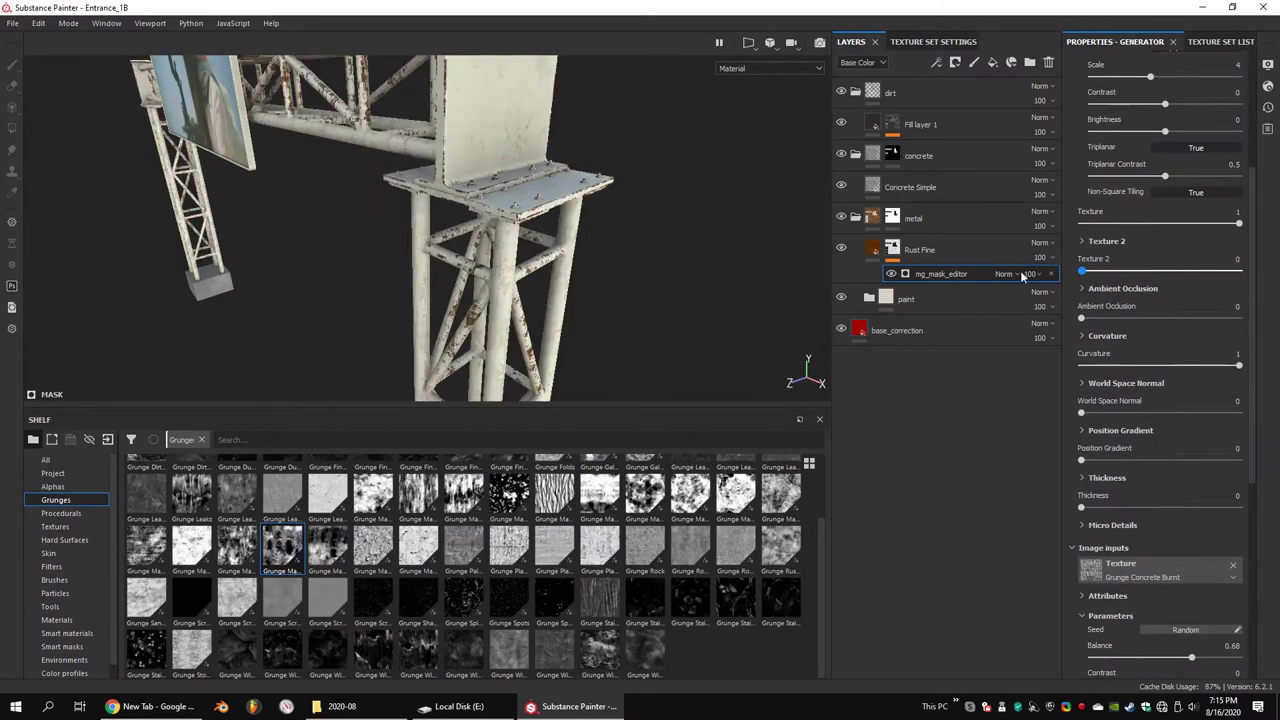
pyautogui.keyDown('alt'); pyautogui.moveTo(600, 250); pyautogui.dragTo(589, 277); pyautogui.keyUp('alt')
pyautogui.scroll(-5, 1160, 430)
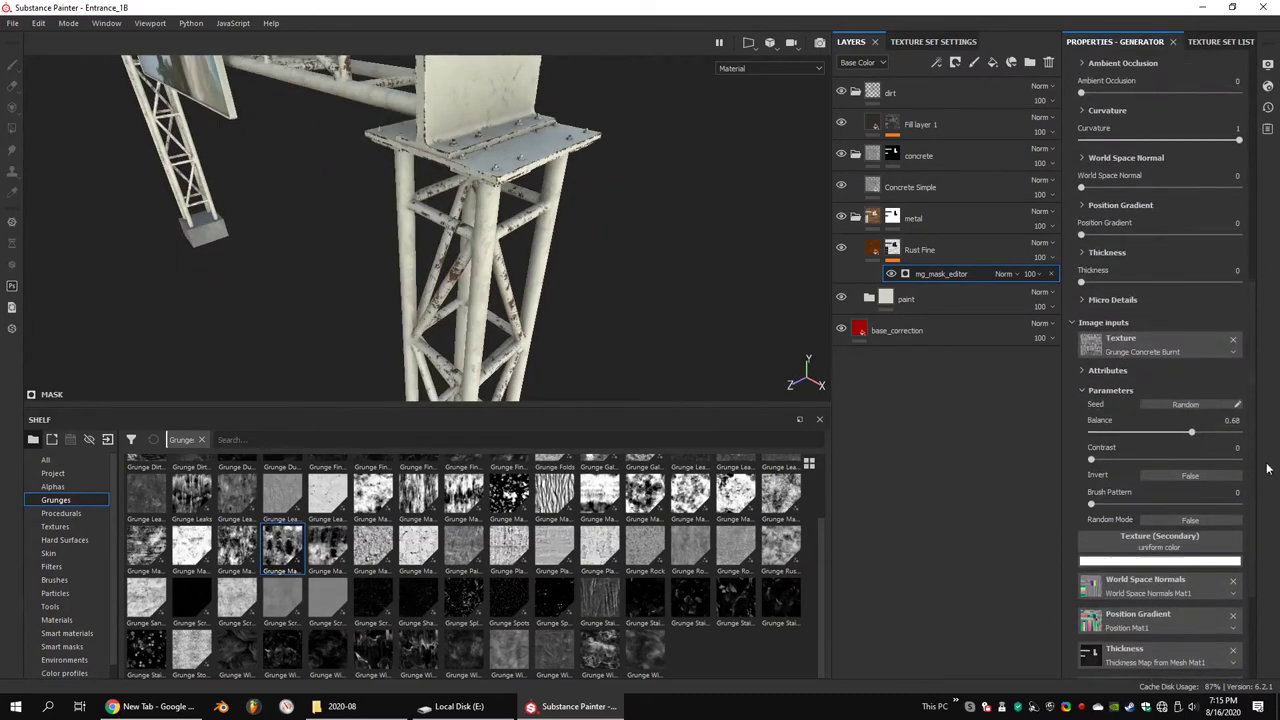
pyautogui.moveTo(1191, 432); pyautogui.dragTo(1161, 435)
pyautogui.moveTo(480, 220)
pyautogui.keyDown('alt'); pyautogui.mouseDown()
pyautogui.moveTo(566, 249)
pyautogui.moveTo(524, 253)
pyautogui.moveTo(424, 190)
pyautogui.mouseUp(); pyautogui.keyUp('alt')
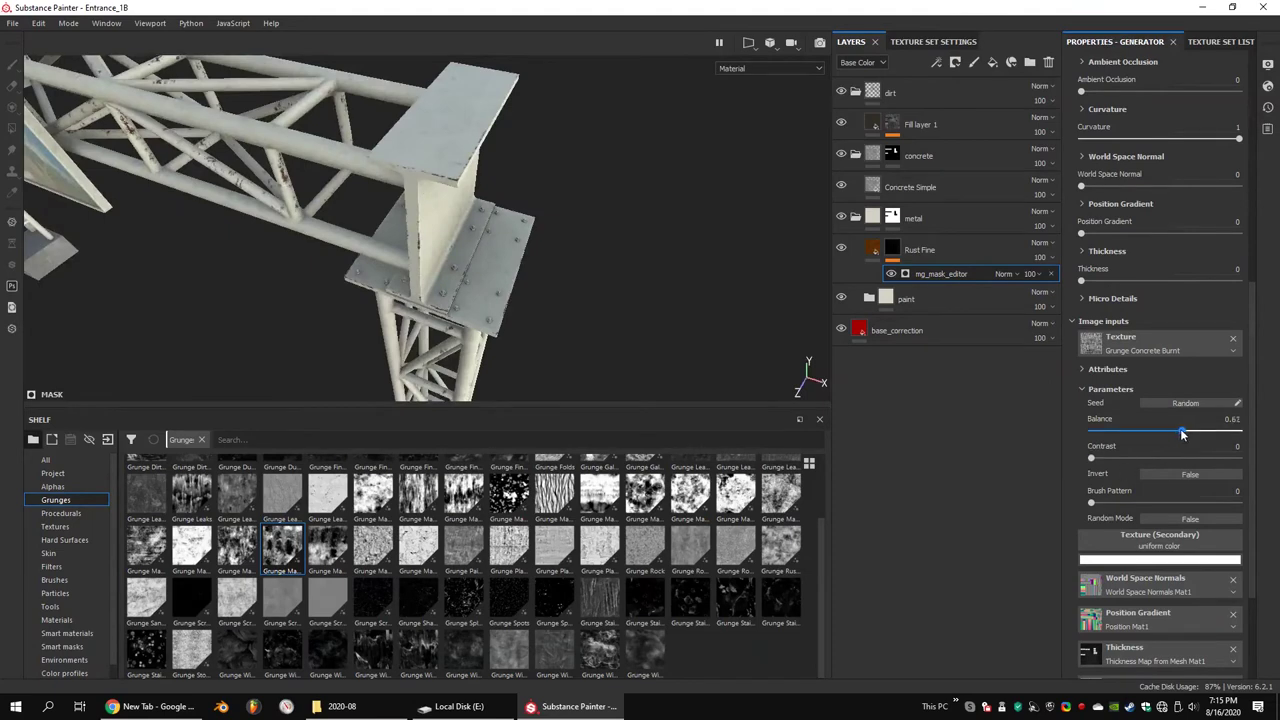
pyautogui.keyDown('alt'); pyautogui.moveTo(438, 268); pyautogui.dragTo(520, 240); pyautogui.keyUp('alt')
pyautogui.rightClick(940, 273)
# Fill the Rust Fine mask with an inverted Grunge Plaster Cracked at lowered balance
pyautogui.click(950, 540)
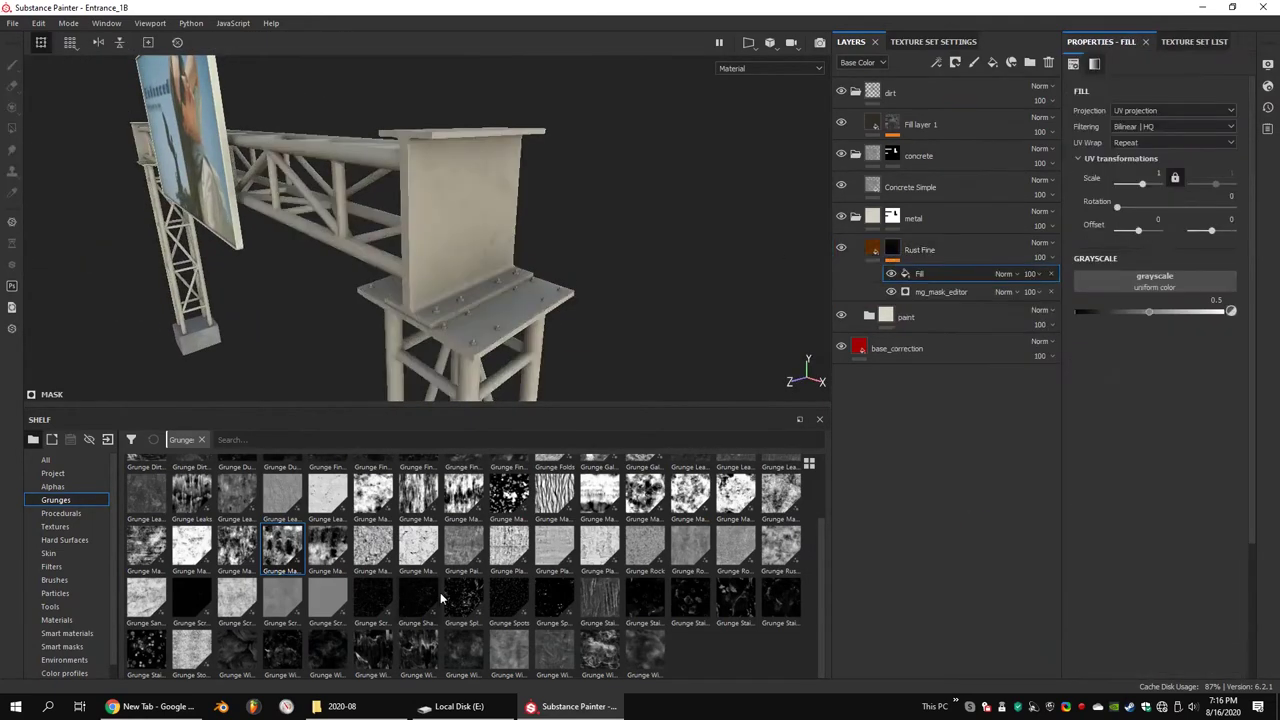
pyautogui.moveTo(1130, 288); pyautogui.dragTo(1132, 290)
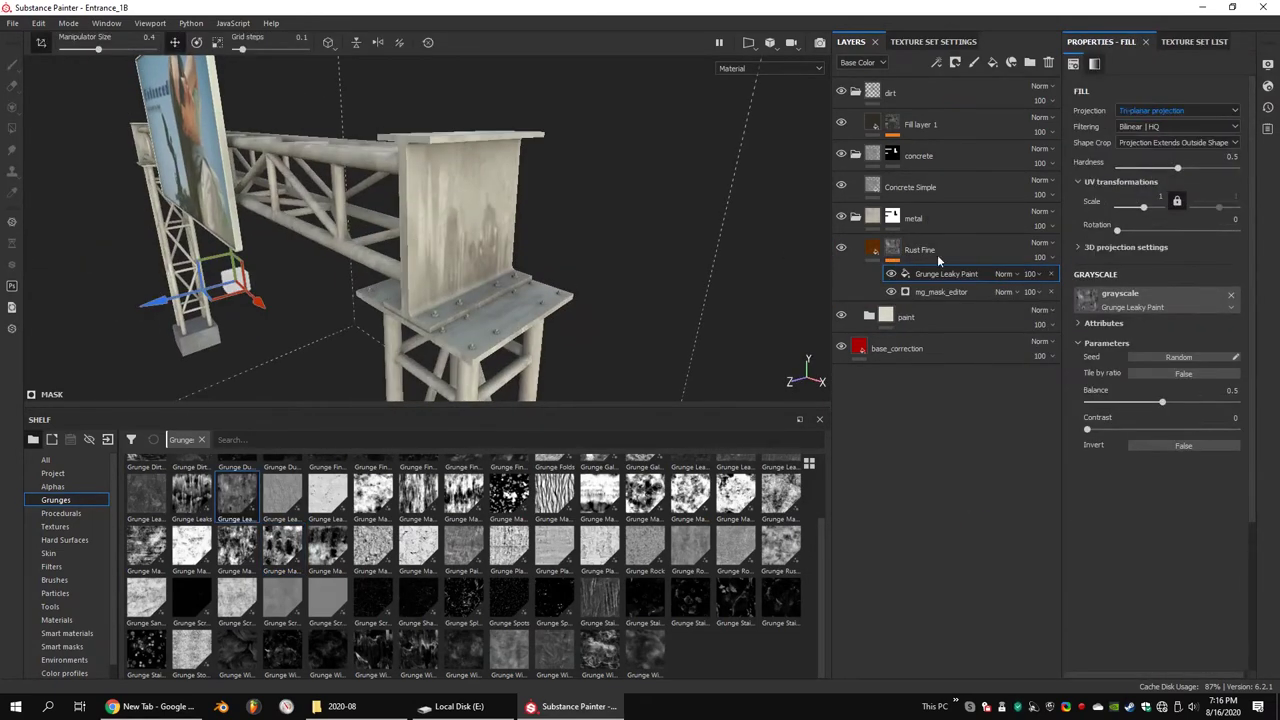
pyautogui.click(1110, 248)
pyautogui.click(1100, 247)
pyautogui.moveTo(1160, 402); pyautogui.dragTo(1122, 410)
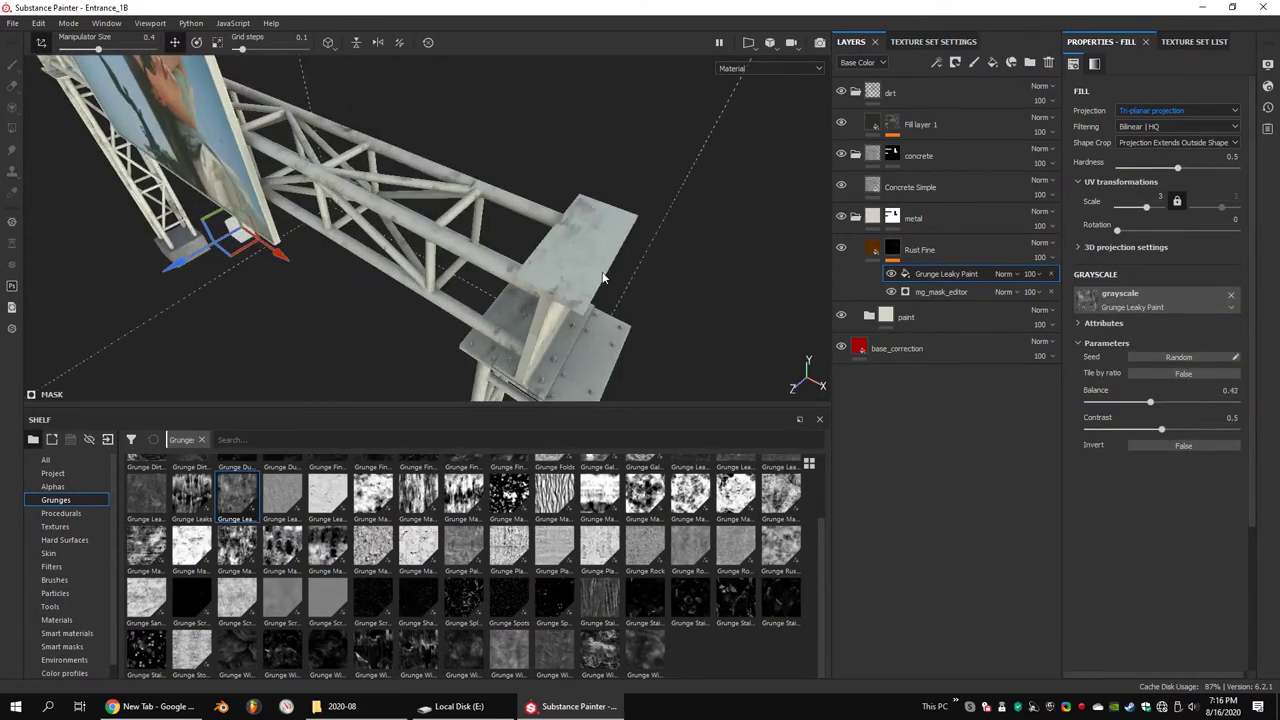
pyautogui.moveTo(1115, 297); pyautogui.dragTo(1118, 298)
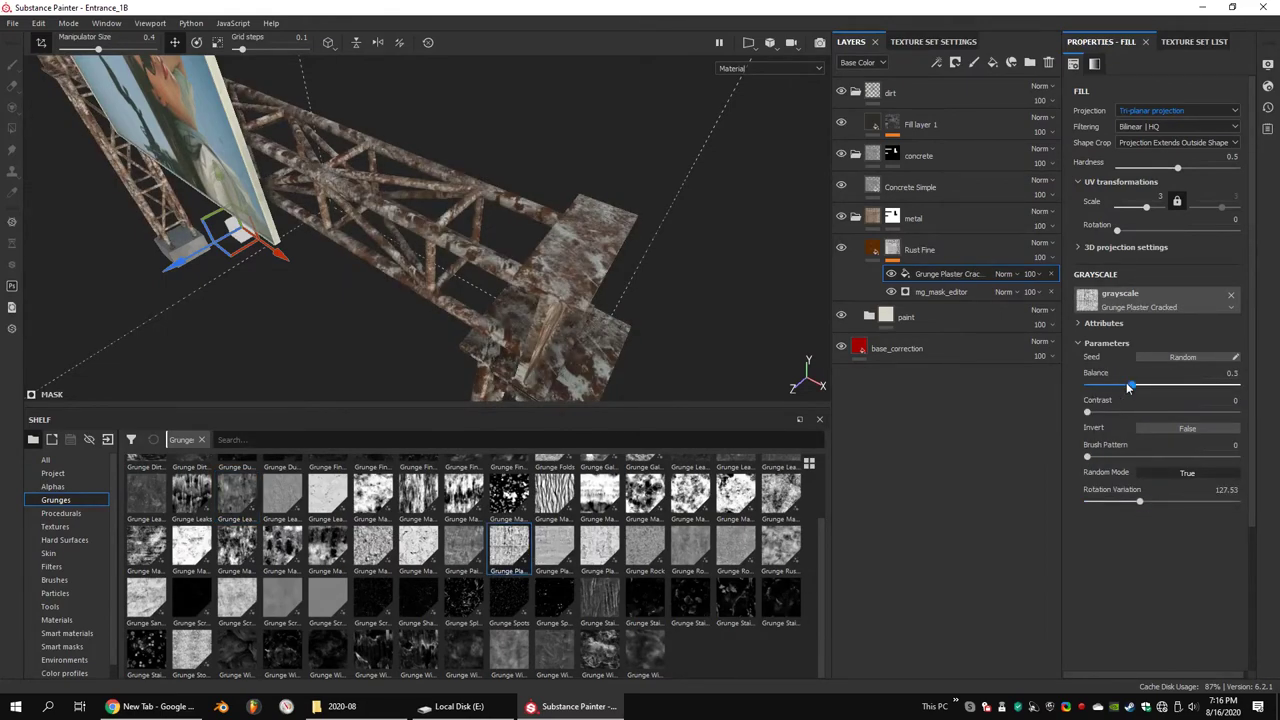
pyautogui.moveTo(1128, 388)
pyautogui.mouseDown()
pyautogui.moveTo(1095, 387)
pyautogui.moveTo(1085, 413)
pyautogui.moveTo(1136, 385)
pyautogui.mouseUp()
pyautogui.click(1182, 430)
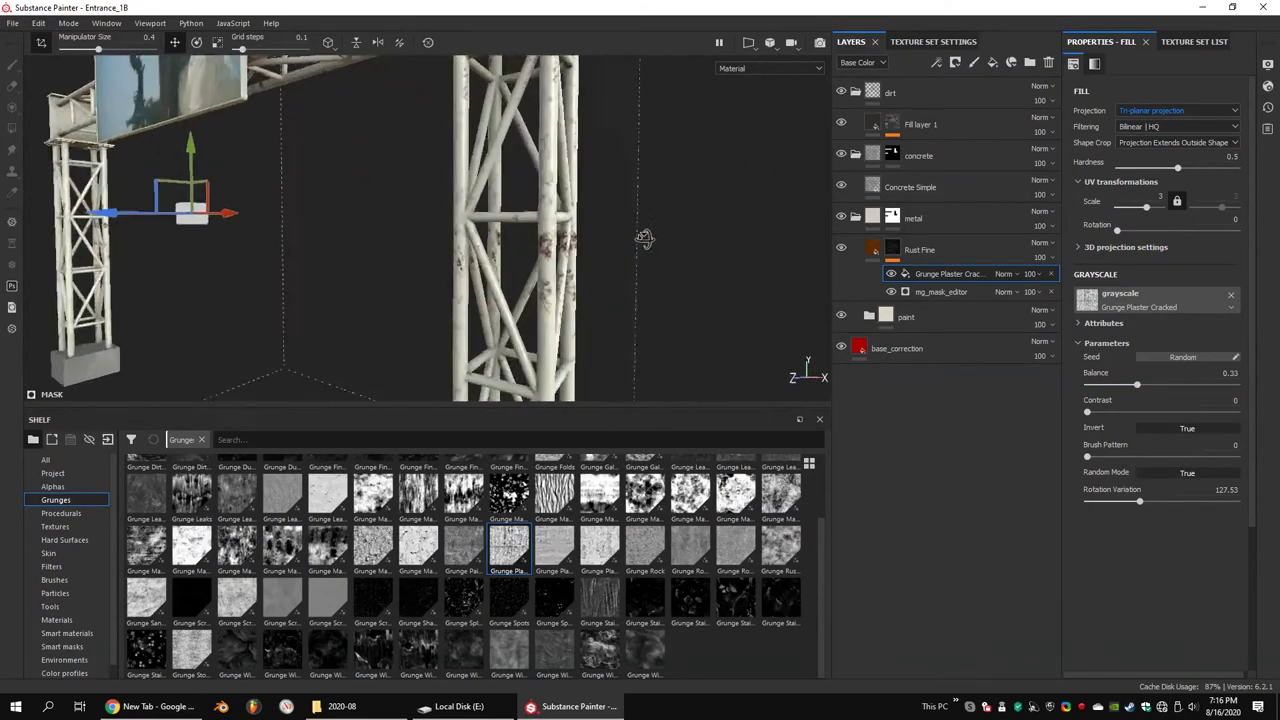
# Set the grunge fill to Screen blending and add a Paint effect above it
pyautogui.press('e')
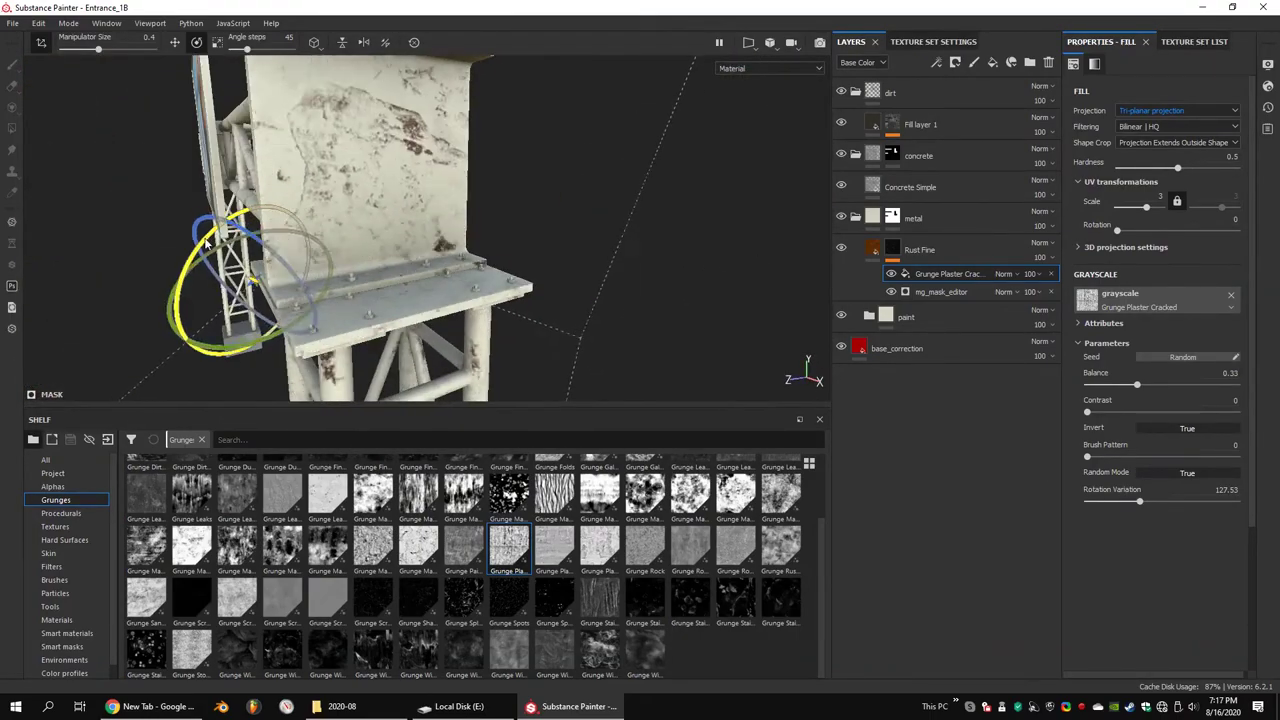
pyautogui.press('w')
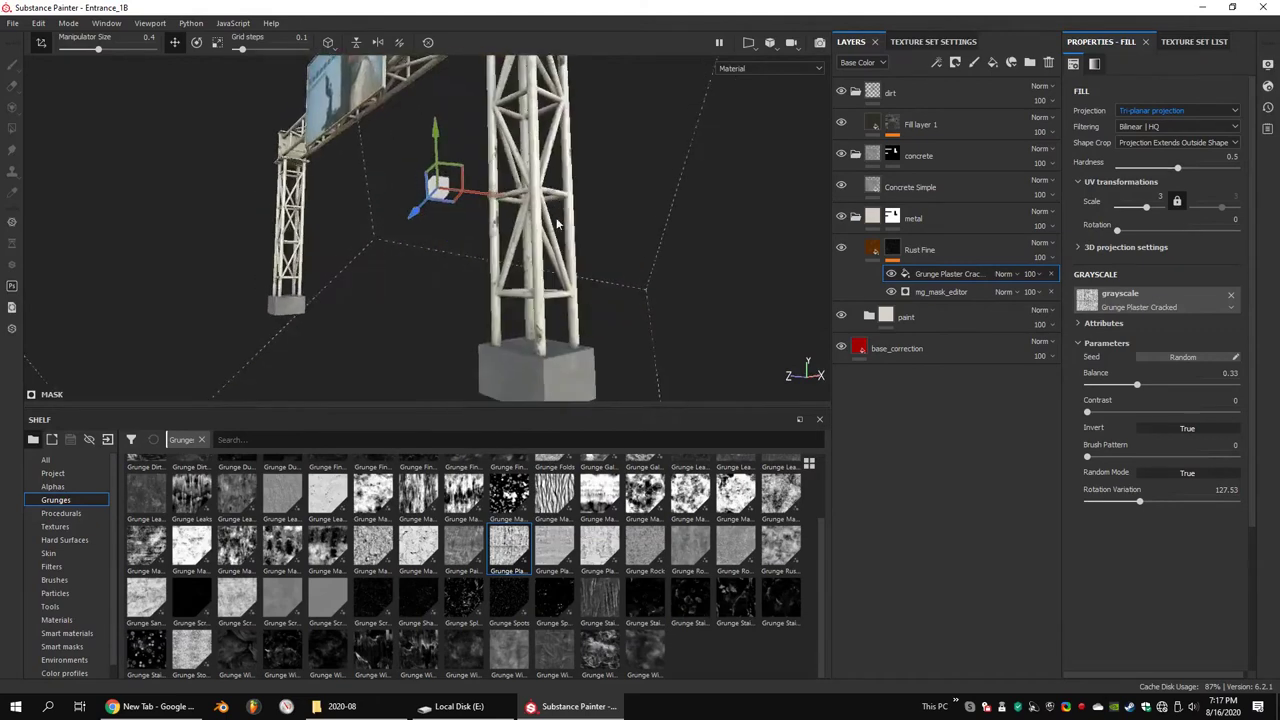
pyautogui.click(1003, 273)
pyautogui.click(1014, 414)
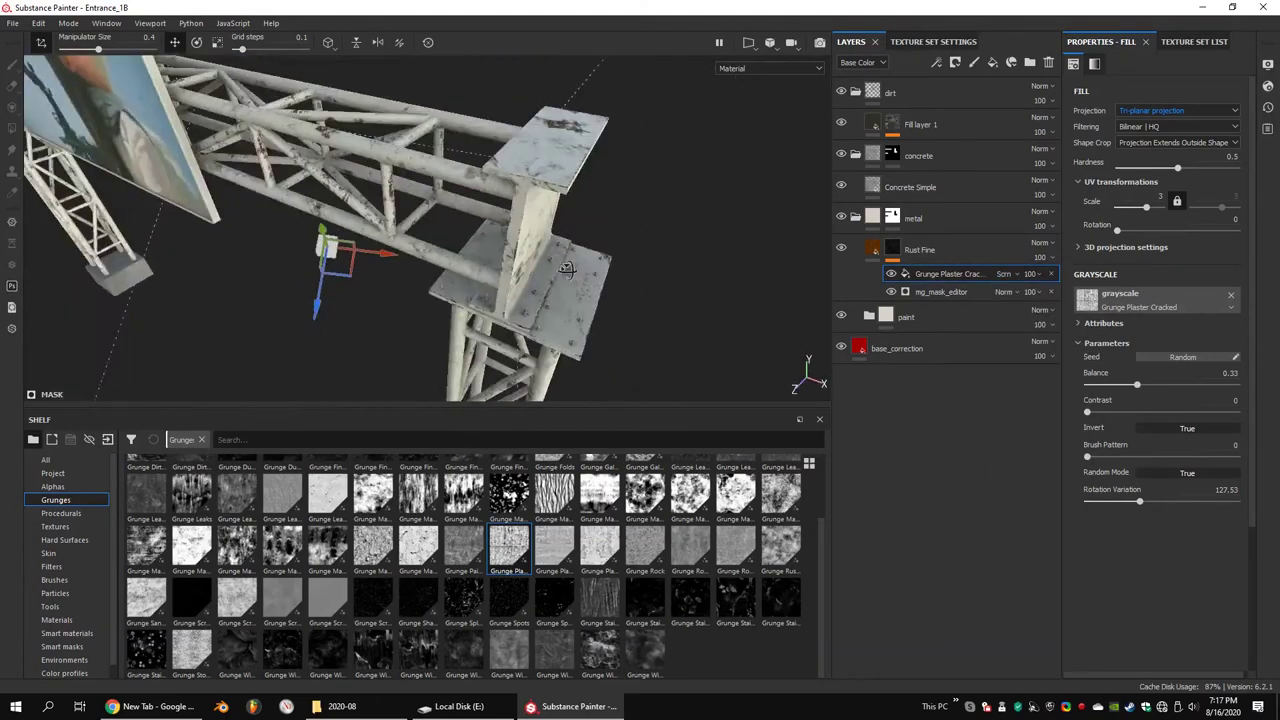
pyautogui.rightClick(895, 249)
pyautogui.click(948, 531)
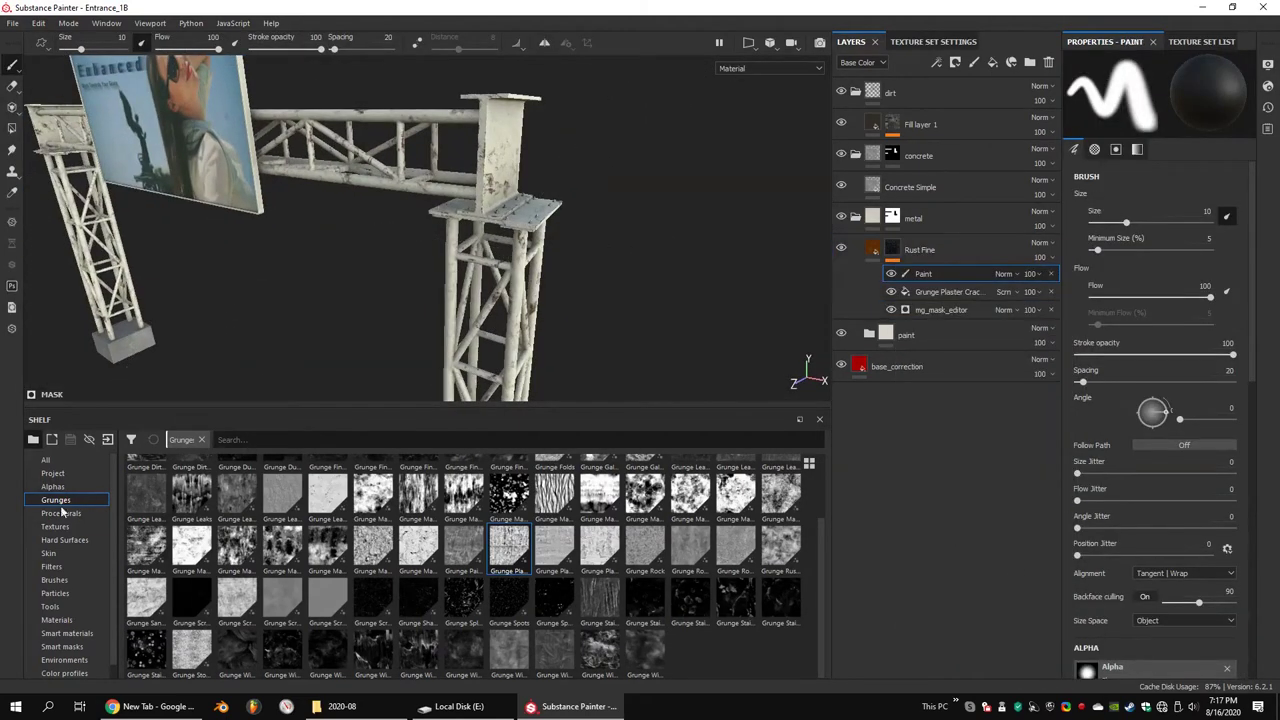
# Drop Grunge Dirt from the Shelf's Grunges into the brush stencil, with contrast 0.66 and balance 0.24
pyautogui.click(55, 590)
pyautogui.click(55, 581)
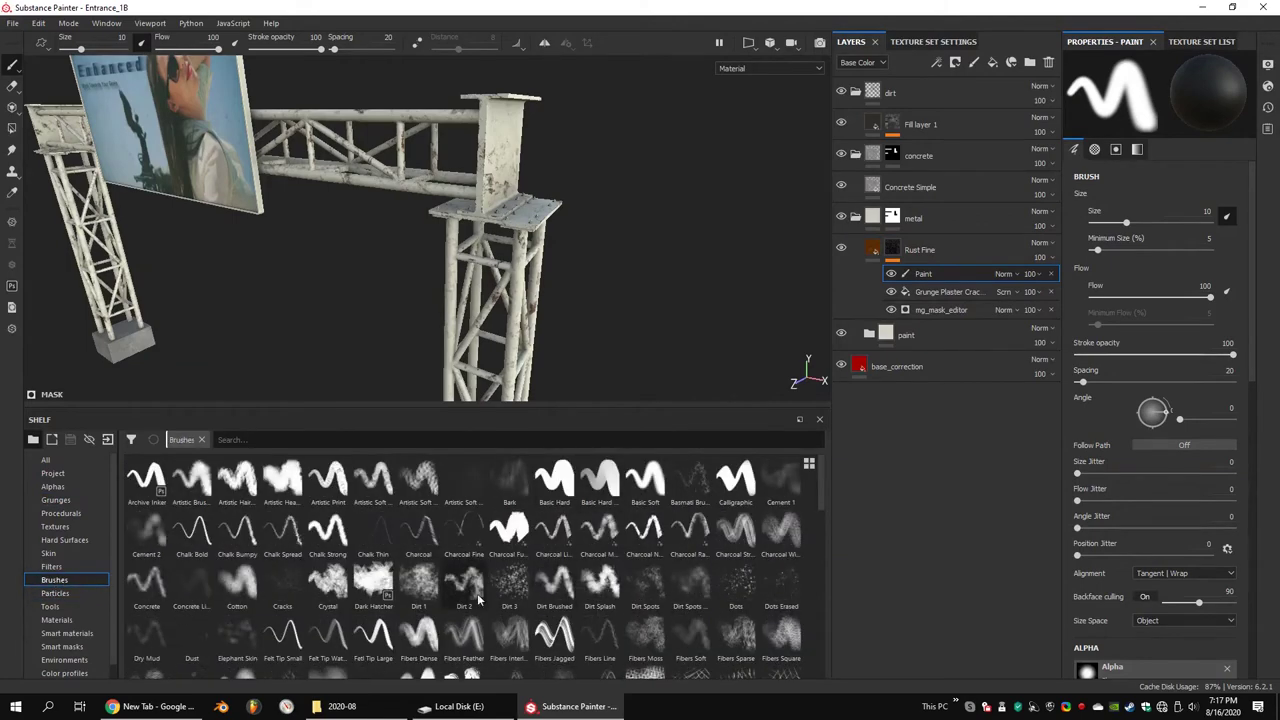
pyautogui.scroll(-5, 1161, 426)
pyautogui.scroll(-5, 1161, 426)
pyautogui.click(55, 500)
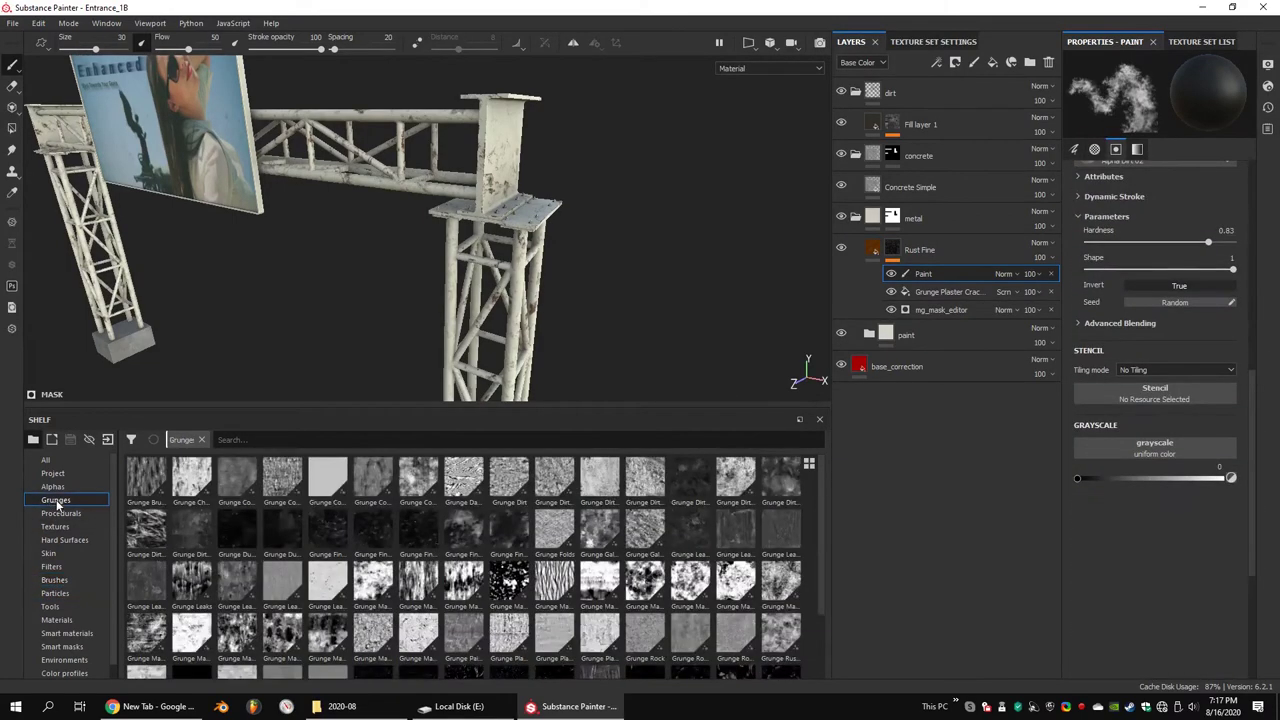
pyautogui.moveTo(503, 483); pyautogui.dragTo(1154, 398)
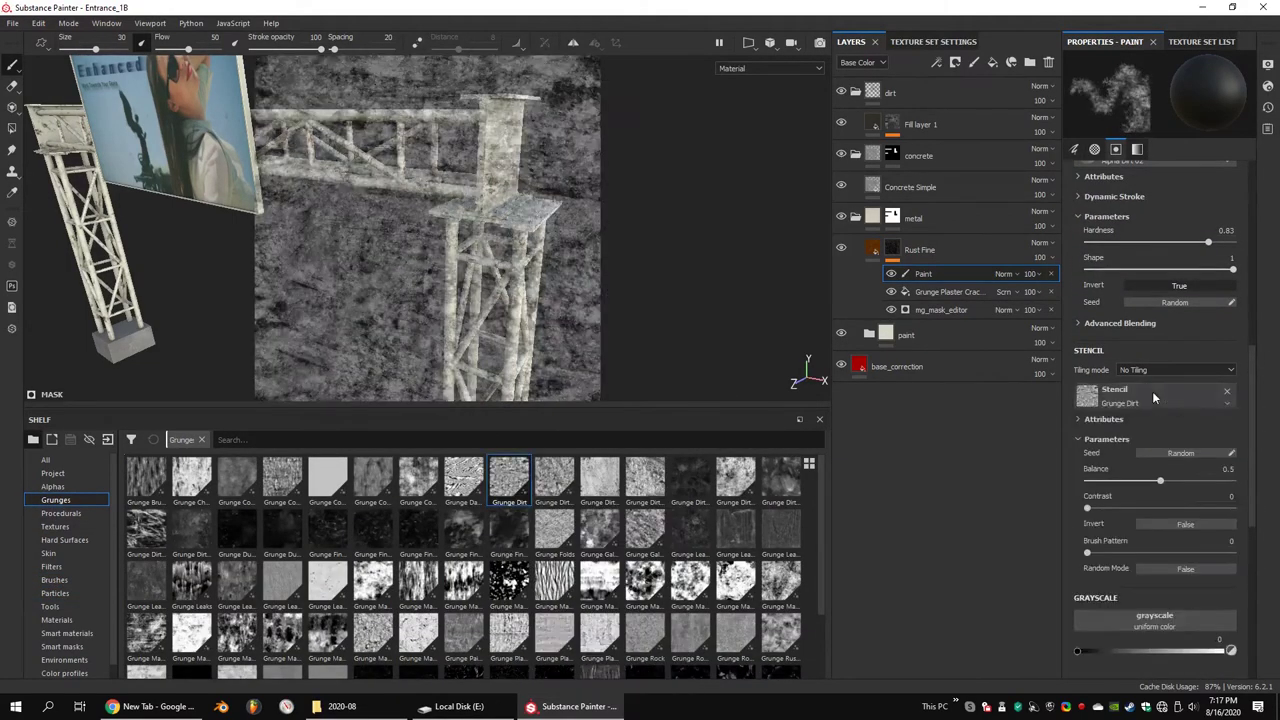
pyautogui.click(1183, 510)
pyautogui.moveTo(1160, 481); pyautogui.dragTo(1122, 481)
pyautogui.moveTo(560, 300)
pyautogui.keyDown('alt'); pyautogui.mouseDown()
pyautogui.moveTo(640, 264)
pyautogui.moveTo(613, 310)
pyautogui.mouseUp(); pyautogui.keyUp('alt')
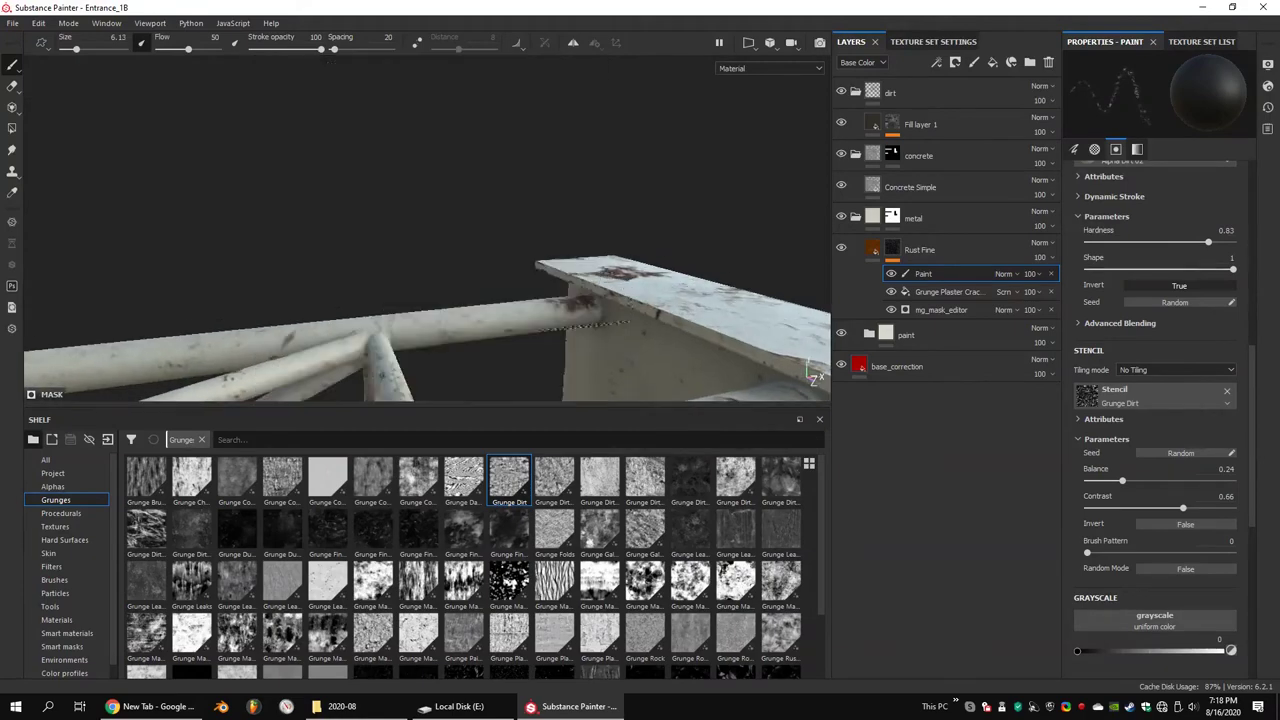
pyautogui.scroll(-3, 1202, 496)
pyautogui.moveTo(620, 300)
pyautogui.keyDown('alt'); pyautogui.mouseDown()
pyautogui.moveTo(625, 245)
pyautogui.moveTo(573, 245)
pyautogui.moveTo(590, 228)
pyautogui.moveTo(615, 213)
pyautogui.moveTo(570, 280)
pyautogui.moveTo(763, 206)
pyautogui.moveTo(655, 213)
pyautogui.mouseUp(); pyautogui.keyUp('alt')
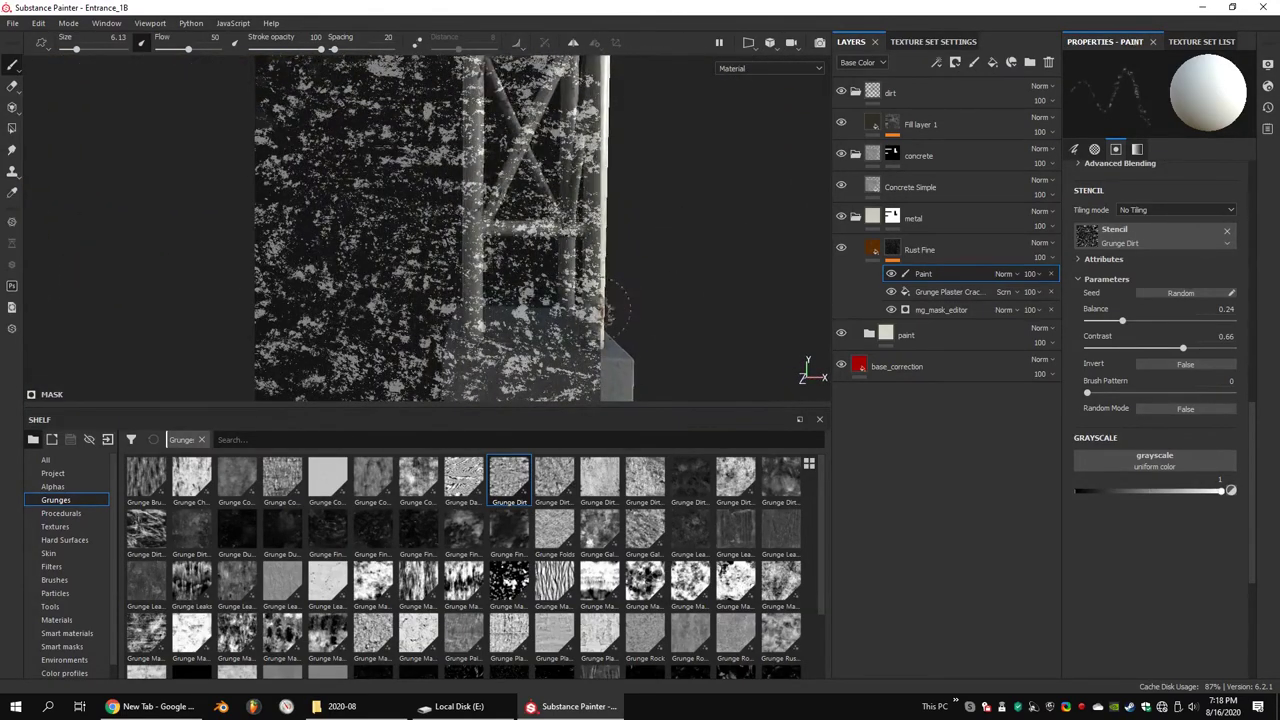
# Invert the Grunge Dirt stencil, raise its balance to 0.38, and shrink the brush to 3.9
pyautogui.moveTo(610, 312)
pyautogui.keyDown('alt'); pyautogui.mouseDown()
pyautogui.moveTo(470, 272)
pyautogui.moveTo(724, 311)
pyautogui.mouseUp(); pyautogui.keyUp('alt')
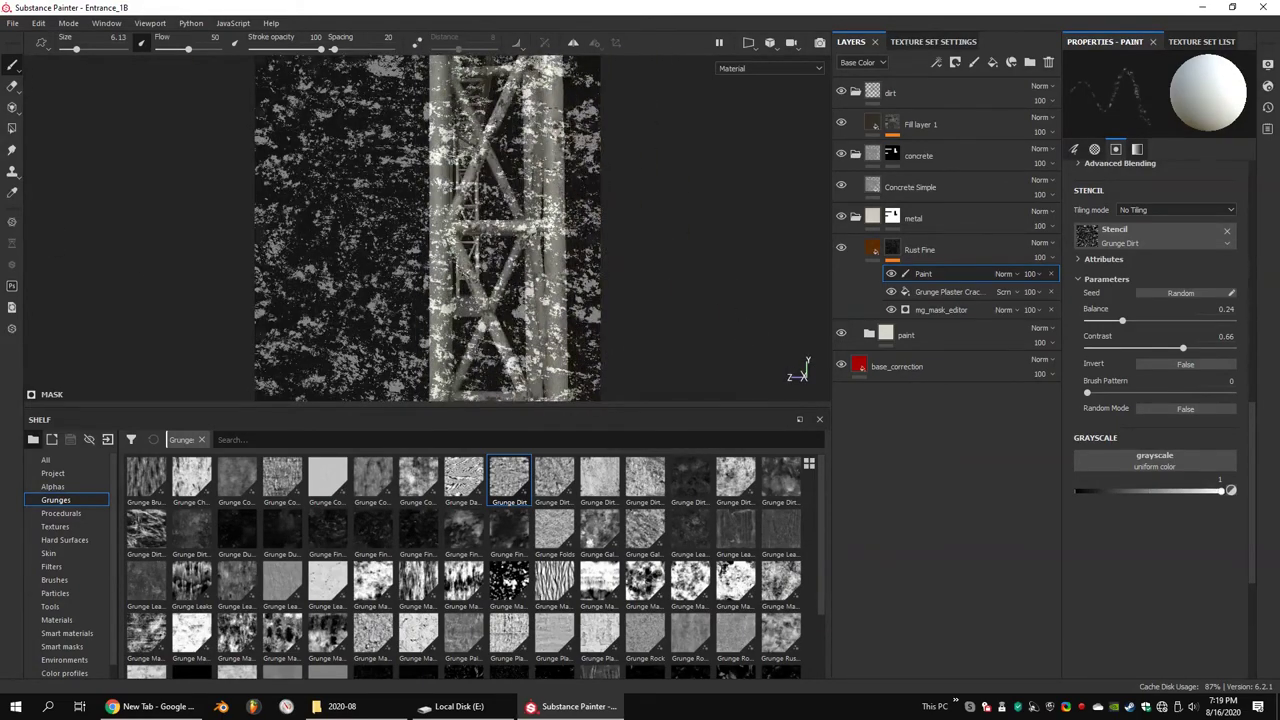
pyautogui.moveTo(724, 311)
pyautogui.keyDown('alt'); pyautogui.mouseDown()
pyautogui.moveTo(655, 237)
pyautogui.moveTo(562, 211)
pyautogui.moveTo(574, 220)
pyautogui.mouseUp(); pyautogui.keyUp('alt')
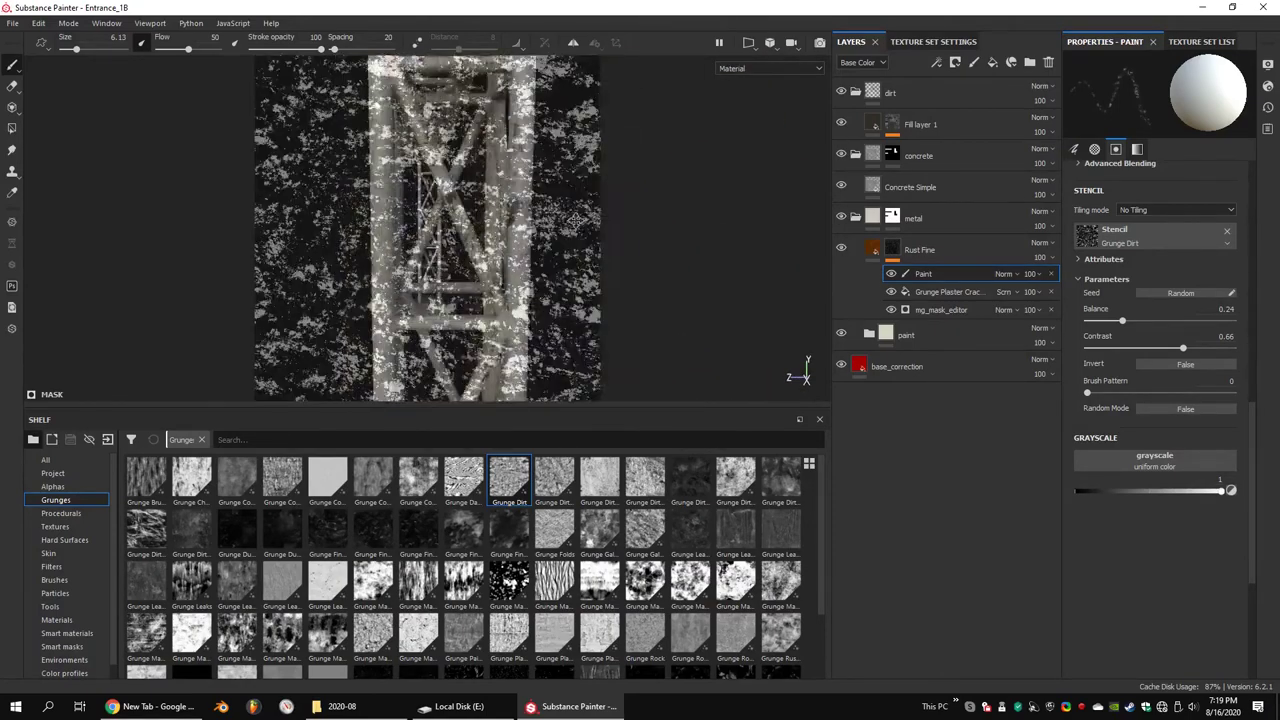
pyautogui.click(1190, 366)
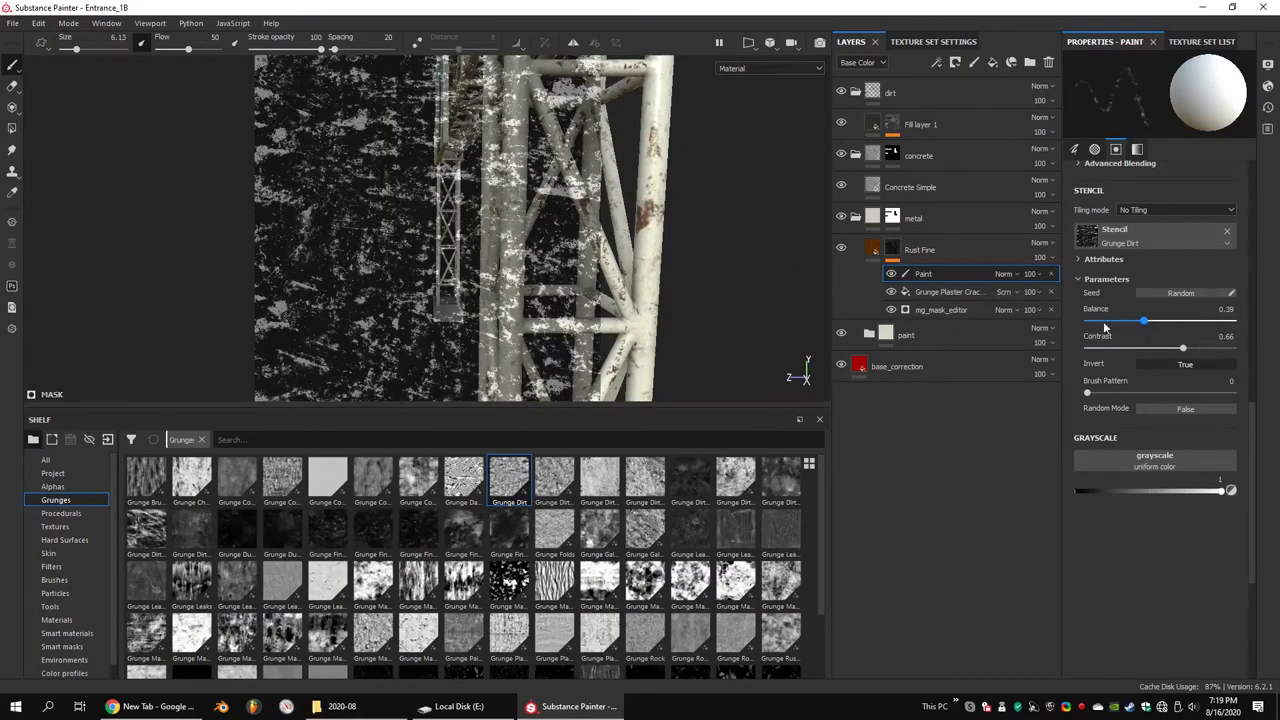
pyautogui.moveTo(560, 230)
pyautogui.keyDown('alt'); pyautogui.mouseDown()
pyautogui.moveTo(640, 200)
pyautogui.moveTo(528, 245)
pyautogui.moveTo(729, 278)
pyautogui.moveTo(694, 194)
pyautogui.moveTo(650, 200)
pyautogui.mouseUp(); pyautogui.keyUp('alt')
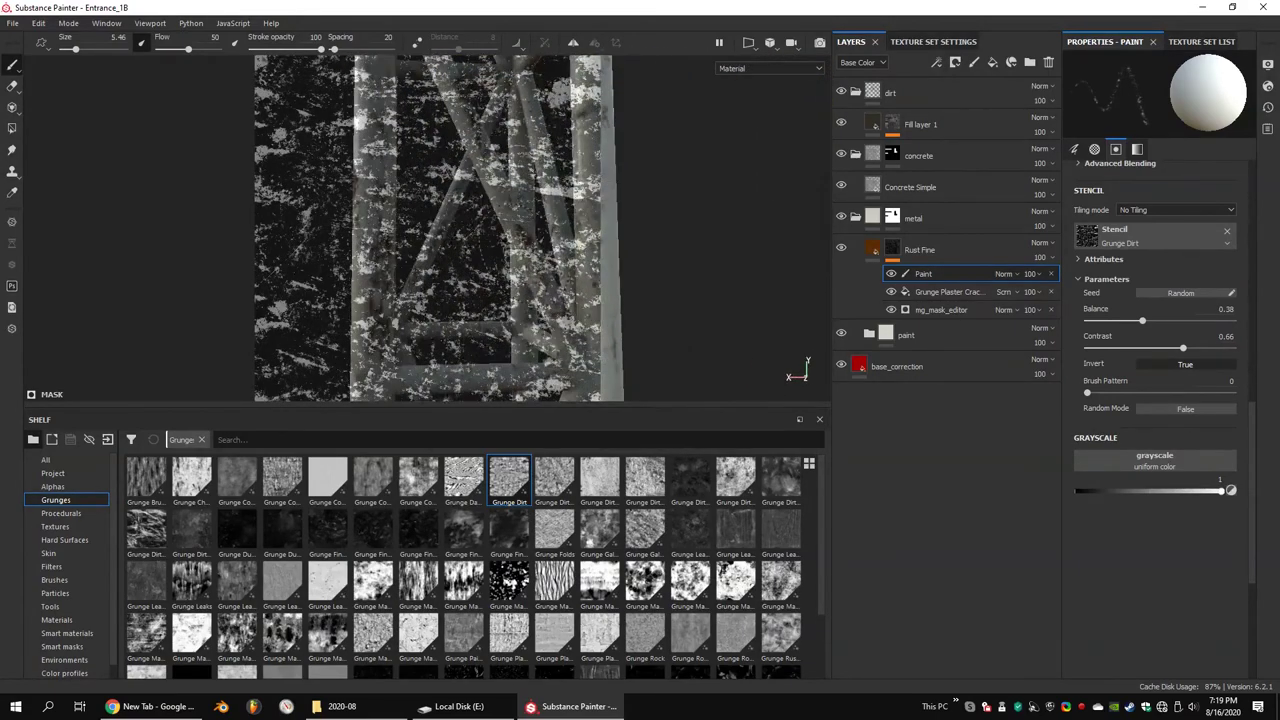
pyautogui.press('[')
# Stencil-paint extra rust onto the truss beams from several angles around the tower
pyautogui.keyDown('alt'); pyautogui.moveTo(519, 255); pyautogui.dragTo(566, 206); pyautogui.keyUp('alt')
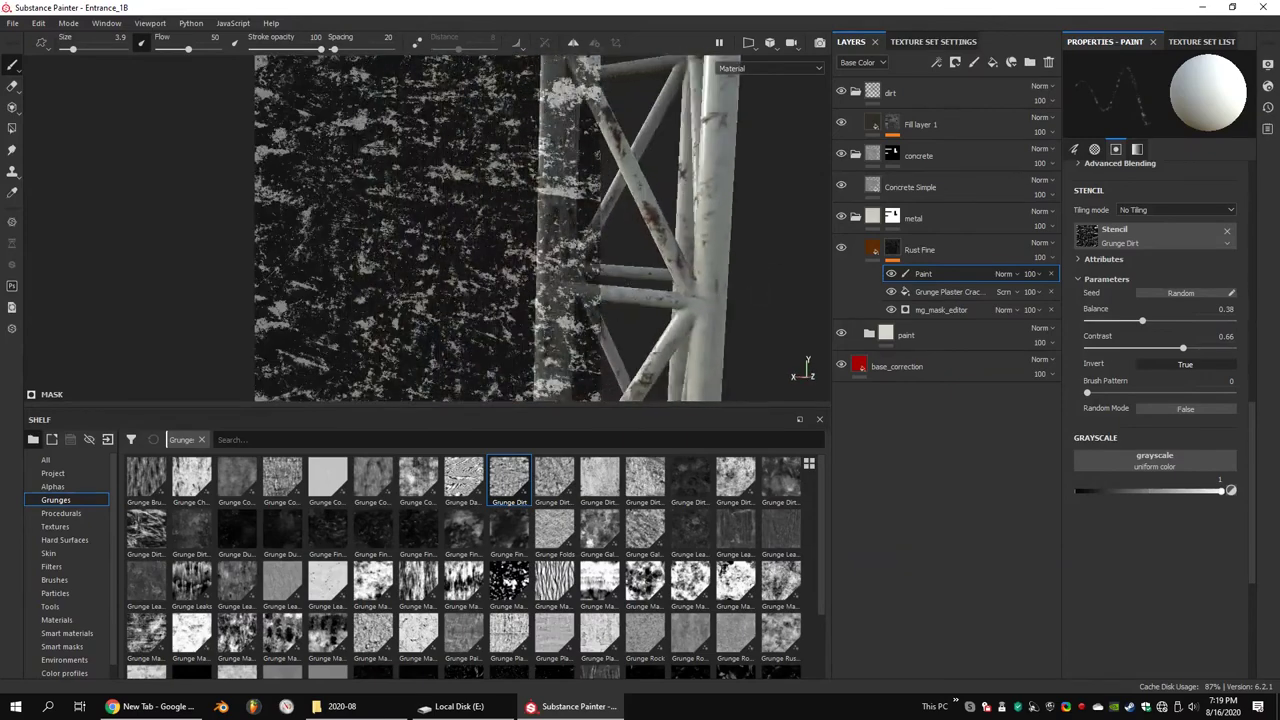
pyautogui.press('s')
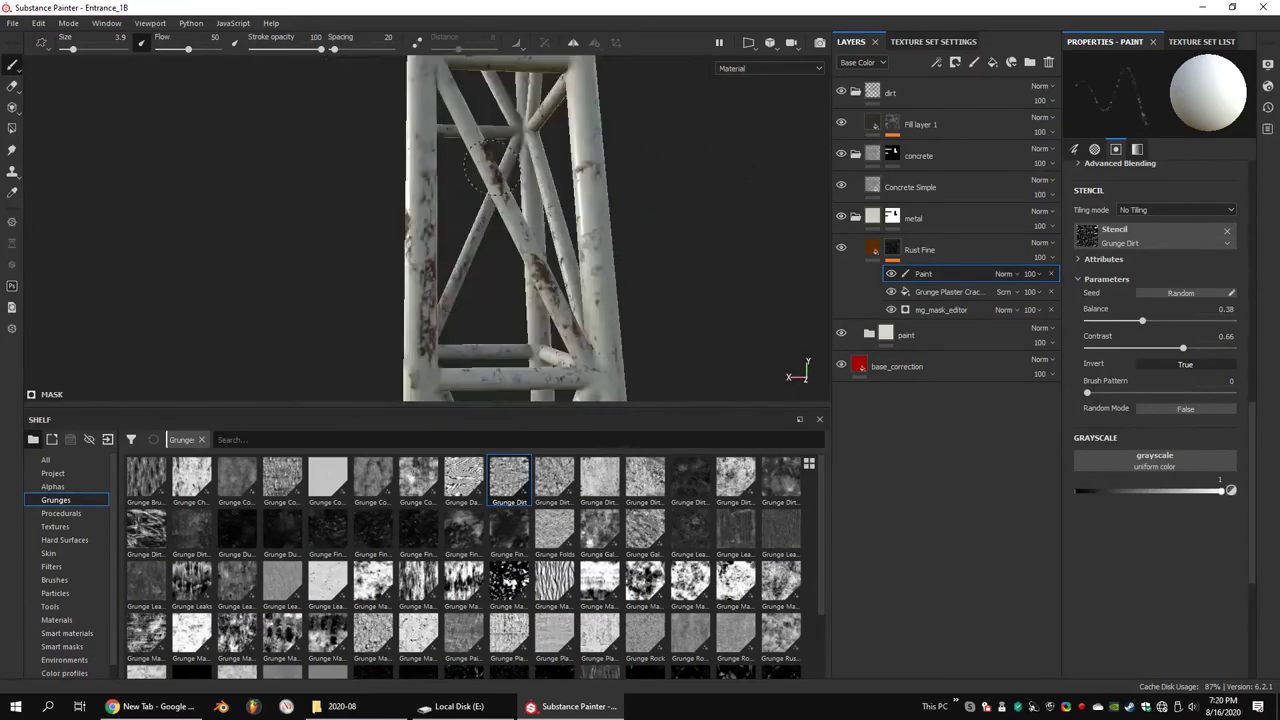
pyautogui.moveTo(470, 163)
pyautogui.keyDown('alt'); pyautogui.mouseDown()
pyautogui.moveTo(712, 284)
pyautogui.moveTo(610, 252)
pyautogui.moveTo(676, 253)
pyautogui.mouseUp(); pyautogui.keyUp('alt')
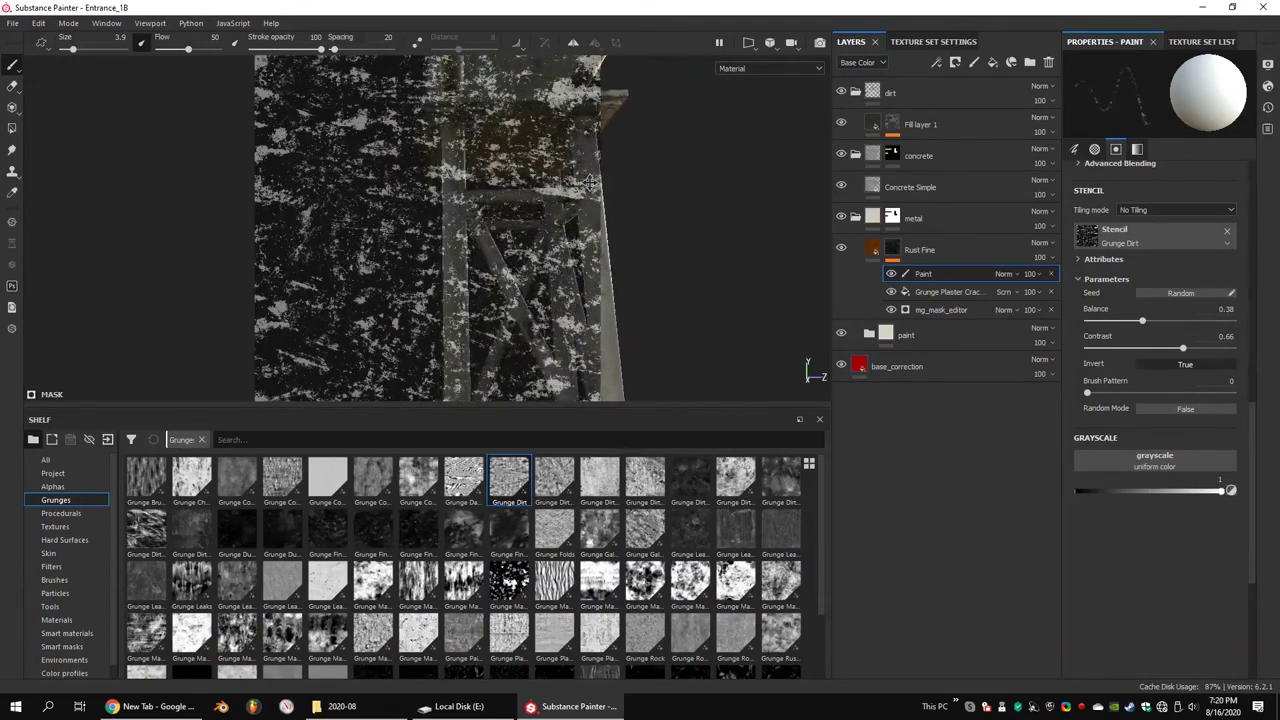
pyautogui.moveTo(590, 180)
pyautogui.keyDown('alt'); pyautogui.mouseDown()
pyautogui.moveTo(703, 215)
pyautogui.moveTo(519, 180)
pyautogui.mouseUp(); pyautogui.keyUp('alt')
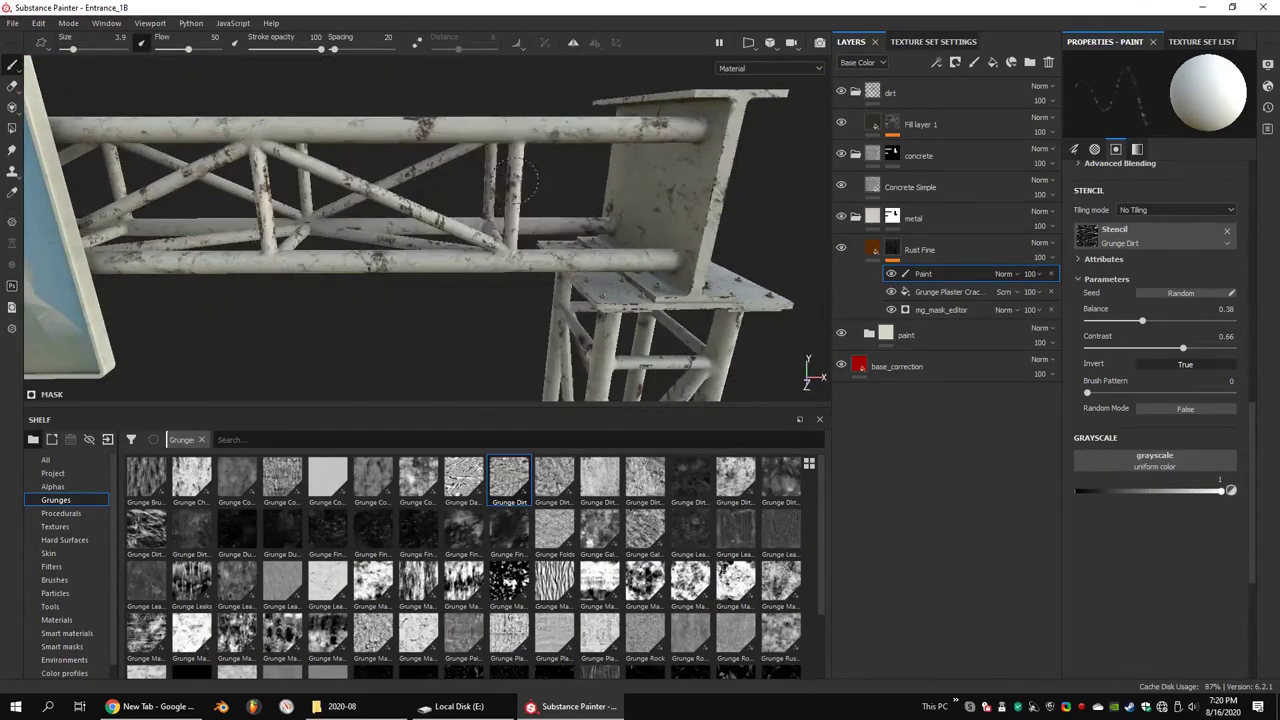
pyautogui.moveTo(622, 195)
pyautogui.keyDown('alt'); pyautogui.mouseDown()
pyautogui.moveTo(463, 281)
pyautogui.moveTo(405, 244)
pyautogui.moveTo(491, 180)
pyautogui.moveTo(600, 210)
pyautogui.mouseUp(); pyautogui.keyUp('alt')
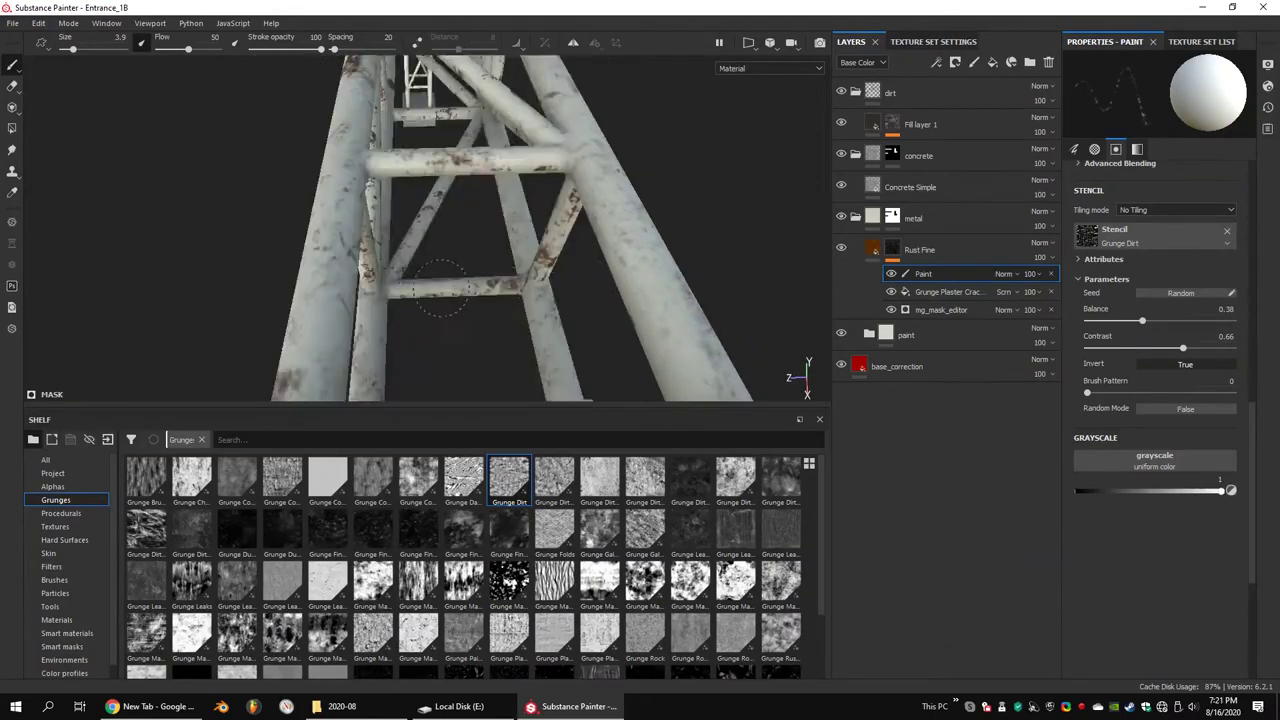
pyautogui.moveTo(723, 247)
pyautogui.keyDown('alt'); pyautogui.mouseDown()
pyautogui.moveTo(560, 145)
pyautogui.moveTo(600, 170)
pyautogui.moveTo(450, 260)
pyautogui.moveTo(623, 214)
pyautogui.moveTo(589, 131)
pyautogui.moveTo(590, 203)
pyautogui.mouseUp(); pyautogui.keyUp('alt')
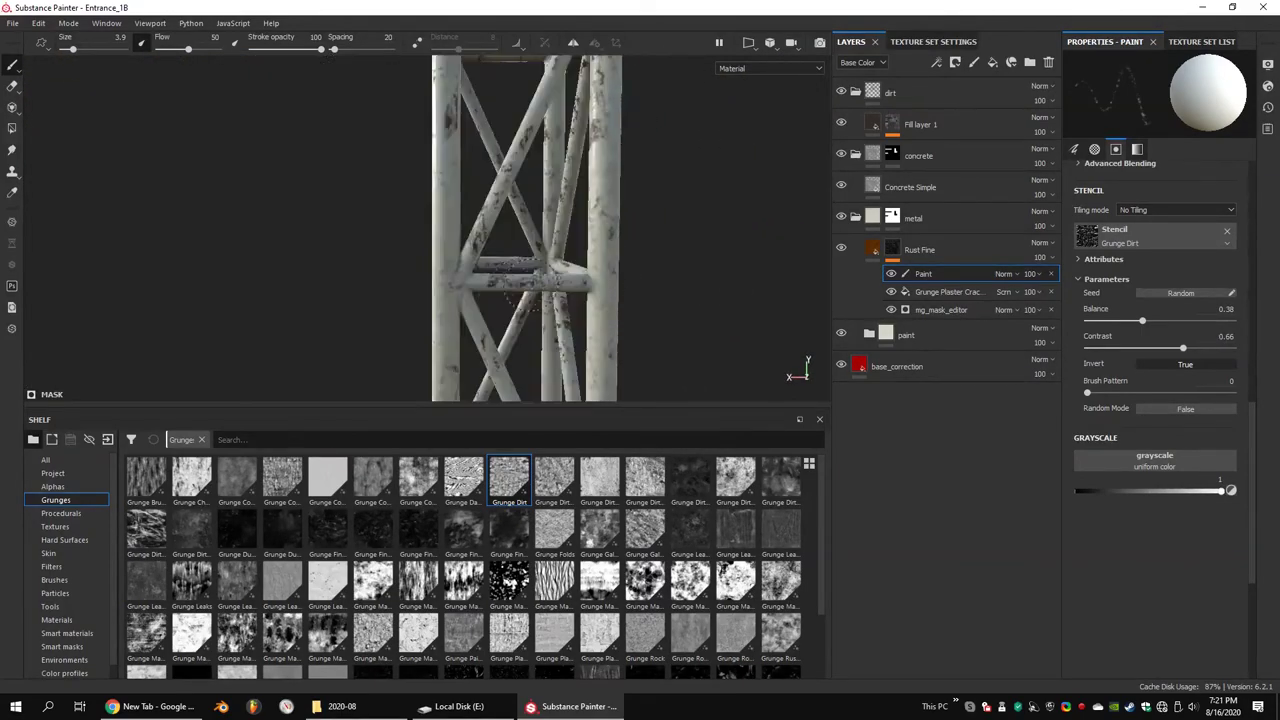
# Paint rust patches on the tower's vertical columns through the Grunge Dirt stencil
pyautogui.keyDown('alt'); pyautogui.moveTo(518, 296); pyautogui.dragTo(530, 202); pyautogui.keyUp('alt')
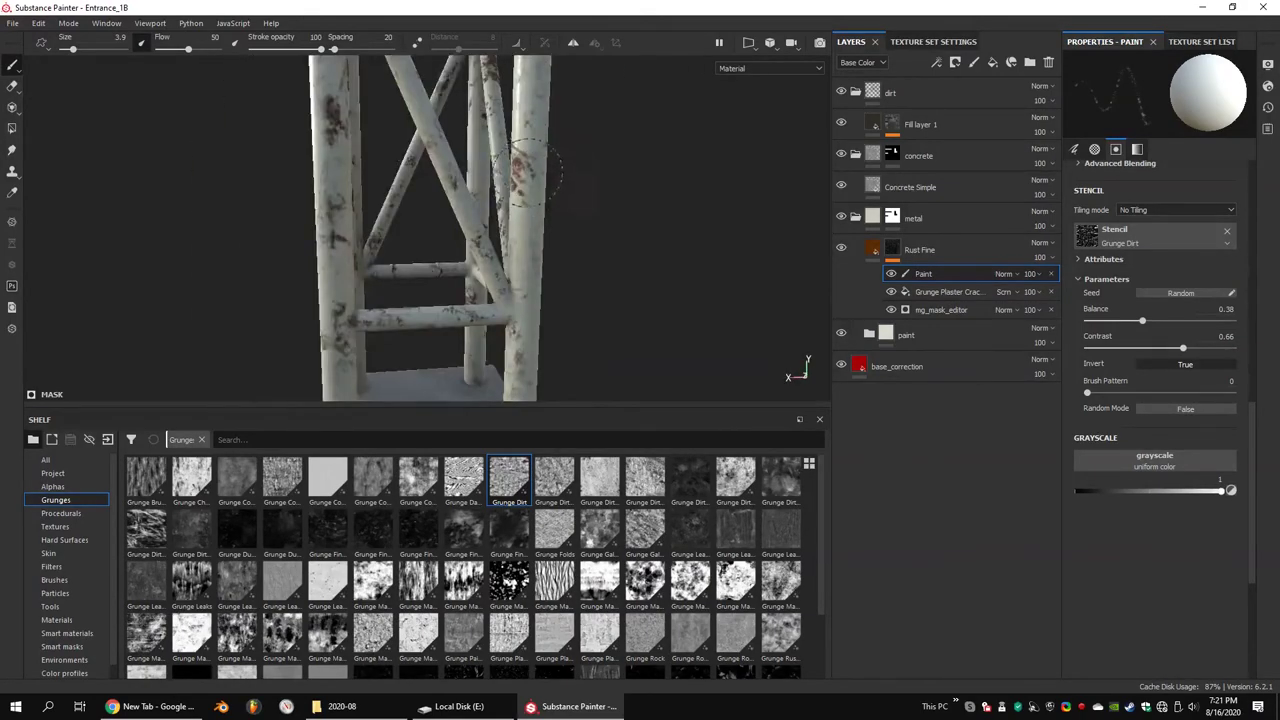
pyautogui.keyDown('alt'); pyautogui.moveTo(530, 202); pyautogui.dragTo(538, 158); pyautogui.keyUp('alt')
pyautogui.press('s')
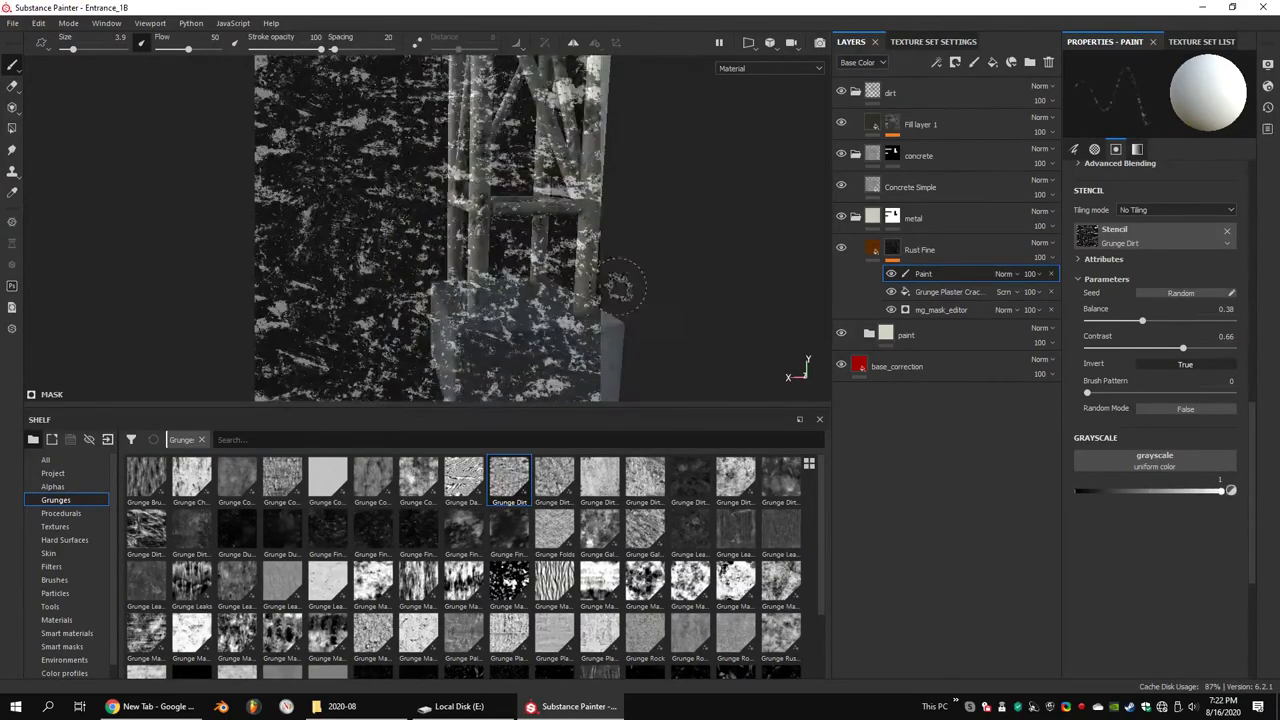
pyautogui.moveTo(618, 288)
pyautogui.keyDown('alt'); pyautogui.mouseDown()
pyautogui.moveTo(640, 290)
pyautogui.moveTo(580, 298)
pyautogui.mouseUp(); pyautogui.keyUp('alt')
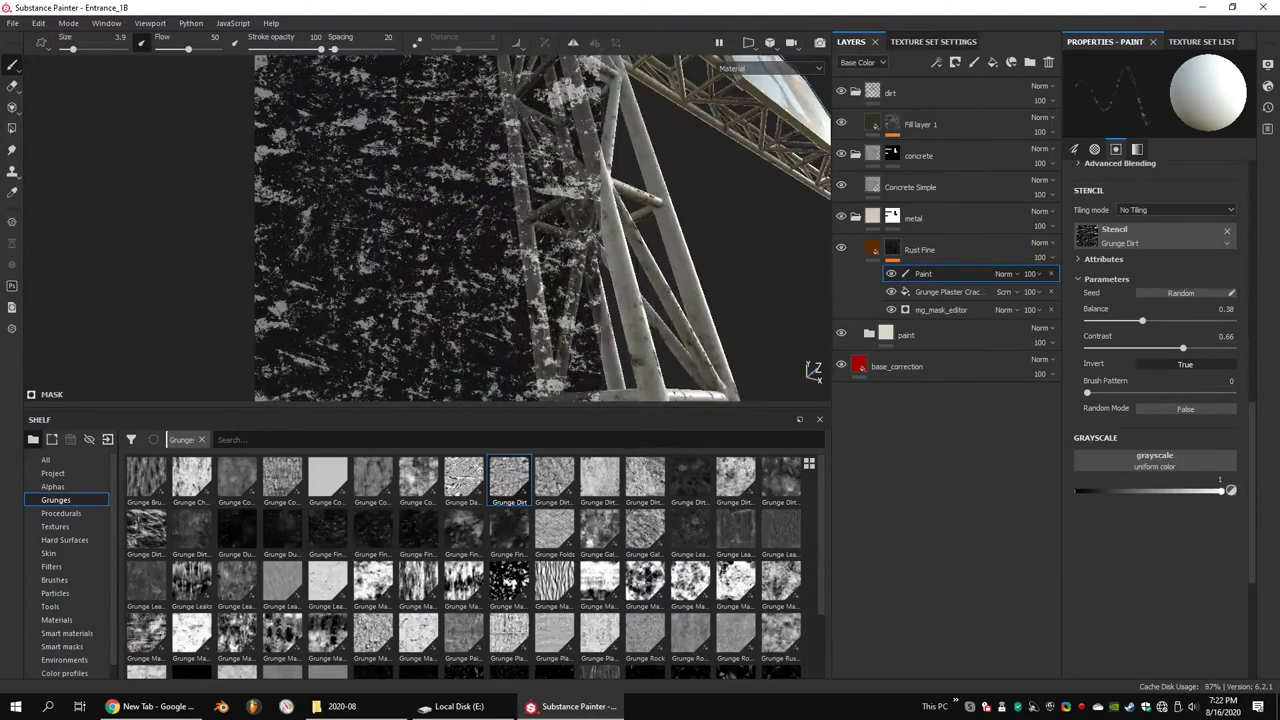
pyautogui.keyDown('alt'); pyautogui.moveTo(696, 262); pyautogui.dragTo(352, 137); pyautogui.keyUp('alt')
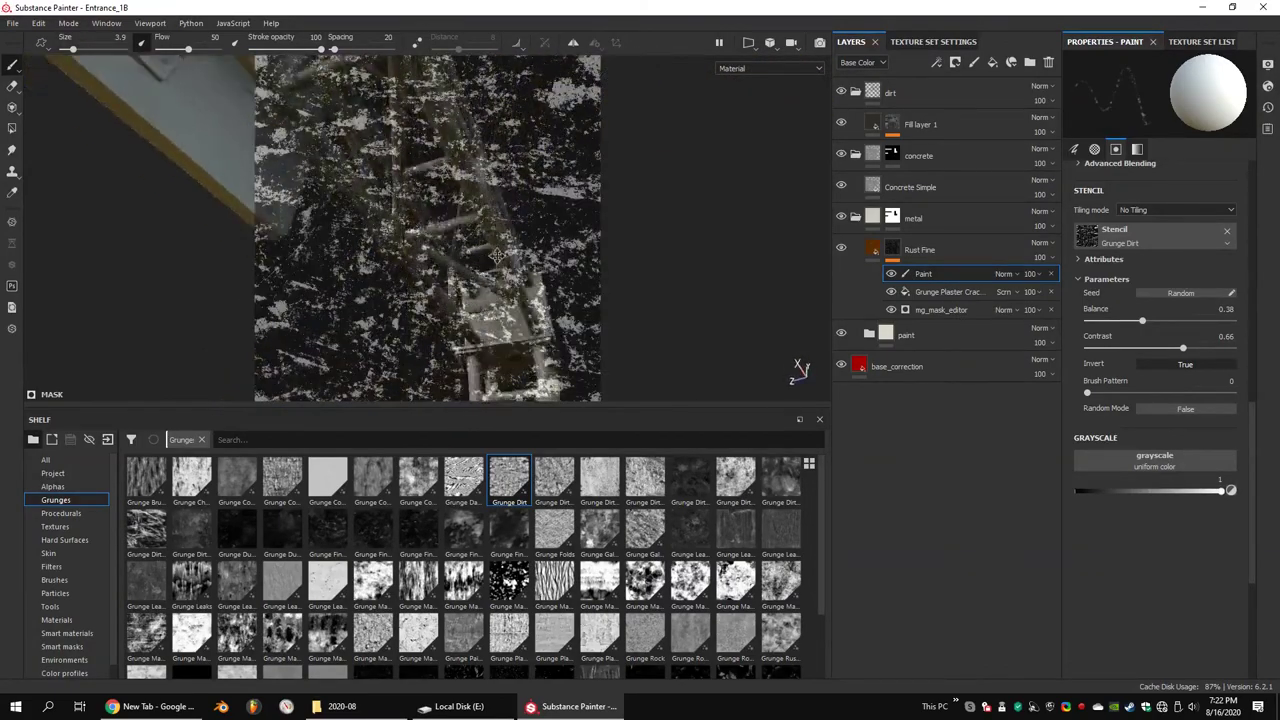
pyautogui.keyDown('alt'); pyautogui.moveTo(496, 256); pyautogui.dragTo(447, 259); pyautogui.keyUp('alt')
pyautogui.keyDown('alt'); pyautogui.moveTo(600, 235); pyautogui.dragTo(679, 219); pyautogui.keyUp('alt')
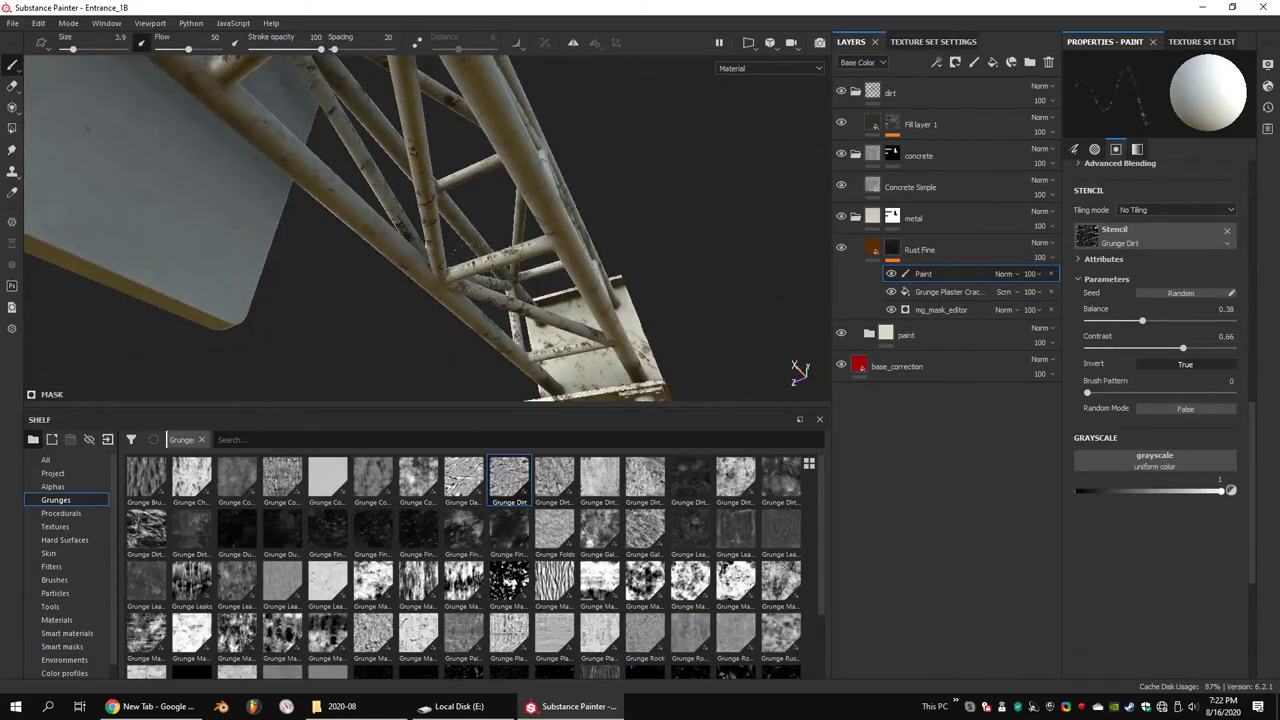
pyautogui.moveTo(513, 267)
pyautogui.keyDown('alt'); pyautogui.mouseDown()
pyautogui.moveTo(838, 178)
pyautogui.moveTo(506, 211)
pyautogui.mouseUp(); pyautogui.keyUp('alt')
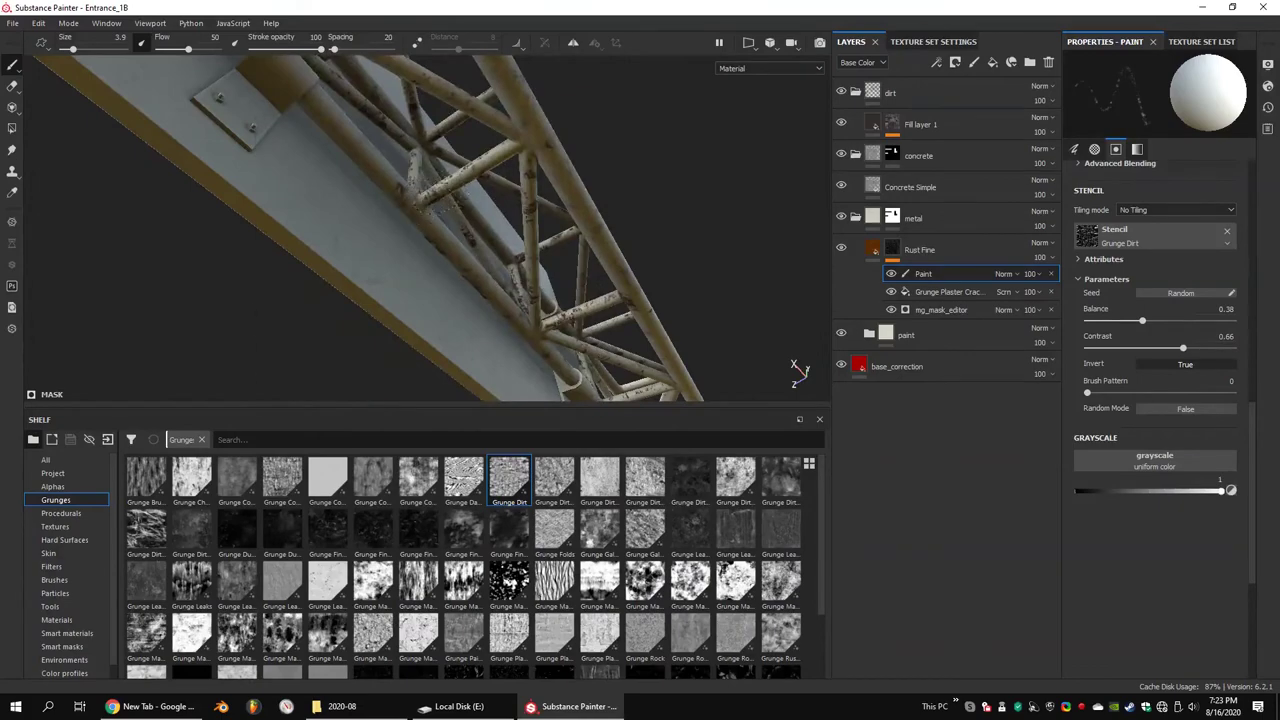
# Add rust patches under the truss and along the arm, then remove the brush stencil
pyautogui.moveTo(466, 145)
pyautogui.keyDown('alt'); pyautogui.mouseDown()
pyautogui.moveTo(438, 195)
pyautogui.moveTo(560, 180)
pyautogui.mouseUp(); pyautogui.keyUp('alt')
pyautogui.keyDown('alt'); pyautogui.moveTo(388, 160); pyautogui.dragTo(490, 235); pyautogui.keyUp('alt')
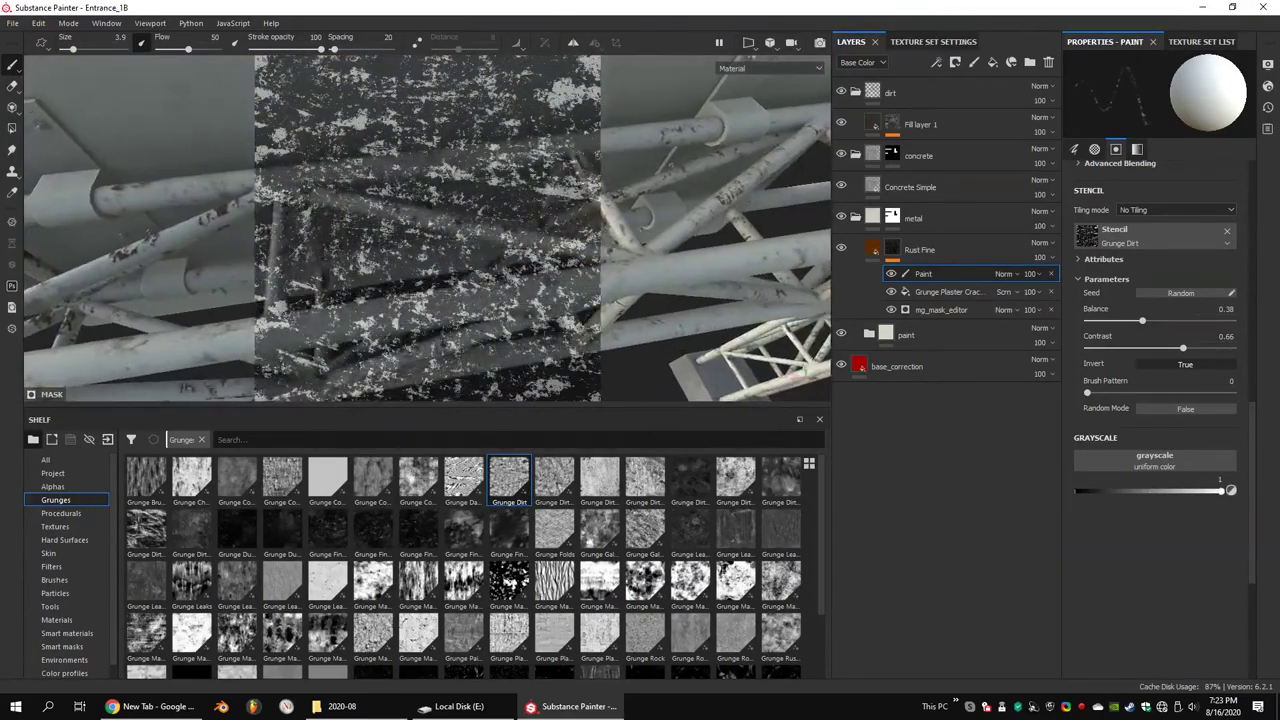
pyautogui.moveTo(555, 195)
pyautogui.keyDown('alt'); pyautogui.mouseDown()
pyautogui.moveTo(259, 195)
pyautogui.moveTo(331, 218)
pyautogui.moveTo(425, 195)
pyautogui.moveTo(589, 237)
pyautogui.mouseUp(); pyautogui.keyUp('alt')
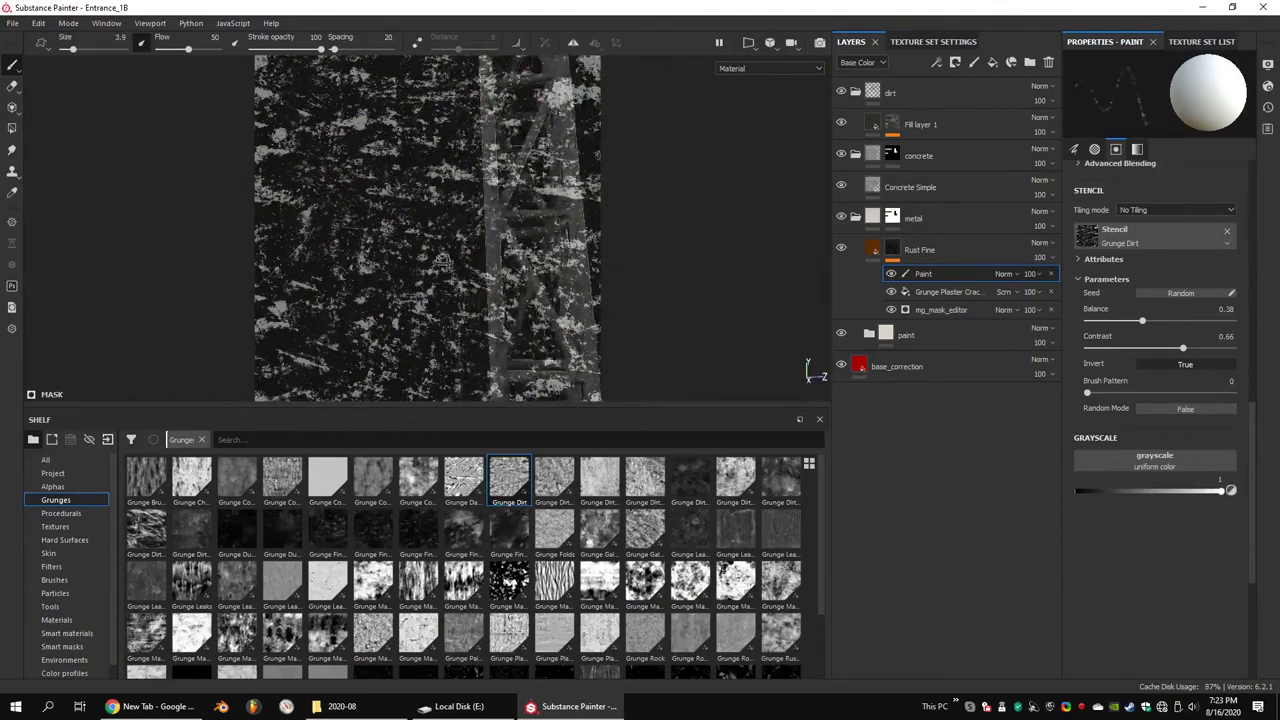
pyautogui.moveTo(441, 259)
pyautogui.keyDown('alt'); pyautogui.mouseDown()
pyautogui.moveTo(613, 244)
pyautogui.moveTo(380, 228)
pyautogui.mouseUp(); pyautogui.keyUp('alt')
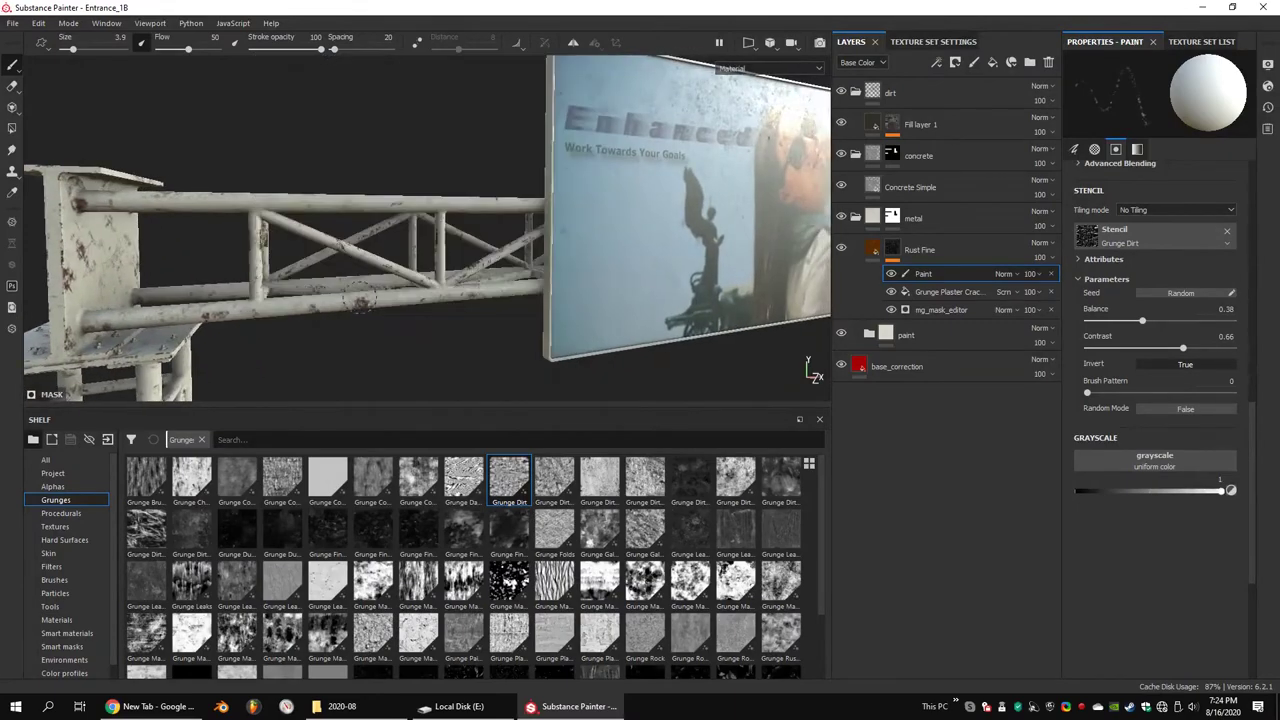
pyautogui.moveTo(358, 300)
pyautogui.keyDown('alt'); pyautogui.mouseDown()
pyautogui.moveTo(272, 322)
pyautogui.moveTo(190, 270)
pyautogui.mouseUp(); pyautogui.keyUp('alt')
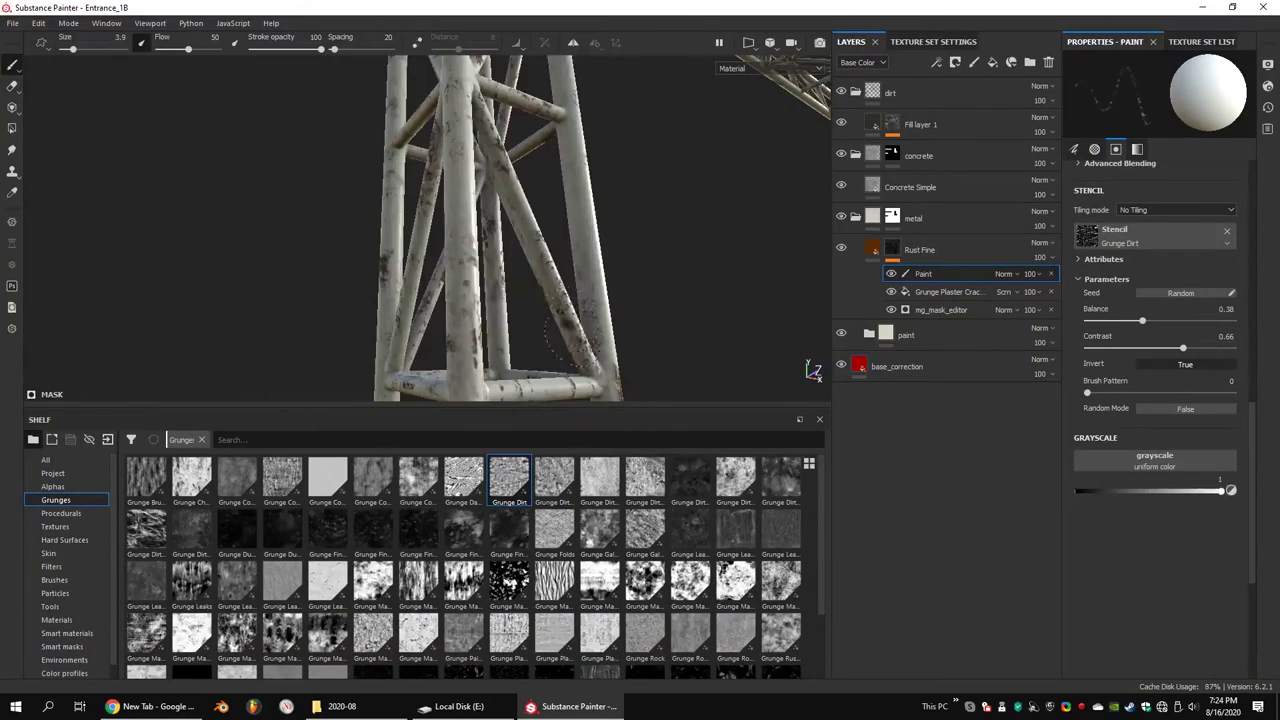
pyautogui.moveTo(594, 312)
pyautogui.keyDown('alt'); pyautogui.mouseDown()
pyautogui.moveTo(358, 265)
pyautogui.moveTo(714, 209)
pyautogui.moveTo(575, 293)
pyautogui.mouseUp(); pyautogui.keyUp('alt')
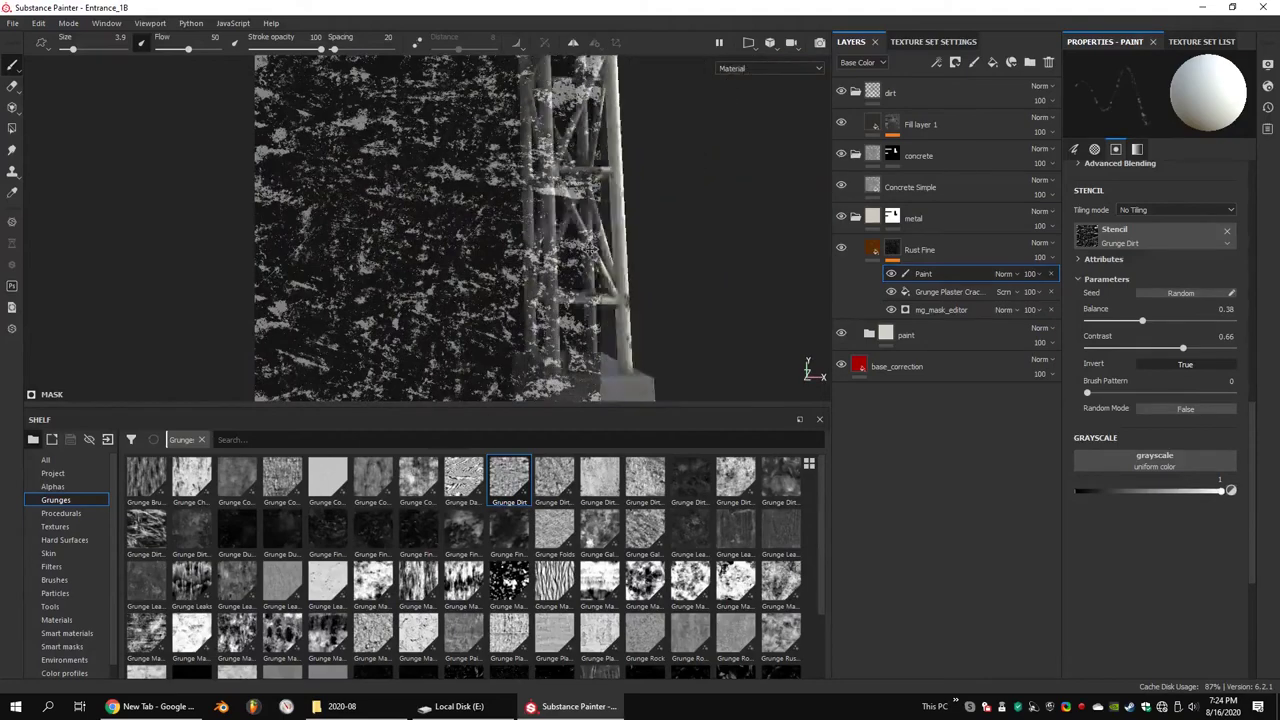
pyautogui.keyDown('alt'); pyautogui.moveTo(571, 362); pyautogui.dragTo(570, 332, button='middle'); pyautogui.keyUp('alt')
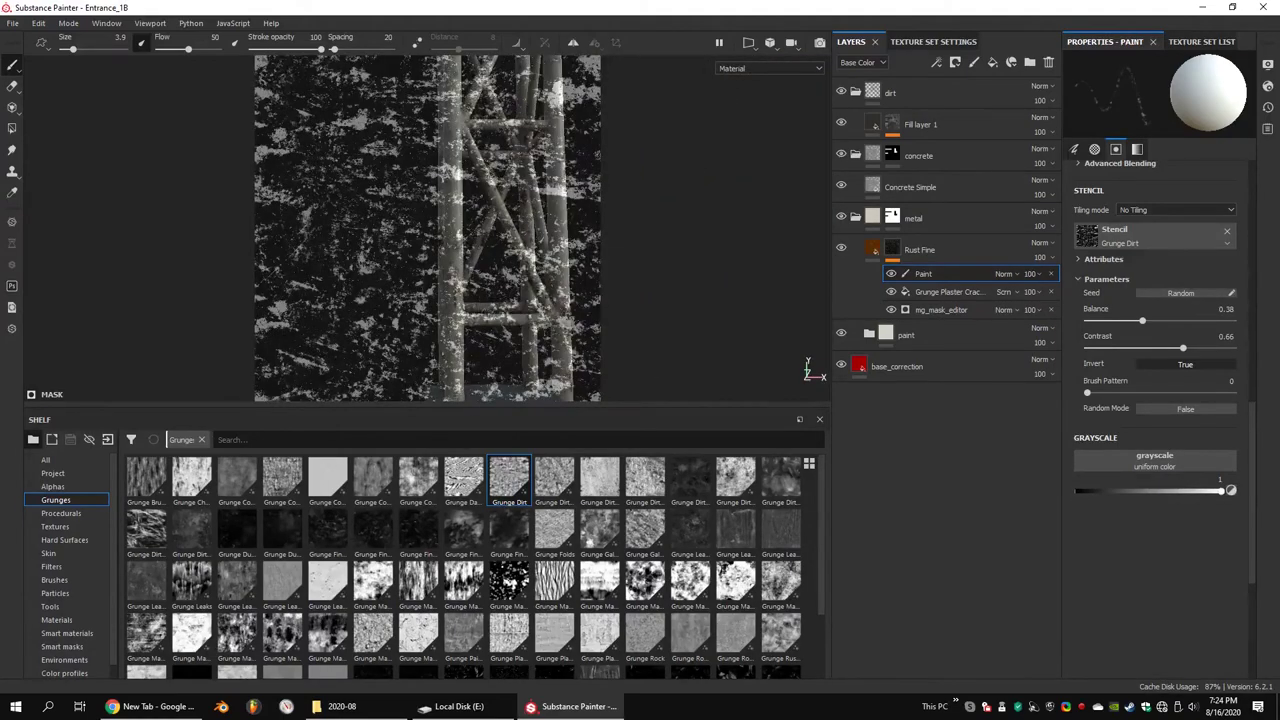
pyautogui.click(1227, 230)
pyautogui.keyDown('alt'); pyautogui.moveTo(560, 300); pyautogui.dragTo(490, 235); pyautogui.keyUp('alt')
# Erase and add rust around the close-up pipes and support tower, switching grayscale between 0 and 1
pyautogui.scroll(5, 490, 235)
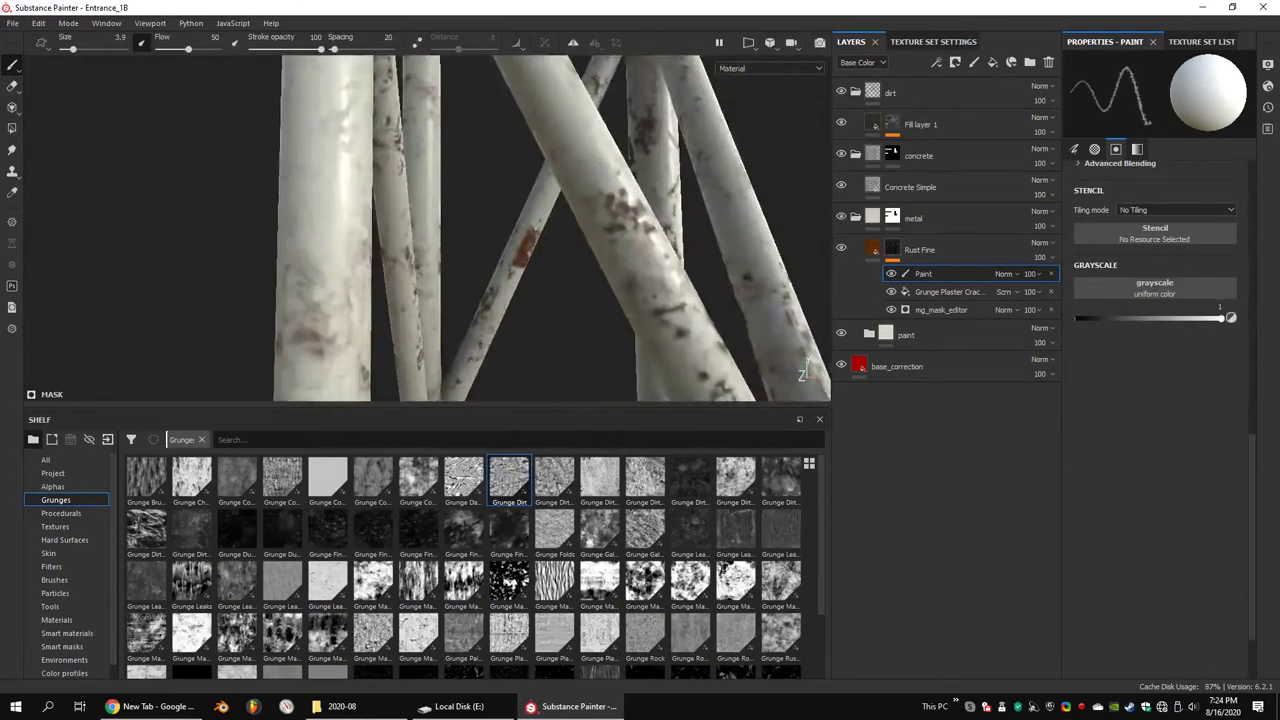
pyautogui.scroll(3, 520, 238)
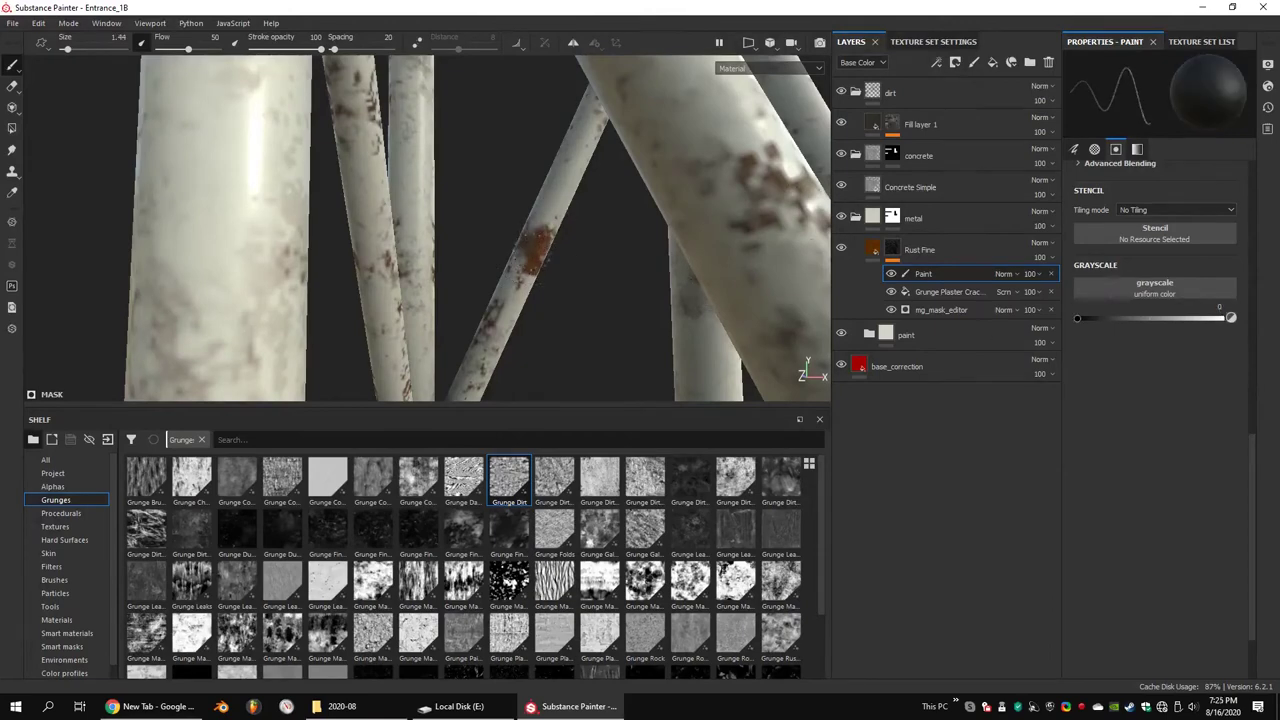
pyautogui.moveTo(560, 240)
pyautogui.keyDown('alt'); pyautogui.mouseDown()
pyautogui.moveTo(600, 215)
pyautogui.moveTo(600, 260)
pyautogui.mouseUp(); pyautogui.keyUp('alt')
pyautogui.scroll(-5, 603, 207)
pyautogui.scroll(4, 603, 207)
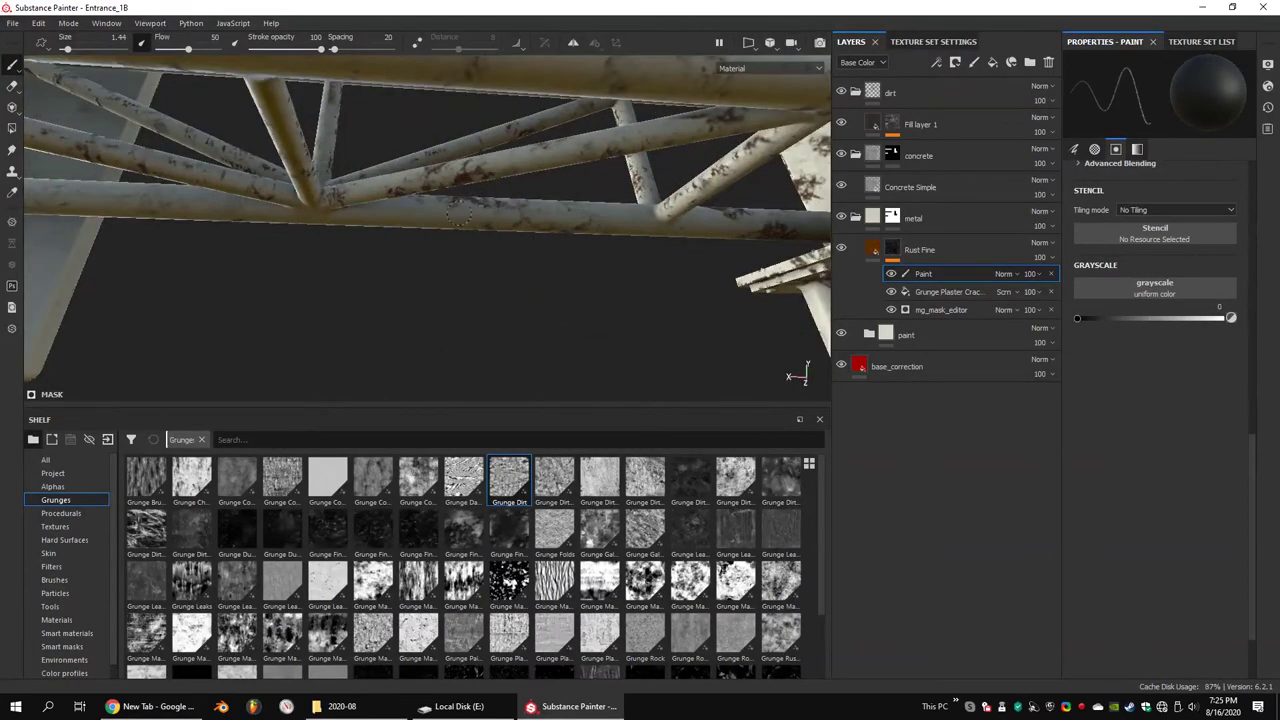
pyautogui.moveTo(458, 213)
pyautogui.keyDown('alt'); pyautogui.mouseDown()
pyautogui.moveTo(676, 222)
pyautogui.moveTo(501, 158)
pyautogui.moveTo(560, 170)
pyautogui.mouseUp(); pyautogui.keyUp('alt')
pyautogui.scroll(3, 501, 158)
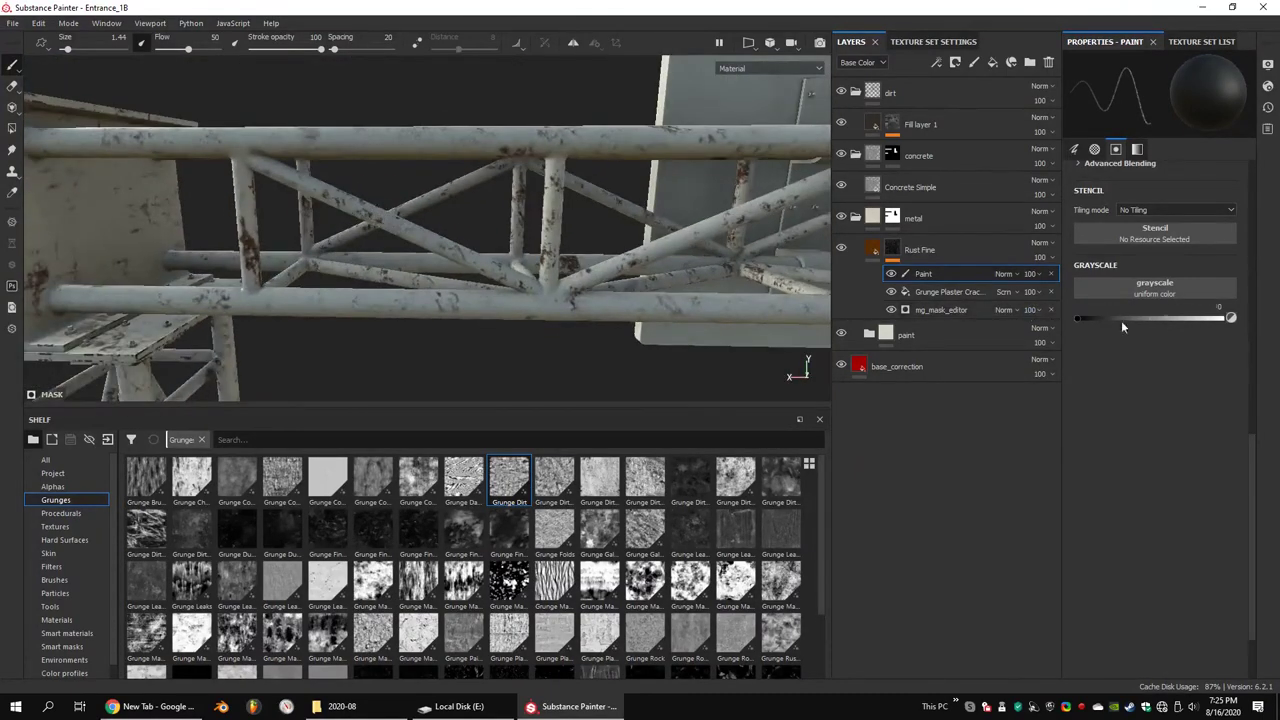
pyautogui.moveTo(268, 250)
pyautogui.keyDown('alt'); pyautogui.mouseDown()
pyautogui.moveTo(263, 270)
pyautogui.moveTo(440, 262)
pyautogui.mouseUp(); pyautogui.keyUp('alt')
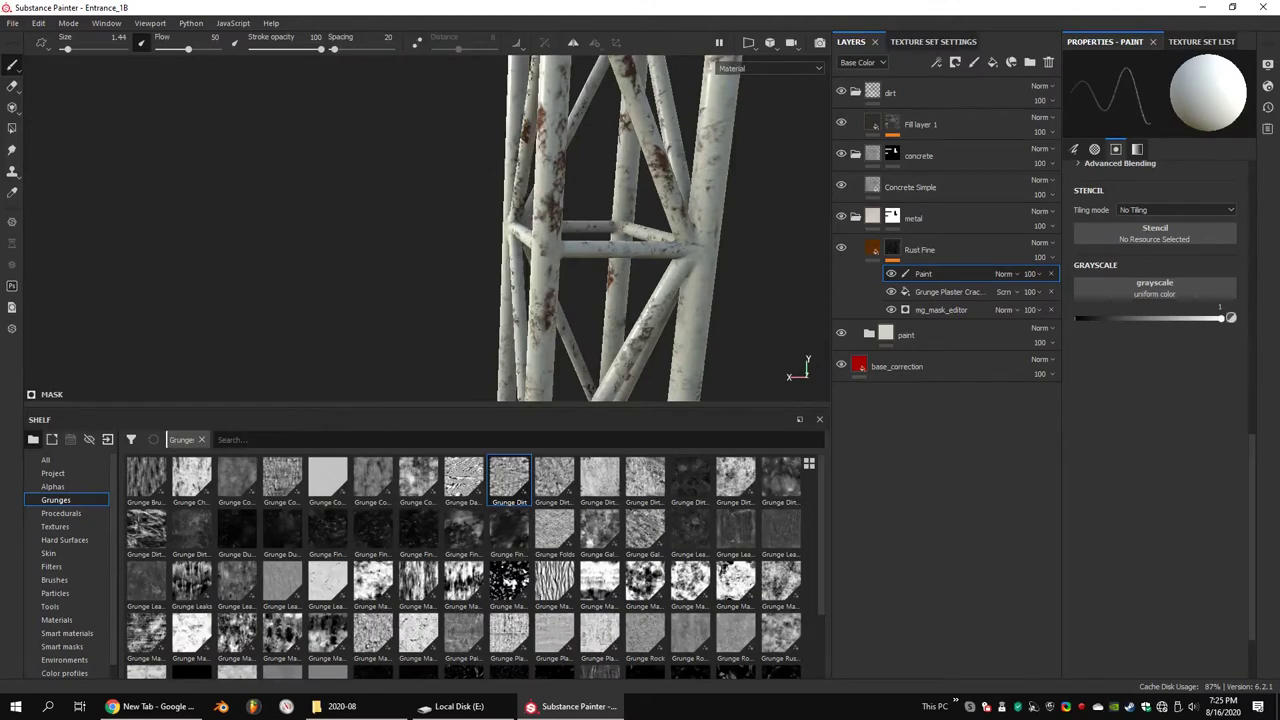
pyautogui.scroll(-5, 430, 228)
pyautogui.scroll(5, 430, 228)
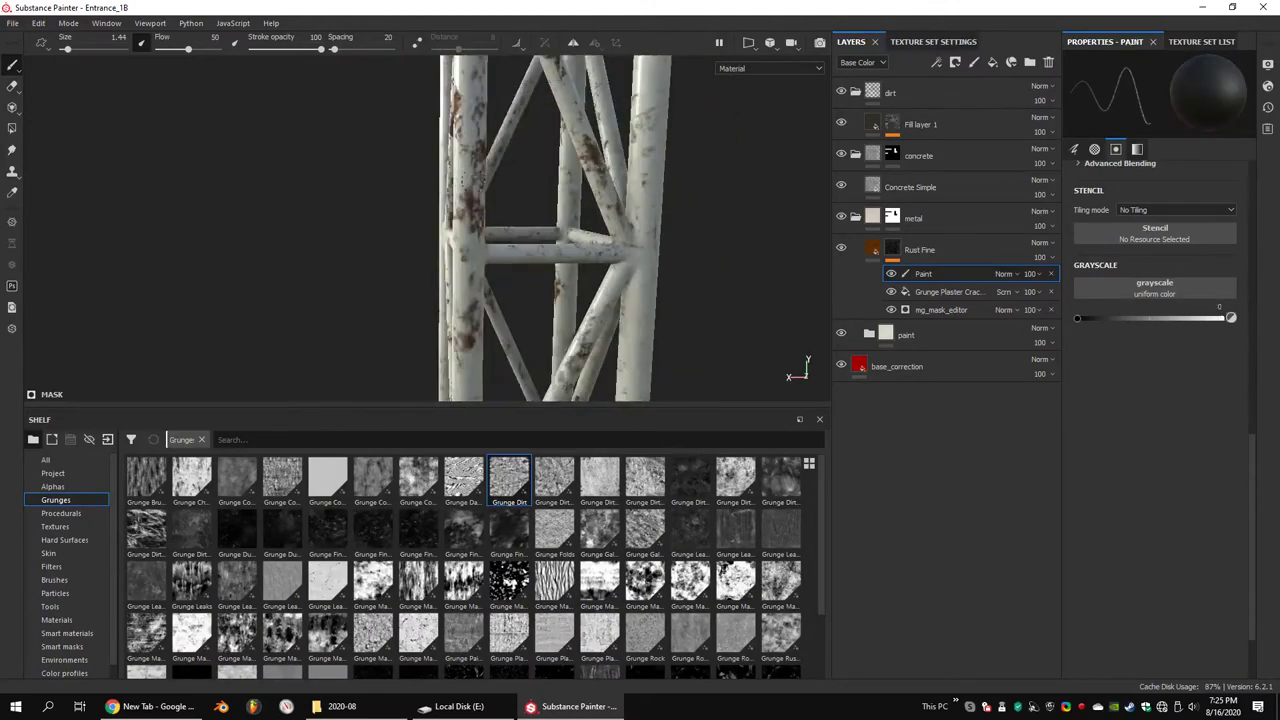
pyautogui.moveTo(550, 228)
pyautogui.keyDown('alt'); pyautogui.mouseDown()
pyautogui.moveTo(480, 228)
pyautogui.moveTo(381, 178)
pyautogui.moveTo(430, 200)
pyautogui.moveTo(362, 208)
pyautogui.moveTo(526, 291)
pyautogui.moveTo(880, 336)
pyautogui.mouseUp(); pyautogui.keyUp('alt')
pyautogui.scroll(-5, 550, 228)
pyautogui.scroll(5, 460, 228)
# Speckle small rust spots on the horizontal truss beams with a size-1.44 brush
pyautogui.keyDown('alt'); pyautogui.moveTo(597, 285); pyautogui.dragTo(625, 288); pyautogui.keyUp('alt')
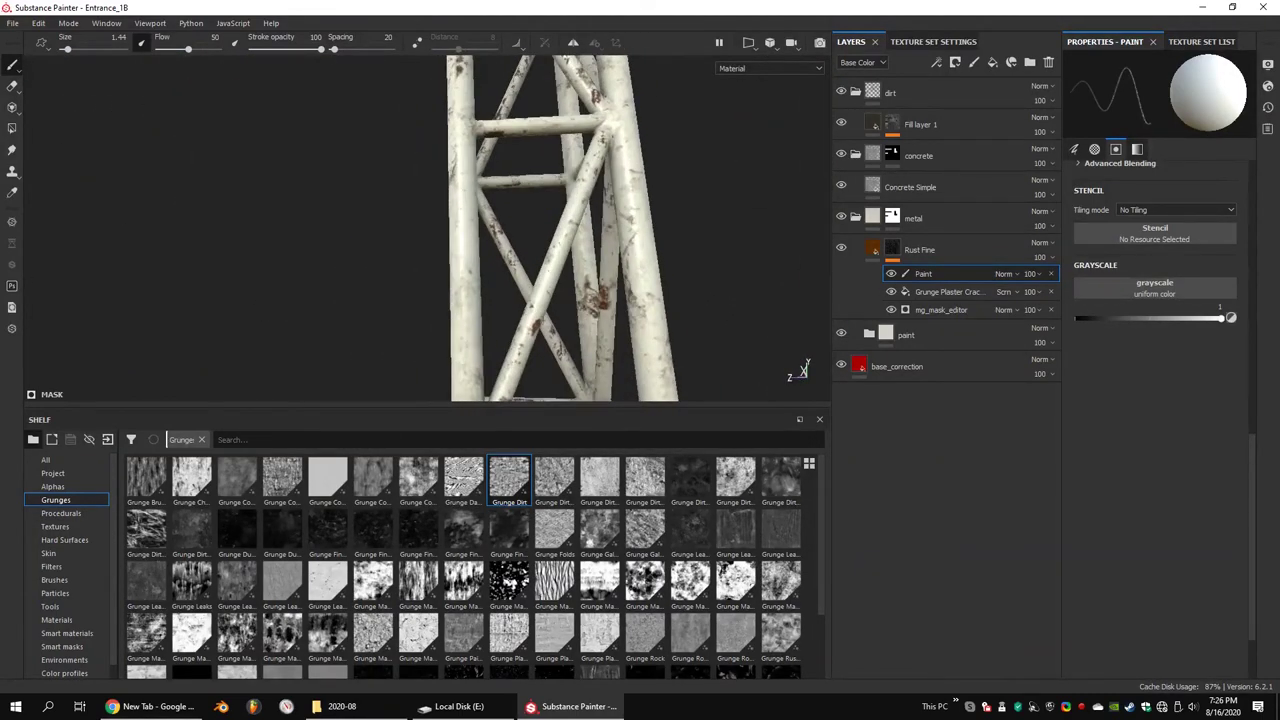
pyautogui.scroll(-2, 476, 254)
pyautogui.scroll(-2, 476, 254)
pyautogui.scroll(-2, 476, 254)
pyautogui.moveTo(420, 250)
pyautogui.keyDown('alt'); pyautogui.mouseDown()
pyautogui.moveTo(476, 254)
pyautogui.moveTo(263, 252)
pyautogui.mouseUp(); pyautogui.keyUp('alt')
pyautogui.scroll(3, 464, 250)
pyautogui.keyDown('alt'); pyautogui.moveTo(340, 261); pyautogui.dragTo(427, 250); pyautogui.keyUp('alt')
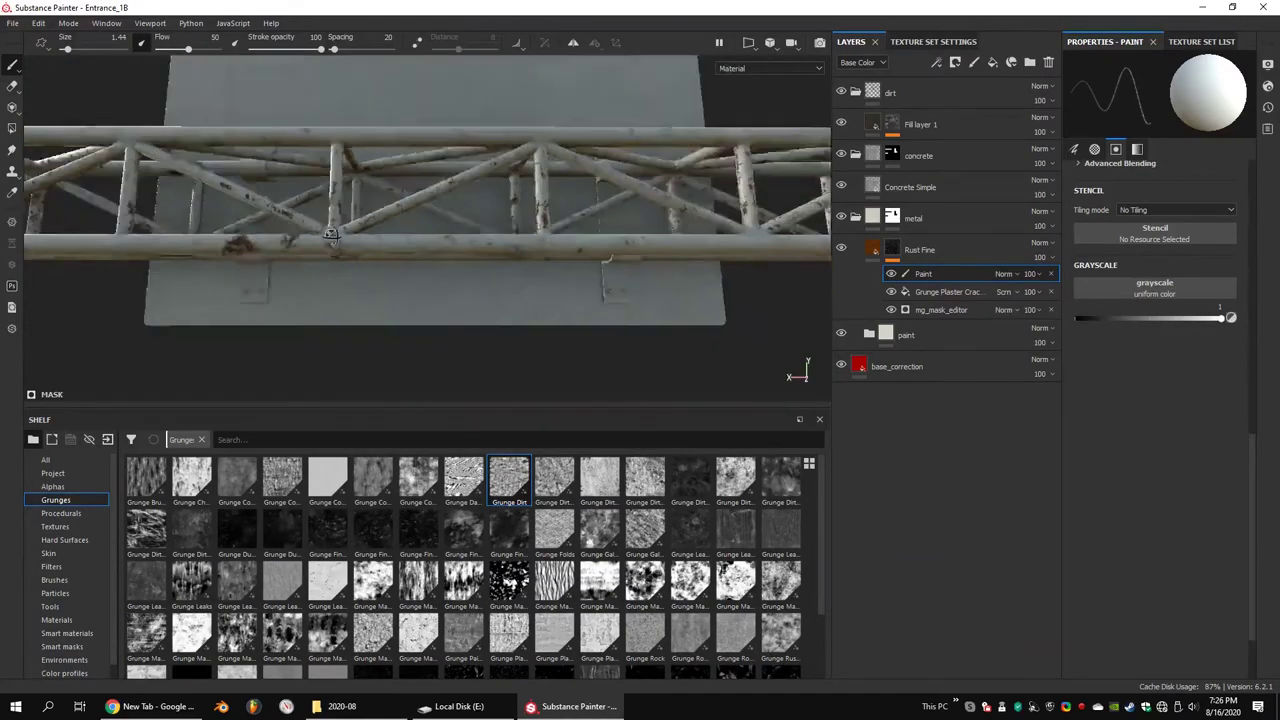
pyautogui.keyDown('alt'); pyautogui.moveTo(697, 365); pyautogui.dragTo(760, 370); pyautogui.keyUp('alt')
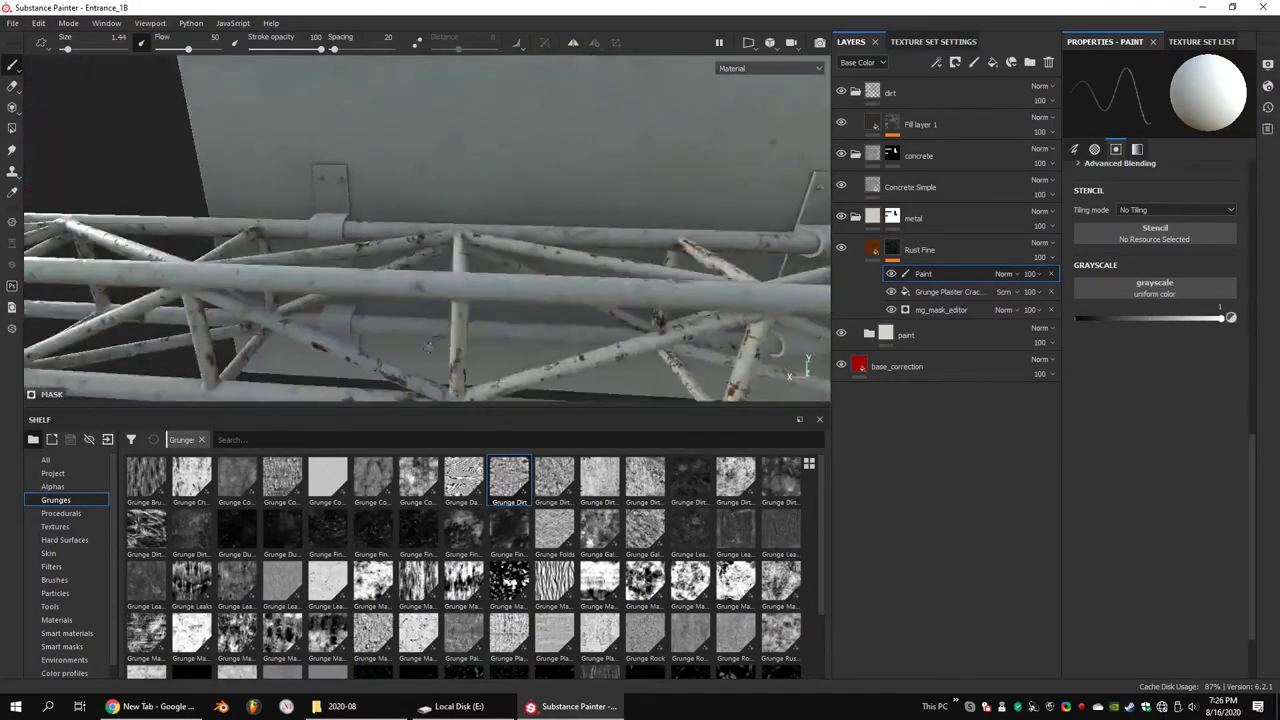
pyautogui.scroll(3, 790, 375)
pyautogui.keyDown('alt'); pyautogui.moveTo(446, 342); pyautogui.dragTo(430, 320); pyautogui.keyUp('alt')
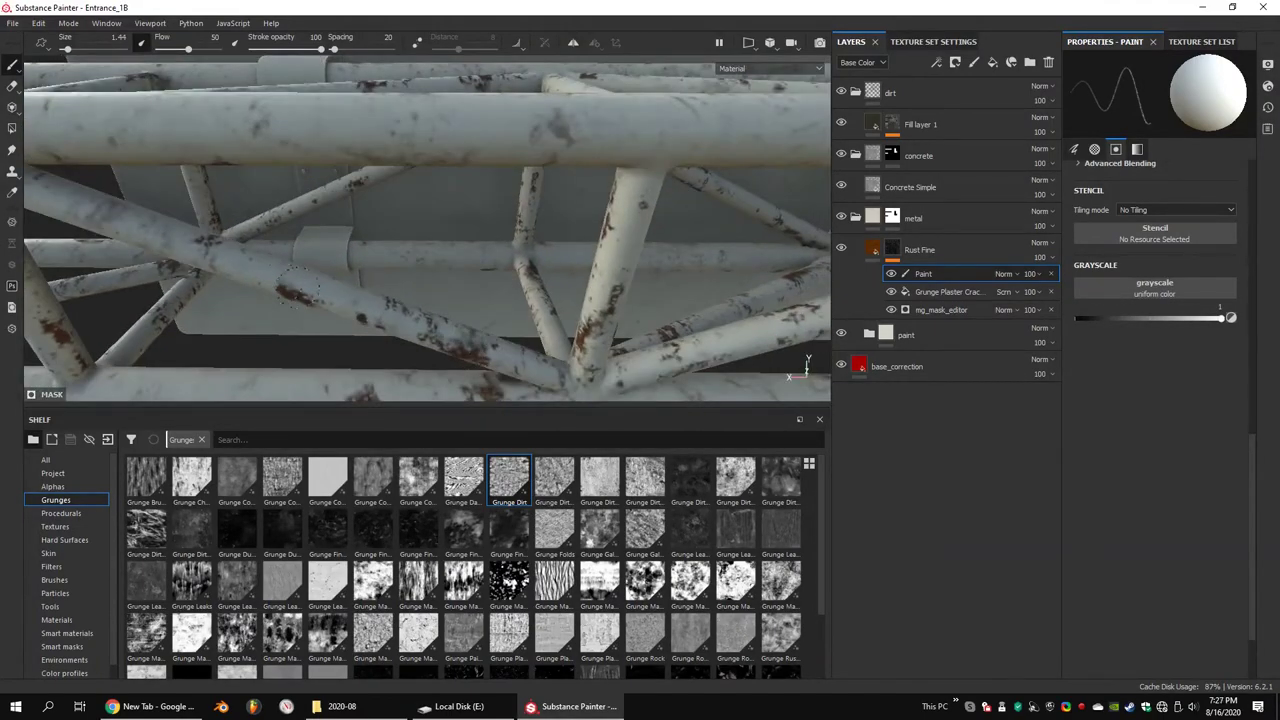
pyautogui.moveTo(783, 299)
pyautogui.keyDown('alt'); pyautogui.mouseDown()
pyautogui.moveTo(405, 230)
pyautogui.moveTo(579, 165)
pyautogui.moveTo(526, 280)
pyautogui.moveTo(558, 324)
pyautogui.moveTo(473, 223)
pyautogui.moveTo(520, 260)
pyautogui.mouseUp(); pyautogui.keyUp('alt')
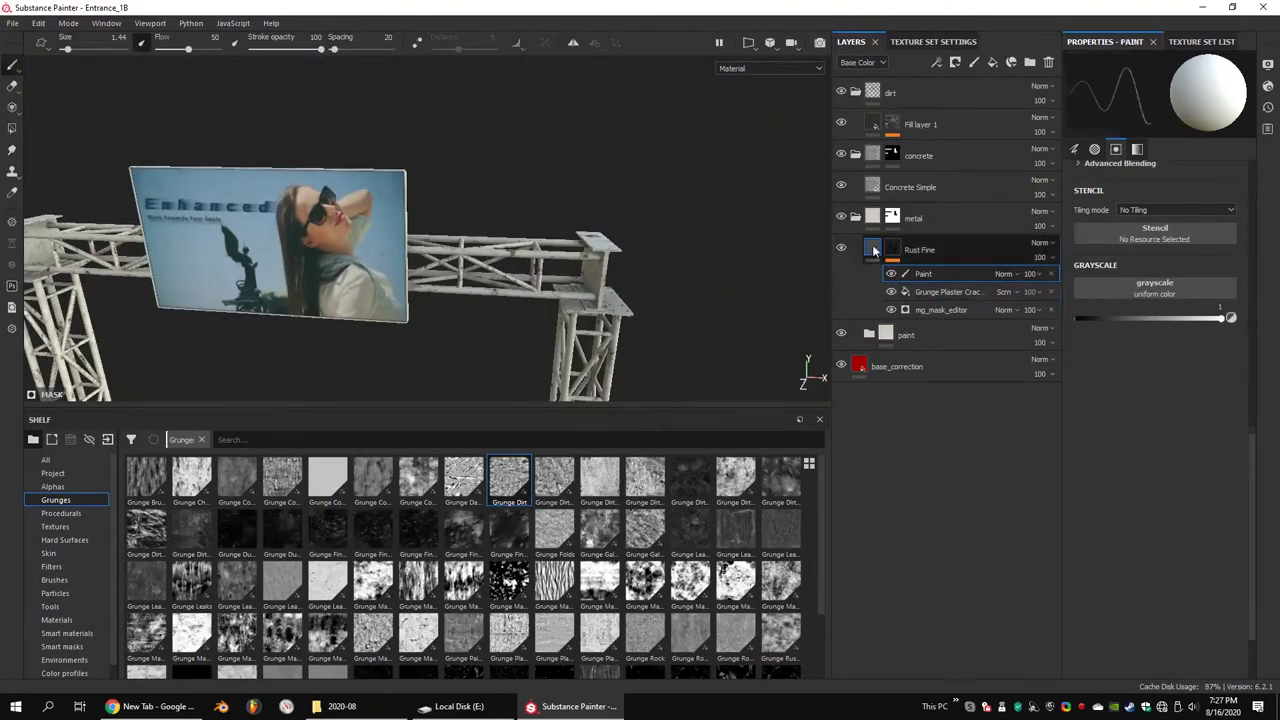
# Duplicate the Rust Fine layer and change the rust colour to yellow
pyautogui.click(872, 253)
pyautogui.hotkey('ctrl', 'd')
pyautogui.click(910, 281)
pyautogui.click(1180, 403)
pyautogui.click(1182, 468)
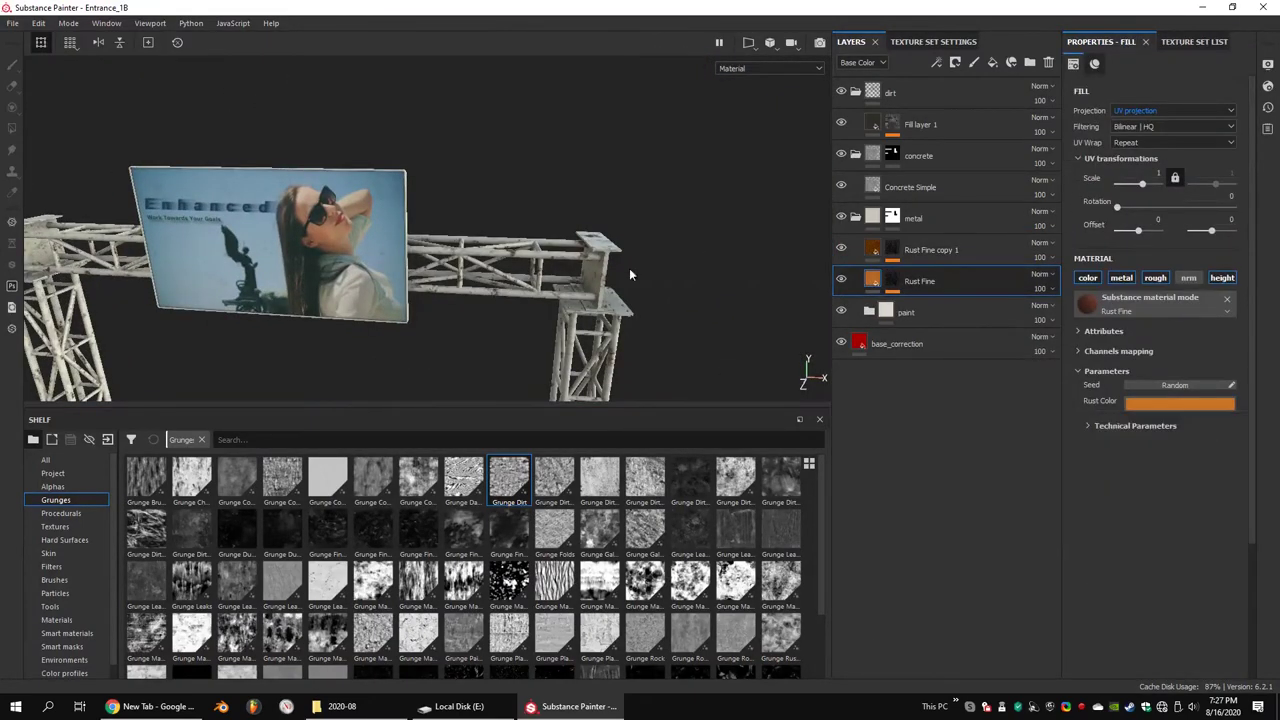
pyautogui.moveTo(440, 250)
pyautogui.keyDown('alt'); pyautogui.mouseDown()
pyautogui.moveTo(469, 275)
pyautogui.moveTo(430, 280)
pyautogui.mouseUp(); pyautogui.keyUp('alt')
pyautogui.click(1180, 403)
pyautogui.click(1212, 538)
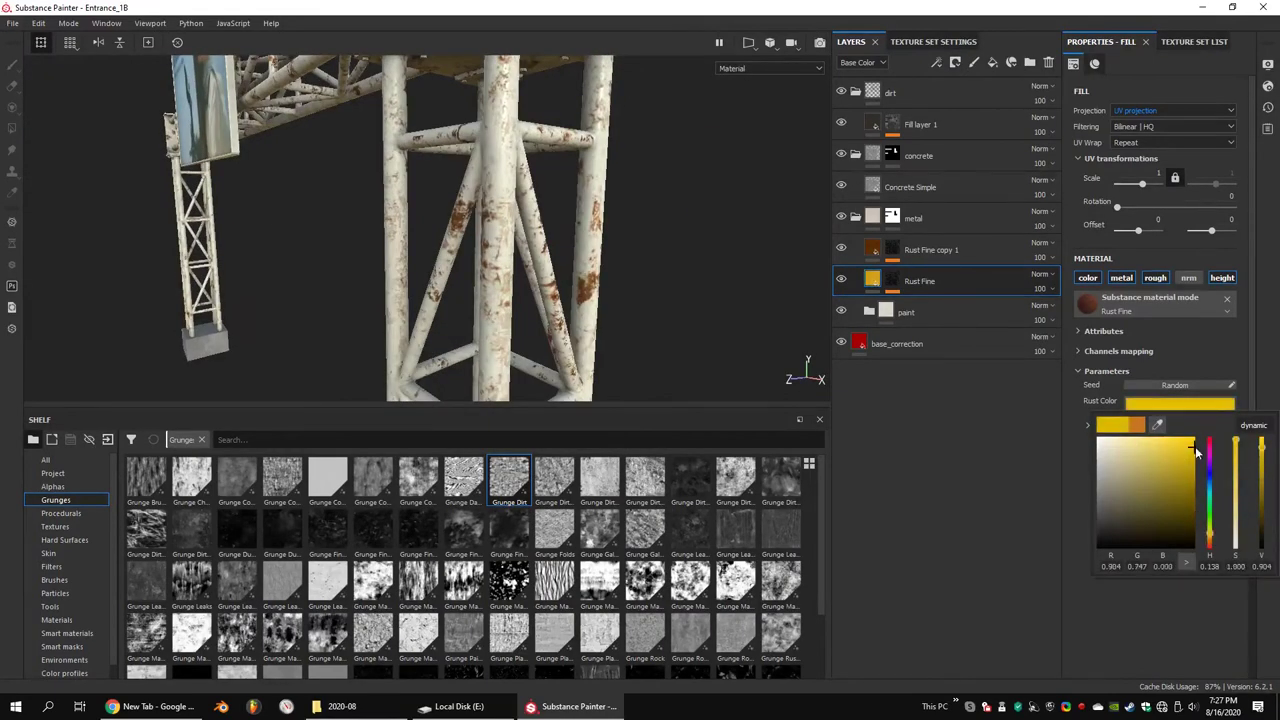
pyautogui.moveTo(598, 235)
pyautogui.keyDown('alt'); pyautogui.mouseDown()
pyautogui.moveTo(528, 272)
pyautogui.moveTo(600, 250)
pyautogui.mouseUp(); pyautogui.keyUp('alt')
# Copy both rust layers into the Mat2 texture set and move them into the metal folder
pyautogui.rightClick(929, 247)
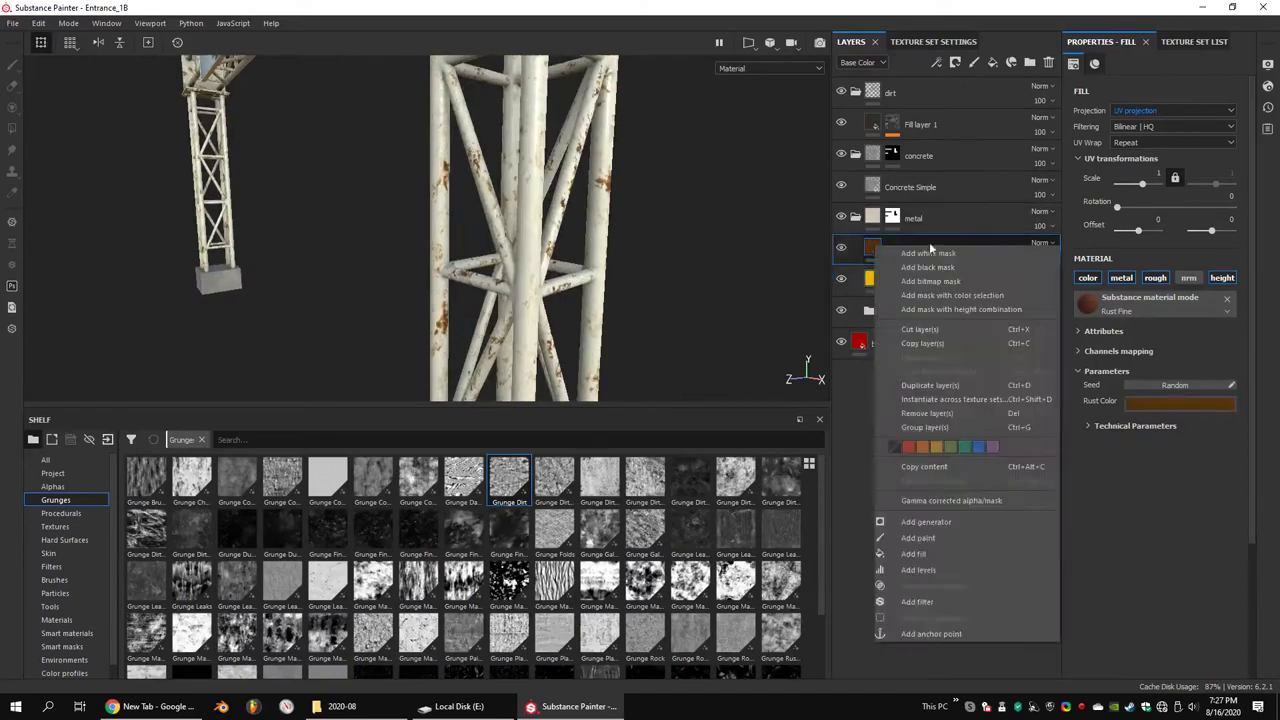
pyautogui.press('Escape')
pyautogui.rightClick(894, 258)
pyautogui.press('Escape')
pyautogui.click(1176, 41)
pyautogui.click(1095, 108)
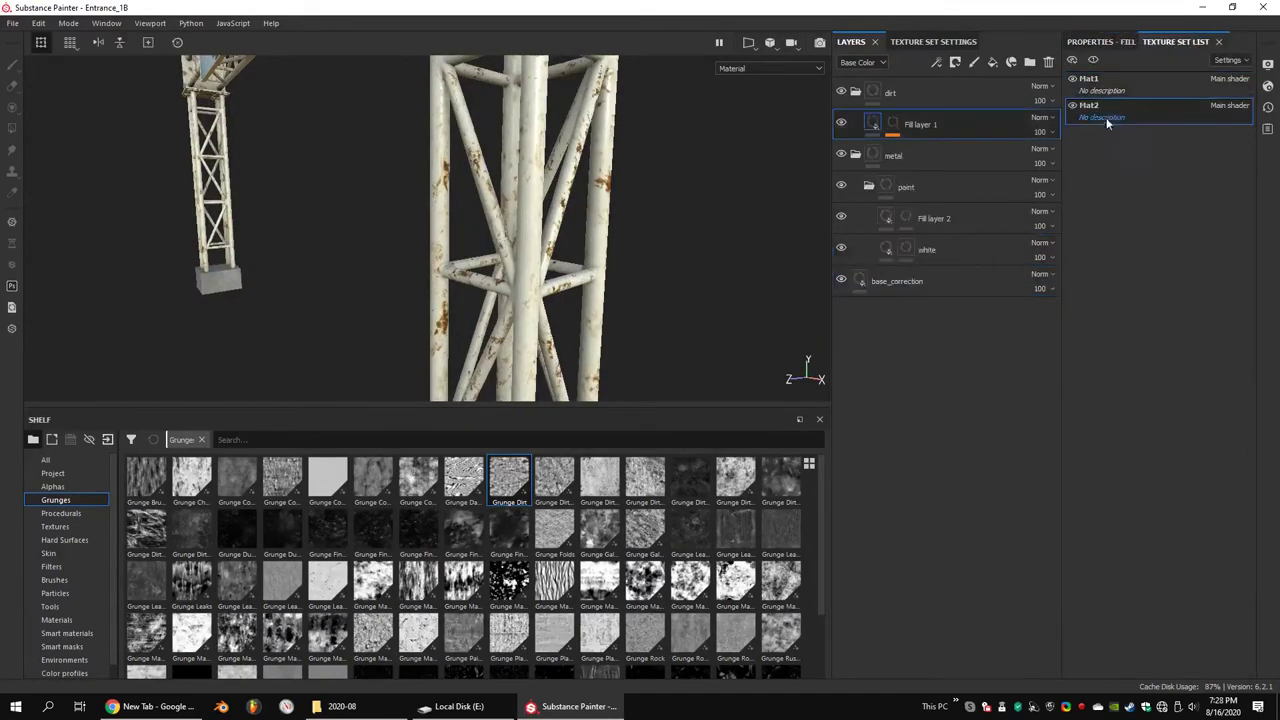
pyautogui.rightClick(908, 540)
pyautogui.click(948, 402)
pyautogui.moveTo(945, 220); pyautogui.dragTo(981, 236)
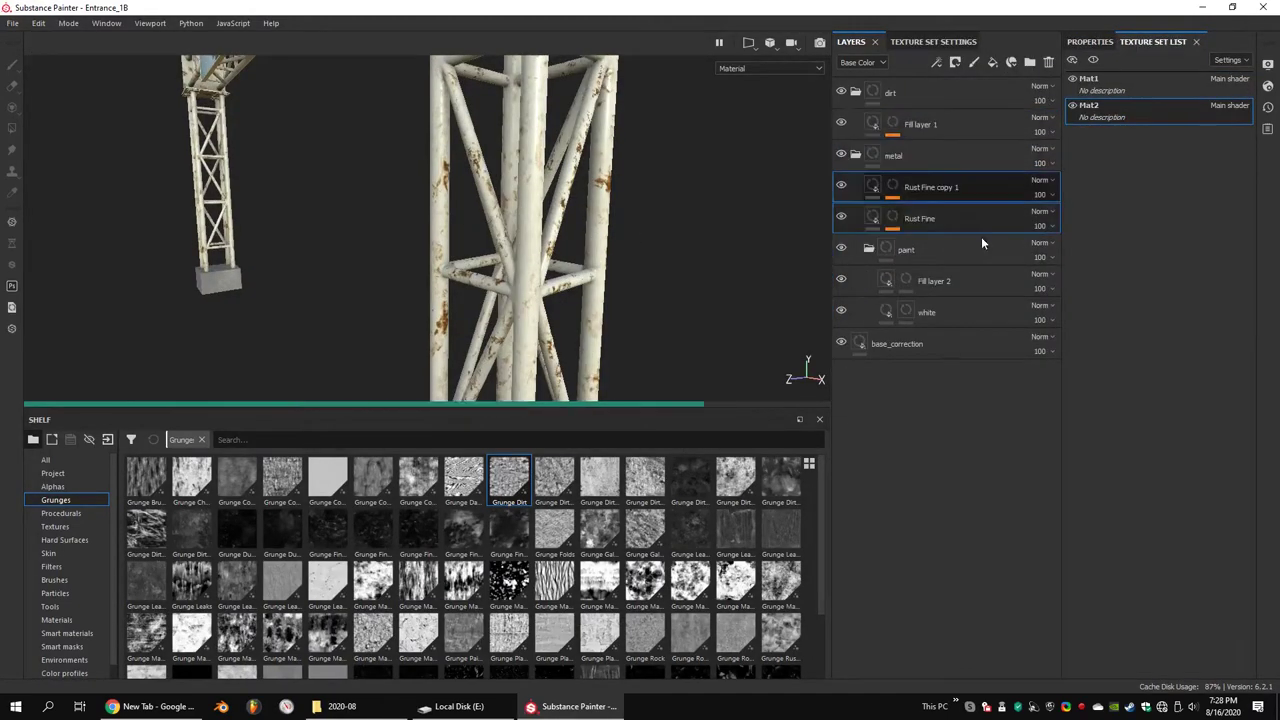
pyautogui.click(893, 188)
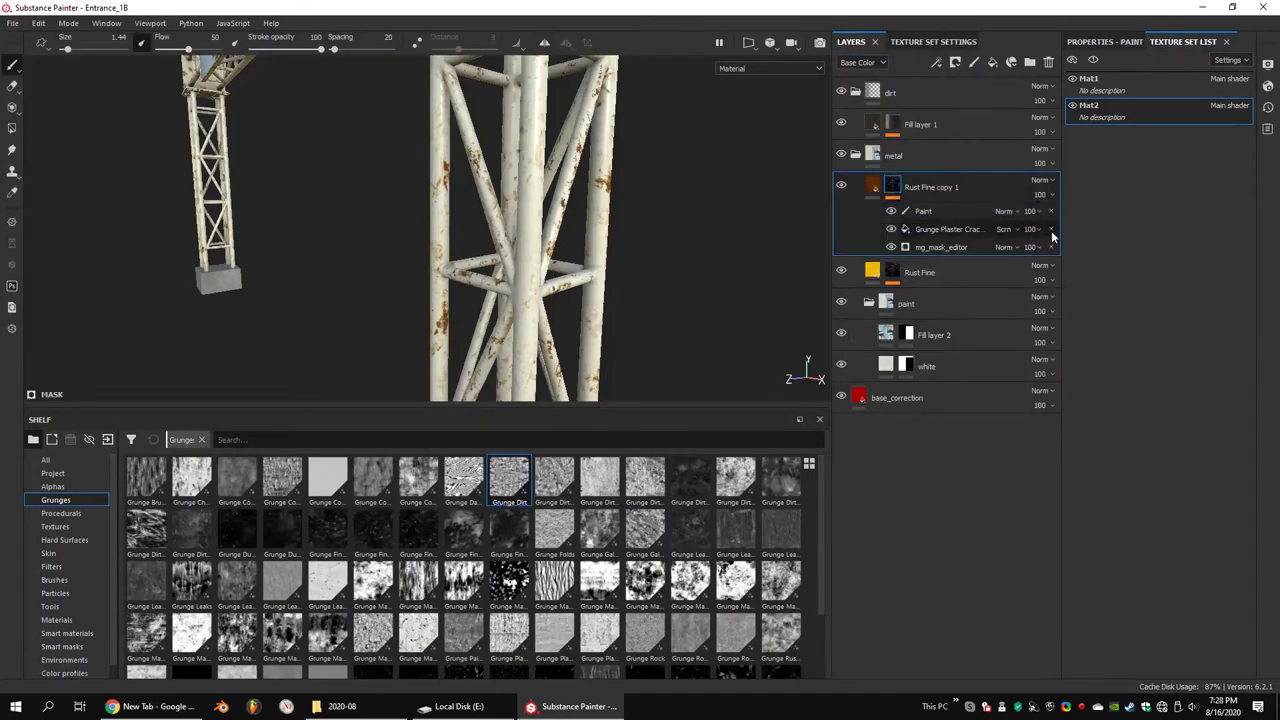
# Hide the yellow Rust Fine layer and reposition the Grunge Plaster projection on the billboard
pyautogui.keyDown('alt'); pyautogui.moveTo(560, 220); pyautogui.dragTo(603, 212); pyautogui.keyUp('alt')
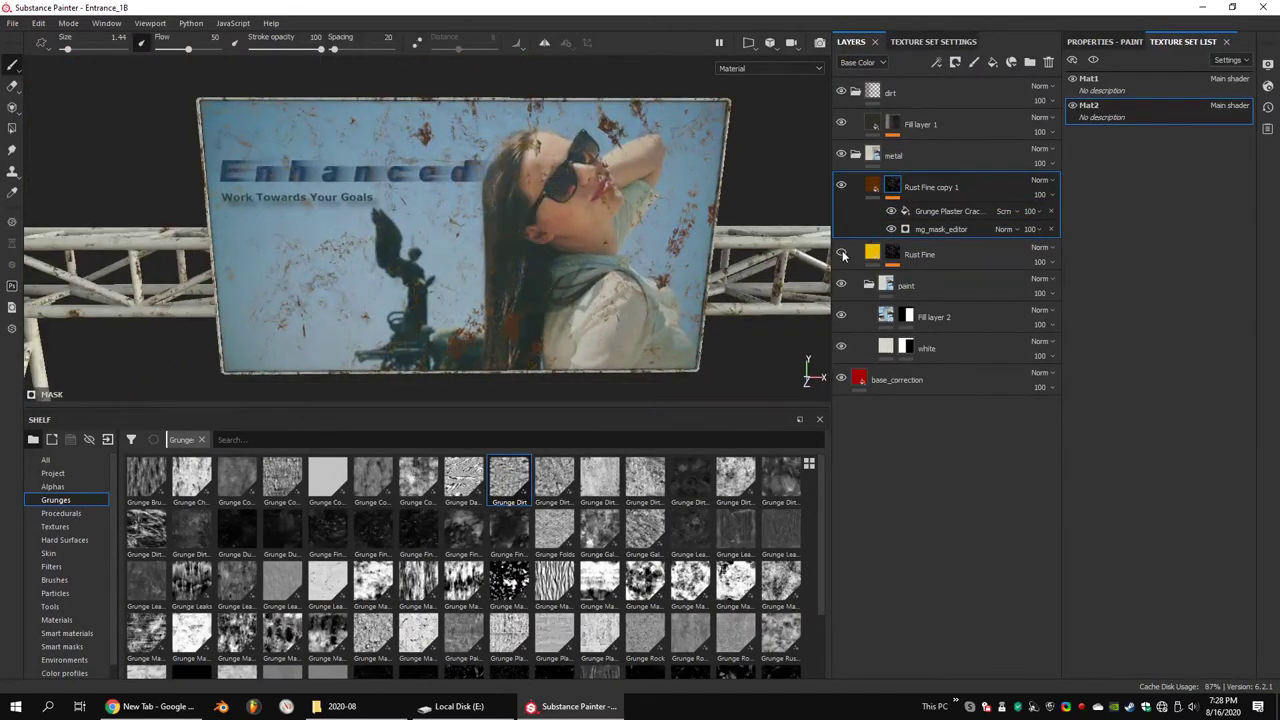
pyautogui.click(843, 254)
pyautogui.click(945, 211)
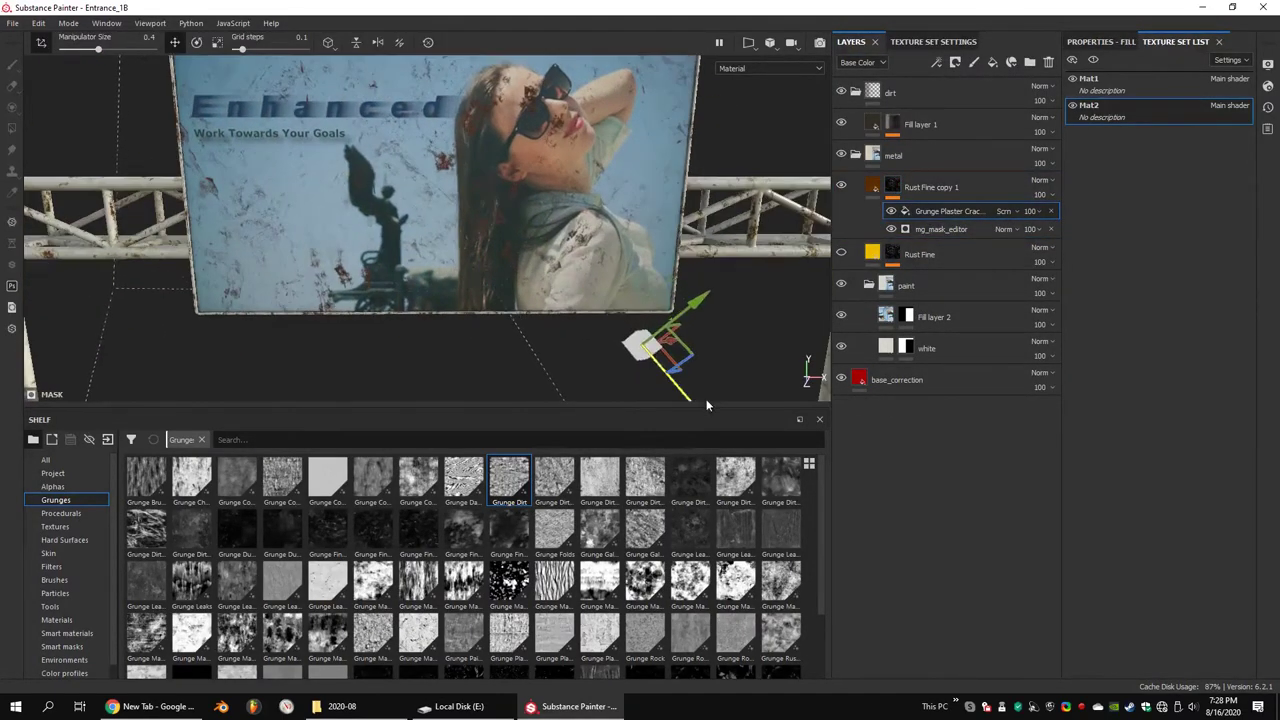
pyautogui.keyDown('alt'); pyautogui.moveTo(790, 195); pyautogui.dragTo(752, 190); pyautogui.keyUp('alt')
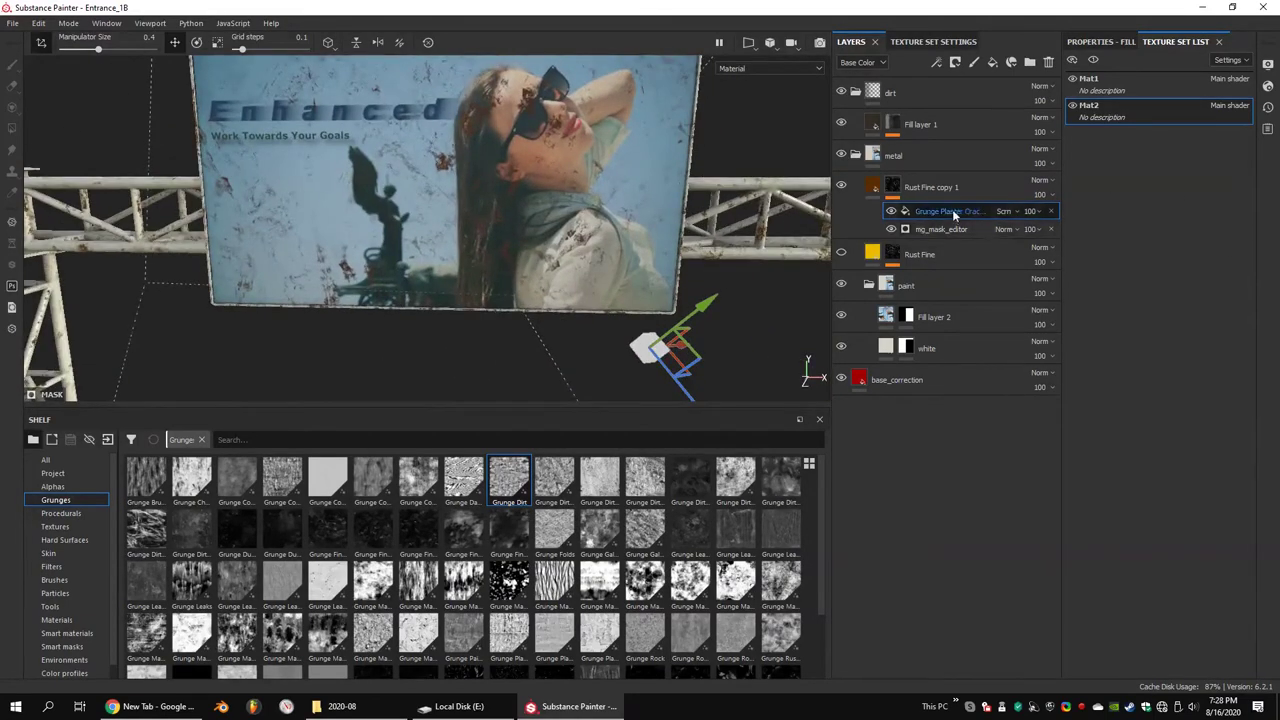
pyautogui.click(952, 212)
pyautogui.moveTo(660, 345)
pyautogui.mouseDown()
pyautogui.moveTo(790, 401)
pyautogui.moveTo(549, 286)
pyautogui.mouseUp()
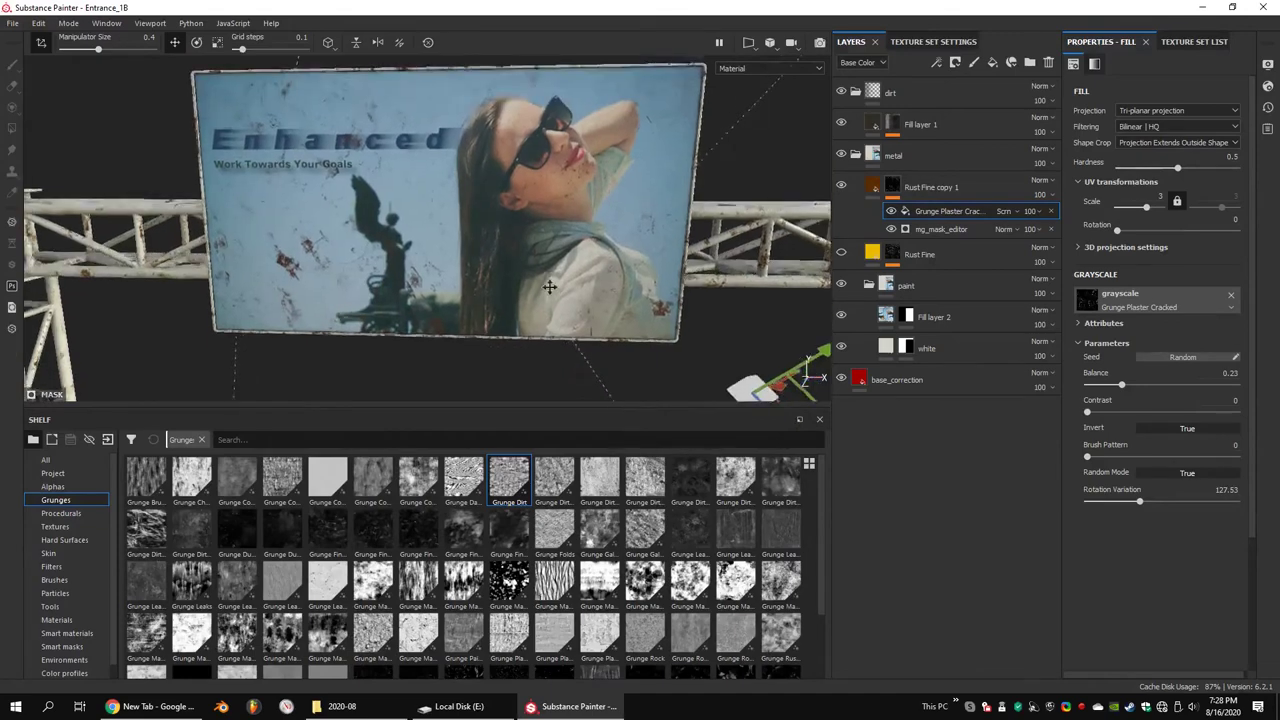
pyautogui.moveTo(690, 310)
pyautogui.mouseDown()
pyautogui.moveTo(736, 329)
pyautogui.moveTo(668, 313)
pyautogui.mouseUp()
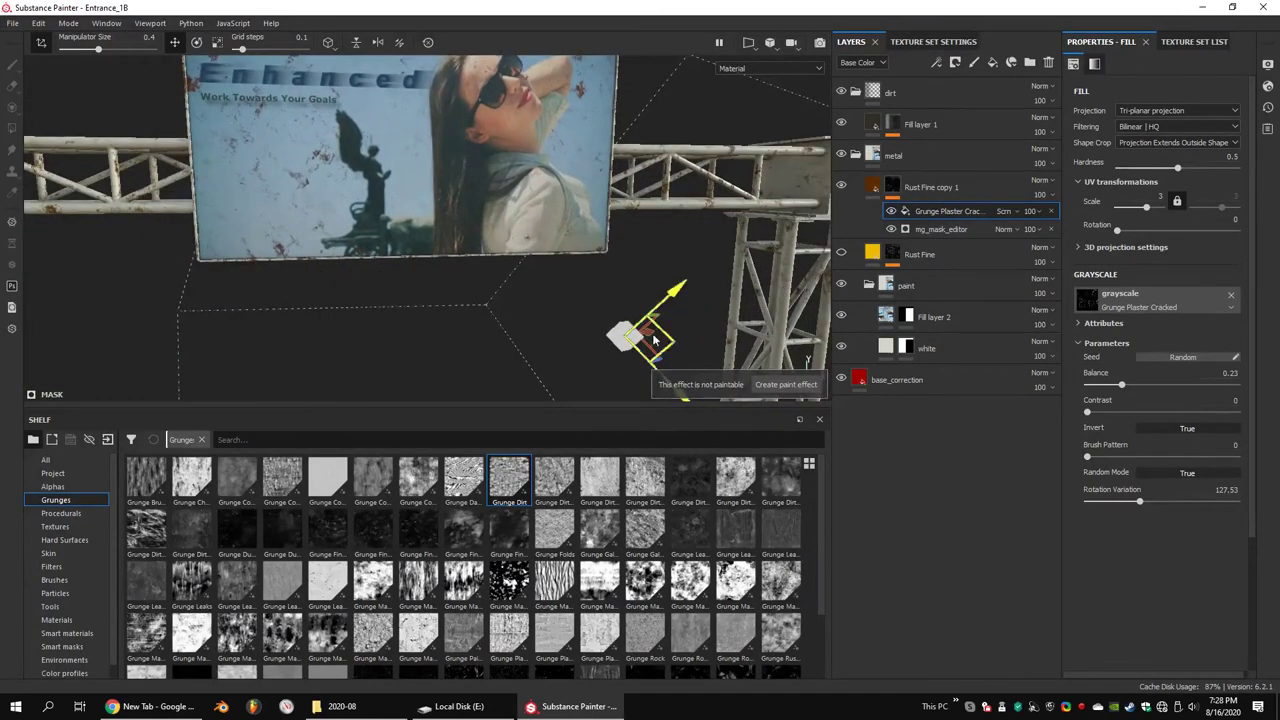
pyautogui.keyDown('alt'); pyautogui.moveTo(653, 340); pyautogui.dragTo(675, 370); pyautogui.keyUp('alt')
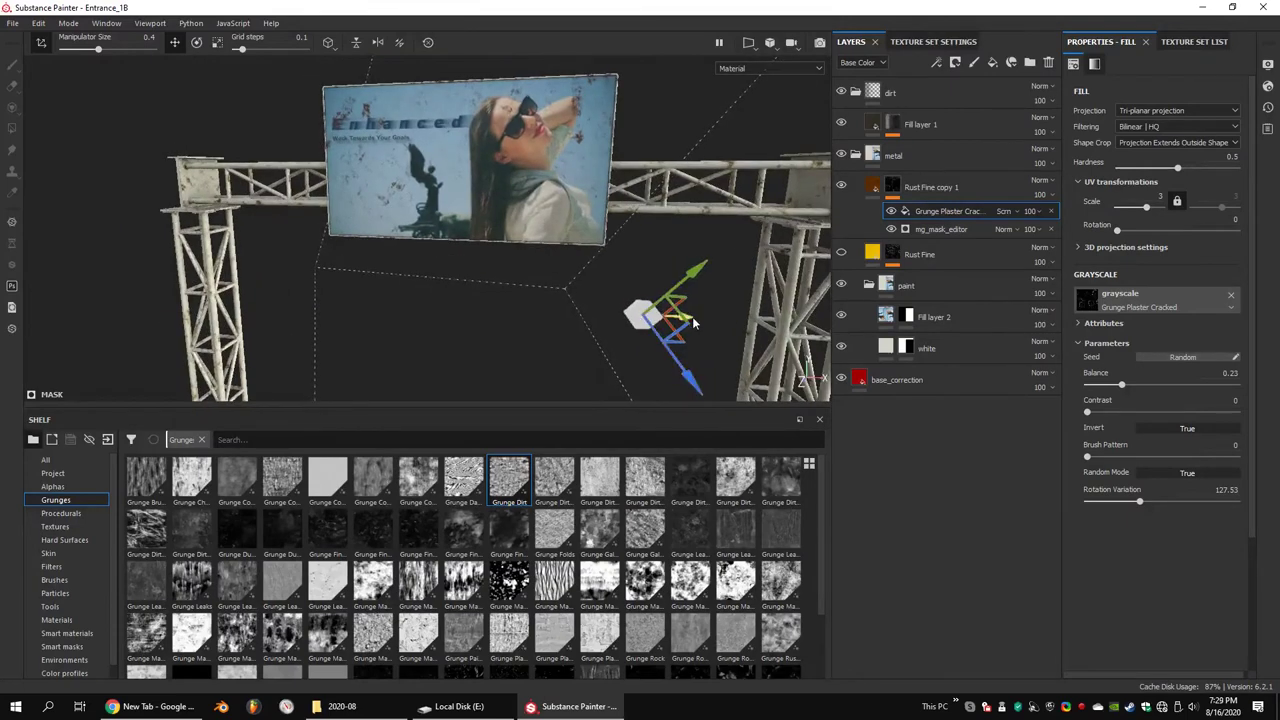
pyautogui.moveTo(694, 322)
pyautogui.mouseDown()
pyautogui.moveTo(684, 311)
pyautogui.moveTo(800, 300)
pyautogui.mouseUp()
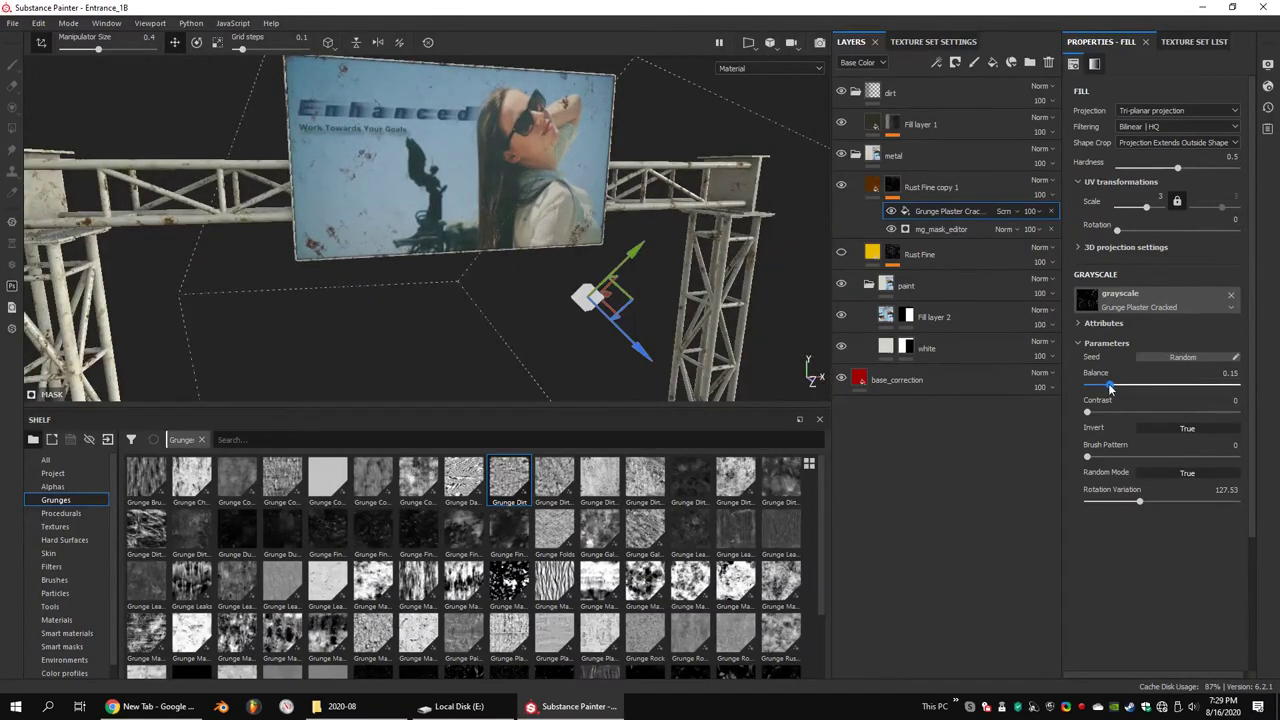
# Review the Grunge Plaster rust across the gantry, billboard and truss from several angles
pyautogui.moveTo(688, 330)
pyautogui.keyDown('alt'); pyautogui.mouseDown()
pyautogui.moveTo(712, 287)
pyautogui.moveTo(543, 203)
pyautogui.mouseUp(); pyautogui.keyUp('alt')
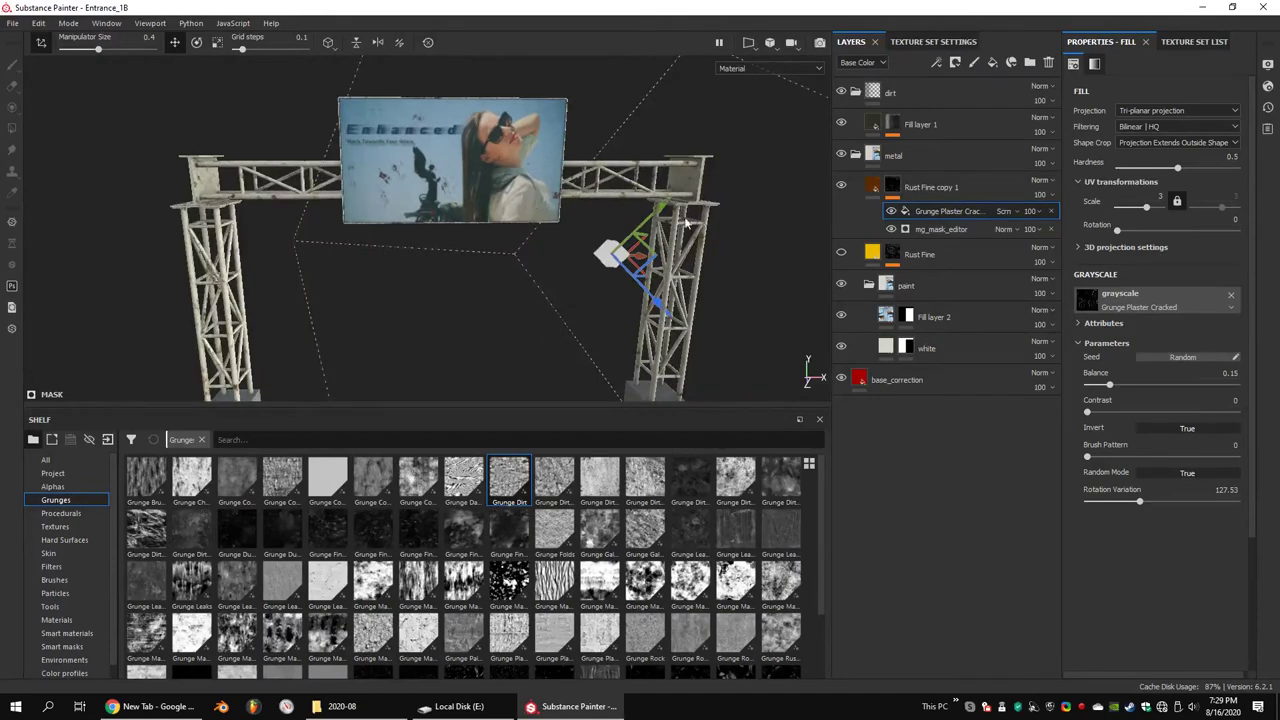
pyautogui.keyDown('alt'); pyautogui.moveTo(680, 243); pyautogui.dragTo(712, 240); pyautogui.keyUp('alt')
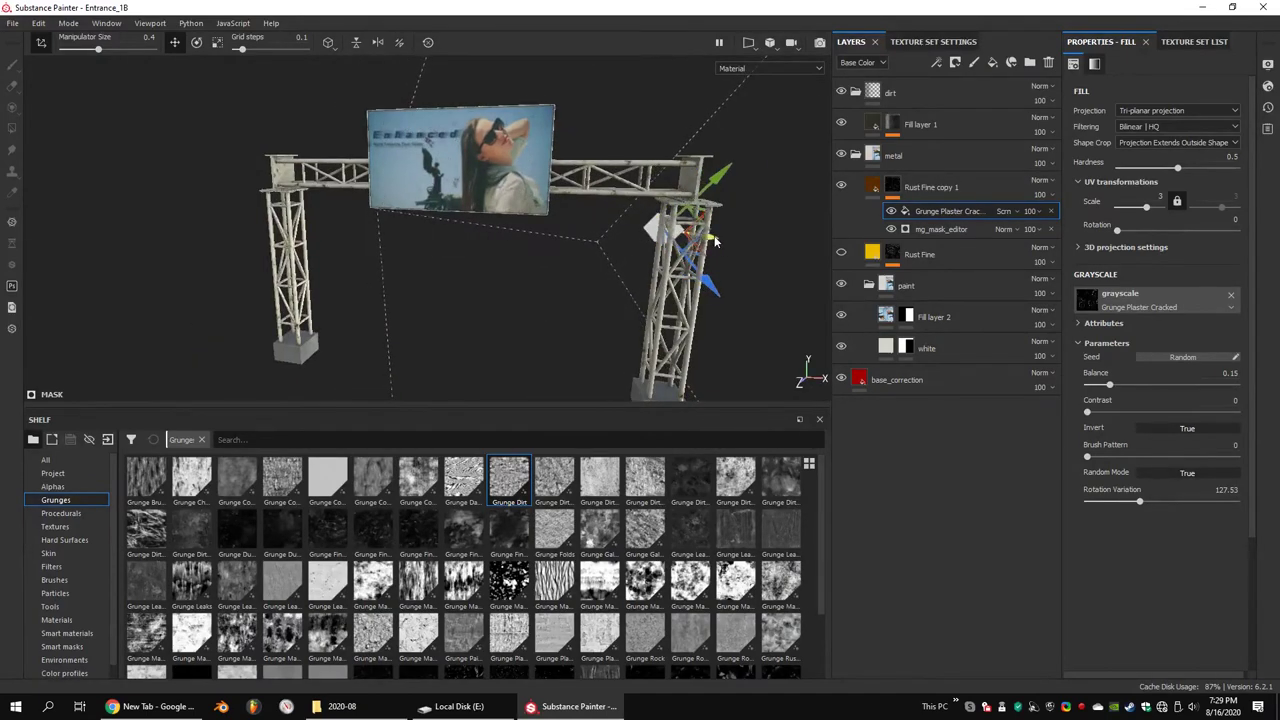
pyautogui.keyDown('alt'); pyautogui.moveTo(715, 240); pyautogui.dragTo(775, 267, button='right'); pyautogui.keyUp('alt')
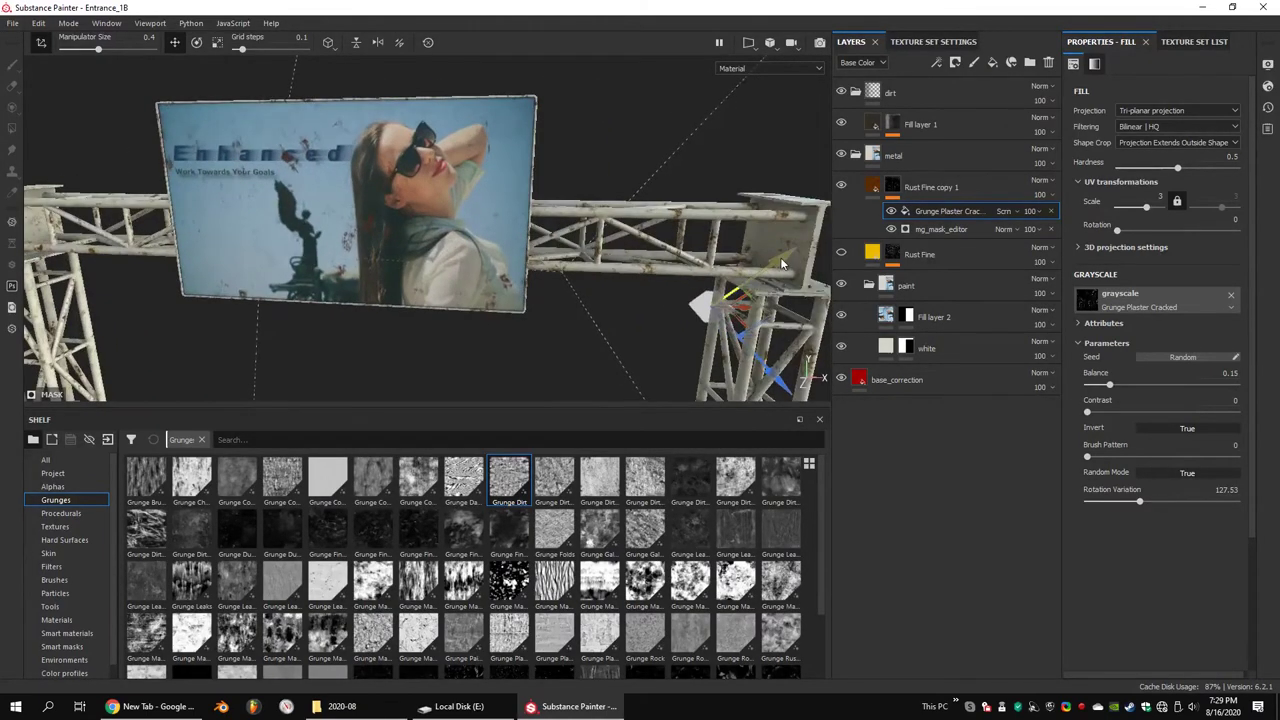
pyautogui.moveTo(783, 263)
pyautogui.keyDown('alt'); pyautogui.mouseDown()
pyautogui.moveTo(800, 264)
pyautogui.moveTo(736, 332)
pyautogui.mouseUp(); pyautogui.keyUp('alt')
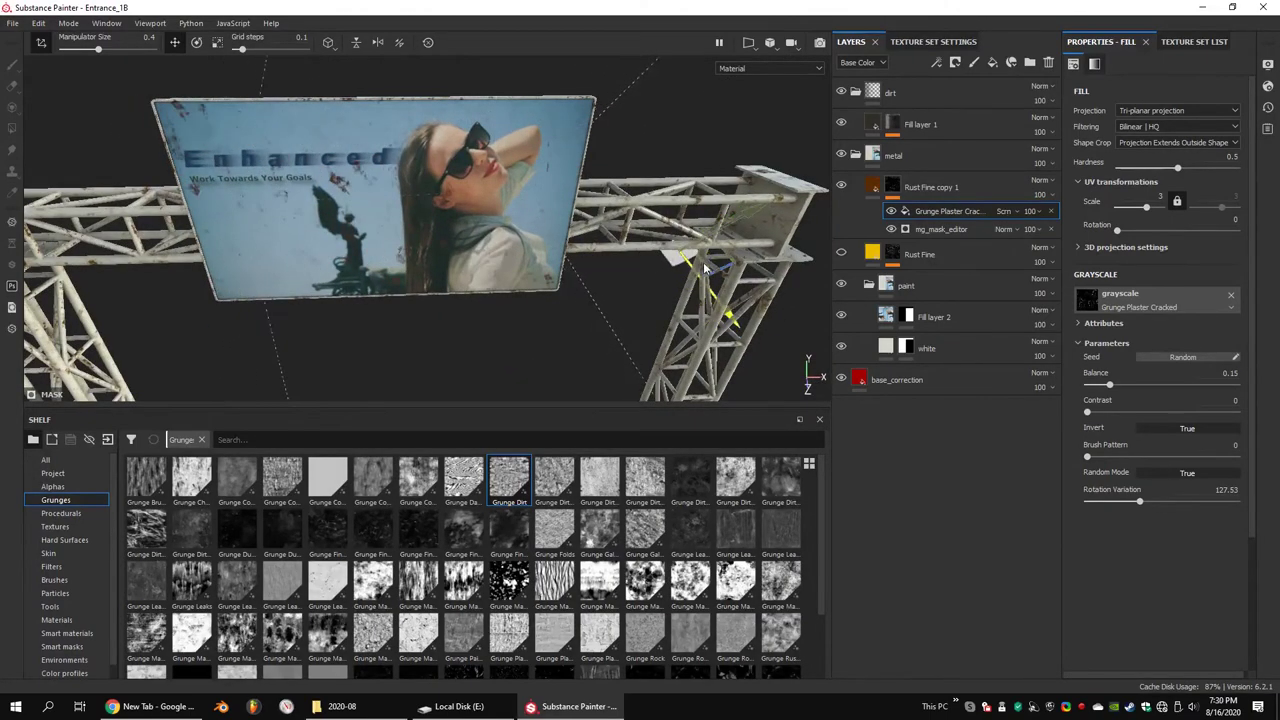
pyautogui.scroll(-3, 722, 300)
pyautogui.scroll(-2, 728, 300)
pyautogui.scroll(-1, 733, 300)
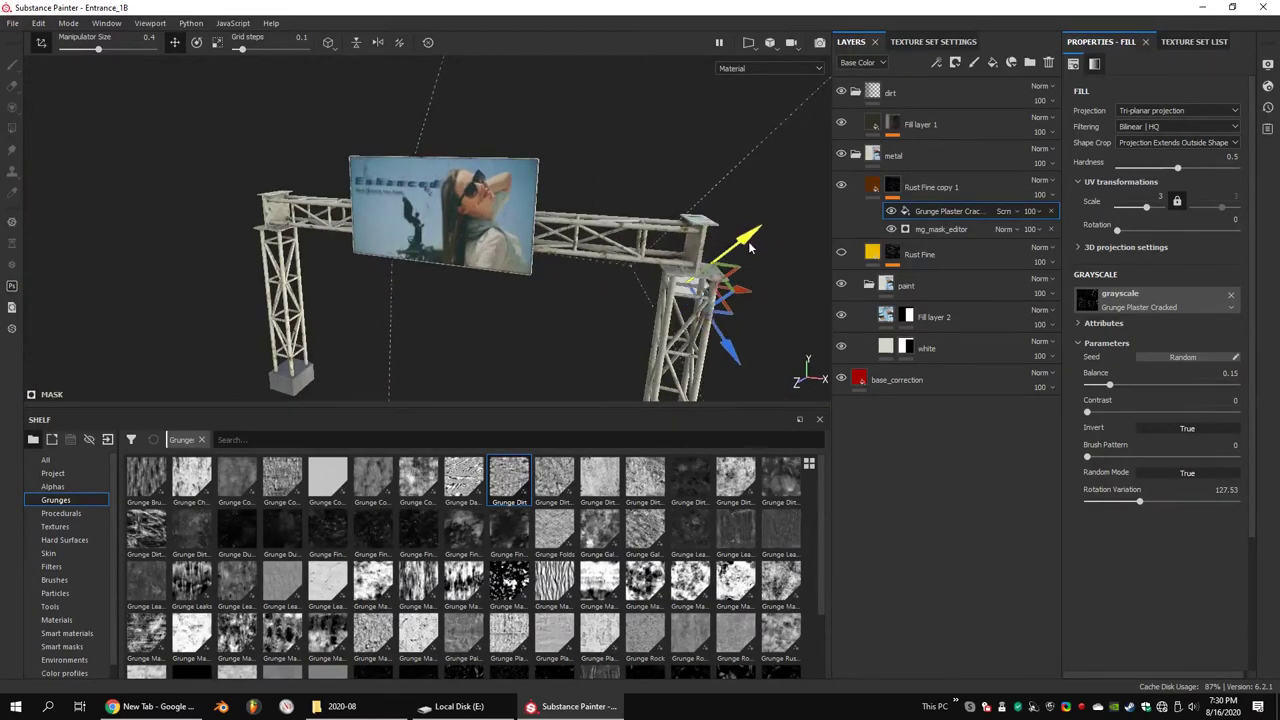
pyautogui.scroll(4, 760, 248)
pyautogui.scroll(-1, 805, 241)
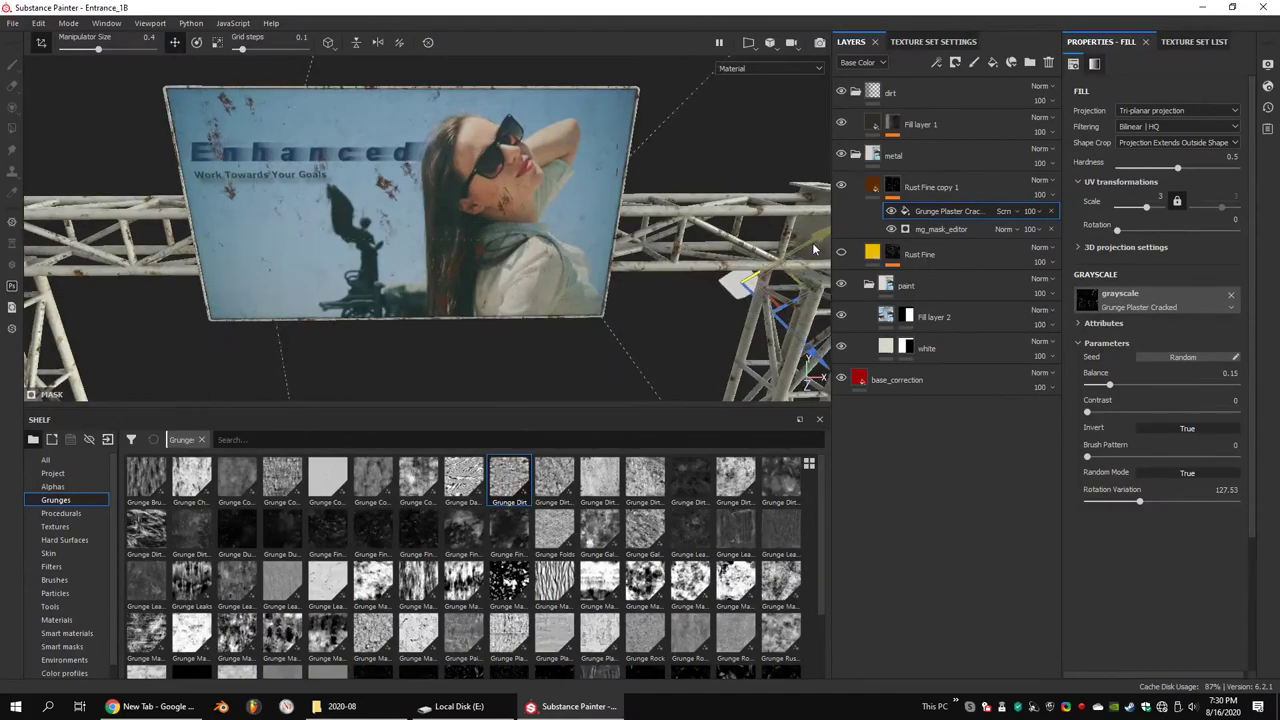
pyautogui.moveTo(813, 249)
pyautogui.keyDown('alt'); pyautogui.mouseDown()
pyautogui.moveTo(459, 236)
pyautogui.moveTo(620, 250)
pyautogui.mouseUp(); pyautogui.keyUp('alt')
# Copy the Rust Fine copy 1 mask effects and paste them onto the Rust Fine layer
pyautogui.rightClick(912, 186)
pyautogui.click(939, 396)
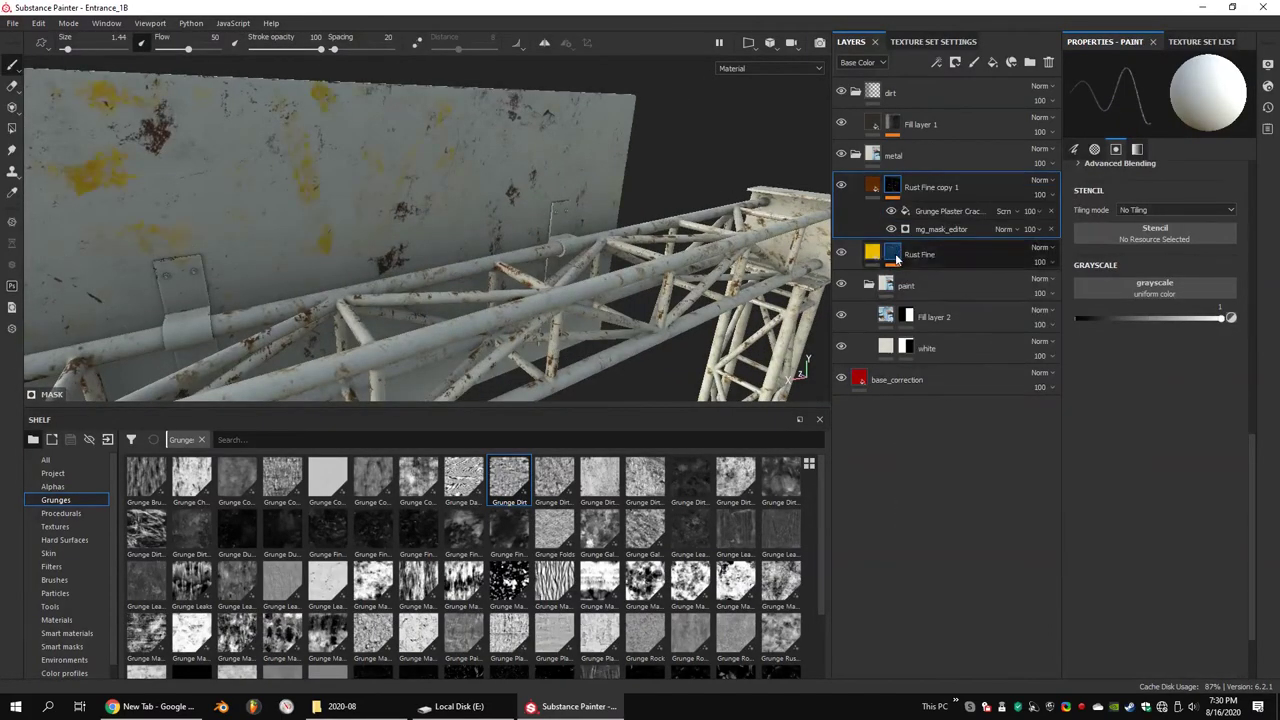
pyautogui.rightClick(897, 256)
pyautogui.click(939, 466)
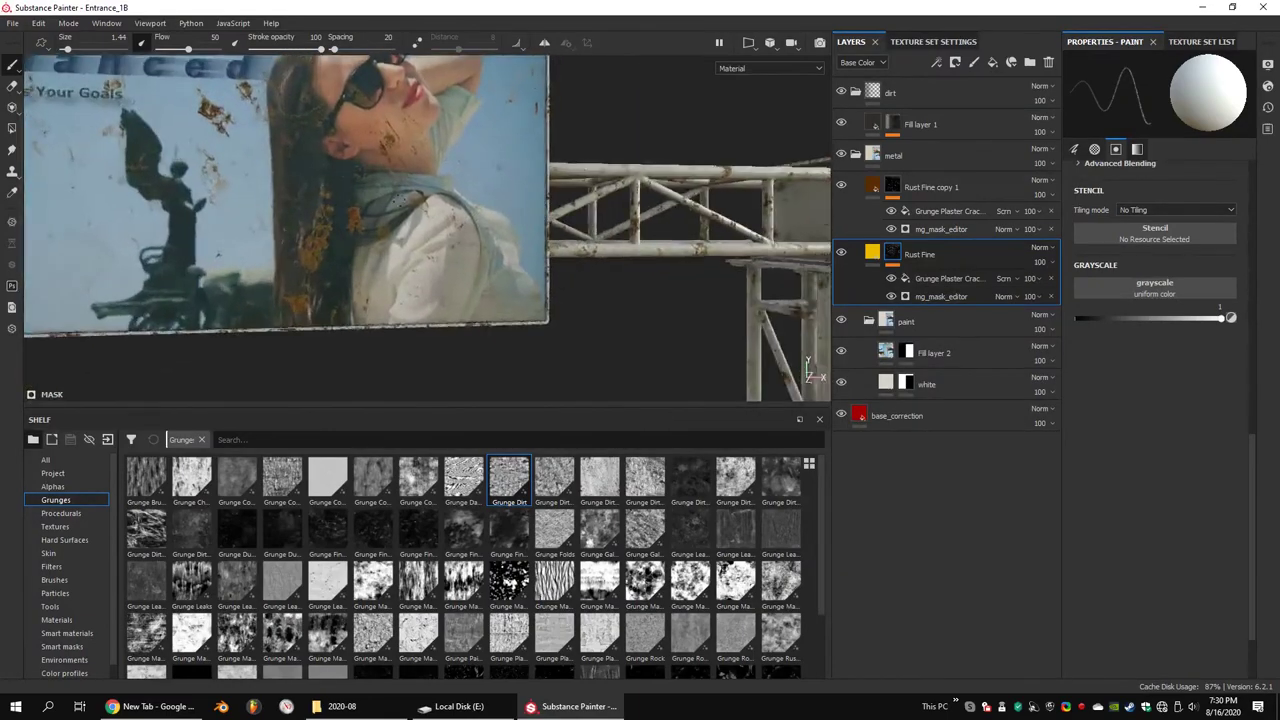
pyautogui.moveTo(283, 186)
pyautogui.keyDown('alt'); pyautogui.mouseDown()
pyautogui.moveTo(458, 334)
pyautogui.moveTo(590, 262)
pyautogui.mouseUp(); pyautogui.keyUp('alt')
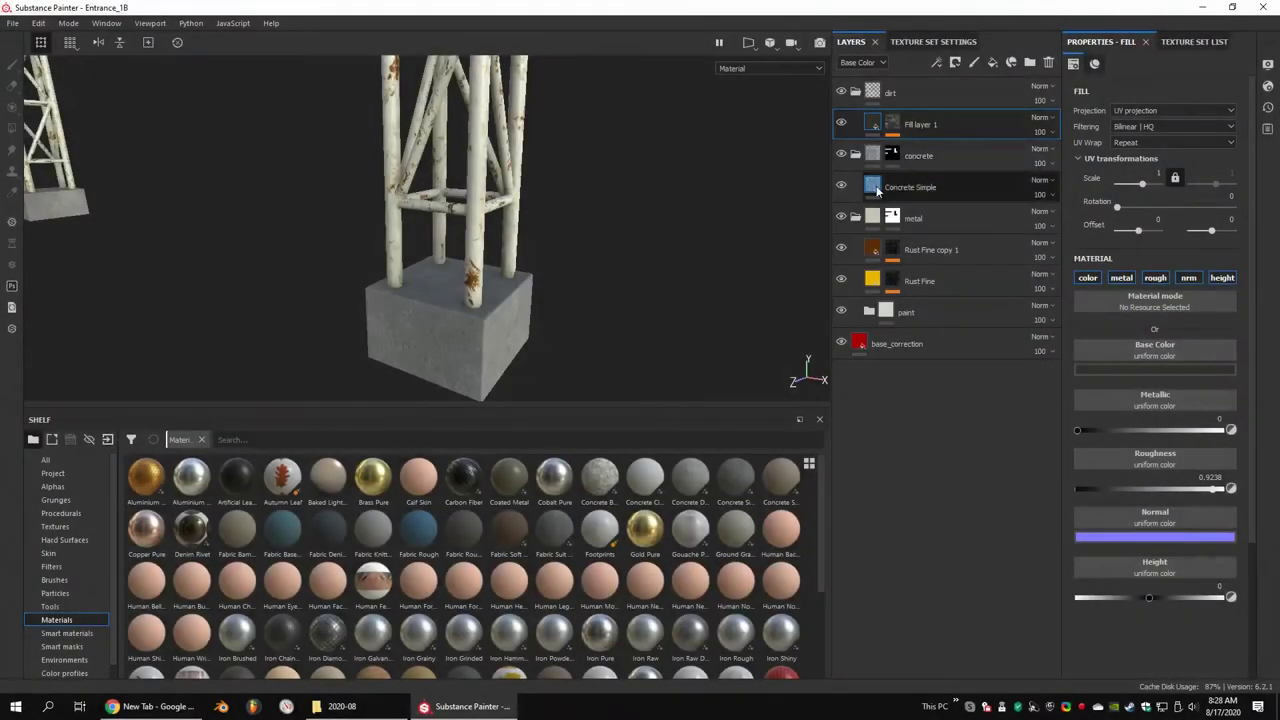
# Add a new folder above Concrete Simple and name it 'damages'
pyautogui.click(876, 190)
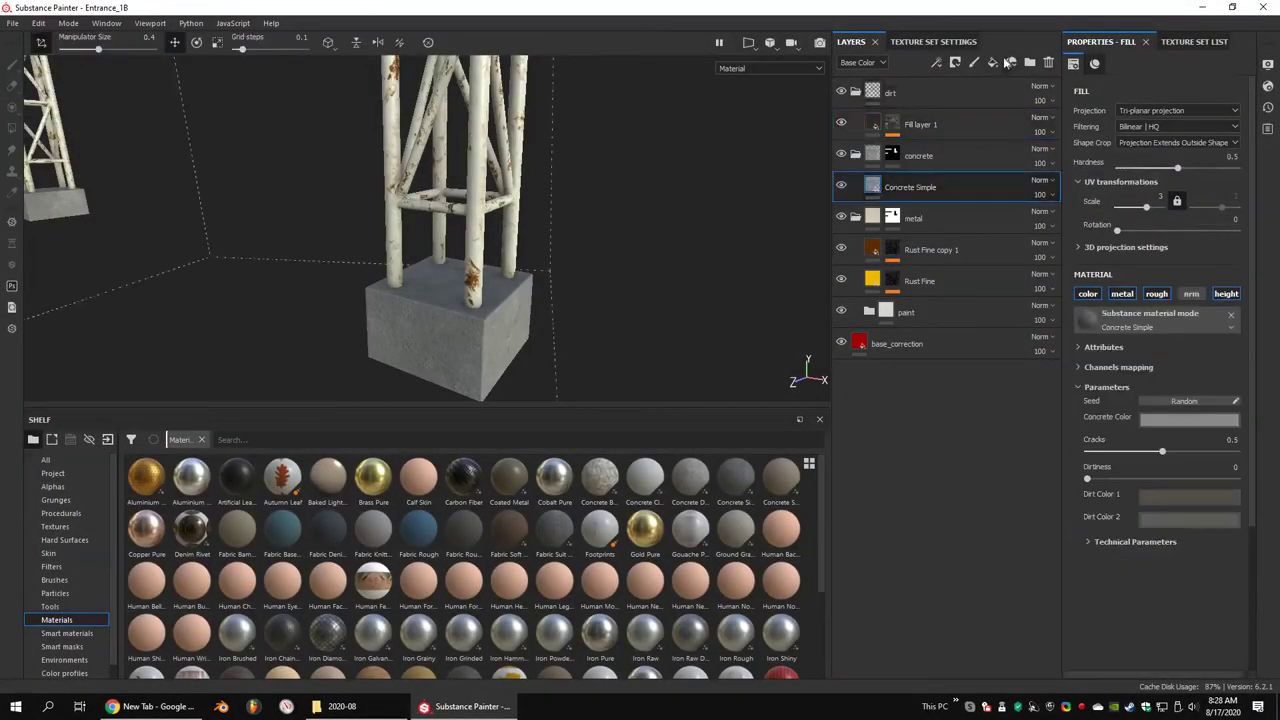
pyautogui.doubleClick(915, 187)
pyautogui.write('damages')
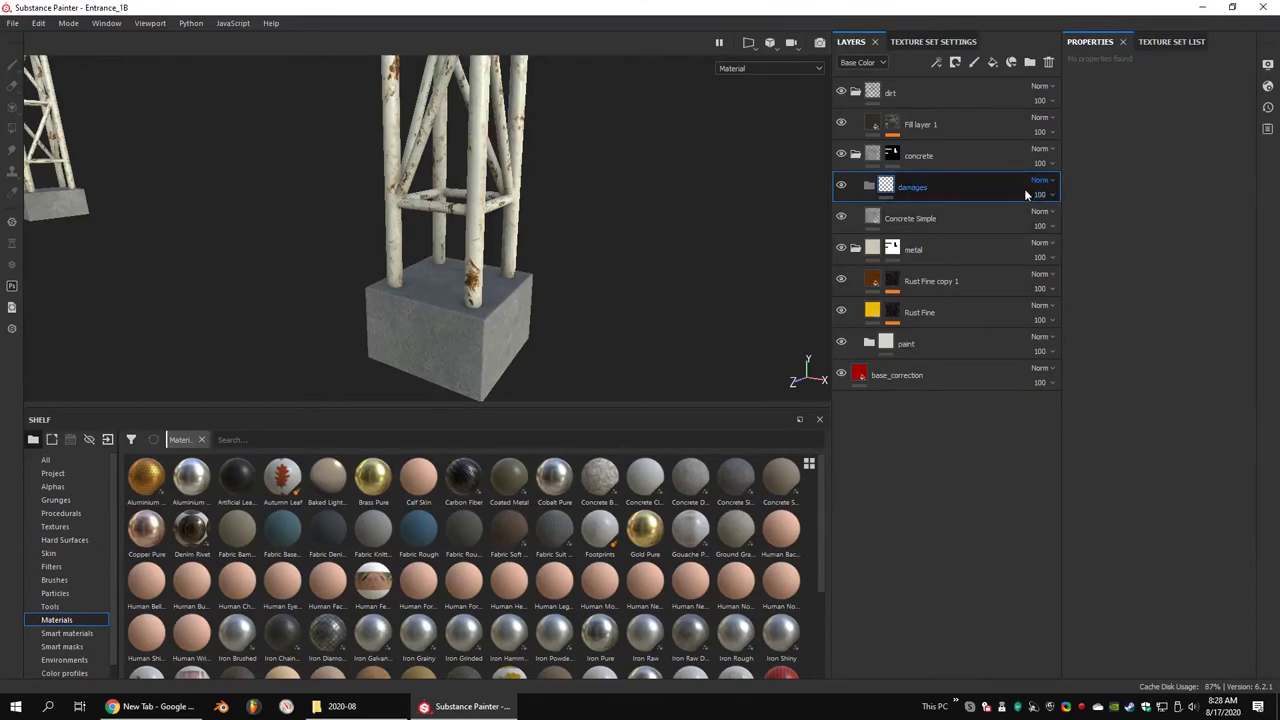
pyautogui.scroll(3, 557, 333)
# Add a mid-grey fill layer inside damages with metallic 0 and higher roughness
pyautogui.click(992, 62)
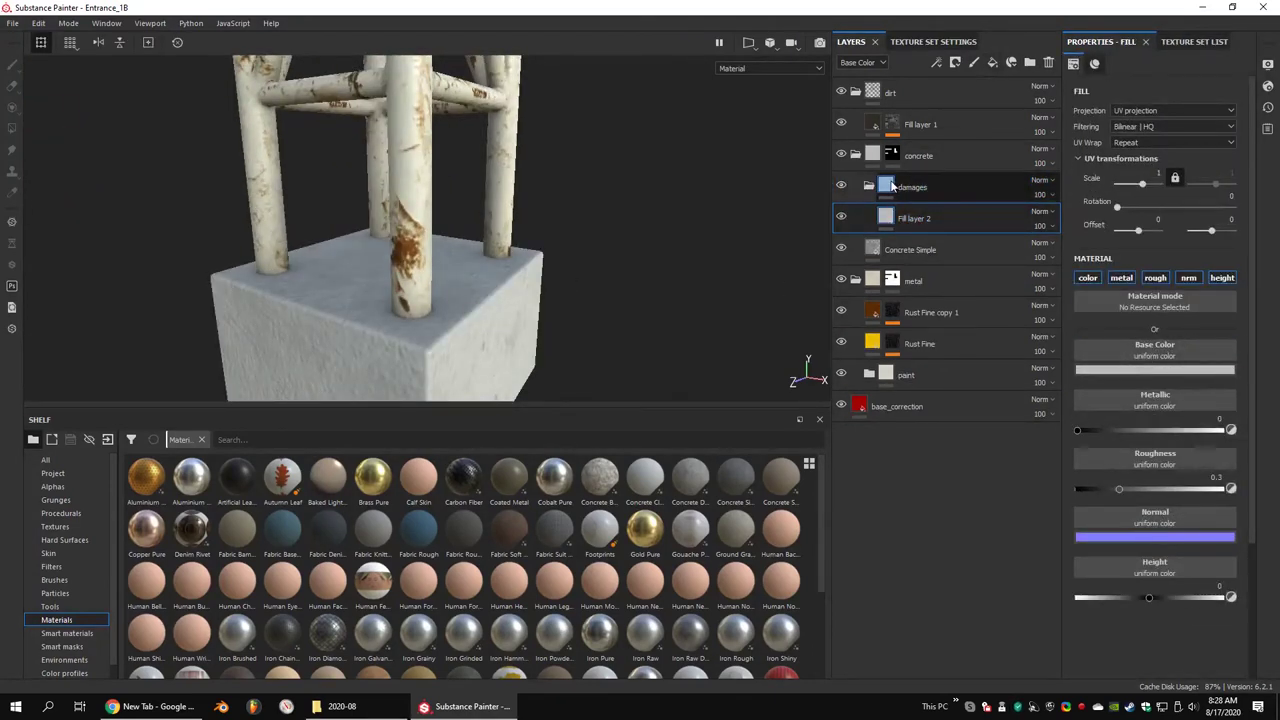
pyautogui.click(1155, 370)
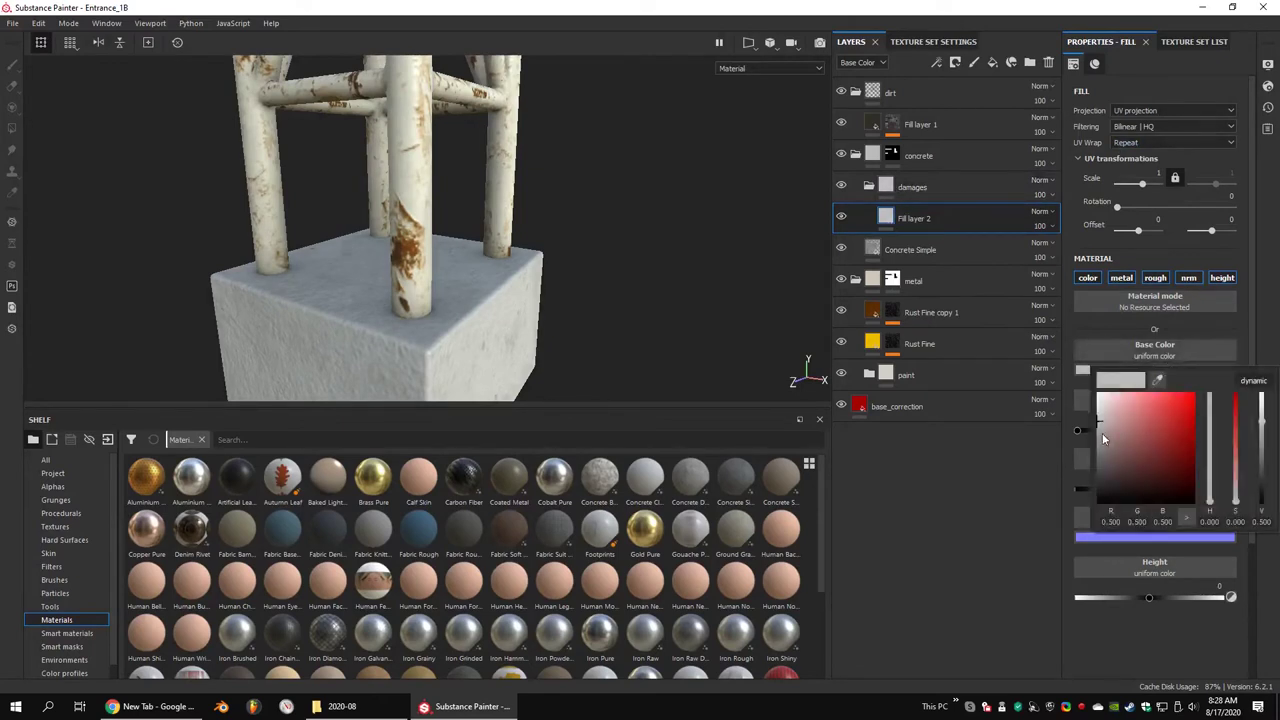
pyautogui.click(1104, 430)
pyautogui.click(1125, 430)
pyautogui.moveTo(1125, 430); pyautogui.dragTo(1077, 430)
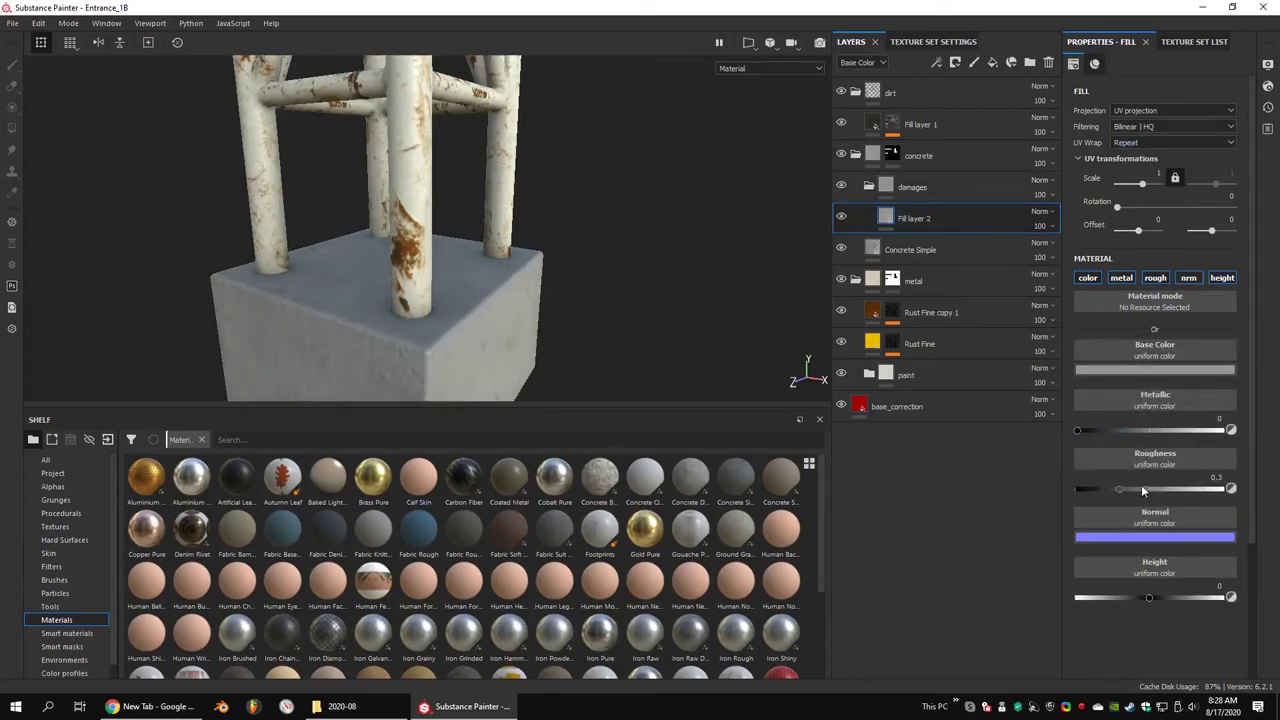
pyautogui.moveTo(1141, 488); pyautogui.dragTo(1180, 488)
# Duplicate the grey fill as a pinkish copy, masked by a Grunge Roughcast fill
pyautogui.hotkey('ctrl', 'd')
pyautogui.click(1155, 370)
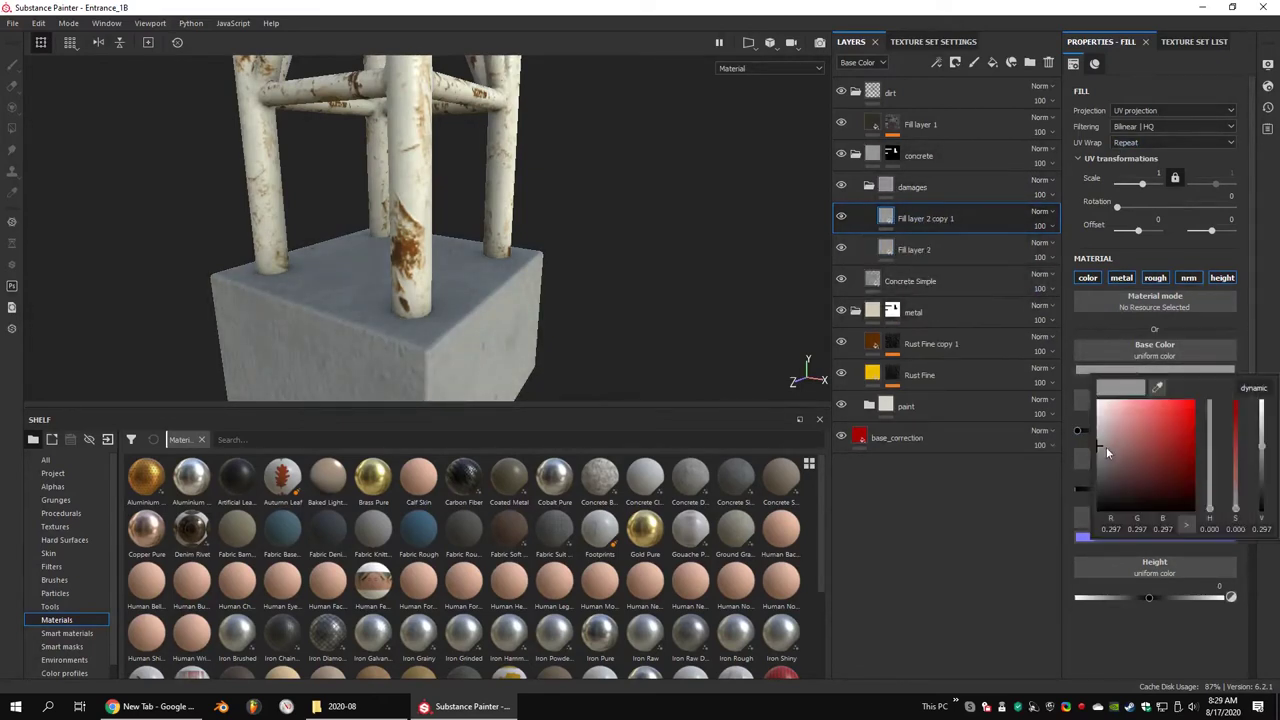
pyautogui.click(1123, 439)
pyautogui.rightClick(905, 218)
pyautogui.click(963, 234)
pyautogui.rightClick(905, 216)
pyautogui.click(952, 507)
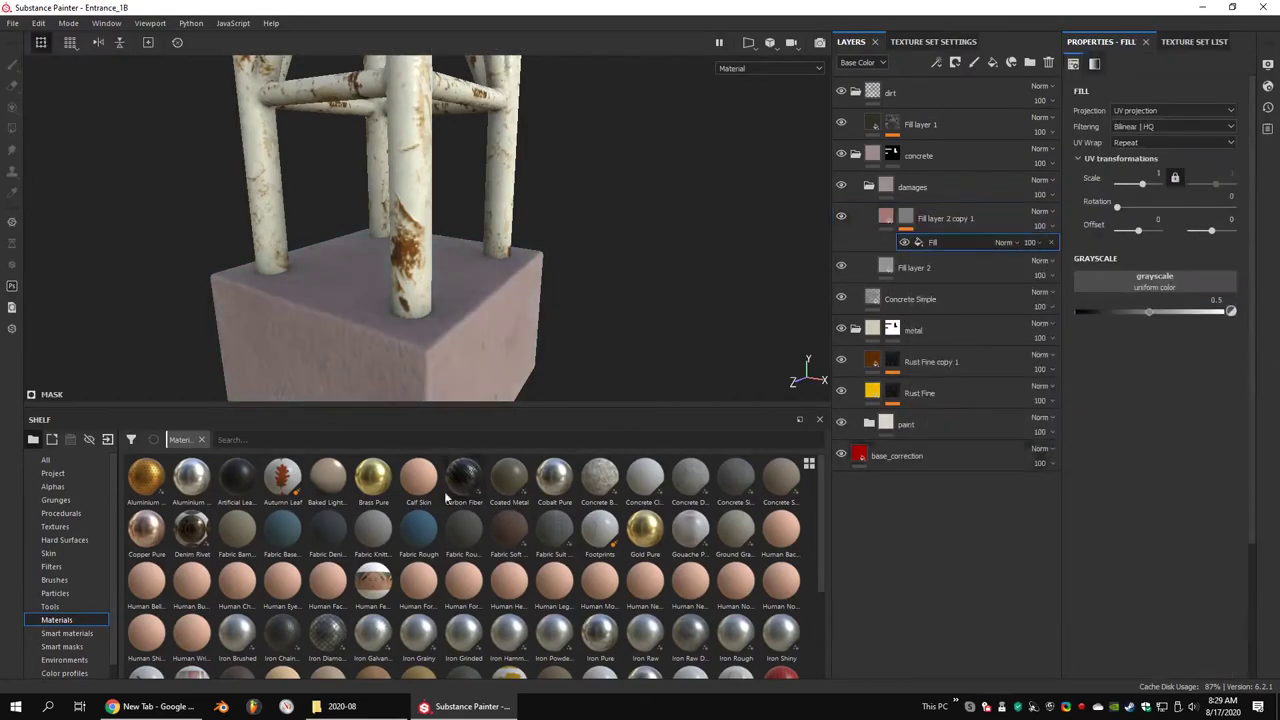
pyautogui.click(56, 499)
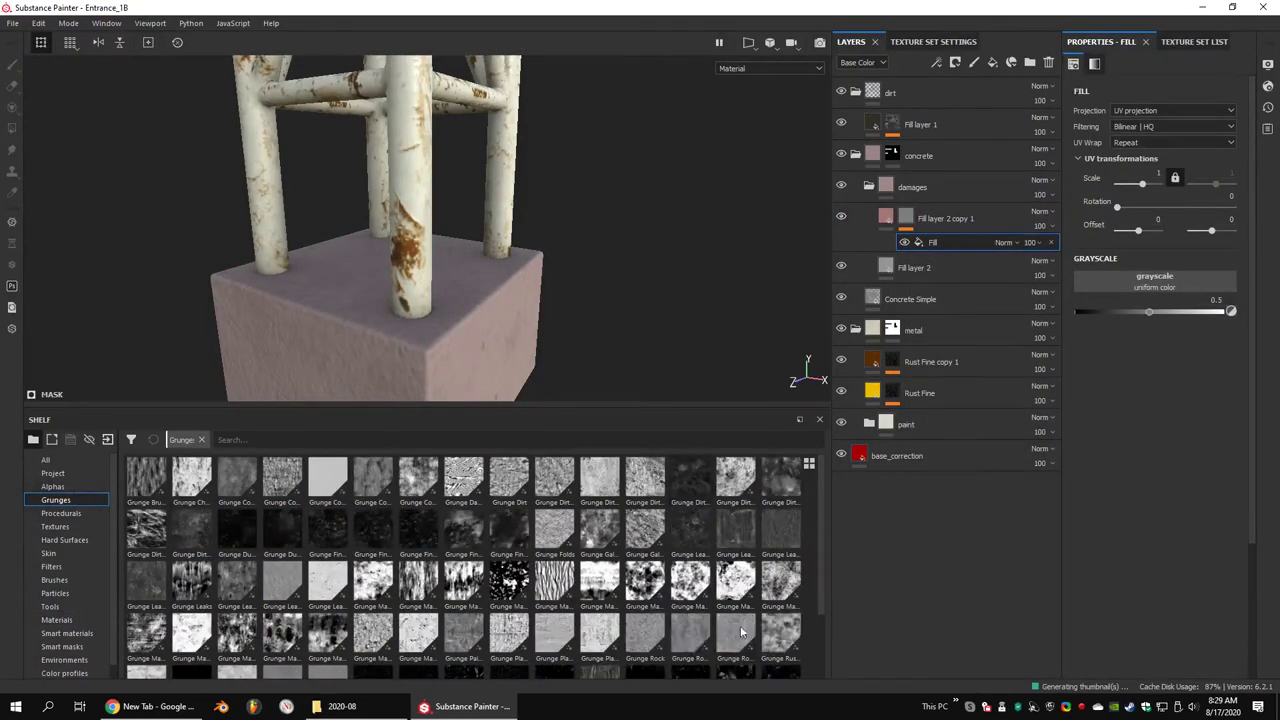
pyautogui.moveTo(740, 625); pyautogui.dragTo(1135, 277)
# Switch the Grunge Roughcast mask fill to tri-planar projection
pyautogui.click(1125, 111)
pyautogui.click(1122, 130)
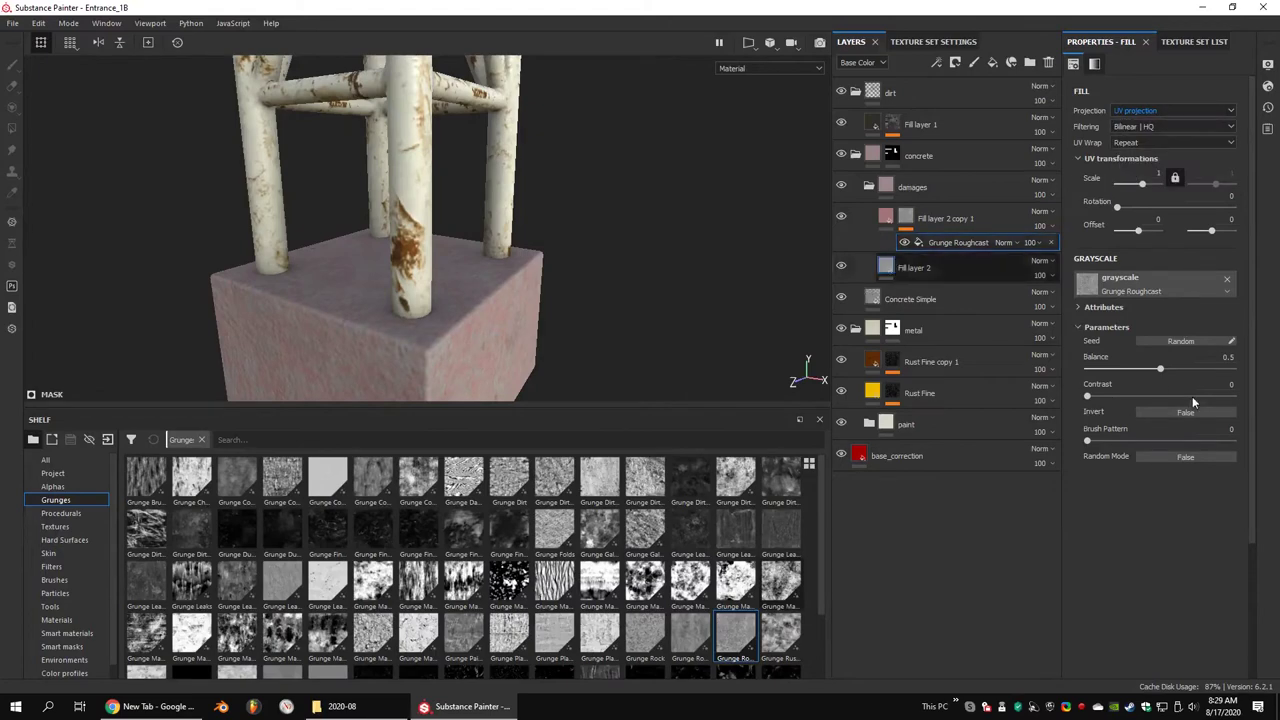
pyautogui.click(913, 267)
pyautogui.scroll(3, 571, 194)
pyautogui.moveTo(571, 194)
pyautogui.keyDown('alt'); pyautogui.mouseDown()
pyautogui.moveTo(534, 206)
pyautogui.moveTo(700, 200)
pyautogui.mouseUp(); pyautogui.keyUp('alt')
pyautogui.click(958, 242)
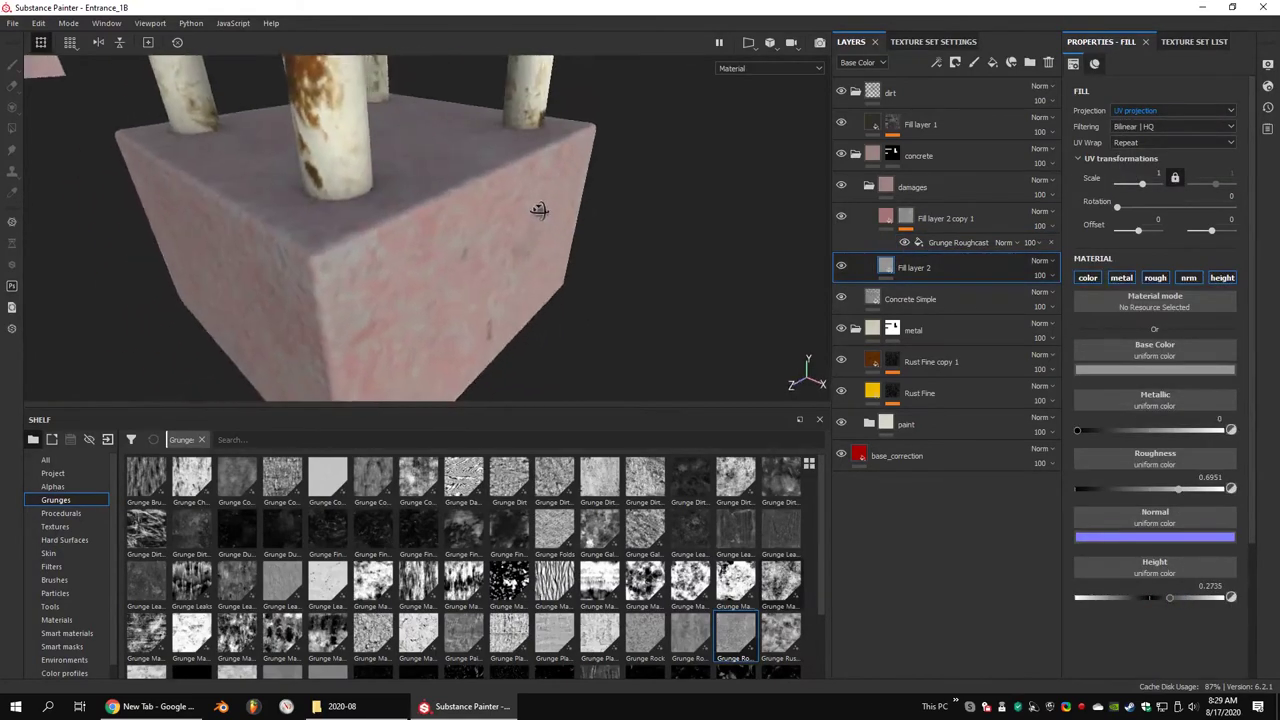
pyautogui.click(1170, 111)
pyautogui.click(1153, 130)
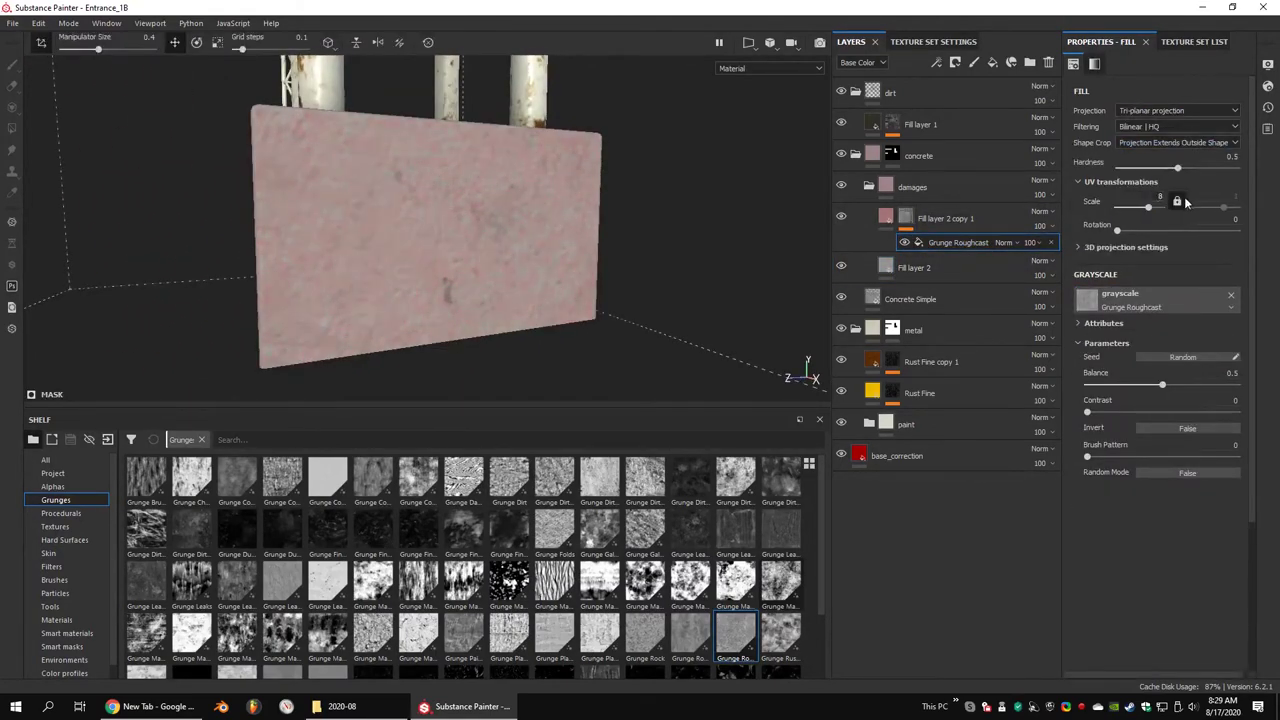
pyautogui.keyDown('alt'); pyautogui.moveTo(780, 212); pyautogui.dragTo(697, 224); pyautogui.keyUp('alt')
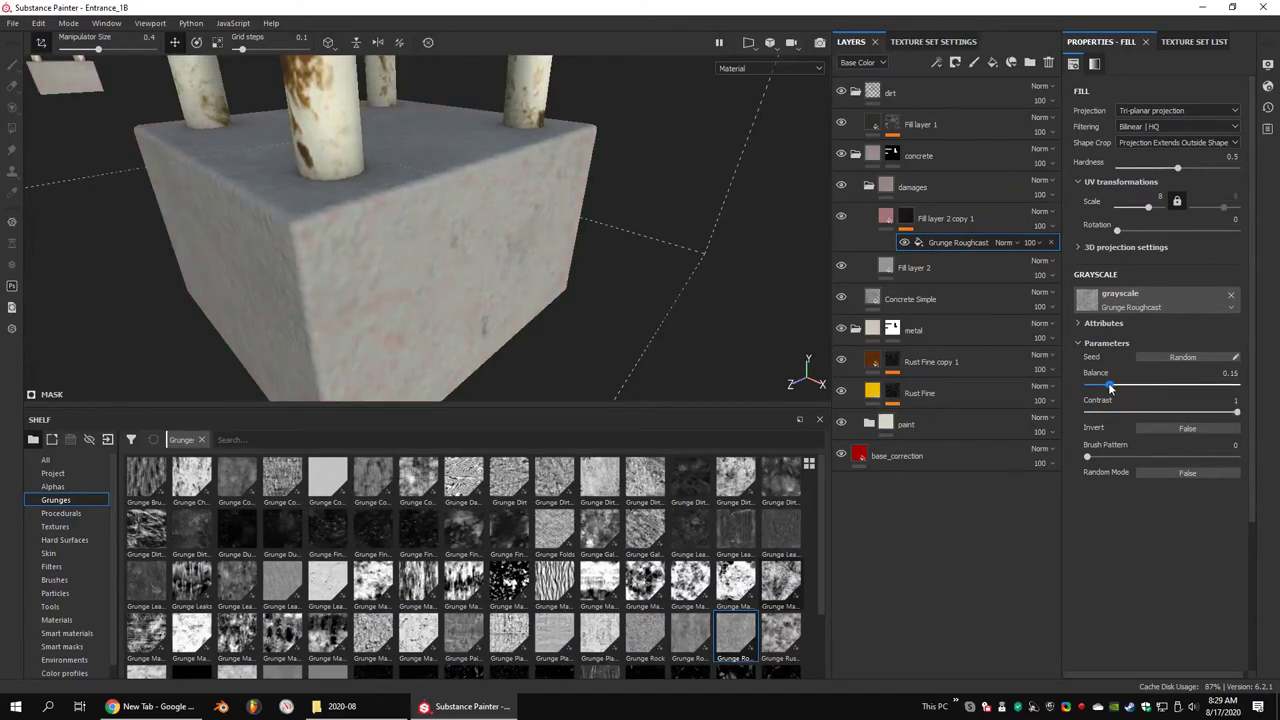
pyautogui.keyDown('alt'); pyautogui.moveTo(600, 200); pyautogui.dragTo(470, 180); pyautogui.keyUp('alt')
# Add a black mask to the damages folder and test a paint effect on it
pyautogui.click(912, 187)
pyautogui.rightClick(900, 185)
pyautogui.click(913, 204)
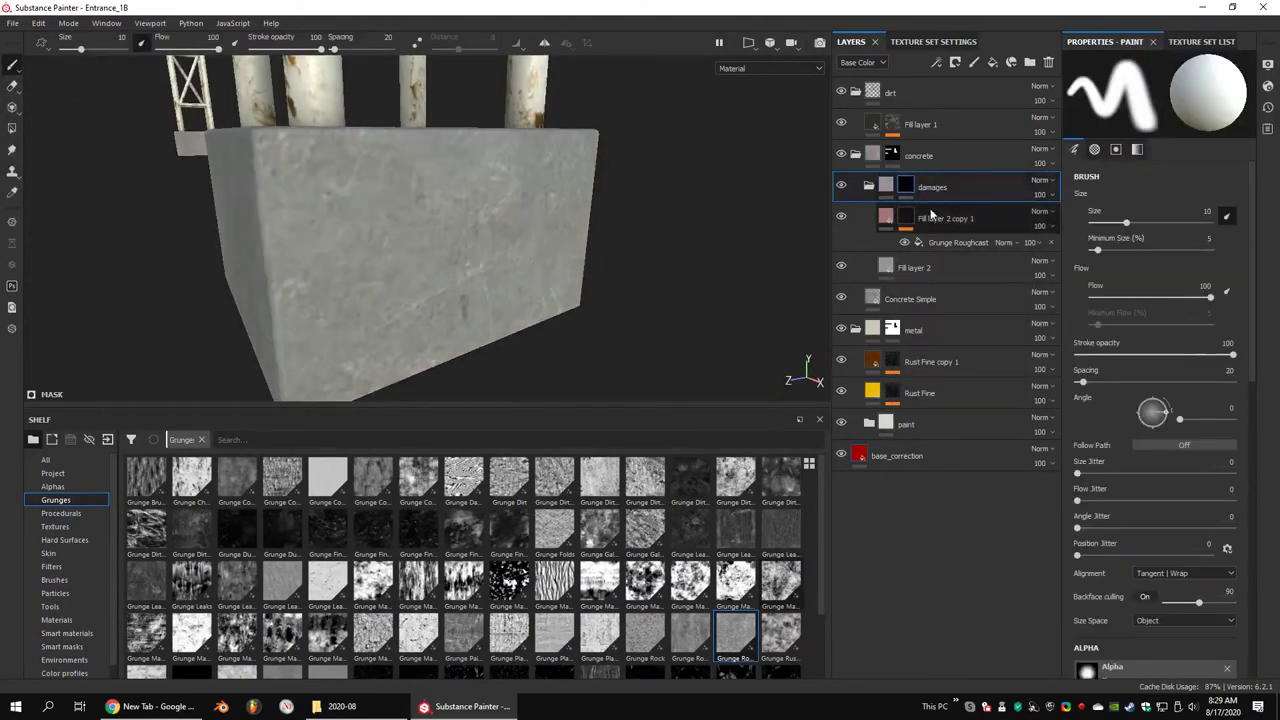
pyautogui.rightClick(905, 187)
pyautogui.click(930, 203)
pyautogui.click(420, 240)
pyautogui.moveTo(420, 240)
pyautogui.keyDown('alt'); pyautogui.mouseDown()
pyautogui.moveTo(580, 234)
pyautogui.moveTo(540, 230)
pyautogui.mouseUp(); pyautogui.keyUp('alt')
pyautogui.click(958, 260)
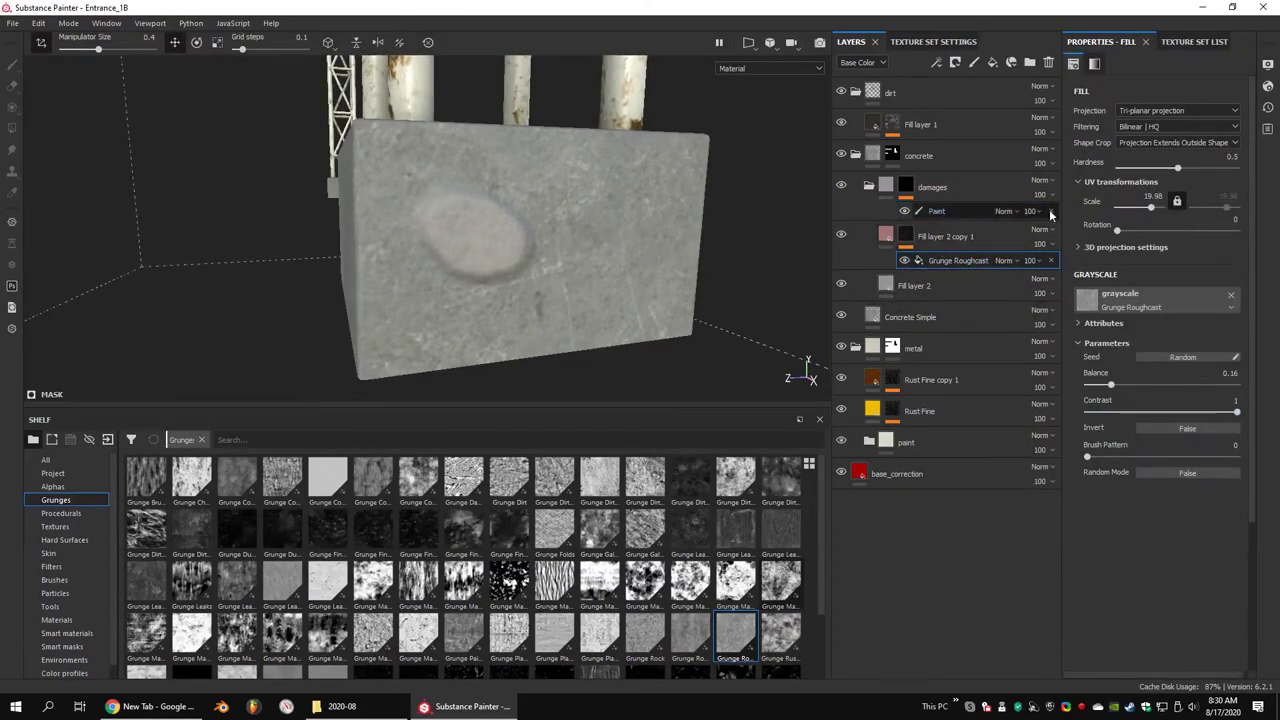
pyautogui.click(1050, 211)
pyautogui.keyDown('alt'); pyautogui.moveTo(450, 230); pyautogui.dragTo(350, 230); pyautogui.keyUp('alt')
# Replace the paint effect with a tri-planar Grunge Plaster Painted fill at a larger scale
pyautogui.rightClick(905, 187)
pyautogui.click(908, 484)
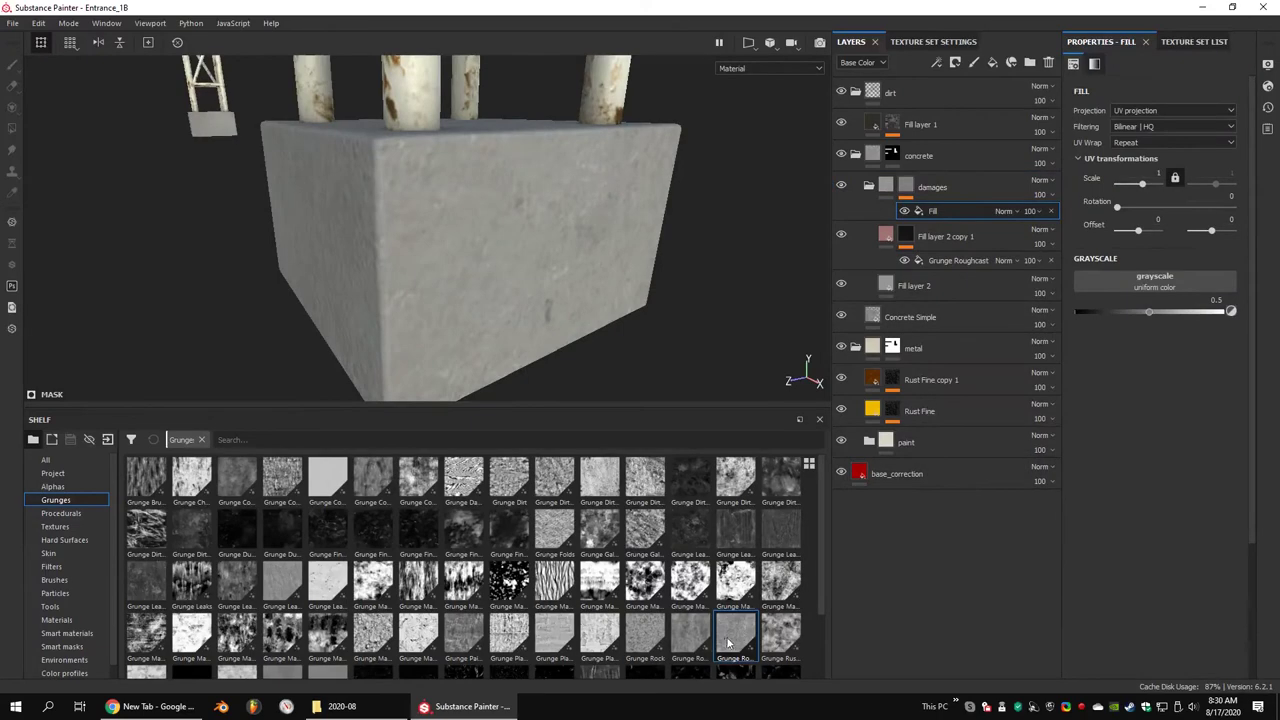
pyautogui.moveTo(607, 636); pyautogui.dragTo(1150, 283)
pyautogui.click(1175, 110)
pyautogui.click(1160, 128)
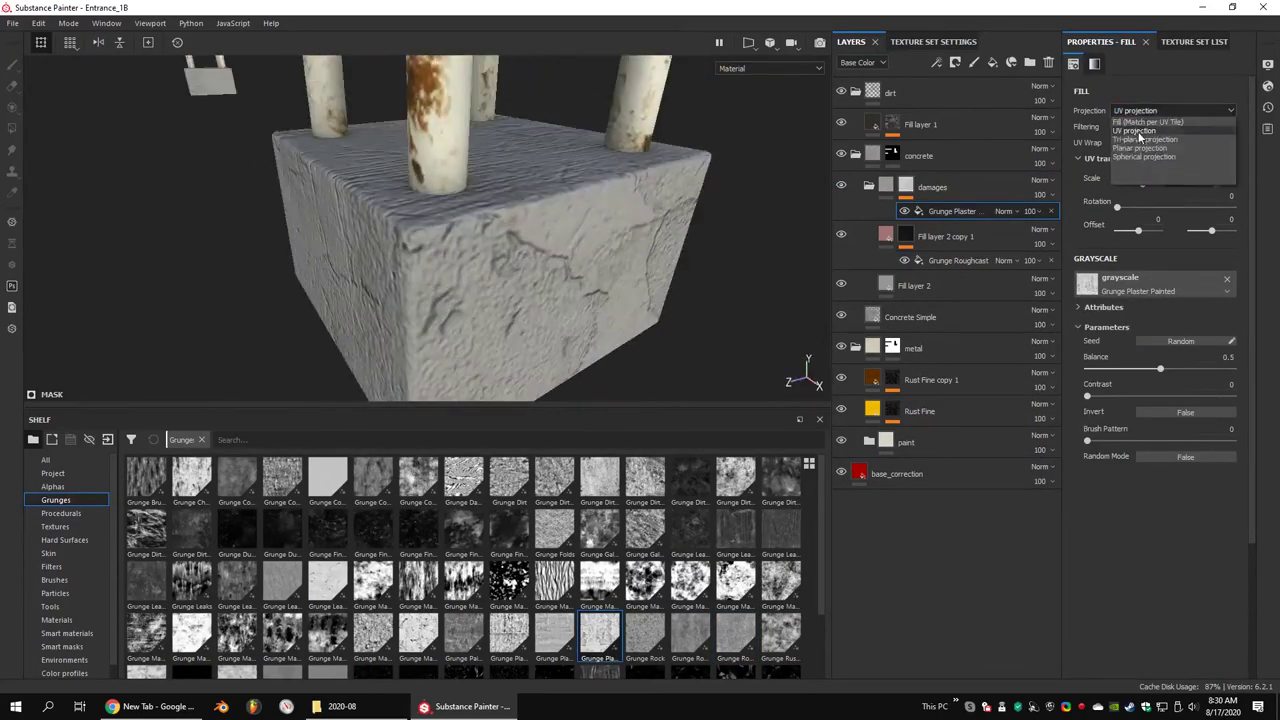
pyautogui.moveTo(1143, 206); pyautogui.dragTo(1148, 206)
pyautogui.keyDown('alt'); pyautogui.moveTo(625, 150); pyautogui.dragTo(543, 200); pyautogui.keyUp('alt')
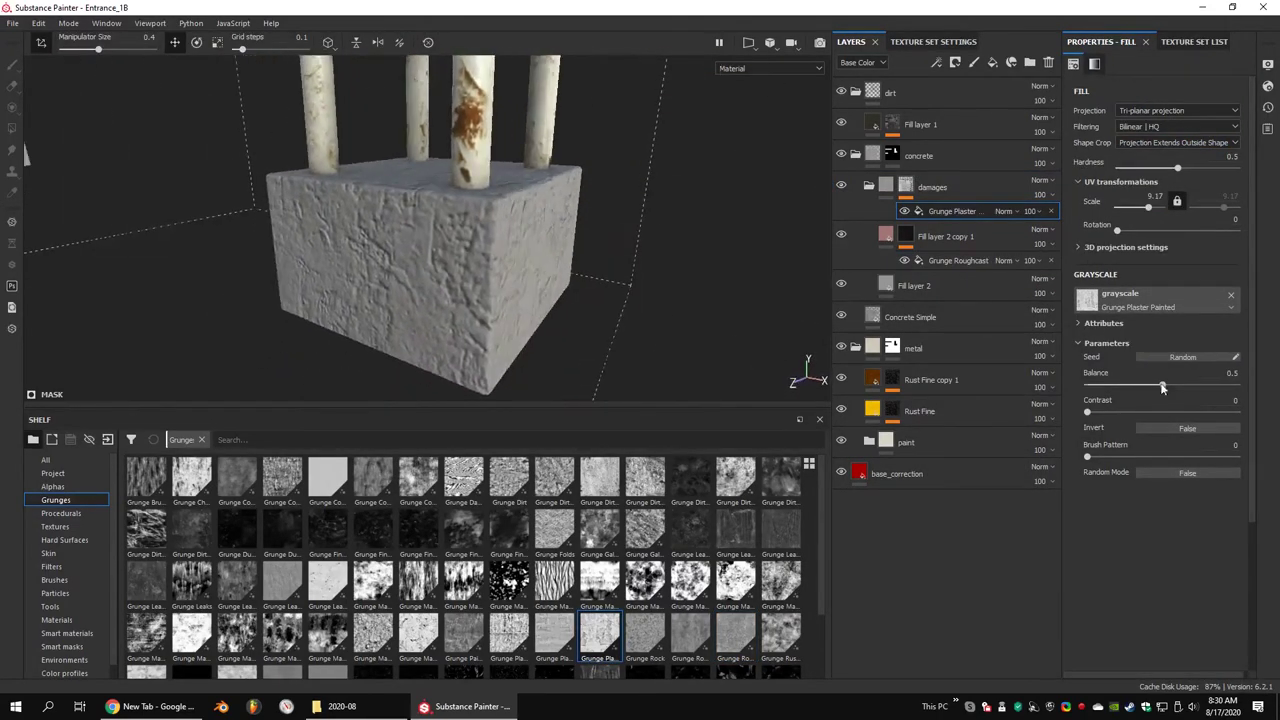
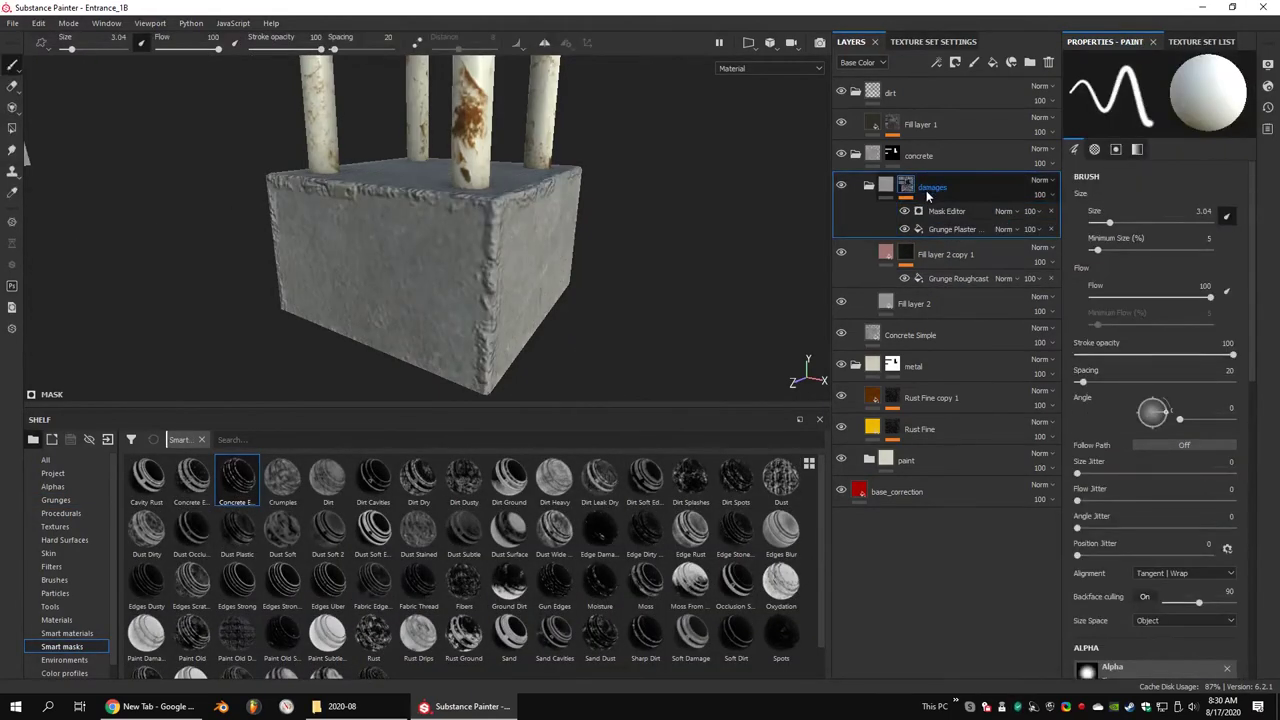
# Raise Fill layer 2's height value and check the Mask Editor's texture settings
pyautogui.click(940, 303)
pyautogui.moveTo(1162, 602); pyautogui.dragTo(1130, 604)
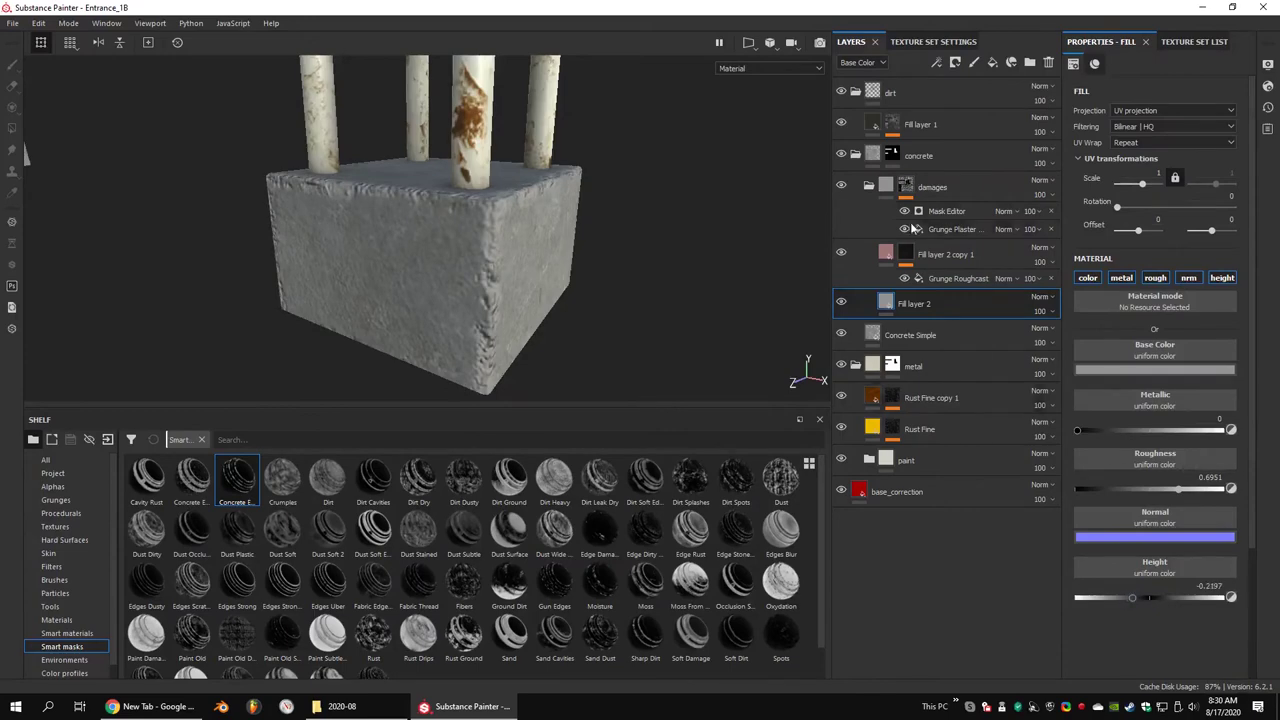
pyautogui.keyDown('alt'); pyautogui.moveTo(440, 161); pyautogui.dragTo(847, 276); pyautogui.keyUp('alt')
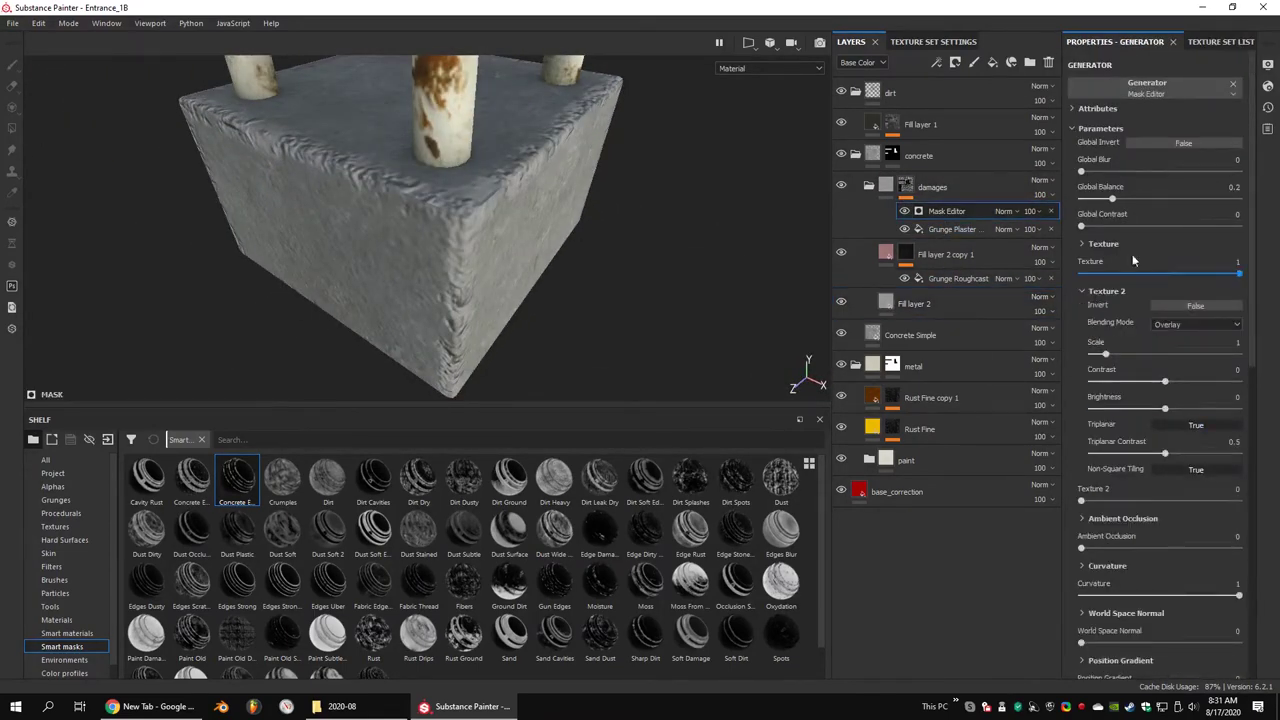
pyautogui.click(1104, 244)
pyautogui.moveTo(590, 190)
pyautogui.keyDown('alt'); pyautogui.mouseDown()
pyautogui.moveTo(576, 195)
pyautogui.moveTo(590, 200)
pyautogui.mouseUp(); pyautogui.keyUp('alt')
pyautogui.click(910, 306)
pyautogui.keyDown('alt'); pyautogui.moveTo(797, 215); pyautogui.dragTo(529, 209); pyautogui.keyUp('alt')
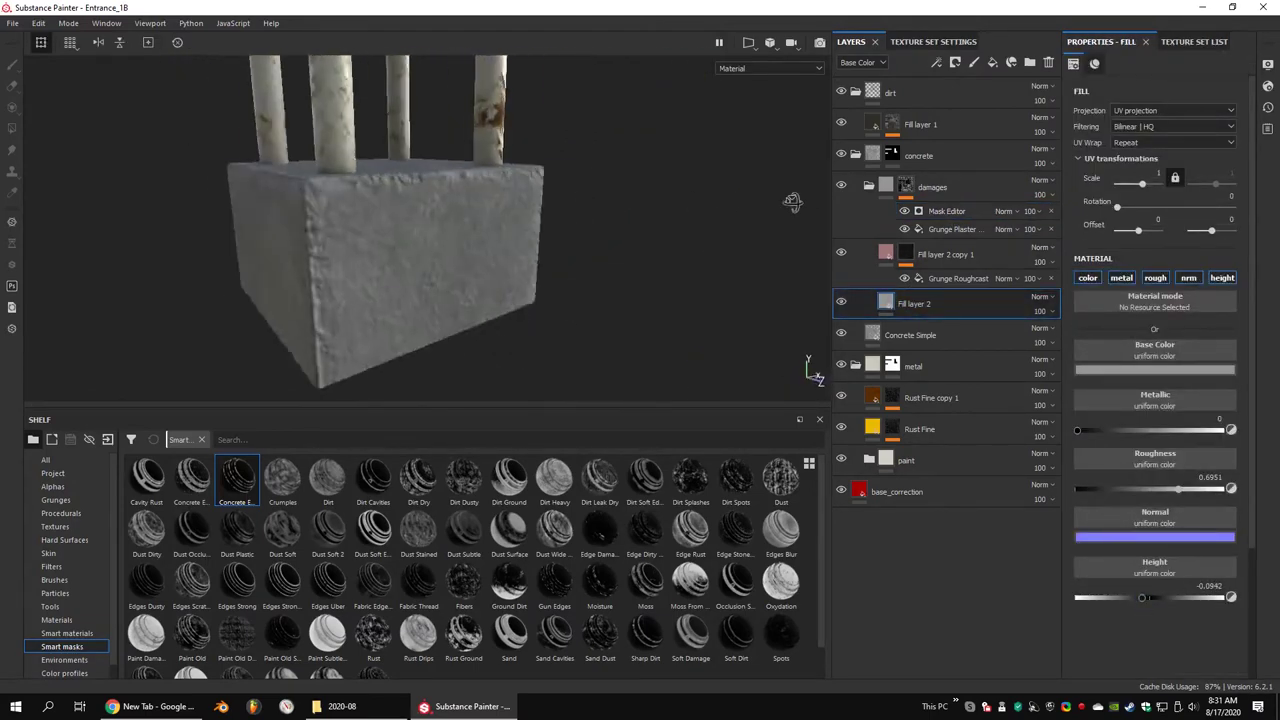
# Move the Grunge Plaster fill above the Mask Editor, blend it in Screen mode, and refine its scale
pyautogui.moveTo(955, 229); pyautogui.dragTo(955, 208)
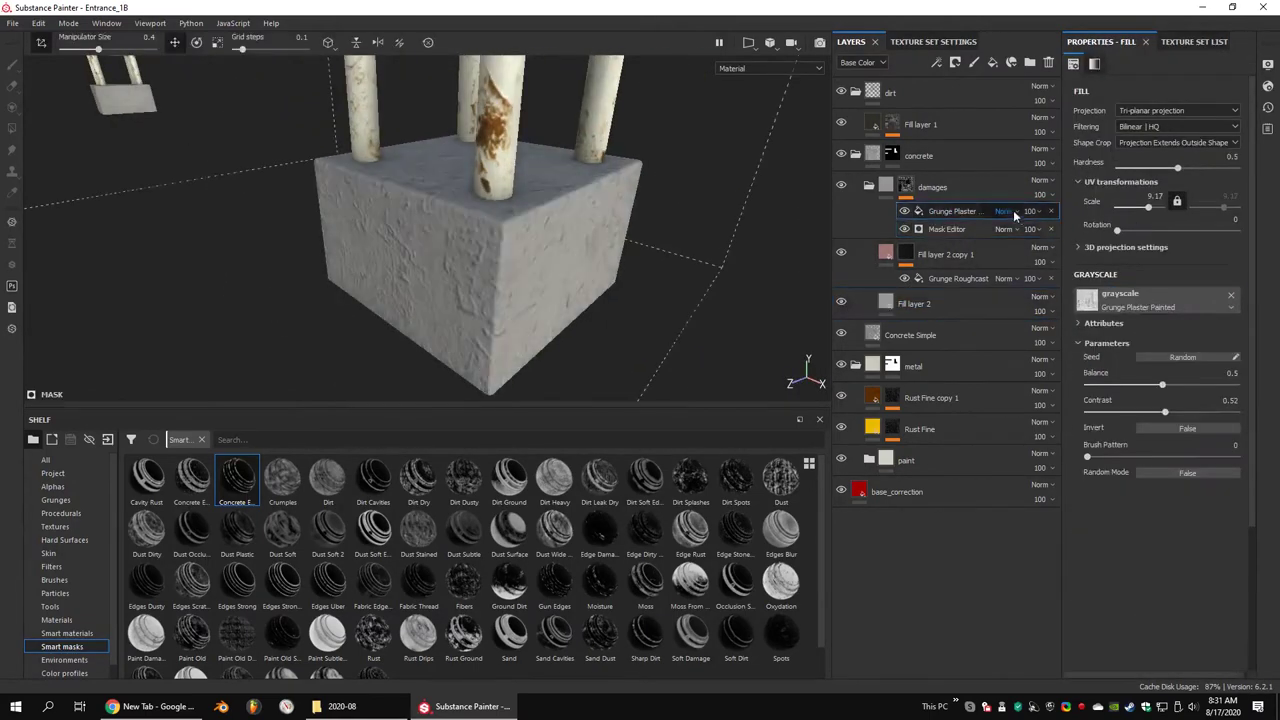
pyautogui.click(1003, 211)
pyautogui.click(1030, 300)
pyautogui.click(1003, 211)
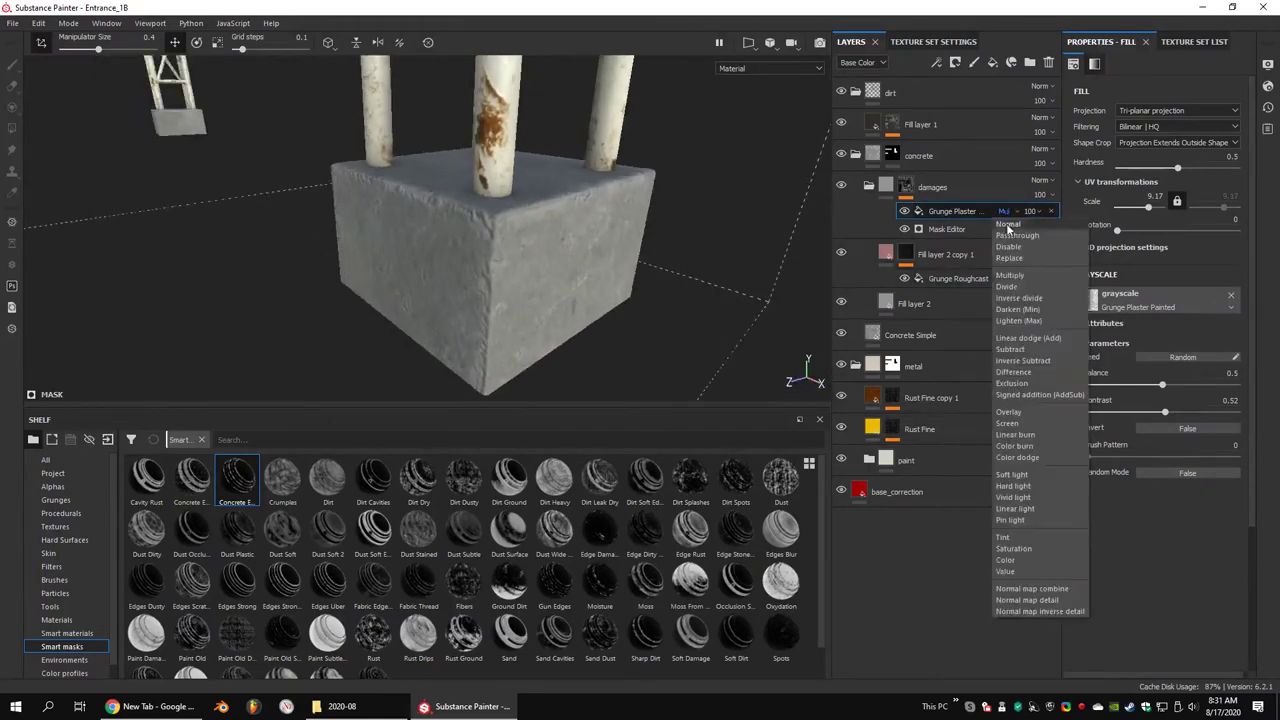
pyautogui.click(1007, 423)
pyautogui.click(905, 211)
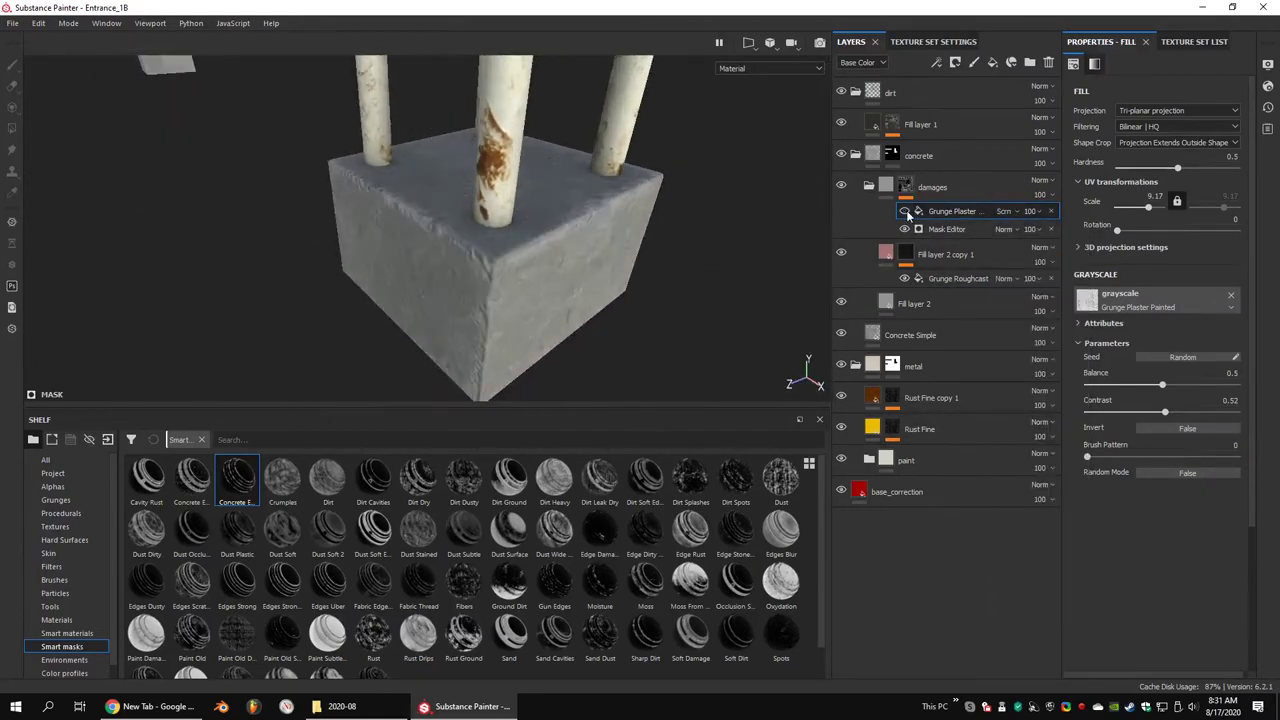
pyautogui.click(905, 211)
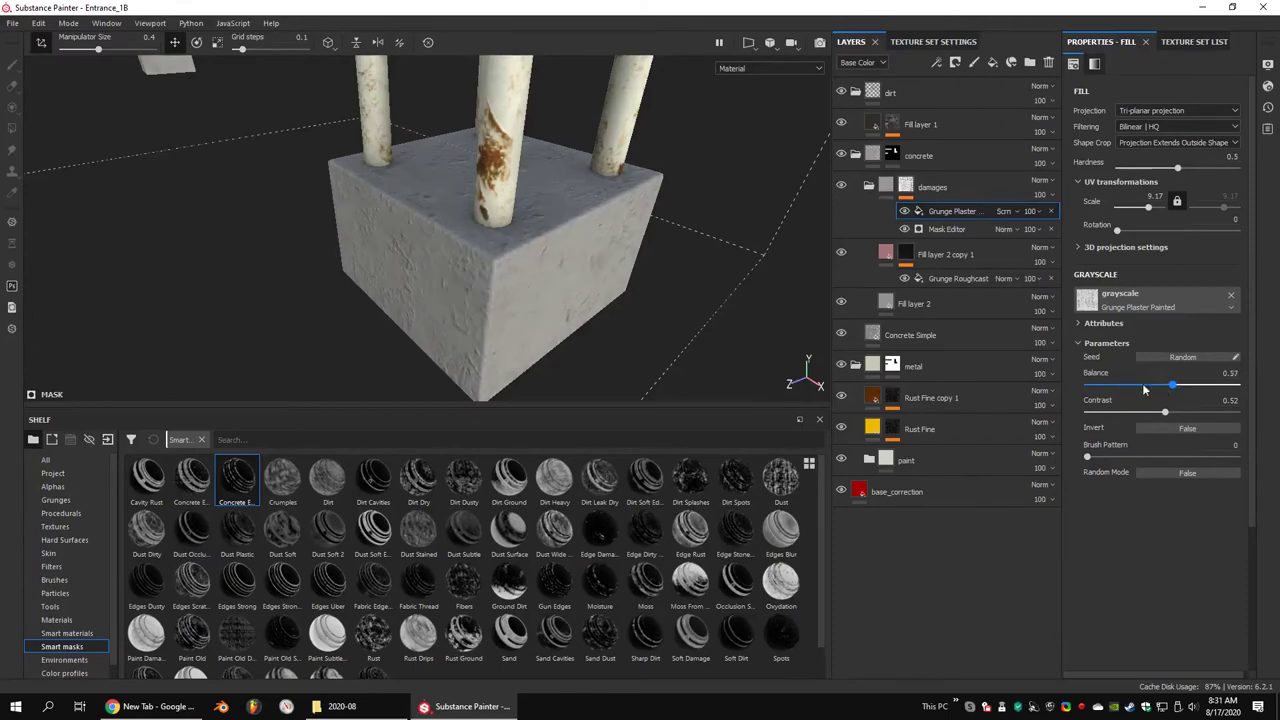
pyautogui.moveTo(1144, 390); pyautogui.dragTo(1086, 386)
pyautogui.keyDown('alt'); pyautogui.moveTo(560, 230); pyautogui.dragTo(626, 186); pyautogui.keyUp('alt')
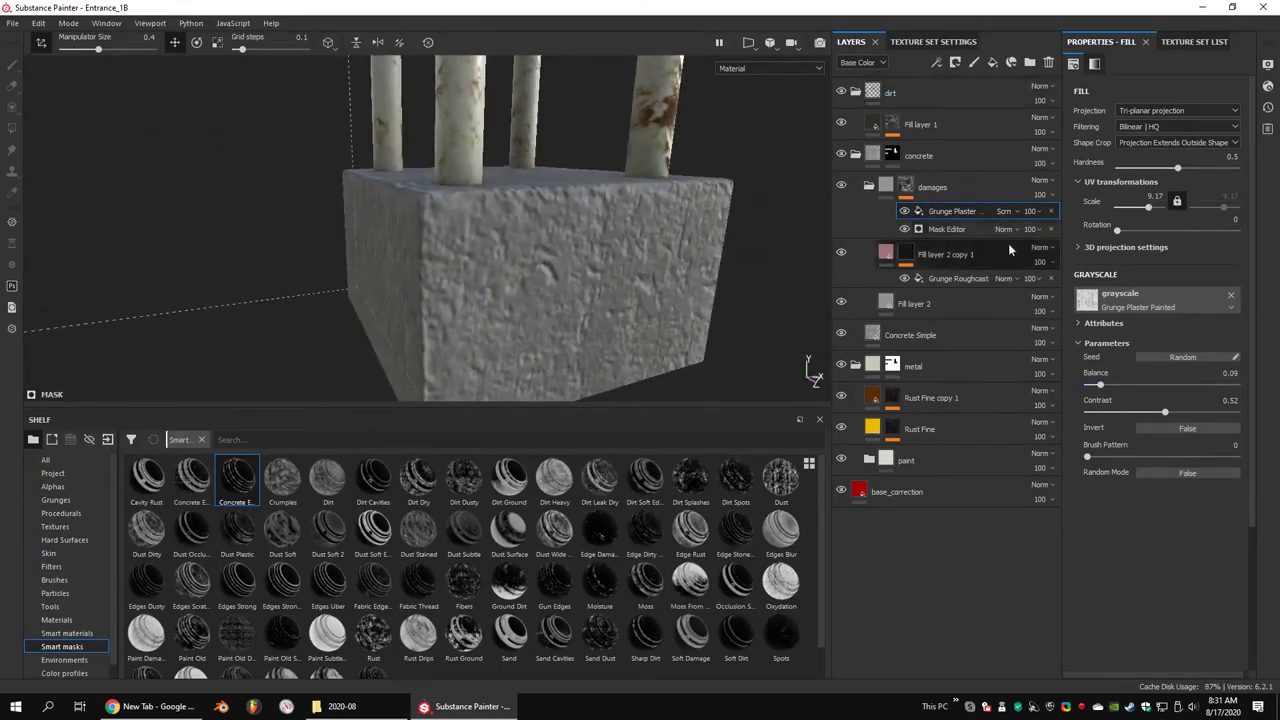
pyautogui.moveTo(1150, 204); pyautogui.dragTo(1153, 204)
# Raise the texture set resolution to 4096
pyautogui.click(925, 42)
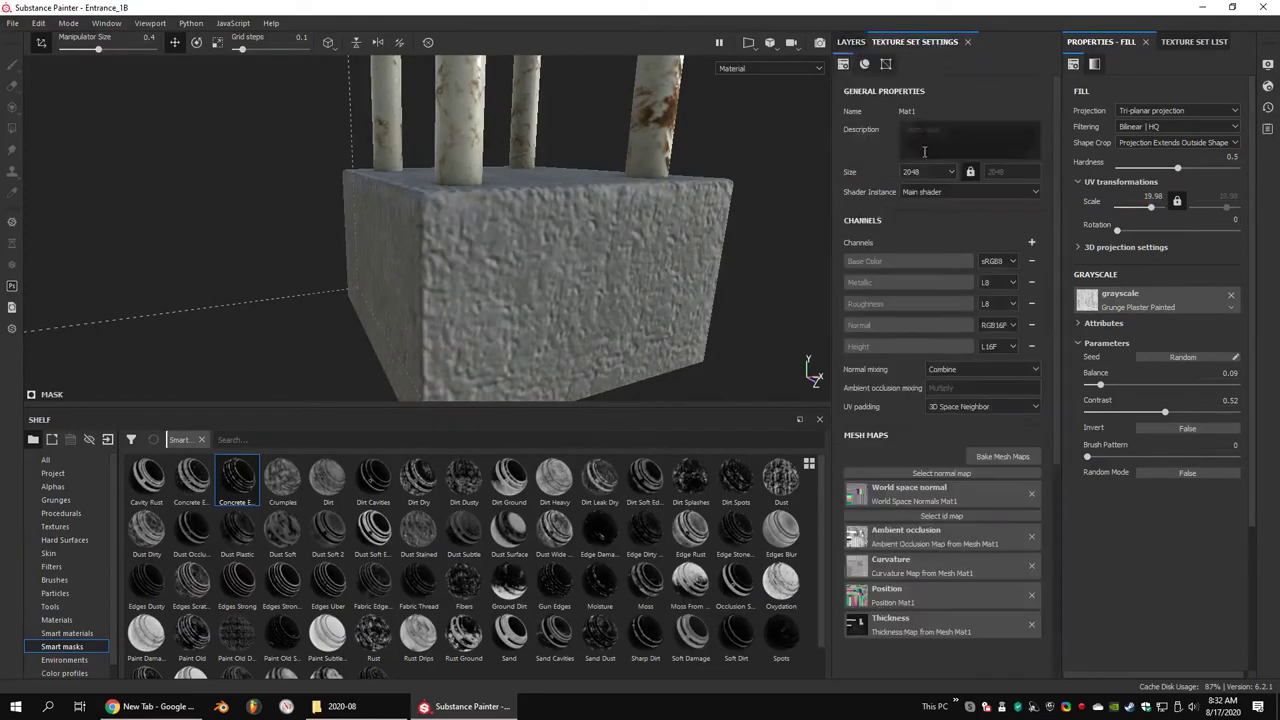
pyautogui.keyDown('alt'); pyautogui.moveTo(637, 274); pyautogui.dragTo(663, 250); pyautogui.keyUp('alt')
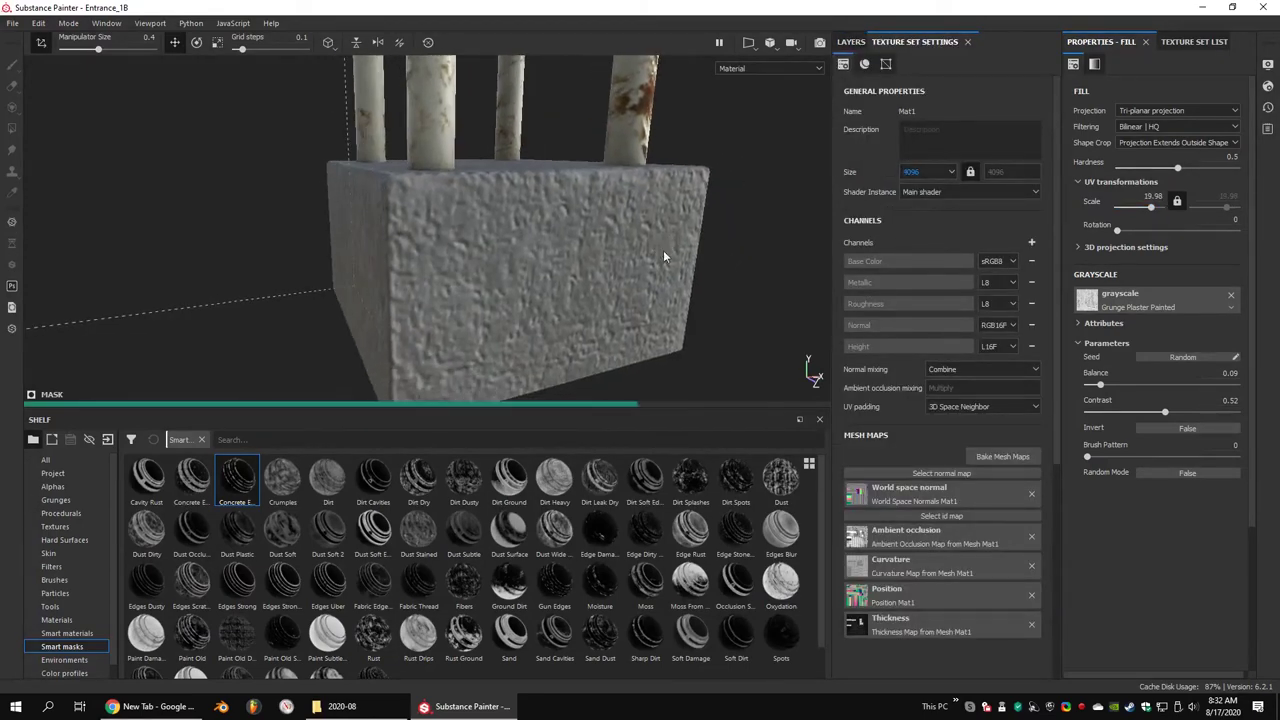
pyautogui.click(851, 41)
# Invert the Grunge Plaster, raise its balance to about 0.59, rotate its projection, and set scale 7
pyautogui.moveTo(1101, 386); pyautogui.dragTo(1136, 384)
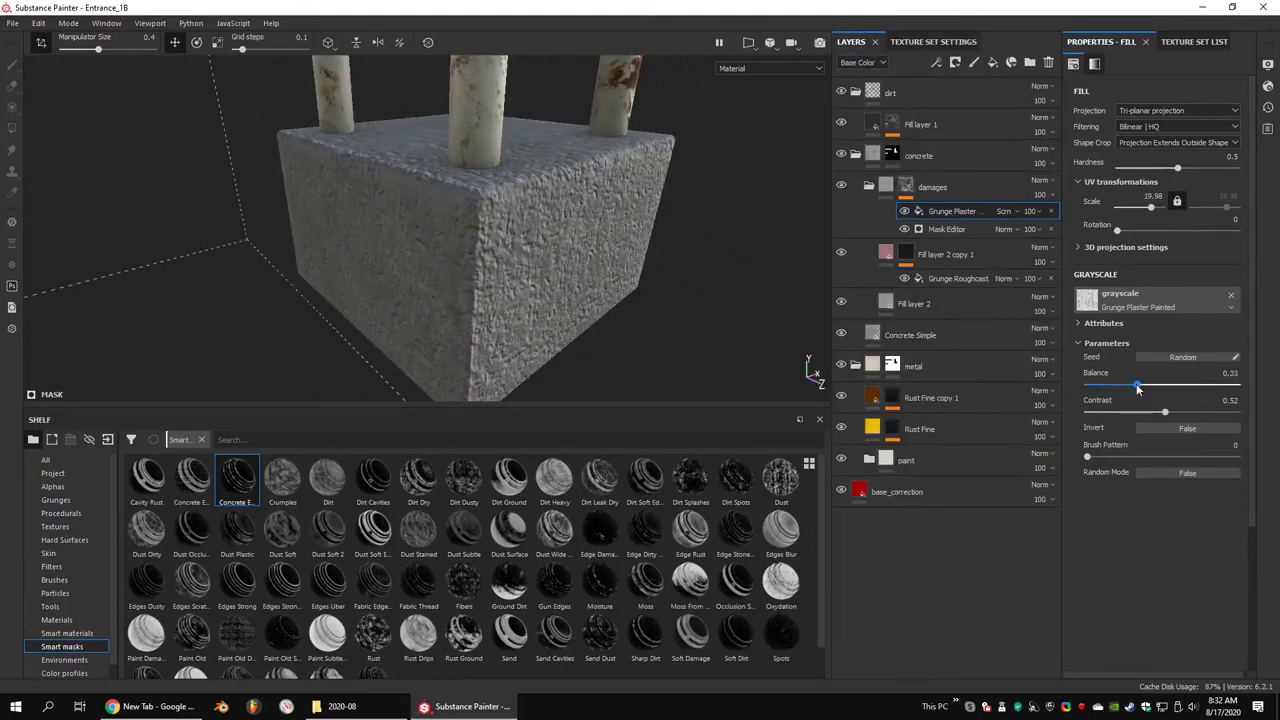
pyautogui.keyDown('alt'); pyautogui.moveTo(641, 214); pyautogui.dragTo(603, 208); pyautogui.keyUp('alt')
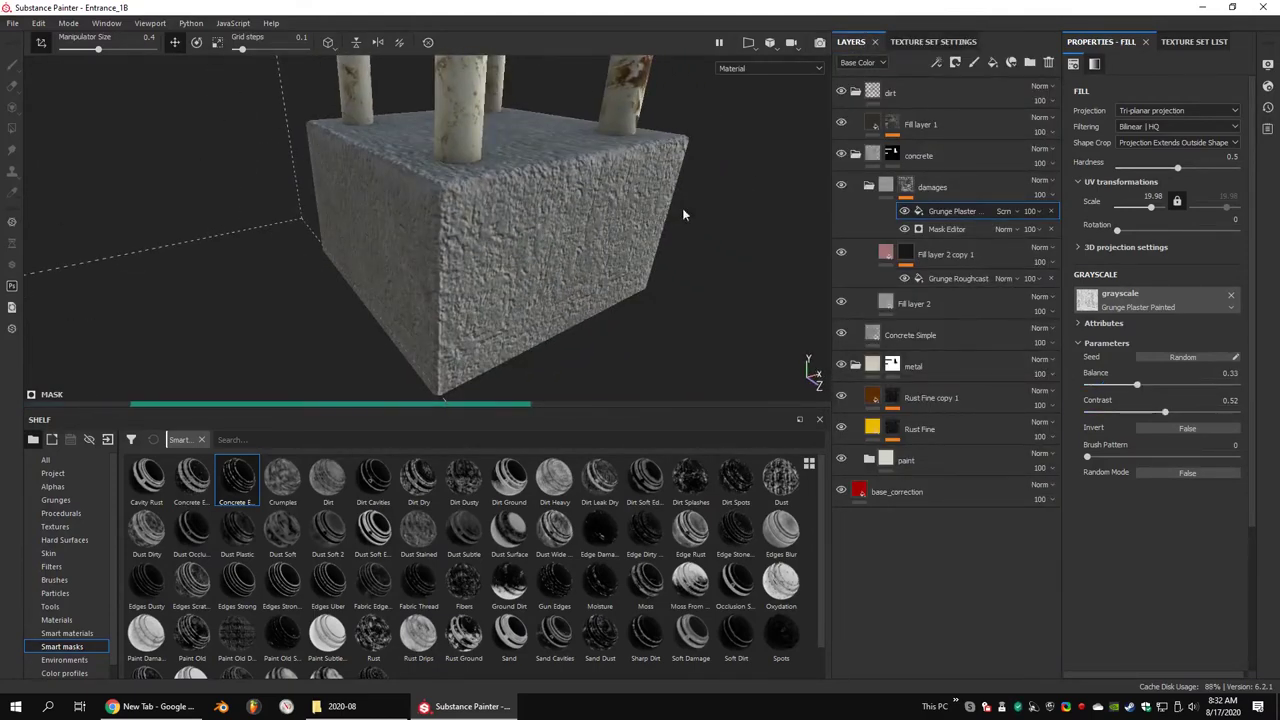
pyautogui.click(1210, 428)
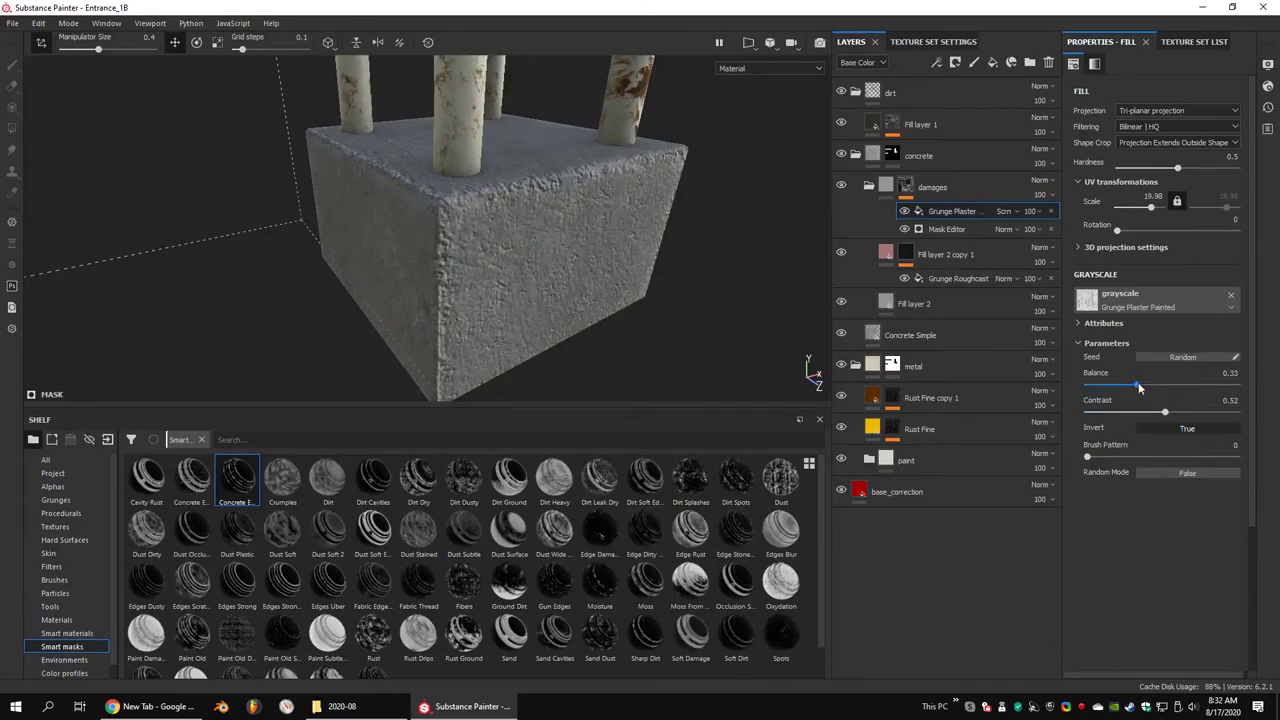
pyautogui.moveTo(1137, 384); pyautogui.dragTo(1161, 388)
pyautogui.press('f')
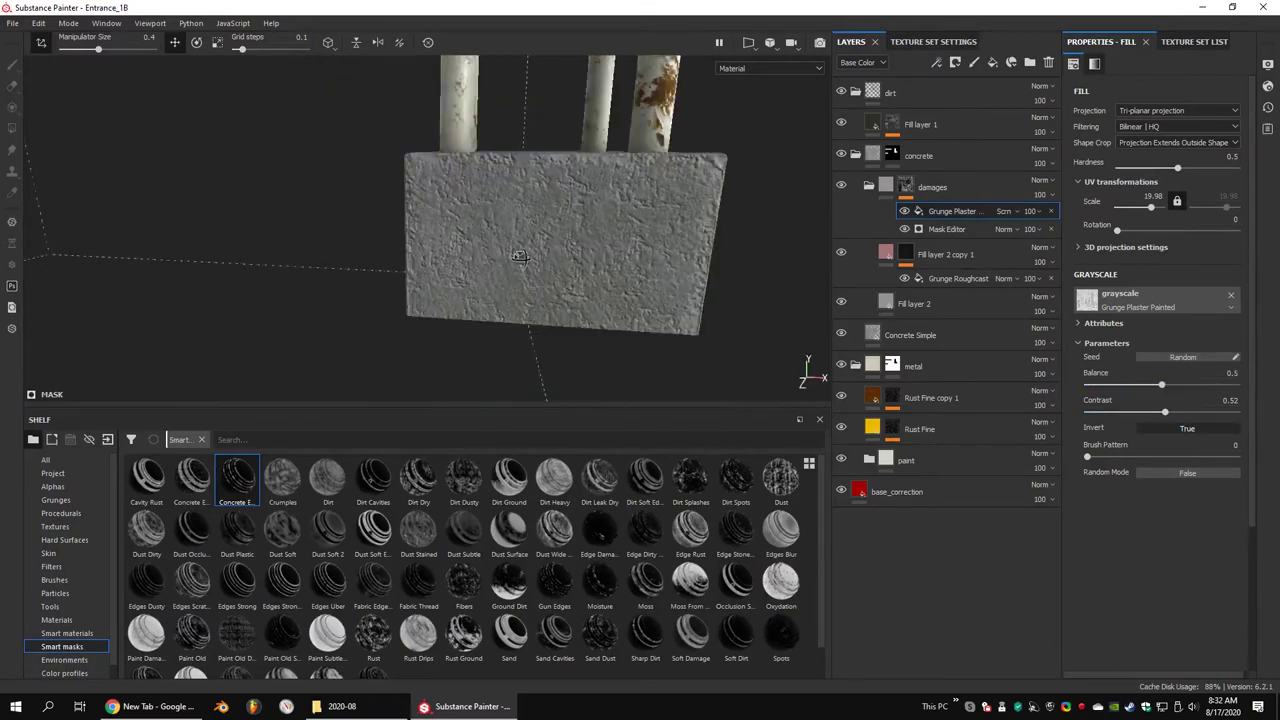
pyautogui.press('e')
pyautogui.moveTo(405, 188); pyautogui.dragTo(395, 235)
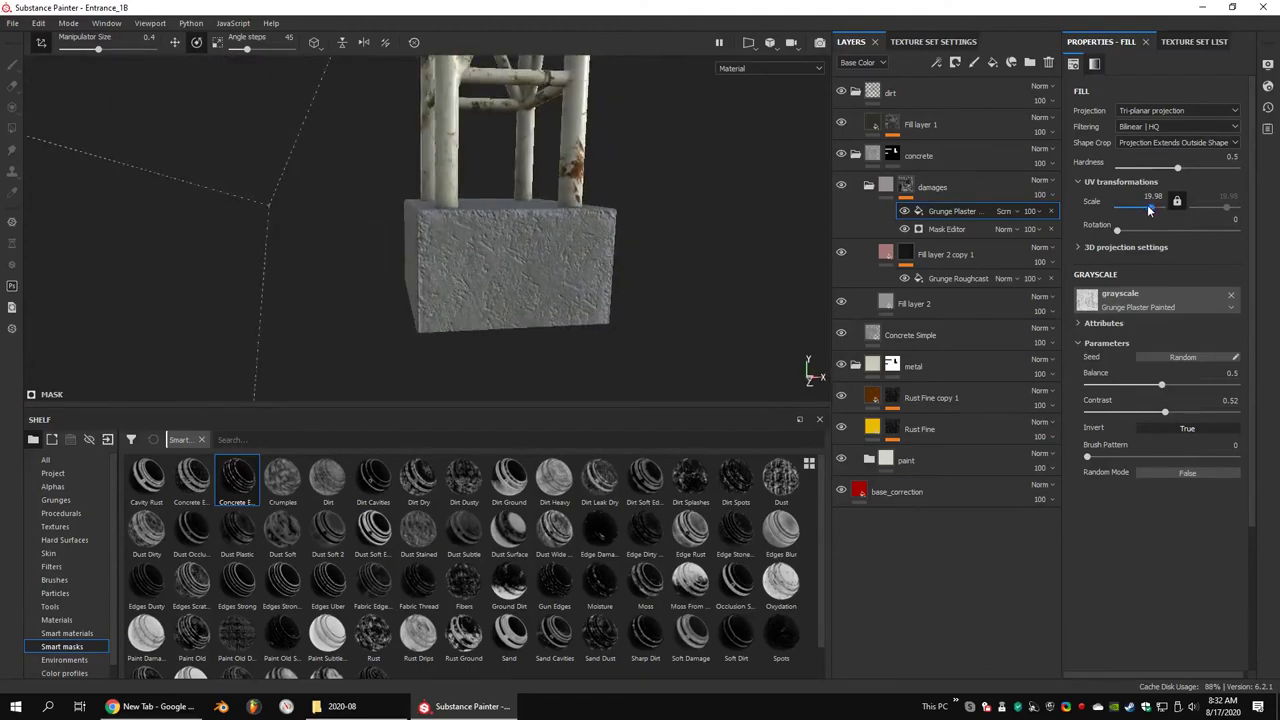
pyautogui.moveTo(1147, 204); pyautogui.dragTo(1140, 201)
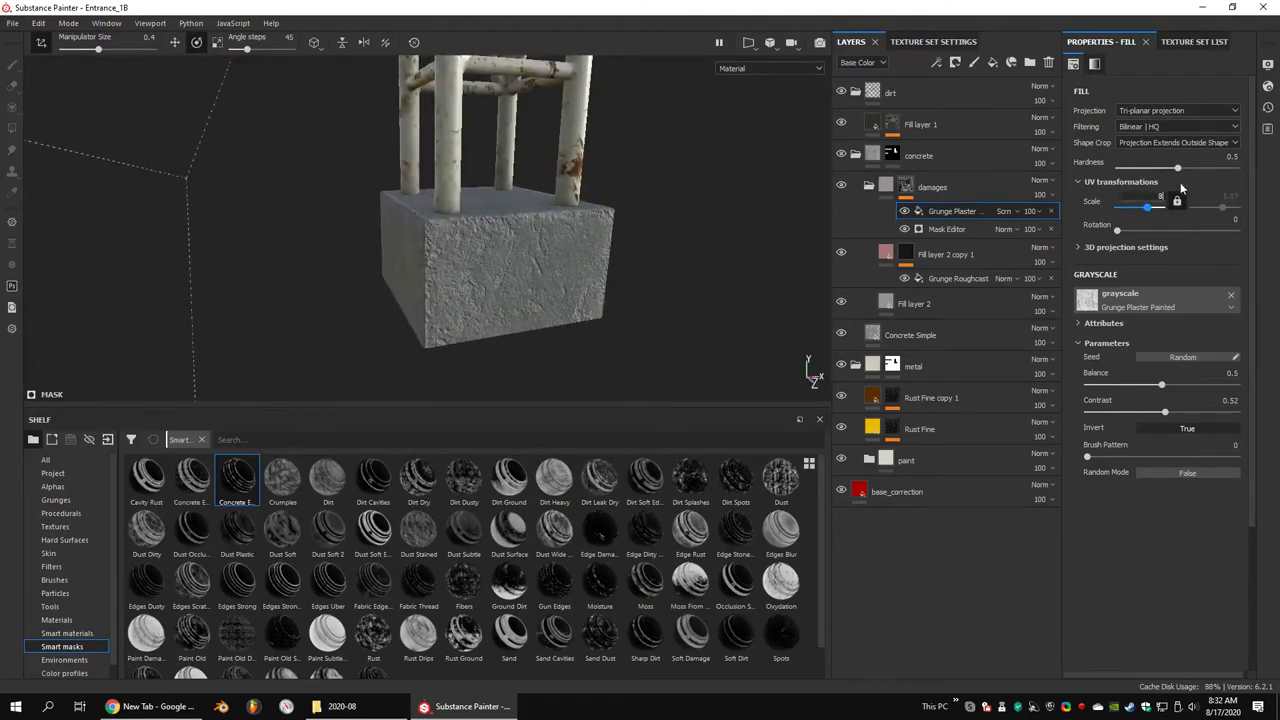
pyautogui.keyDown('alt'); pyautogui.moveTo(540, 230); pyautogui.dragTo(600, 214); pyautogui.keyUp('alt')
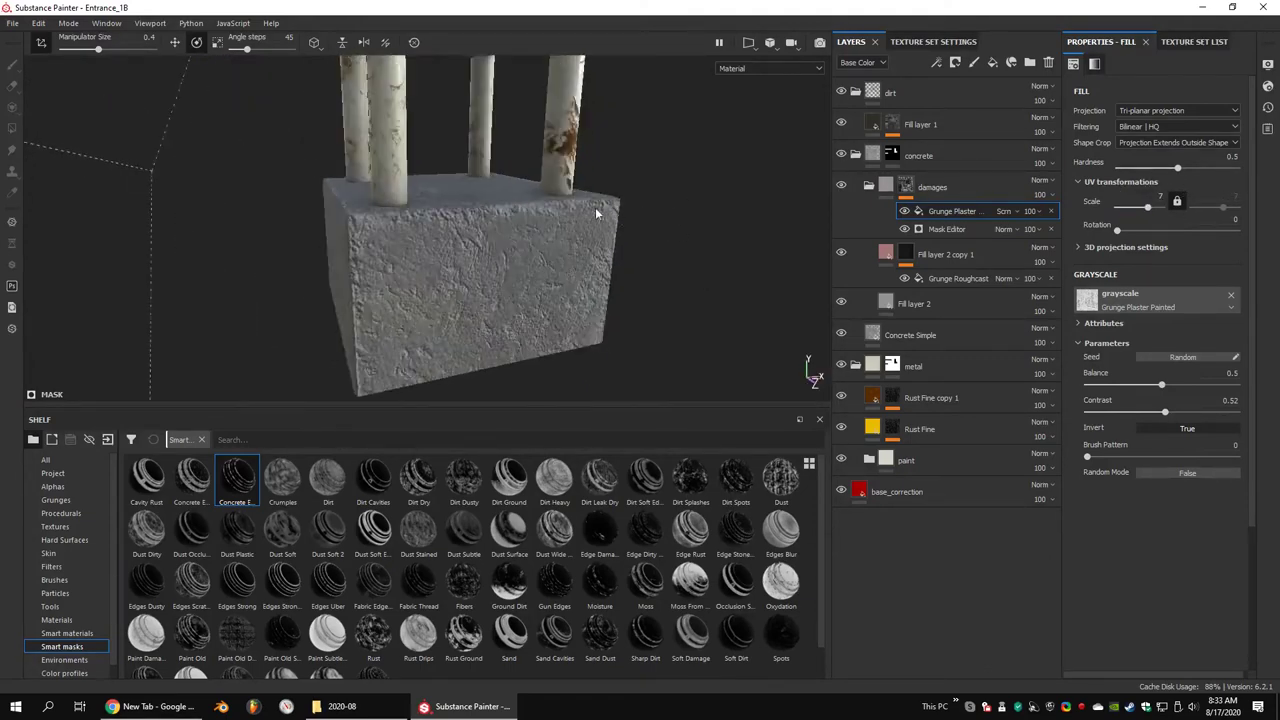
# Raise the Mask Editor's texture scales to 3.3 and 3.97
pyautogui.click(949, 229)
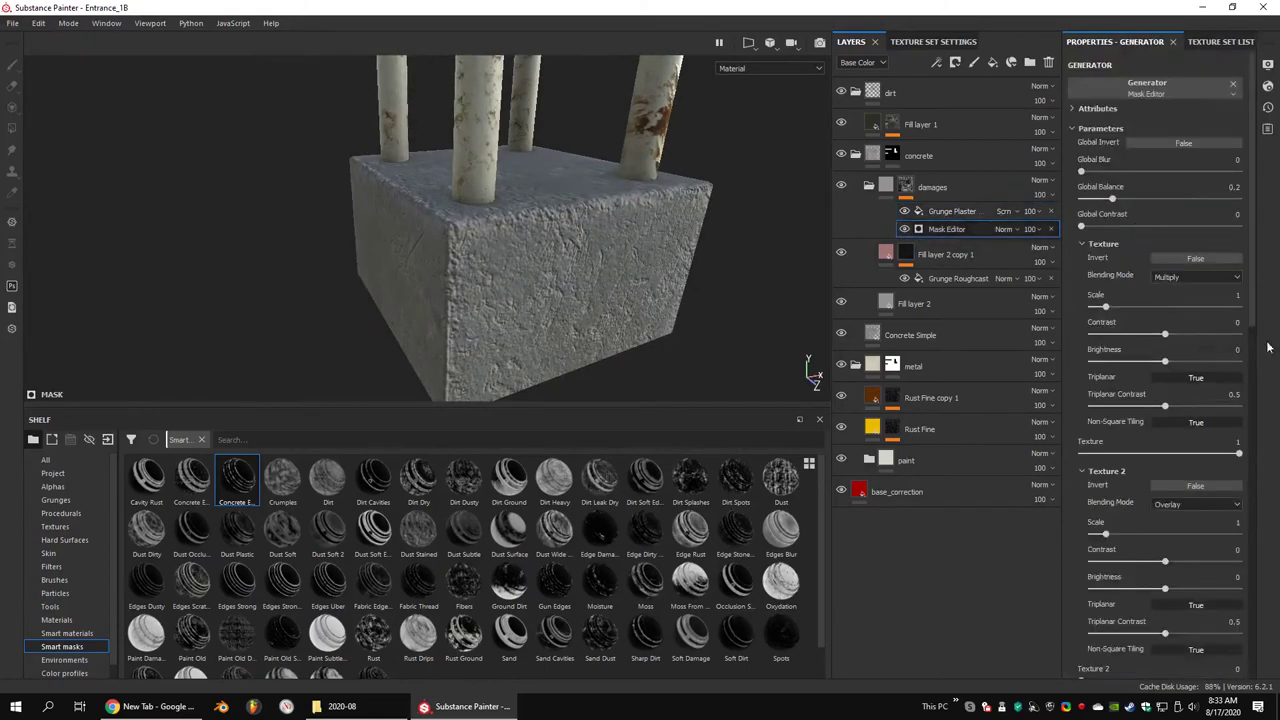
pyautogui.click(1115, 311)
pyautogui.moveTo(1127, 310); pyautogui.dragTo(1141, 310)
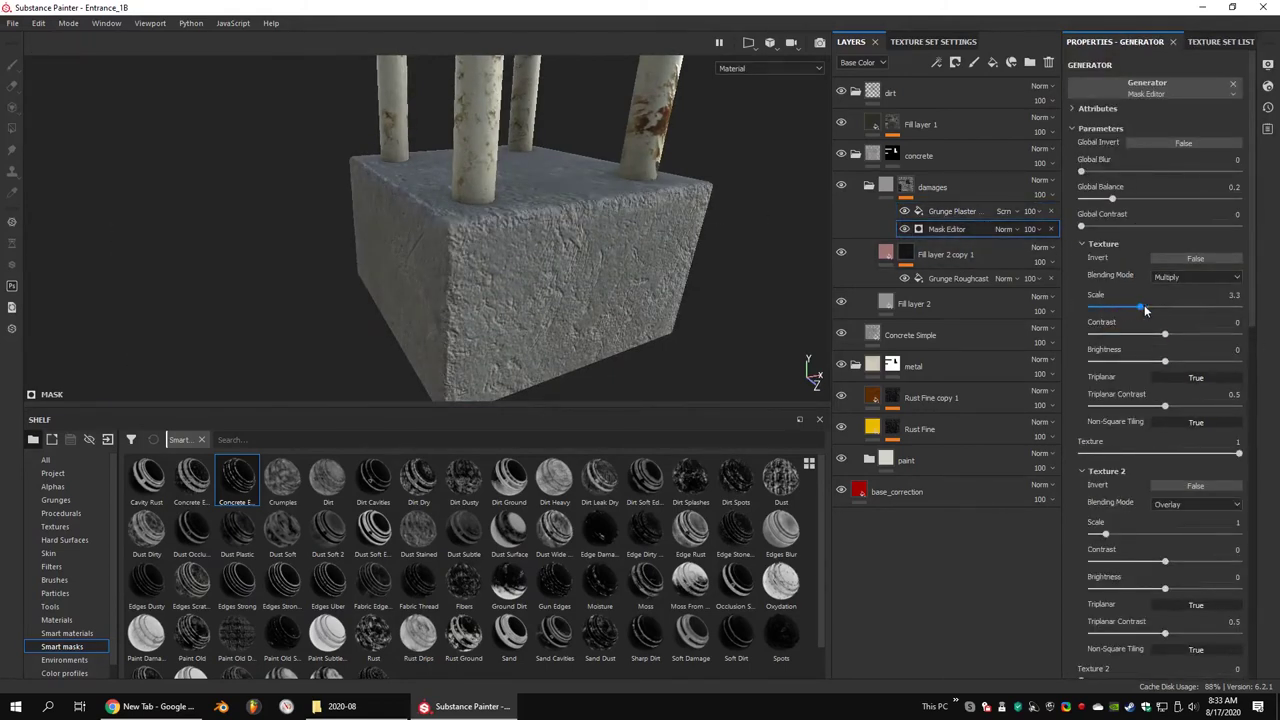
pyautogui.scroll(-3, 1140, 380)
pyautogui.moveTo(1136, 452); pyautogui.dragTo(1150, 455)
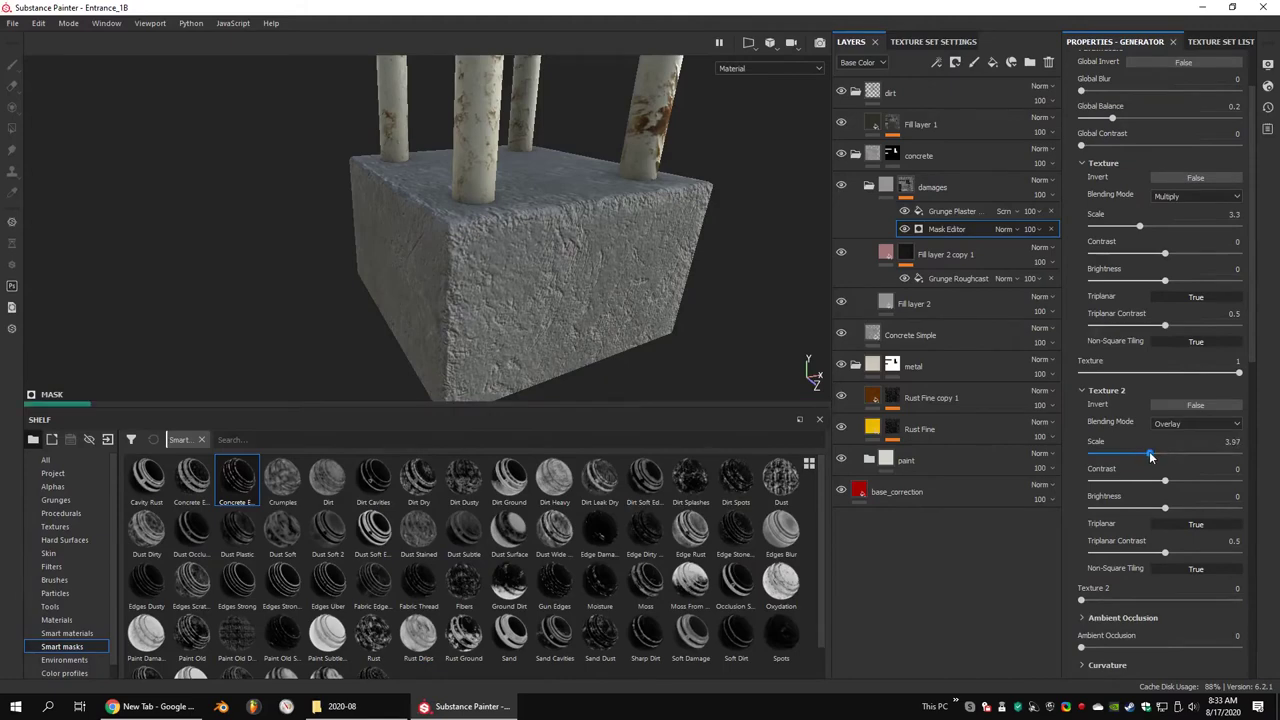
pyautogui.scroll(-1, 1223, 280)
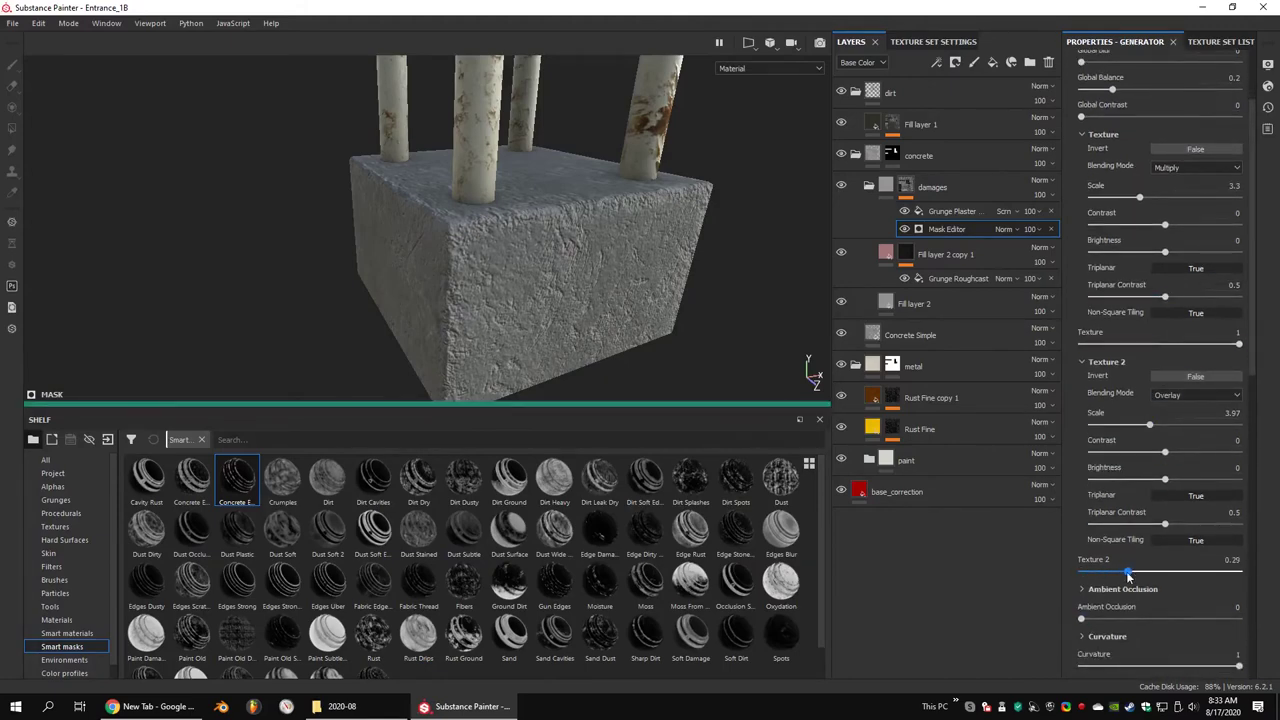
pyautogui.moveTo(1096, 568); pyautogui.dragTo(1136, 572)
pyautogui.keyDown('alt'); pyautogui.moveTo(400, 250); pyautogui.dragTo(560, 250); pyautogui.keyUp('alt')
pyautogui.click(965, 213)
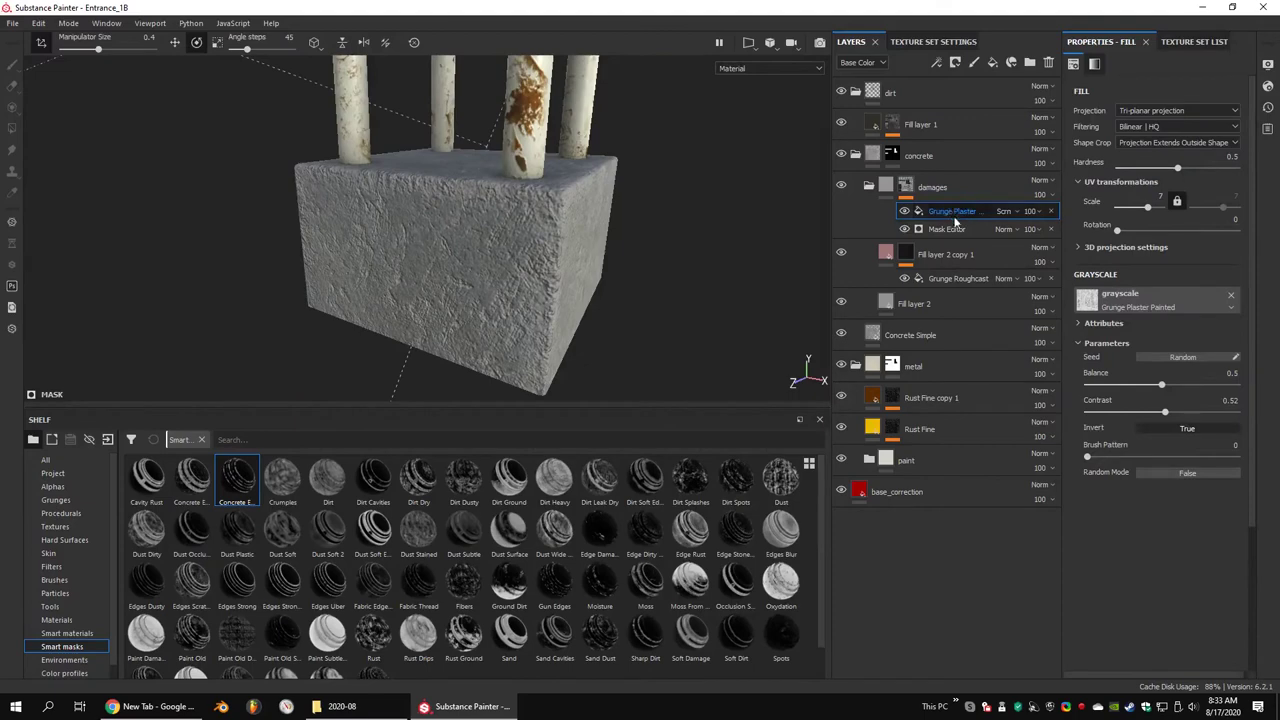
# Swap in Grunge Plaster Cracked with contrast 0.74, inverted, at balance 0.27
pyautogui.click(1117, 385)
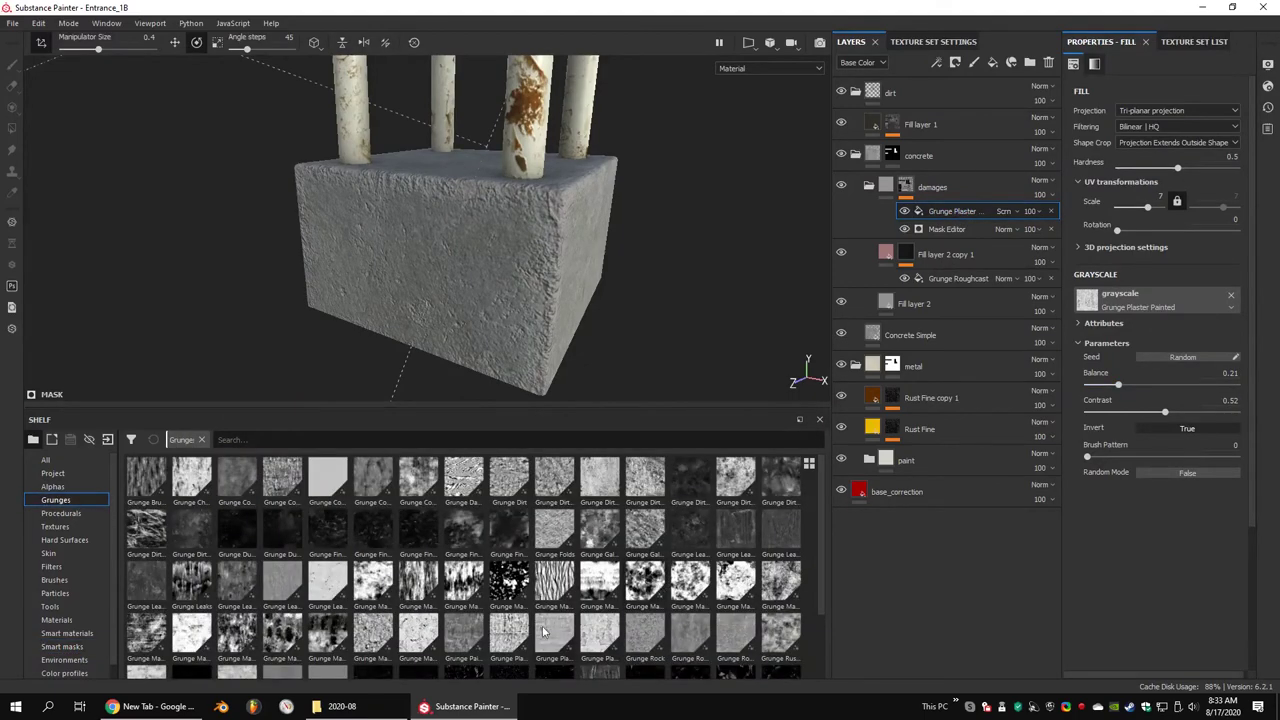
pyautogui.moveTo(510, 635); pyautogui.dragTo(1140, 300)
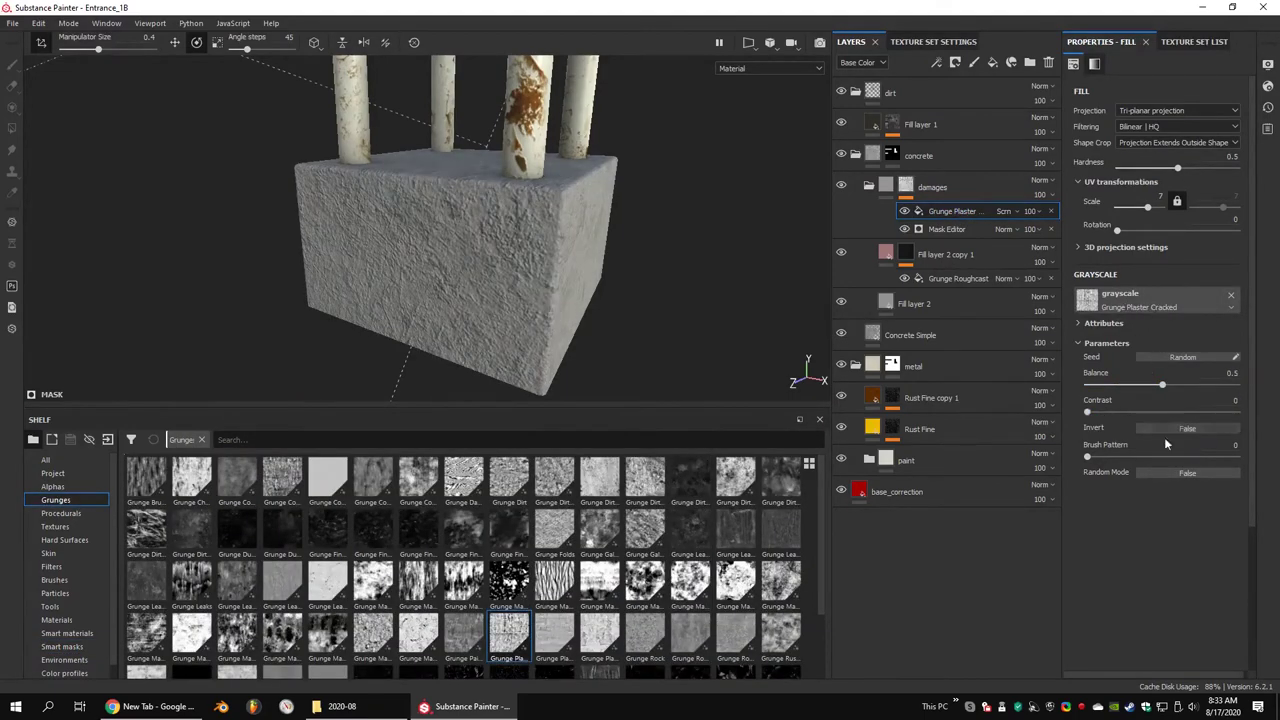
pyautogui.click(1198, 411)
pyautogui.click(1127, 385)
pyautogui.moveTo(1110, 390); pyautogui.dragTo(1092, 388)
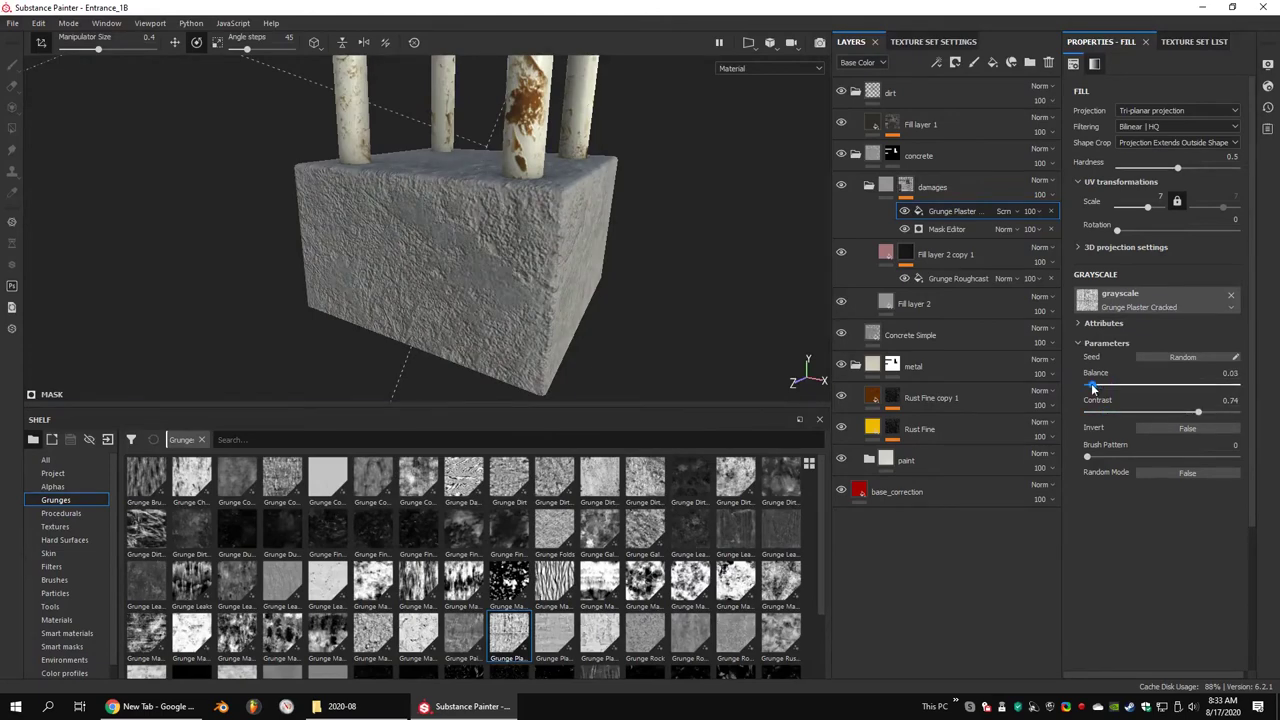
pyautogui.click(1175, 430)
pyautogui.moveTo(470, 260)
pyautogui.keyDown('alt'); pyautogui.mouseDown()
pyautogui.moveTo(566, 270)
pyautogui.moveTo(414, 277)
pyautogui.moveTo(443, 177)
pyautogui.moveTo(557, 247)
pyautogui.moveTo(600, 250)
pyautogui.mouseUp(); pyautogui.keyUp('alt')
pyautogui.scroll(2, 470, 200)
pyautogui.scroll(3, 499, 203)
pyautogui.scroll(-5, 499, 203)
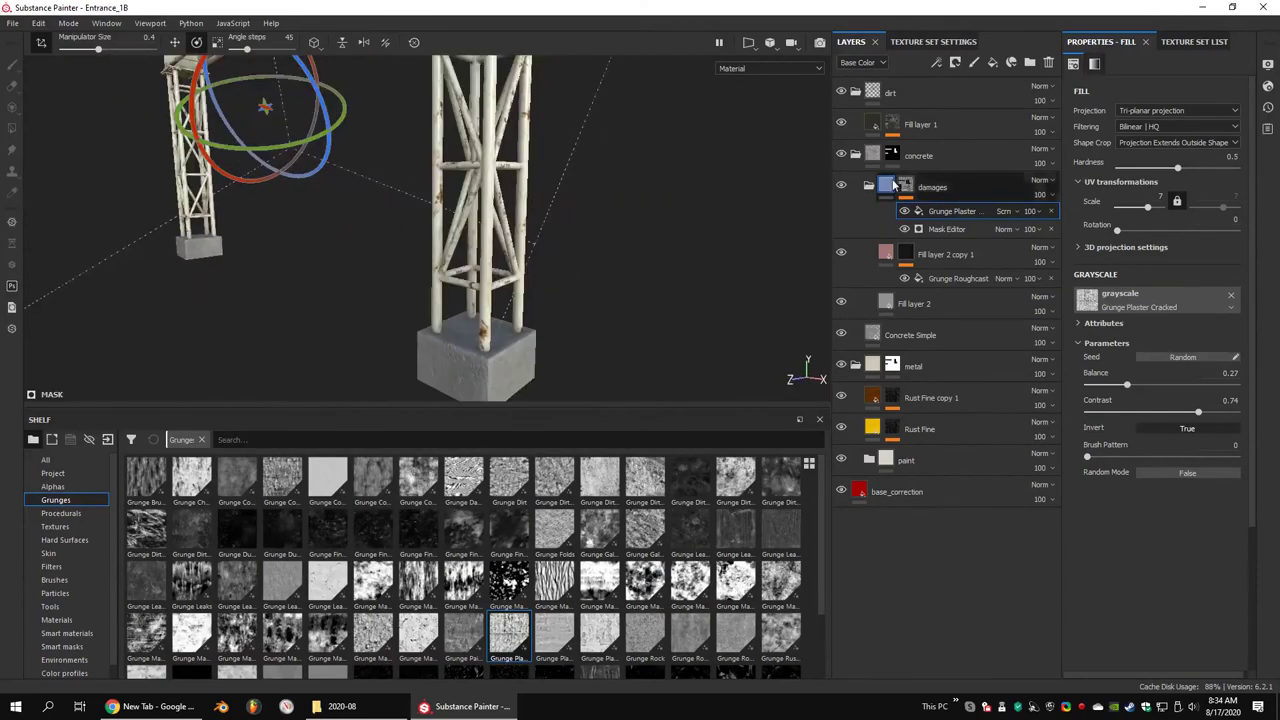
# Add a Levels adjustment to the Rust Fine copy 1 mask
pyautogui.click(892, 398)
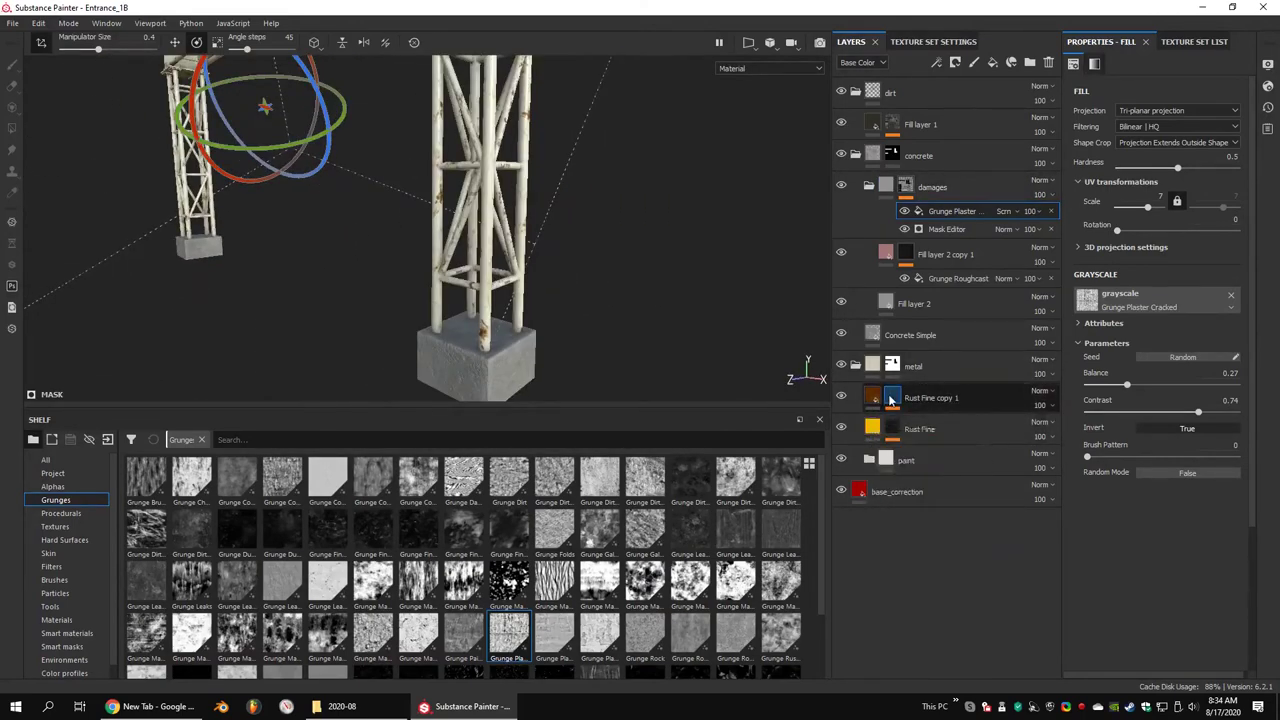
pyautogui.scroll(2, 527, 240)
pyautogui.scroll(2, 527, 240)
pyautogui.rightClick(893, 410)
pyautogui.click(954, 320)
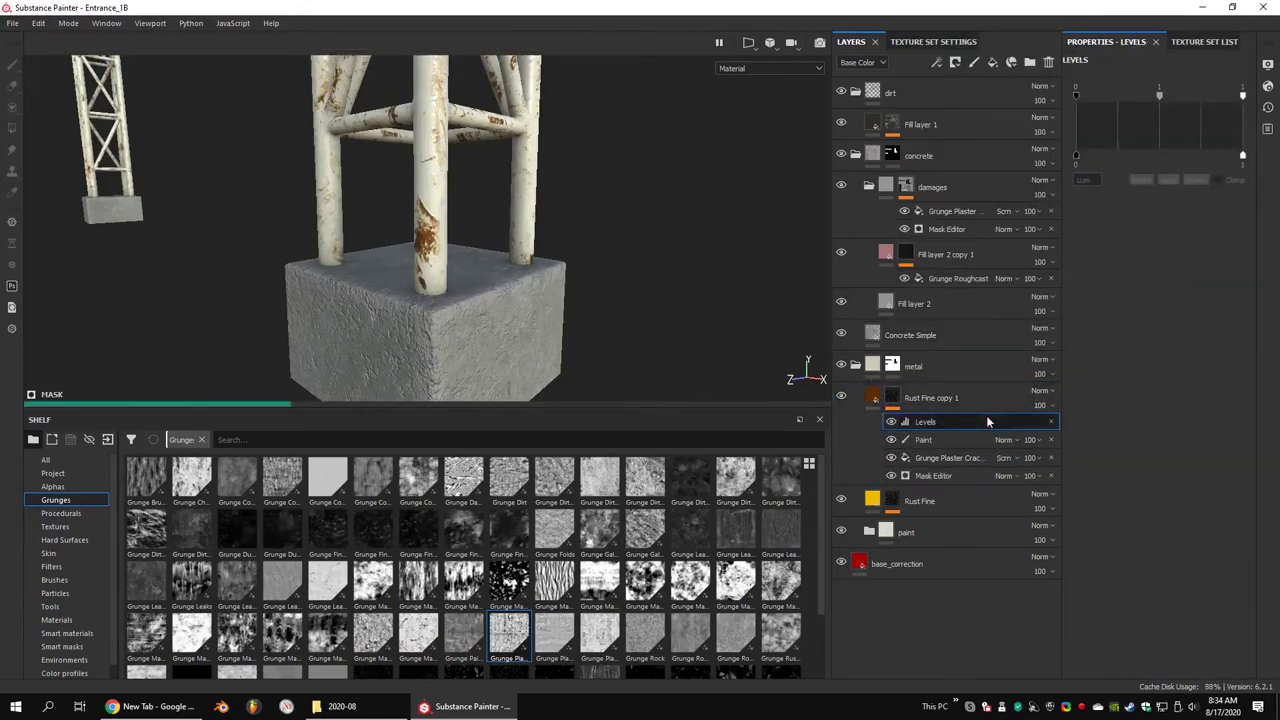
# Set the texture resolution back to 2048 and raise the rust Levels midtone
pyautogui.click(933, 41)
pyautogui.click(928, 171)
pyautogui.click(932, 214)
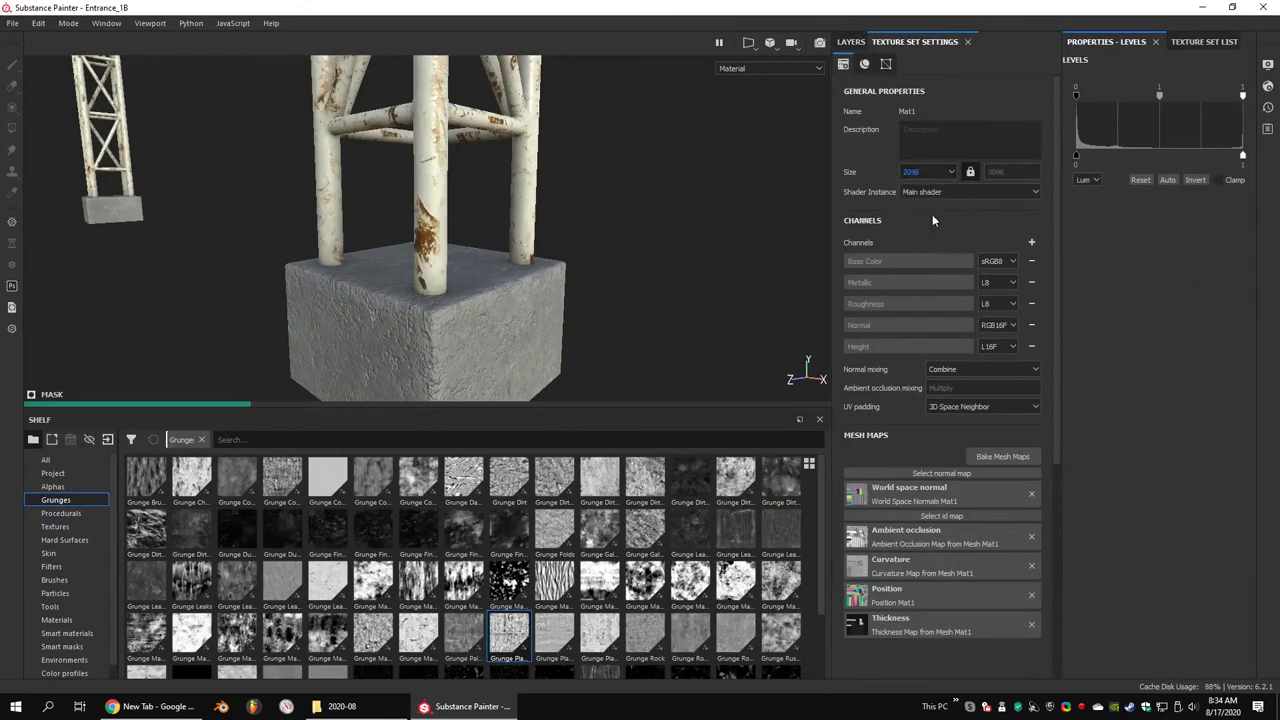
pyautogui.click(851, 41)
pyautogui.moveTo(1159, 95)
pyautogui.mouseDown()
pyautogui.moveTo(1175, 97)
pyautogui.moveTo(1159, 97)
pyautogui.mouseUp()
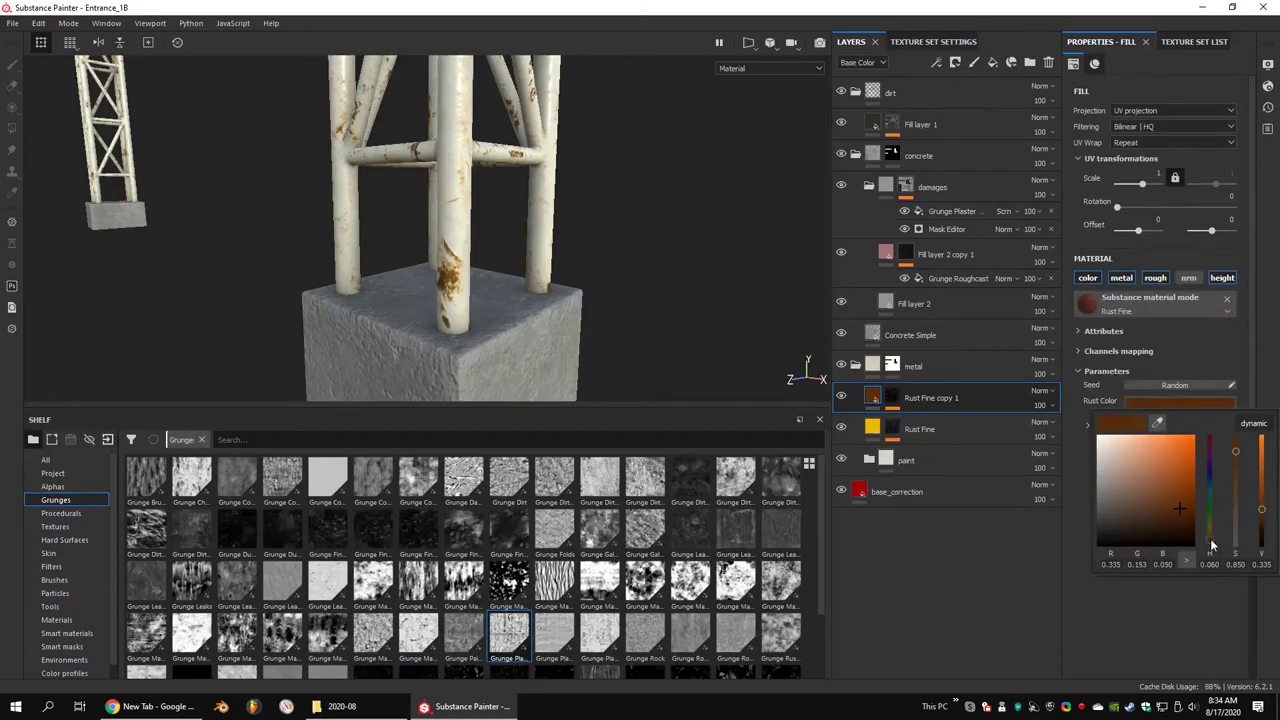
pyautogui.moveTo(548, 186)
pyautogui.keyDown('alt'); pyautogui.mouseDown()
pyautogui.moveTo(369, 268)
pyautogui.moveTo(492, 221)
pyautogui.moveTo(447, 260)
pyautogui.moveTo(493, 242)
pyautogui.mouseUp(); pyautogui.keyUp('alt')
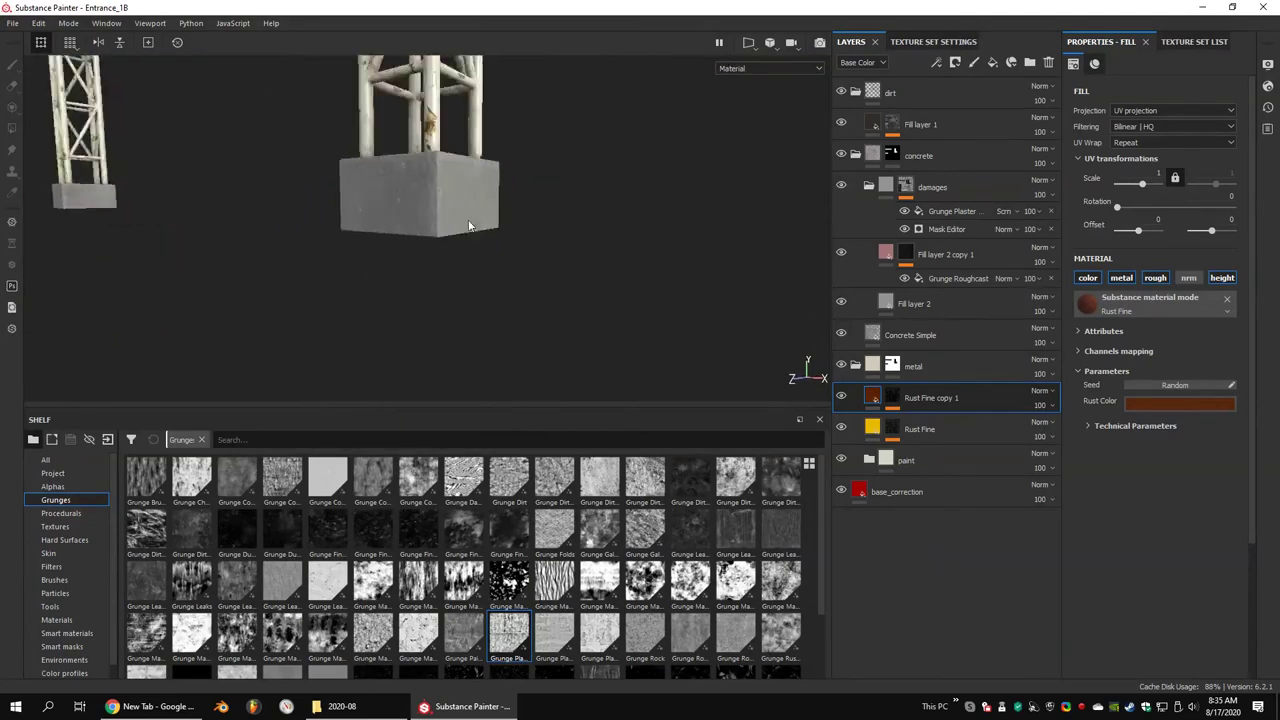
# Lighten the Concrete Simple colour and set its Dirtiness to 0.48
pyautogui.click(910, 335)
pyautogui.click(1216, 420)
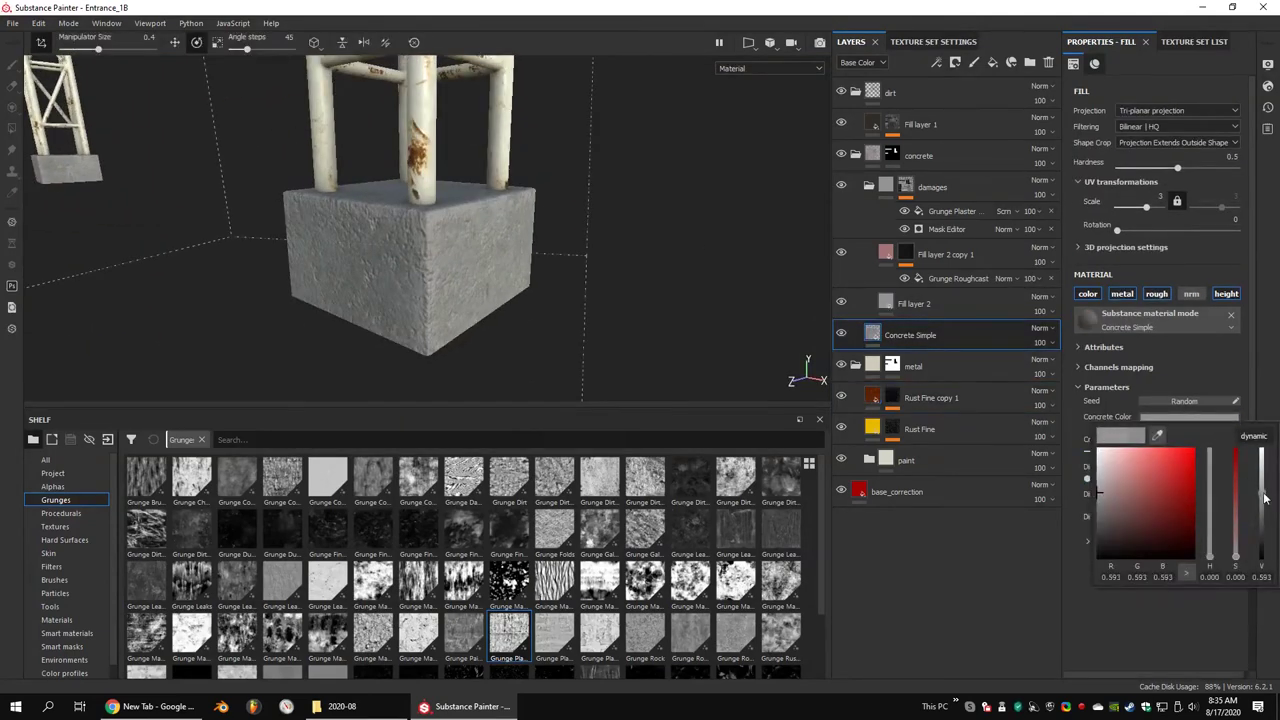
pyautogui.moveTo(1262, 504); pyautogui.dragTo(1265, 497)
pyautogui.moveTo(1118, 479); pyautogui.dragTo(1168, 480)
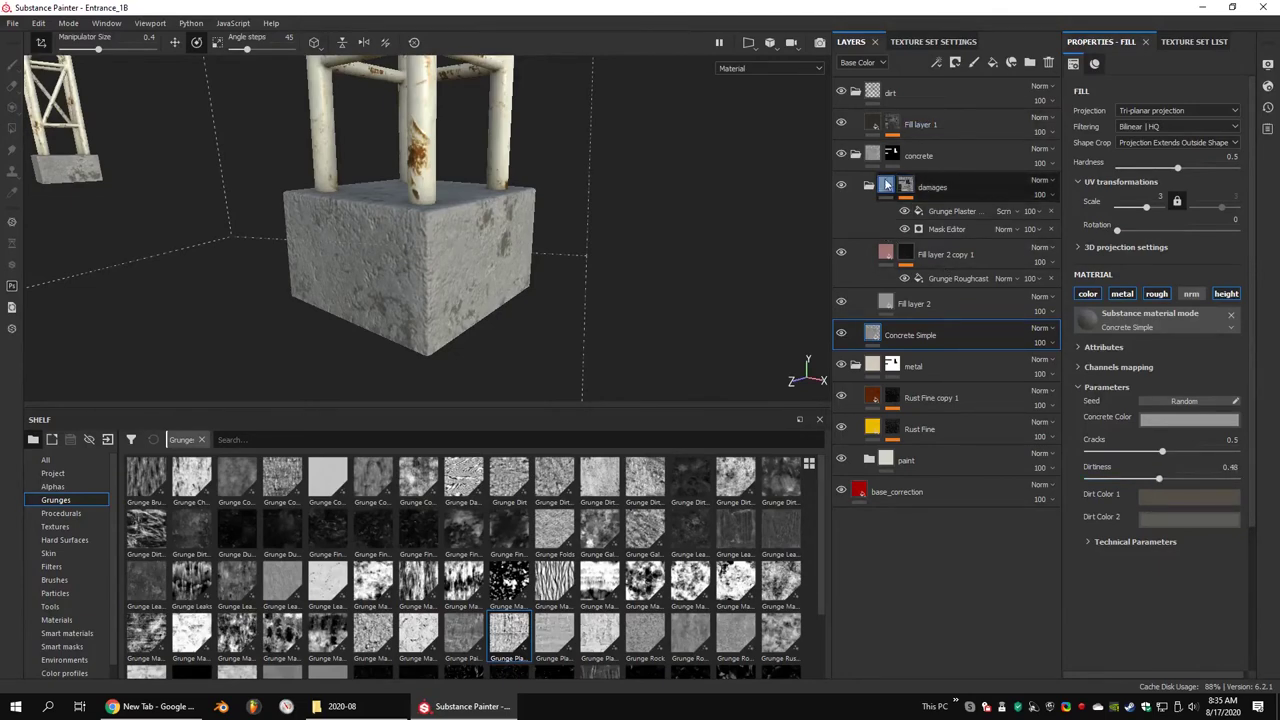
# Add a fill layer named 'dirt' with a dark brown base colour
pyautogui.click(921, 195)
pyautogui.write('di')
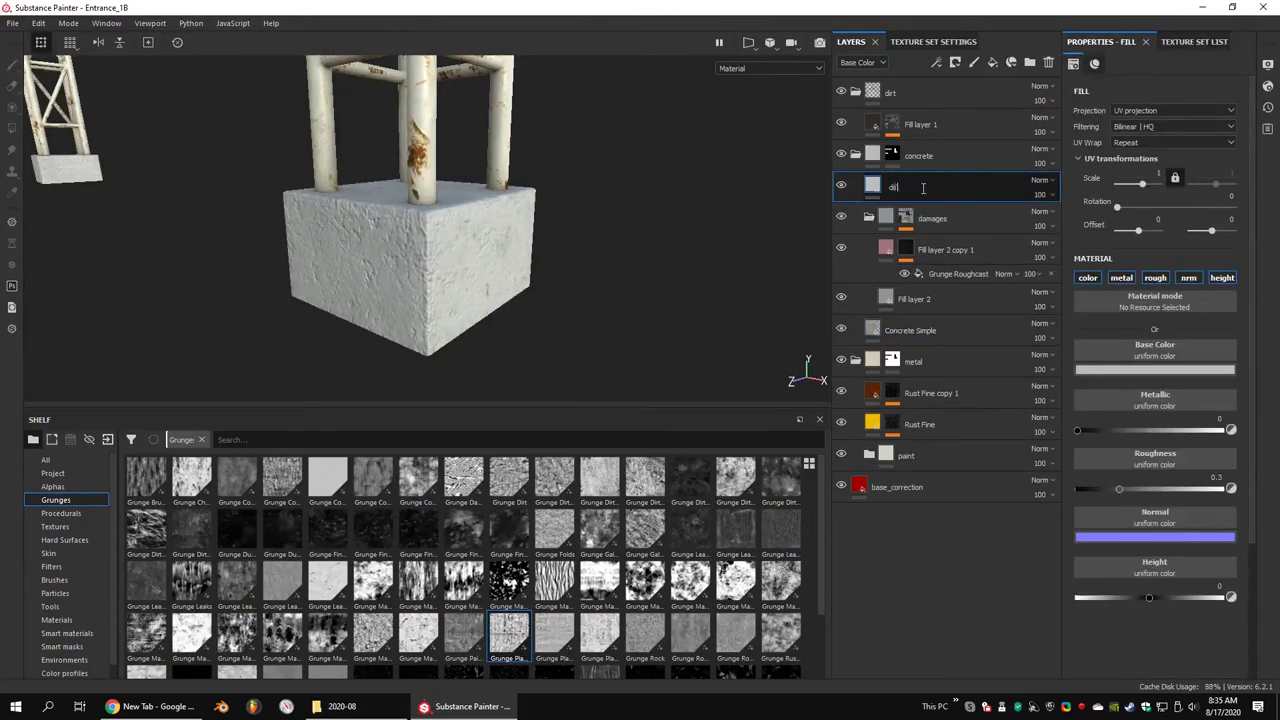
pyautogui.write('rt')
pyautogui.click(1155, 369)
pyautogui.click(1108, 493)
pyautogui.click(1249, 358)
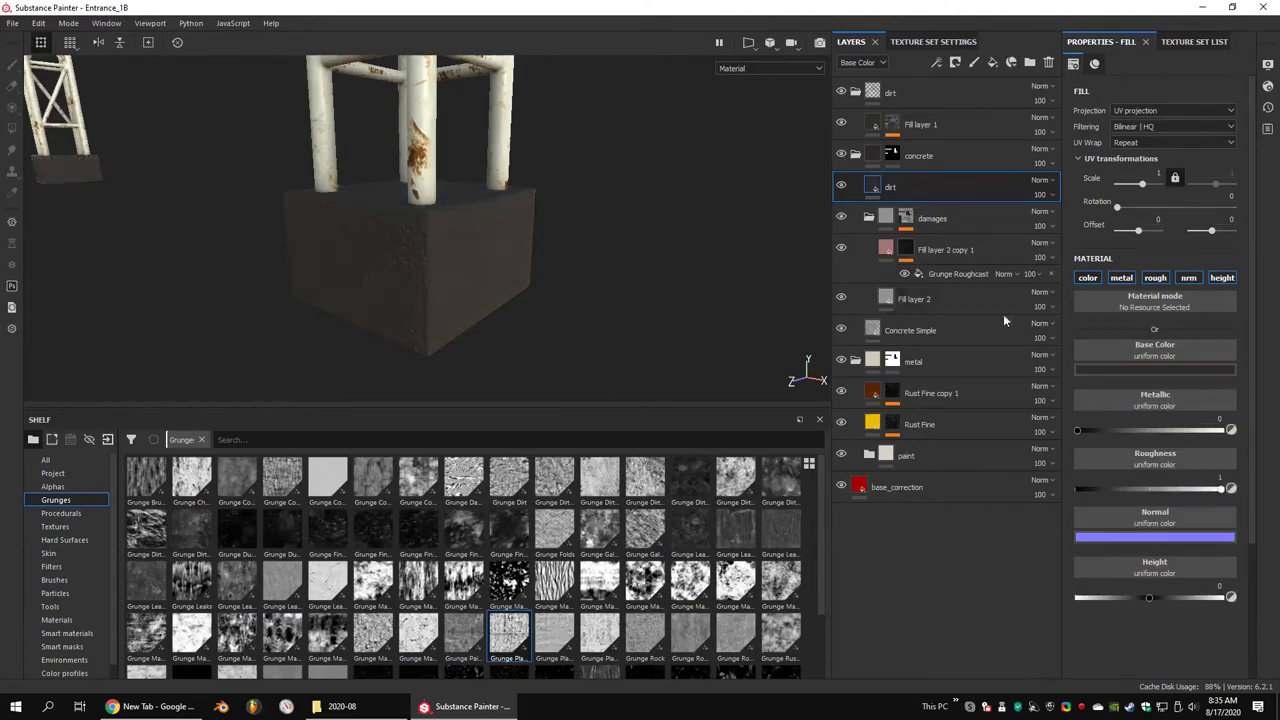
pyautogui.click(1155, 369)
pyautogui.moveTo(1211, 508); pyautogui.dragTo(1217, 497)
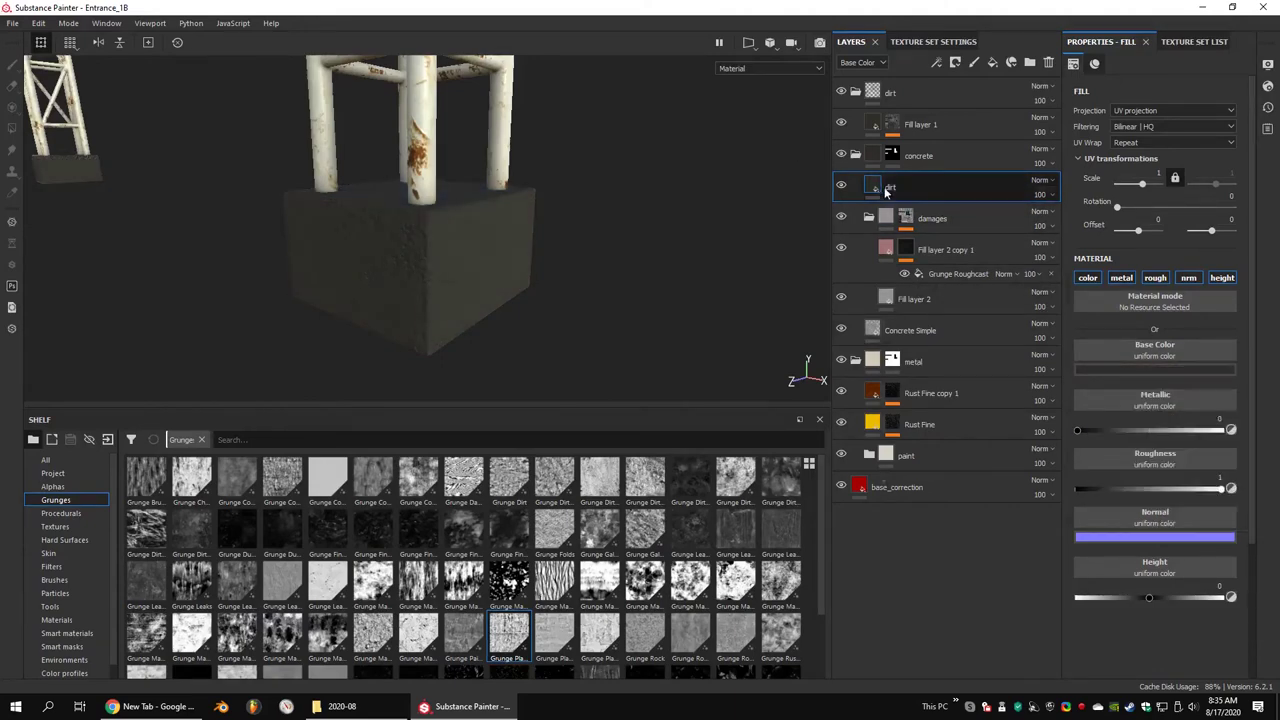
# Give the dirt layer a black mask with the Ground Dirt smart mask, removing its extra grunge effect
pyautogui.rightClick(900, 190)
pyautogui.click(940, 216)
pyautogui.click(62, 646)
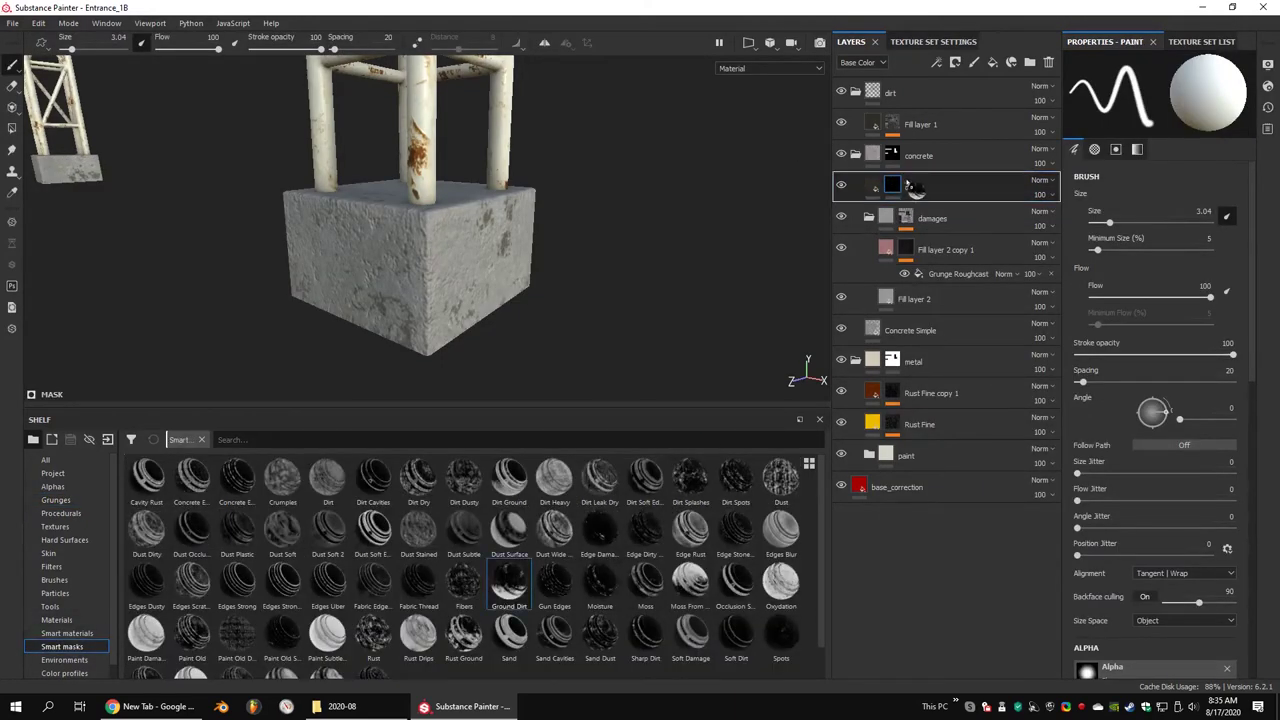
pyautogui.moveTo(509, 580); pyautogui.dragTo(892, 188)
pyautogui.scroll(-5, 1236, 450)
pyautogui.click(943, 211)
pyautogui.press('Delete')
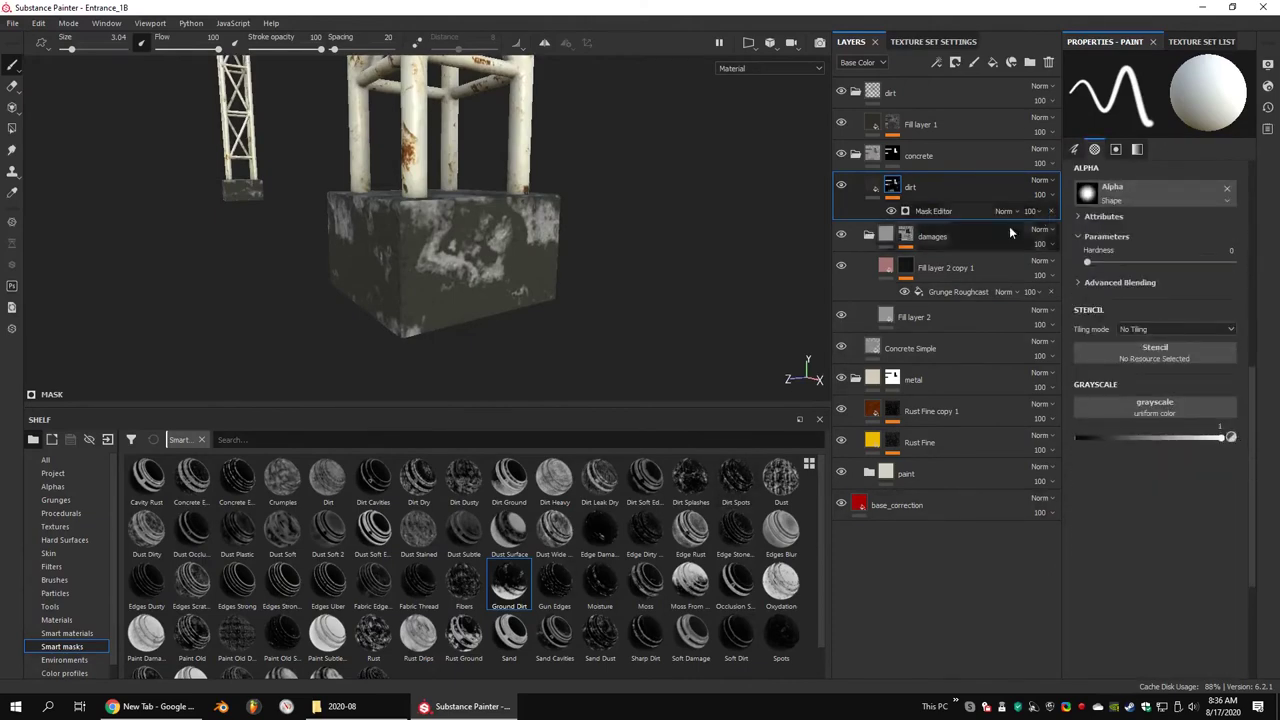
# Use Grunge Rough Dirty with non-square tiling, and set Position Gradient contrast higher and balance 0.41
pyautogui.click(1106, 291)
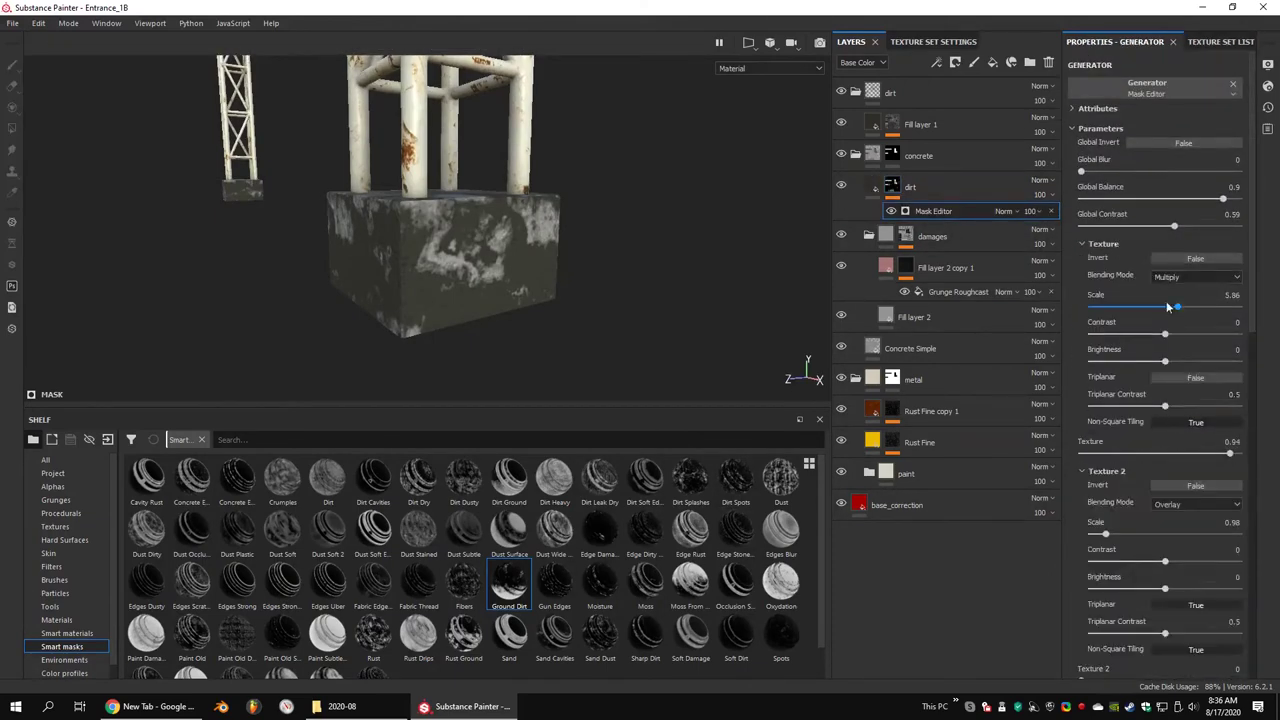
pyautogui.click(1196, 383)
pyautogui.scroll(-3, 1256, 568)
pyautogui.scroll(-1, 1256, 568)
pyautogui.click(56, 499)
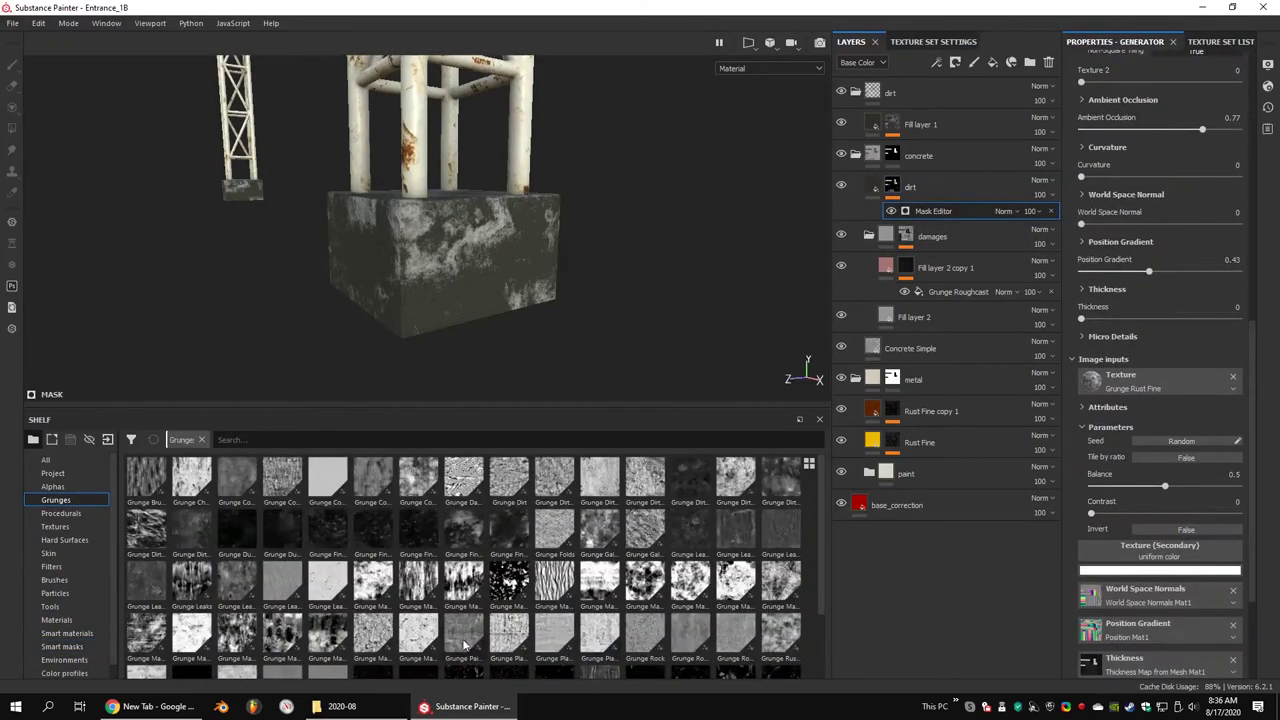
pyautogui.moveTo(1148, 392); pyautogui.dragTo(1145, 388)
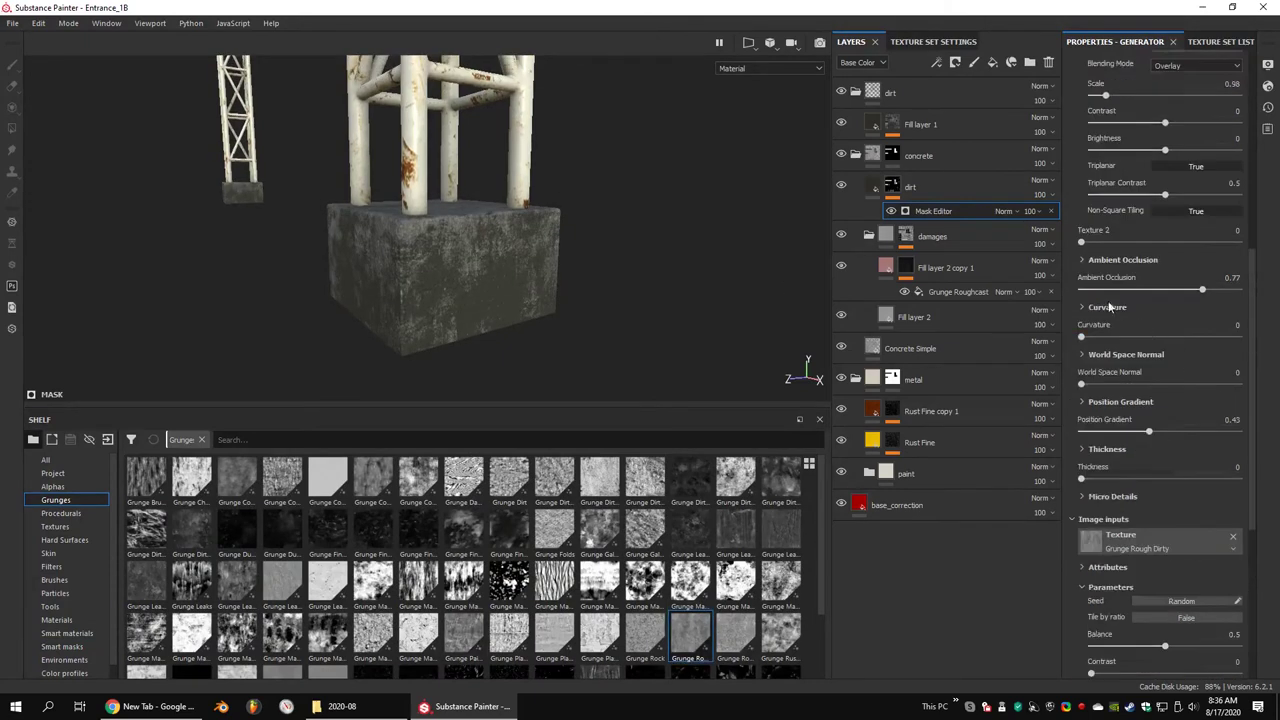
pyautogui.click(1118, 402)
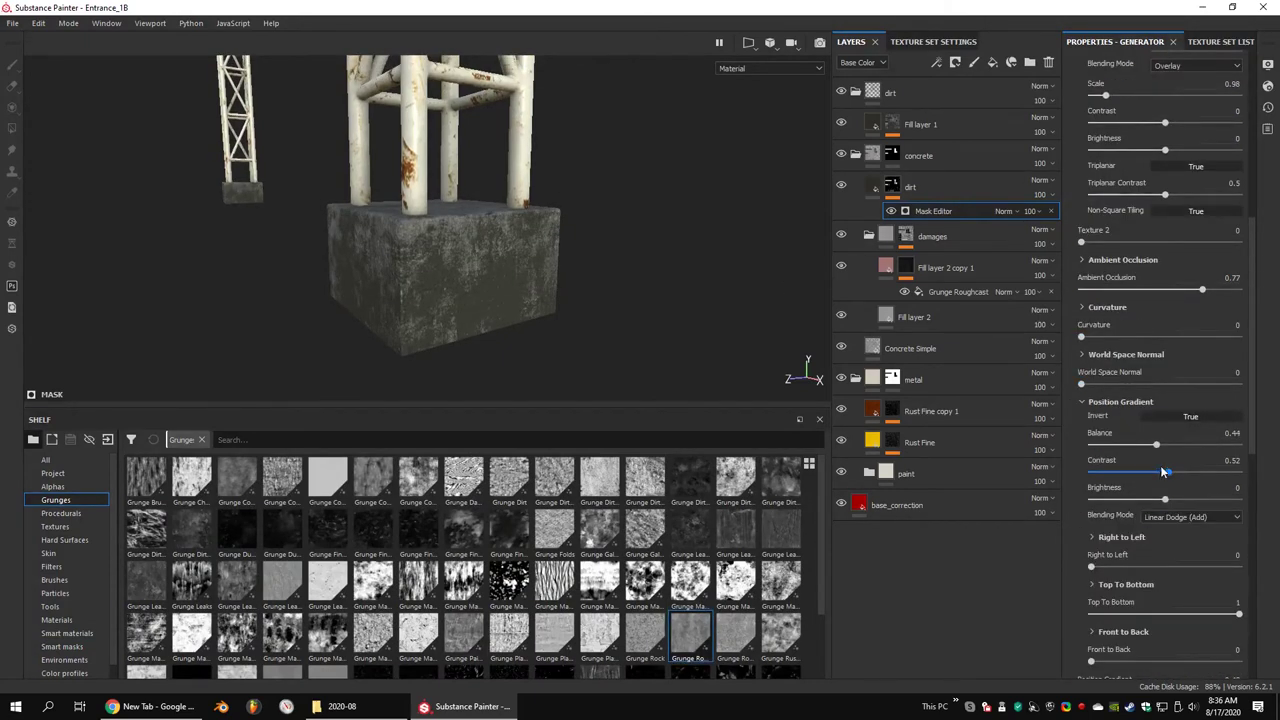
pyautogui.moveTo(1163, 471); pyautogui.dragTo(1224, 483)
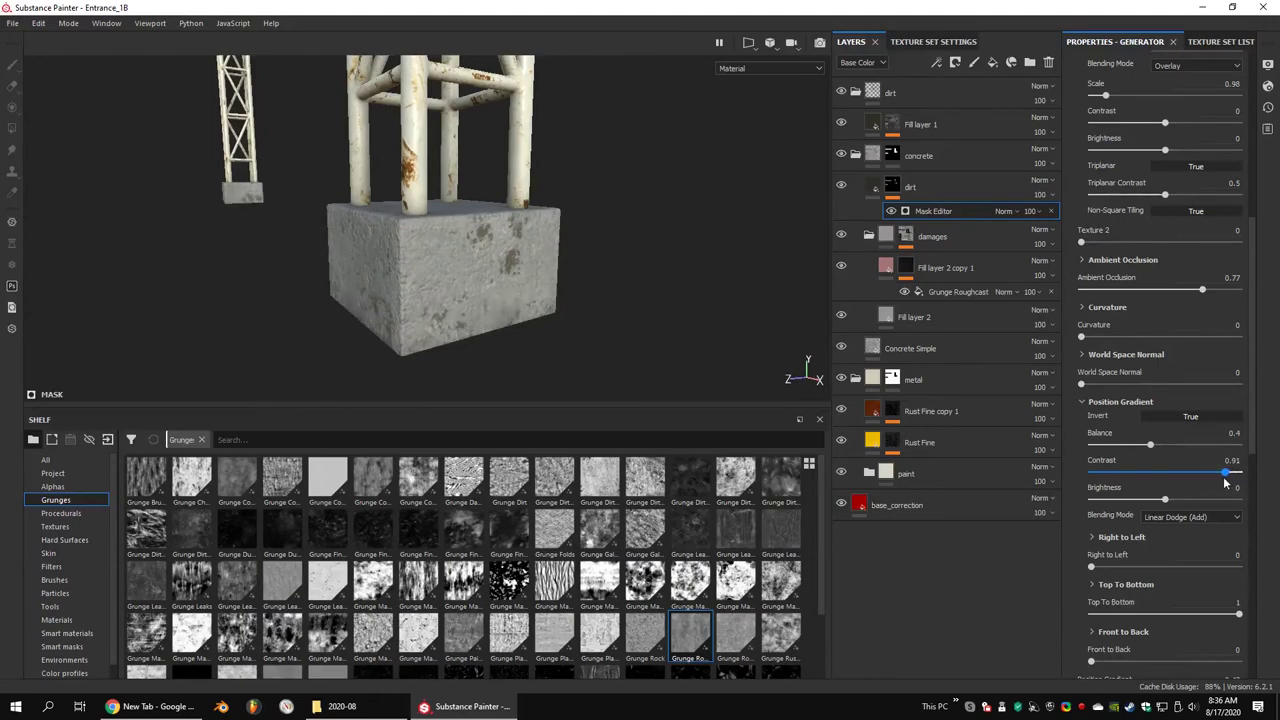
pyautogui.moveTo(1150, 445); pyautogui.dragTo(1152, 446)
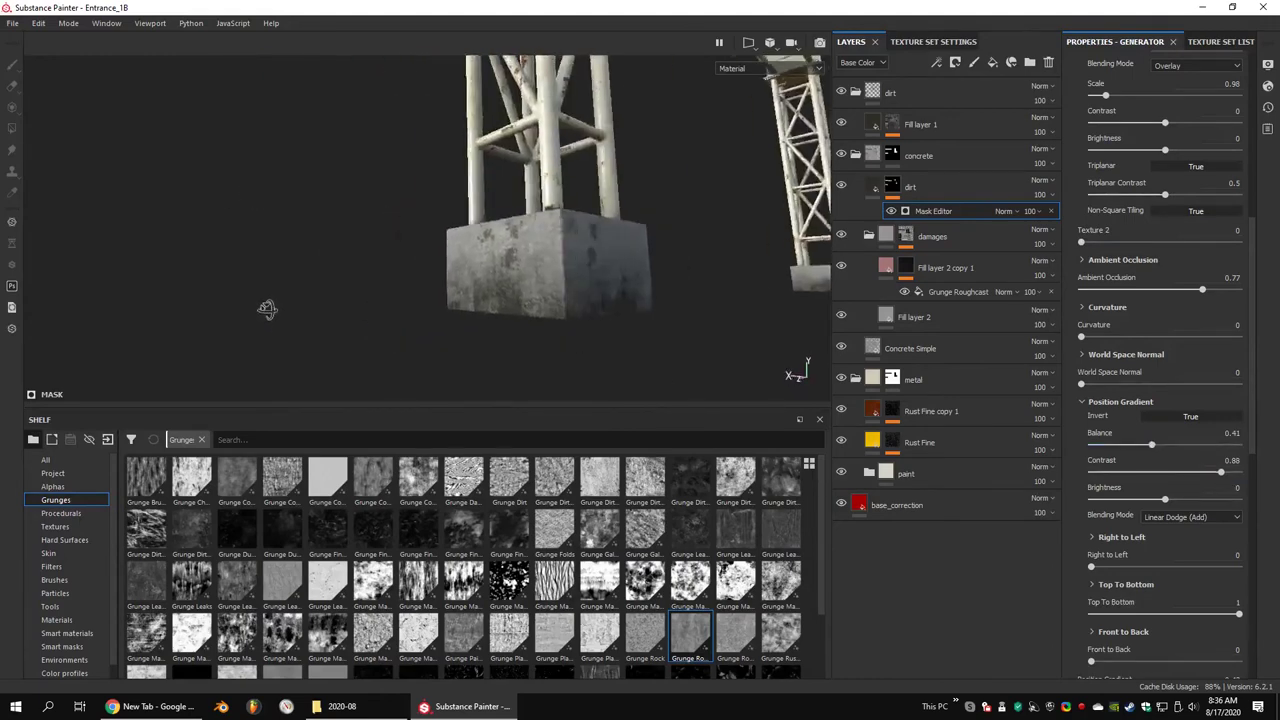
# Lower the dirt mask generator's top-to-bottom gradient to 0.96
pyautogui.click(875, 187)
pyautogui.click(1155, 371)
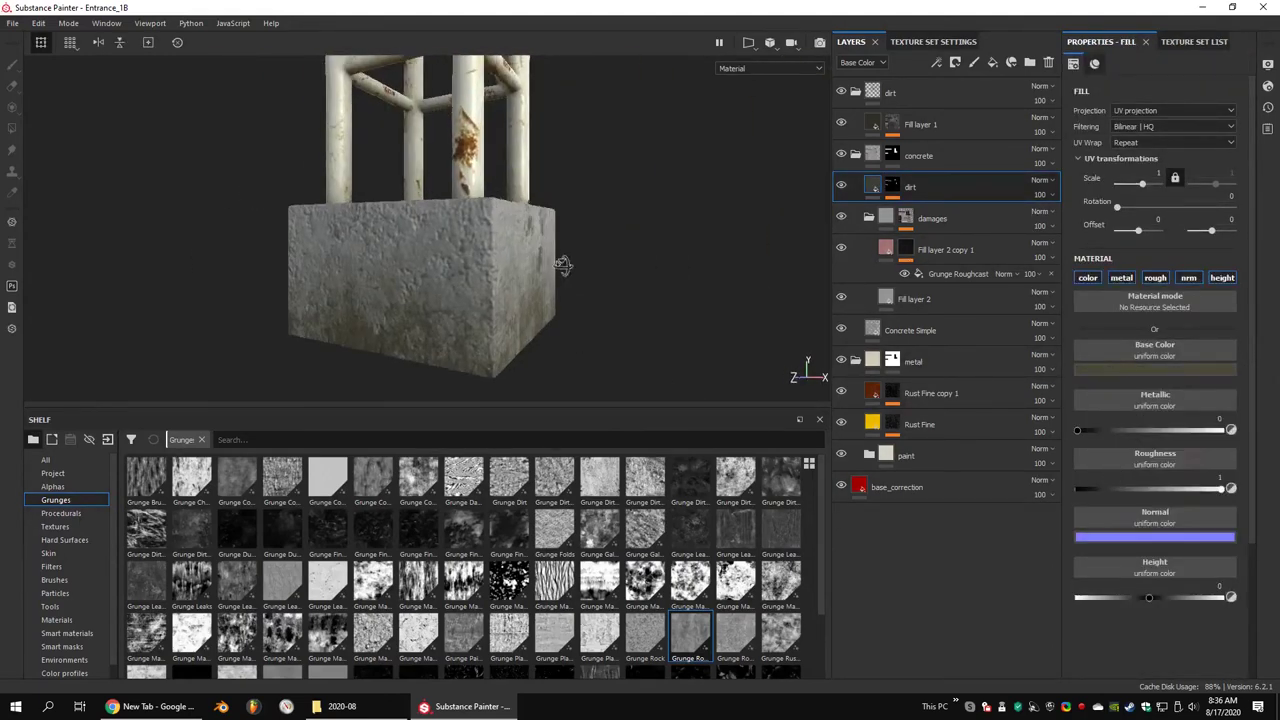
pyautogui.keyDown('alt'); pyautogui.moveTo(566, 266); pyautogui.dragTo(737, 303); pyautogui.keyUp('alt')
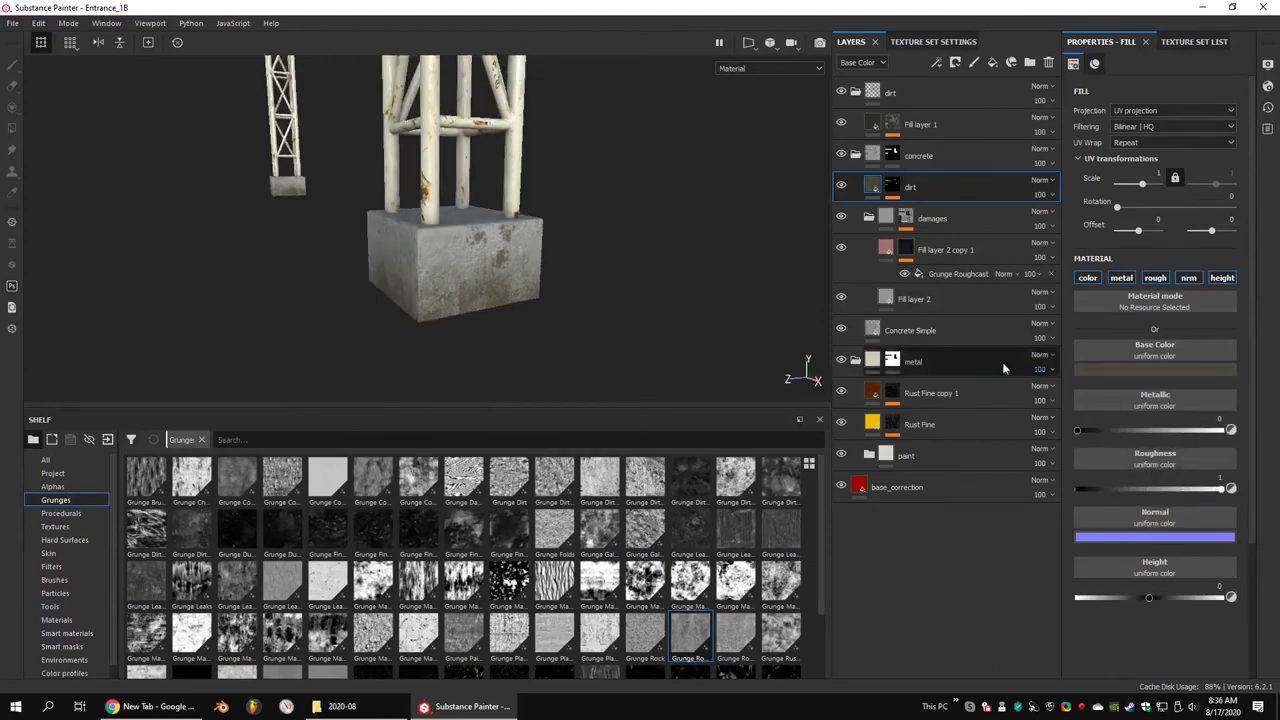
pyautogui.moveTo(526, 337)
pyautogui.keyDown('alt'); pyautogui.mouseDown()
pyautogui.moveTo(614, 251)
pyautogui.moveTo(705, 252)
pyautogui.moveTo(693, 231)
pyautogui.mouseUp(); pyautogui.keyUp('alt')
pyautogui.hotkey('ctrl', 'z')
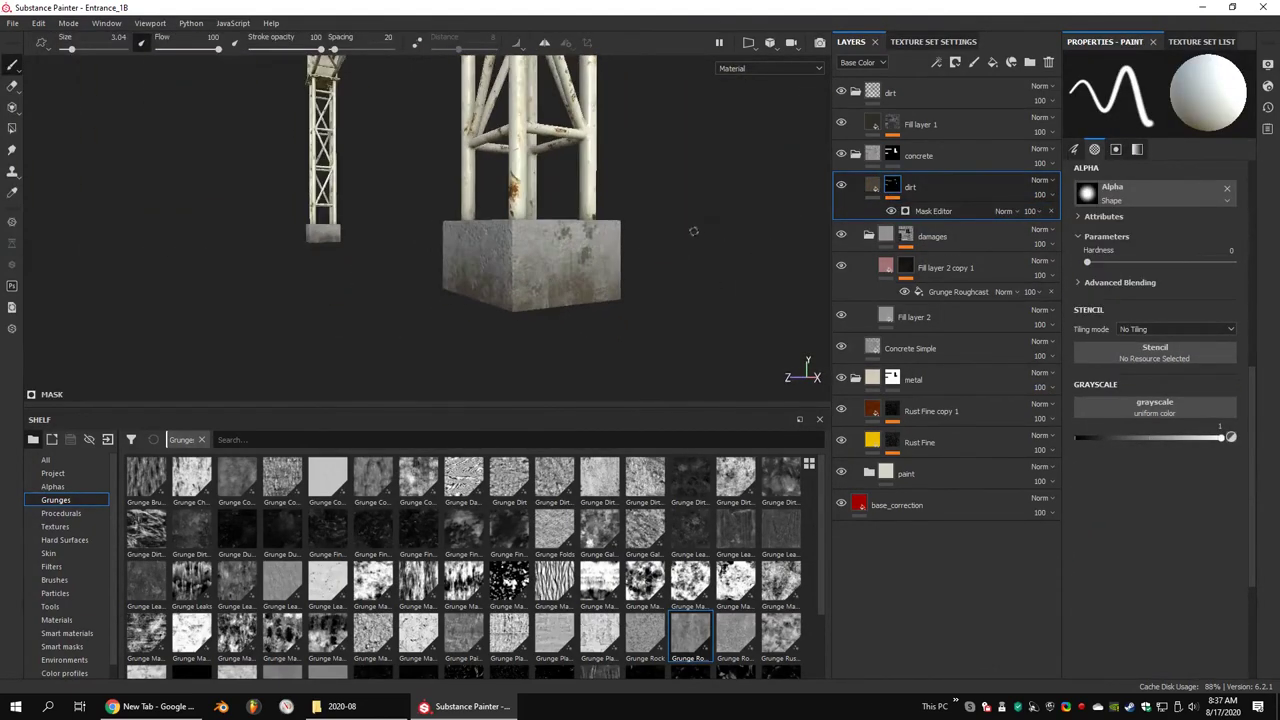
pyautogui.click(935, 211)
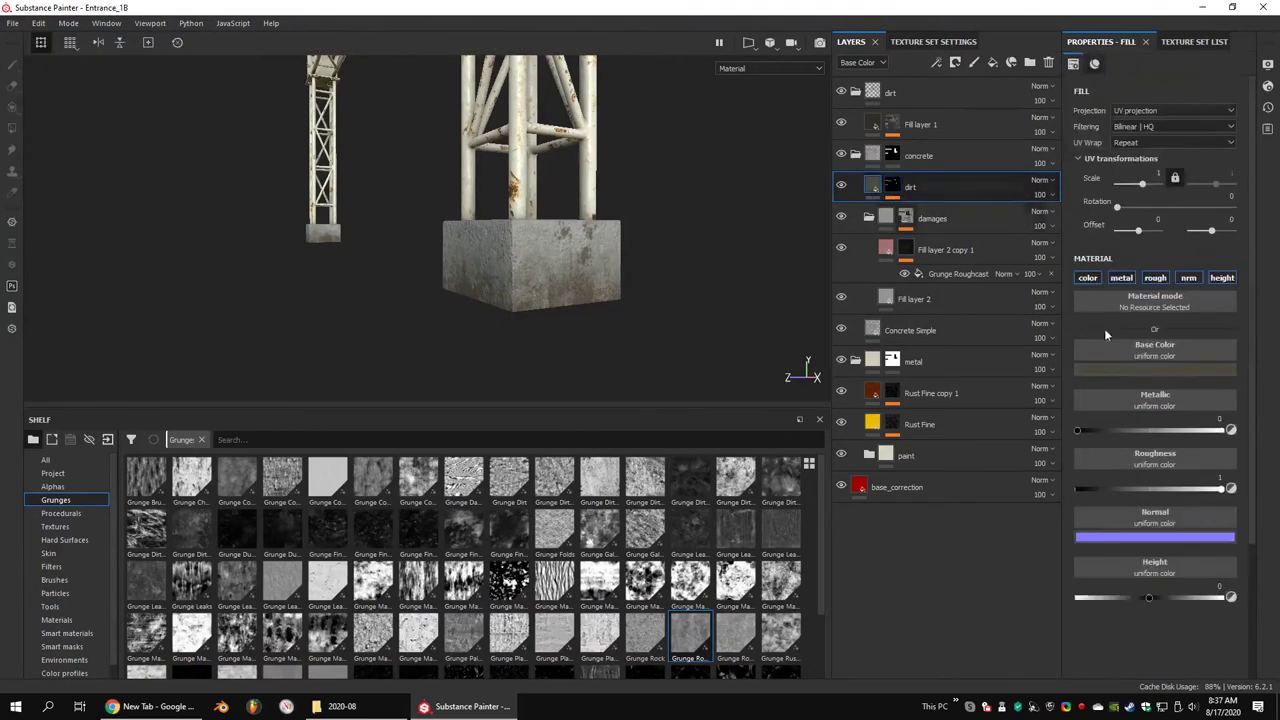
pyautogui.click(924, 212)
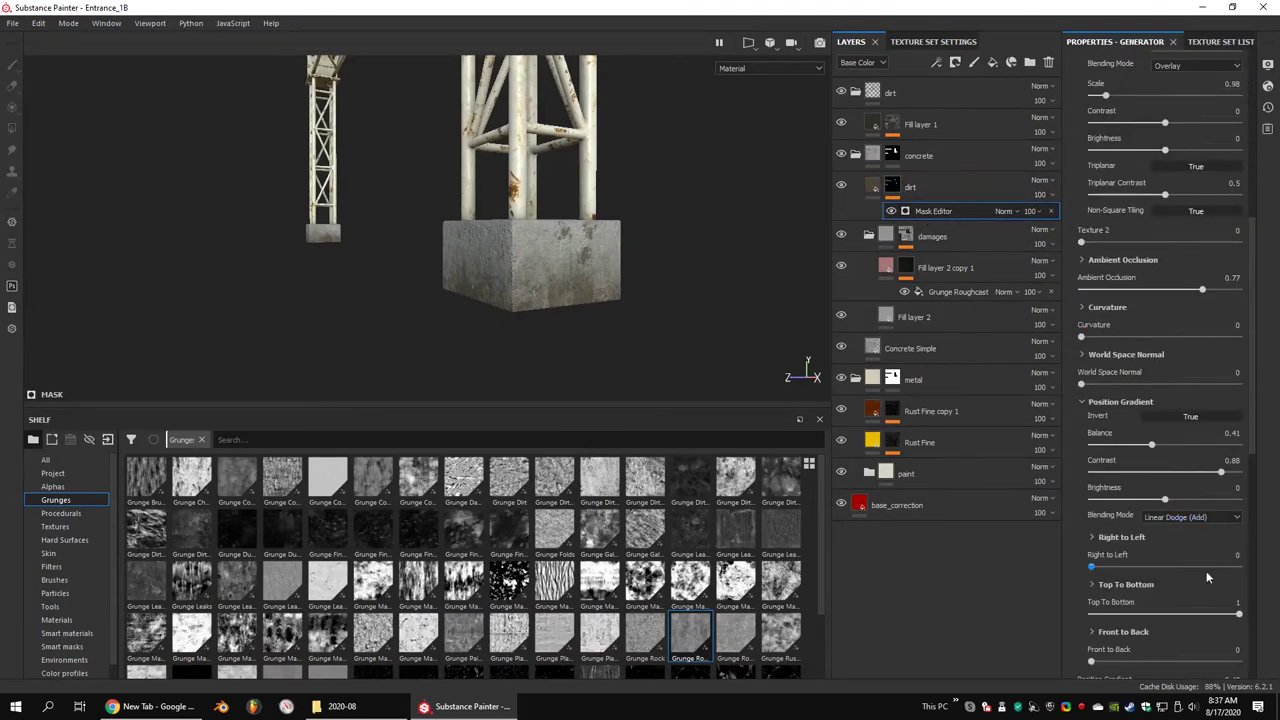
pyautogui.click(1232, 613)
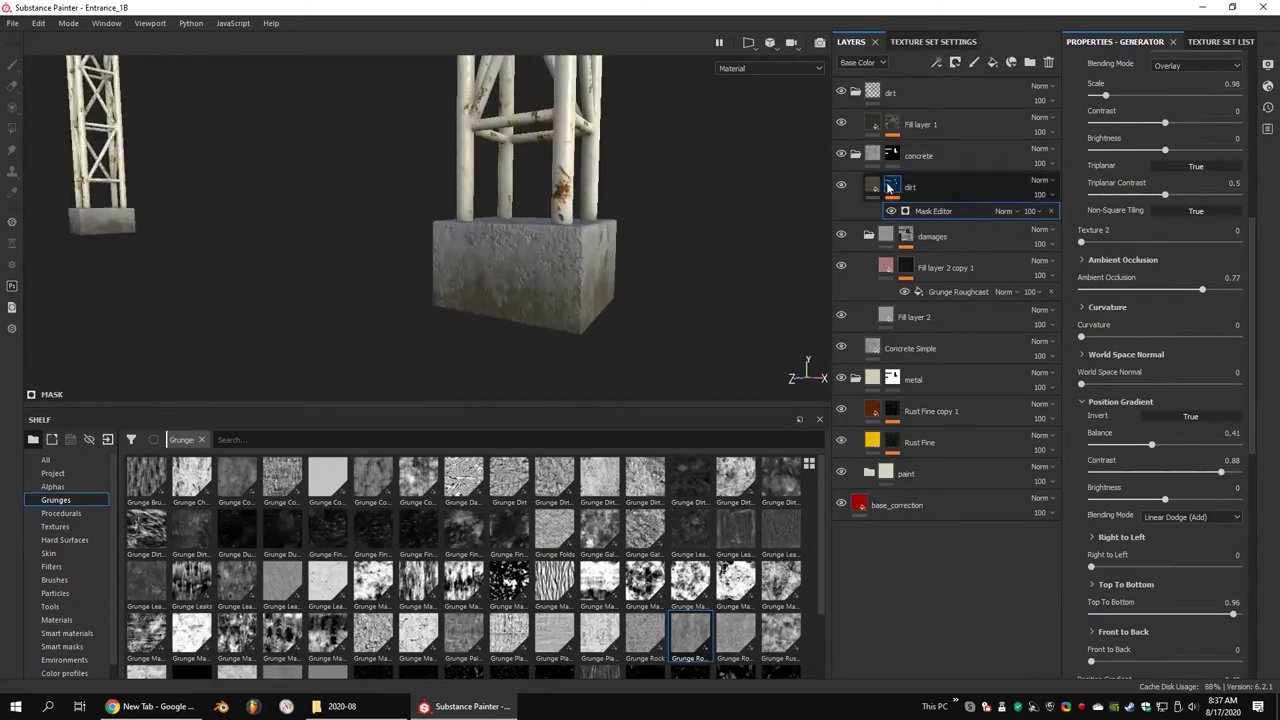
pyautogui.rightClick(888, 188)
pyautogui.click(920, 200)
# Add a Paint effect to the dirt mask using the Dirt 2 brush
pyautogui.click(54, 580)
pyautogui.click(464, 582)
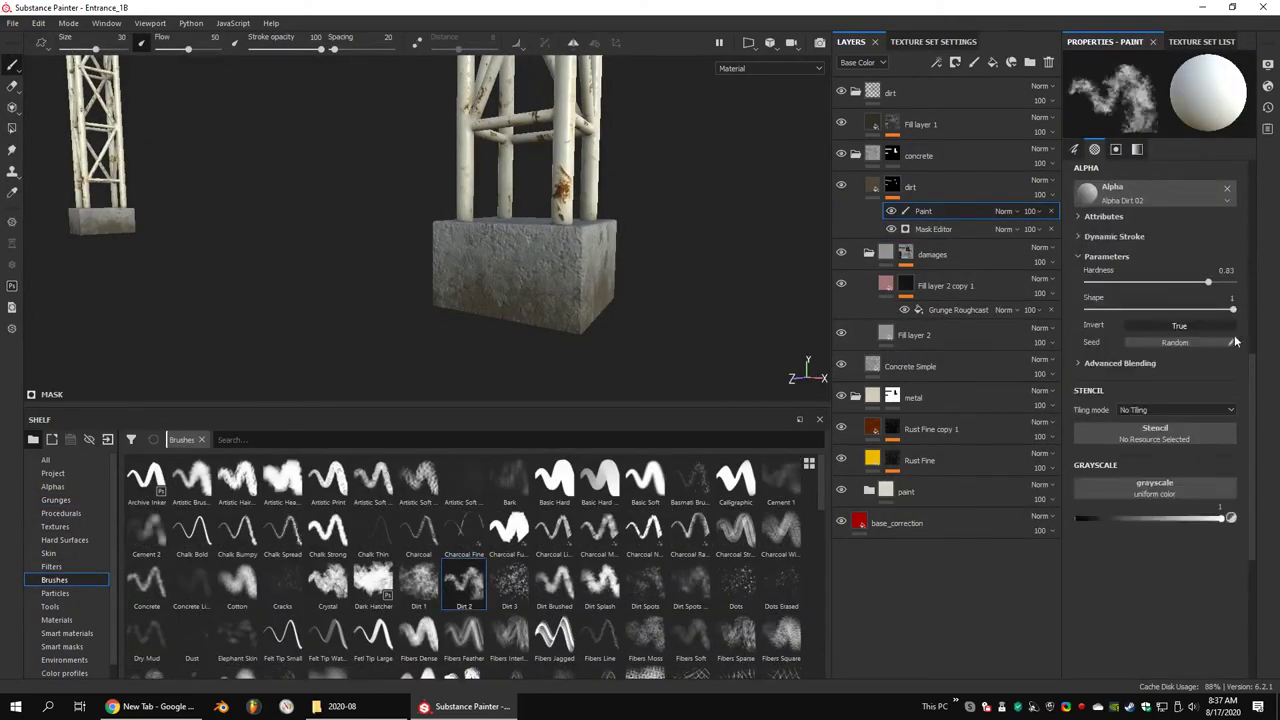
pyautogui.scroll(3, 1155, 294)
pyautogui.scroll(3, 1155, 330)
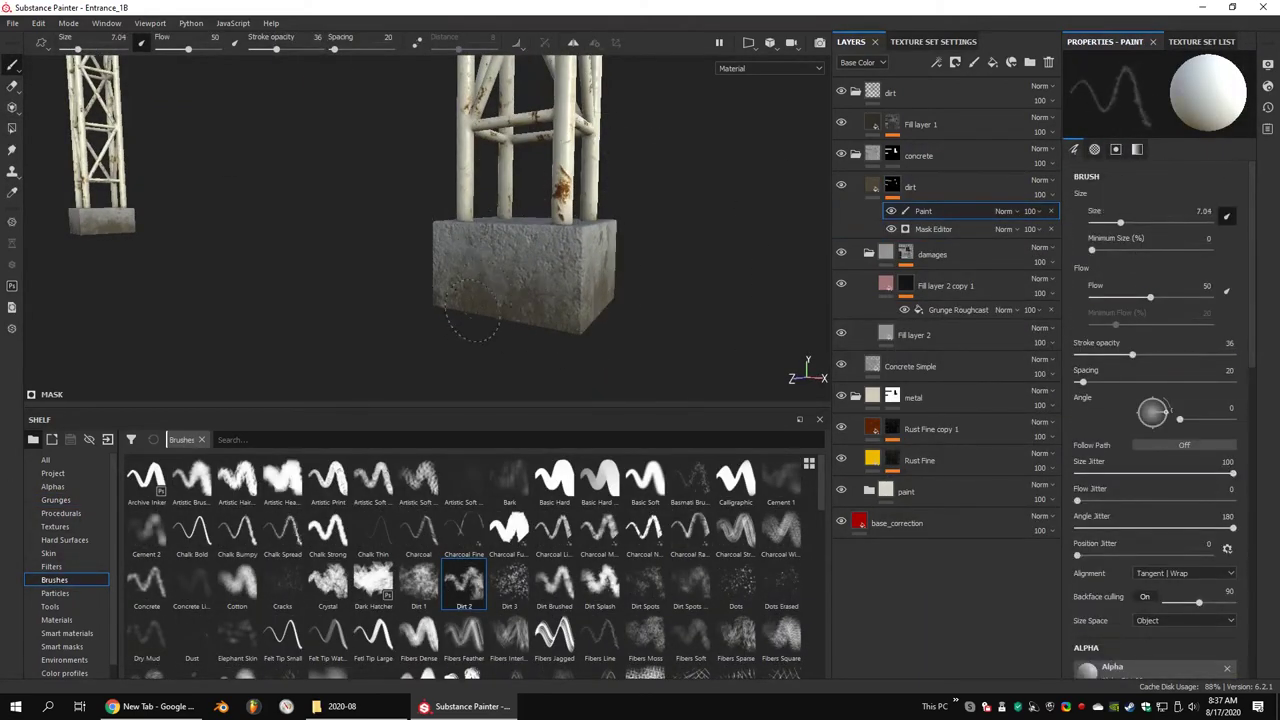
pyautogui.scroll(-5, 1149, 610)
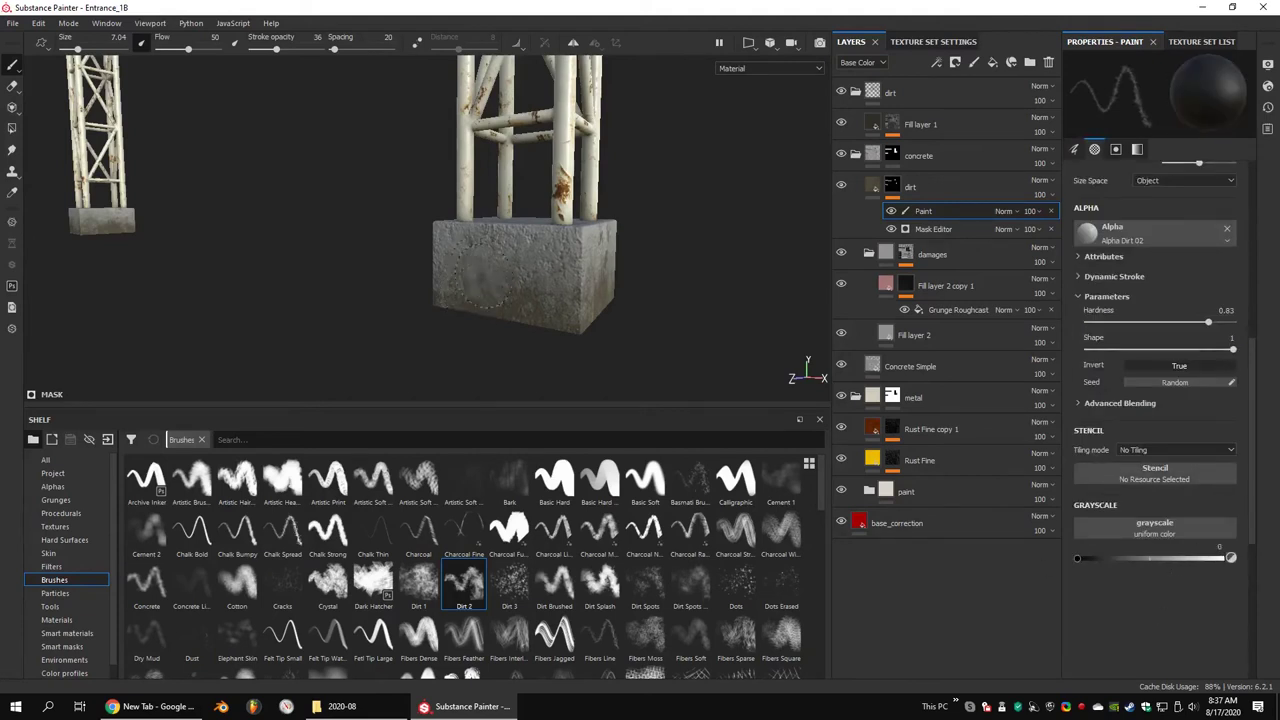
pyautogui.moveTo(486, 285)
pyautogui.keyDown('alt'); pyautogui.mouseDown()
pyautogui.moveTo(573, 272)
pyautogui.moveTo(495, 178)
pyautogui.mouseUp(); pyautogui.keyUp('alt')
pyautogui.press('f')
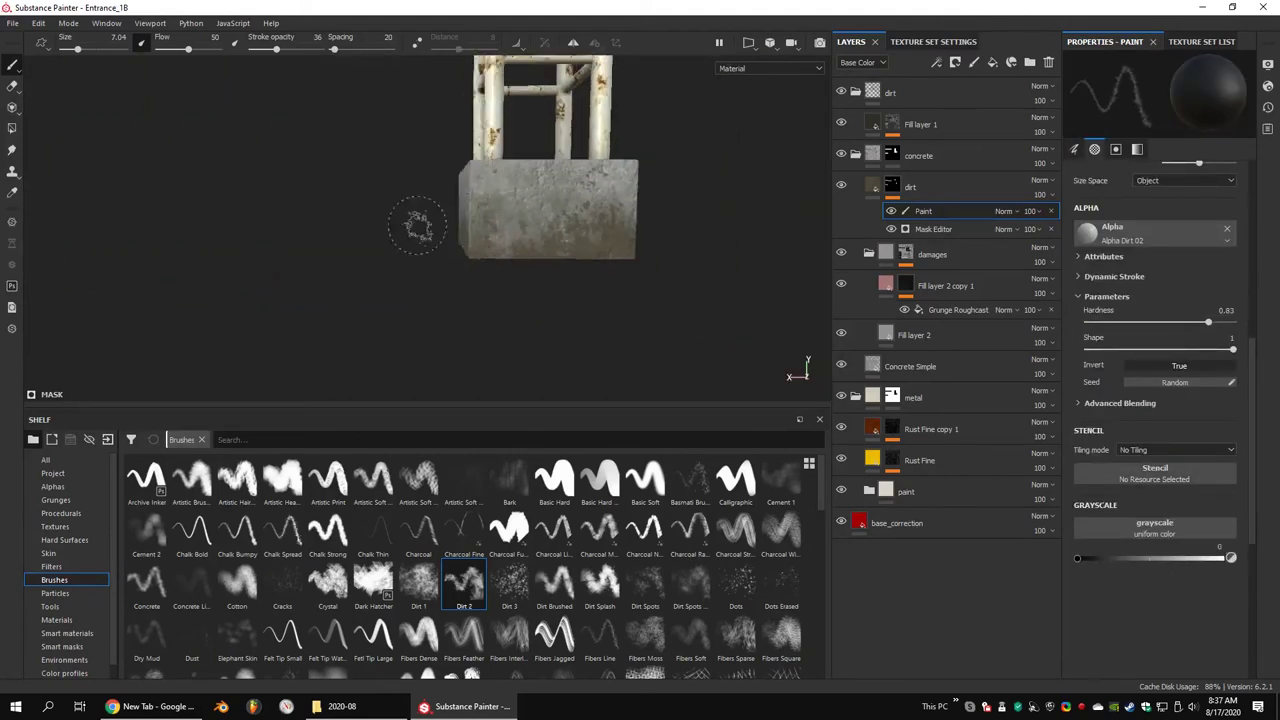
pyautogui.moveTo(523, 265)
pyautogui.keyDown('alt'); pyautogui.mouseDown()
pyautogui.moveTo(541, 310)
pyautogui.moveTo(500, 330)
pyautogui.moveTo(540, 330)
pyautogui.mouseUp(); pyautogui.keyUp('alt')
pyautogui.scroll(-3, 500, 330)
pyautogui.scroll(-2, 500, 330)
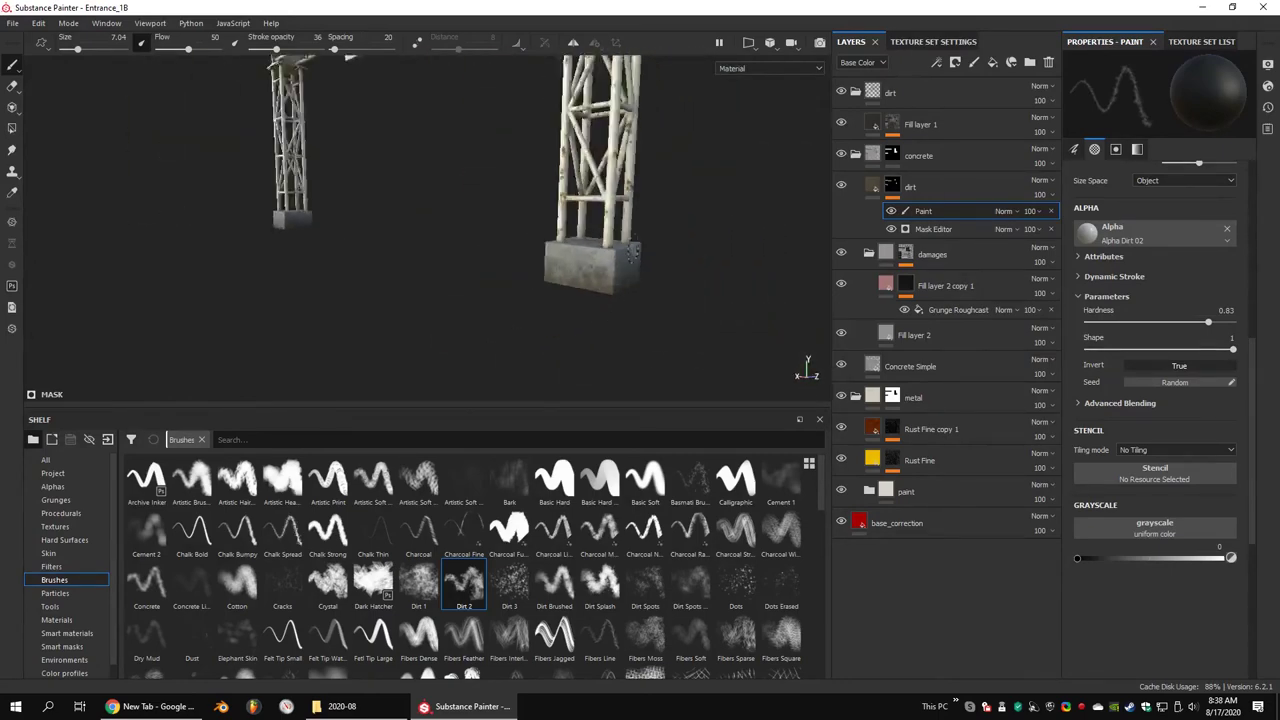
pyautogui.moveTo(350, 57)
pyautogui.keyDown('alt'); pyautogui.mouseDown()
pyautogui.moveTo(337, 240)
pyautogui.moveTo(491, 206)
pyautogui.moveTo(557, 223)
pyautogui.moveTo(437, 216)
pyautogui.moveTo(560, 230)
pyautogui.mouseUp(); pyautogui.keyUp('alt')
# Set the dirt Mask Editor's opacity to 84
pyautogui.click(1030, 229)
pyautogui.moveTo(1030, 251); pyautogui.dragTo(1068, 250)
pyautogui.scroll(-3, 550, 291)
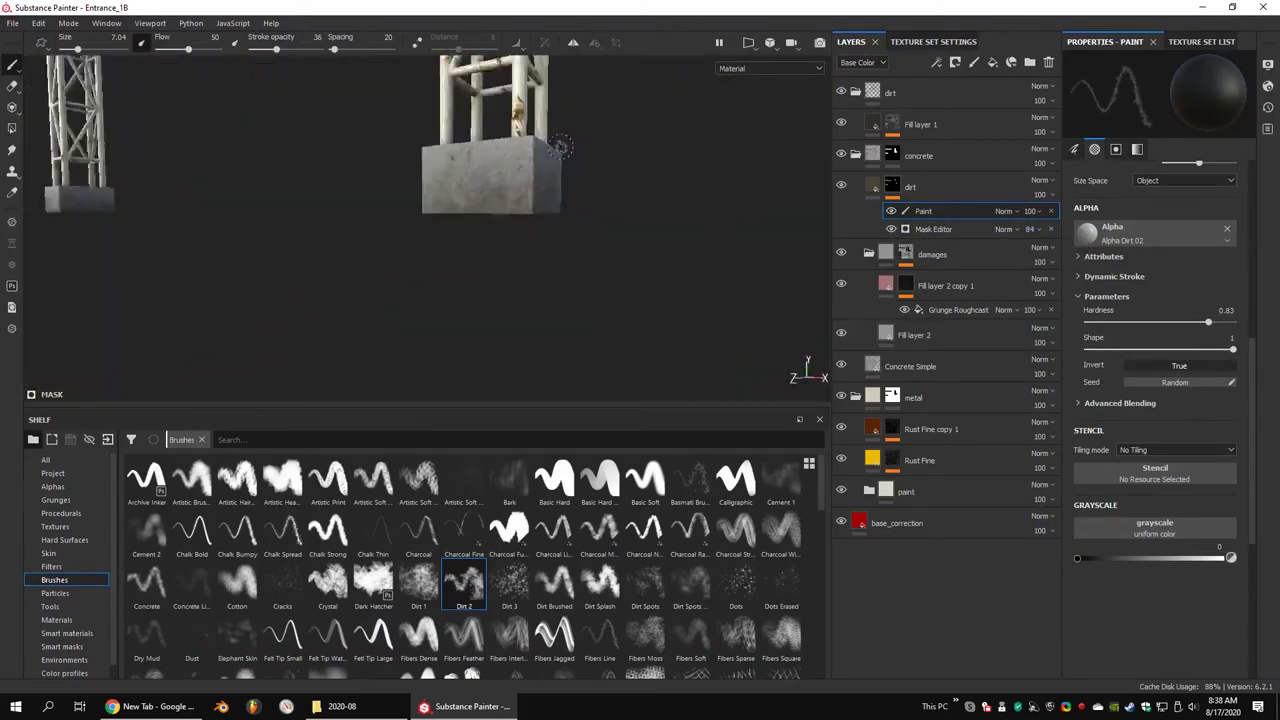
pyautogui.scroll(-2, 550, 291)
pyautogui.moveTo(500, 291)
pyautogui.keyDown('alt'); pyautogui.mouseDown()
pyautogui.moveTo(550, 291)
pyautogui.moveTo(505, 255)
pyautogui.moveTo(293, 242)
pyautogui.moveTo(443, 214)
pyautogui.moveTo(171, 189)
pyautogui.moveTo(652, 245)
pyautogui.moveTo(465, 190)
pyautogui.moveTo(430, 200)
pyautogui.mouseUp(); pyautogui.keyUp('alt')
# Paint rust at full opacity, size 1.52, onto the bolts of the top plate
pyautogui.click(893, 434)
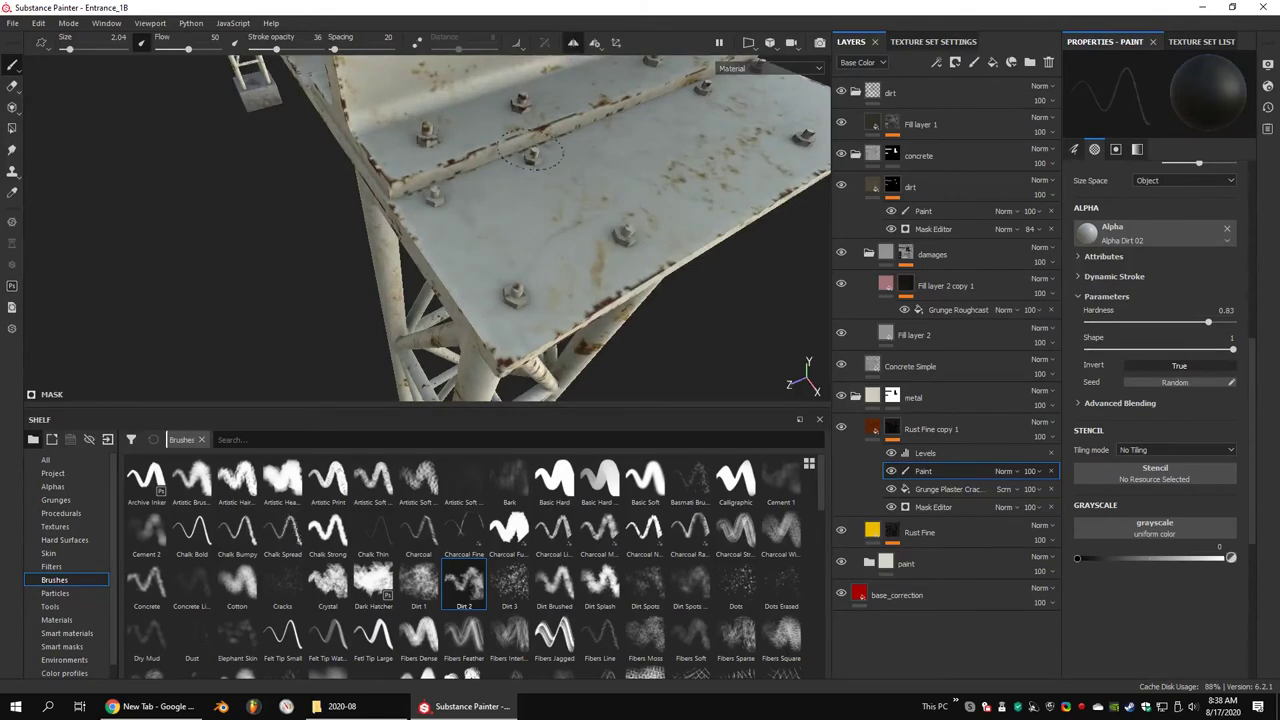
pyautogui.keyDown('alt'); pyautogui.moveTo(530, 150); pyautogui.dragTo(600, 250); pyautogui.keyUp('alt')
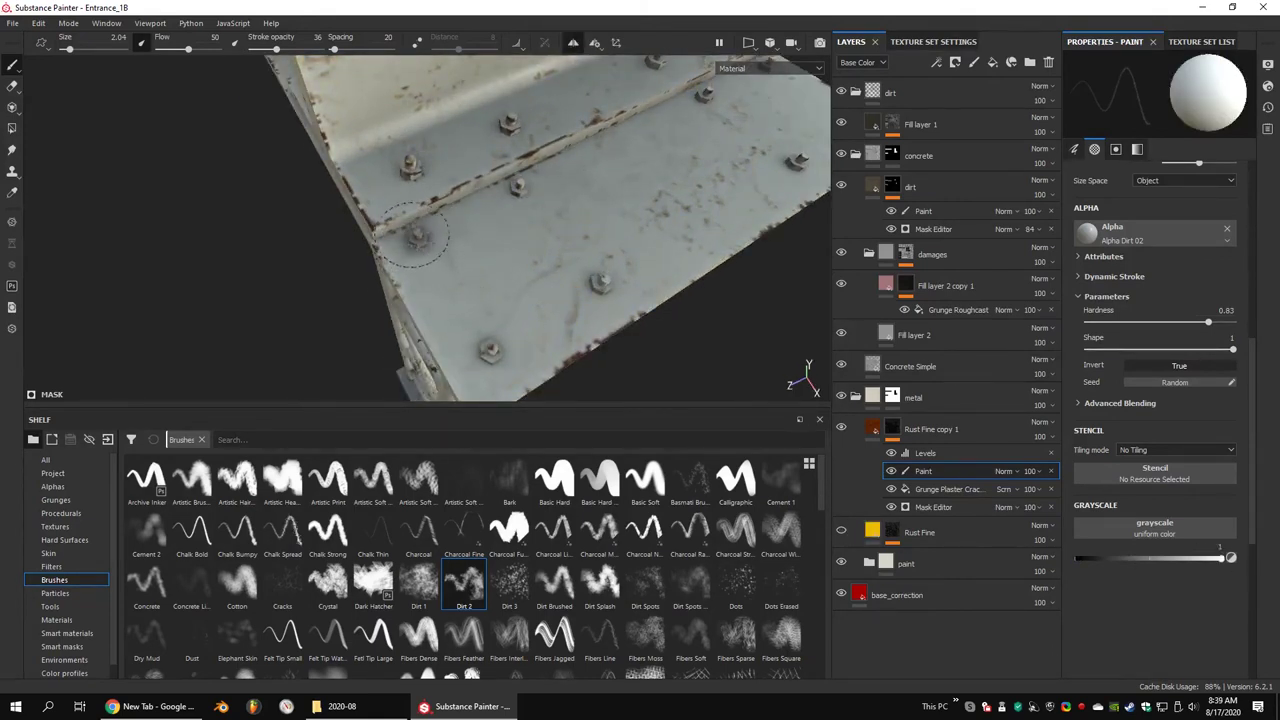
pyautogui.click(464, 585)
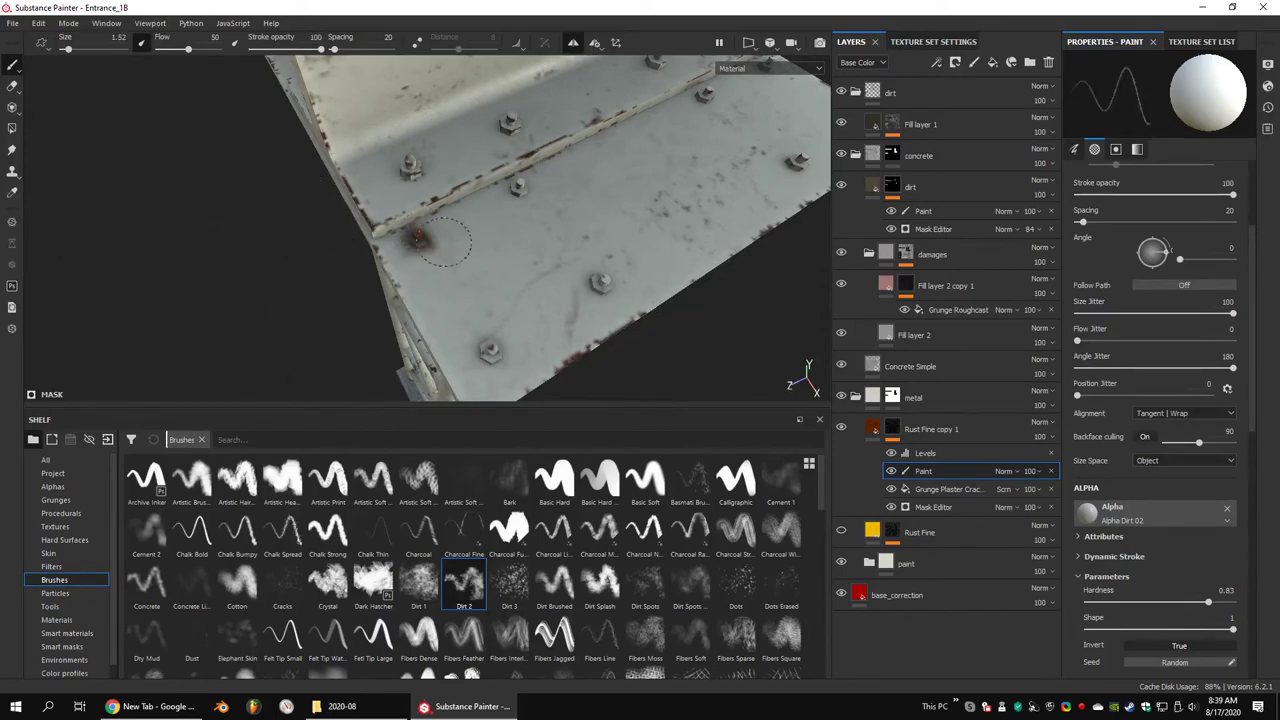
pyautogui.moveTo(600, 282)
pyautogui.keyDown('alt'); pyautogui.mouseDown()
pyautogui.moveTo(511, 289)
pyautogui.moveTo(463, 343)
pyautogui.mouseUp(); pyautogui.keyUp('alt')
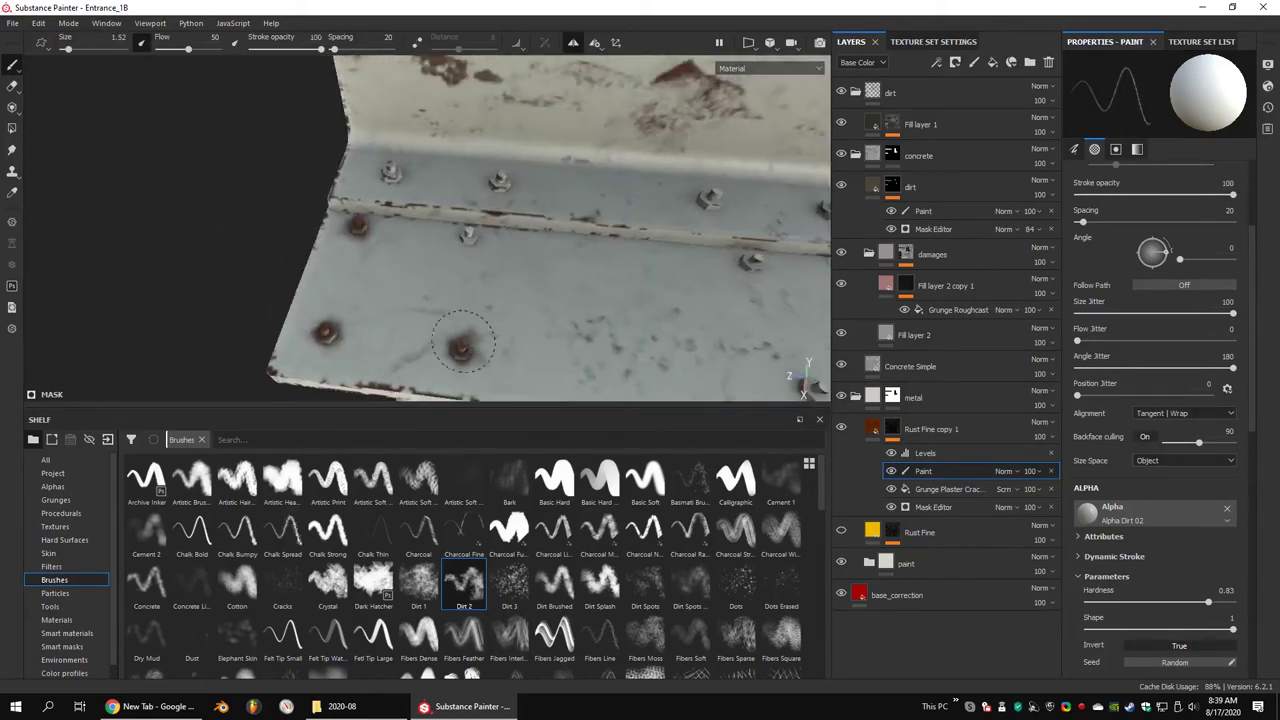
pyautogui.keyDown('alt'); pyautogui.moveTo(465, 236); pyautogui.dragTo(527, 238); pyautogui.keyUp('alt')
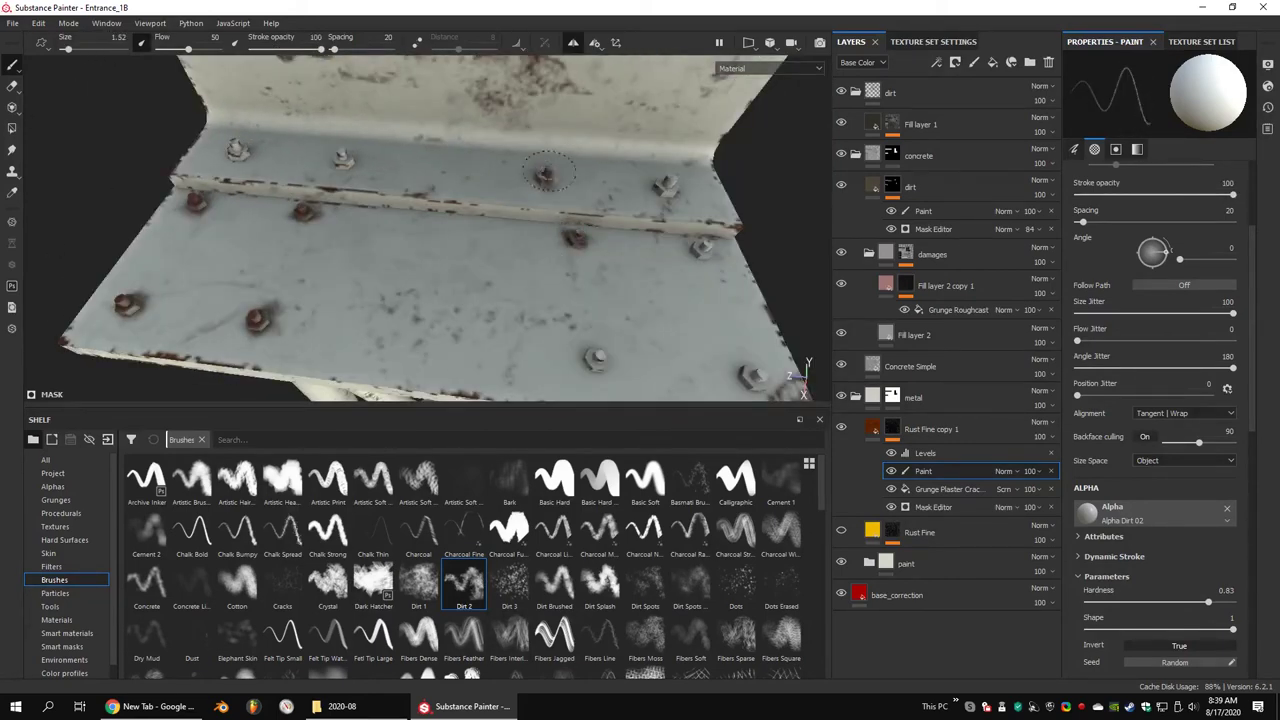
pyautogui.keyDown('alt'); pyautogui.moveTo(546, 174); pyautogui.dragTo(530, 160); pyautogui.keyUp('alt')
pyautogui.keyDown('alt'); pyautogui.moveTo(568, 310); pyautogui.dragTo(460, 318); pyautogui.keyUp('alt')
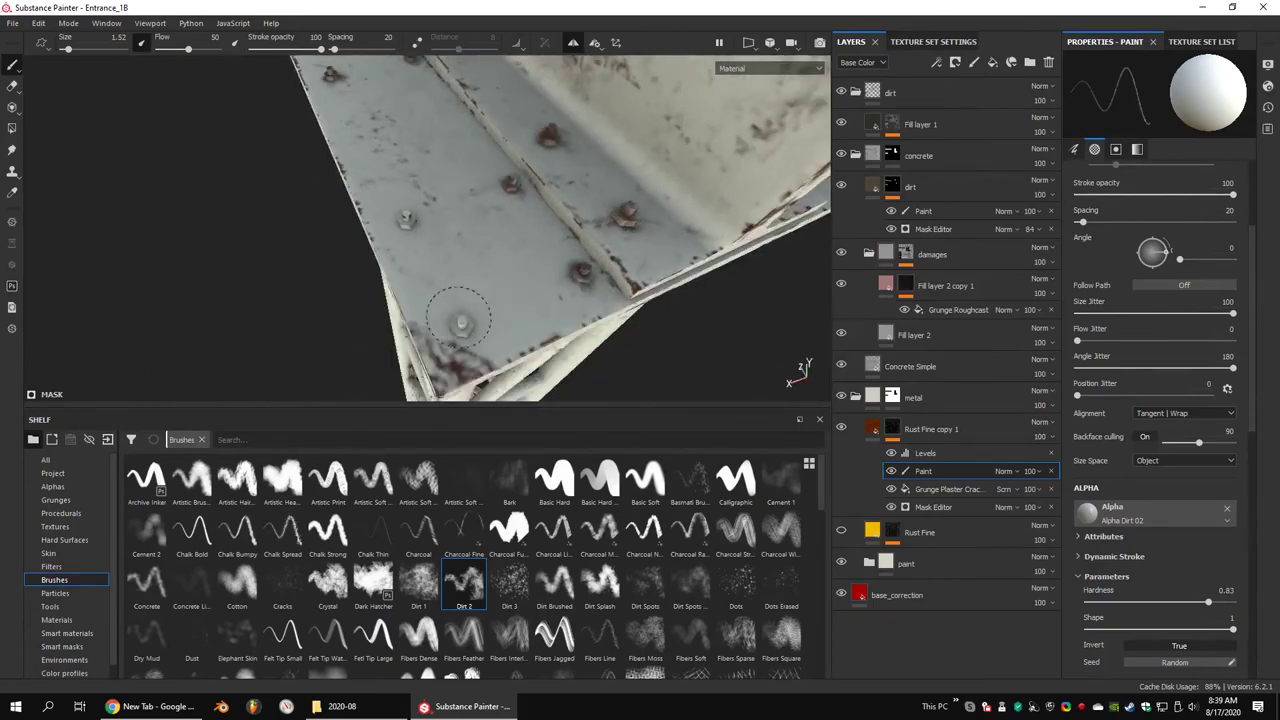
pyautogui.moveTo(398, 222)
pyautogui.keyDown('alt'); pyautogui.mouseDown()
pyautogui.moveTo(463, 263)
pyautogui.moveTo(489, 233)
pyautogui.mouseUp(); pyautogui.keyUp('alt')
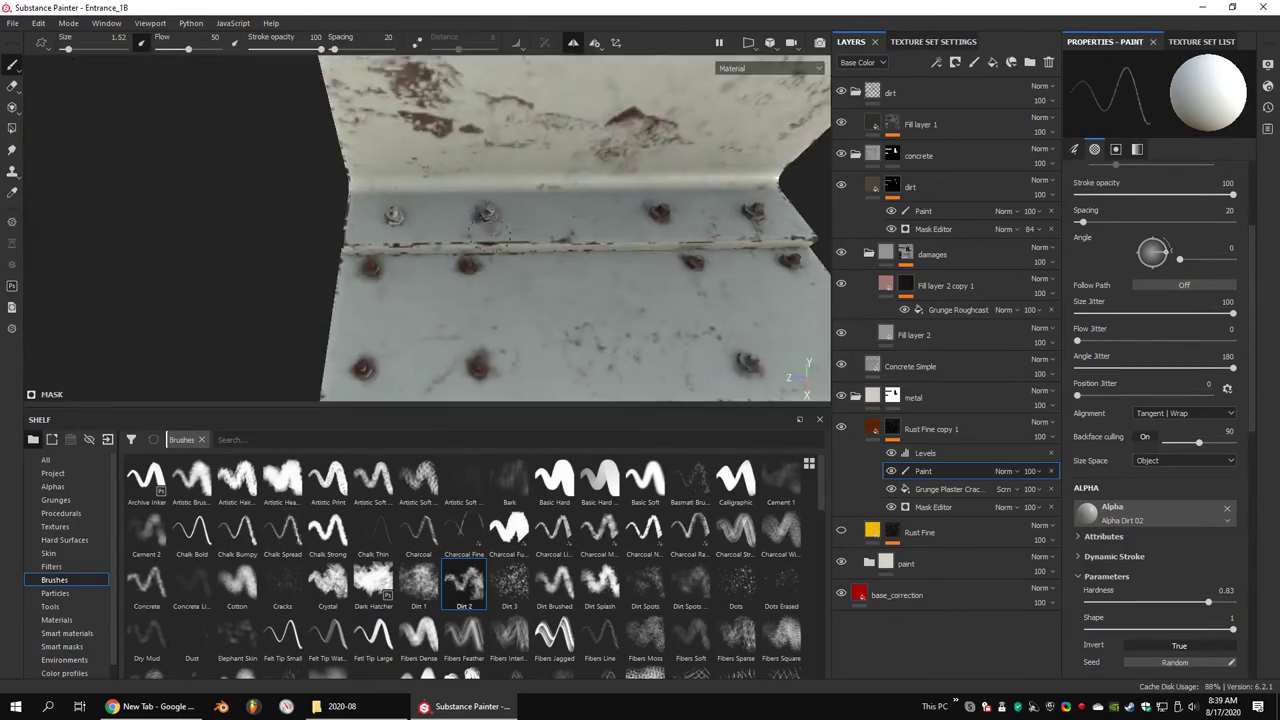
pyautogui.moveTo(381, 213)
pyautogui.keyDown('alt'); pyautogui.mouseDown()
pyautogui.moveTo(407, 244)
pyautogui.moveTo(378, 285)
pyautogui.mouseUp(); pyautogui.keyUp('alt')
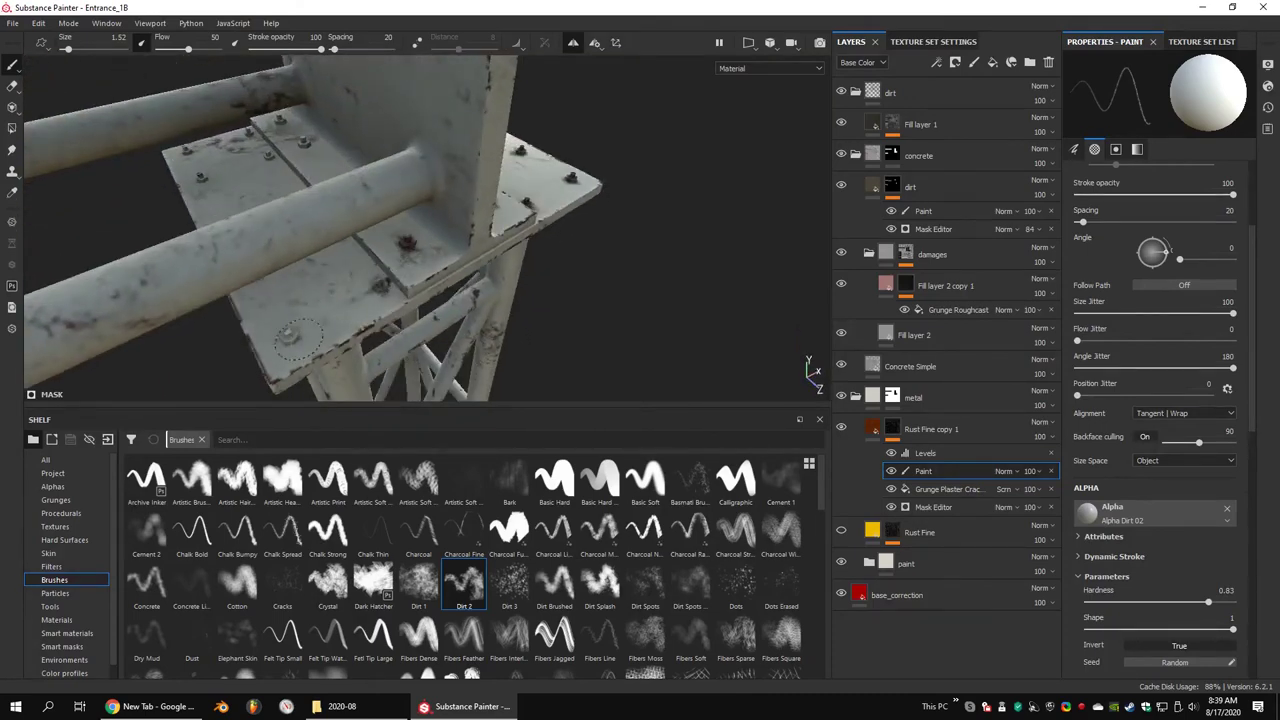
pyautogui.keyDown('alt'); pyautogui.moveTo(296, 335); pyautogui.dragTo(378, 125); pyautogui.keyUp('alt')
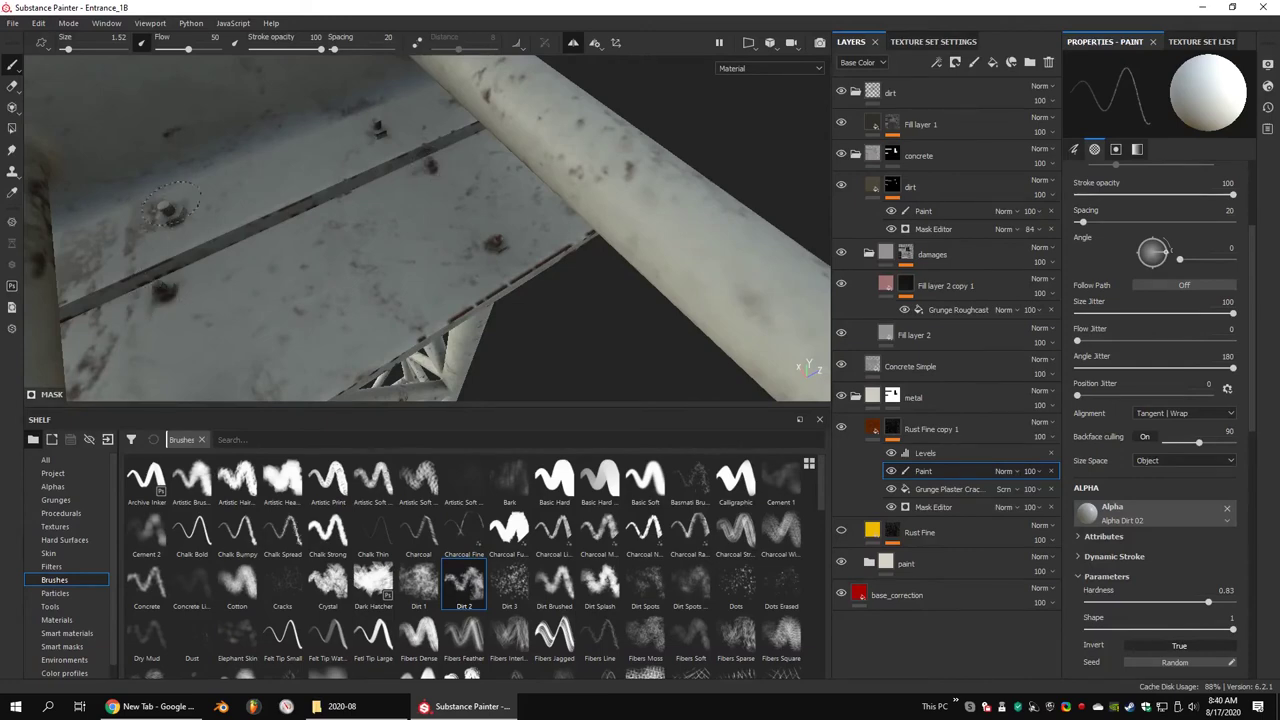
pyautogui.moveTo(278, 214)
pyautogui.keyDown('alt'); pyautogui.mouseDown()
pyautogui.moveTo(258, 266)
pyautogui.moveTo(307, 168)
pyautogui.mouseUp(); pyautogui.keyUp('alt')
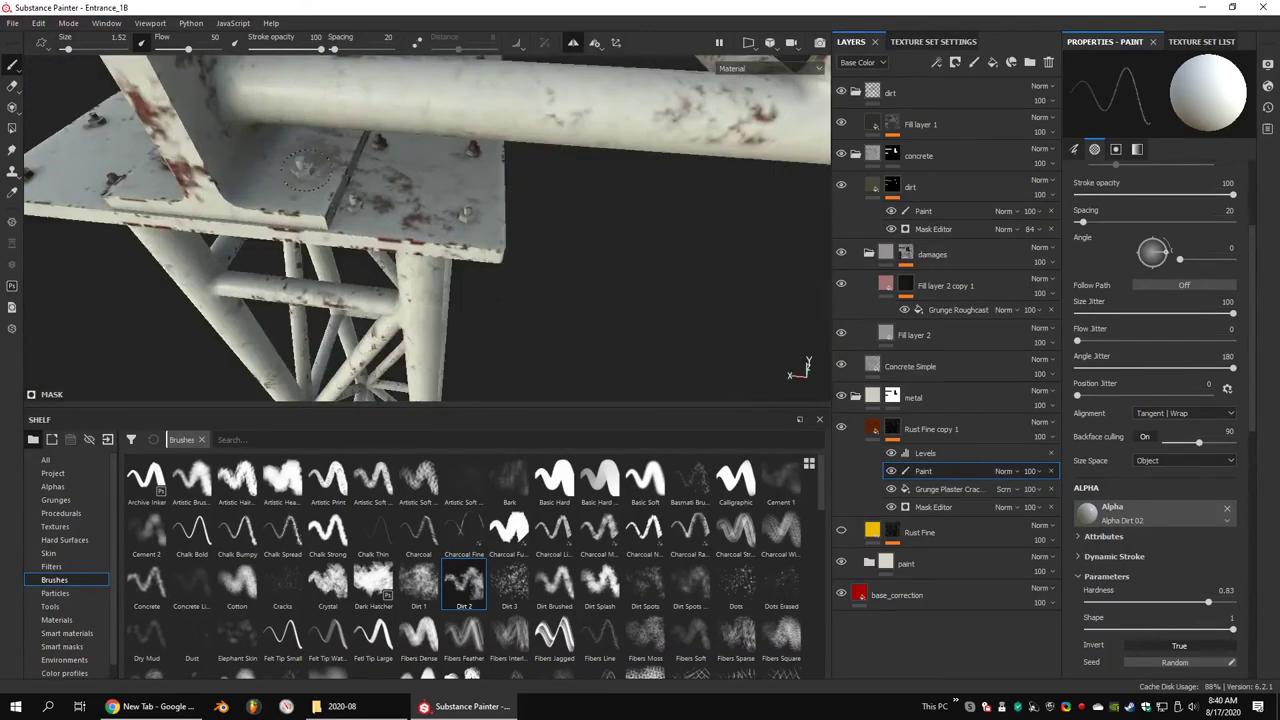
# Paint rust onto the bolts beneath the bracket plate and around the truss pipes
pyautogui.moveTo(465, 213)
pyautogui.keyDown('alt'); pyautogui.mouseDown()
pyautogui.moveTo(391, 229)
pyautogui.moveTo(400, 270)
pyautogui.moveTo(463, 309)
pyautogui.moveTo(298, 171)
pyautogui.moveTo(340, 240)
pyautogui.moveTo(340, 165)
pyautogui.moveTo(432, 235)
pyautogui.moveTo(398, 316)
pyautogui.mouseUp(); pyautogui.keyUp('alt')
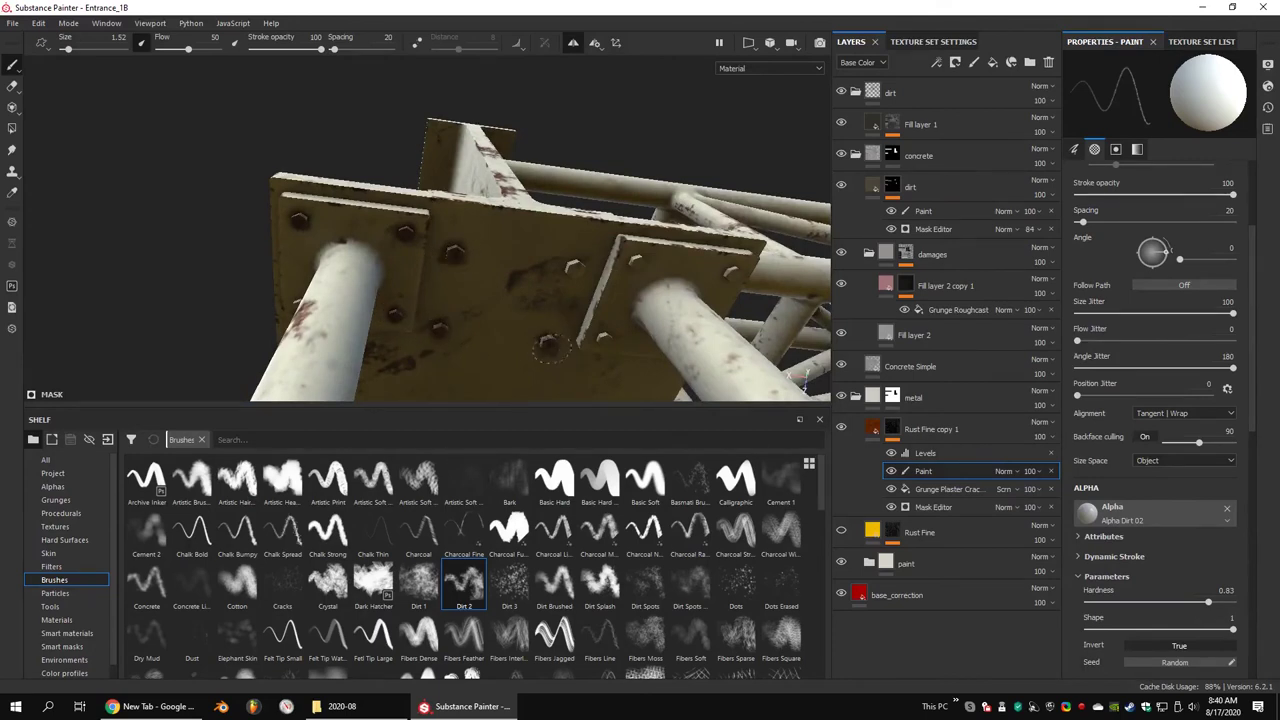
pyautogui.keyDown('alt'); pyautogui.moveTo(572, 260); pyautogui.dragTo(488, 232); pyautogui.keyUp('alt')
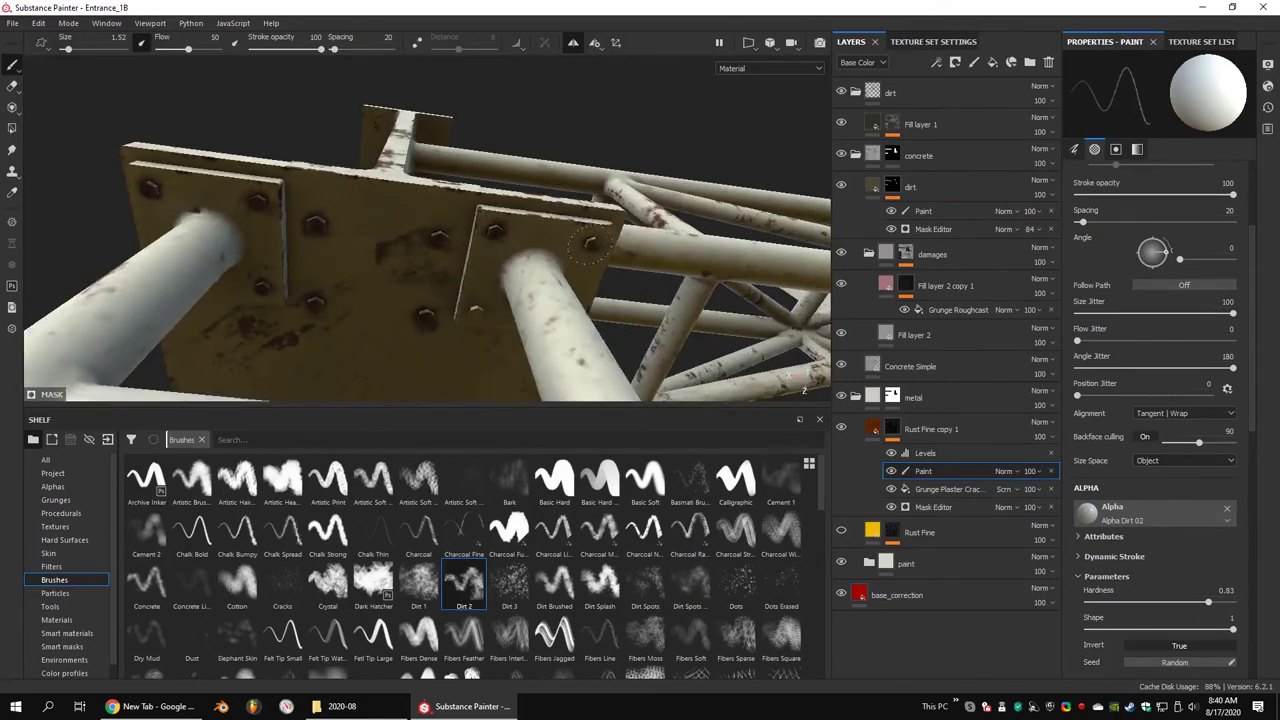
pyautogui.moveTo(578, 313)
pyautogui.keyDown('alt'); pyautogui.mouseDown()
pyautogui.moveTo(550, 248)
pyautogui.moveTo(172, 232)
pyautogui.mouseUp(); pyautogui.keyUp('alt')
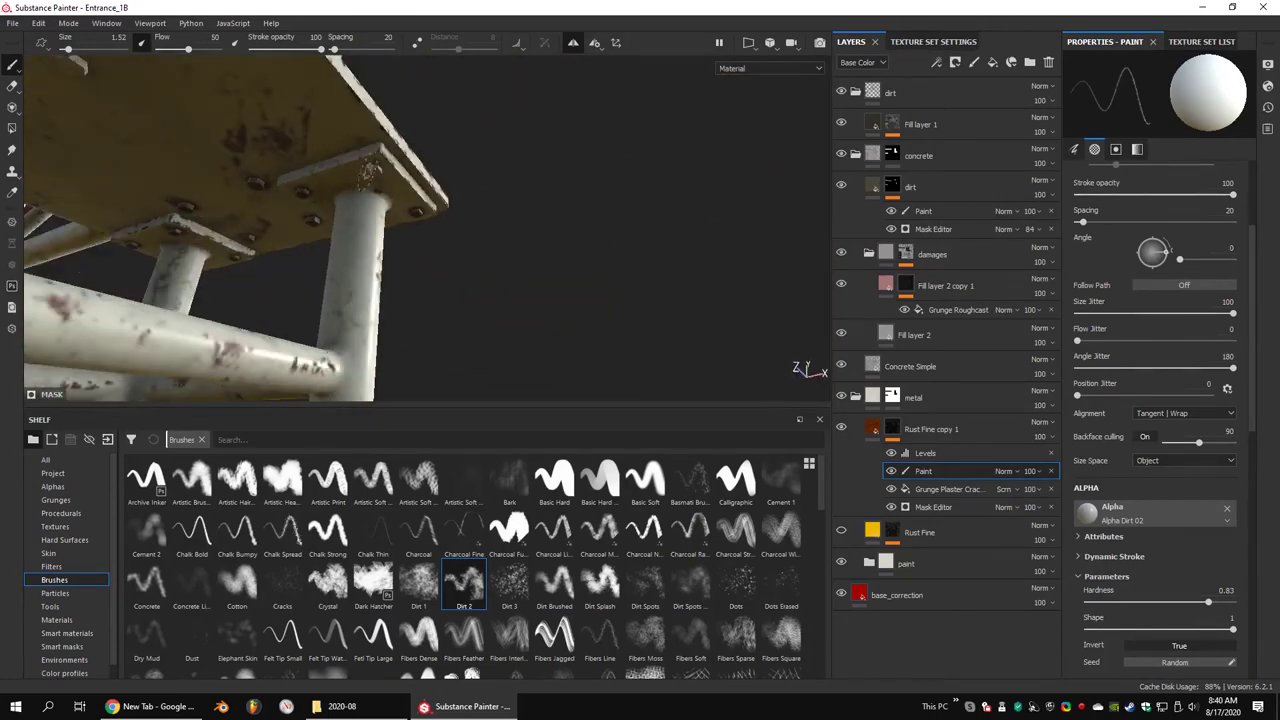
pyautogui.keyDown('alt'); pyautogui.moveTo(373, 170); pyautogui.dragTo(356, 233); pyautogui.keyUp('alt')
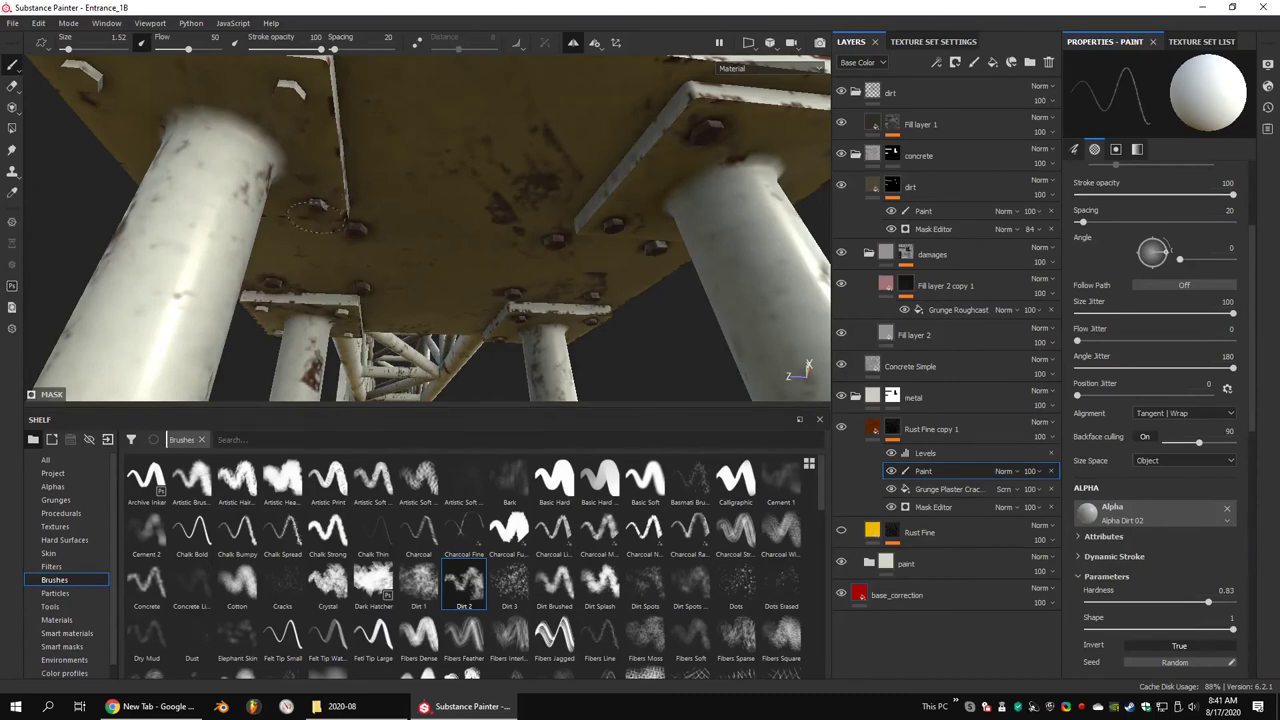
pyautogui.keyDown('alt'); pyautogui.moveTo(316, 216); pyautogui.dragTo(350, 188); pyautogui.keyUp('alt')
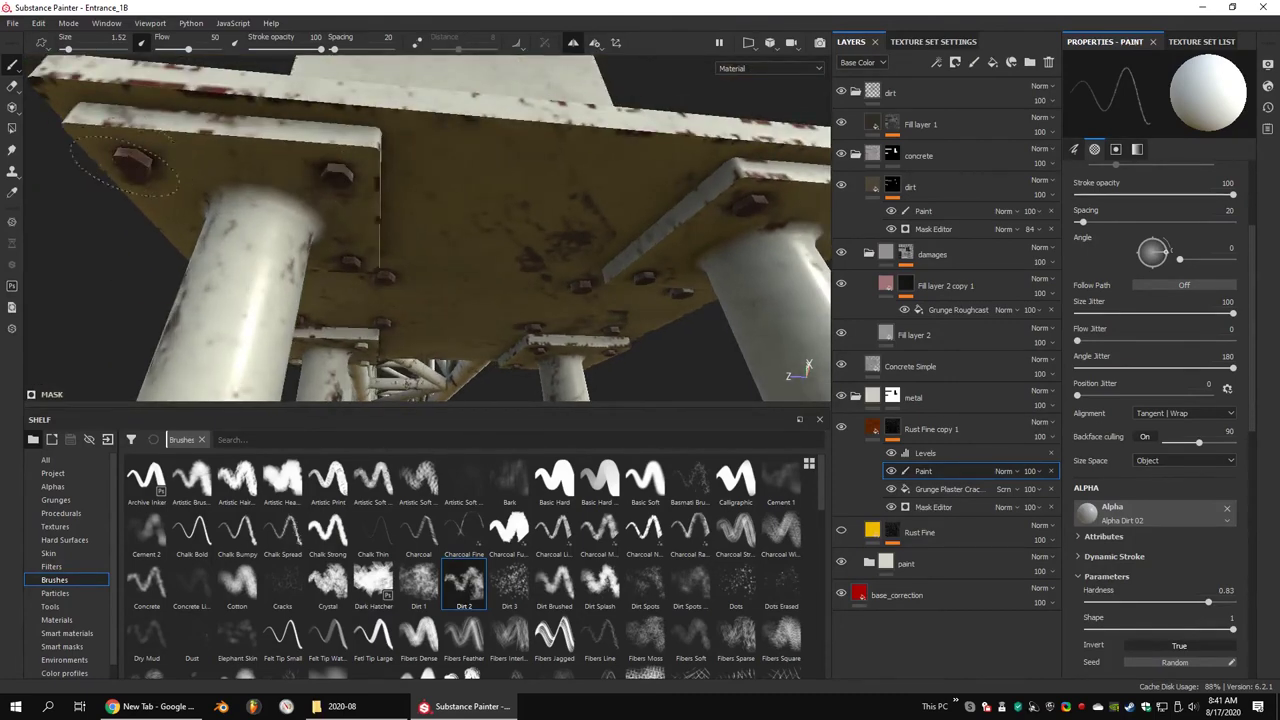
pyautogui.moveTo(125, 165)
pyautogui.keyDown('alt'); pyautogui.mouseDown()
pyautogui.moveTo(390, 170)
pyautogui.moveTo(339, 133)
pyautogui.mouseUp(); pyautogui.keyUp('alt')
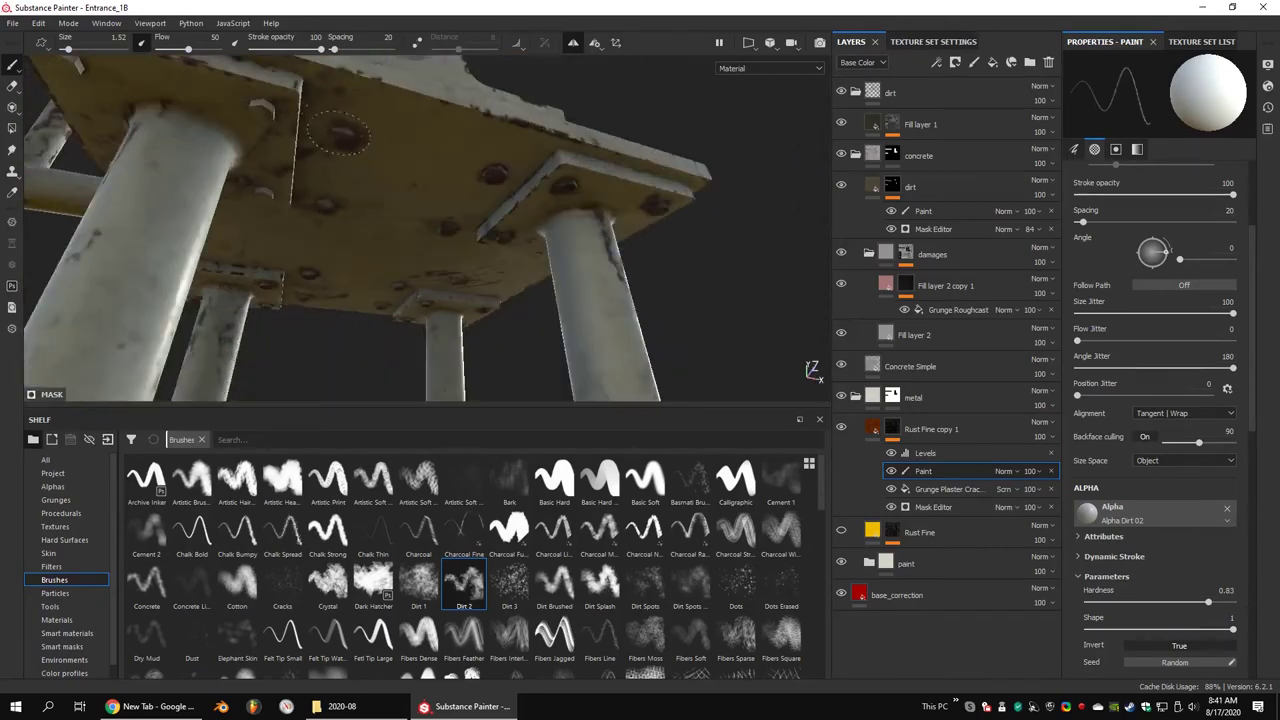
pyautogui.moveTo(280, 185)
pyautogui.keyDown('alt'); pyautogui.mouseDown()
pyautogui.moveTo(274, 120)
pyautogui.moveTo(362, 138)
pyautogui.mouseUp(); pyautogui.keyUp('alt')
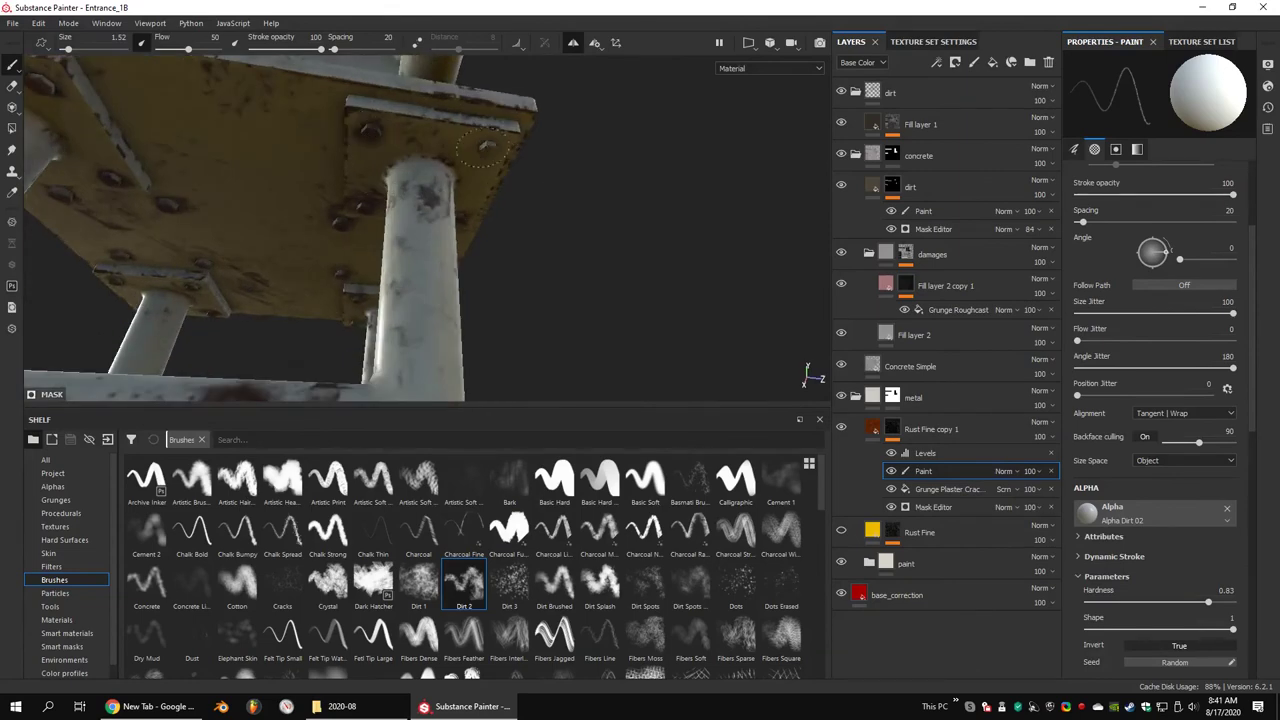
pyautogui.keyDown('alt'); pyautogui.moveTo(483, 145); pyautogui.dragTo(258, 127); pyautogui.keyUp('alt')
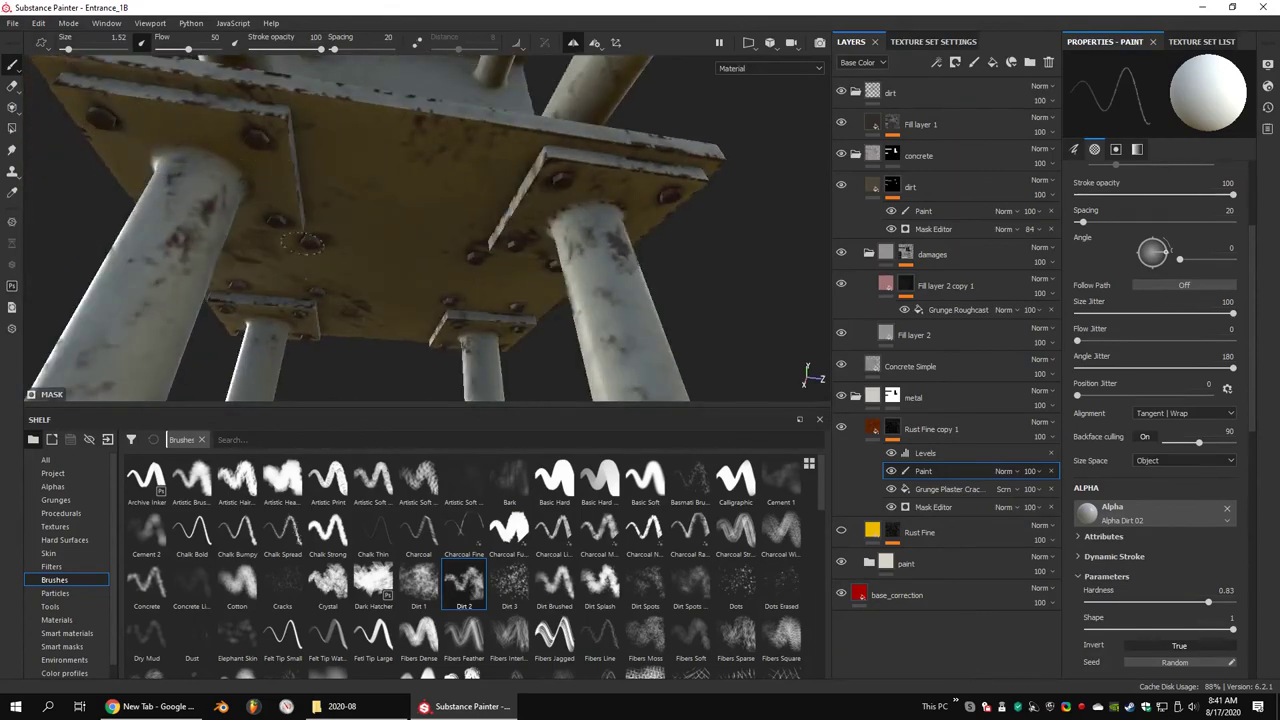
pyautogui.moveTo(308, 243)
pyautogui.keyDown('alt'); pyautogui.mouseDown()
pyautogui.moveTo(326, 253)
pyautogui.moveTo(298, 311)
pyautogui.mouseUp(); pyautogui.keyUp('alt')
pyautogui.moveTo(378, 245)
pyautogui.keyDown('alt'); pyautogui.mouseDown()
pyautogui.moveTo(560, 416)
pyautogui.moveTo(1183, 42)
pyautogui.mouseUp(); pyautogui.keyUp('alt')
# In the Mat2 texture set, add a paint effect to the Rust Fine copy 1 mask and hide Rust Fine
pyautogui.click(1183, 42)
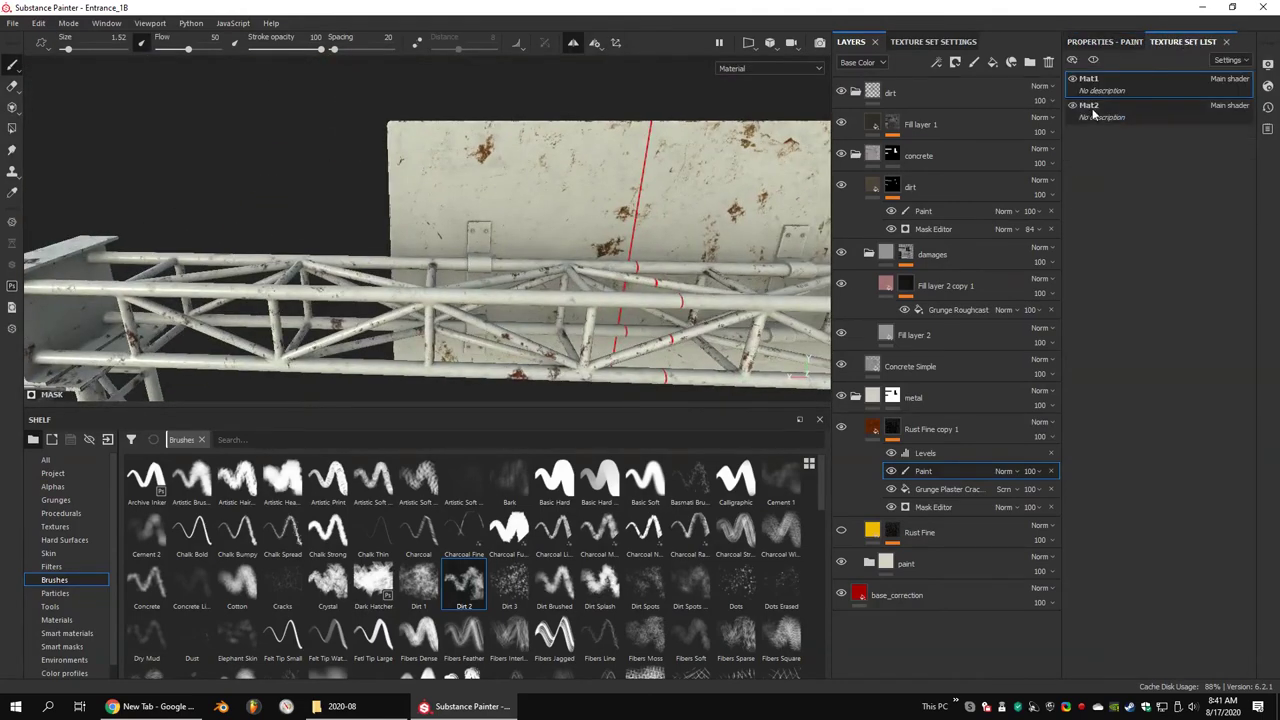
pyautogui.click(1090, 105)
pyautogui.click(891, 255)
pyautogui.rightClick(870, 182)
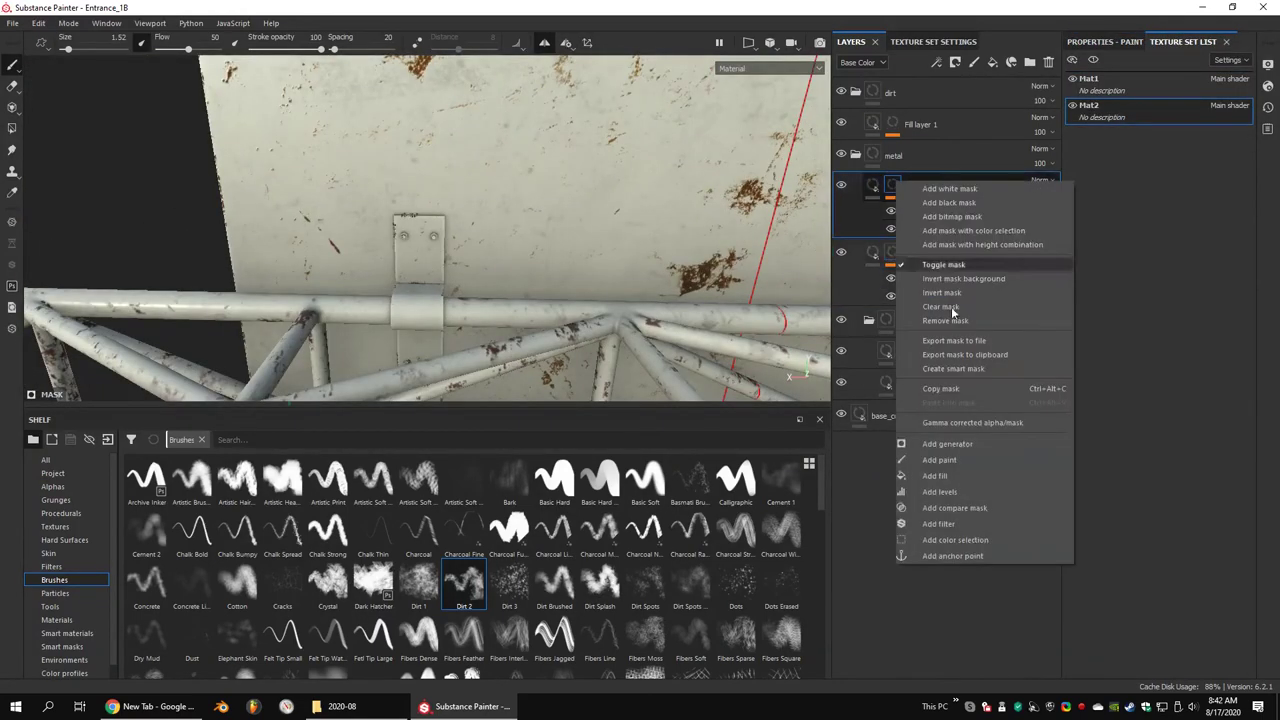
pyautogui.click(975, 322)
pyautogui.click(841, 272)
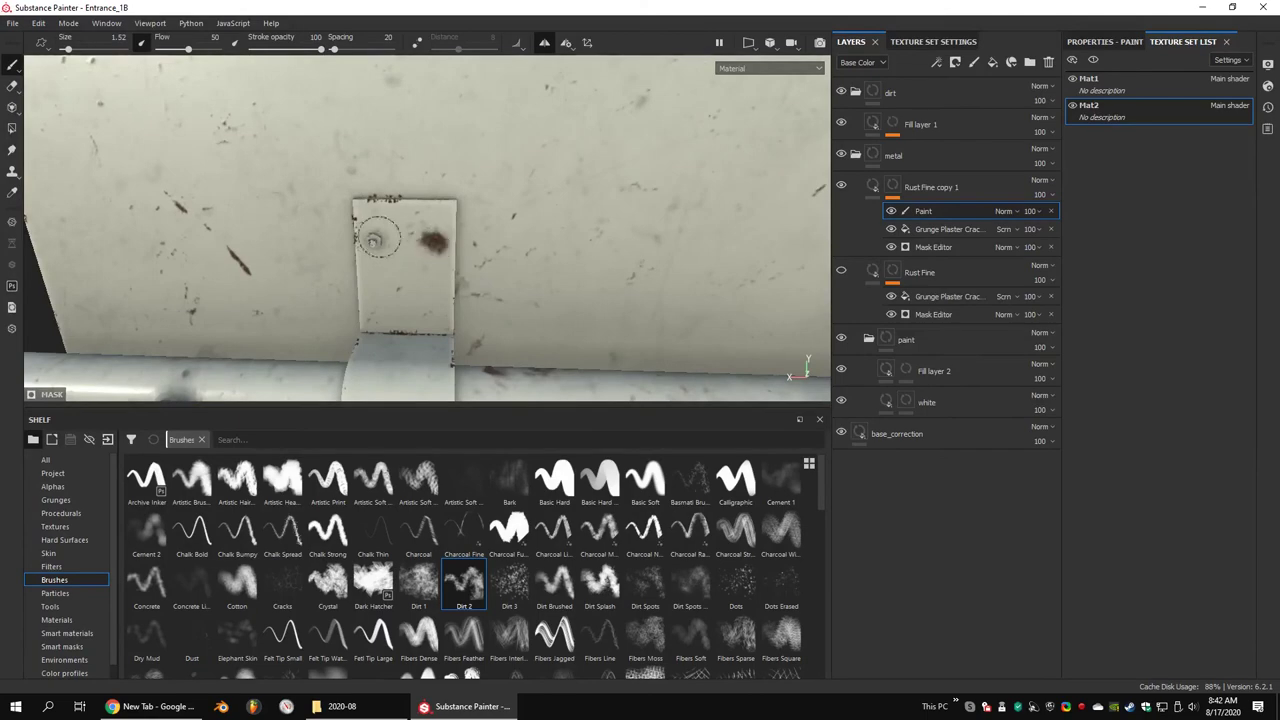
pyautogui.keyDown('alt'); pyautogui.moveTo(377, 246); pyautogui.dragTo(315, 239); pyautogui.keyUp('alt')
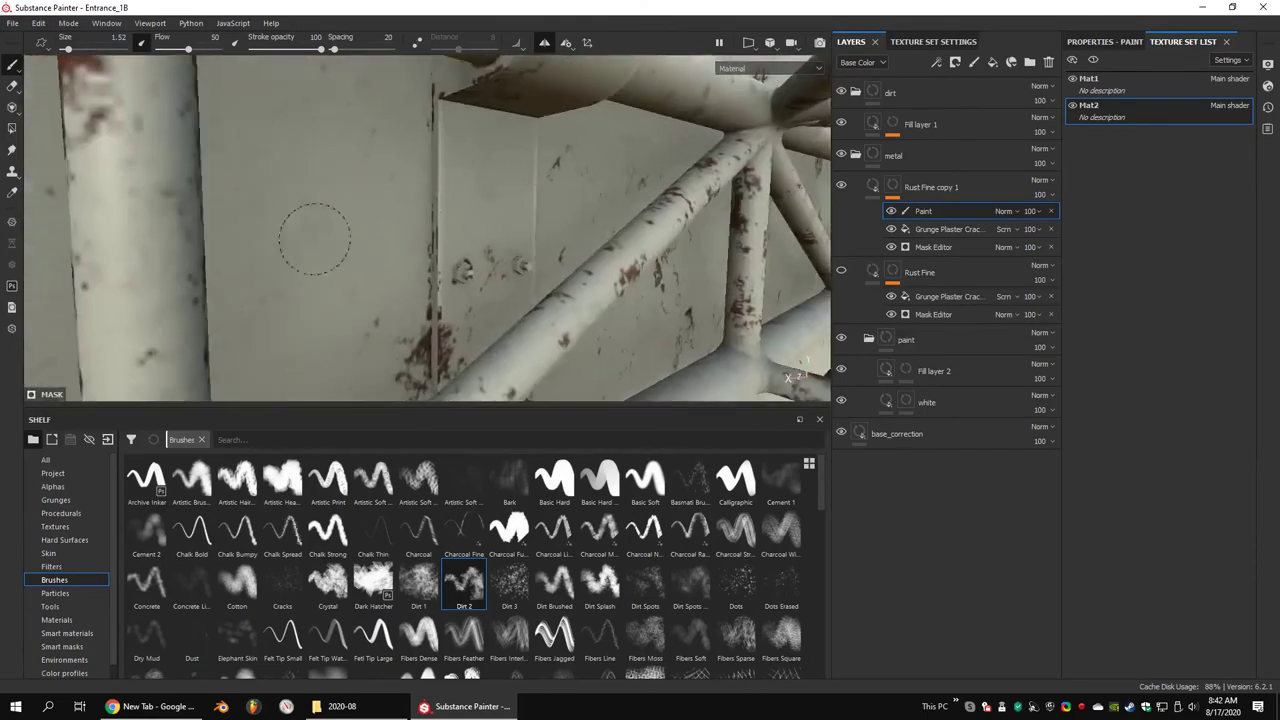
pyautogui.moveTo(519, 266)
pyautogui.keyDown('alt'); pyautogui.mouseDown()
pyautogui.moveTo(415, 187)
pyautogui.moveTo(469, 114)
pyautogui.mouseUp(); pyautogui.keyUp('alt')
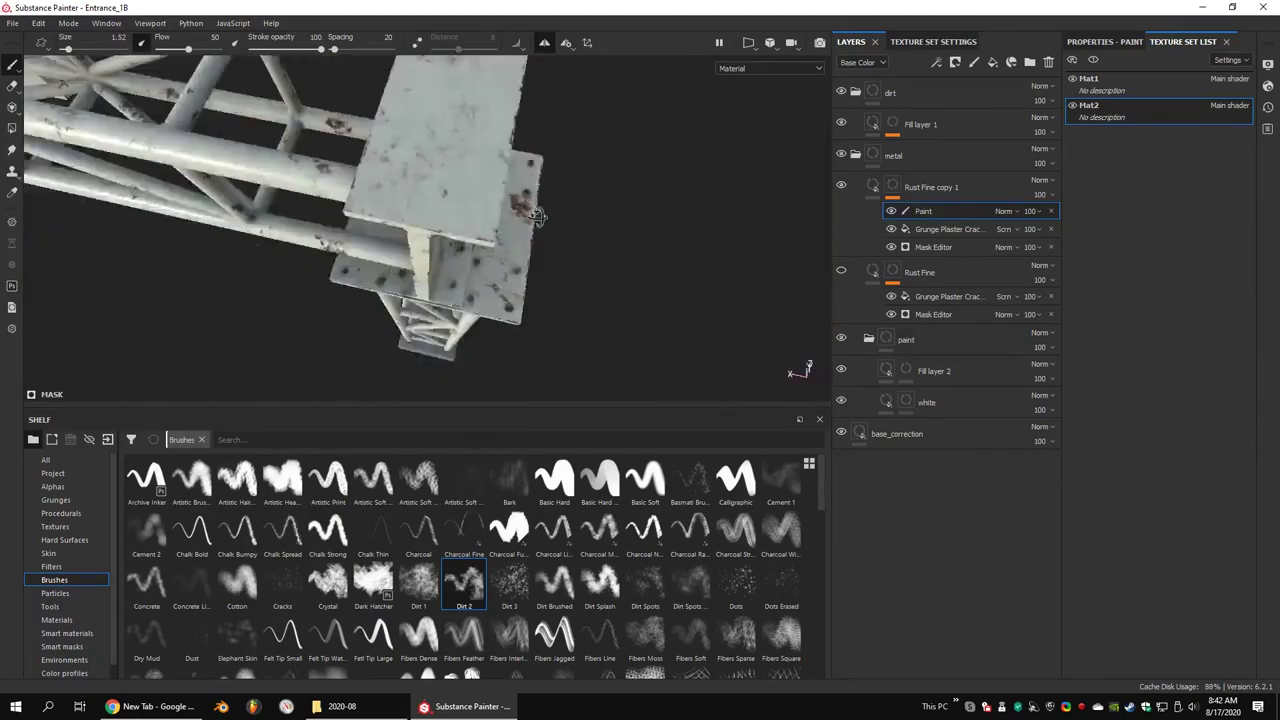
# Add a paint effect to Rust Fine's own mask and select it
pyautogui.rightClick(895, 179)
pyautogui.click(847, 279)
pyautogui.rightClick(888, 260)
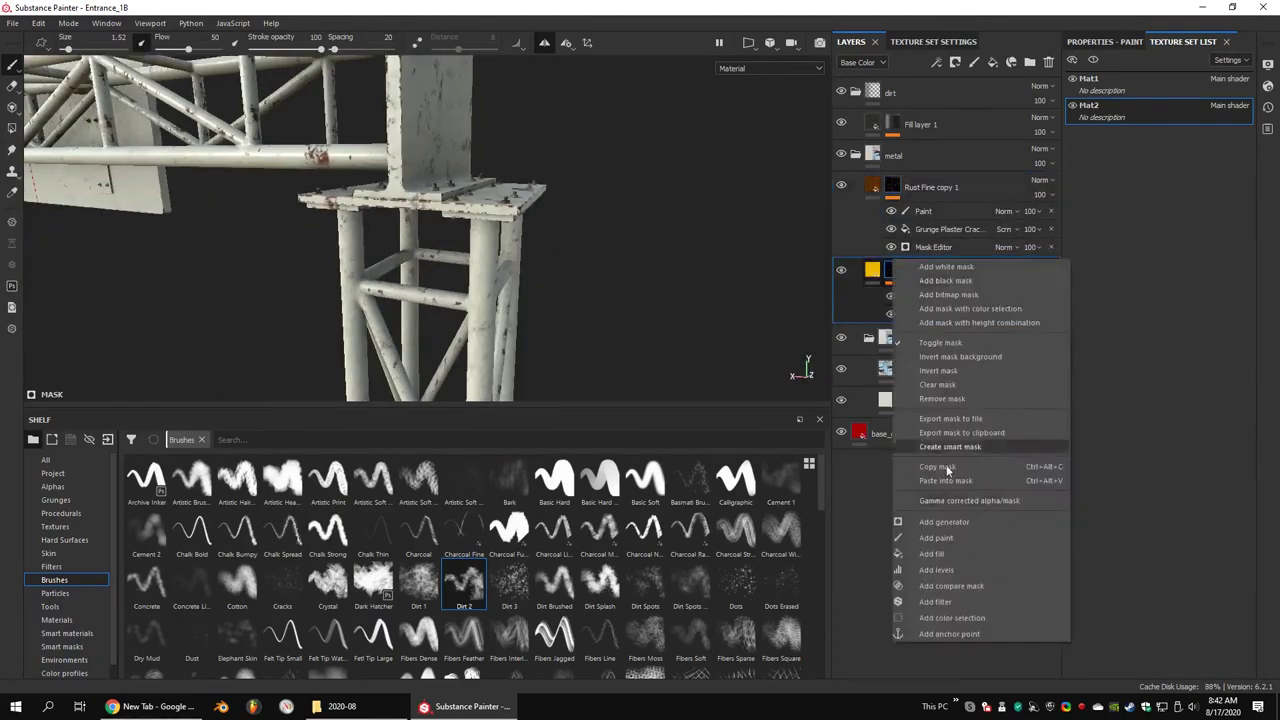
pyautogui.click(943, 486)
pyautogui.click(1097, 43)
# Back in the Mat1 texture set, expand Rust Fine's effects and frame the whole gantry with F
pyautogui.click(1200, 42)
pyautogui.click(1090, 80)
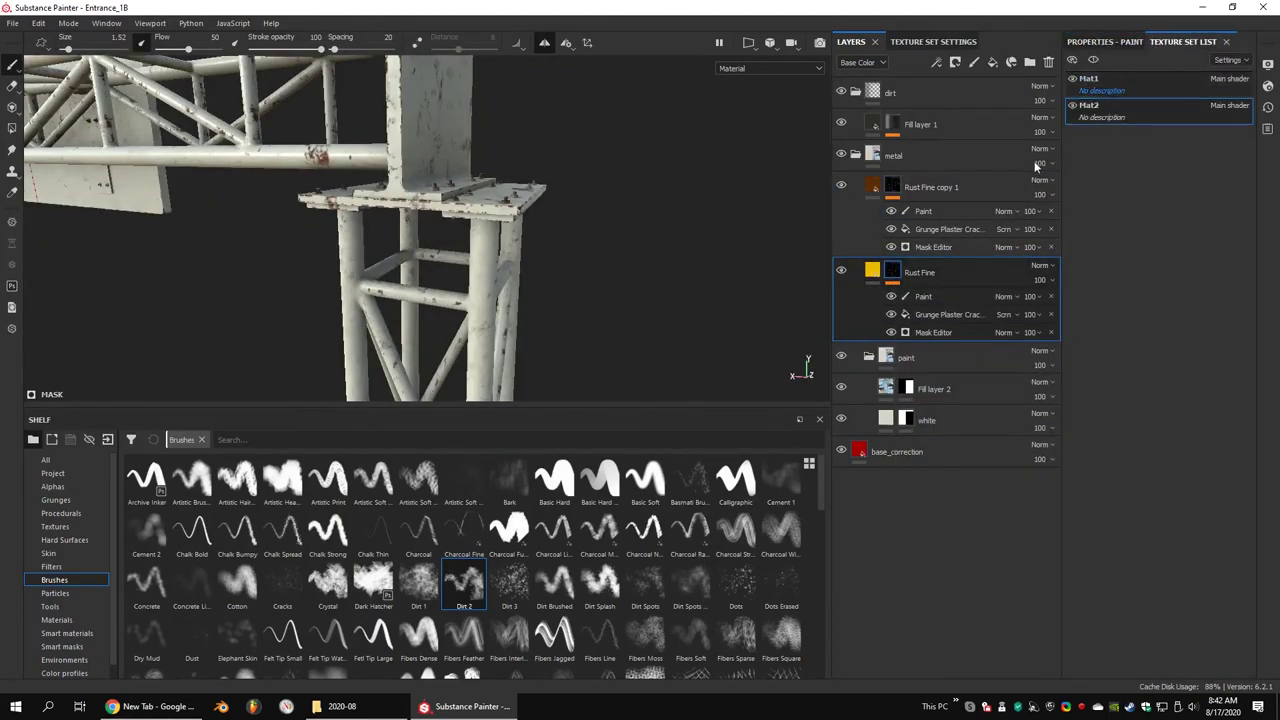
pyautogui.rightClick(892, 430)
pyautogui.click(890, 532)
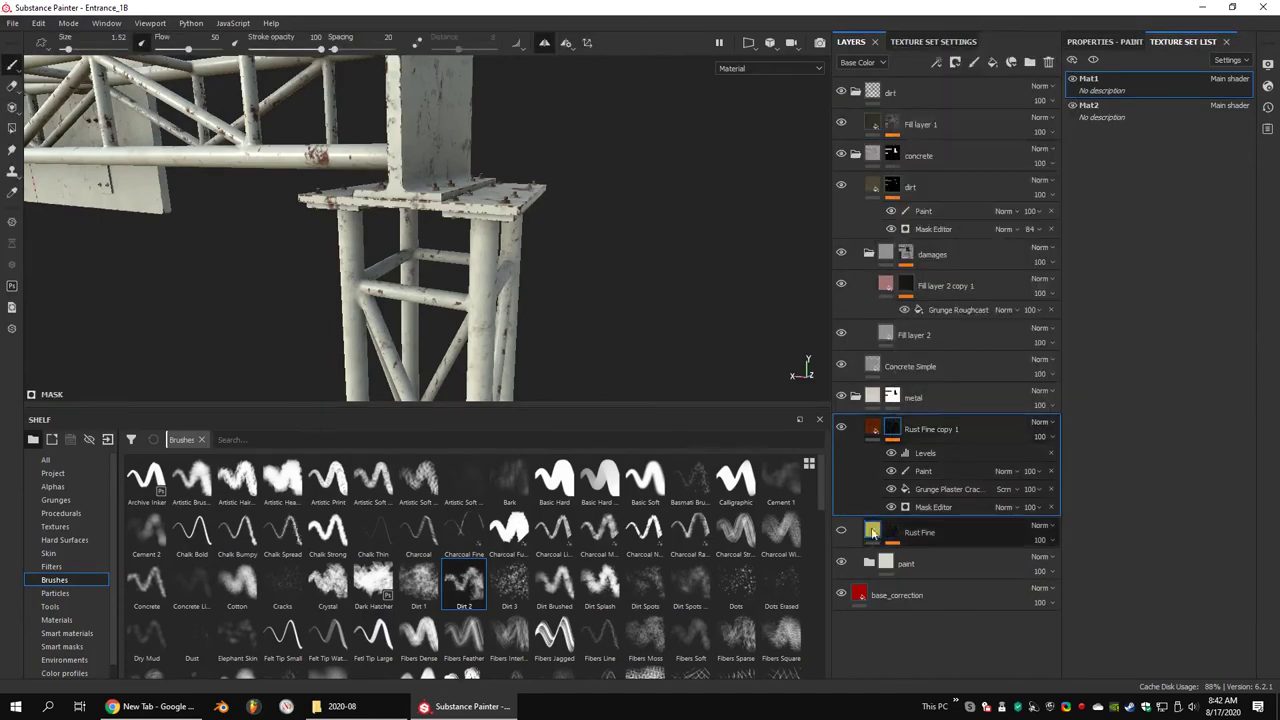
pyautogui.rightClick(892, 530)
pyautogui.click(944, 367)
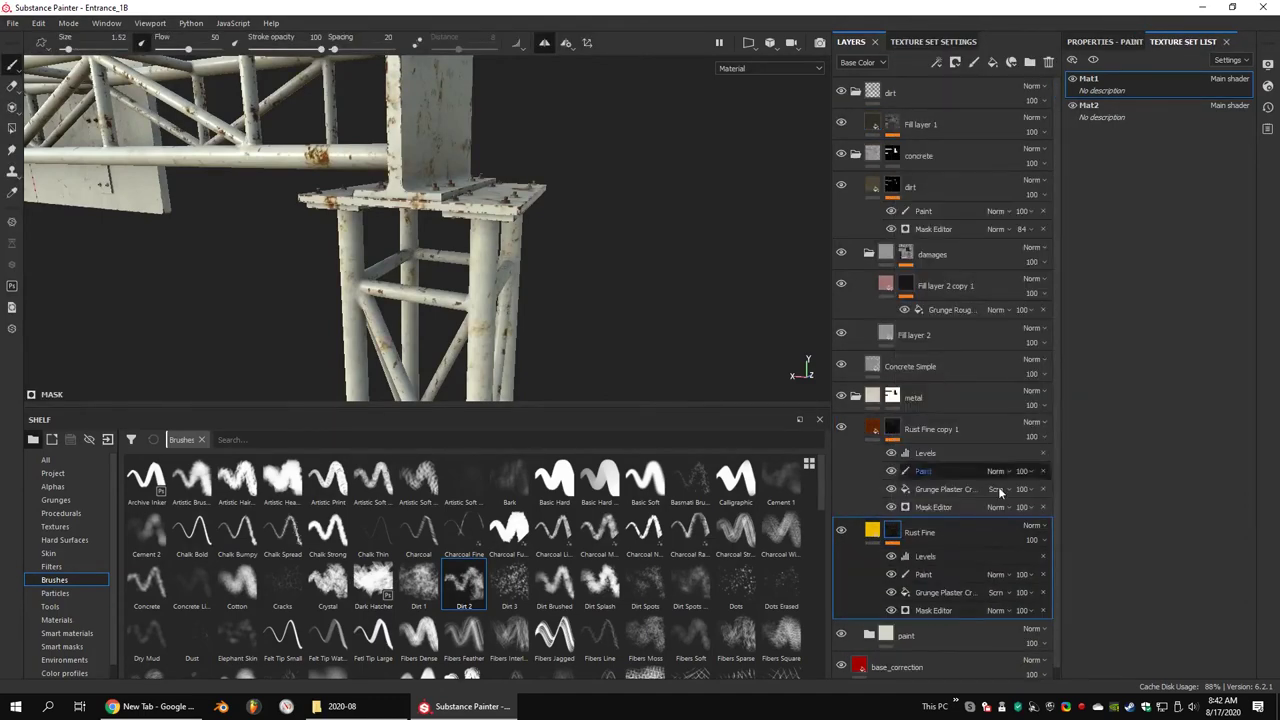
pyautogui.moveTo(360, 330)
pyautogui.keyDown('alt'); pyautogui.mouseDown()
pyautogui.moveTo(399, 327)
pyautogui.moveTo(440, 280)
pyautogui.moveTo(480, 189)
pyautogui.moveTo(514, 216)
pyautogui.mouseUp(); pyautogui.keyUp('alt')
pyautogui.press('f')
pyautogui.moveTo(549, 70)
pyautogui.keyDown('alt'); pyautogui.mouseDown()
pyautogui.moveTo(519, 152)
pyautogui.moveTo(540, 147)
pyautogui.mouseUp(); pyautogui.keyUp('alt')
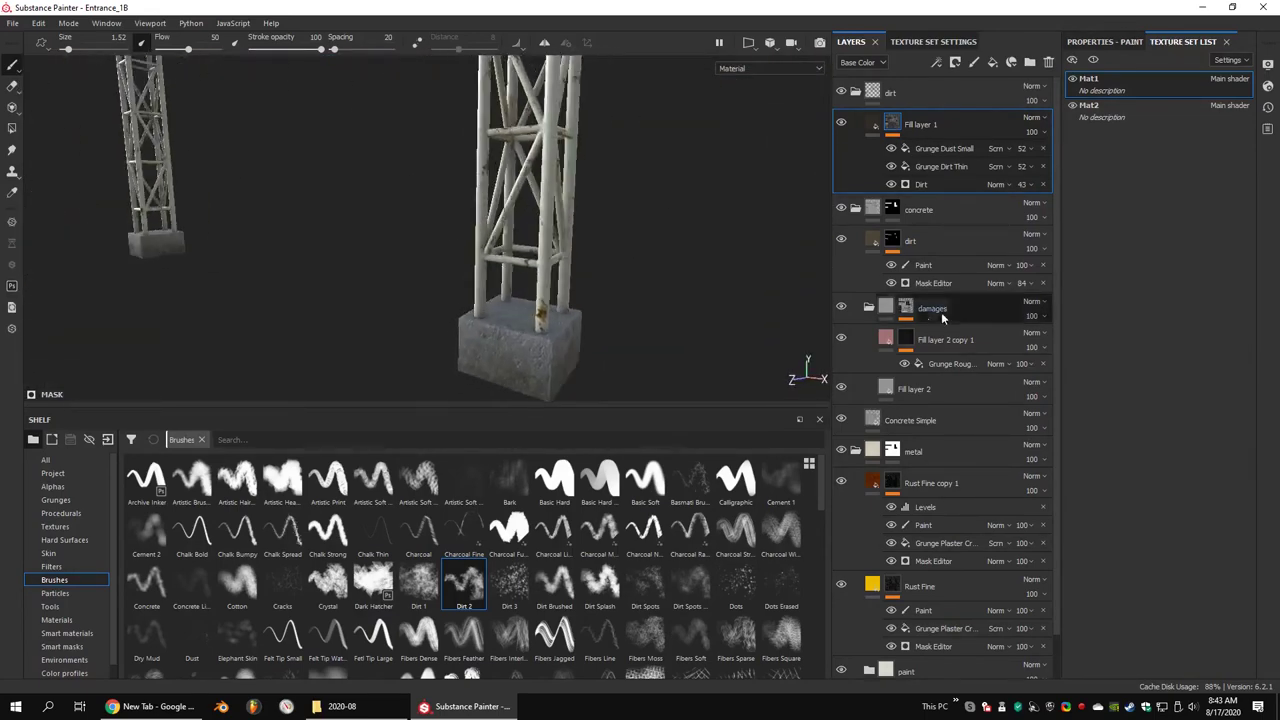
# Inspect the Concrete Simple fill layer on the concrete base, adding then deleting a new folder
pyautogui.click(910, 420)
pyautogui.click(1100, 42)
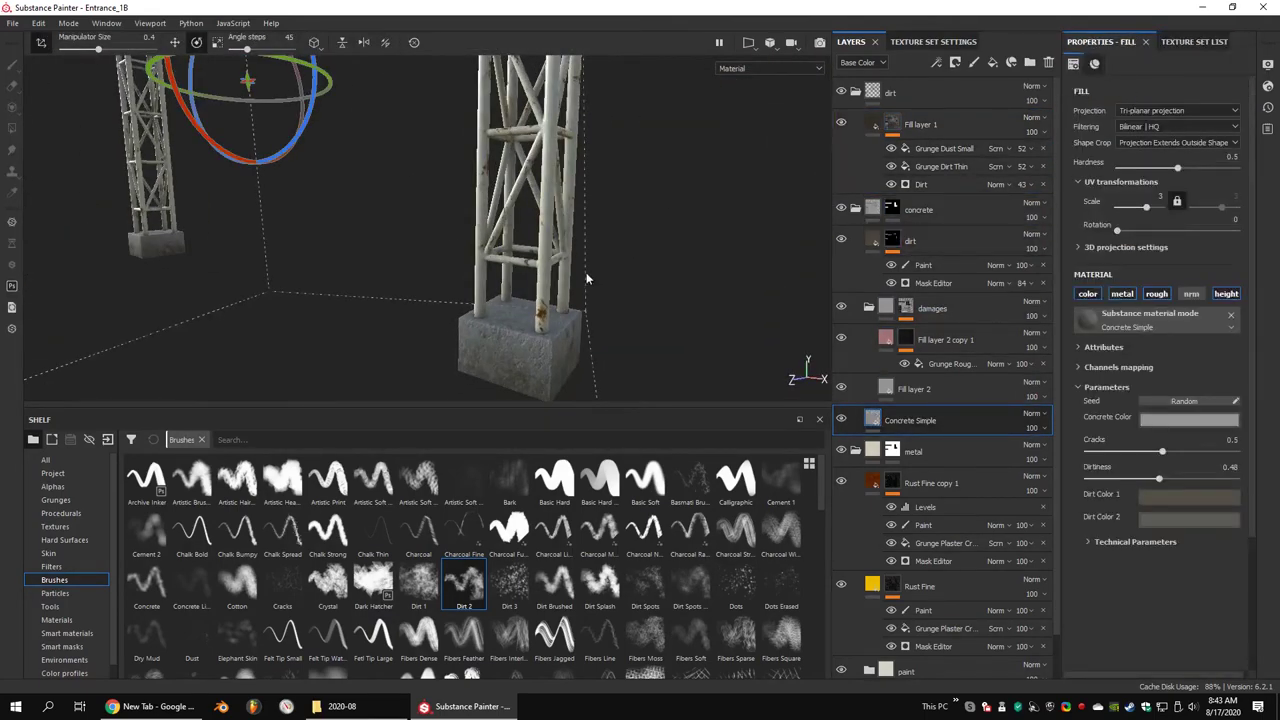
pyautogui.moveTo(362, 340)
pyautogui.keyDown('alt'); pyautogui.mouseDown()
pyautogui.moveTo(392, 260)
pyautogui.moveTo(438, 277)
pyautogui.moveTo(475, 115)
pyautogui.moveTo(446, 220)
pyautogui.moveTo(443, 209)
pyautogui.mouseUp(); pyautogui.keyUp('alt')
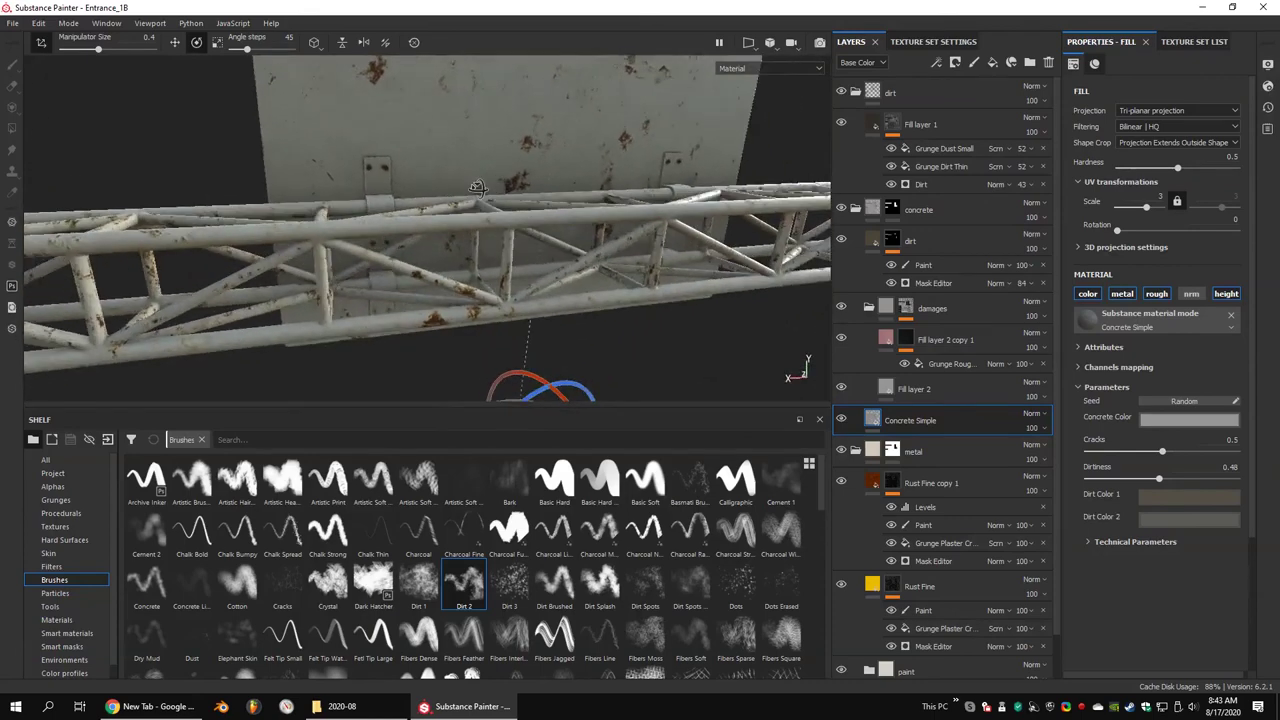
pyautogui.click(870, 212)
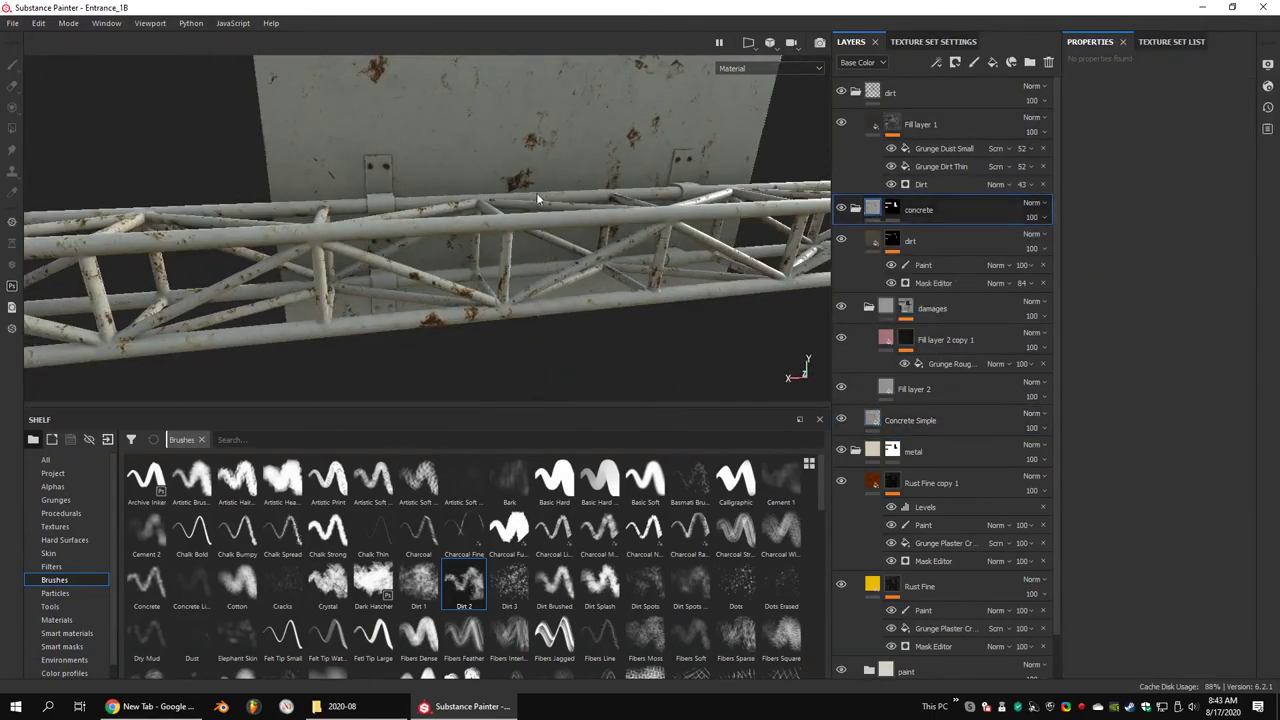
pyautogui.moveTo(537, 199)
pyautogui.keyDown('alt'); pyautogui.mouseDown()
pyautogui.moveTo(557, 197)
pyautogui.moveTo(548, 109)
pyautogui.moveTo(545, 148)
pyautogui.moveTo(620, 190)
pyautogui.mouseUp(); pyautogui.keyUp('alt')
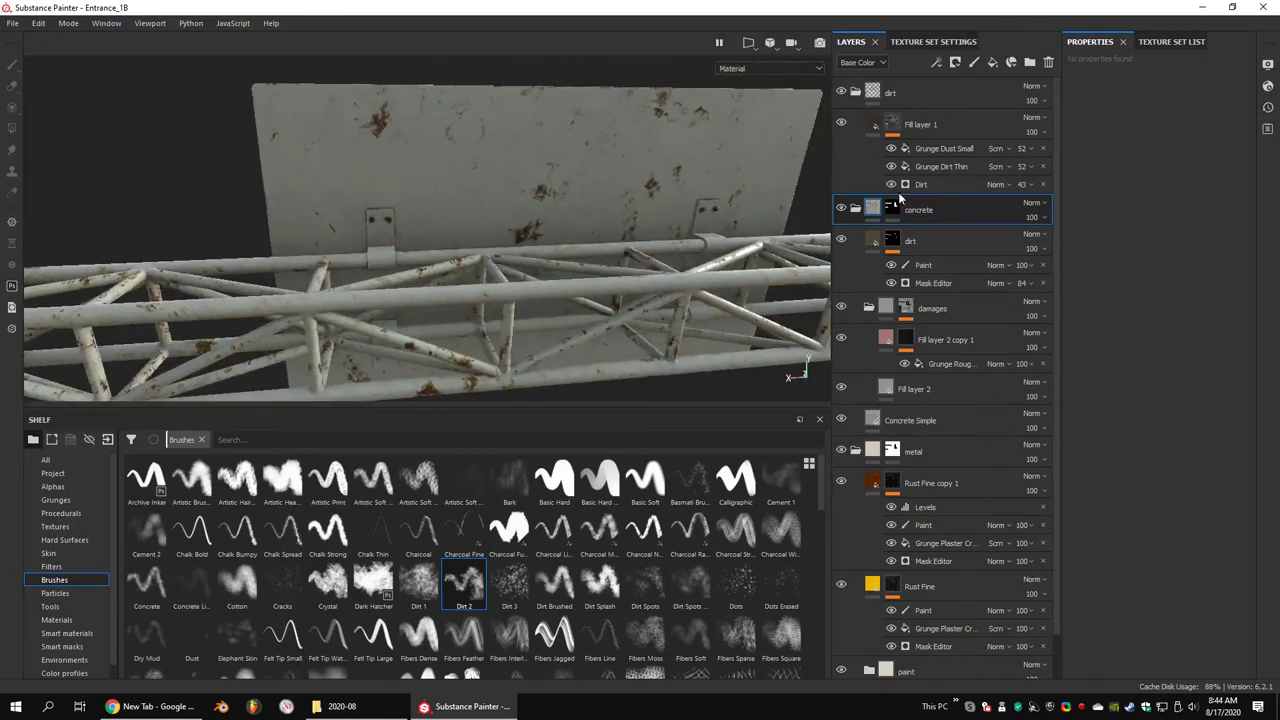
pyautogui.click(1030, 62)
pyautogui.moveTo(566, 30)
pyautogui.keyDown('alt'); pyautogui.mouseDown()
pyautogui.moveTo(569, 180)
pyautogui.moveTo(503, 314)
pyautogui.moveTo(557, 271)
pyautogui.moveTo(600, 200)
pyautogui.mouseUp(); pyautogui.keyUp('alt')
pyautogui.press('Delete')
# In the Mat2 texture set, select the Paint layer under Rust Fine copy 1 for brush painting
pyautogui.click(1170, 45)
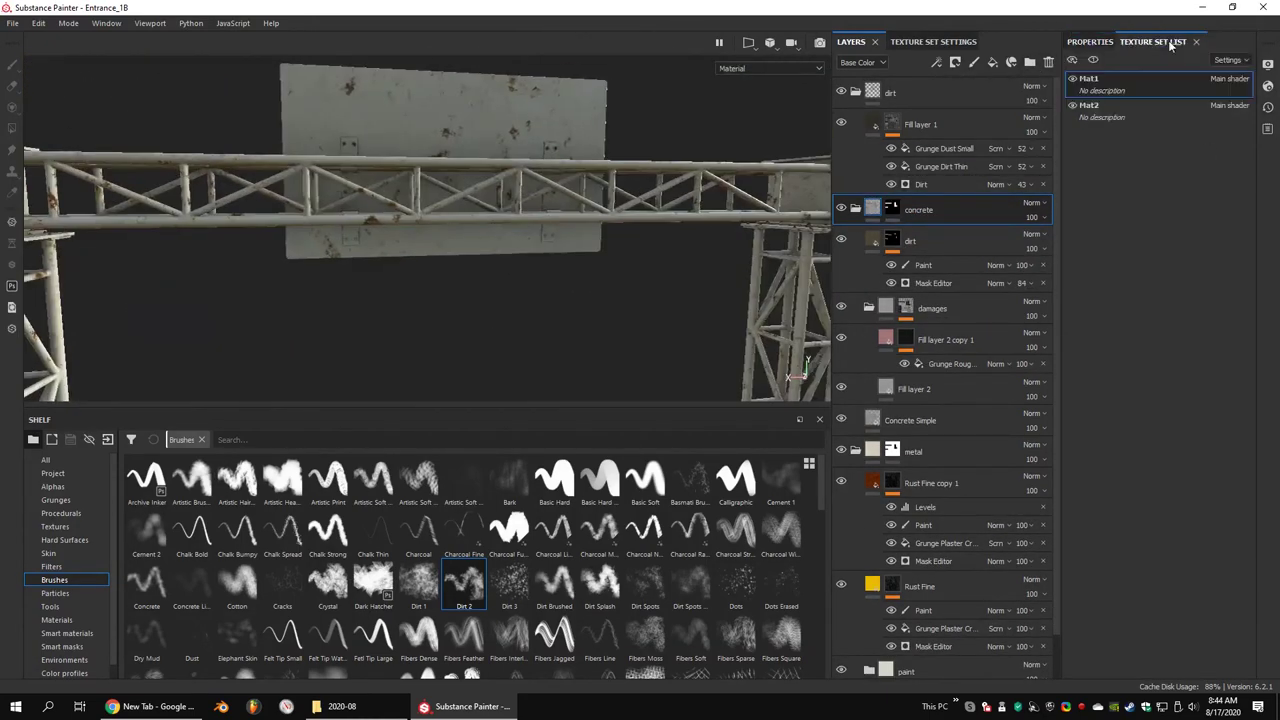
pyautogui.click(1099, 118)
pyautogui.keyDown('alt'); pyautogui.moveTo(677, 228); pyautogui.dragTo(476, 218); pyautogui.keyUp('alt')
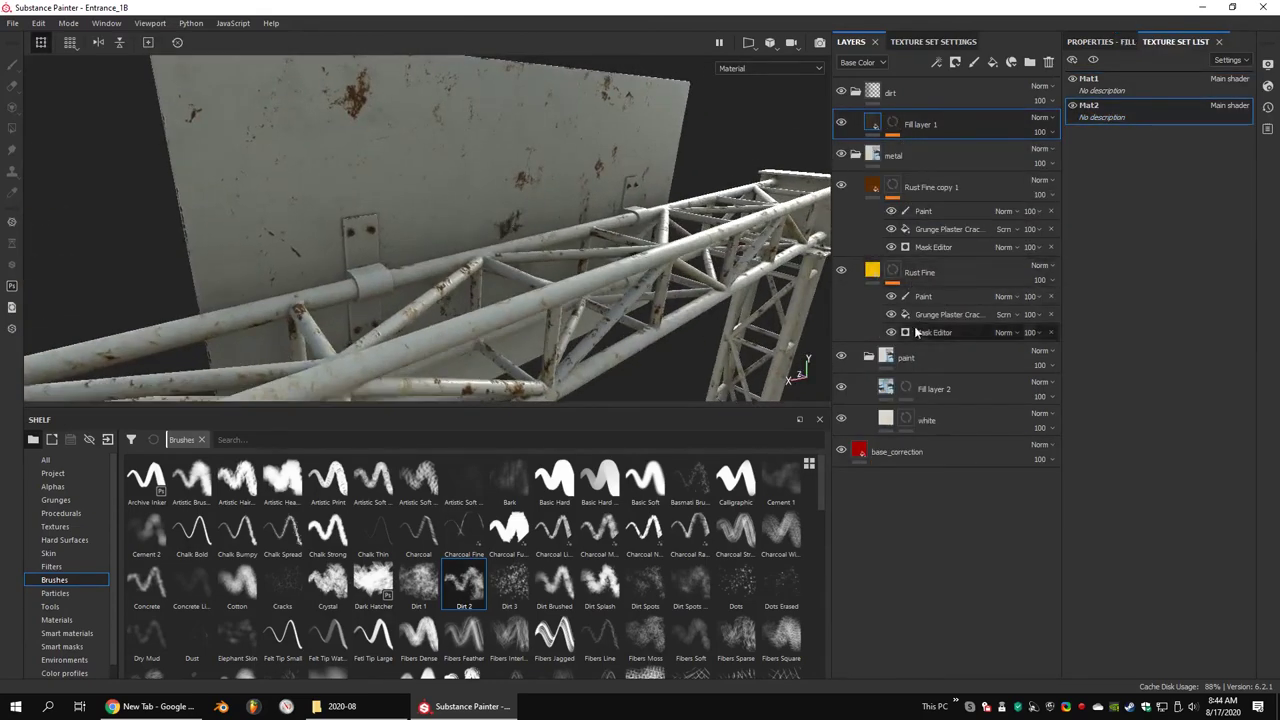
pyautogui.click(925, 314)
pyautogui.click(925, 229)
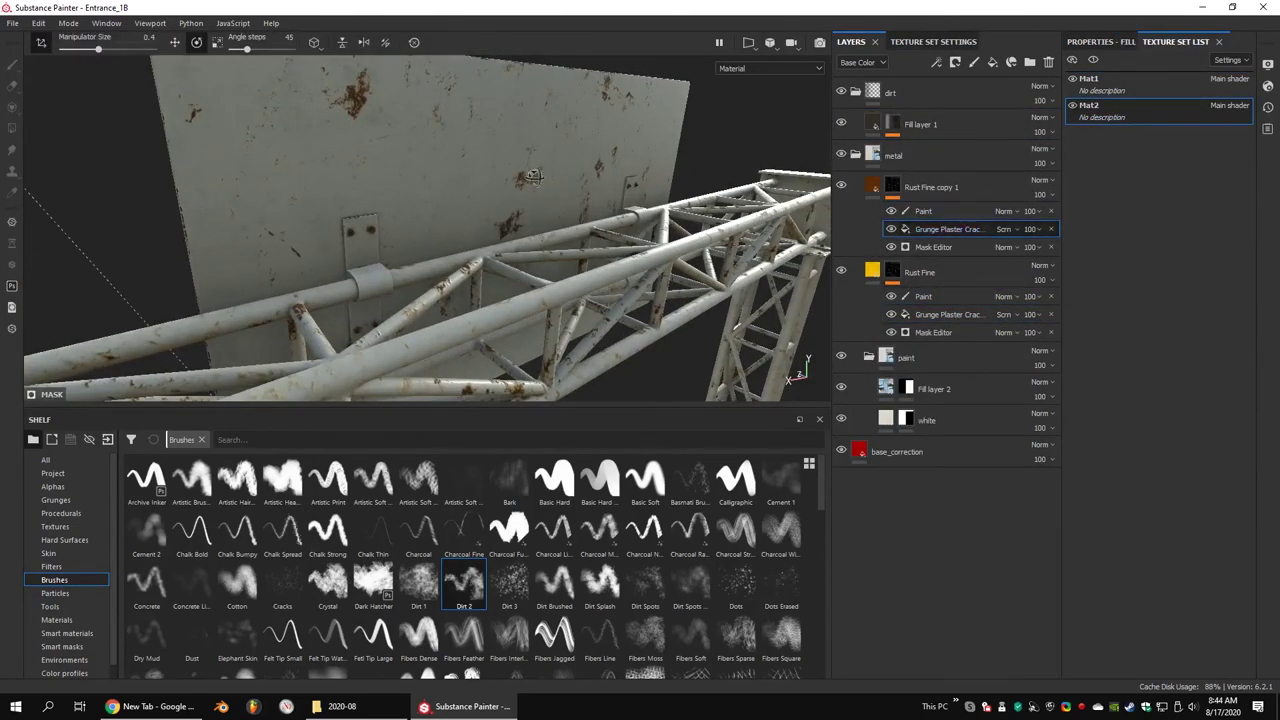
pyautogui.moveTo(540, 180)
pyautogui.keyDown('alt'); pyautogui.mouseDown()
pyautogui.moveTo(580, 190)
pyautogui.moveTo(602, 176)
pyautogui.mouseUp(); pyautogui.keyUp('alt')
pyautogui.click(923, 211)
pyautogui.scroll(3, 427, 228)
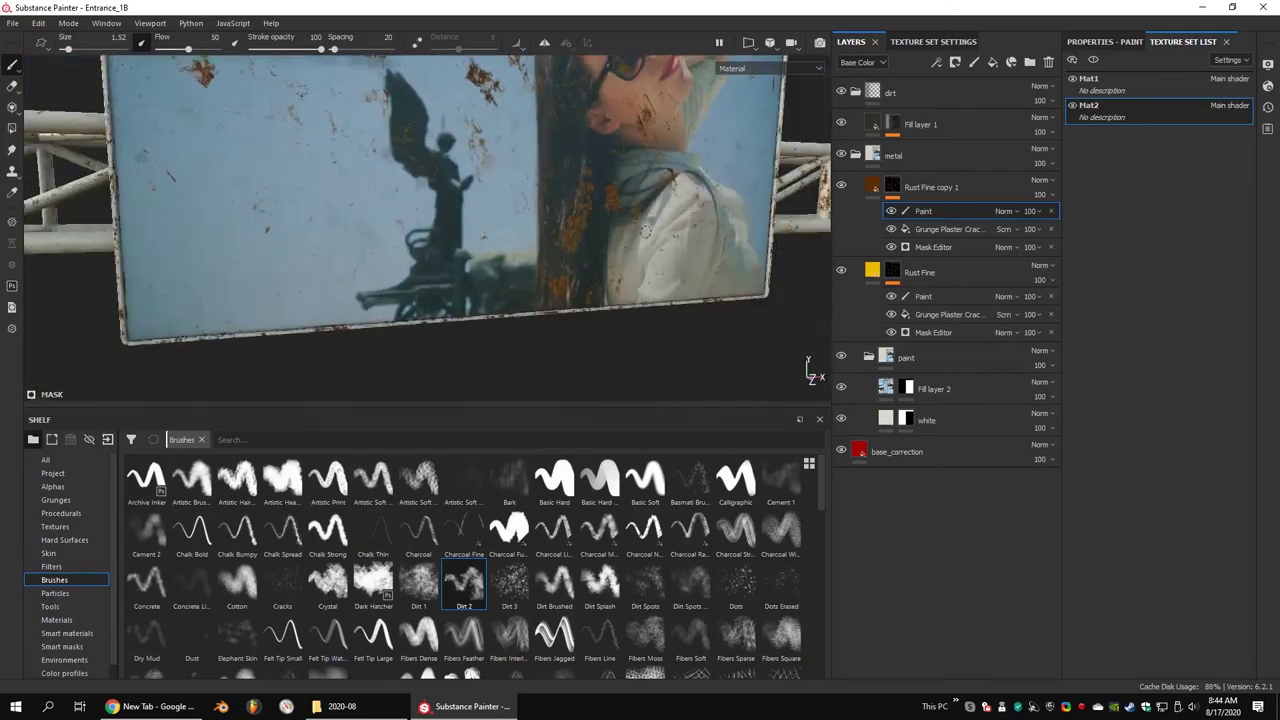
pyautogui.scroll(-10, 600, 180)
pyautogui.moveTo(480, 214)
pyautogui.keyDown('alt'); pyautogui.mouseDown()
pyautogui.moveTo(521, 232)
pyautogui.moveTo(600, 125)
pyautogui.mouseUp(); pyautogui.keyUp('alt')
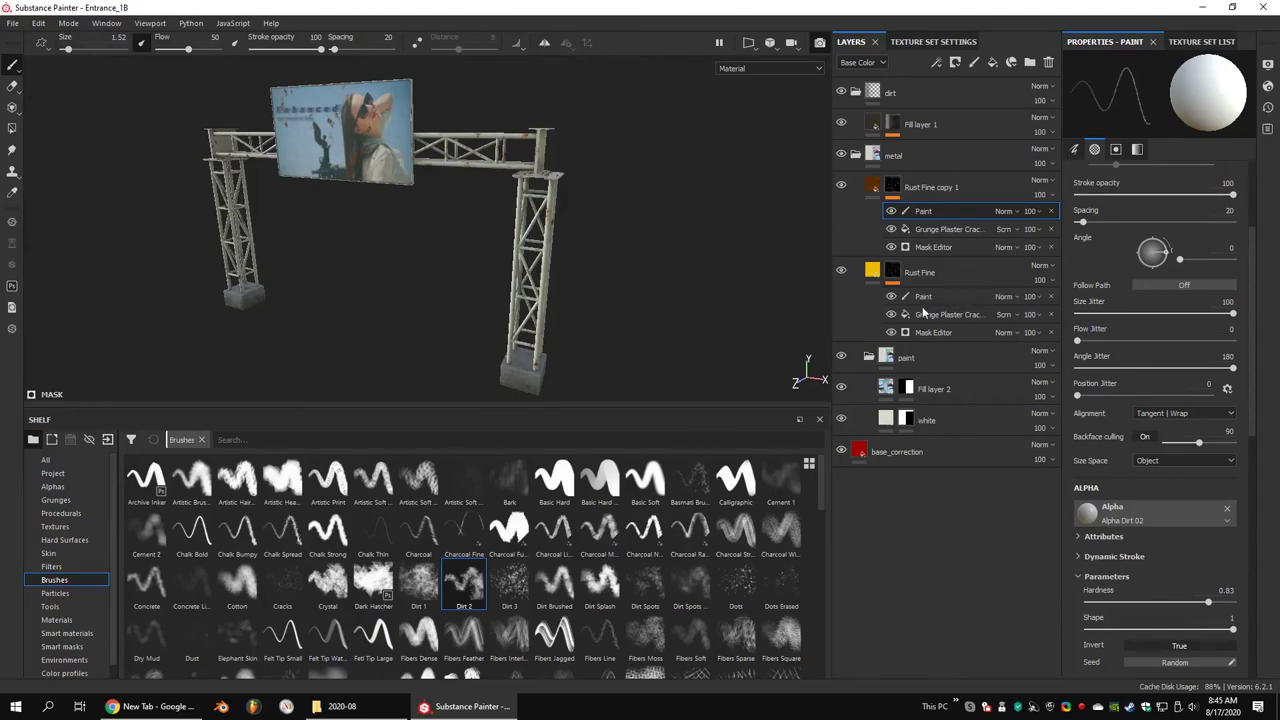
# Switch the viewport to Iray, enable a solid backdrop colour, and rotate the environment lighting
pyautogui.press('F10')
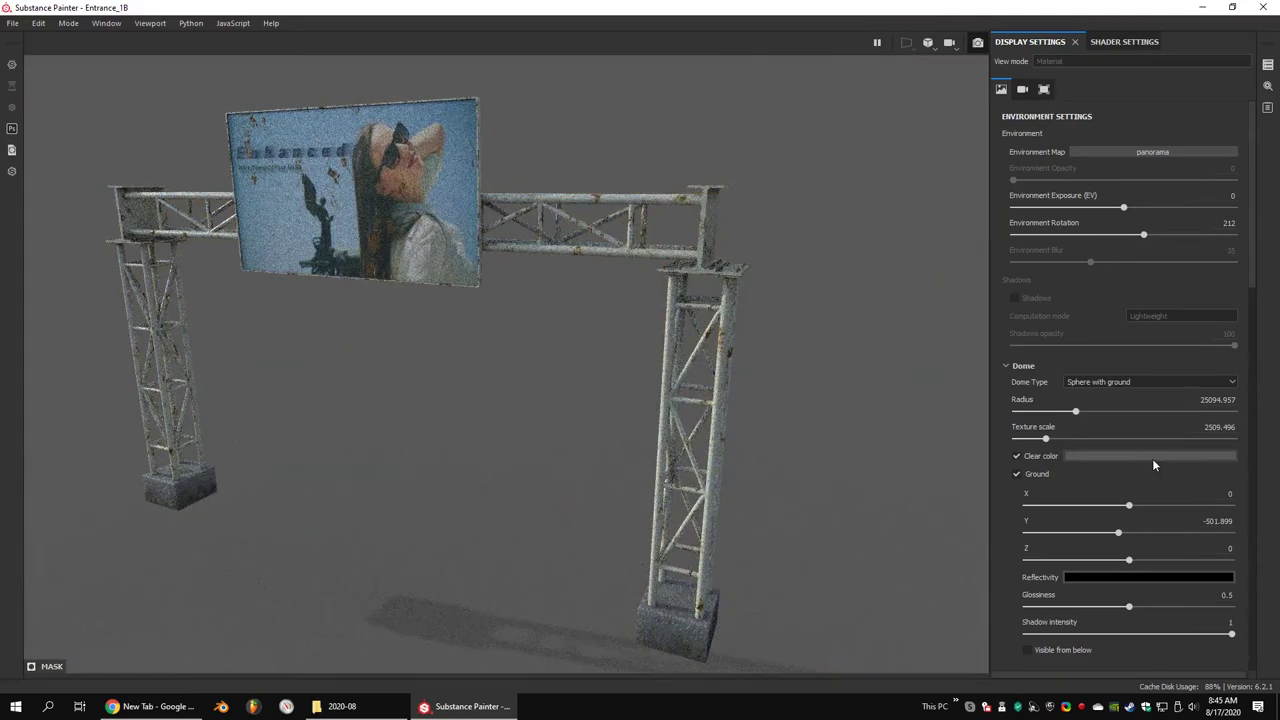
pyautogui.click(1152, 458)
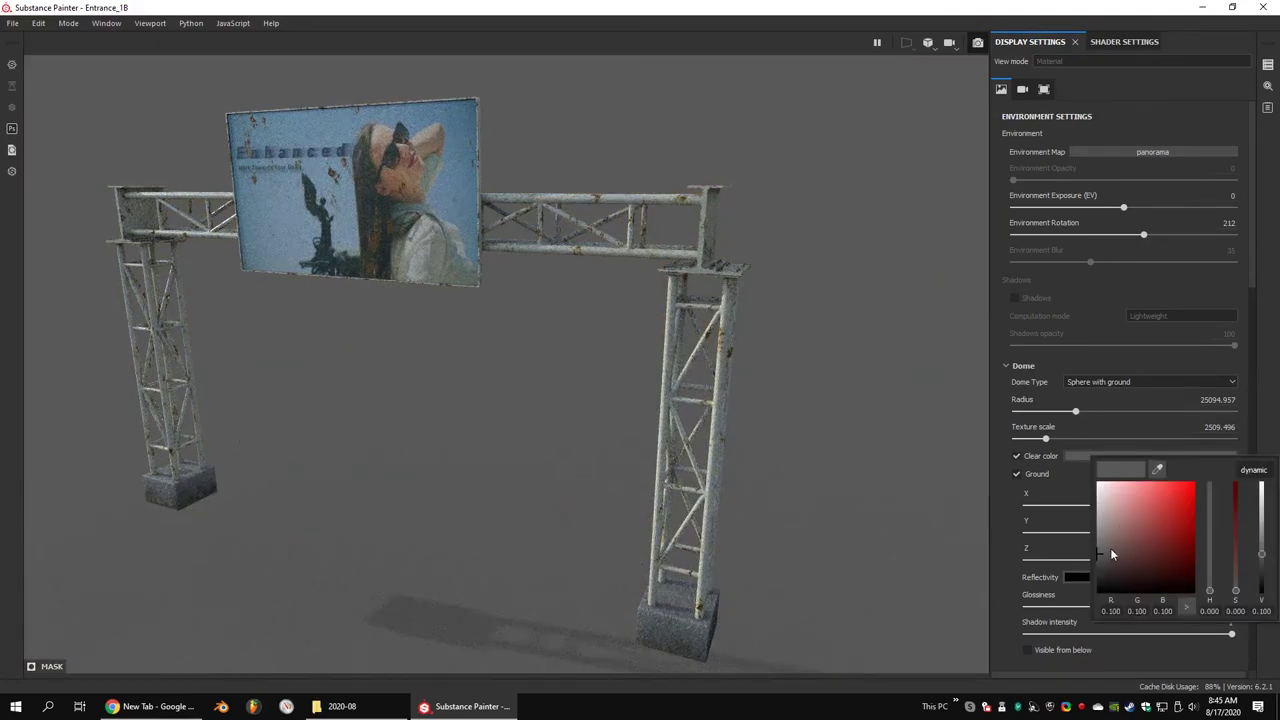
pyautogui.scroll(-5, 1247, 420)
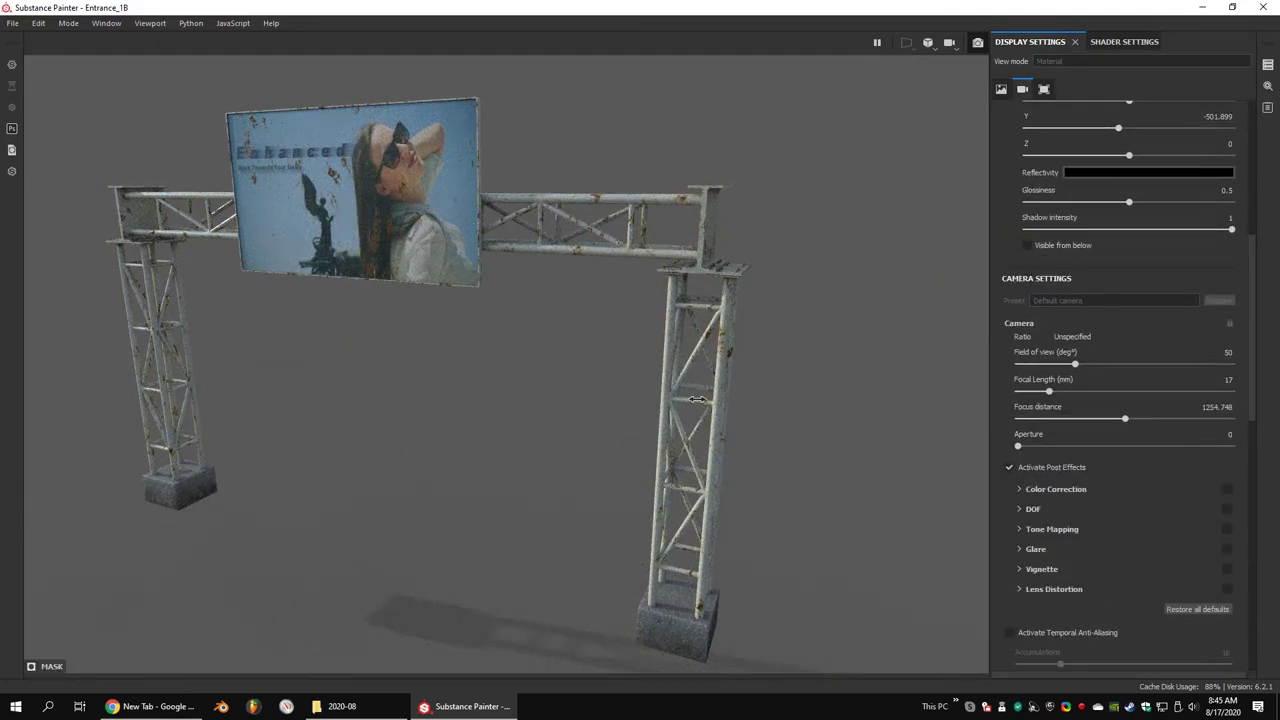
pyautogui.keyDown('shift'); pyautogui.moveTo(697, 400); pyautogui.dragTo(700, 398, button='right'); pyautogui.keyUp('shift')
pyautogui.keyDown('alt'); pyautogui.moveTo(697, 400); pyautogui.dragTo(760, 402); pyautogui.keyUp('alt')
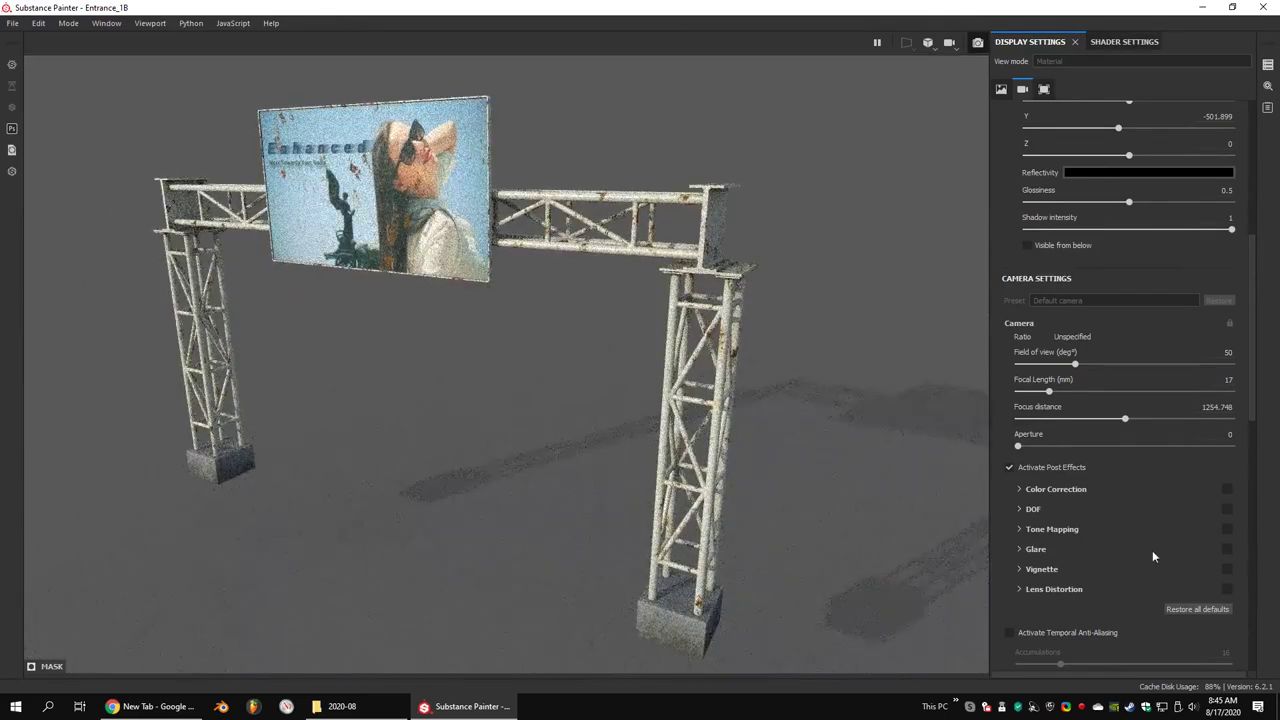
# Enable the vignette post effect with strength about 0.66
pyautogui.click(1224, 570)
pyautogui.scroll(-1, 1170, 558)
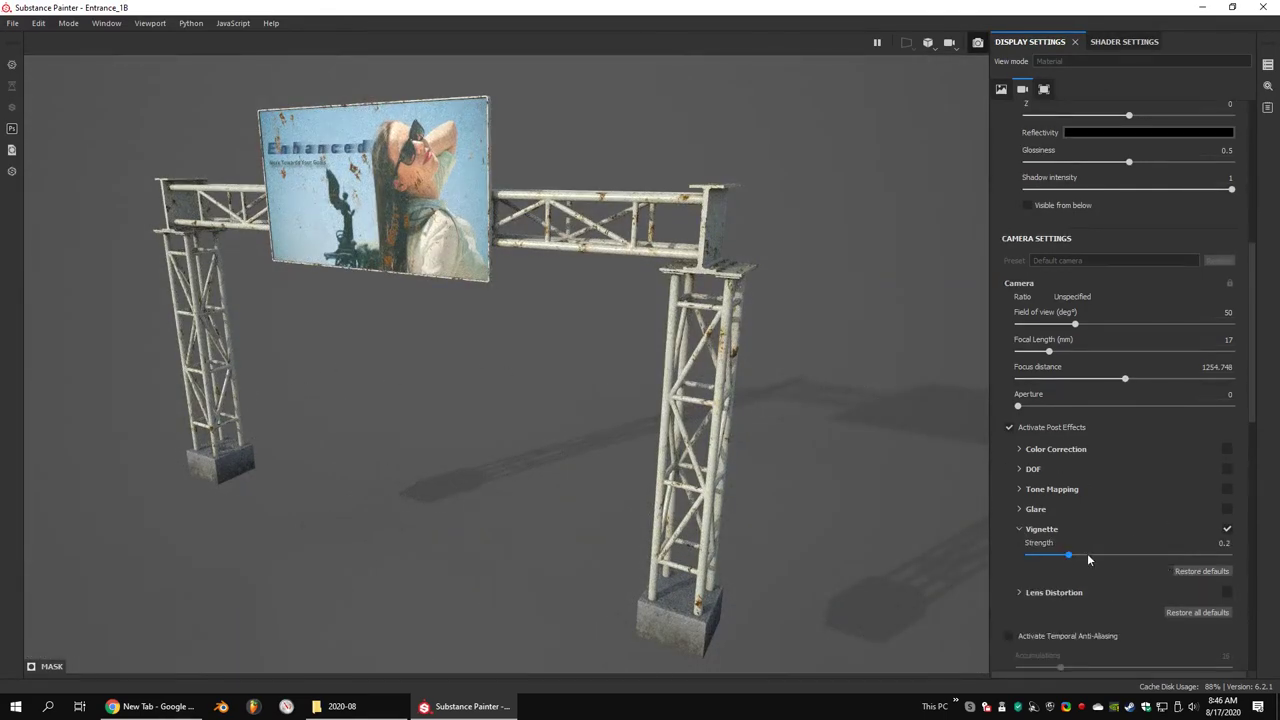
pyautogui.moveTo(1087, 553); pyautogui.dragTo(1163, 555)
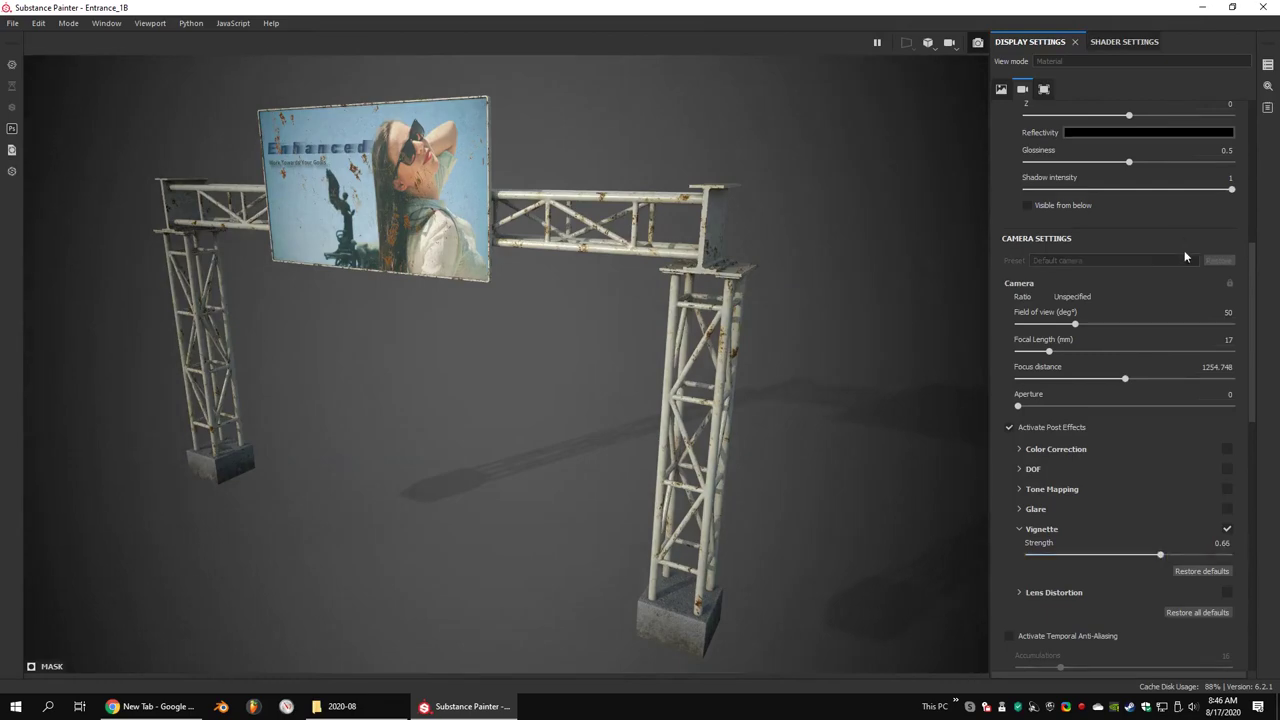
pyautogui.scroll(7, 1170, 270)
# Set the backdrop colour to a dark blue-grey teal
pyautogui.click(1162, 291)
pyautogui.moveTo(1209, 409); pyautogui.dragTo(1216, 369)
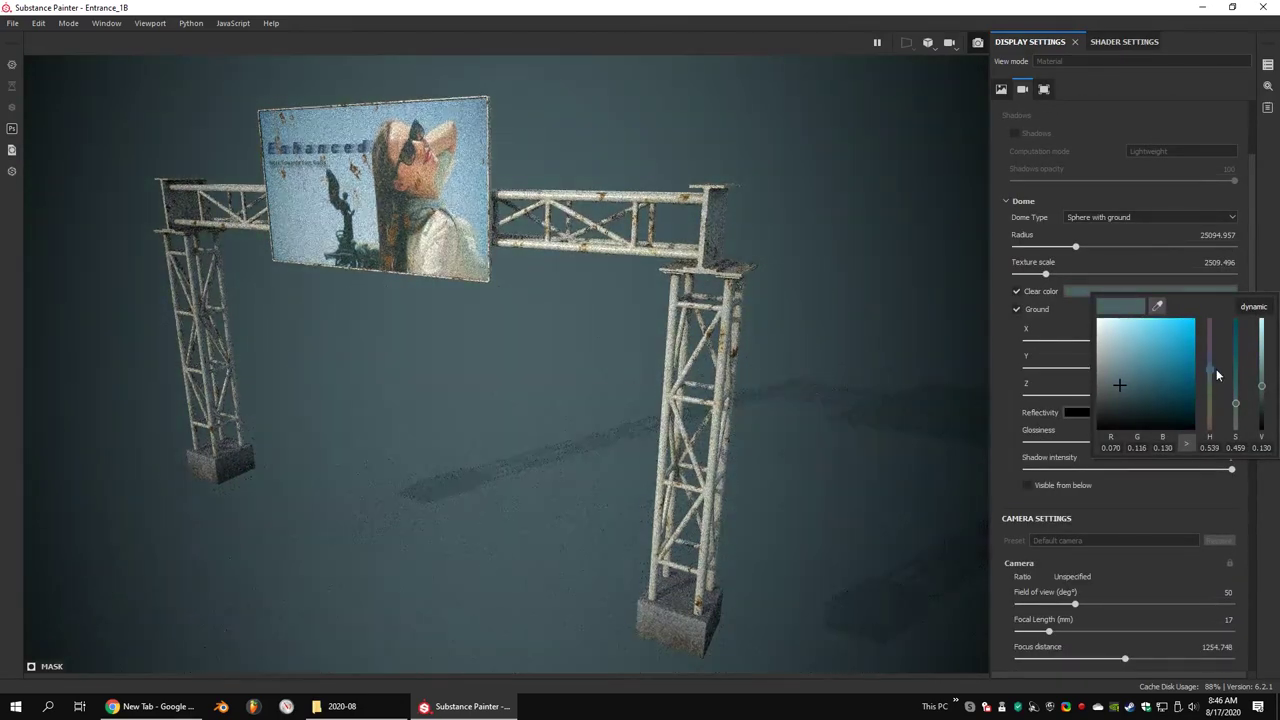
pyautogui.click(657, 280)
pyautogui.keyDown('alt'); pyautogui.moveTo(657, 280); pyautogui.dragTo(720, 300); pyautogui.keyUp('alt')
pyautogui.scroll(3, 1250, 204)
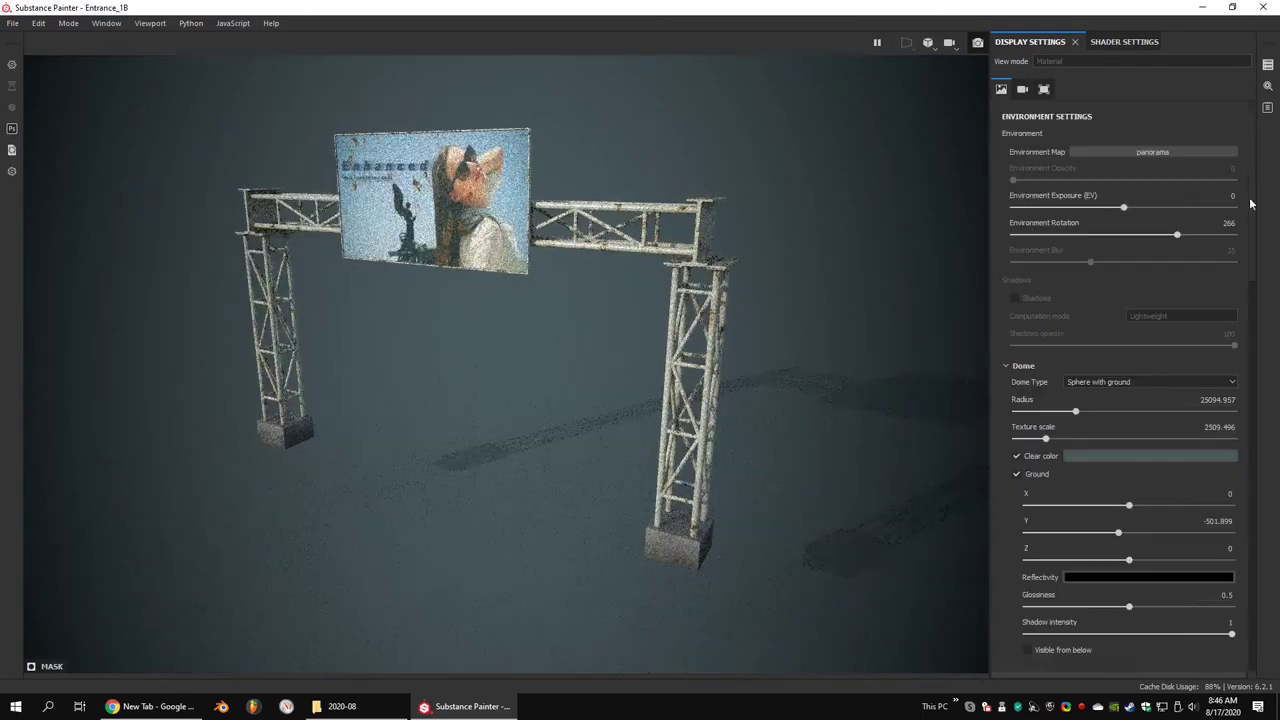
pyautogui.scroll(-5, 1250, 204)
pyautogui.scroll(-5, 1249, 320)
pyautogui.scroll(10, 1249, 320)
# Bring up the camera and post effect settings in the display panel
pyautogui.click(1100, 42)
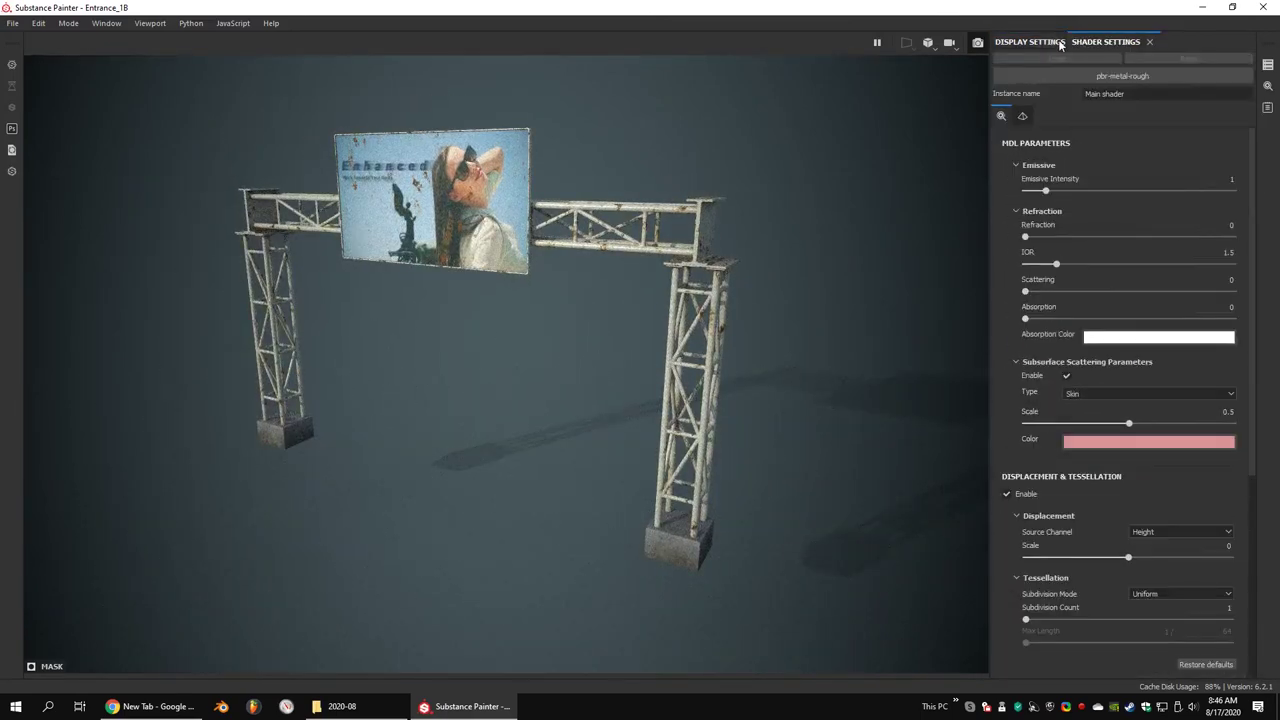
pyautogui.click(1060, 42)
pyautogui.click(1022, 88)
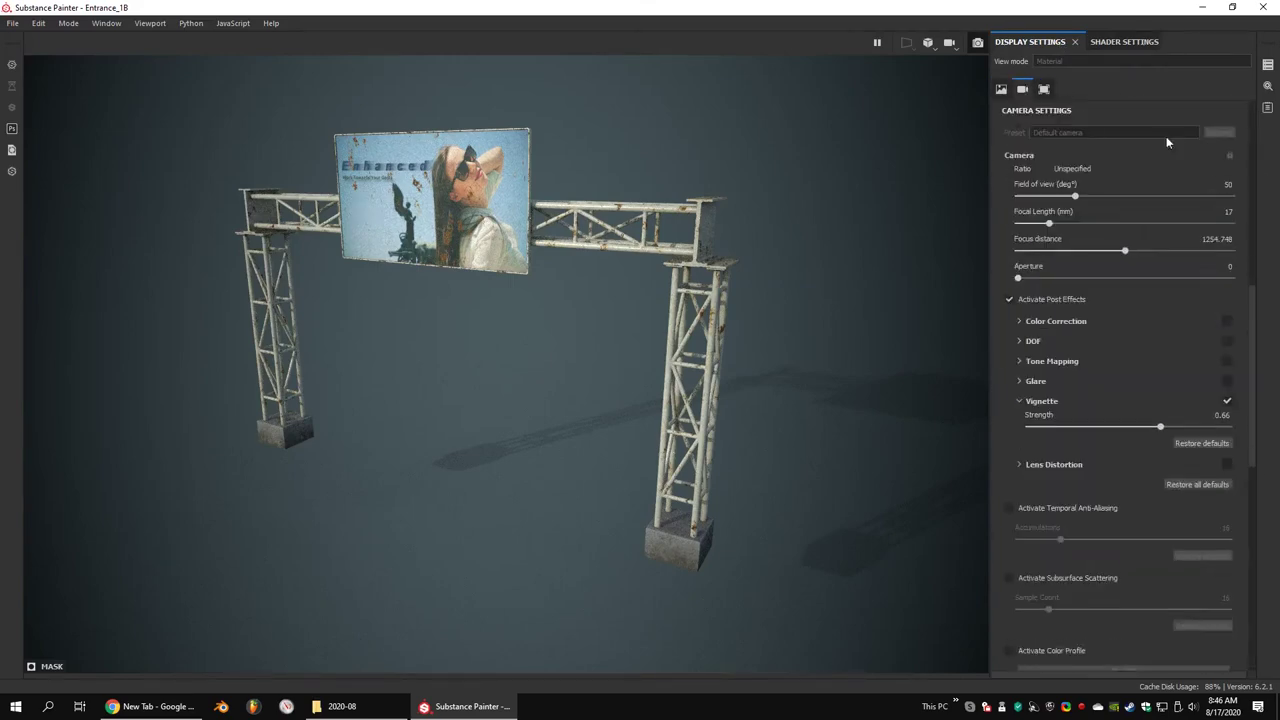
pyautogui.click(1044, 88)
pyautogui.click(1022, 88)
# Override the Iray render resolution to 1920x1080
pyautogui.click(1267, 86)
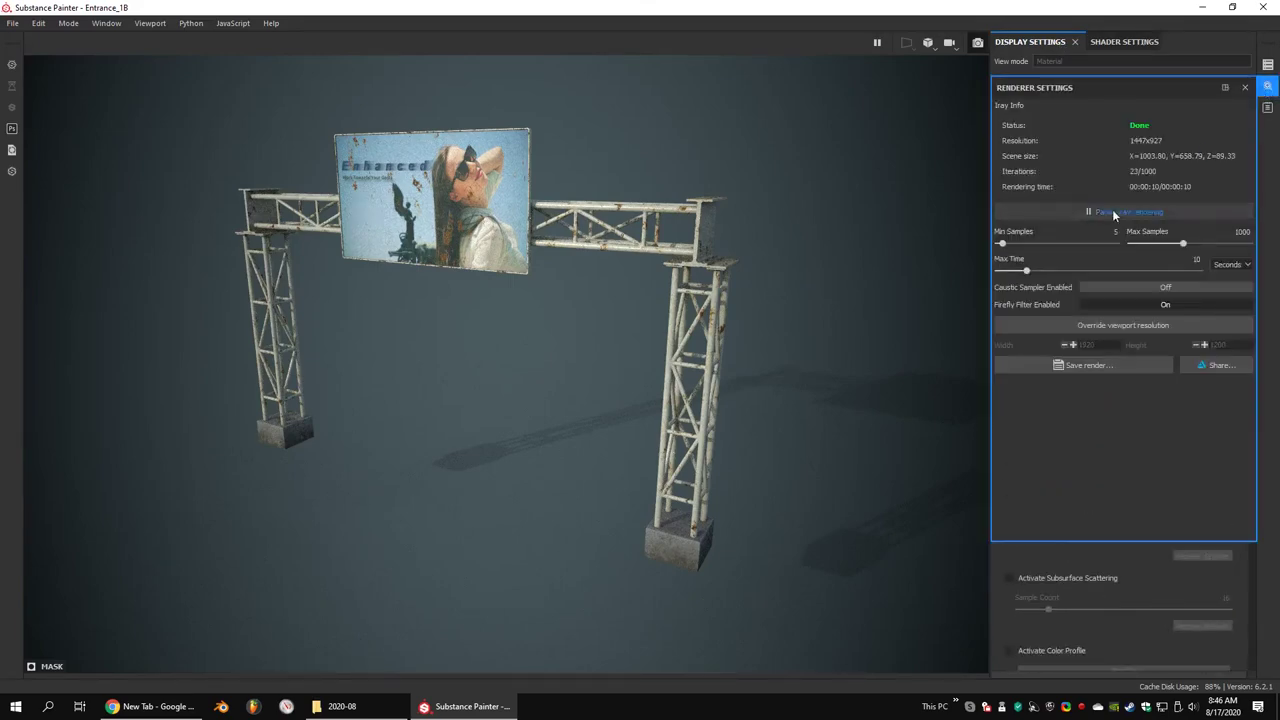
pyautogui.write('1080')
pyautogui.press('Return')
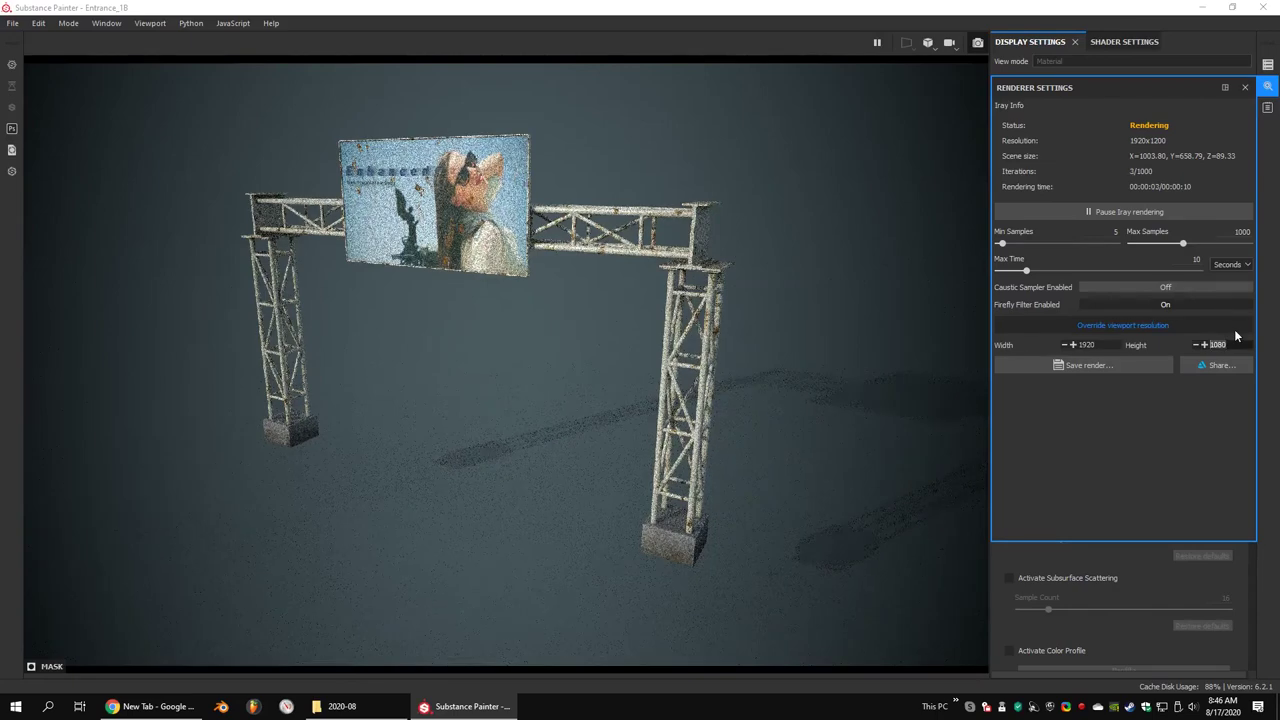
pyautogui.press('Return')
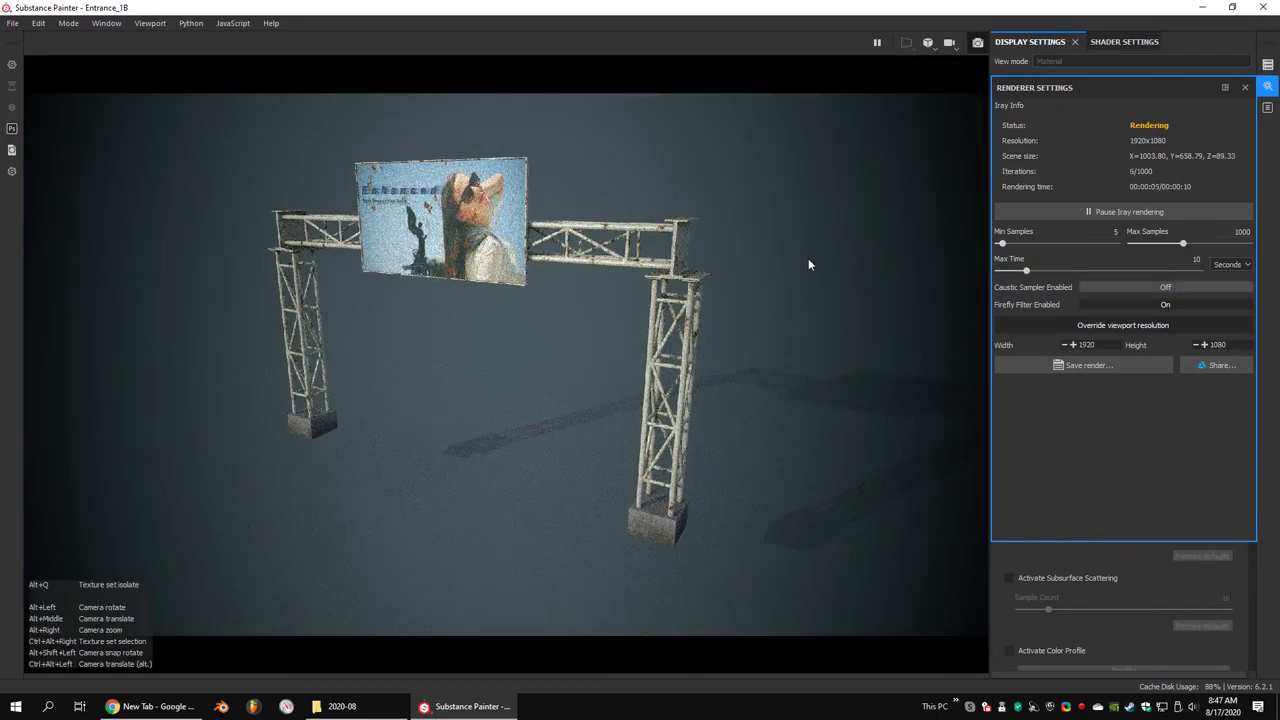
pyautogui.click(1267, 86)
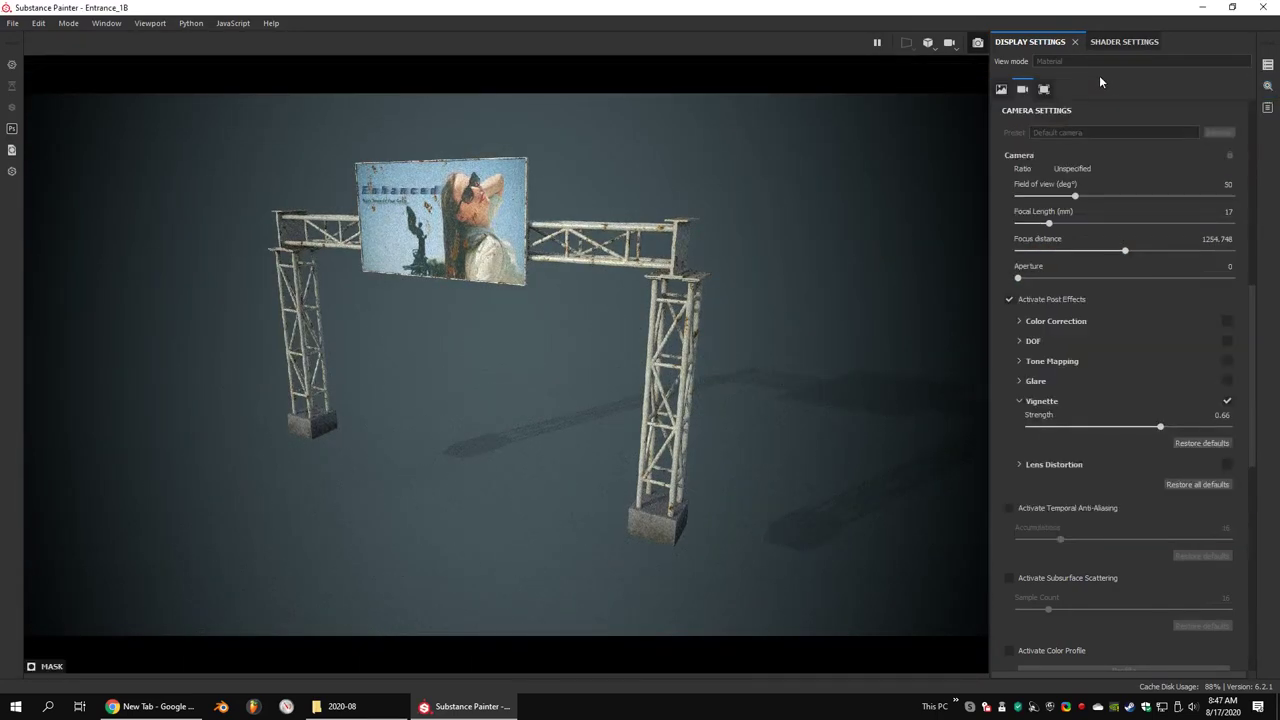
# Set the environment dome's ground plane Y to -330
pyautogui.click(1001, 88)
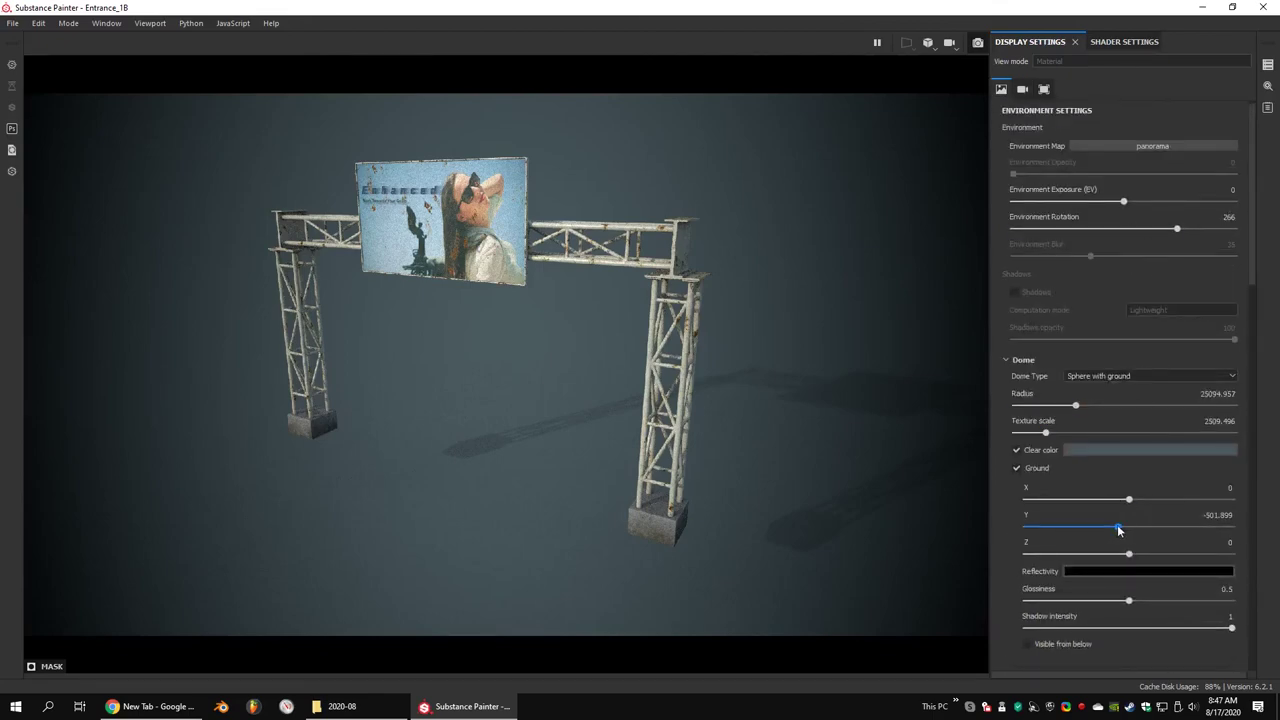
pyautogui.moveTo(1126, 530); pyautogui.dragTo(1123, 532)
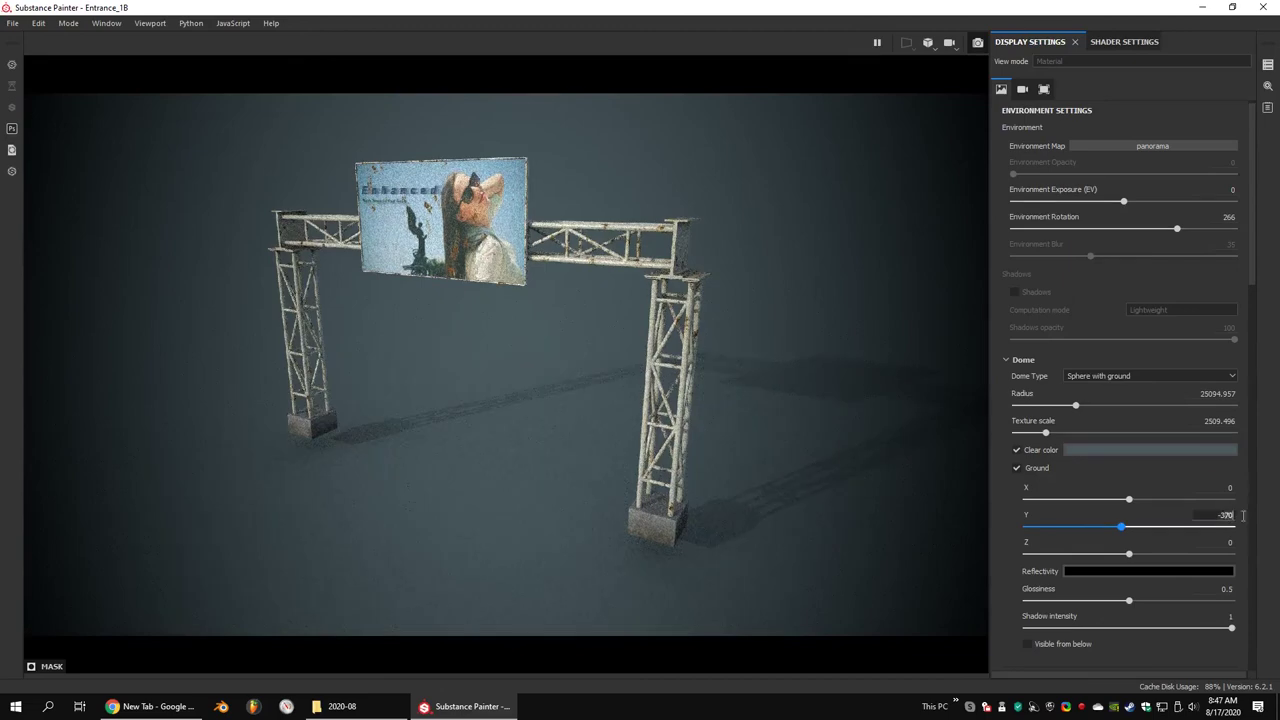
pyautogui.click(1224, 515)
pyautogui.press('Return')
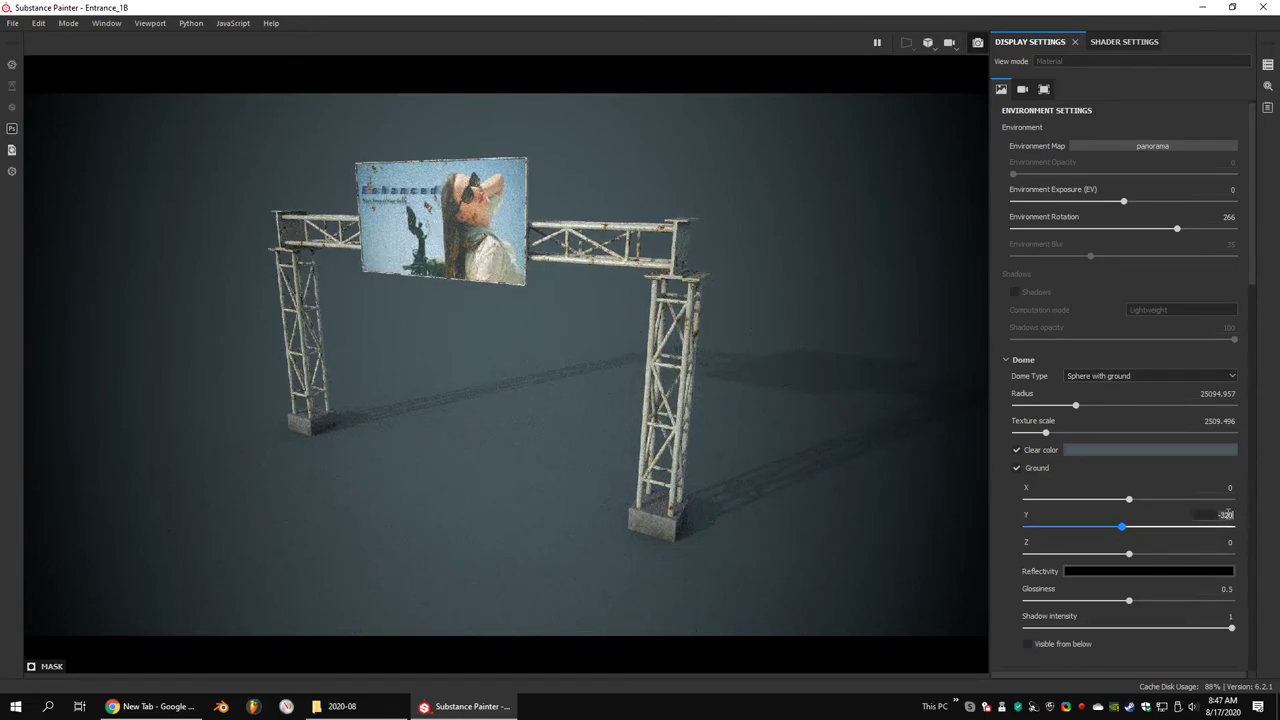
pyautogui.press('Return')
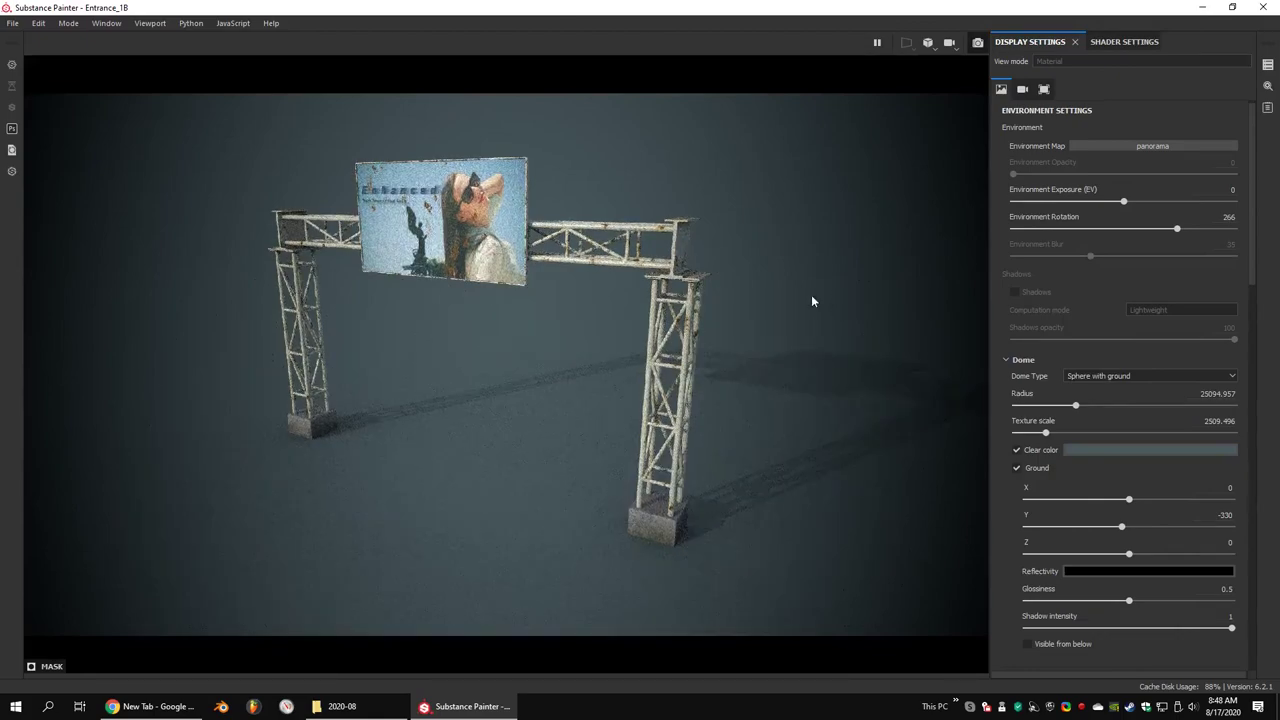
# In the Iray renderer settings, set the maximum render time to 20 seconds
pyautogui.moveTo(734, 295)
pyautogui.keyDown('alt'); pyautogui.mouseDown()
pyautogui.moveTo(814, 443)
pyautogui.moveTo(814, 423)
pyautogui.moveTo(836, 417)
pyautogui.mouseUp(); pyautogui.keyUp('alt')
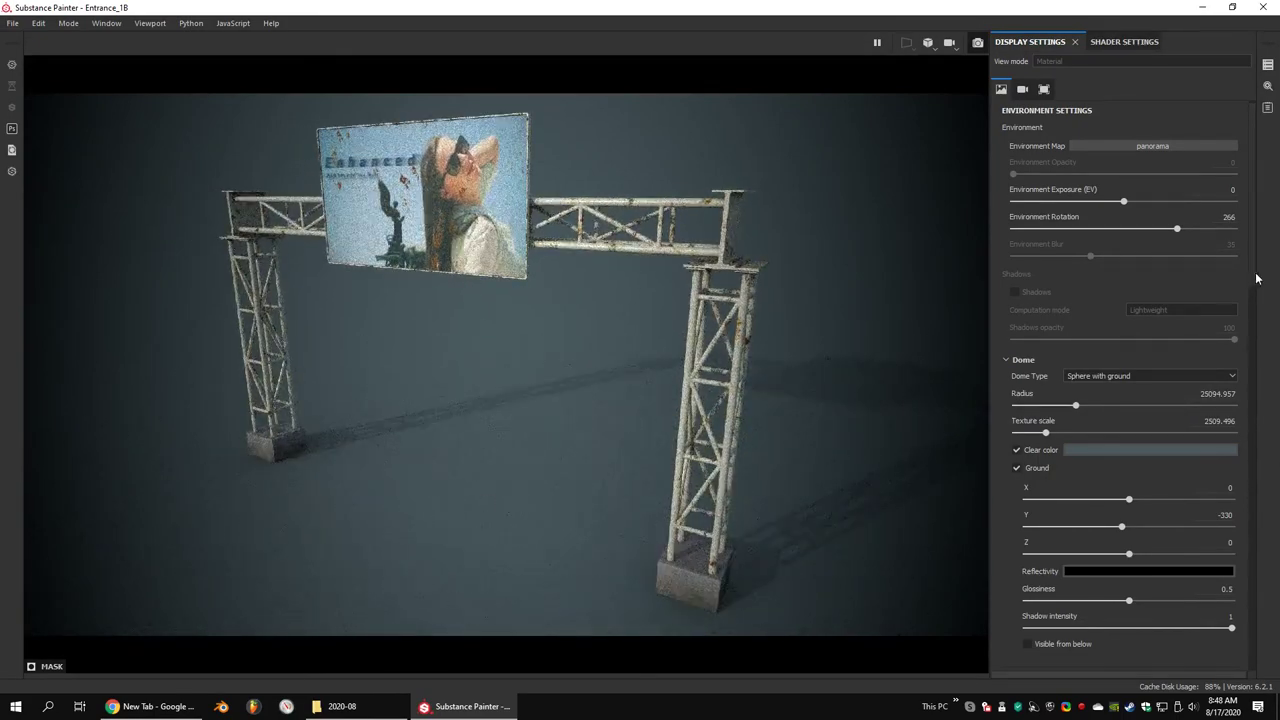
pyautogui.scroll(-5, 1258, 423)
pyautogui.scroll(-5, 1258, 423)
pyautogui.scroll(10, 1200, 300)
pyautogui.click(1105, 41)
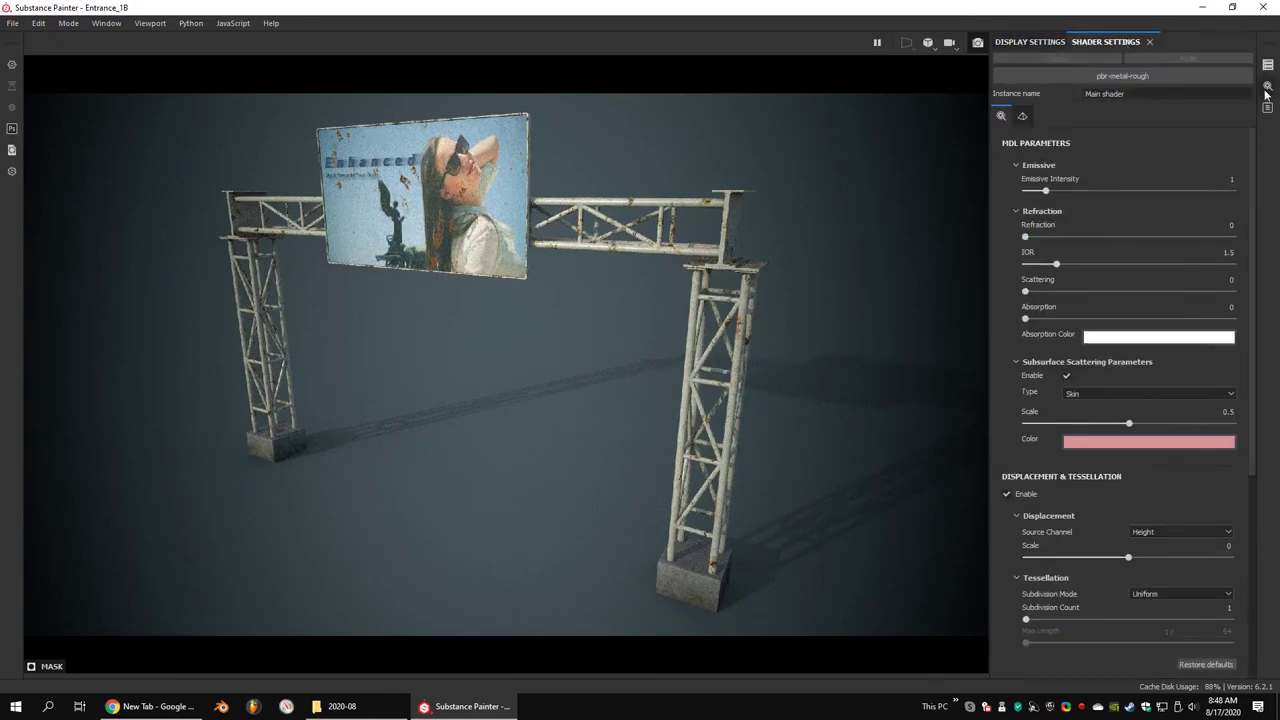
pyautogui.click(1267, 86)
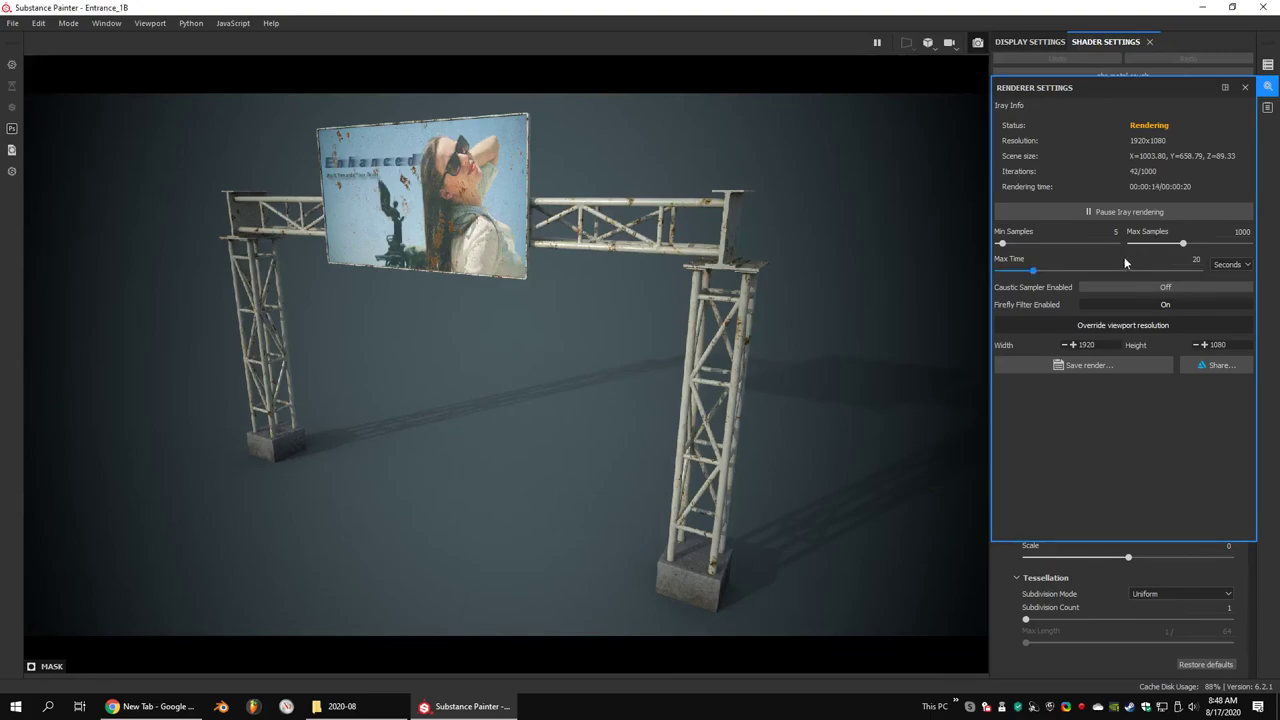
pyautogui.keyDown('alt'); pyautogui.moveTo(706, 312); pyautogui.dragTo(714, 316); pyautogui.keyUp('alt')
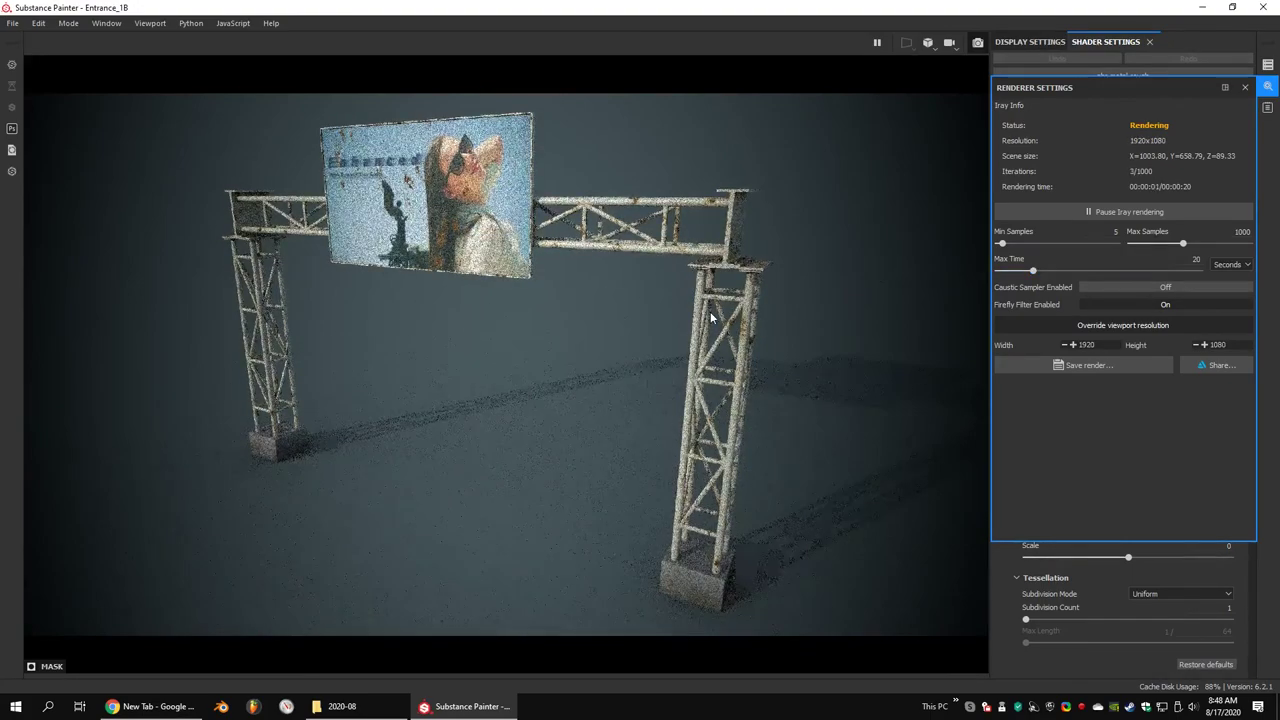